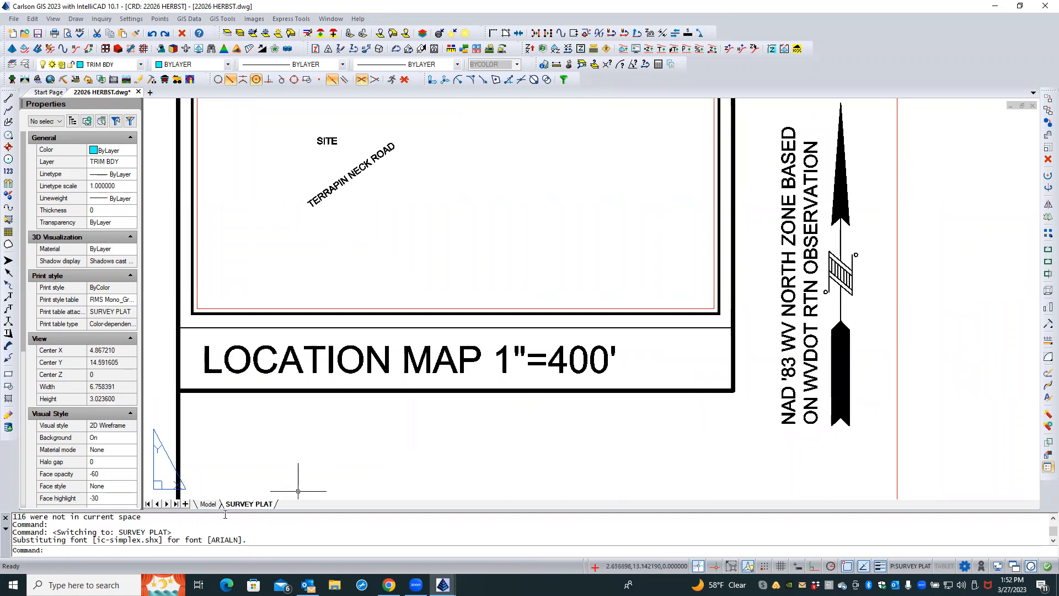
Delete the SITE and TERRAPIN NECK ROAD labels from the location map in the SURVEY PLAT layout
left_click(208, 505)
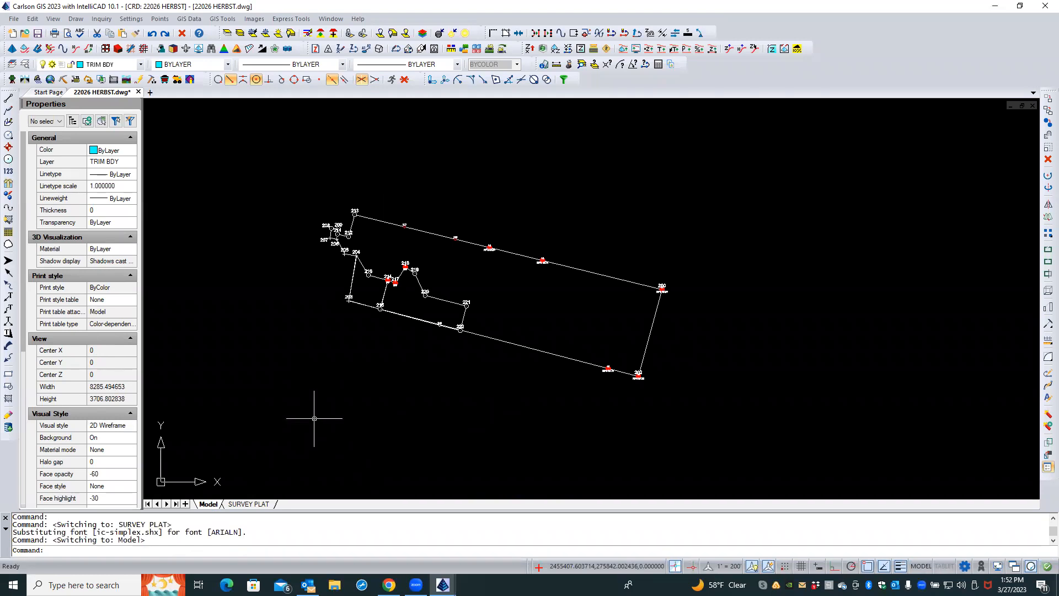
left_click(249, 505)
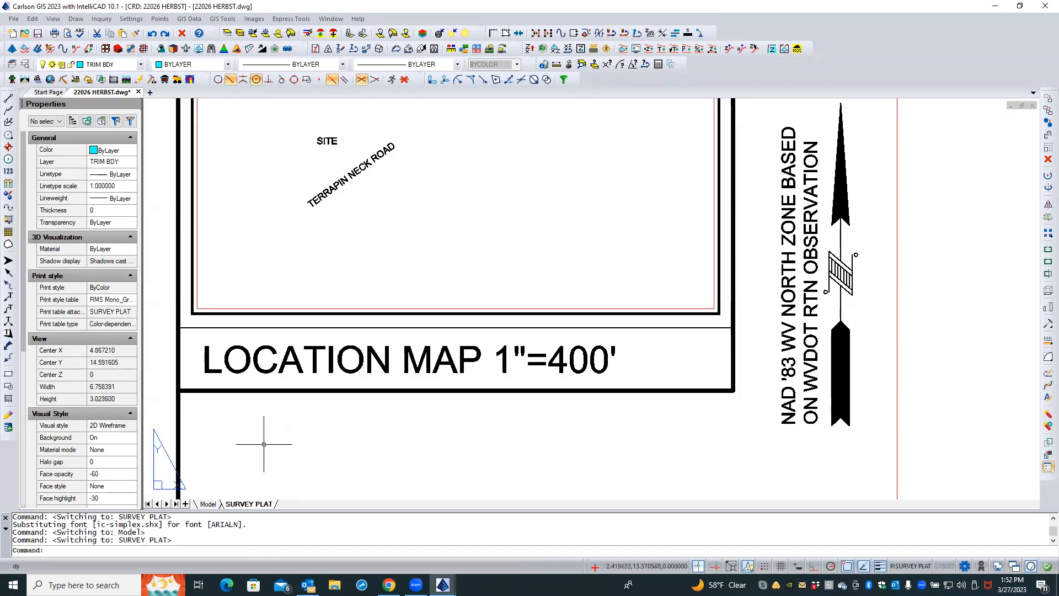
scroll(369, 271, "down", 2)
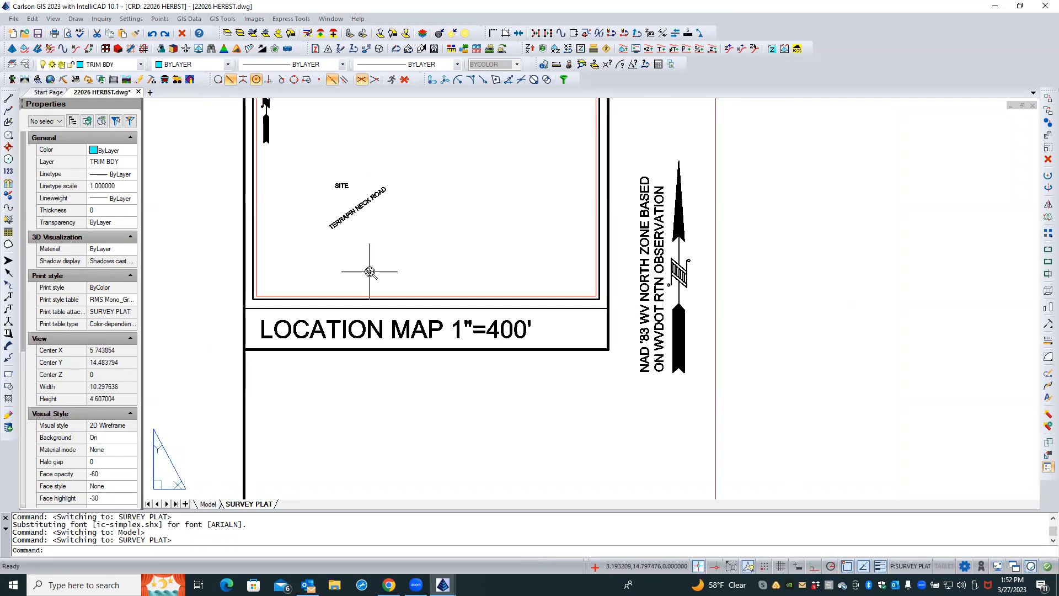
scroll(370, 271, "down", 1)
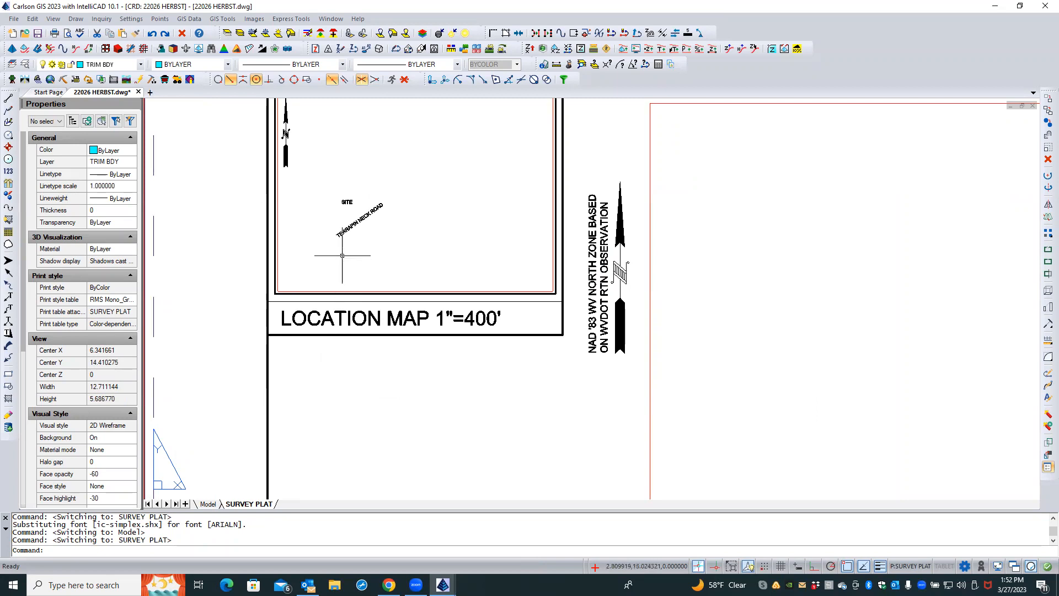
left_click(346, 230)
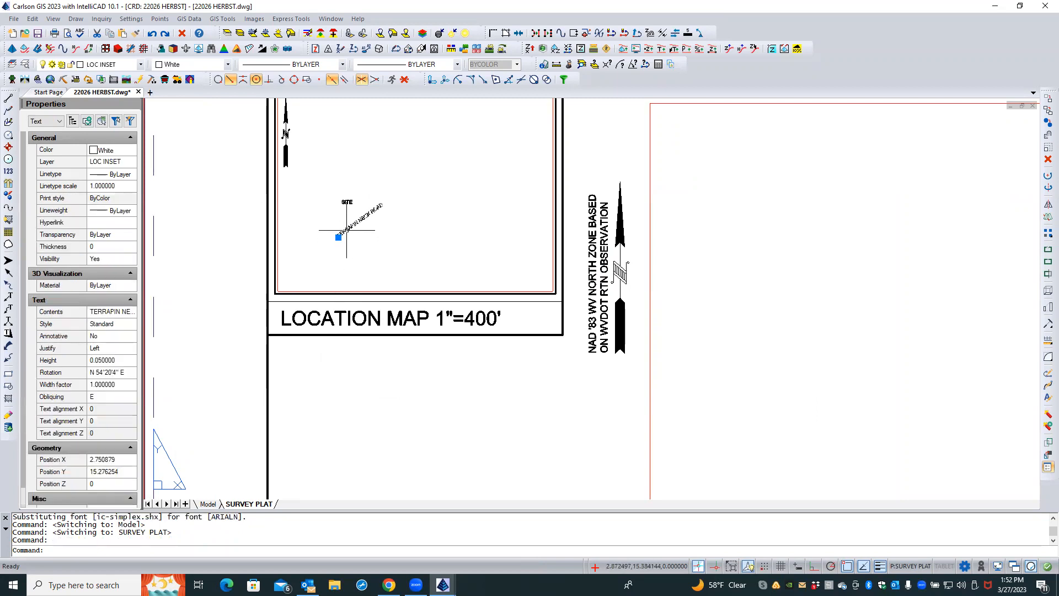
key("Delete")
left_click(347, 201)
key("Delete")
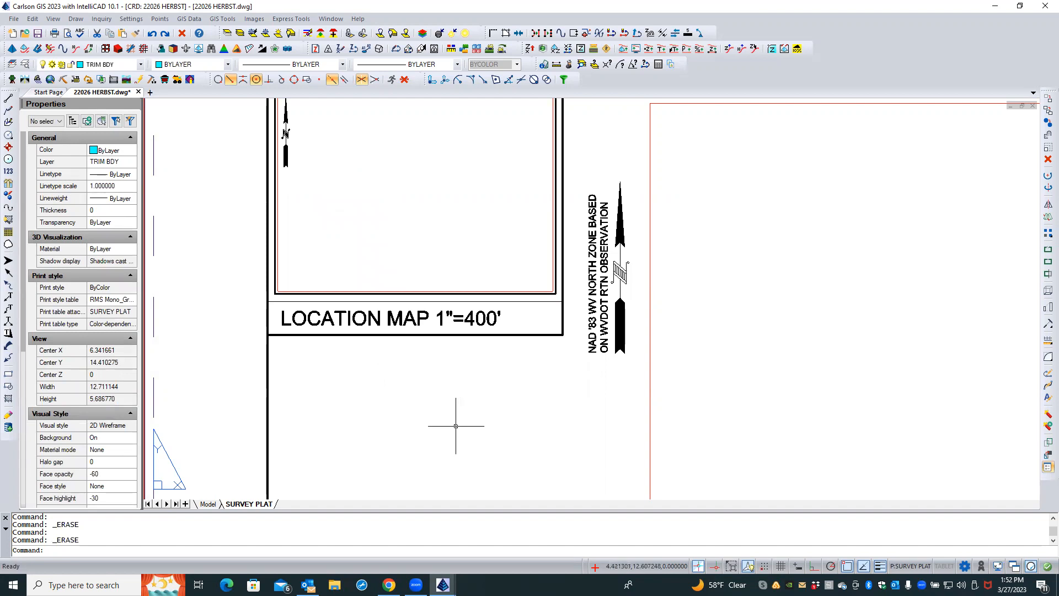
Switch to model space showing the boundary linework
left_click(208, 504)
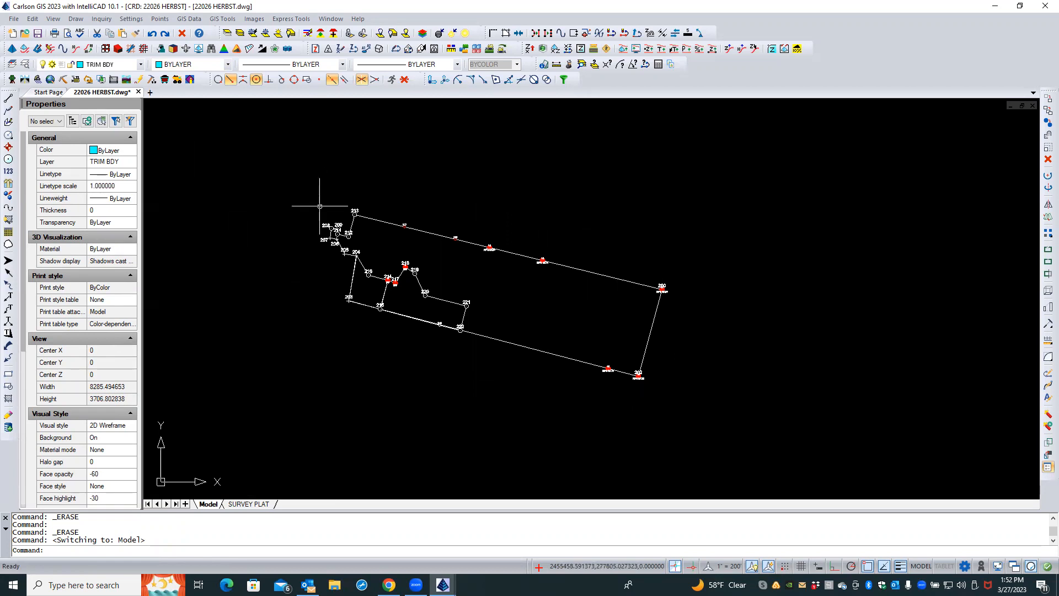
left_click(188, 19)
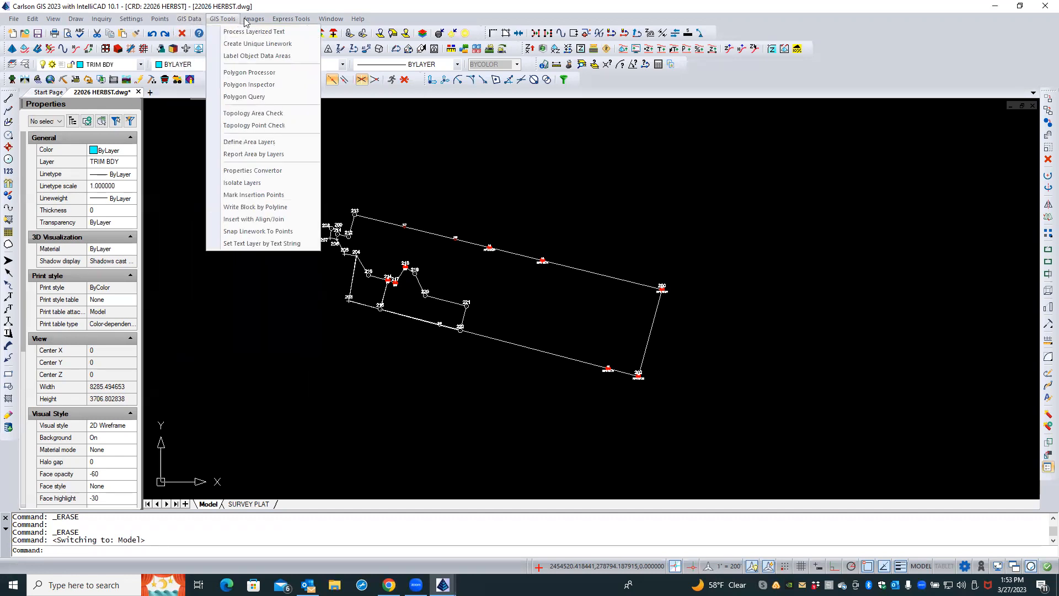
mouse_move(249, 22)
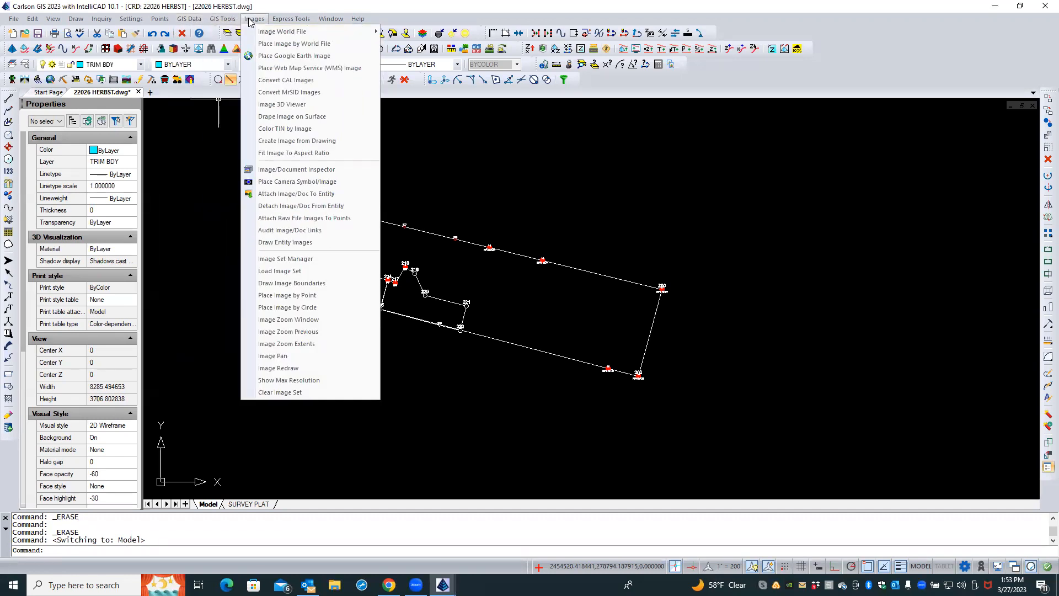
left_click(190, 20)
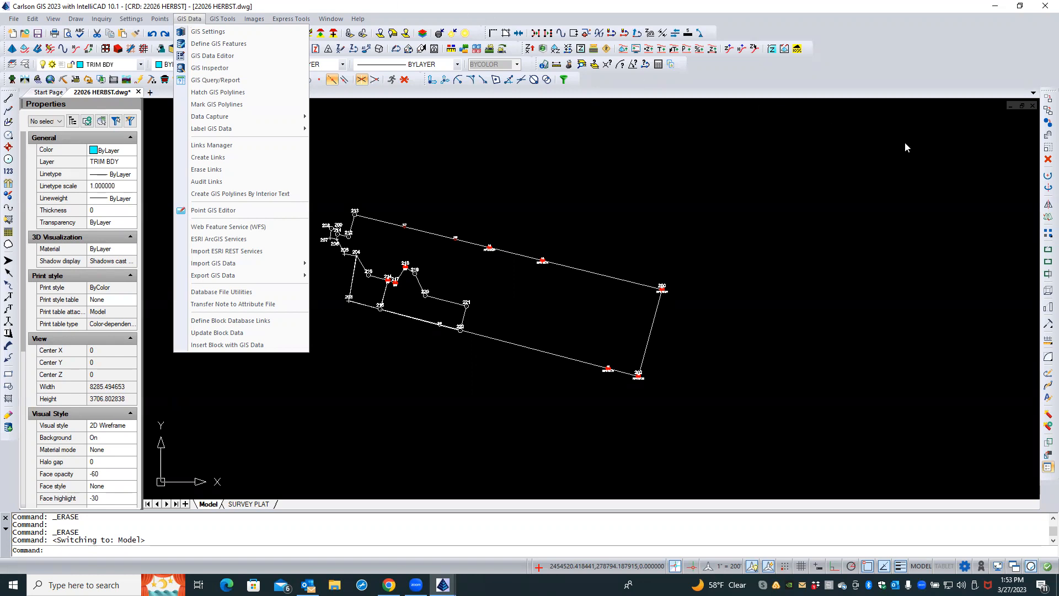
left_click(616, 175)
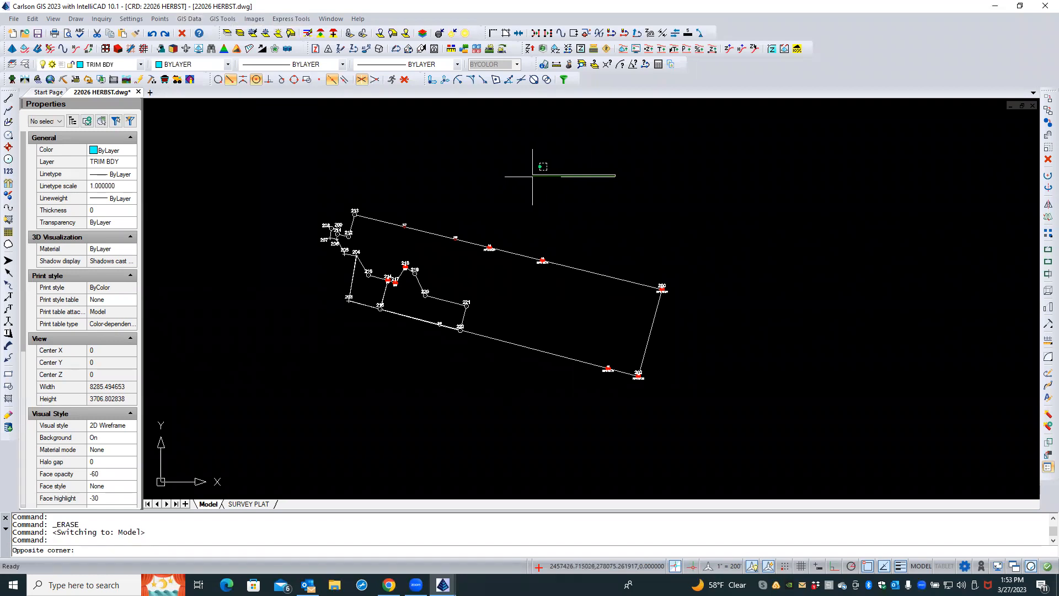
key("Escape")
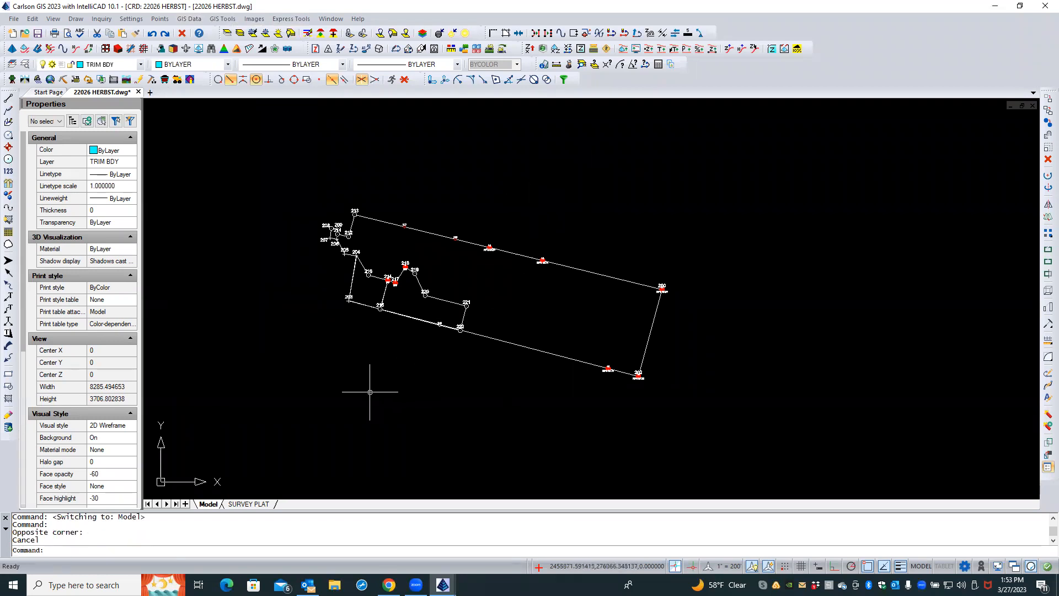
scroll(366, 395, "down", 1)
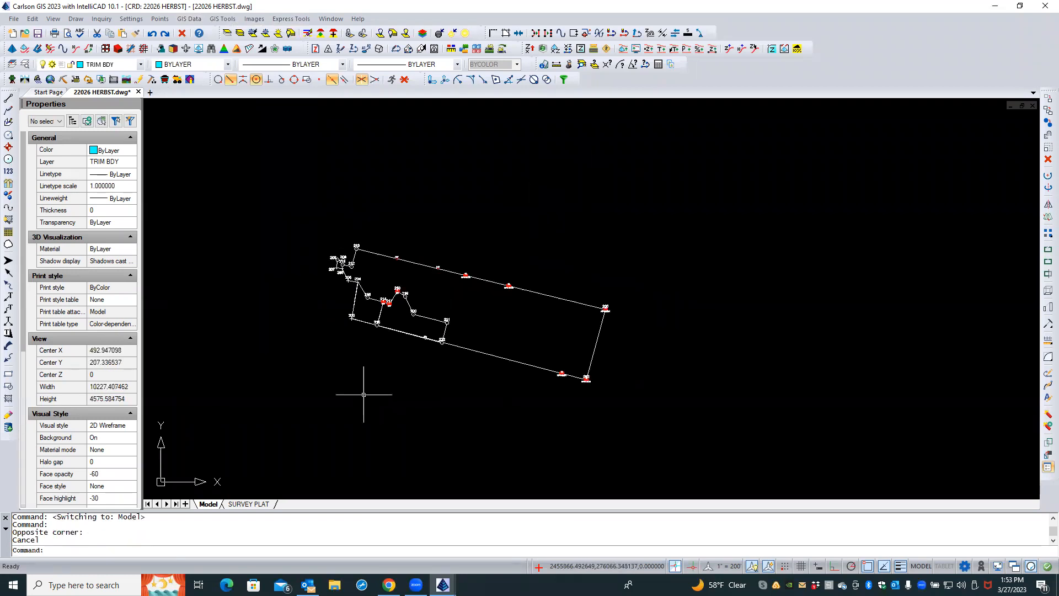
scroll(363, 394, "down", 1)
middle_click_drag(359, 395, 518, 383)
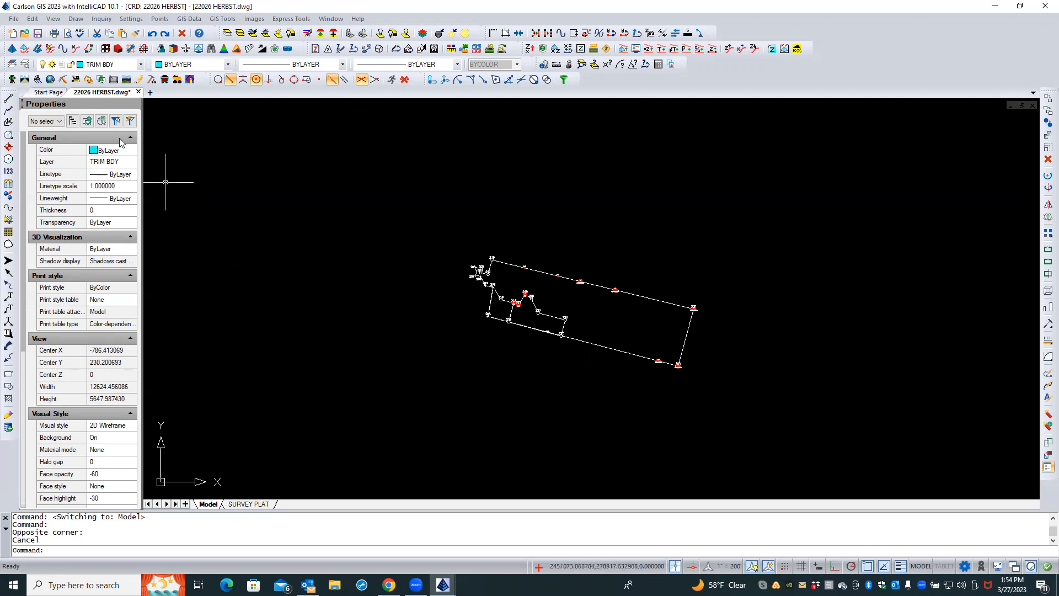
Save the drawing as LOCATION INSET in the job's Carlson folder
left_click(14, 19)
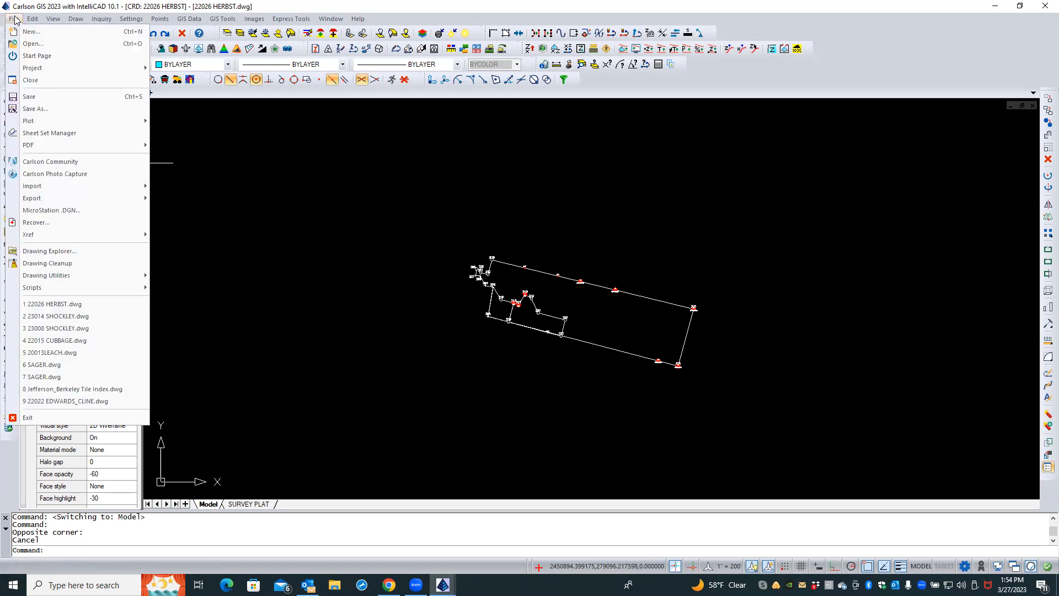
left_click(35, 109)
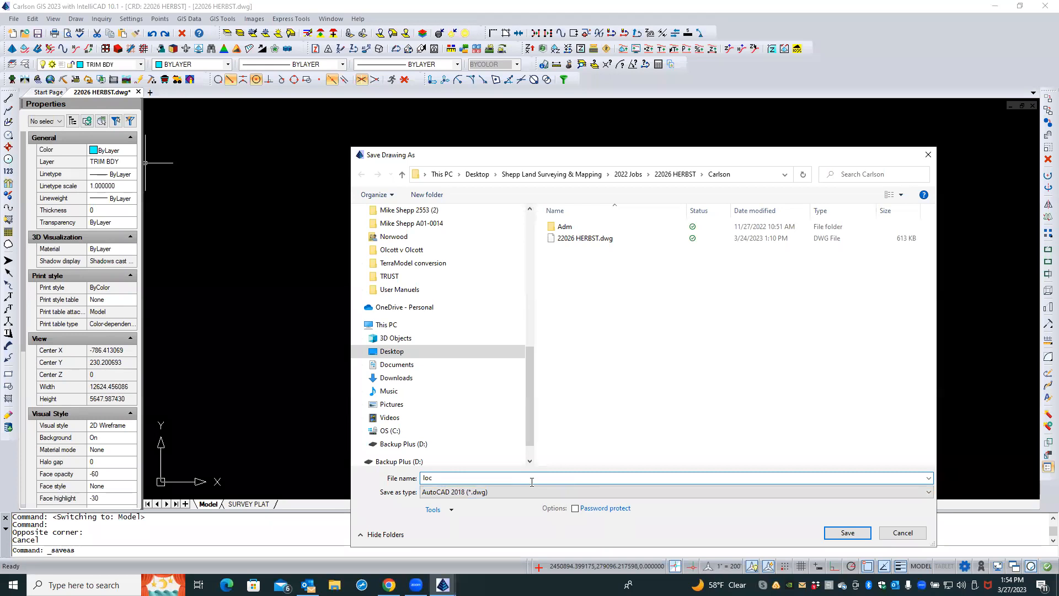
key("BackSpace")
key("BackSpace")
type("LA")
key("BackSpace")
type("OCATION INSET")
left_click(849, 534)
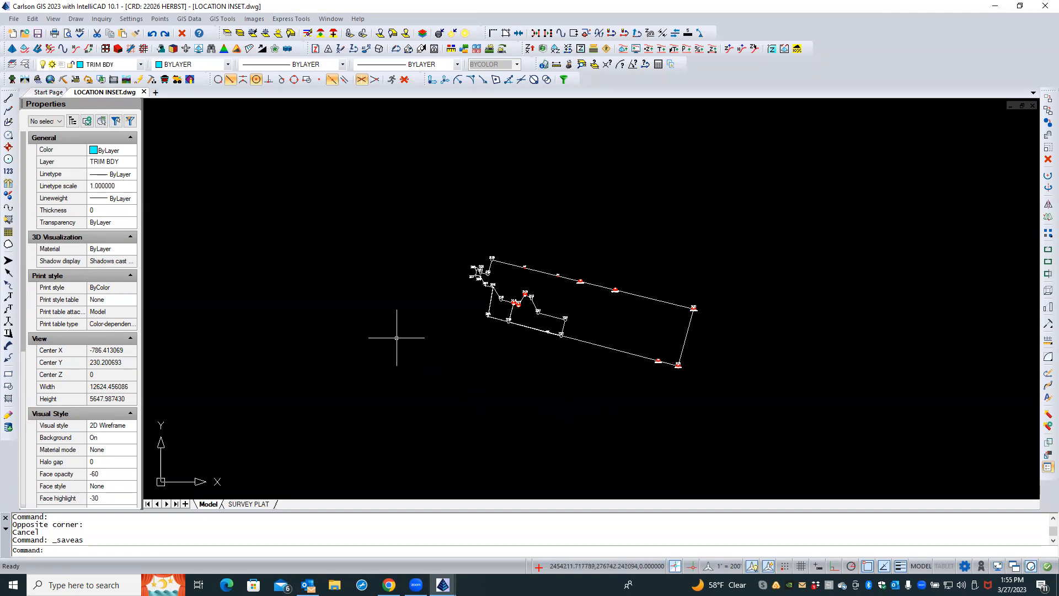
Erase all point symbols and attributes inside a selection window, keeping the points in the coordinate file
left_click(160, 19)
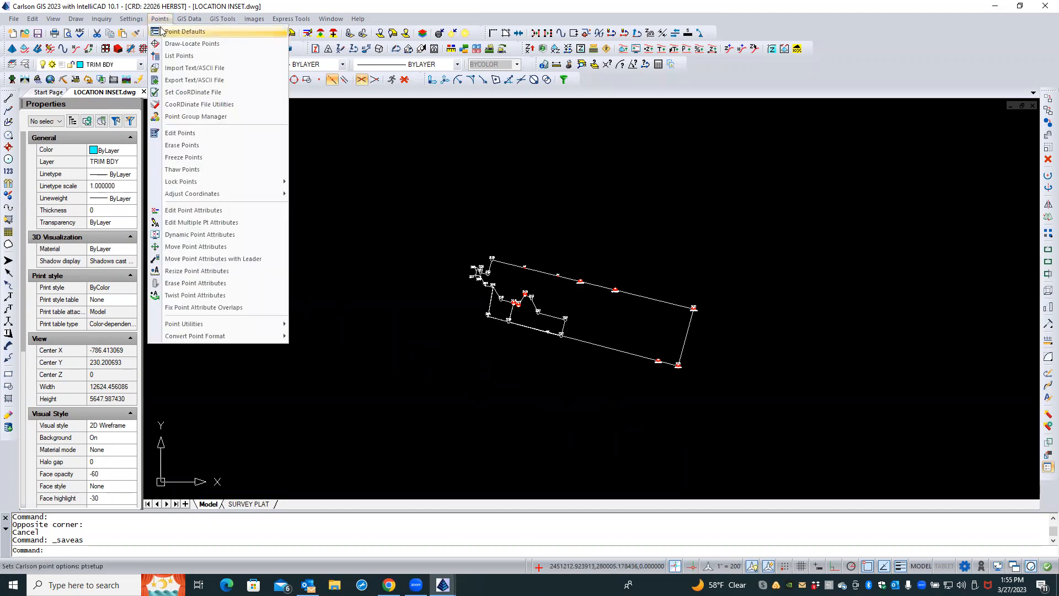
left_click(180, 148)
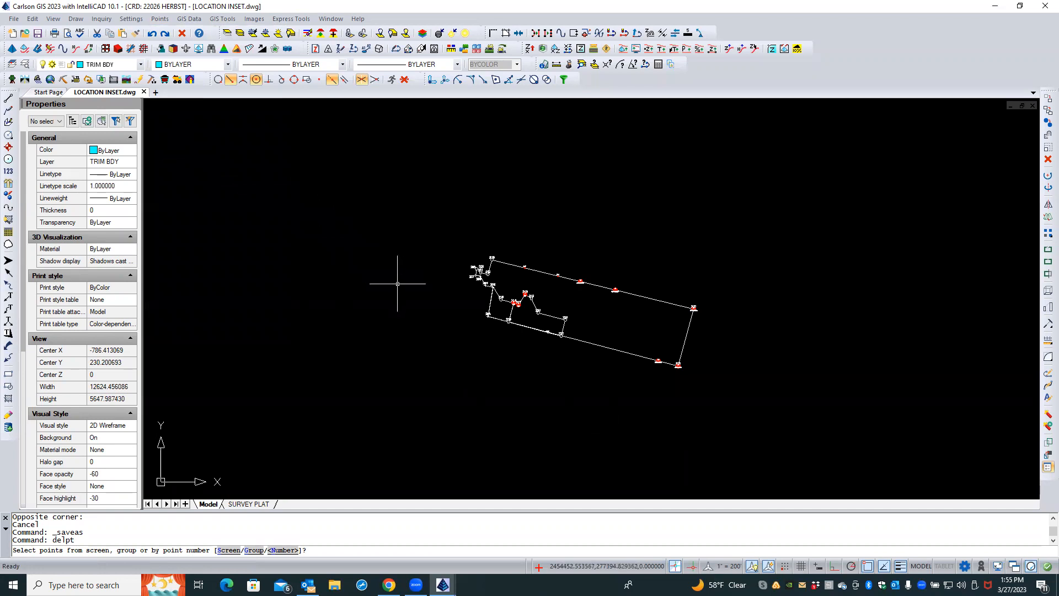
type("S")
key("Return")
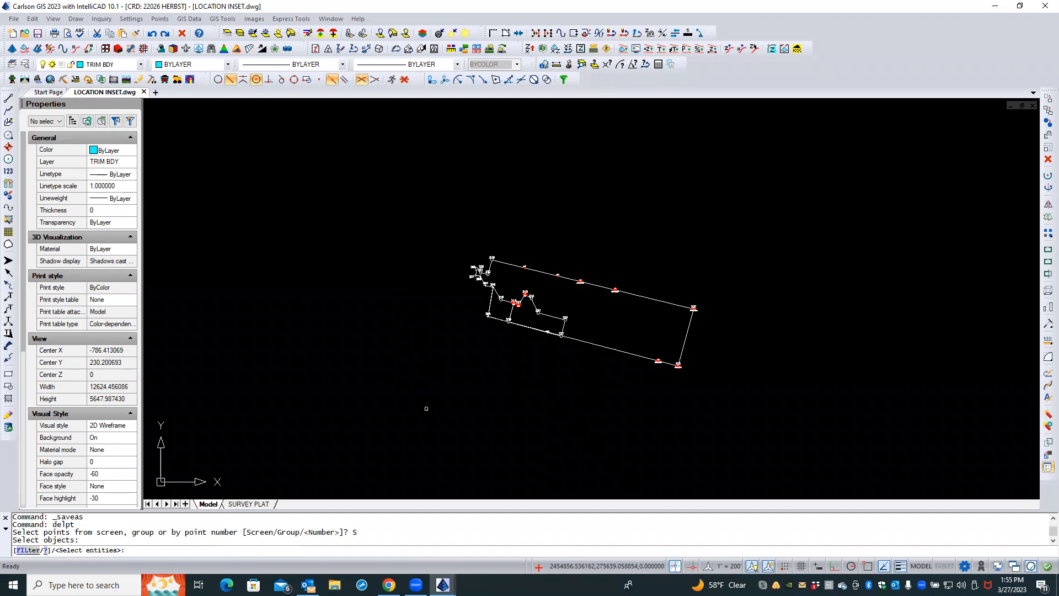
left_click(426, 408)
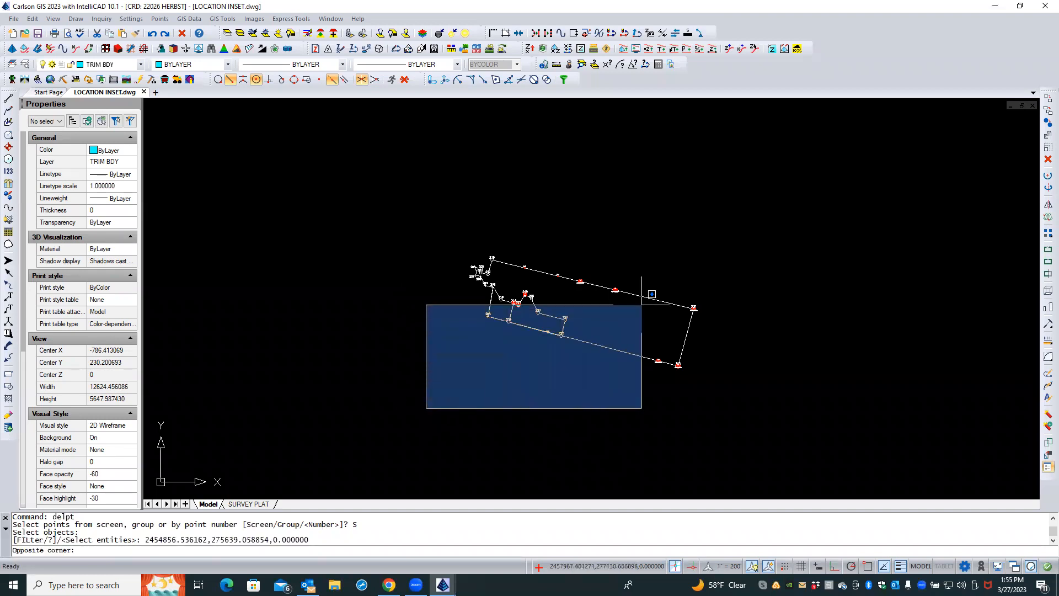
left_click(742, 246)
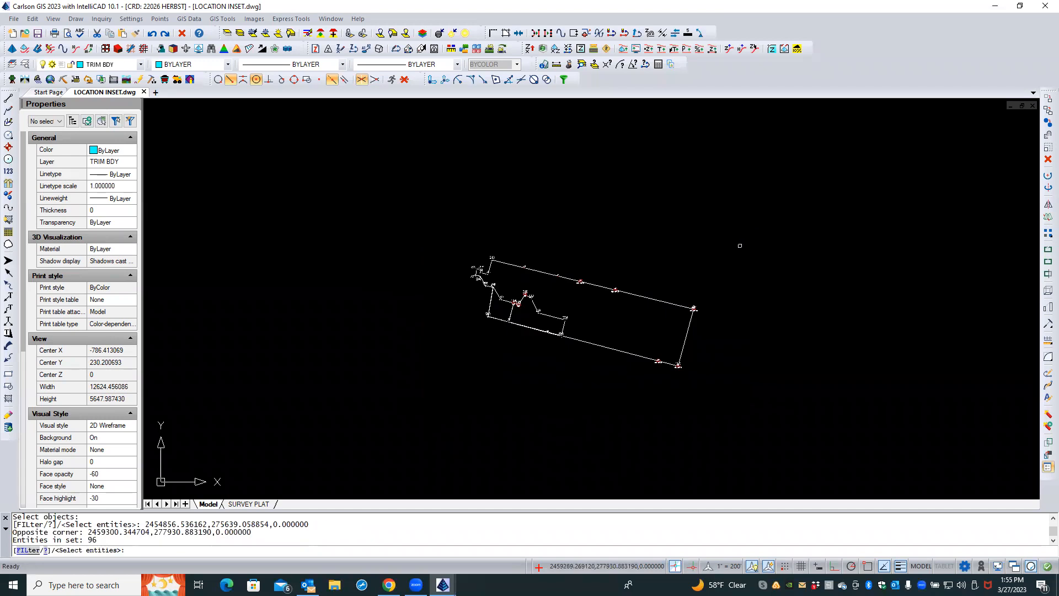
key("Return")
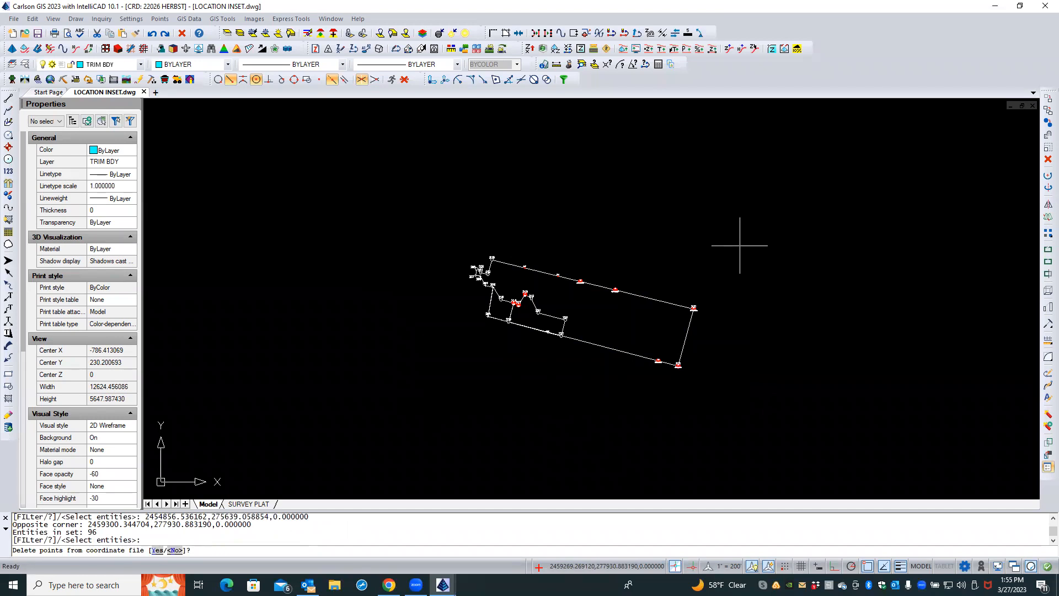
key("Return")
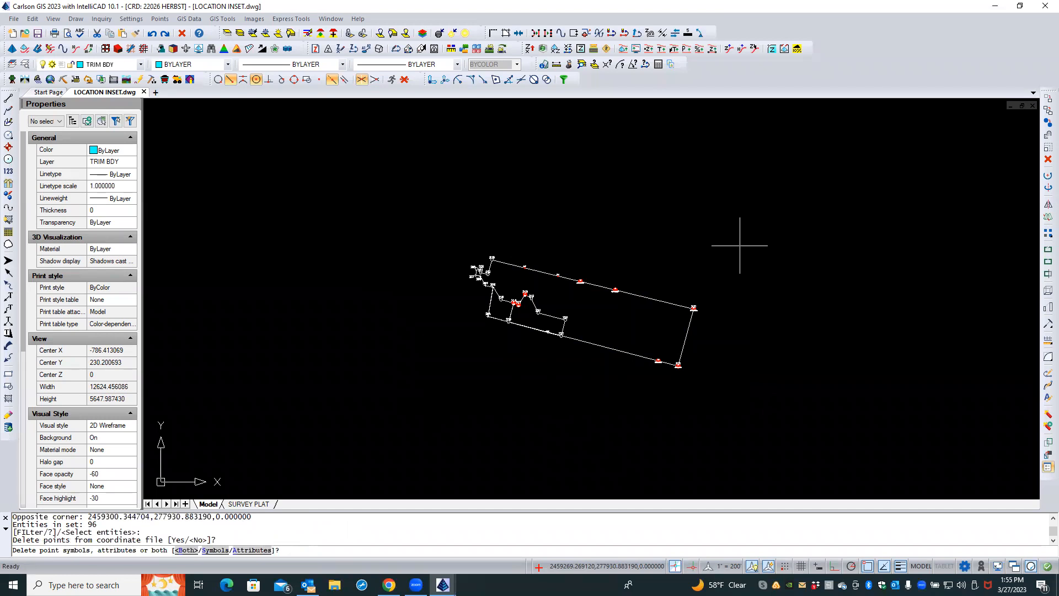
key("Return")
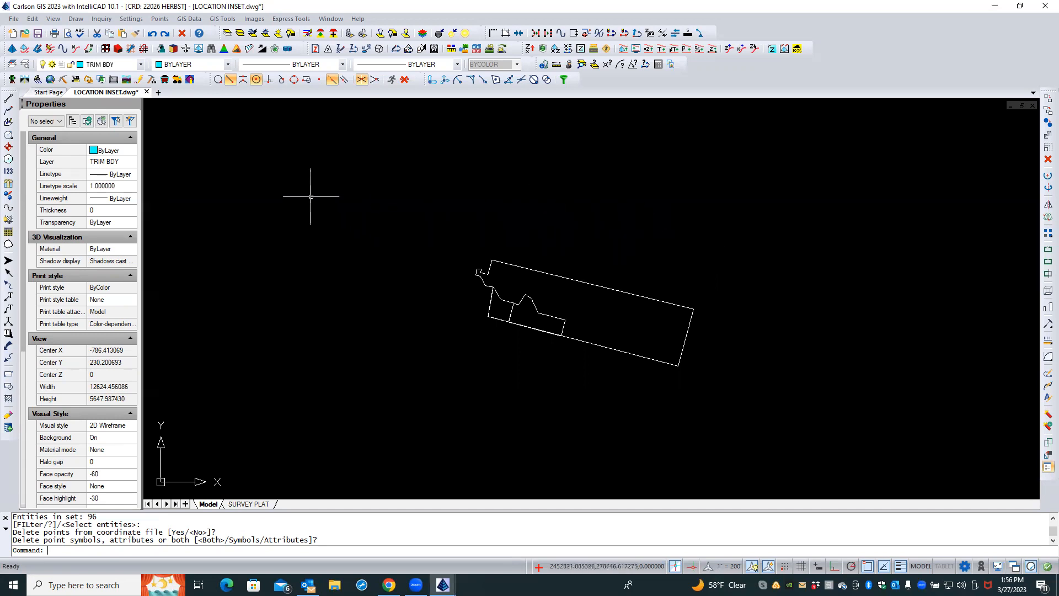
Turn on and thaw all layers, and delete the aerial site background image
left_click(61, 20)
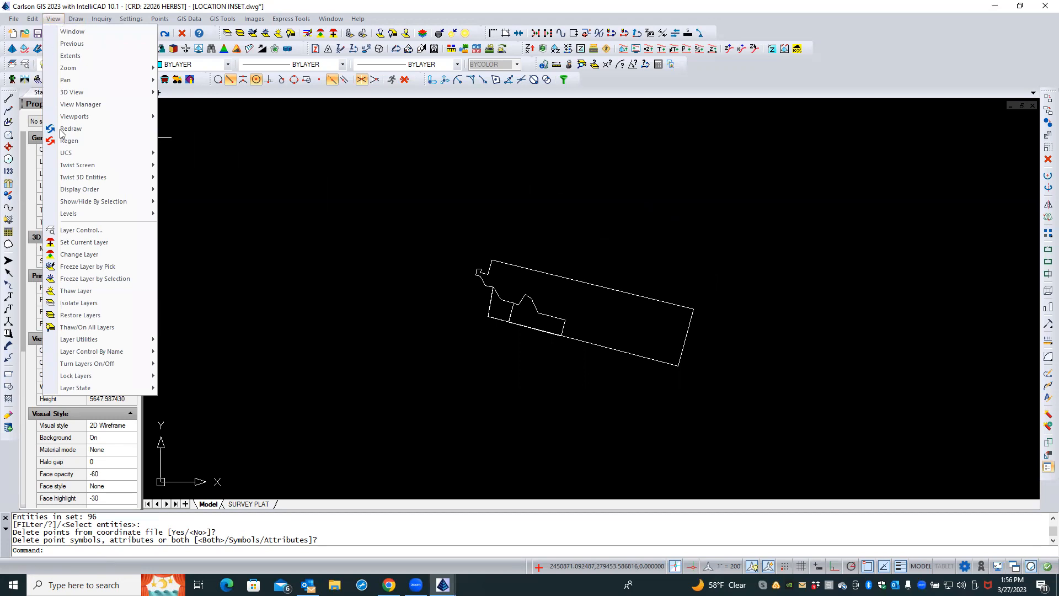
mouse_move(99, 368)
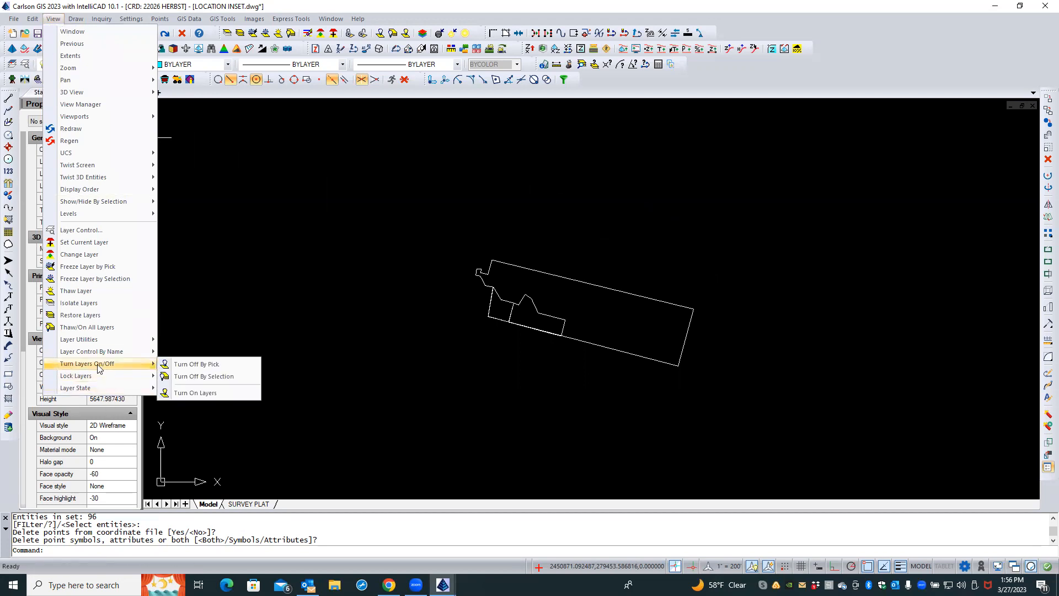
left_click(99, 328)
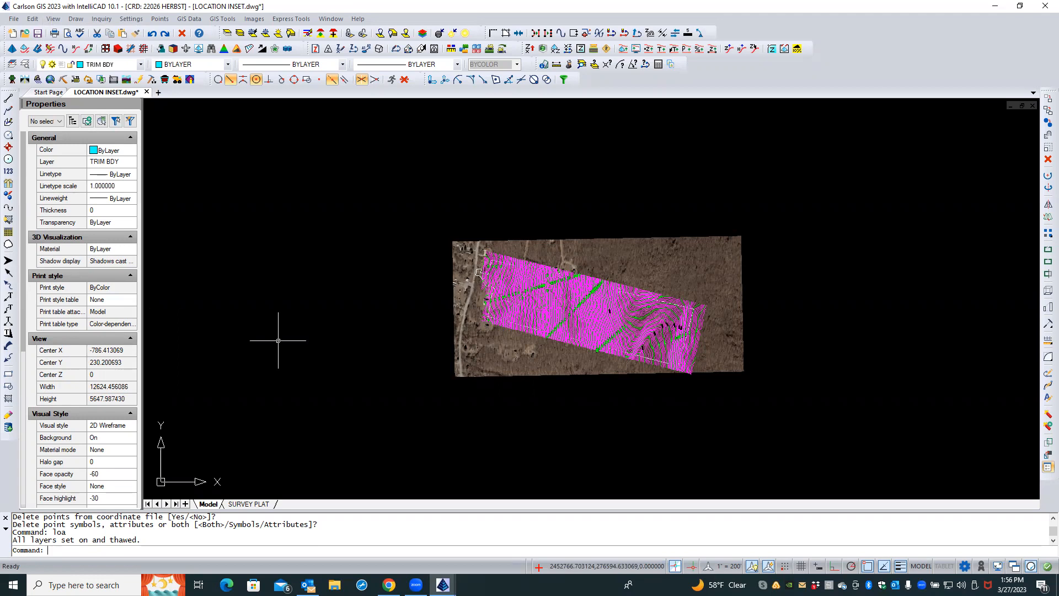
left_click(558, 239)
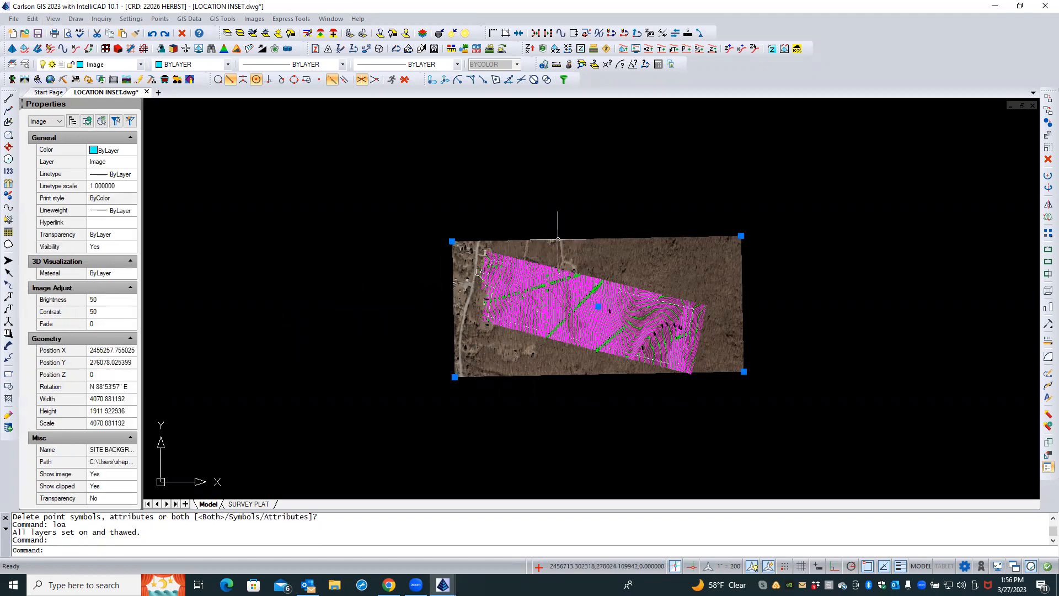
key("Delete")
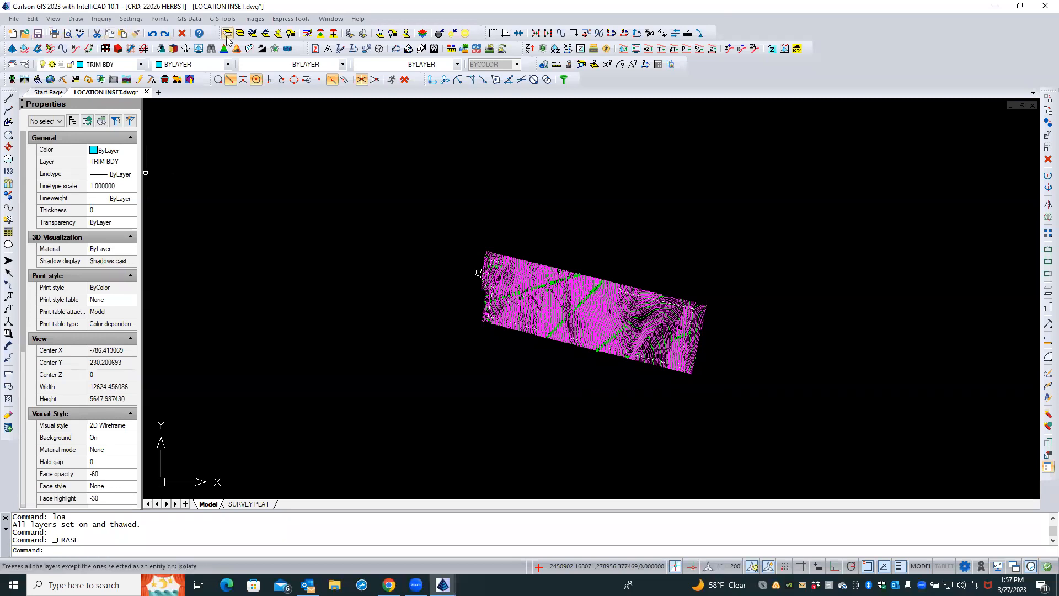
Erase every entity on the contour layers wvgis-cont-idx and wvgis-cont-int with Erase By Layer, picking the layers from the drawing
left_click(308, 35)
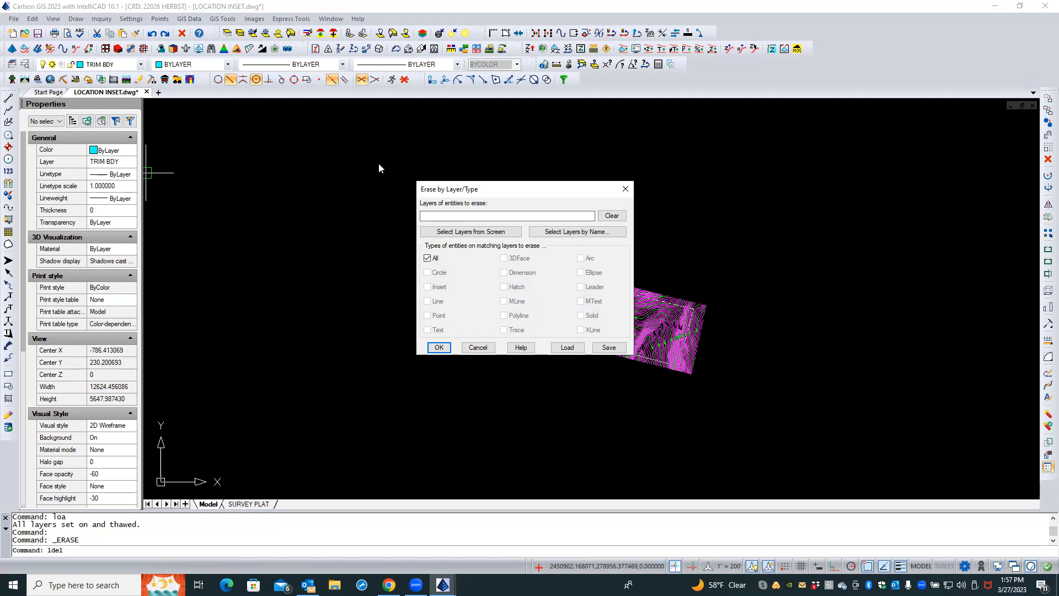
left_click(445, 231)
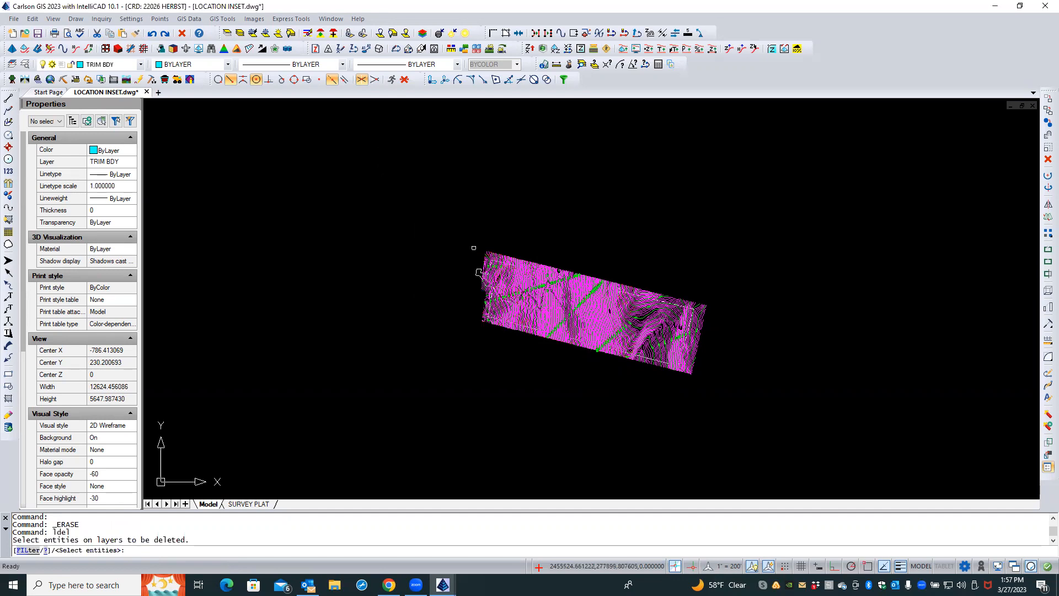
scroll(500, 250, "up", 1)
scroll(474, 277, "up", 1)
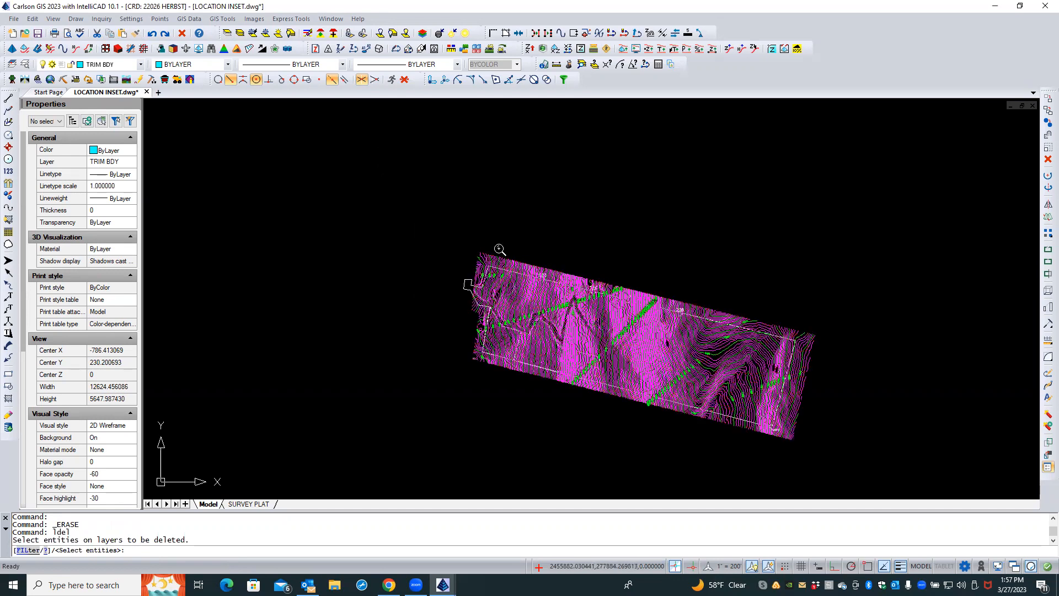
scroll(515, 257, "up", 2)
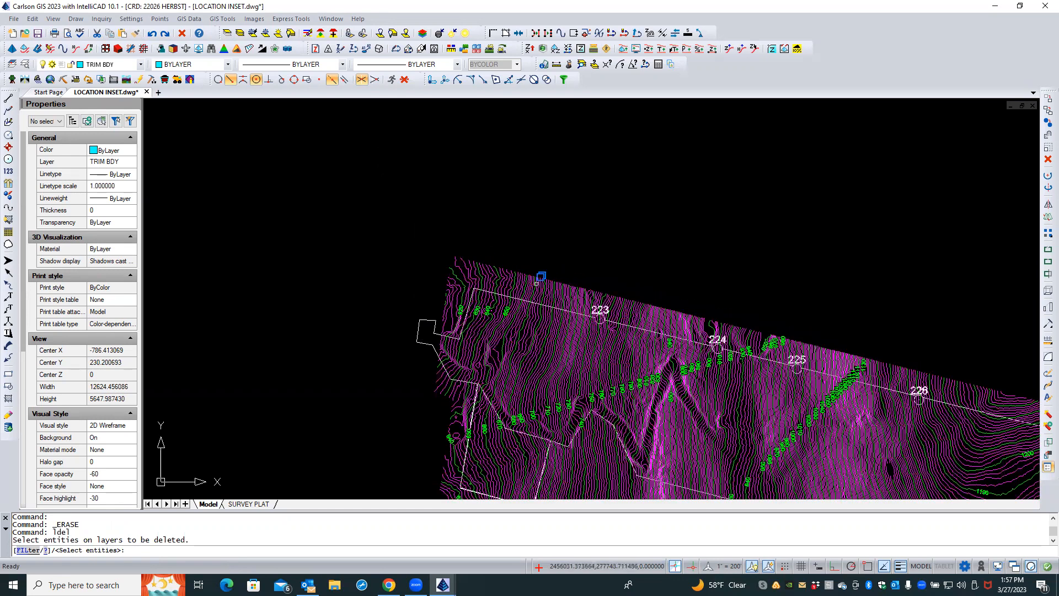
left_click(542, 276)
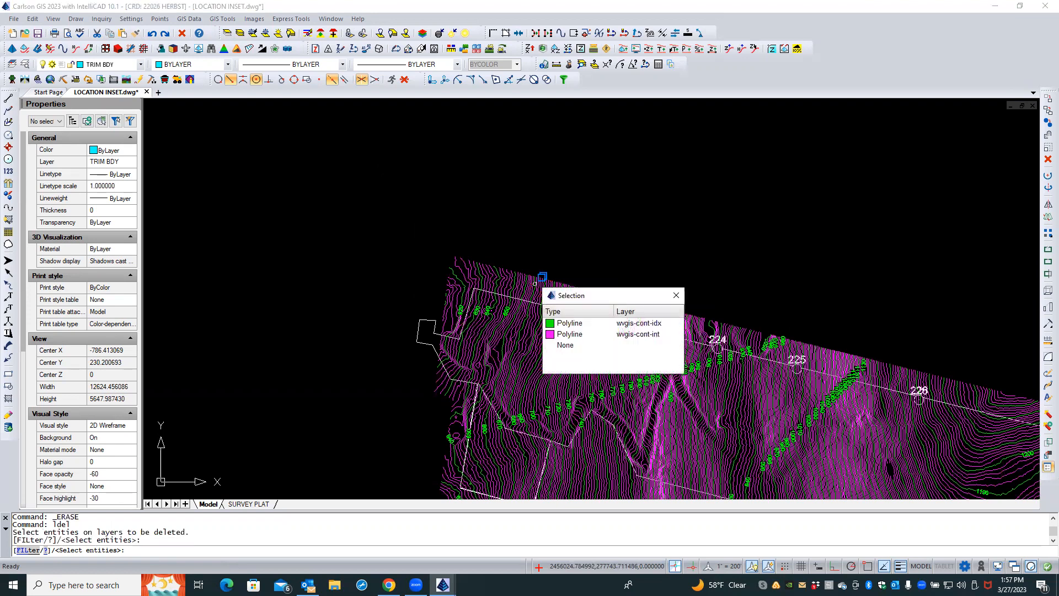
left_click(555, 324)
left_click(551, 302)
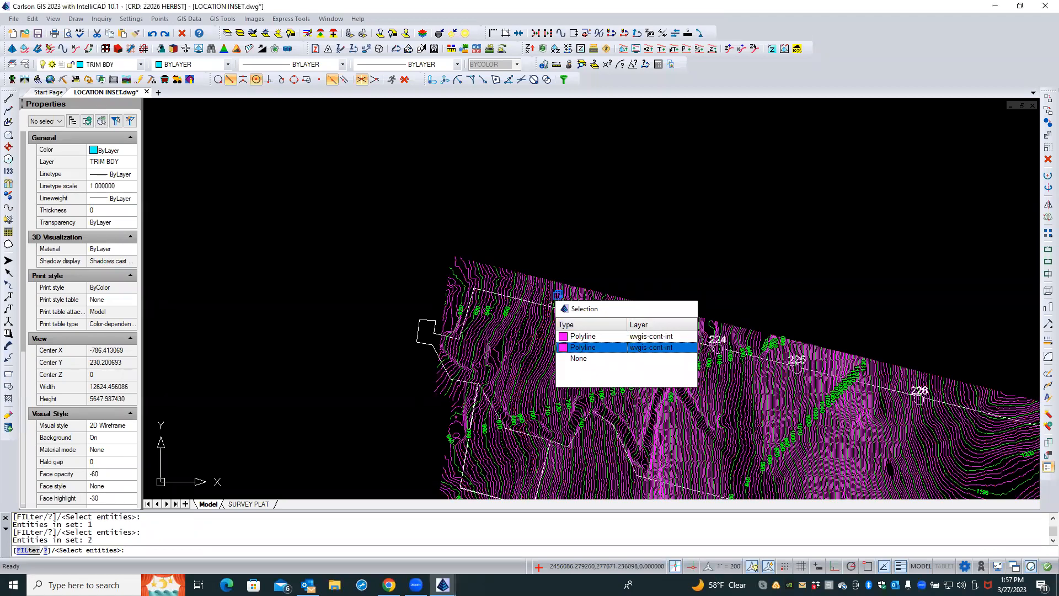
left_click(565, 347)
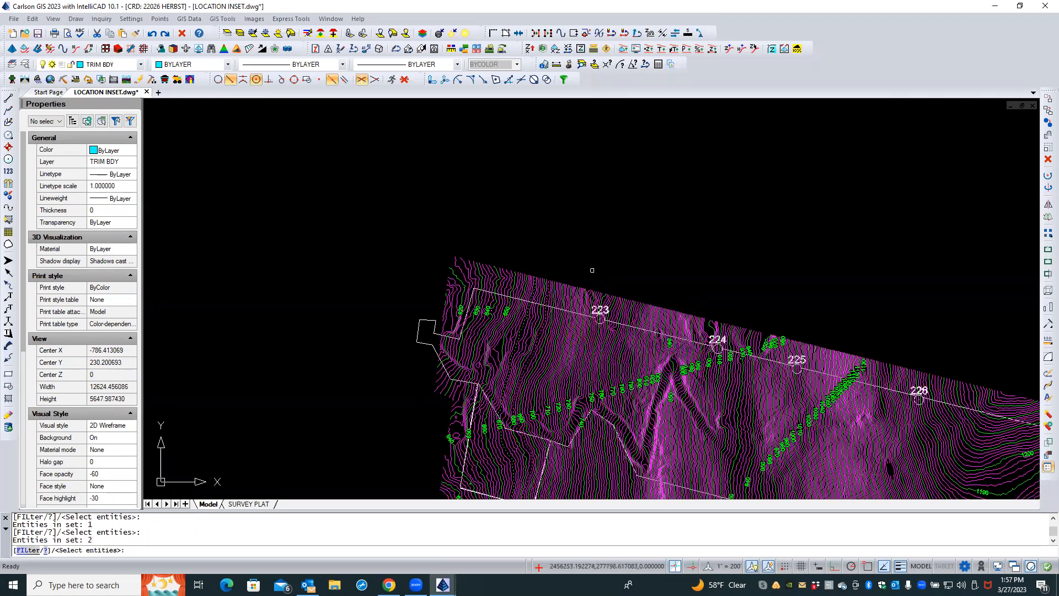
key("Return")
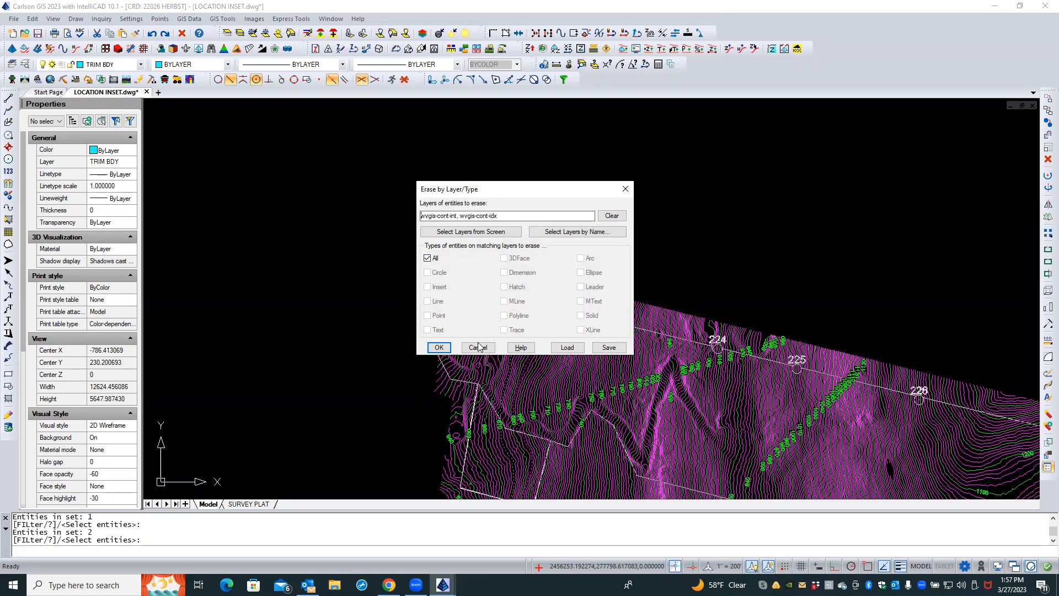
left_click(439, 348)
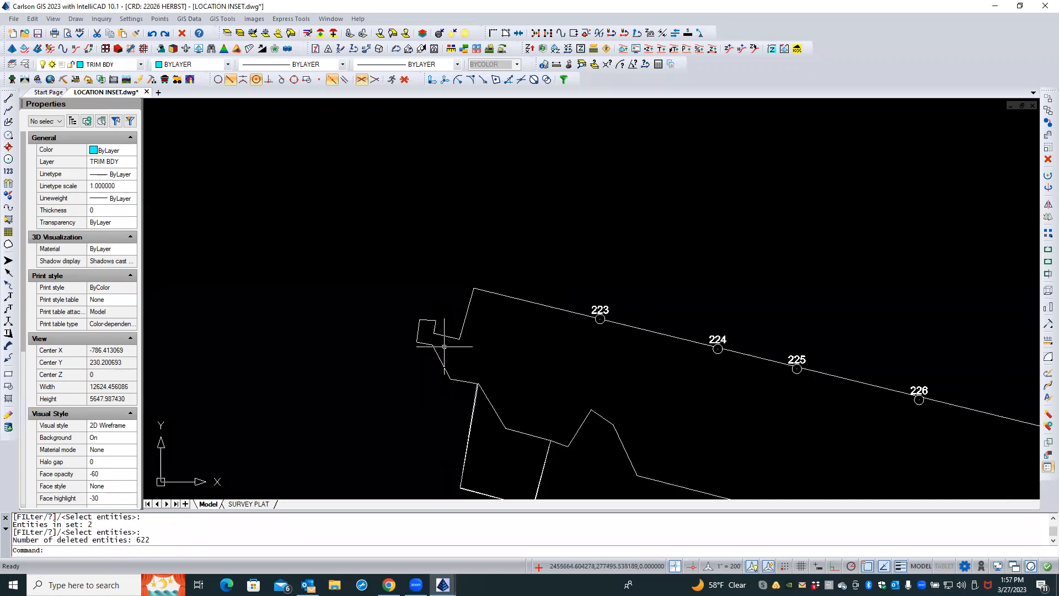
scroll(444, 348, "down", 2)
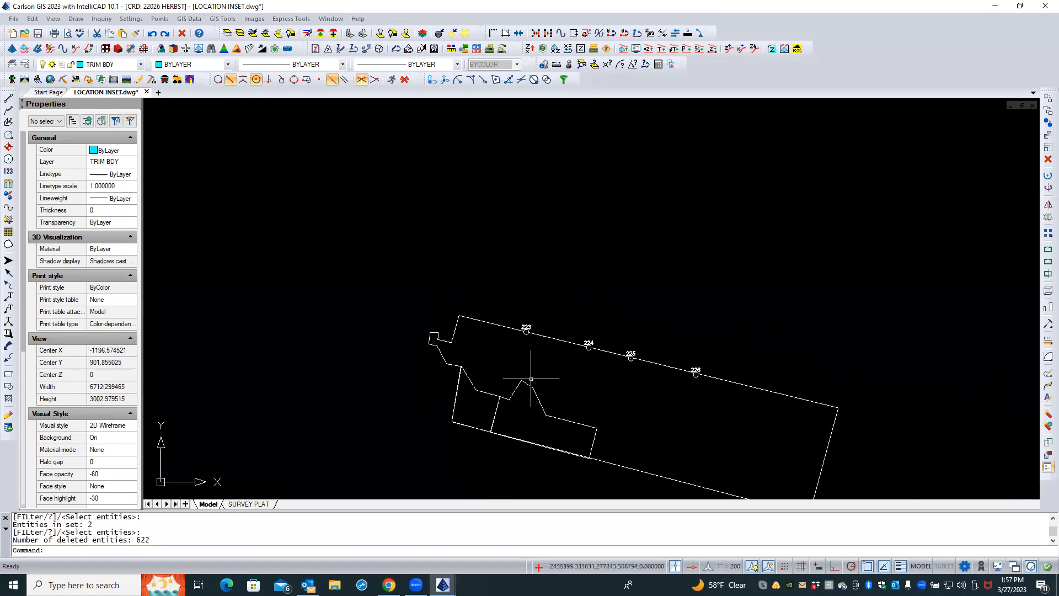
middle_click_drag(590, 393, 480, 335)
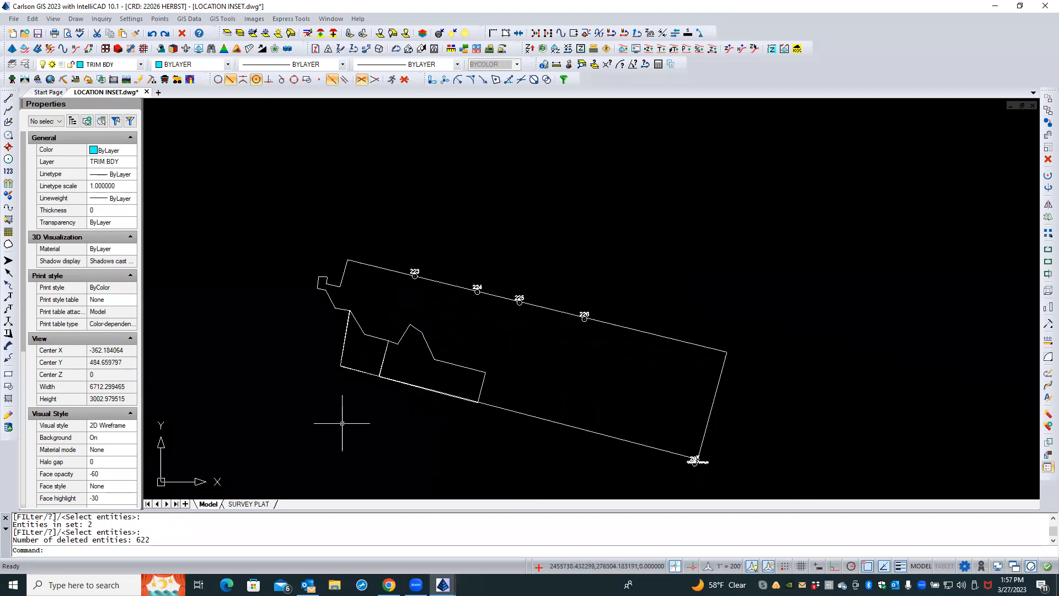
left_click(398, 315)
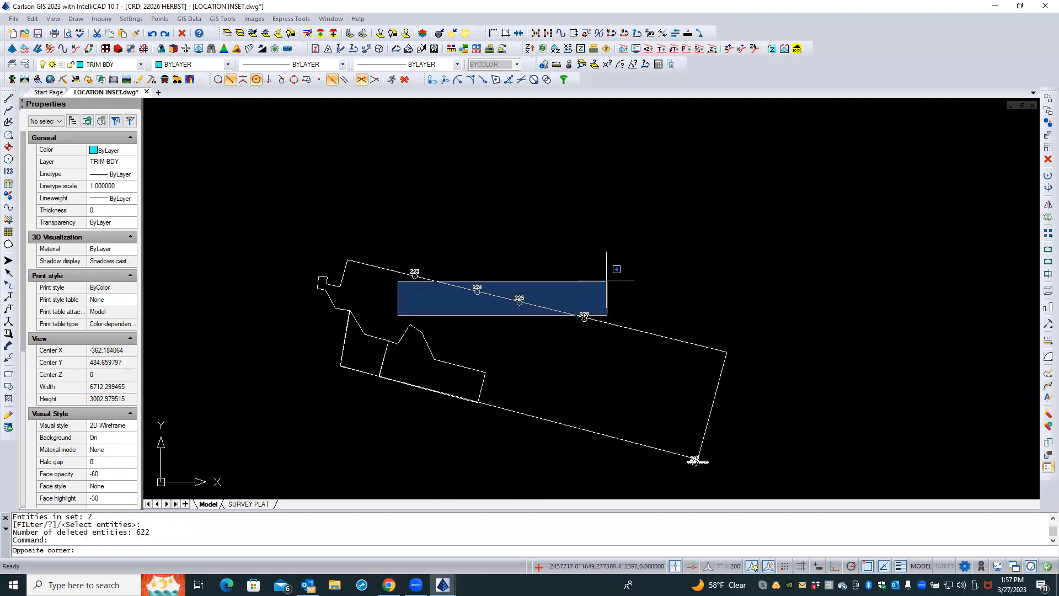
key("Escape")
left_click(398, 317)
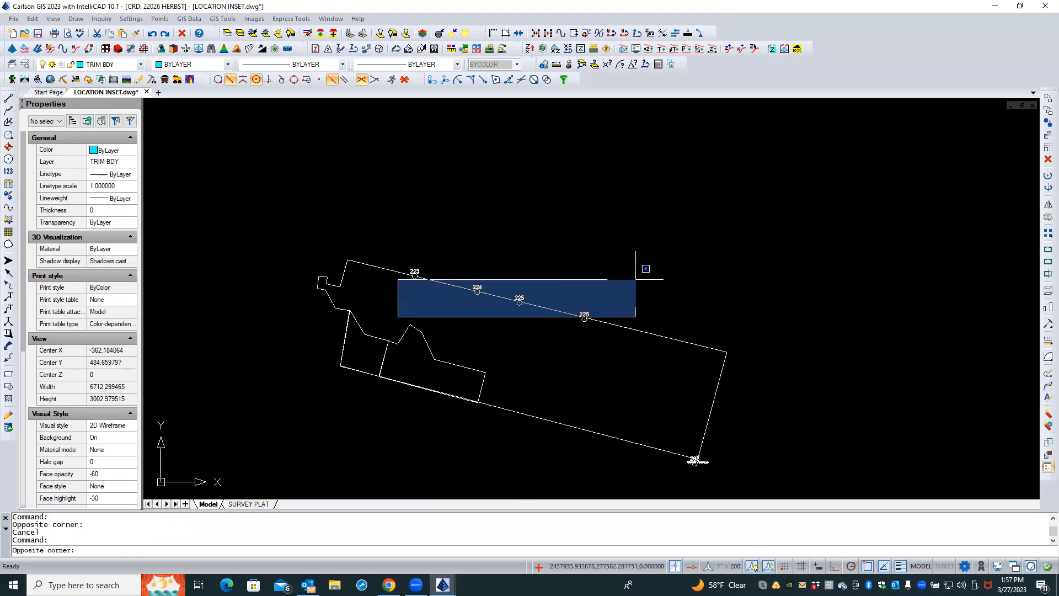
key("Escape")
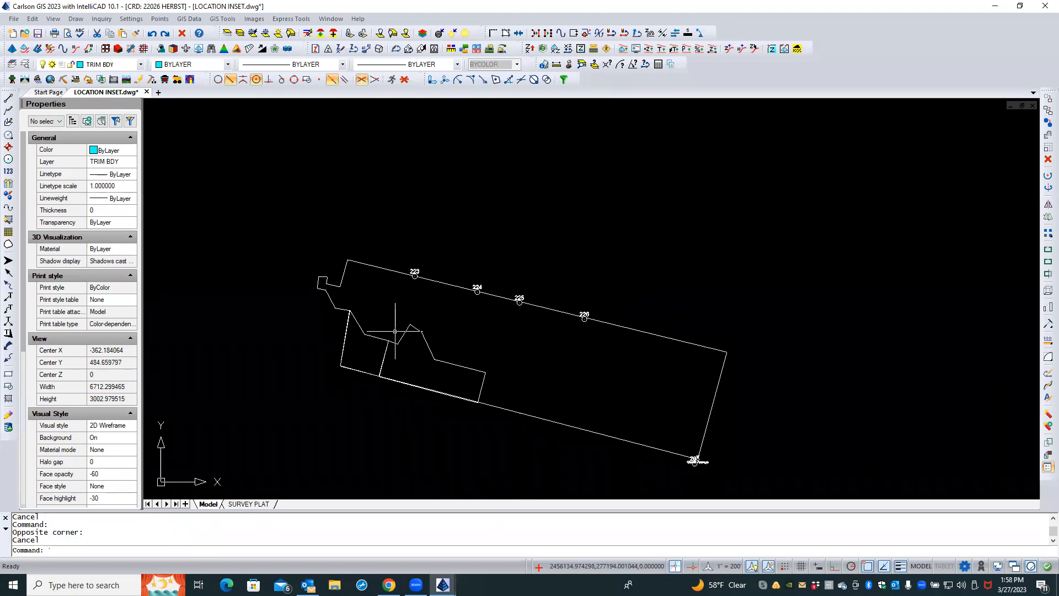
Delete the point markers 223 to 226 along the boundary's upper edge
left_click(400, 242)
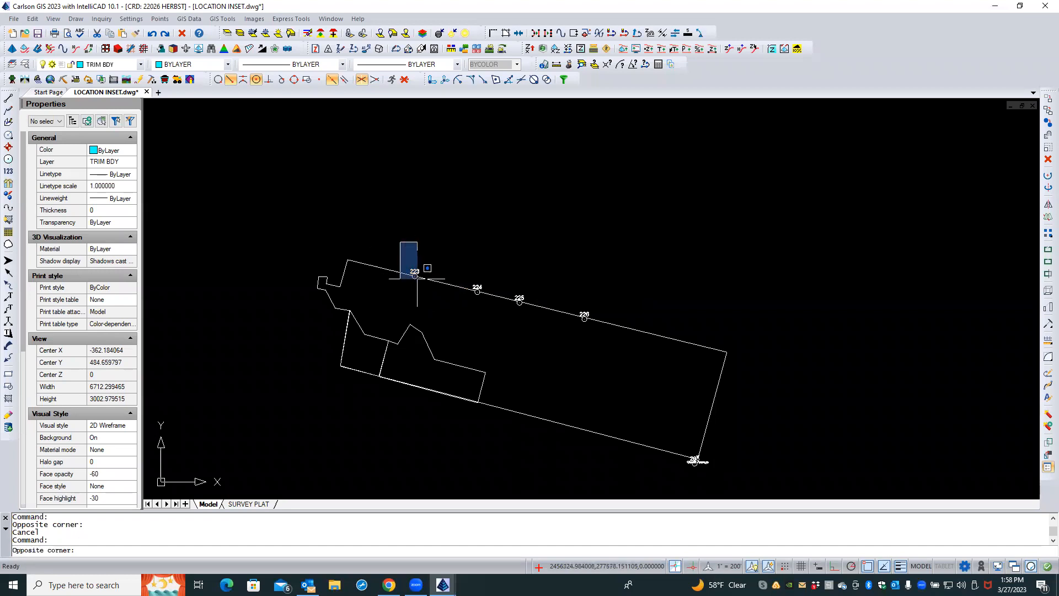
left_click(610, 336)
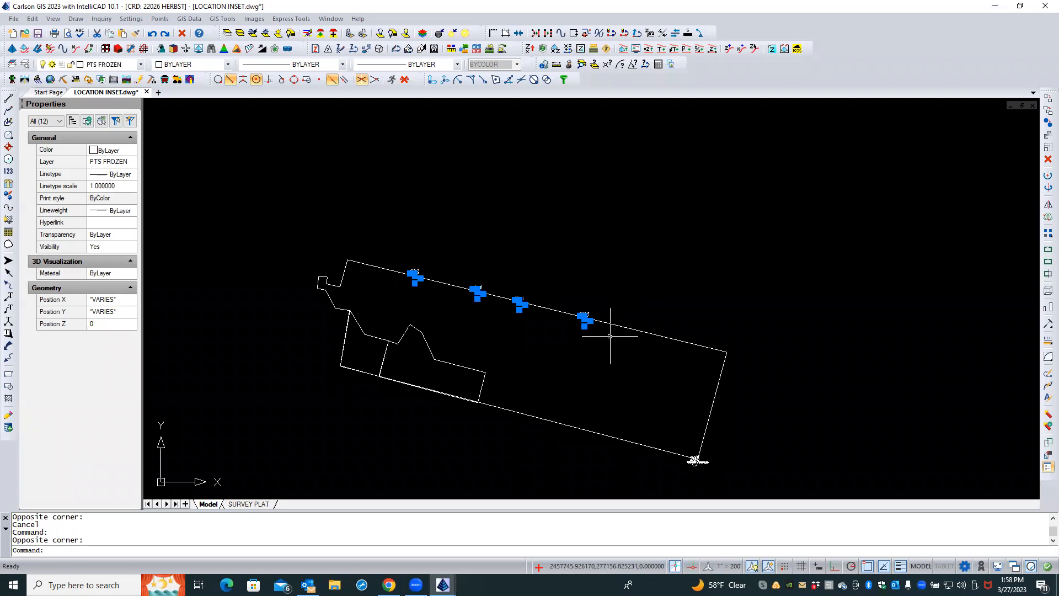
key("Delete")
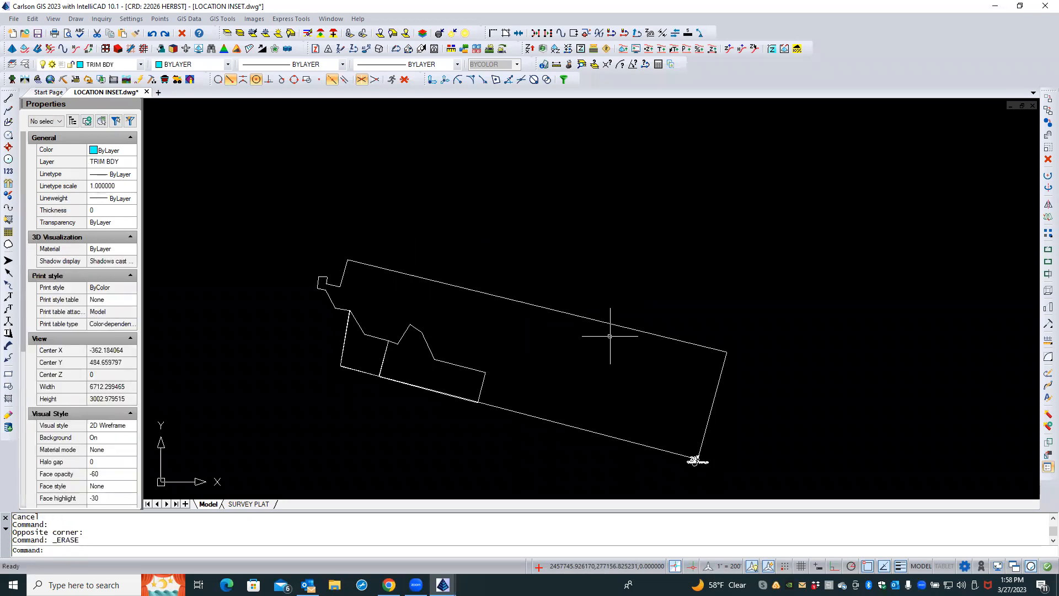
Delete the remaining point marker at the boundary's lower-right corner
left_click(674, 471)
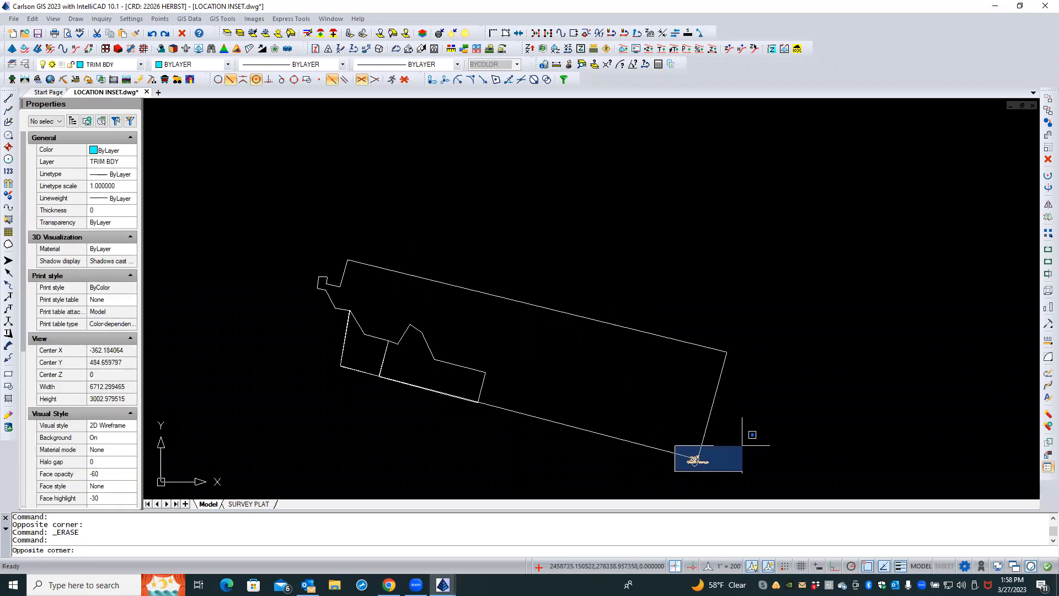
left_click(742, 445)
key("Delete")
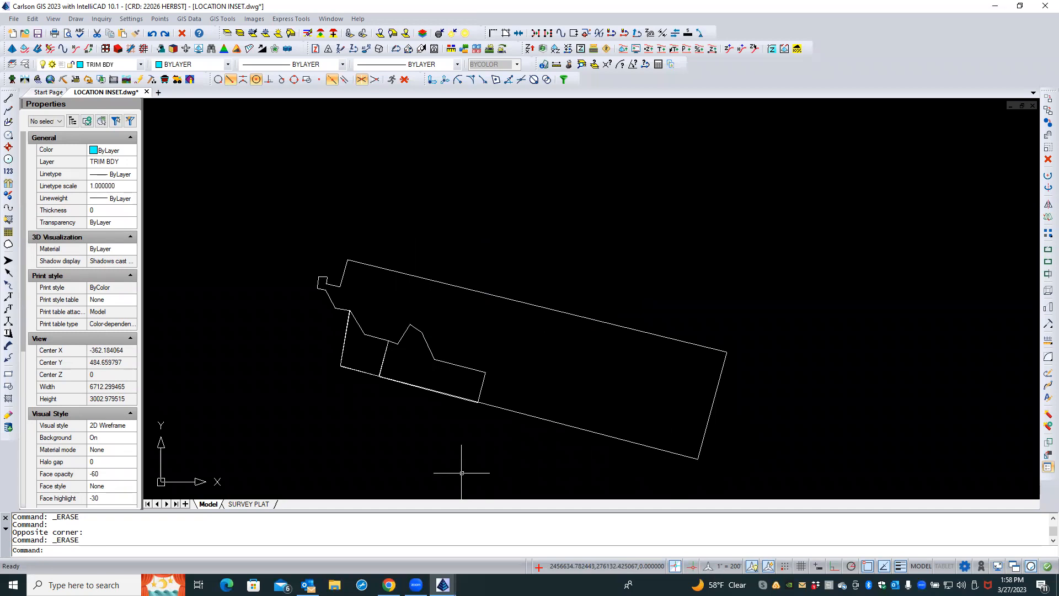
Inspect the overlapping boundary polylines along the lower edge near the inner lot by selecting them
scroll(462, 473, "up", 2)
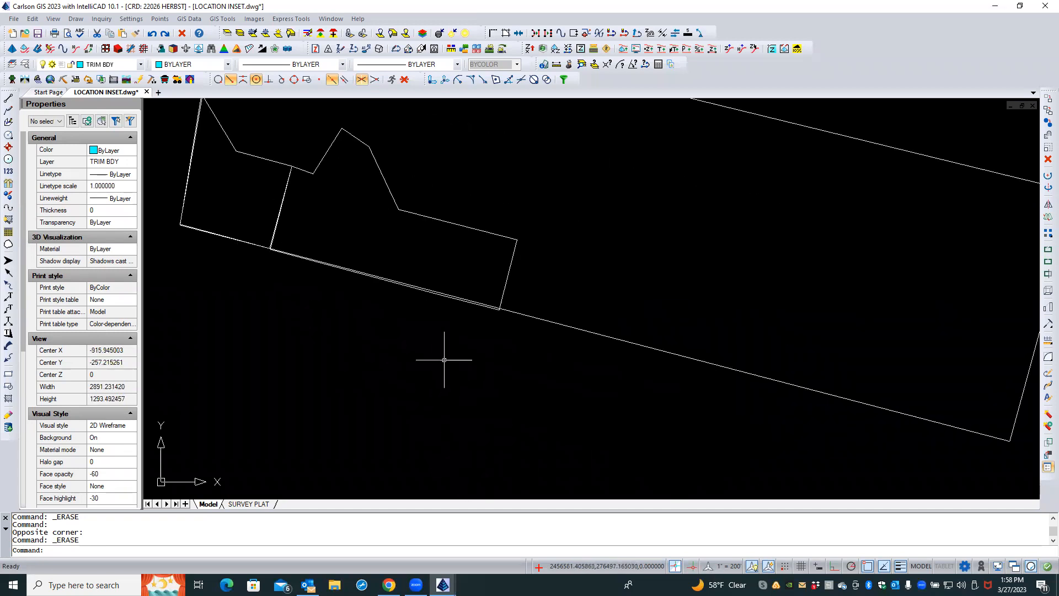
scroll(475, 332, "up", 1)
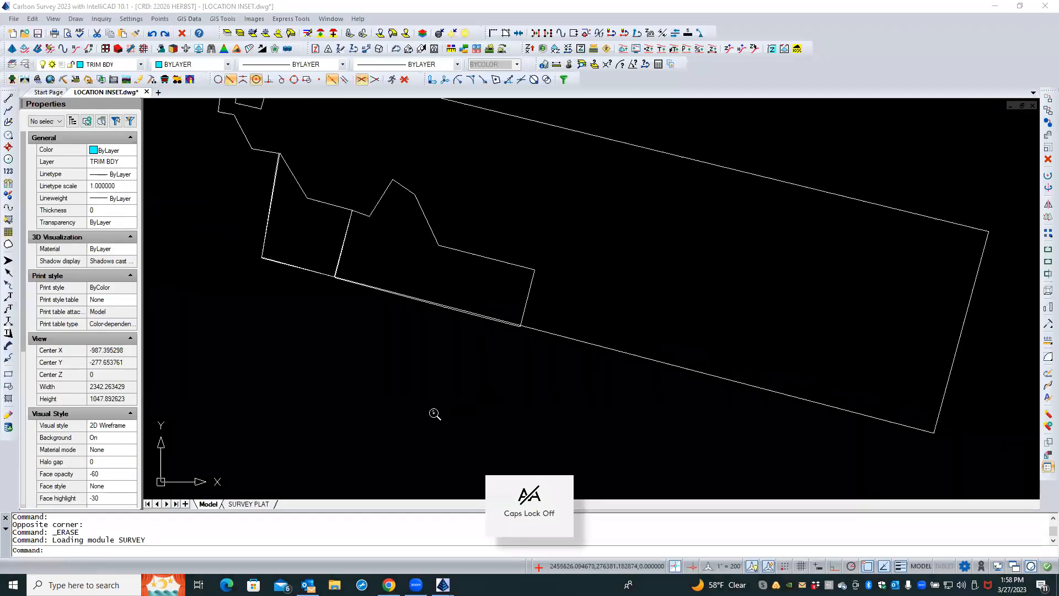
scroll(507, 348, "up", 2)
scroll(508, 347, "down", 2)
left_click(540, 287)
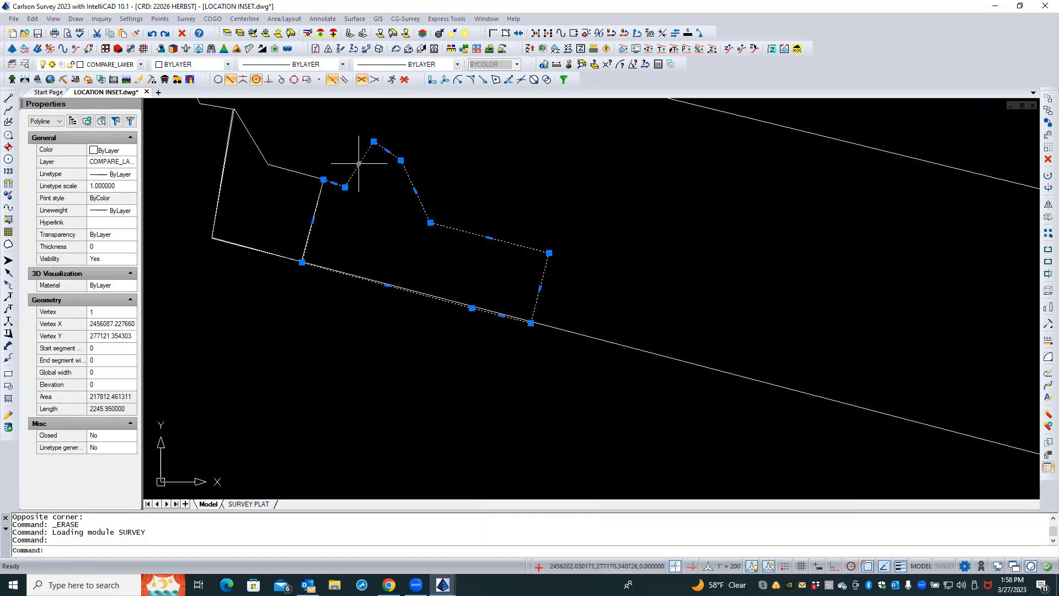
scroll(475, 324, "up", 3)
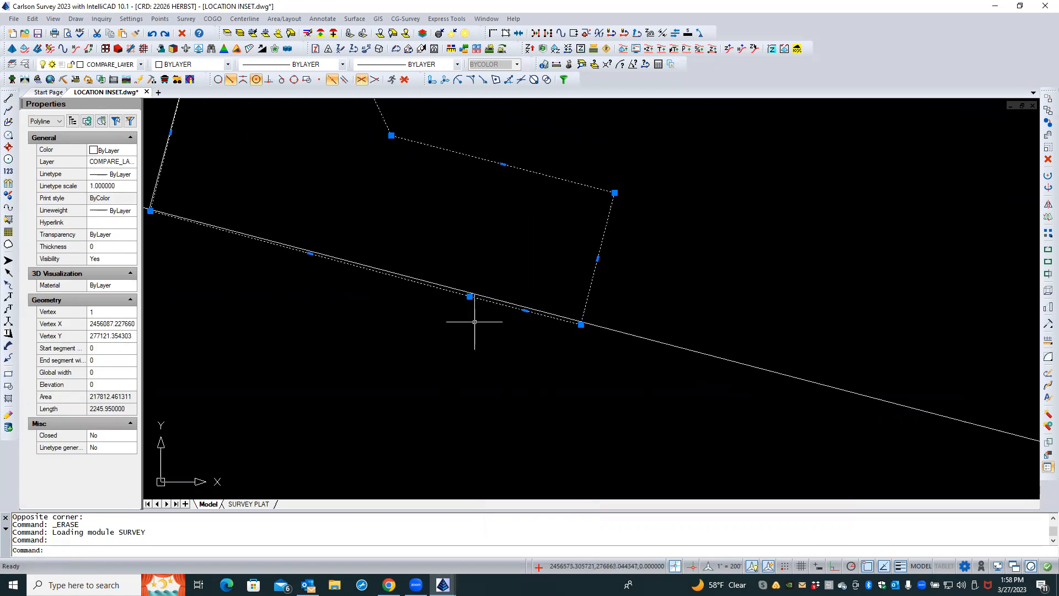
scroll(579, 365, "down", 2)
key("Escape")
key("Escape")
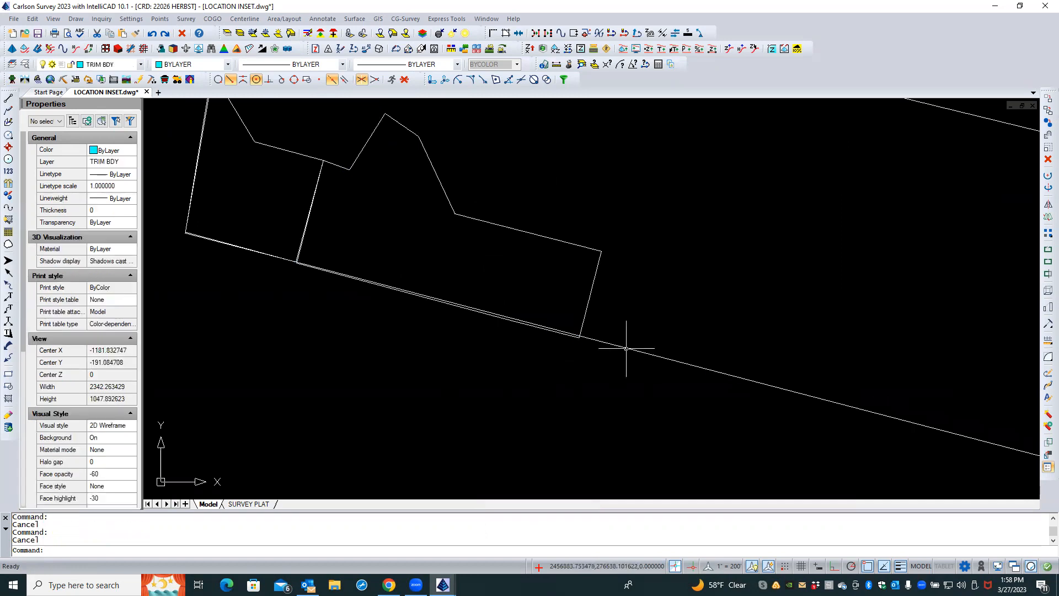
left_click(628, 346)
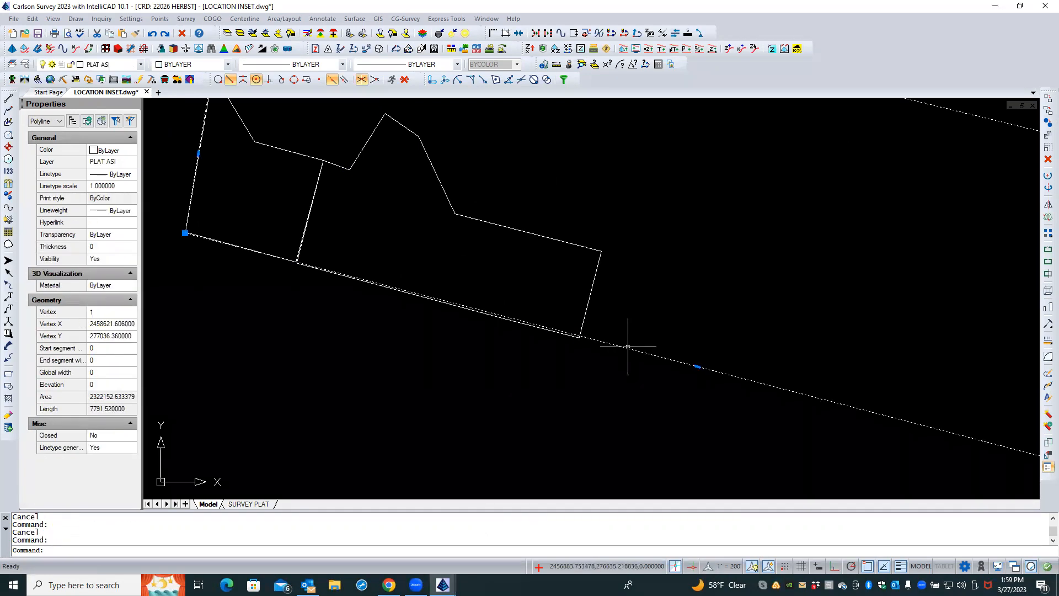
key("Escape")
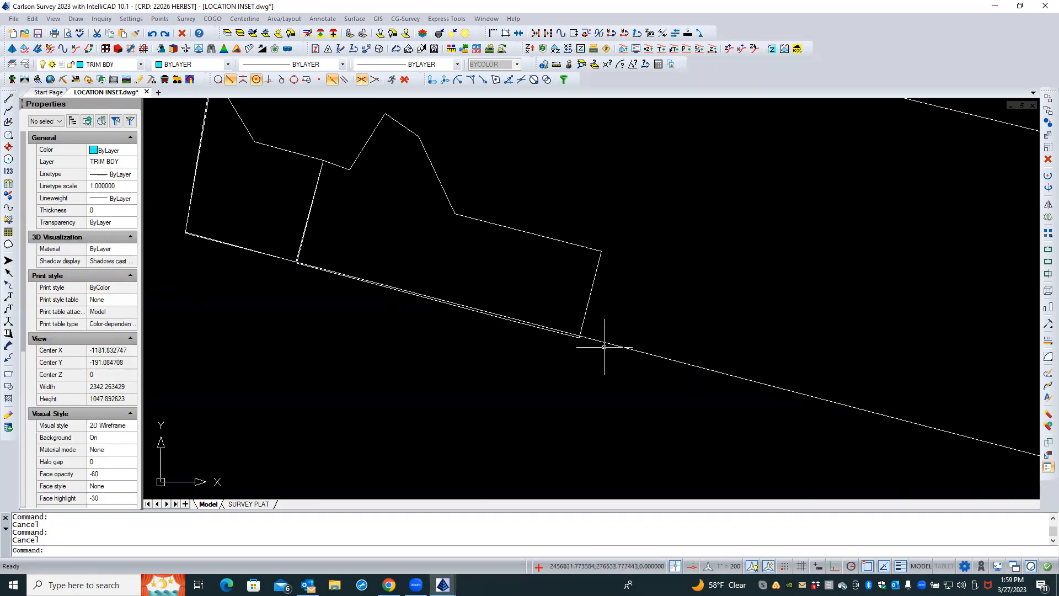
Trim the overlapping boundary line near the inner lot's lower corner, using the PLAT ASI polyline as the cutting edge
left_click(609, 347)
right_click(594, 359)
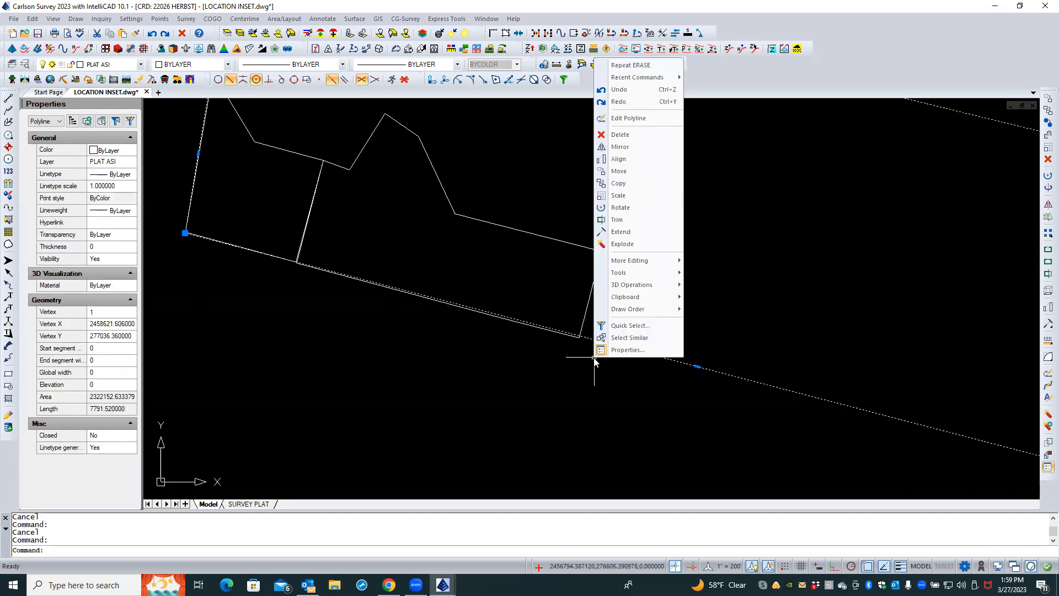
left_click(631, 219)
scroll(573, 345, "up", 2)
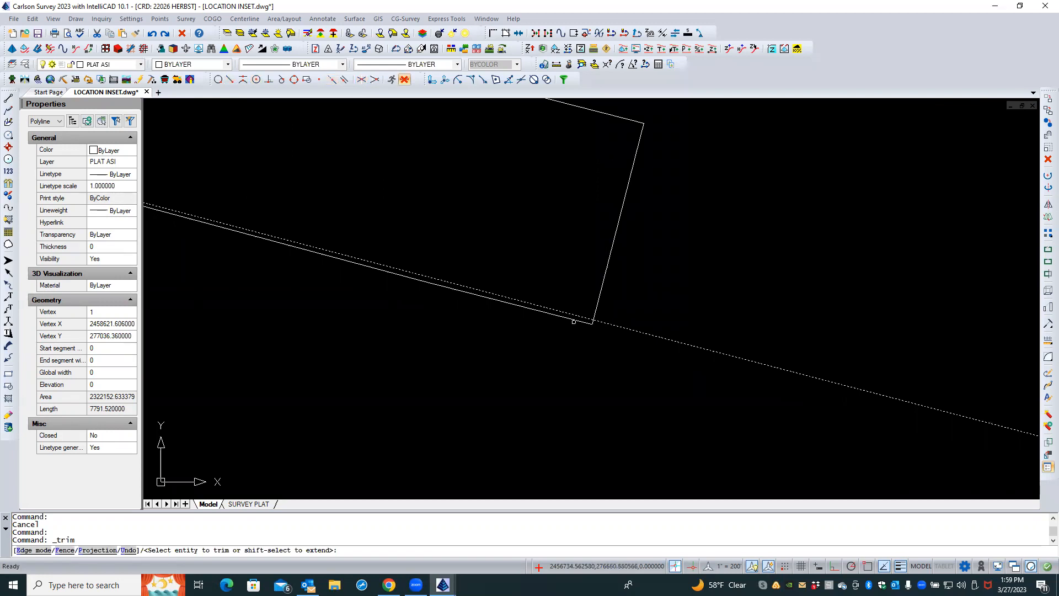
left_click(574, 320)
scroll(643, 356, "down", 2)
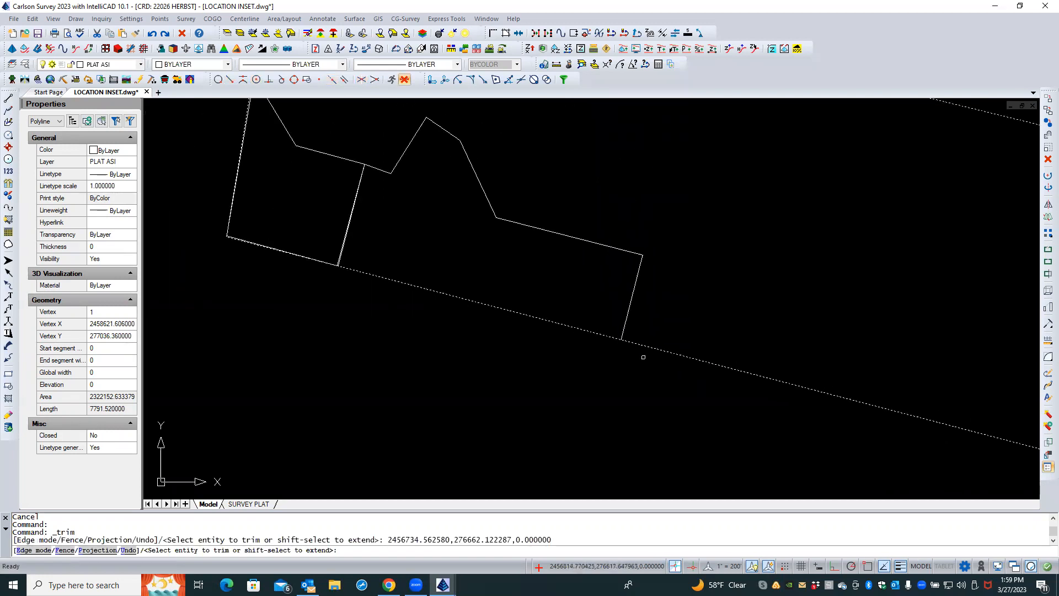
scroll(276, 247, "up", 3)
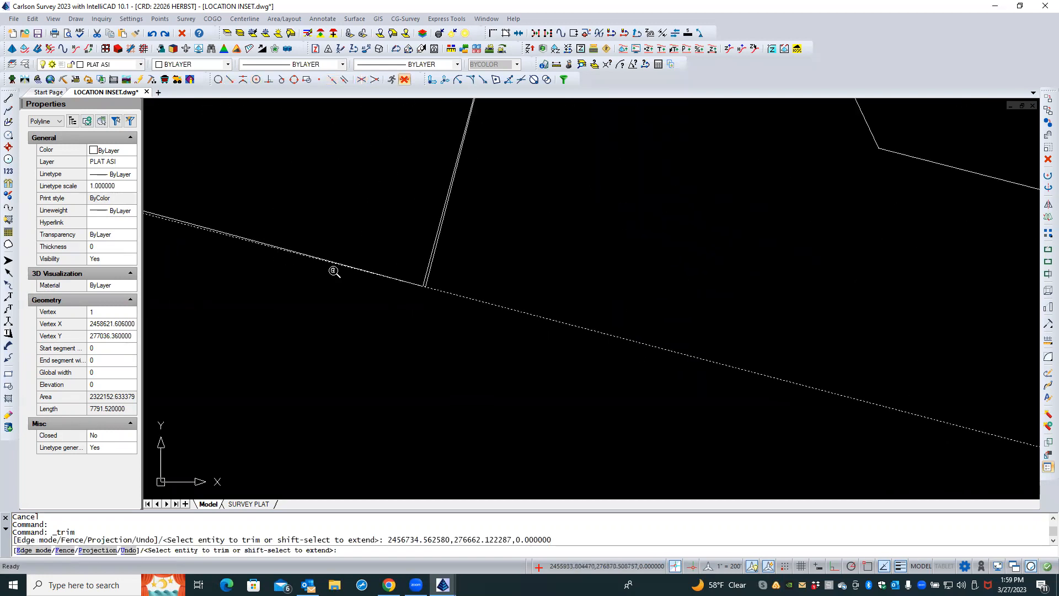
scroll(334, 271, "up", 2)
key("Escape")
key("Escape")
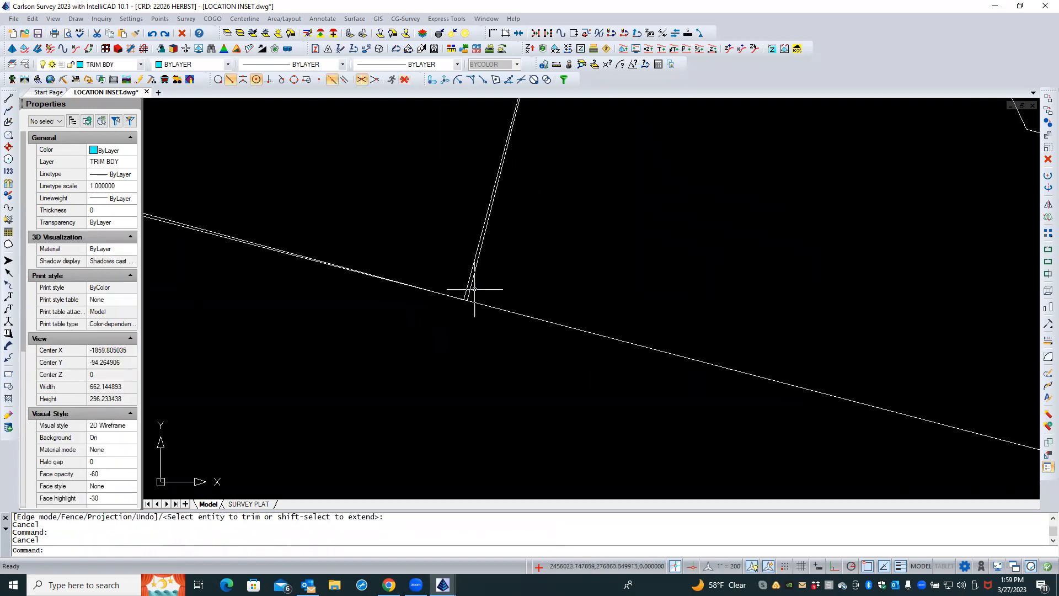
Delete the duplicate COMPARE_LAYER polyline lying on the interior lot line
left_click(471, 288)
scroll(456, 361, "down", 3)
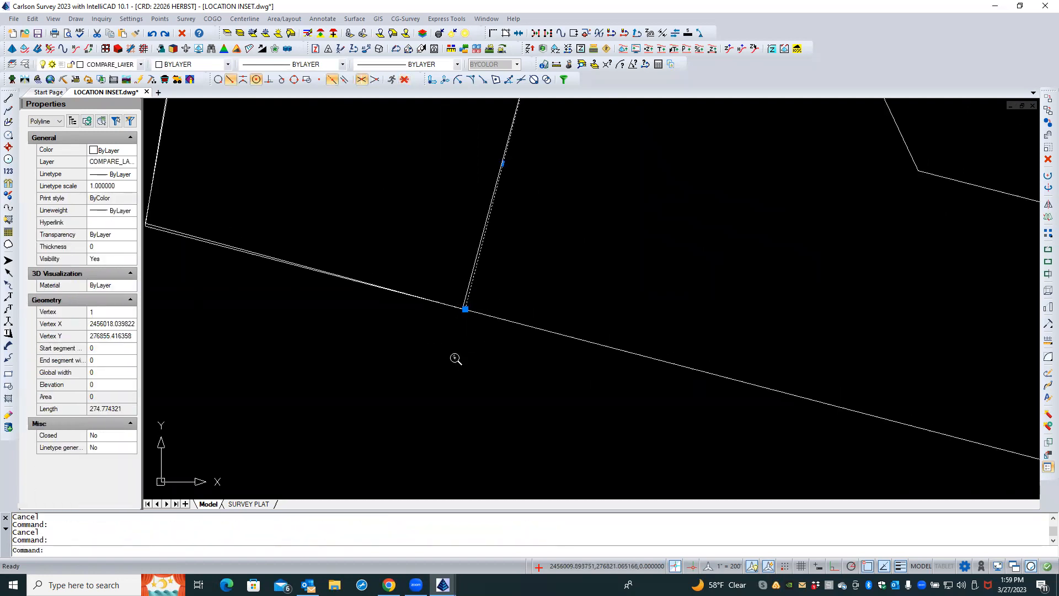
scroll(455, 369, "up", 3)
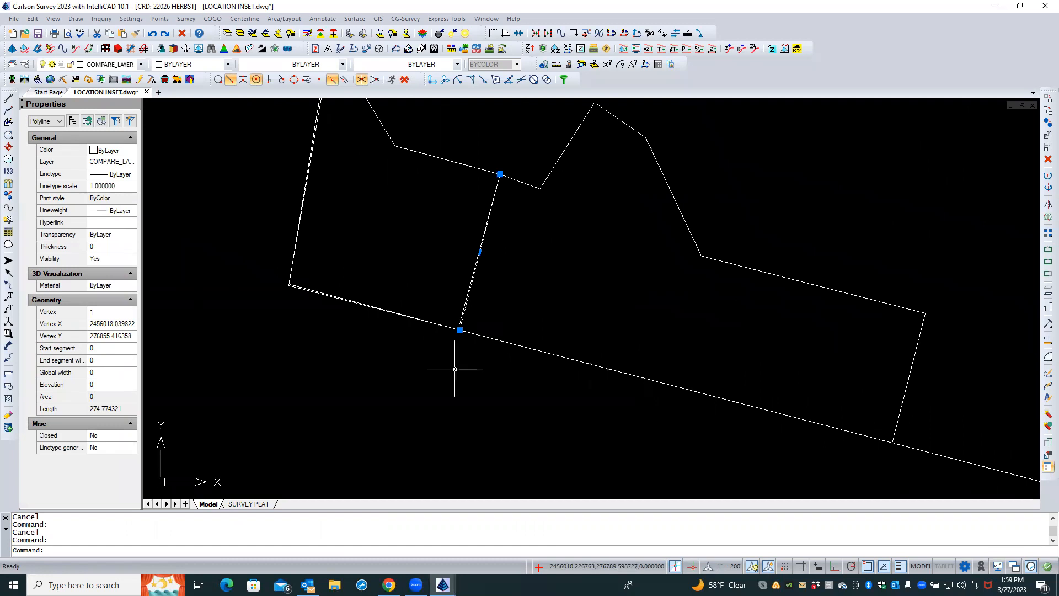
left_click(183, 34)
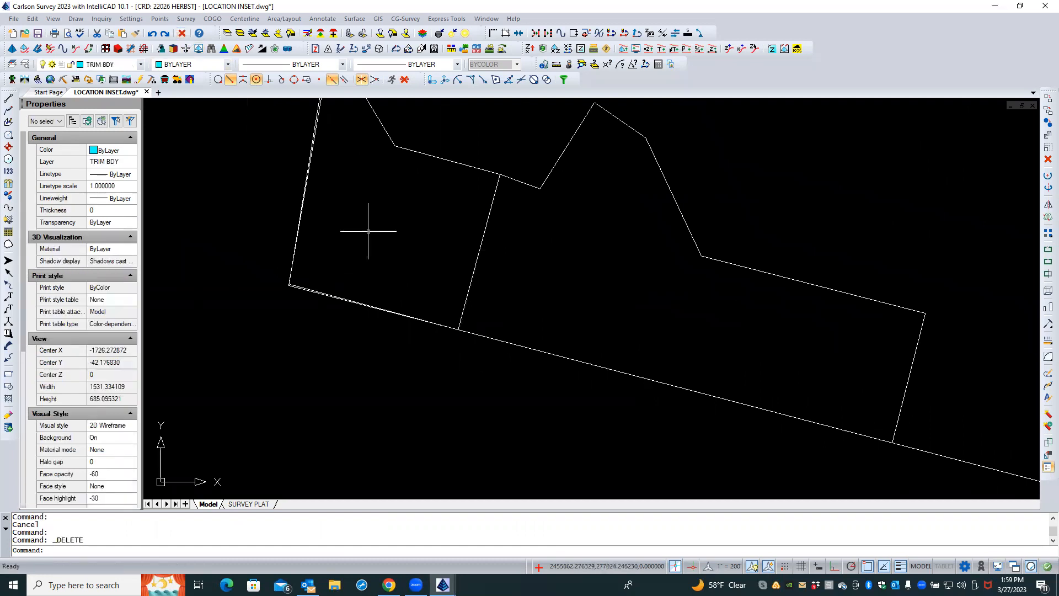
scroll(304, 288, "up", 4)
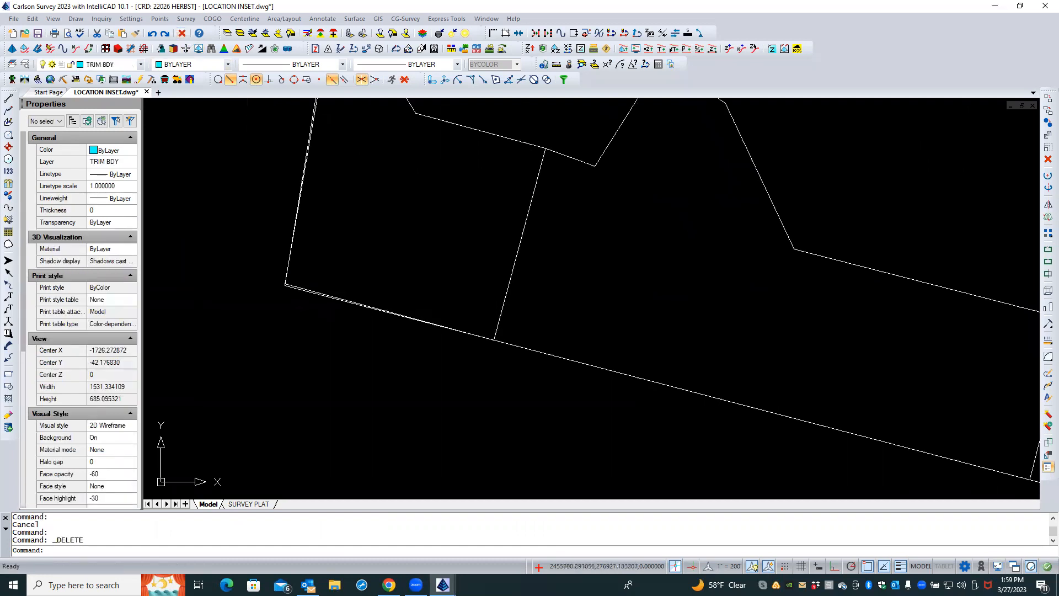
Inspect the inner lot's COMPARE_LAYER polyline by selecting it and viewing its corners against the boundary
left_click(304, 290)
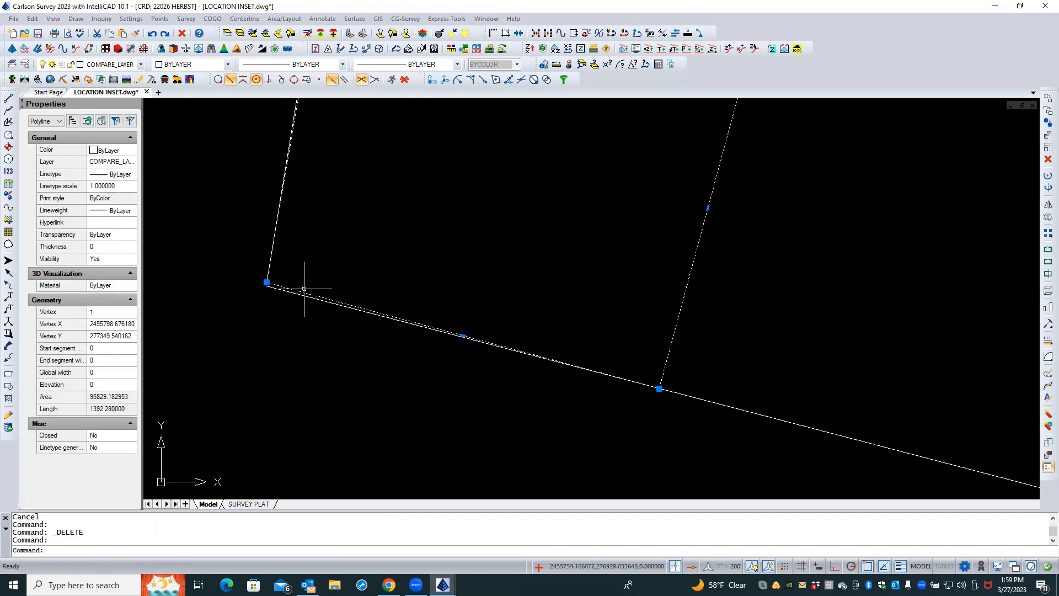
scroll(311, 331, "down", 4)
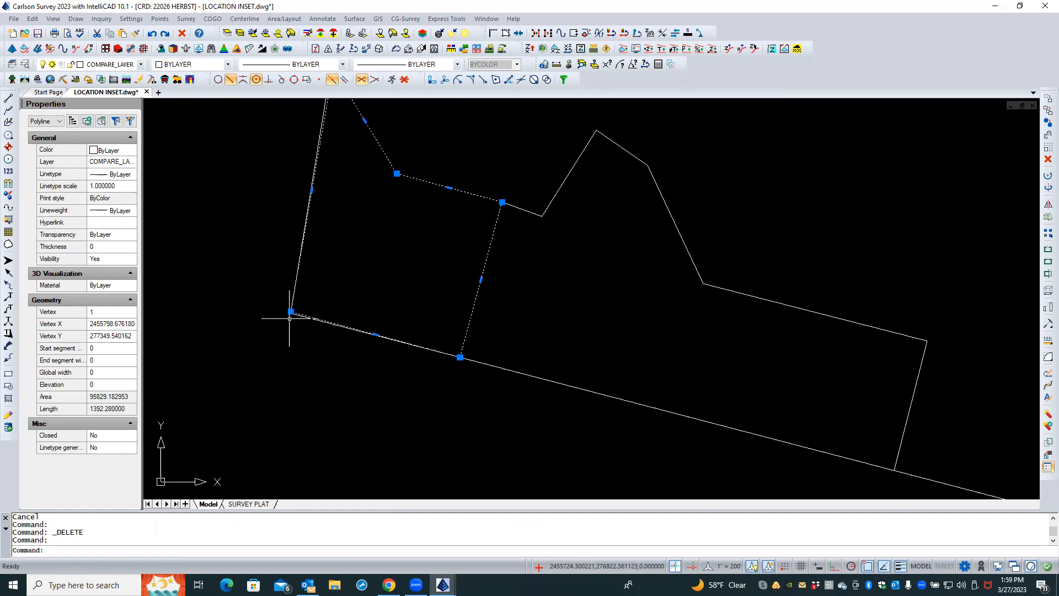
mouse_move(291, 311)
scroll(298, 375, "down", 2)
scroll(430, 276, "up", 1)
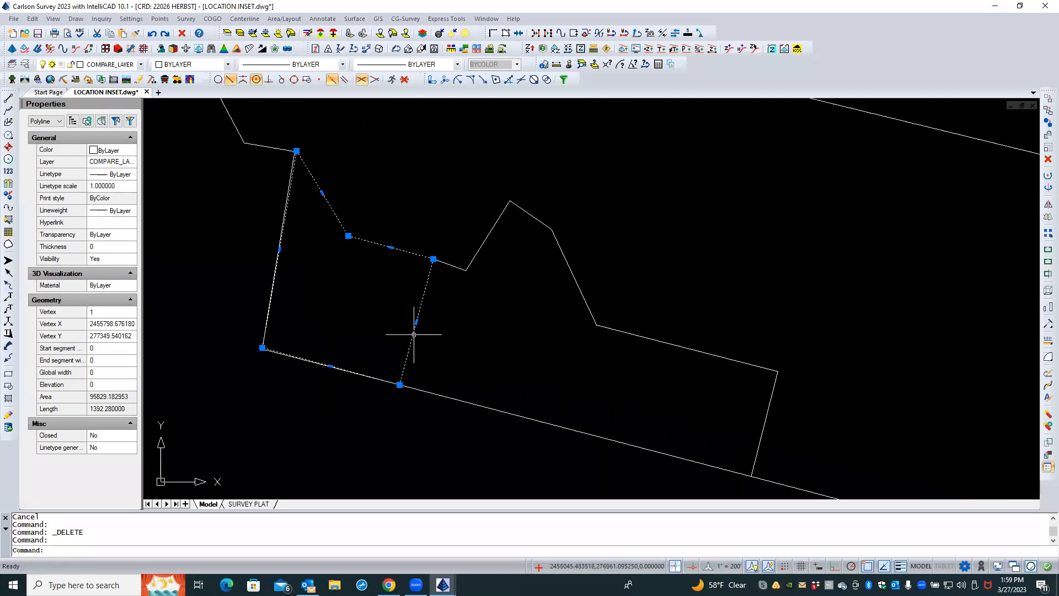
key("Escape")
key("Escape")
left_click(408, 244)
left_click(385, 262)
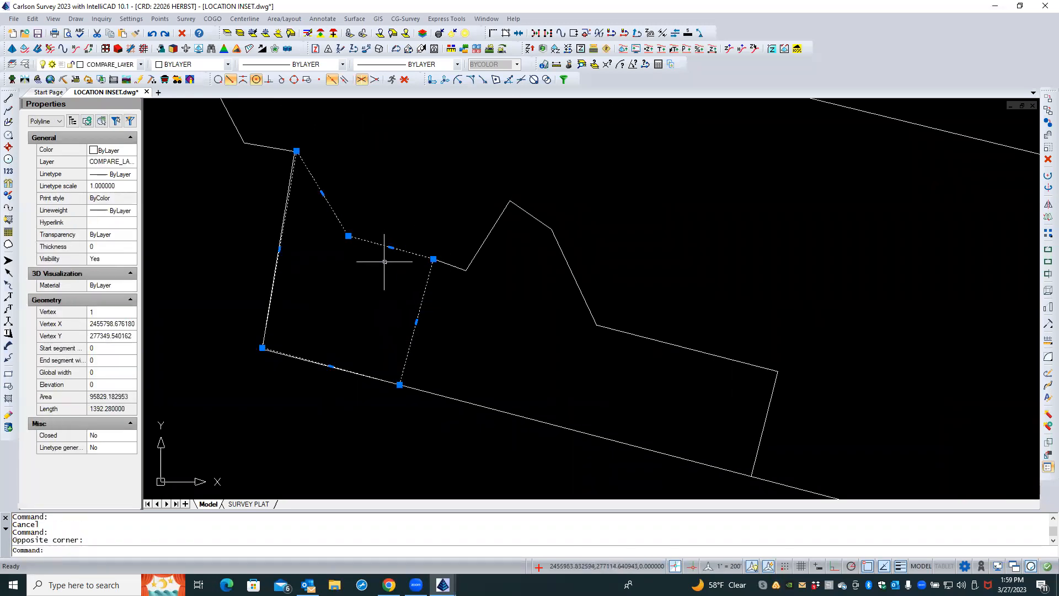
key("Escape")
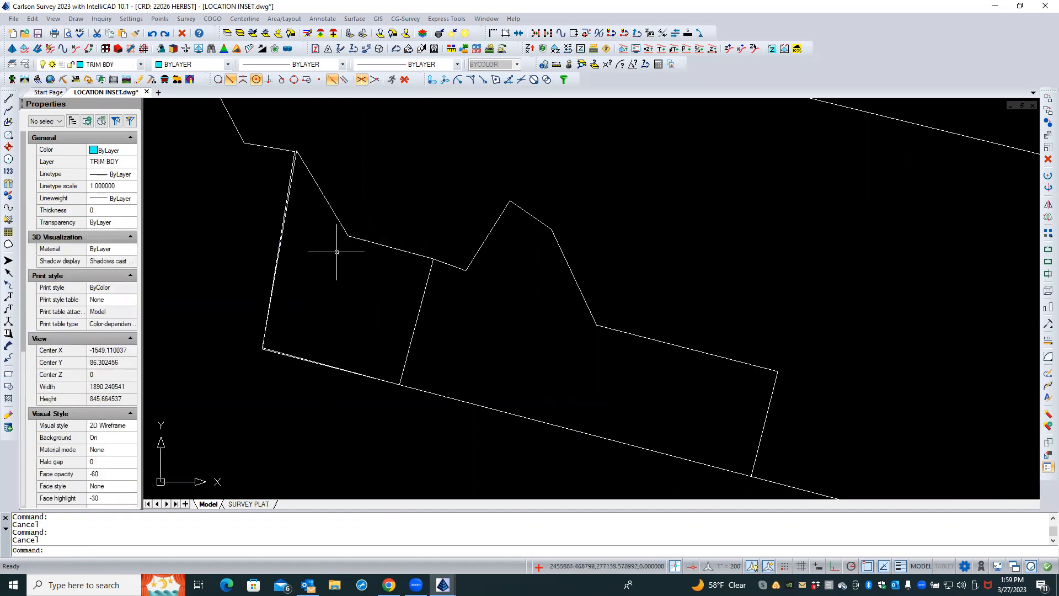
Stretch the inner lot polyline's upper corner vertex onto the matching boundary corner
scroll(296, 143, "up", 5)
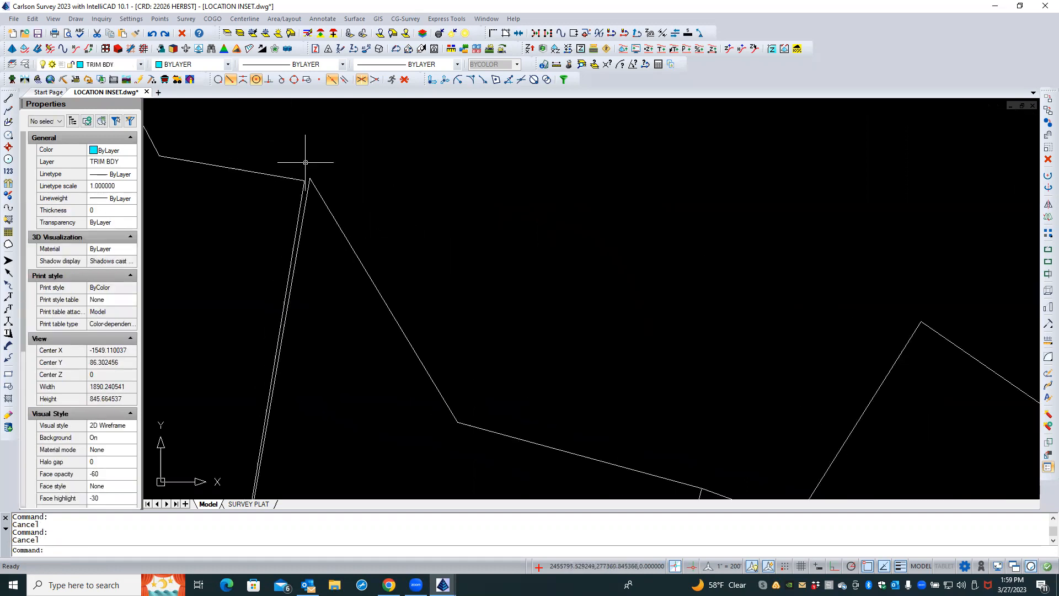
left_click(320, 172)
key("Escape")
left_click(314, 187)
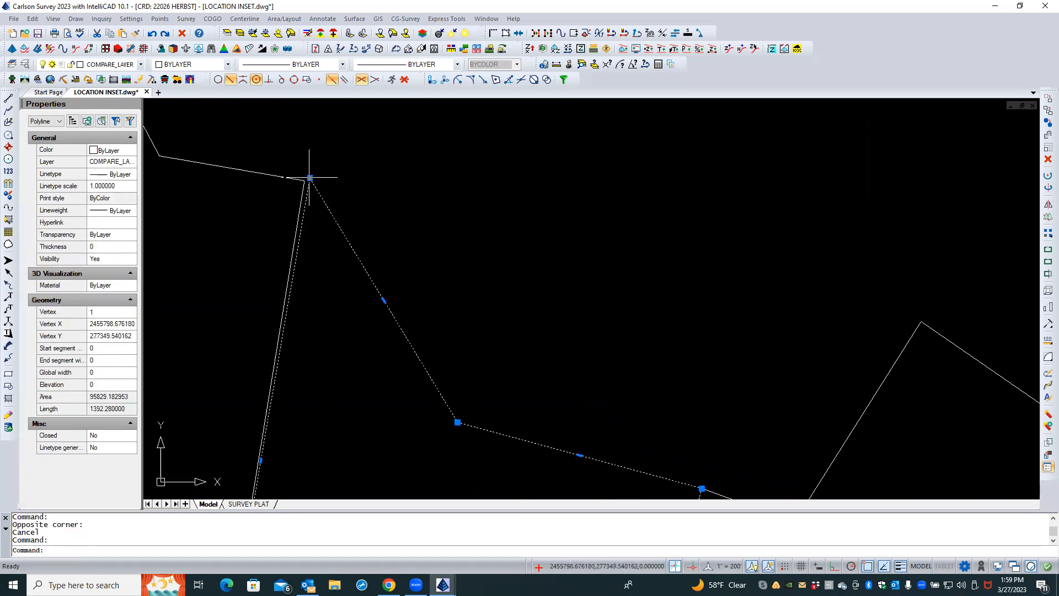
left_click(309, 179)
left_click(307, 176)
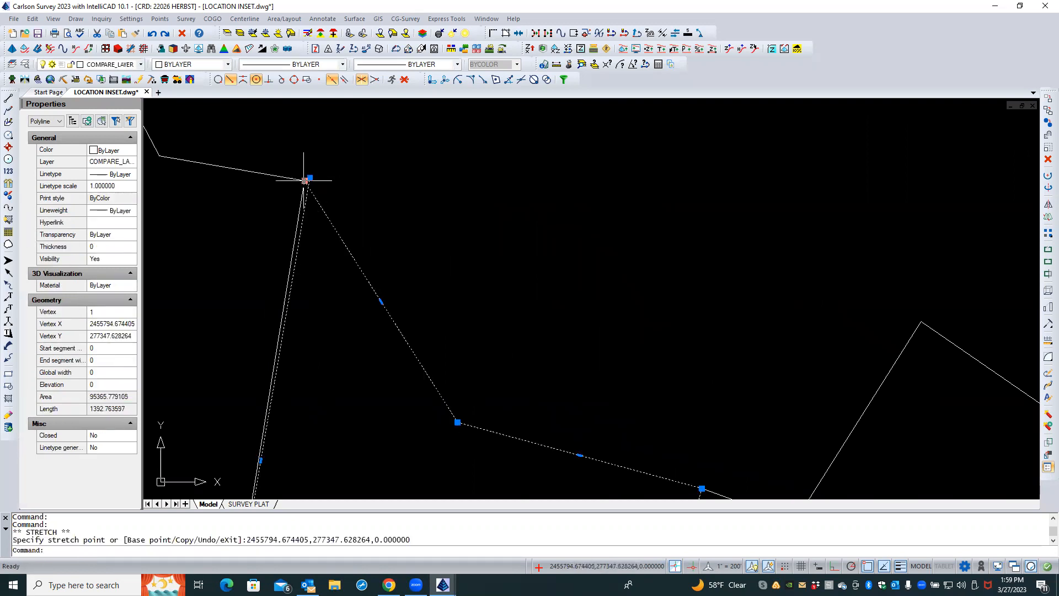
scroll(310, 156, "down", 3)
key("Escape")
key("Escape")
scroll(312, 161, "up", 3)
Stretch the inner lot polyline's upper corner vertex again to snap it exactly onto the boundary corner
left_click(304, 191)
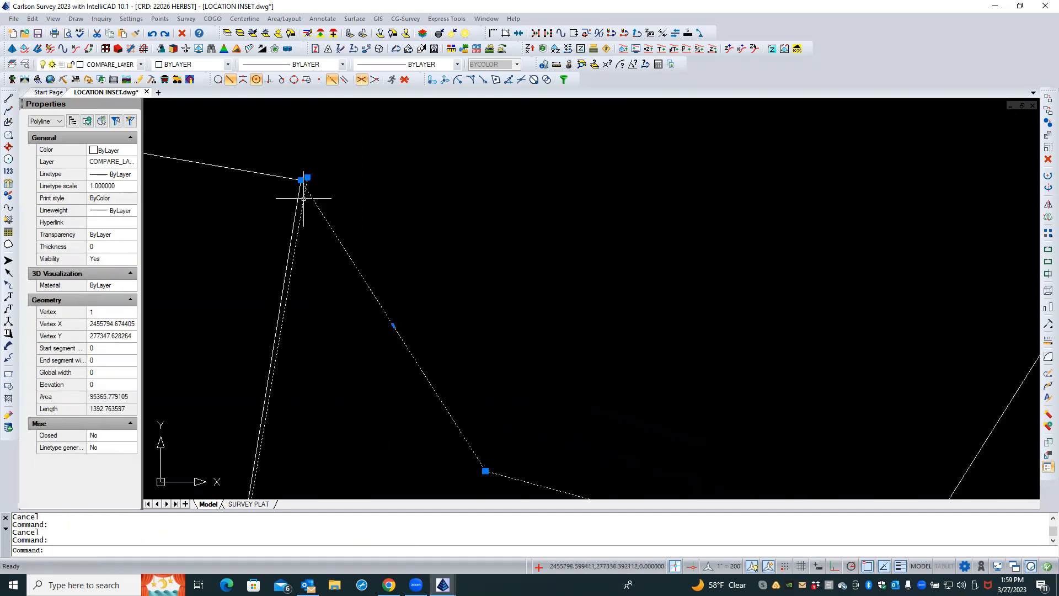
left_click(309, 176)
left_click(309, 178)
mouse_move(307, 177)
left_click(332, 192)
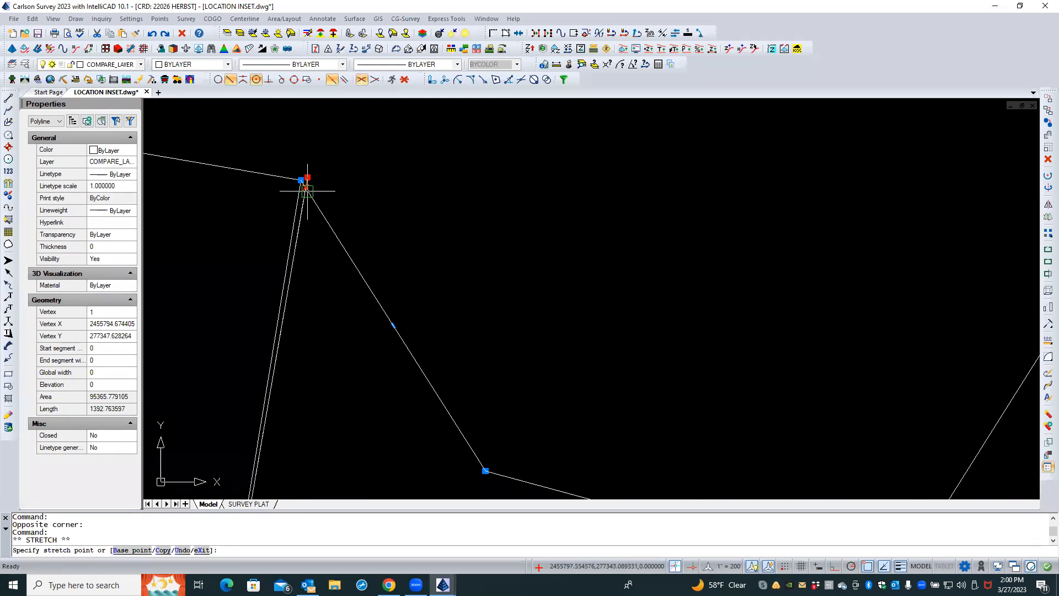
left_click(306, 188)
Stretch the inner lot polyline's lower-left vertex onto the boundary's corner
scroll(309, 159, "down", 4)
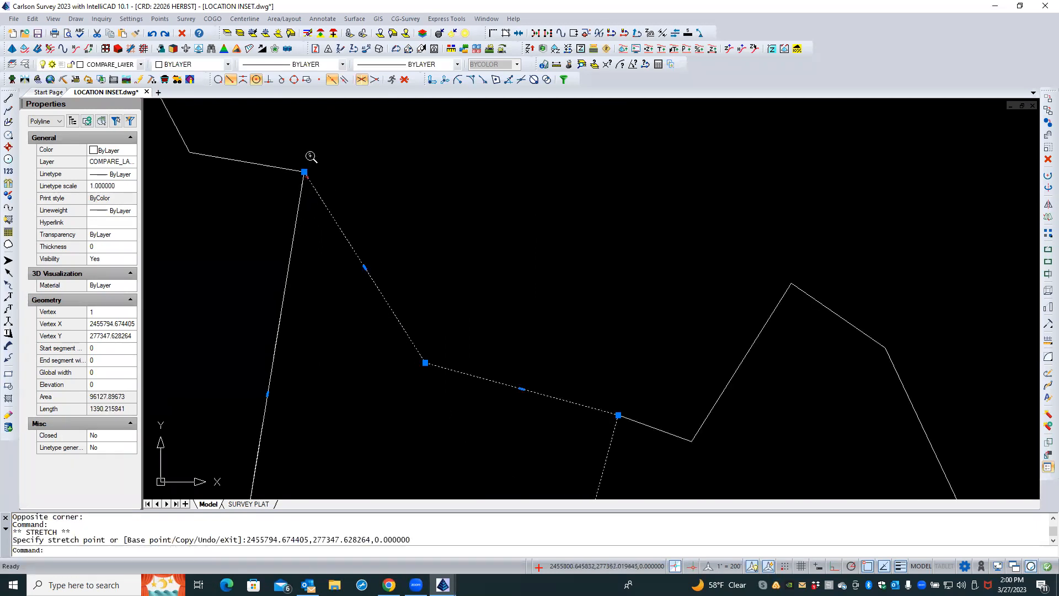
scroll(253, 458, "up", 3)
scroll(253, 458, "up", 5)
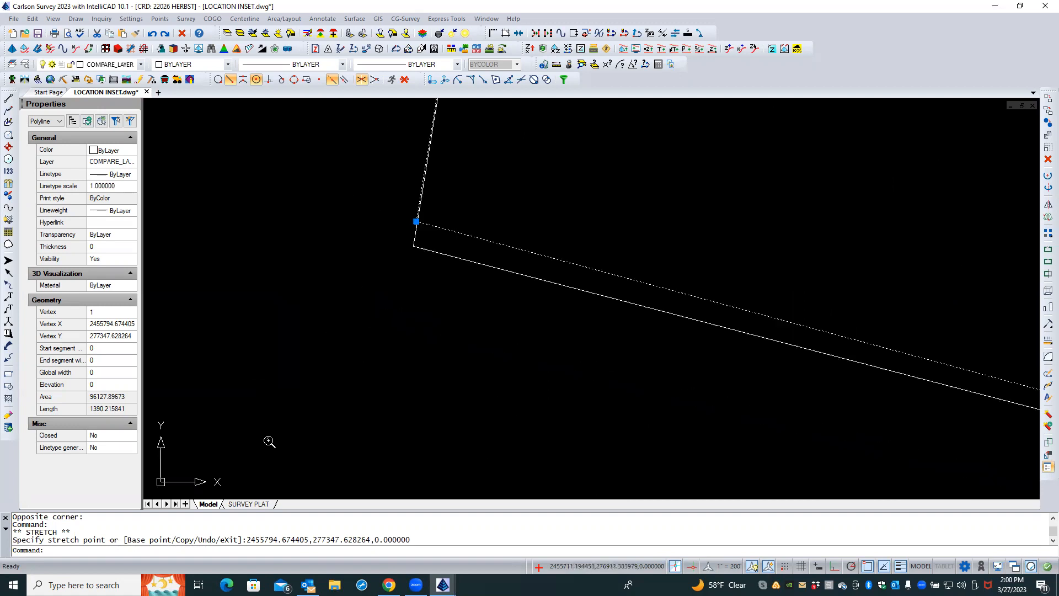
left_click(416, 221)
left_click(413, 247)
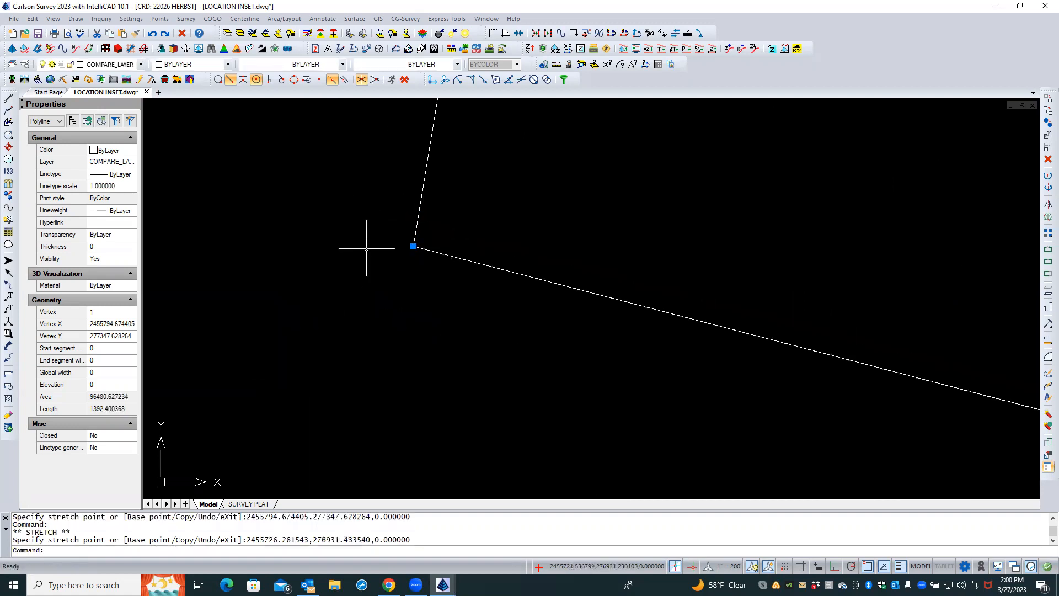
Stretch the inner lot's lower-right vertex onto the boundary line using an Intersection snap
scroll(249, 257, "down", 5)
scroll(249, 257, "down", 3)
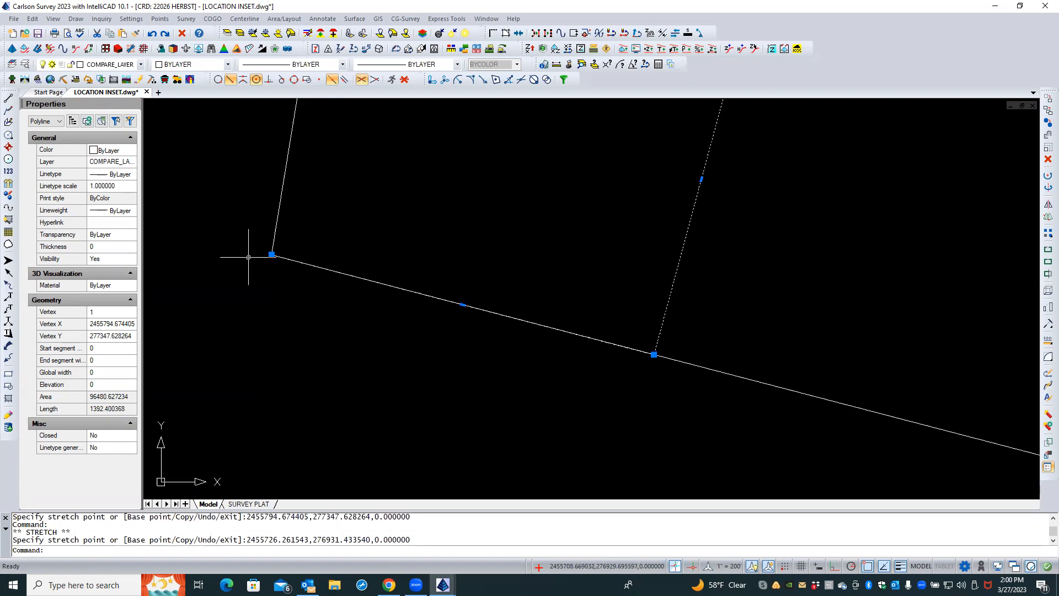
scroll(667, 362, "up", 5)
scroll(651, 331, "up", 5)
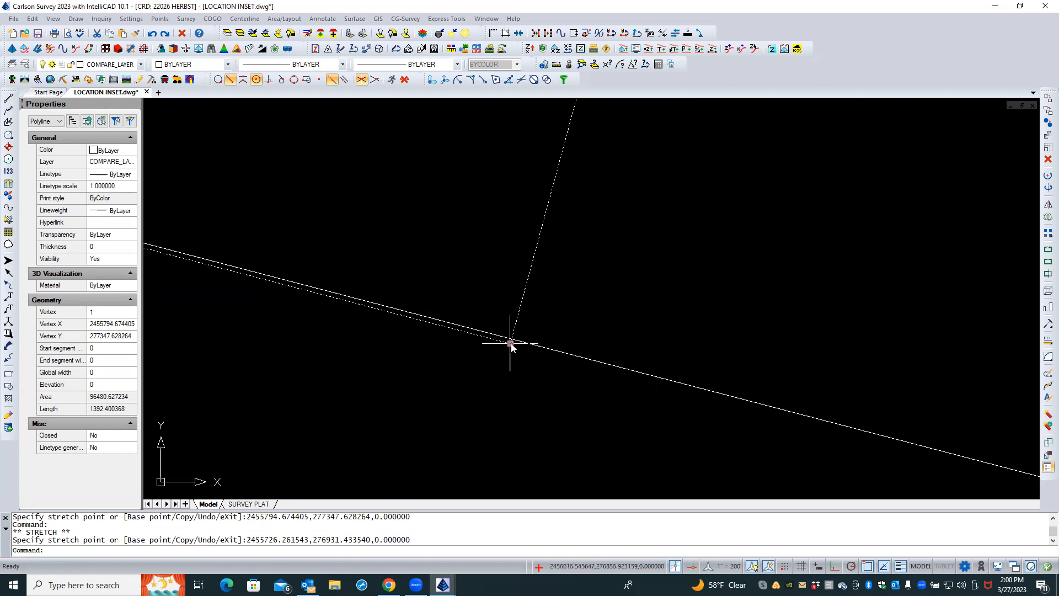
left_click(511, 342)
right_click(545, 328, "shift")
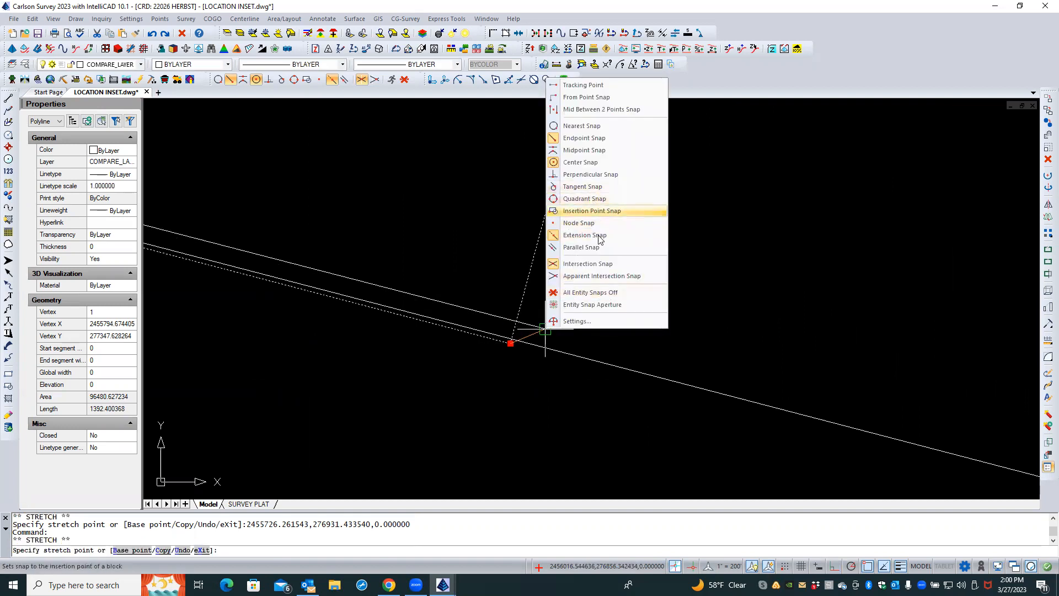
left_click(585, 264)
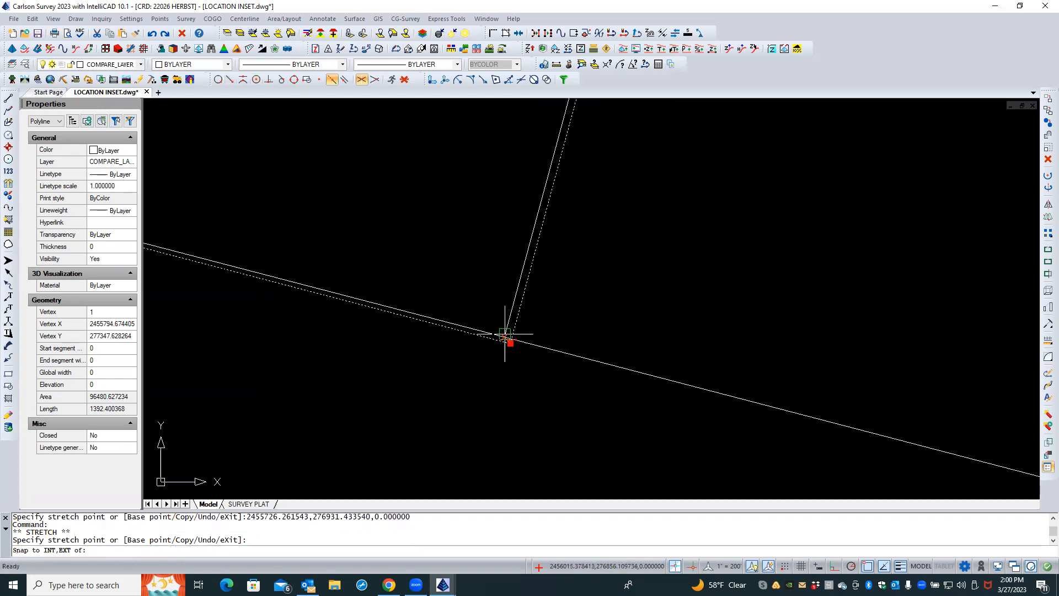
left_click(511, 339)
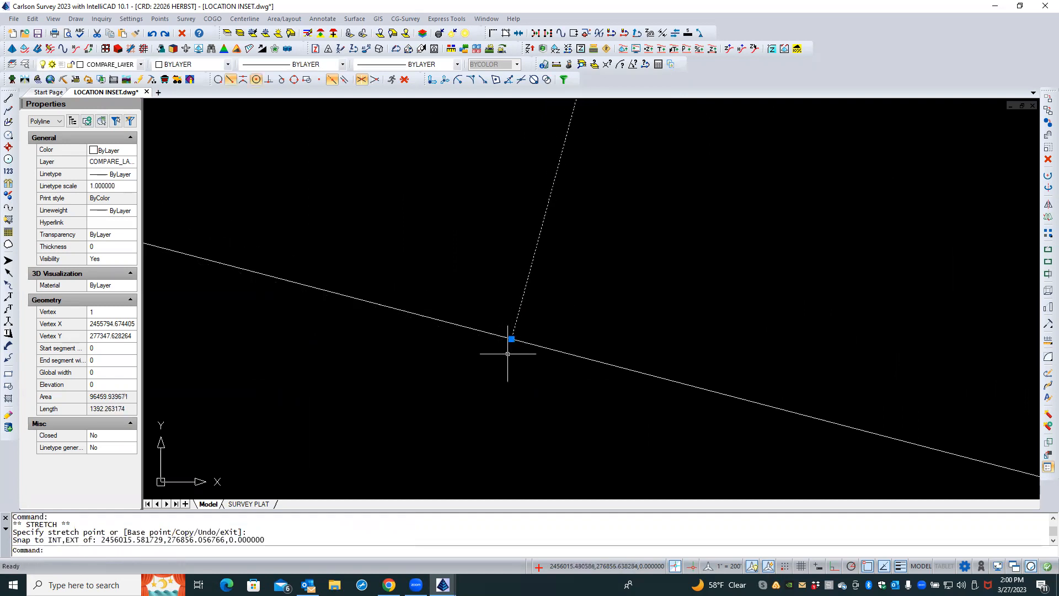
middle_click_drag(509, 344, 506, 398)
scroll(503, 400, "down", 5)
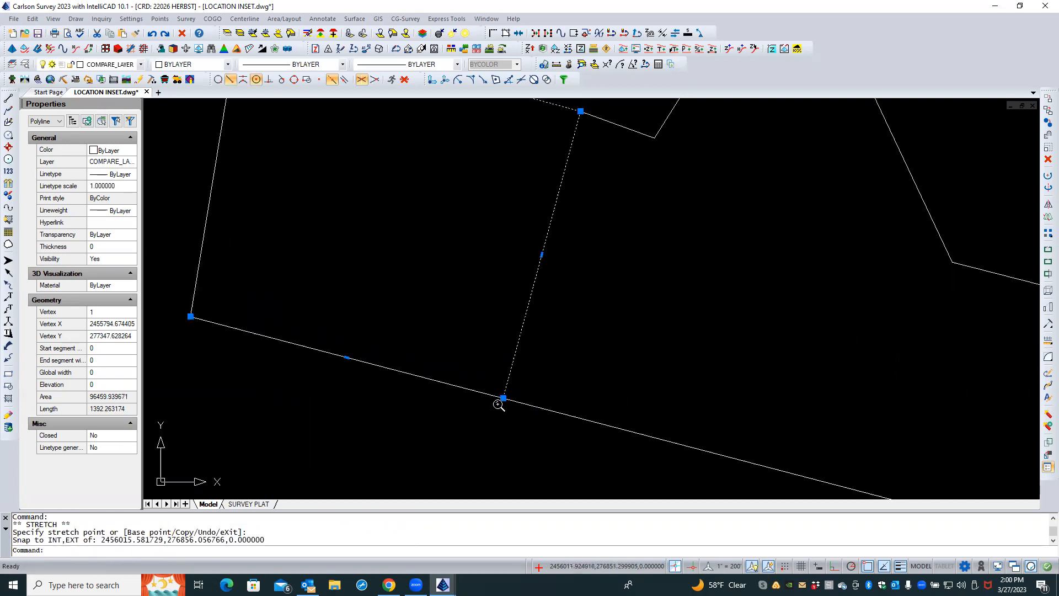
scroll(529, 293, "up", 2)
scroll(528, 293, "up", 3)
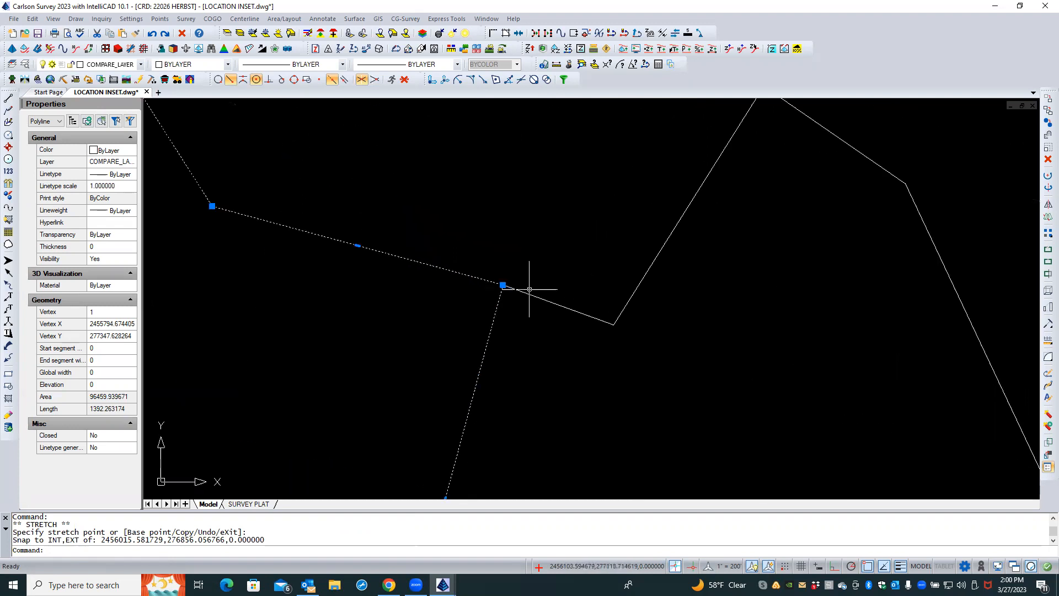
key("Escape")
key("Escape")
Try to create a Boundary Polyline on layer BDY MAIN by picking a point inside the parcel
scroll(516, 282, "up", 2)
scroll(473, 286, "down", 10)
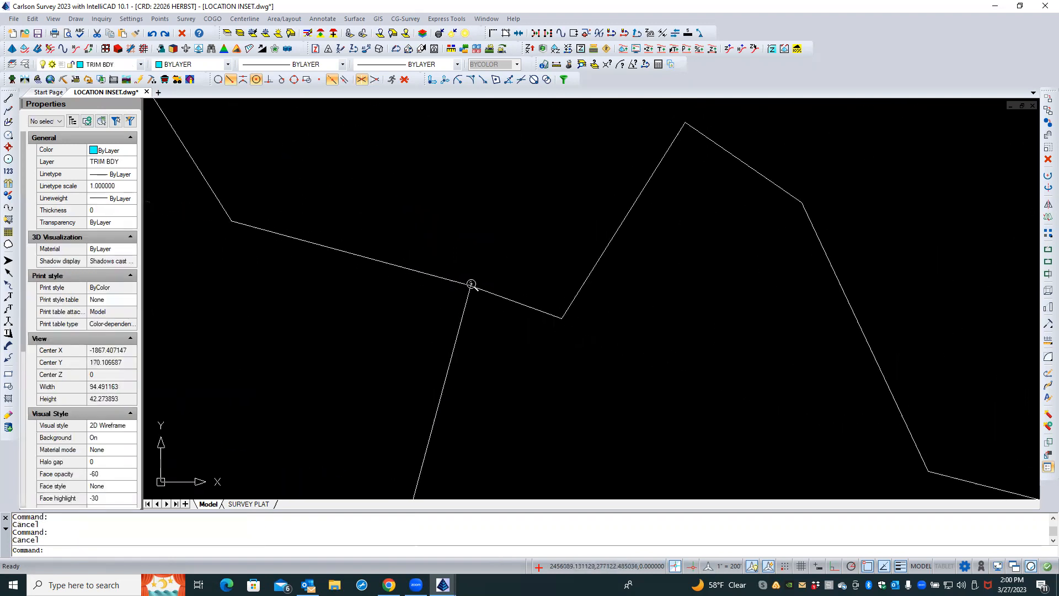
scroll(430, 314, "up", 3)
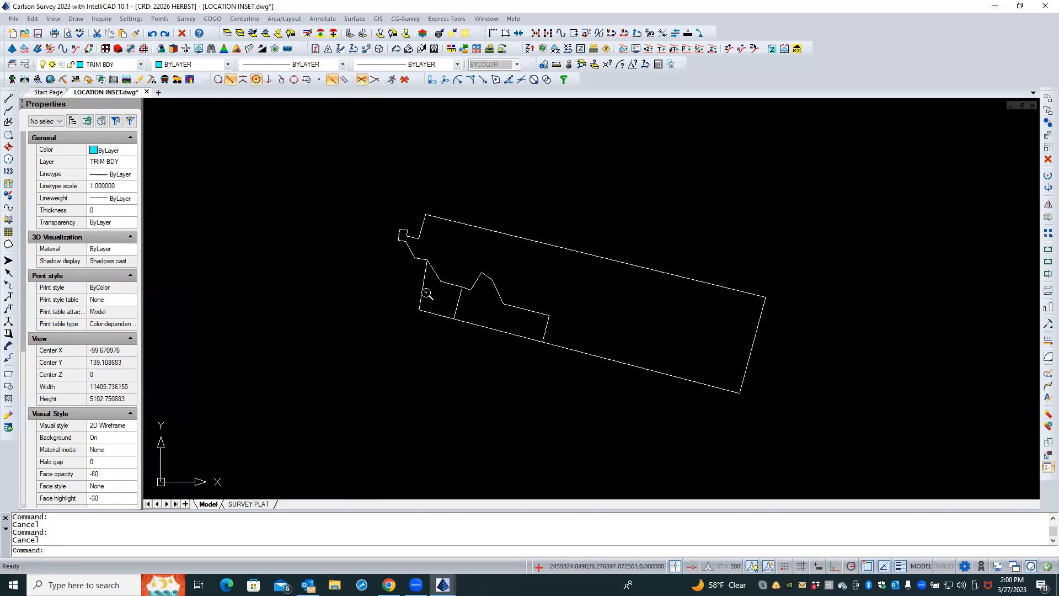
scroll(423, 251, "down", 3)
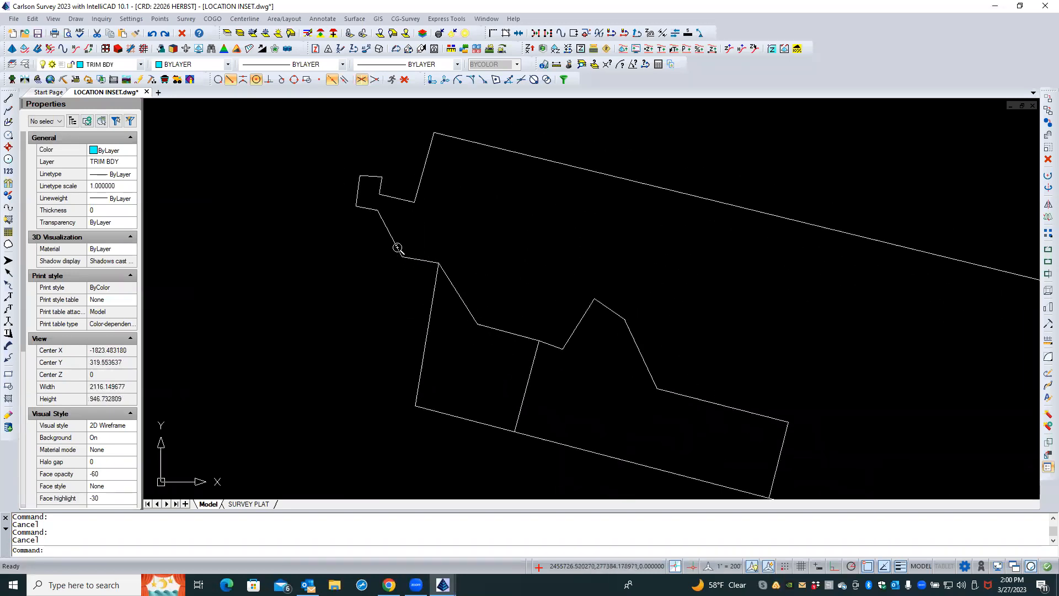
scroll(366, 243, "up", 1)
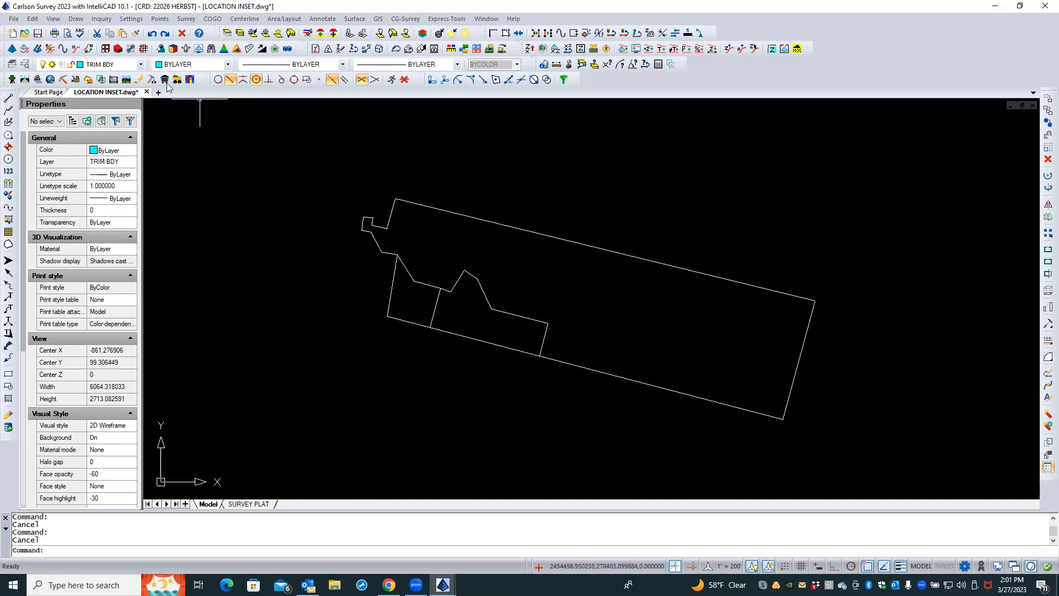
left_click(80, 20)
key("Caps_Lock")
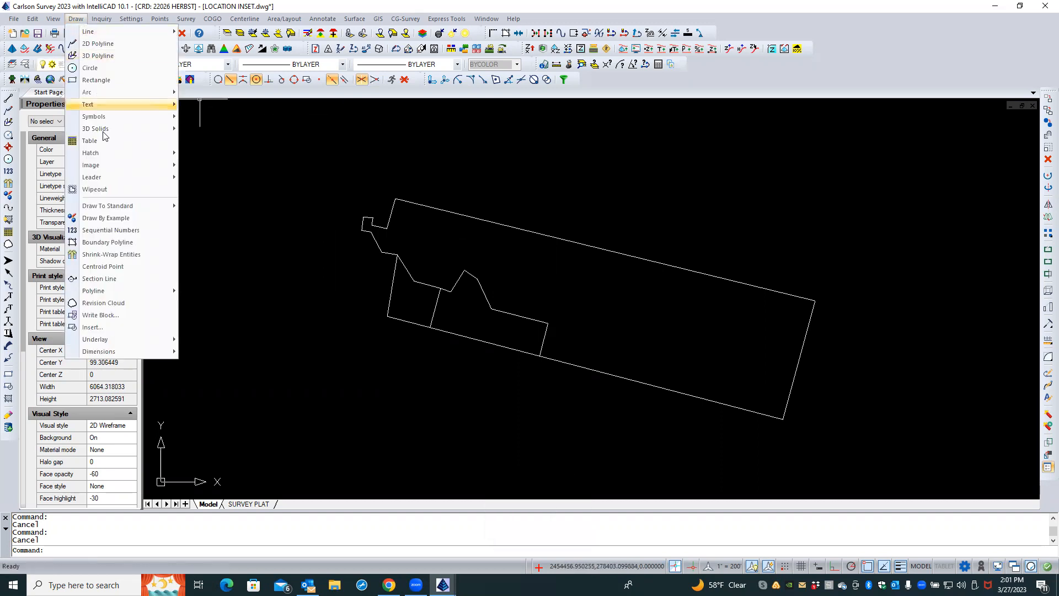
left_click(120, 243)
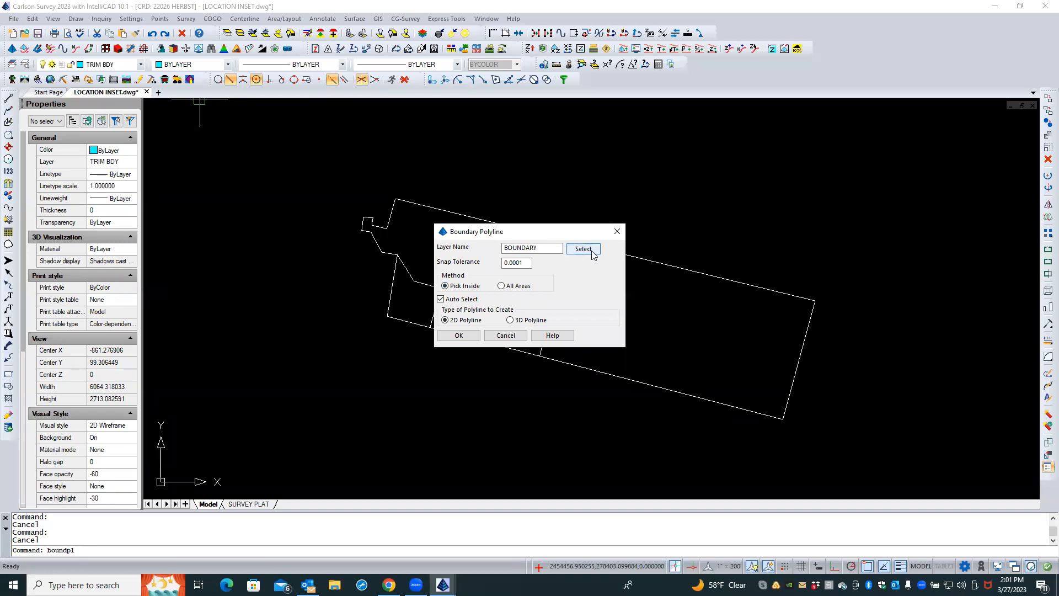
left_click(583, 249)
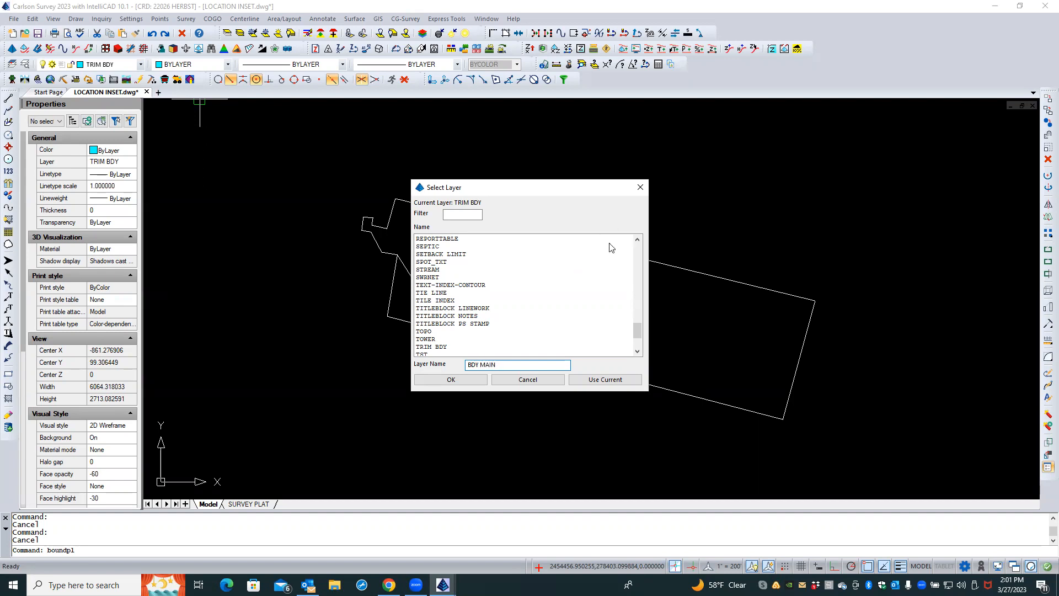
left_click(463, 379)
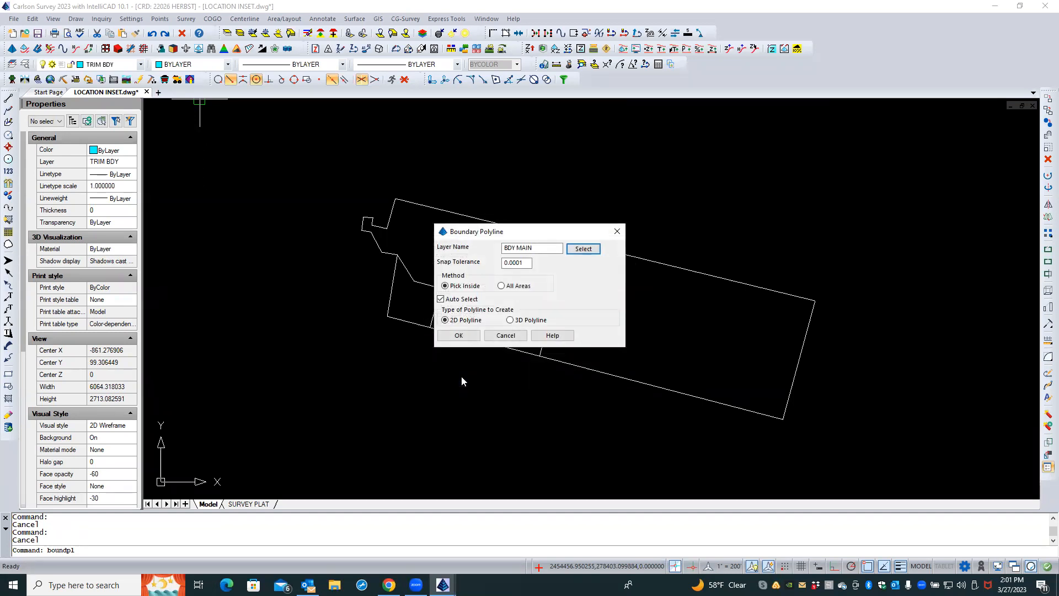
left_click(463, 335)
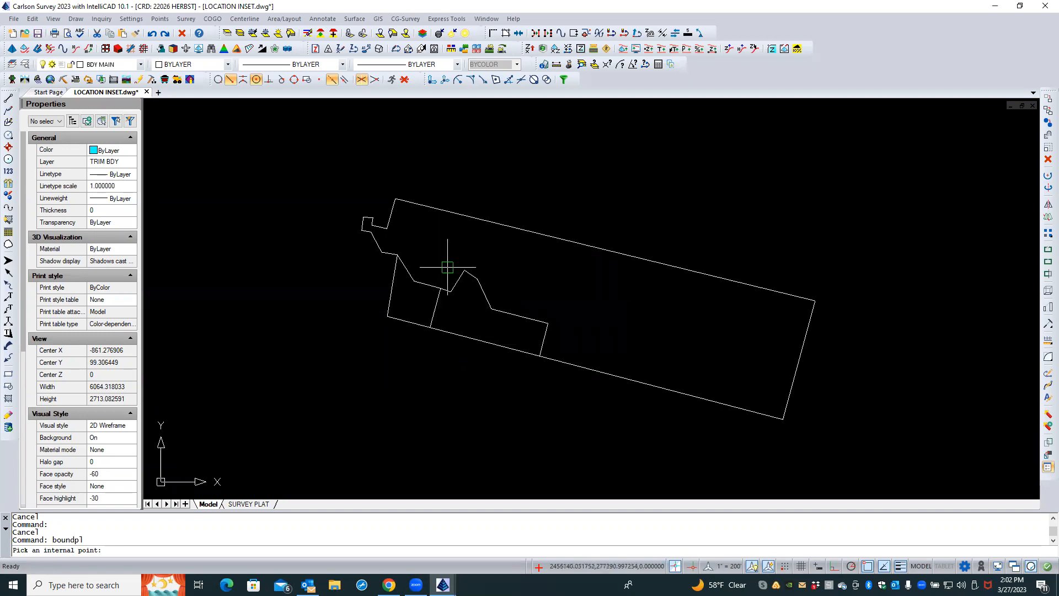
left_click(448, 226)
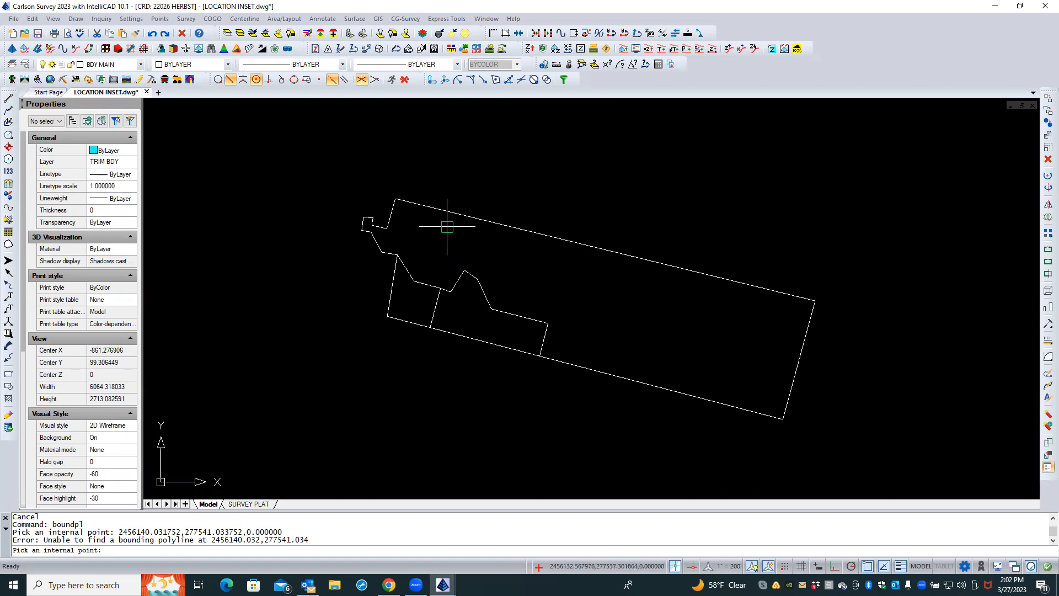
key("Caps_Lock")
key("Escape")
Set the PLAT ASI boundary polyline to closed
left_click(517, 292)
left_click(569, 318)
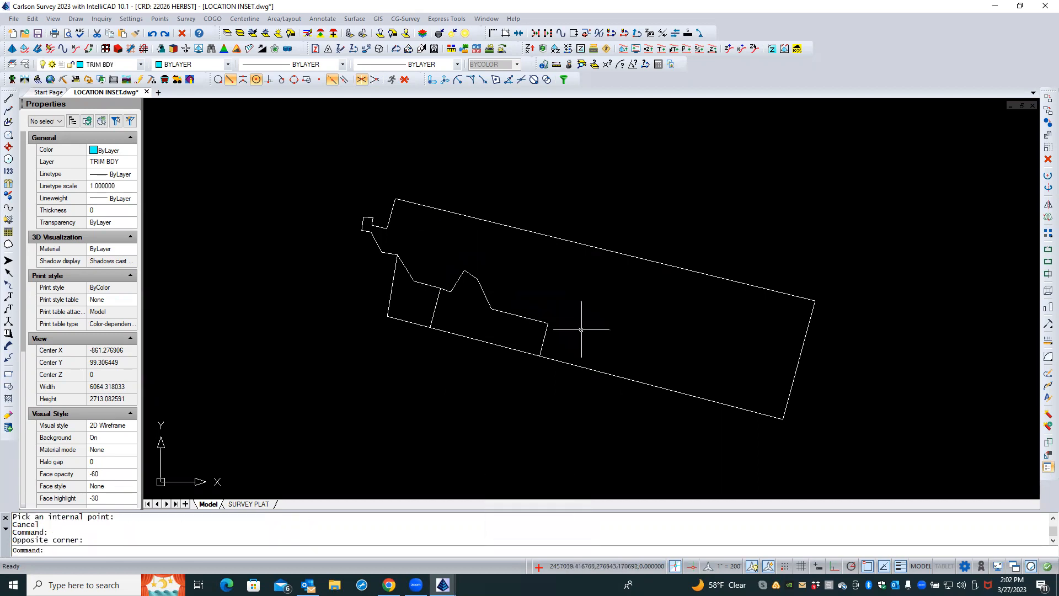
left_click(585, 368)
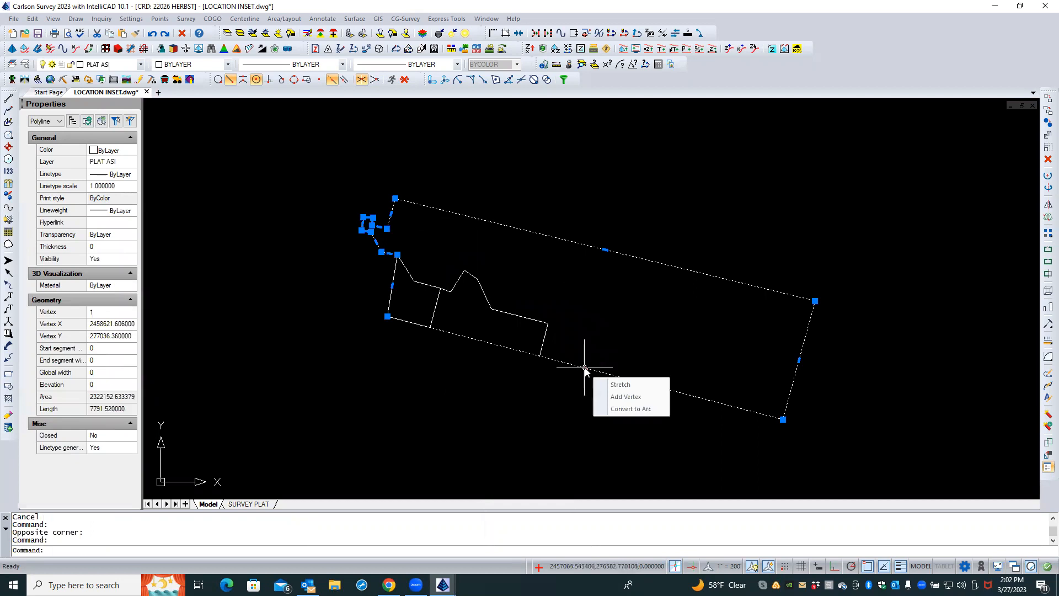
left_click(99, 437)
left_click(105, 457)
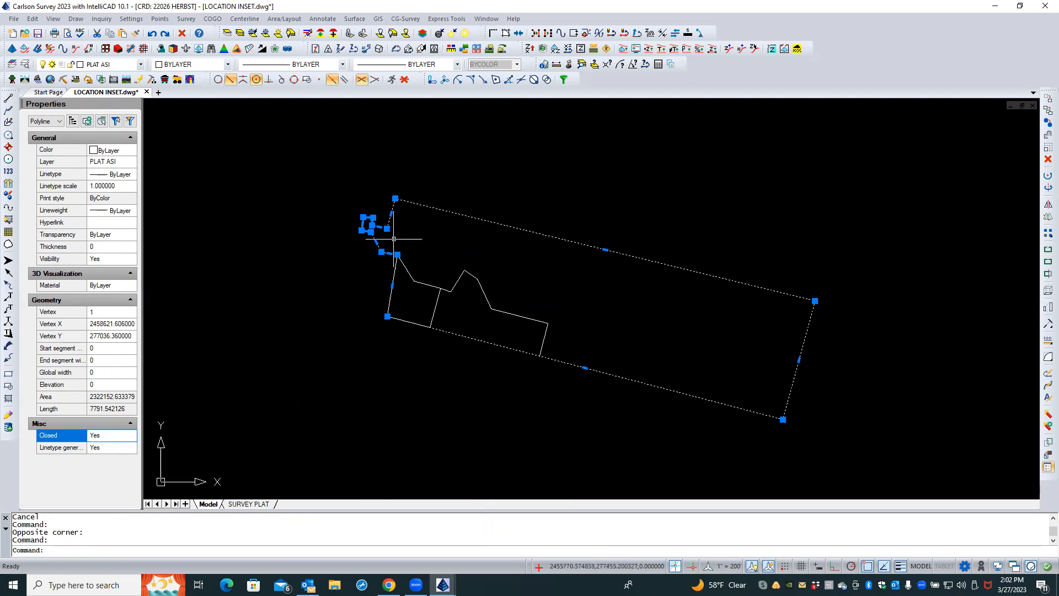
key("Escape")
key("Escape")
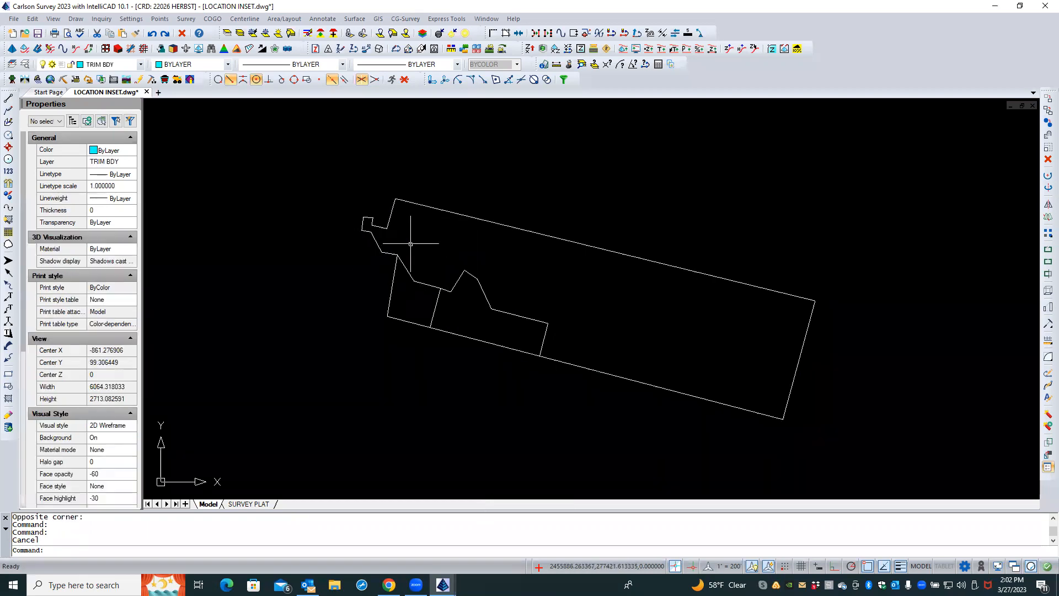
Inspect the lot polylines and their vertices where the inner lot line meets the parcel boundary
left_click(407, 269)
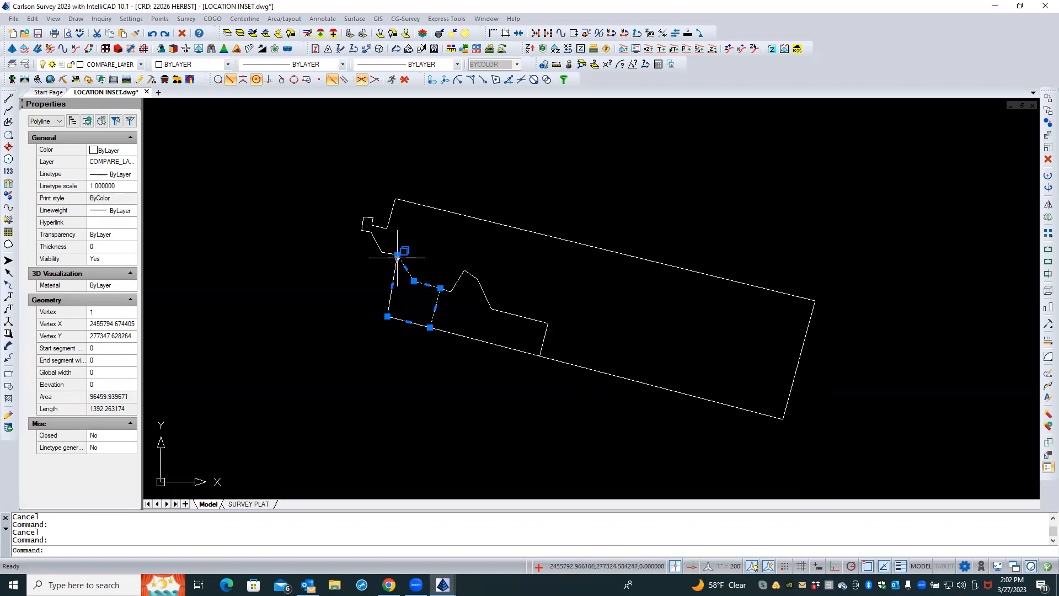
scroll(420, 270, "up", 5)
key("Escape")
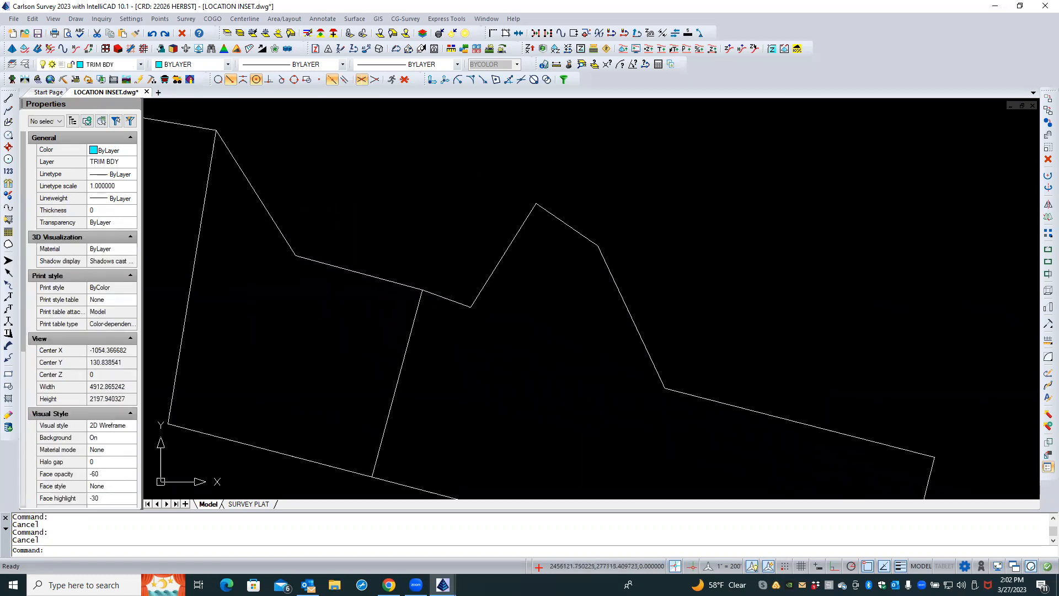
left_click(422, 290)
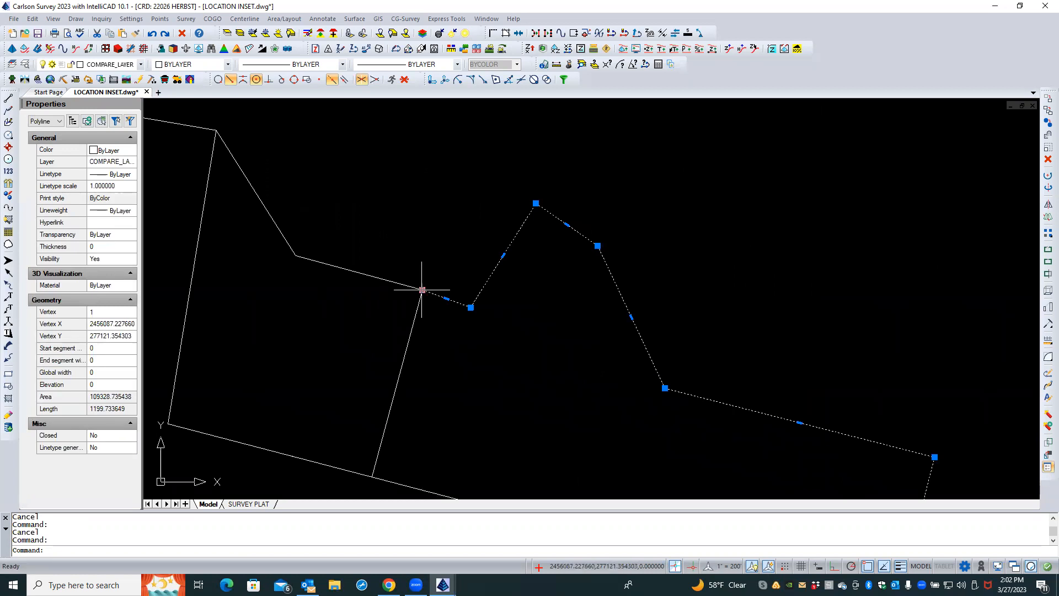
left_click(422, 290)
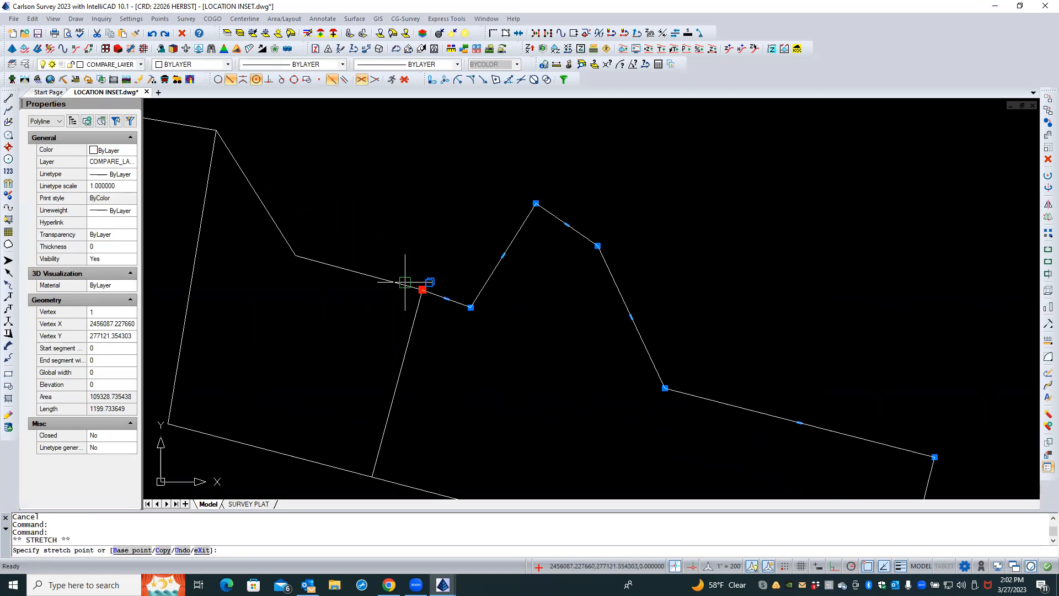
key("Escape")
key("Escape")
scroll(413, 243, "down", 2)
scroll(414, 242, "down", 2)
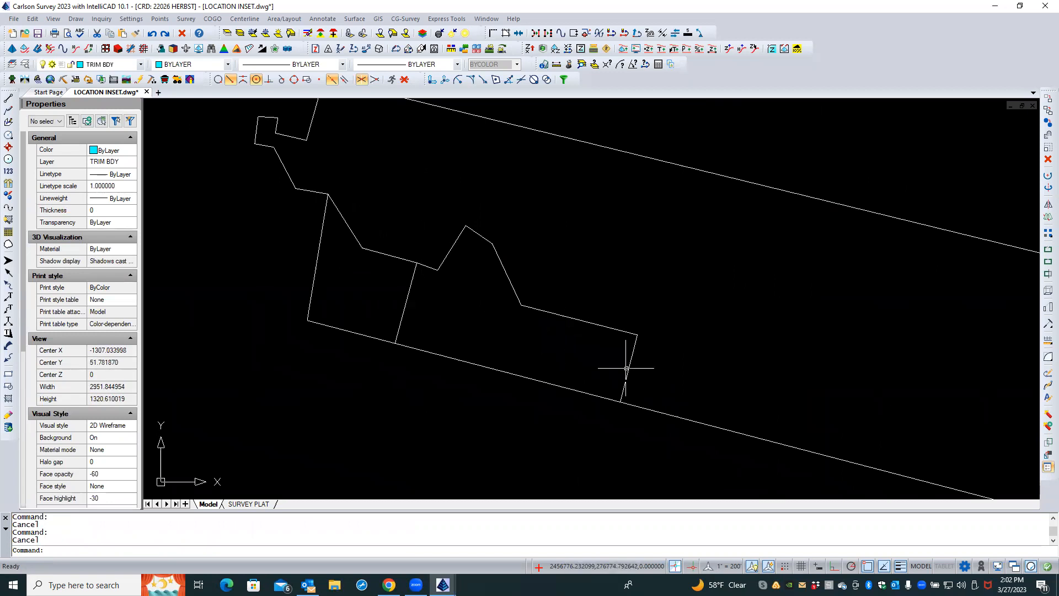
scroll(563, 364, "down", 2)
middle_click_drag(611, 324, 526, 296)
scroll(529, 295, "down", 1)
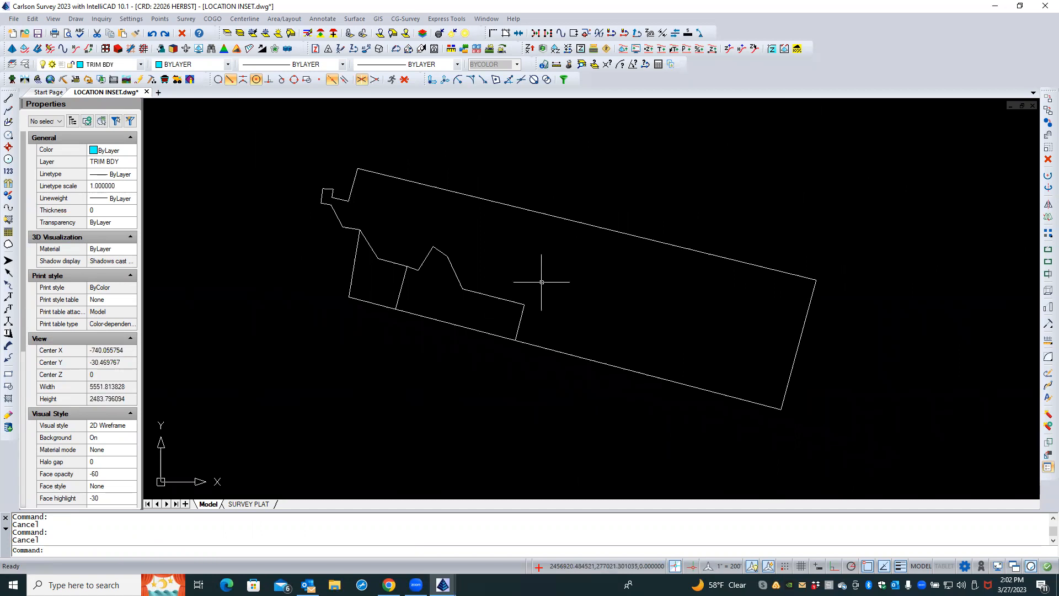
Create a Boundary Polyline on layer BDY MAIN by picking a point inside the parcel
left_click(76, 19)
key("Caps_Lock")
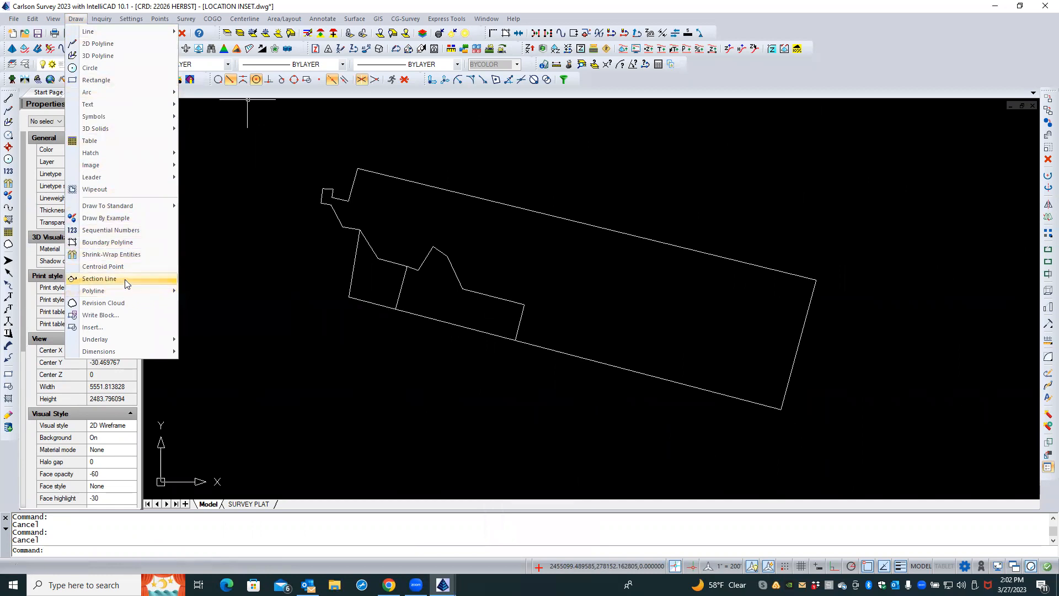
left_click(131, 239)
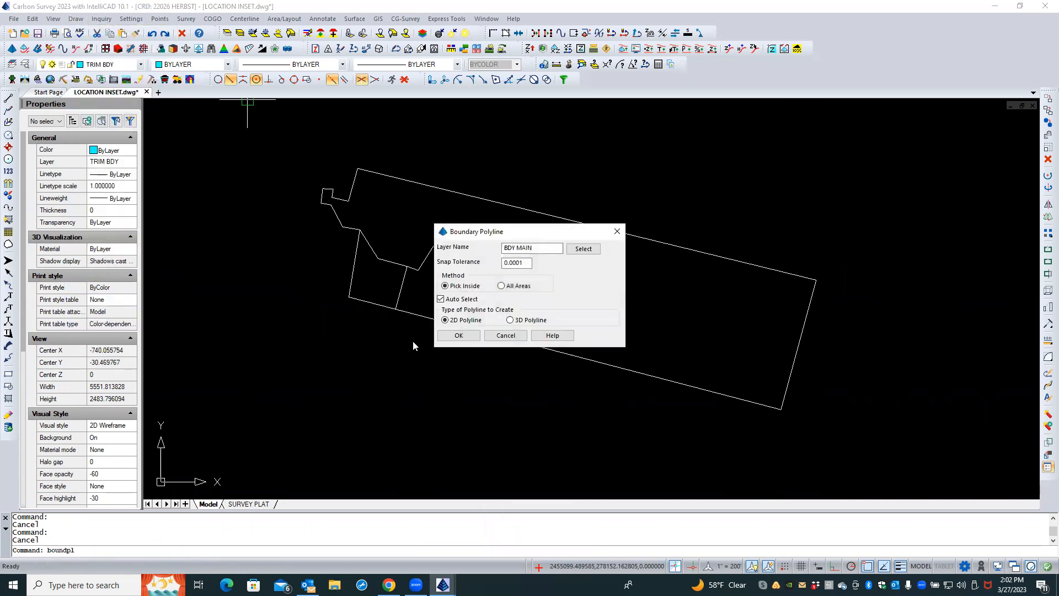
left_click(466, 335)
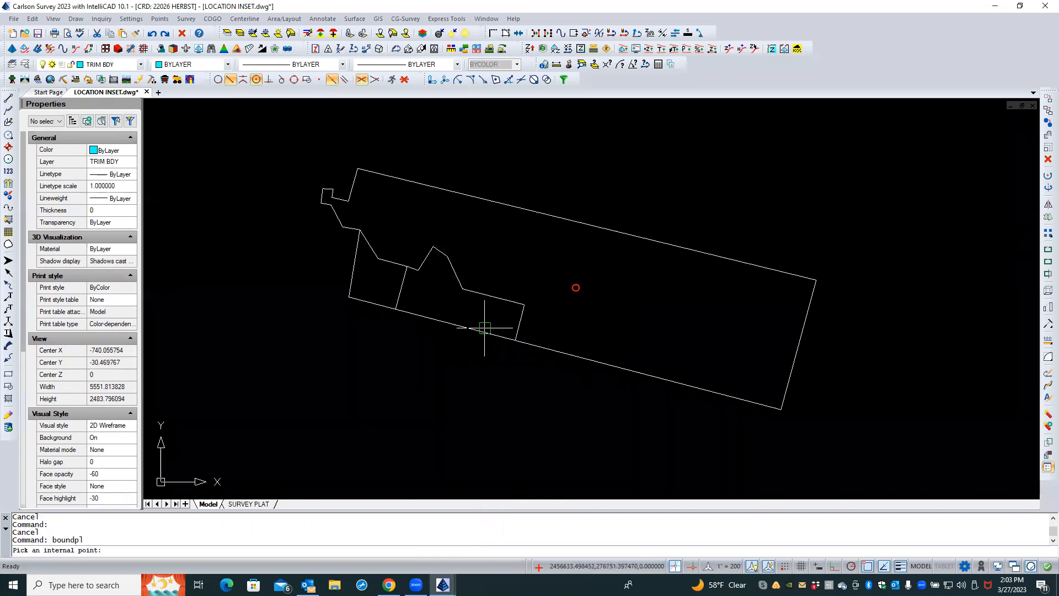
left_click(575, 287)
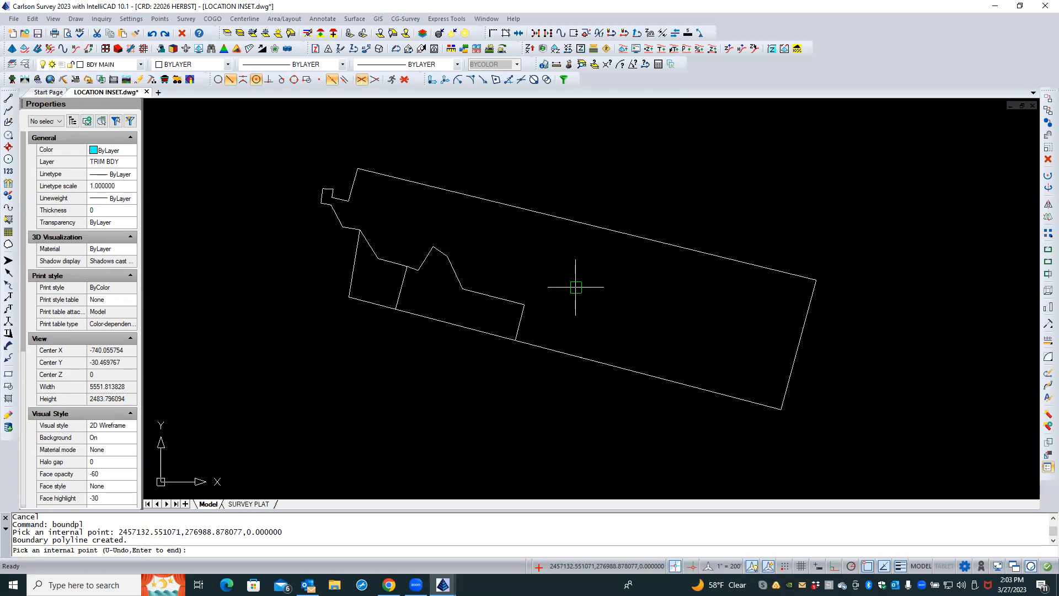
key("Return")
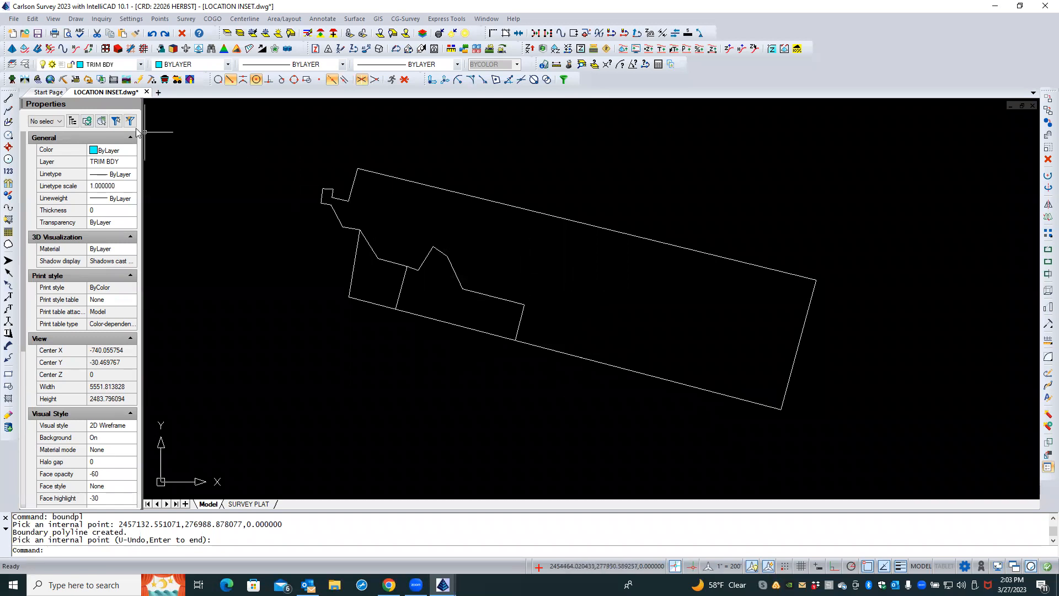
Set the BDY MAIN layer's color to red and its lineweight to 0.50 mm
left_click(25, 64)
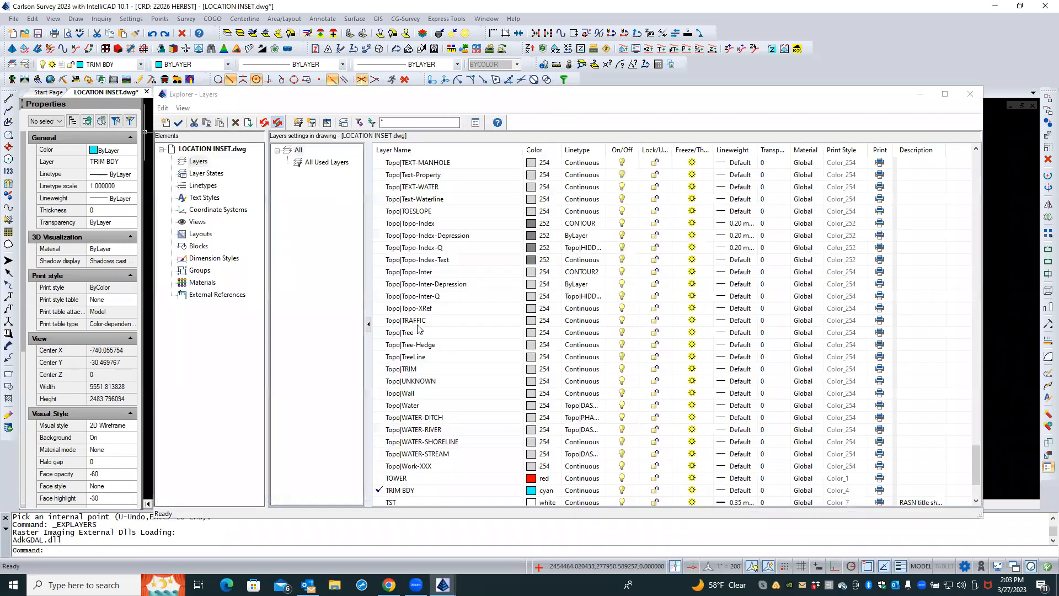
scroll(424, 330, "up", 20)
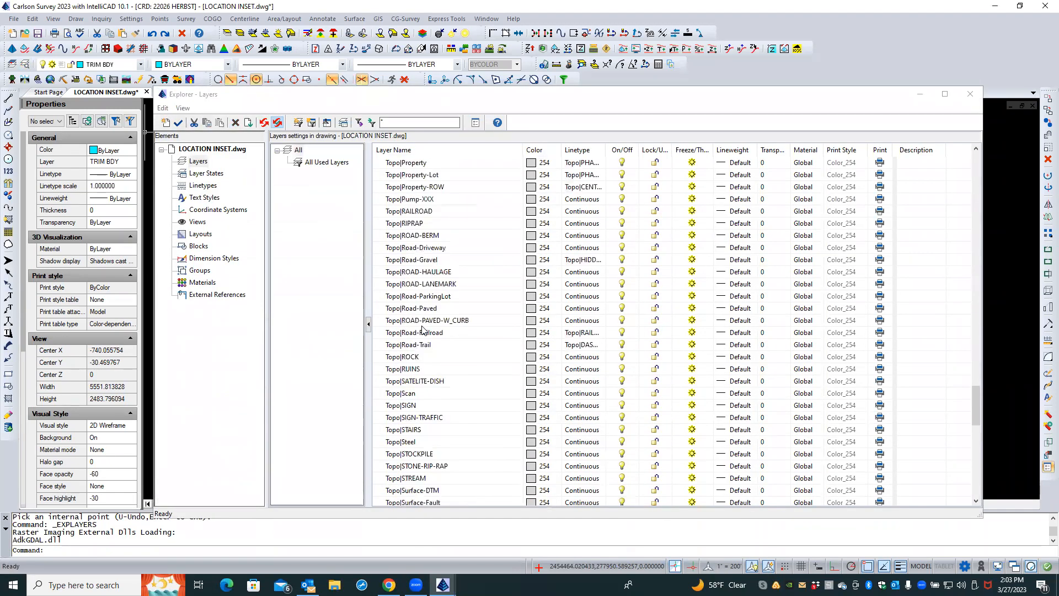
scroll(424, 330, "up", 15)
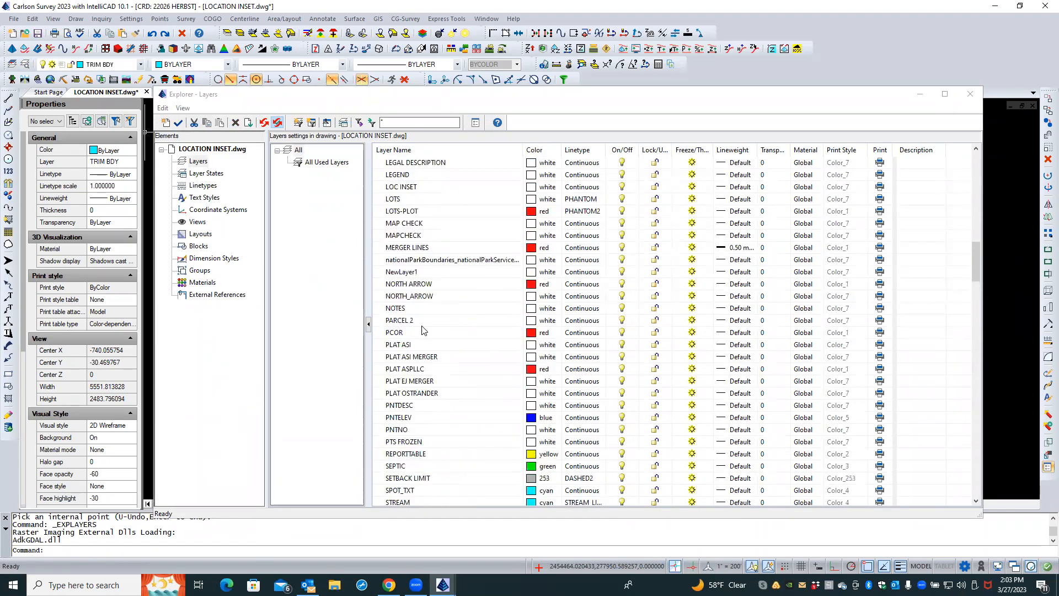
scroll(422, 330, "up", 12)
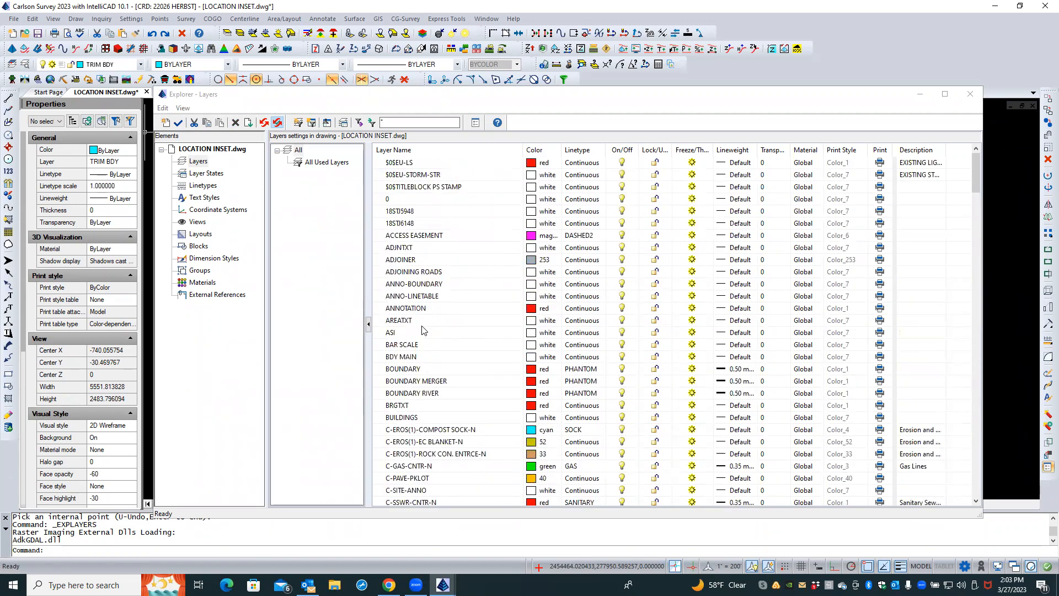
scroll(424, 330, "down", 1)
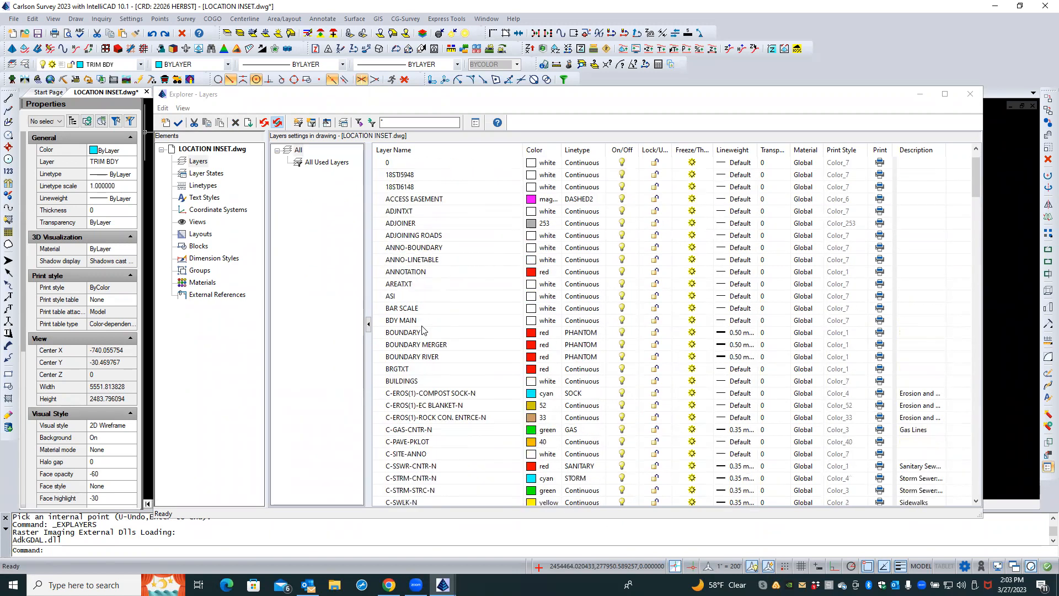
left_click(385, 321)
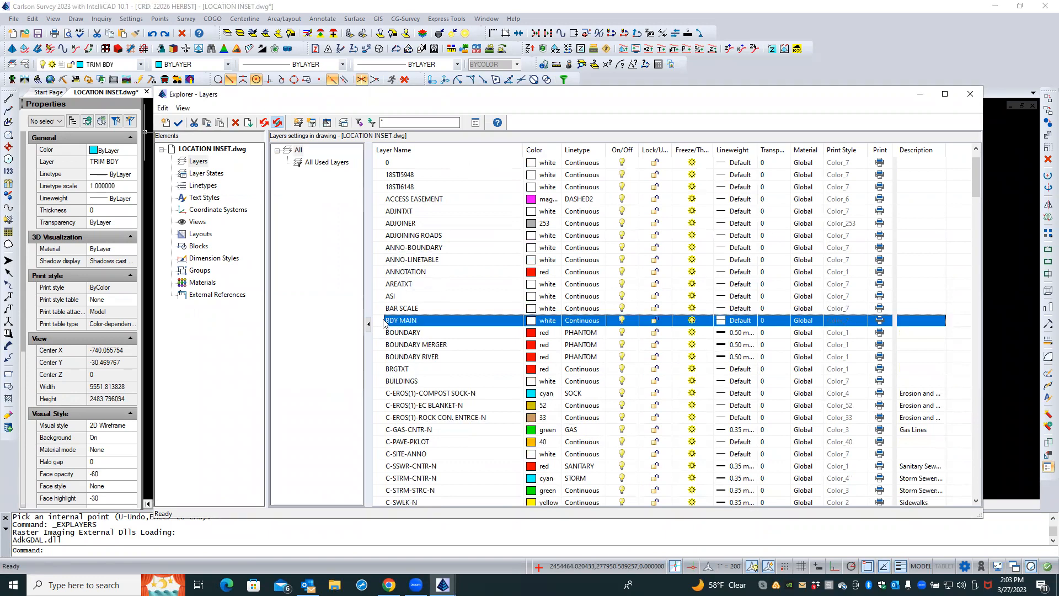
left_click(545, 323)
left_click(432, 208)
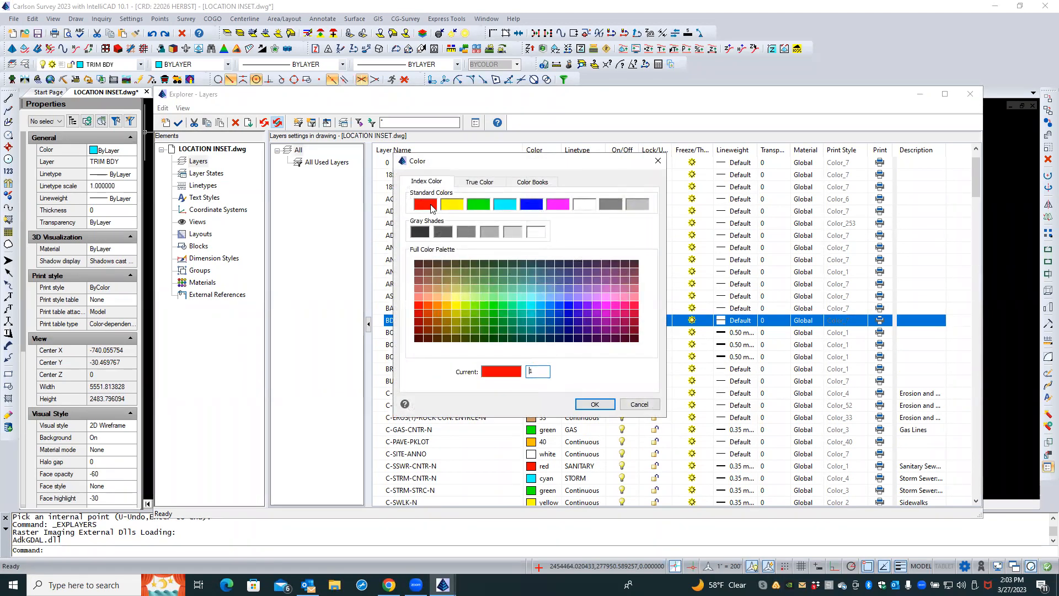
left_click(591, 404)
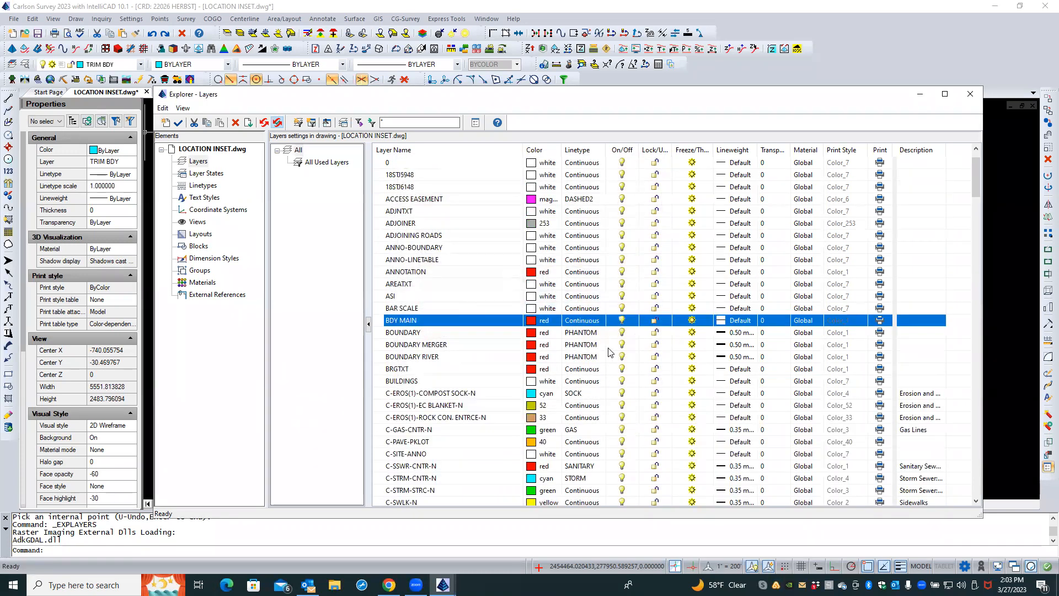
left_click(751, 321)
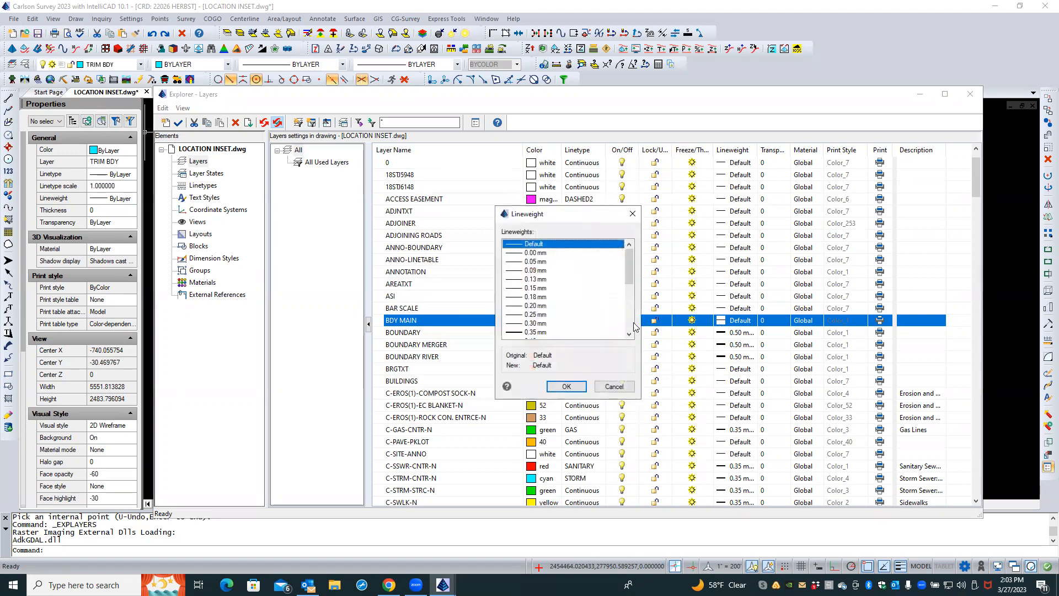
scroll(569, 334, "down", 1)
scroll(569, 335, "down", 1)
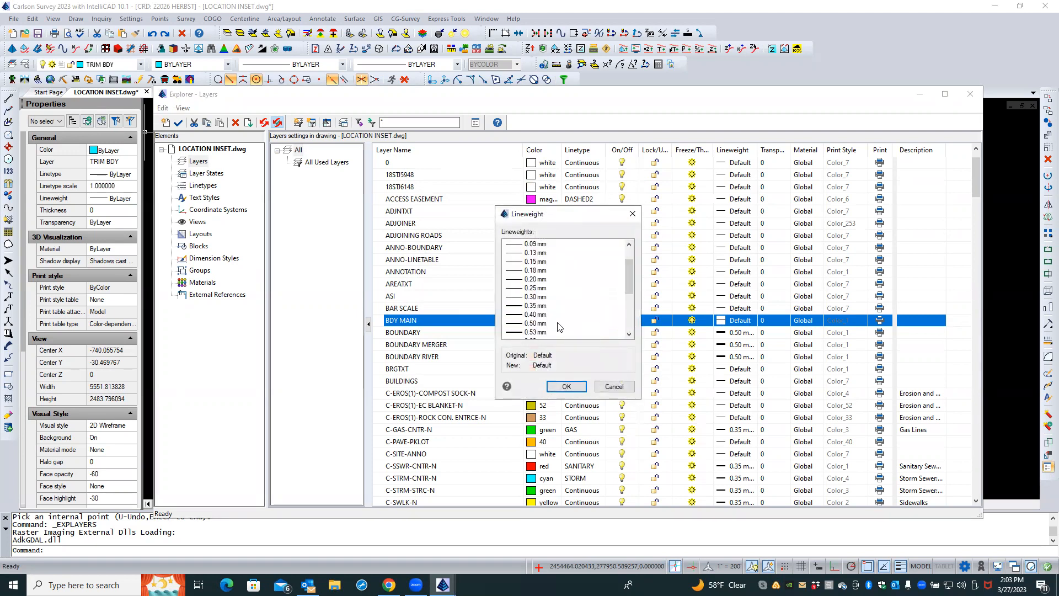
left_click(559, 324)
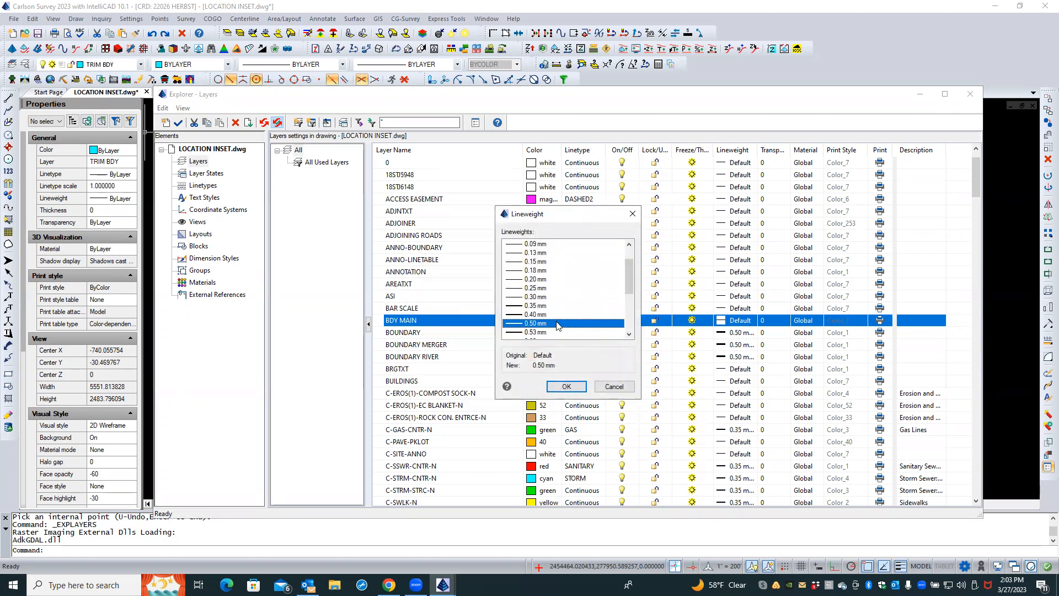
left_click(579, 388)
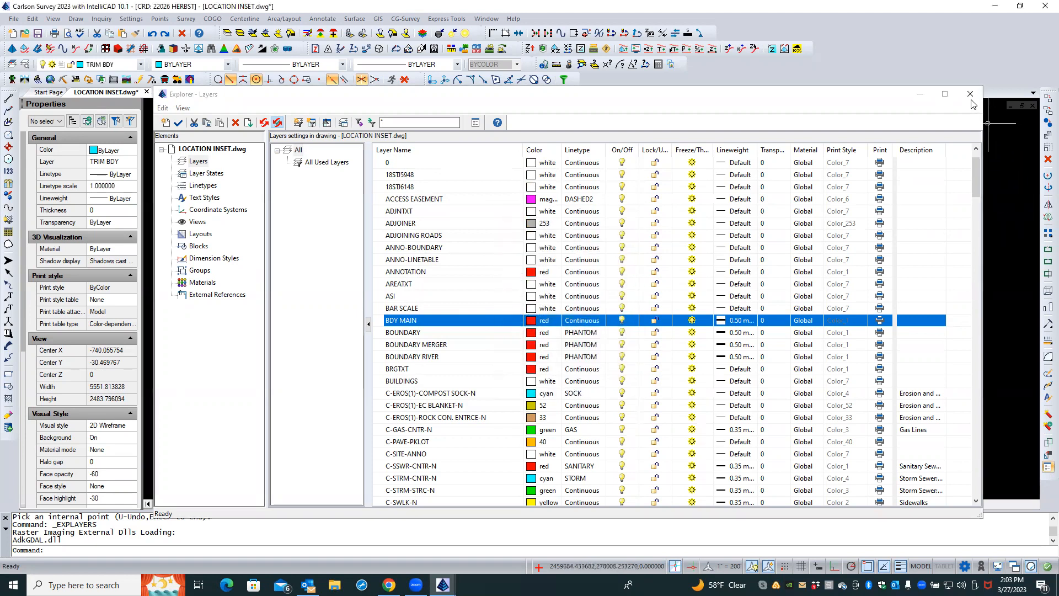
left_click(971, 95)
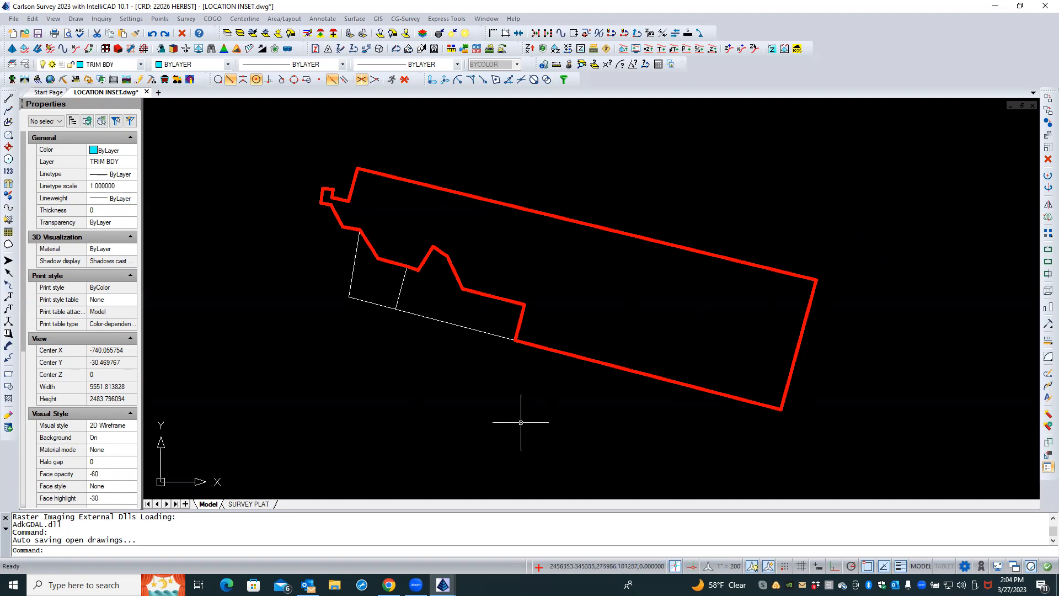
Switch to the SURVEY PLAT layout and zoom toward the location map inset
left_click(258, 504)
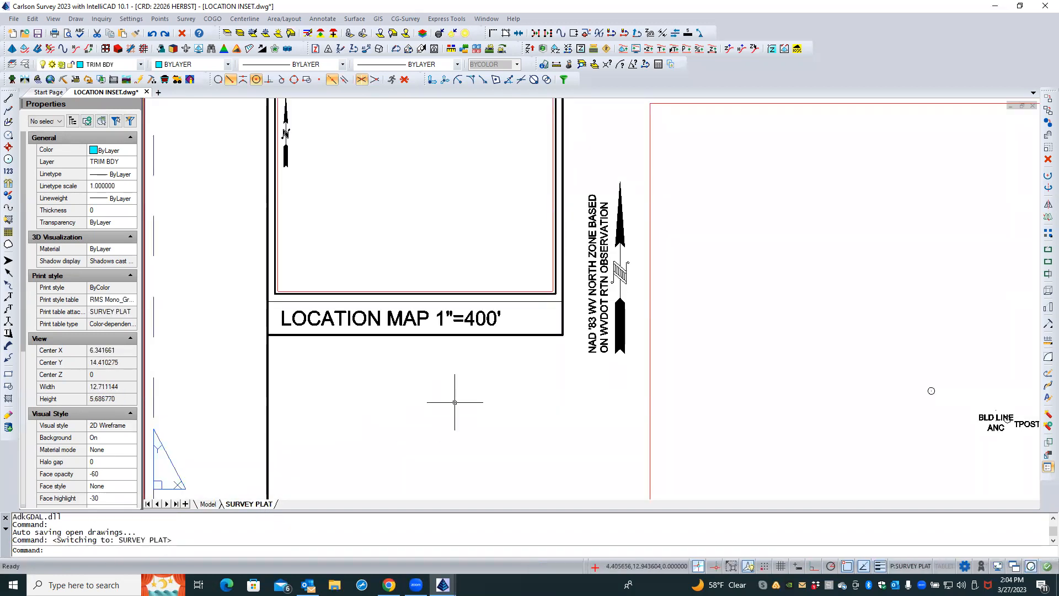
scroll(454, 403, "down", 1)
scroll(454, 402, "down", 1)
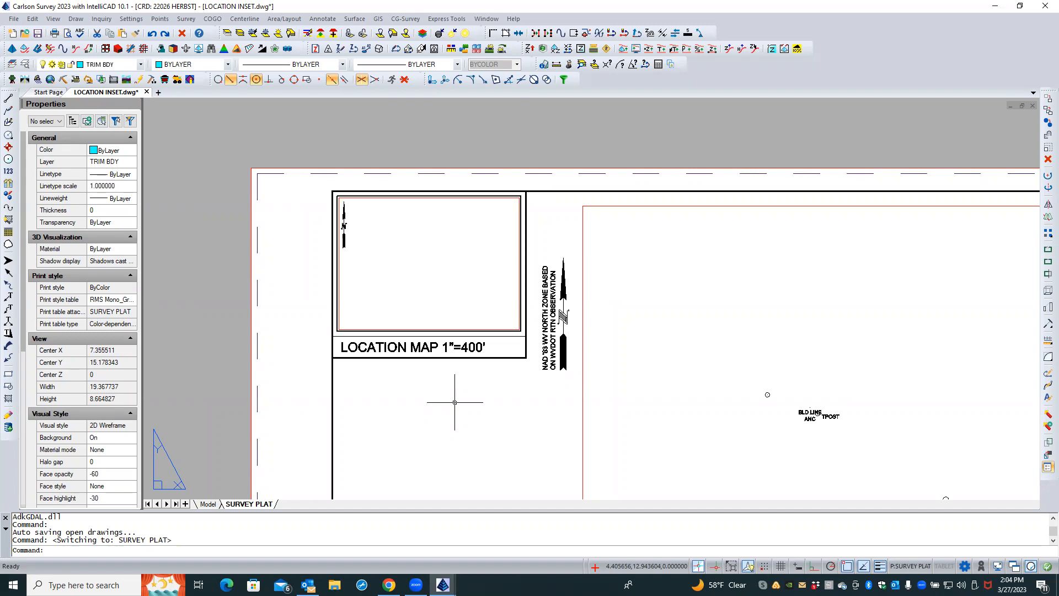
double_click(465, 347)
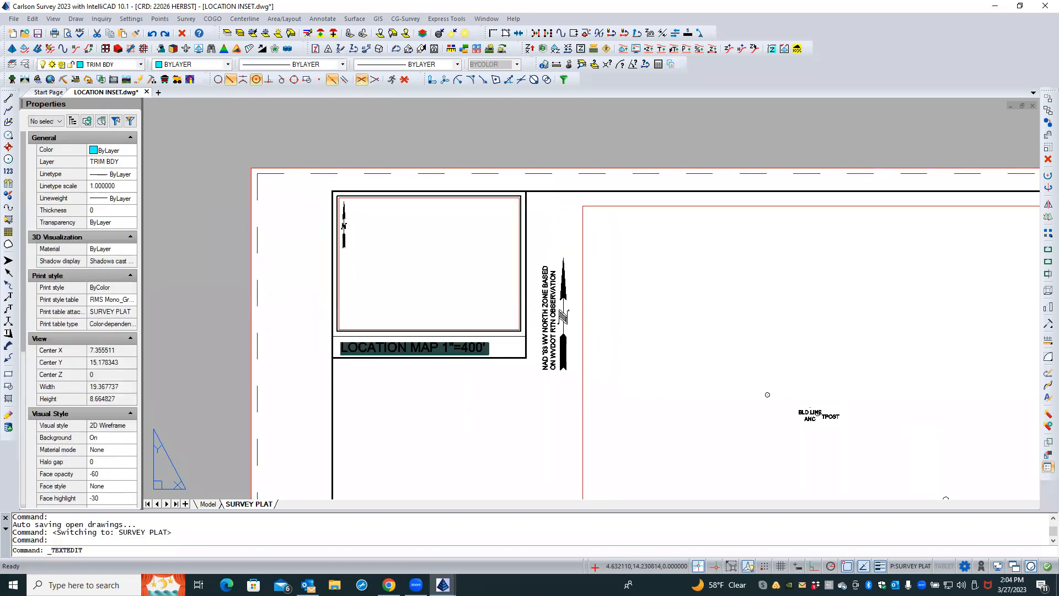
left_click(470, 376)
key("Escape")
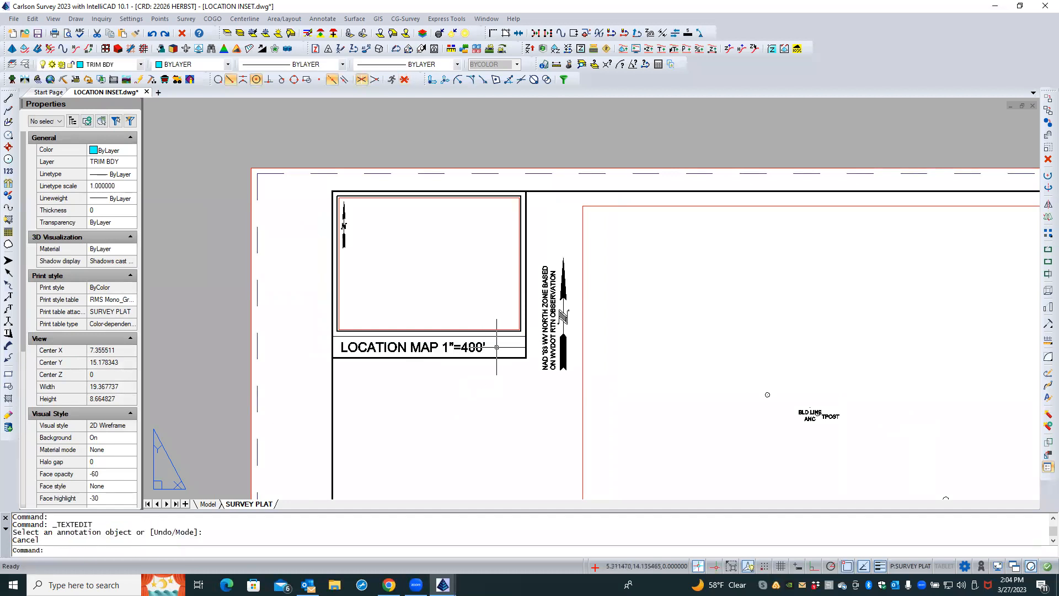
Activate the location map viewport and zoom to its extents
left_click(499, 317)
key("Escape")
double_click(500, 317)
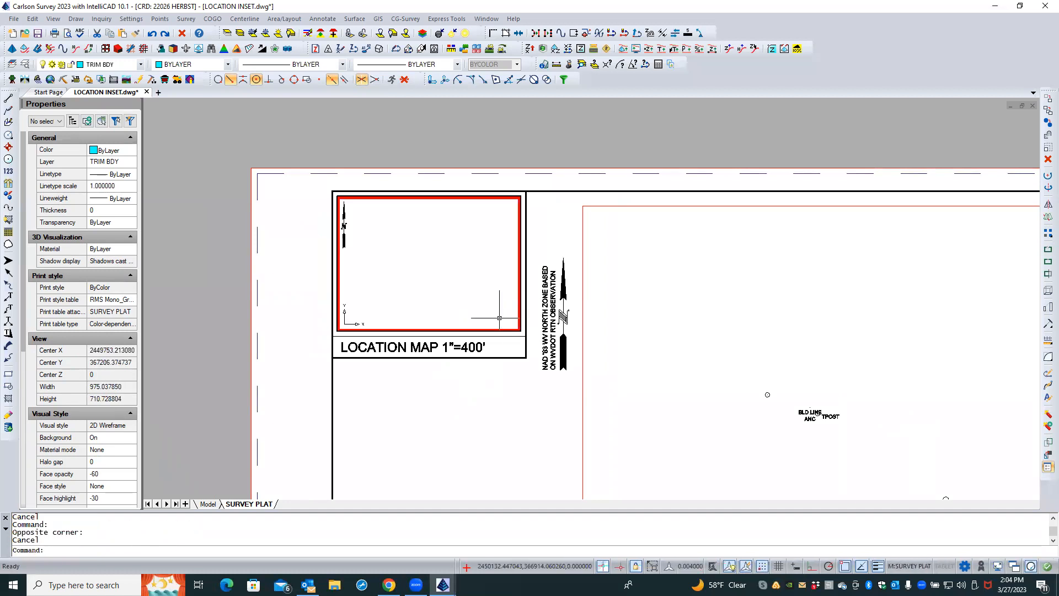
type("ZE")
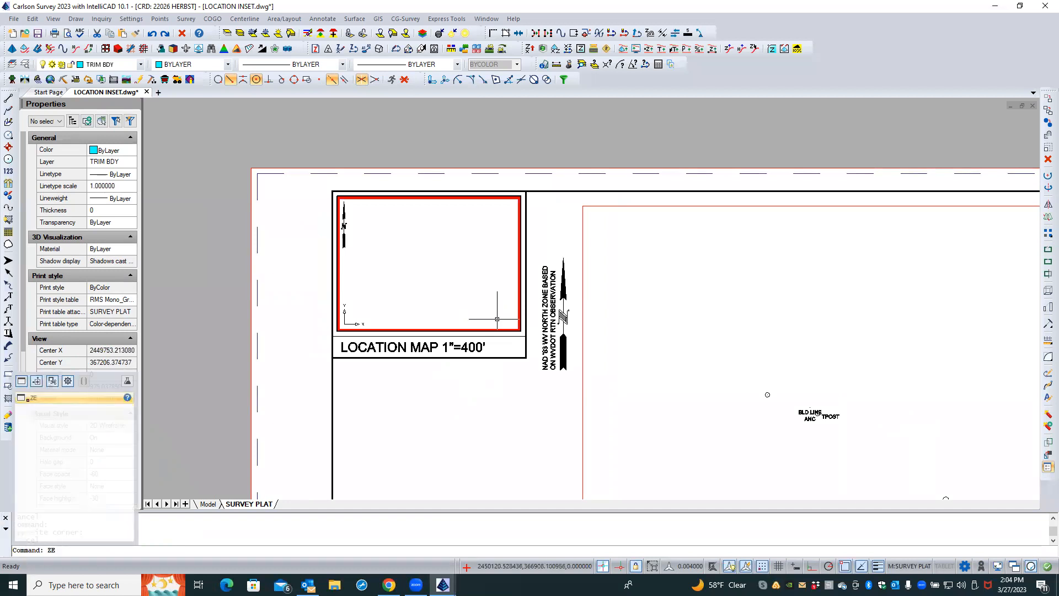
key("Return")
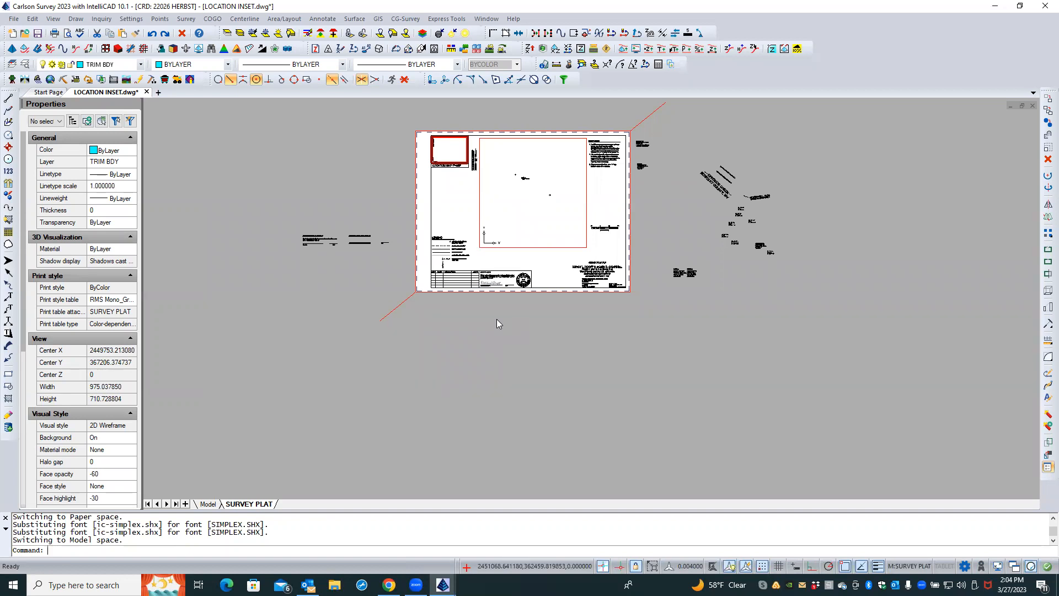
Return to paper space and zoom in on the location map area of the sheet
left_click(497, 319)
key("Caps_Lock")
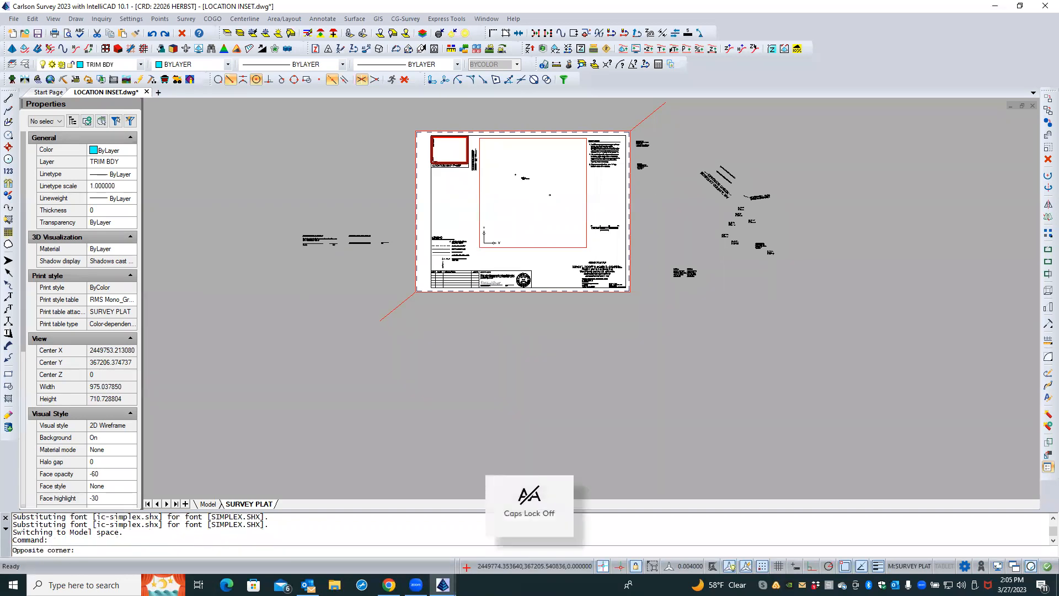
double_click(443, 342)
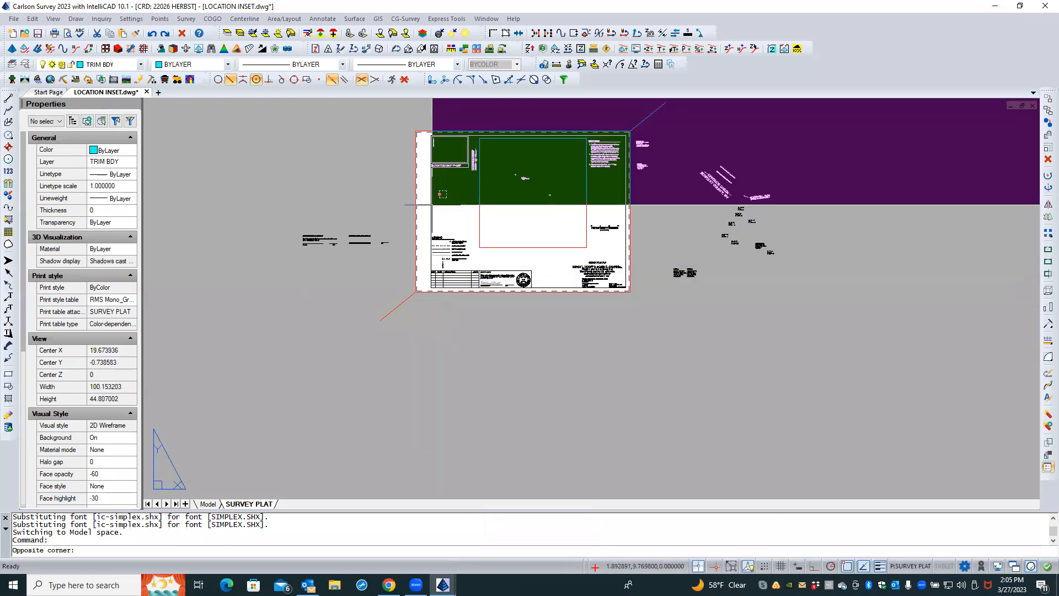
key("Escape")
key("Escape")
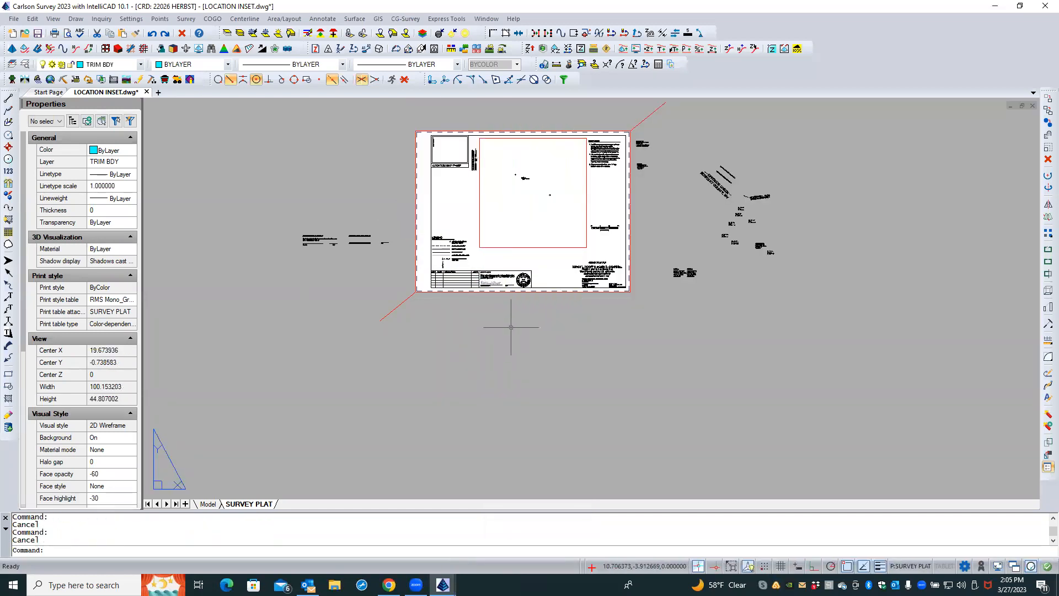
scroll(460, 187, "up", 5)
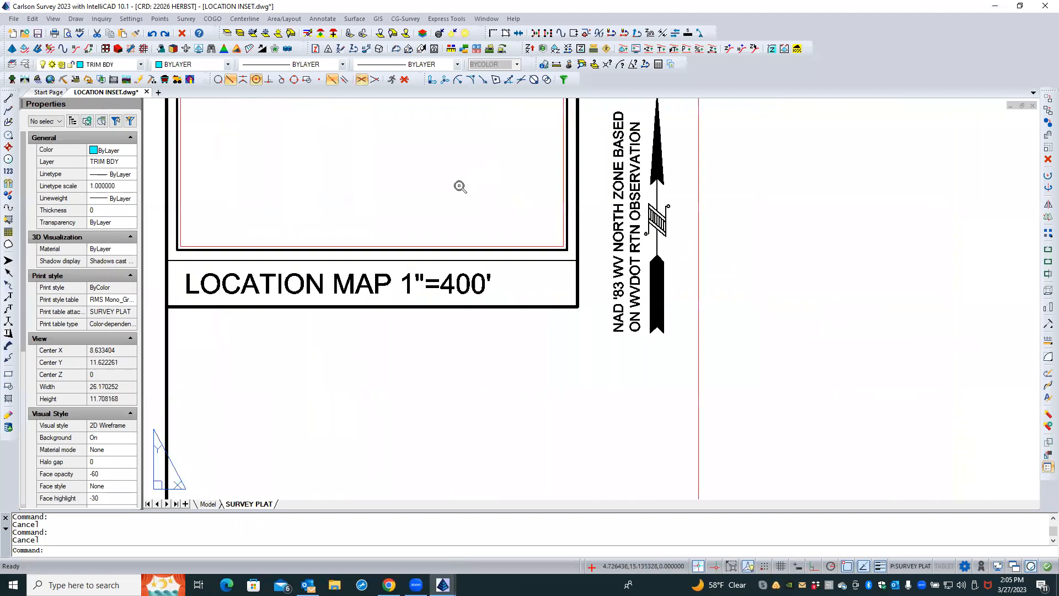
Select the location map viewport and set its Display locked property to No
scroll(460, 187, "up", 1)
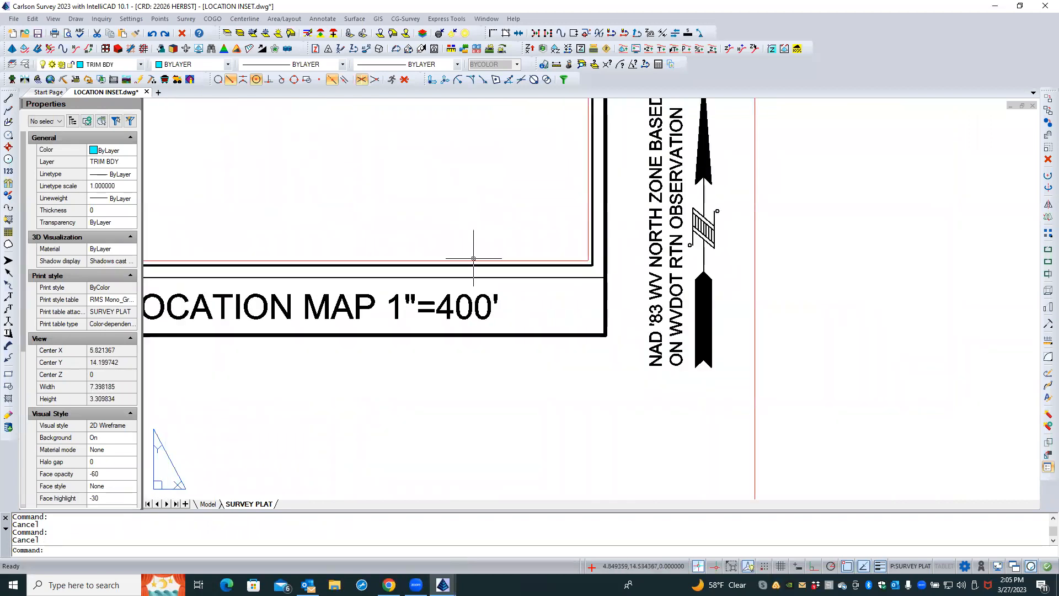
left_click(475, 257)
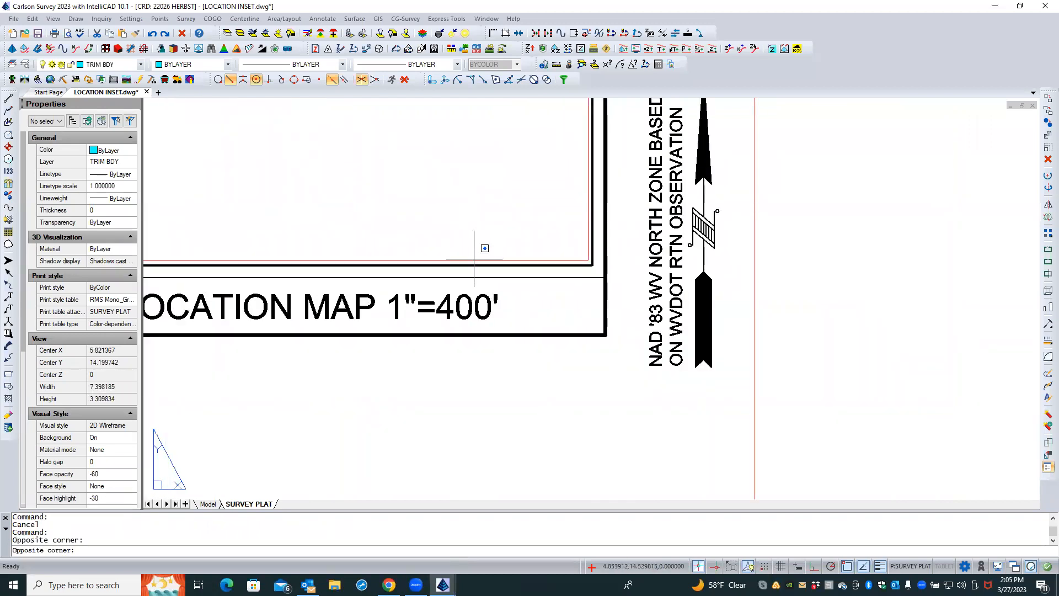
left_click(476, 259)
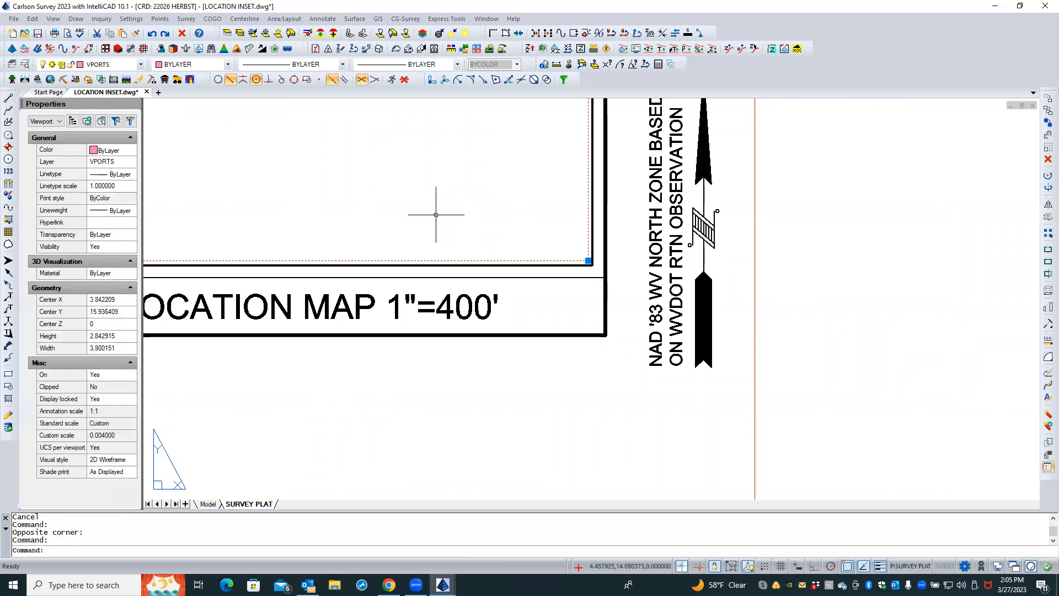
left_click(106, 403)
left_click(105, 400)
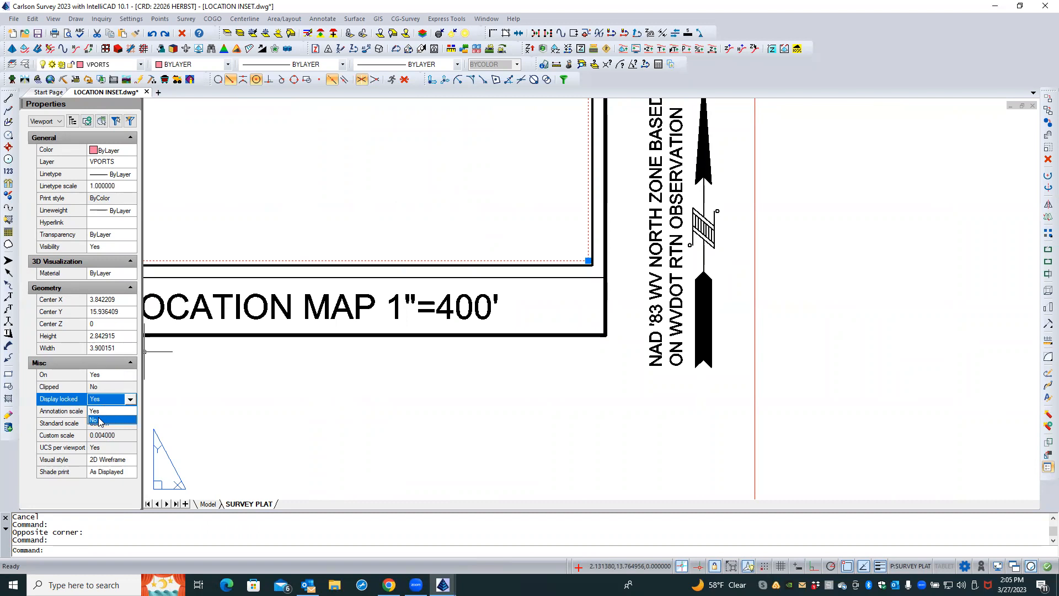
left_click(99, 421)
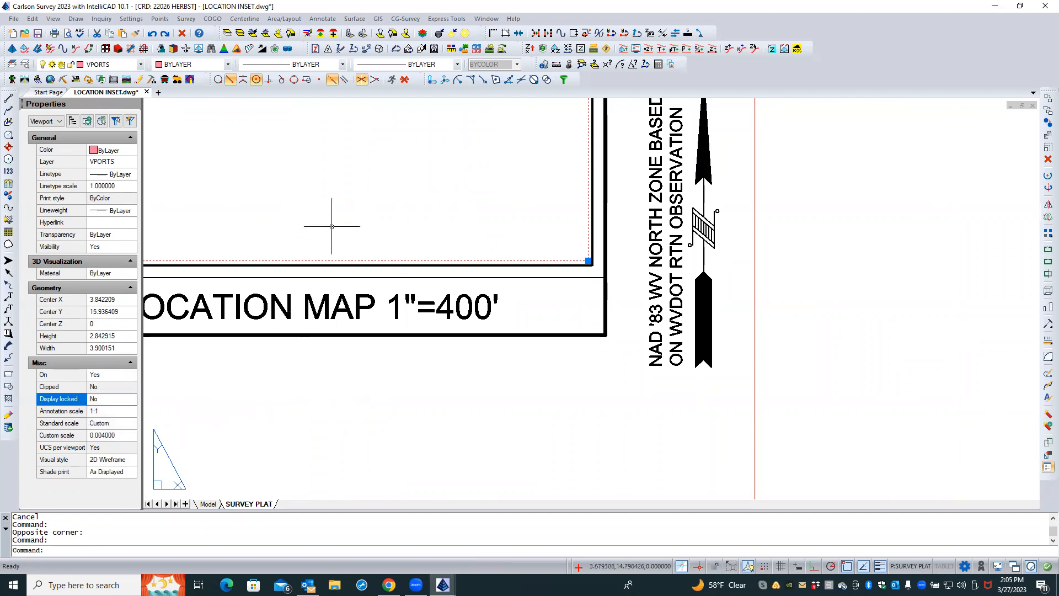
key("Escape")
Activate the location map viewport, zoom it to extents, and return to paper space
key("Caps_Lock")
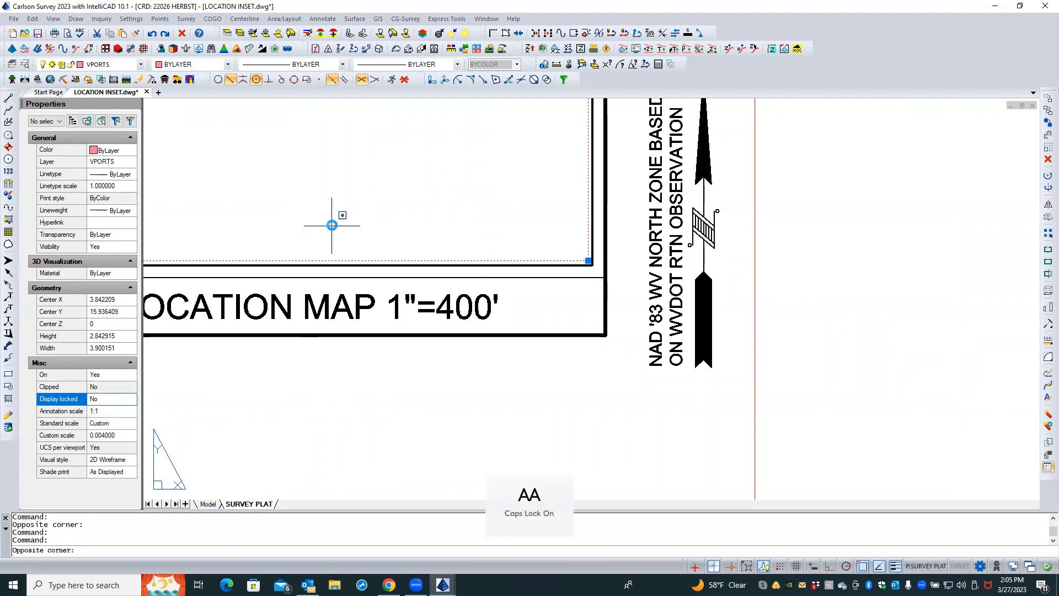
double_click(332, 225)
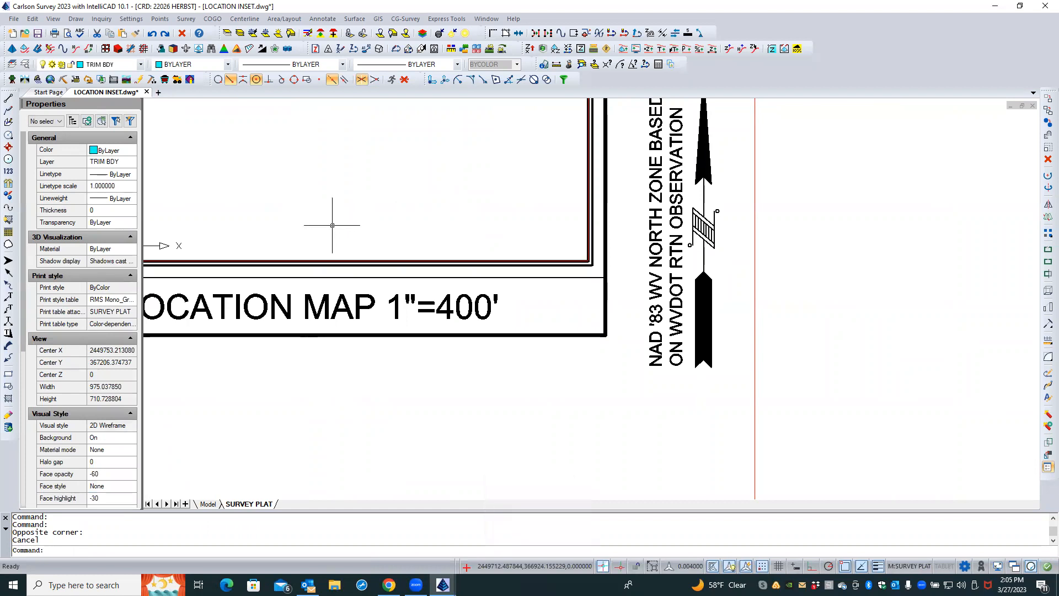
type("ZE")
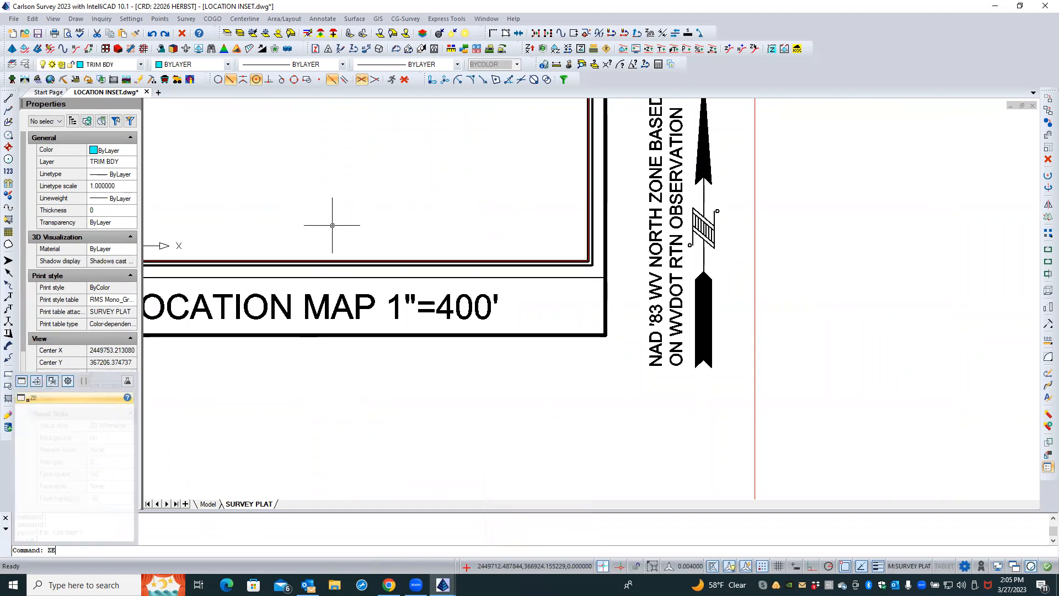
key("Return")
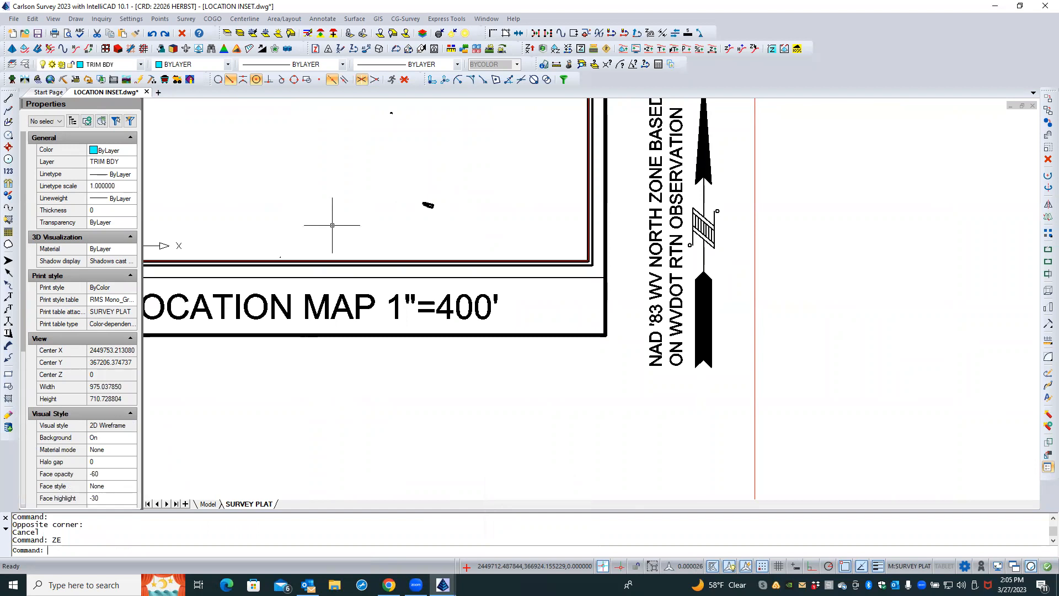
double_click(533, 360)
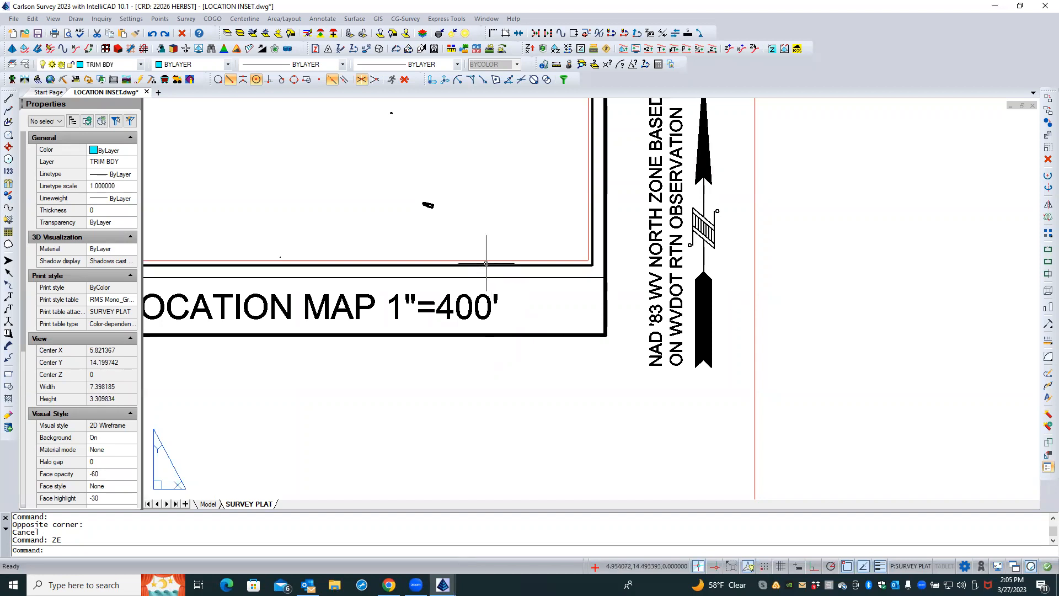
Switch to model space, zoom to extents, and erase the stray objects lying away from the boundary
key("Caps_Lock")
left_click(208, 503)
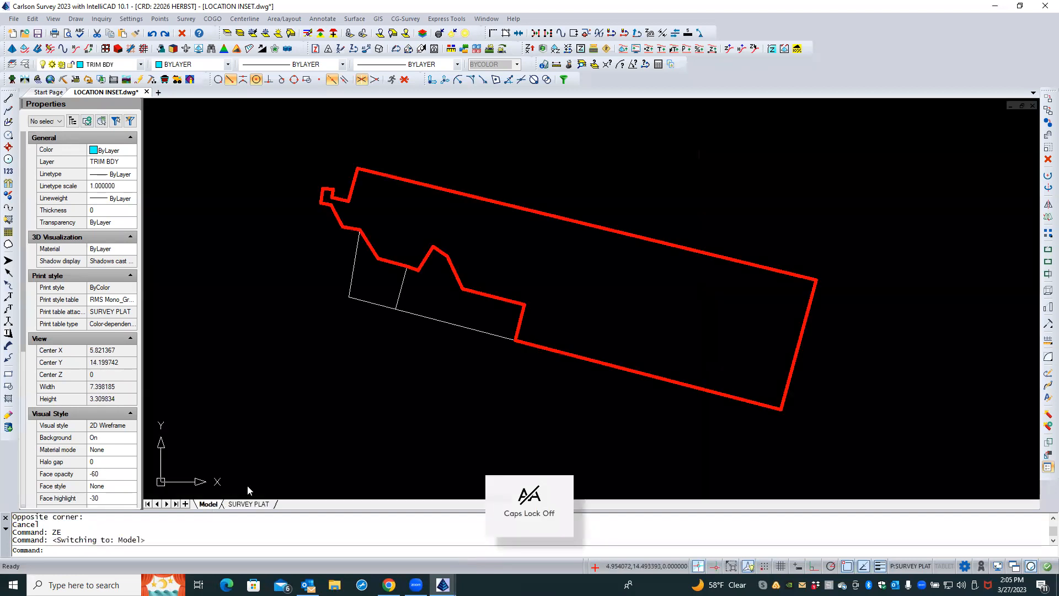
scroll(295, 361, "up", 2)
middle_click(298, 318)
middle_click(298, 318)
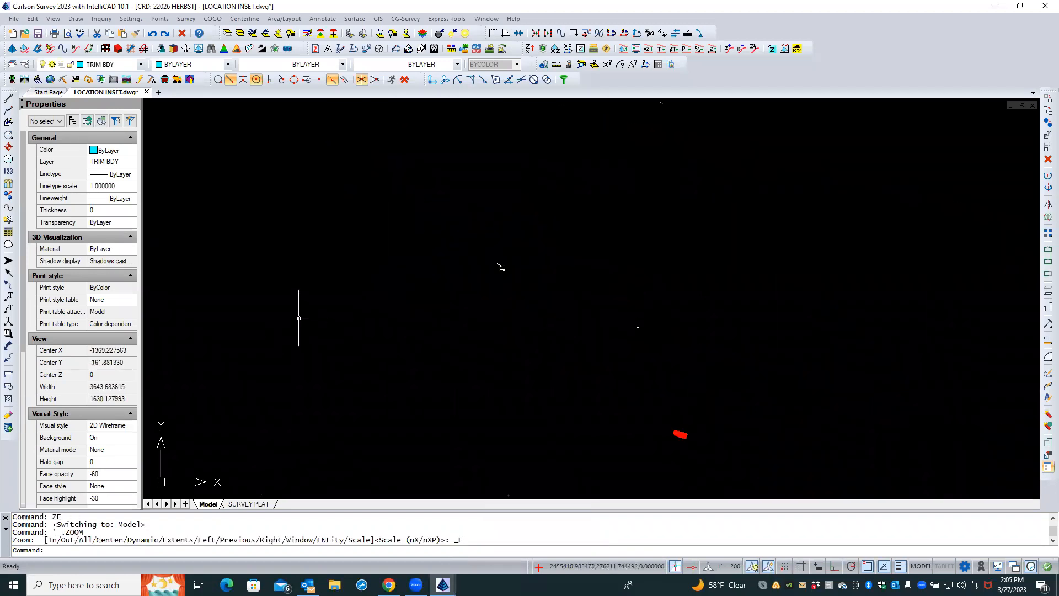
scroll(650, 335, "up", 4)
scroll(651, 337, "down", 5)
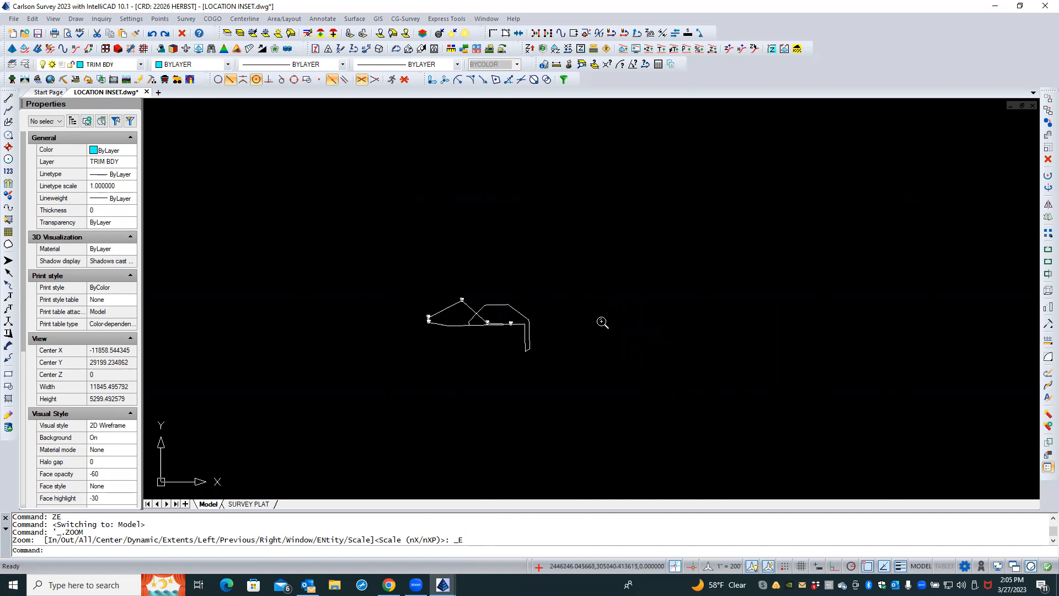
left_click(616, 262)
left_click(356, 384)
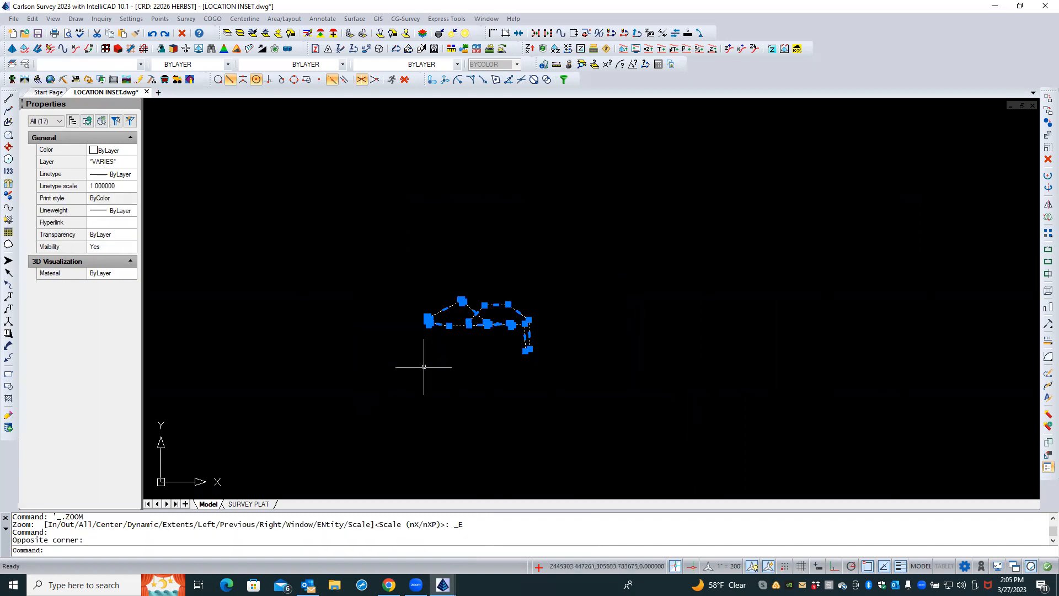
left_click(1048, 159)
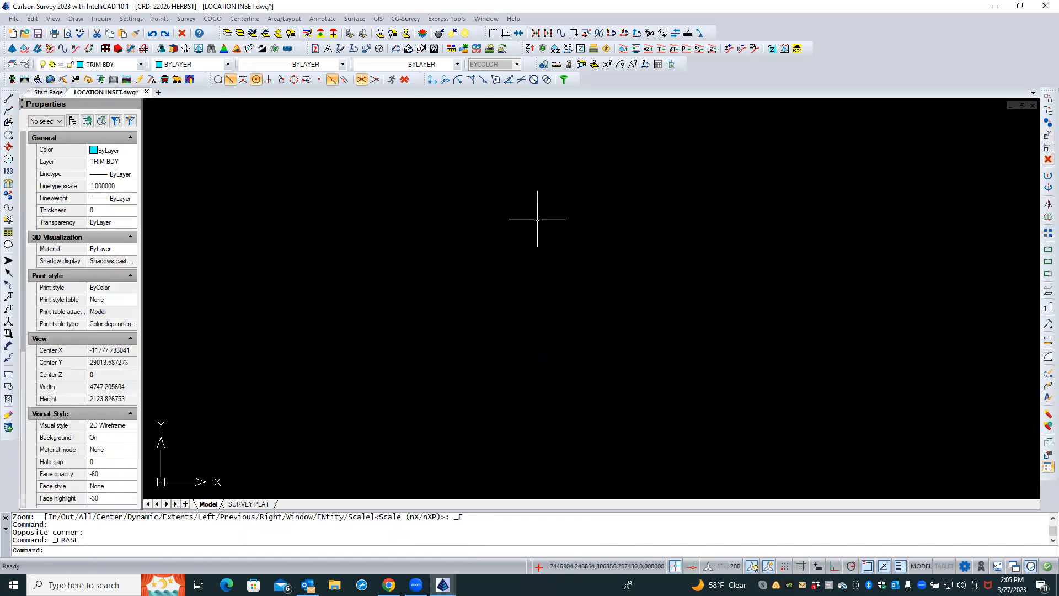
Use Erase Outside to remove everything outside a window drawn around the boundary
middle_click(466, 218)
middle_click(466, 218)
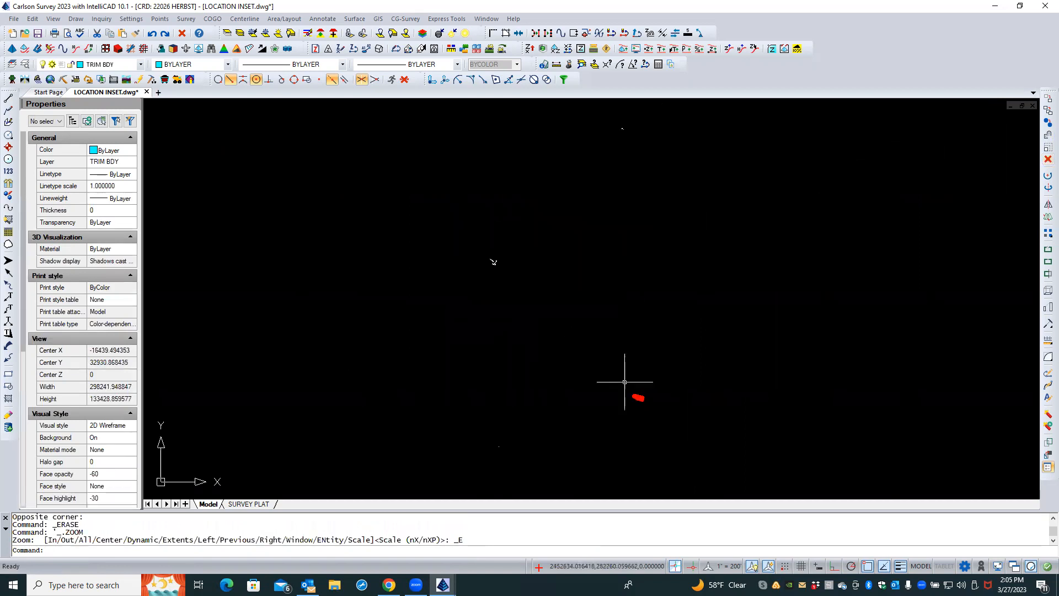
scroll(568, 213, "down", 2)
scroll(627, 327, "up", 2)
scroll(627, 327, "up", 6)
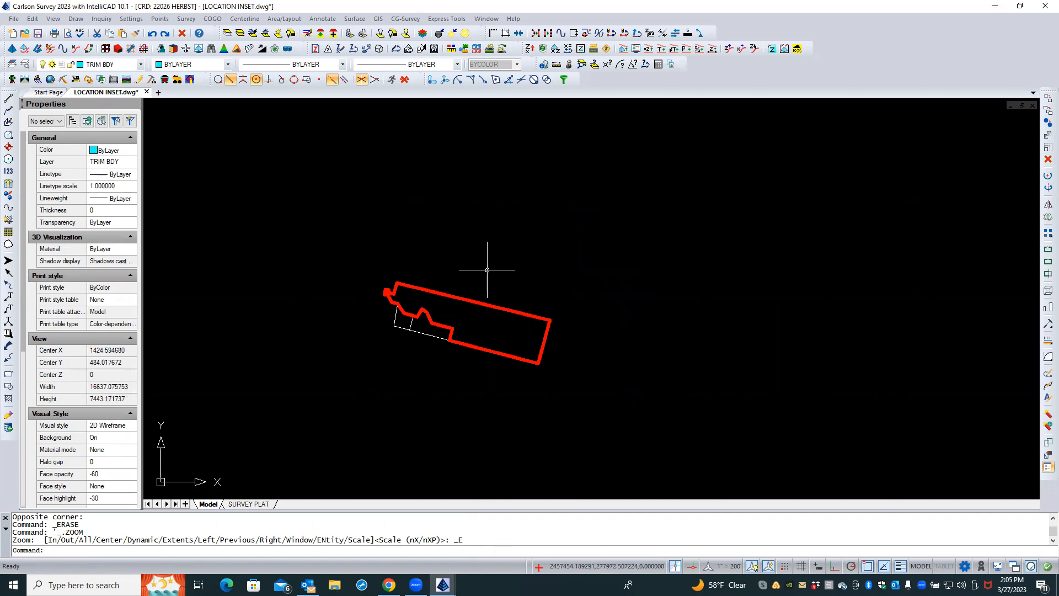
left_click(33, 18)
key("Caps_Lock")
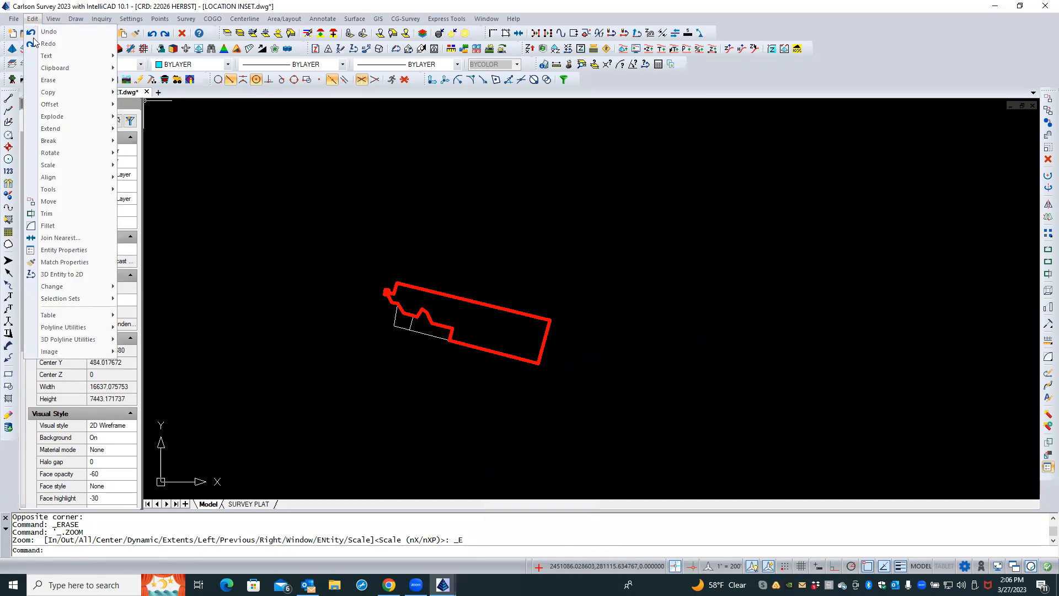
mouse_move(39, 106)
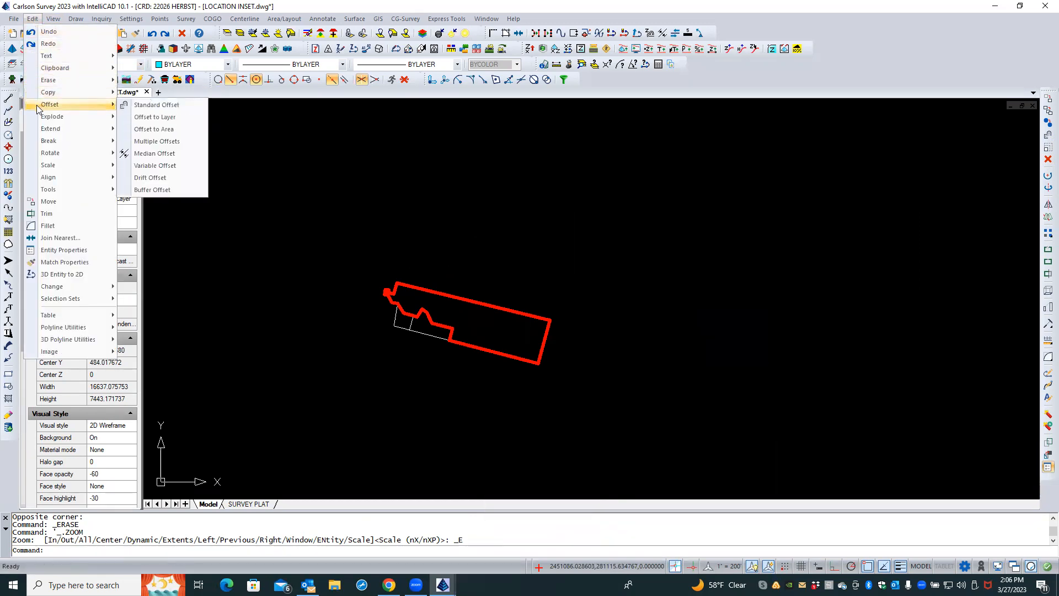
mouse_move(45, 83)
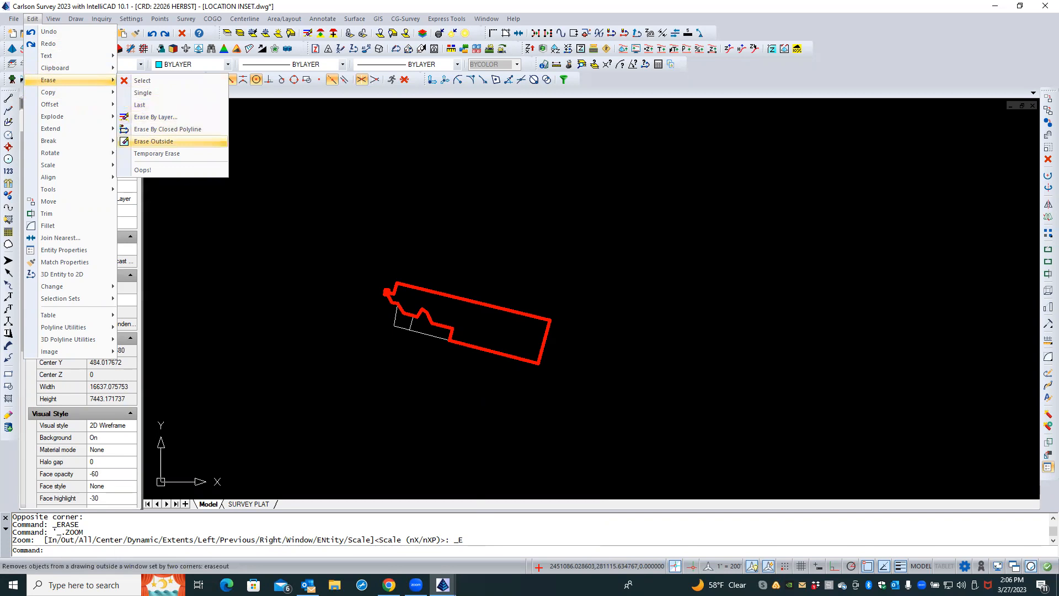
left_click(155, 142)
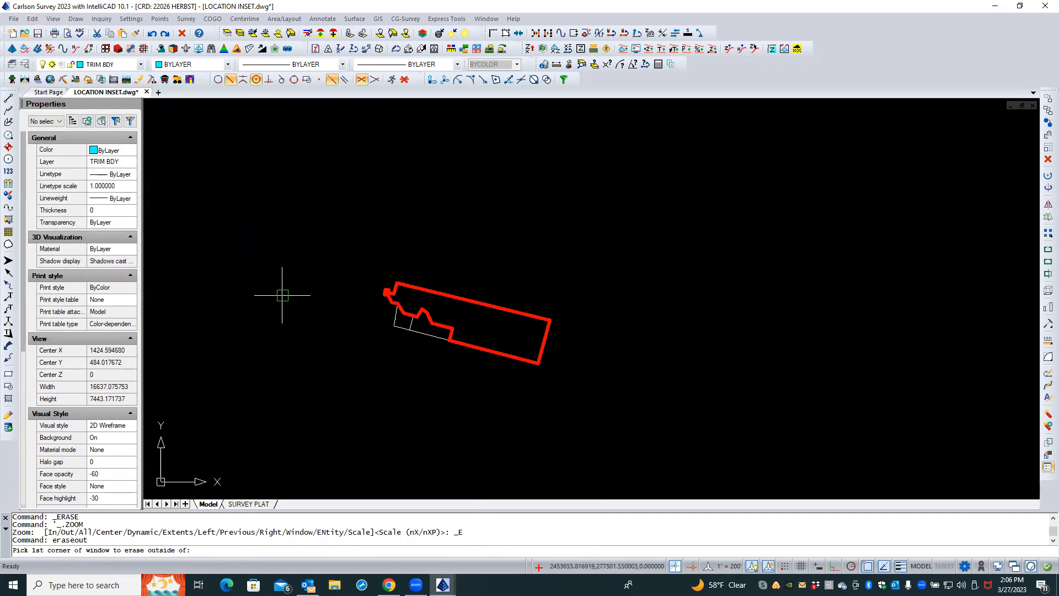
scroll(373, 285, "up", 2)
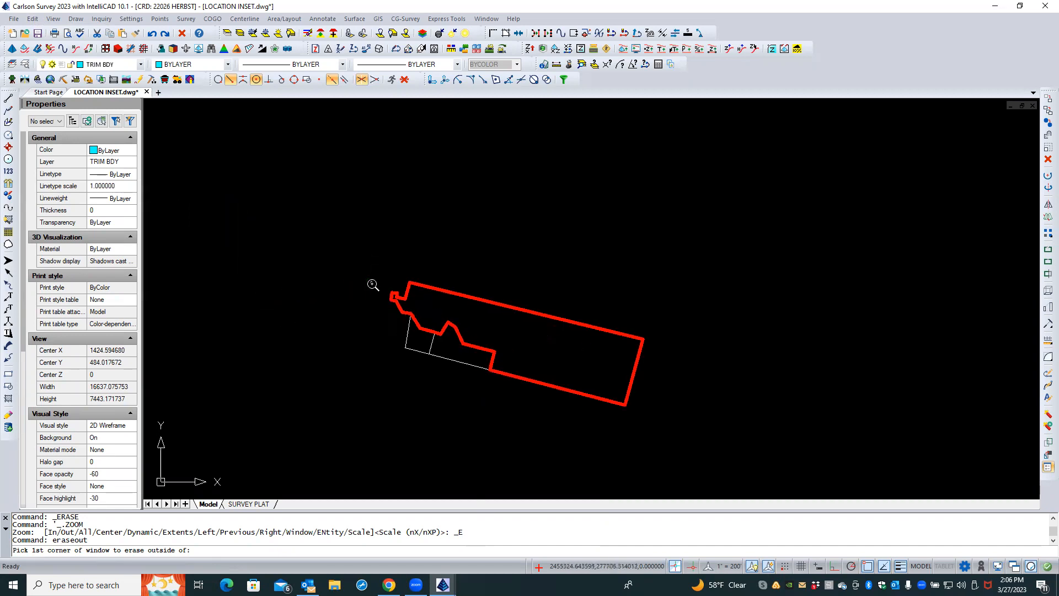
scroll(373, 284, "up", 1)
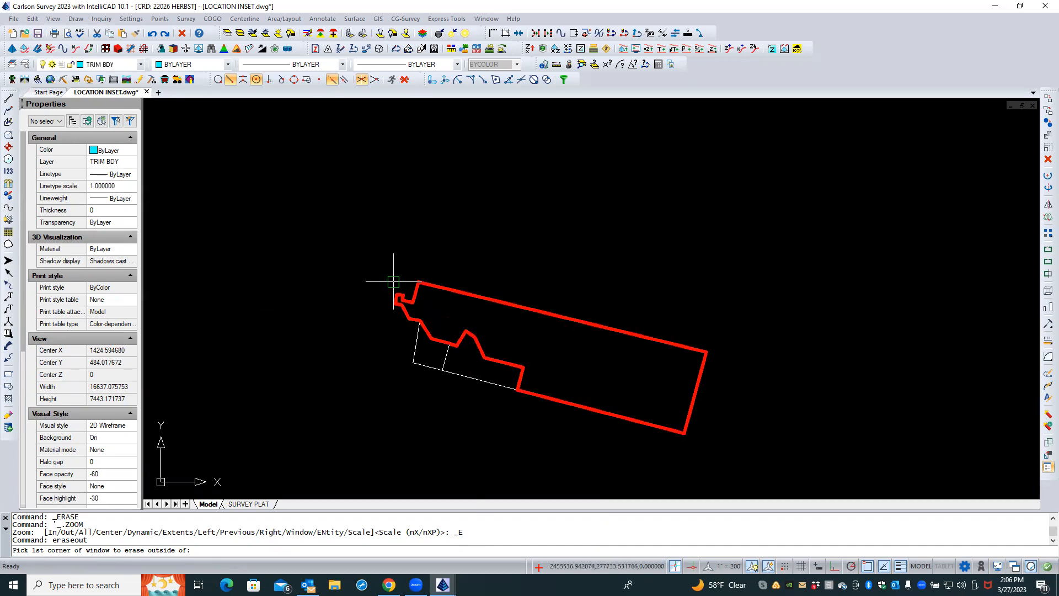
left_click(362, 245)
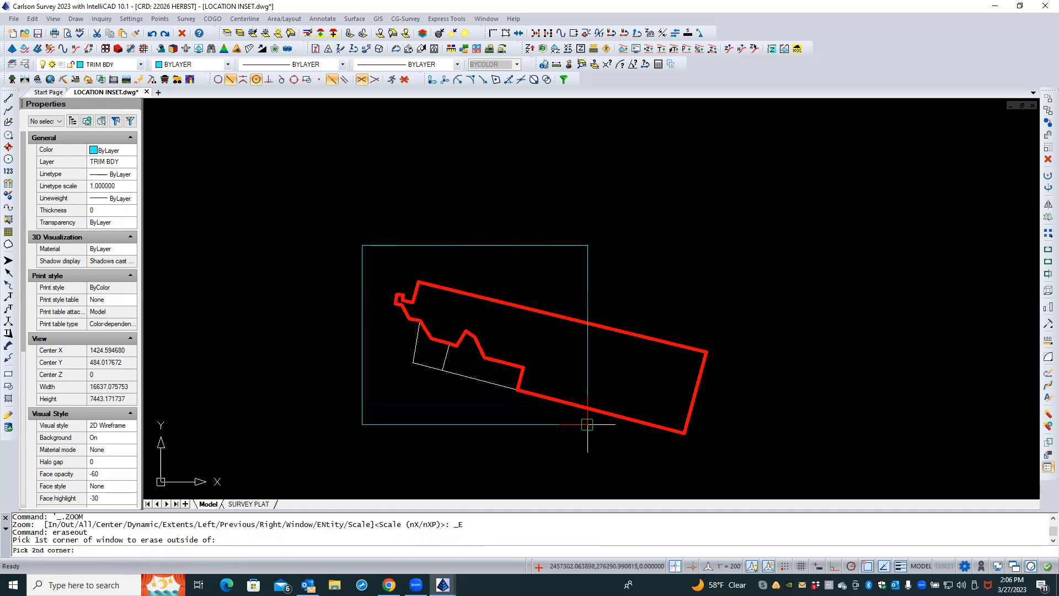
left_click(722, 462)
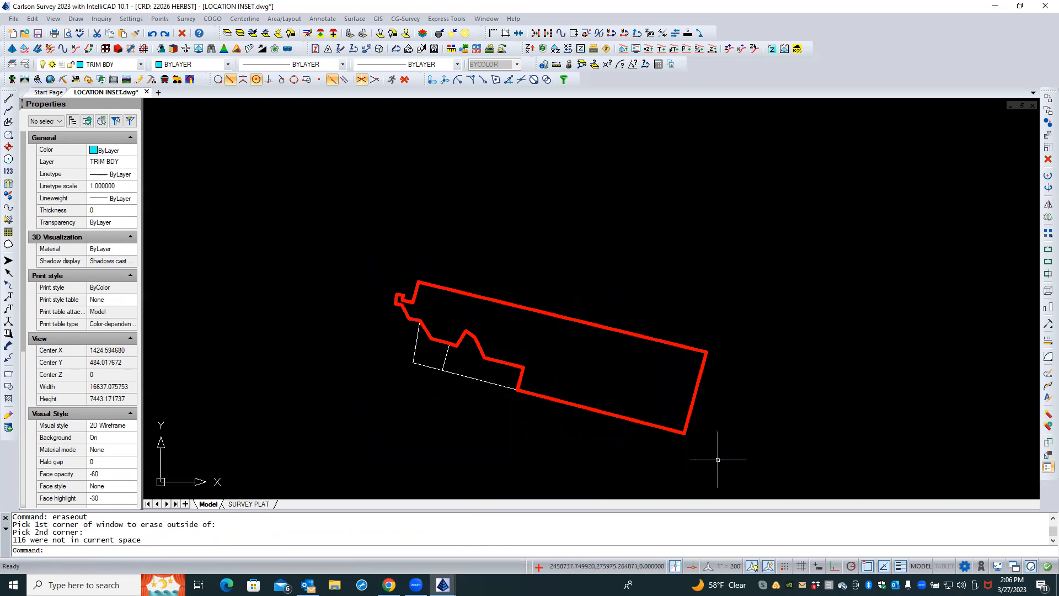
Return to the SURVEY PLAT layout and zoom the location map viewport to the boundary's extents
type("ZE")
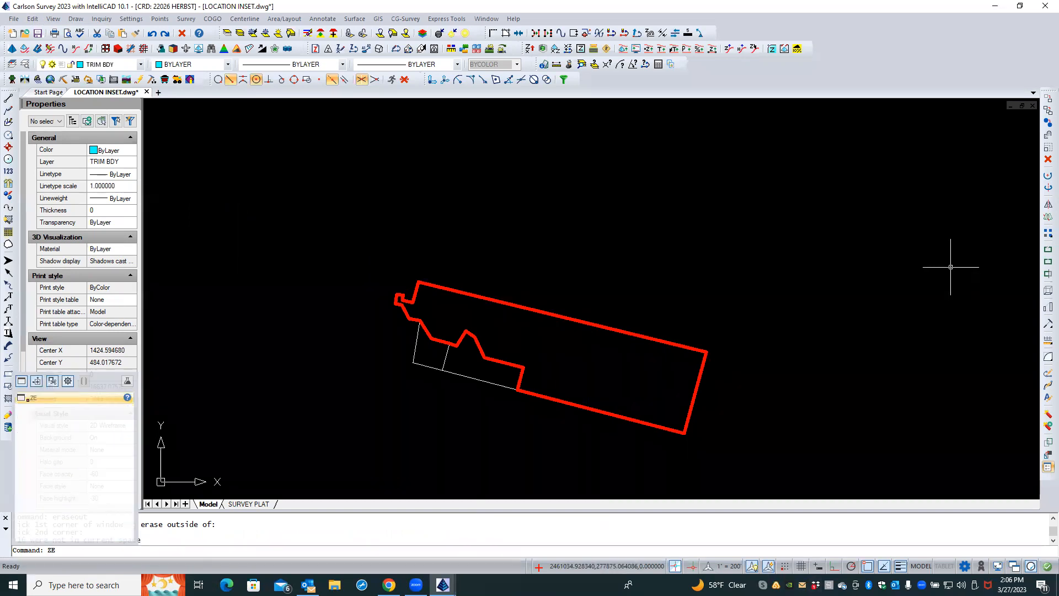
key("Return")
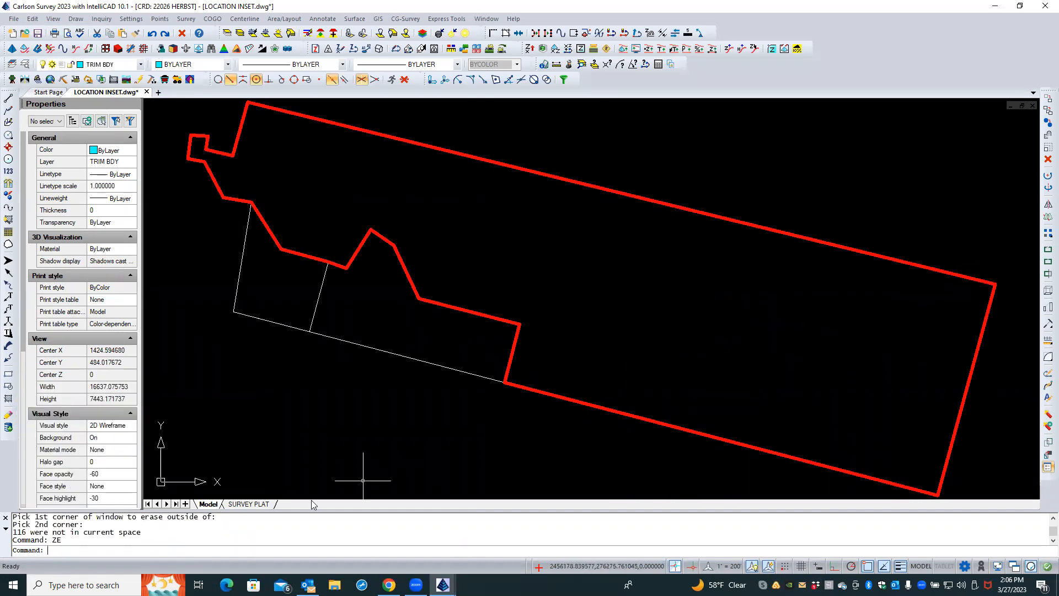
left_click(249, 504)
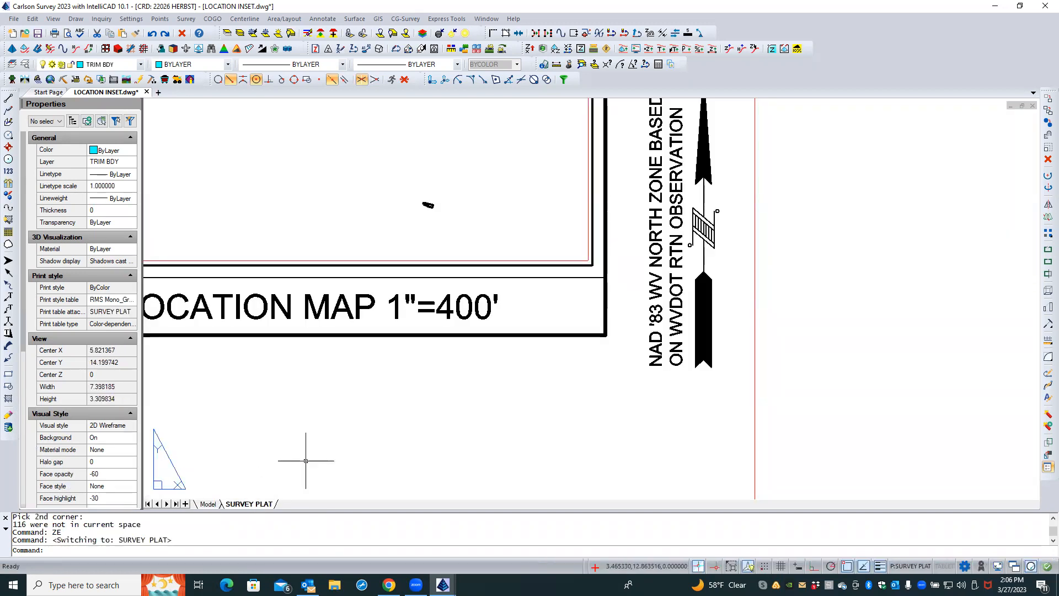
double_click(337, 227)
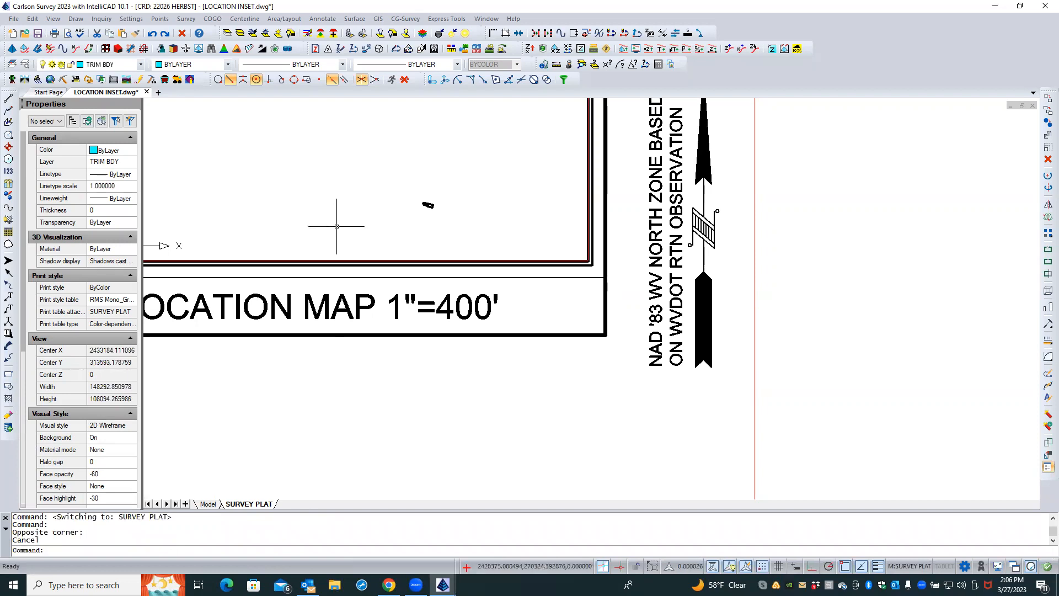
type("ZE")
key("Return")
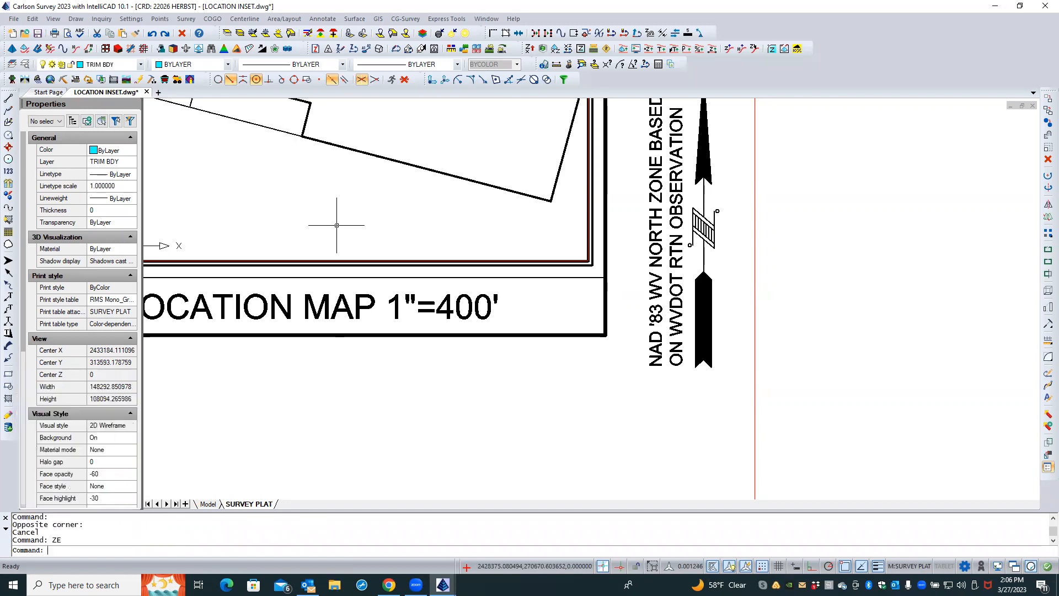
double_click(464, 473)
scroll(443, 435, "down", 3)
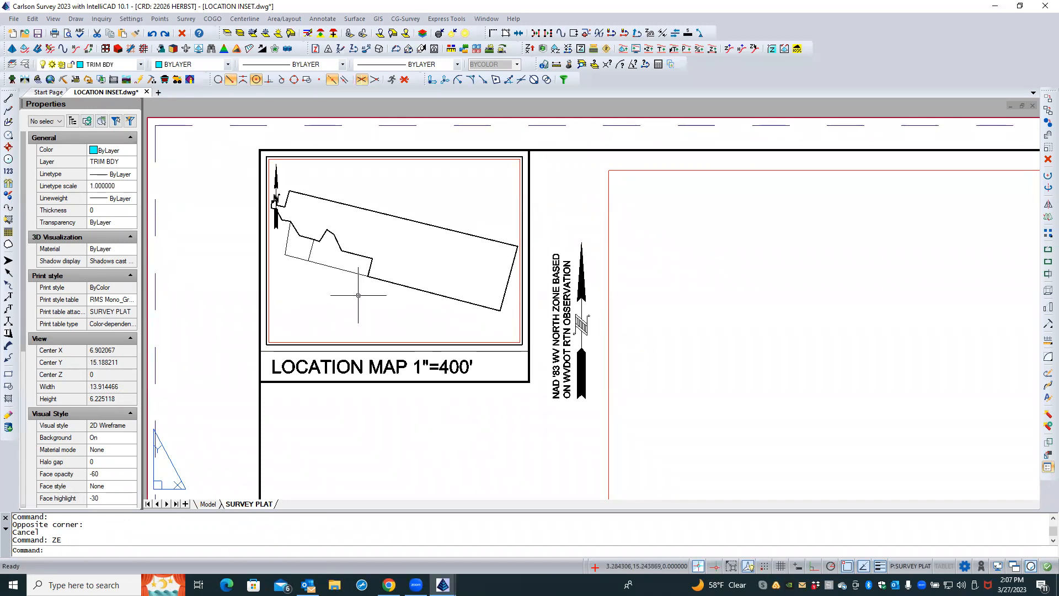
Activate the location map viewport and zoom out so the whole boundary fits inside the inset frame
double_click(358, 295)
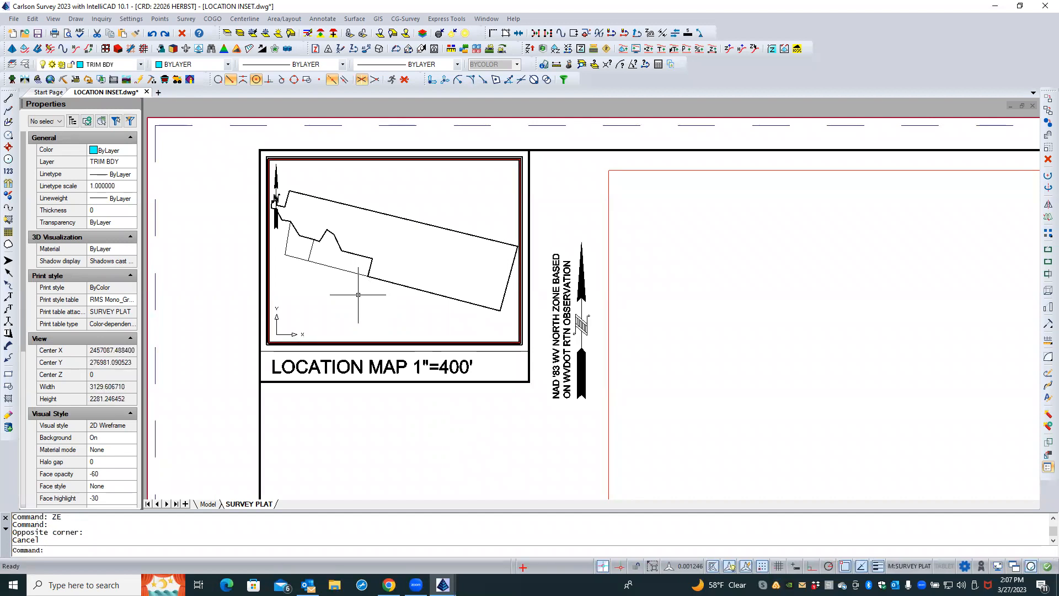
scroll(358, 295, "up", 1)
scroll(358, 295, "down", 2)
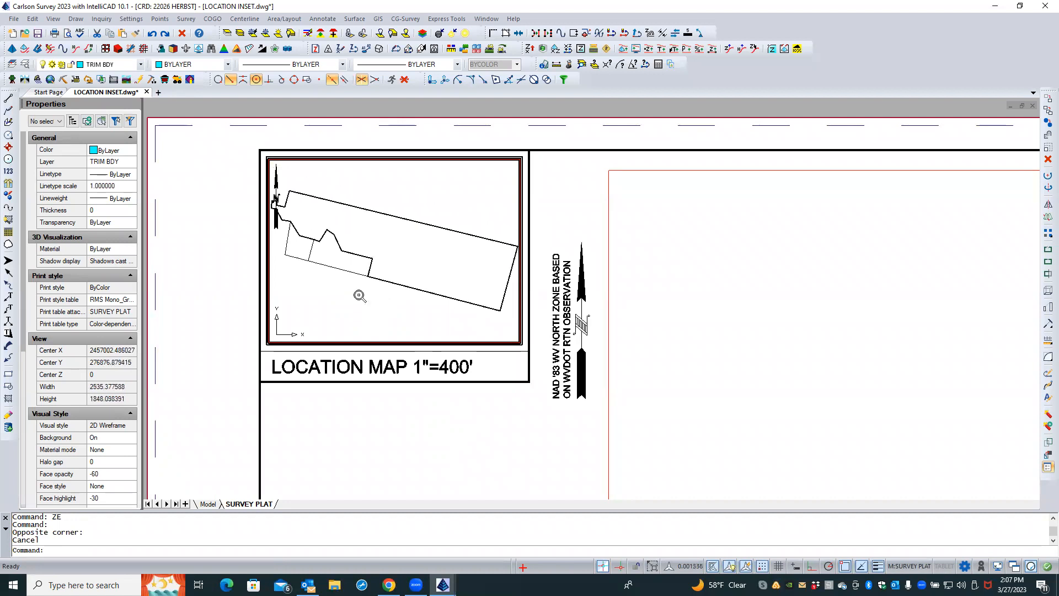
scroll(359, 295, "down", 1)
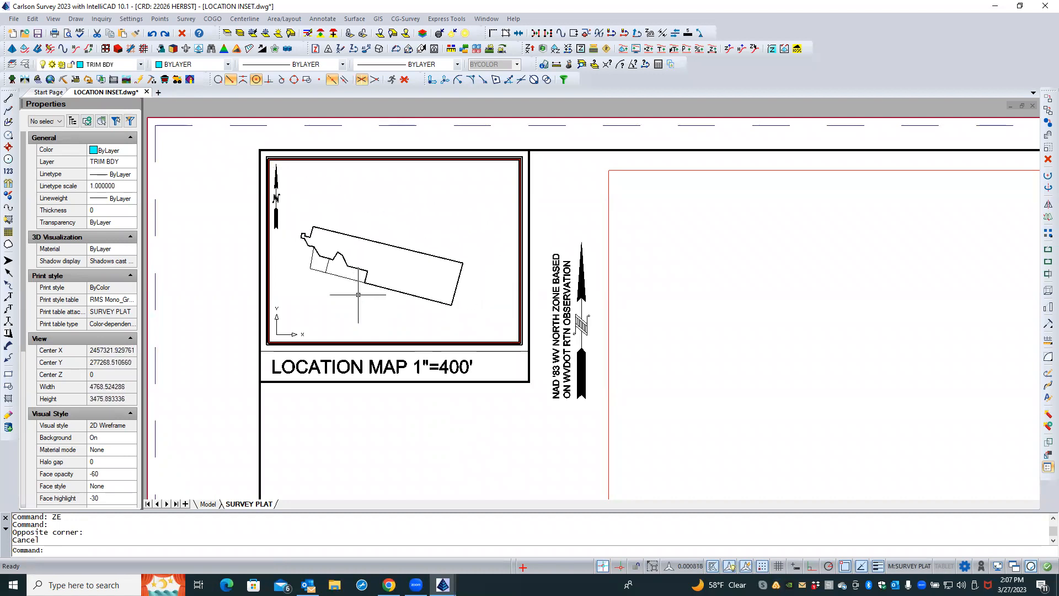
scroll(358, 294, "down", 1)
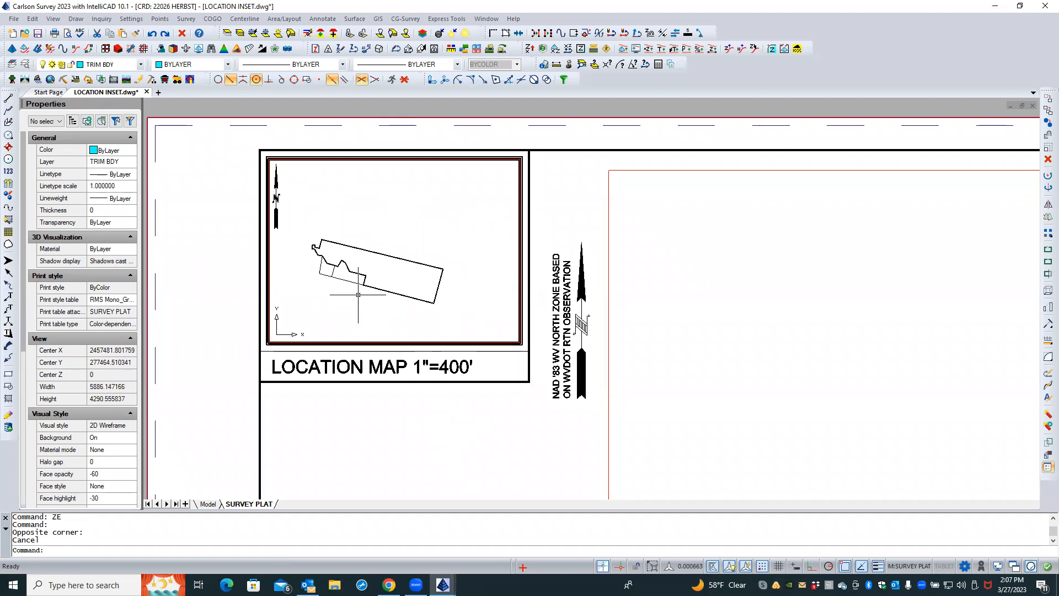
Zoom and pan the boundary so it sits centred in the location map viewport, then leave the viewport
scroll(358, 295, "down", 1)
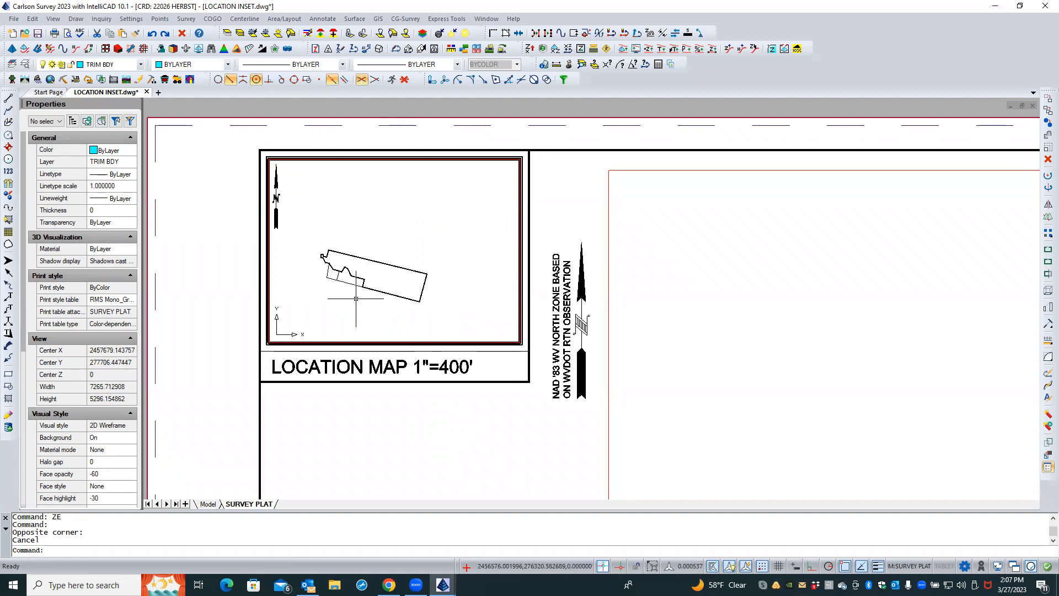
scroll(356, 299, "up", 1)
middle_click_drag(356, 297, 383, 270)
double_click(384, 270)
scroll(375, 286, "down", 3)
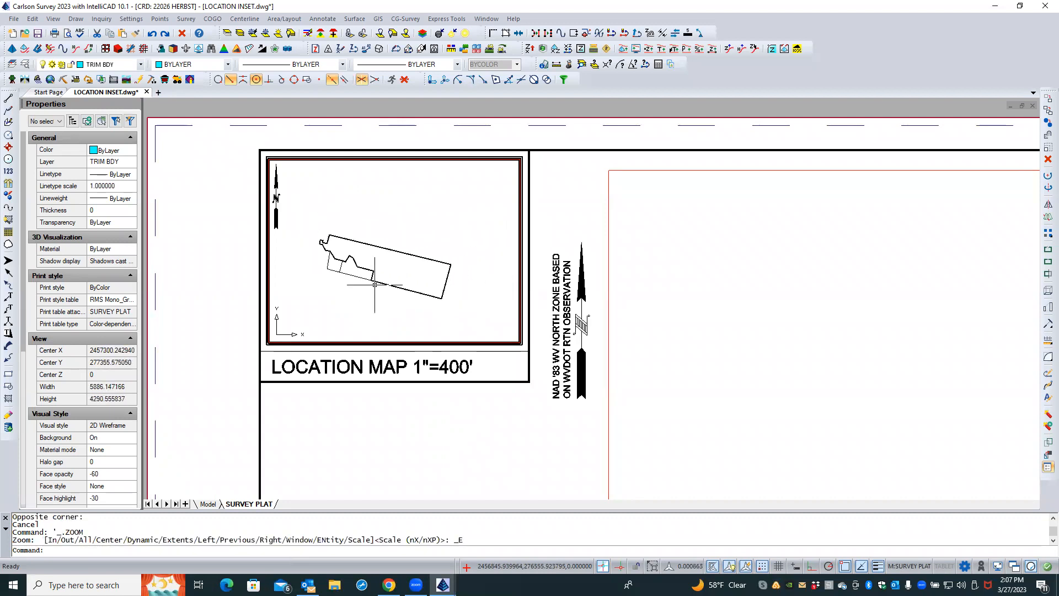
scroll(364, 301, "down", 3)
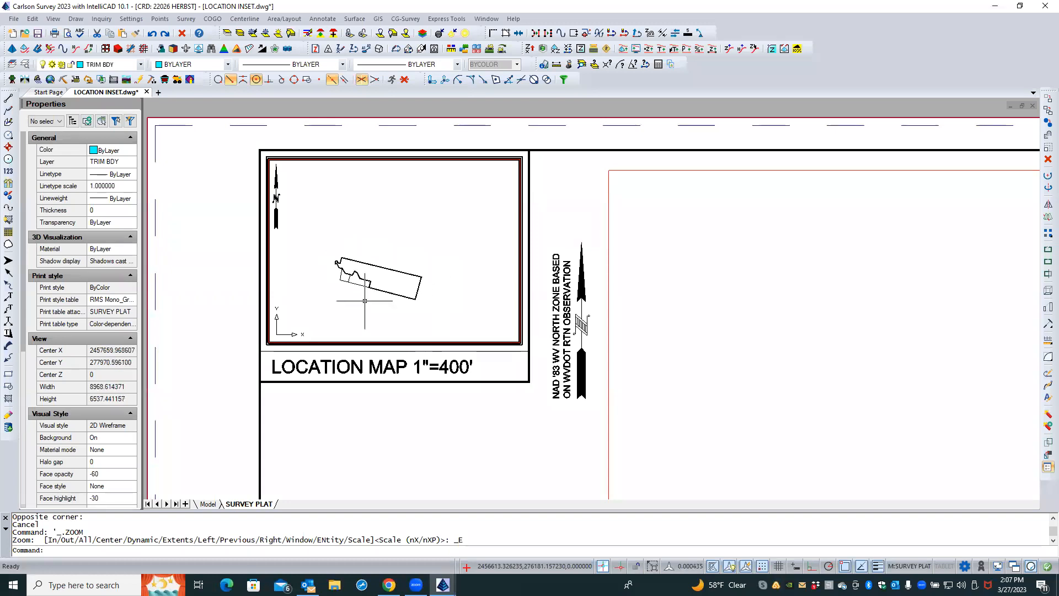
middle_click_drag(365, 301, 379, 281)
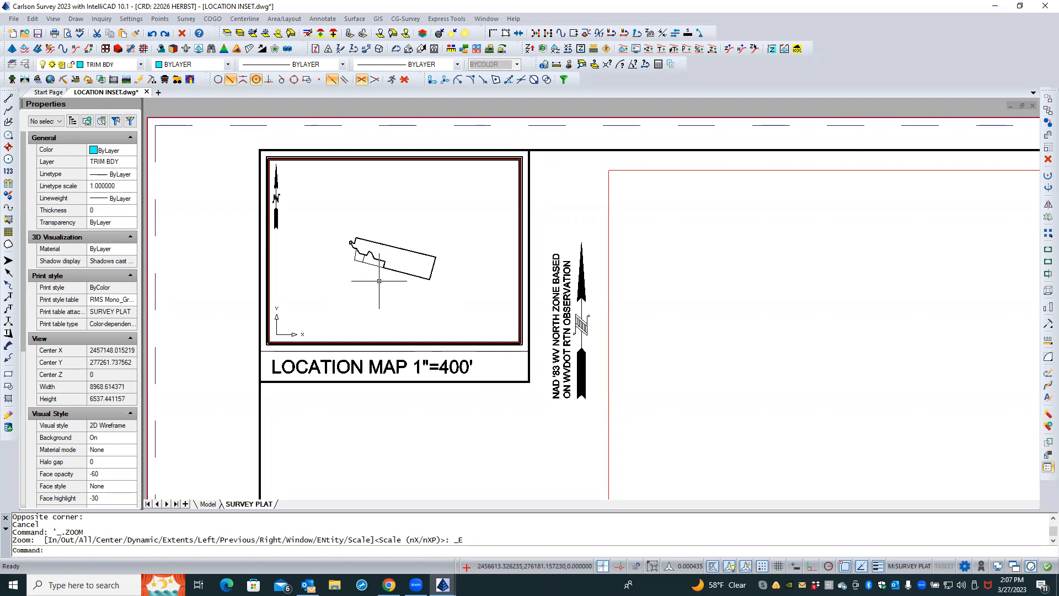
double_click(240, 379)
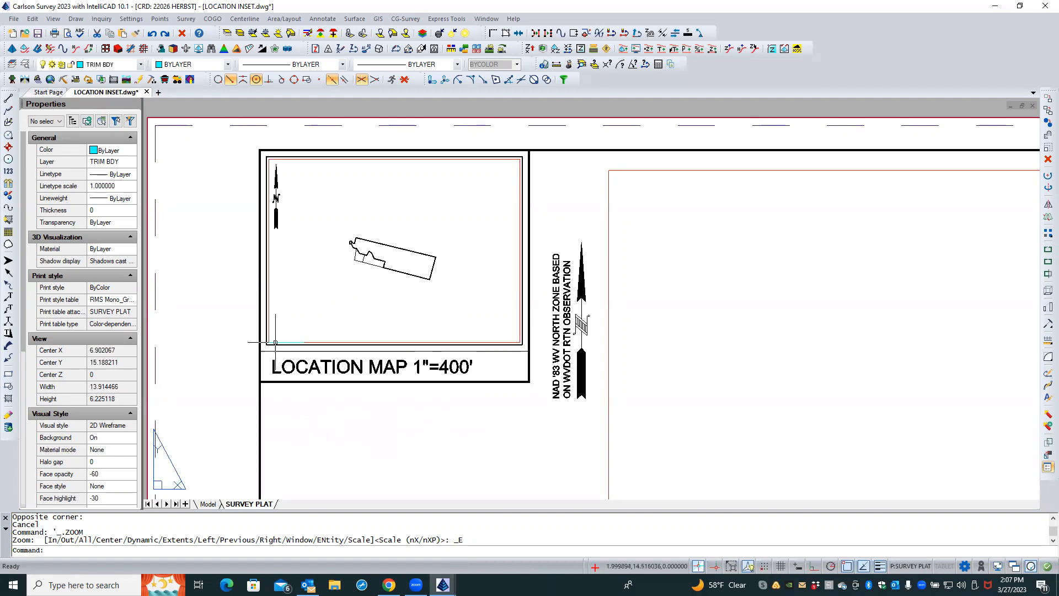
Set the location map viewport's custom scale to 0.0005
left_click(275, 342)
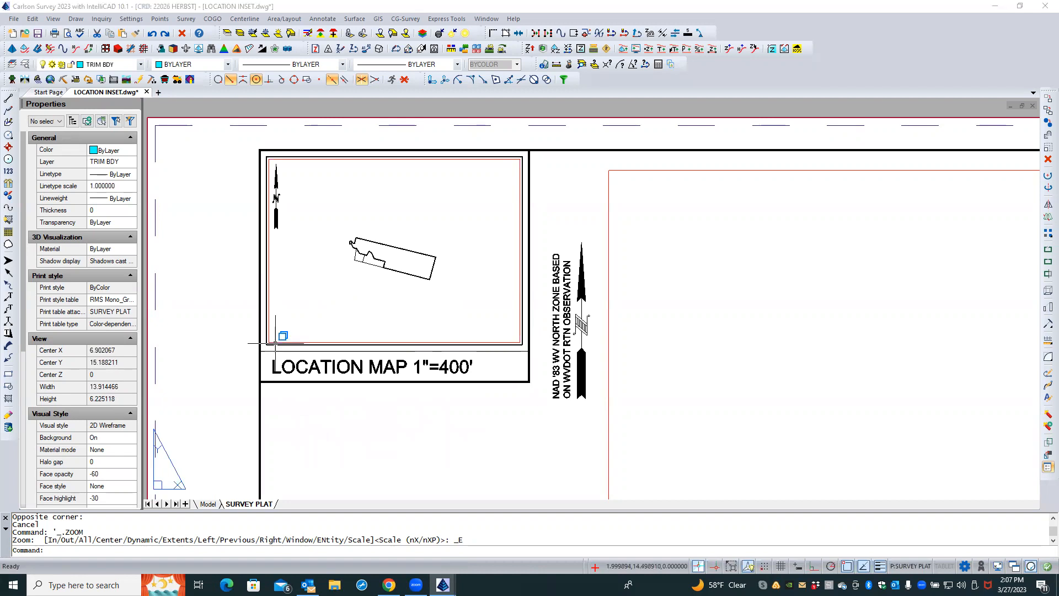
left_click(295, 404)
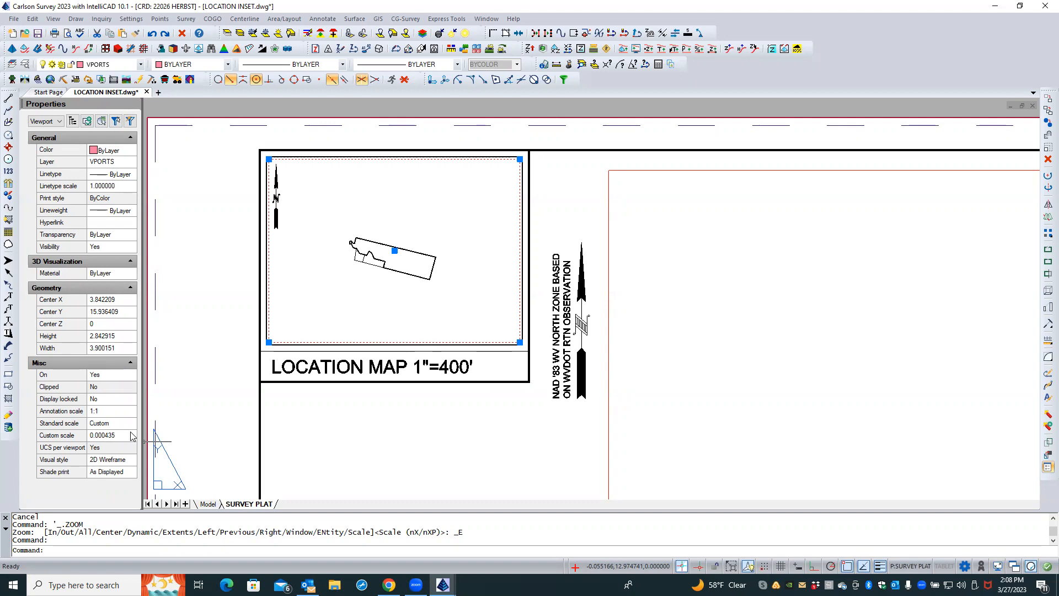
left_click(132, 433)
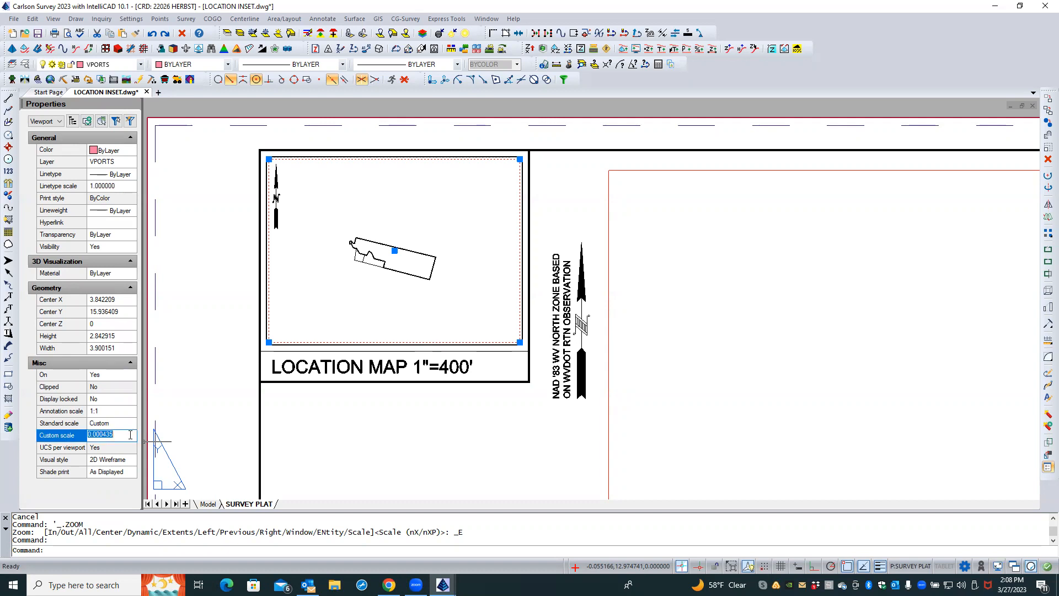
type(".00005")
key("Left")
key("BackSpace")
key("Return")
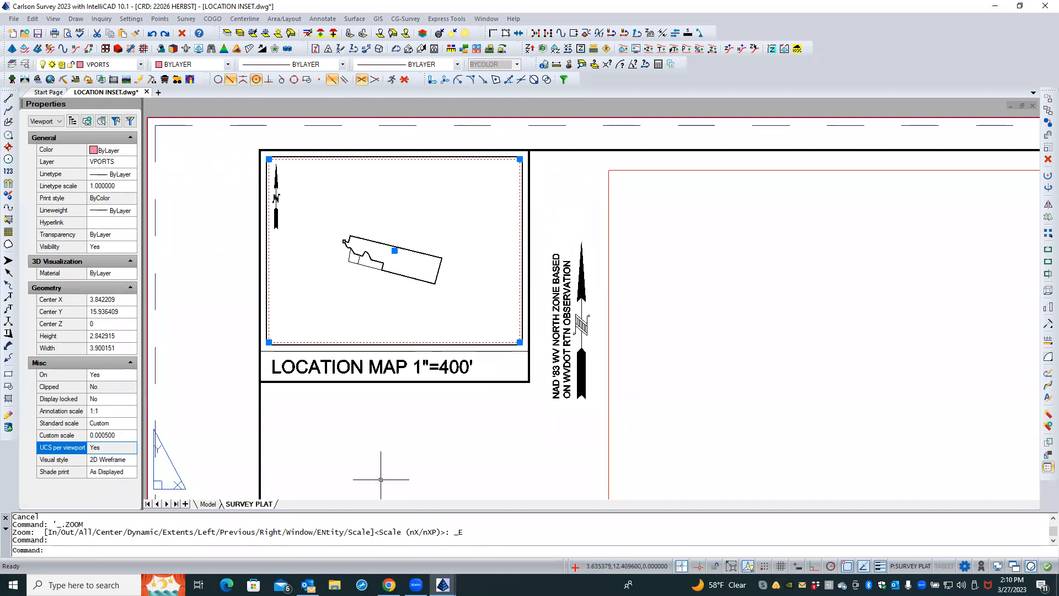
key("Escape")
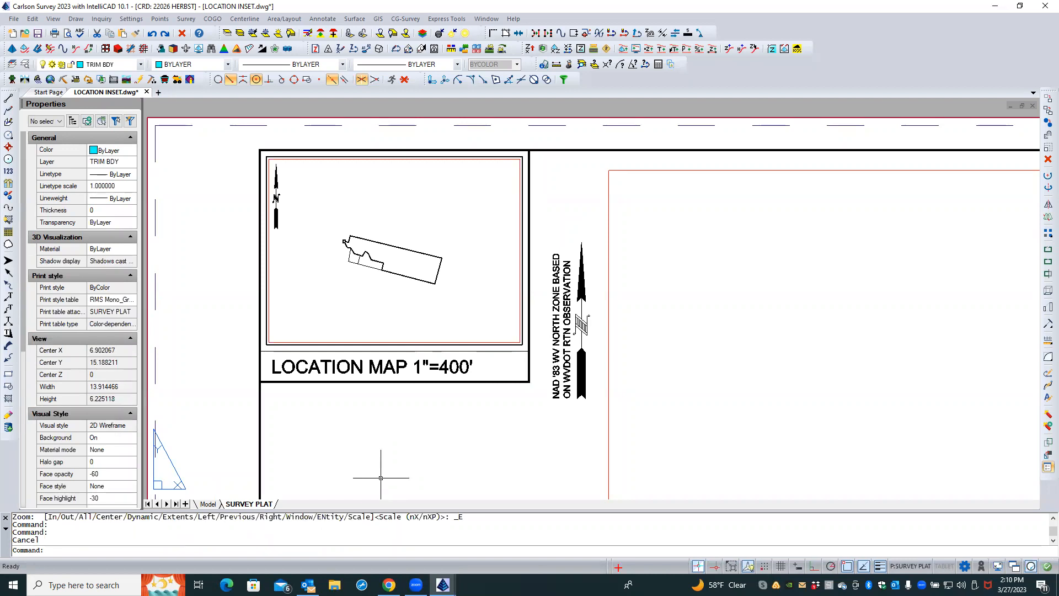
In model space, inverse between two boundary corners to check their bearing and distance
left_click(208, 504)
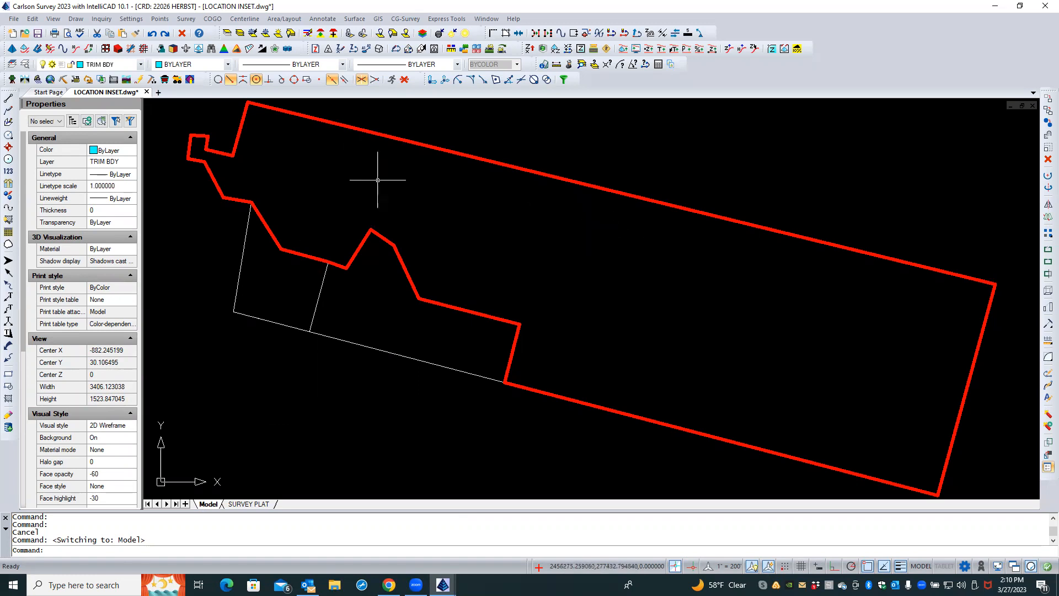
left_click(241, 550)
type("I")
key("Return")
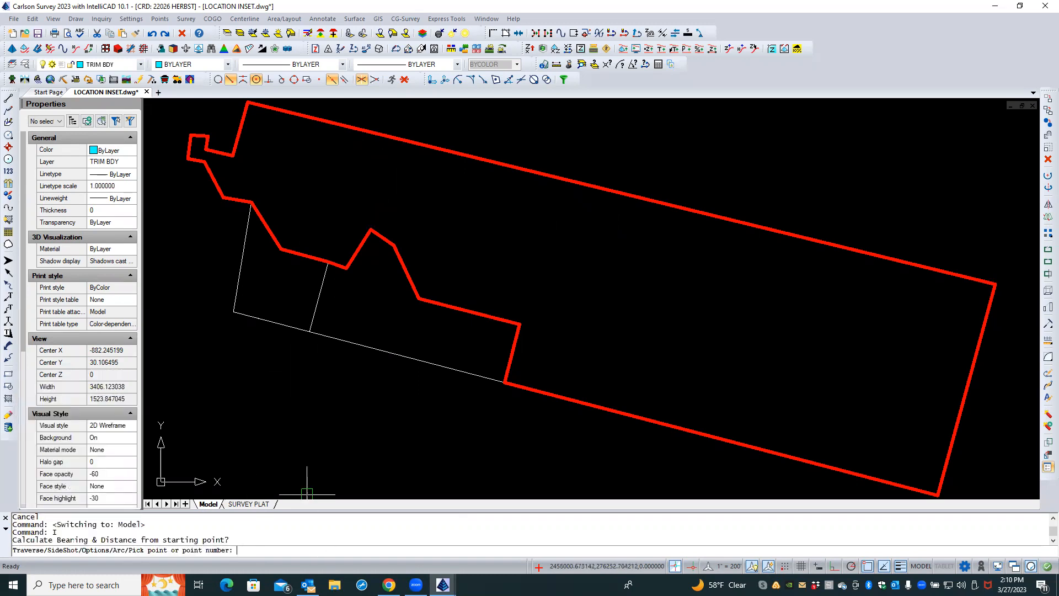
left_click(332, 129)
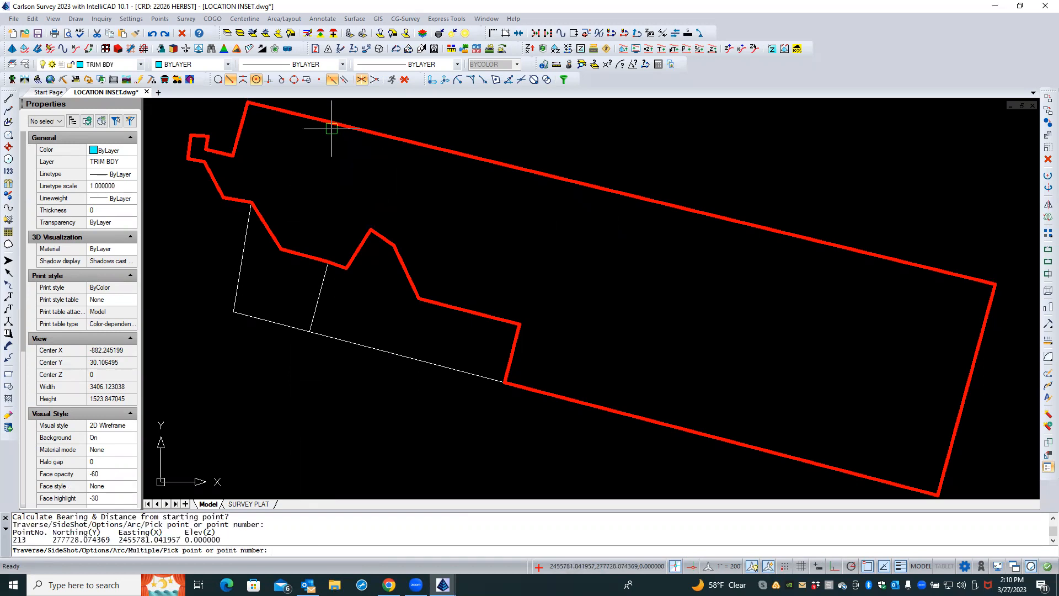
left_click(986, 279)
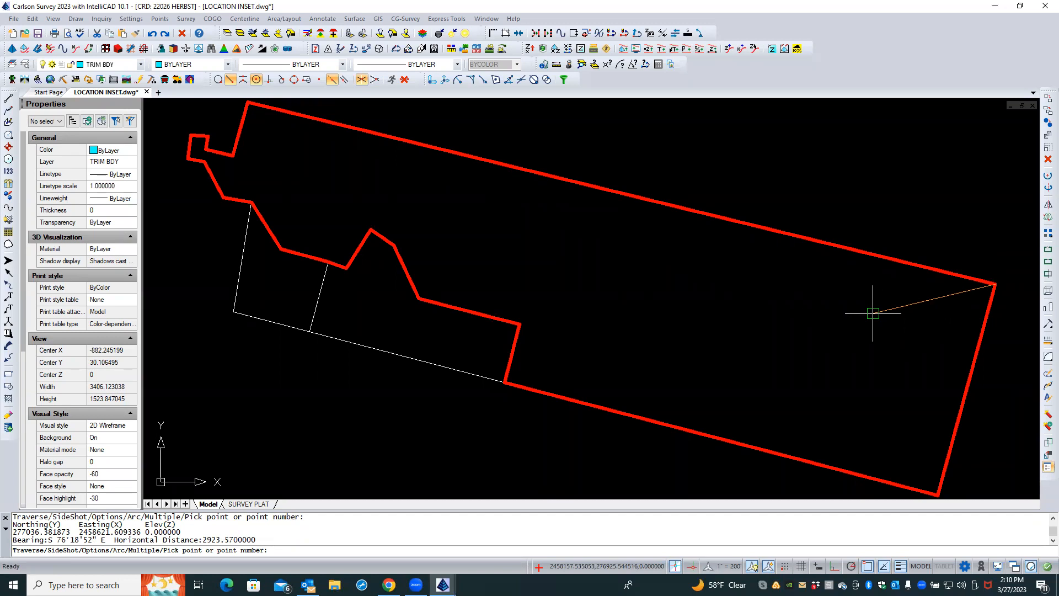
key("Escape")
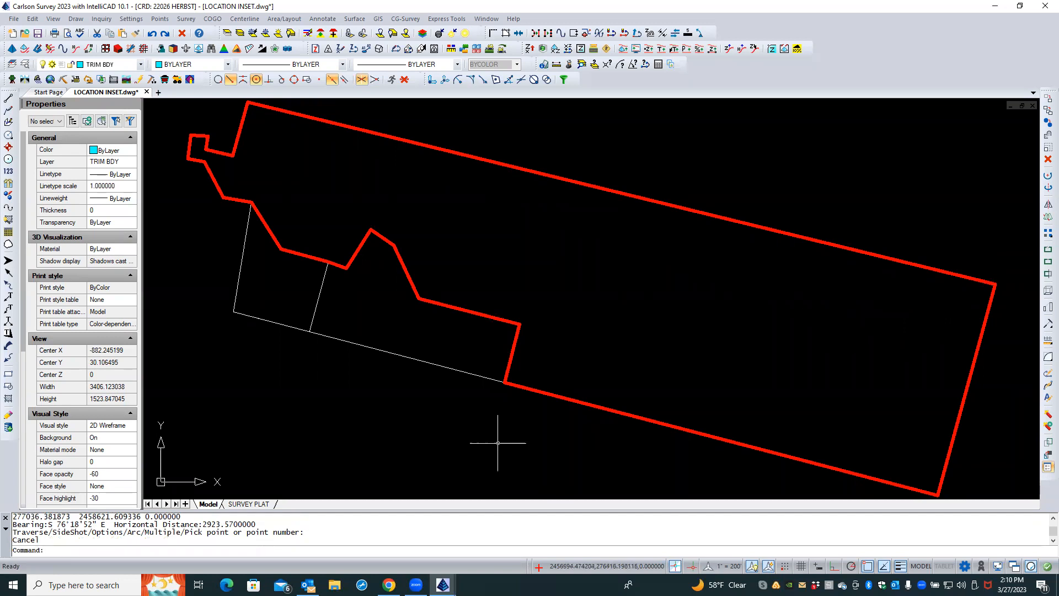
Back on the SURVEY PLAT layout, measure the distance between the same boundary corners and inspect the viewport's custom scale
left_click(243, 504)
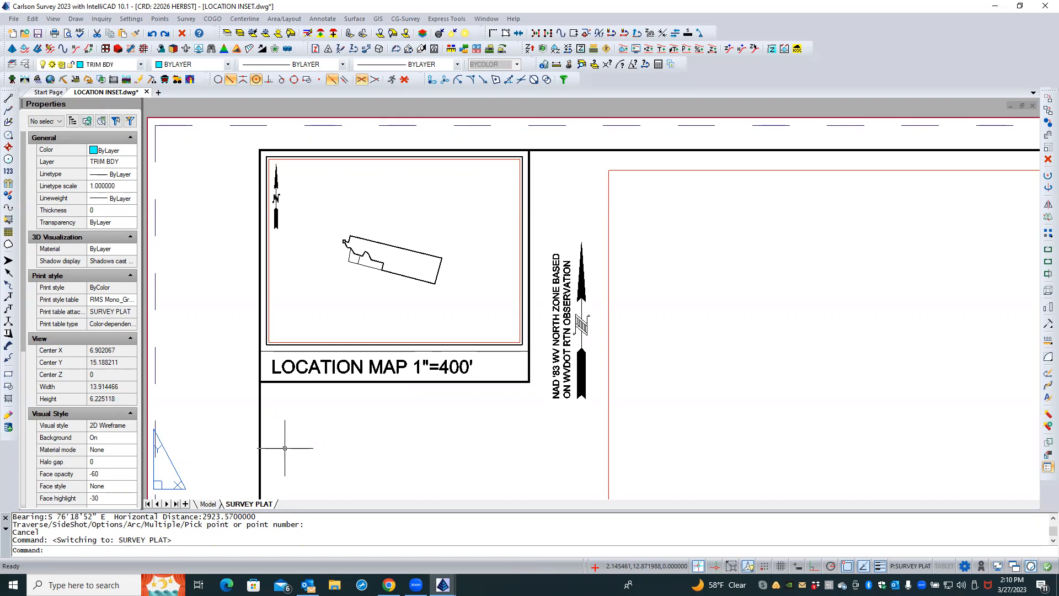
key("Caps_Lock")
left_click(101, 18)
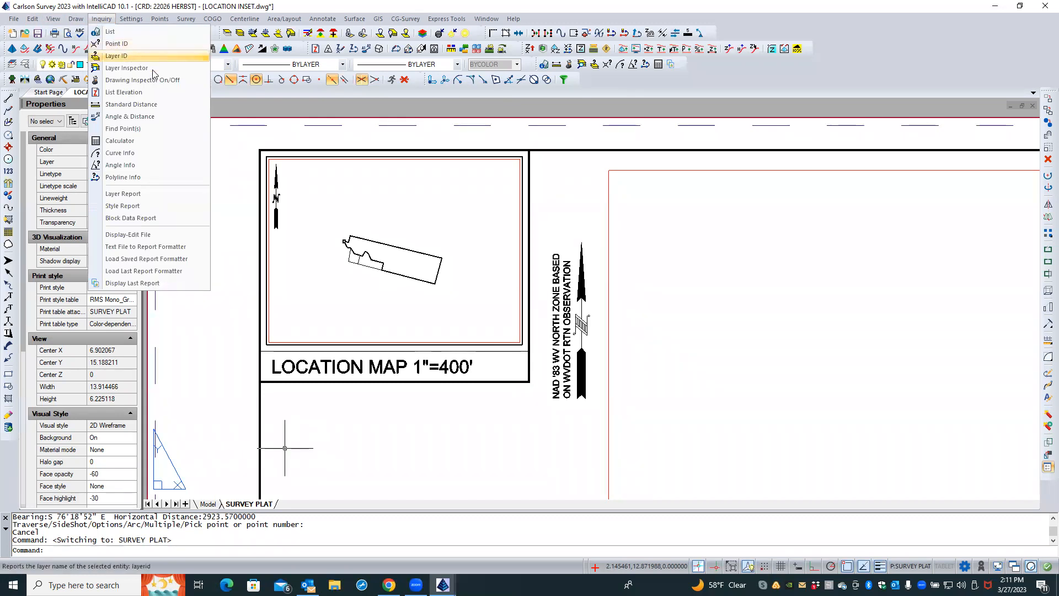
left_click(142, 104)
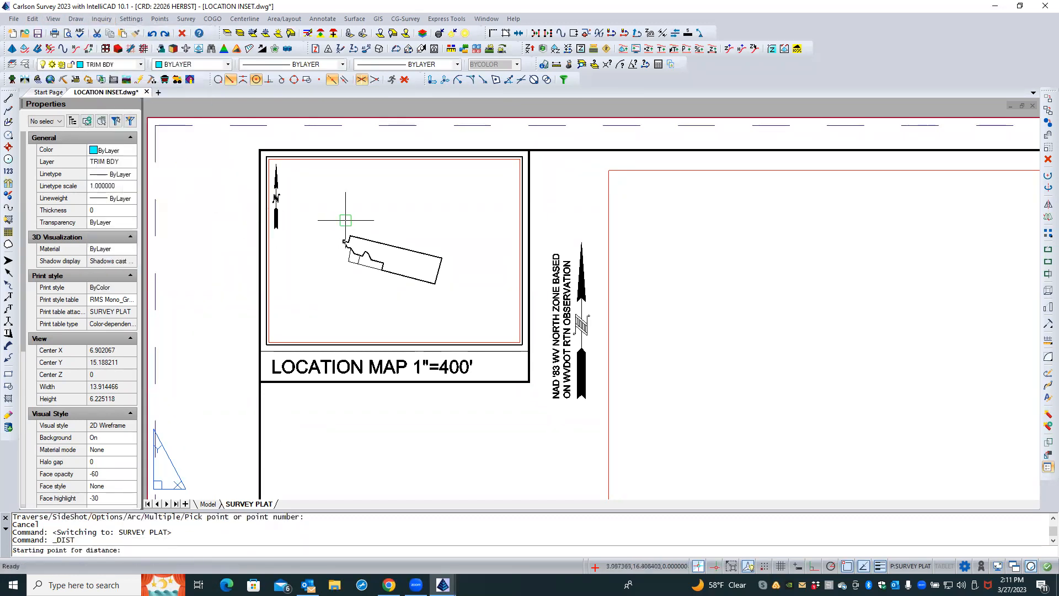
left_click(347, 224)
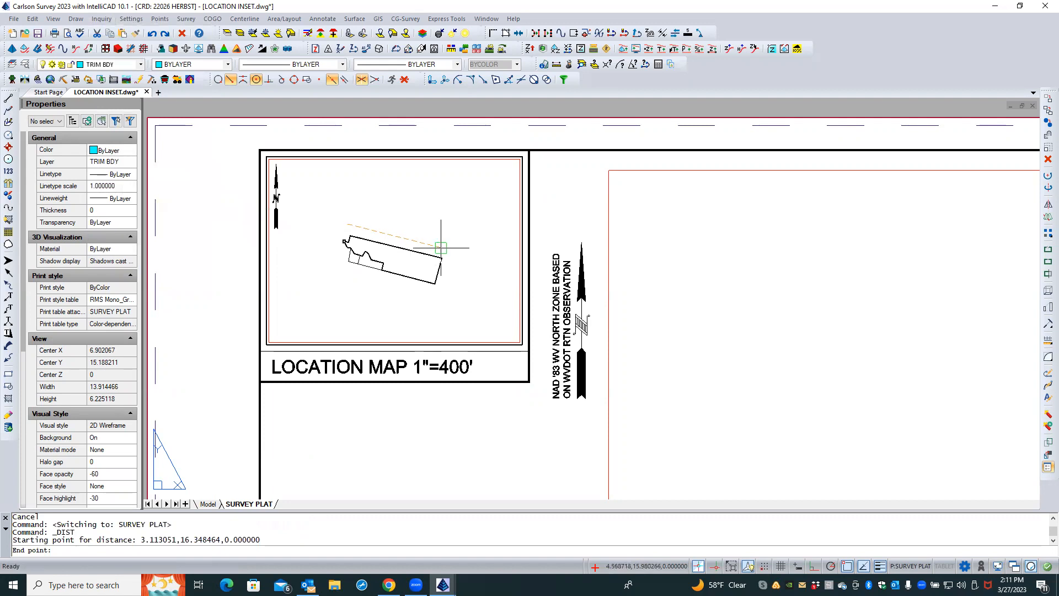
left_click(444, 249)
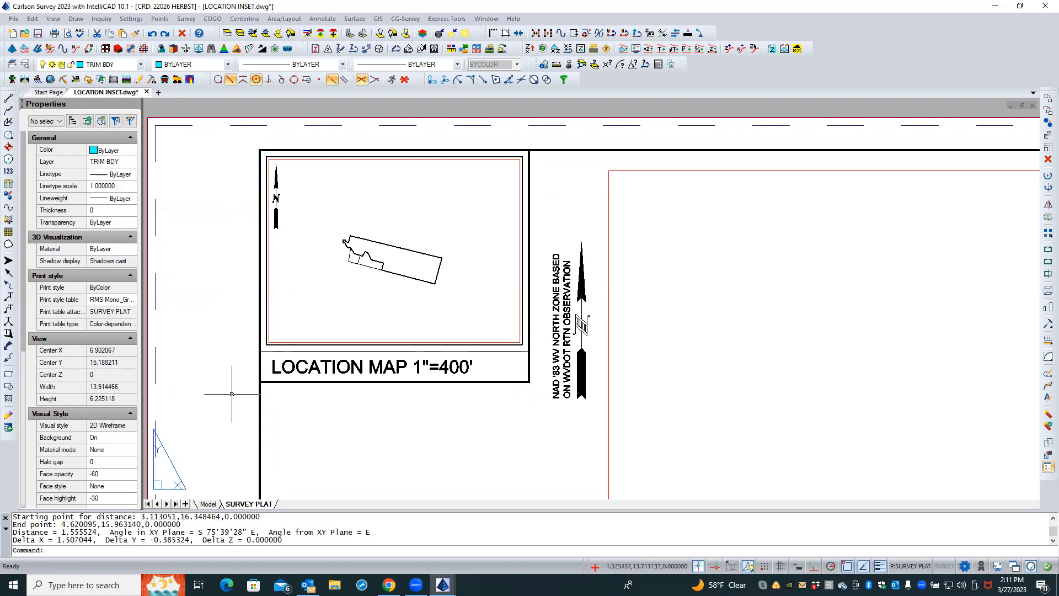
left_click(277, 343)
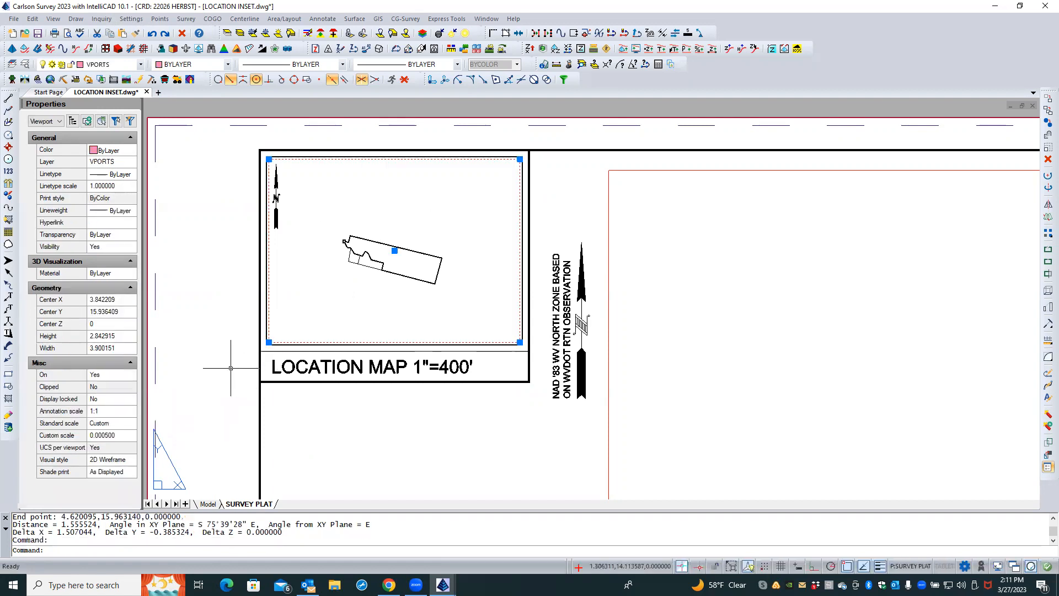
left_click(123, 436)
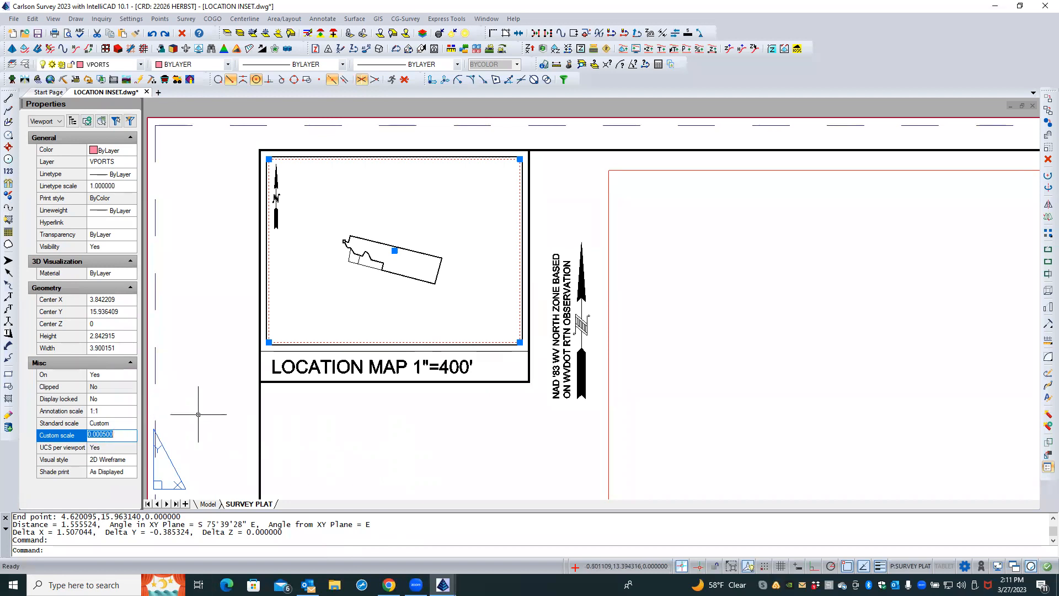
In model space, open Drawing Setup and set the horizontal scale to 2000 and LTSCALE to 1
left_click(208, 505)
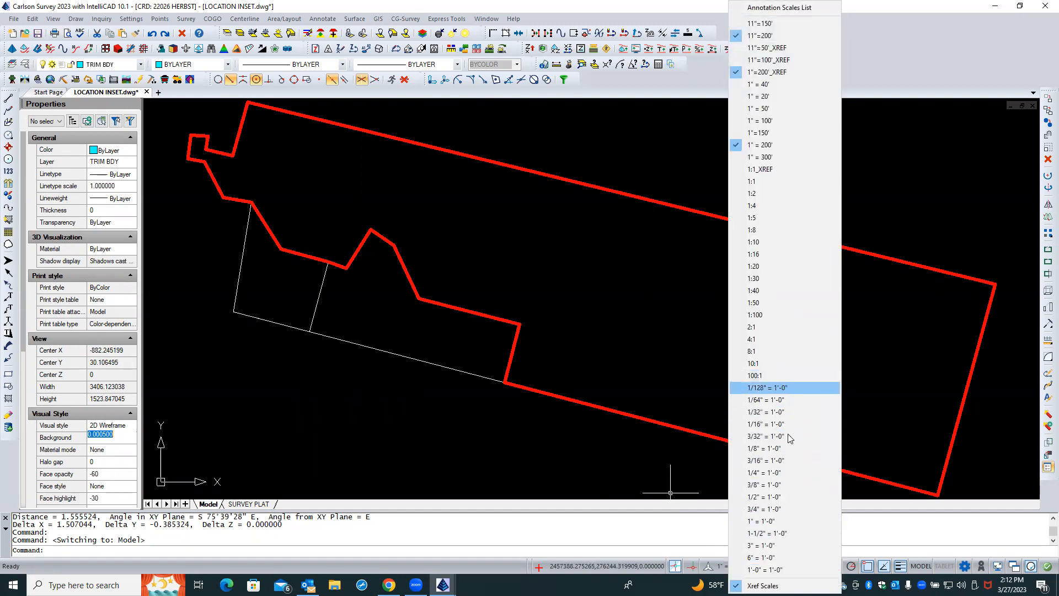
left_click(514, 422)
left_click(470, 429)
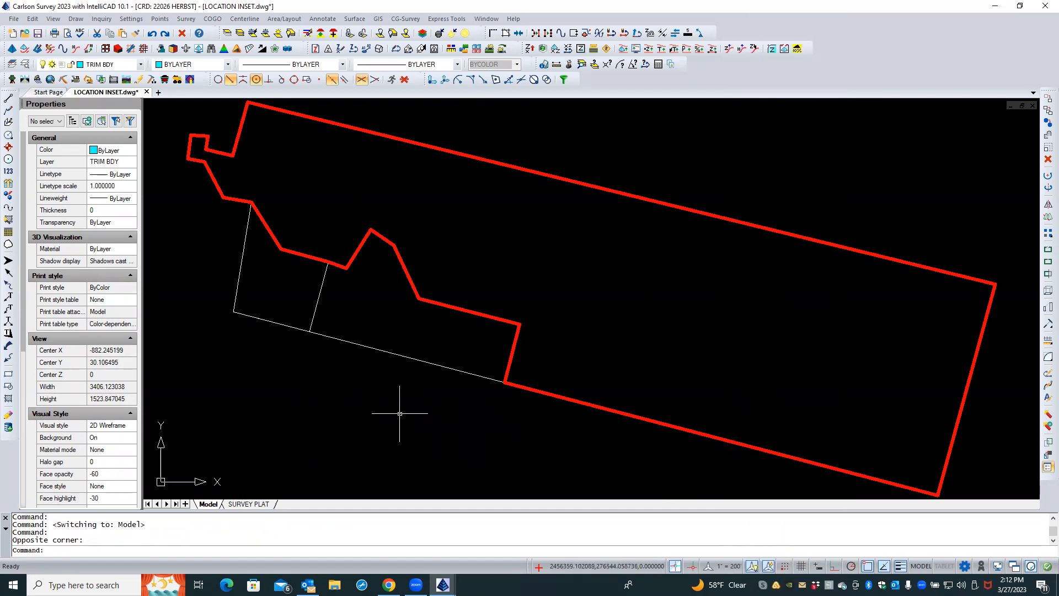
left_click(131, 20)
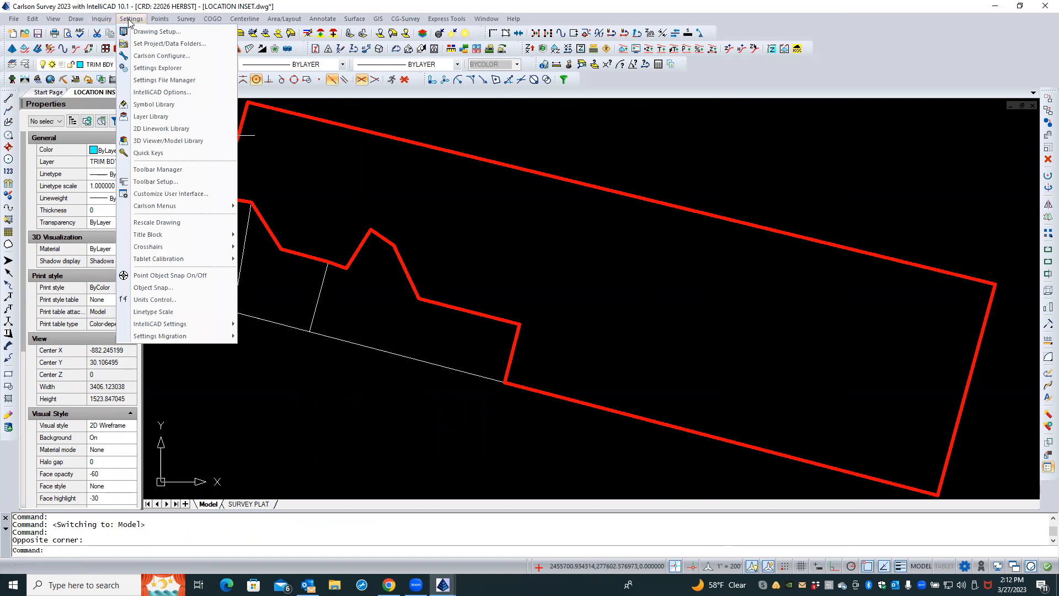
left_click(141, 34)
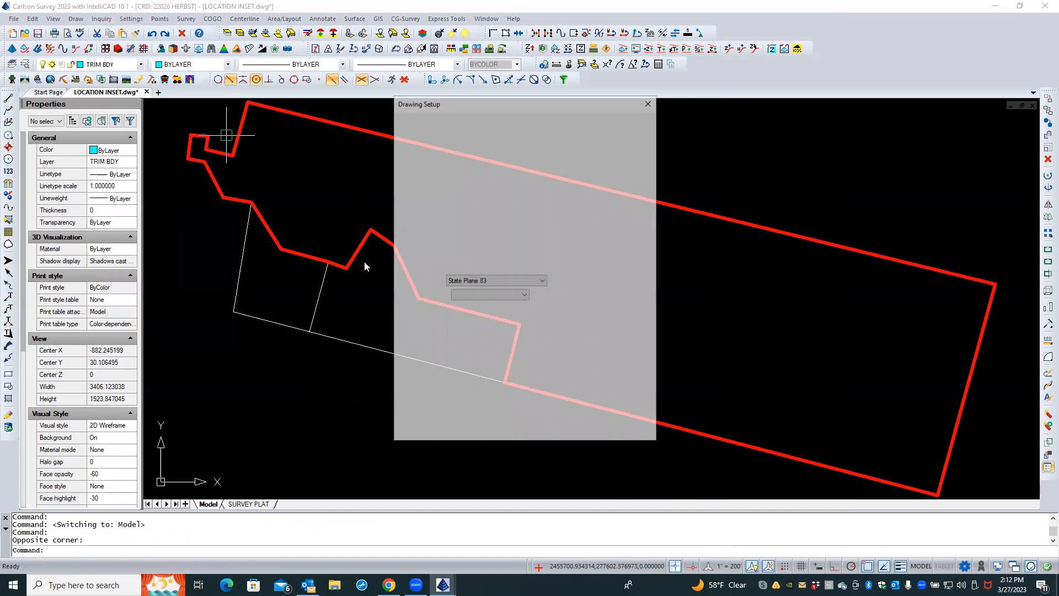
left_click(472, 155)
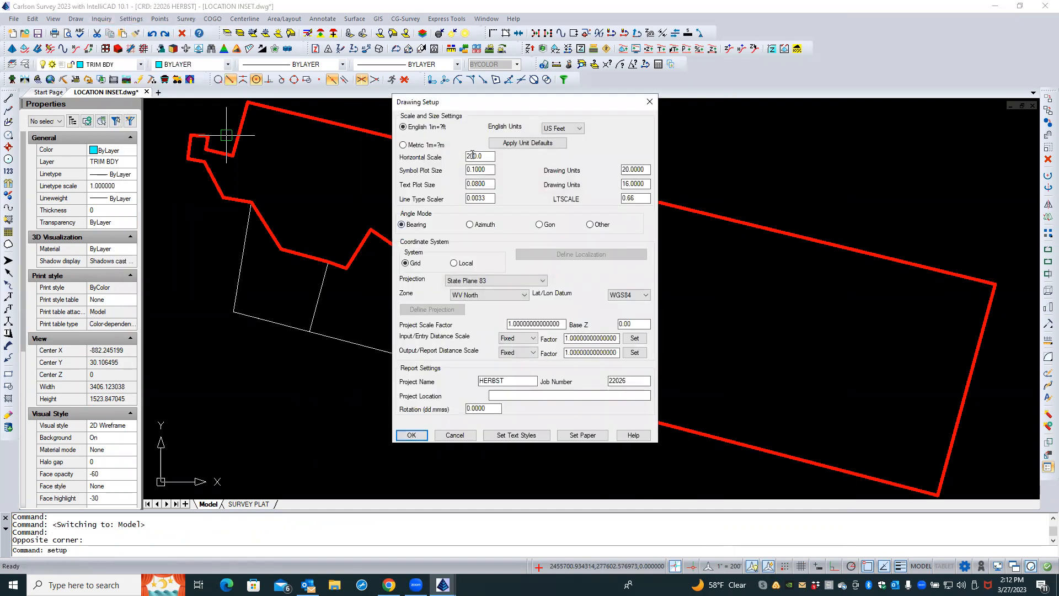
type("0")
key("Tab")
double_click(639, 198)
type("1")
left_click(418, 436)
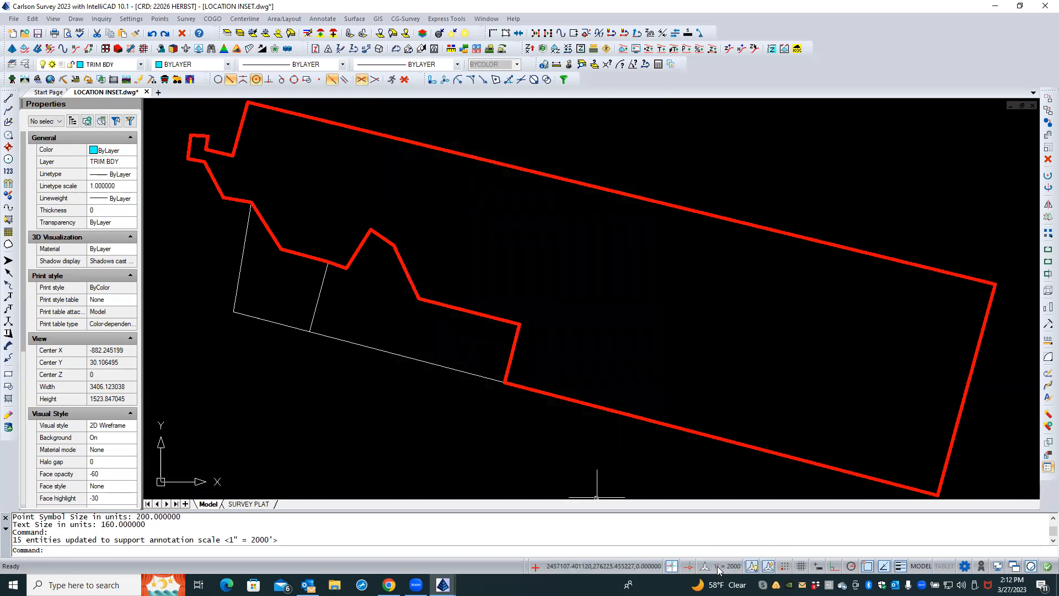
left_click(723, 566)
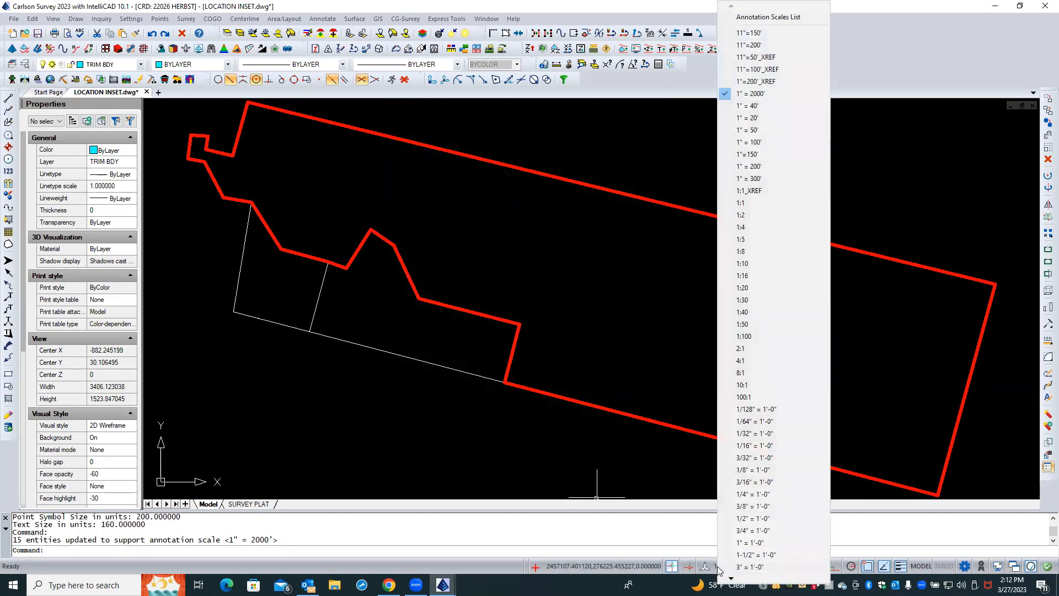
left_click(623, 225)
left_click(593, 237)
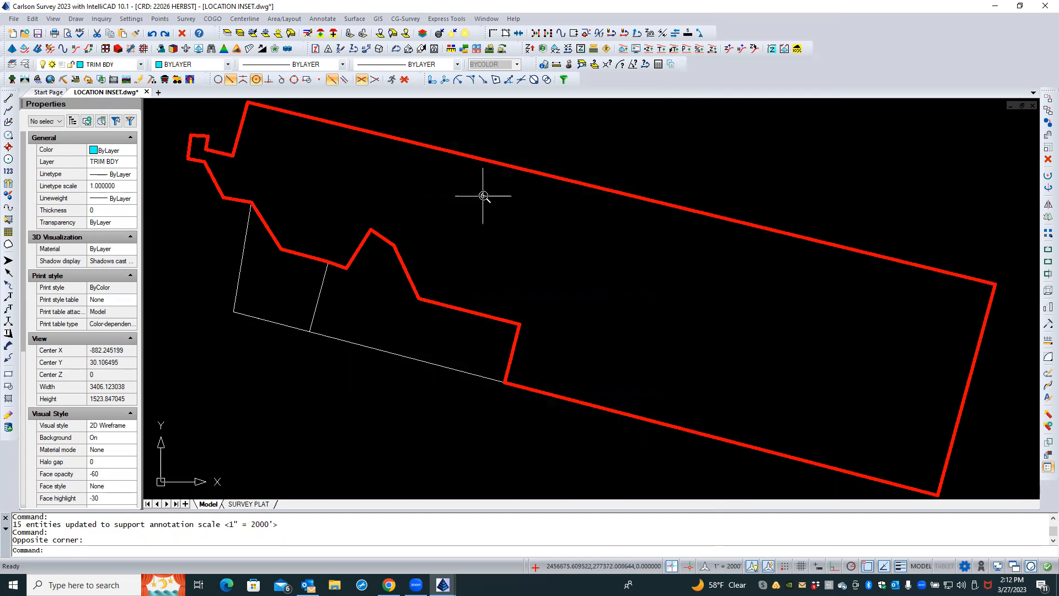
scroll(484, 190, "up", 1)
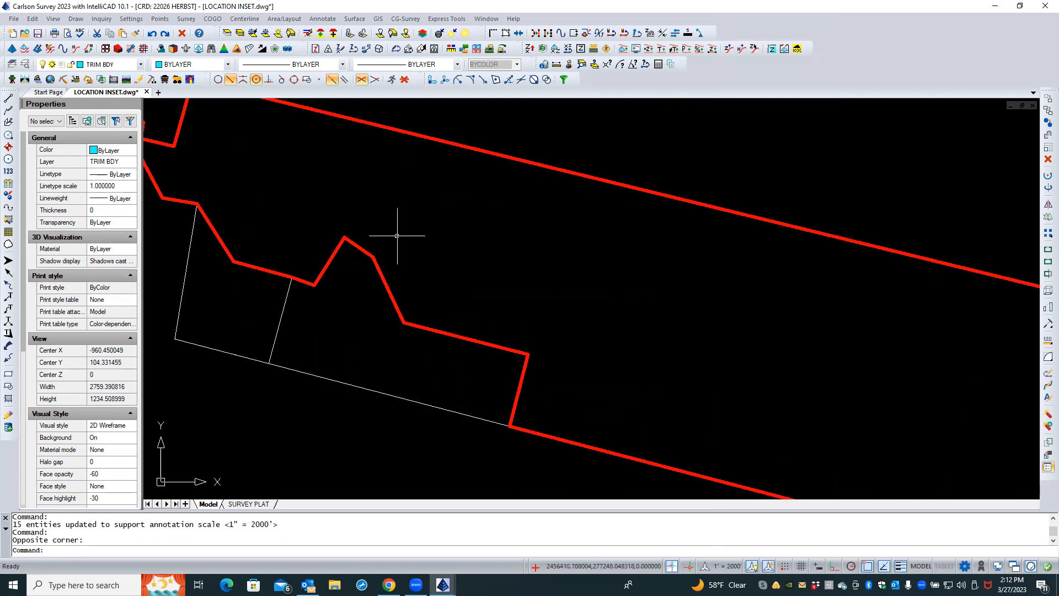
scroll(416, 239, "down", 2)
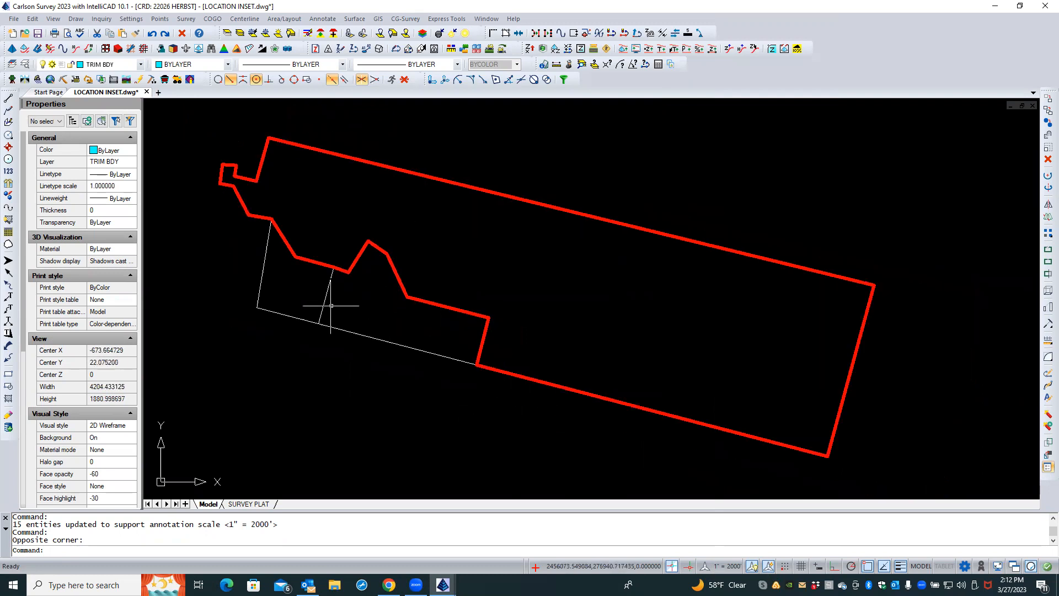
On the SURVEY PLAT layout, set the location map viewport's annotation scale to 1" = 2000'
left_click(249, 504)
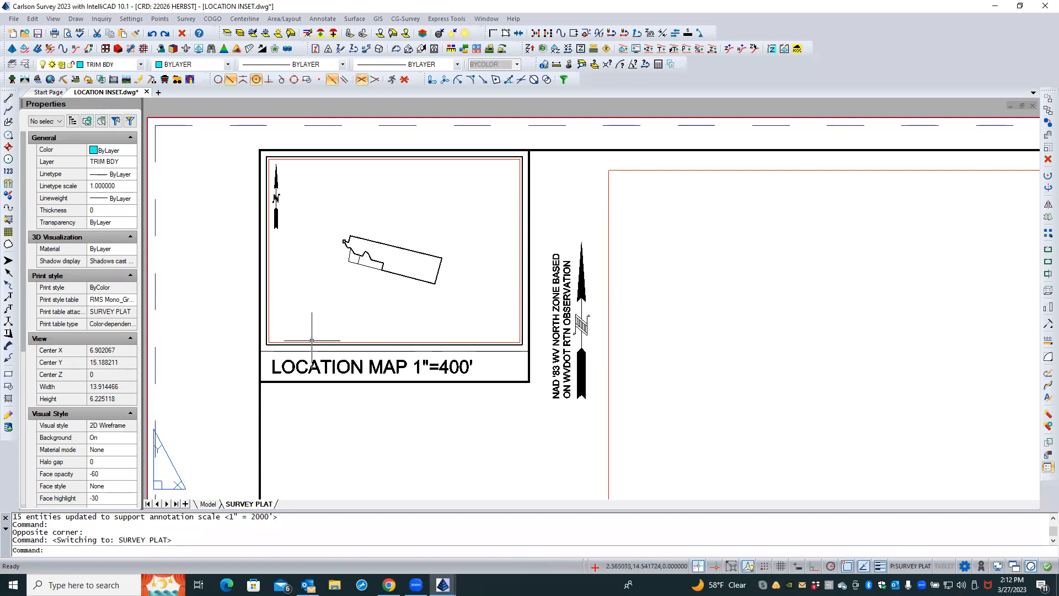
left_click(312, 341)
left_click(311, 343)
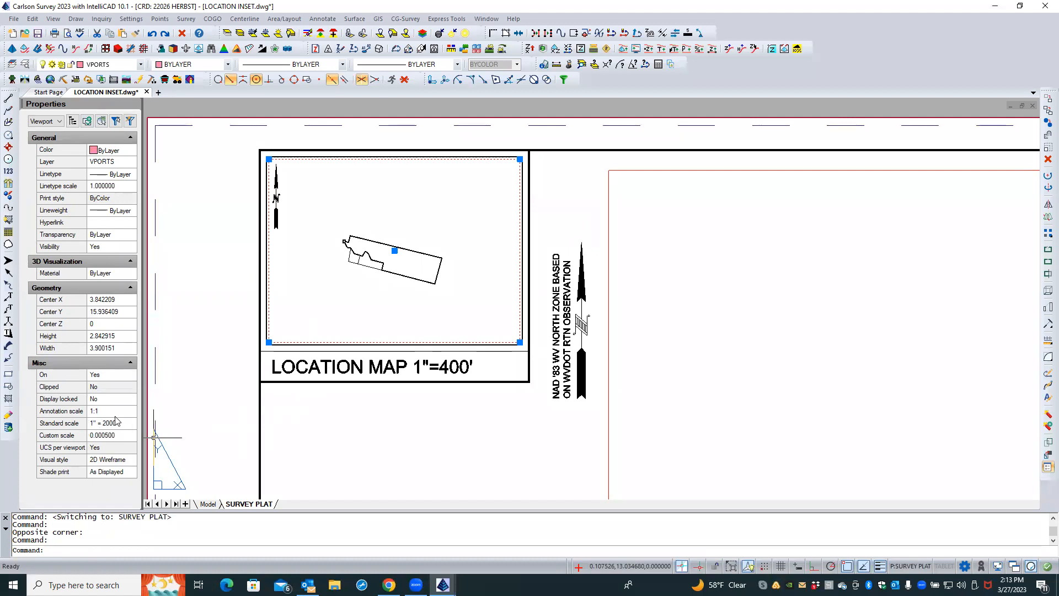
left_click(103, 413)
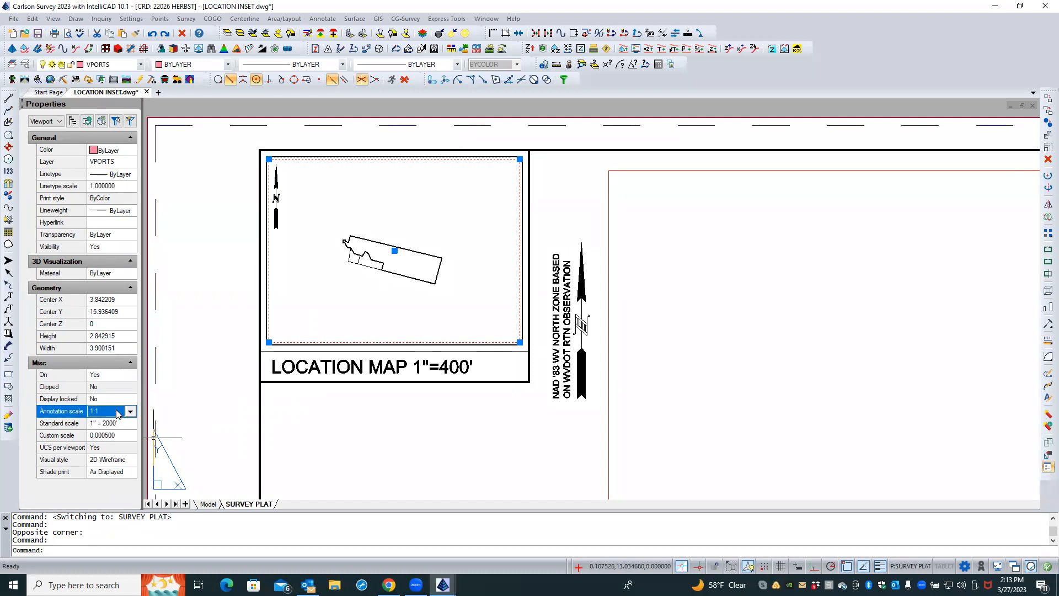
left_click(131, 412)
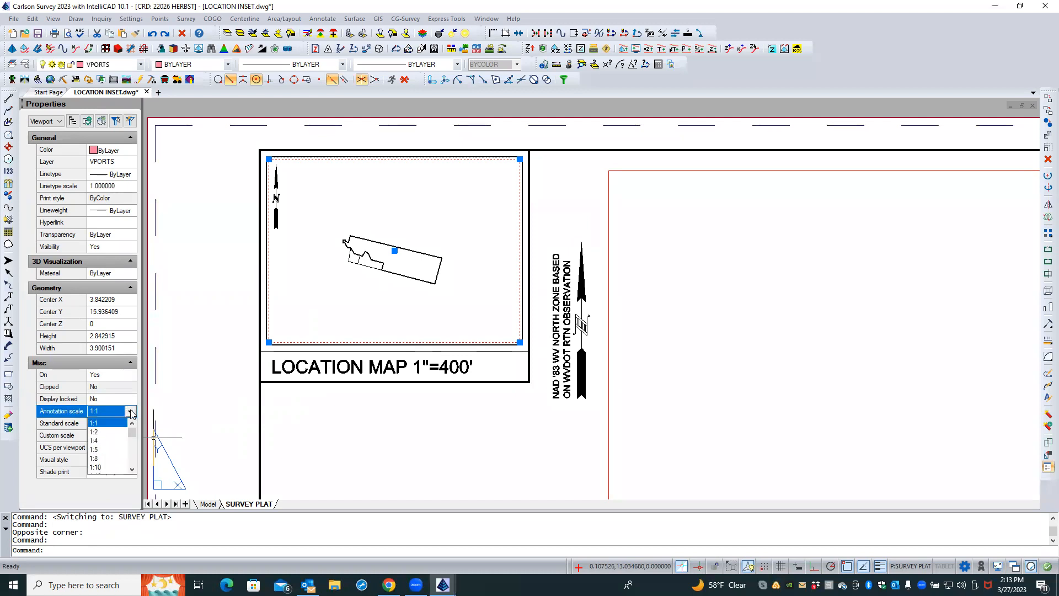
left_click_drag(132, 433, 133, 466)
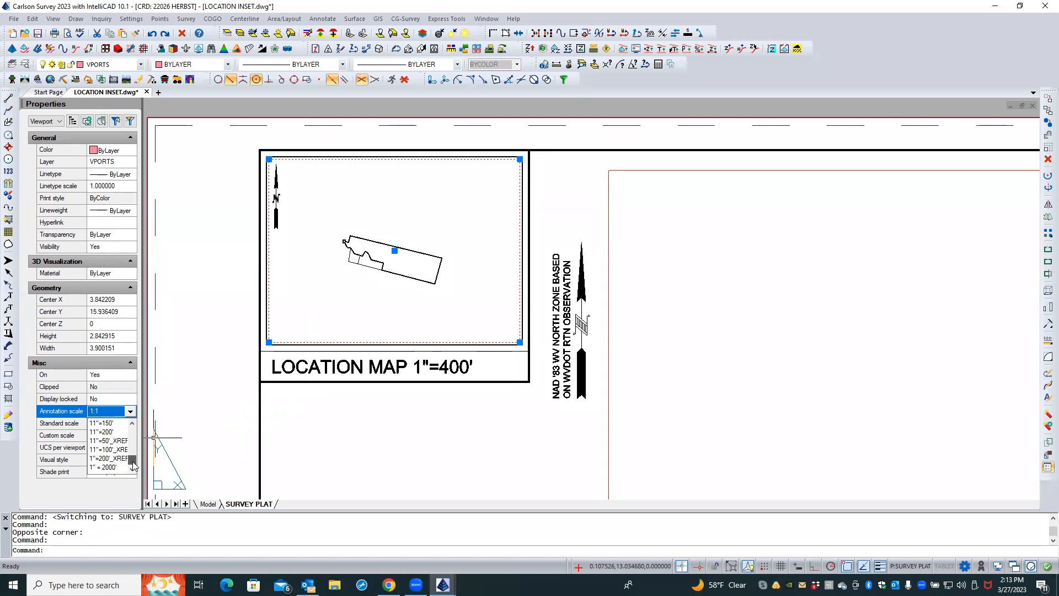
left_click(108, 467)
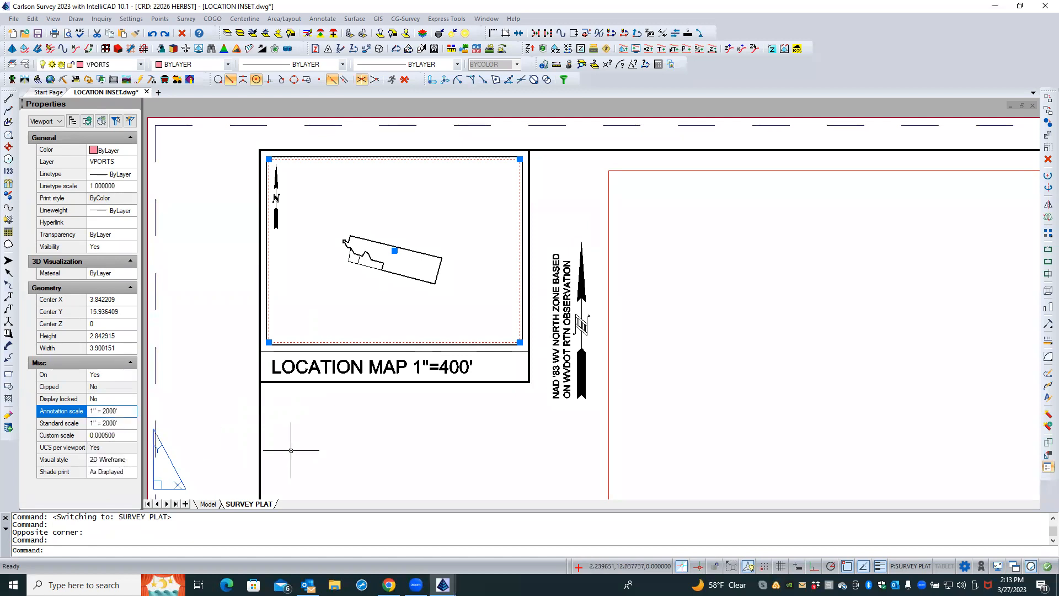
Lock the display of the location map viewport
left_click(311, 442)
left_click(293, 445)
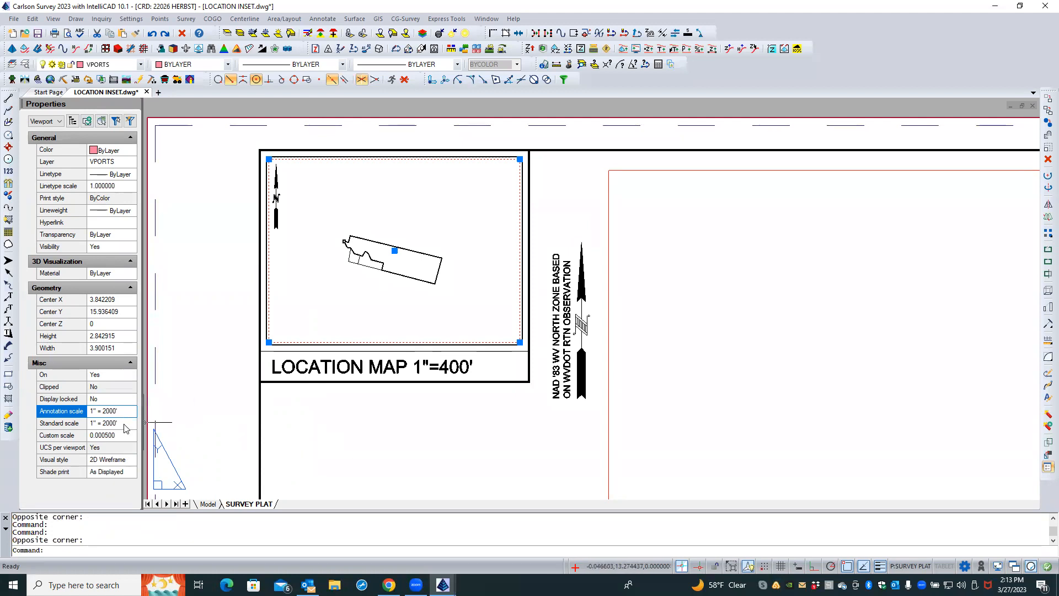
left_click(126, 399)
key("Caps_Lock")
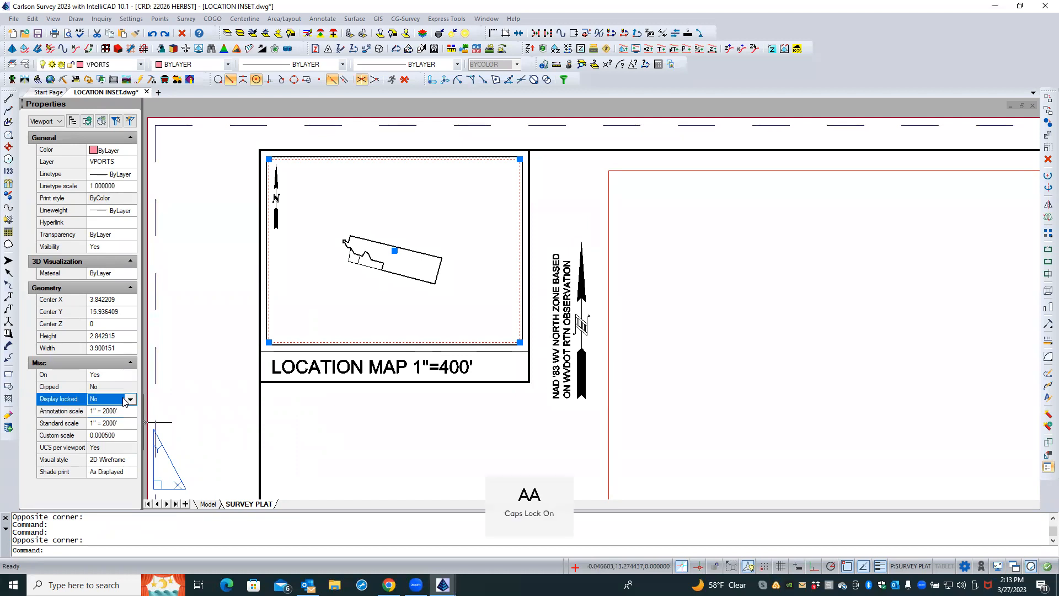
left_click(131, 399)
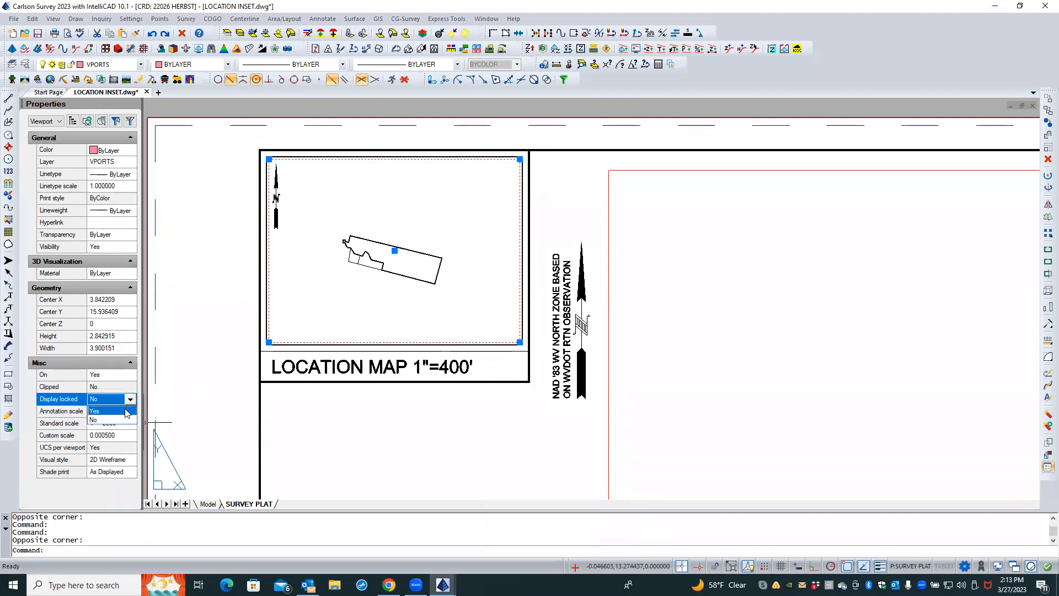
left_click(128, 411)
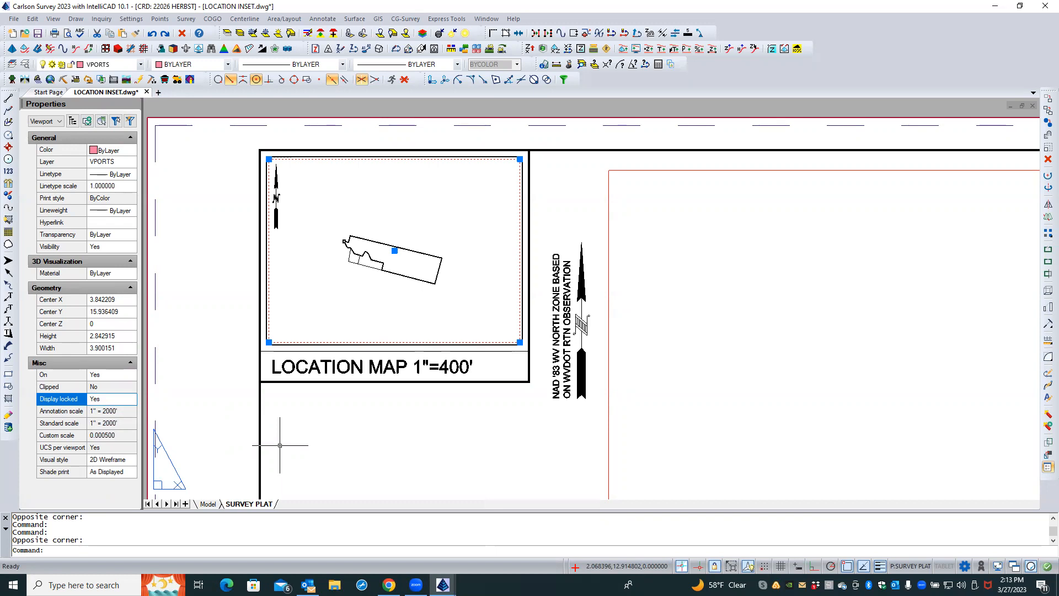
key("Escape")
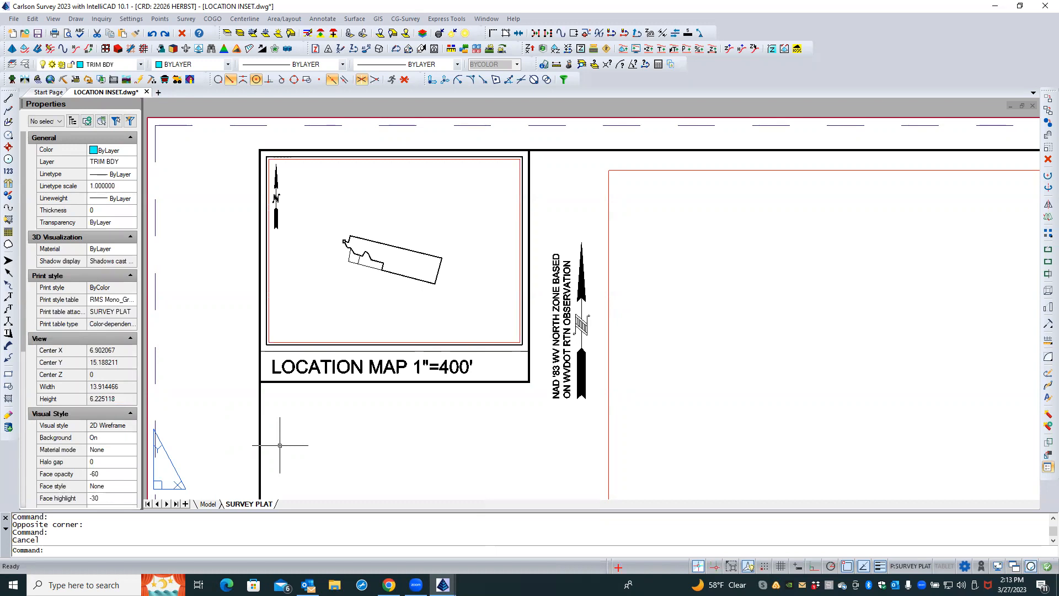
Edit the viewport title to read LOCATION MAP 1"= 2000' and save the drawing
double_click(417, 367)
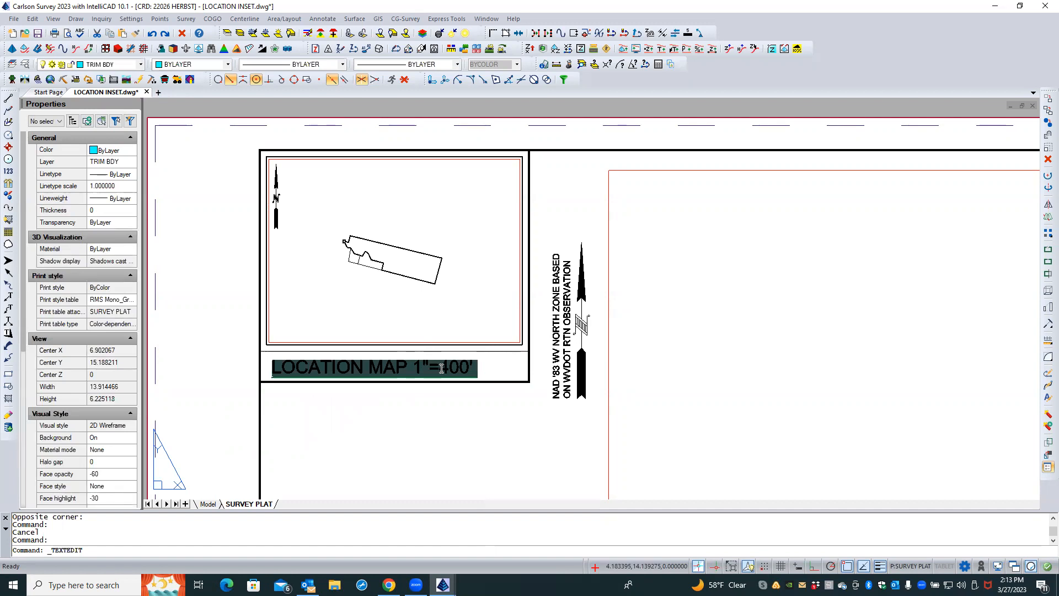
left_click(442, 368)
key("BackSpace")
type("4")
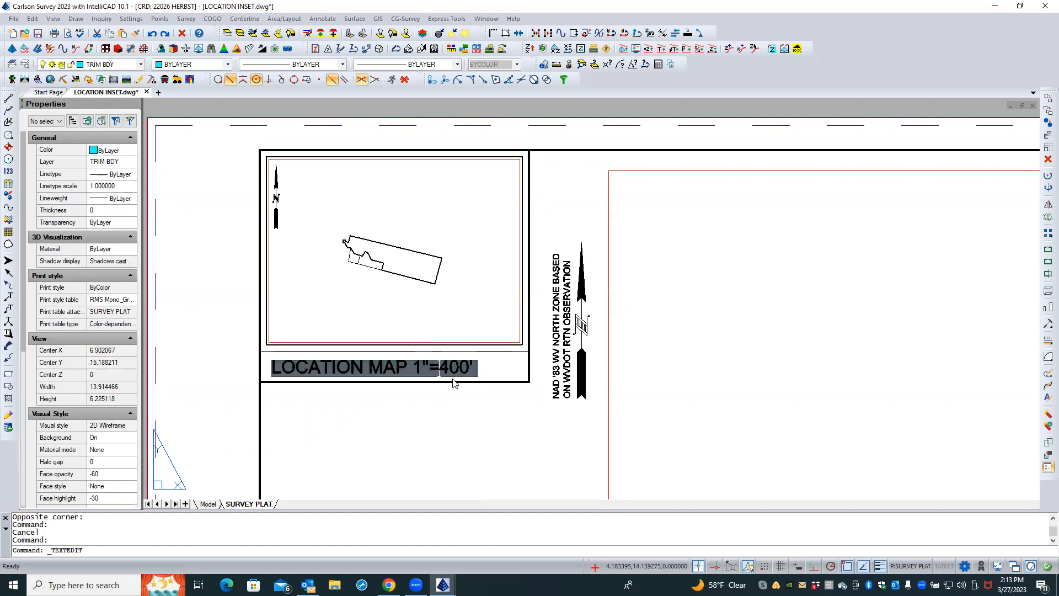
type(" 2000")
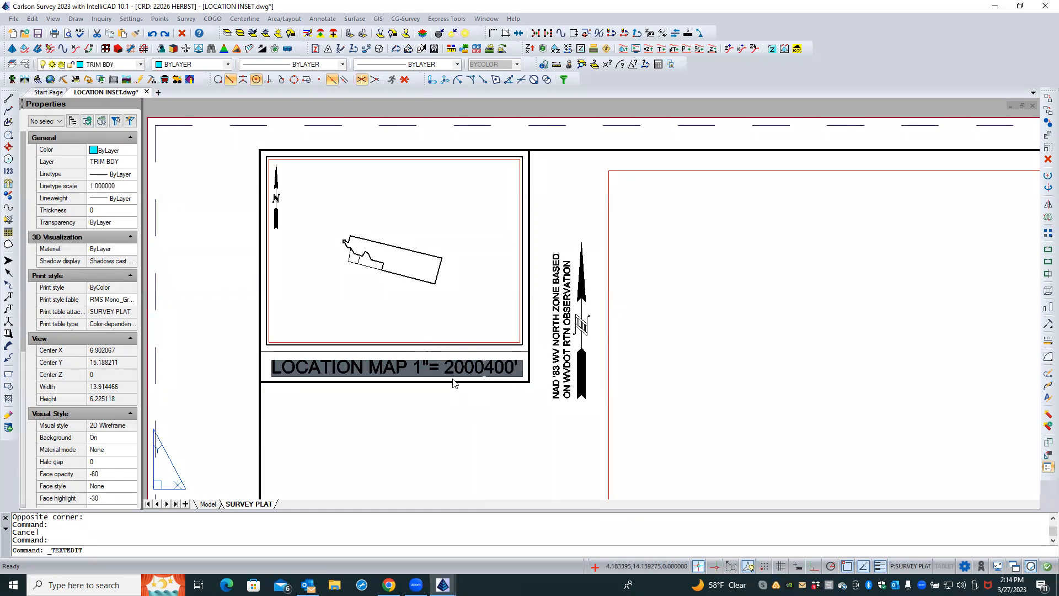
key("Delete")
key("Delete")
key("Delete")
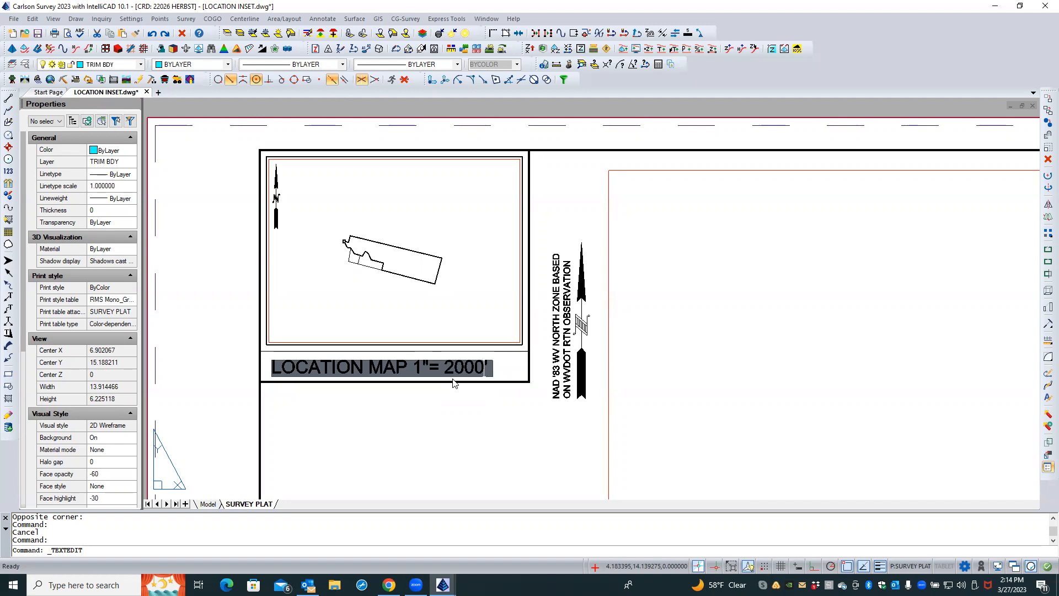
left_click(454, 382)
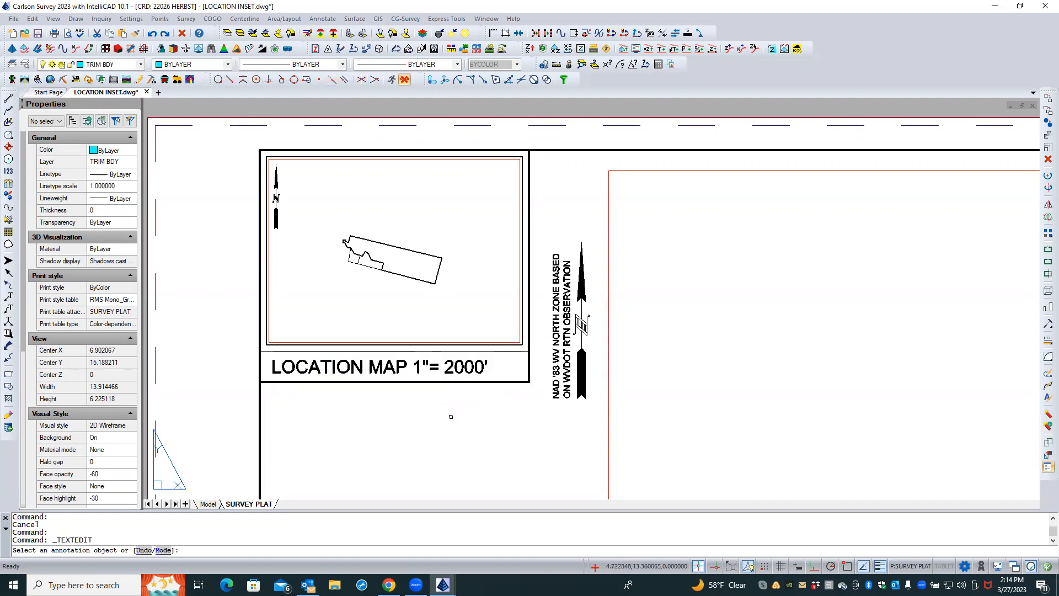
key("Return")
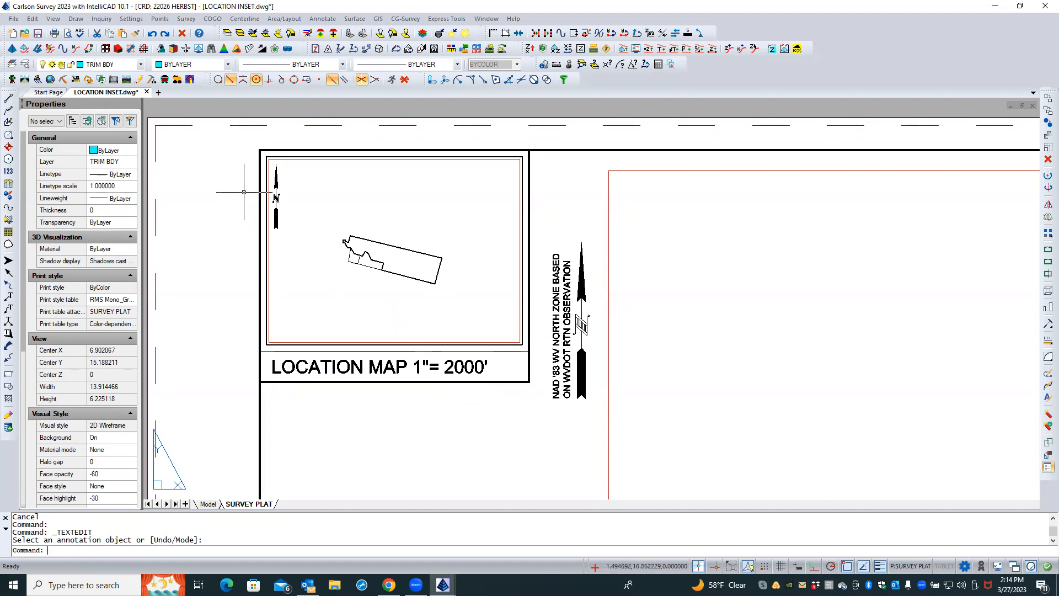
left_click(38, 33)
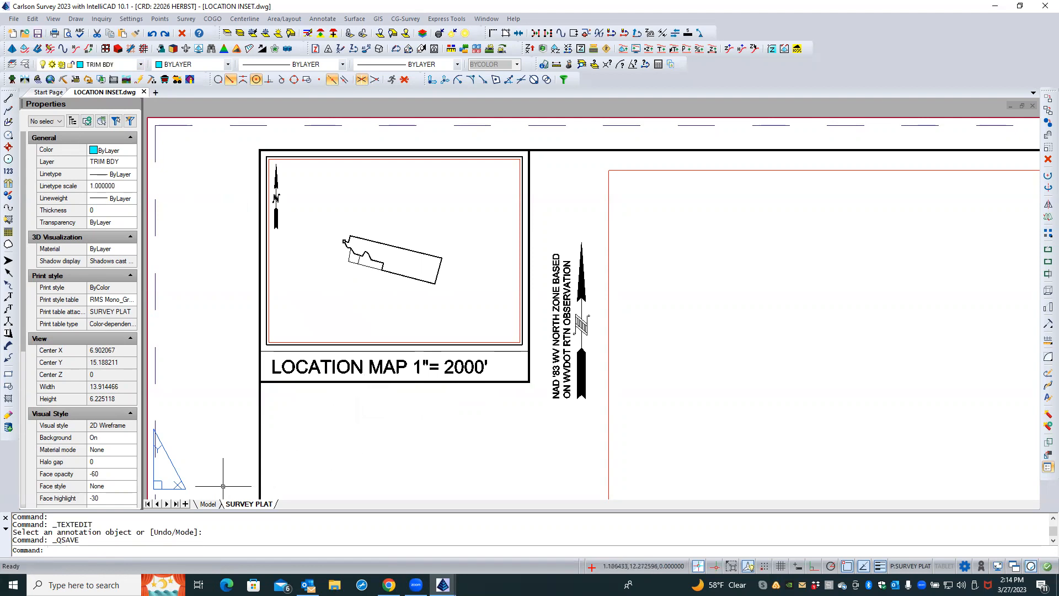
Through the active location map viewport, draw a rectangle from 2453343.5,274438 to 2460998.5,280038 covering the viewport's extent
left_click(212, 505)
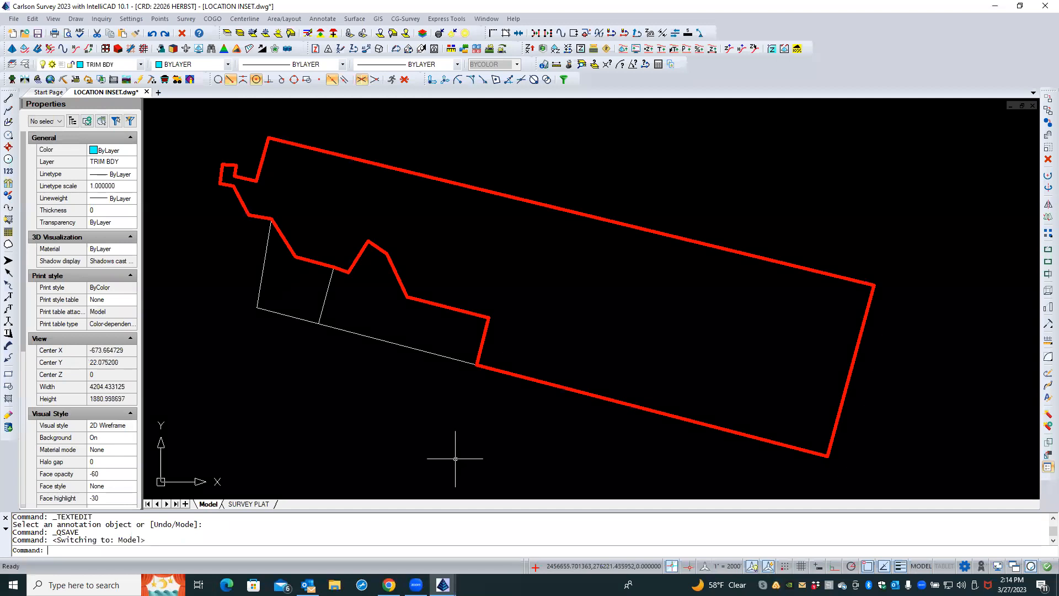
scroll(457, 459, "down", 3)
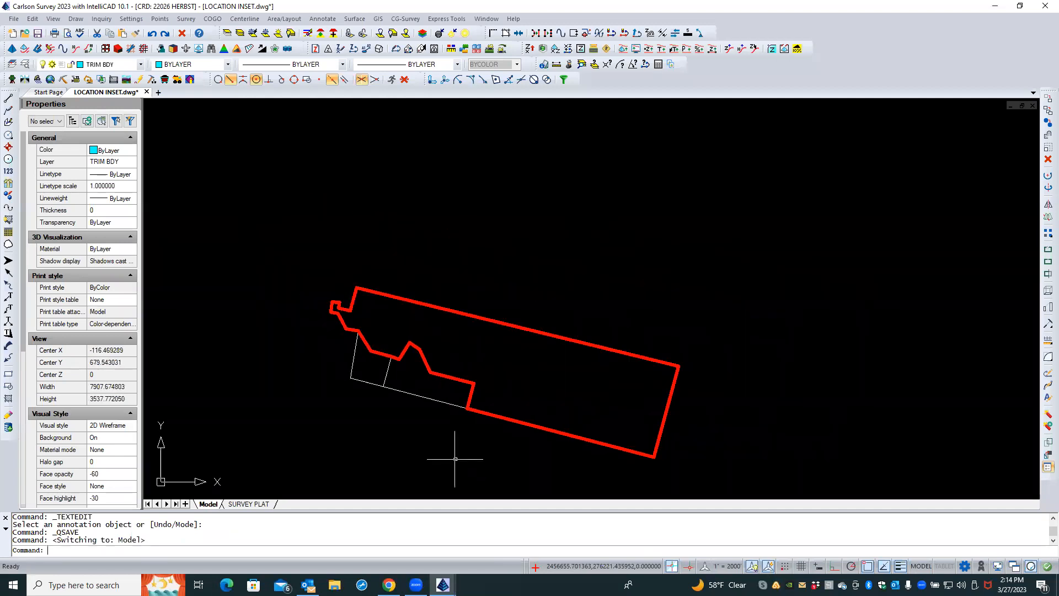
middle_click_drag(544, 378, 568, 336)
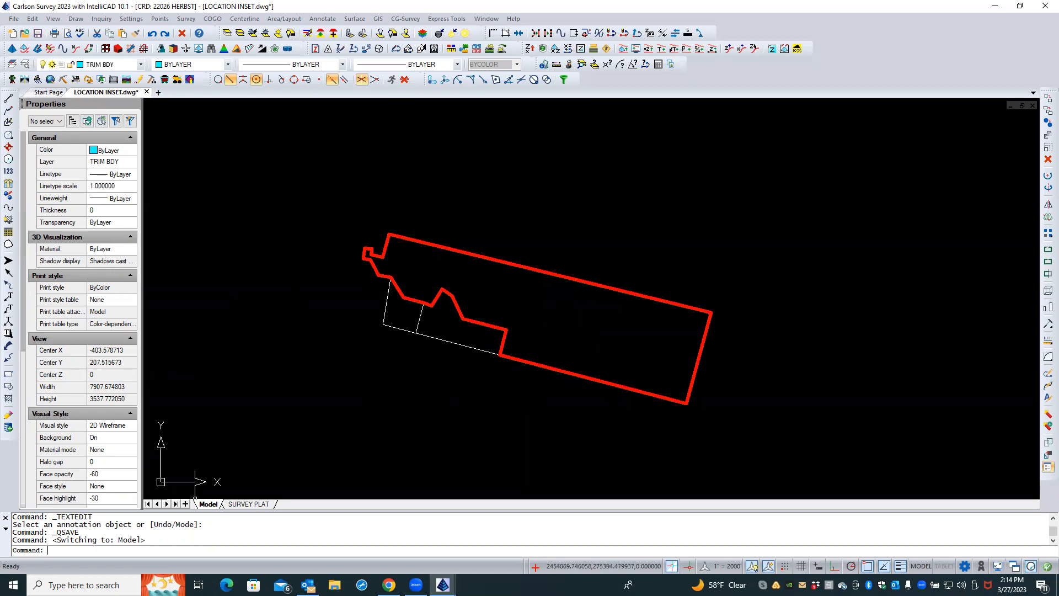
left_click(240, 503)
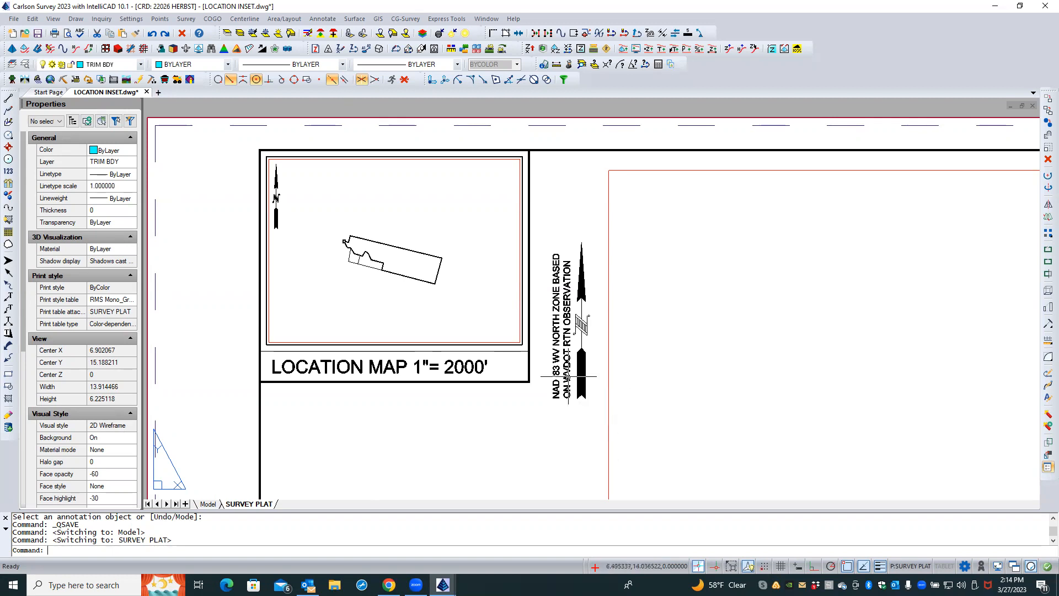
double_click(497, 325)
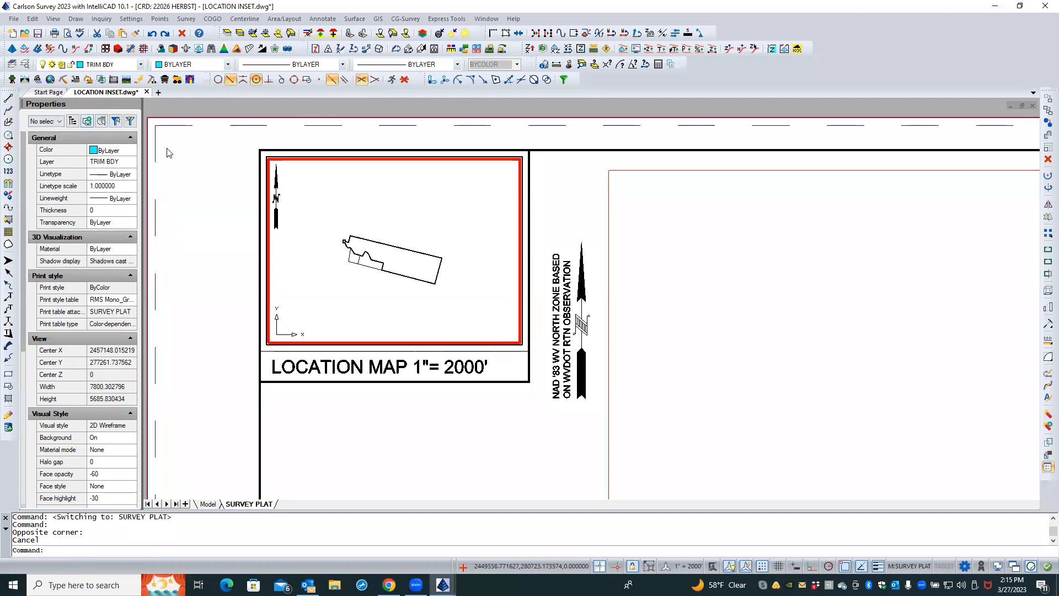
left_click(76, 18)
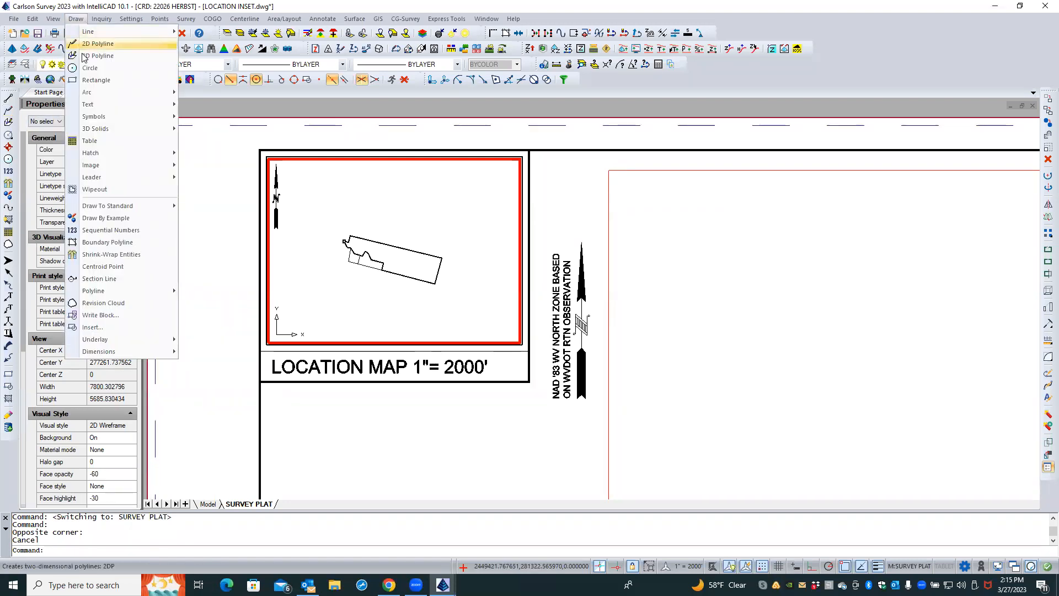
left_click(88, 81)
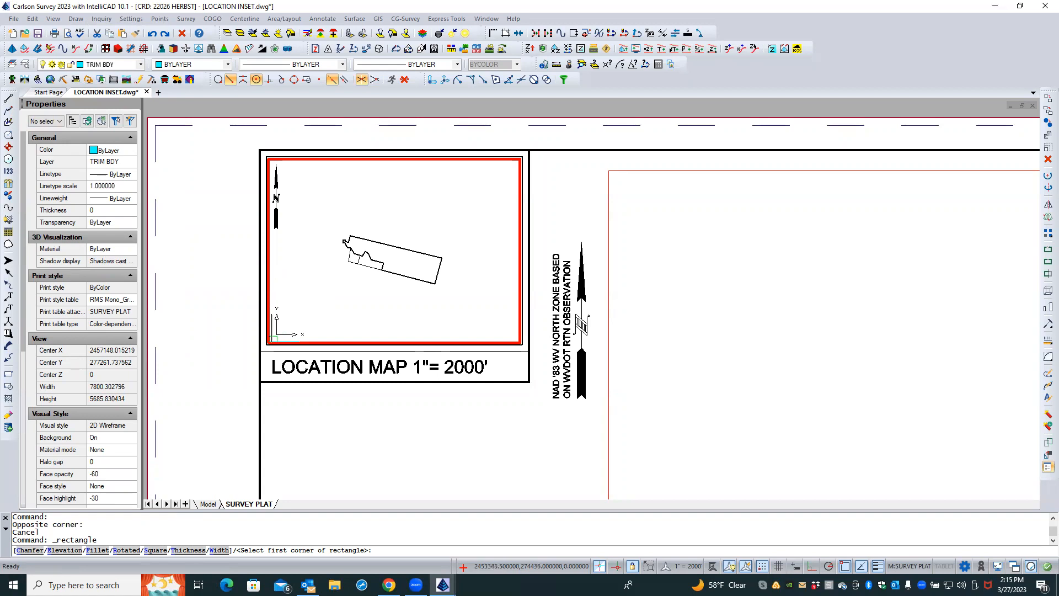
left_click(273, 339)
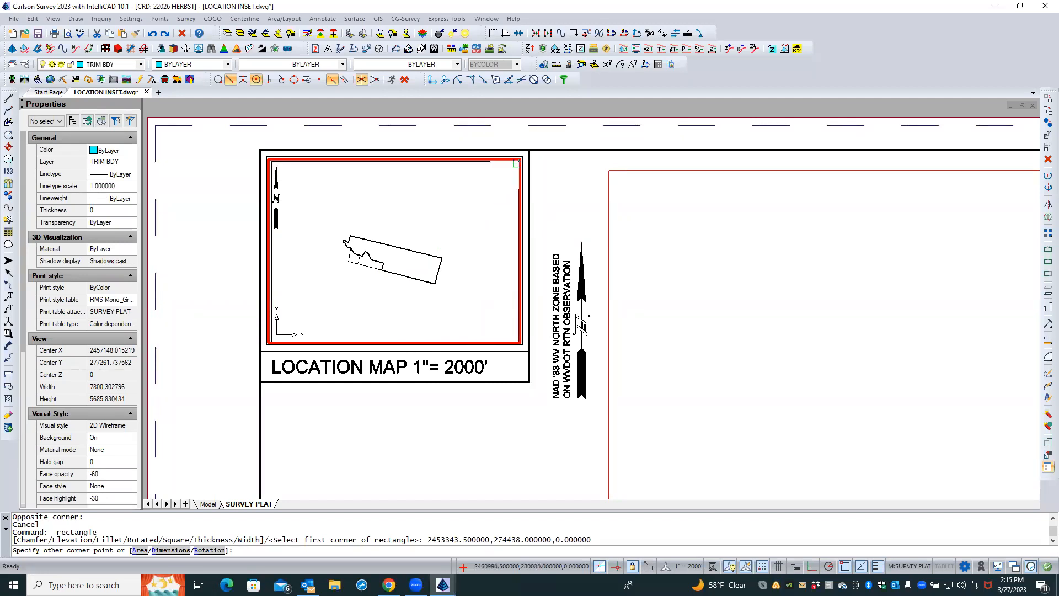
left_click(518, 162)
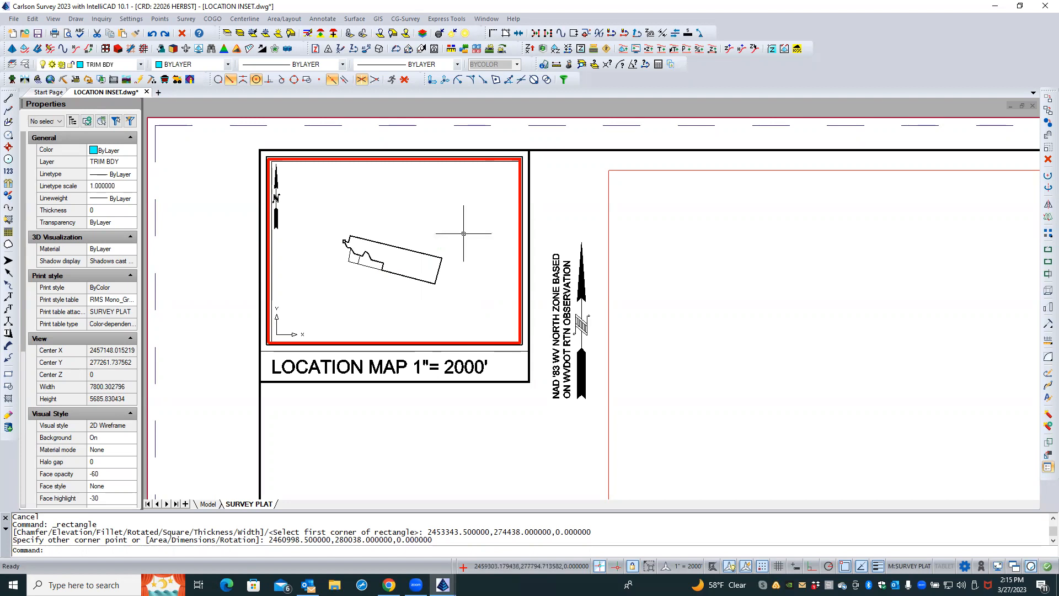
Switch to model space, zoom out around the inset rectangle, and load the GIS menu
left_click(210, 504)
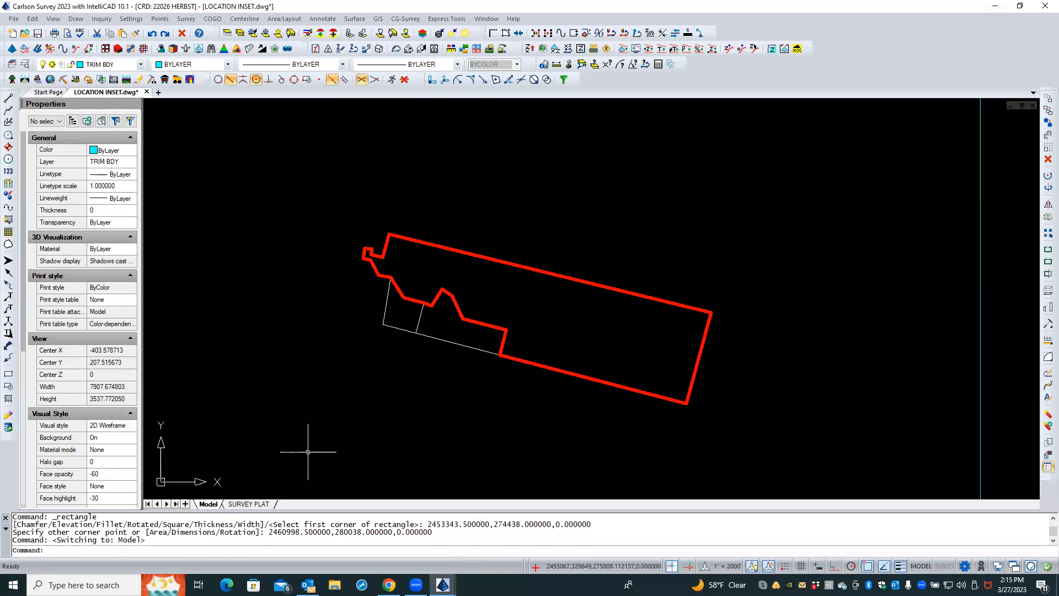
scroll(308, 452, "down", 3)
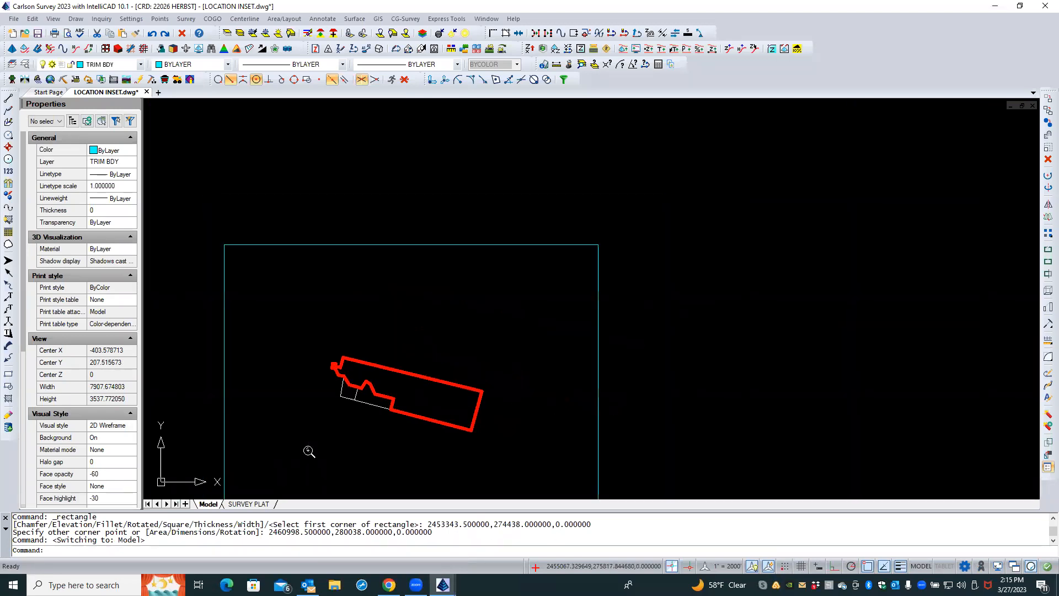
mouse_move(452, 428)
middle_mouse_down()
mouse_move(449, 413)
mouse_move(504, 305)
mouse_move(515, 338)
middle_mouse_up()
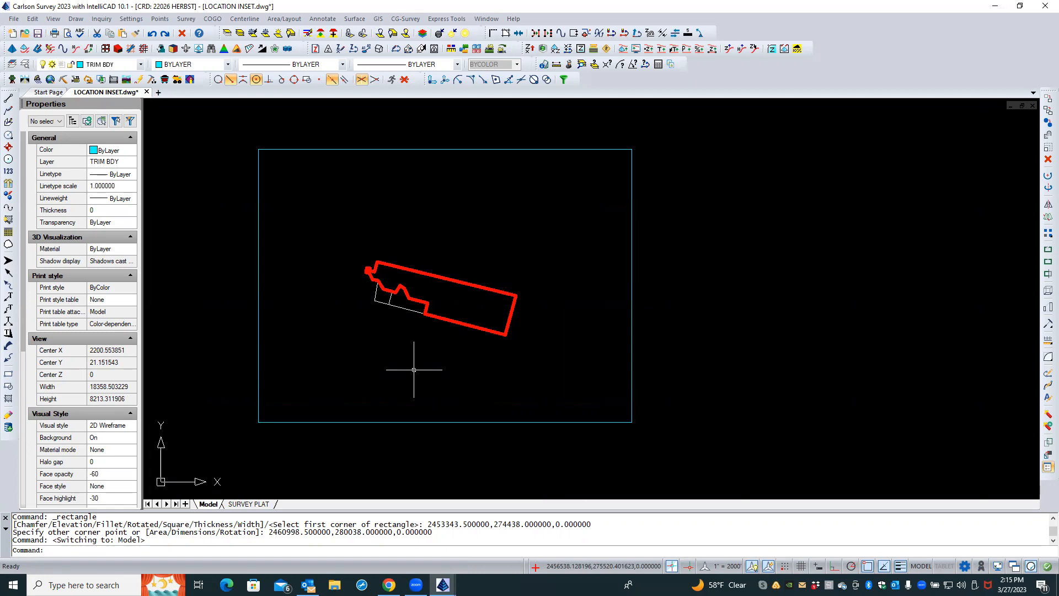
key("Caps_Lock")
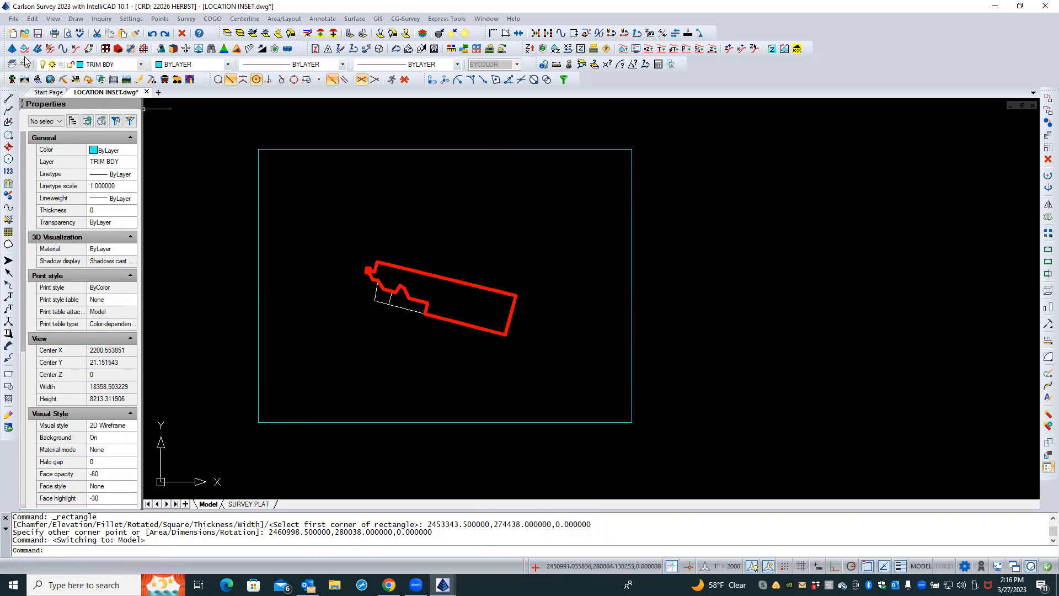
left_click(51, 80)
key("Caps_Lock")
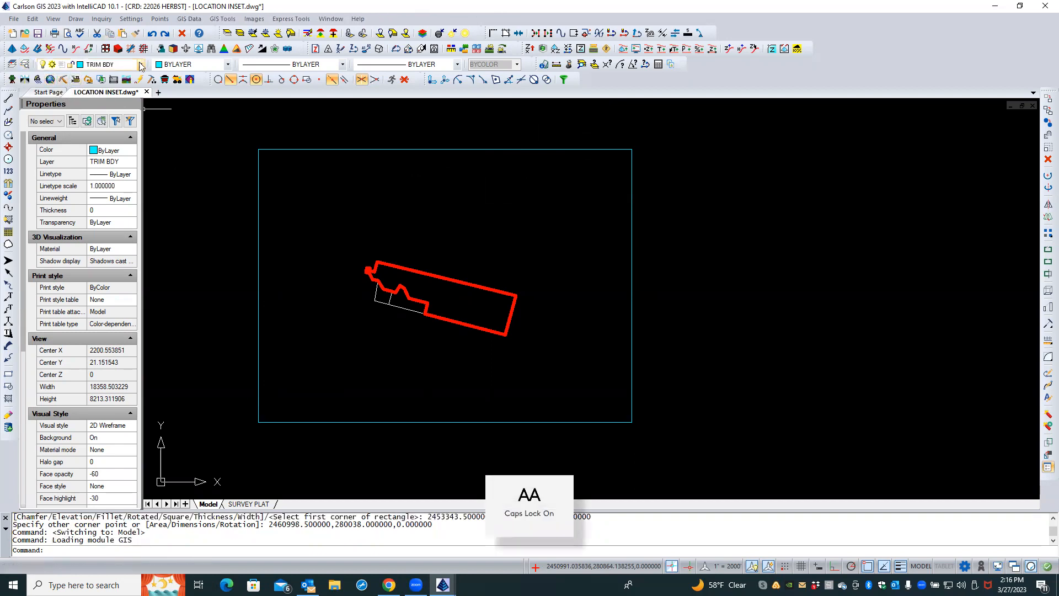
Open GIS Settings and create a new GIS features file named GIS DATA
left_click(189, 20)
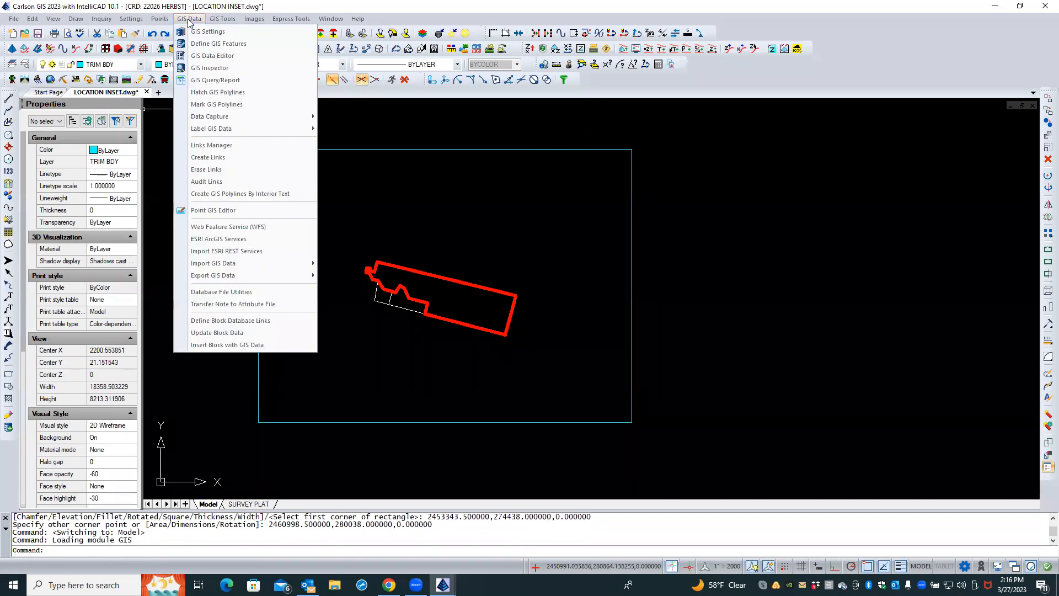
left_click(208, 32)
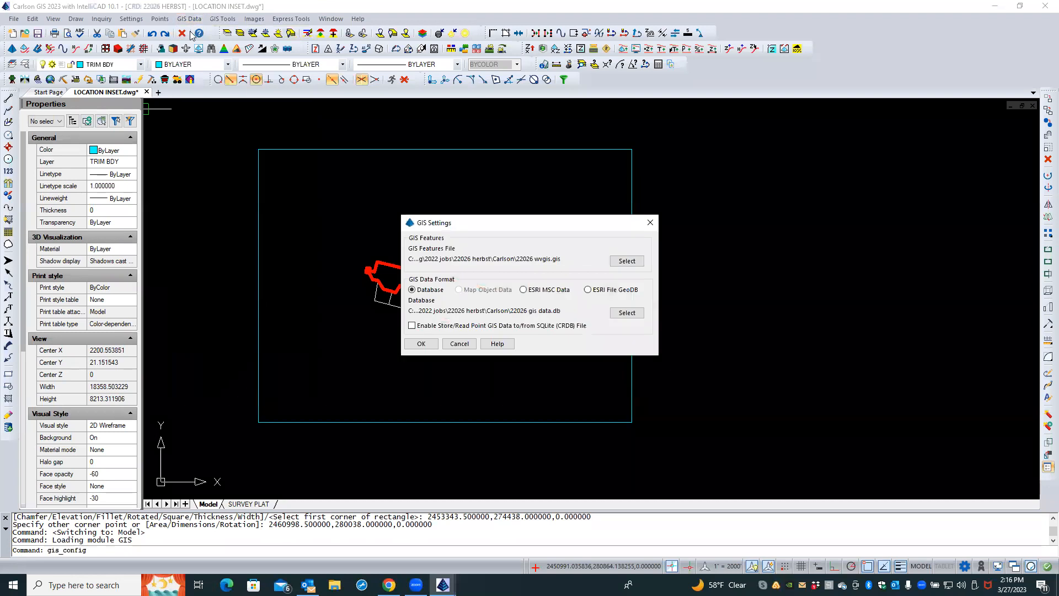
left_click(627, 261)
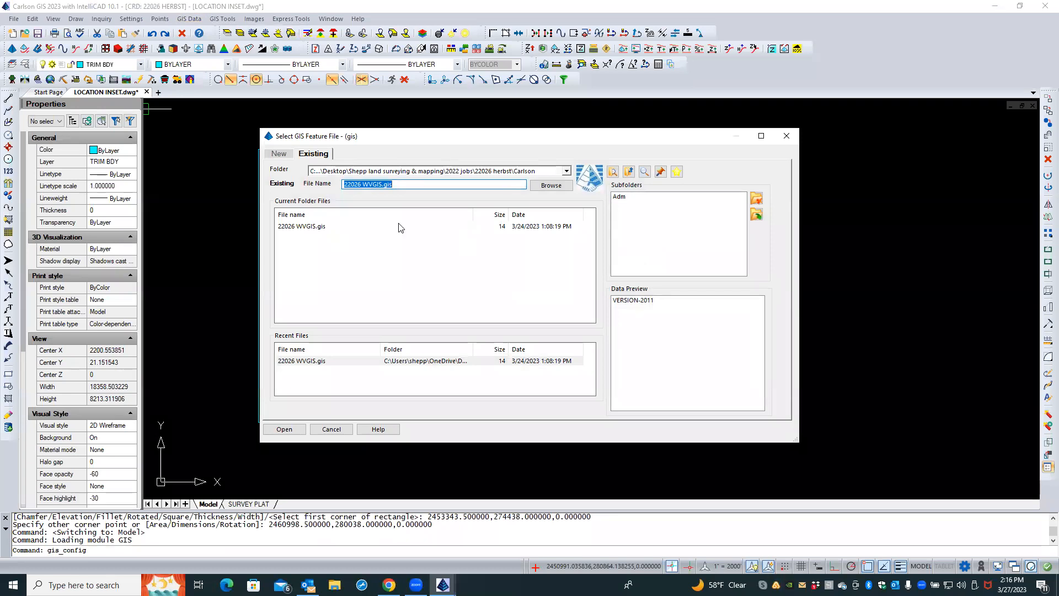
left_click(279, 154)
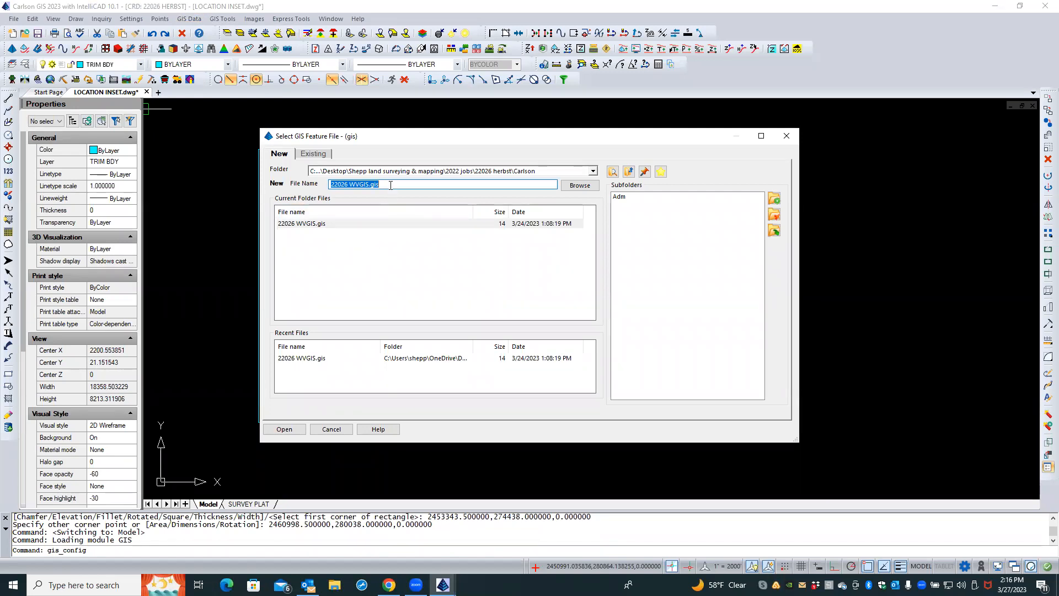
type("GIS DATA")
left_click(297, 428)
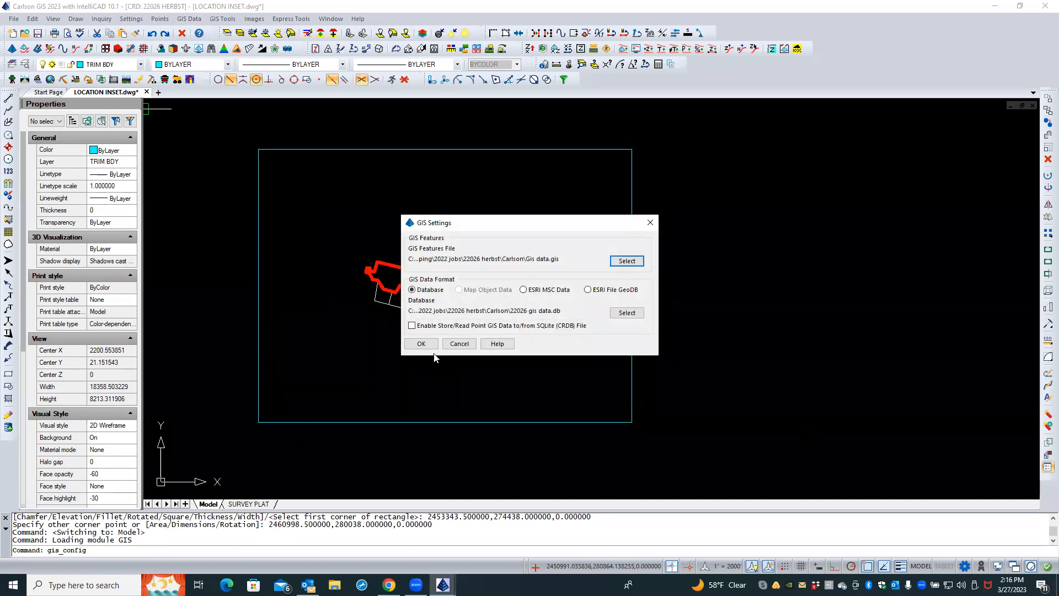
Create a new Carlson database named GIS DATA and apply the GIS settings
left_click(629, 313)
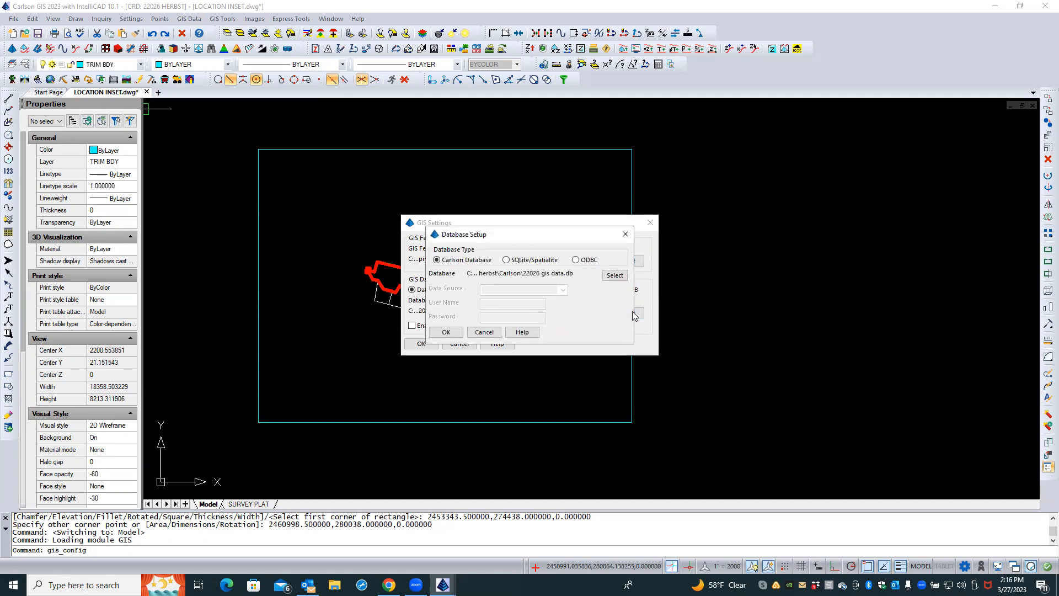
left_click(614, 276)
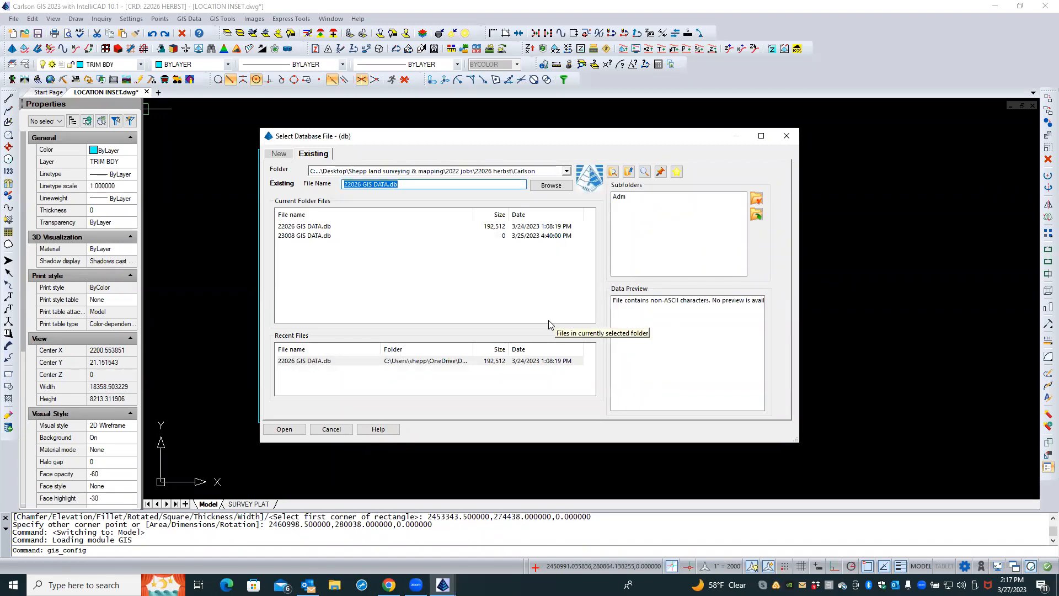
type("GIS DATA")
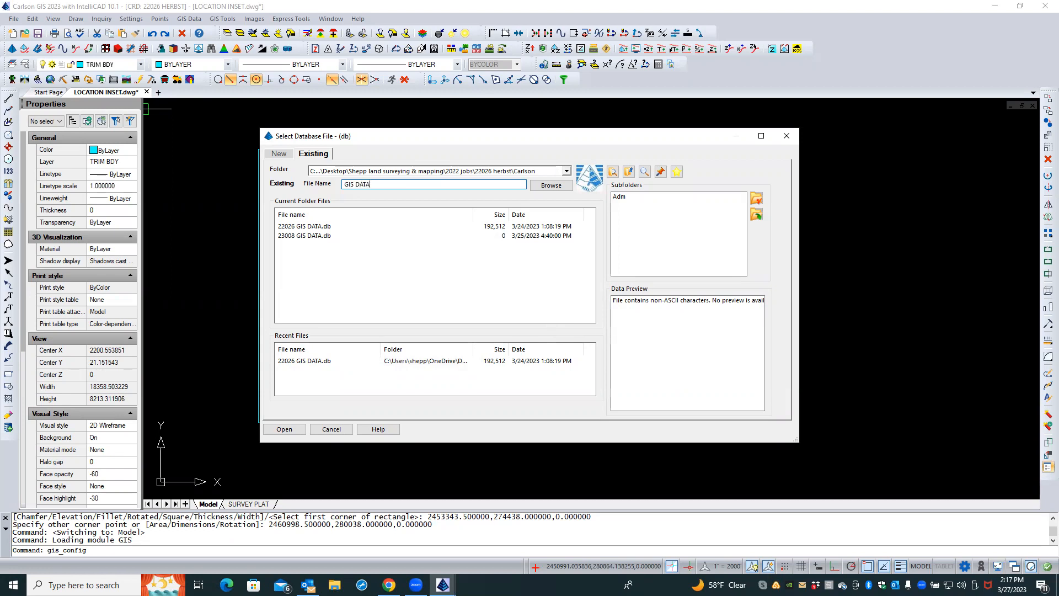
left_click(302, 431)
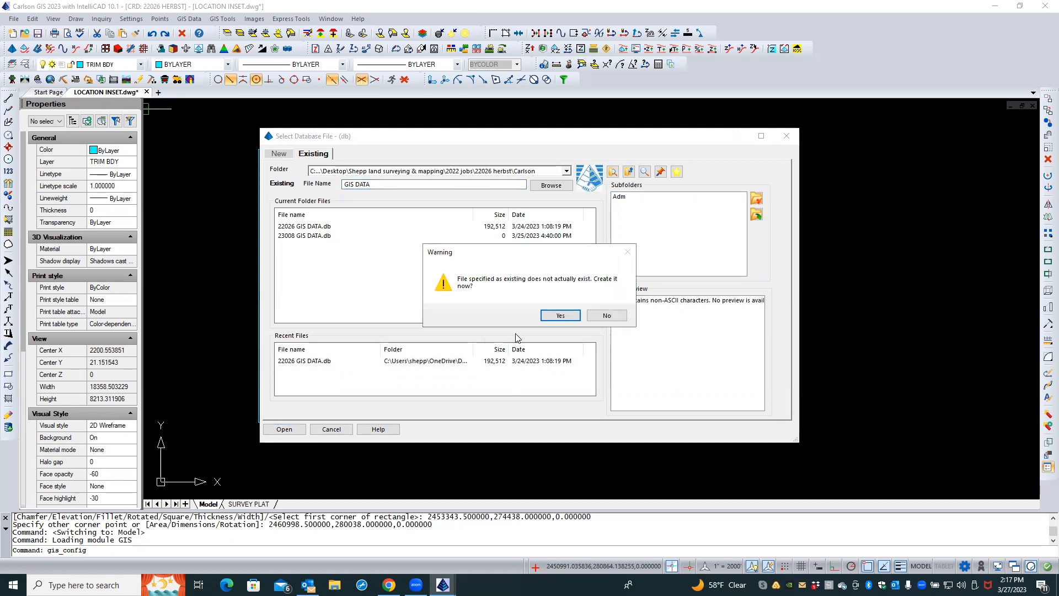
left_click(561, 315)
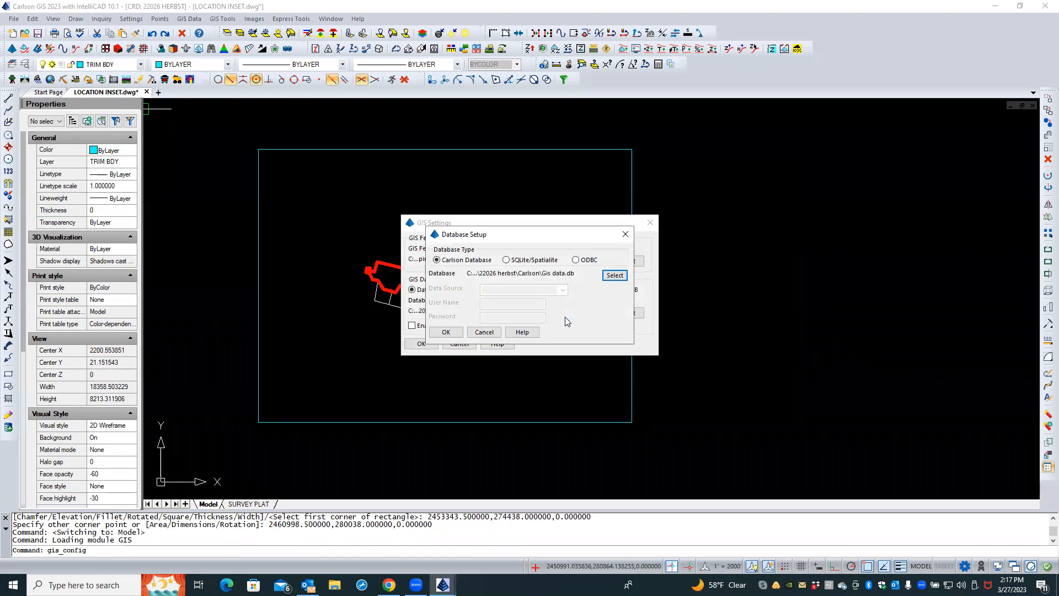
left_click(446, 332)
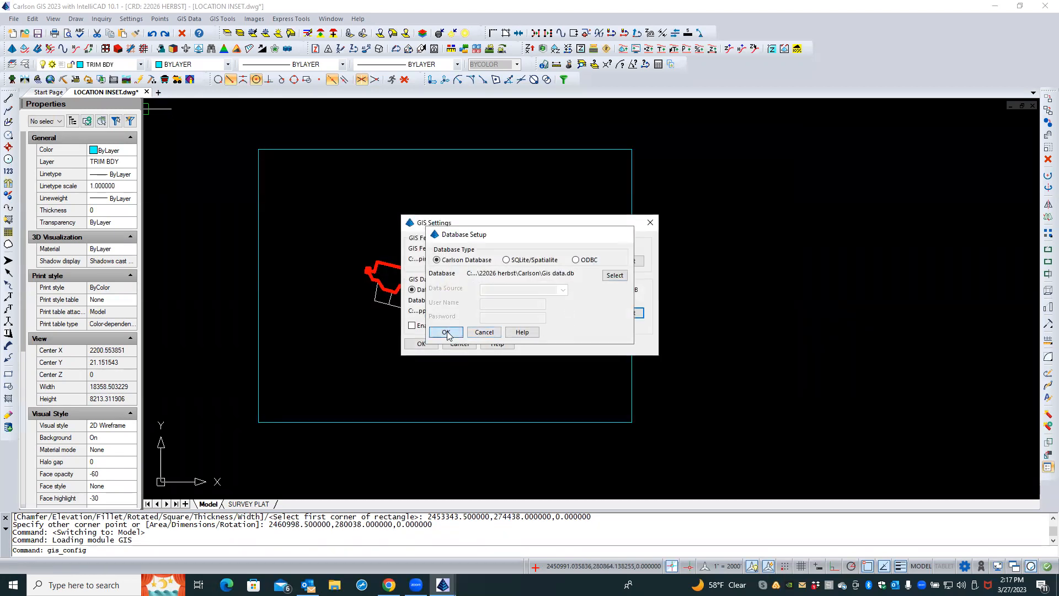
left_click(433, 343)
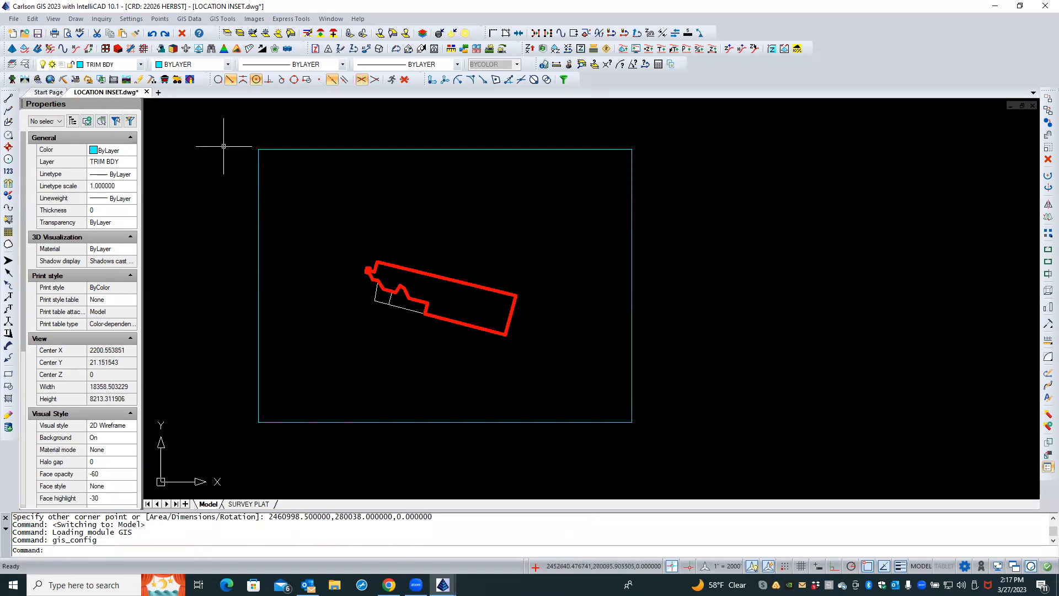
Place a DeLorme World Base Map ArcGIS image around the inset rectangle, saving it as DELORME
left_click(188, 19)
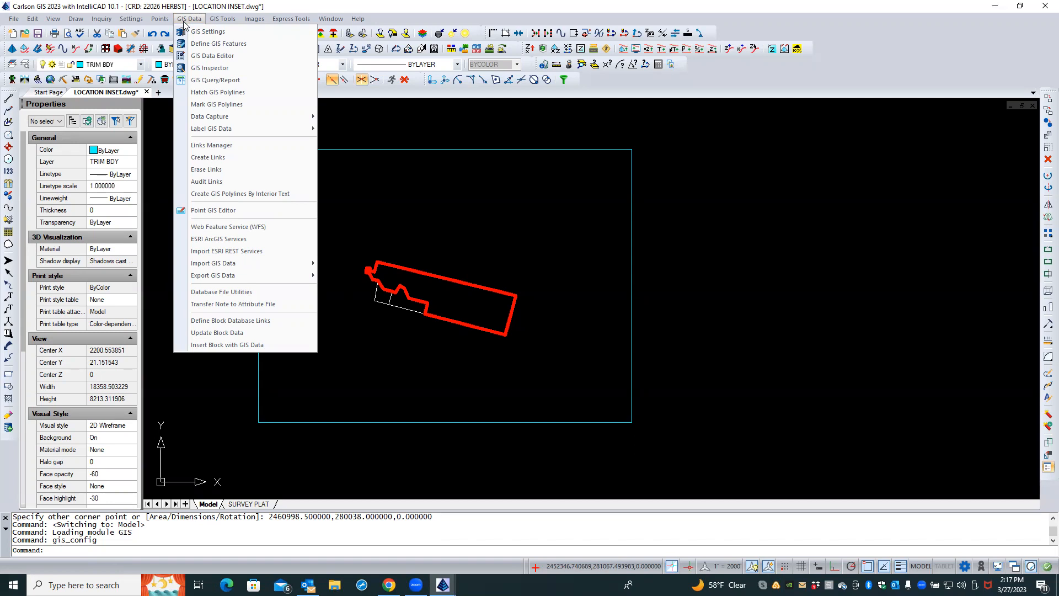
left_click(219, 240)
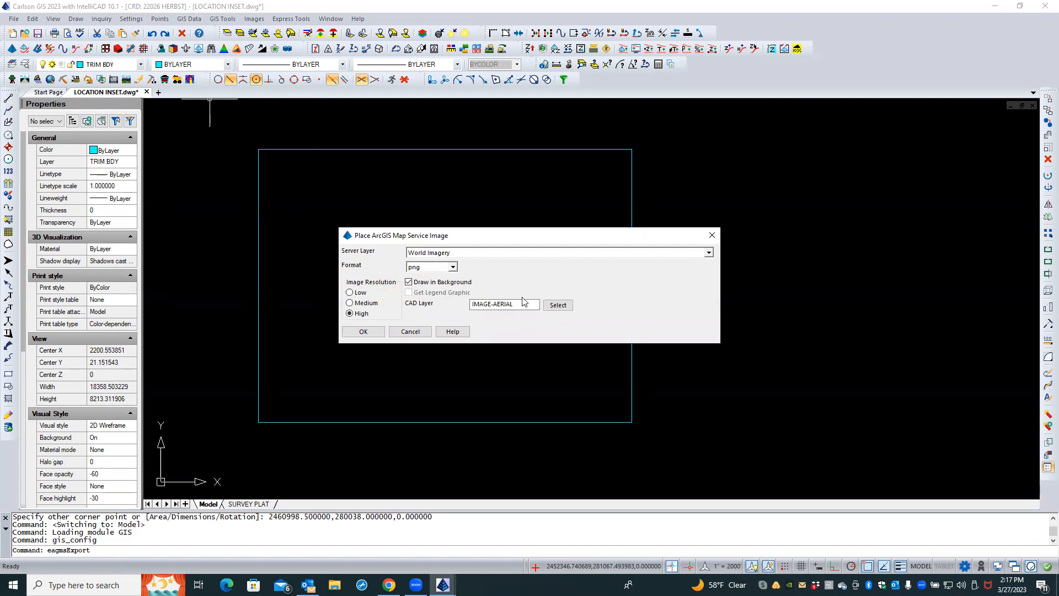
left_click(709, 253)
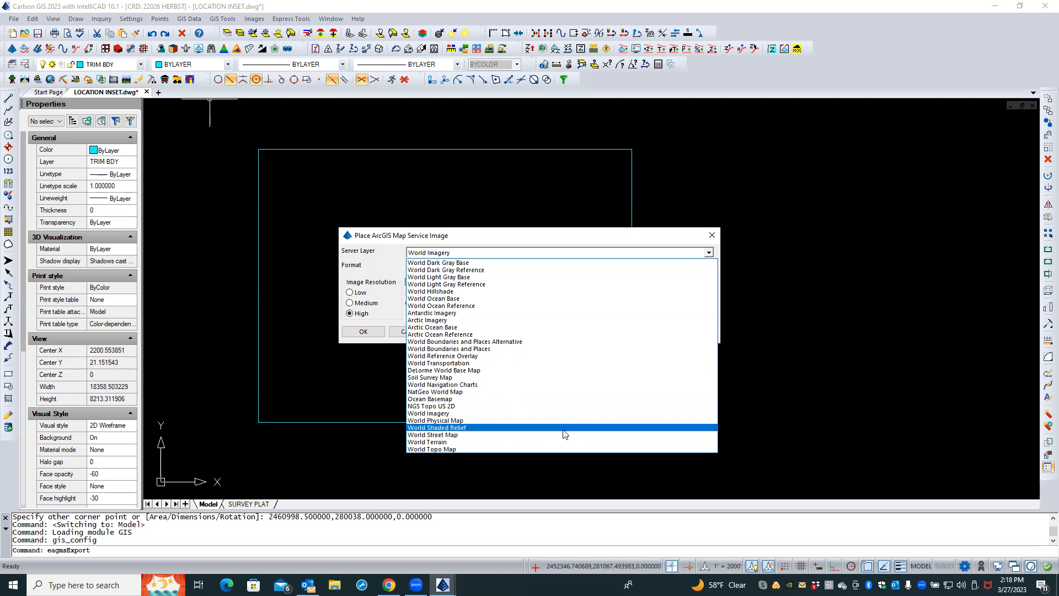
left_click(553, 370)
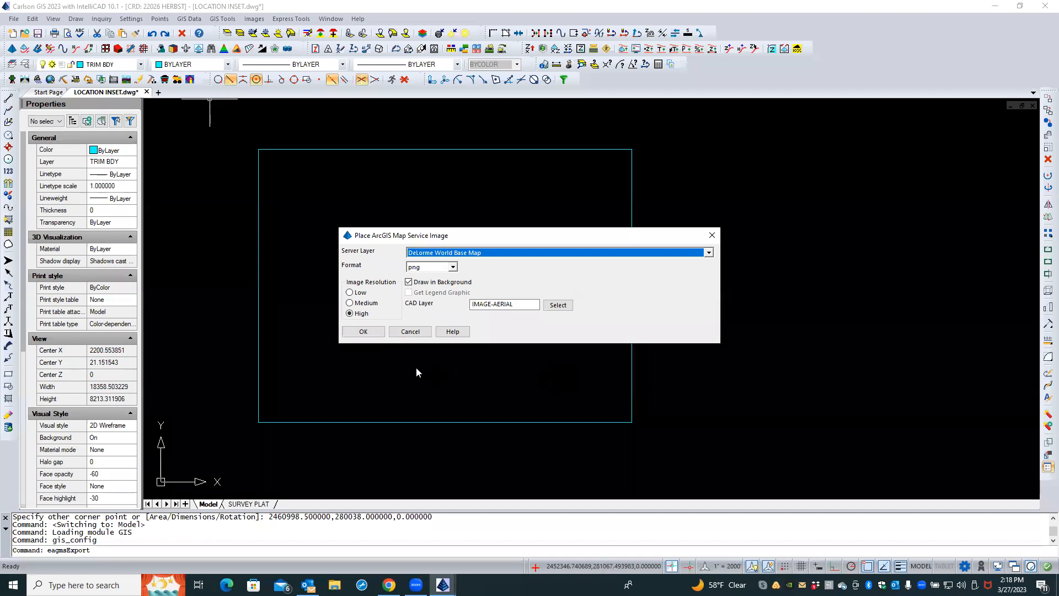
left_click(364, 332)
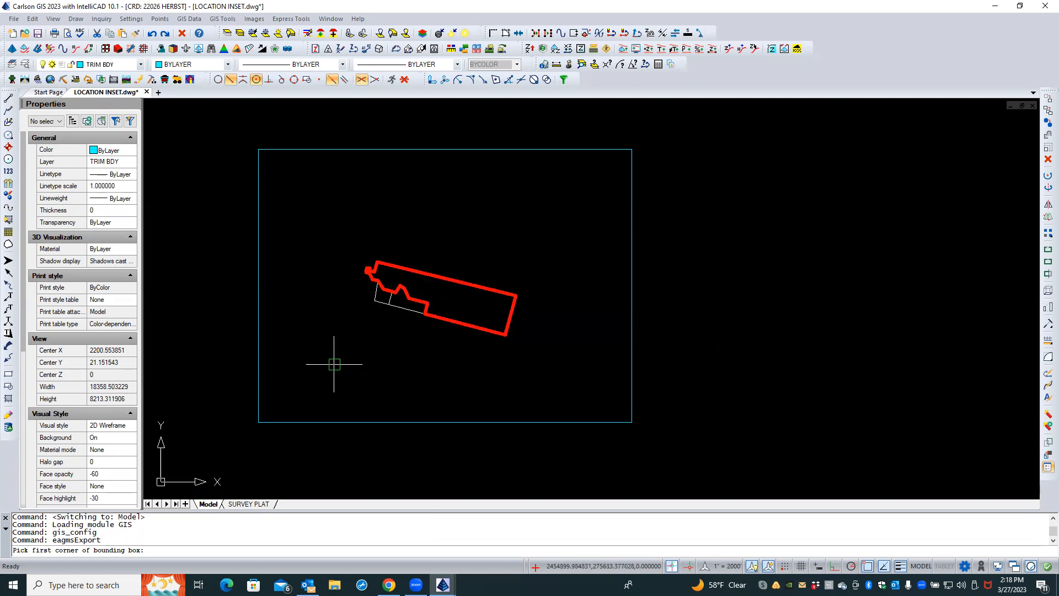
left_click(253, 431)
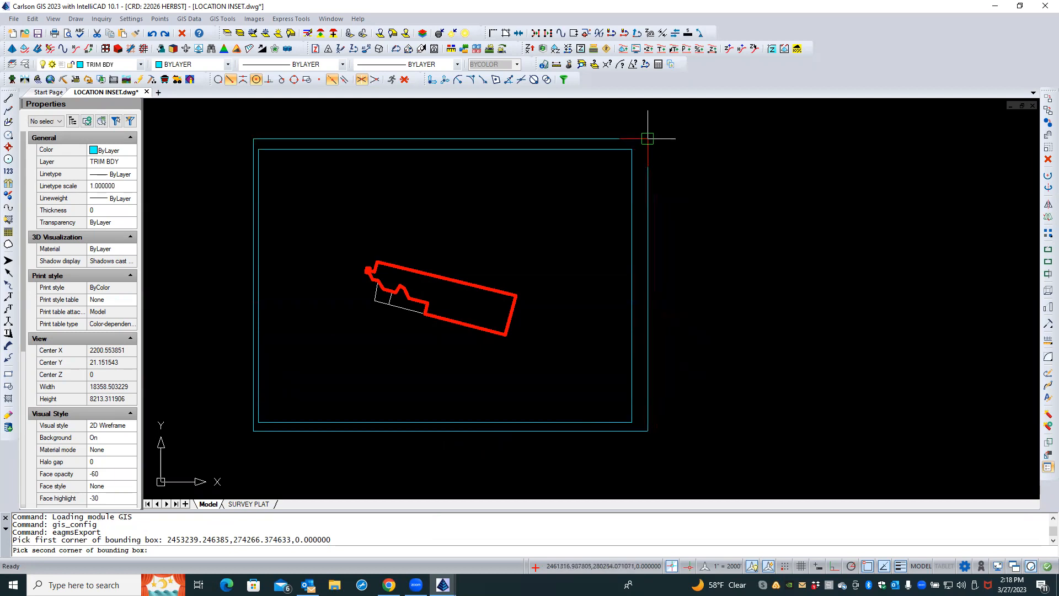
left_click(645, 139)
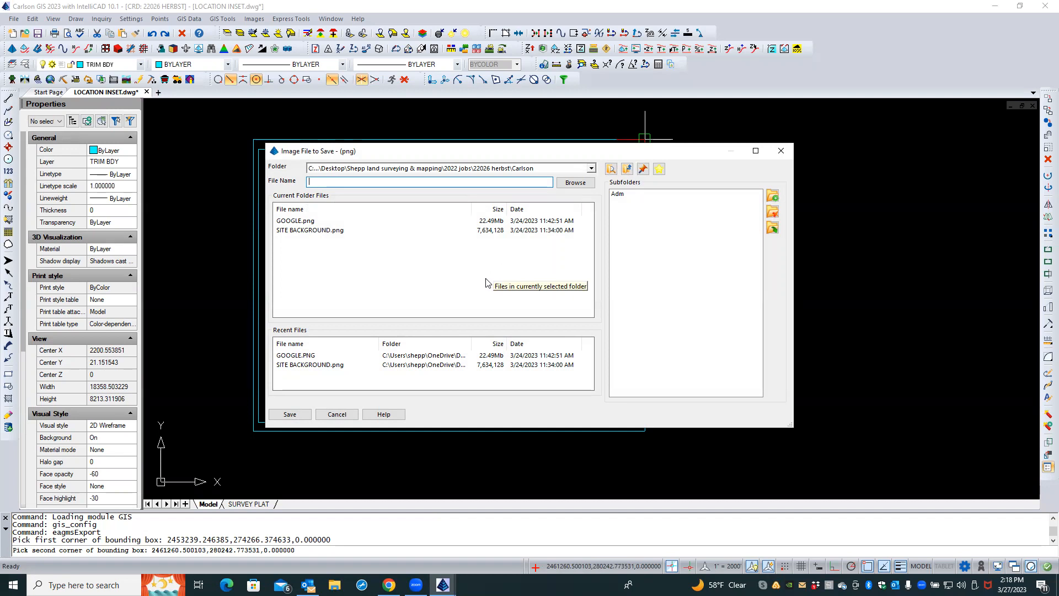
type("DE")
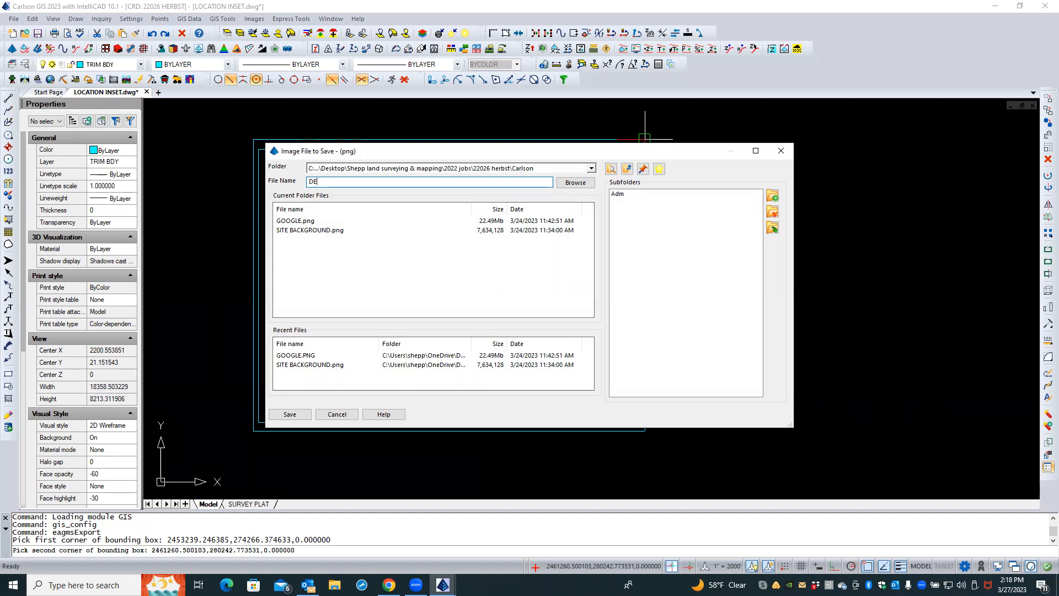
type("LORME")
left_click(290, 415)
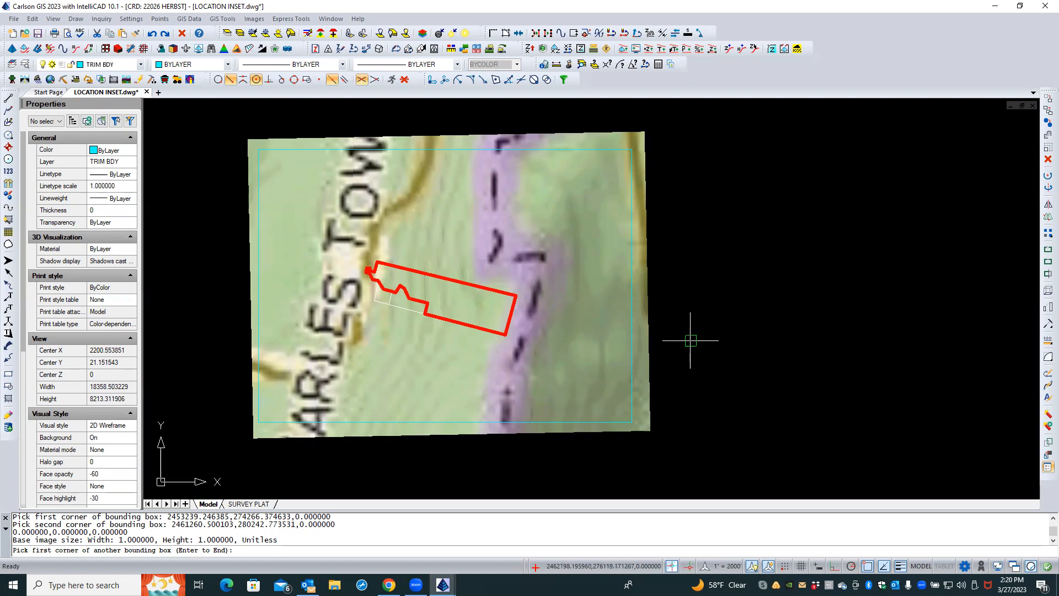
key("Return")
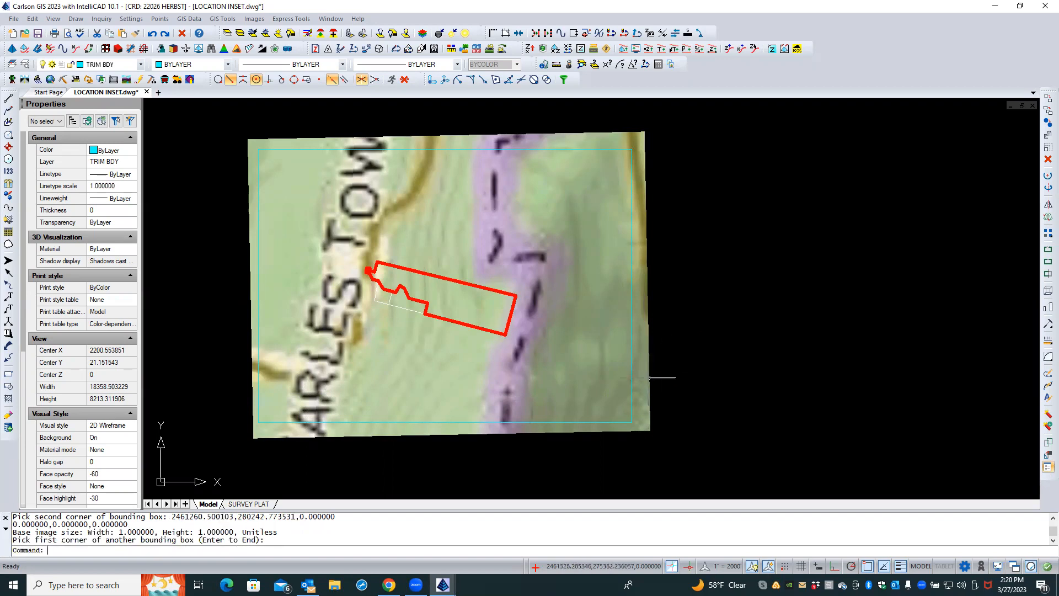
Delete the DeLorme map image
left_click(651, 377)
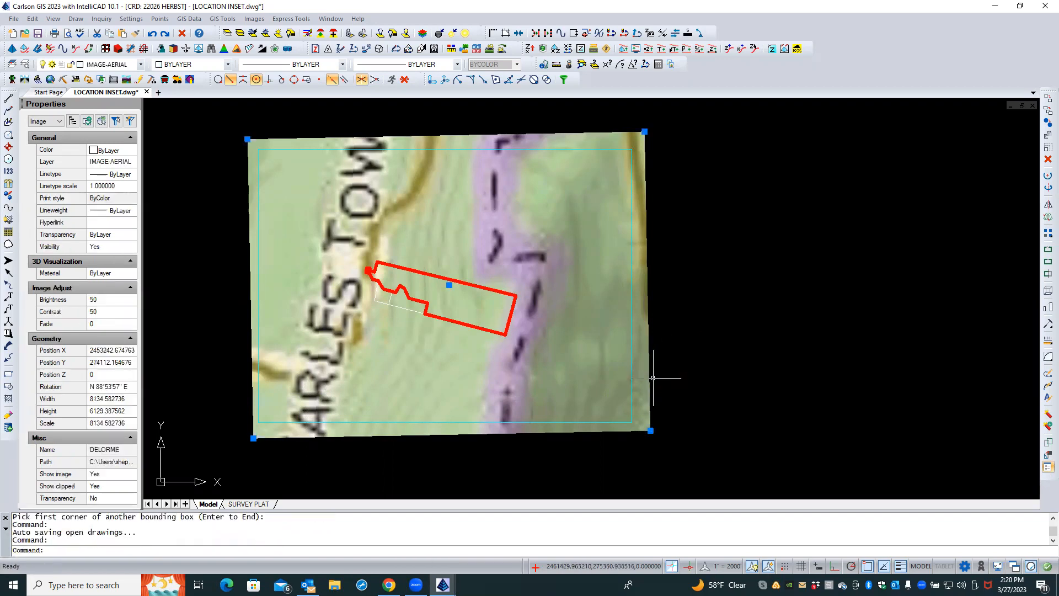
key("Delete")
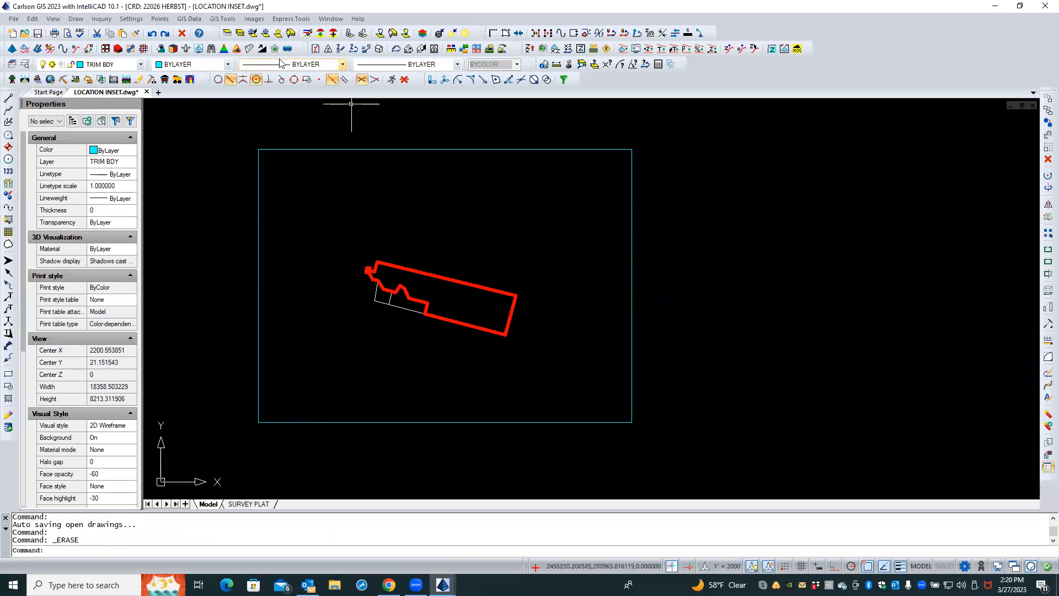
Place a World Street Map ArcGIS image around the inset rectangle, saving it as WORLD STREETS
left_click(189, 20)
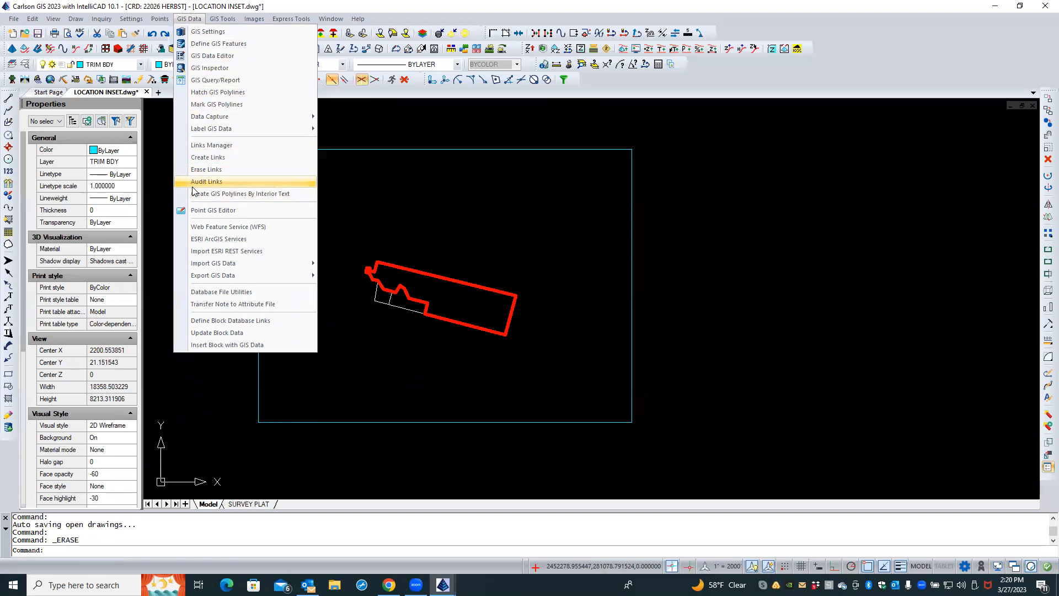
left_click(208, 240)
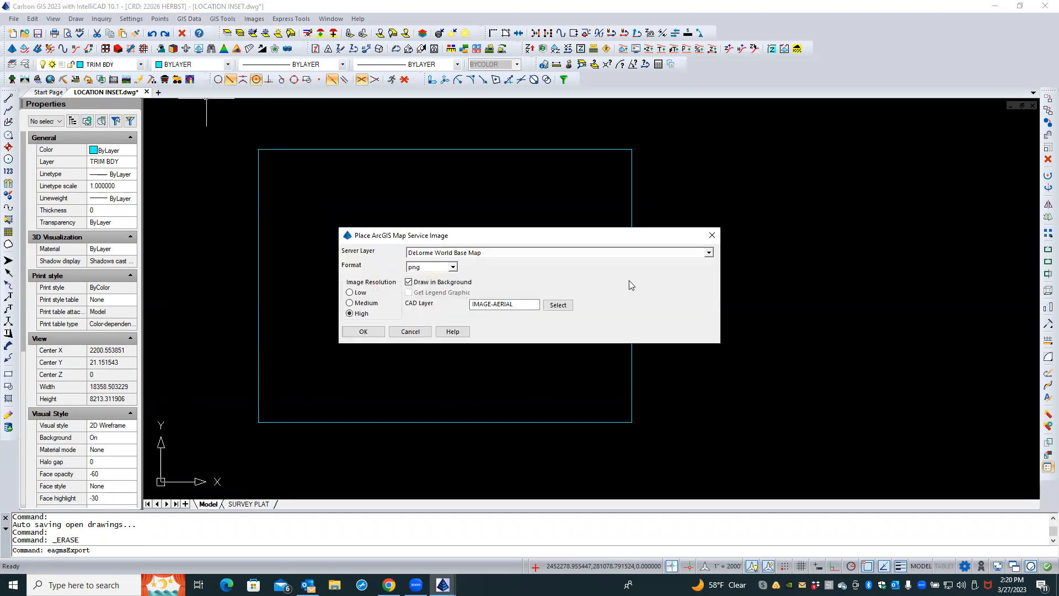
left_click(708, 253)
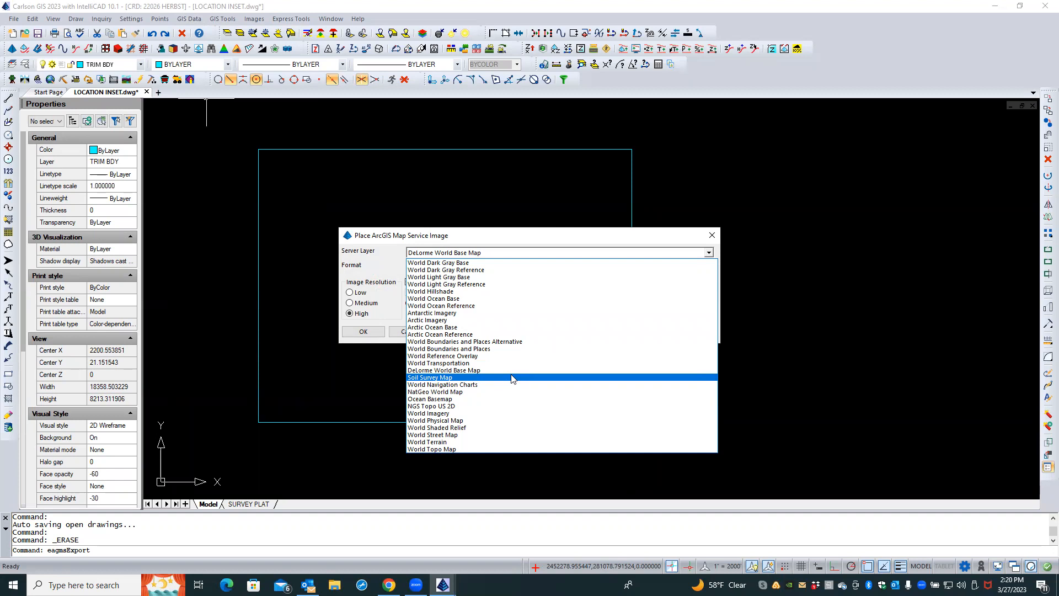
left_click(506, 436)
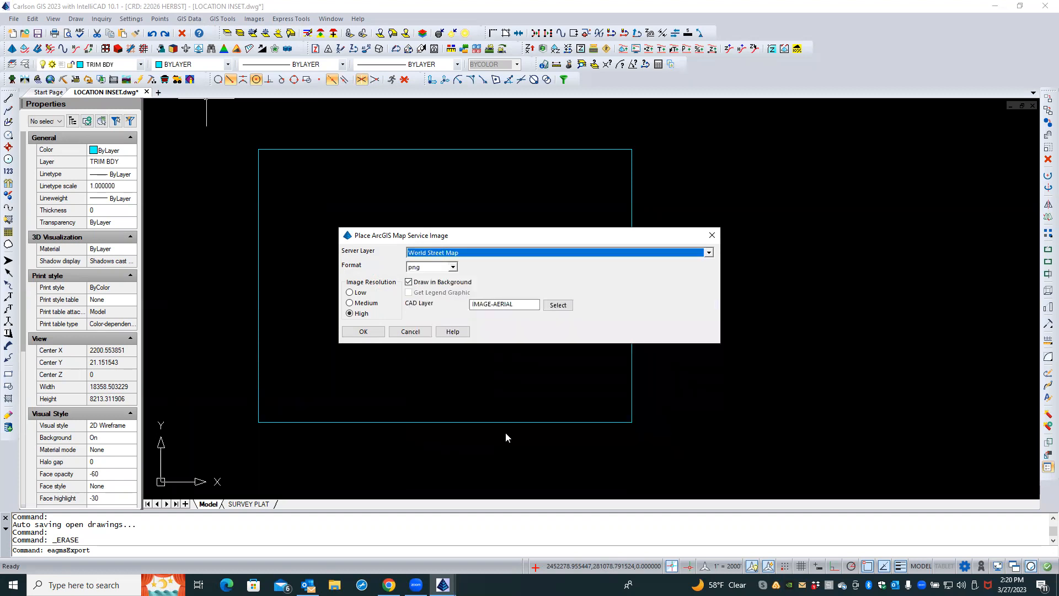
left_click(362, 332)
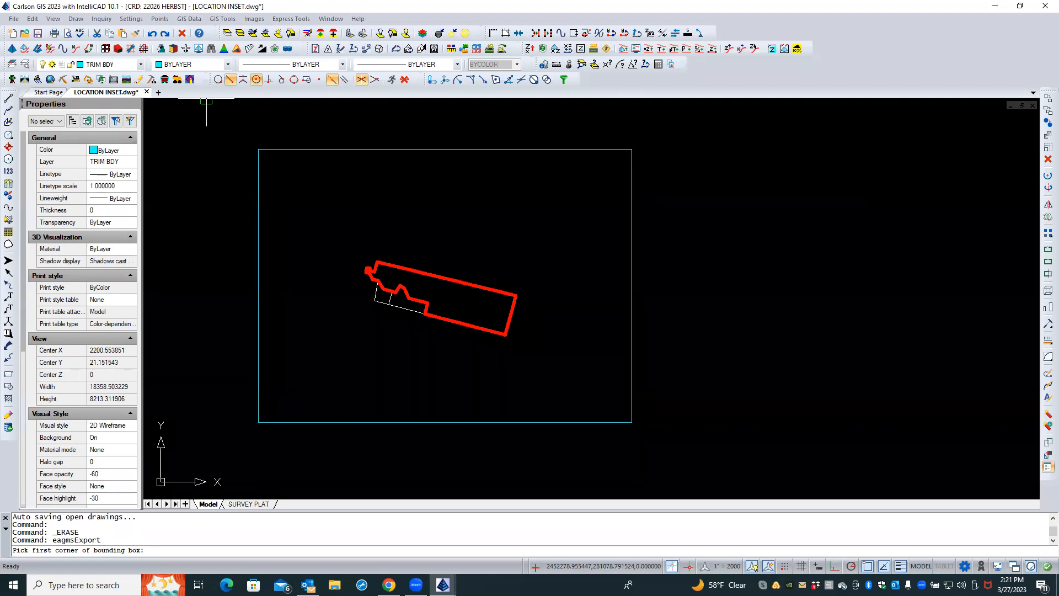
left_click(247, 435)
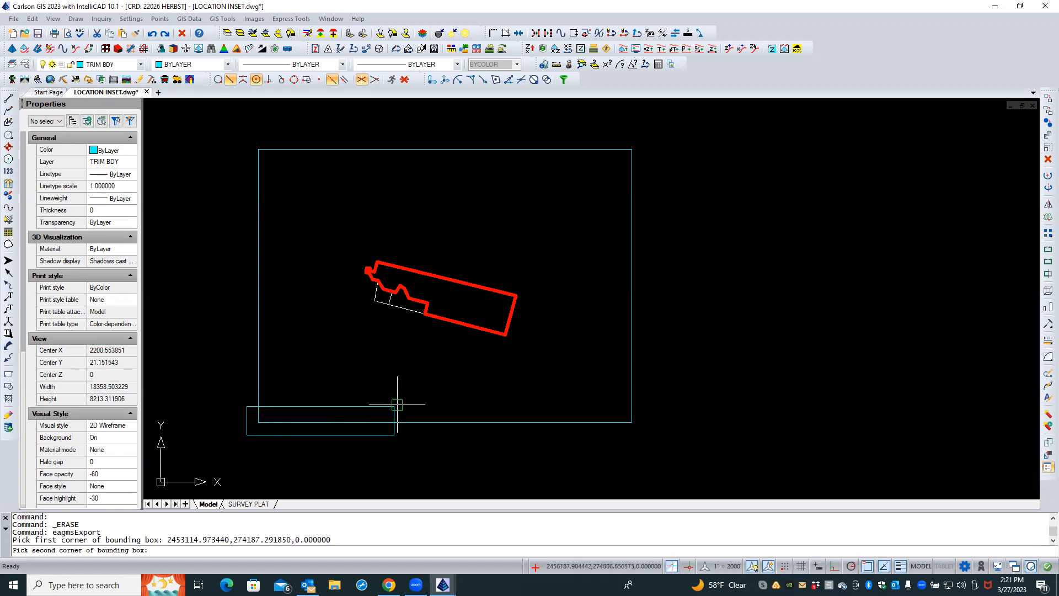
left_click(652, 133)
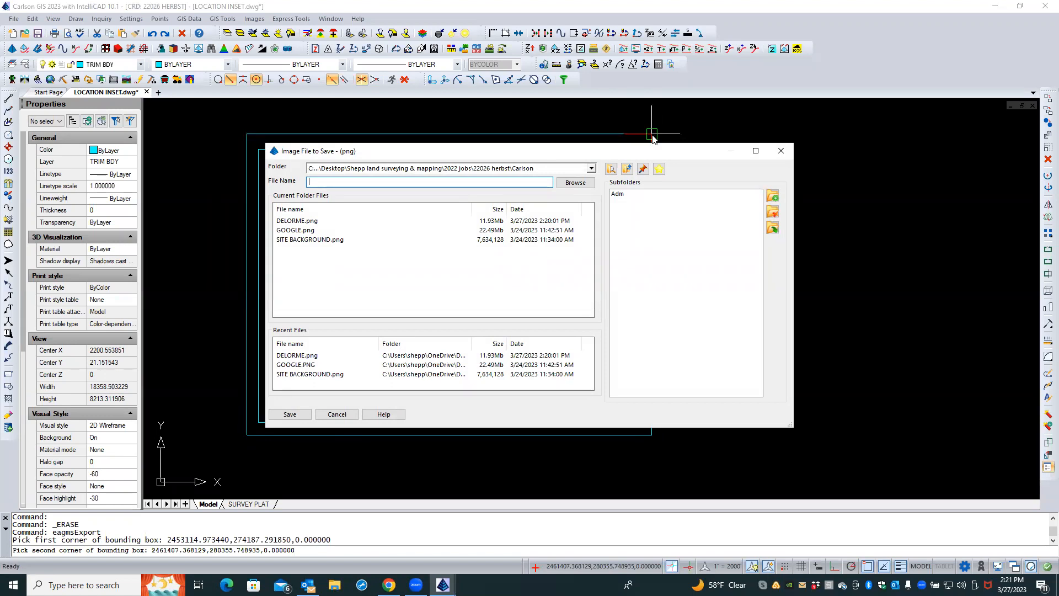
type("WORLD STREETS")
left_click(289, 415)
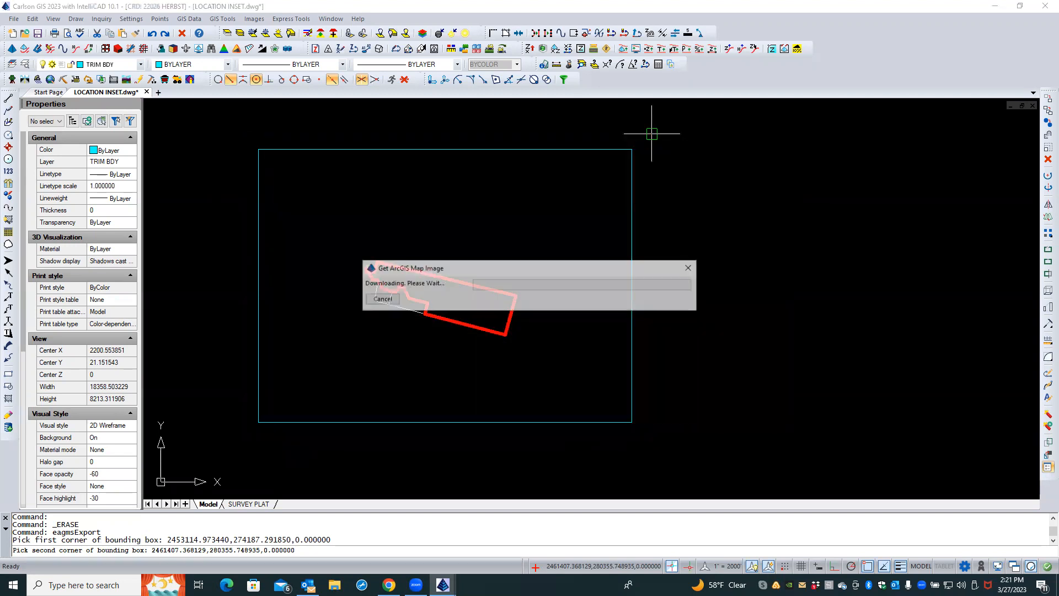
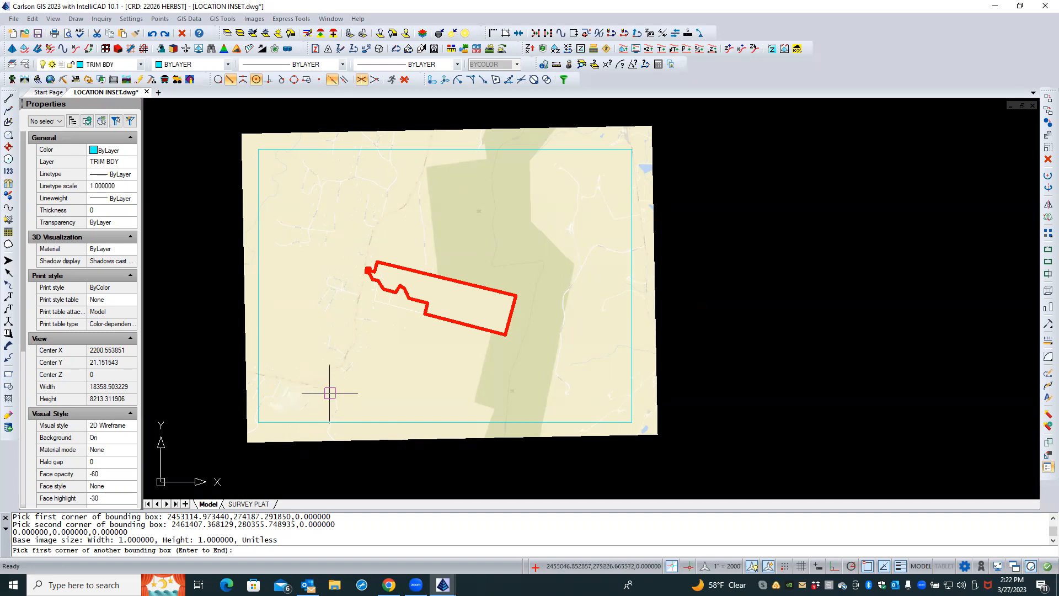
Examine the World Street Map image around the property boundary at various zoom levels
scroll(379, 350, "up", 1)
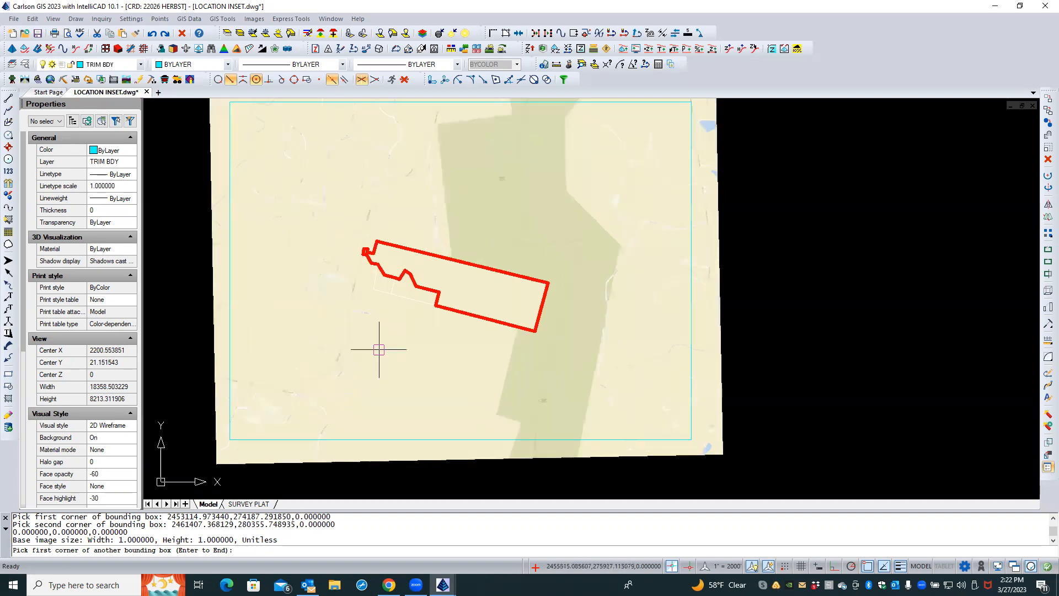
key("Caps_Lock")
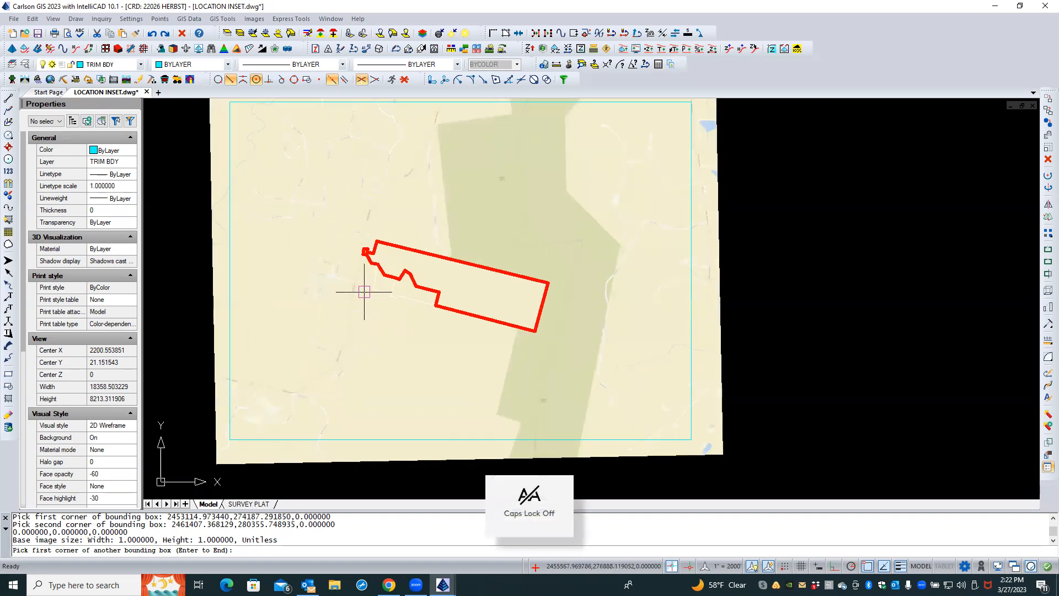
scroll(359, 289, "up", 4)
scroll(357, 289, "up", 2)
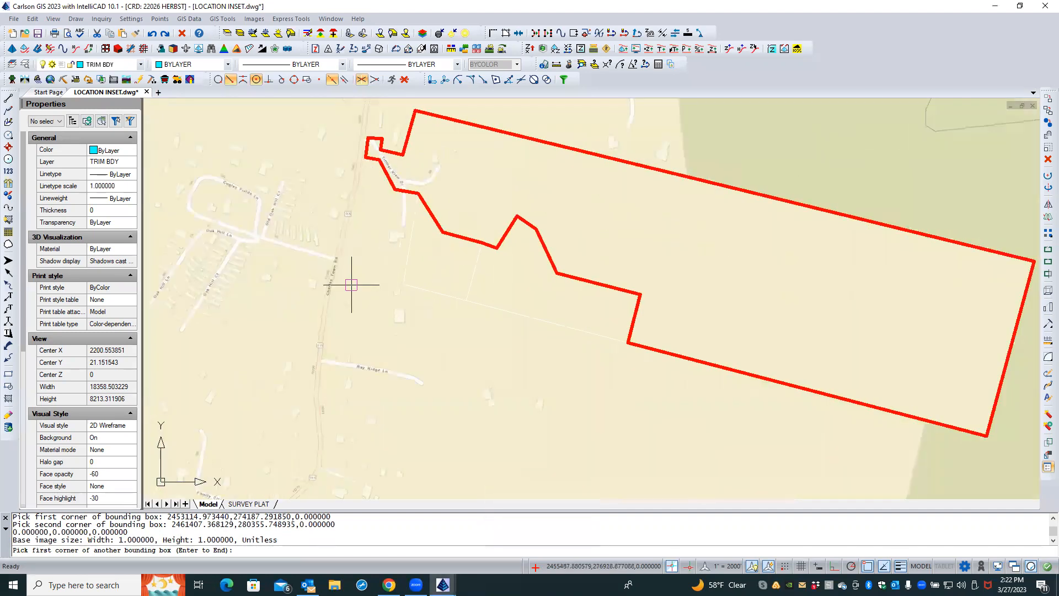
scroll(348, 283, "up", 2)
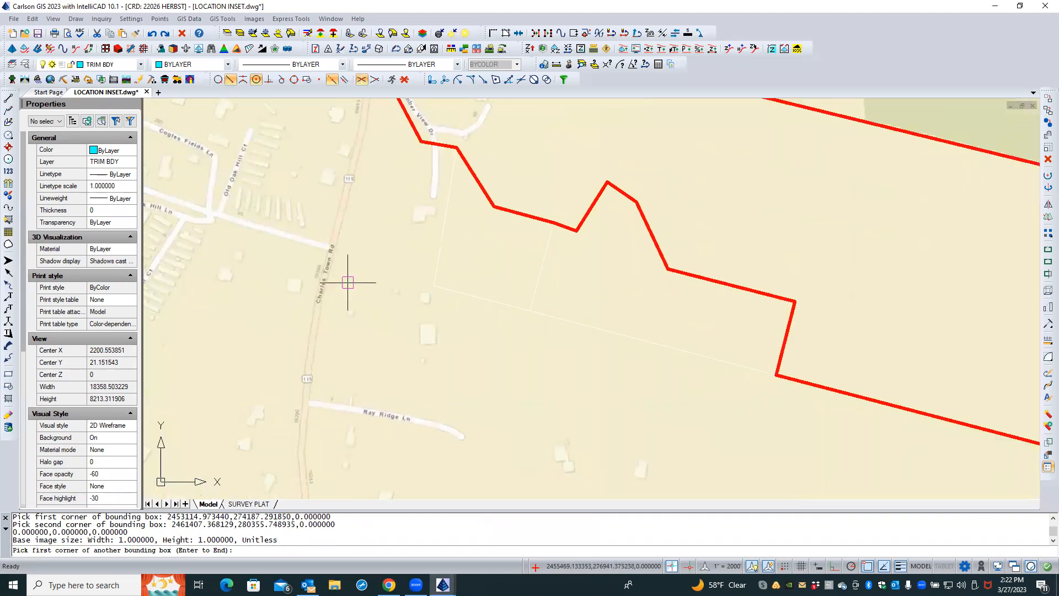
scroll(345, 307, "down", 3)
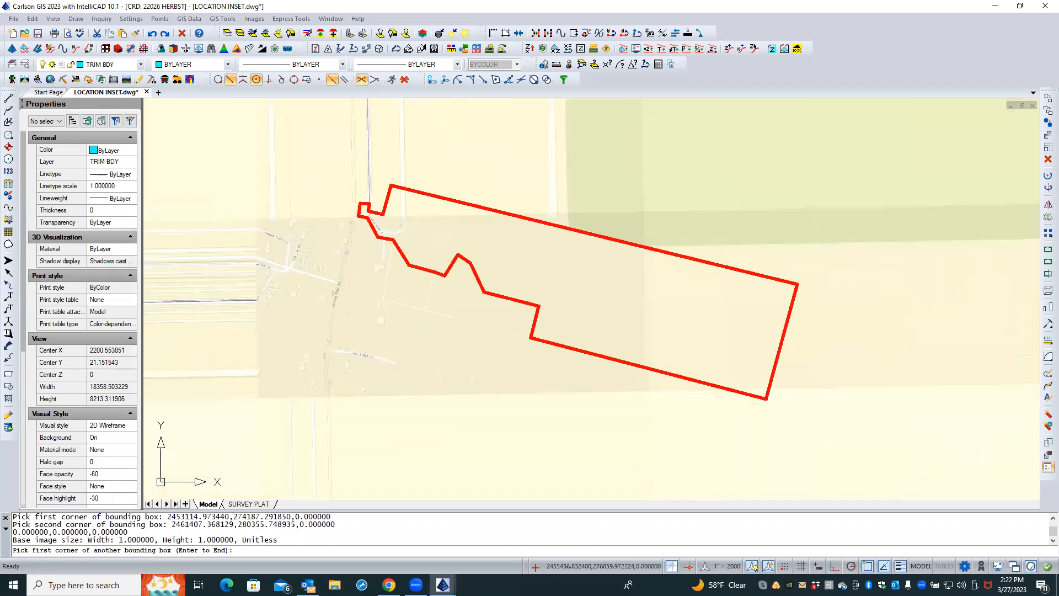
scroll(355, 288, "up", 2)
scroll(389, 202, "up", 4)
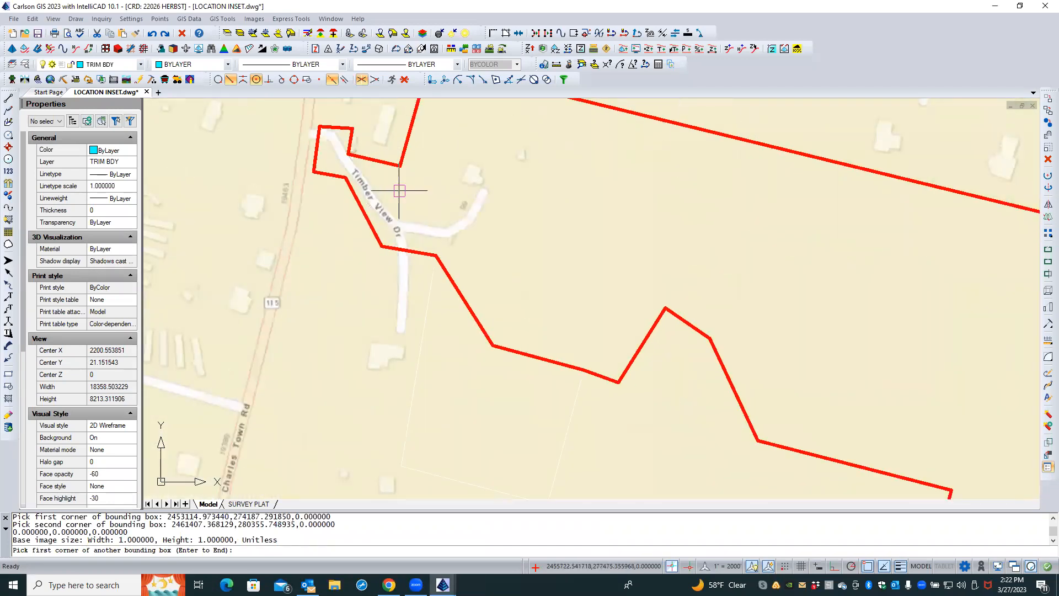
scroll(343, 255, "down", 3)
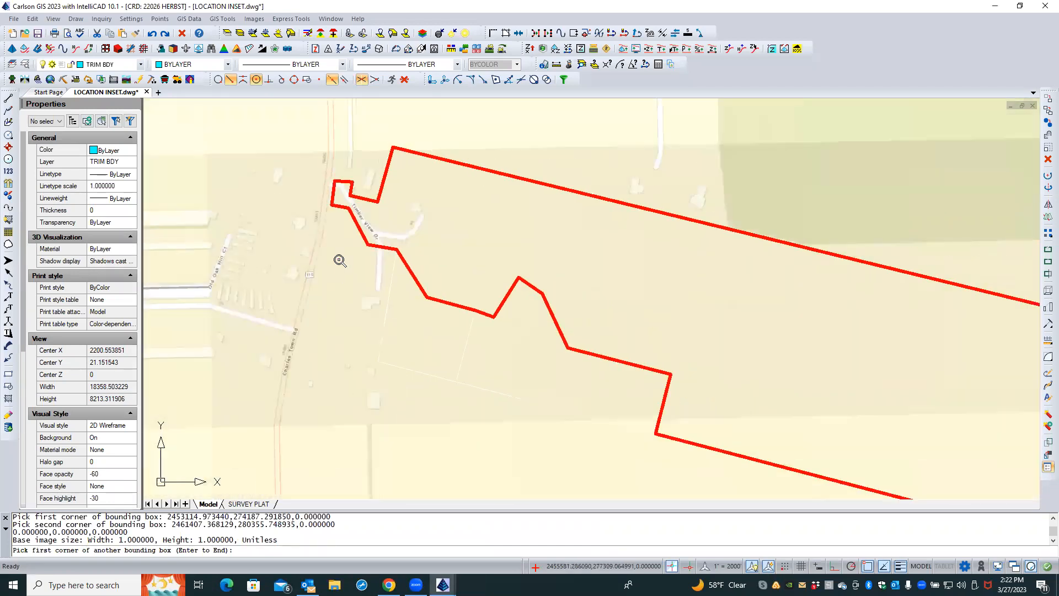
scroll(339, 260, "down", 3)
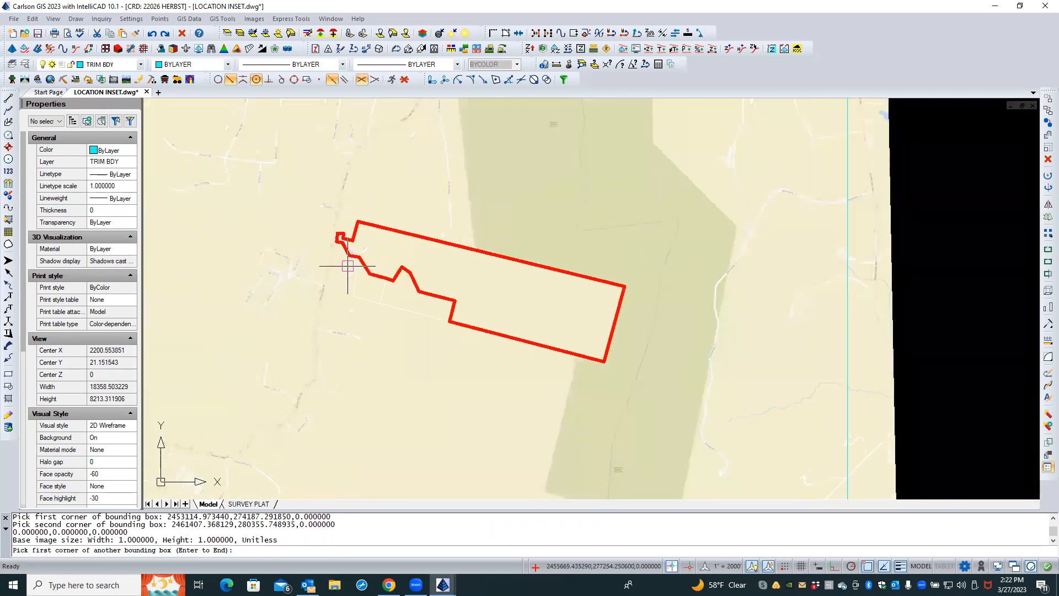
scroll(457, 268, "down", 2)
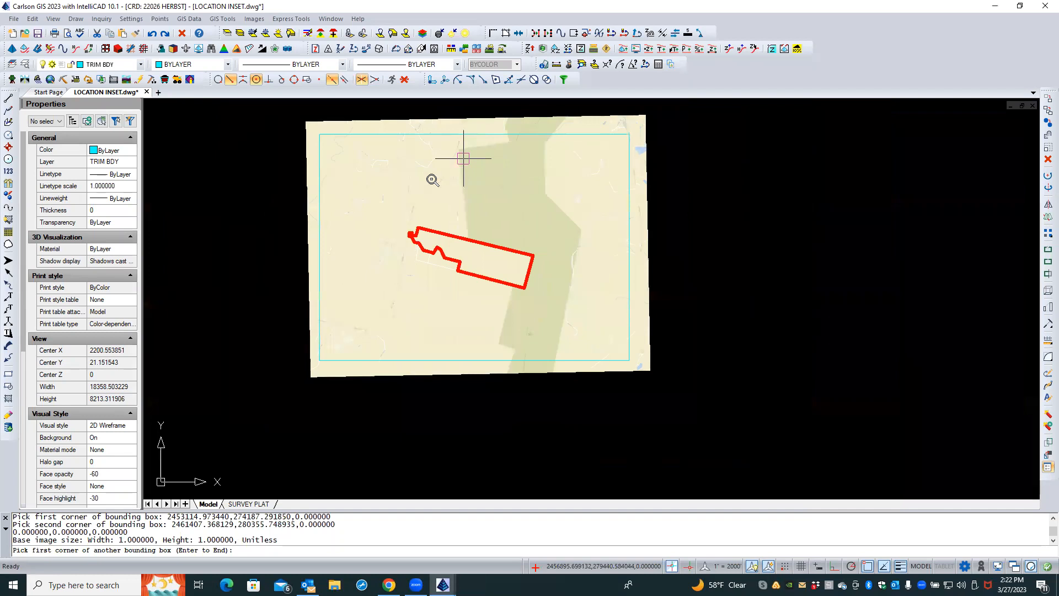
scroll(433, 178, "up", 3)
scroll(432, 176, "up", 3)
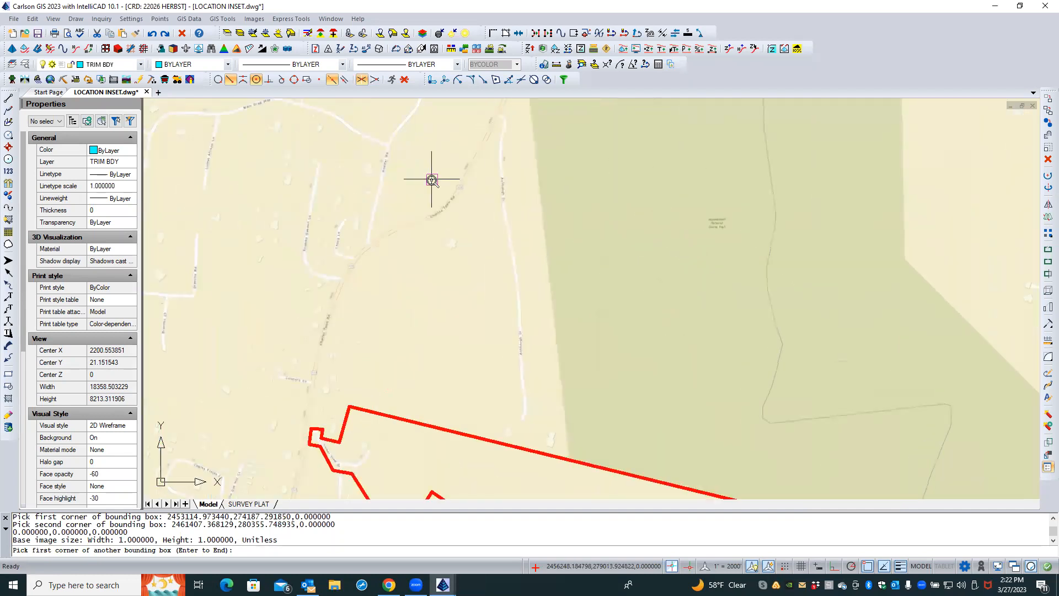
scroll(433, 177, "up", 3)
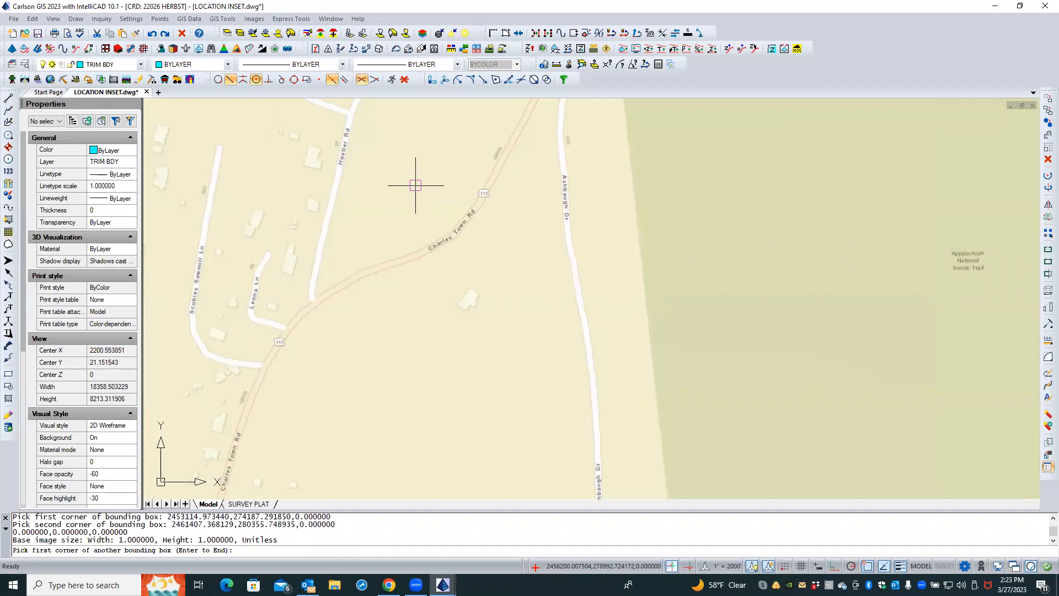
scroll(416, 185, "down", 6)
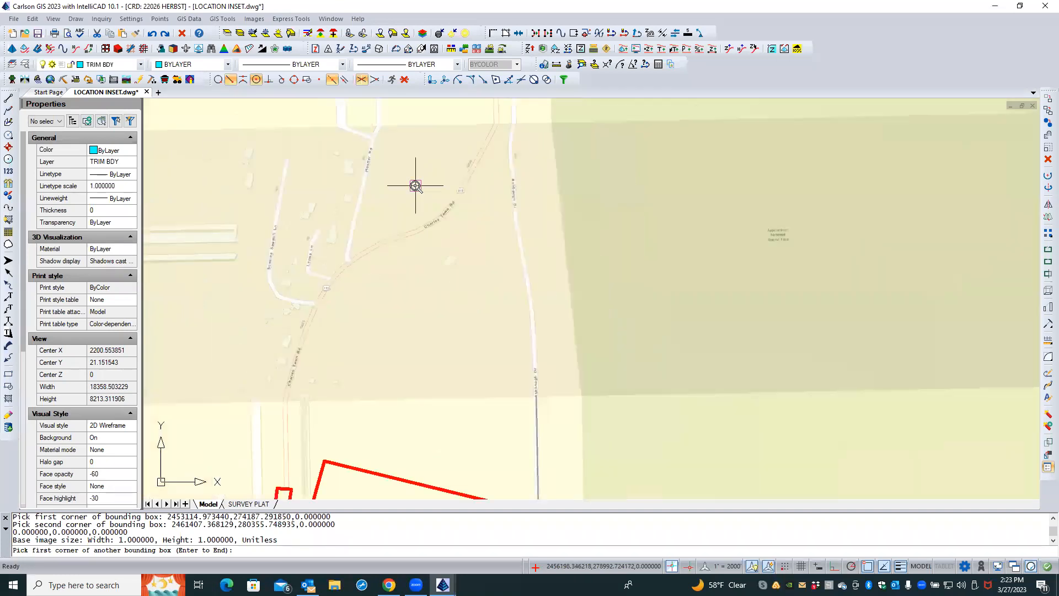
scroll(416, 185, "down", 6)
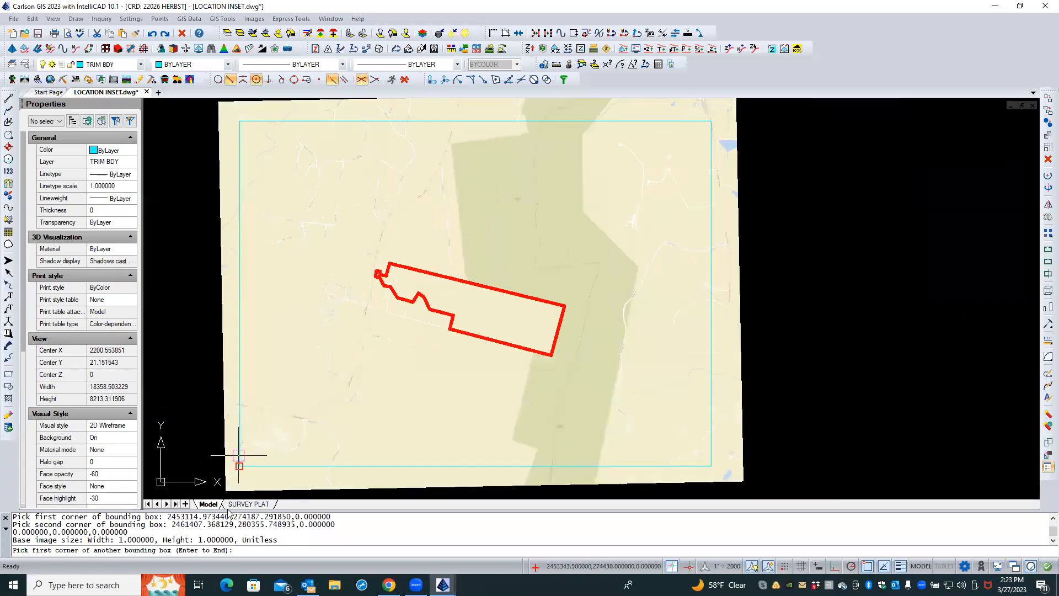
Switch to the SURVEY PLAT layout and inspect the background map inside the location map viewport, then zoom to the full sheet
left_click(247, 504)
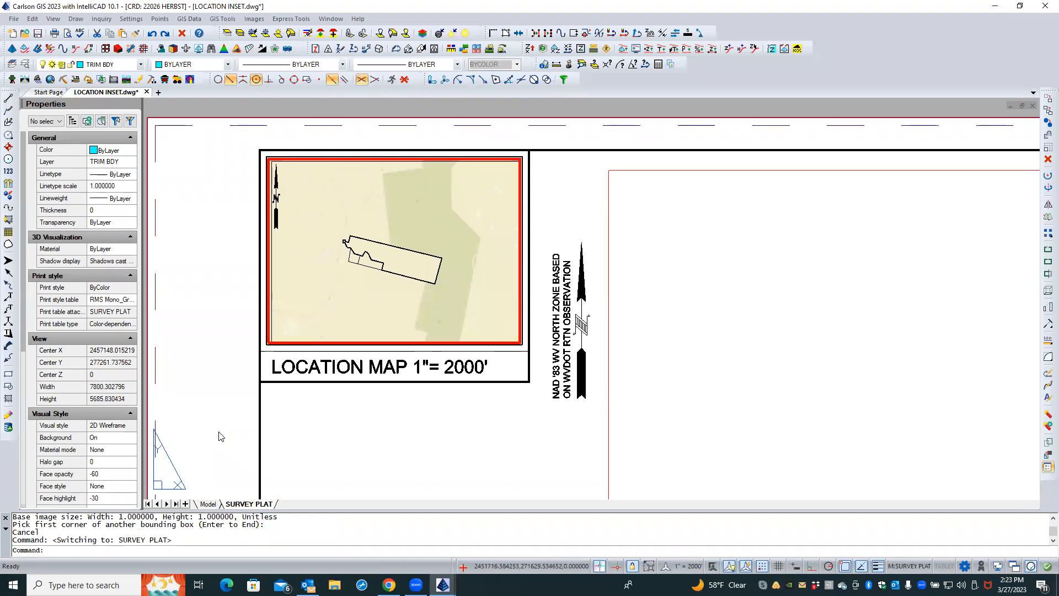
double_click(292, 418)
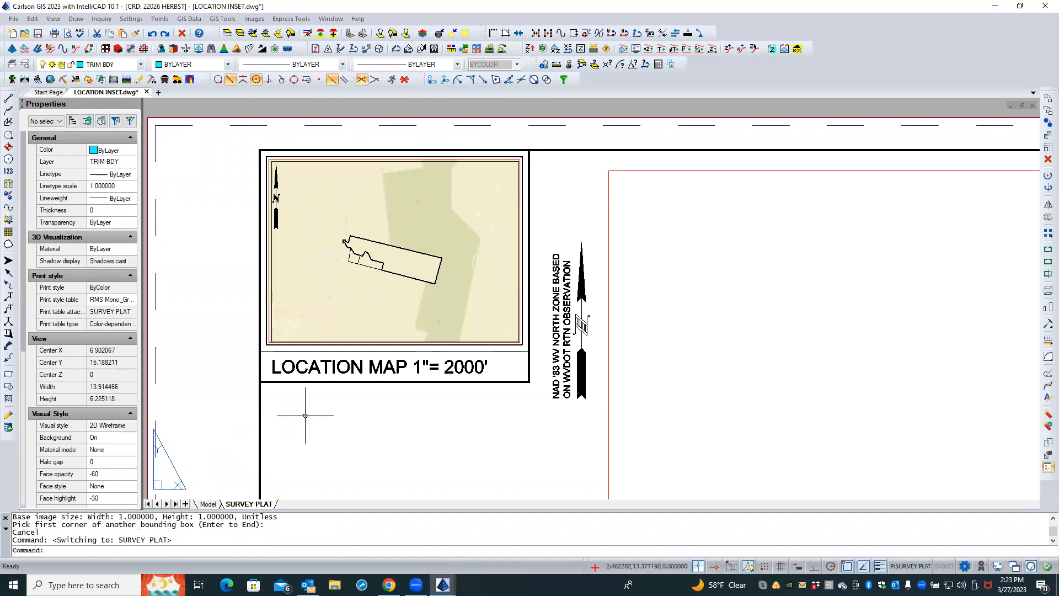
scroll(347, 254, "up", 4)
scroll(348, 254, "up", 5)
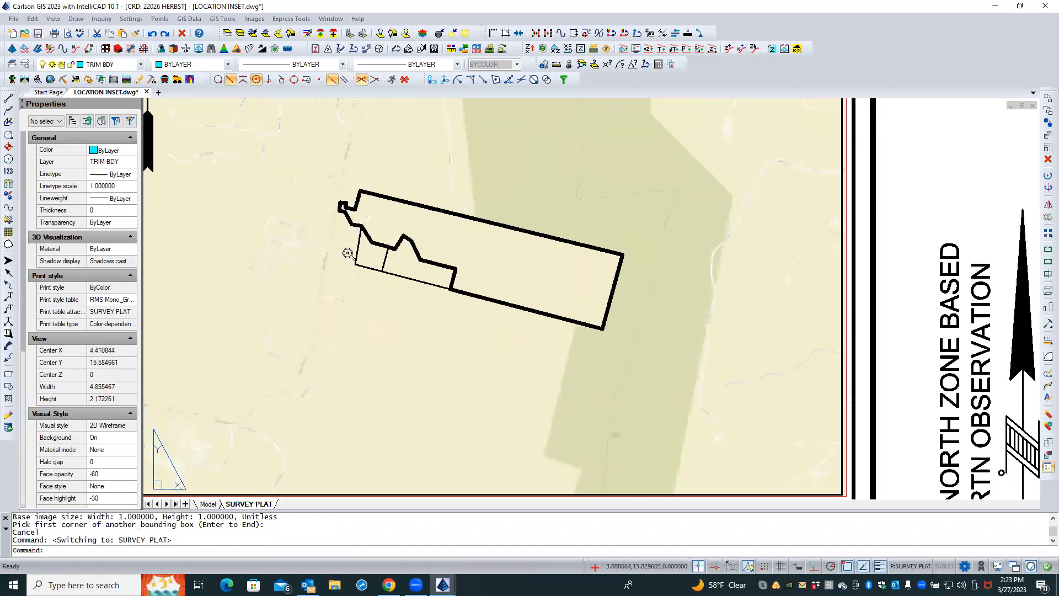
scroll(347, 254, "down", 2)
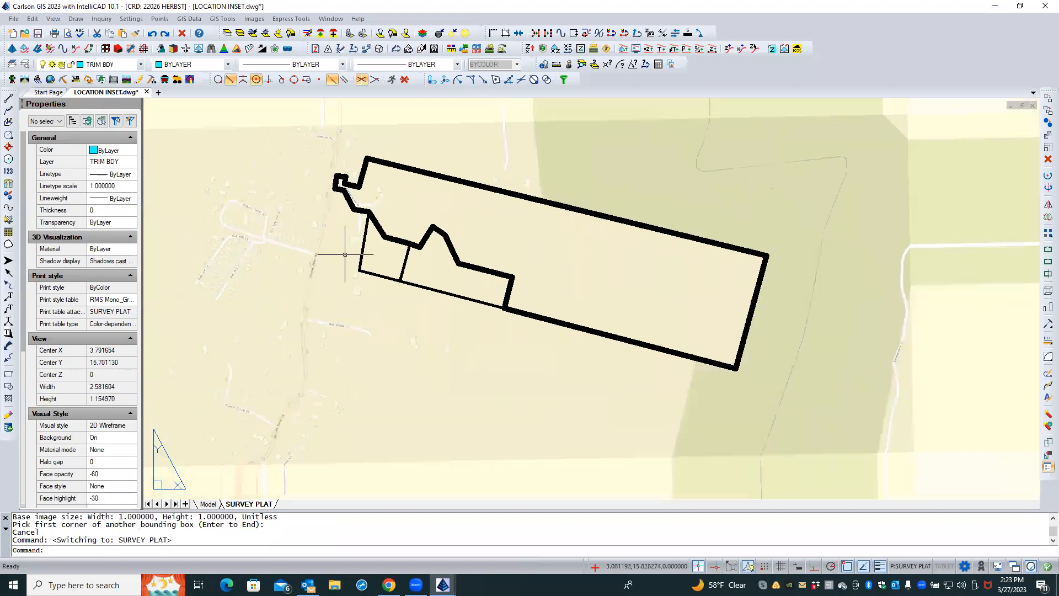
scroll(342, 330, "up", 6)
scroll(342, 331, "up", 3)
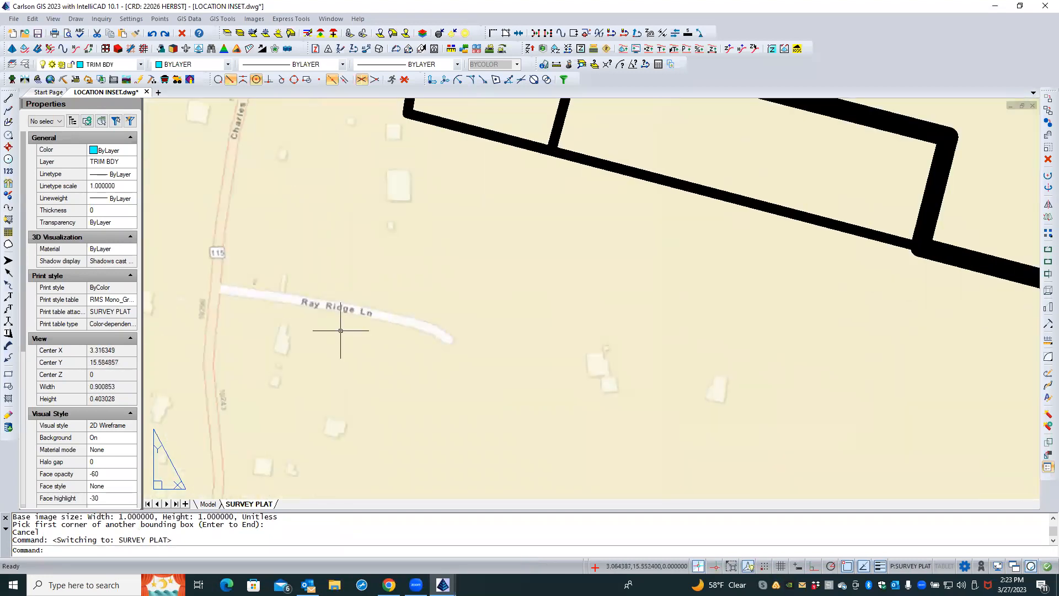
scroll(320, 332, "down", 1)
scroll(322, 336, "down", 6)
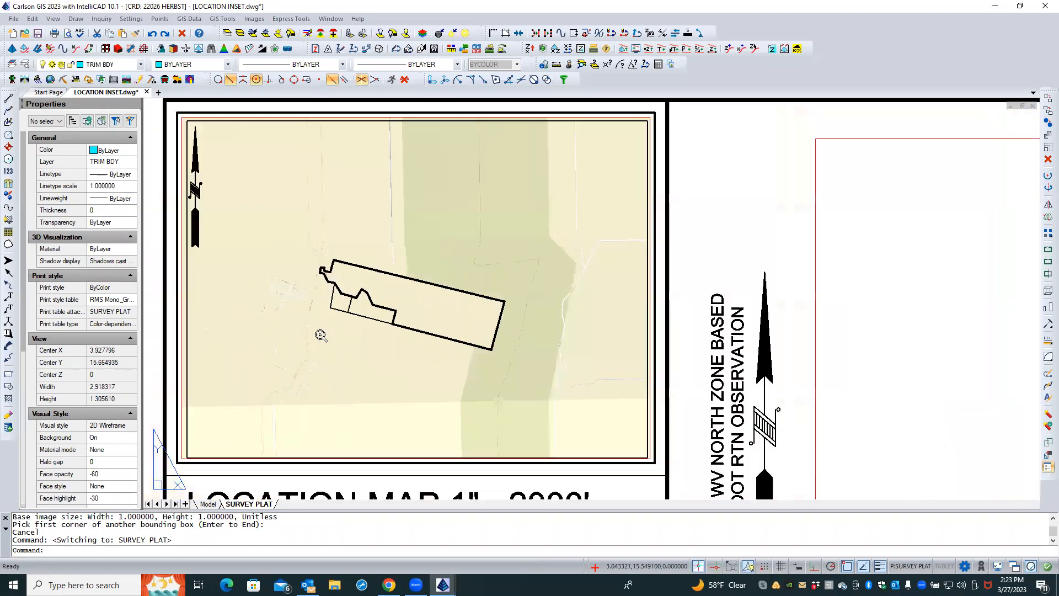
scroll(315, 326, "up", 1)
left_click(280, 130)
left_click(279, 130)
middle_click(279, 130)
middle_click(279, 130)
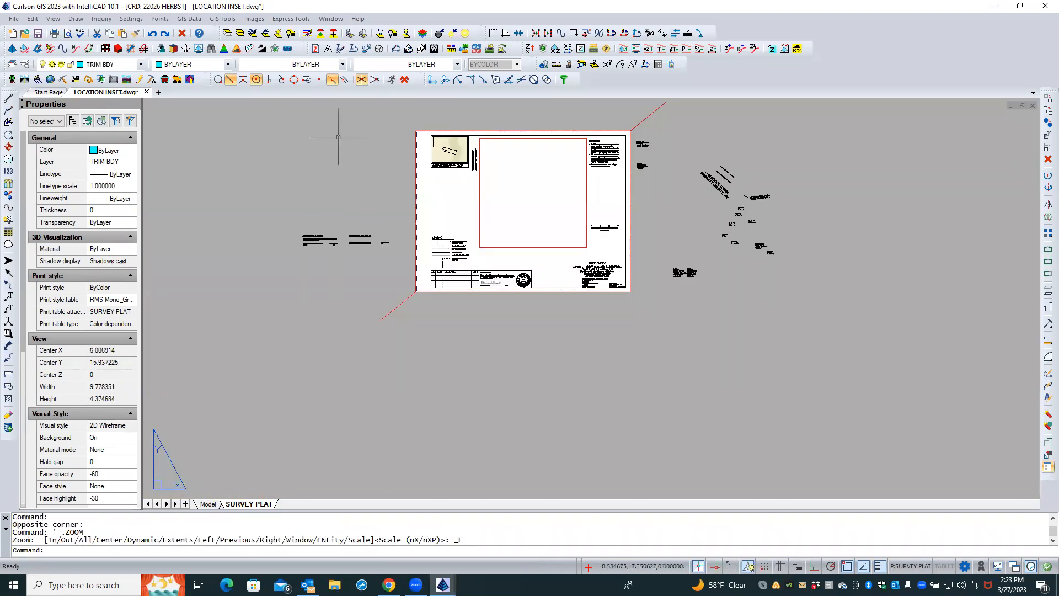
scroll(538, 116, "up", 2)
scroll(538, 116, "down", 1)
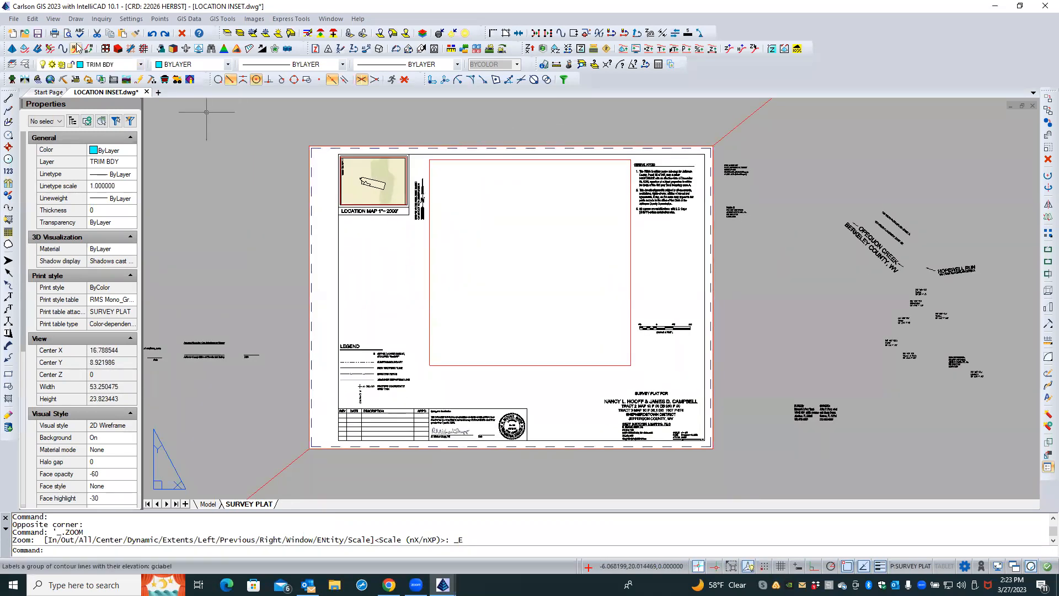
Print the SURVEY PLAT layout to Adobe PDF as LOCATION INSET SURVEY PLAT.pdf in the 2022 Jobs\22026 HERBST folder
left_click(54, 34)
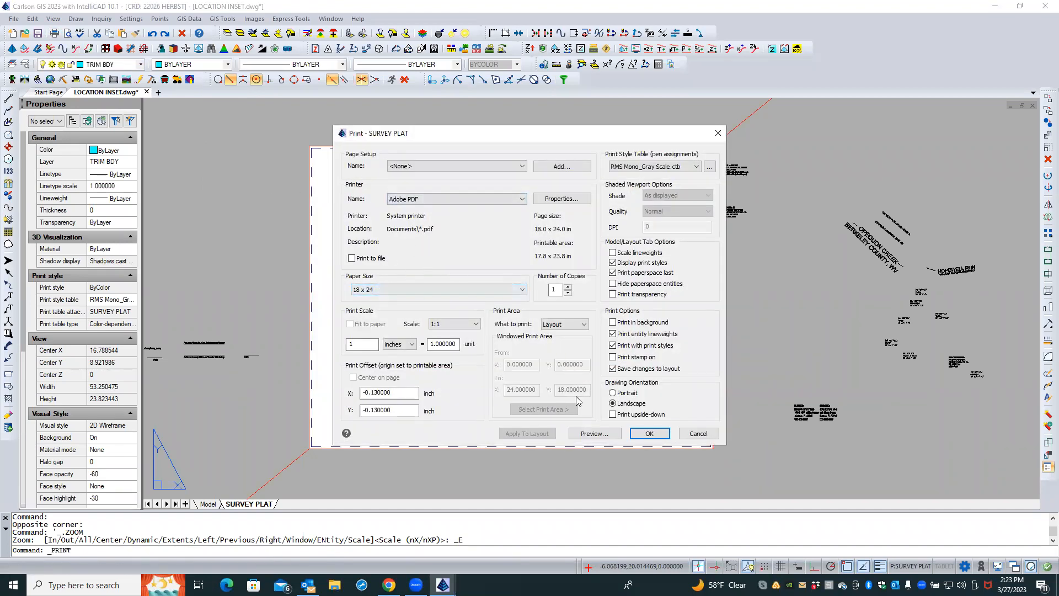
left_click(651, 436)
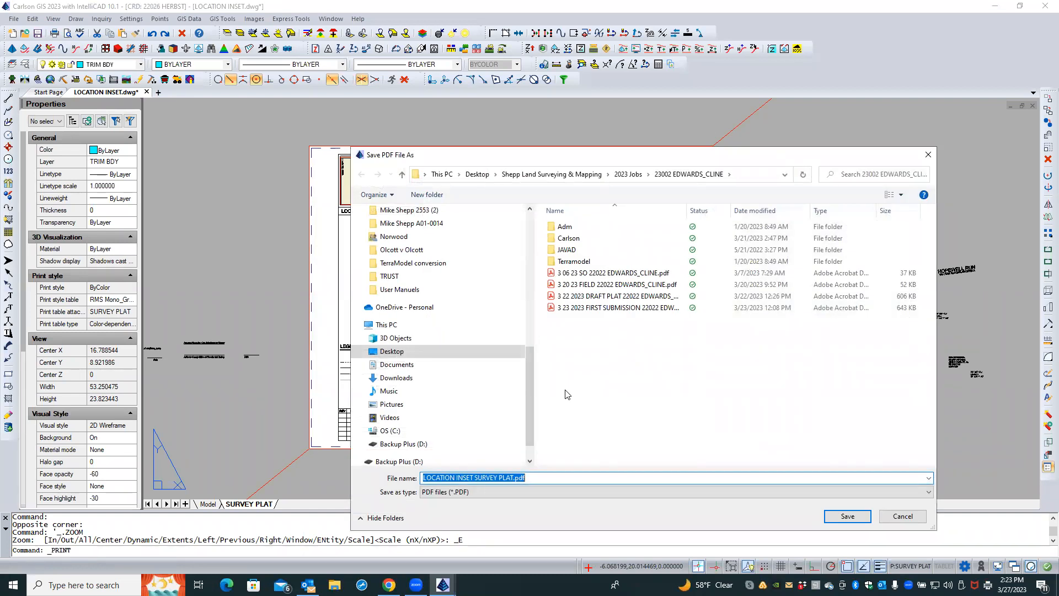
left_click(625, 174)
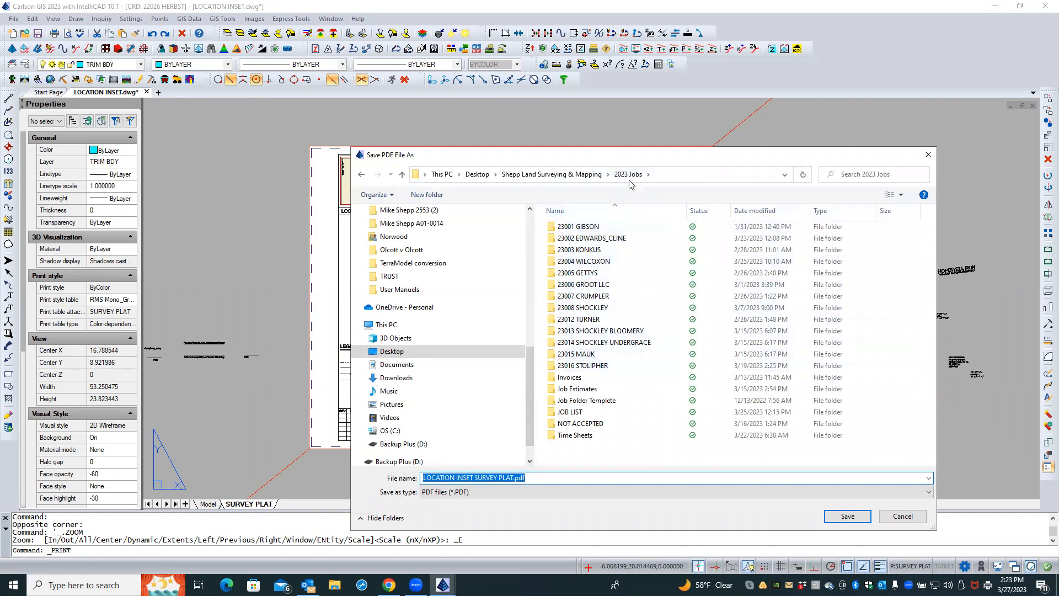
left_click(600, 174)
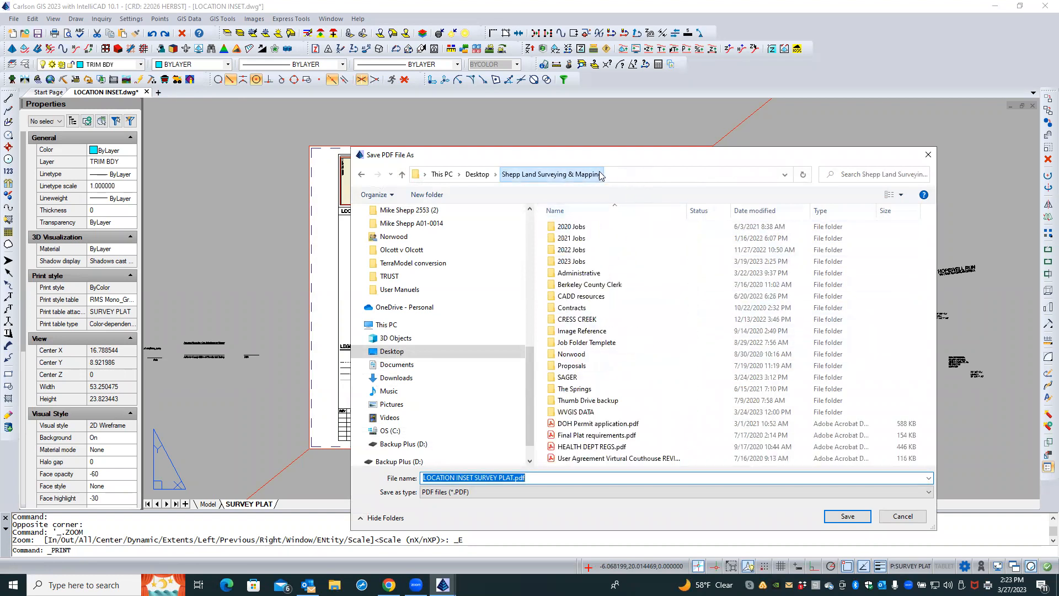
left_click(576, 251)
double_click(575, 252)
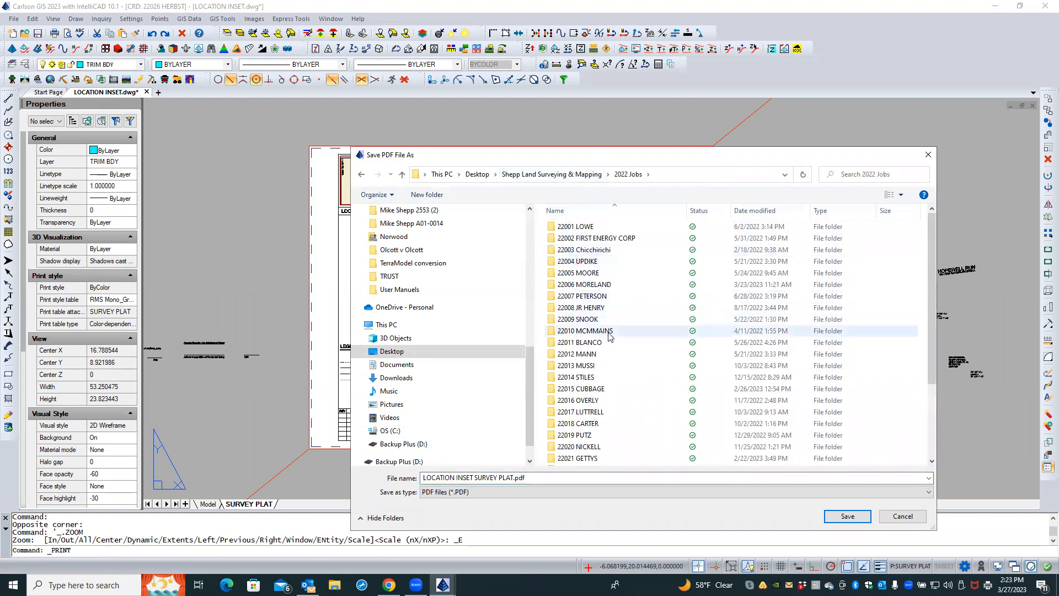
scroll(602, 309, "down", 3)
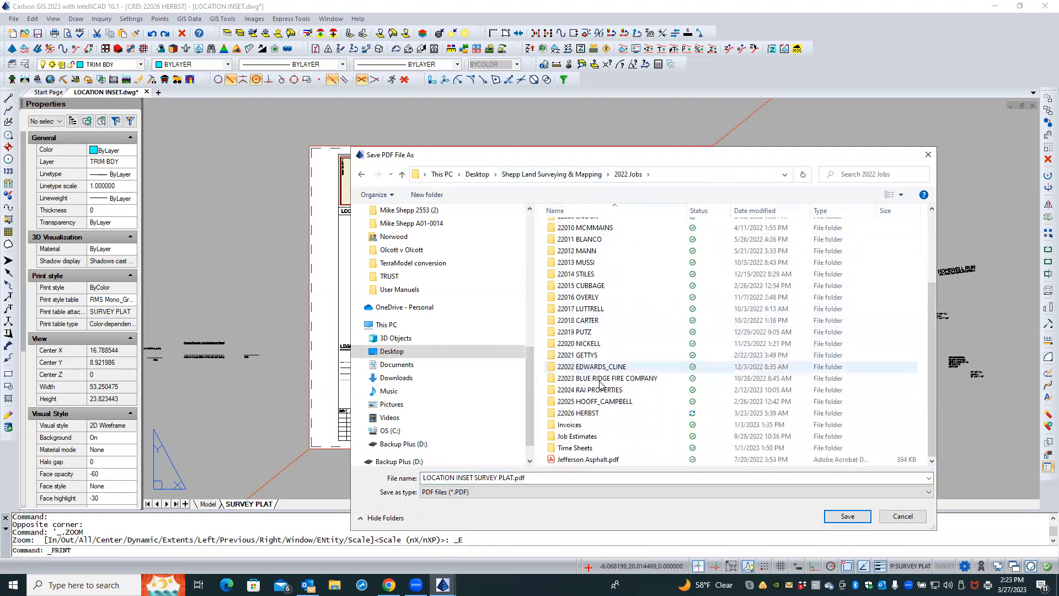
double_click(594, 411)
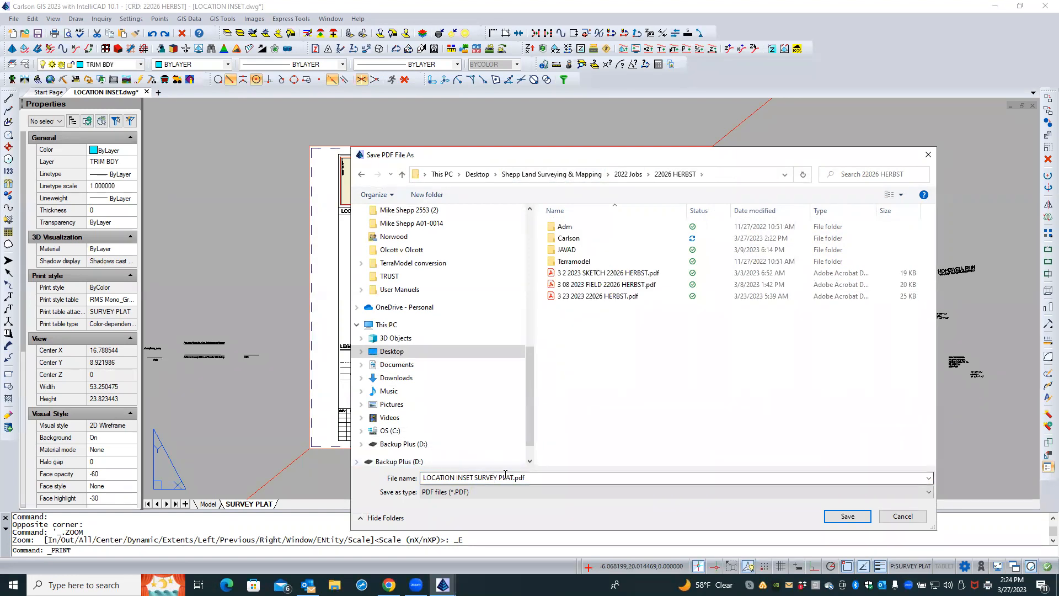
left_click(848, 517)
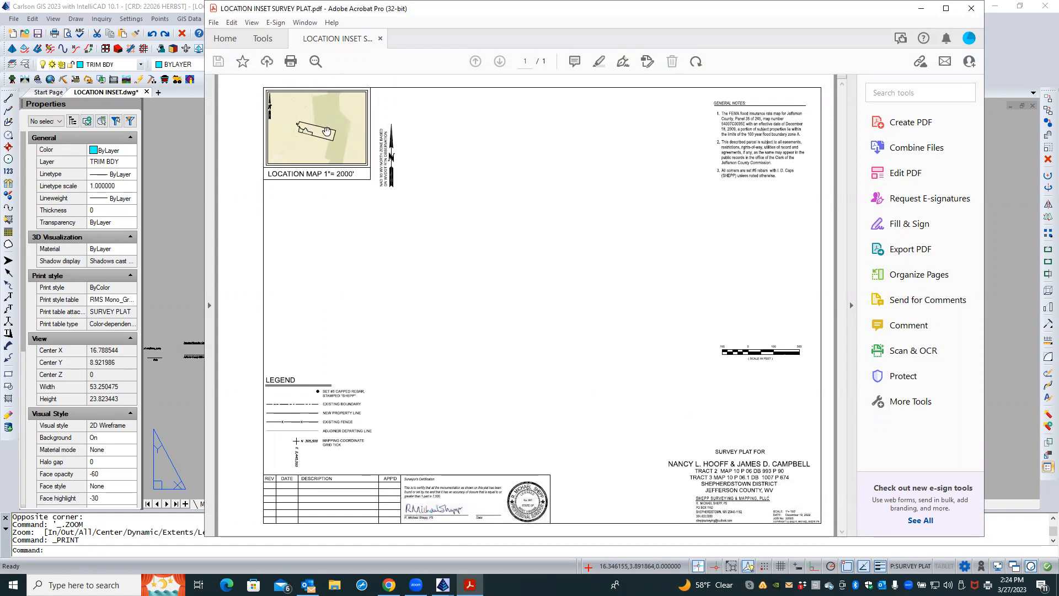
Inspect the location map in the exported PDF up close, then close the document
scroll(327, 128, "up", 3, "ctrl")
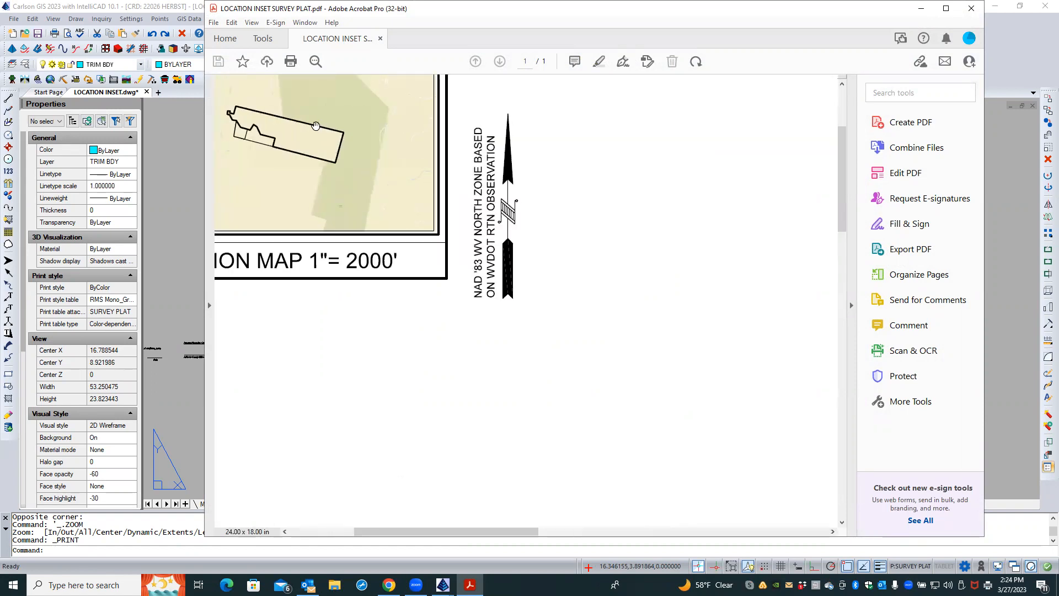
scroll(332, 132, "up", 5, "ctrl")
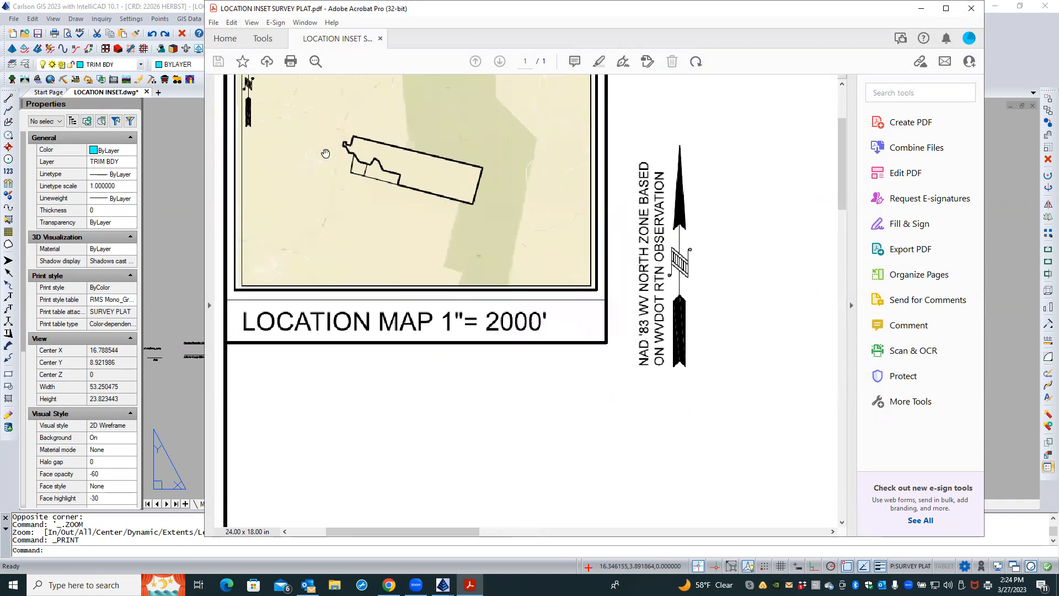
scroll(362, 147, "up", 2, "ctrl")
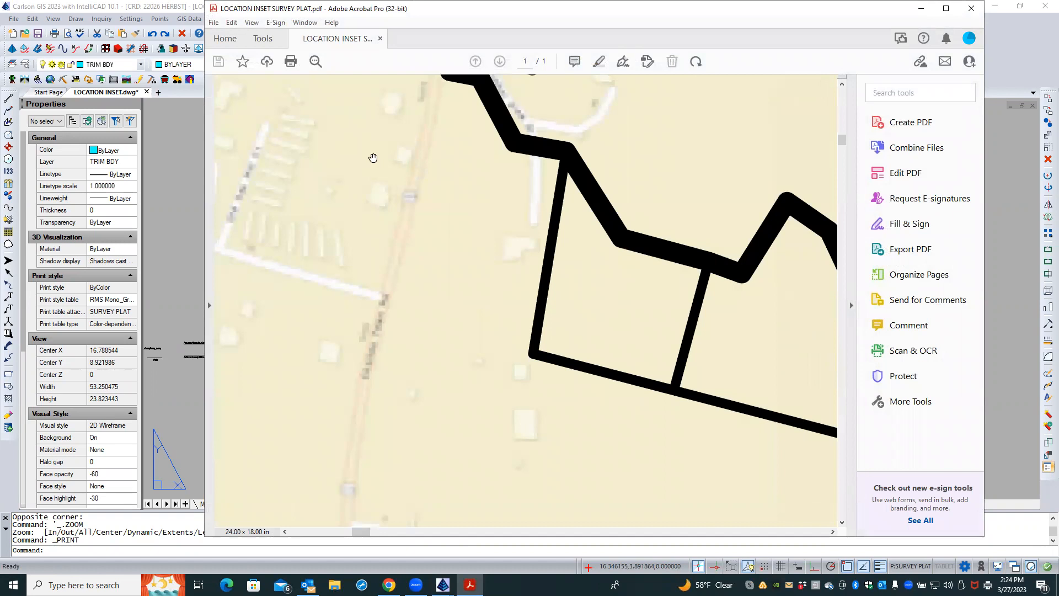
scroll(380, 180, "down", 2, "ctrl")
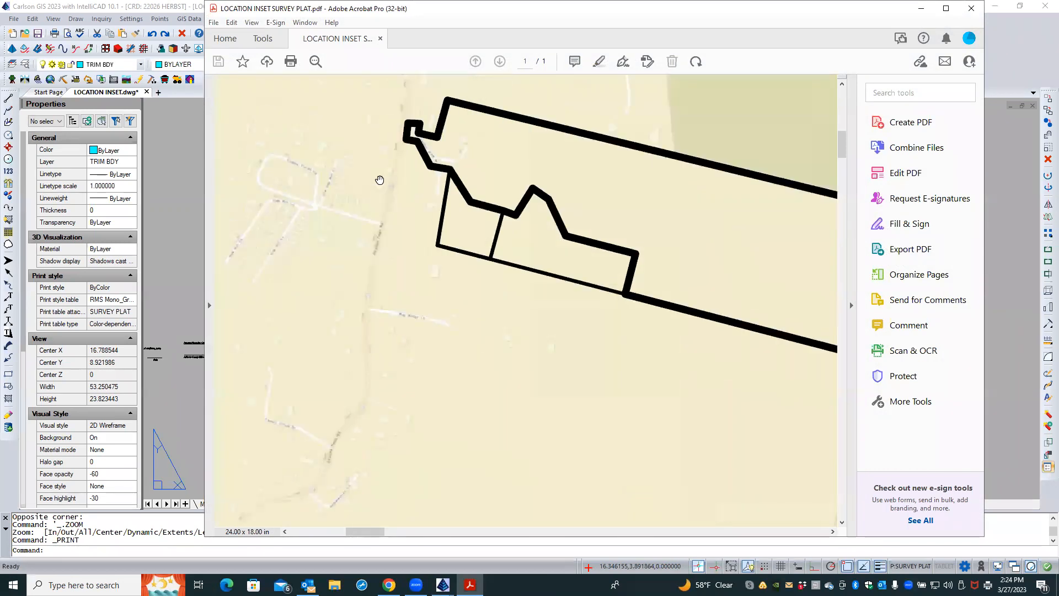
scroll(380, 180, "down", 3, "ctrl")
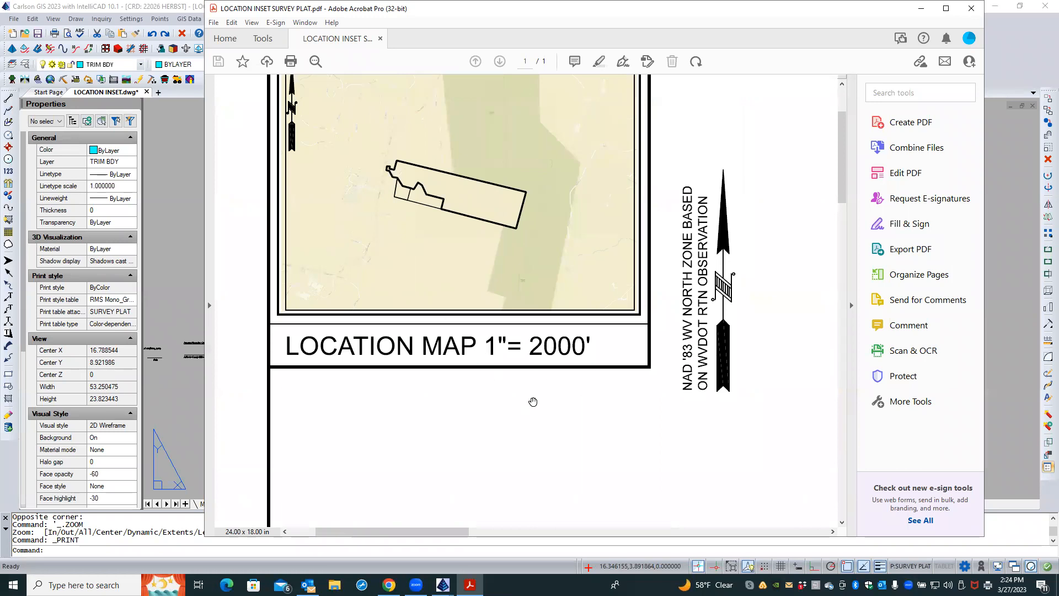
left_click(973, 8)
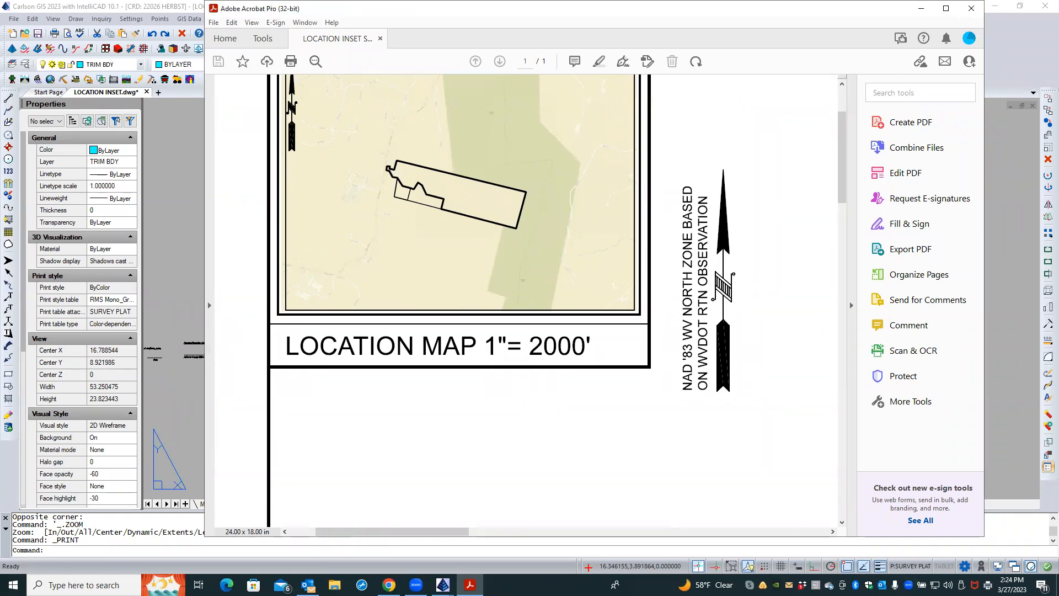
Return to Model space, review the World Street Map image around the property boundary, and delete that image
scroll(432, 187, "up", 7)
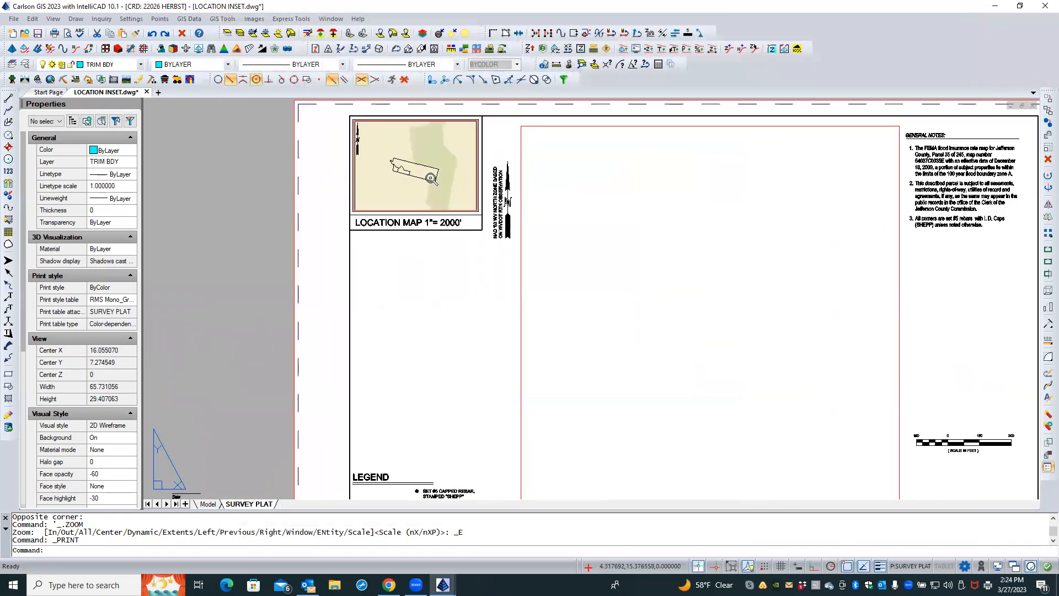
left_click(208, 504)
scroll(381, 289, "up", 5)
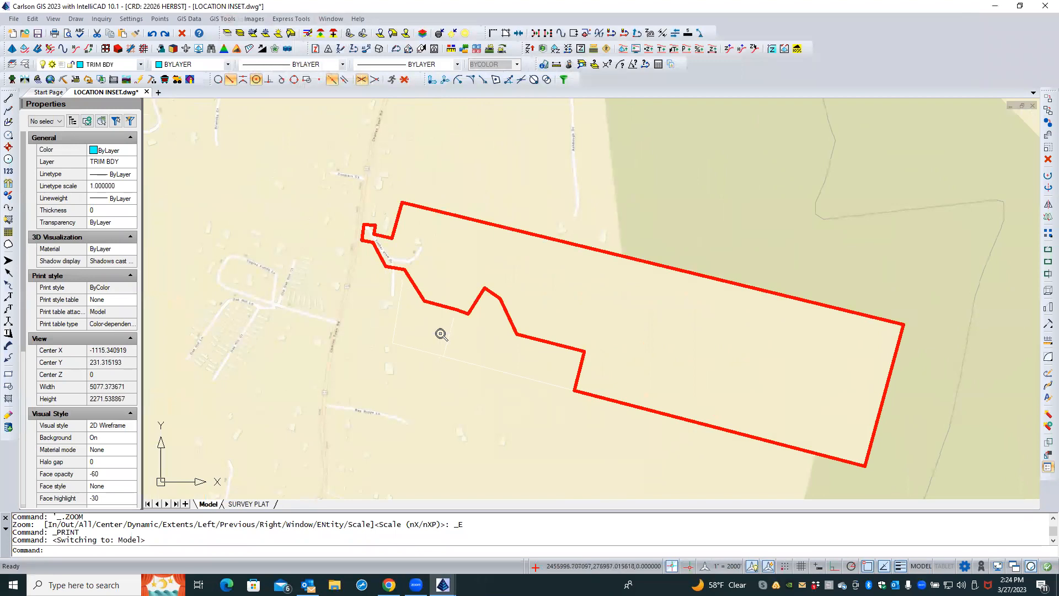
scroll(440, 333, "up", 6)
scroll(440, 333, "down", 3)
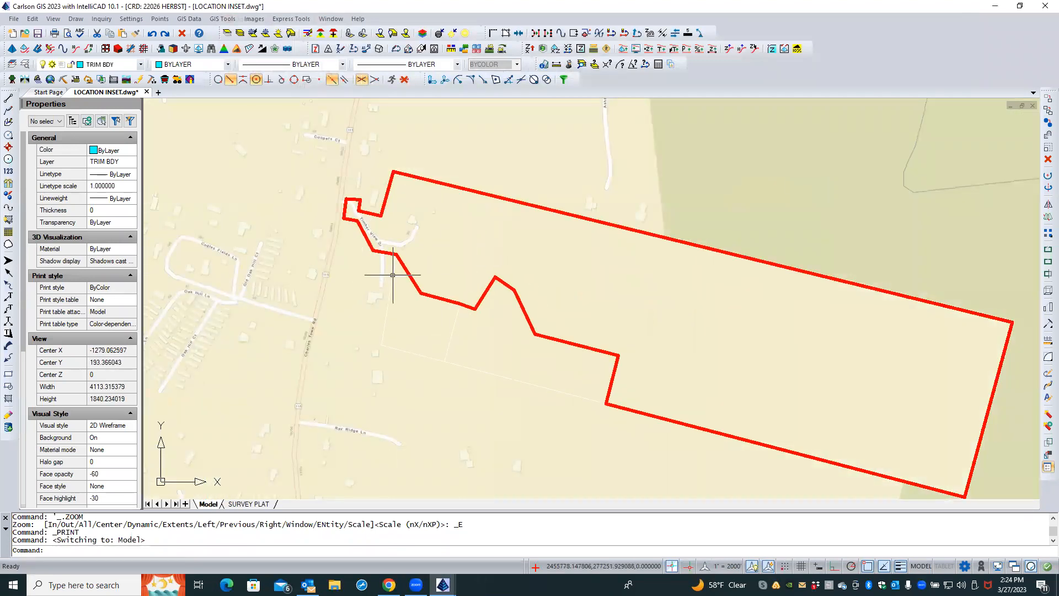
scroll(345, 316, "down", 1)
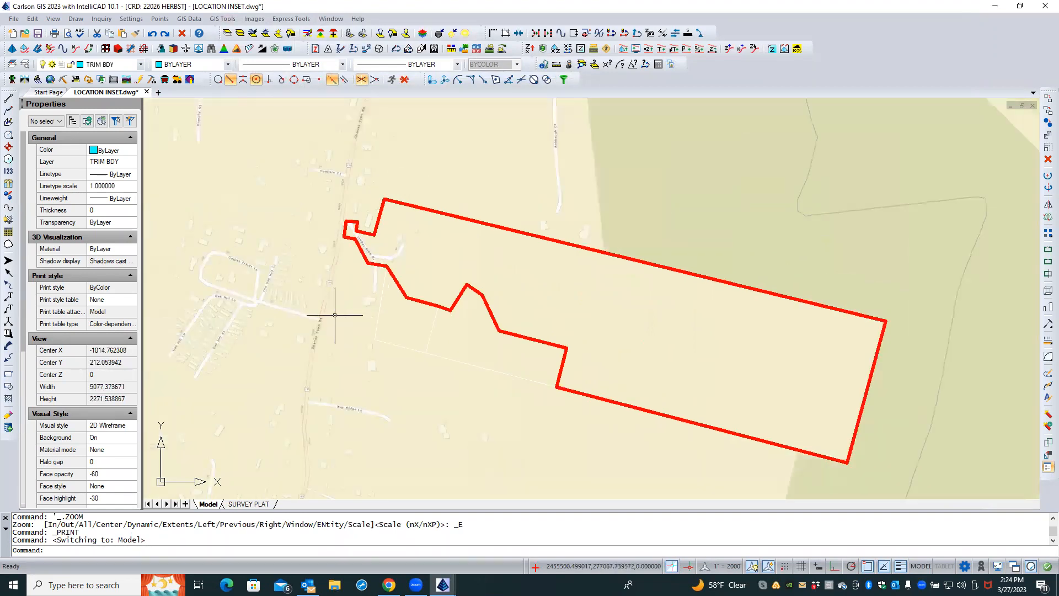
scroll(256, 305, "up", 1)
scroll(270, 275, "down", 1)
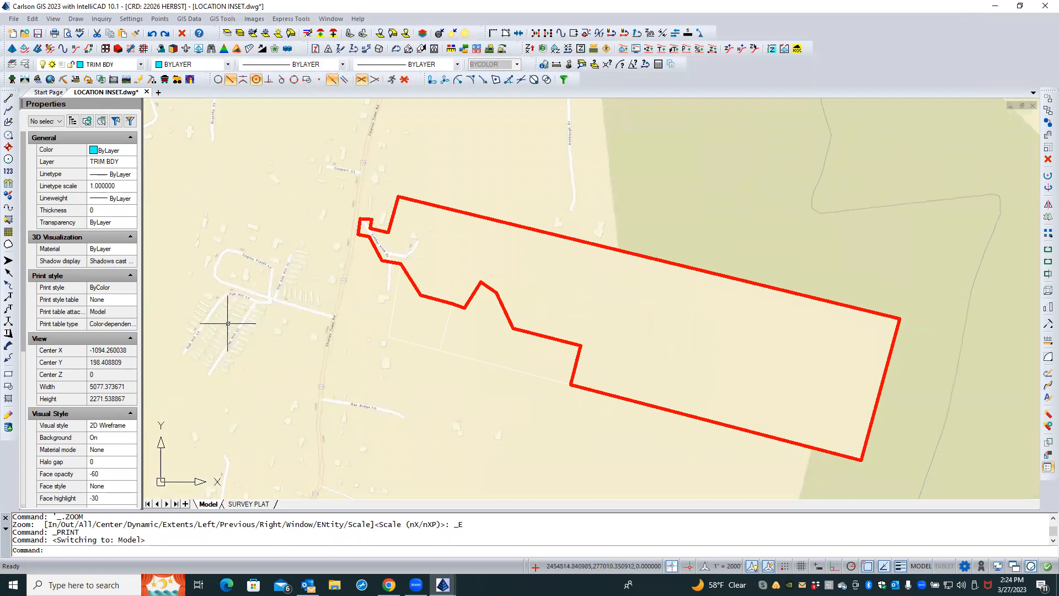
scroll(284, 316, "down", 3)
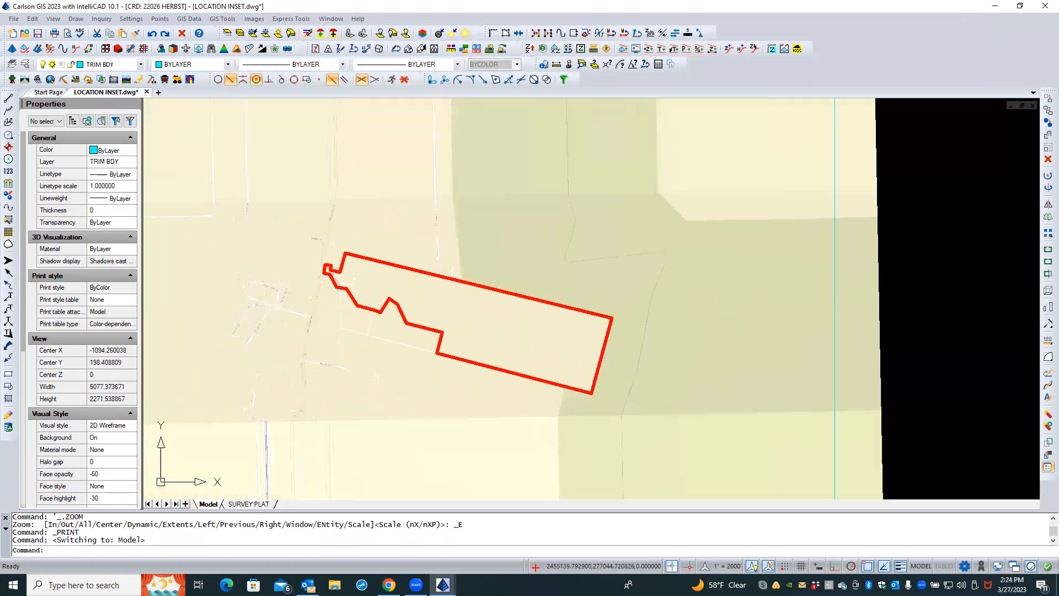
scroll(318, 311, "down", 2)
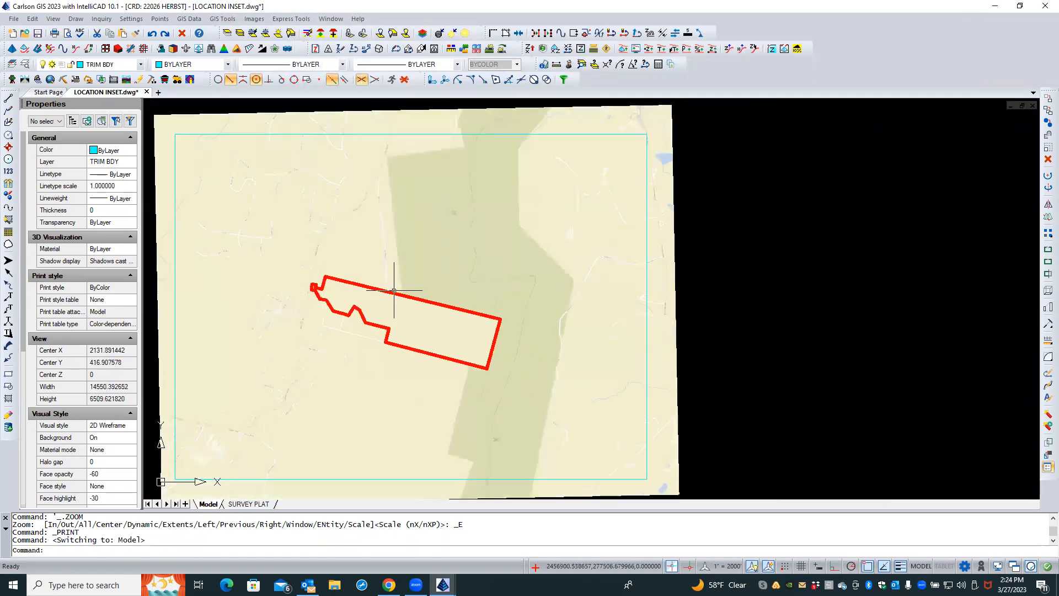
scroll(394, 290, "down", 1)
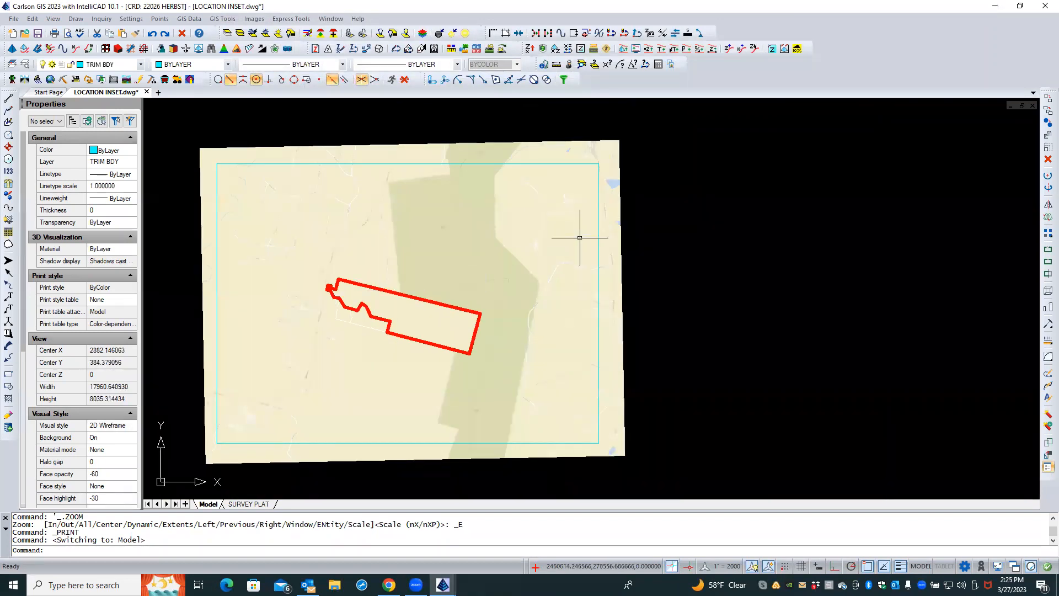
left_click(620, 221)
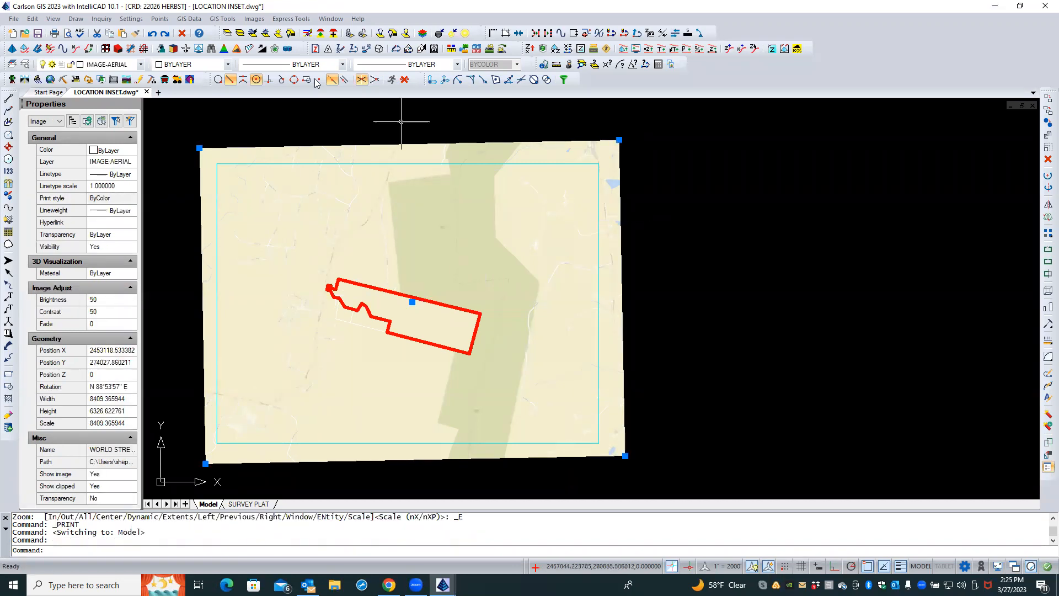
left_click(182, 33)
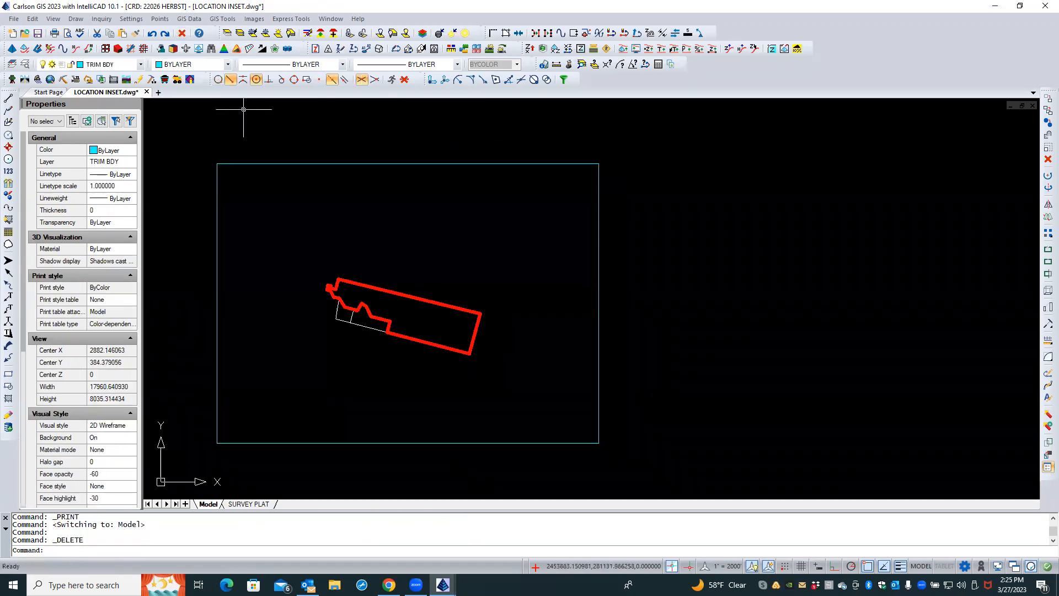
Start placing an ArcGIS map service image with the NGS Topo US 2D server layer at high resolution
left_click(187, 19)
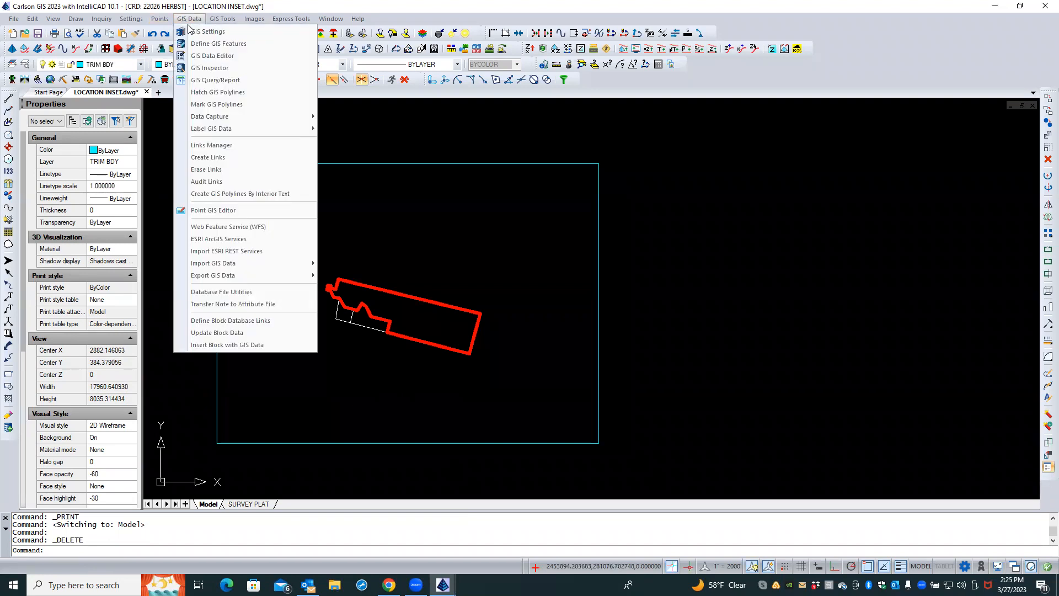
left_click(218, 239)
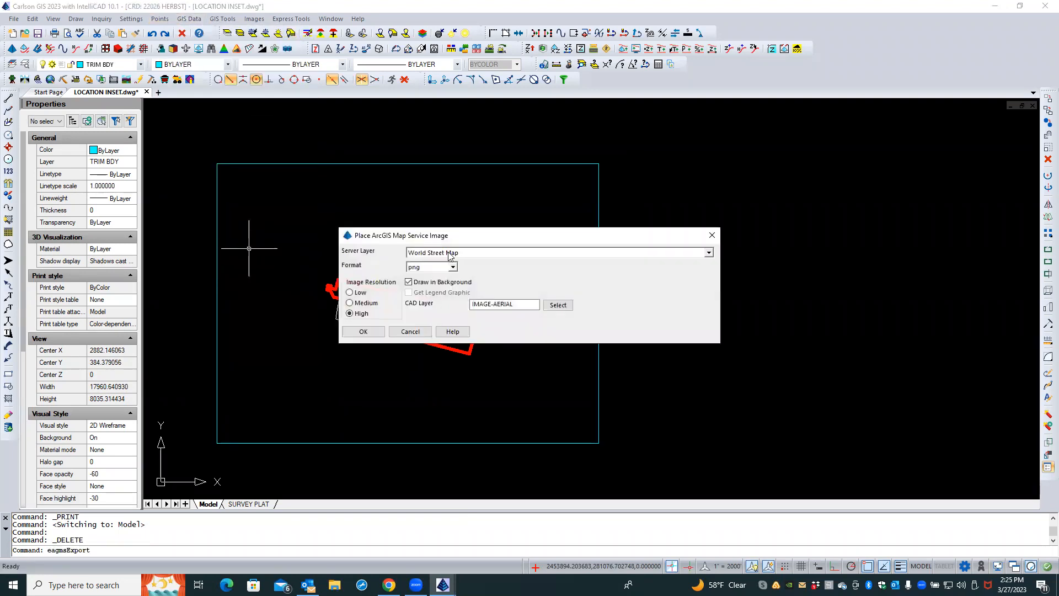
left_click(449, 254)
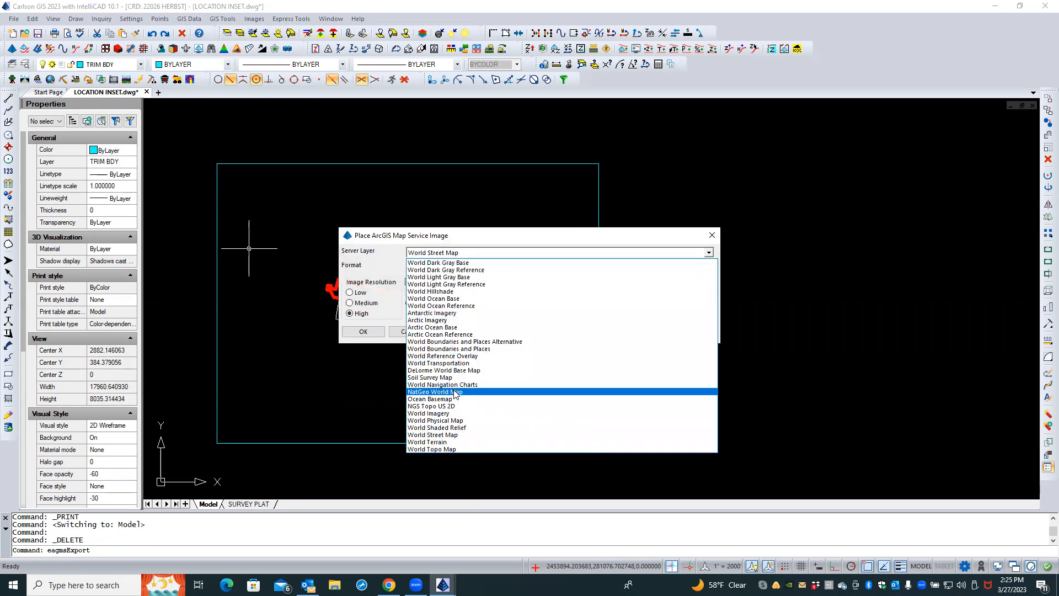
left_click(454, 406)
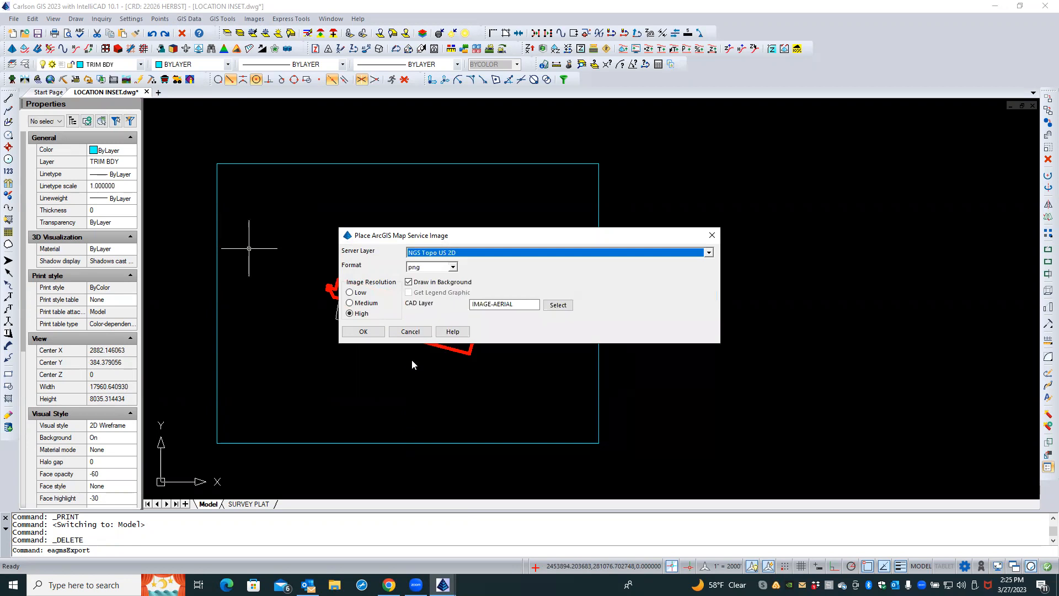
left_click(368, 333)
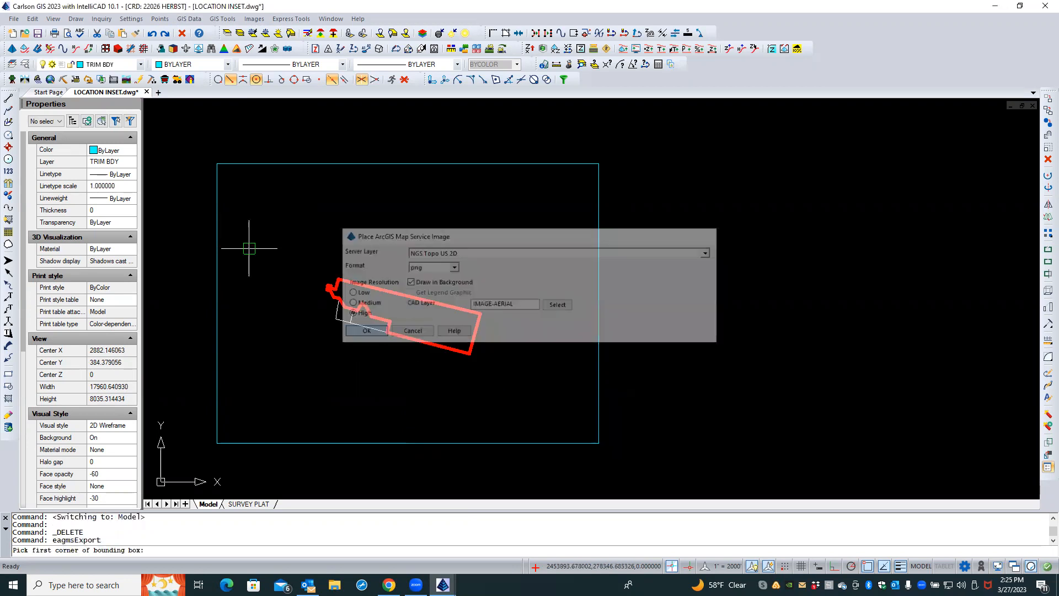
Pick the bounding box around the location-map frame and save the image as ngs topo
left_click(202, 451)
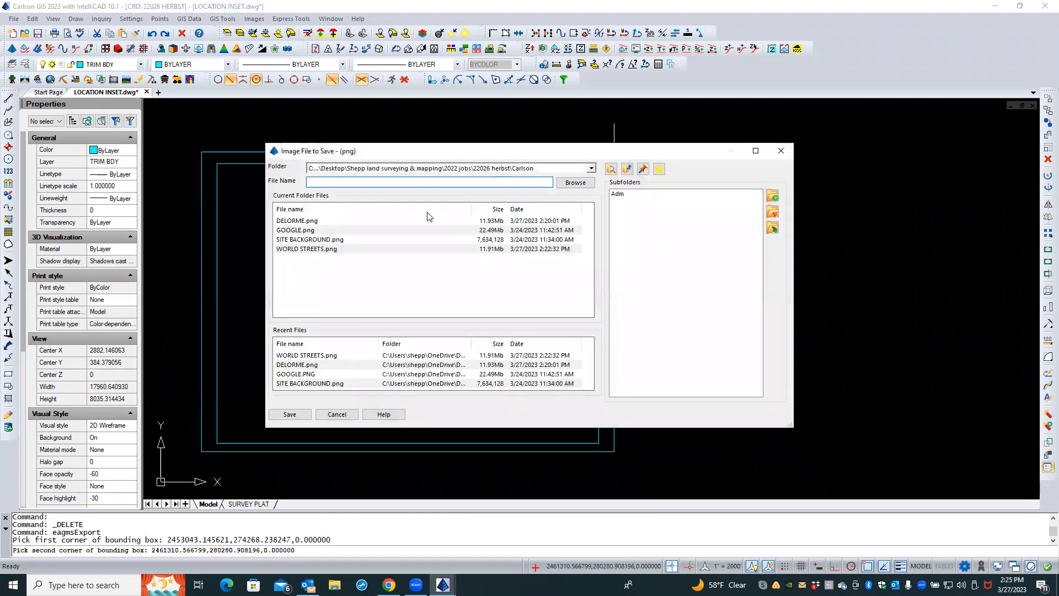
type("ngs topo")
key("Return")
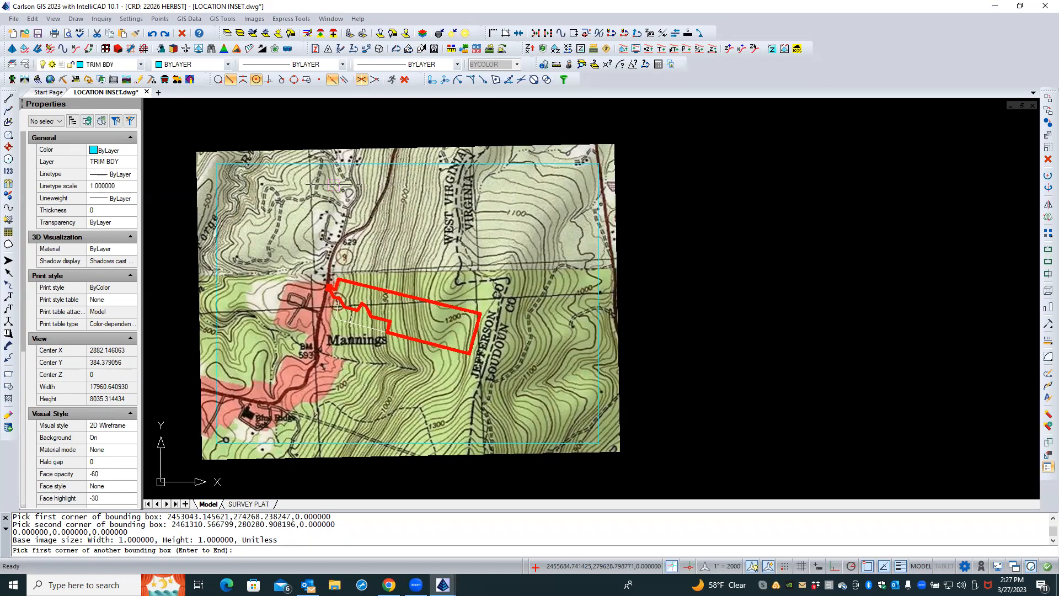
left_click(409, 144)
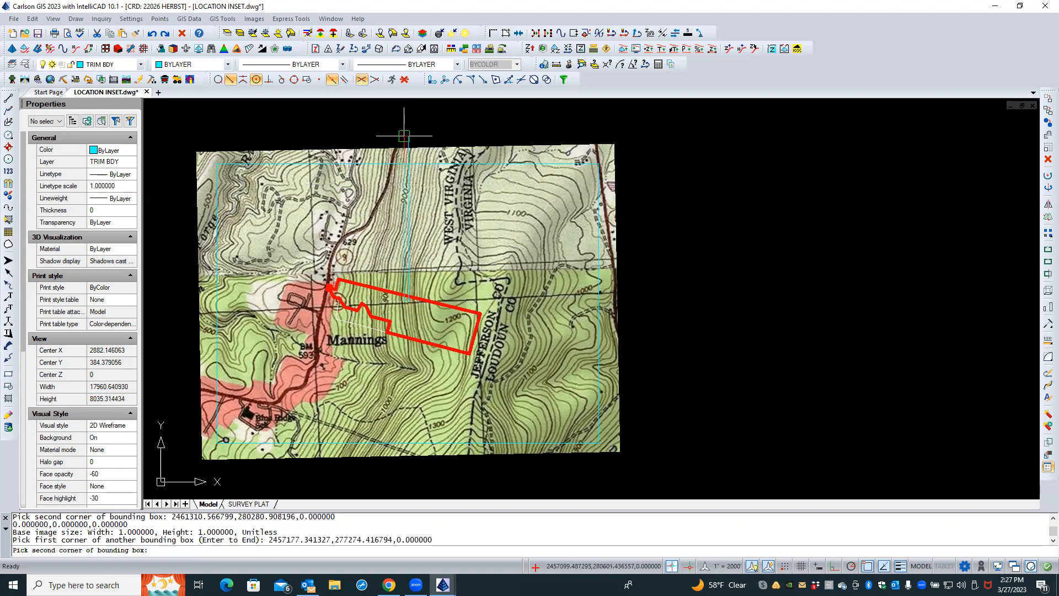
left_click(401, 133)
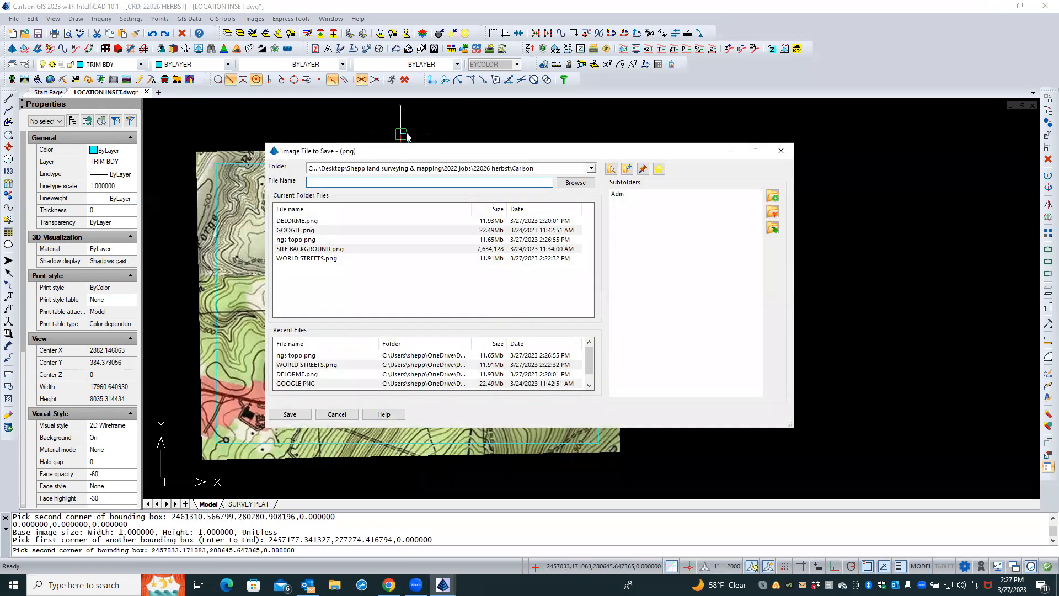
key("Escape")
key("Escape")
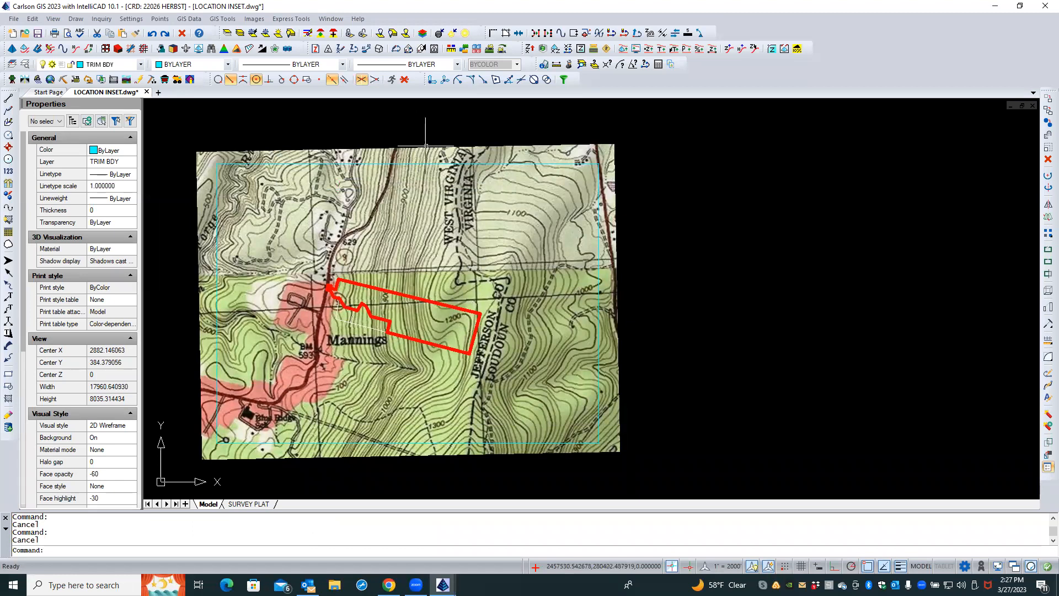
Select the NGS topo image and set its fade to 50
left_click(425, 148)
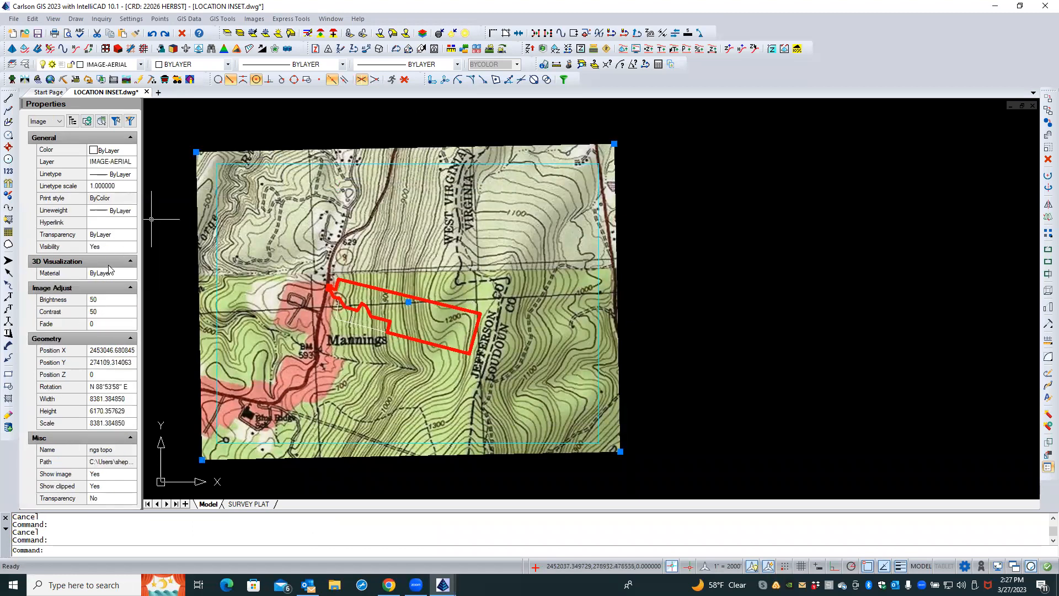
left_click(101, 325)
type("50")
key("Return")
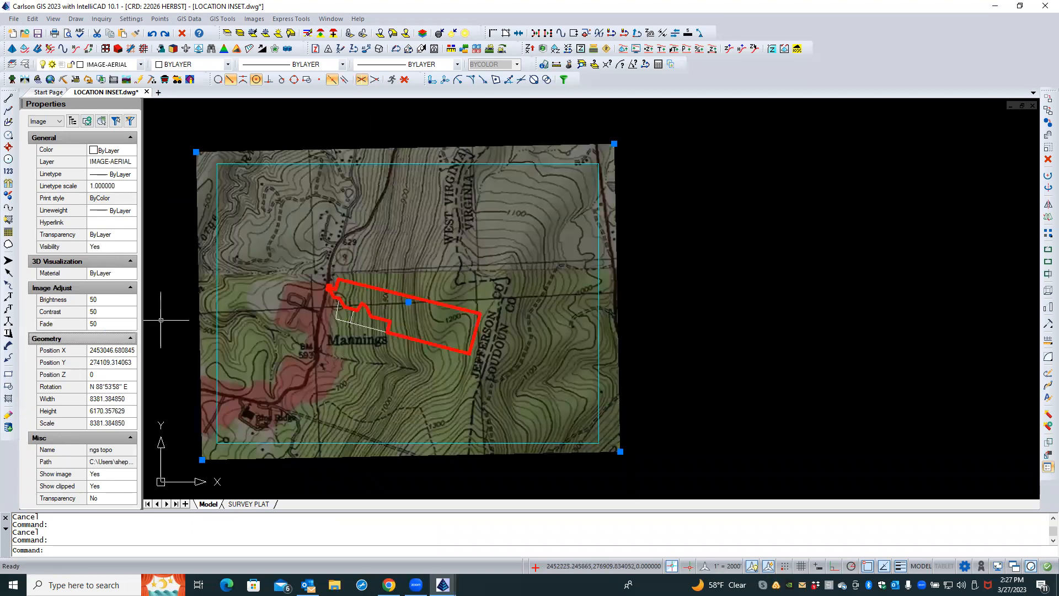
Switch to the SURVEY PLAT layout and inspect the topo background in the location map viewport
left_click(248, 505)
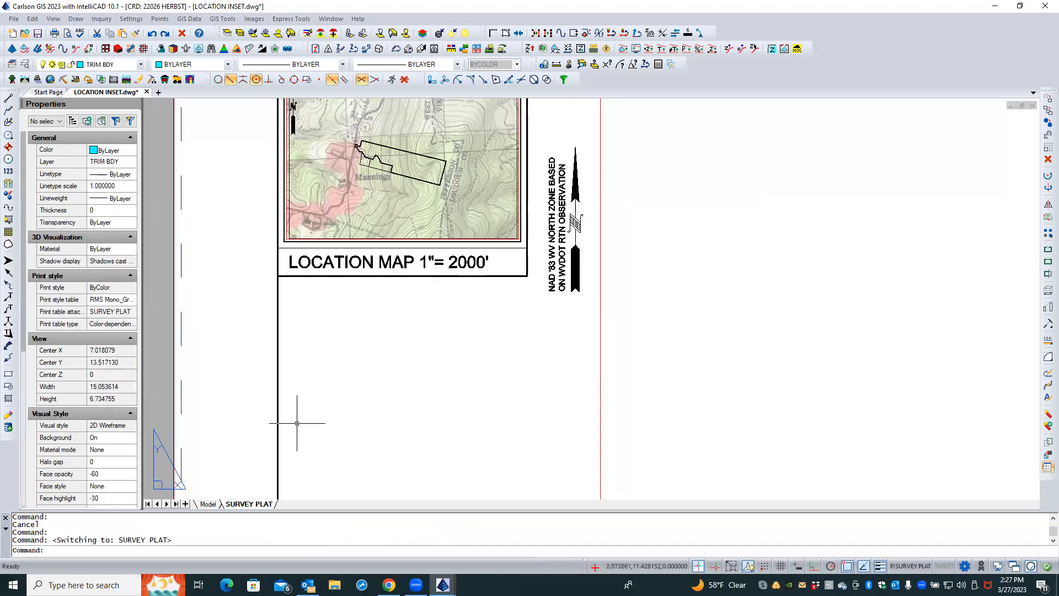
scroll(340, 356, "down", 1)
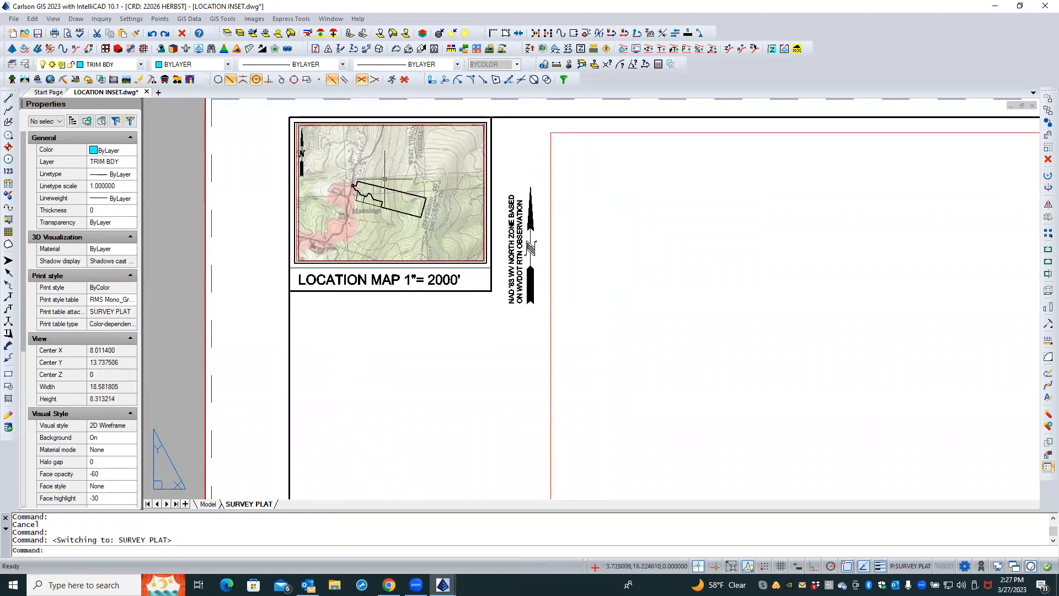
scroll(384, 178, "up", 4)
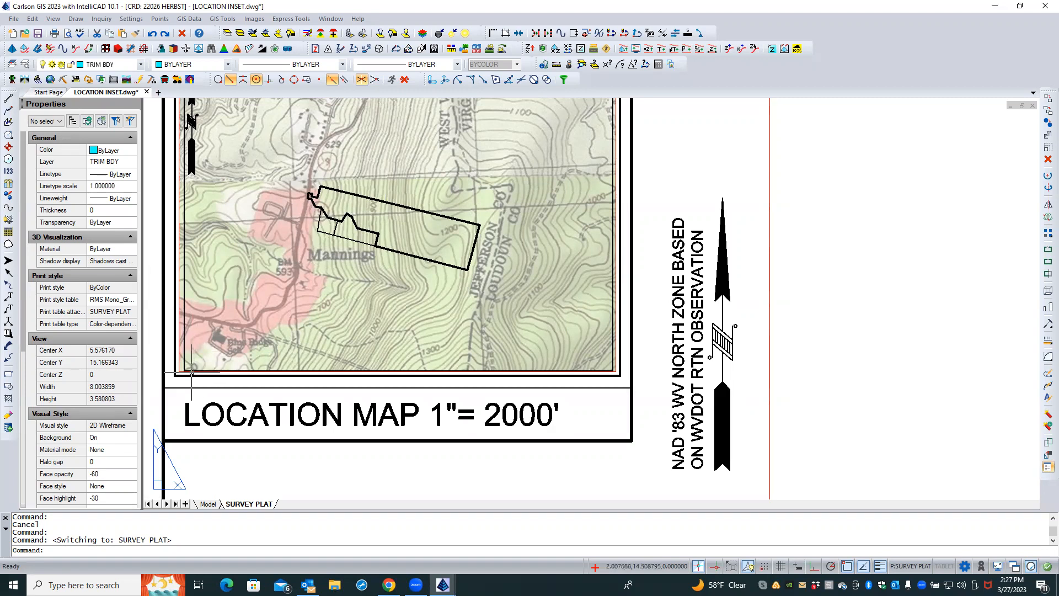
Return to Model space, select the topo image and set its fade to 25
left_click(208, 504)
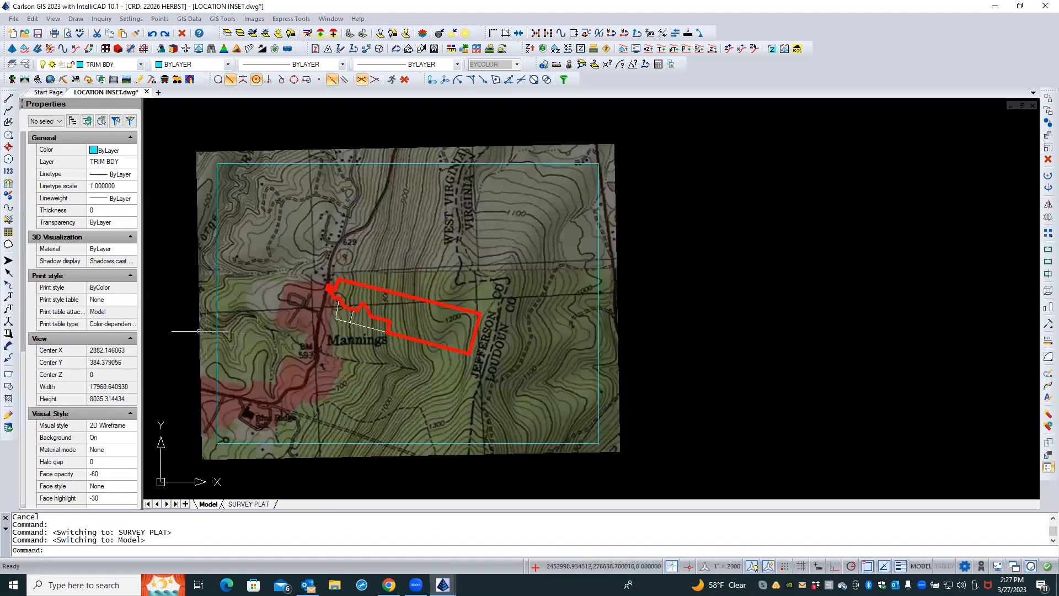
left_click(199, 331)
left_click(117, 321)
left_click(117, 320)
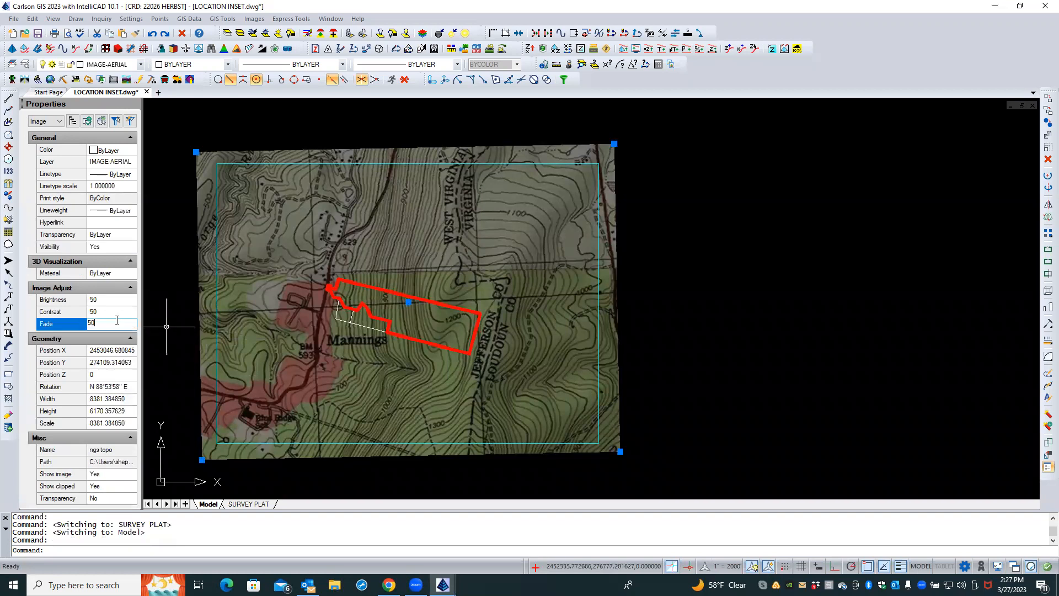
double_click(117, 320)
type("25")
key("Return")
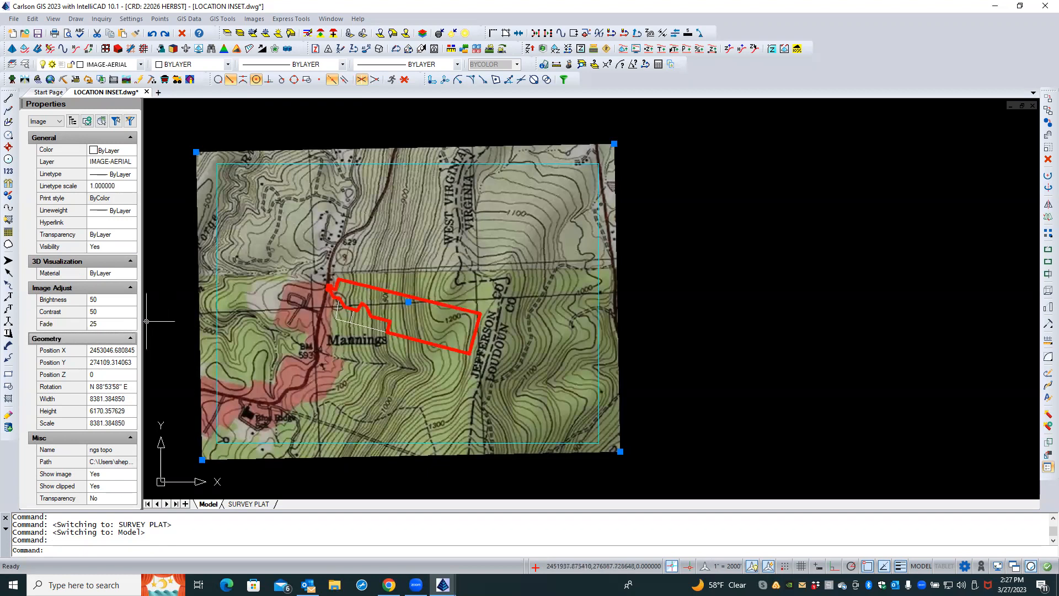
Switch to the SURVEY PLAT layout and inspect the lighter topo background in the location map
left_click(249, 504)
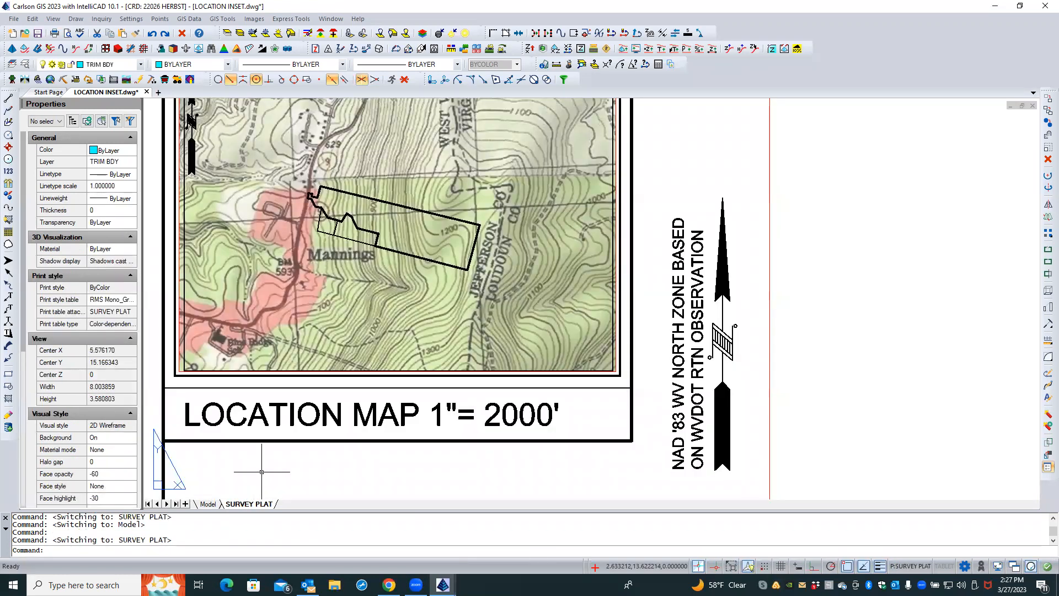
scroll(335, 381, "down", 1)
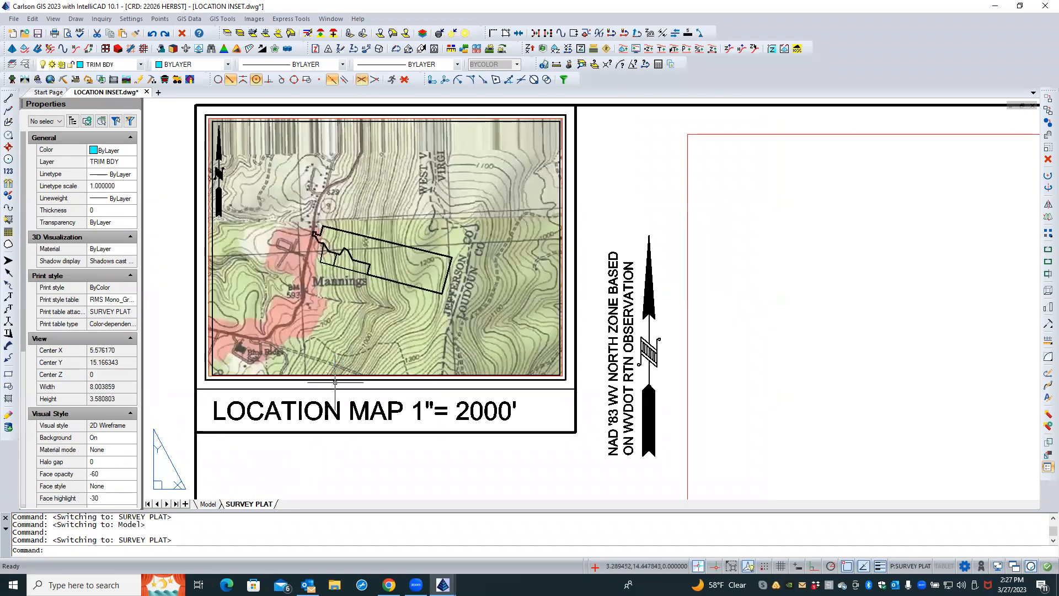
scroll(408, 215, "up", 4)
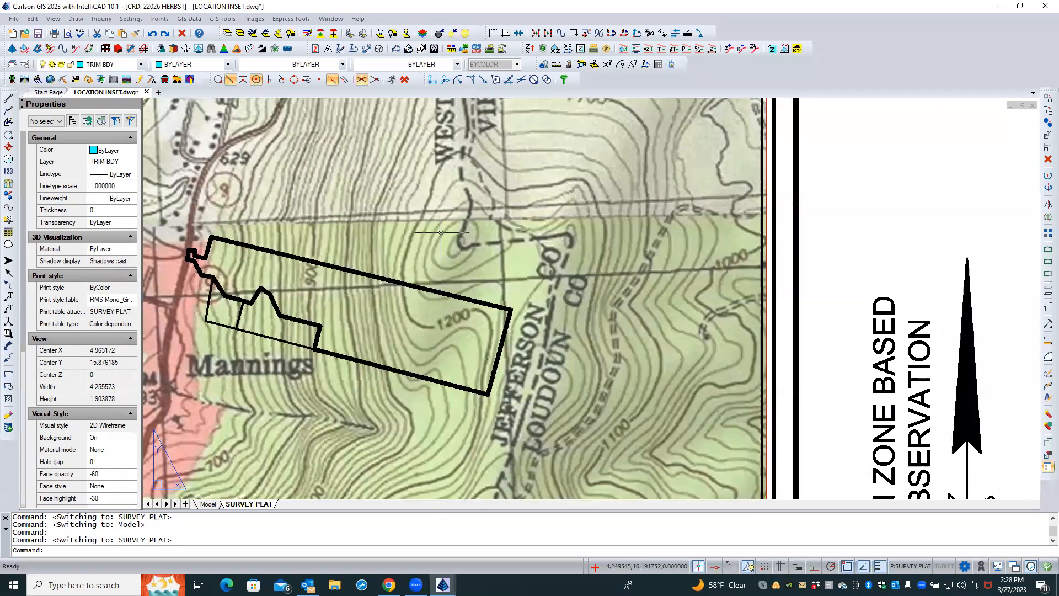
scroll(441, 232, "down", 4)
scroll(441, 232, "down", 1)
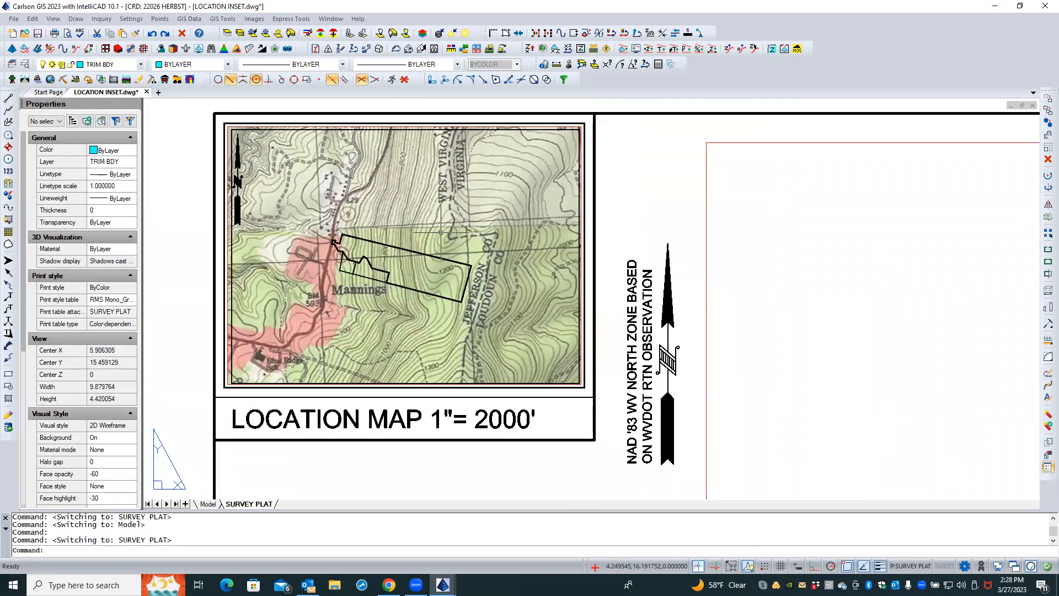
Return to Model space, select the NGS topo image and set its fade to 0
left_click(207, 504)
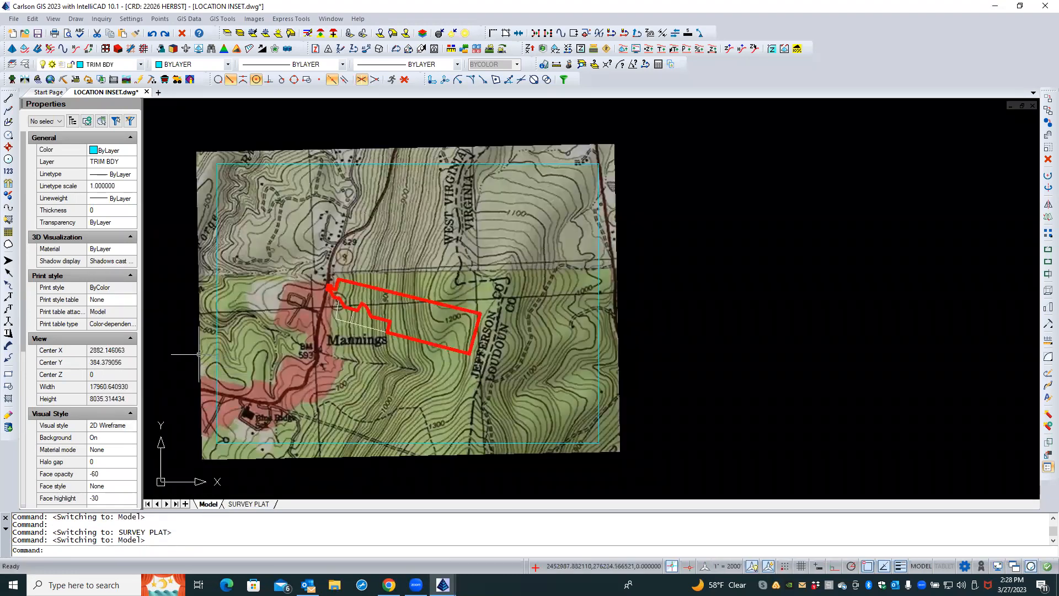
left_click(199, 354)
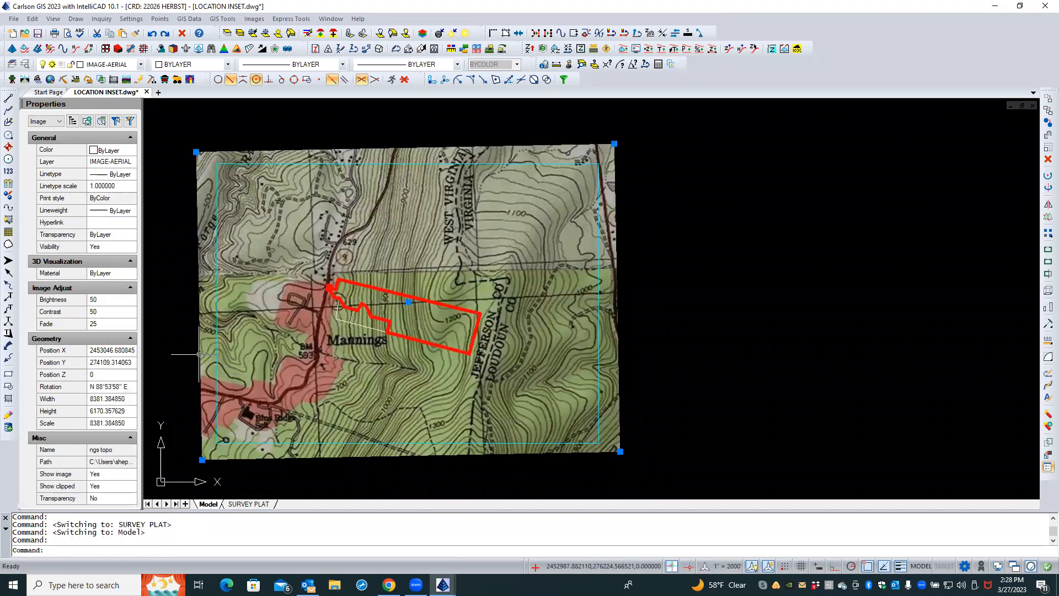
left_click(103, 325)
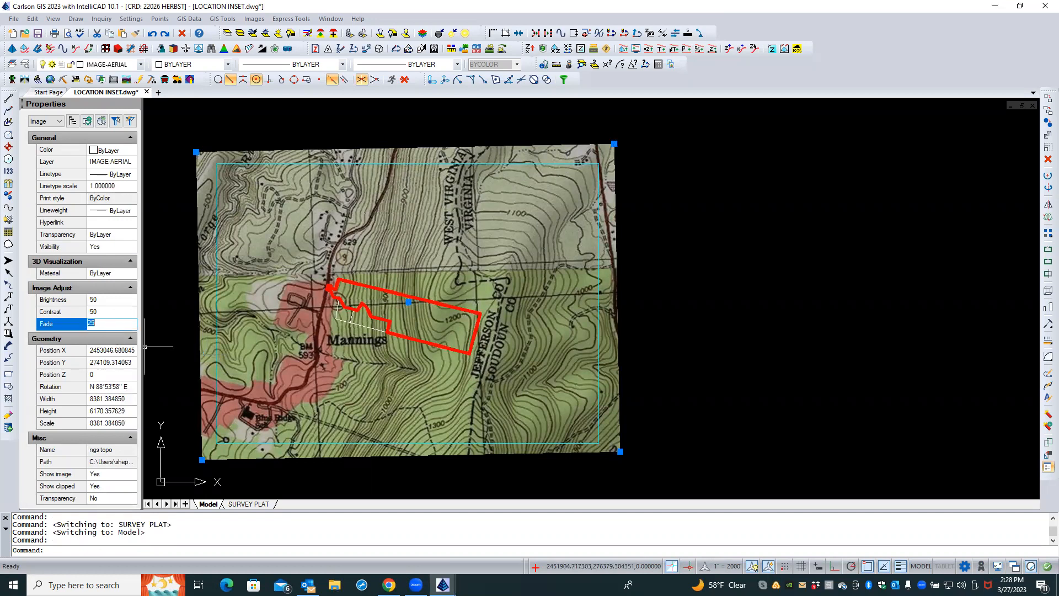
type("0")
key("Return")
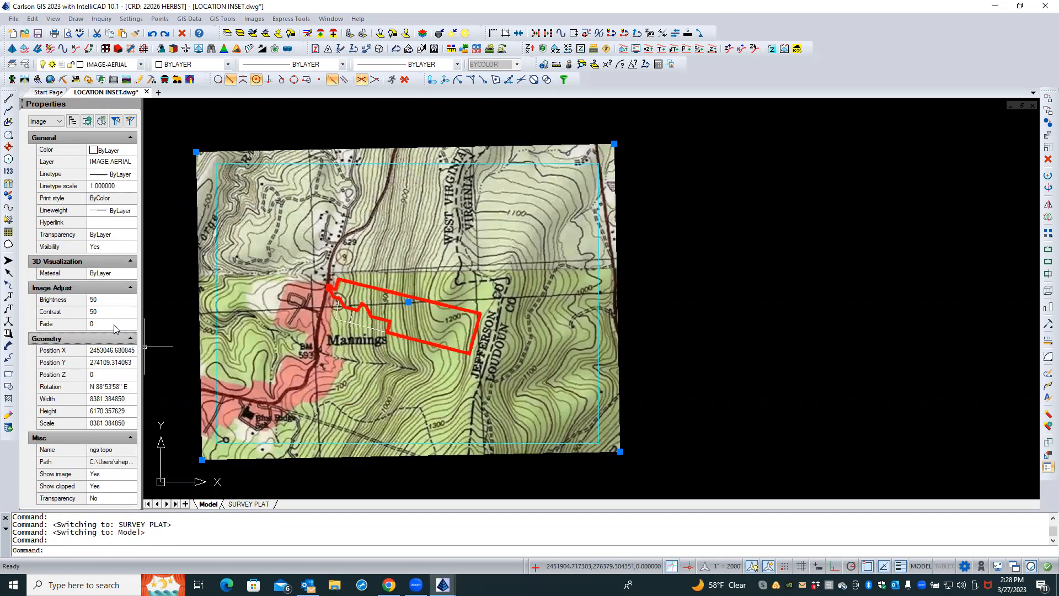
Switch to the SURVEY PLAT layout and inspect the unfaded topo background in the location map viewport
left_click(255, 504)
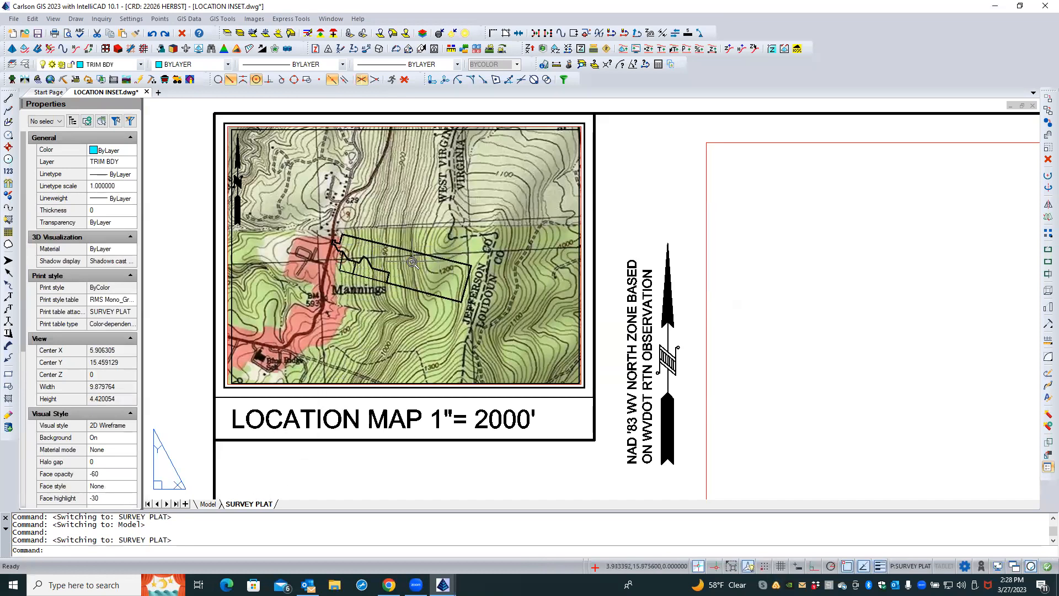
scroll(413, 262, "up", 3)
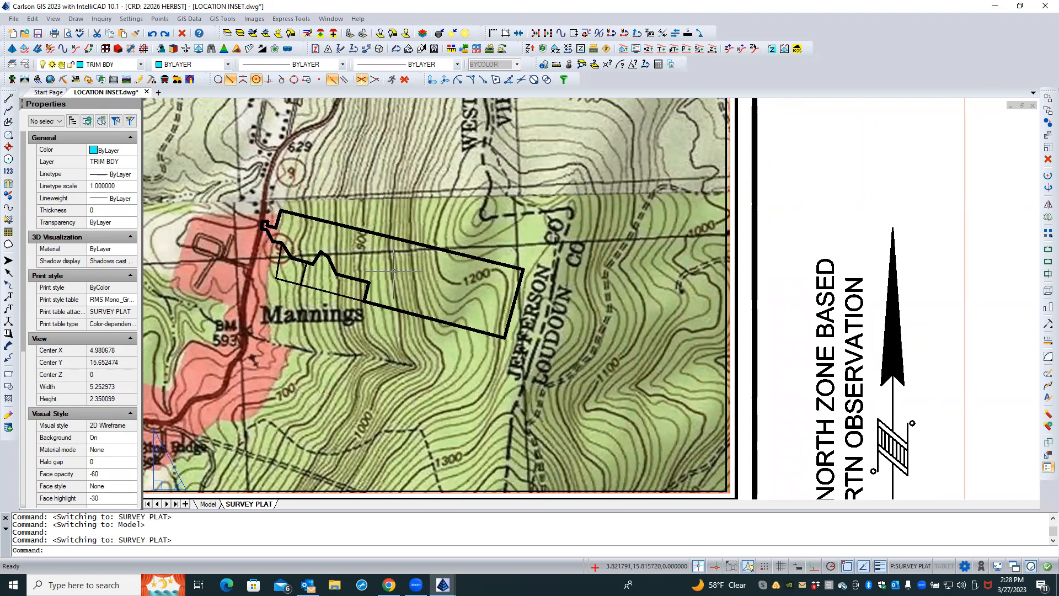
scroll(394, 272, "down", 2)
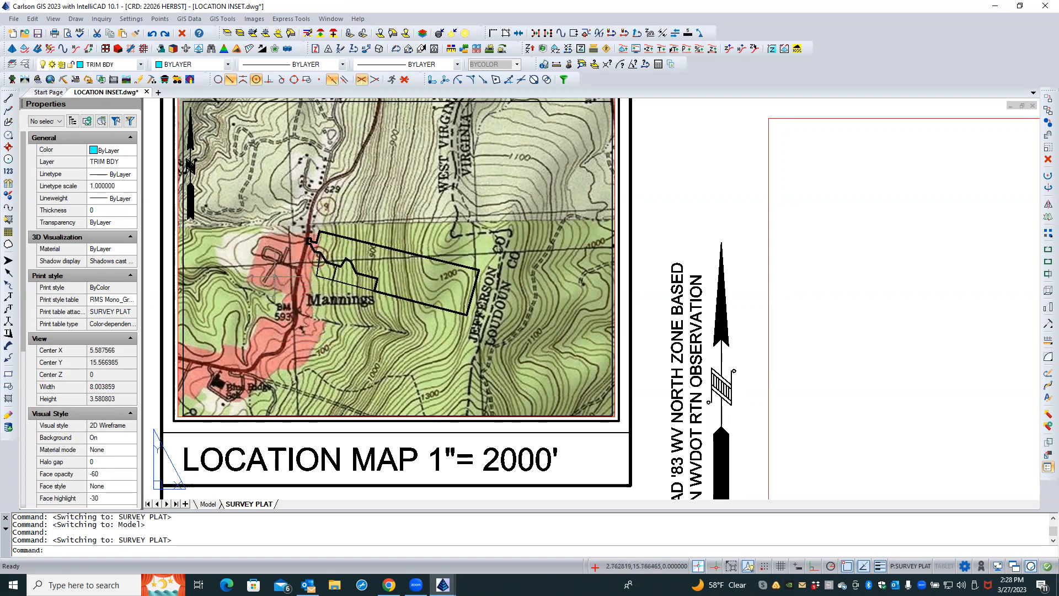
scroll(282, 326, "down", 1)
scroll(282, 323, "up", 1)
scroll(282, 324, "up", 1)
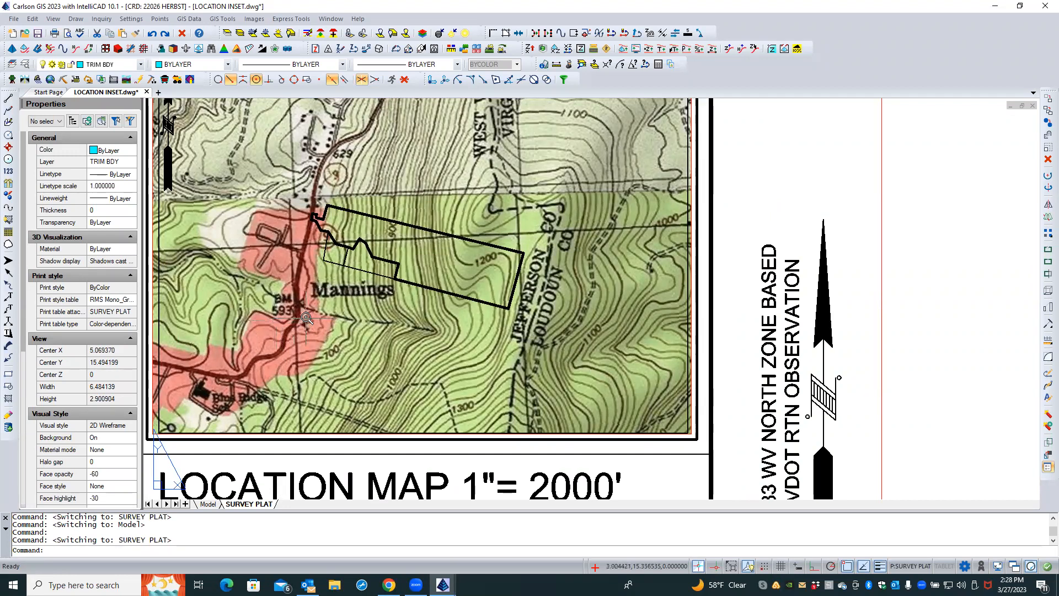
scroll(325, 320, "down", 2)
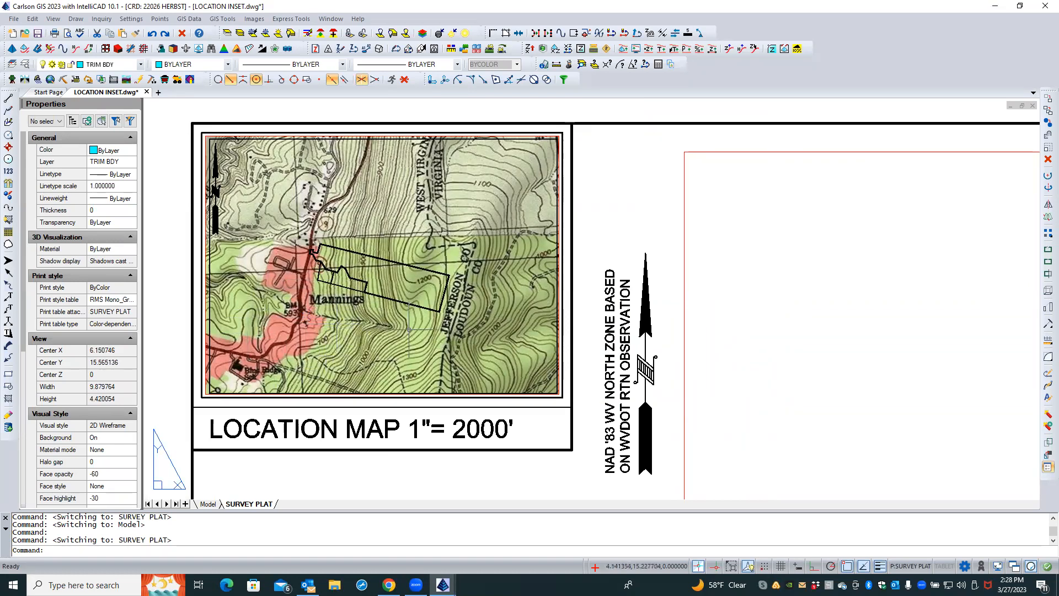
scroll(469, 265, "up", 1)
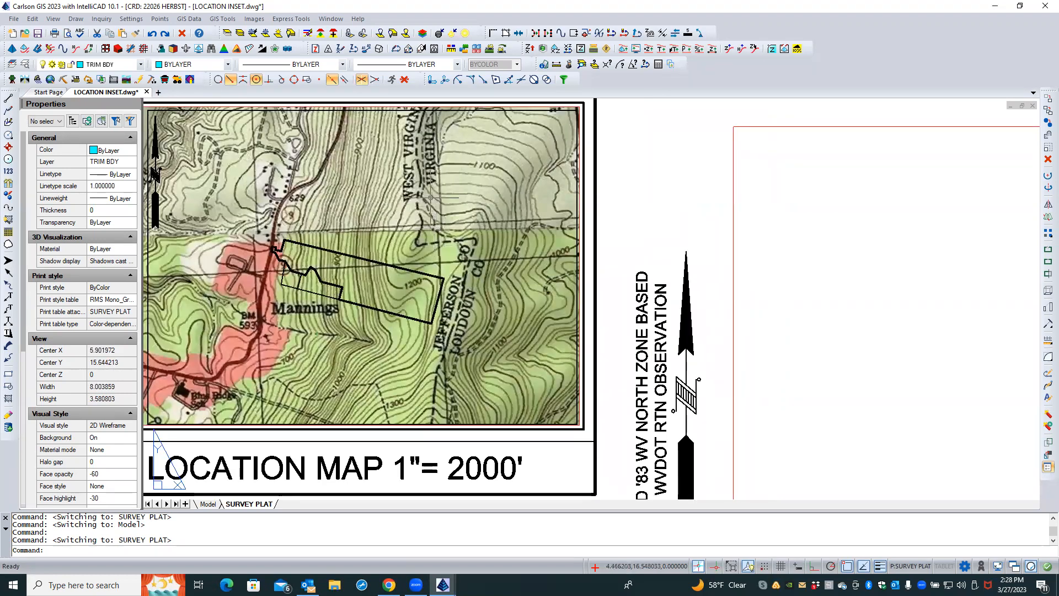
scroll(436, 194, "down", 1)
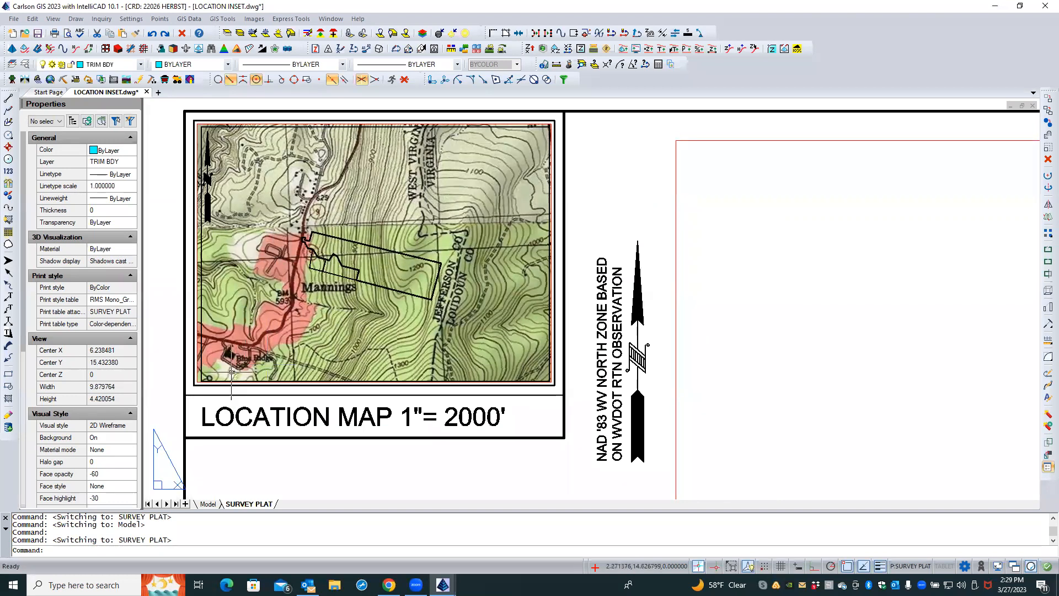
scroll(230, 372, "up", 3)
scroll(226, 373, "up", 1)
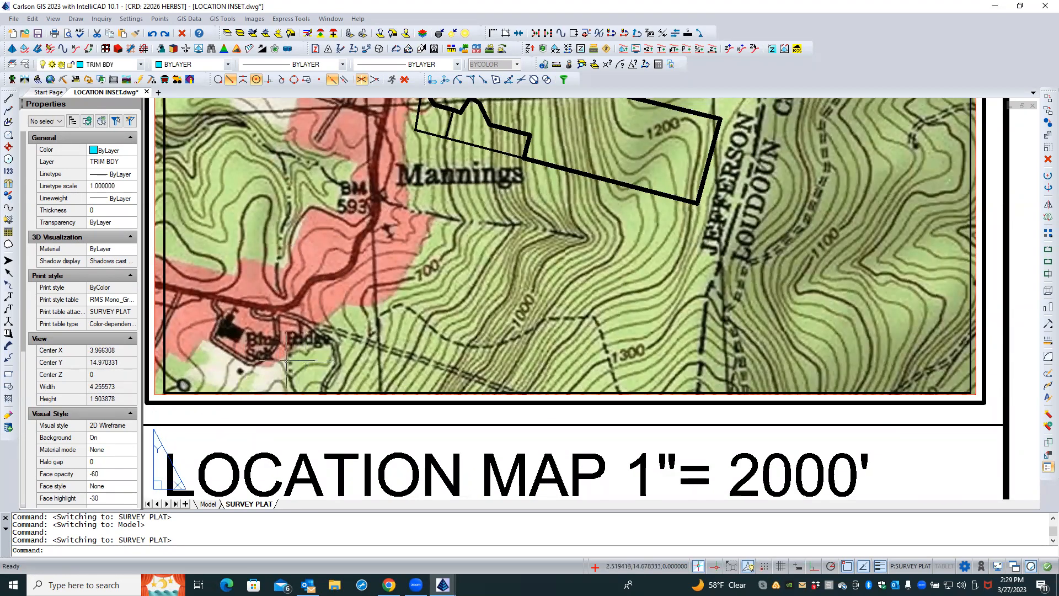
scroll(309, 342, "down", 4)
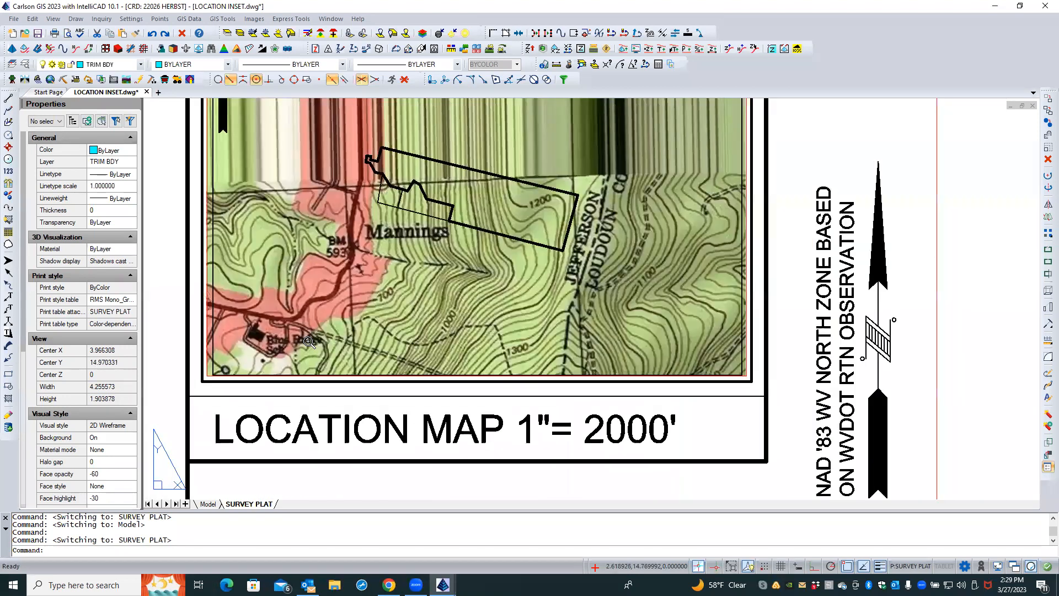
scroll(309, 342, "down", 1)
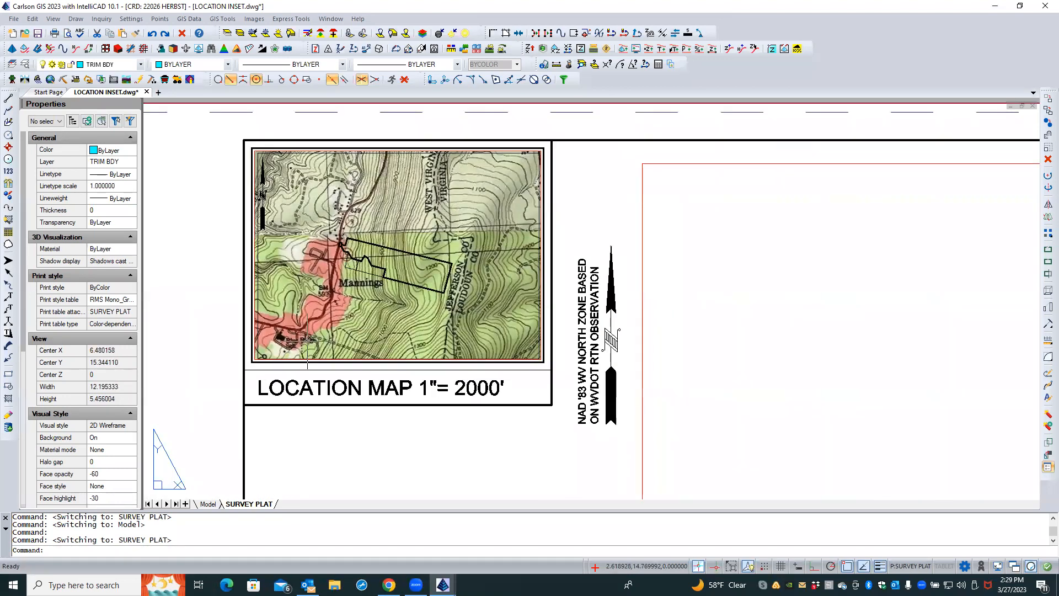
Return to Model space and freeze the TRIM BDY layer by picking the trim boundary rectangle, then check the layout
left_click(214, 298)
left_click(203, 303)
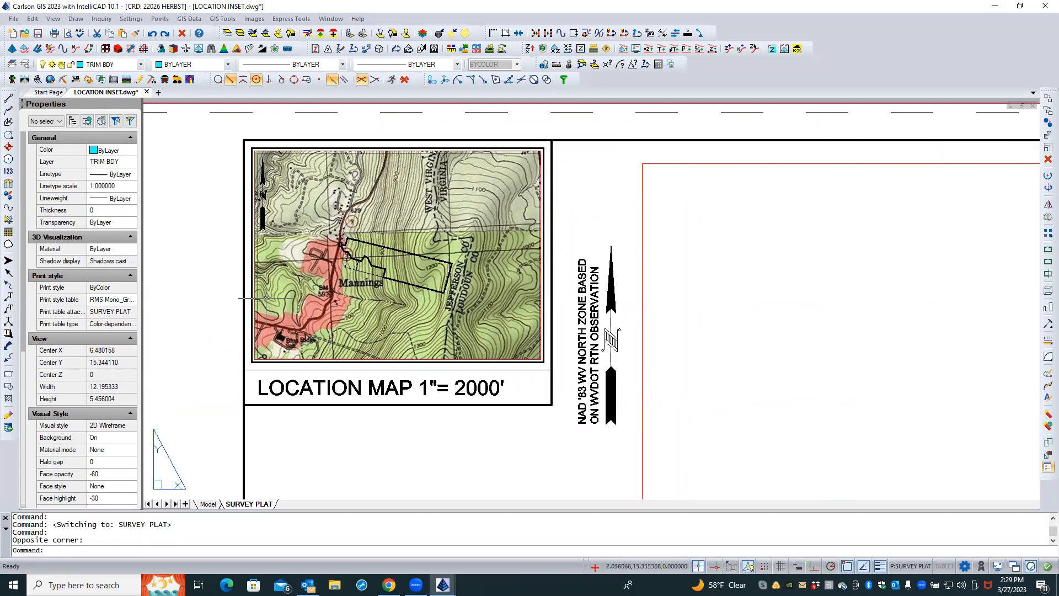
left_click(208, 504)
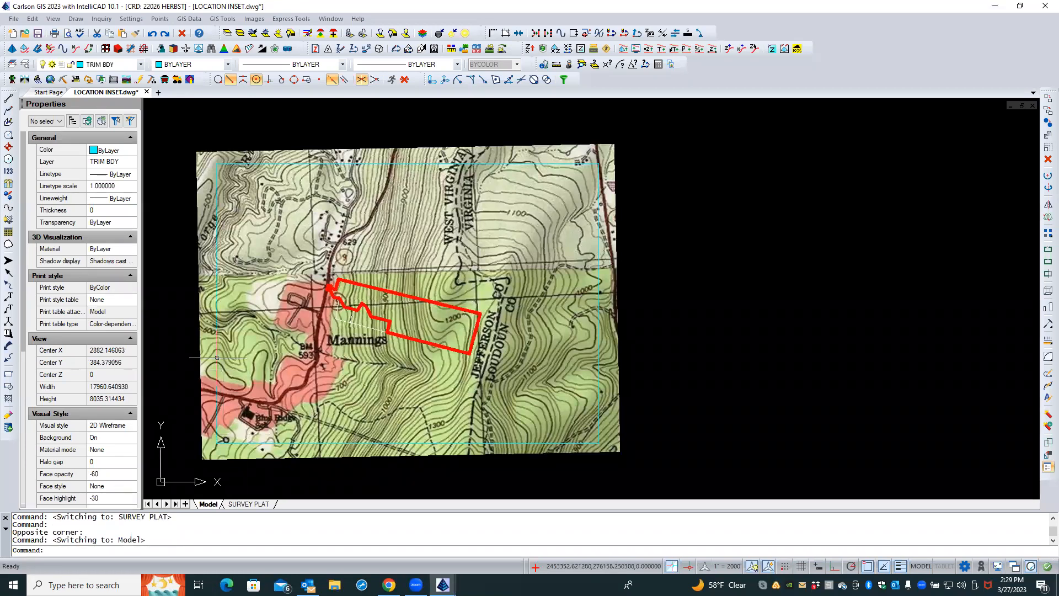
left_click(216, 358)
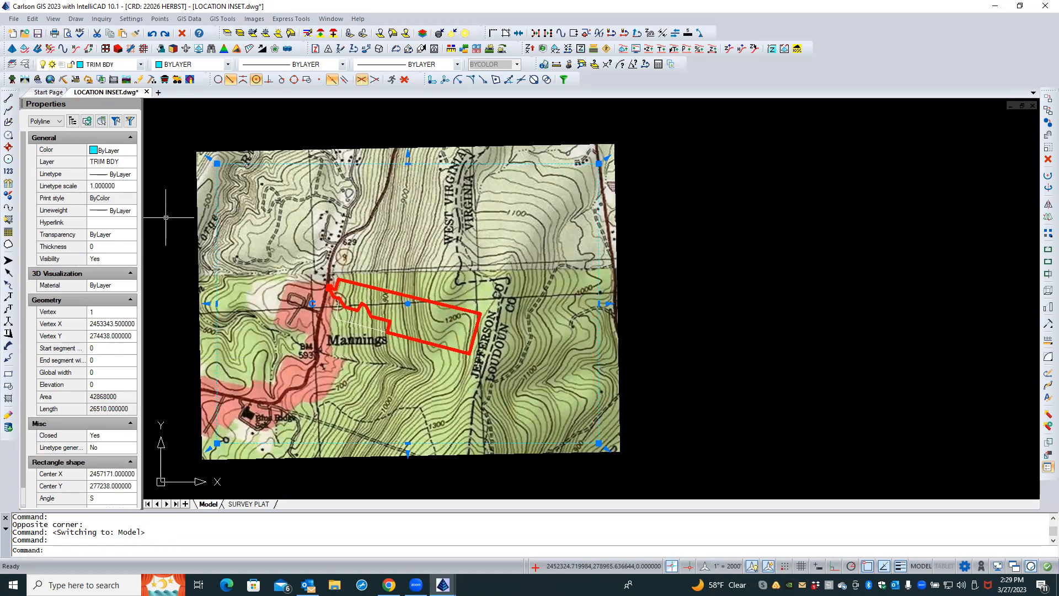
key("Escape")
key("Escape")
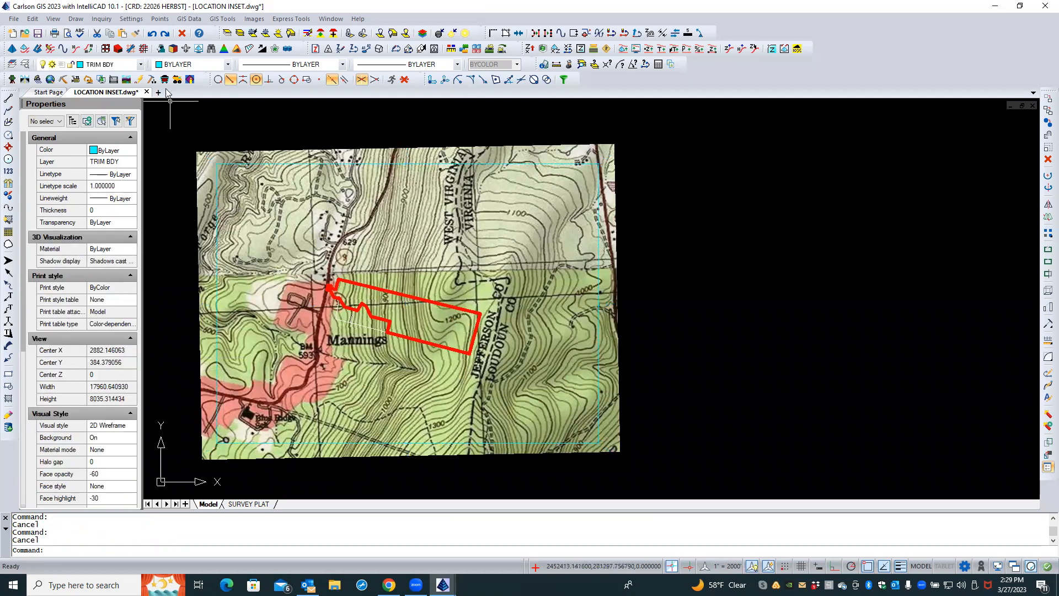
left_click(251, 34)
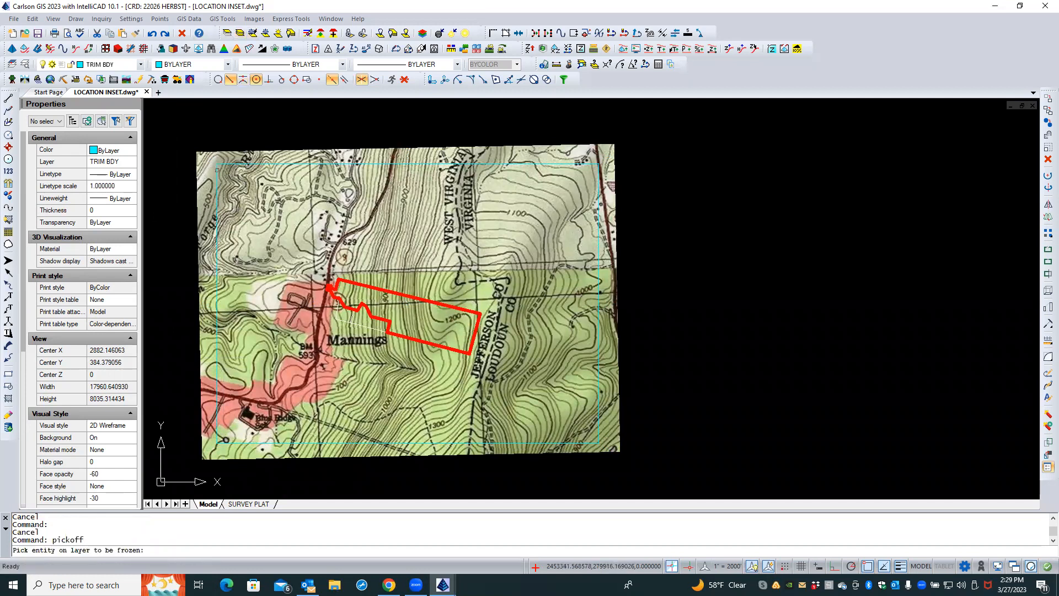
left_click(216, 171)
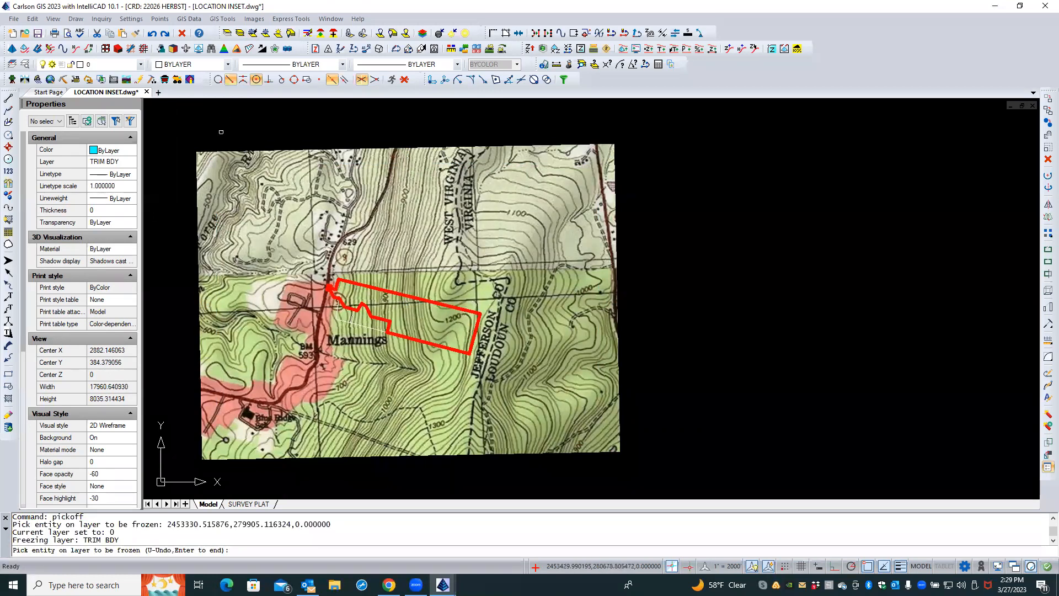
key("Return")
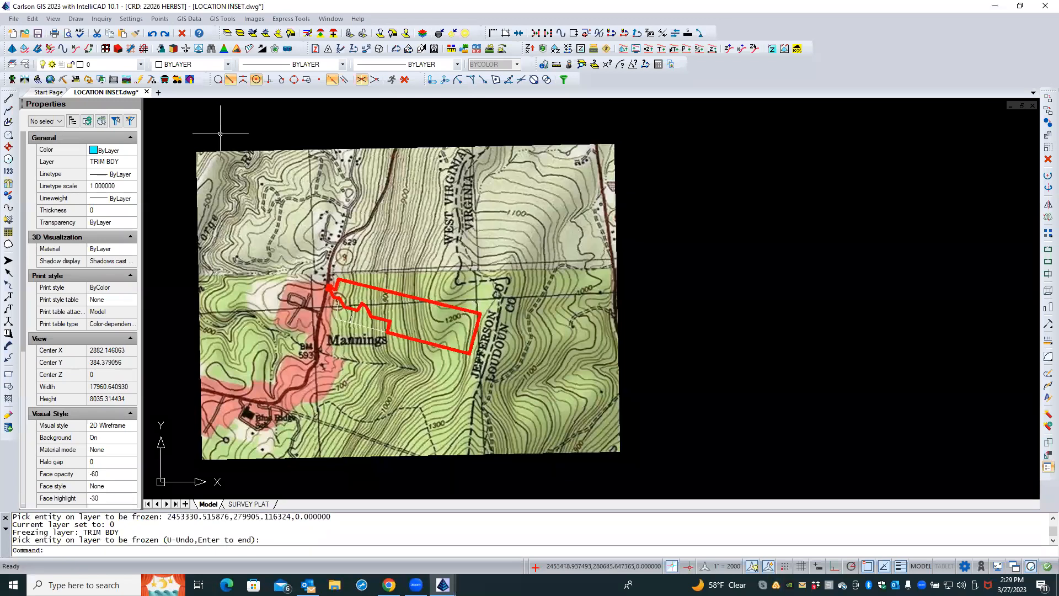
left_click(243, 503)
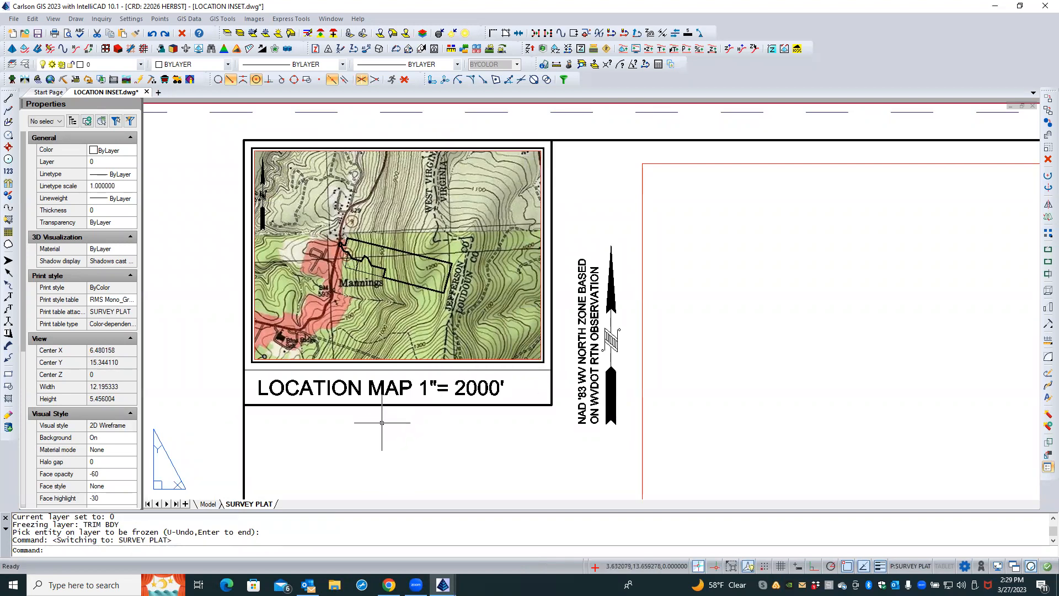
Hatch the property boundary polyline on layer BDY MAIN with a SOLID fill in gray color 252
left_click(208, 504)
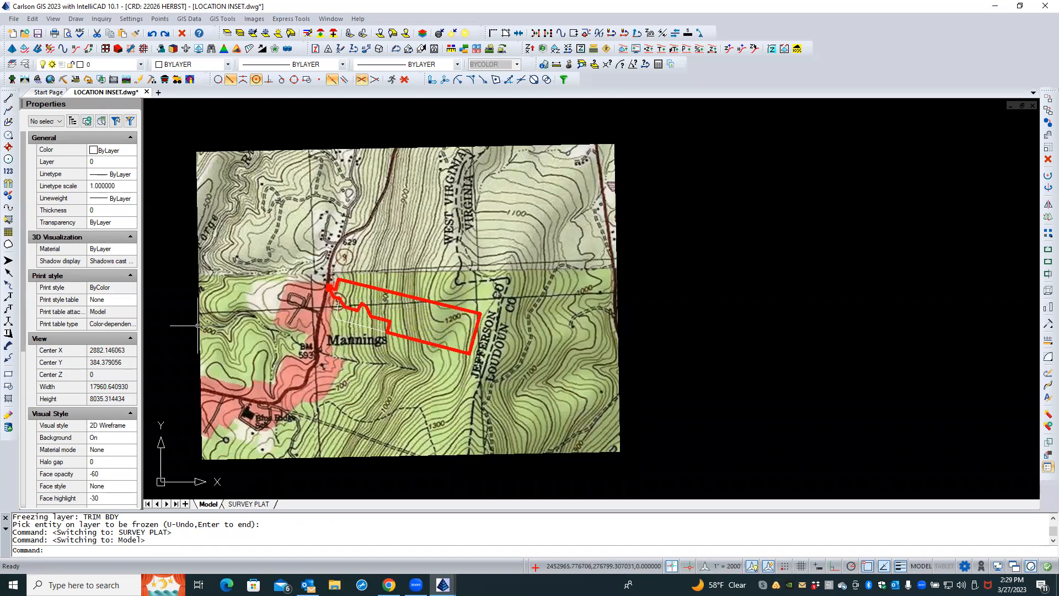
left_click(8, 399)
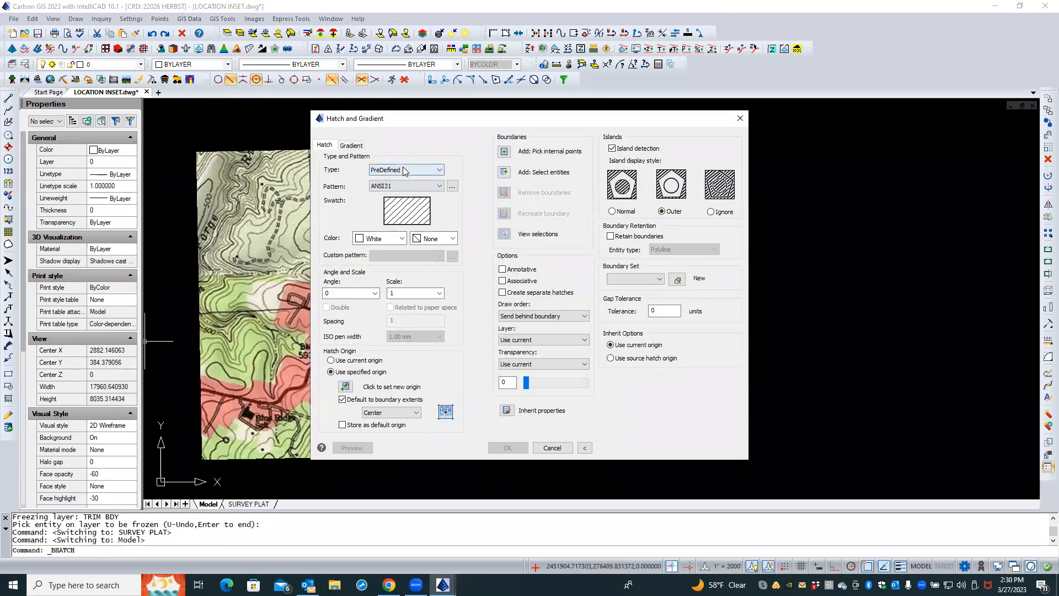
left_click(406, 186)
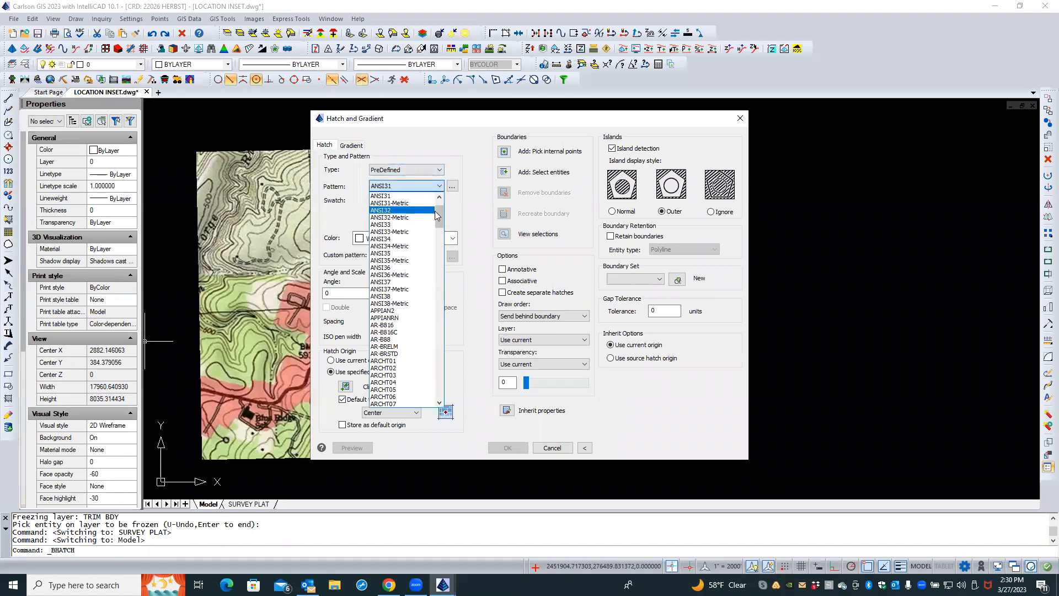
left_click_drag(440, 213, 440, 198)
left_click(389, 196)
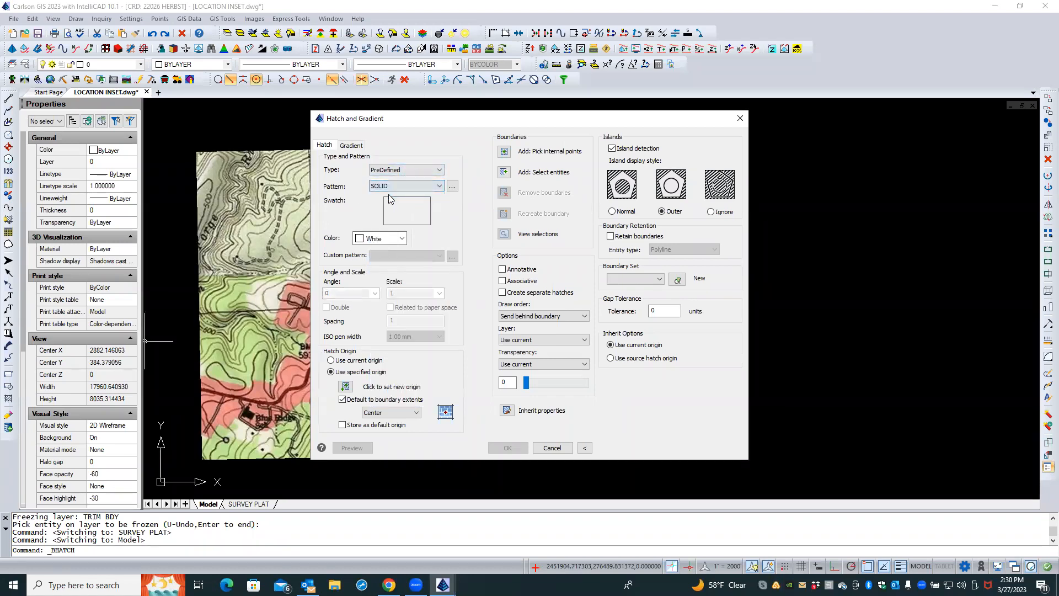
left_click(401, 239)
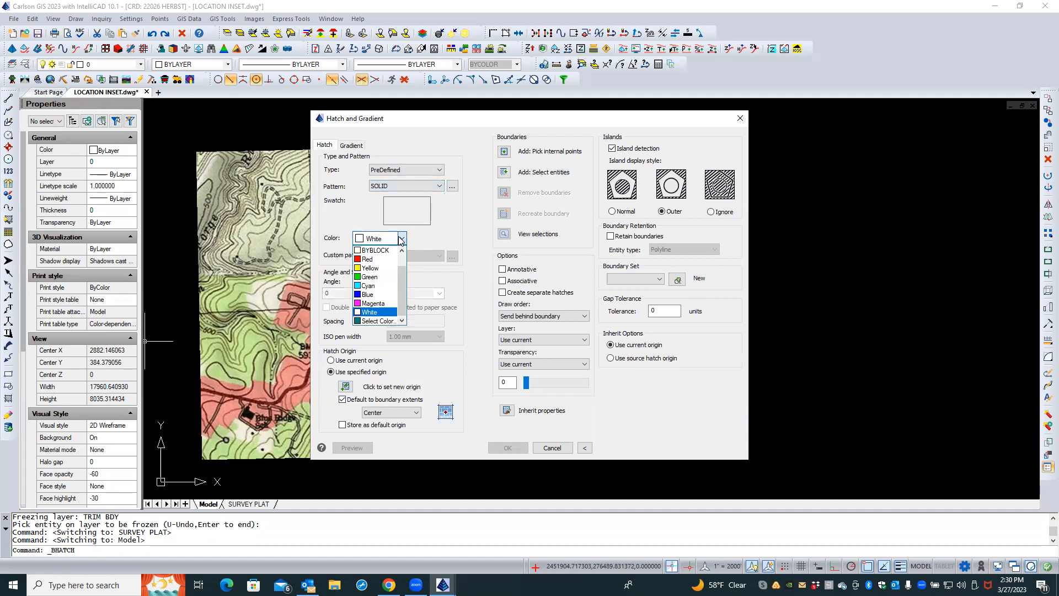
left_click(377, 321)
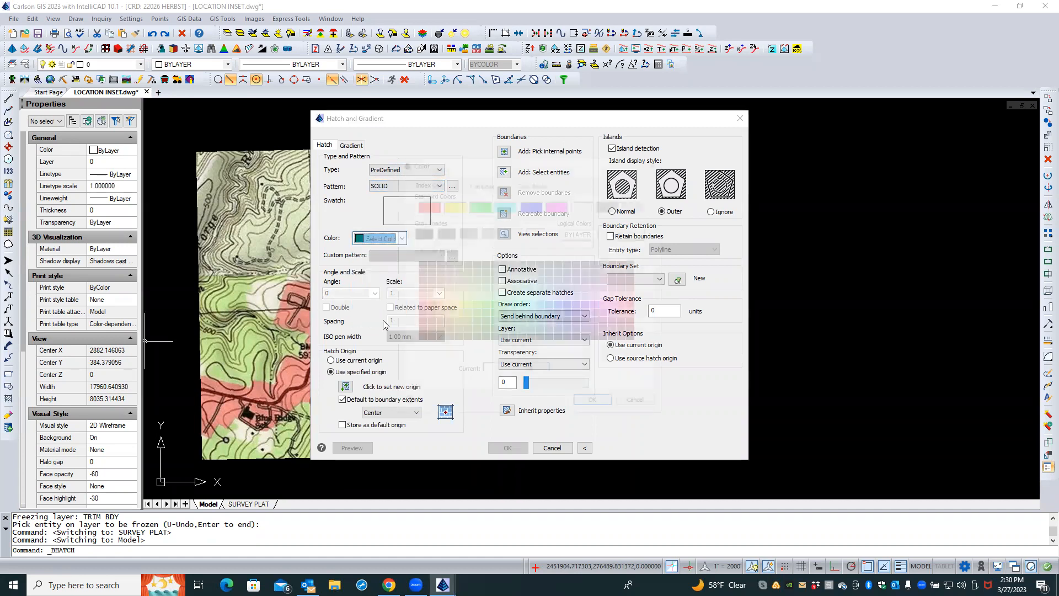
left_click(465, 232)
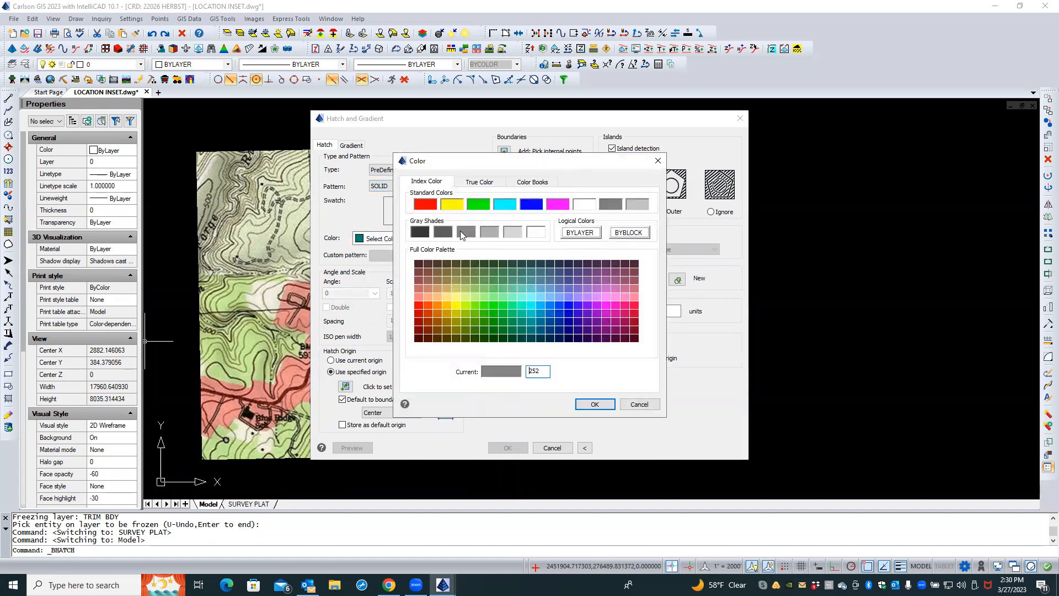
left_click(595, 404)
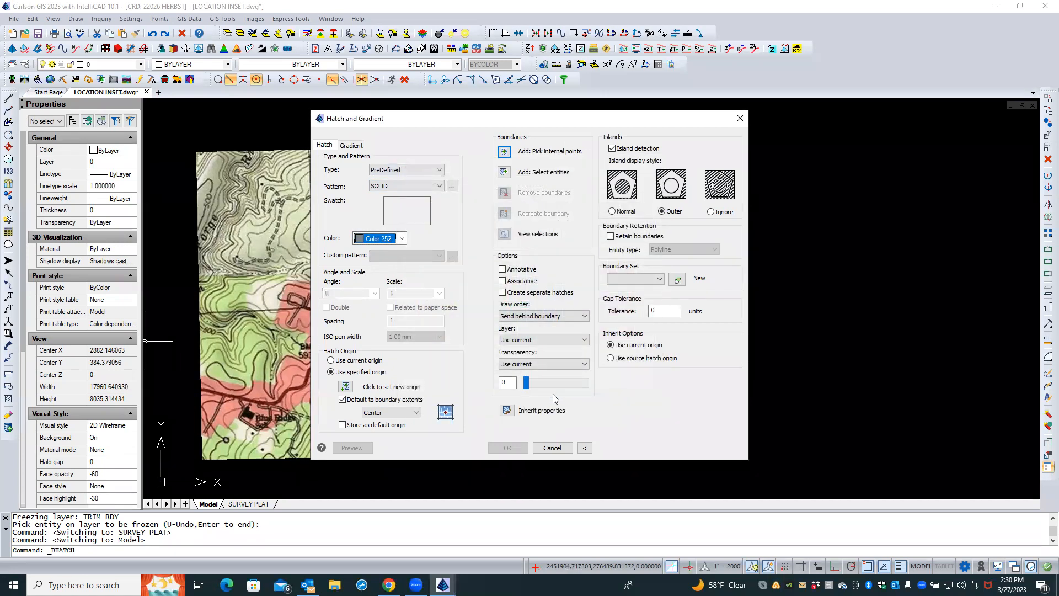
left_click(522, 172)
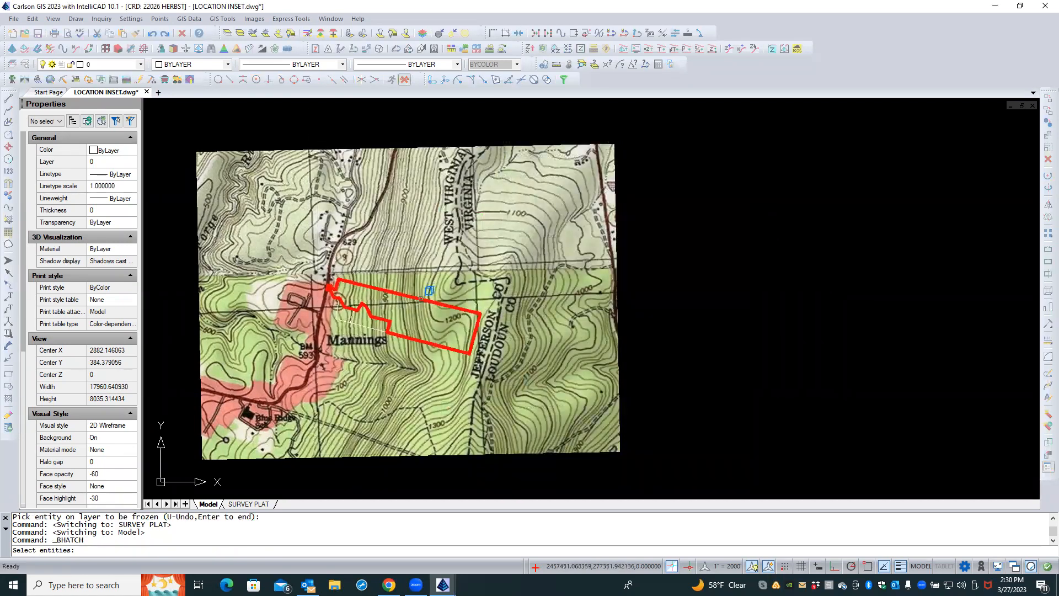
left_click(428, 290)
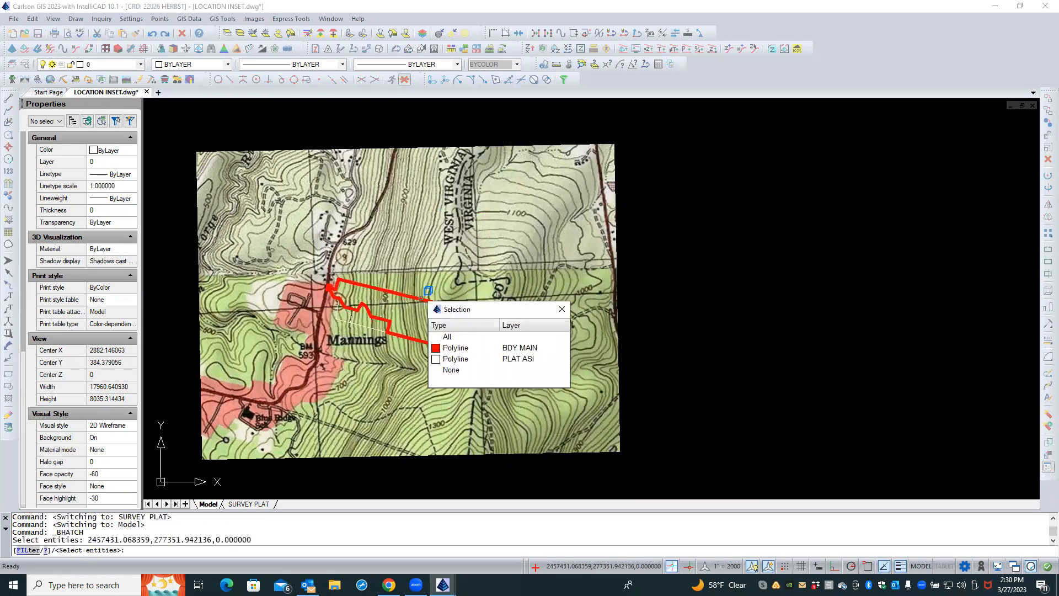
left_click(458, 341)
key("Return")
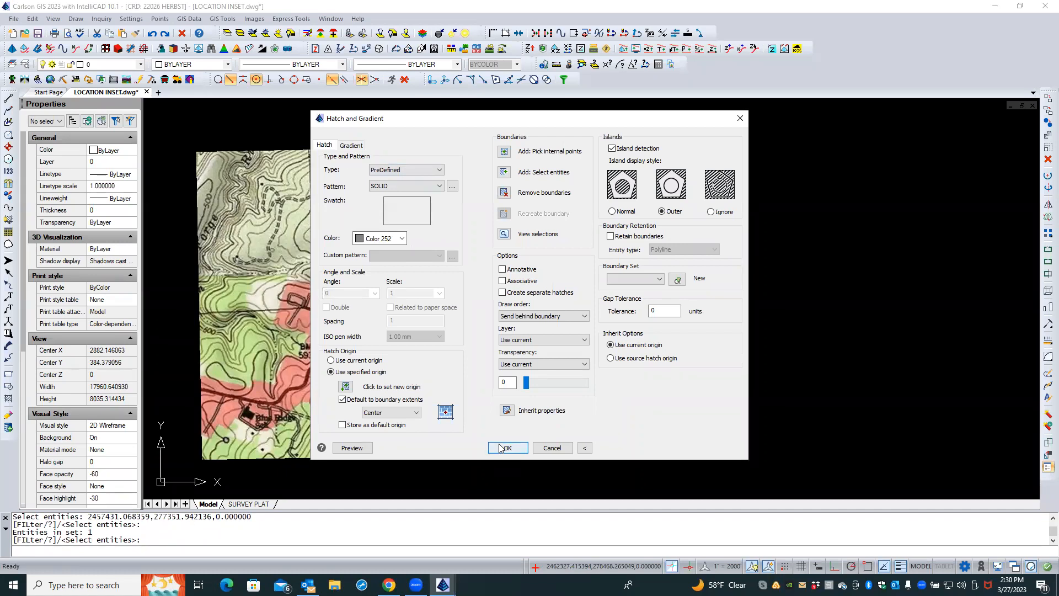
left_click(498, 449)
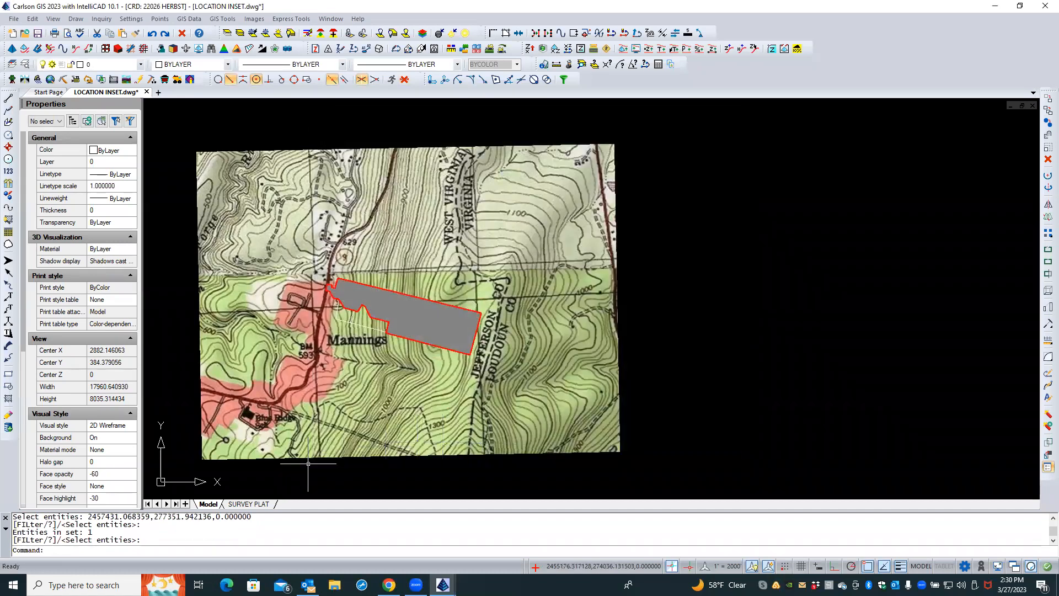
Switch to the SURVEY PLAT layout to view the filled parcel in the location map
left_click(249, 504)
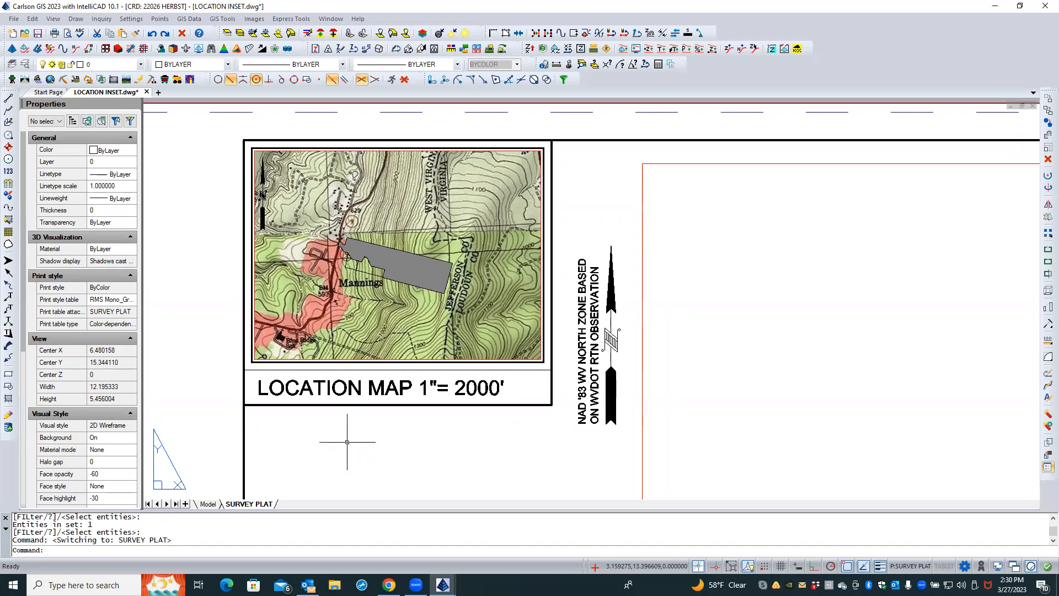
In Model space, change the parcel's solid hatch color to gray 253
left_click(208, 505)
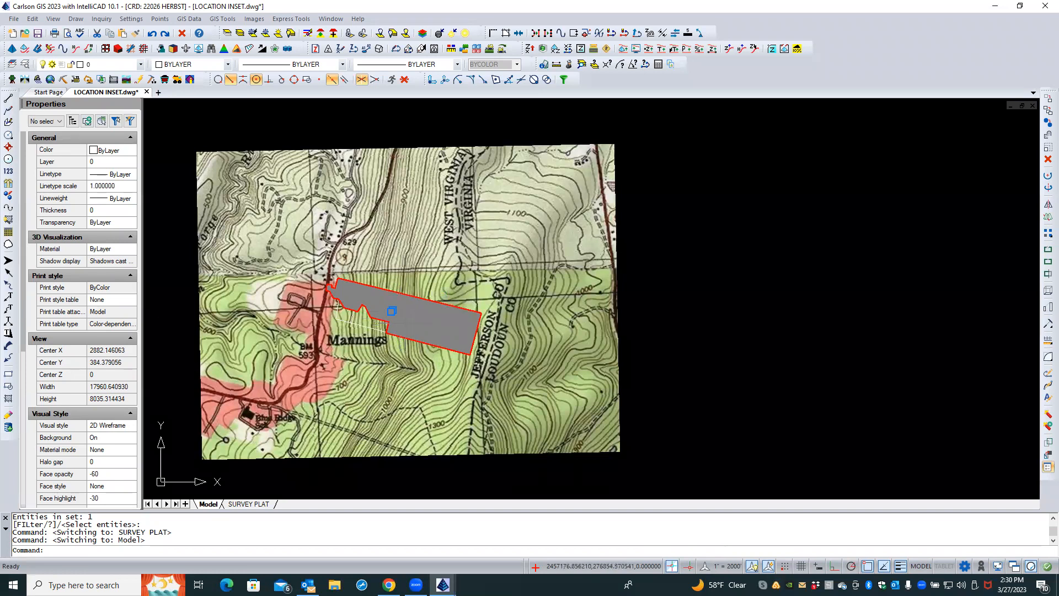
left_click(408, 320)
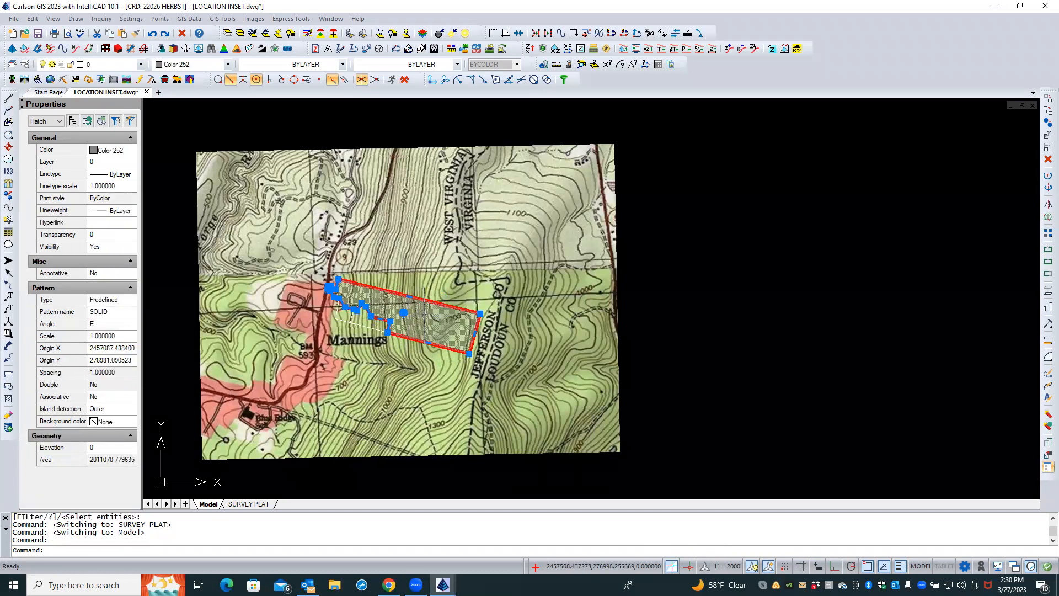
mouse_move(381, 304)
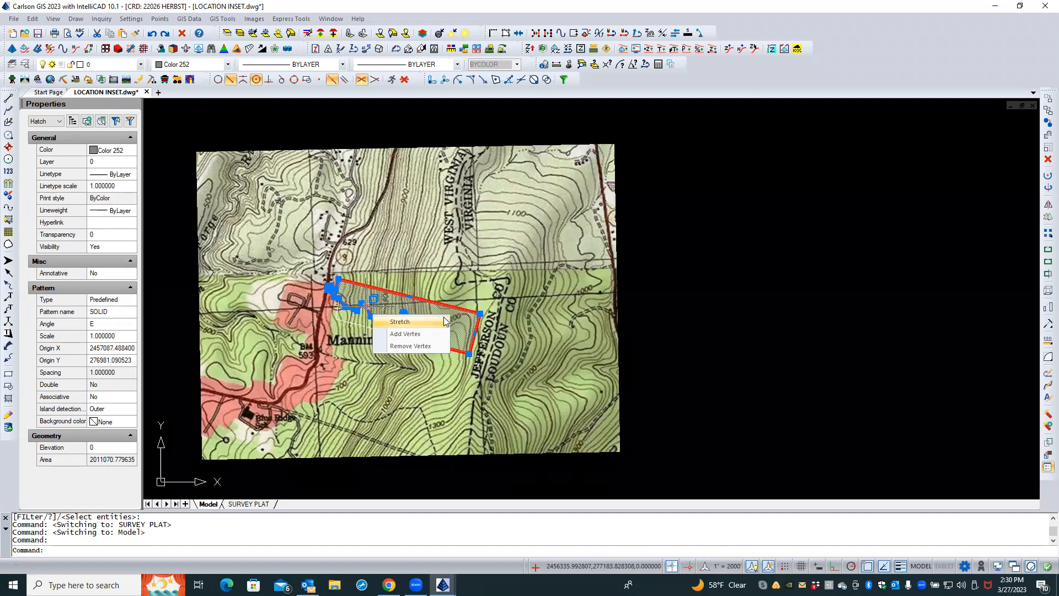
left_click(410, 321)
double_click(456, 327)
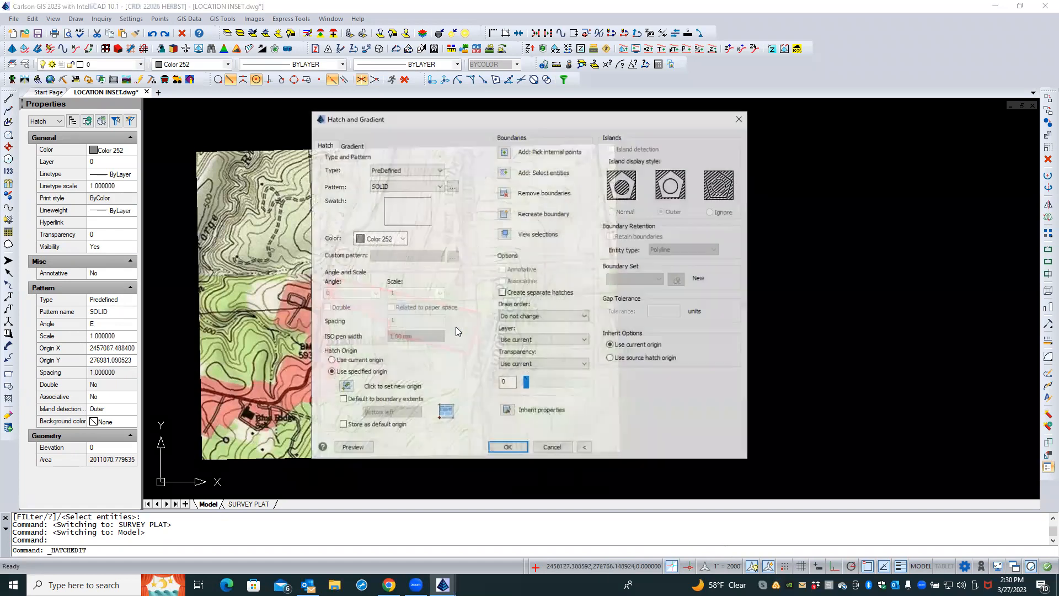
left_click(401, 240)
left_click(380, 320)
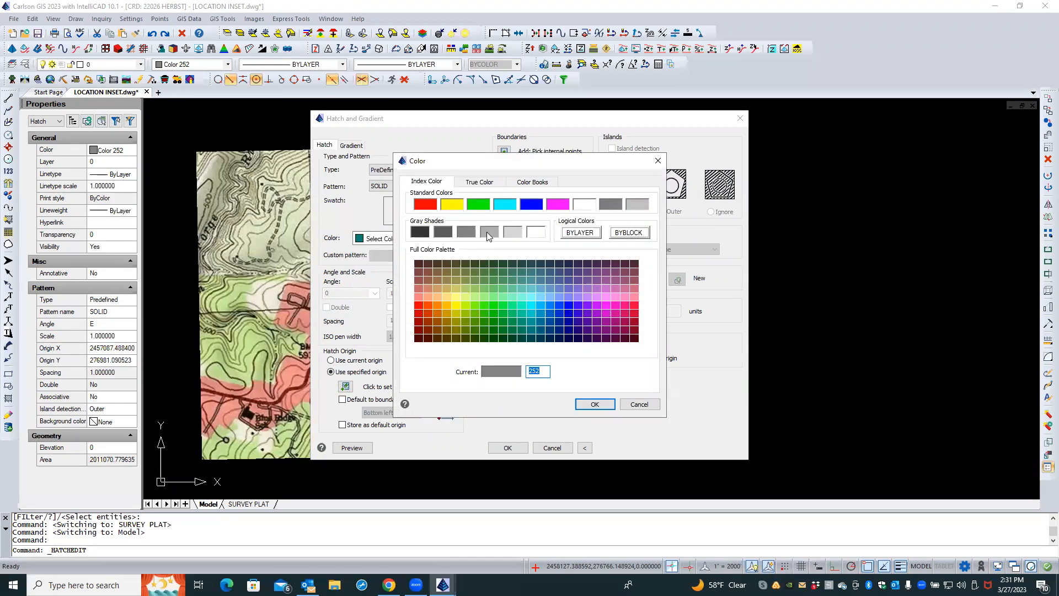
left_click(486, 232)
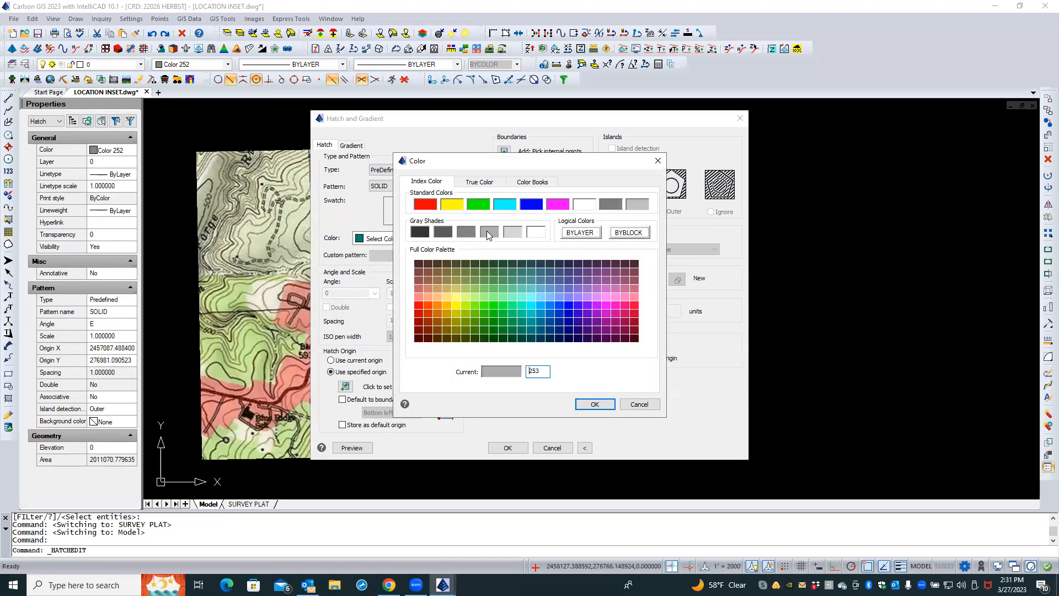
left_click(589, 405)
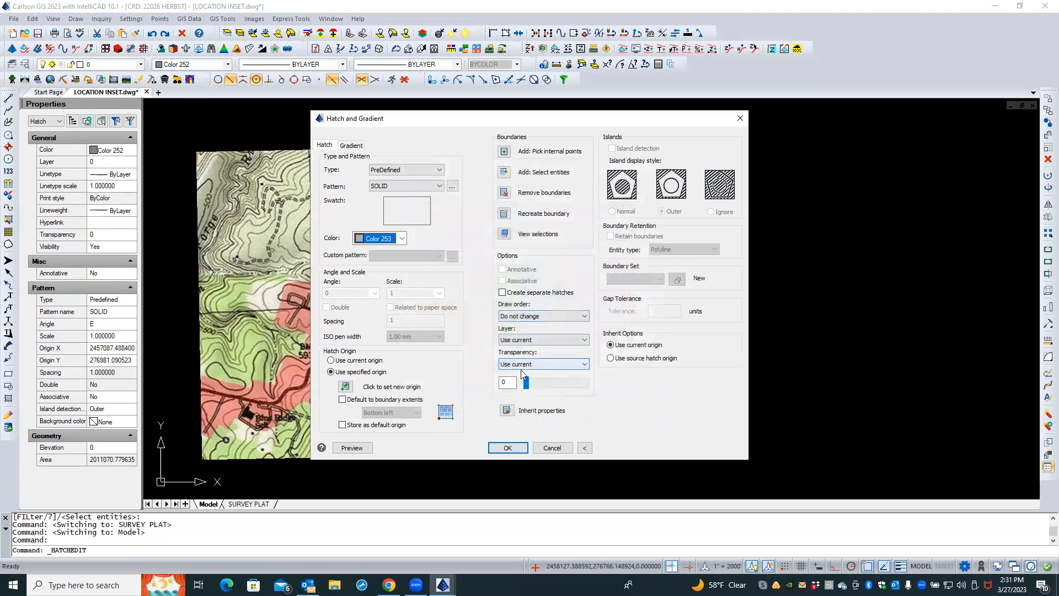
left_click(524, 367)
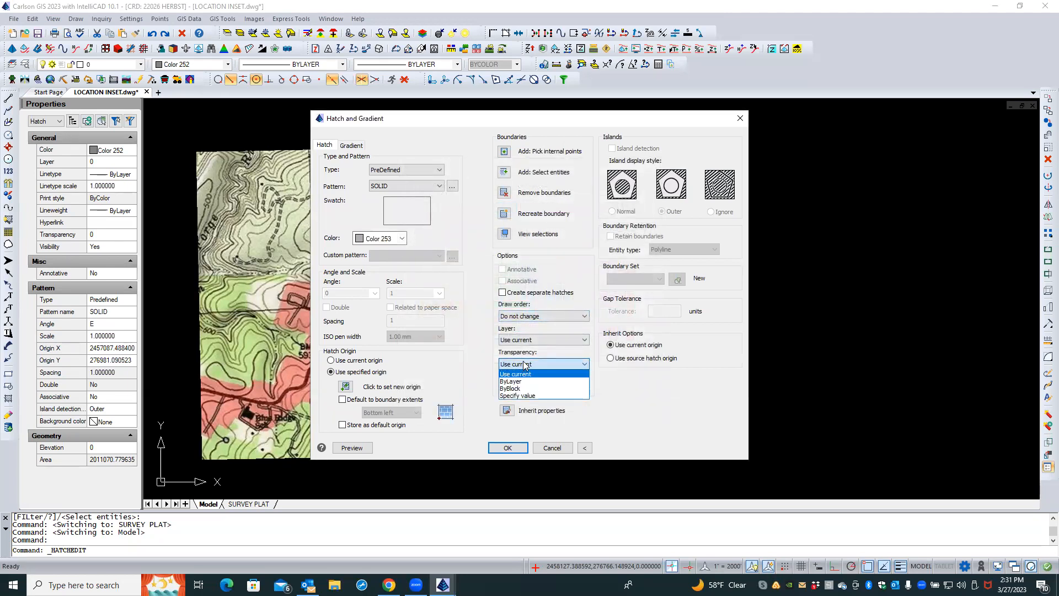
left_click(519, 363)
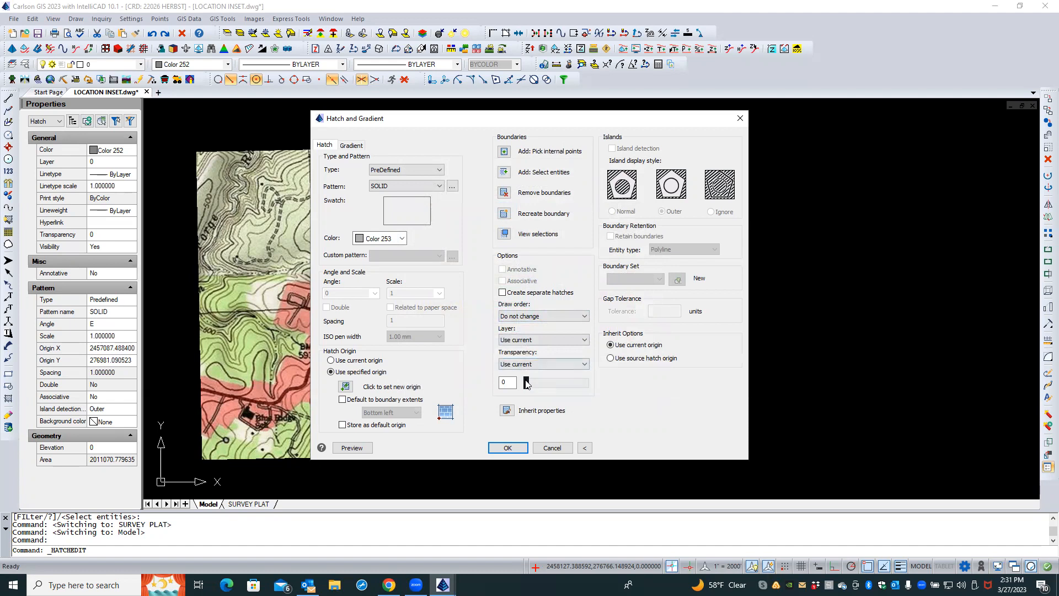
double_click(508, 383)
left_click(508, 447)
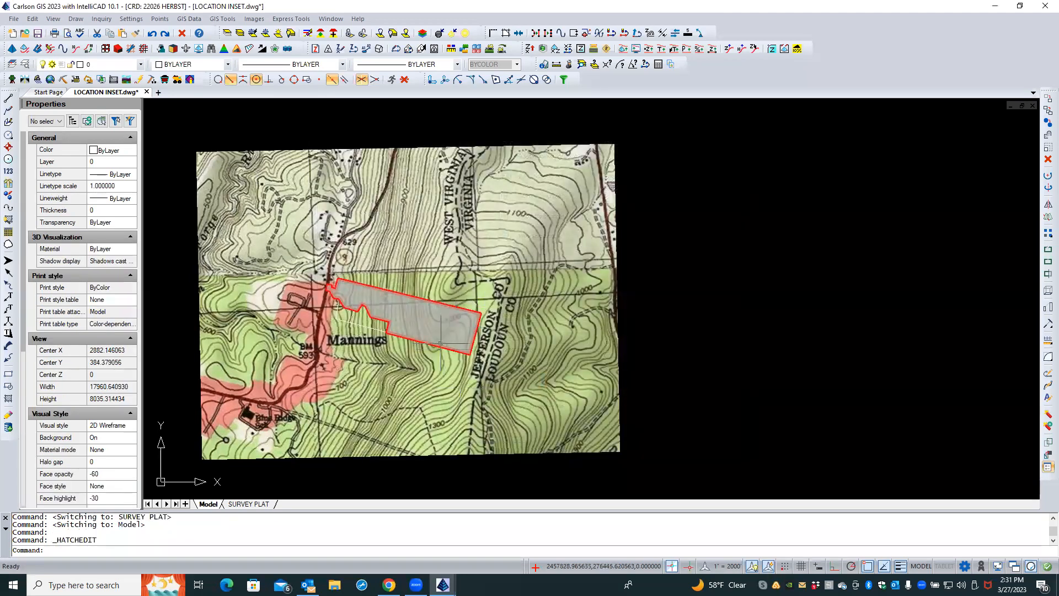
Print the SURVEY PLAT layout to Adobe PDF with print transparency enabled, saving it as LOCATION INSET SURVEY PLAT.pdf
left_click(247, 503)
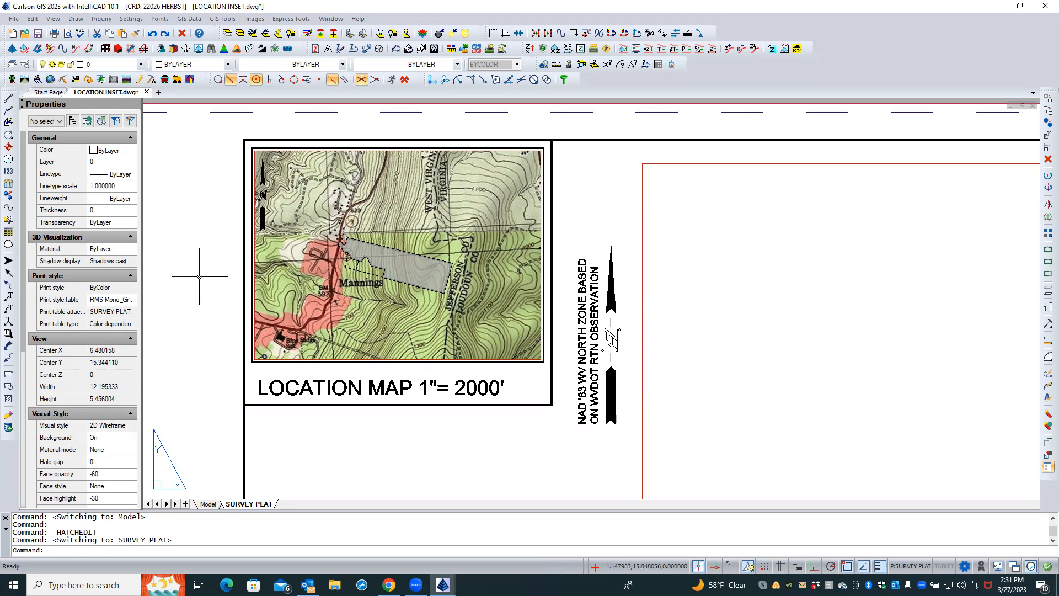
left_click(54, 34)
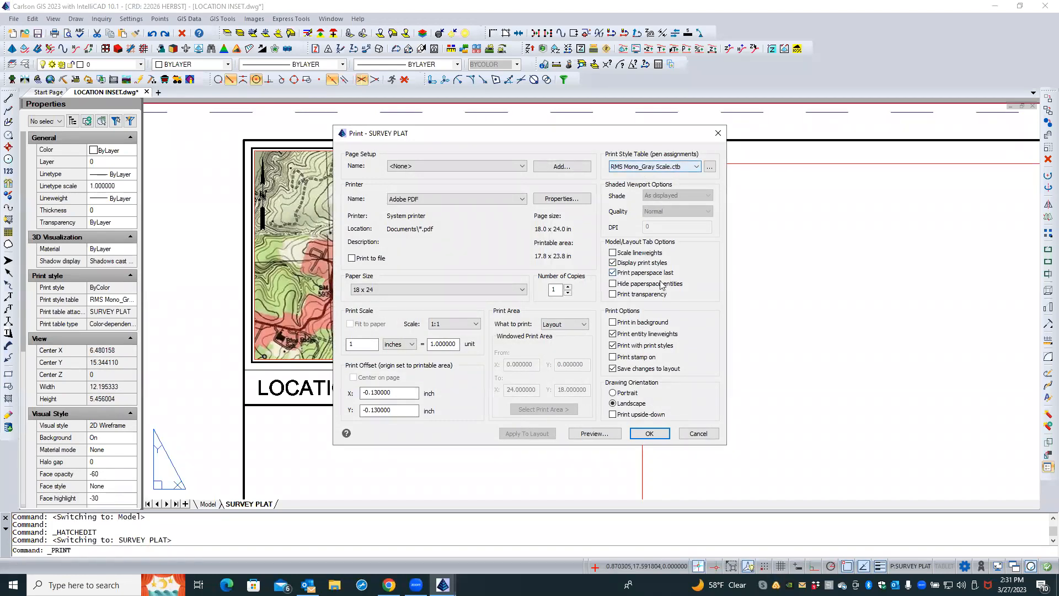
left_click(612, 294)
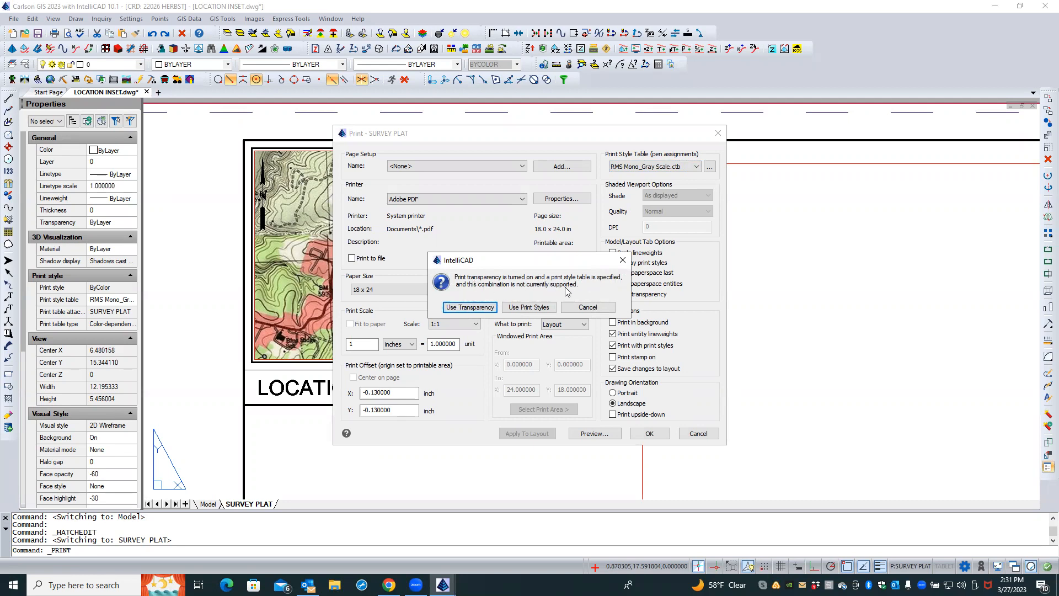
left_click(587, 307)
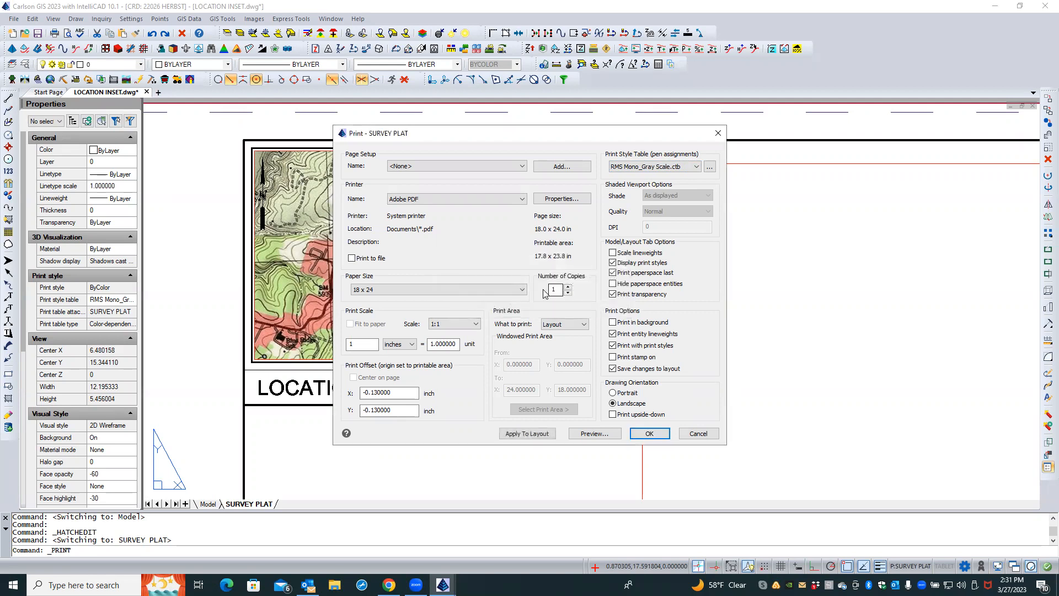
left_click(643, 435)
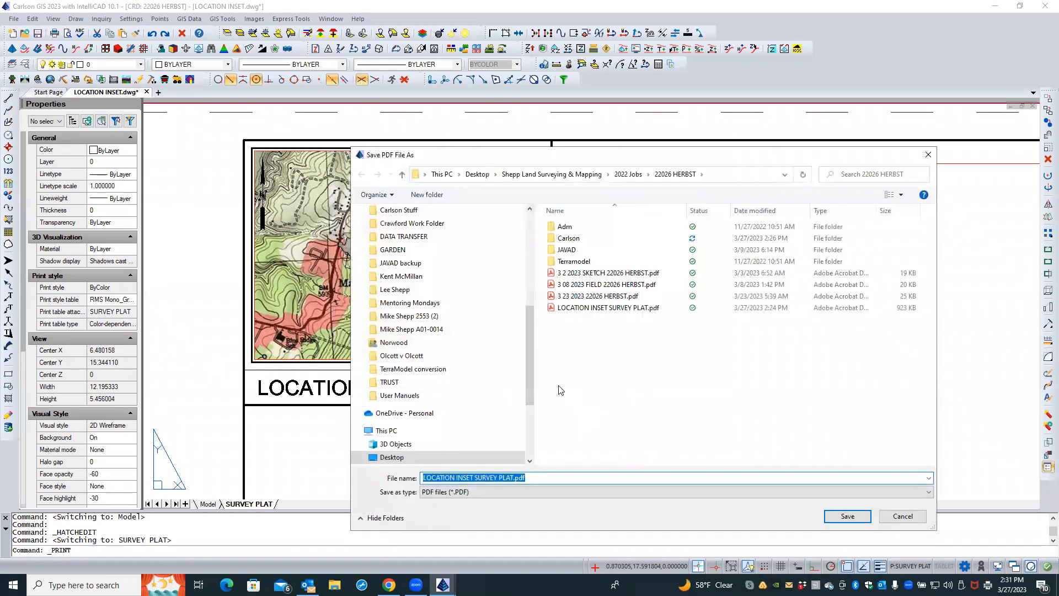
left_click(847, 516)
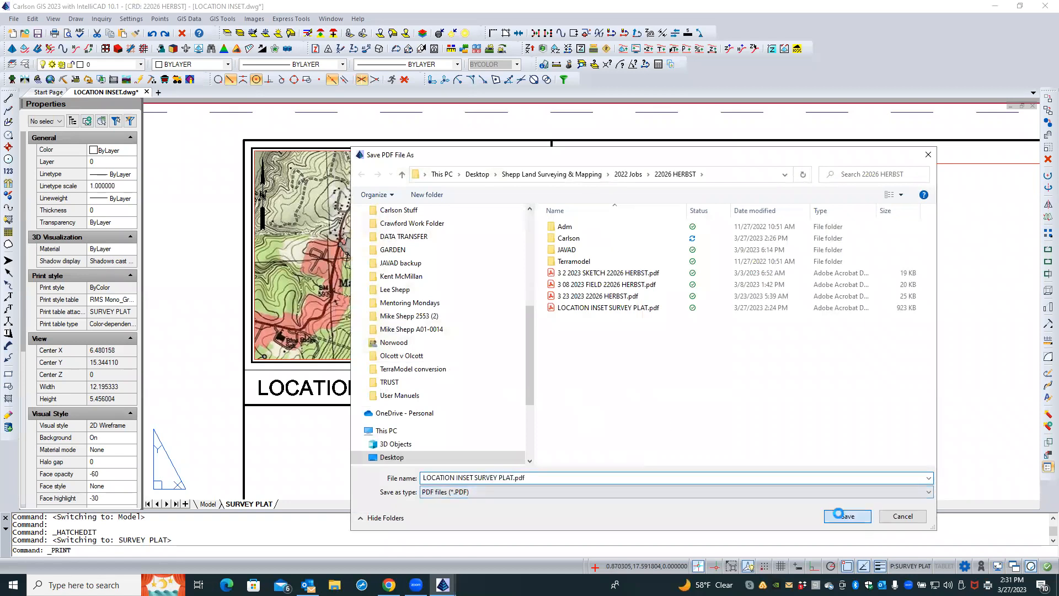
Switch to Acrobat, zoom in to inspect the location map in the printed PDF, and close the document
left_click(568, 294)
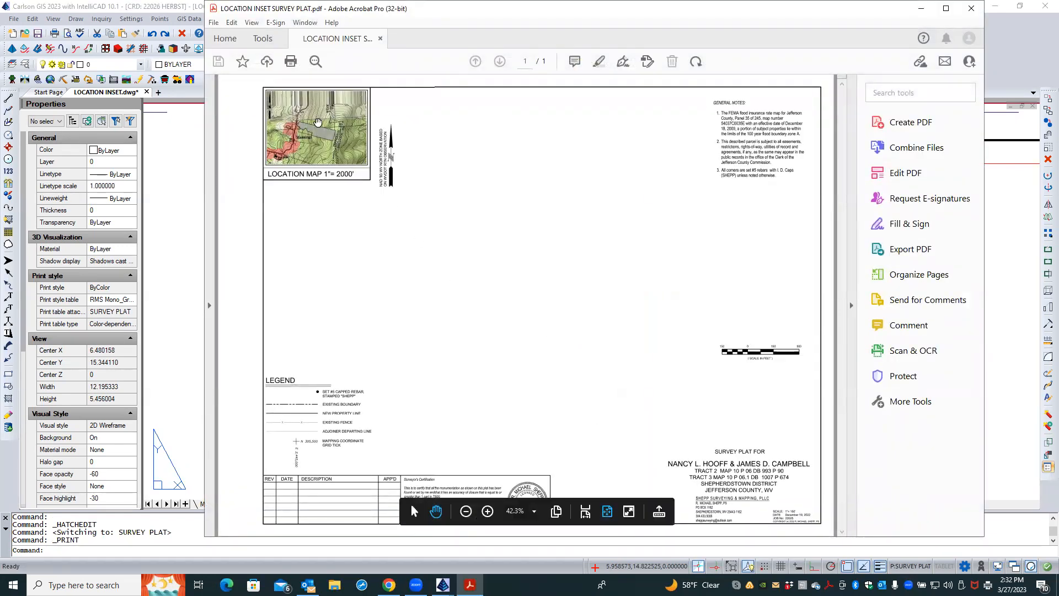
scroll(318, 122, "up", 2, "ctrl")
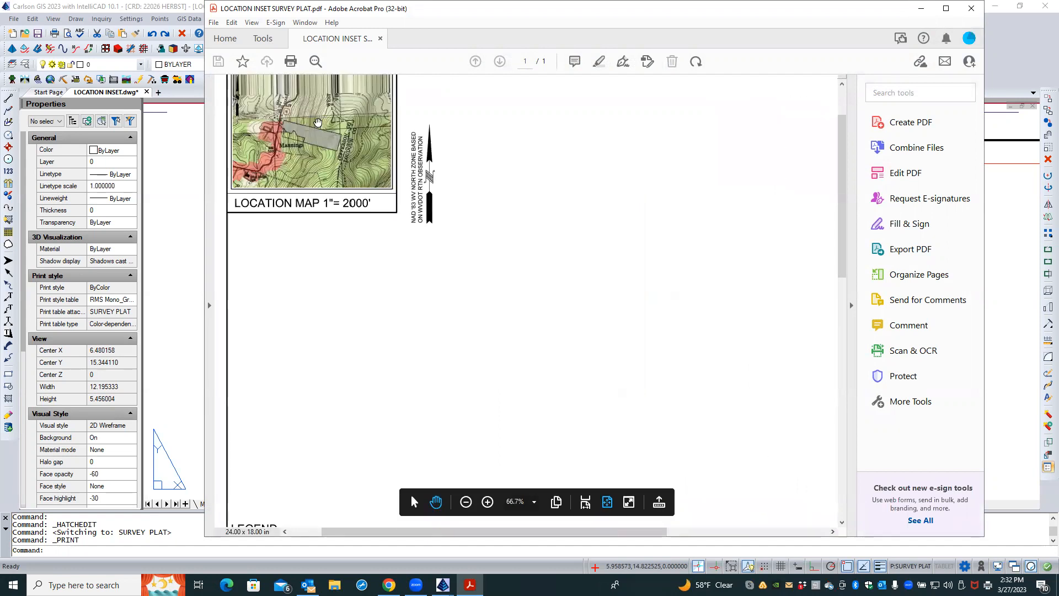
scroll(318, 122, "up", 3, "ctrl")
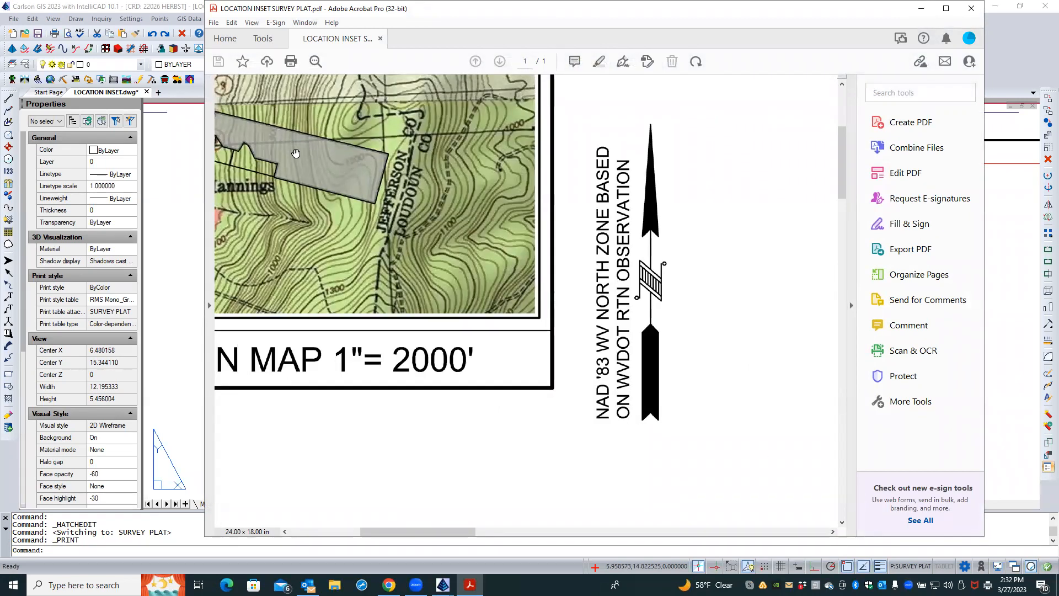
scroll(439, 225, "down", 1)
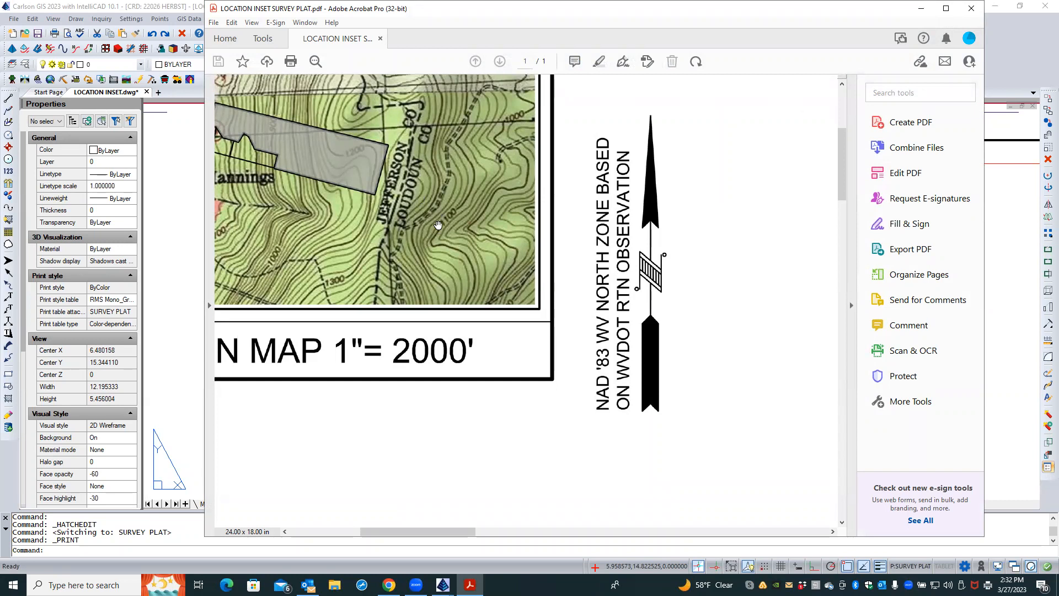
scroll(438, 225, "down", 1, "ctrl")
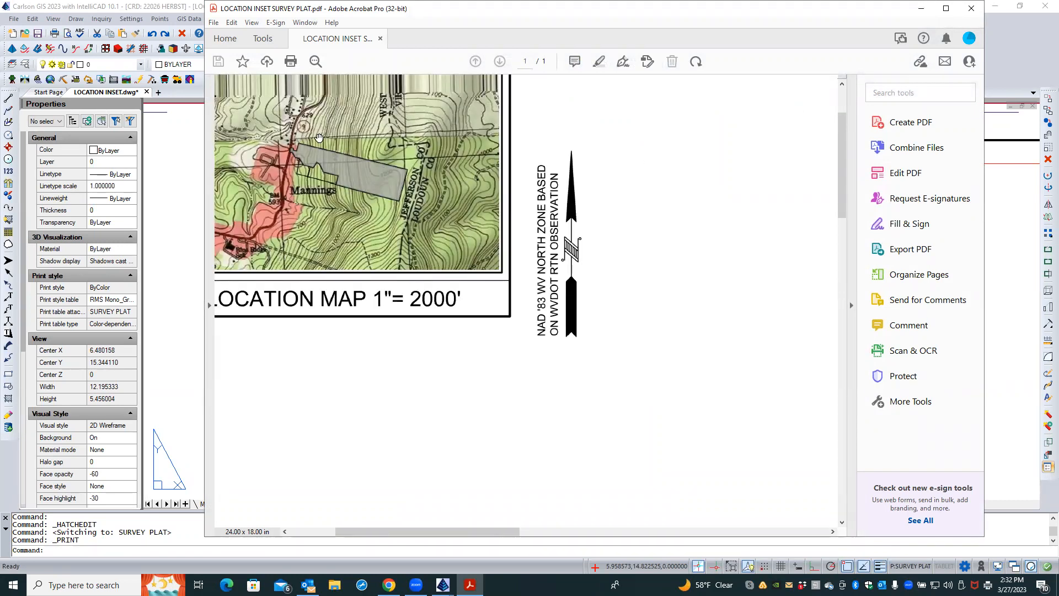
left_click(969, 10)
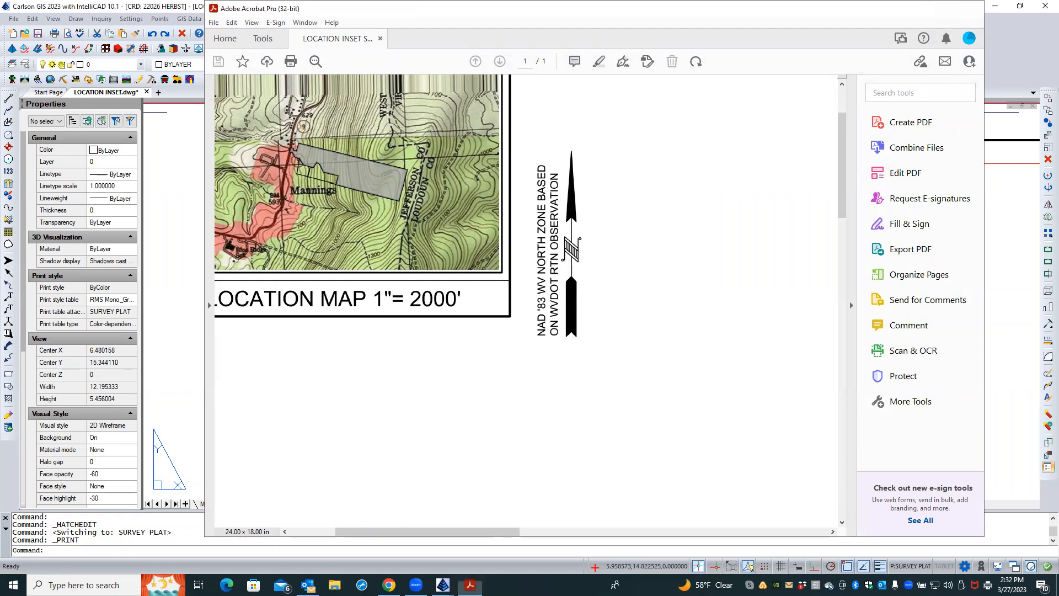
scroll(426, 324, "down", 2)
In Model space, set the BDY MAIN layer's color to 241 in the layers explorer
left_click(208, 503)
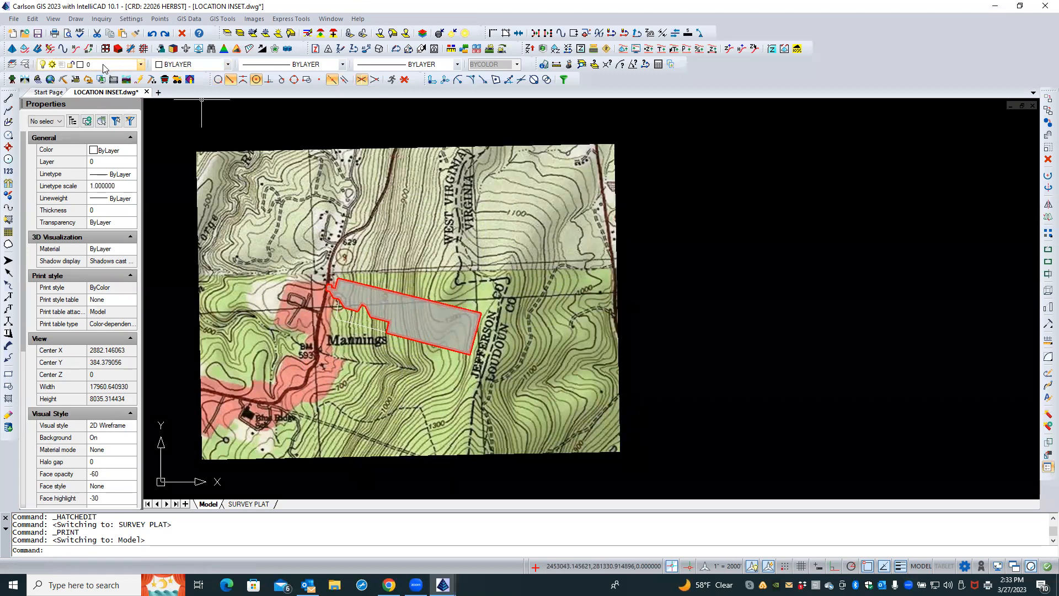
left_click(24, 65)
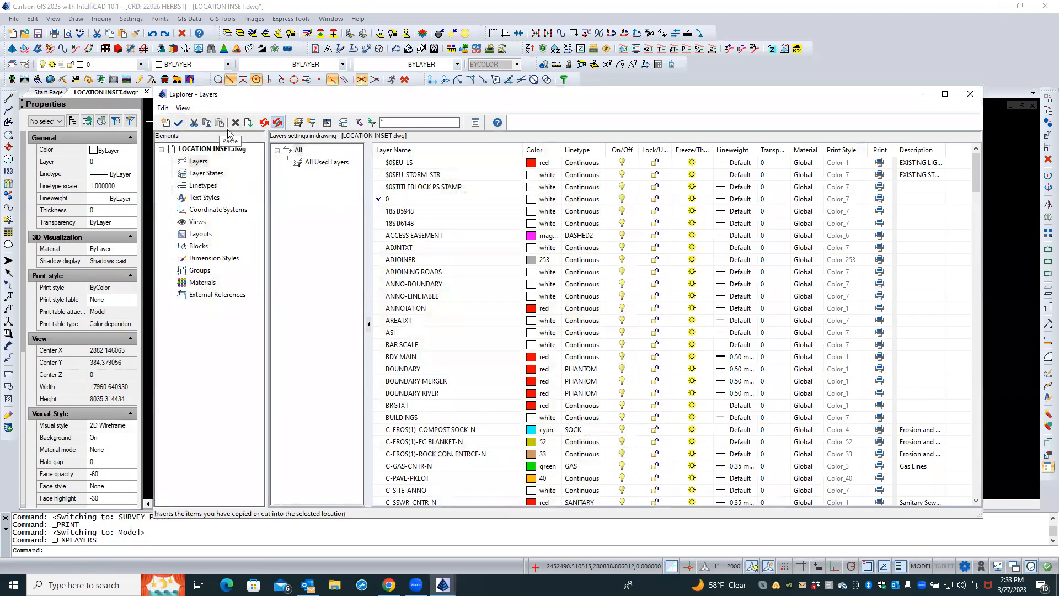
left_click(425, 360)
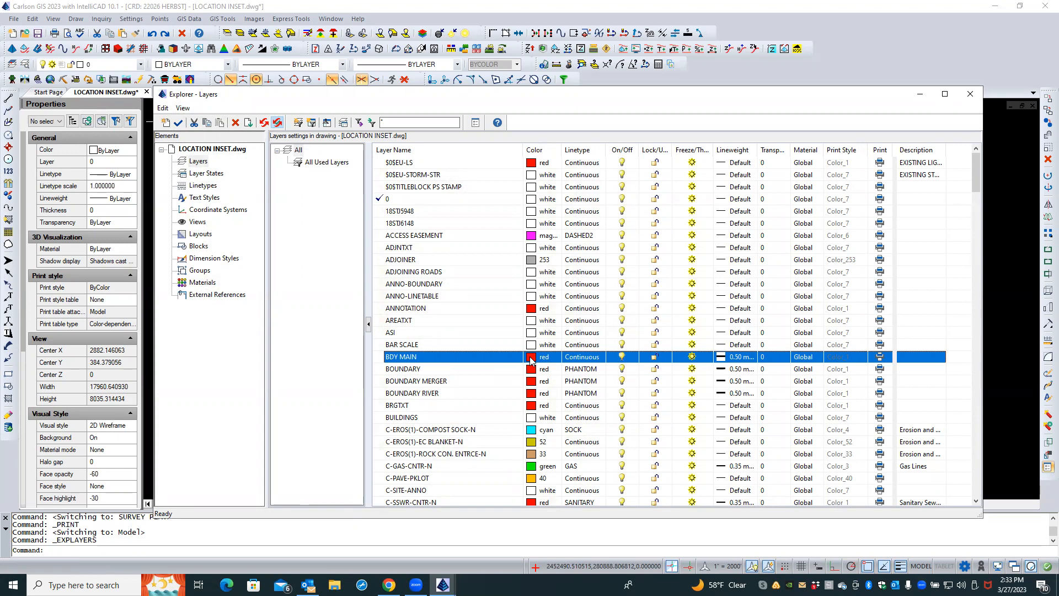
left_click(532, 359)
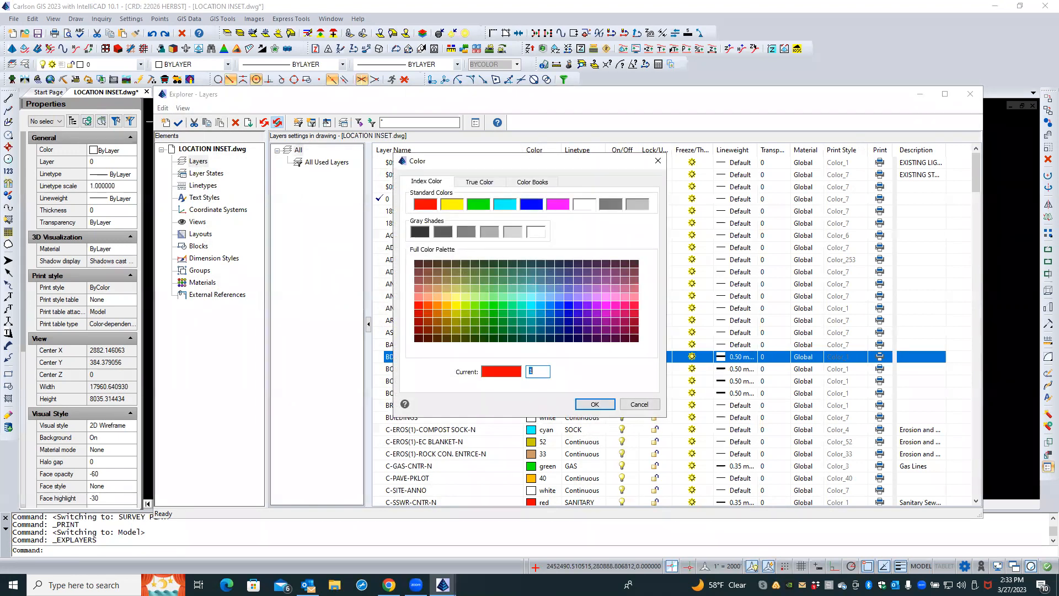
type("241")
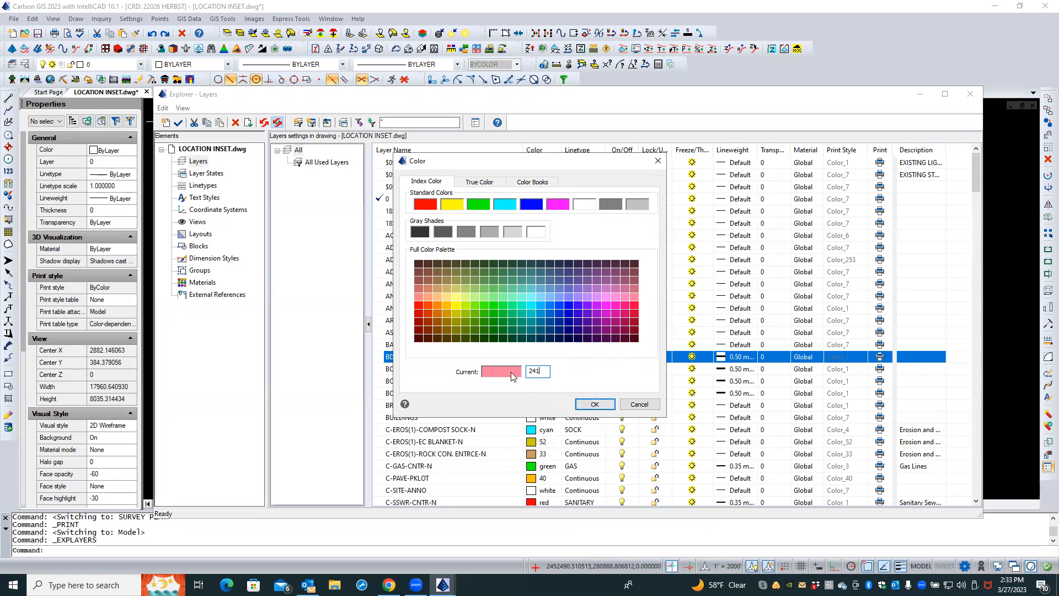
left_click(594, 405)
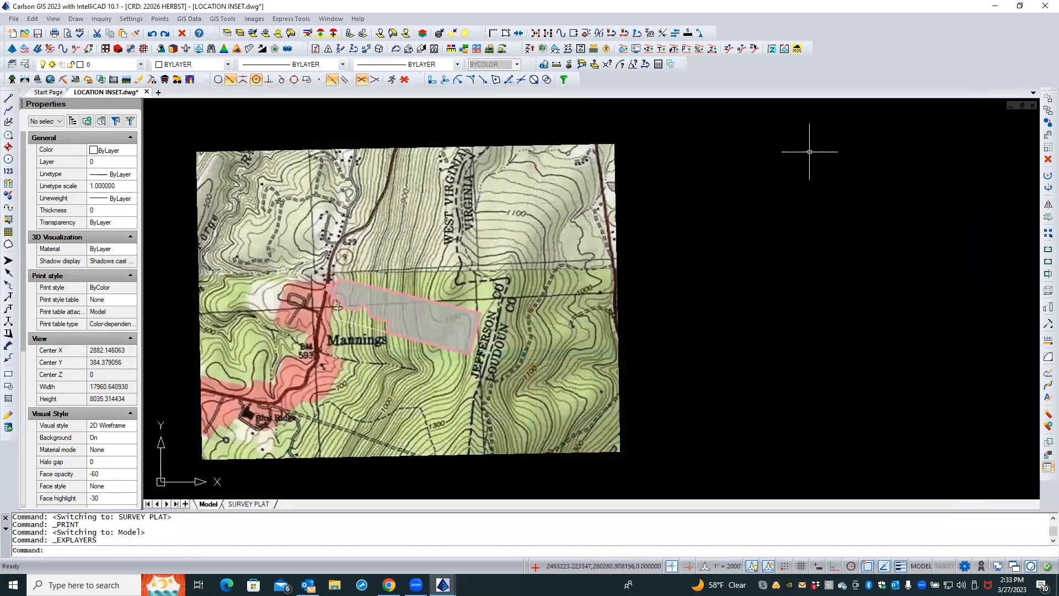
left_click(970, 94)
In the SURVEY PLAT location map viewport, bring the BDY MAIN boundary polyline to the front of the draw order
left_click(251, 504)
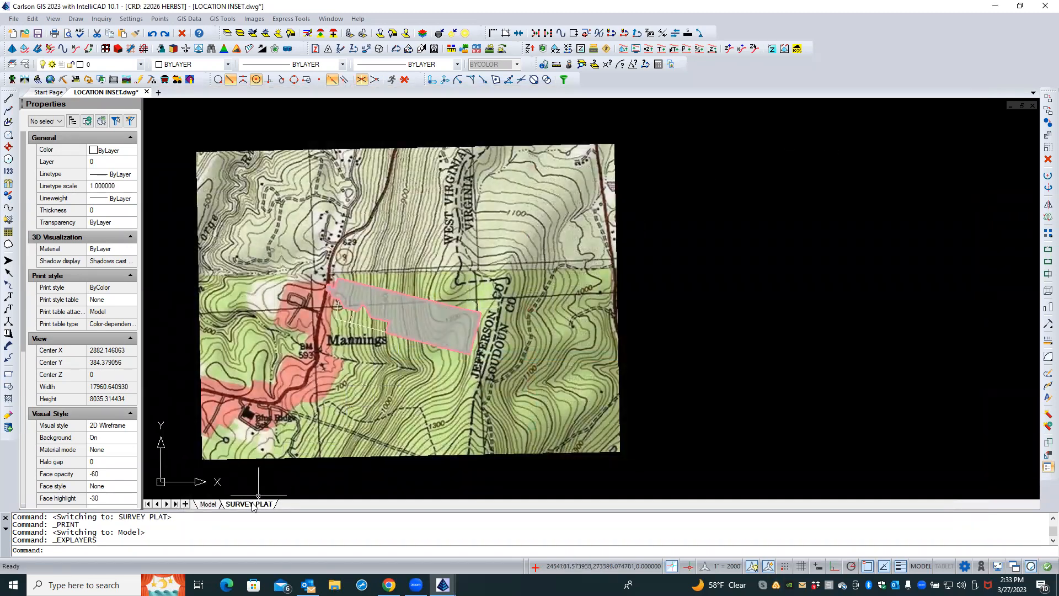
scroll(419, 269, "up", 3)
scroll(419, 268, "up", 5)
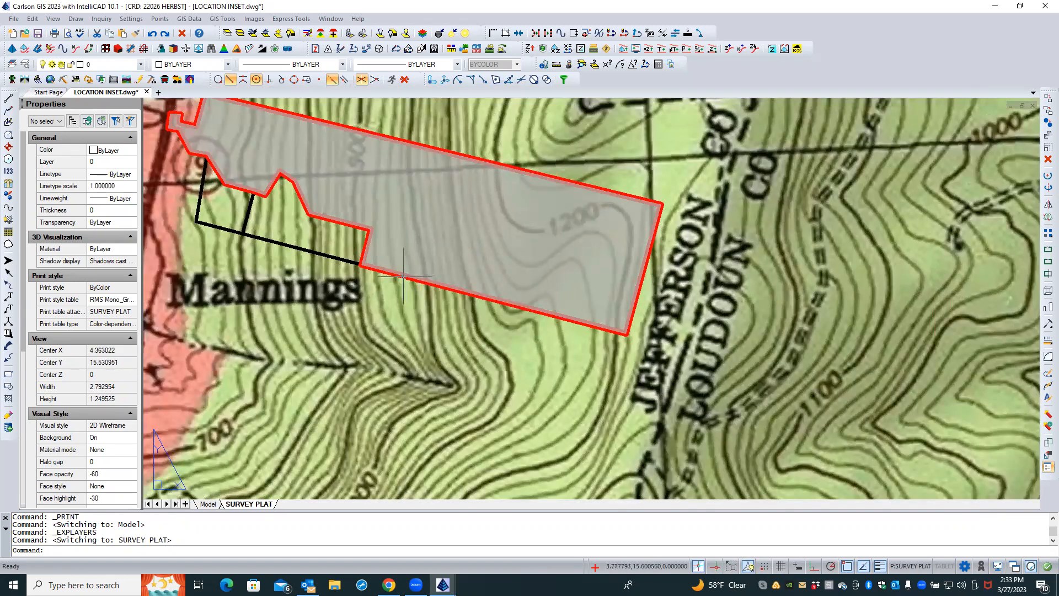
double_click(404, 277)
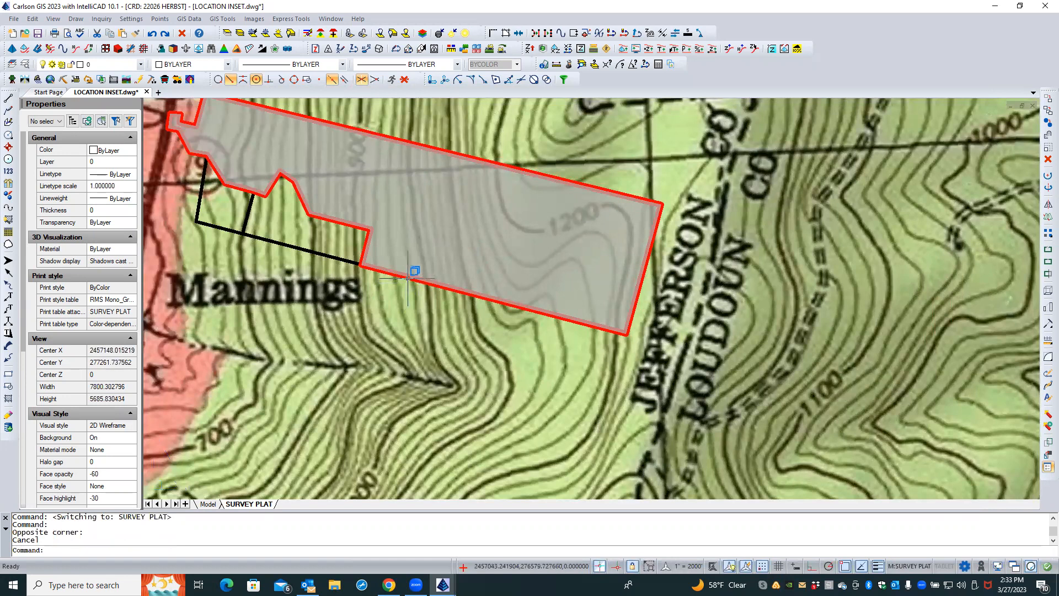
left_click(408, 277)
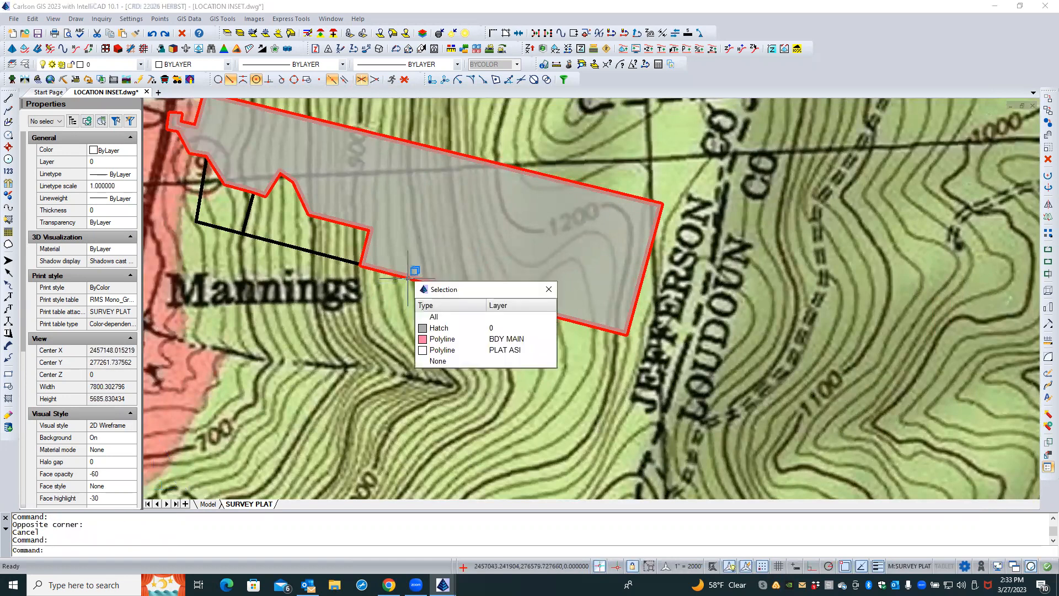
left_click(449, 341)
right_click(411, 318)
mouse_move(453, 269)
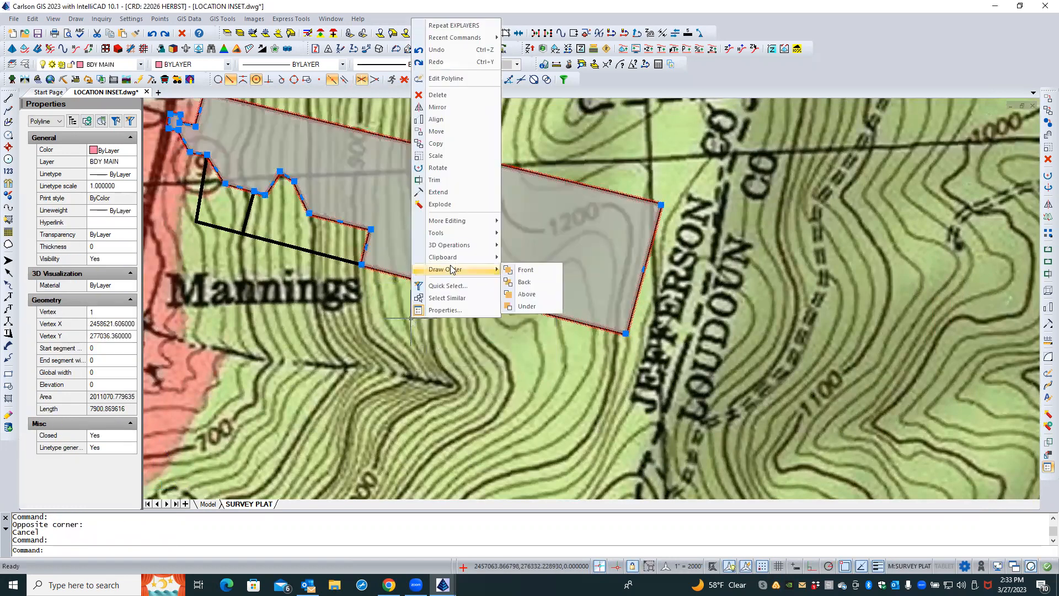
left_click(527, 273)
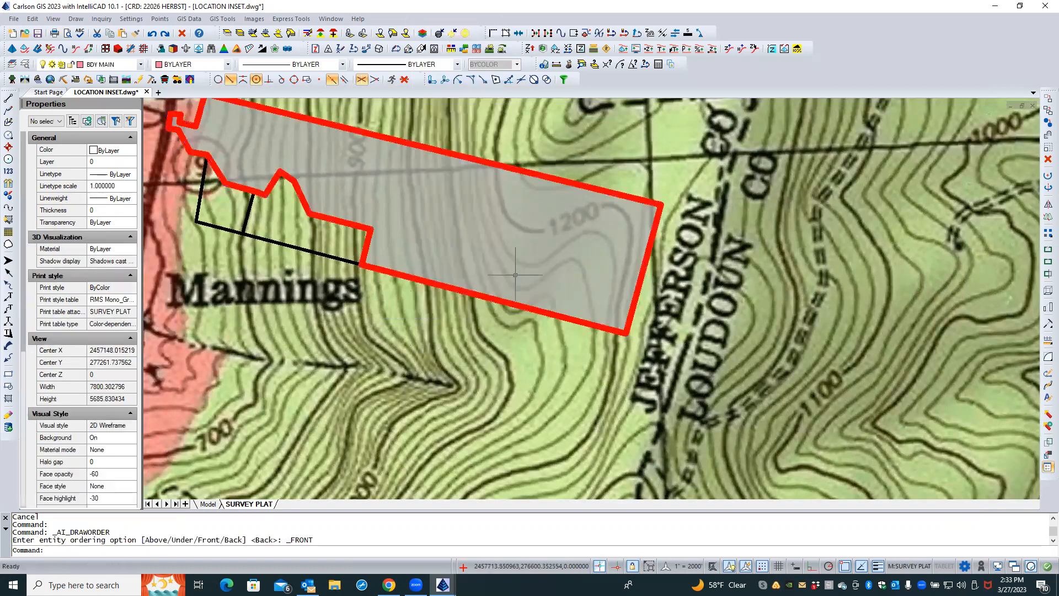
Leave the location map viewport and switch to Model space
key("Escape")
key("Escape")
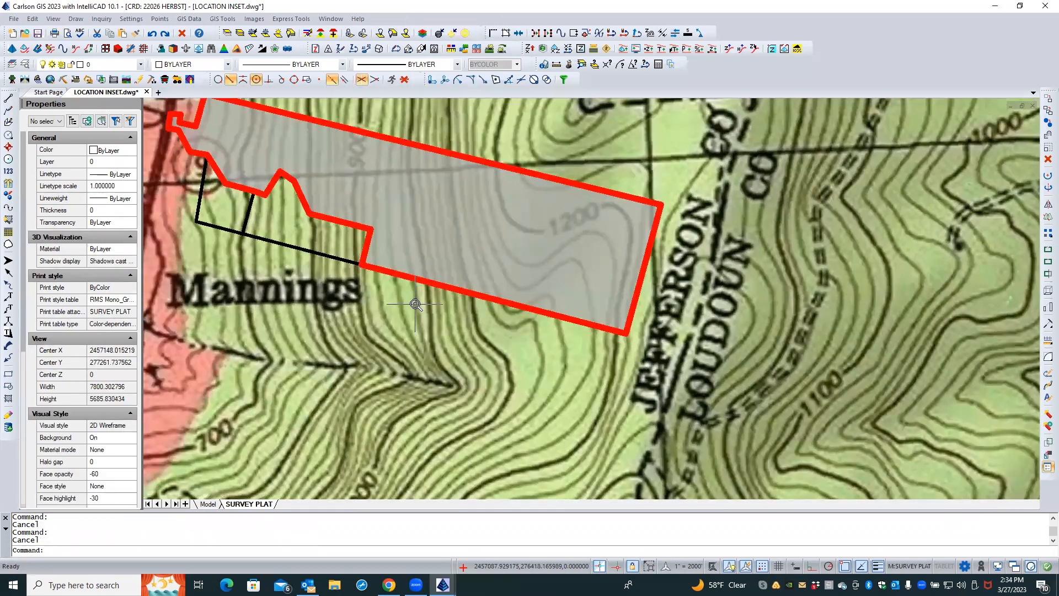
scroll(415, 304, "down", 5)
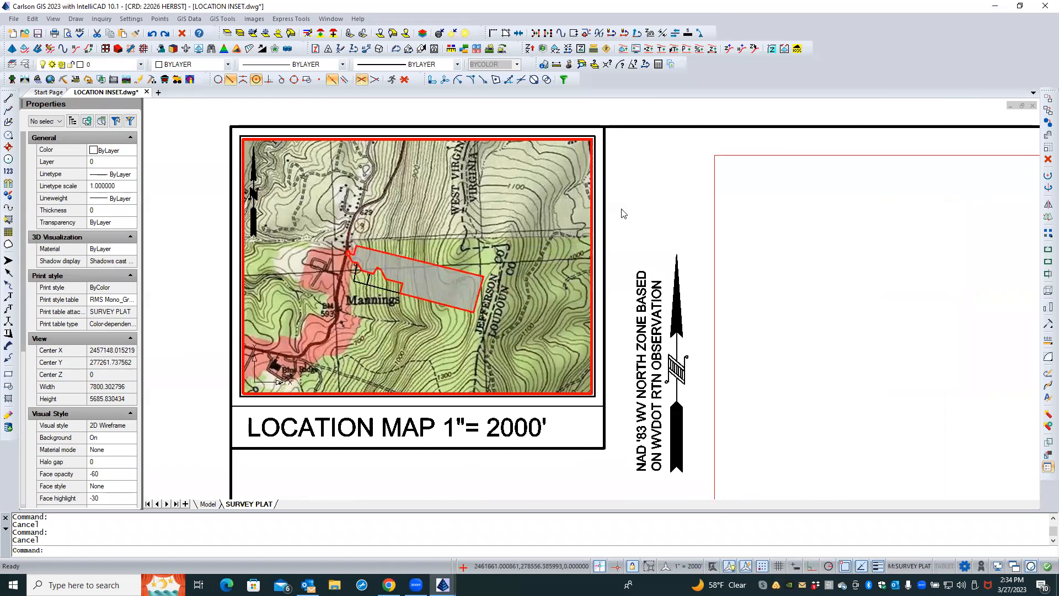
double_click(623, 213)
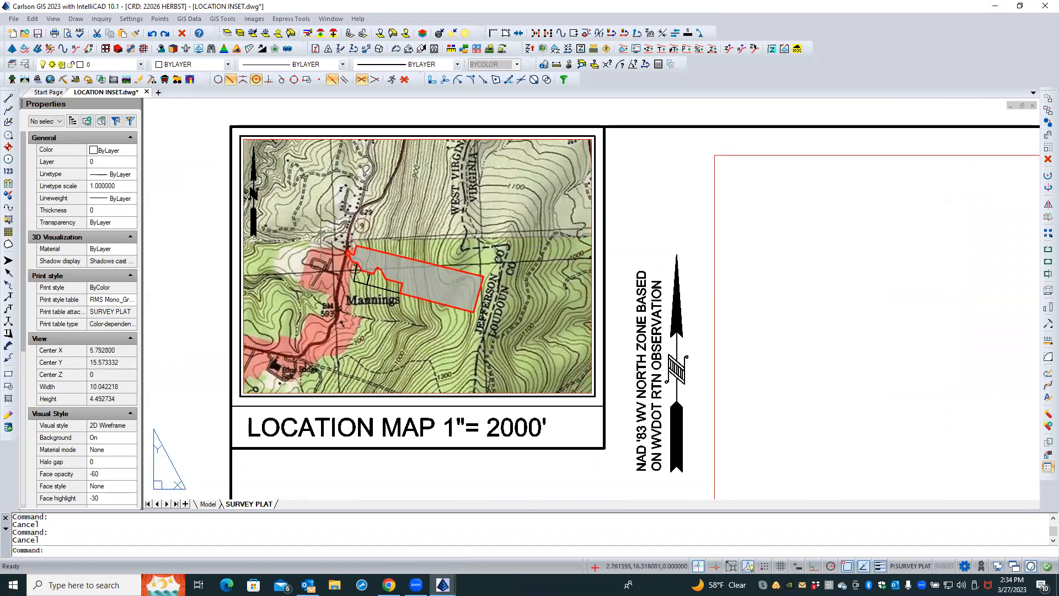
left_click(202, 504)
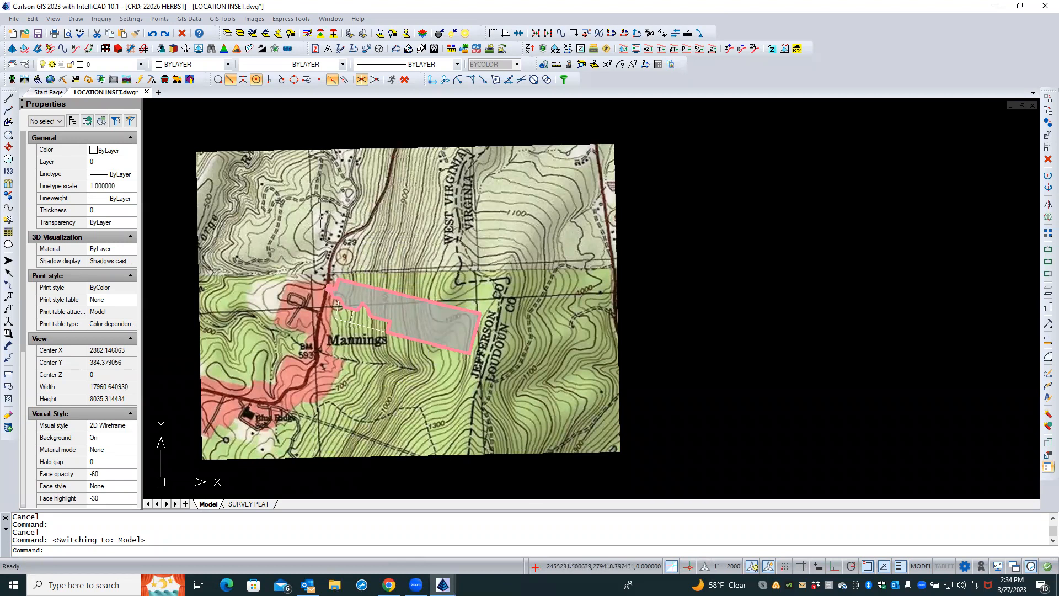
left_click(76, 18)
key("Caps_Lock")
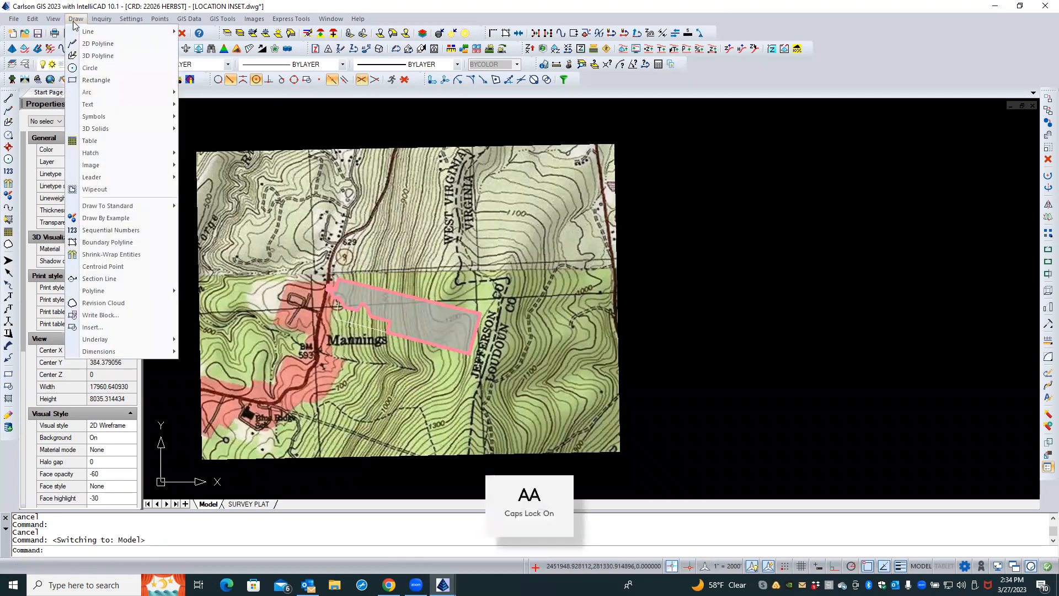
mouse_move(93, 102)
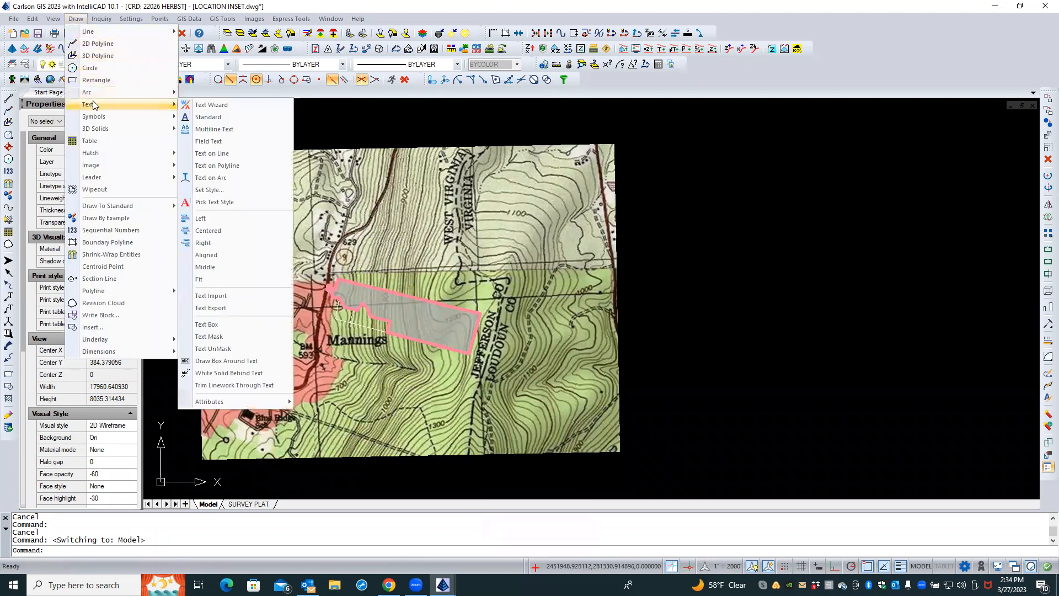
left_click(200, 117)
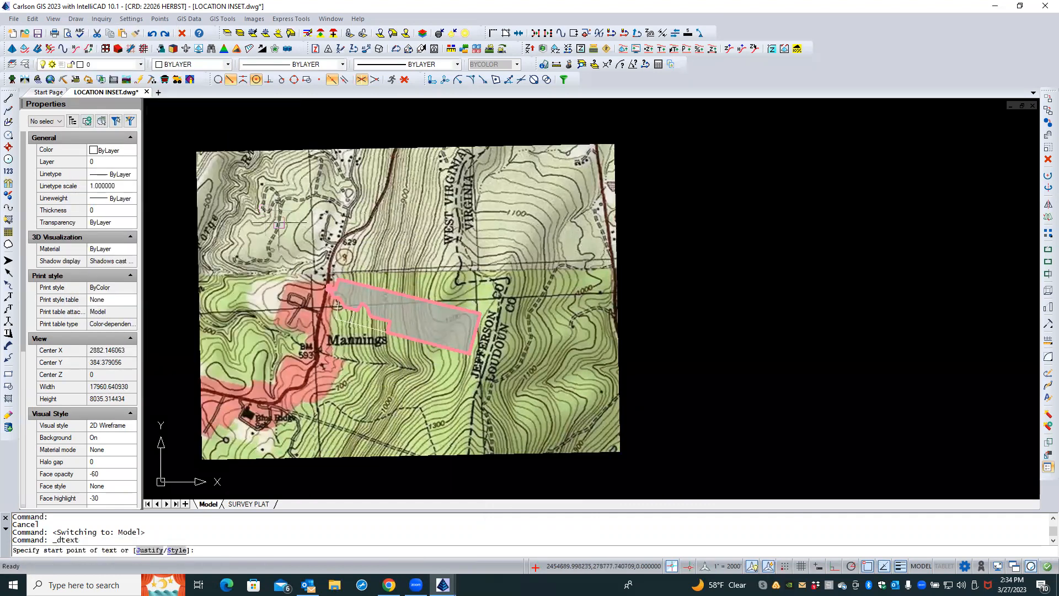
scroll(395, 299, "up", 2)
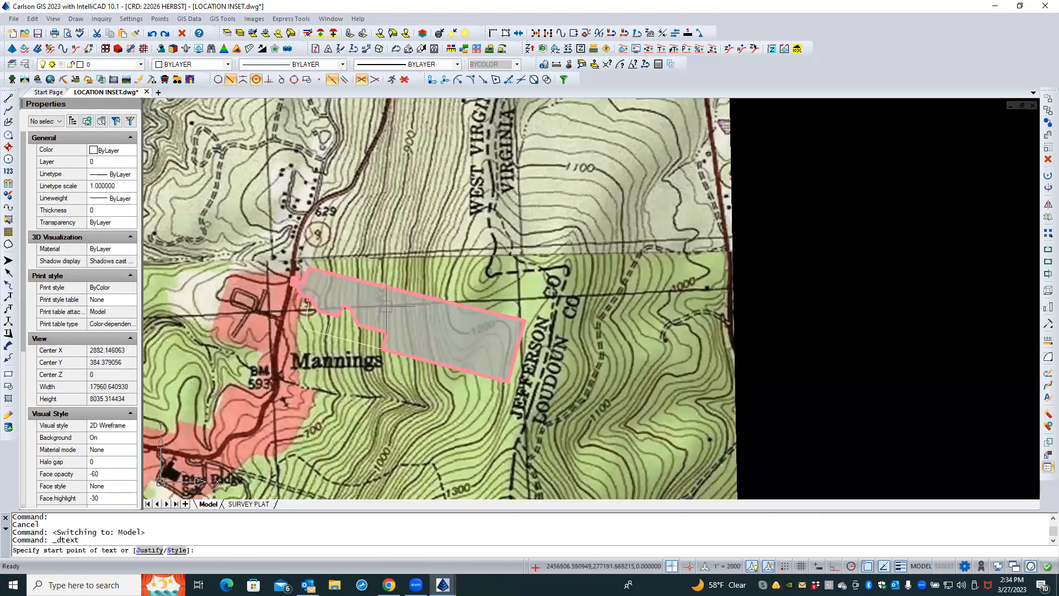
left_click(398, 322)
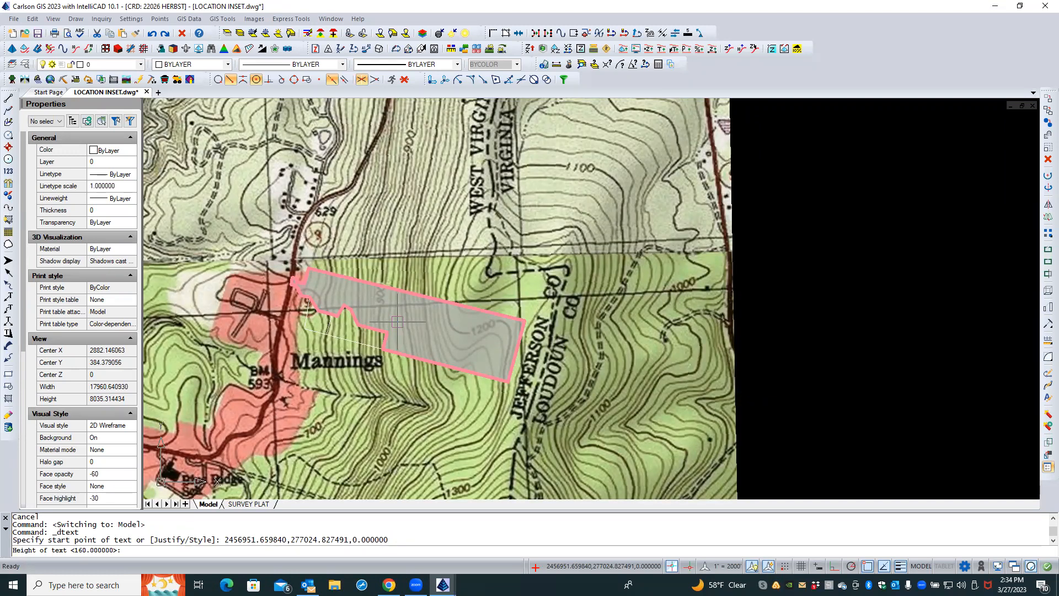
key("Escape")
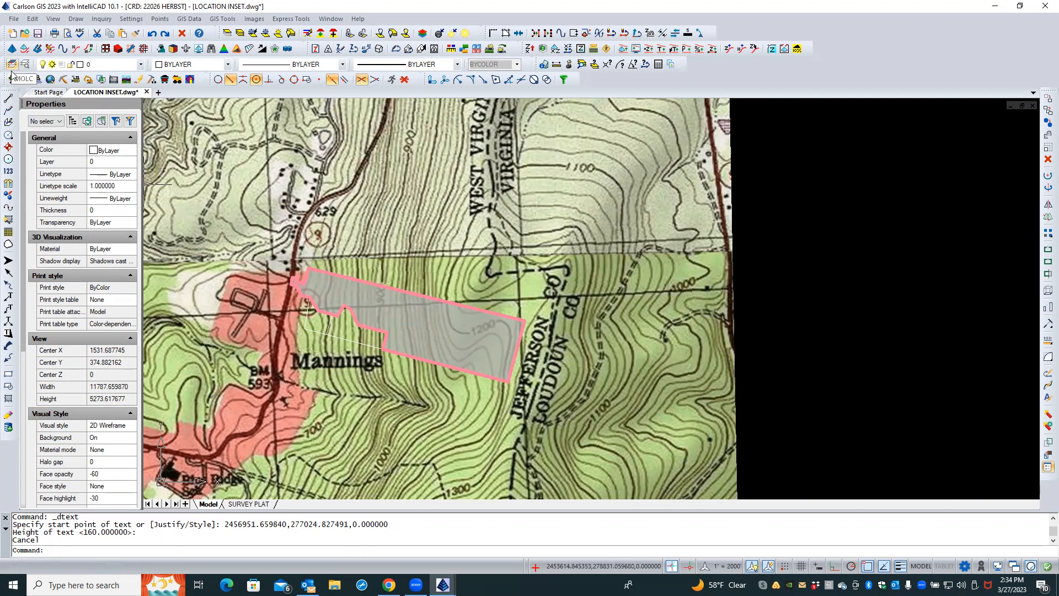
Place a centered MText label SITE inside the parcel with text size scaler 0.25 on layer LABEL
left_click(76, 19)
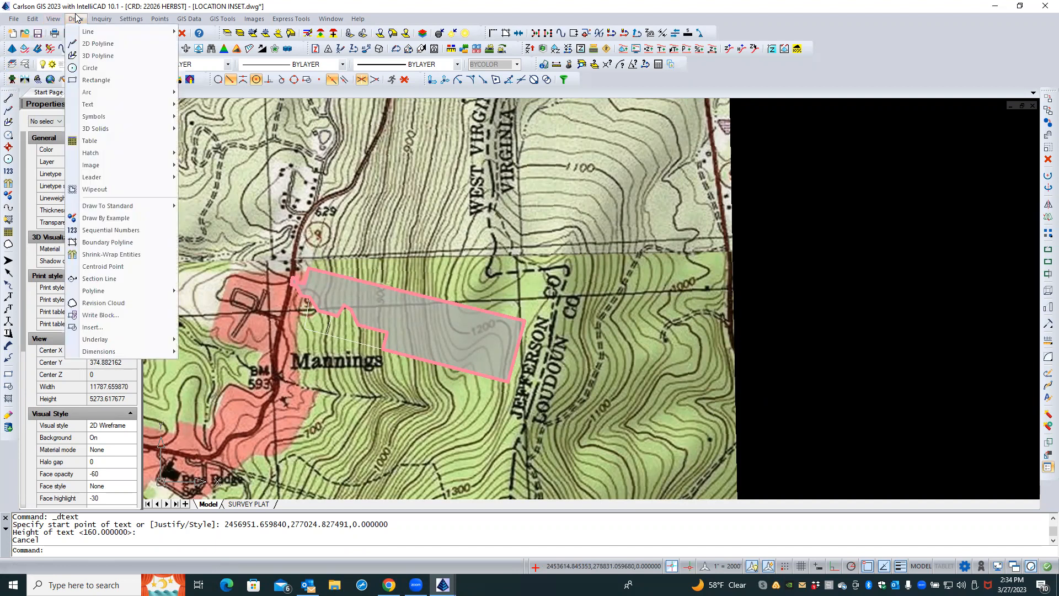
mouse_move(106, 104)
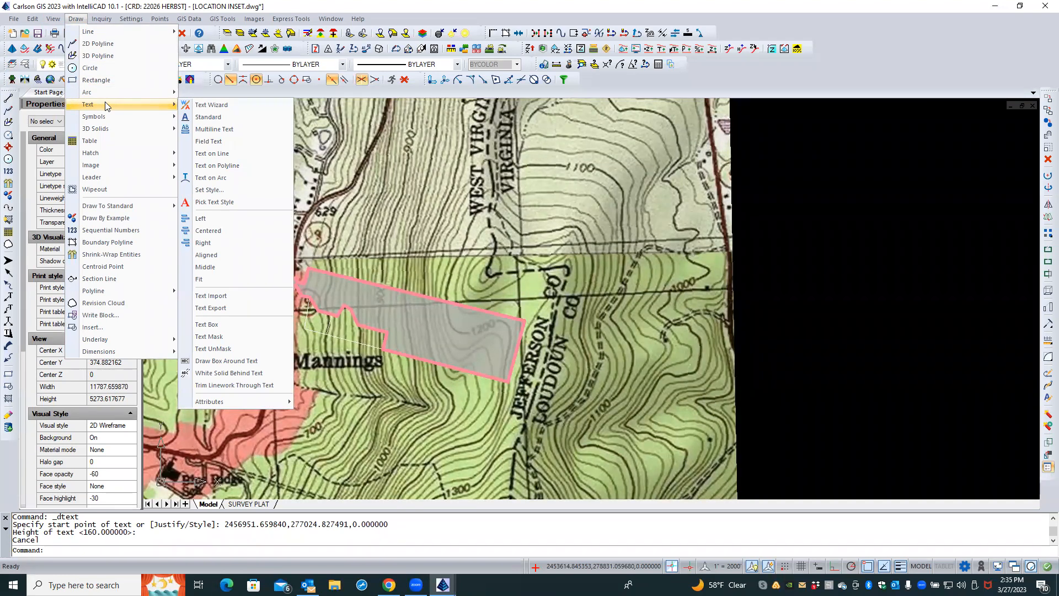
left_click(203, 108)
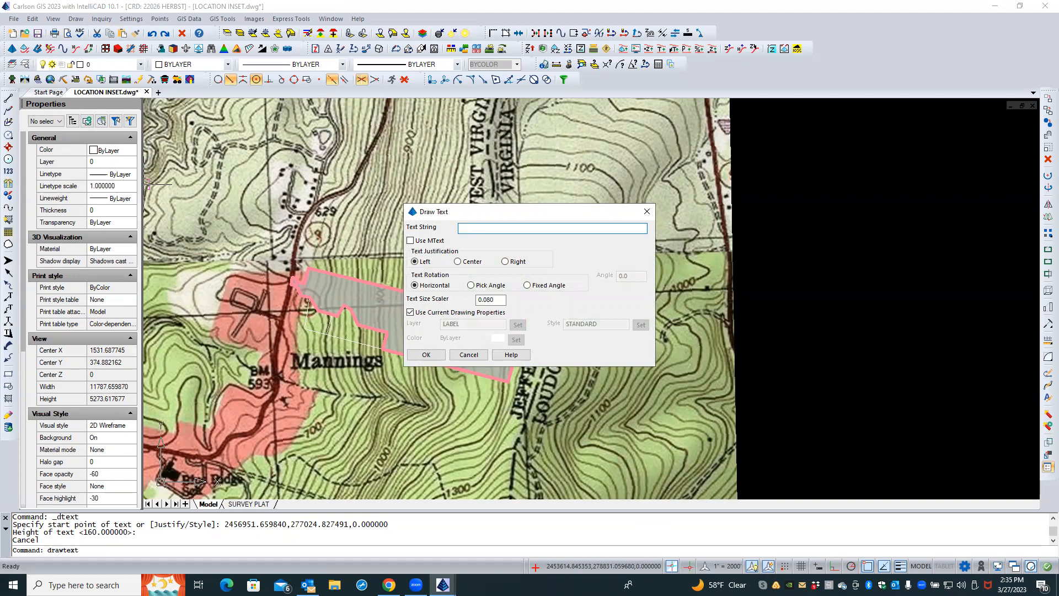
type("SITE")
left_click(410, 241)
left_click(457, 263)
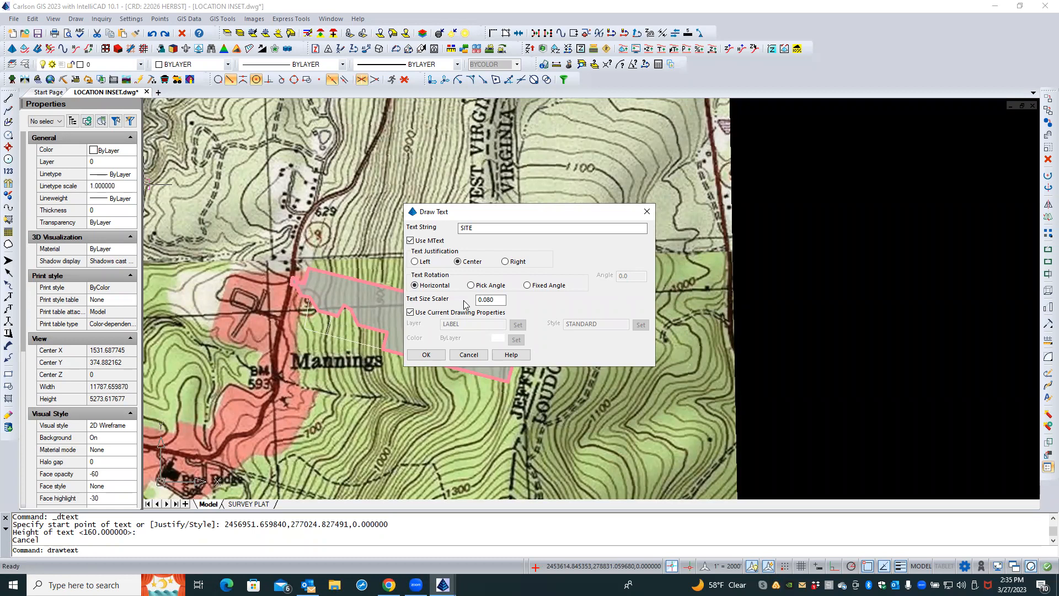
double_click(496, 300)
type(".25")
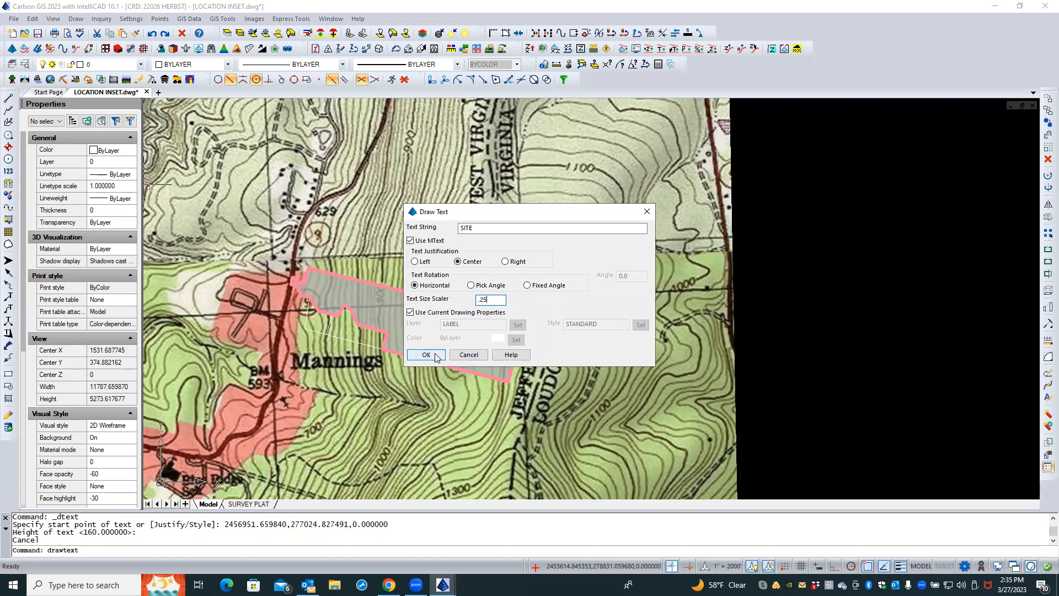
left_click(410, 313)
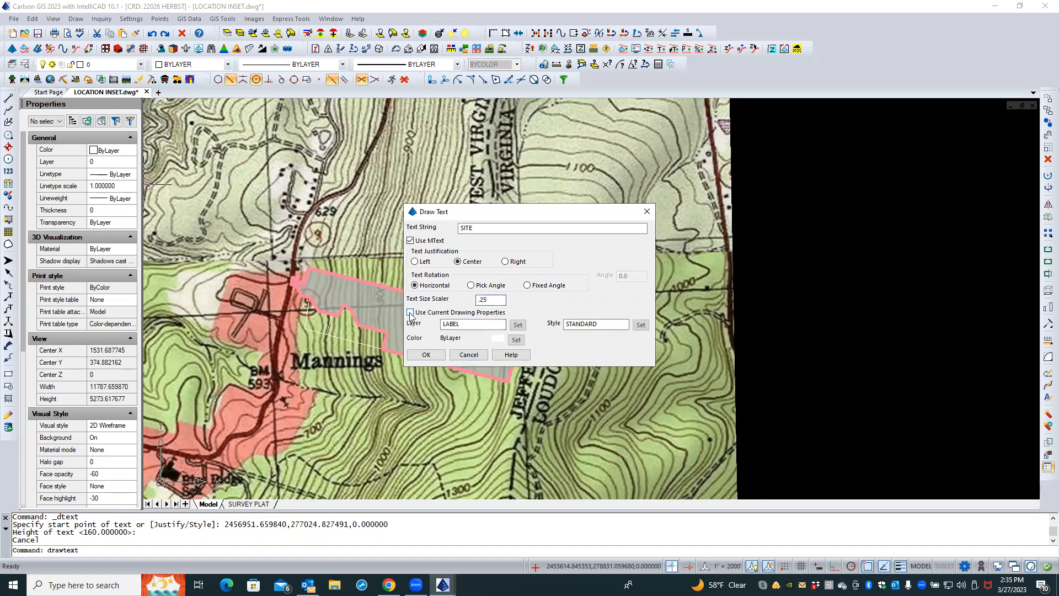
left_click(428, 355)
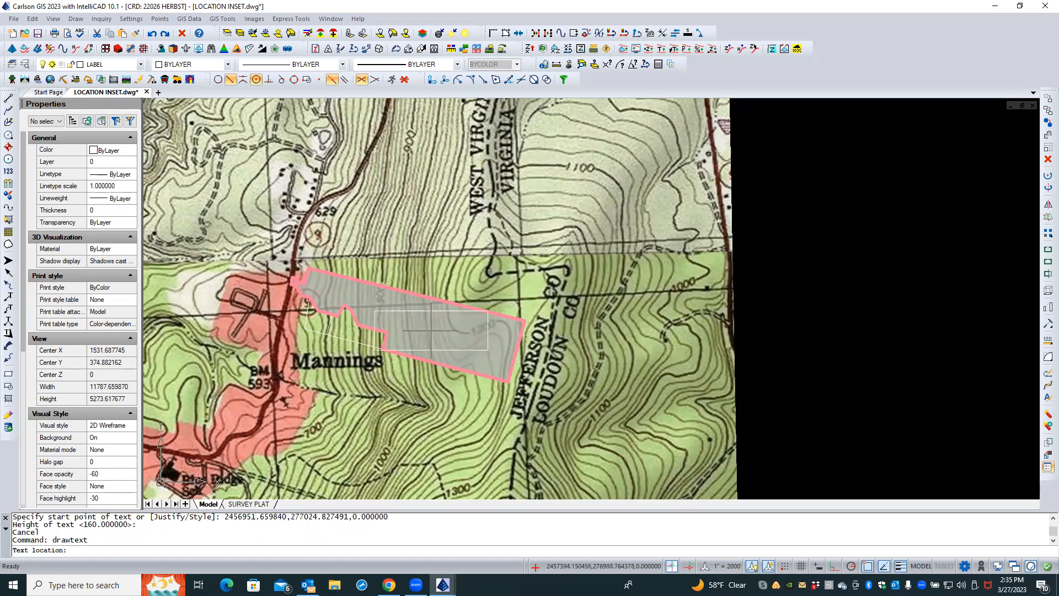
left_click(432, 330)
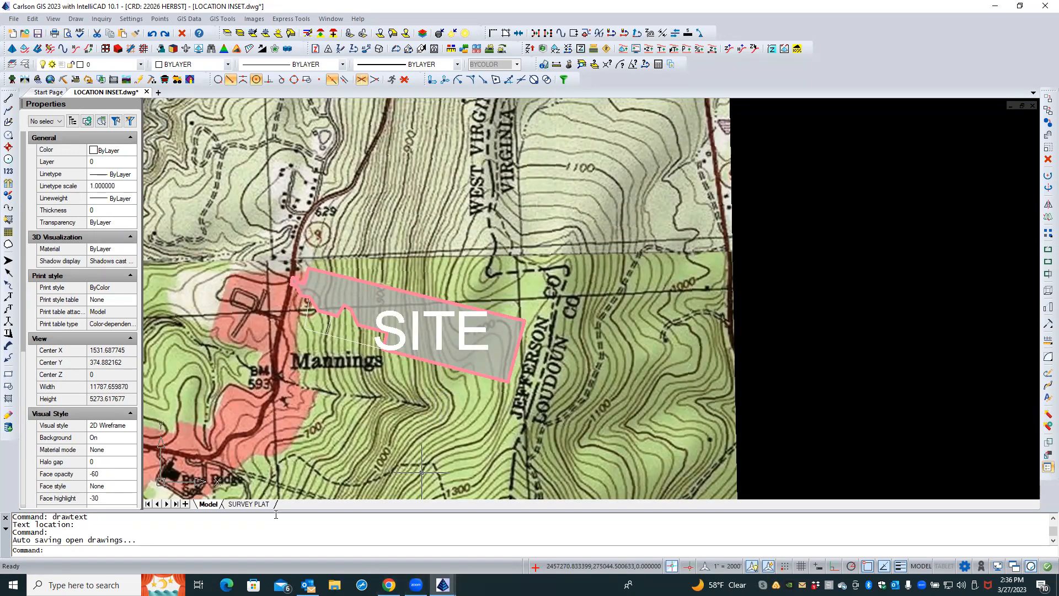
Select the SITE text and set its paper text height to 0.125
left_click(248, 505)
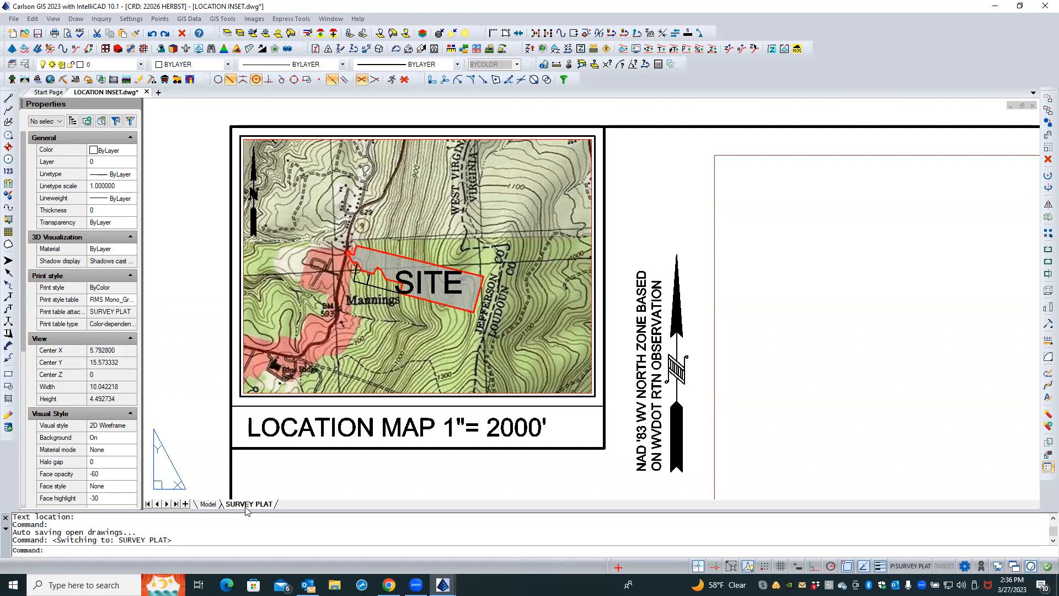
left_click(207, 505)
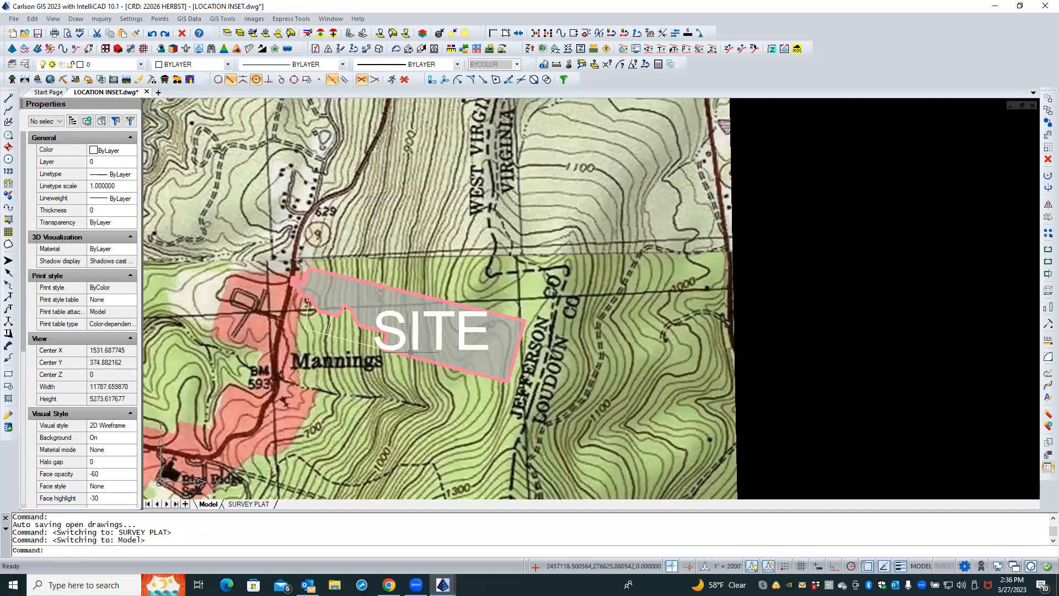
left_click(415, 345)
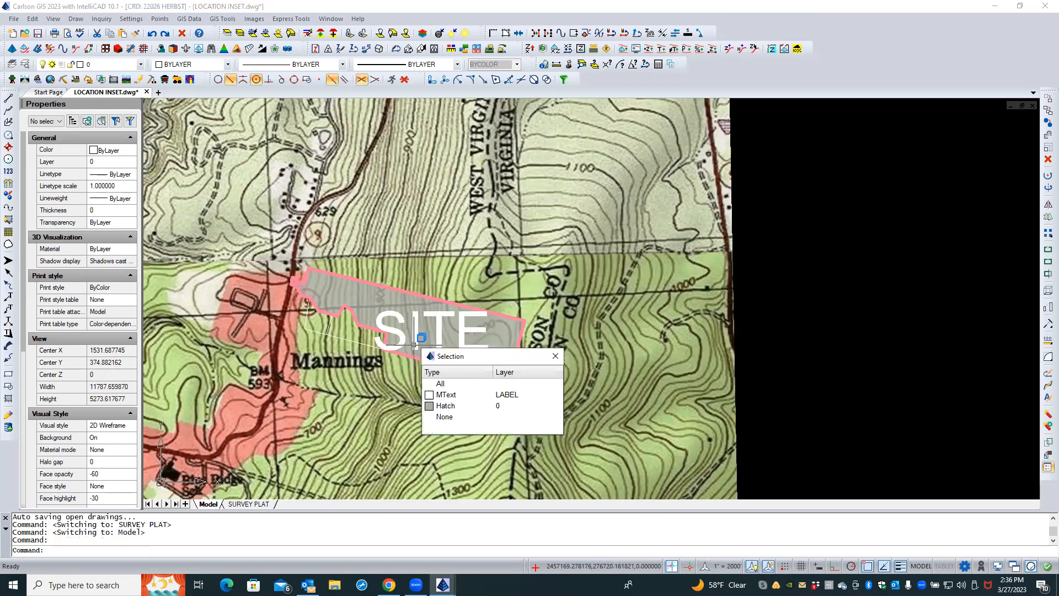
left_click(442, 394)
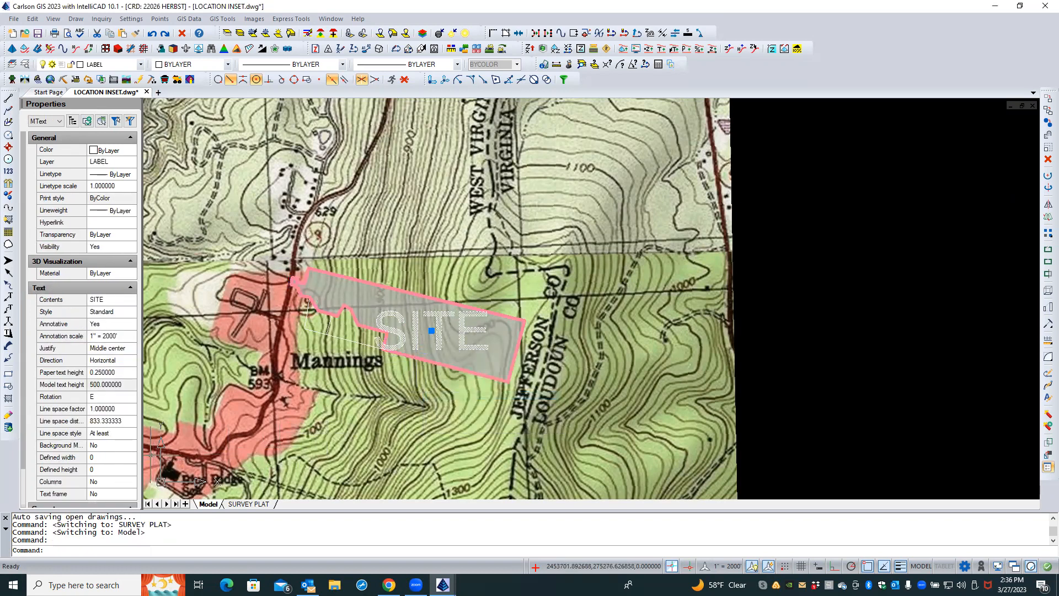
left_click(117, 374)
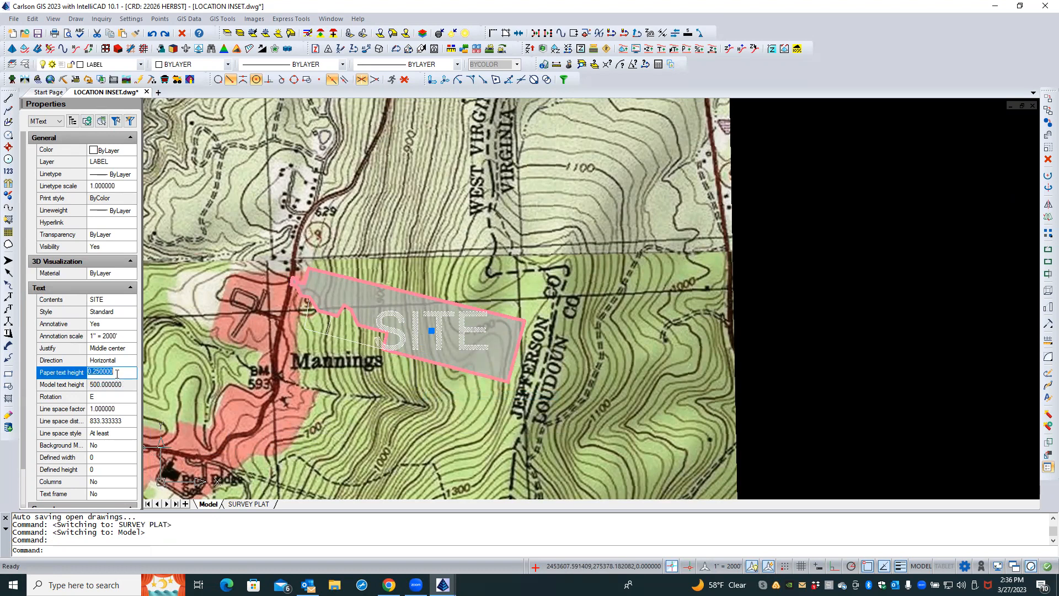
key("BackSpace")
type(".75")
key("BackSpace")
key("BackSpace")
key("BackSpace")
type(".25")
key("Return")
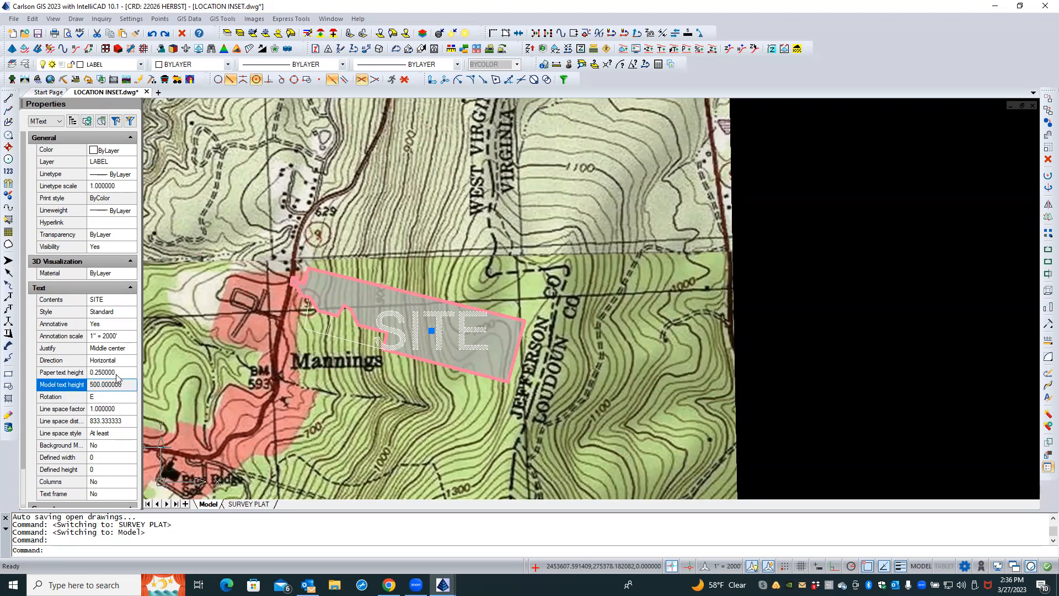
left_click(116, 373)
key("BackSpace")
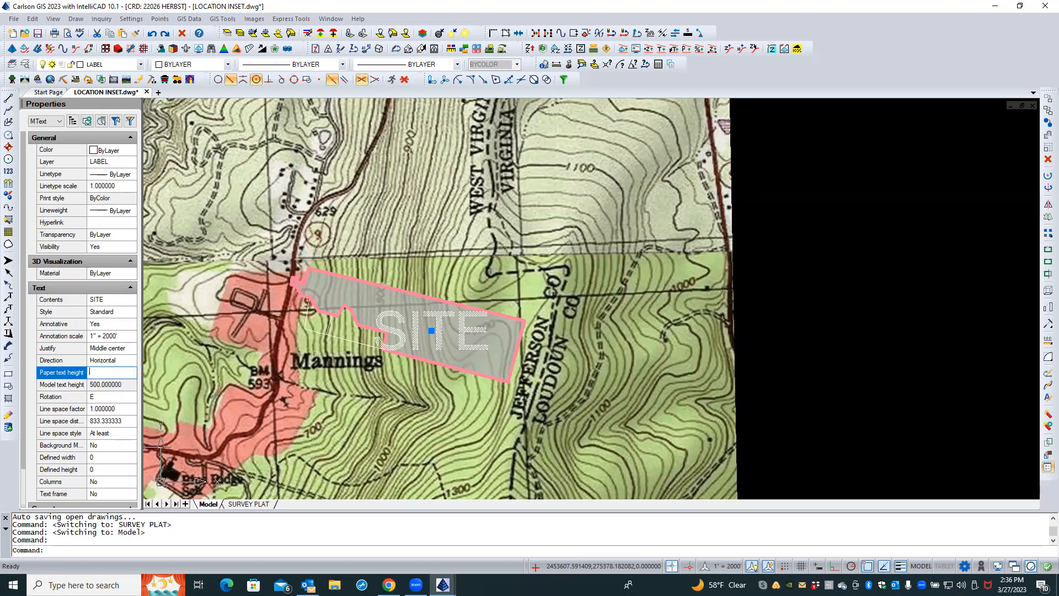
type(".125")
key("Return")
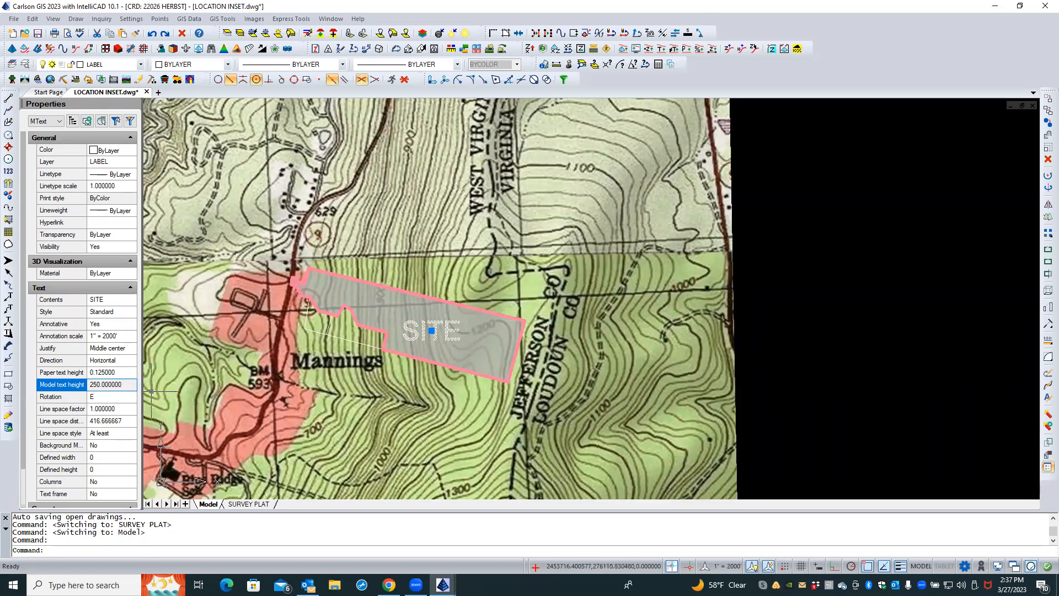
key("Escape")
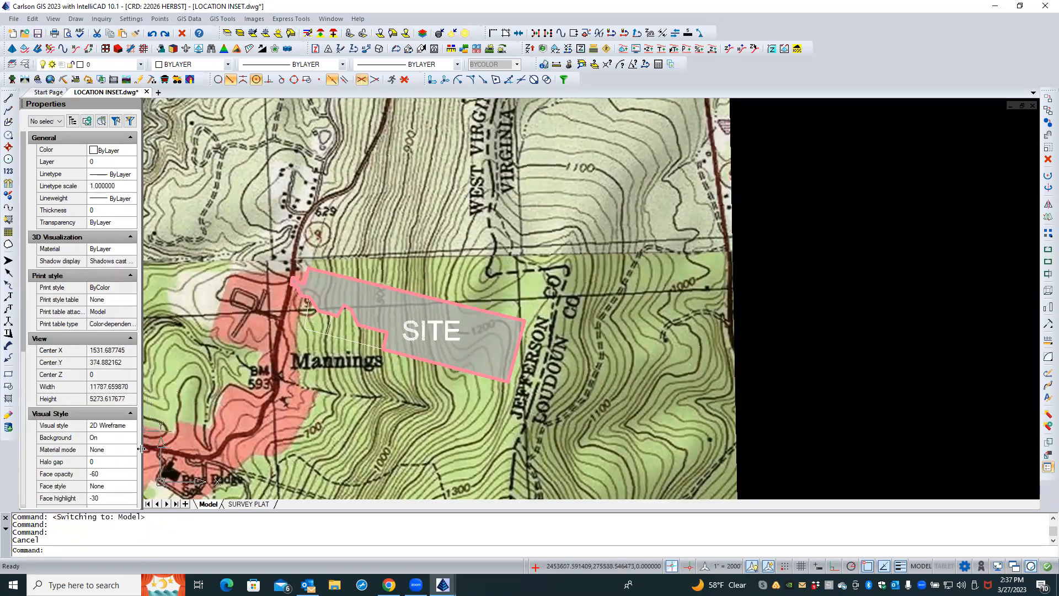
In the SURVEY PLAT layout, move the north arrow into the upper right area of the location map
left_click(249, 504)
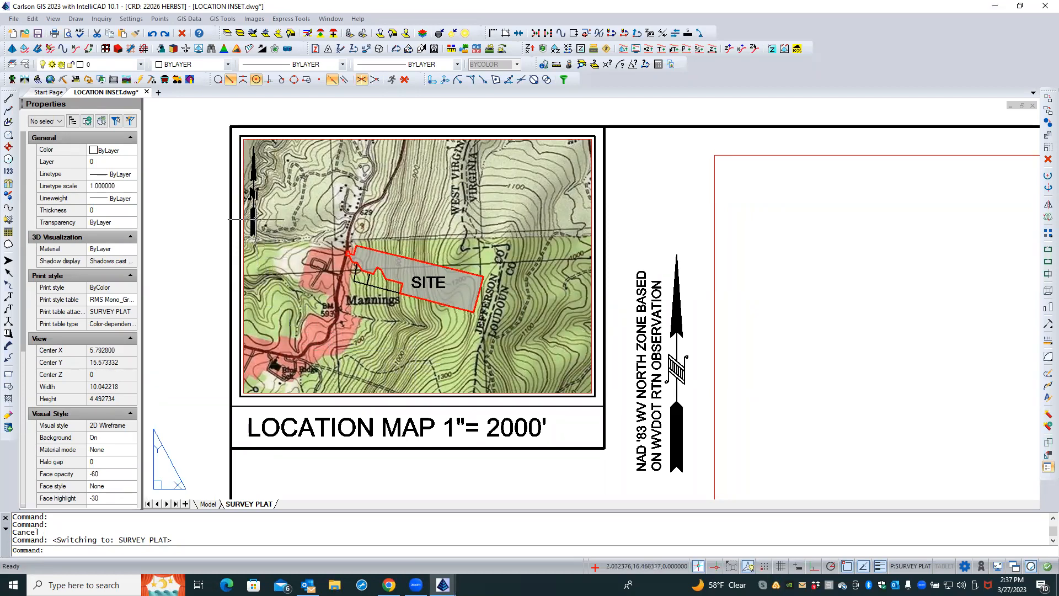
left_click(253, 219)
right_click(255, 220)
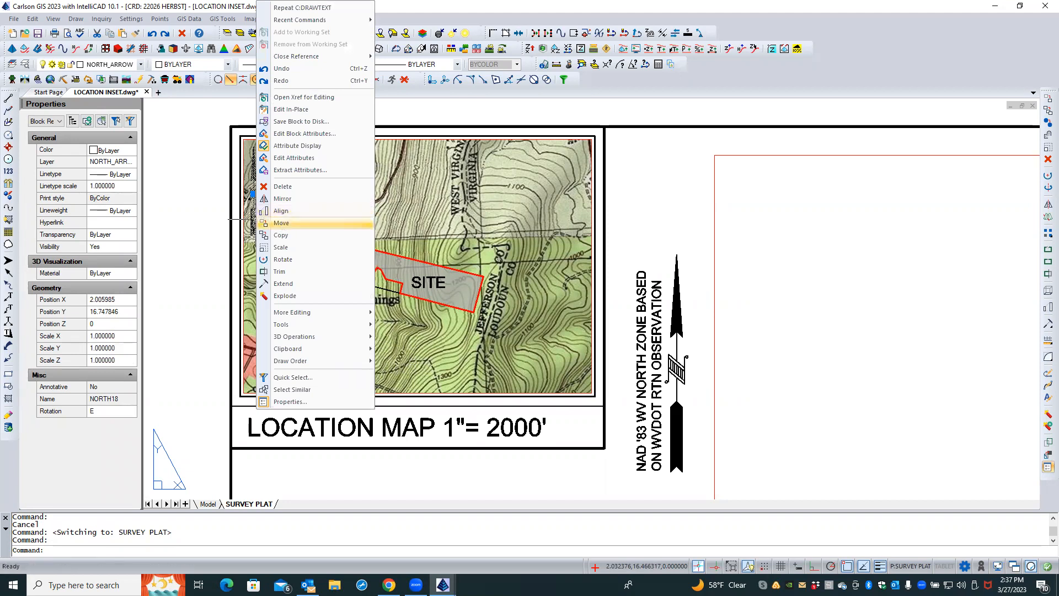
left_click(283, 223)
left_click(295, 217)
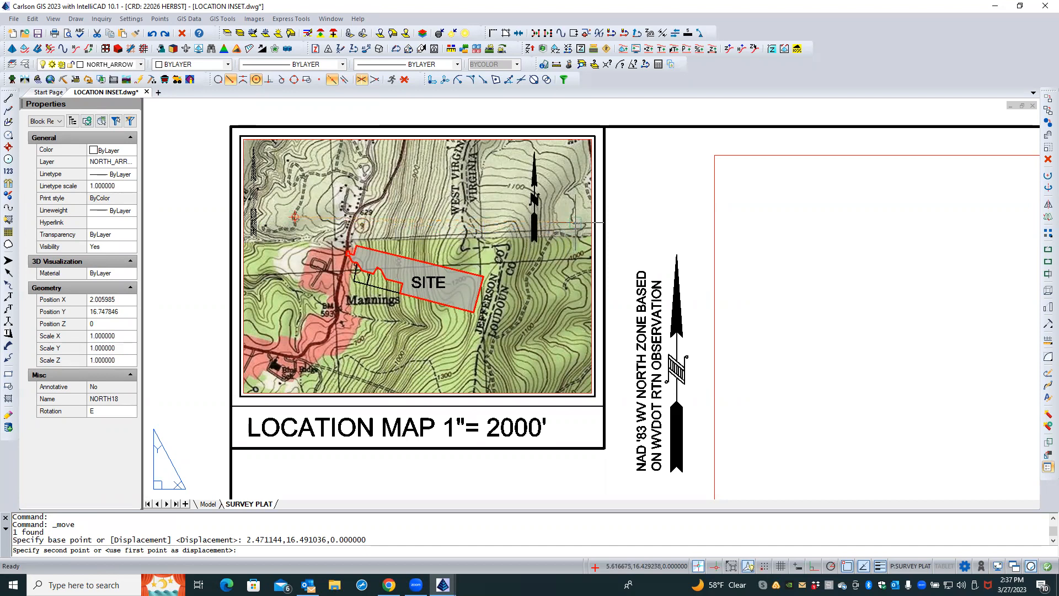
left_click(576, 223)
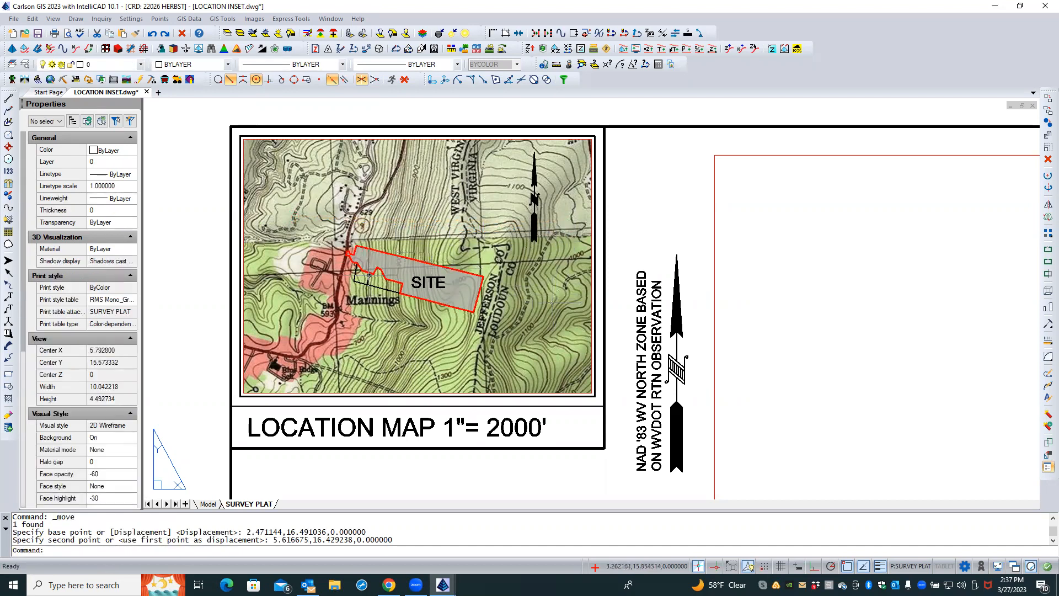
Save the drawing and open 22026 HERBST.dwg from the recent documents list
left_click(37, 33)
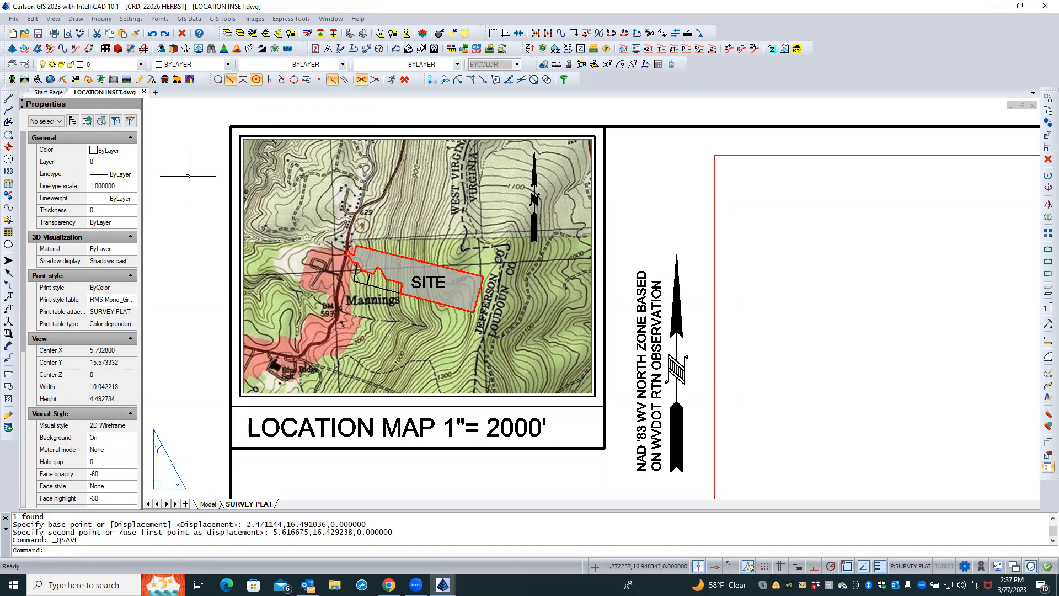
left_click(38, 35)
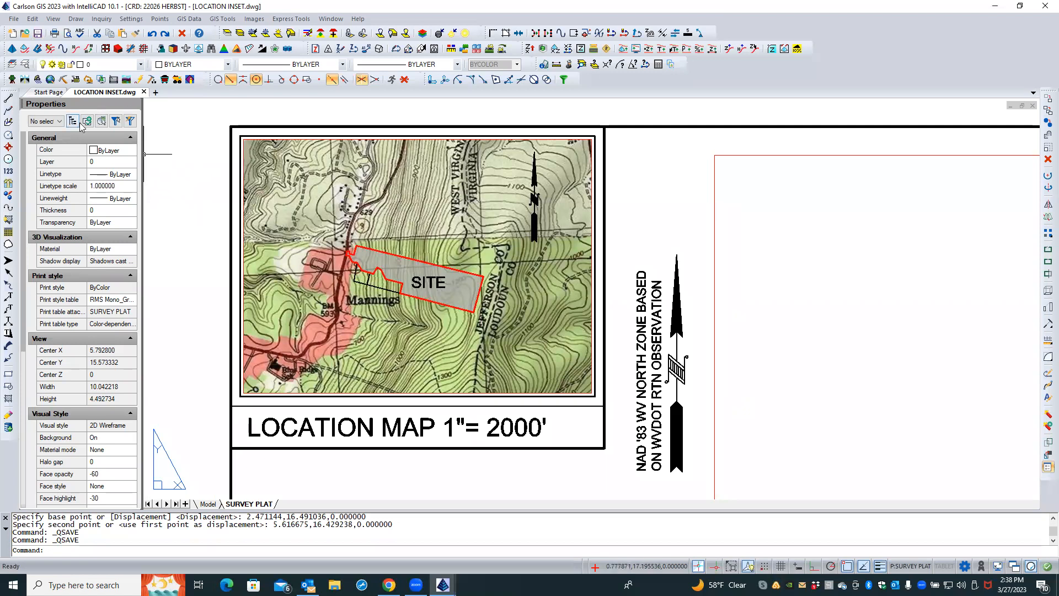
left_click(49, 93)
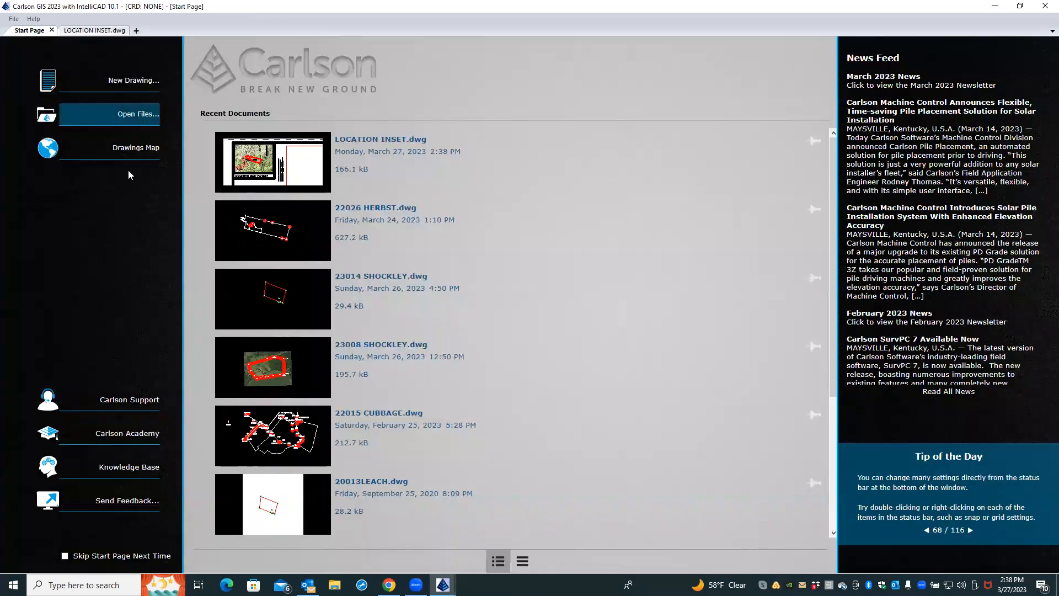
left_click(282, 240)
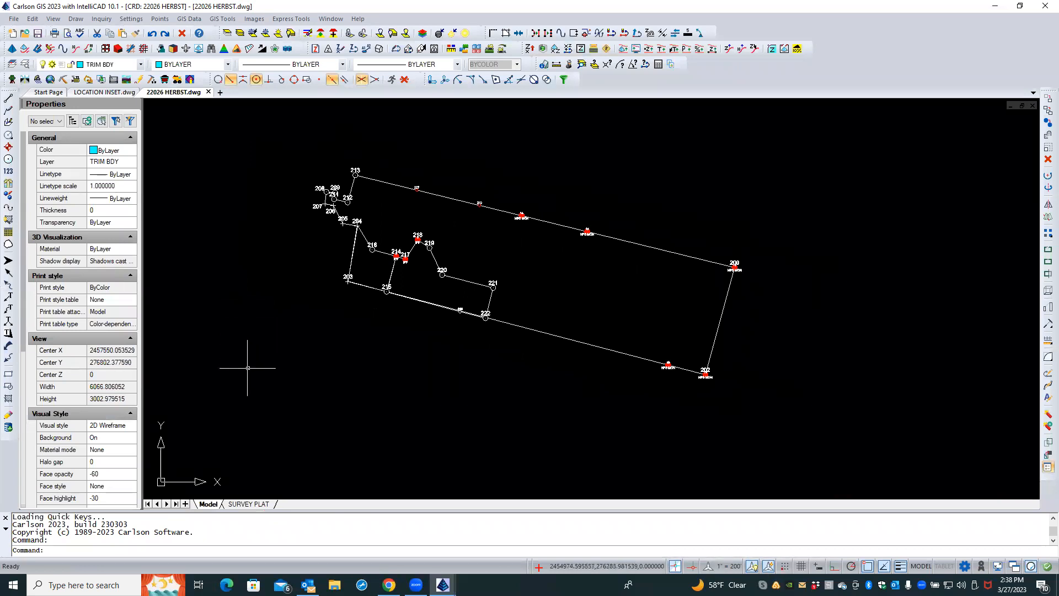
scroll(248, 369, "down", 5)
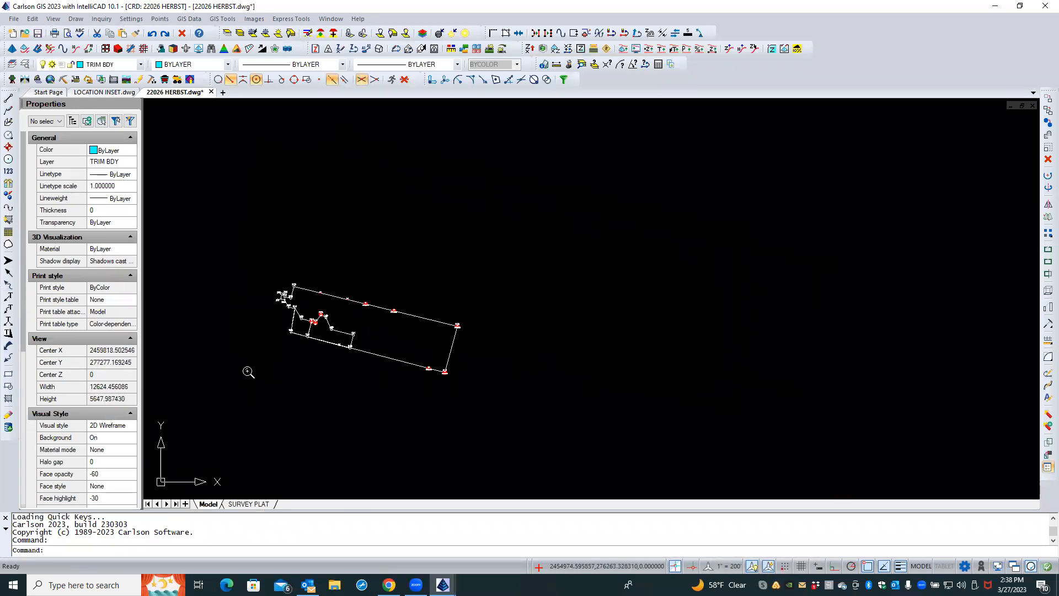
In the SURVEY PLAT layout, delete the old SITE and TERRAPIN NECK ROAD labels from the location map
middle_click_drag(265, 374, 616, 364)
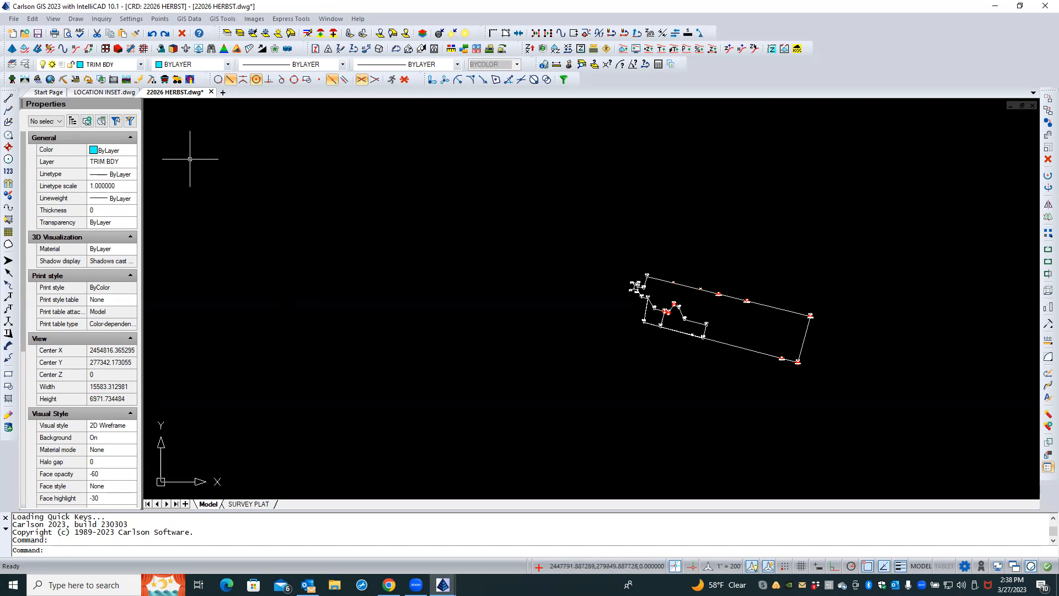
left_click(249, 504)
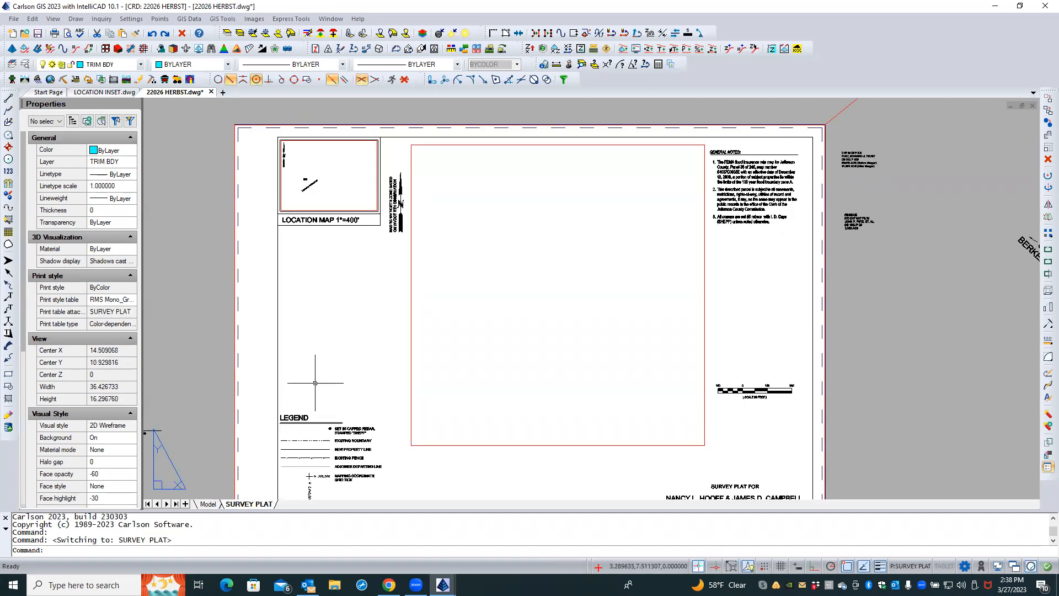
scroll(319, 199, "up", 5)
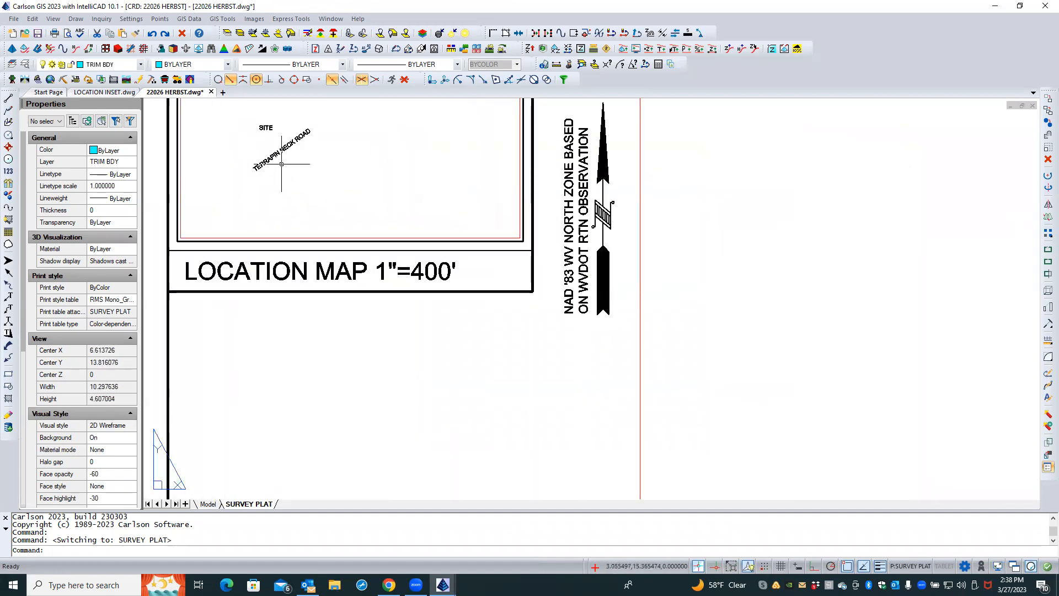
left_click(275, 154)
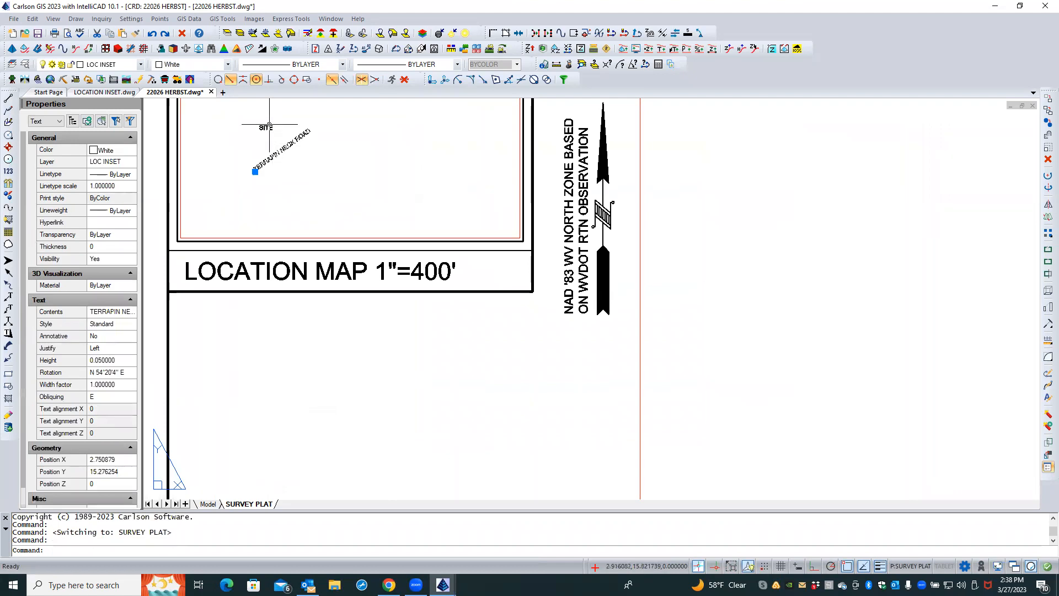
left_click(268, 127)
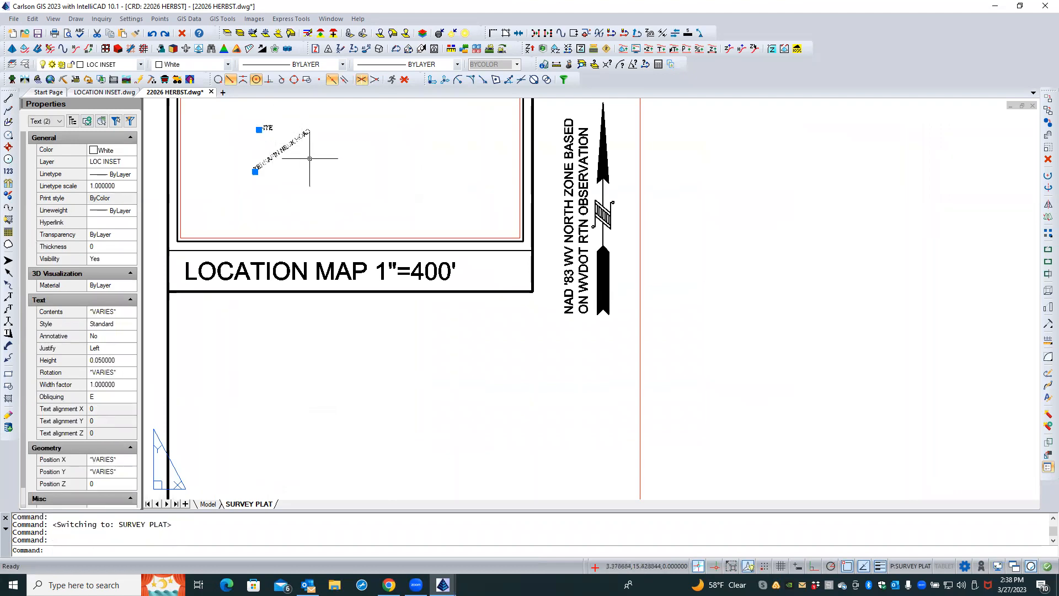
key("Delete")
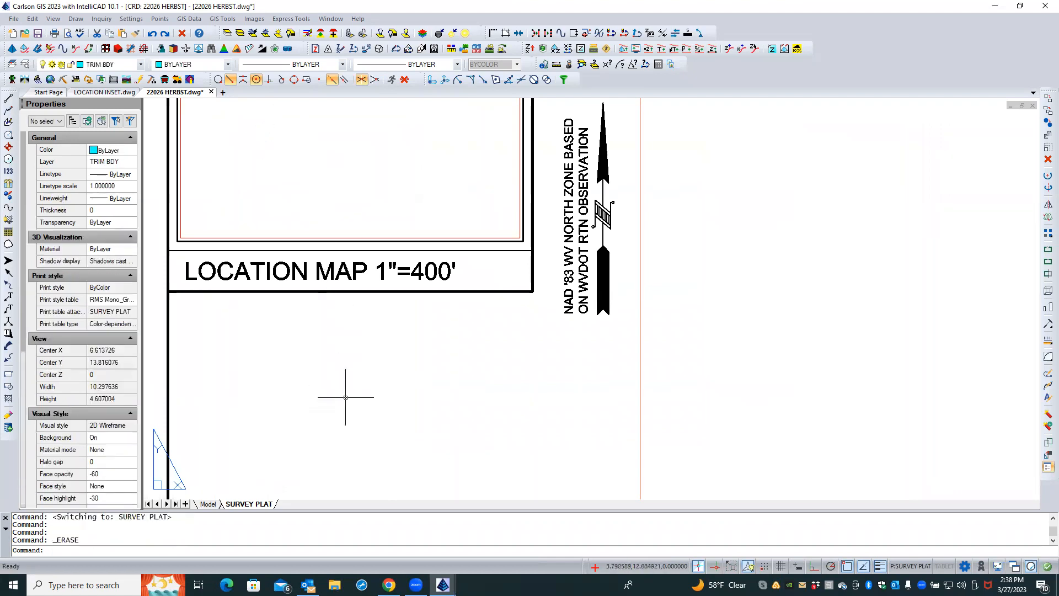
Edit the location map title so its scale reads LOCATION MAP 1"= 2000'
scroll(348, 397, "down", 3)
scroll(347, 398, "down", 1)
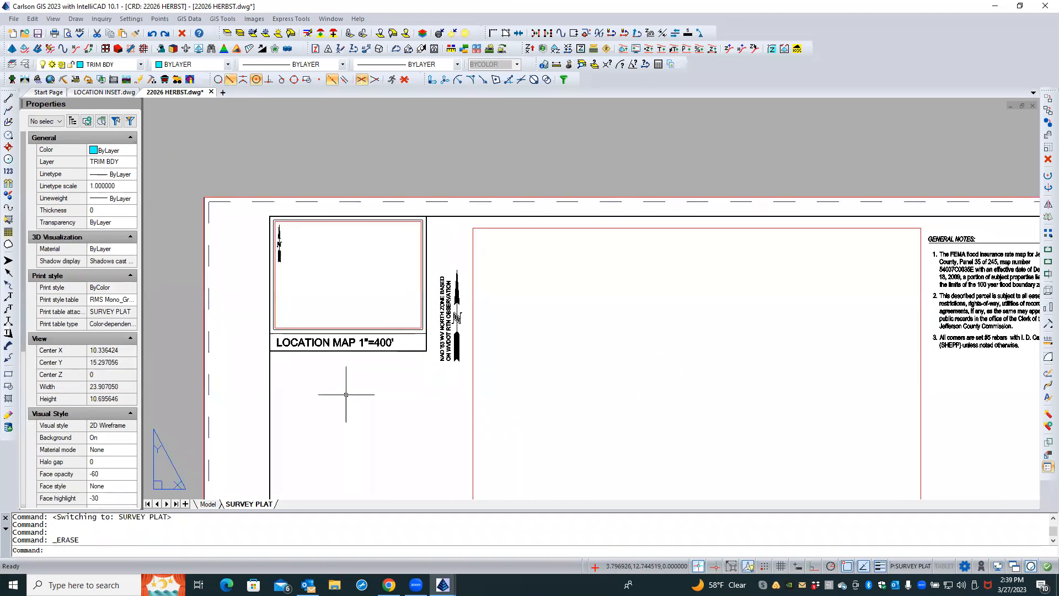
scroll(346, 395, "up", 1)
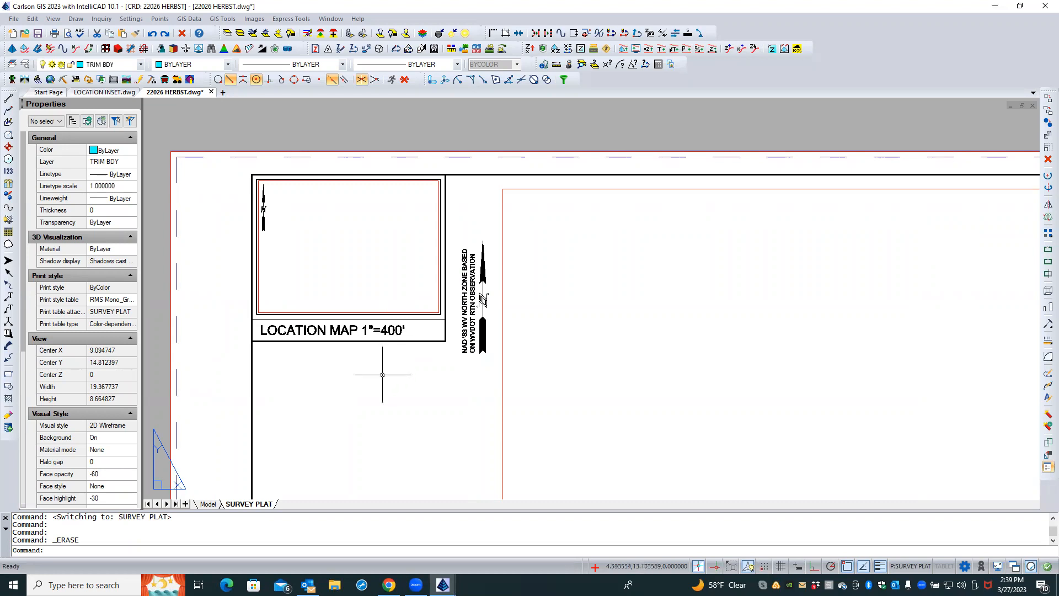
double_click(381, 331)
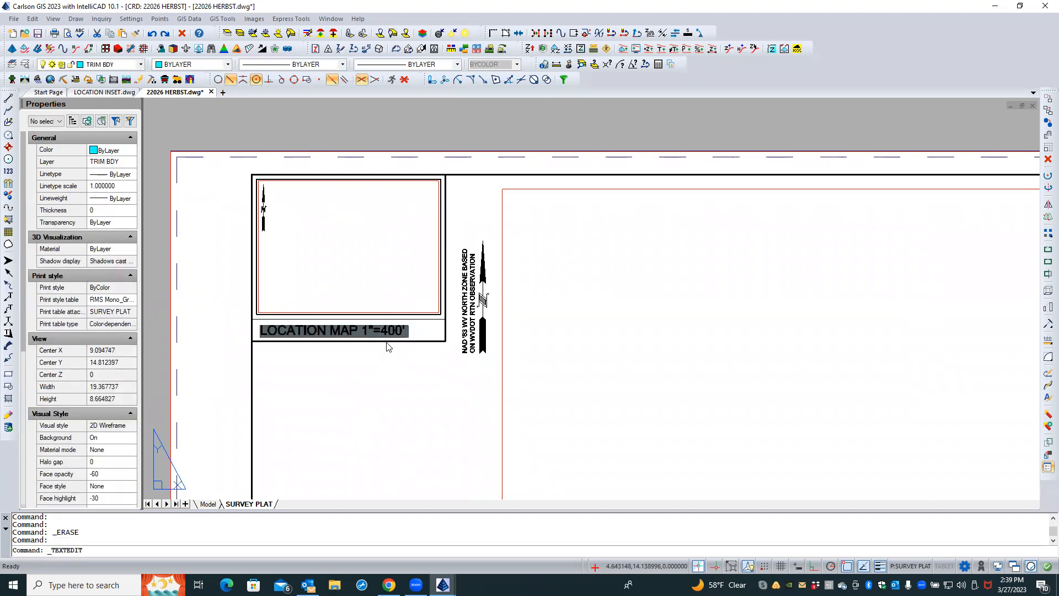
type("2000")
key("Delete")
key("Delete")
key("Delete")
left_click(423, 336)
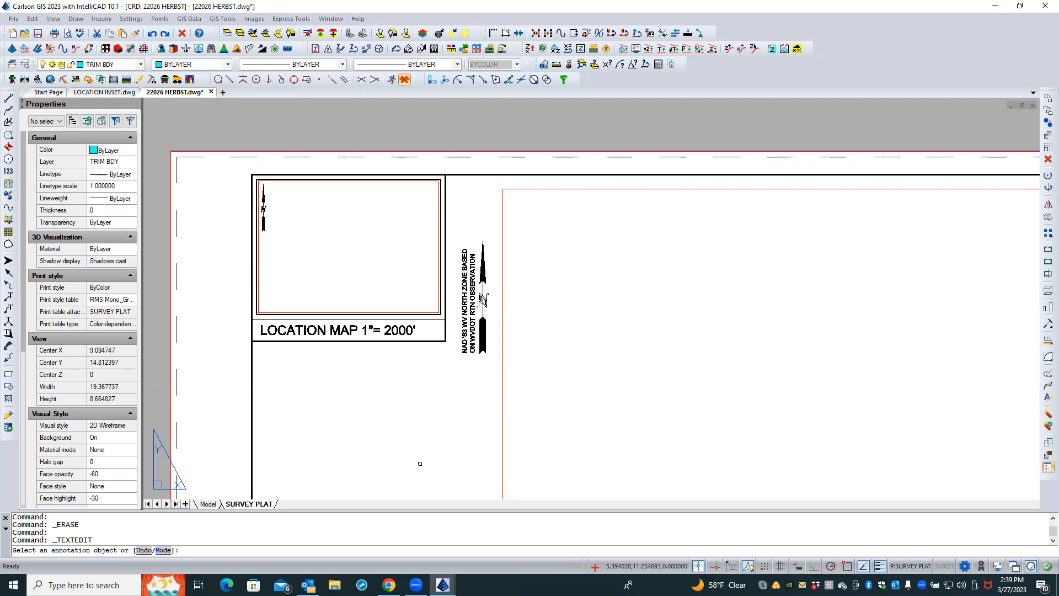
key("Return")
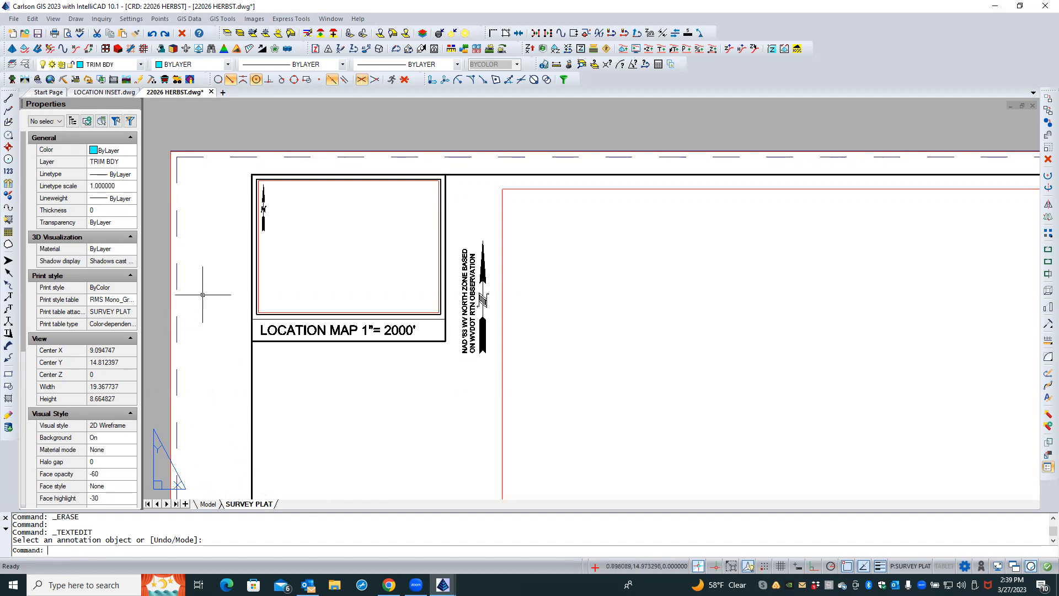
Attach LOCATION INSET.dwg as an external reference, picking an insertion point and accepting scale 1 and rotation 0
left_click(24, 64)
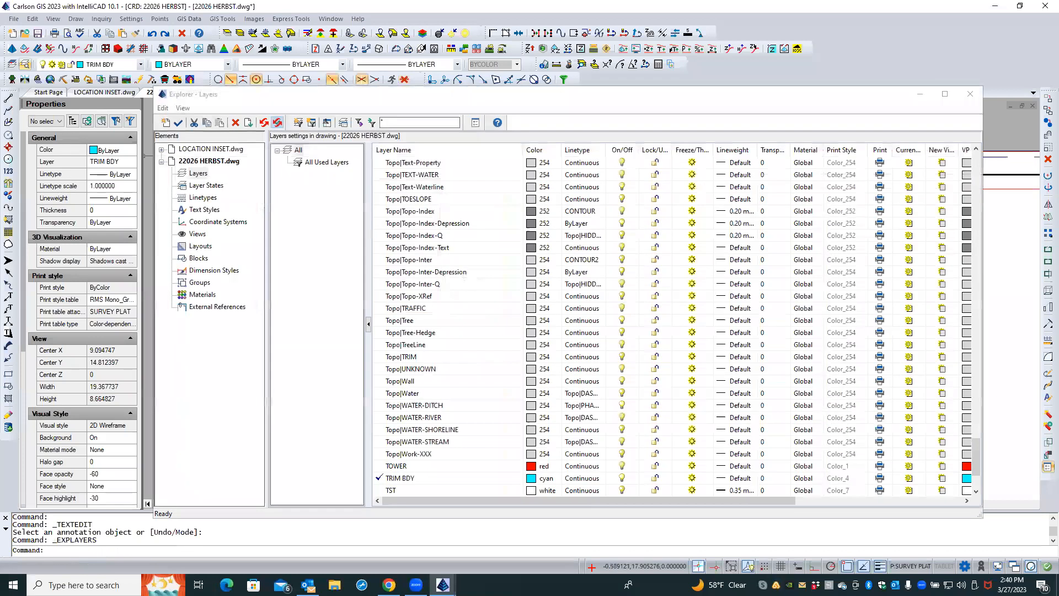
left_click(202, 308)
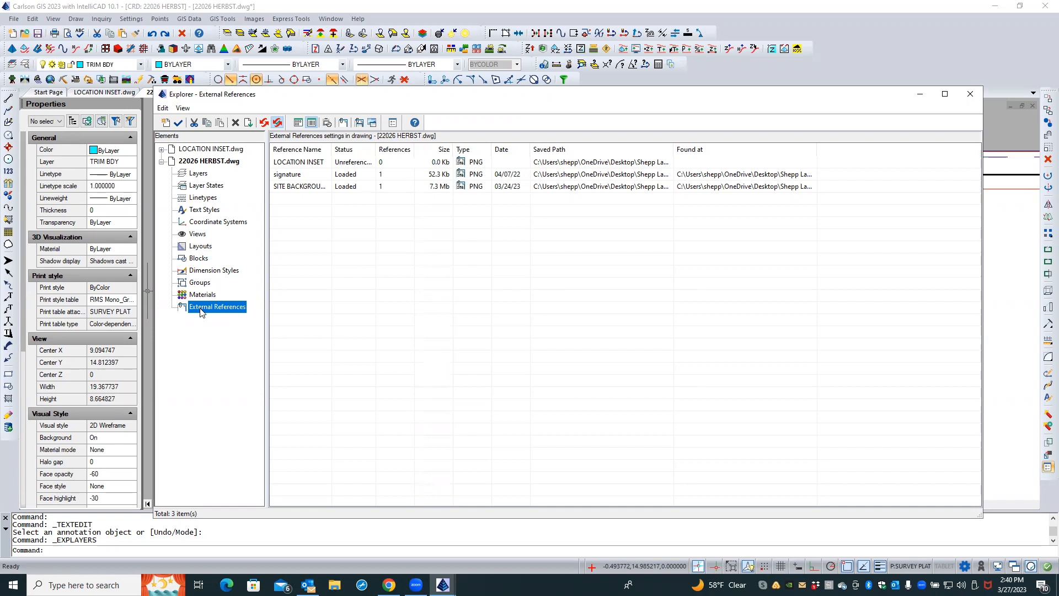
right_click(309, 277)
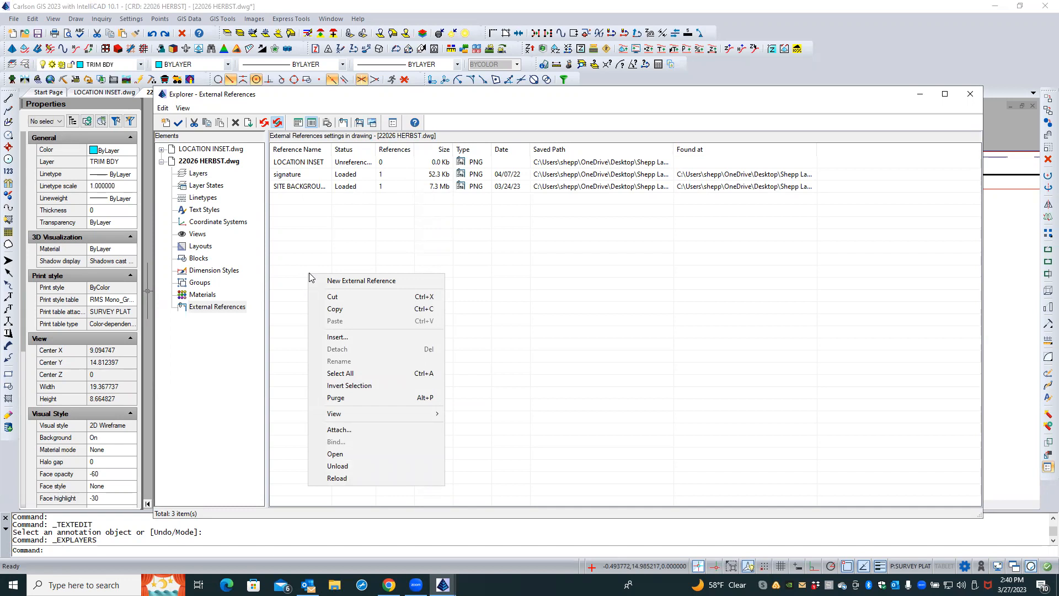
left_click(355, 430)
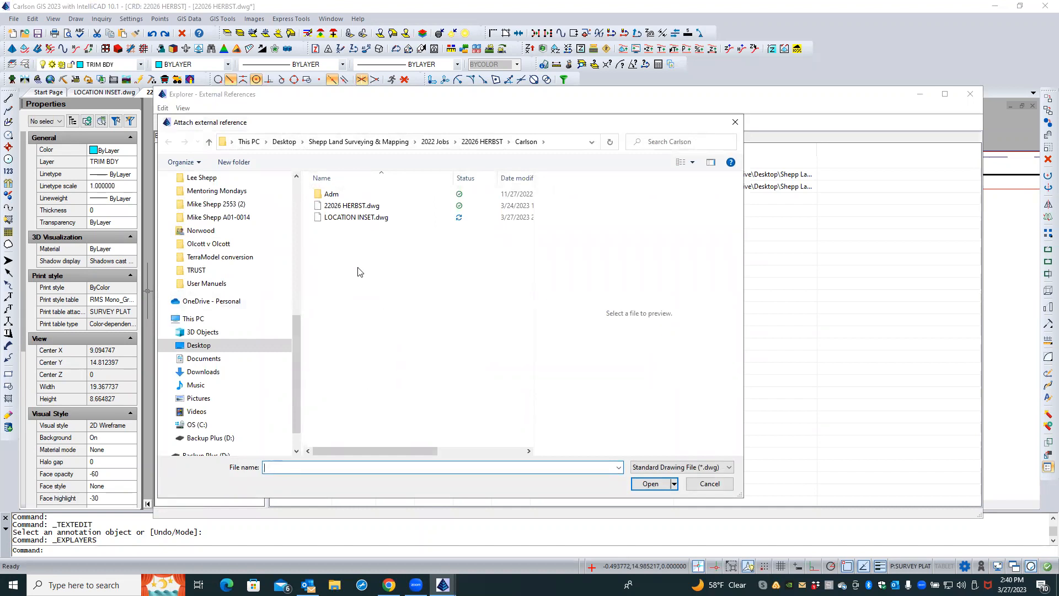
left_click(347, 218)
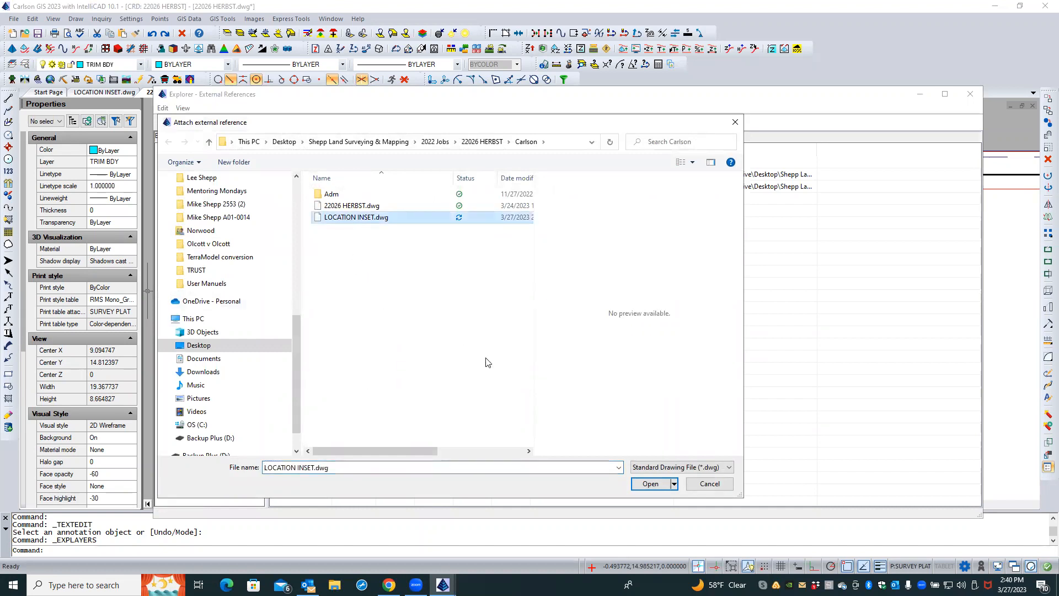
left_click(645, 484)
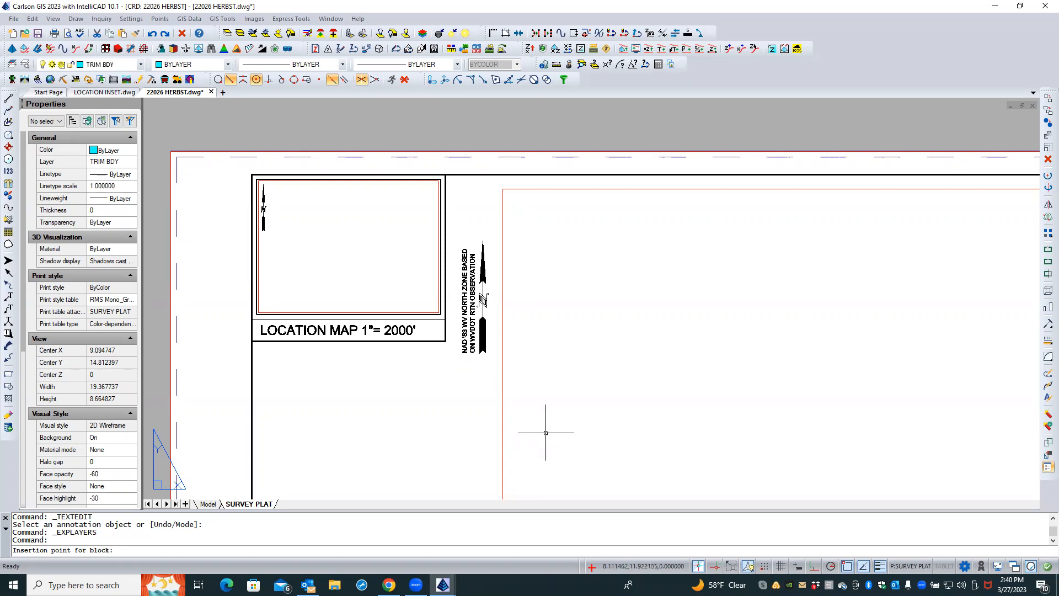
key("Caps_Lock")
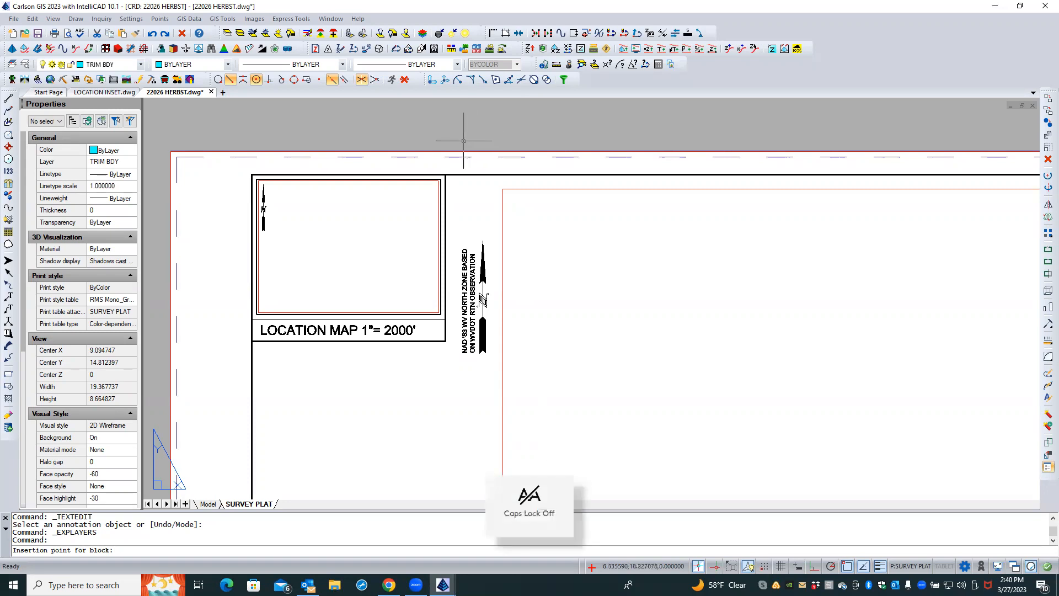
scroll(469, 135, "down", 6)
scroll(423, 278, "down", 4)
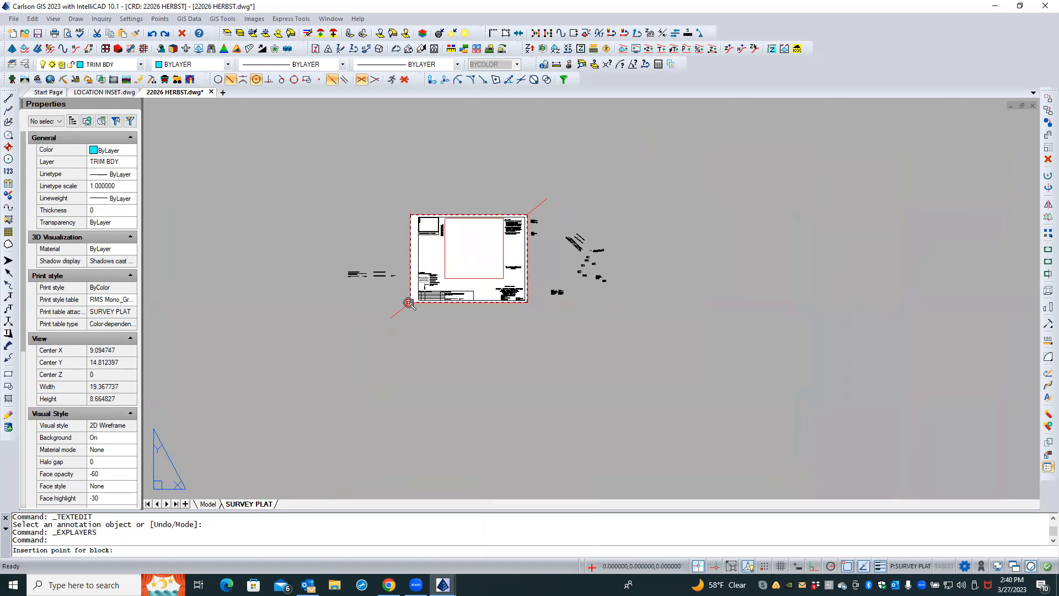
scroll(376, 316, "down", 1)
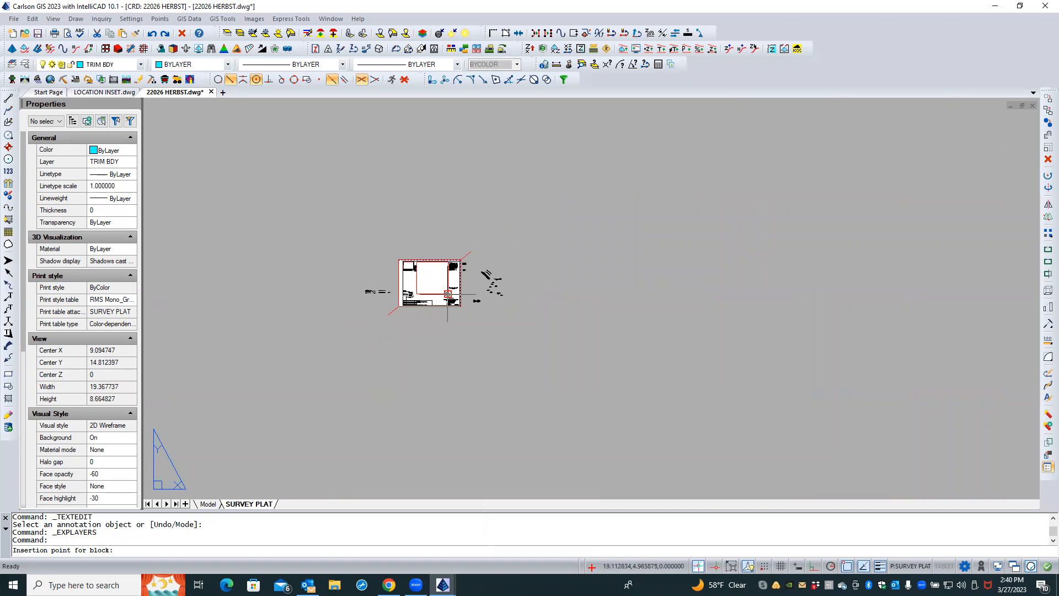
left_click(287, 370)
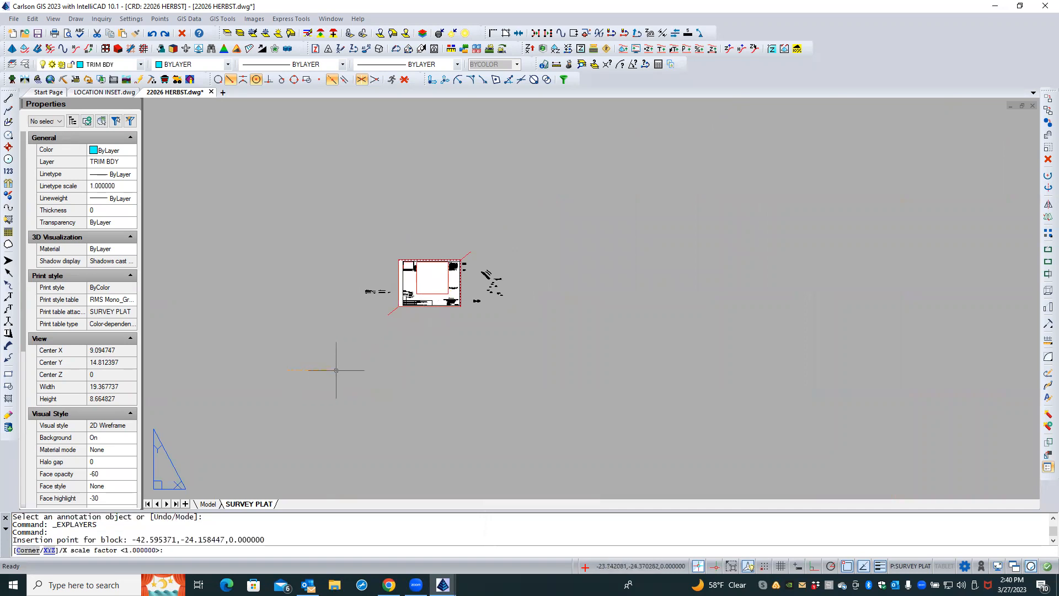
key("Return")
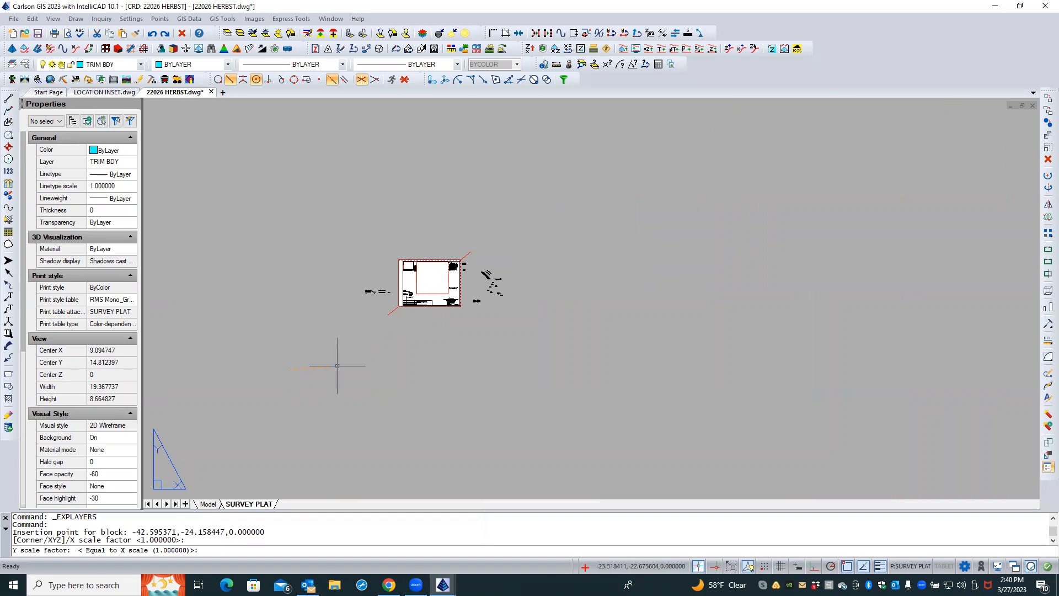
key("Return")
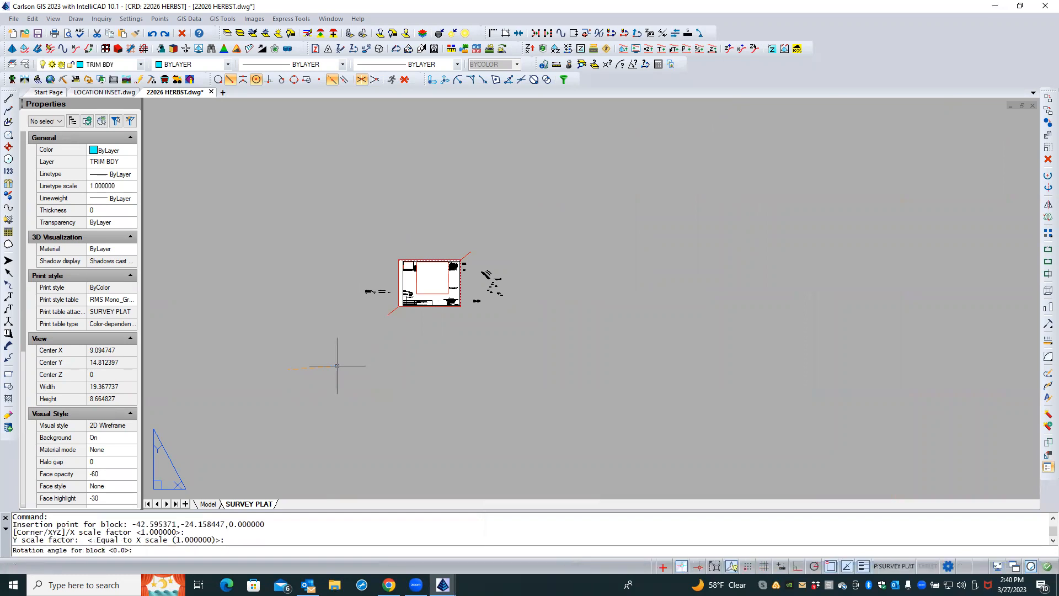
key("Return")
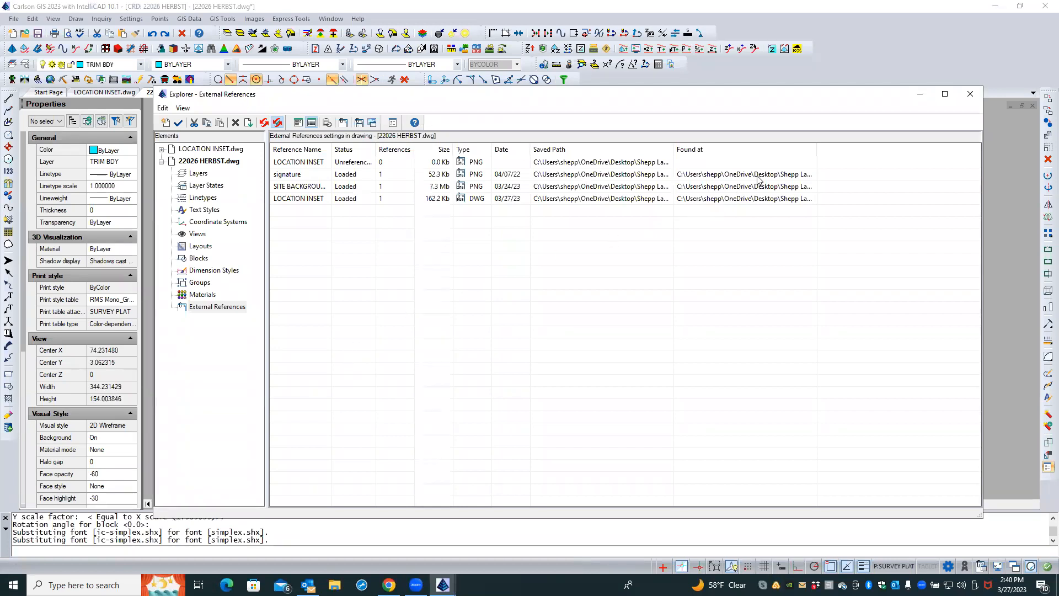
left_click(971, 93)
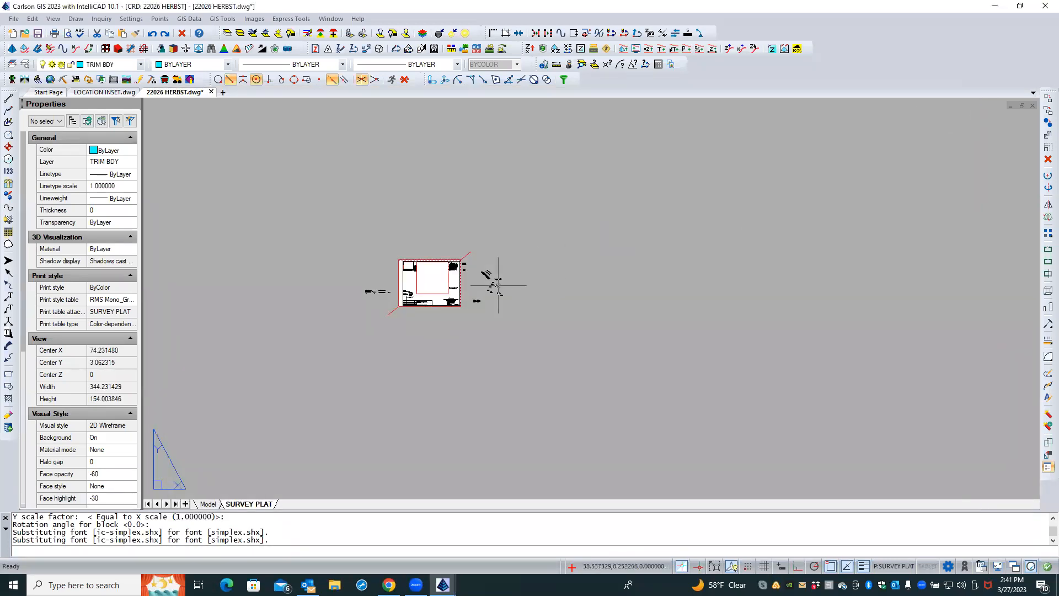
Zoom in and out across the SURVEY PLAT layout to search for the attached location map reference
middle_click(425, 326)
middle_click(426, 325)
scroll(348, 337, "down", 1)
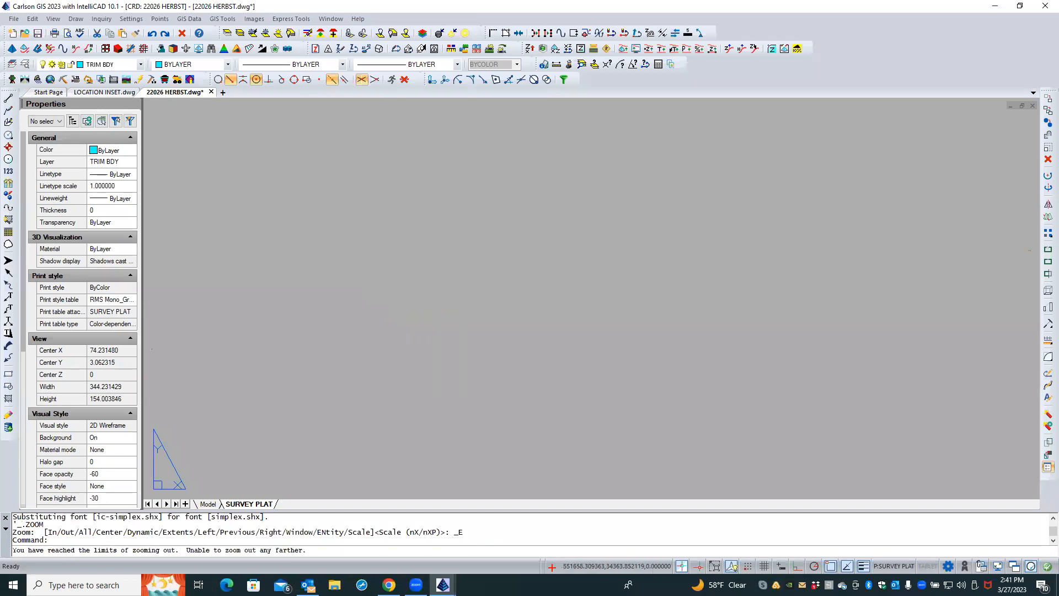
scroll(401, 297, "down", 1)
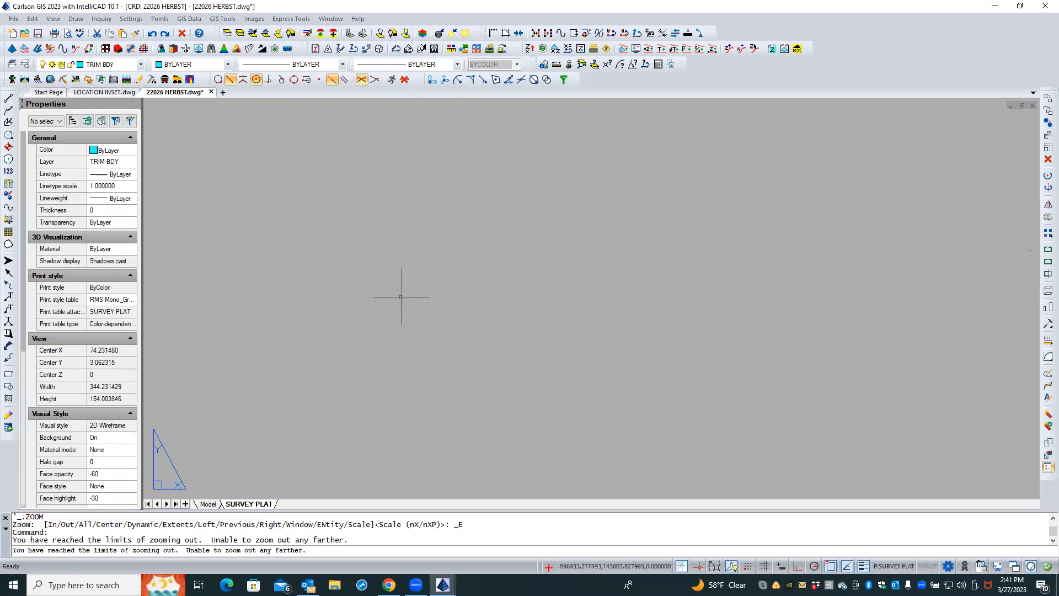
scroll(433, 290, "down", 1)
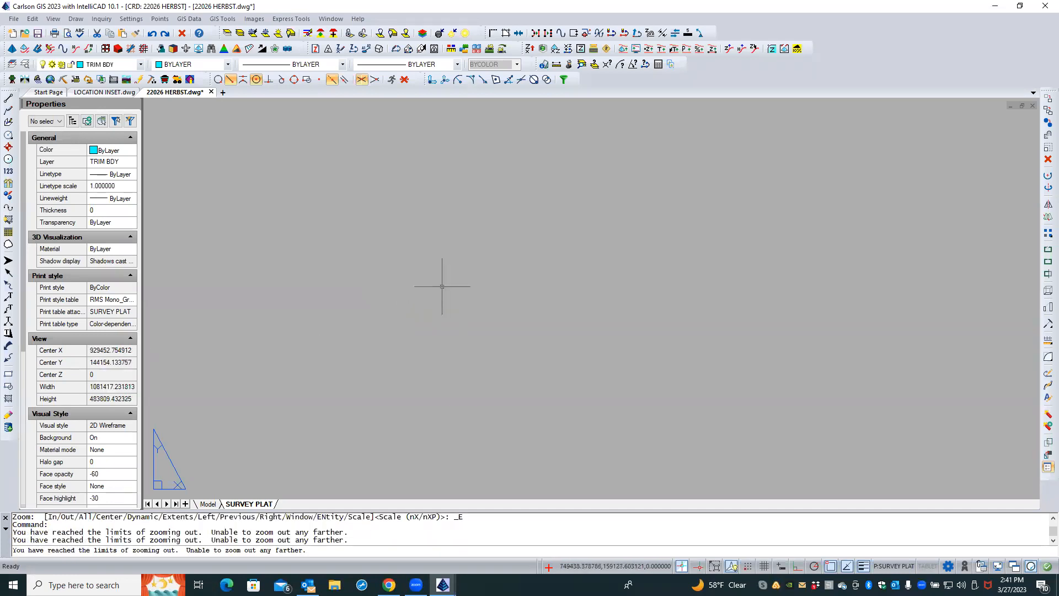
middle_click(497, 261)
middle_click(497, 261)
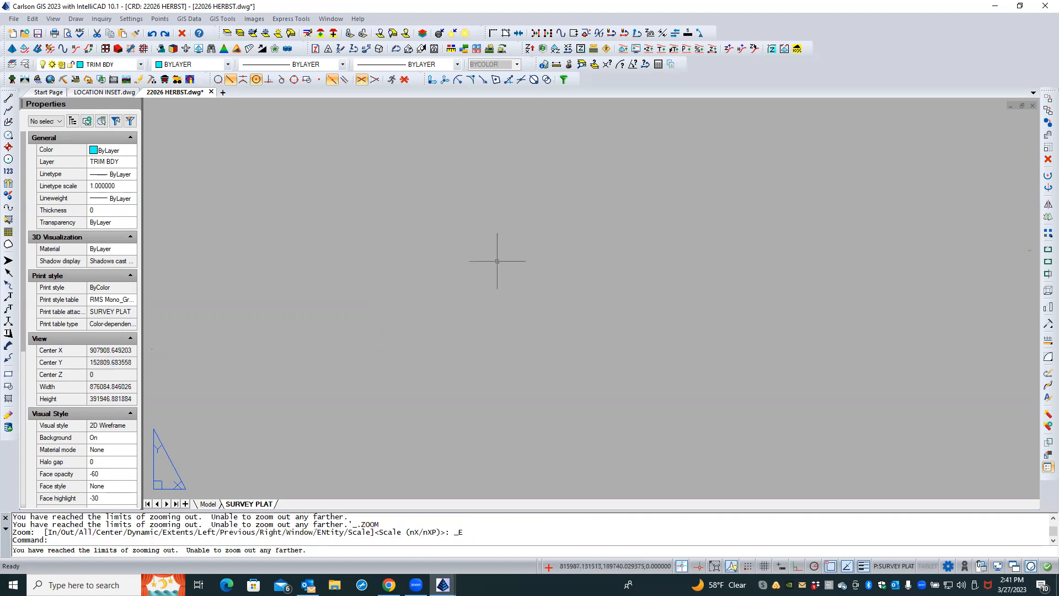
scroll(204, 466, "down", 1)
middle_click_drag(271, 423, 307, 391)
scroll(153, 485, "up", 3)
scroll(152, 485, "up", 8)
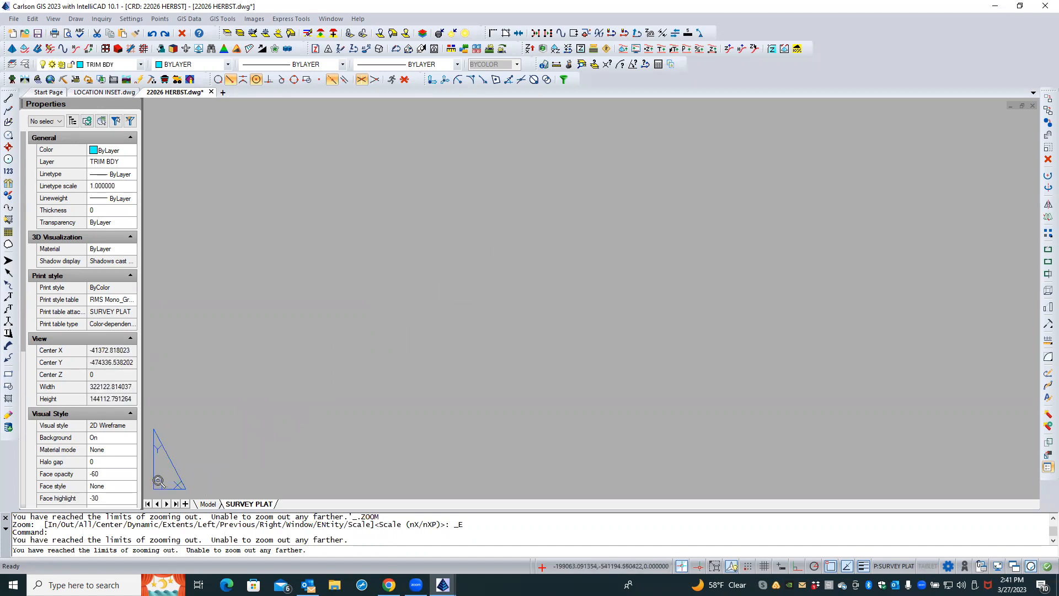
scroll(158, 481, "up", 2)
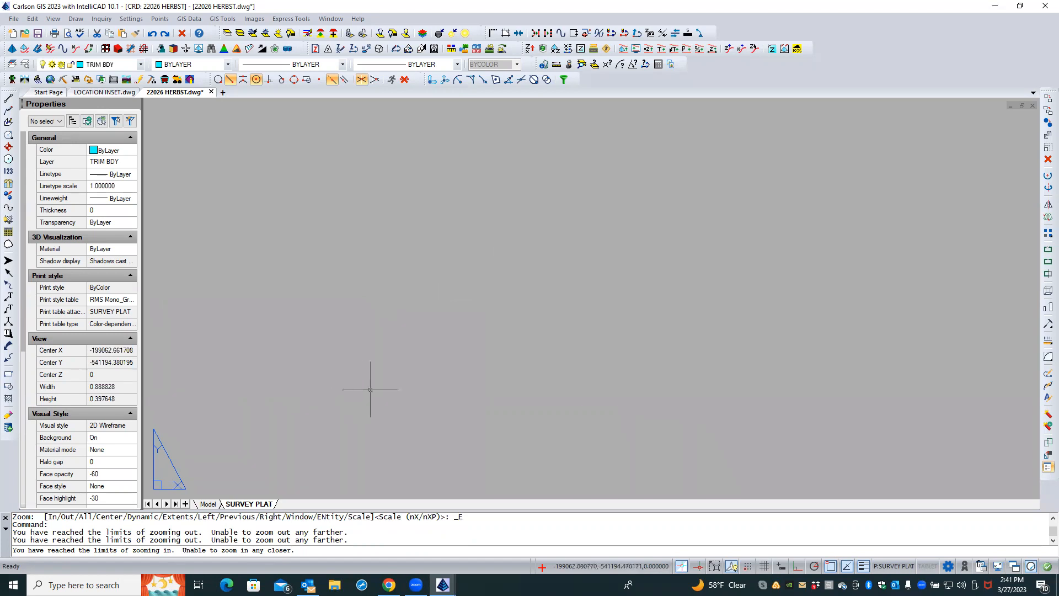
key("Escape")
key("Escape")
type("z")
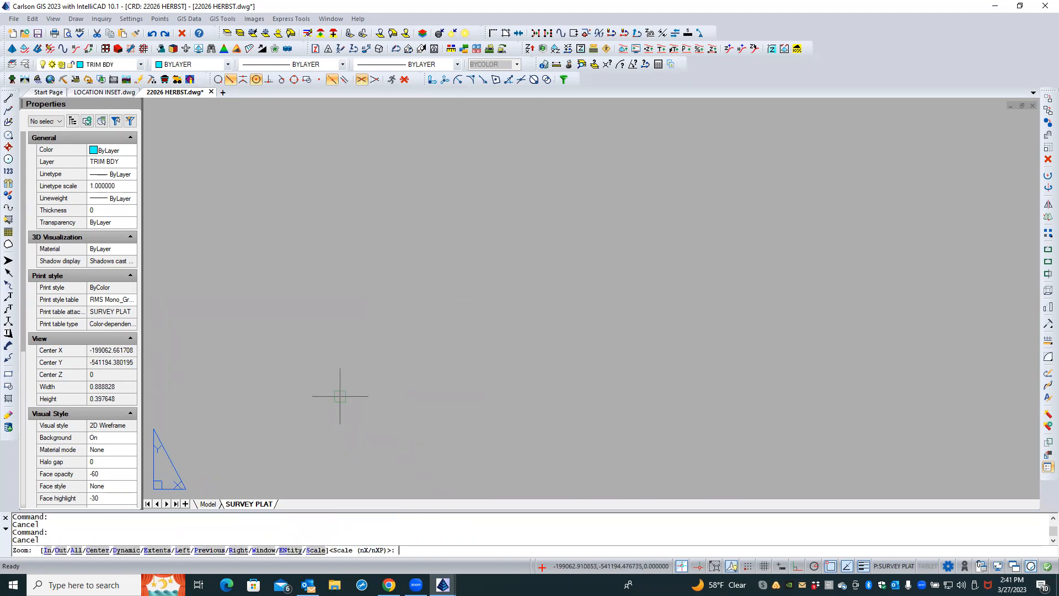
key("Return")
type("e")
key("Return")
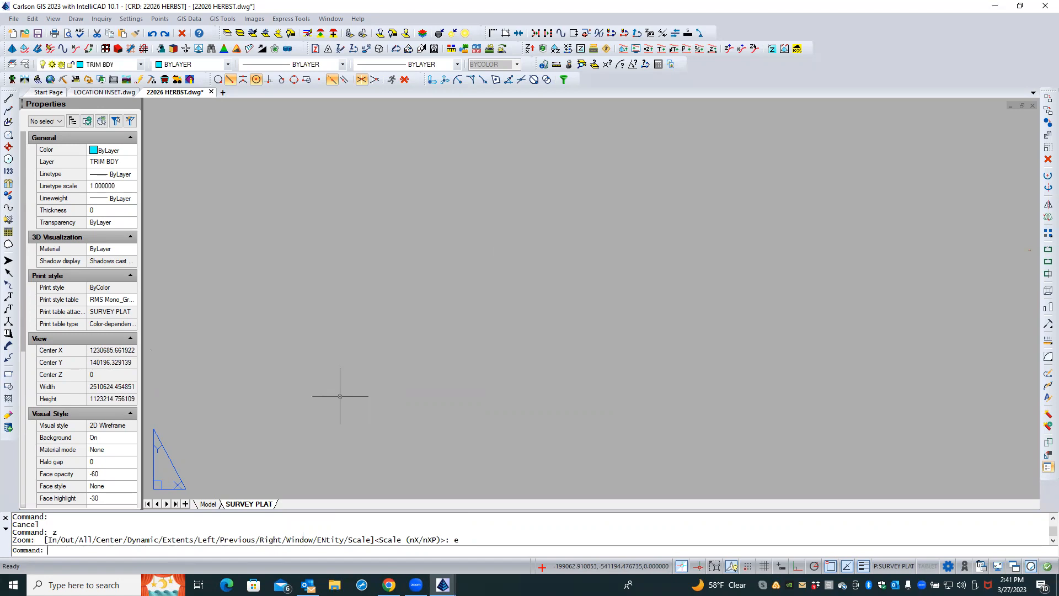
key("Return")
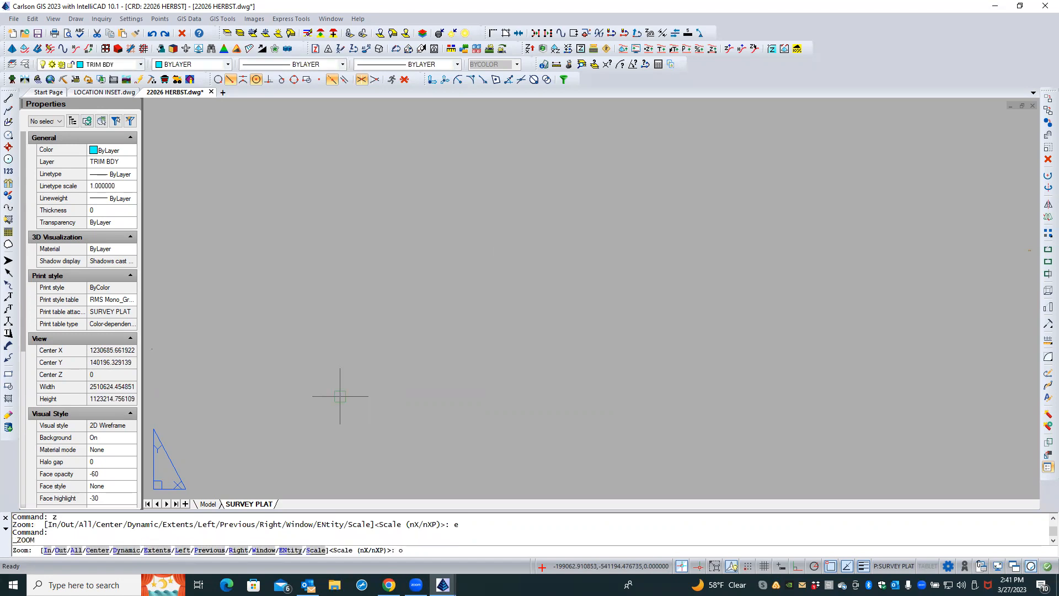
key("Return")
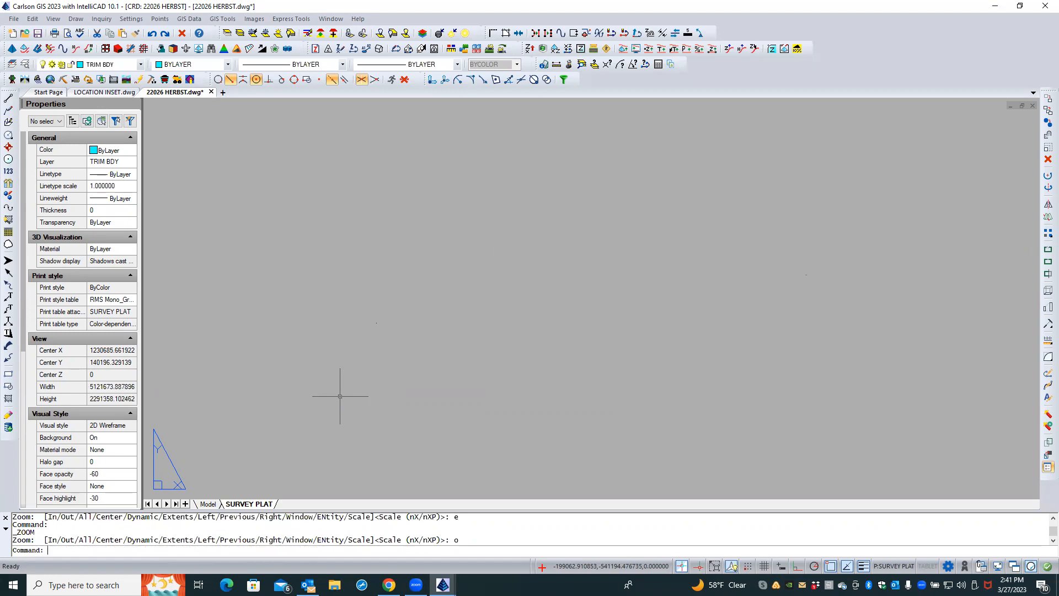
scroll(340, 397, "down", 2)
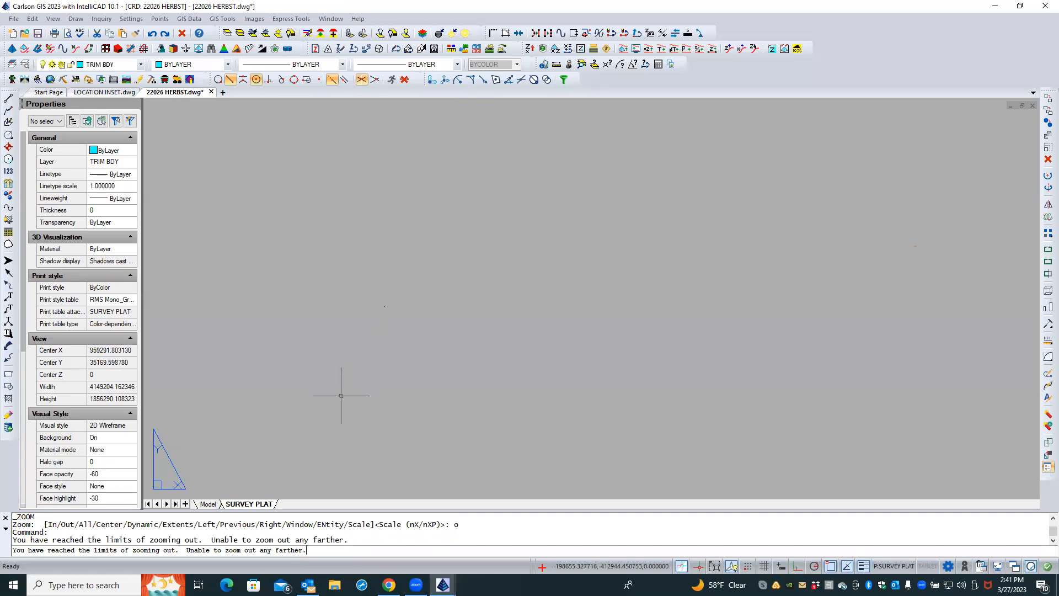
scroll(341, 396, "up", 2)
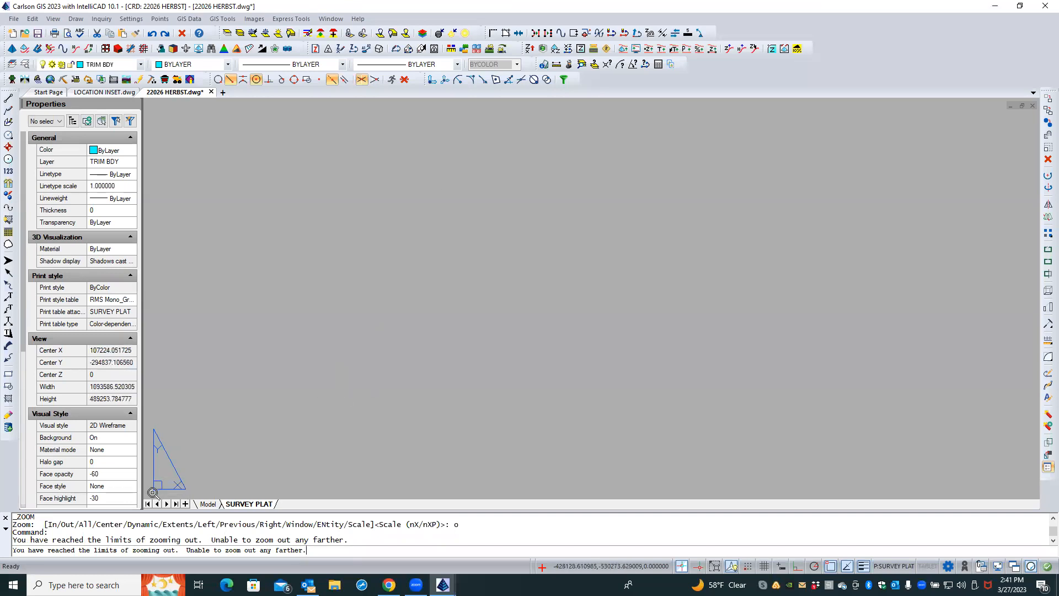
scroll(154, 489, "up", 1)
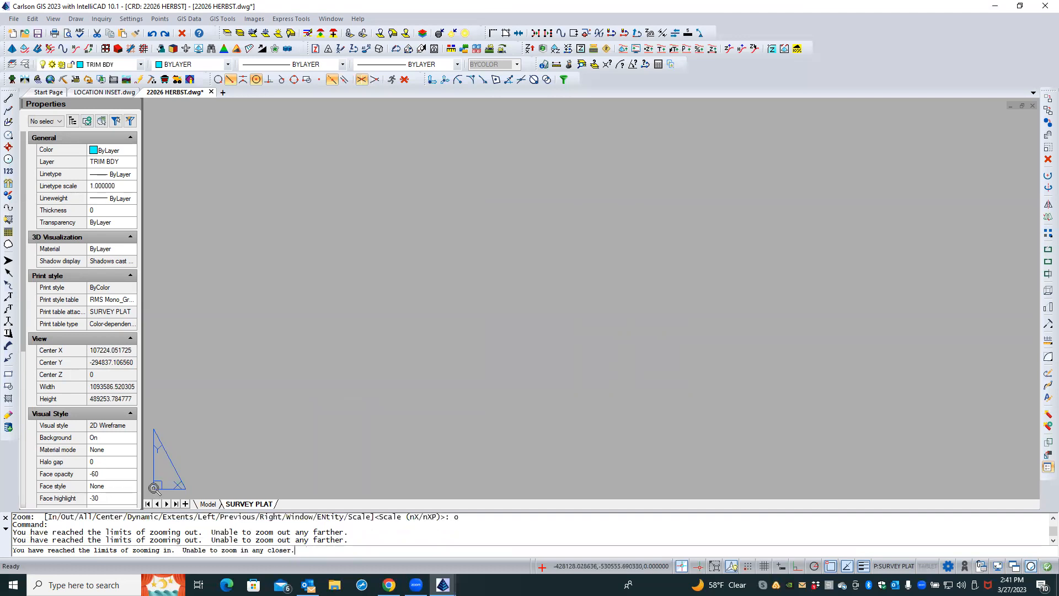
scroll(241, 450, "down", 2)
key("Escape")
key("Escape")
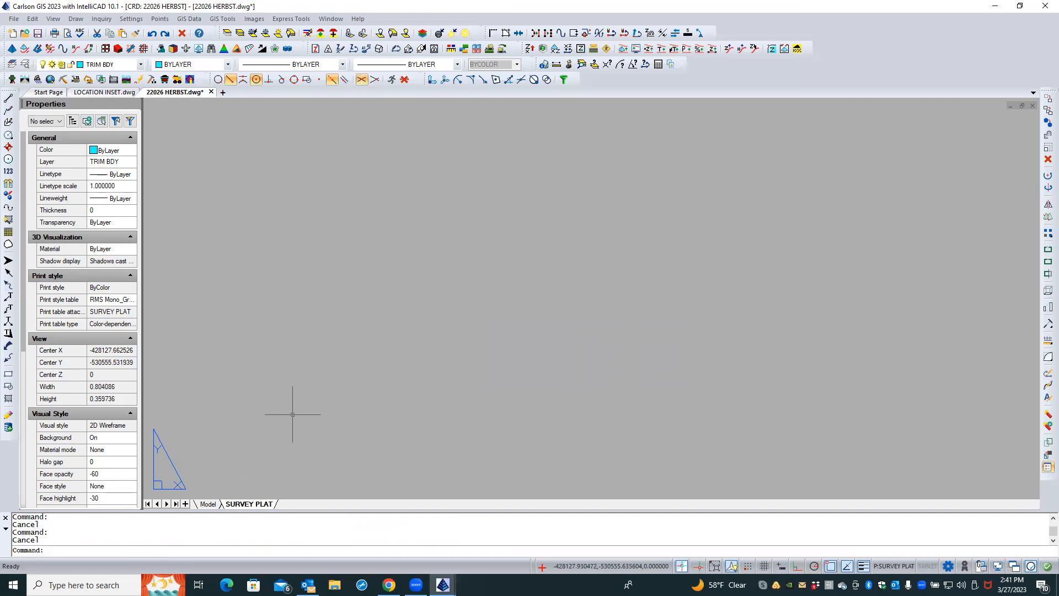
Undo the recent zoom and pan changes to return to the earlier layout view
left_click(152, 34)
left_click(152, 34)
left_click(152, 34)
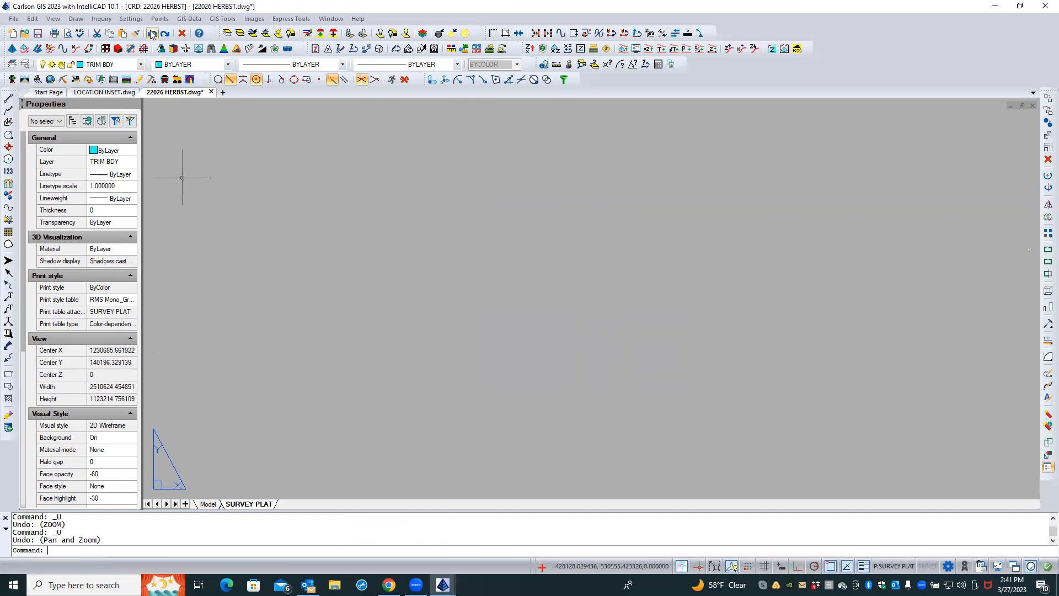
left_click(152, 34)
left_click(152, 35)
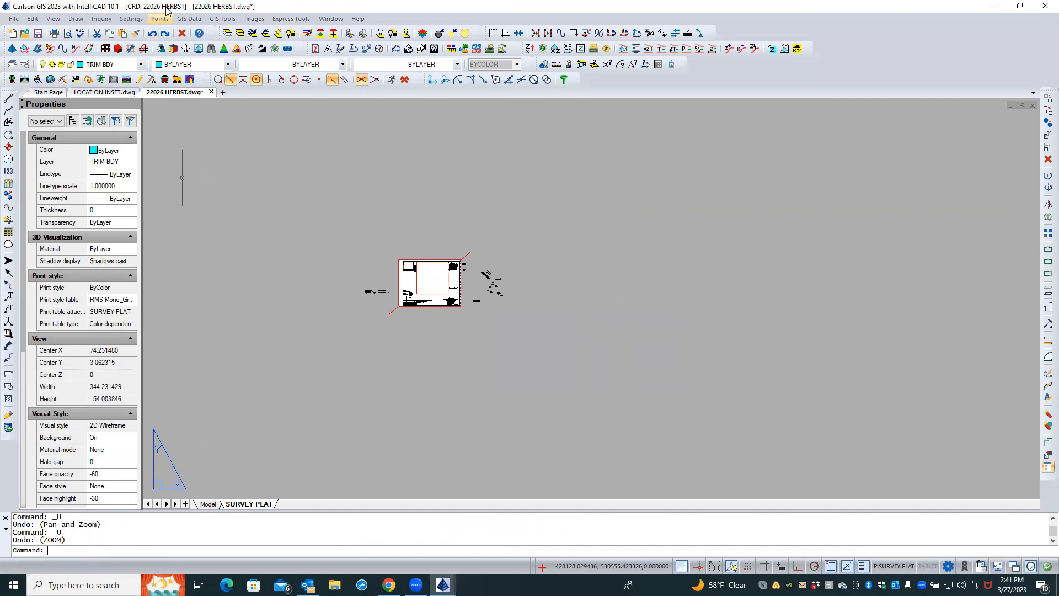
In the external references explorer, detach both LOCATION INSET references, deleting their records and entities, and close the explorer
left_click(22, 66)
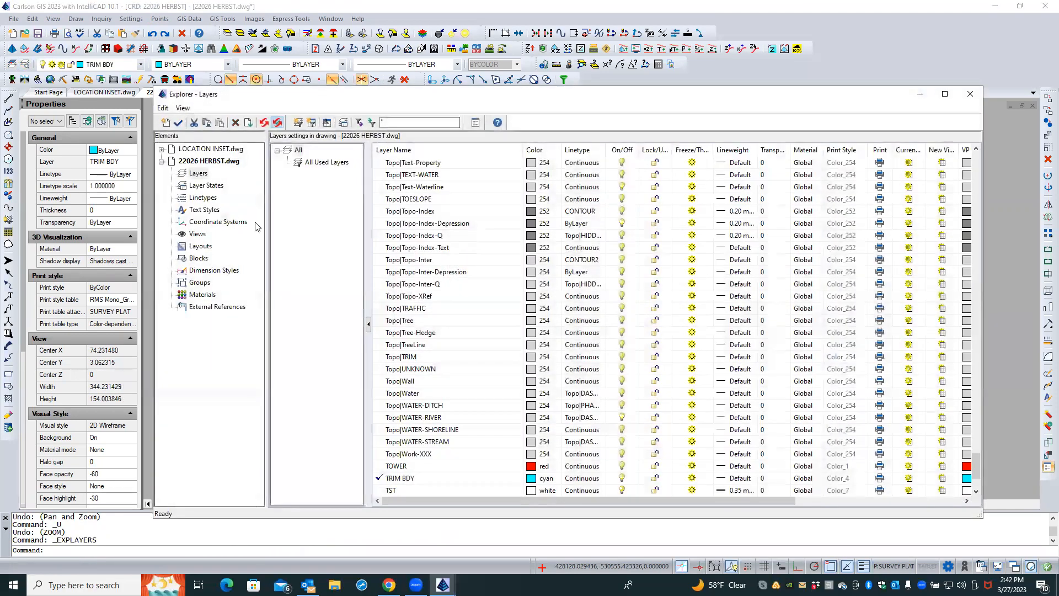
left_click(213, 308)
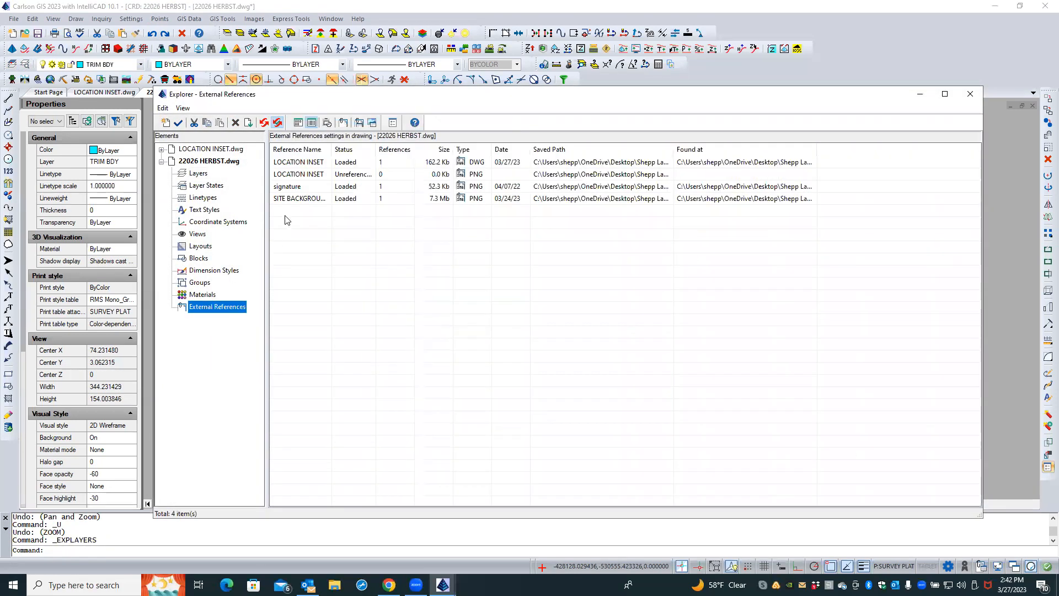
left_click(311, 163)
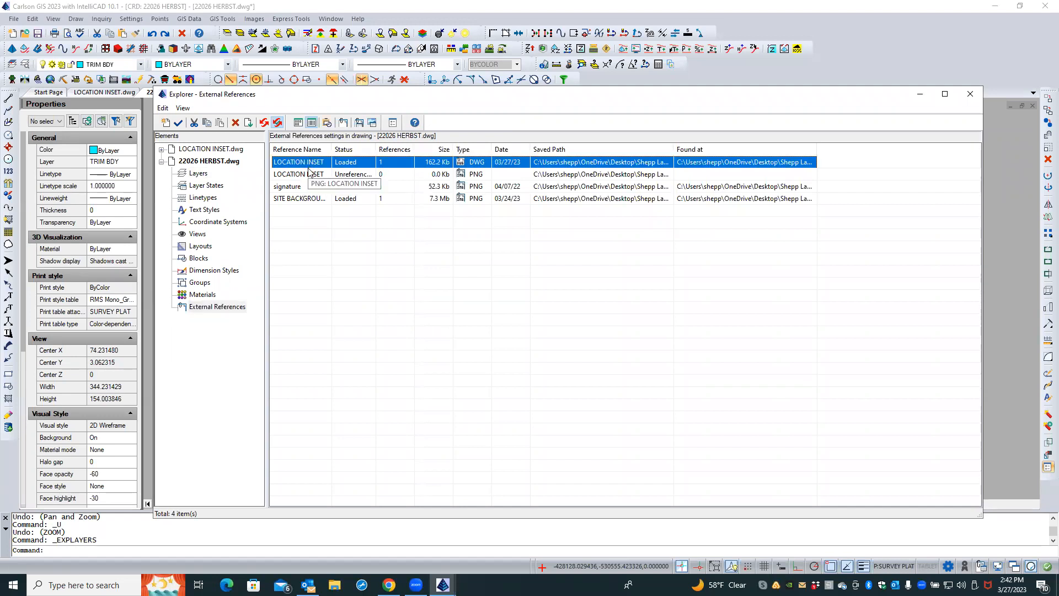
left_click(309, 174, "ctrl")
right_click(309, 172)
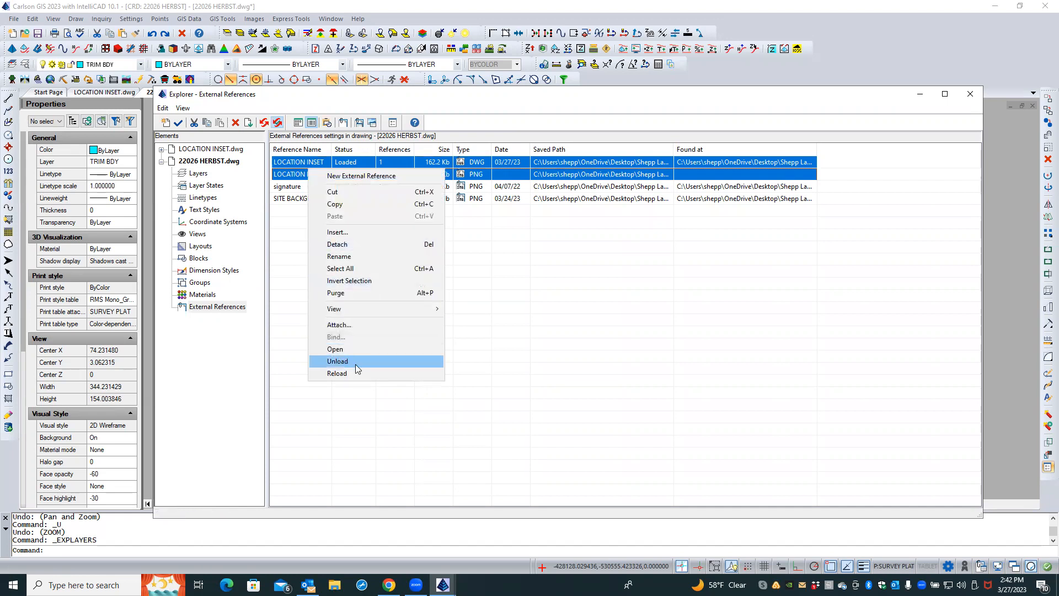
left_click(349, 245)
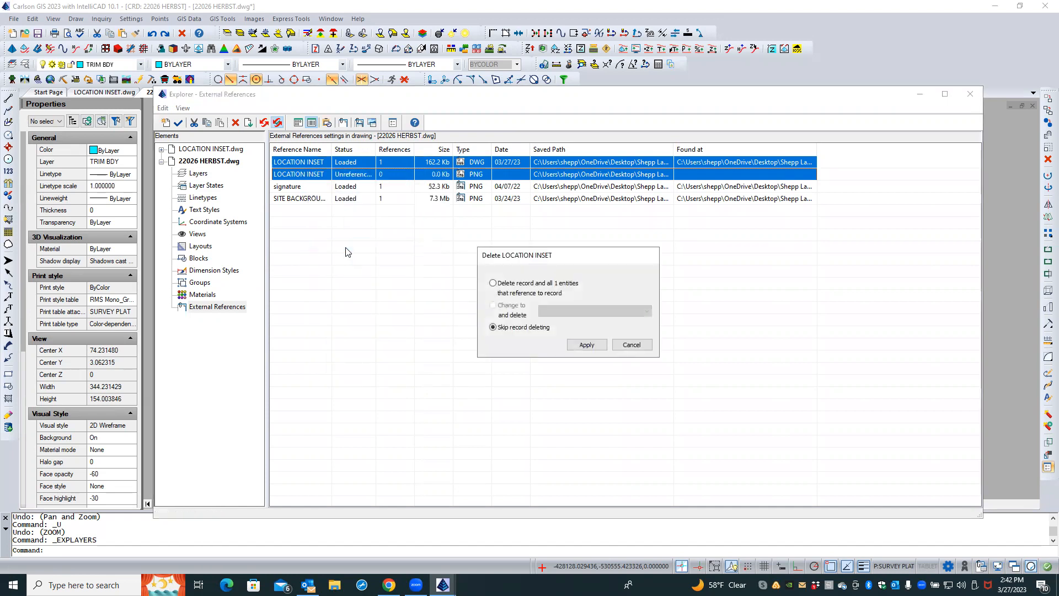
left_click(587, 345)
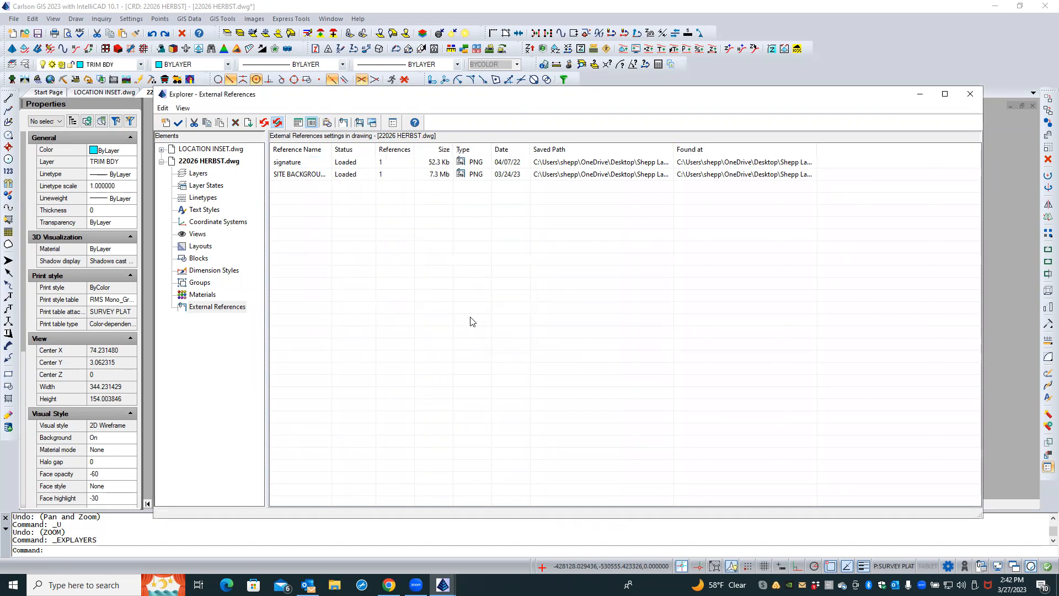
left_click(970, 93)
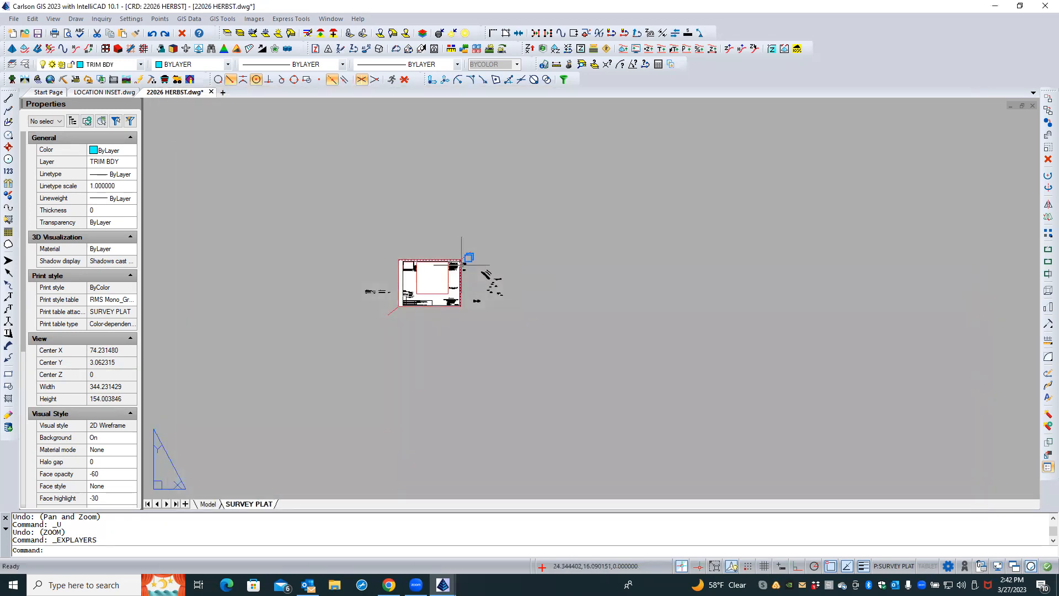
Switch to Model space, reopen the external references explorer and attach LOCATION INSET.dwg as a new reference
left_click(208, 504)
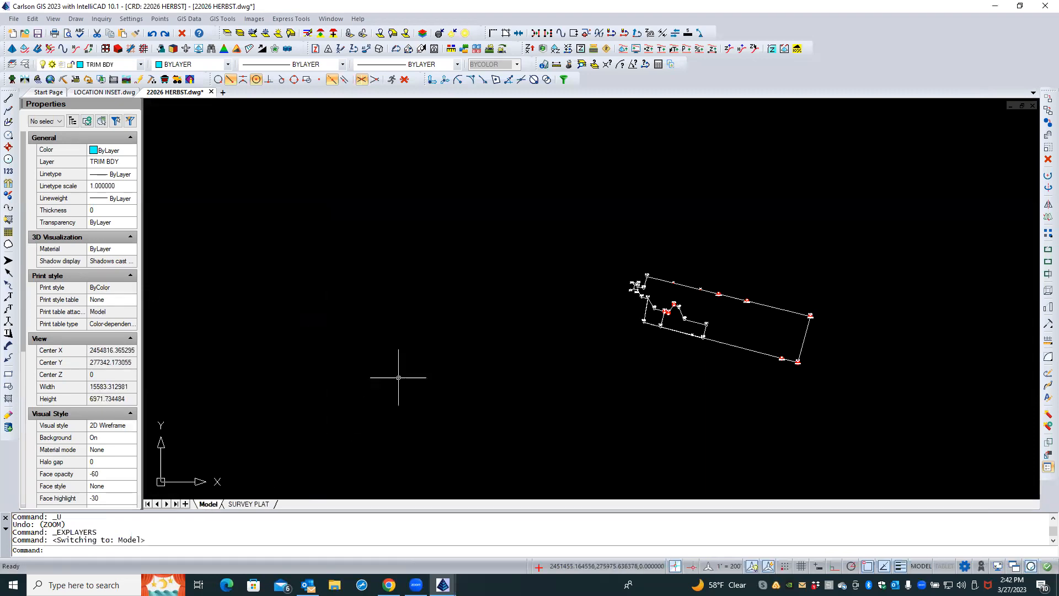
scroll(671, 256, "down", 3)
middle_click_drag(613, 260, 658, 315)
middle_click_drag(573, 273, 569, 271)
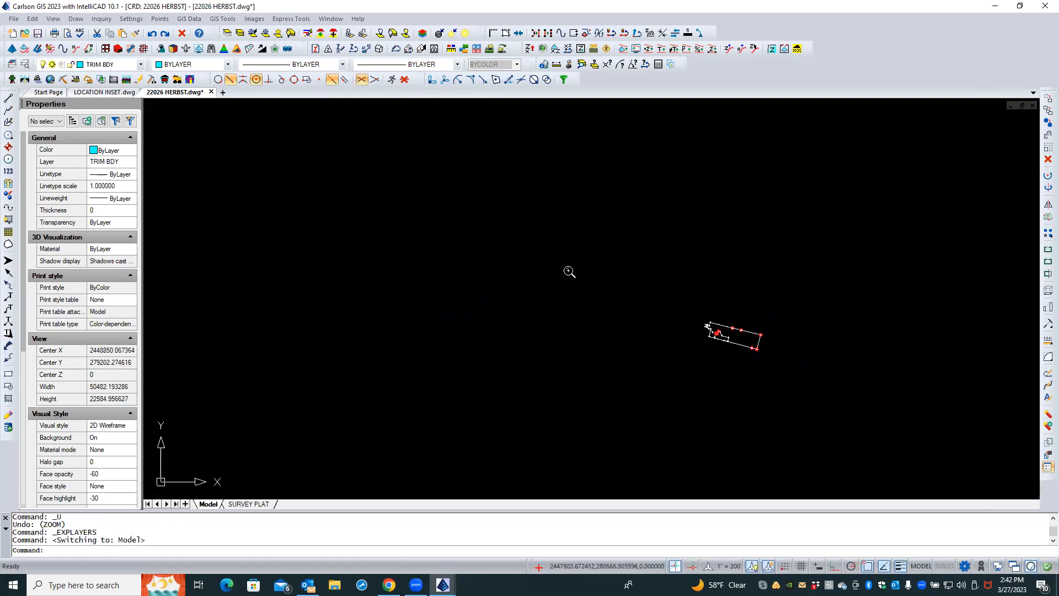
scroll(561, 267, "up", 2)
scroll(811, 397, "up", 1)
scroll(865, 405, "up", 3)
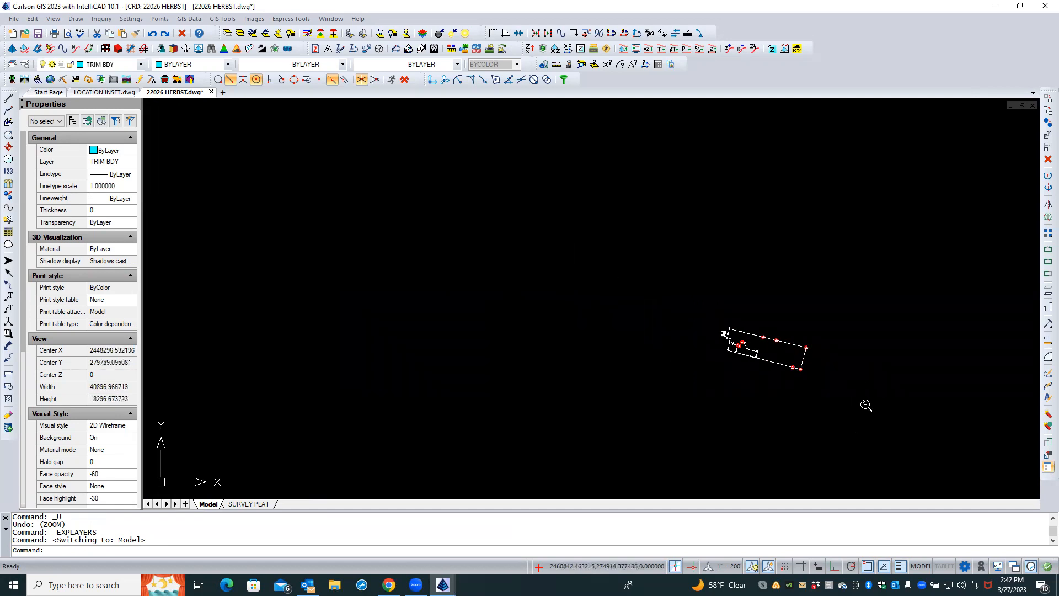
scroll(865, 405, "up", 2)
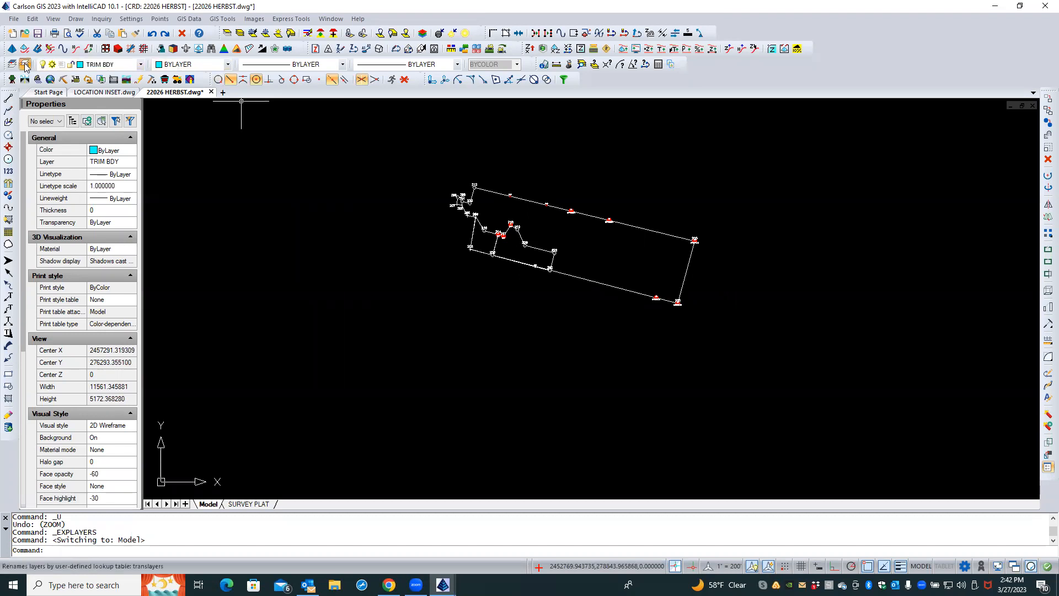
key("Return")
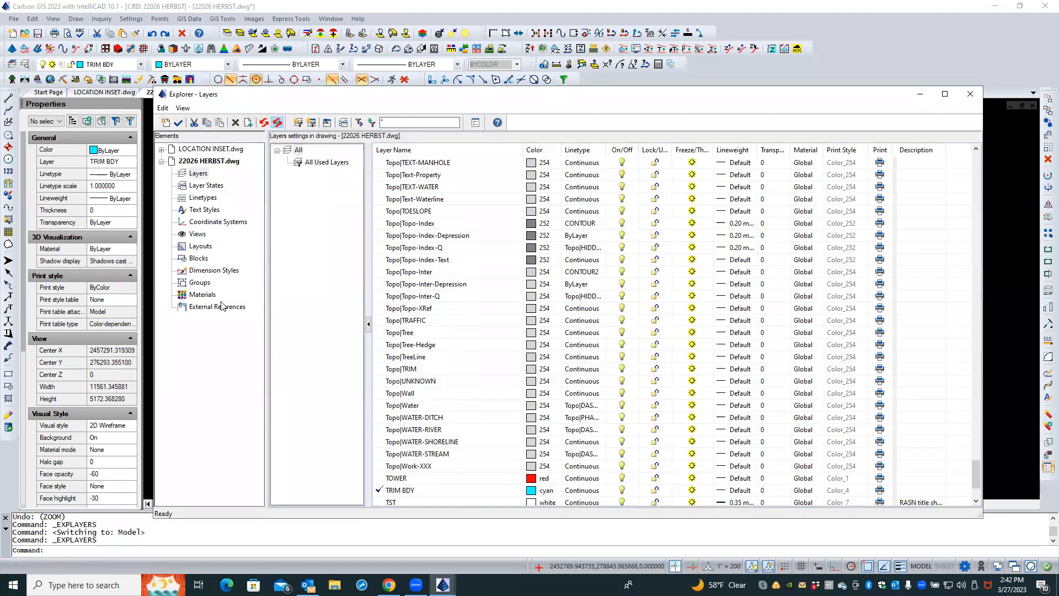
left_click(218, 306)
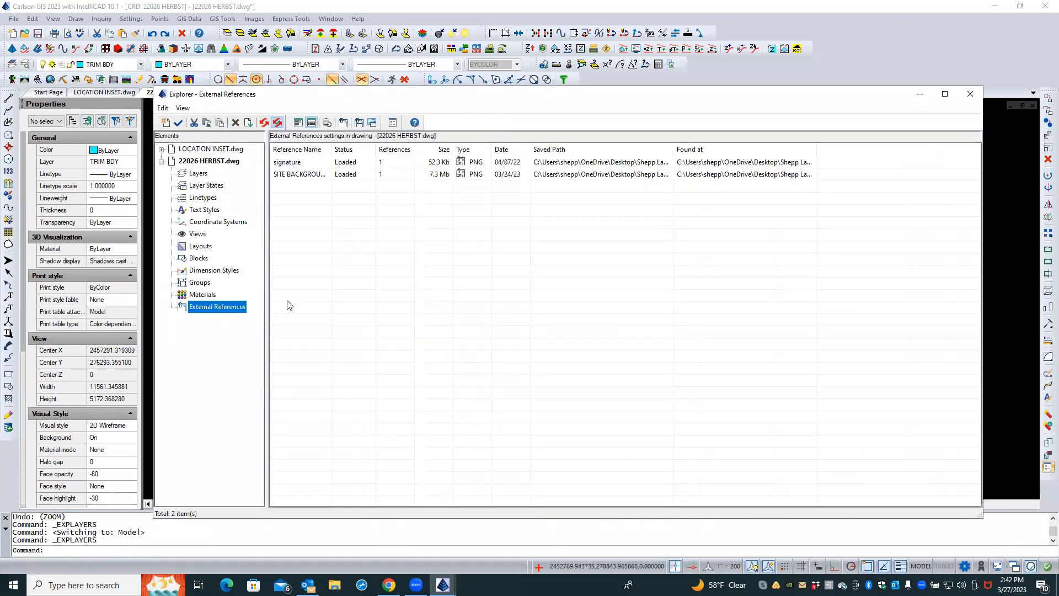
right_click(303, 203)
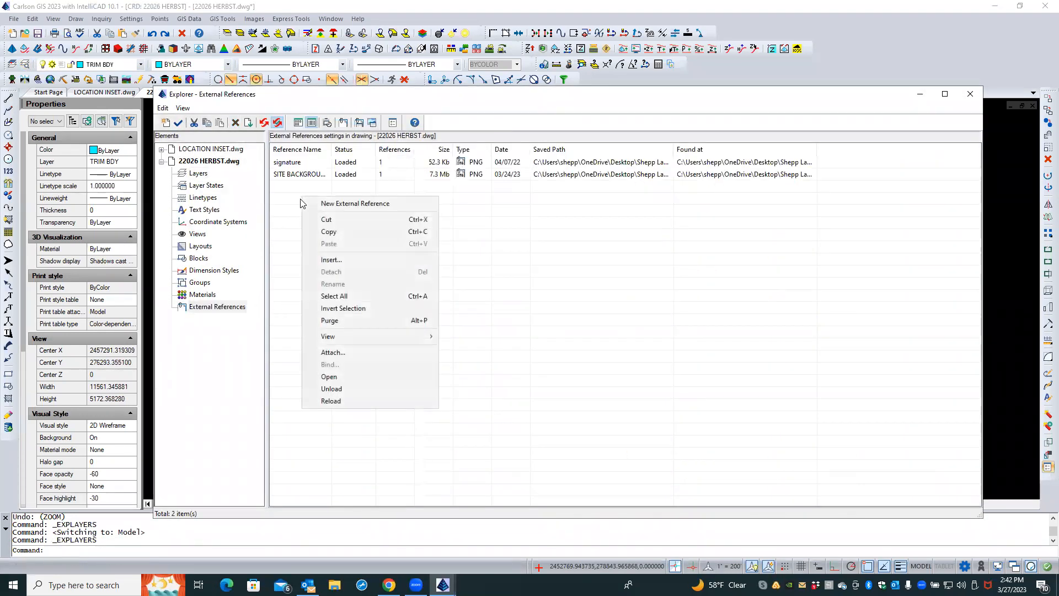
left_click(332, 352)
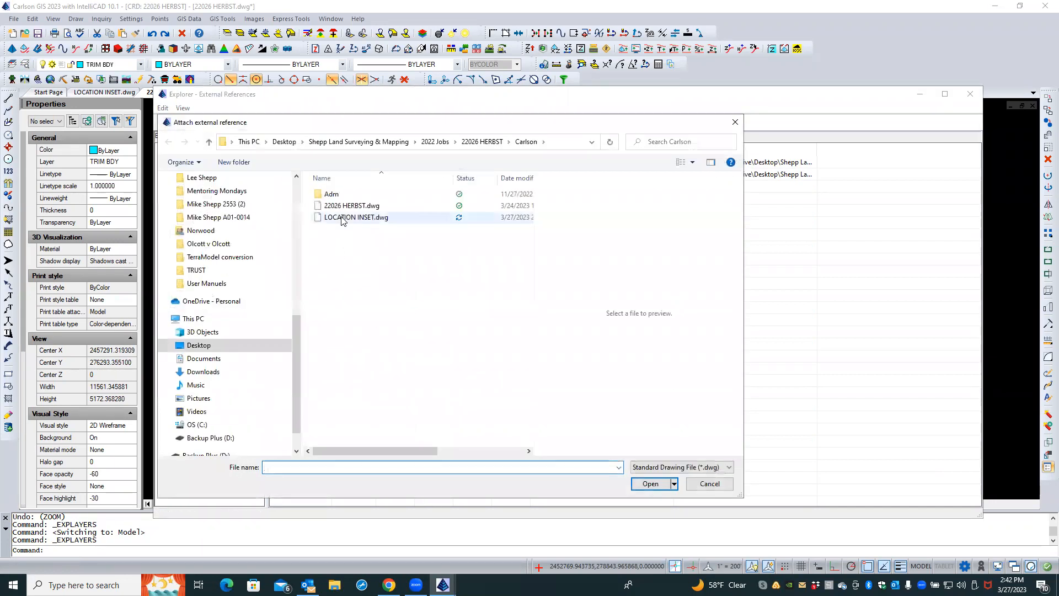
double_click(342, 217)
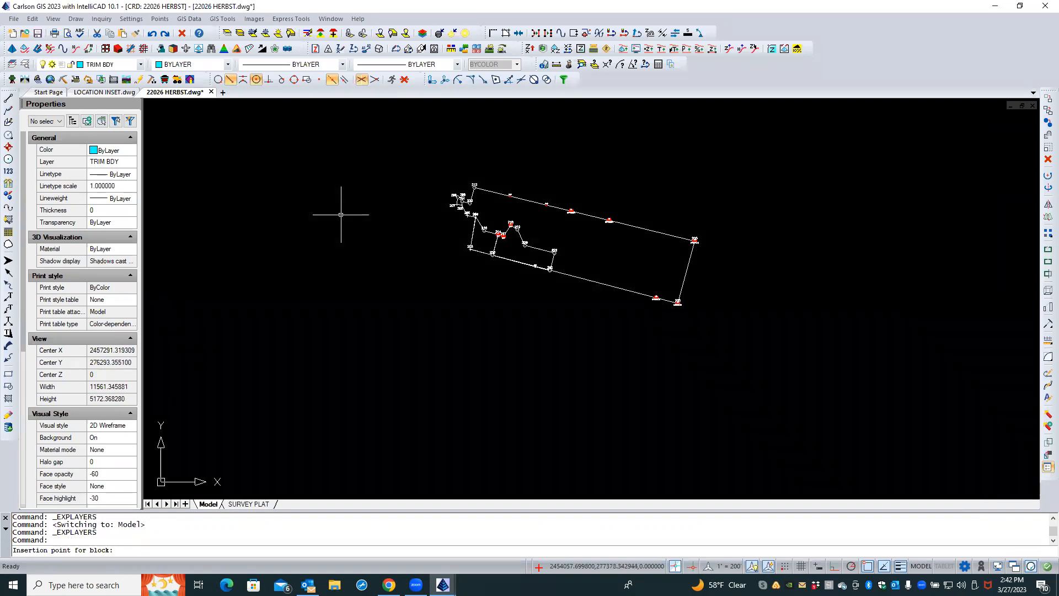
Place the location map reference at insertion point 0,0, accepting scale 1 and rotation 0
type("0,0")
key("Return")
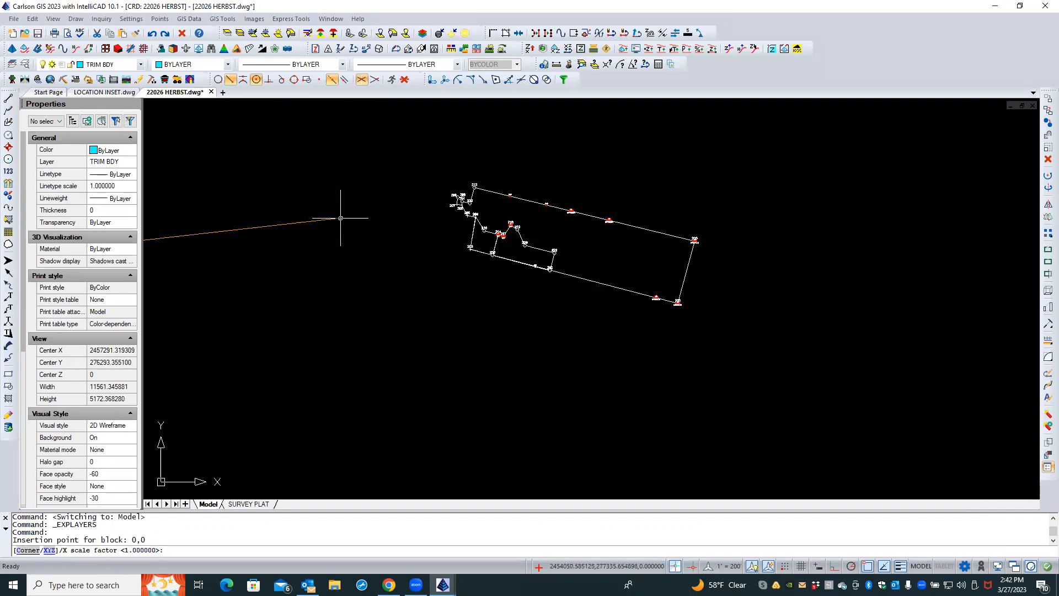
key("Return")
key("Return")
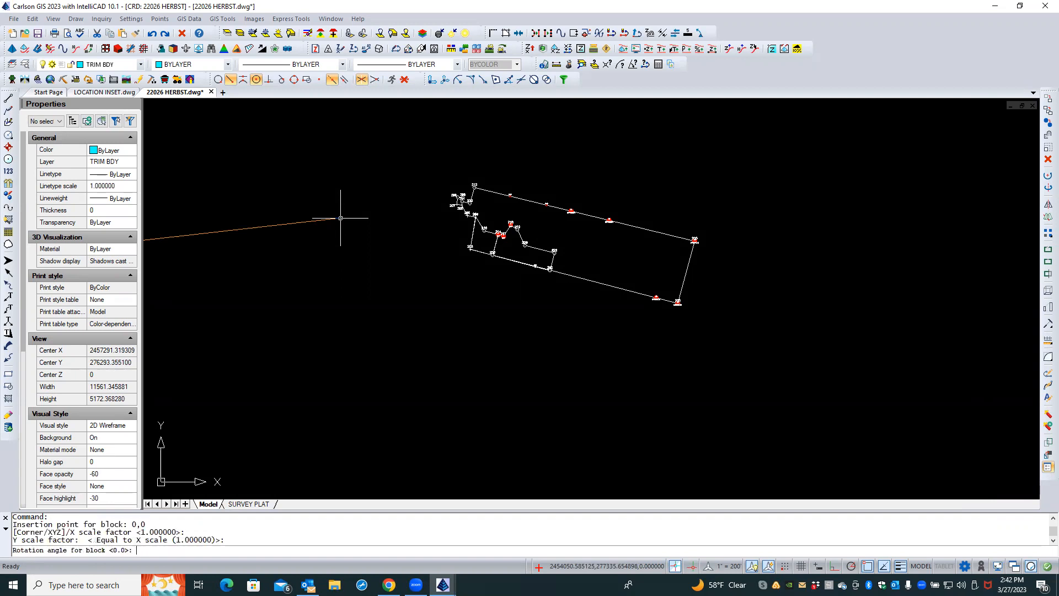
key("Return")
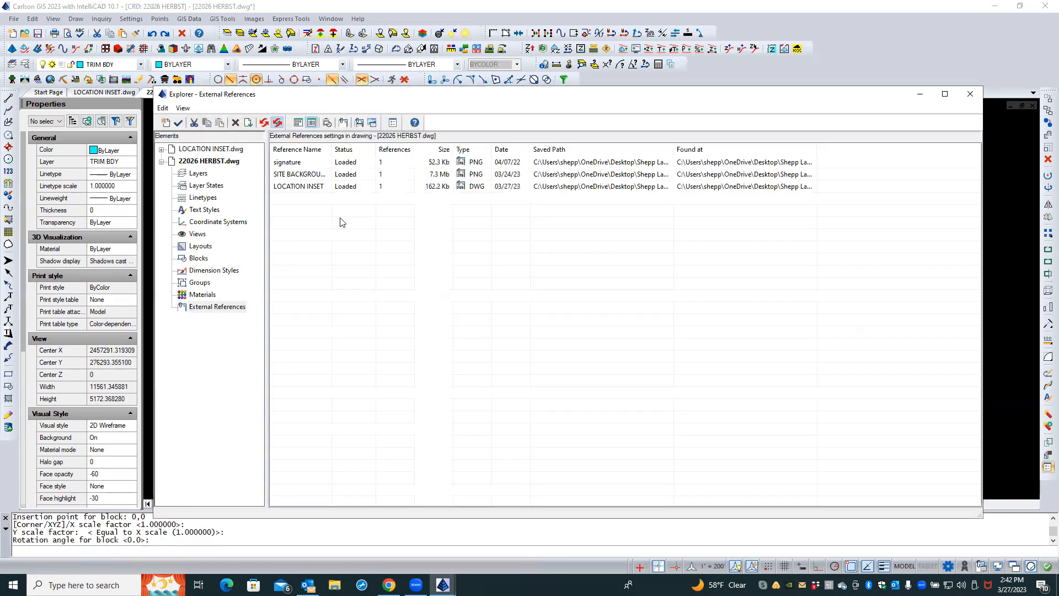
Close the external references explorer and finish inserting the location map reference with rotation 0
left_click(971, 94)
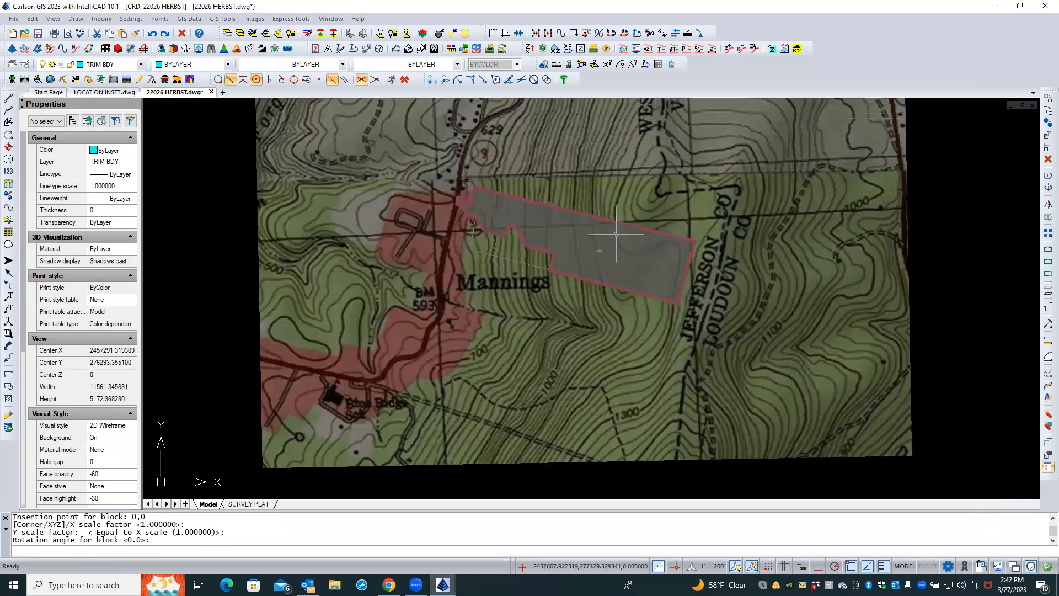
scroll(514, 278, "down", 8)
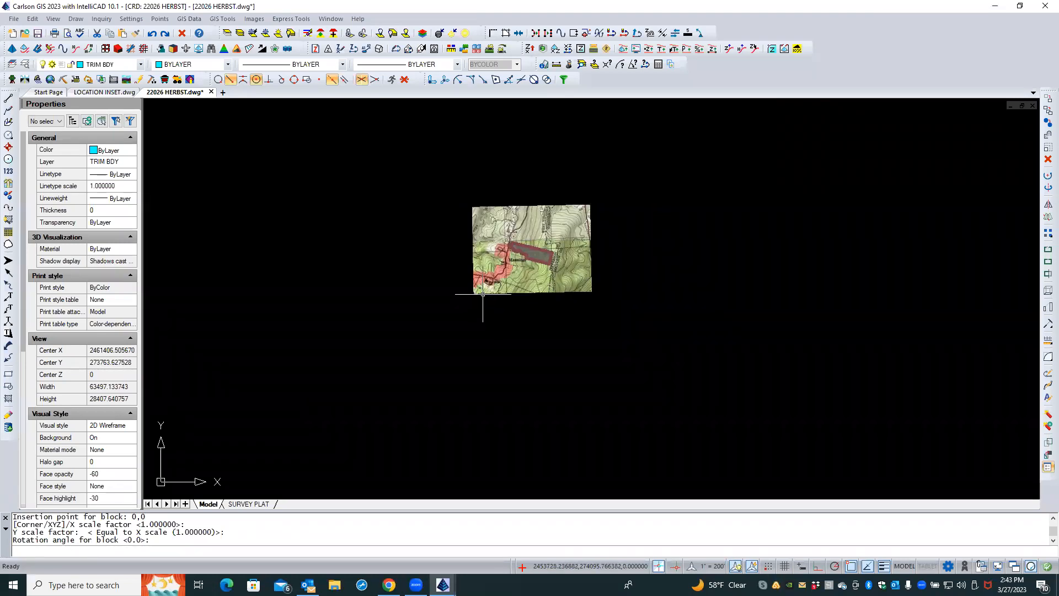
key("Return")
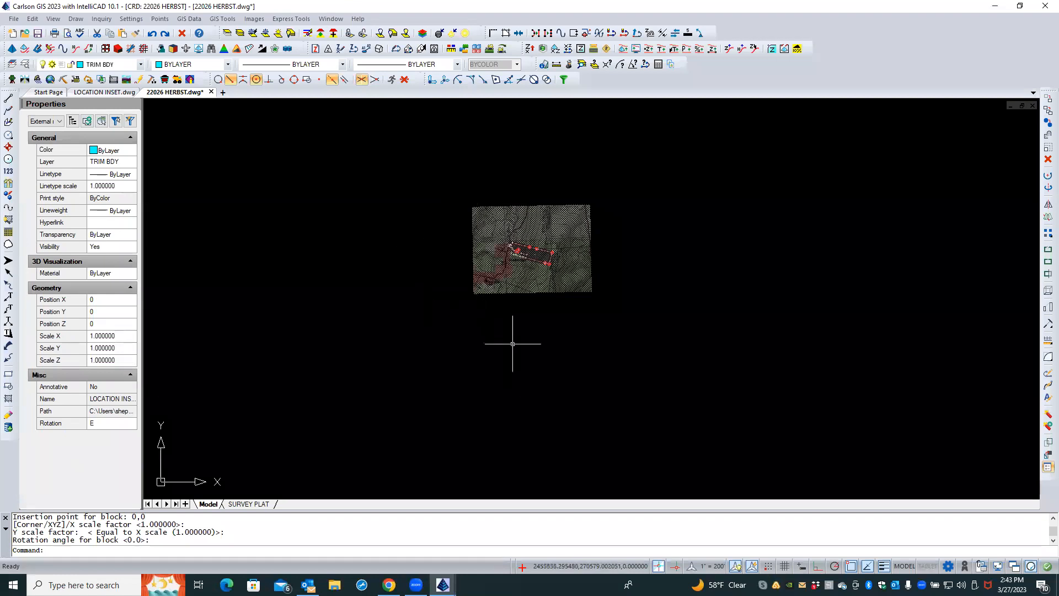
Move the LOCATION INSET reference to a new position in model space
scroll(536, 334, "down", 3)
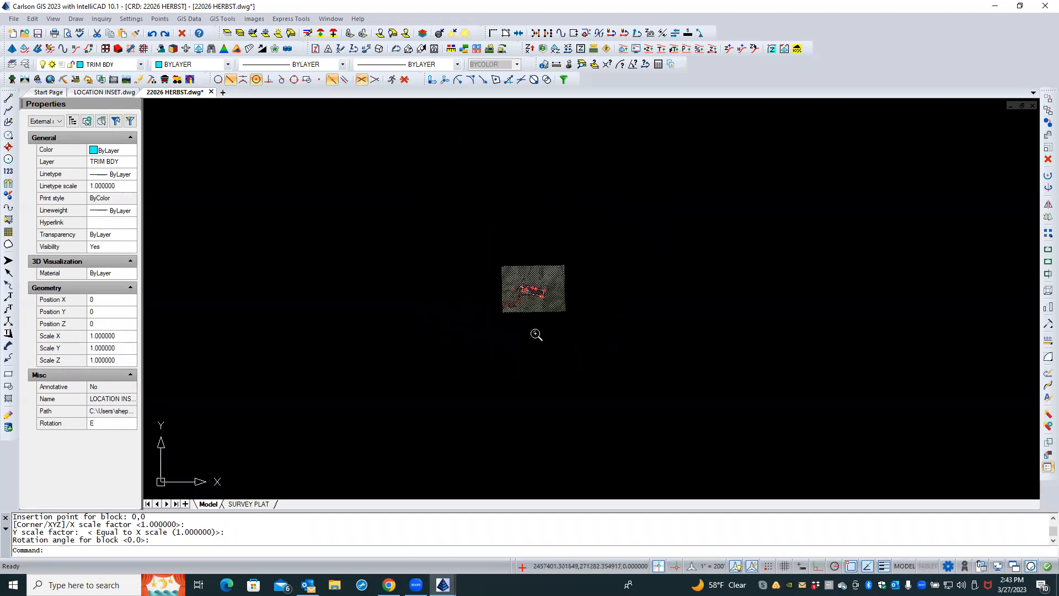
right_click(574, 219)
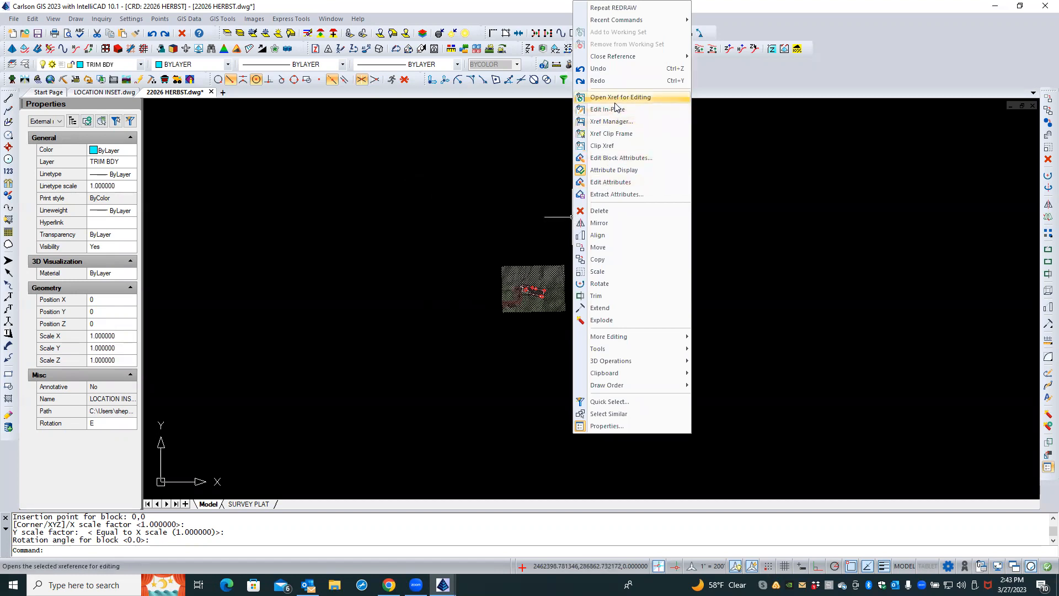
left_click(610, 248)
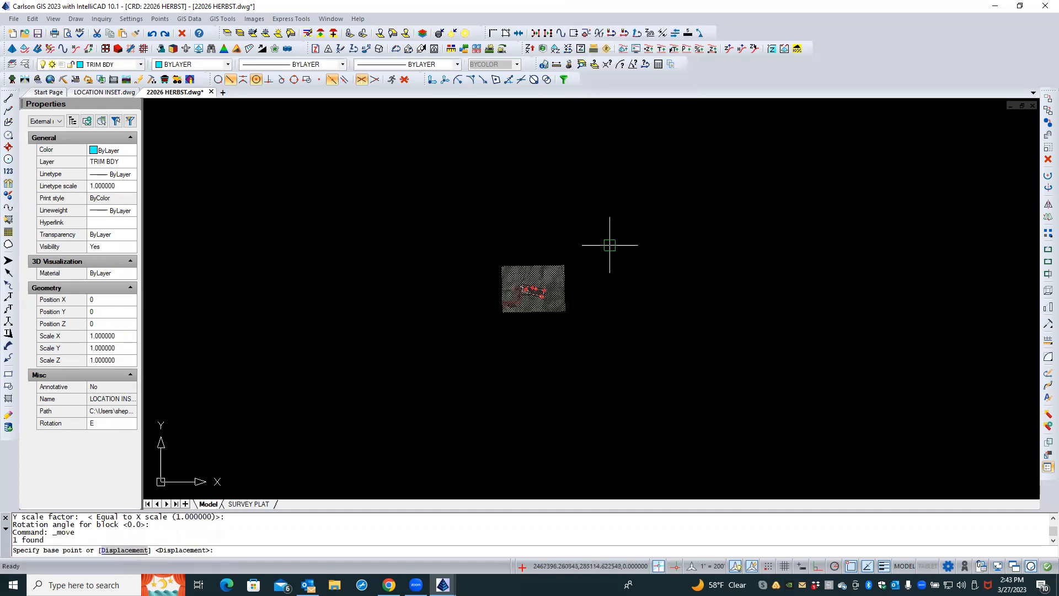
left_click(622, 289)
scroll(541, 226, "down", 2)
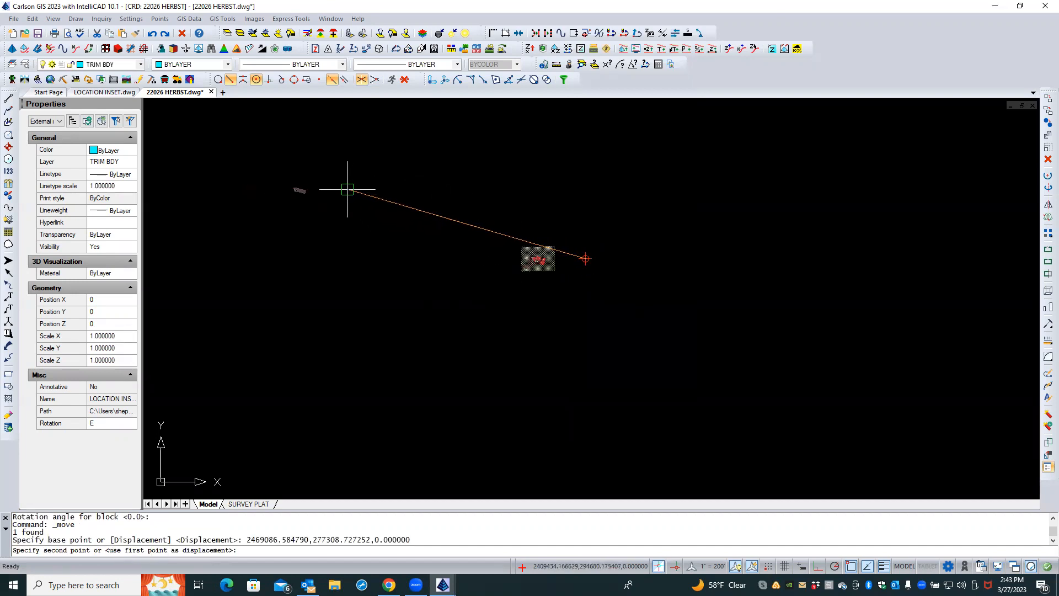
left_click(360, 196)
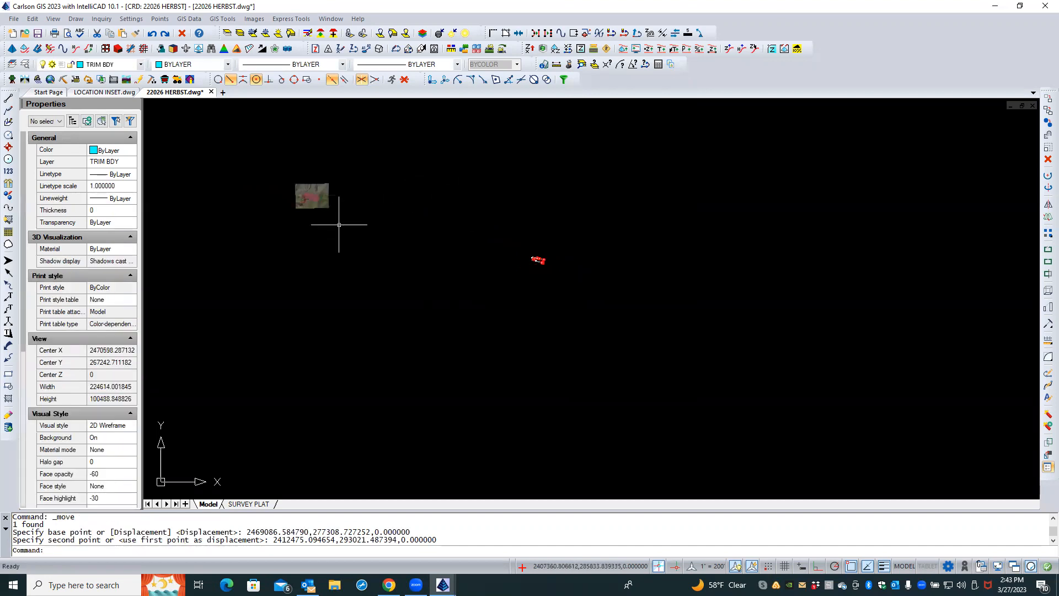
Switch to the SURVEY PLAT layout, select the location map viewport and unlock its display
left_click(238, 504)
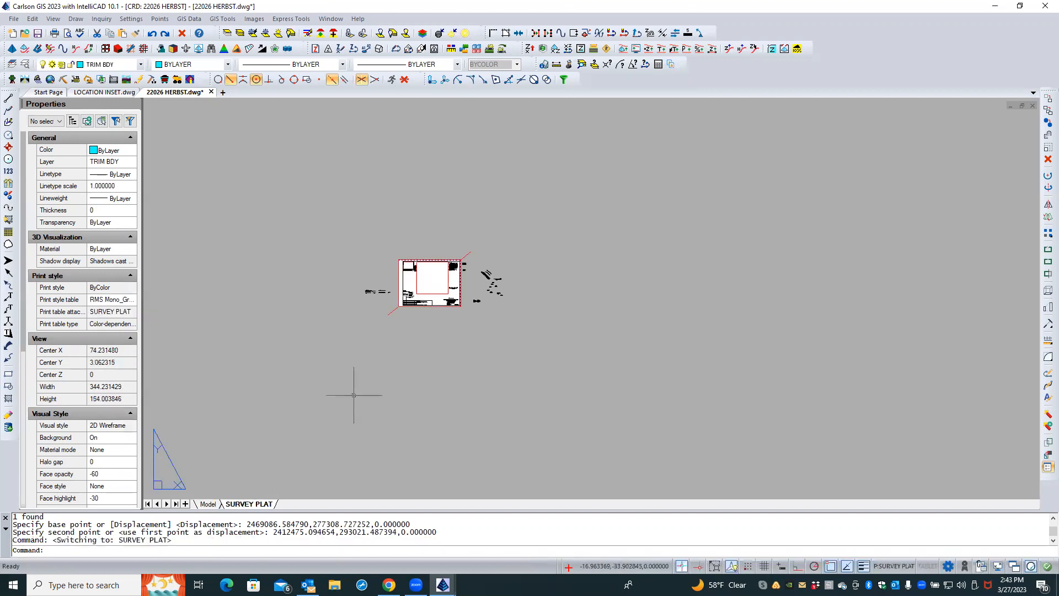
middle_click(405, 277)
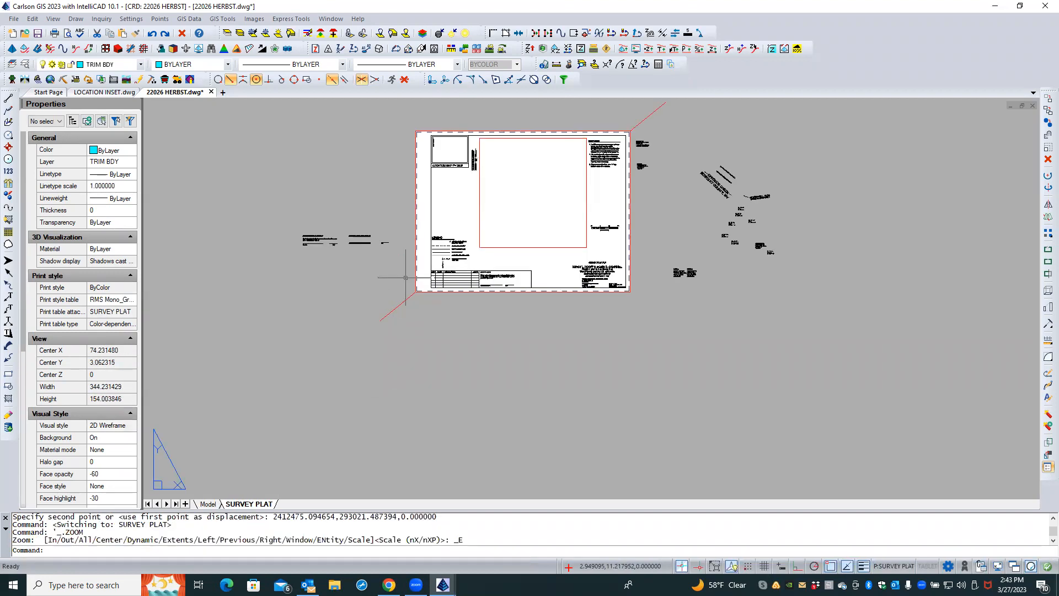
scroll(463, 147, "up", 3)
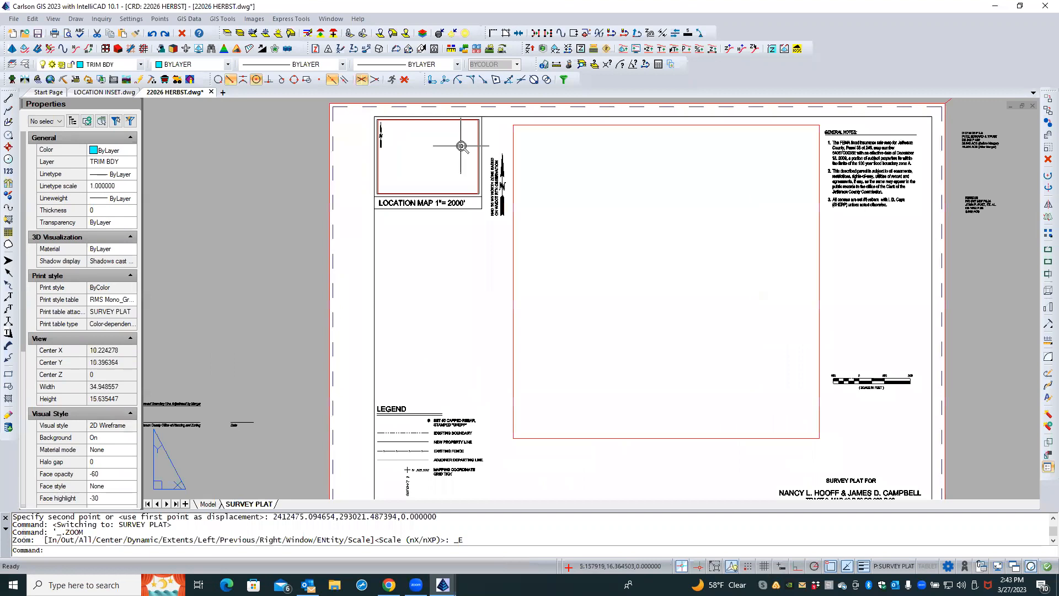
scroll(461, 148, "up", 3)
scroll(433, 226, "up", 1)
scroll(432, 230, "up", 3)
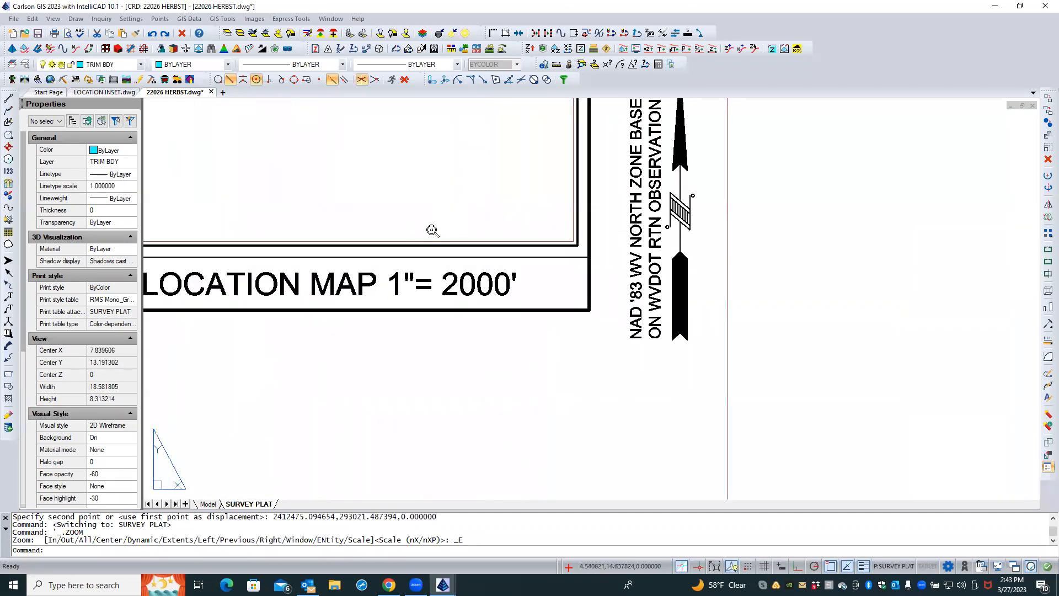
left_click(430, 241)
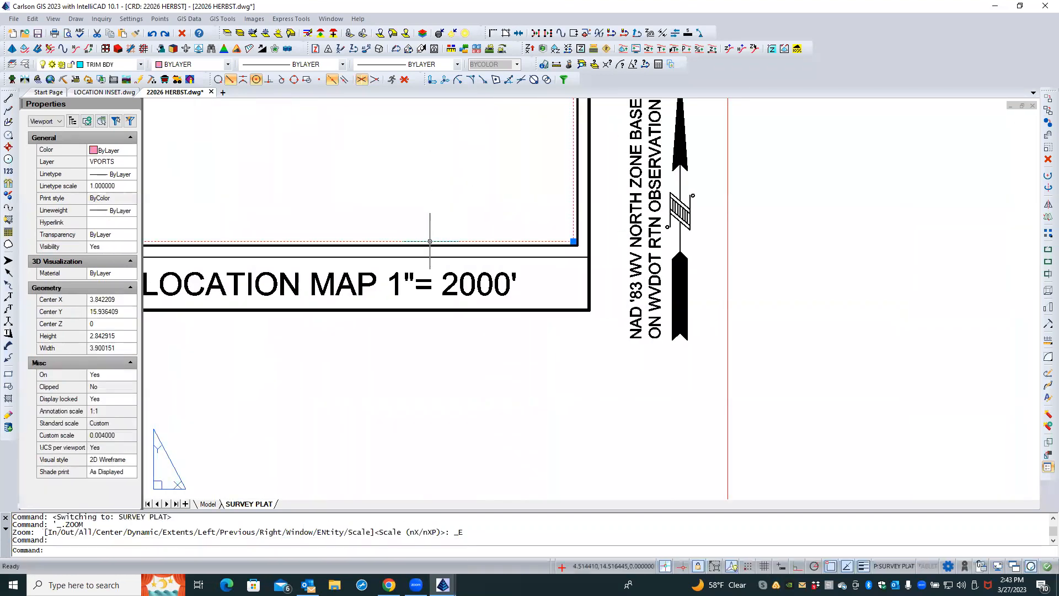
left_click(111, 402)
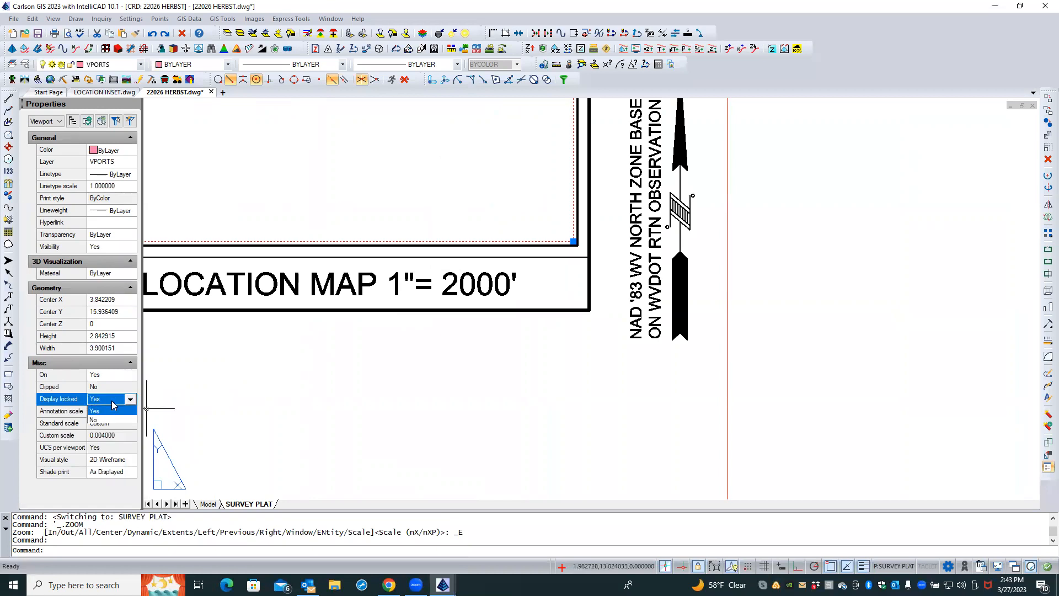
left_click(106, 420)
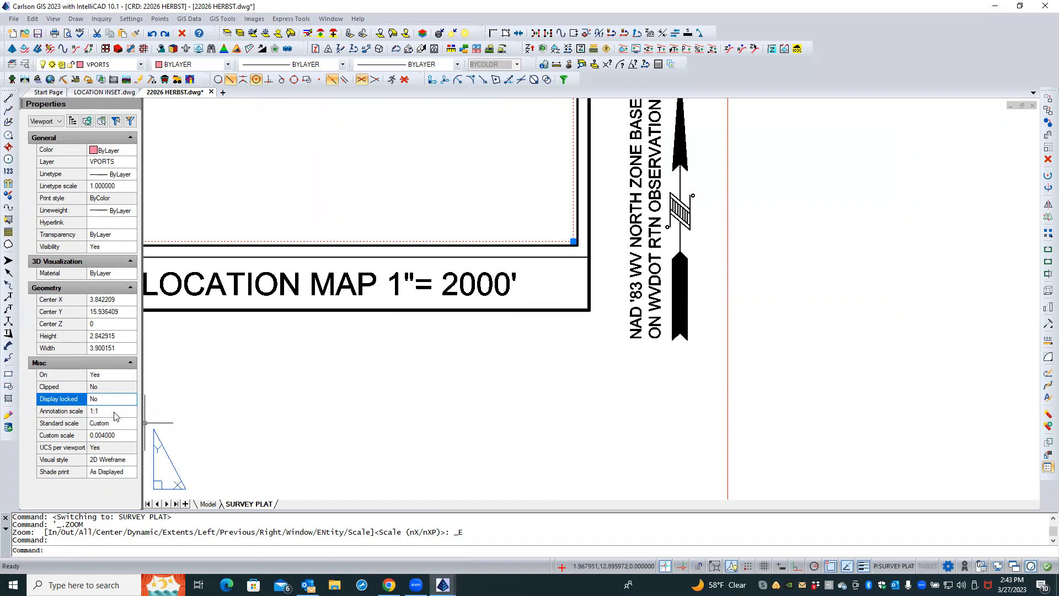
Set the location map viewport's annotation scale to 1" = 2000'_XREF
left_click(116, 414)
left_click(131, 412)
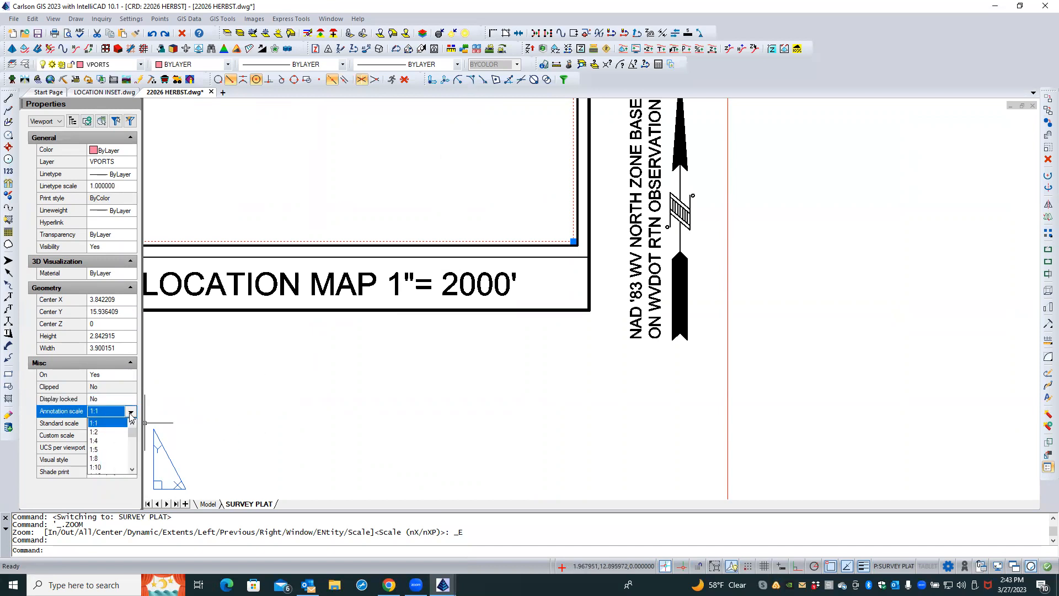
left_click_drag(132, 436, 132, 465)
left_click(111, 467)
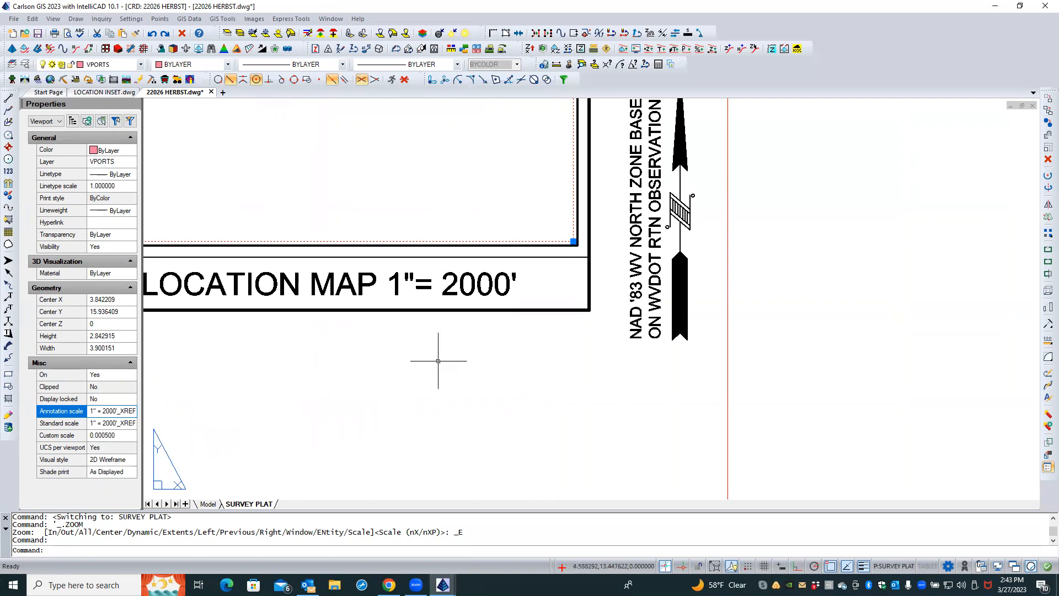
Enter the location map viewport, zoom to extents and pan the inset reference into the viewport, then leave it
scroll(476, 355, "down", 3)
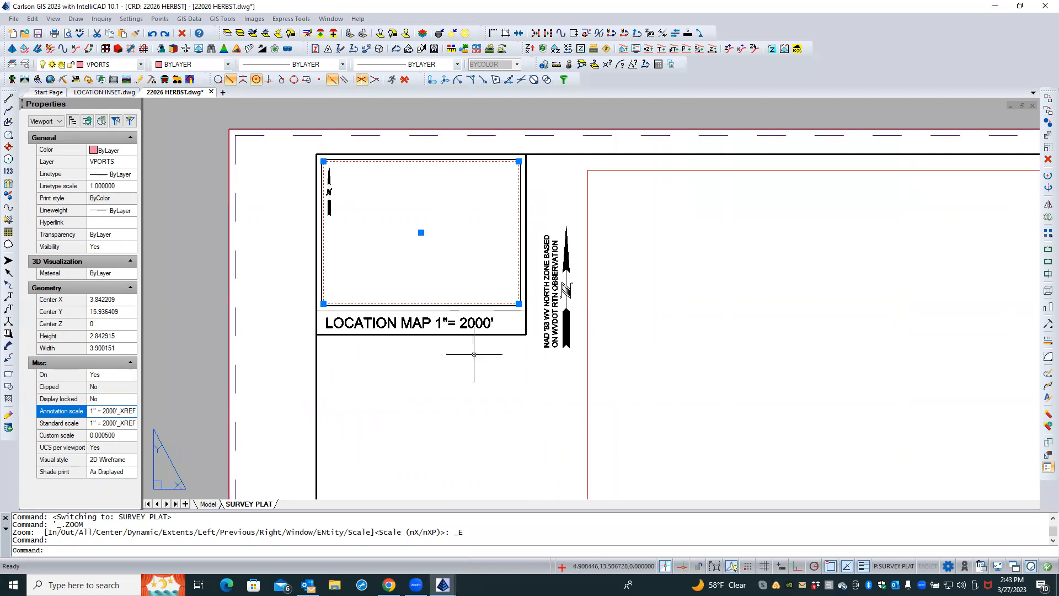
scroll(421, 241, "up", 2)
left_click(415, 253)
middle_click(415, 253)
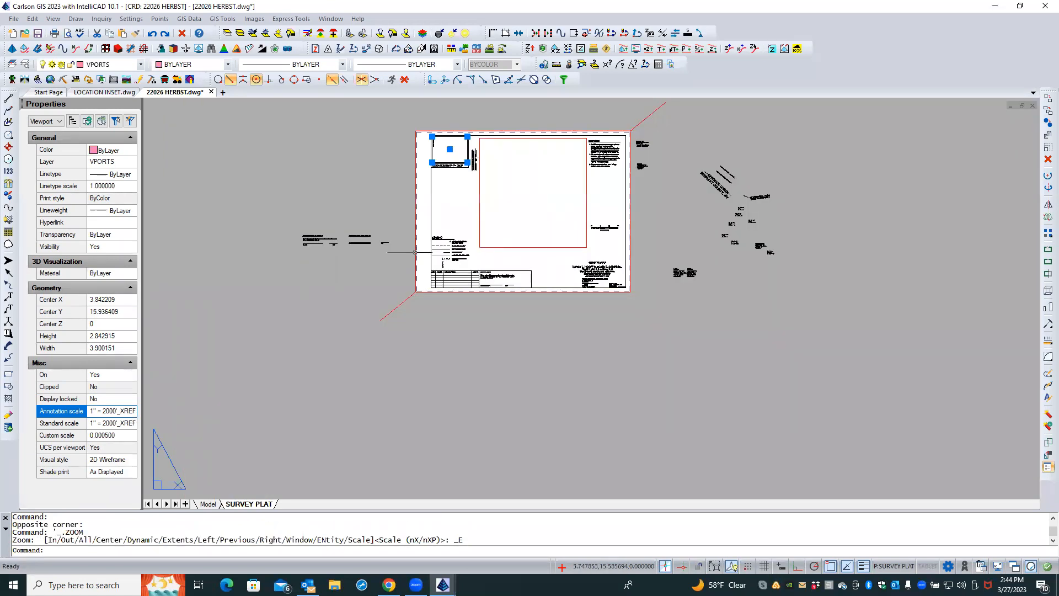
scroll(458, 157, "up", 4)
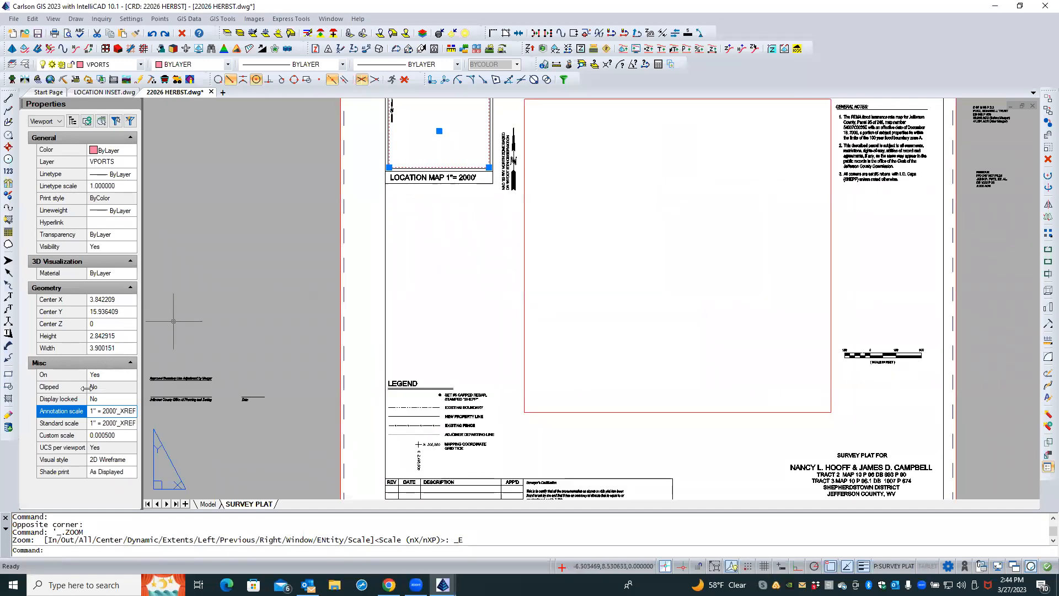
scroll(281, 342, "down", 1)
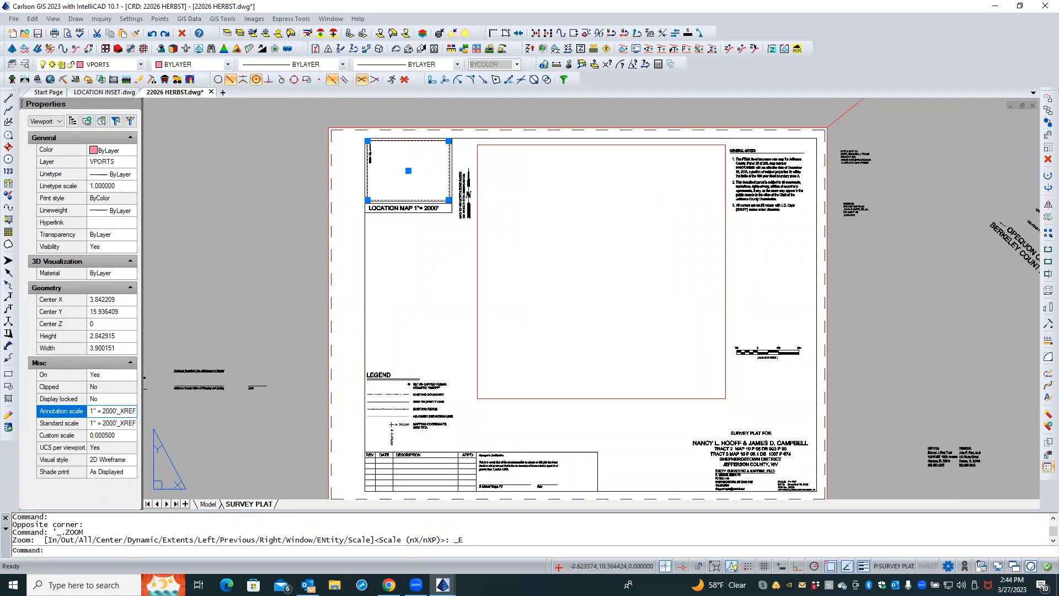
scroll(401, 165, "up", 4)
double_click(399, 166)
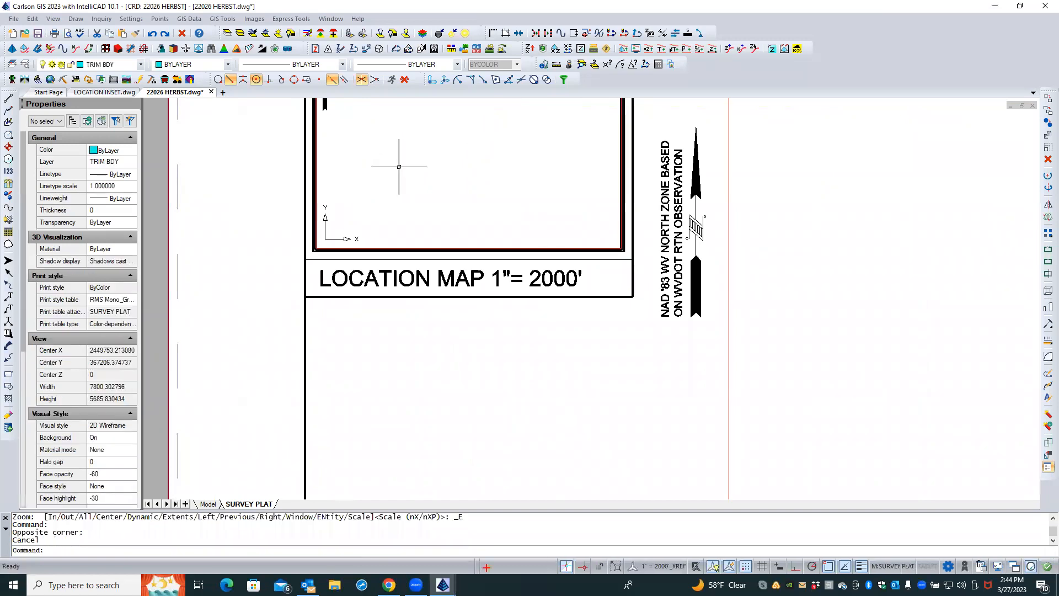
scroll(424, 215, "down", 2)
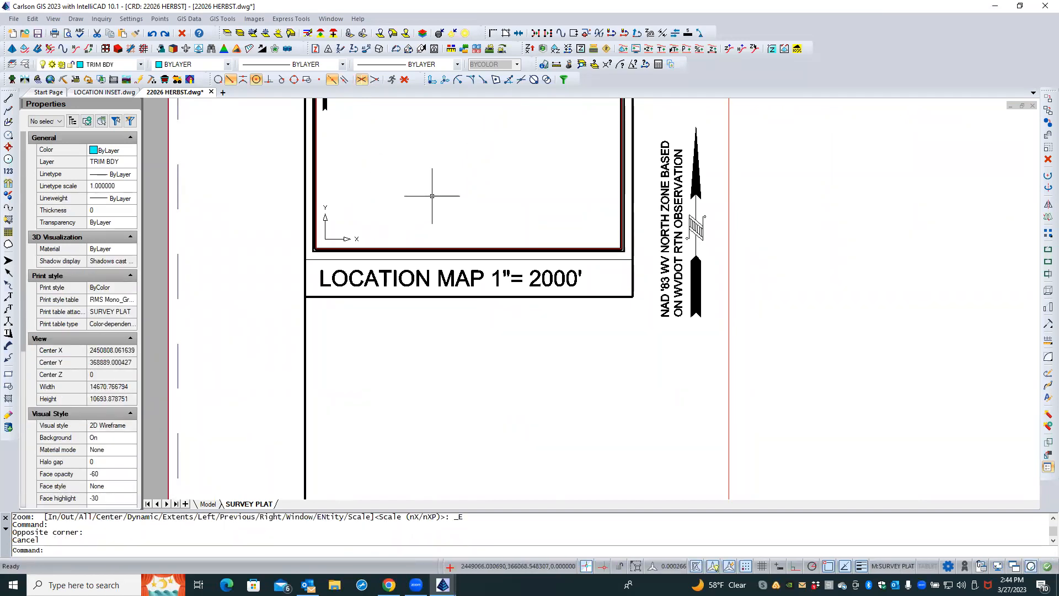
type("z")
key("Return")
type("e")
key("Return")
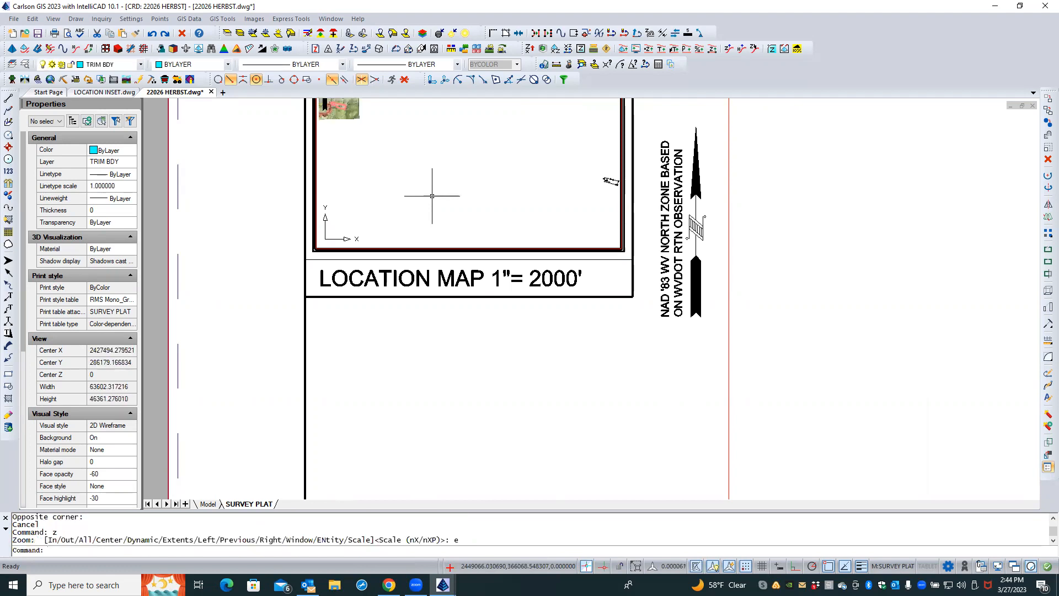
middle_click_drag(362, 141, 486, 192)
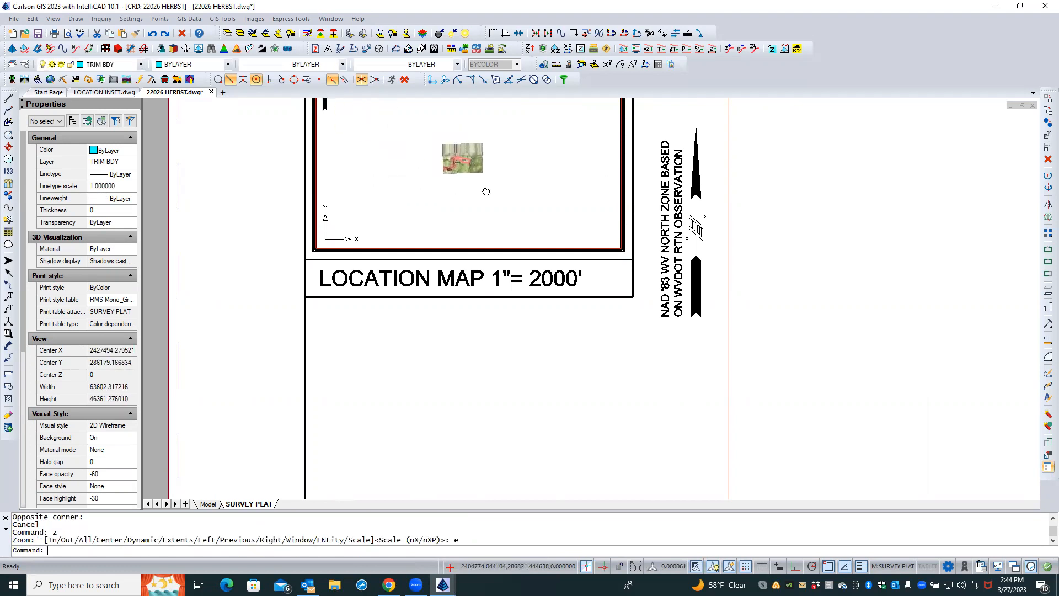
double_click(478, 338)
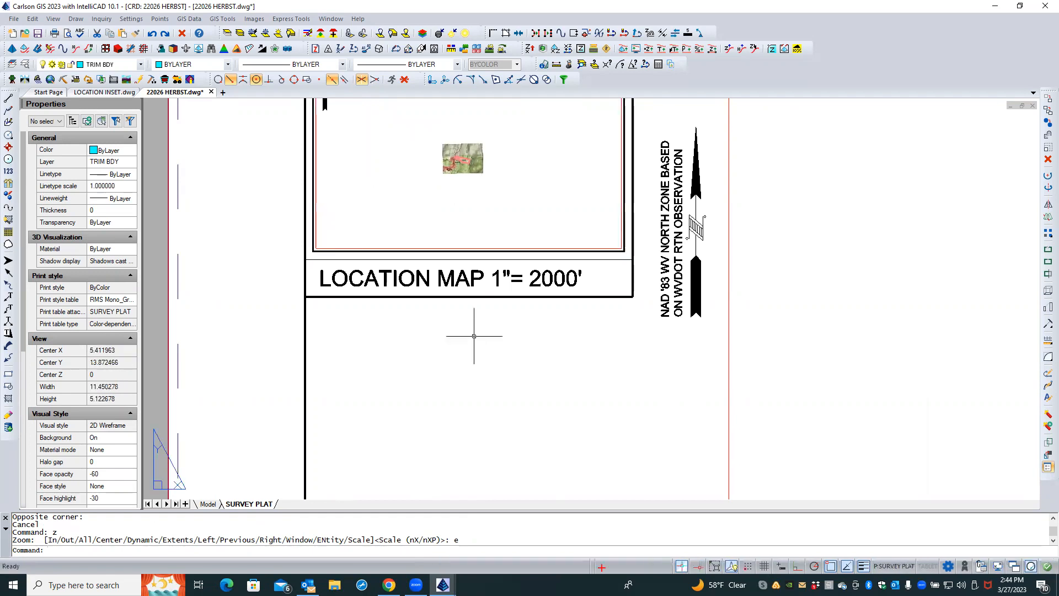
Set the location map viewport's standard scale to 1" = 2000'_XREF
left_click(421, 248)
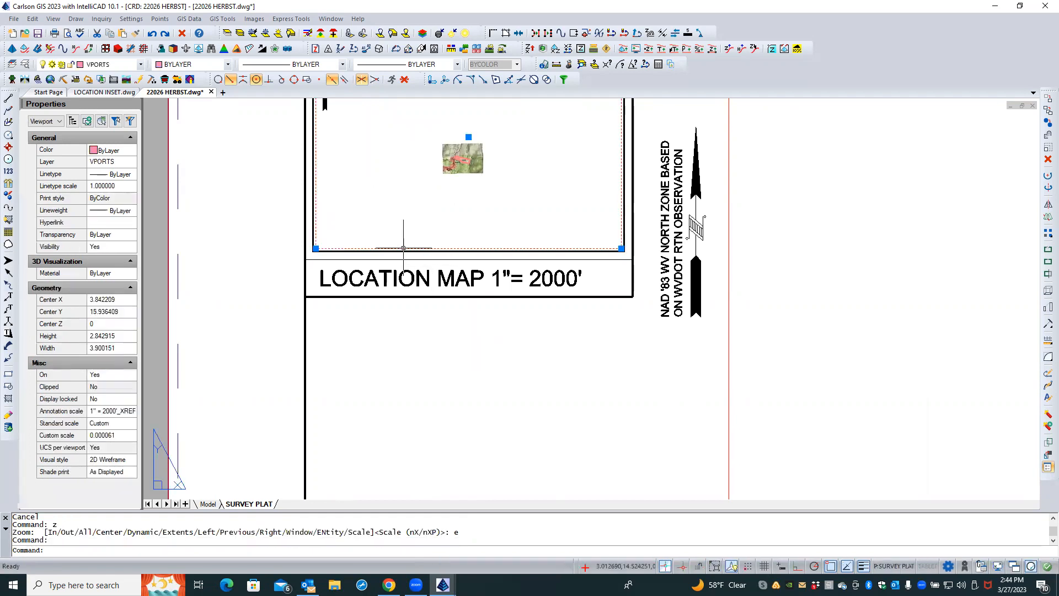
left_click(115, 411)
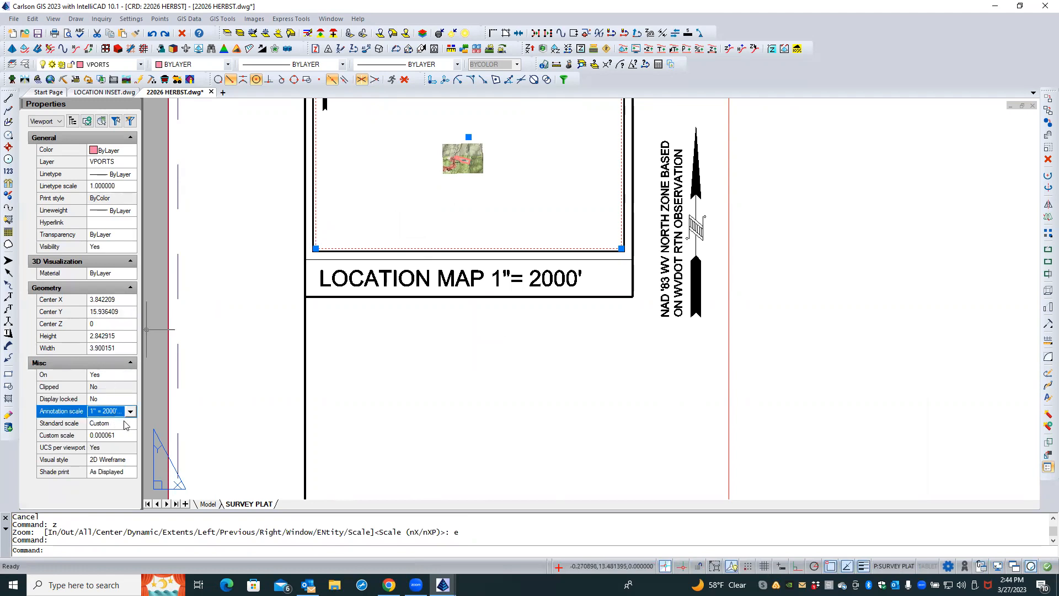
left_click(127, 424)
left_click(130, 424)
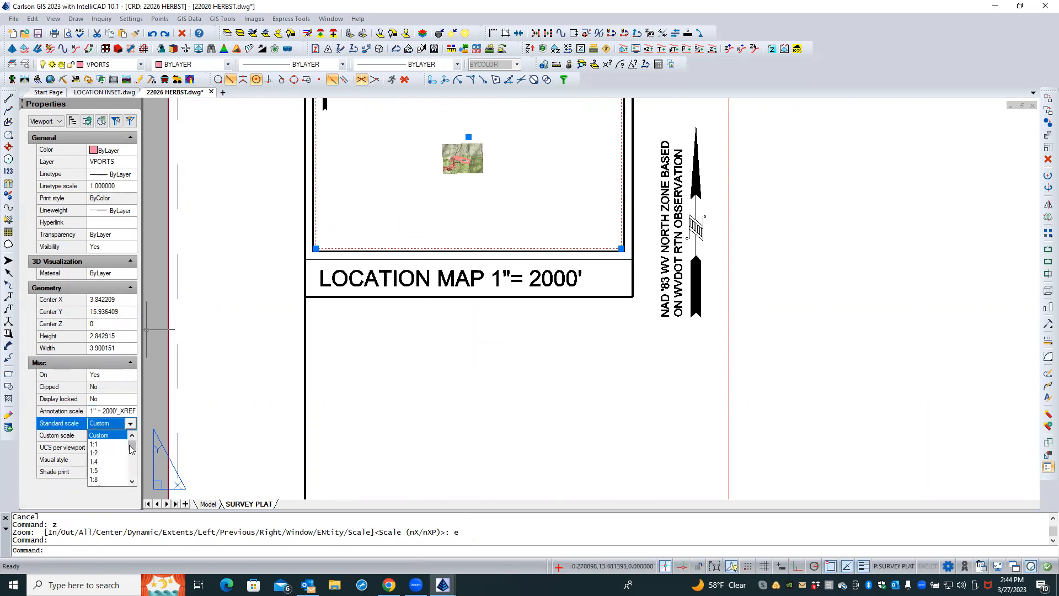
left_click_drag(132, 449, 132, 475)
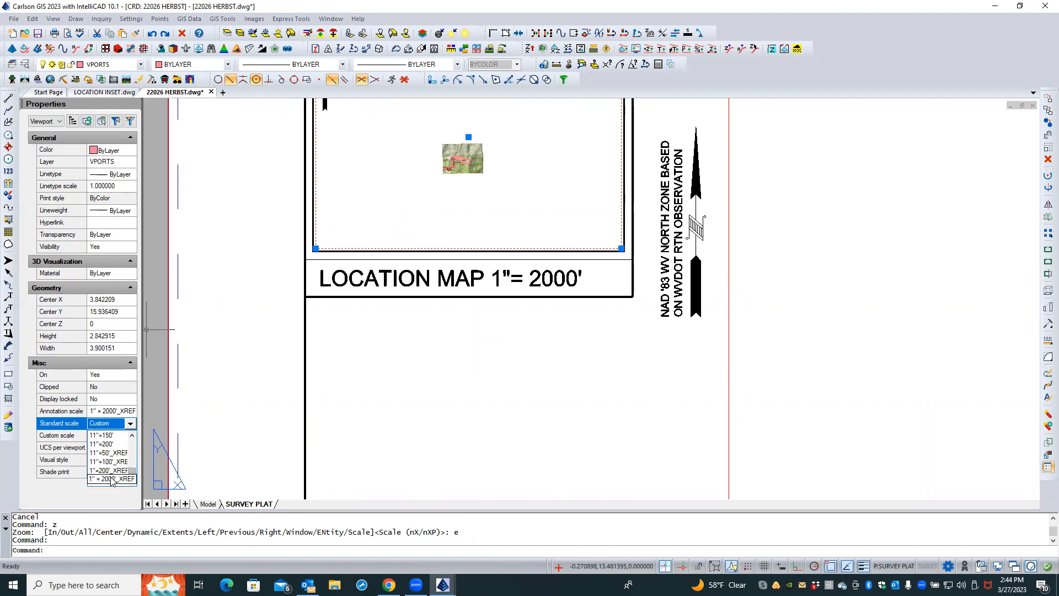
left_click(112, 479)
Enter the viewport and pan the map so the site sits within the location map frame
mouse_move(447, 189)
middle_mouse_down()
mouse_move(476, 137)
mouse_move(386, 260)
middle_mouse_up()
double_click(414, 208)
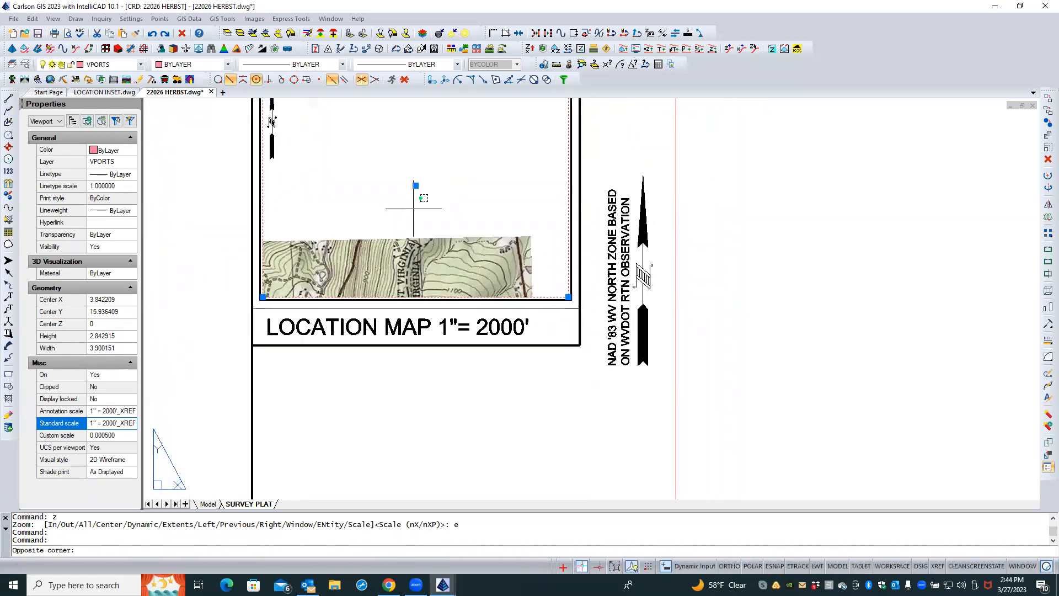
middle_click_drag(390, 261, 409, 171)
middle_click_drag(405, 214, 431, 155)
double_click(204, 246)
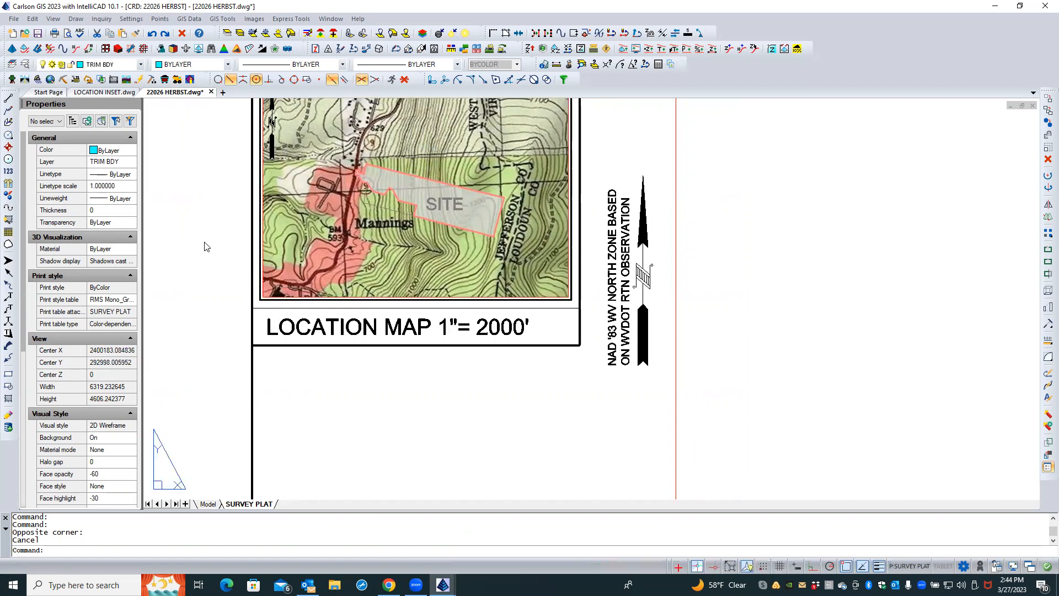
Reapply the 1" = 2000'_XREF standard scale to the location map viewport
left_click(270, 297)
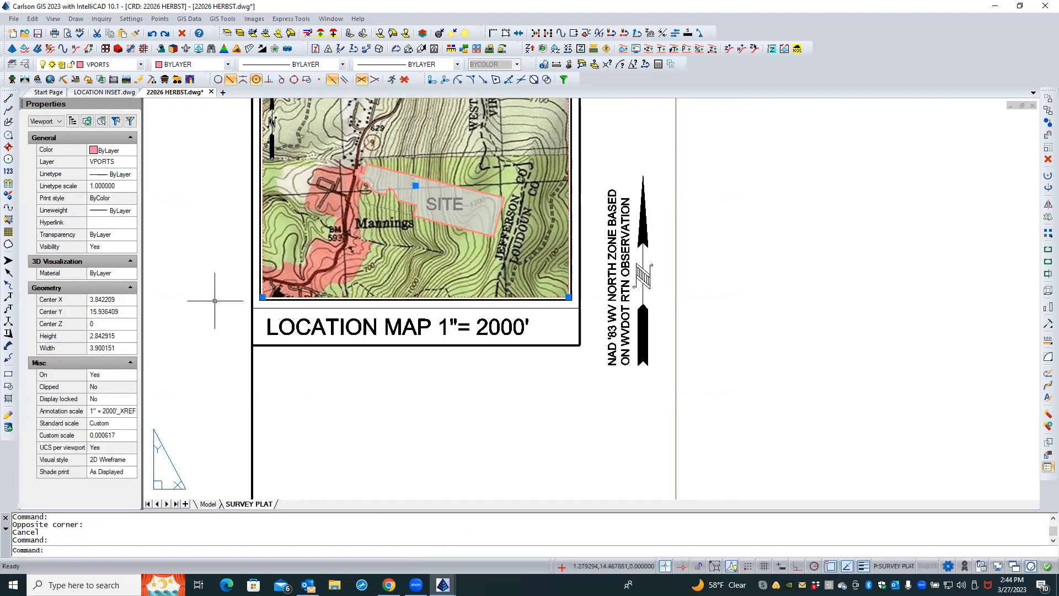
left_click(116, 428)
left_click(131, 423)
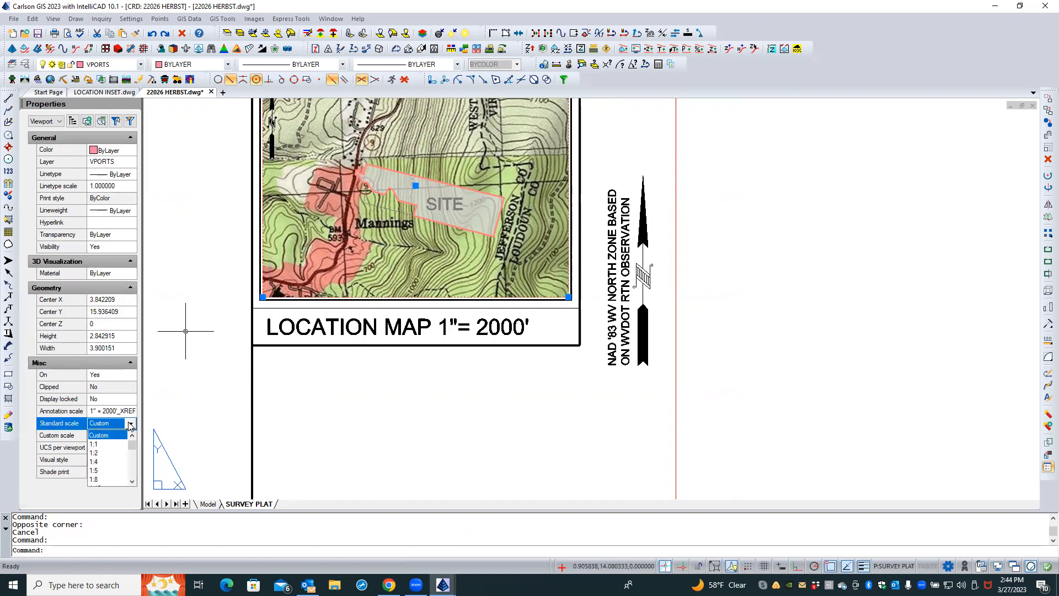
scroll(110, 470, "down", 10)
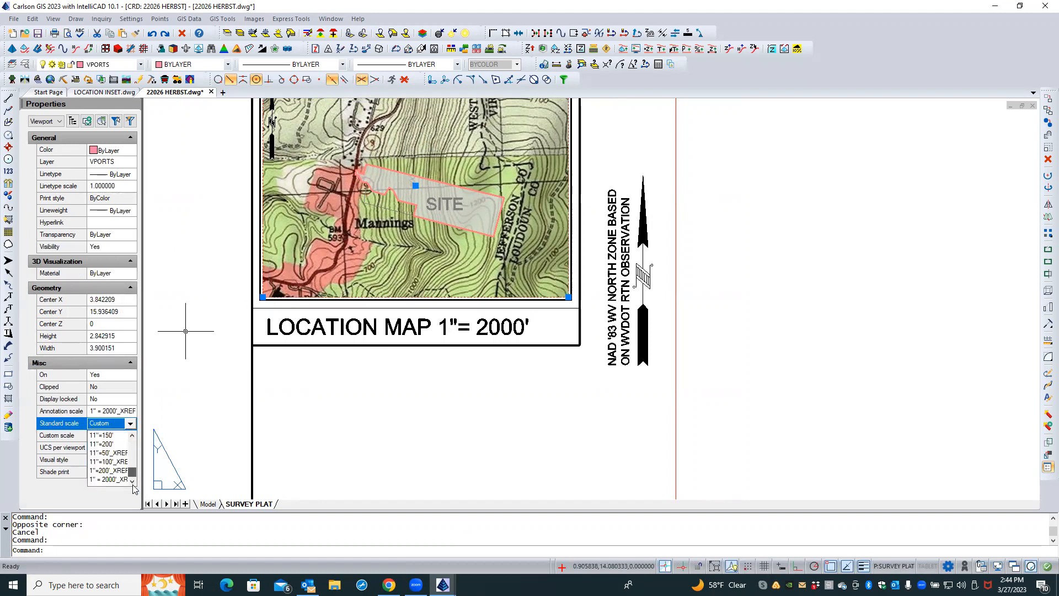
left_click(107, 479)
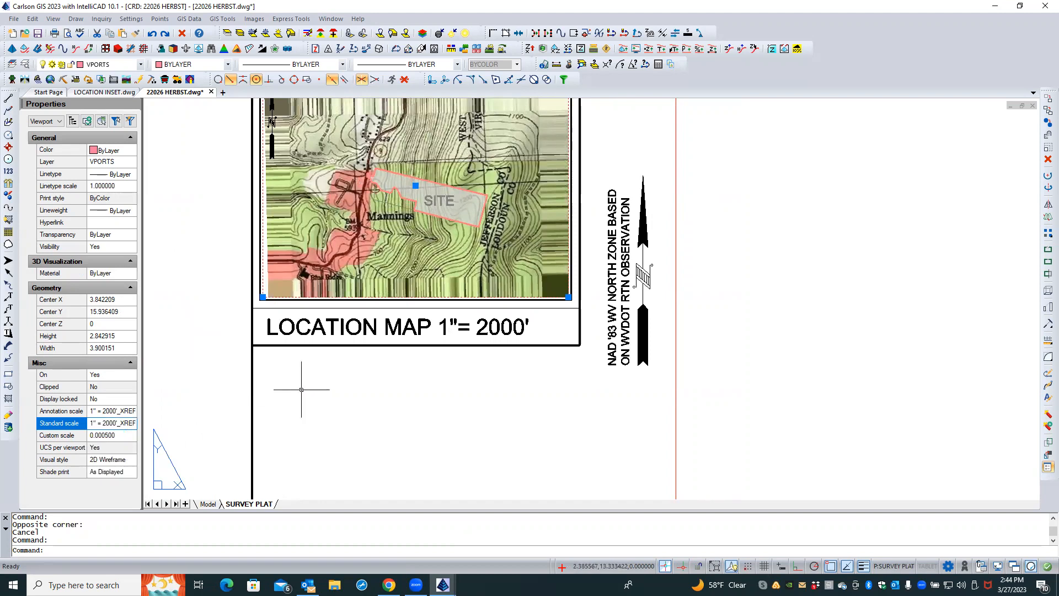
key("Escape")
key("Escape")
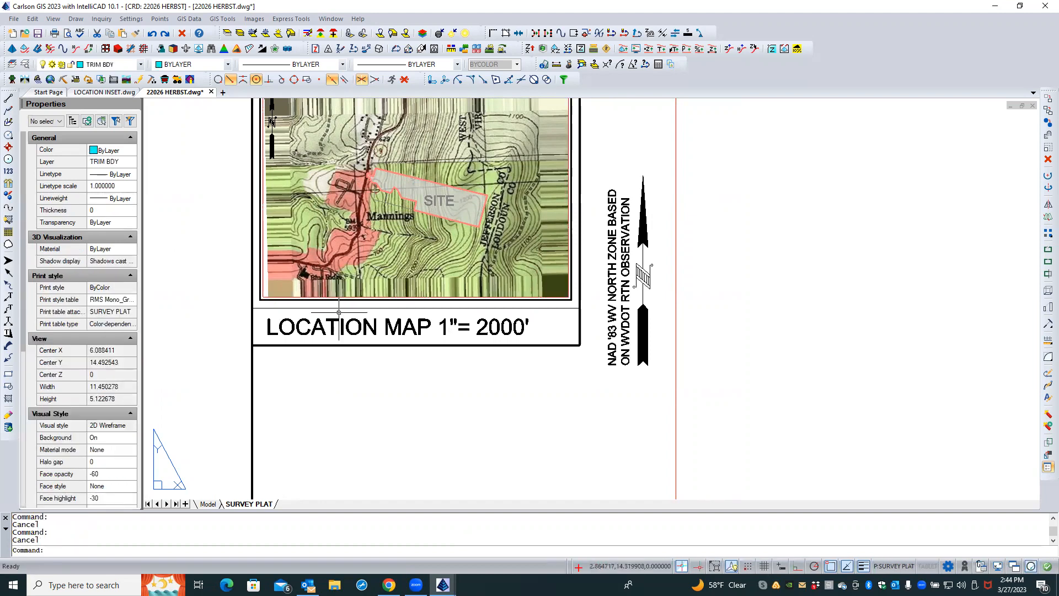
Enter the location map viewport, pan the map to center the site within the frame, and leave the viewport
scroll(352, 251, "up", 1)
middle_click_drag(353, 253, 336, 332)
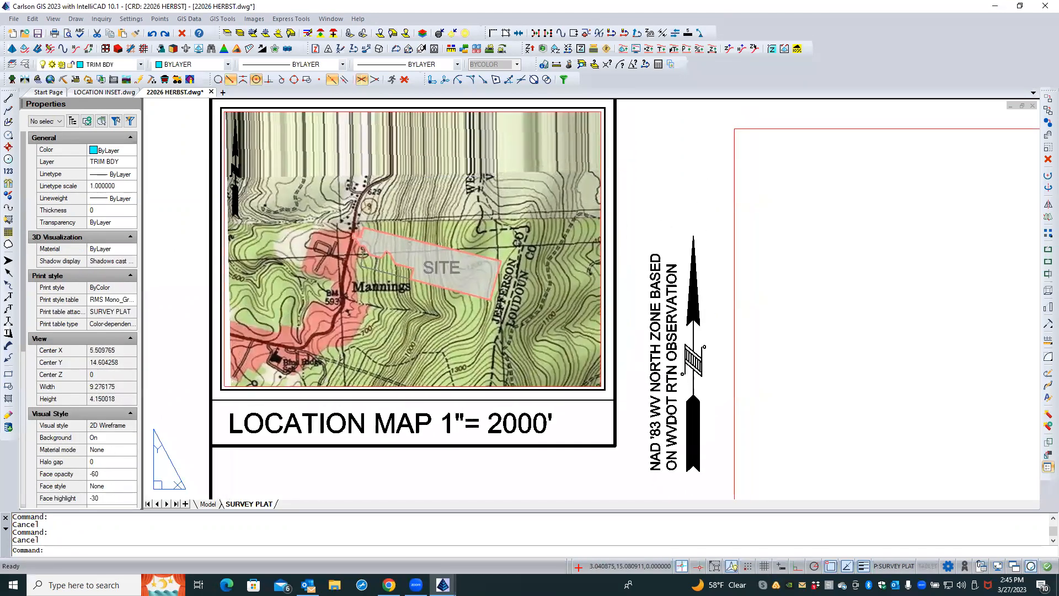
double_click(382, 318)
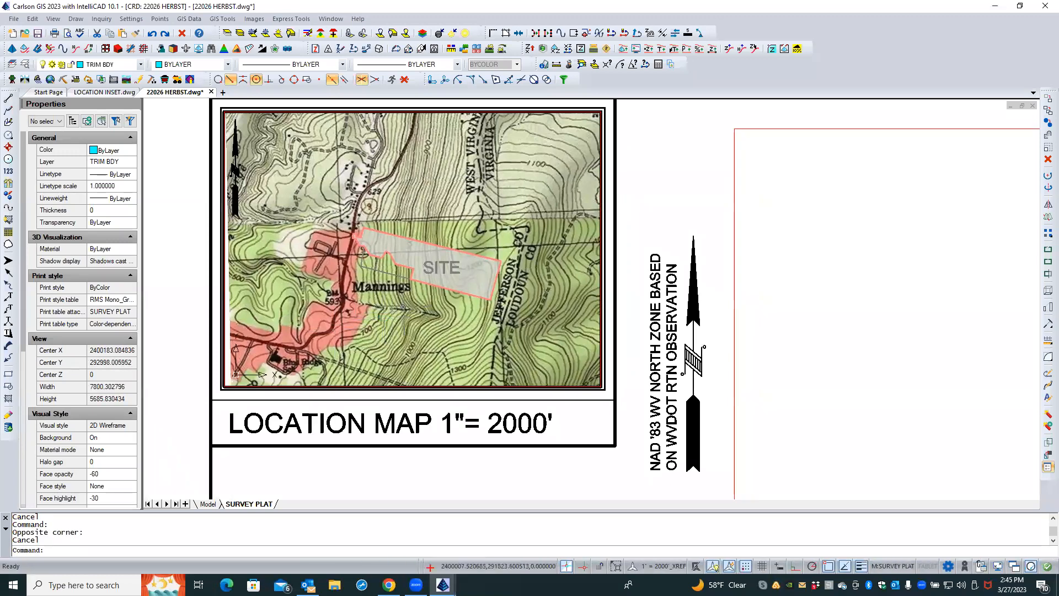
middle_click_drag(406, 310, 397, 317)
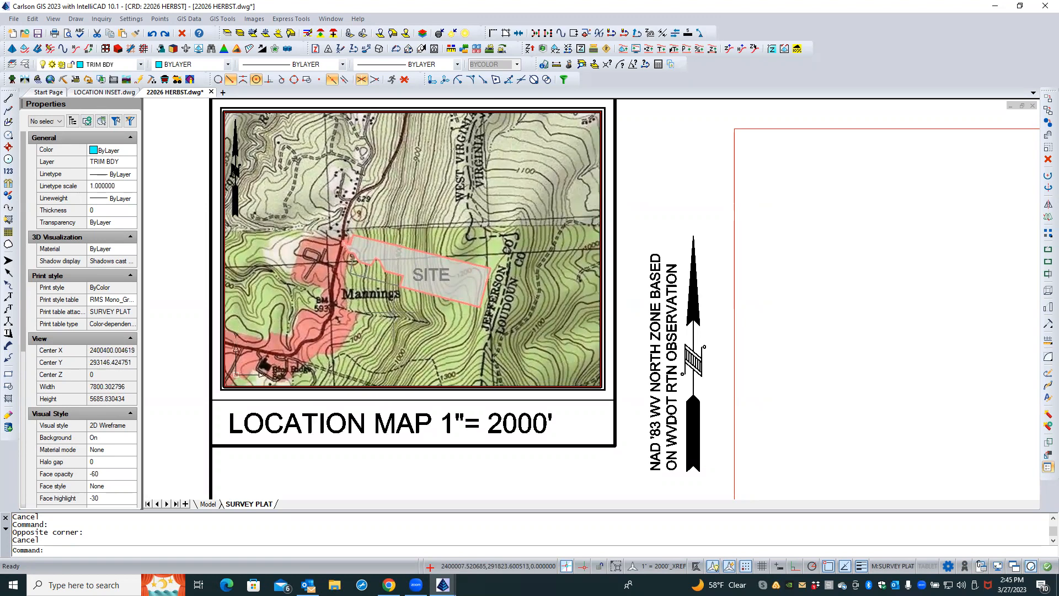
double_click(177, 296)
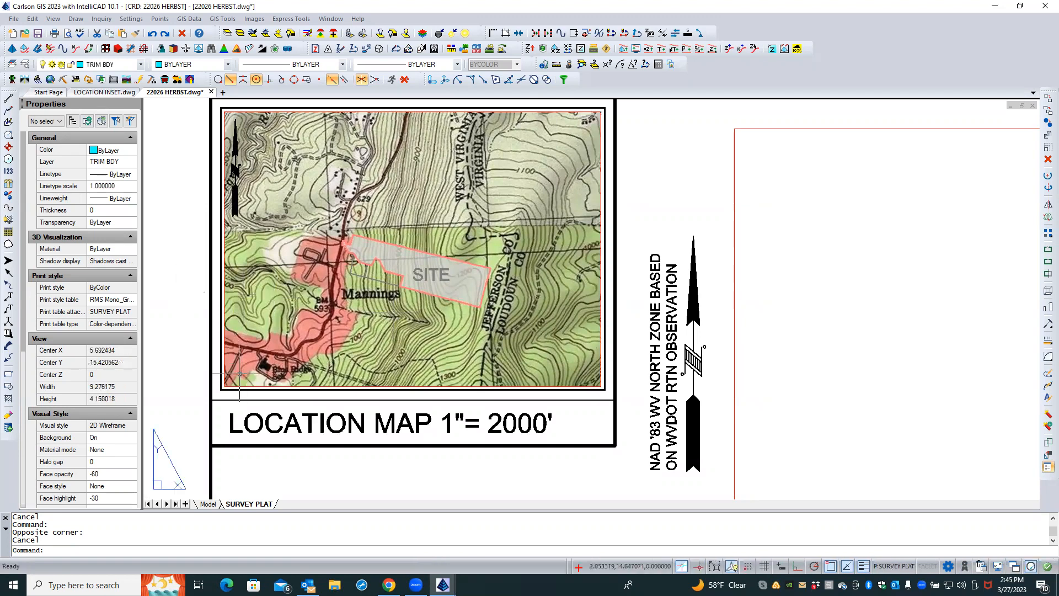
Lock the display of the location map viewport
left_click(247, 386)
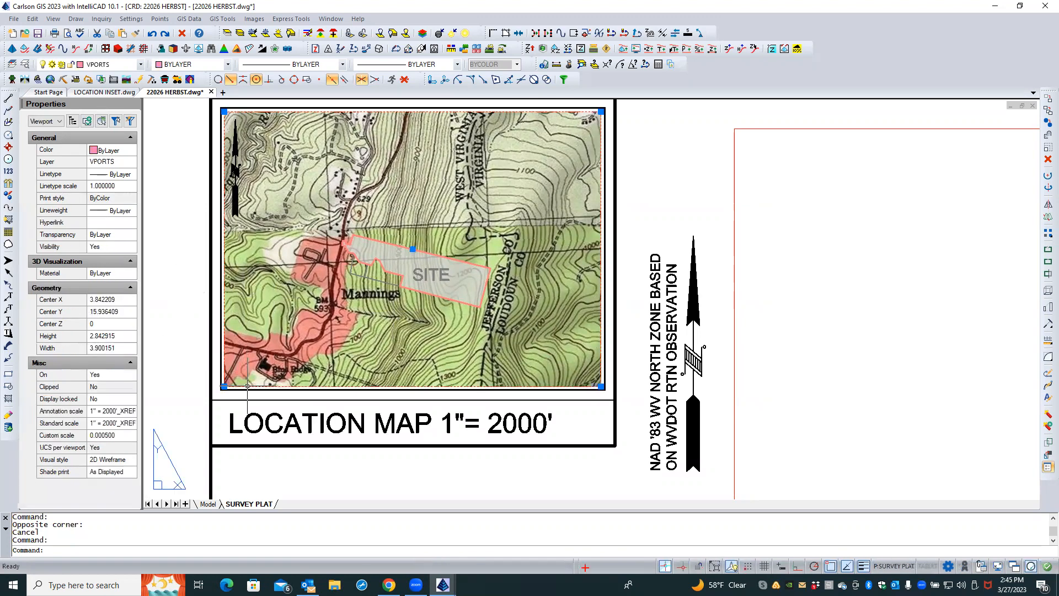
left_click(113, 401)
left_click(115, 401)
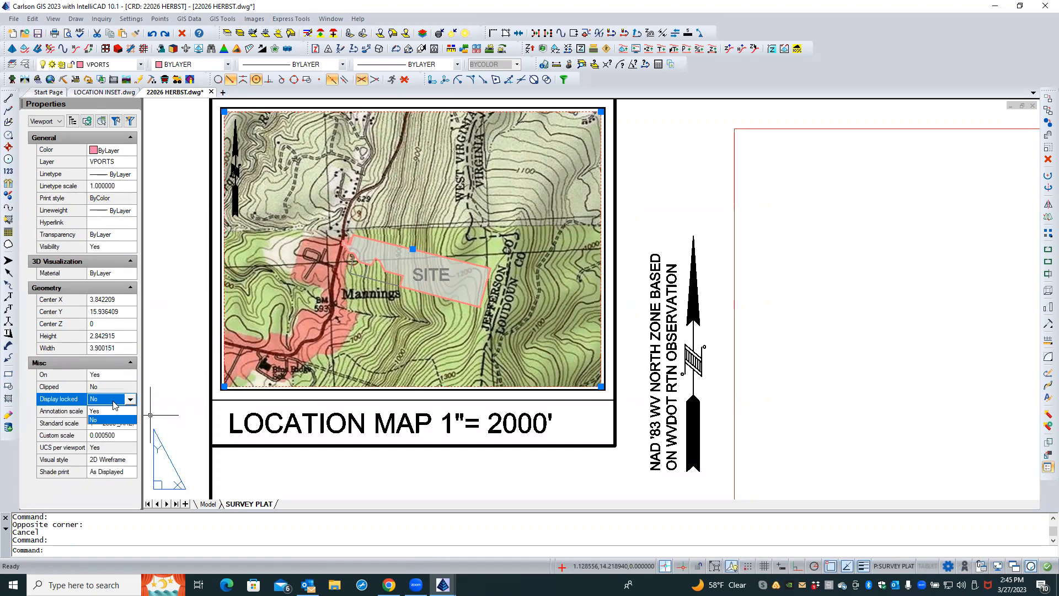
left_click(110, 411)
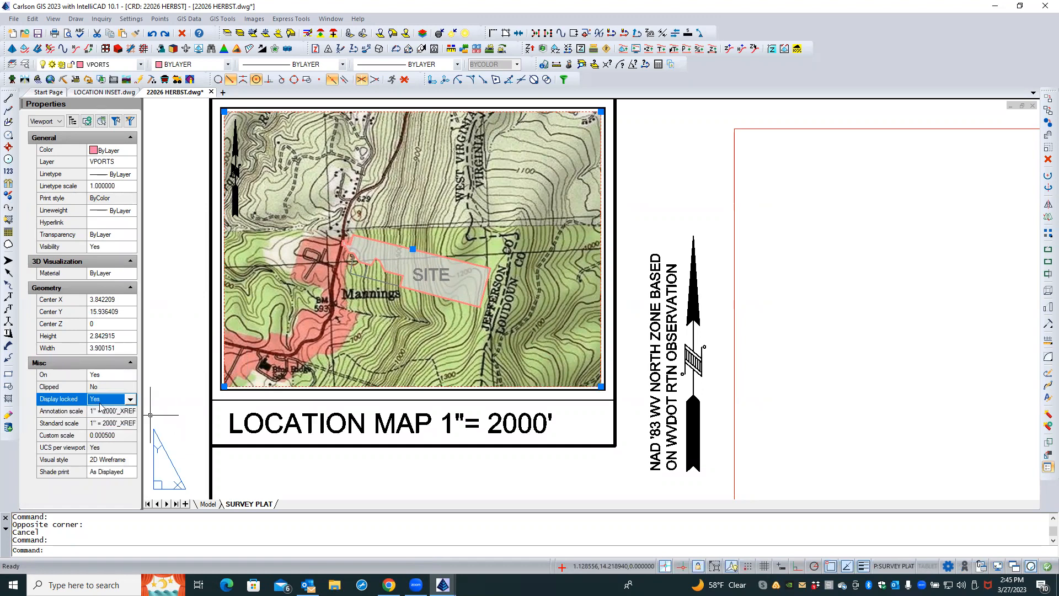
key("Escape")
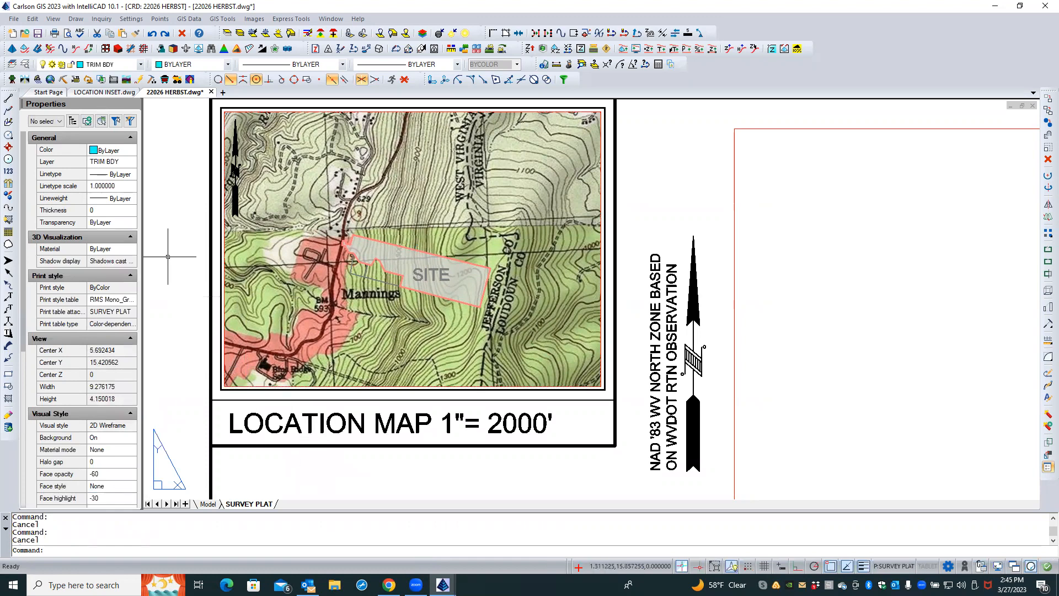
Move the small north arrow from the map's upper-left corner to its upper-right corner
left_click(235, 173)
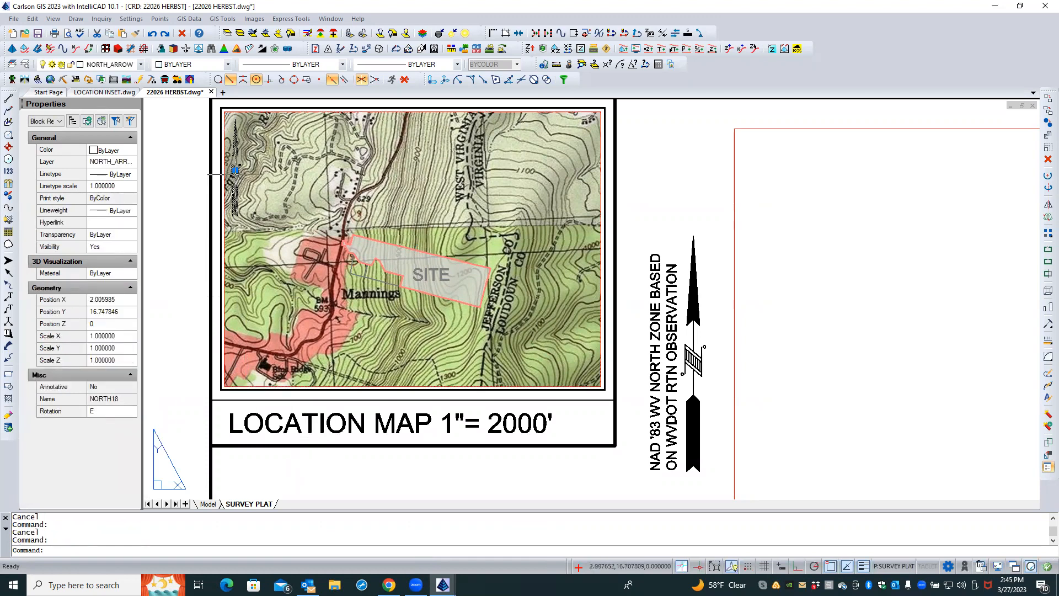
left_click(235, 171)
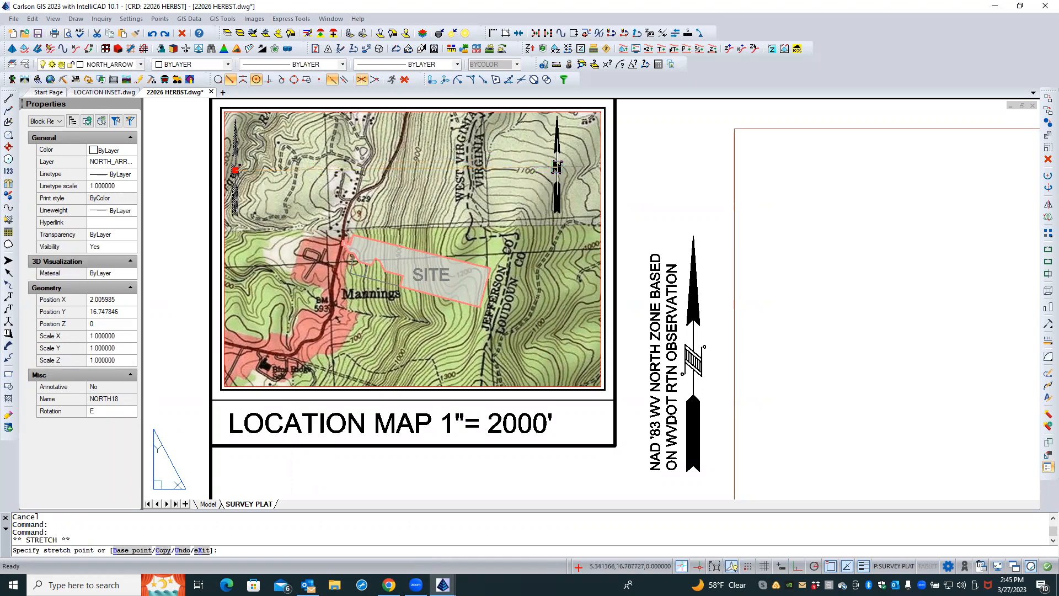
key("Escape")
key("Escape")
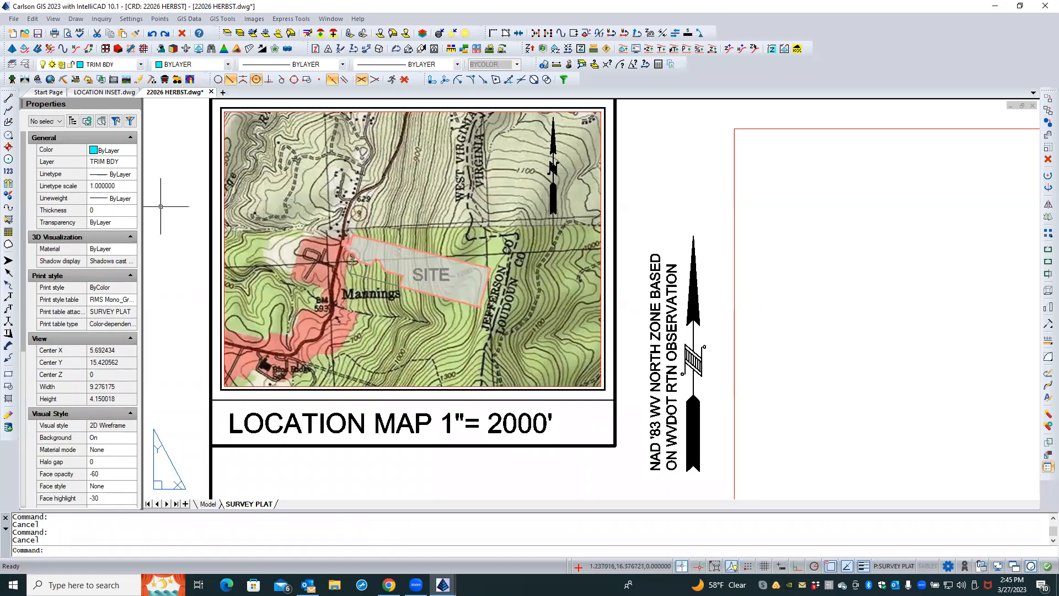
middle_click(162, 206)
middle_click(161, 205)
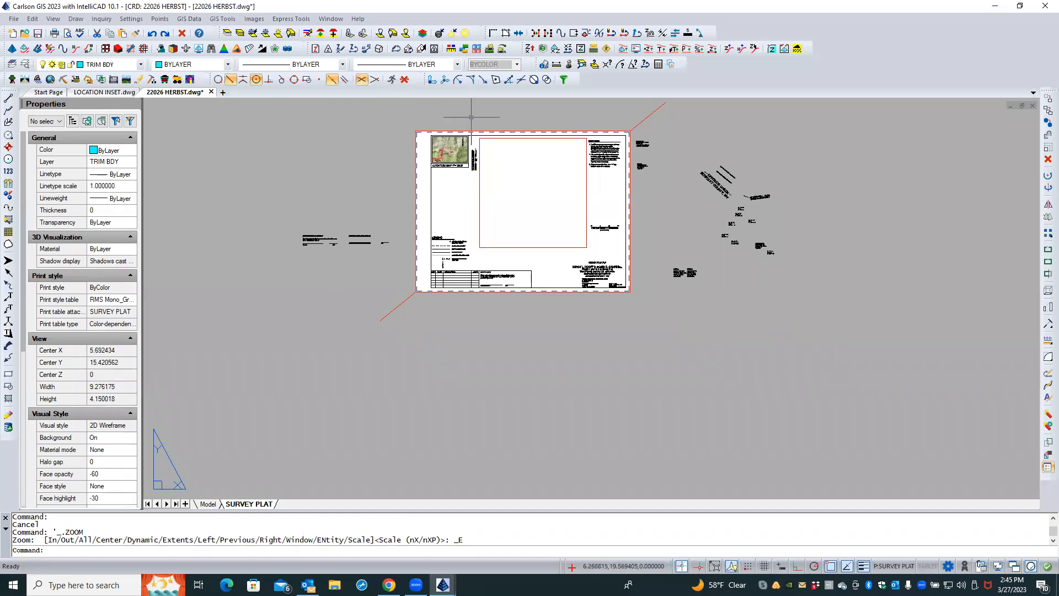
scroll(474, 120, "up", 4)
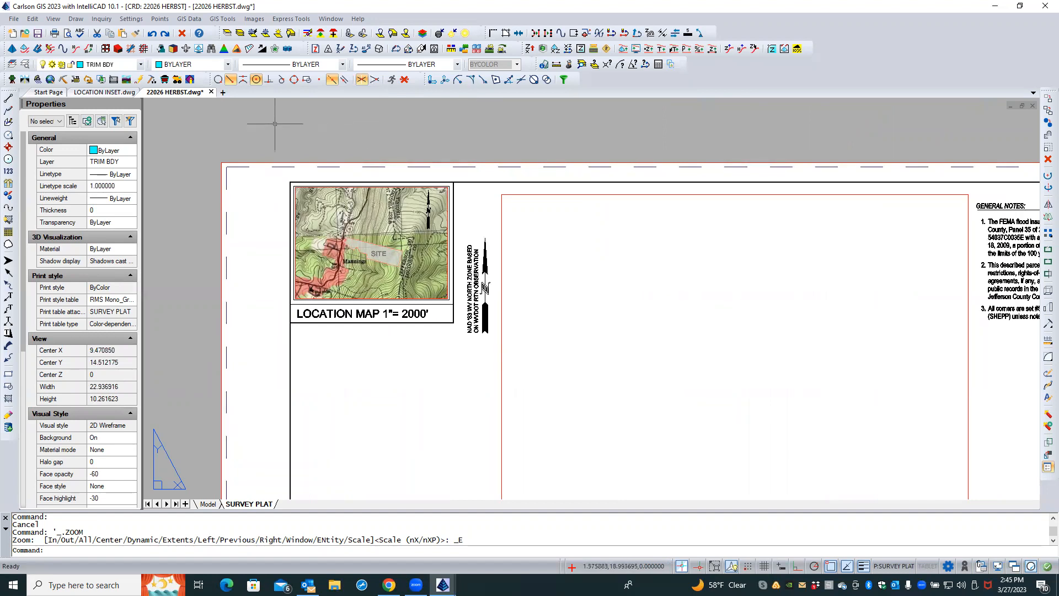
Review the location inset drawing and the plat's model space, layout and location map viewport properties
left_click(105, 92)
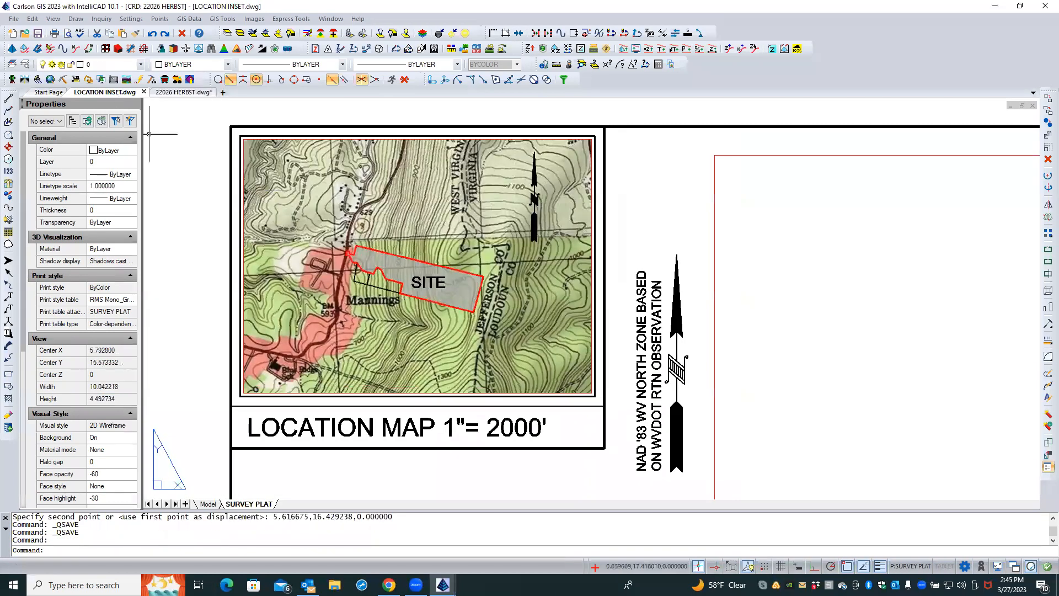
scroll(350, 241, "down", 3)
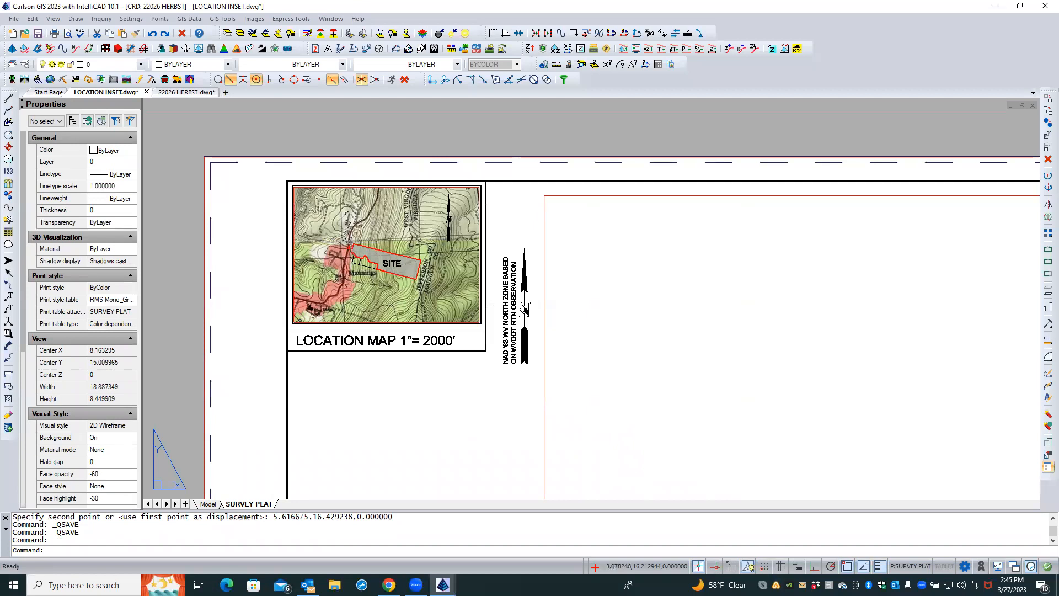
left_click(205, 504)
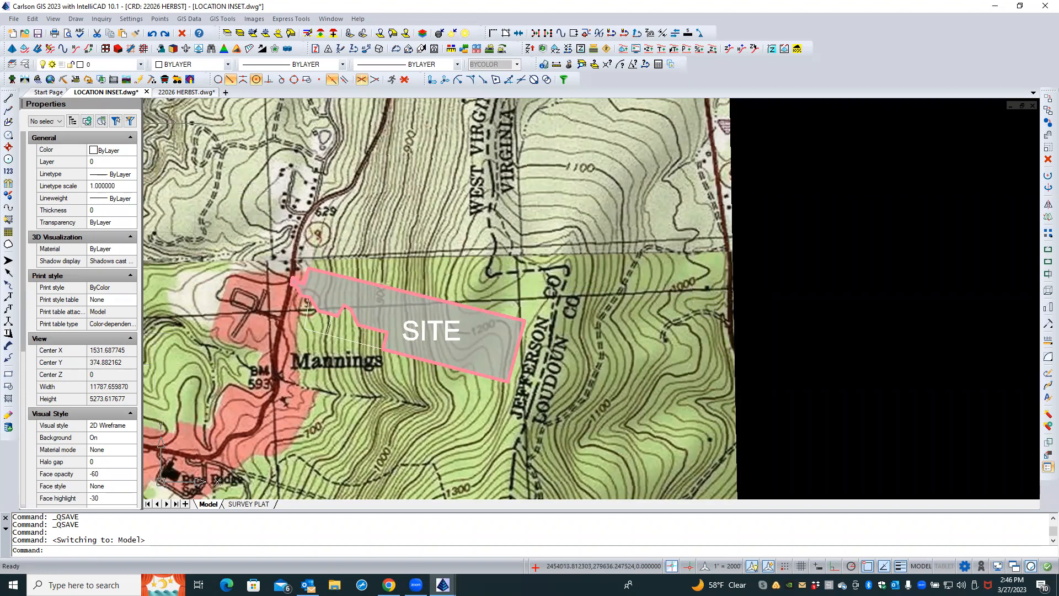
left_click(178, 92)
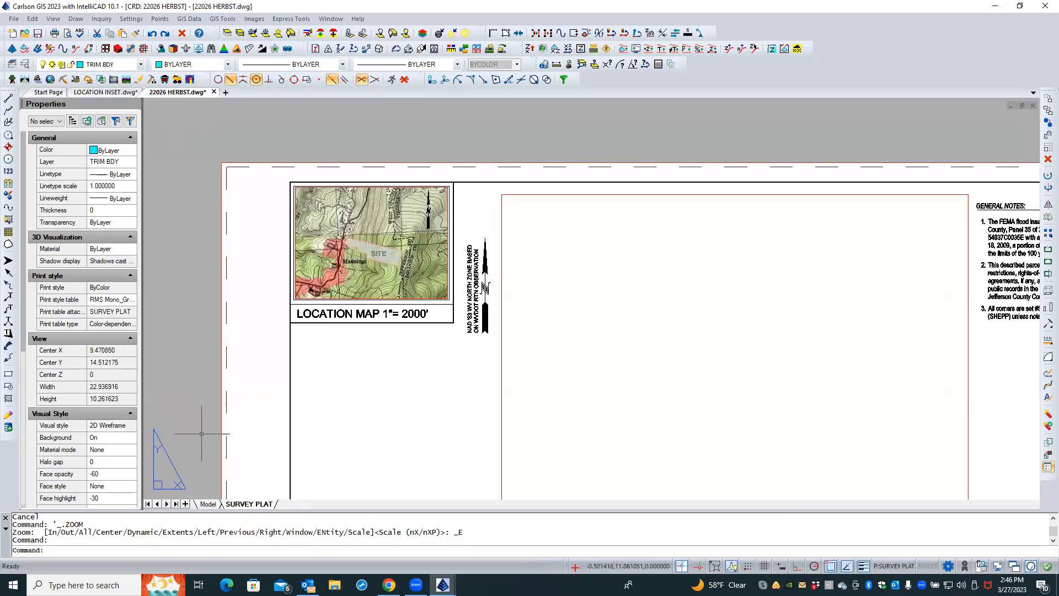
left_click(208, 504)
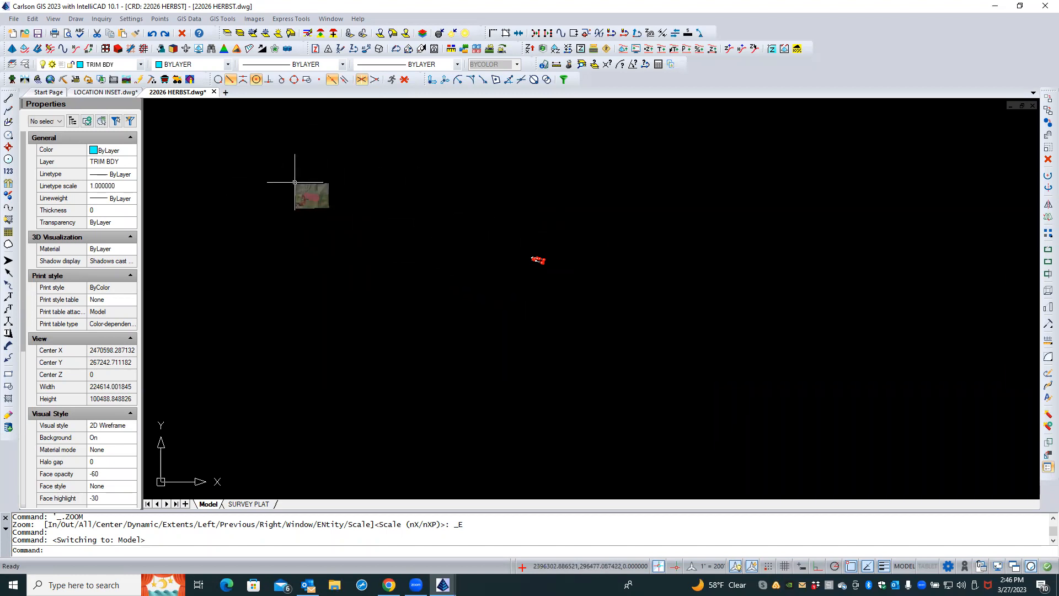
left_click(246, 504)
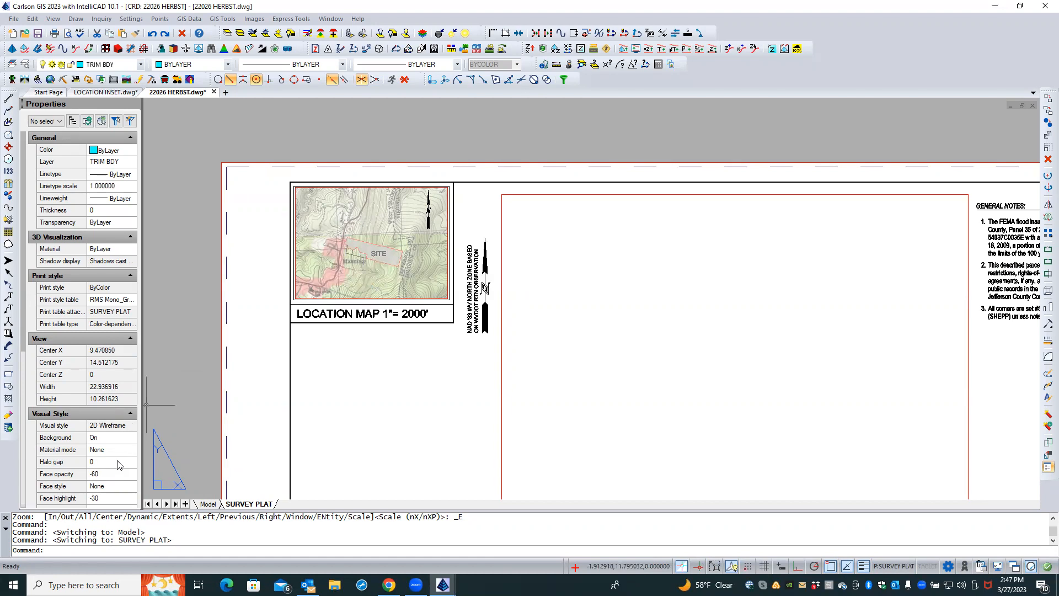
left_click(334, 298)
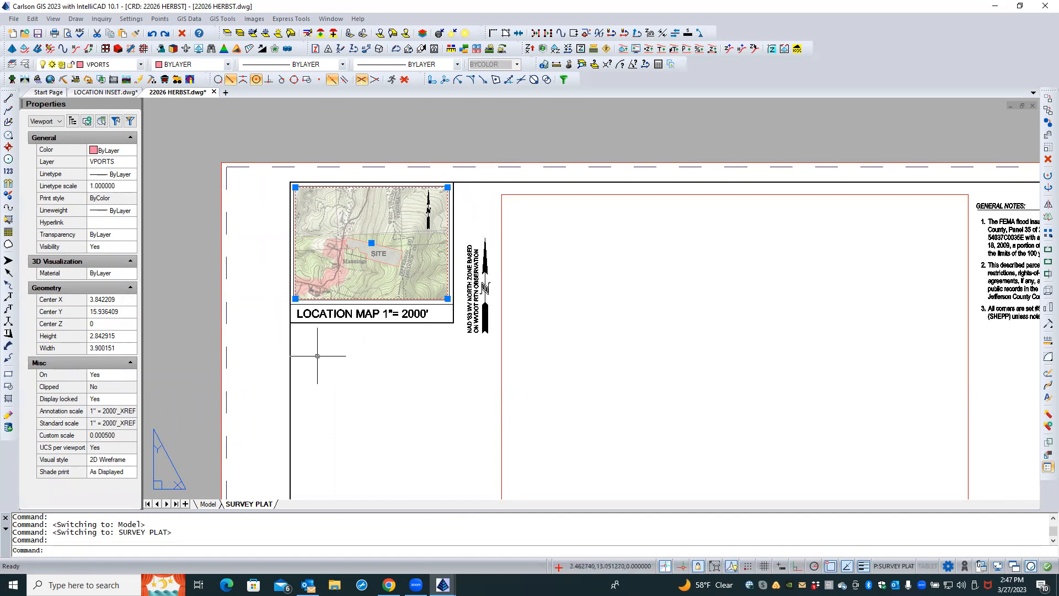
key("Escape")
key("Escape")
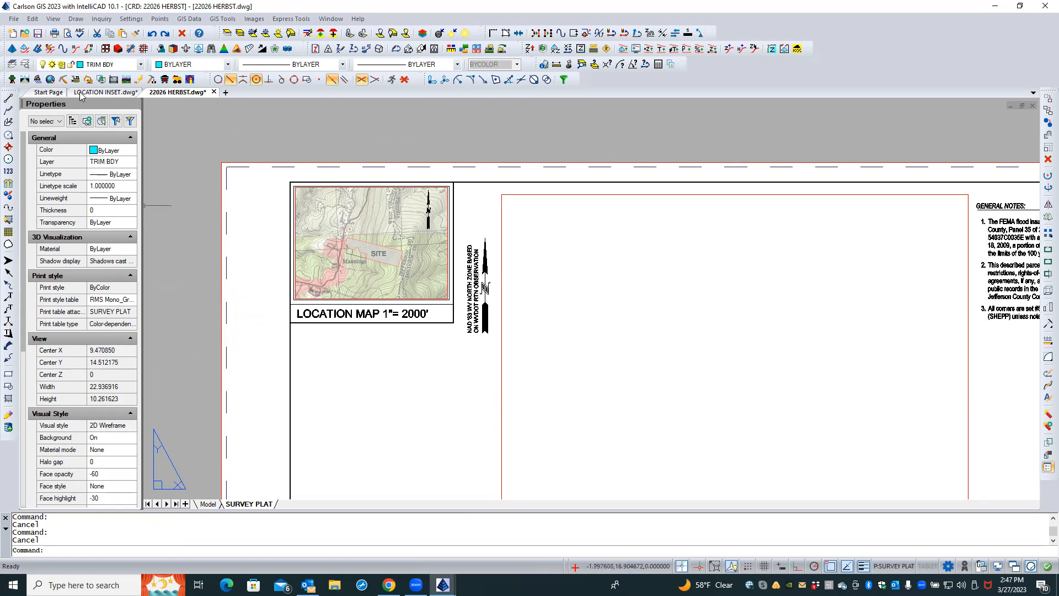
Save the HERBST plat drawing
key("Caps_Lock")
left_click(38, 34)
key("Caps_Lock")
Delete the SURVEY PLAT layout from the LOCATION INSET drawing
left_click(105, 92)
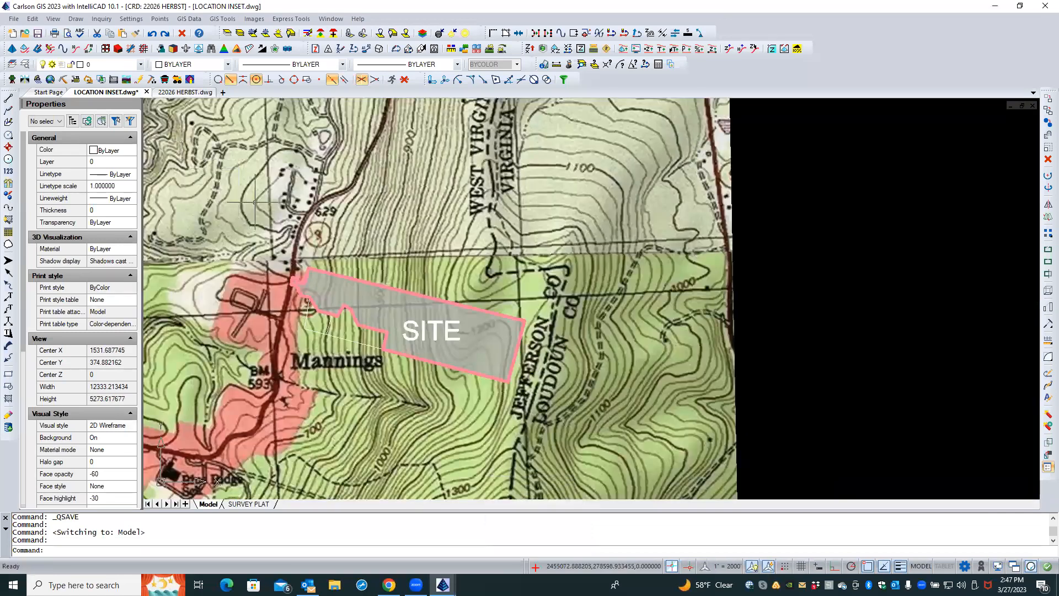
left_click(247, 503)
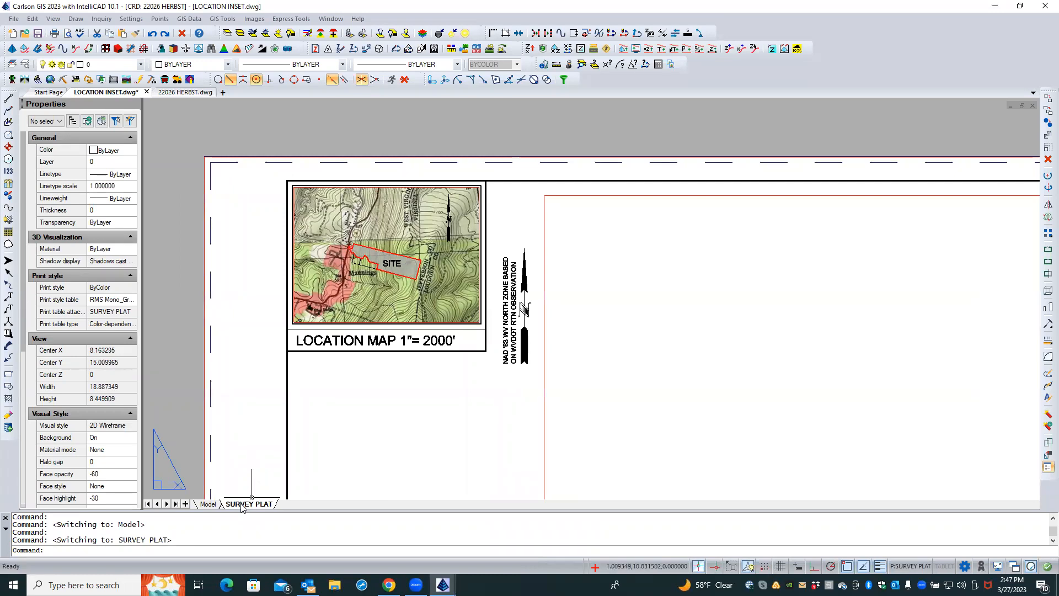
right_click(241, 505)
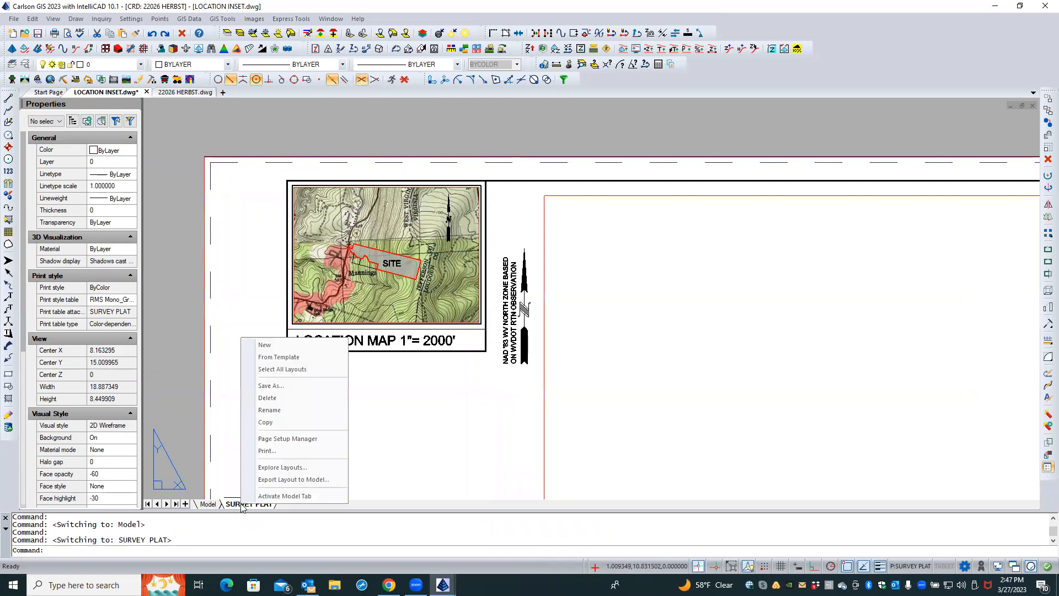
left_click(267, 398)
left_click(531, 324)
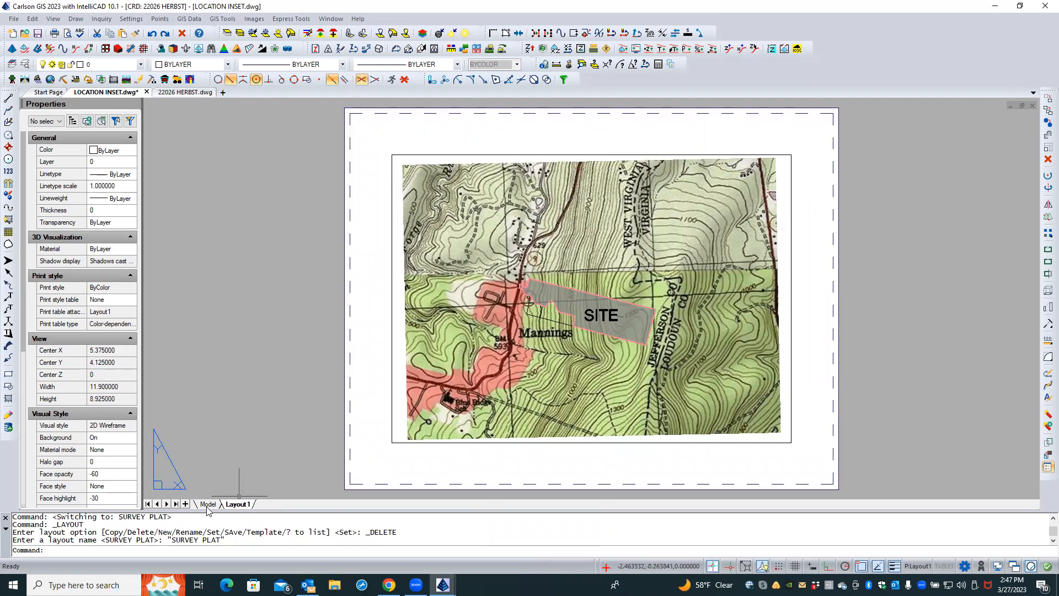
Compare the location inset's model space with the full HERBST plat sheet by switching between the drawings
left_click(208, 504)
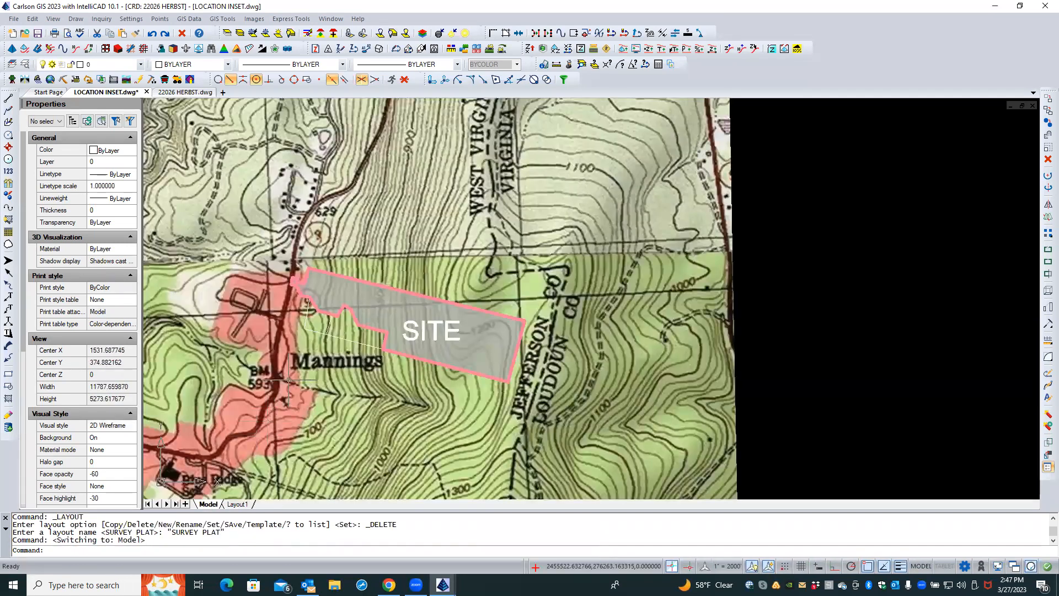
scroll(396, 251, "down", 3)
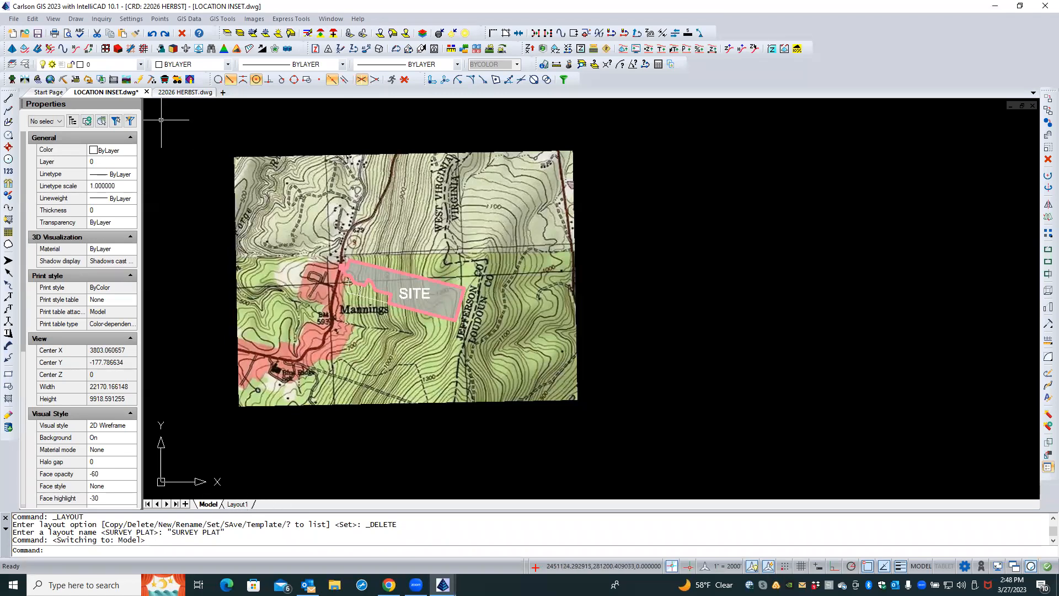
left_click(184, 93)
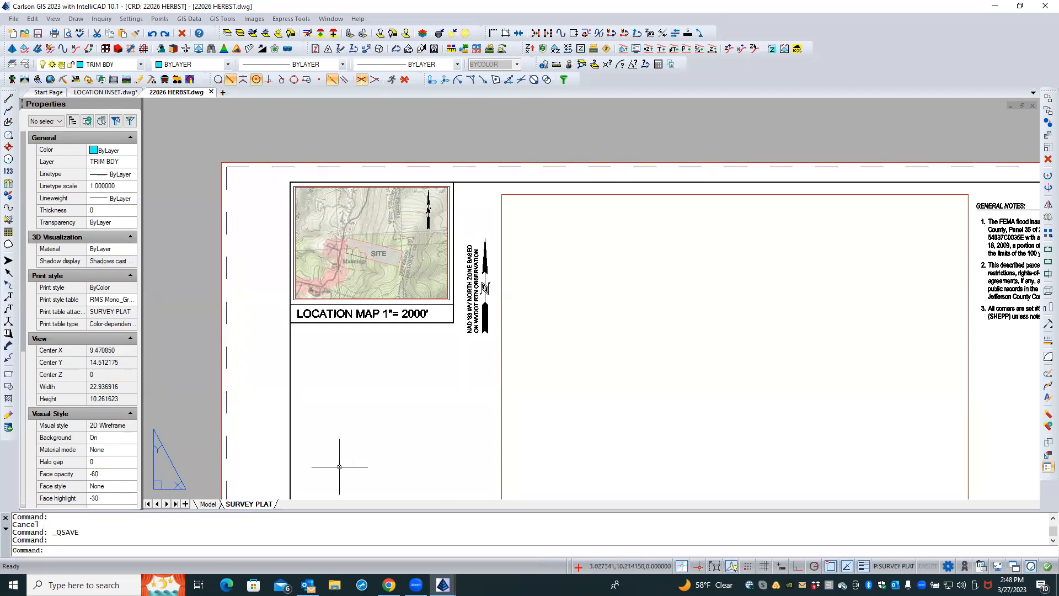
scroll(236, 190, "up", 1)
middle_click(260, 156)
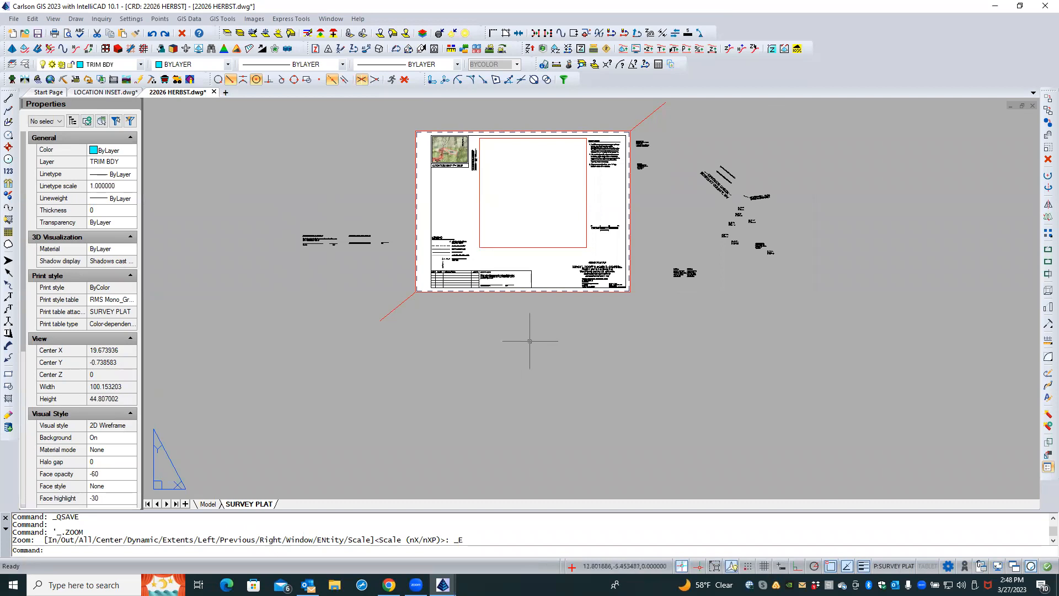
middle_click(518, 115)
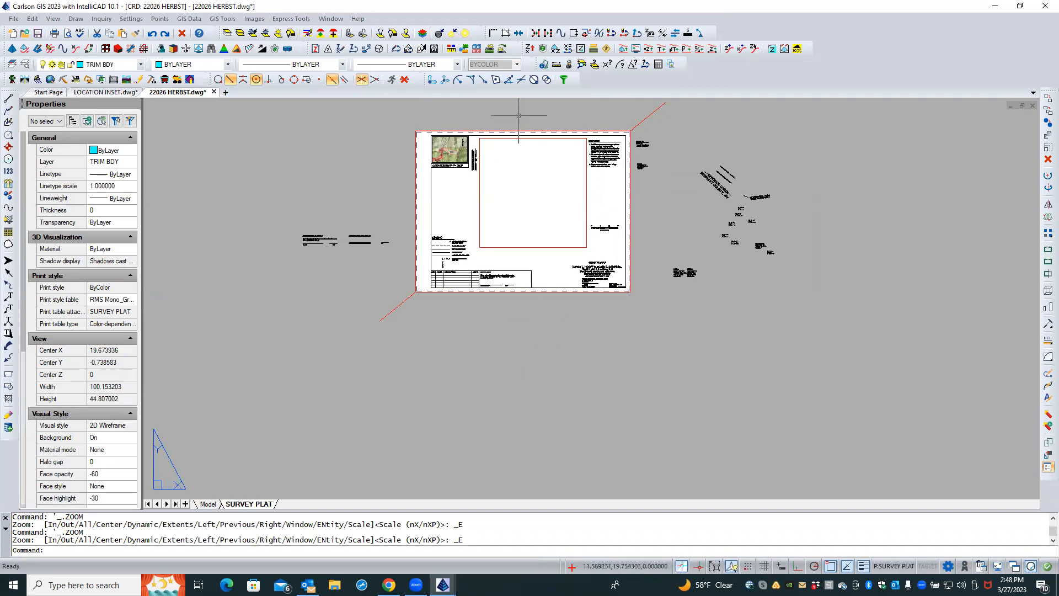
scroll(496, 123, "up", 4)
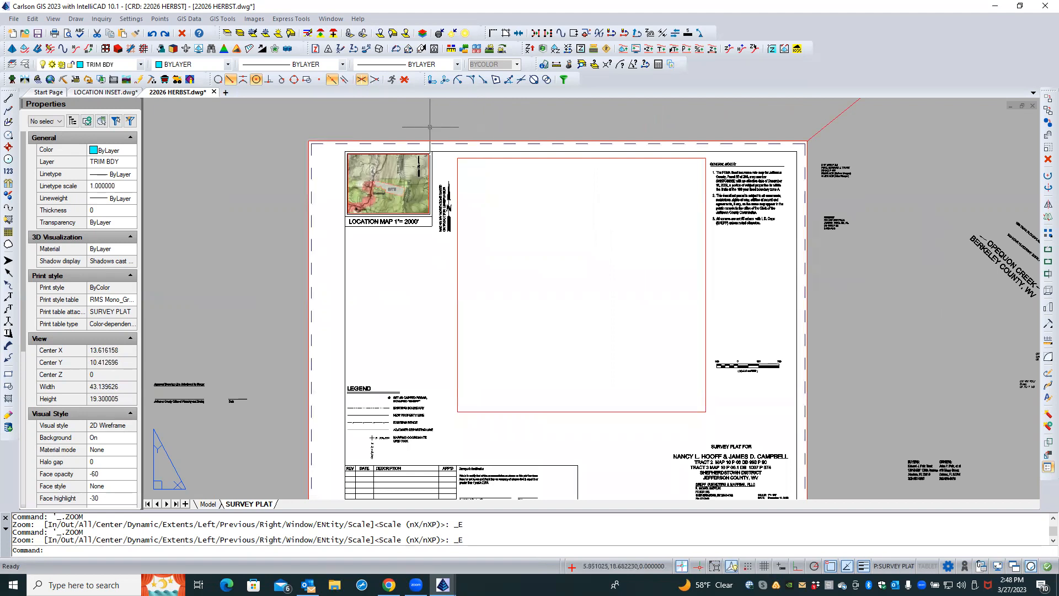
left_click(117, 92)
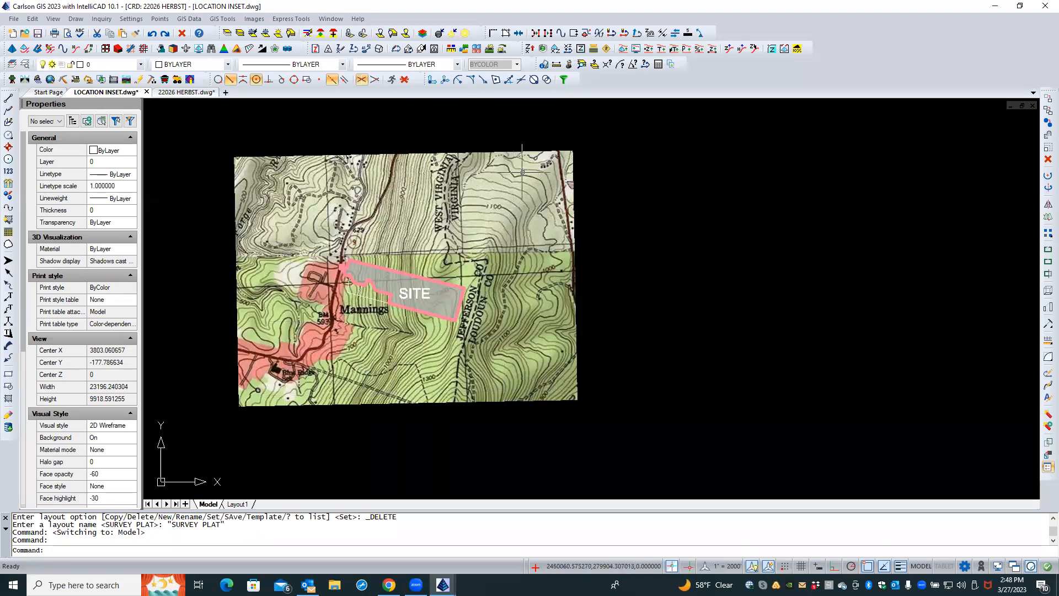
left_click(182, 92)
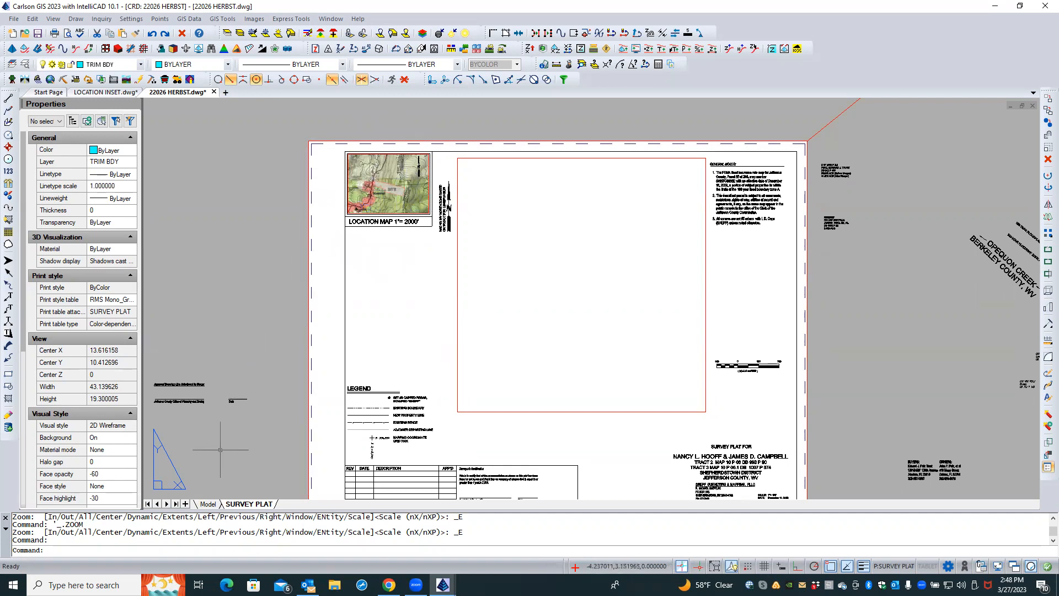
left_click(115, 93)
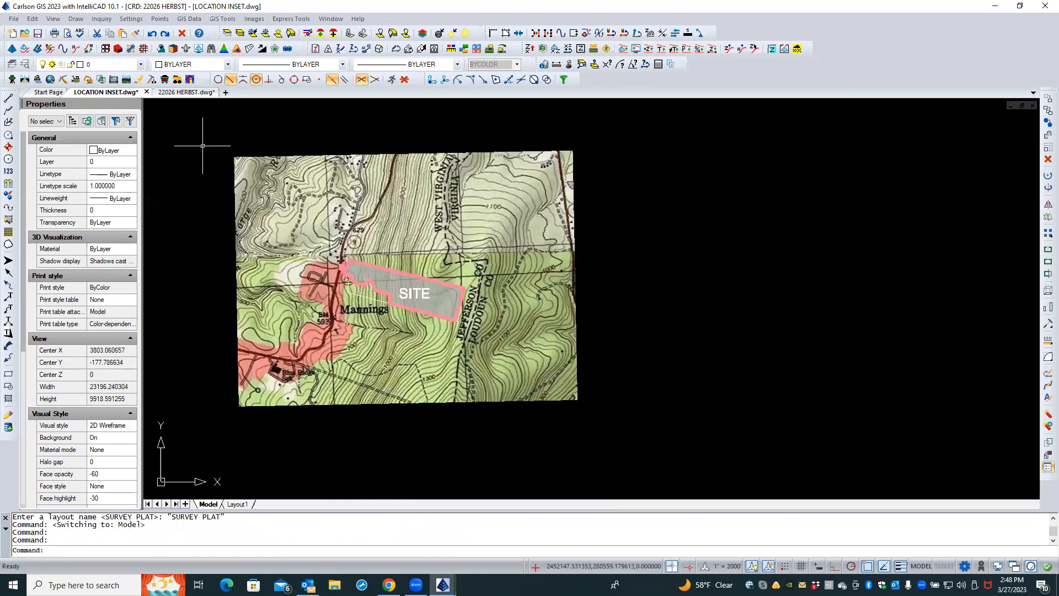
Audit the LOCATION INSET drawing, choosing to fix any errors found
left_click(13, 19)
mouse_move(93, 202)
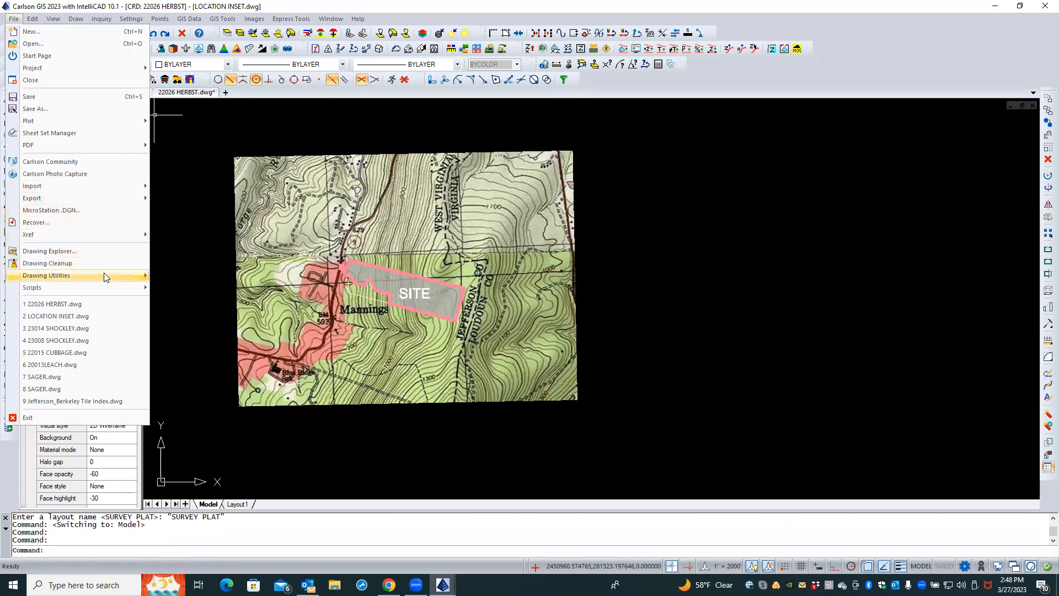
mouse_move(104, 273)
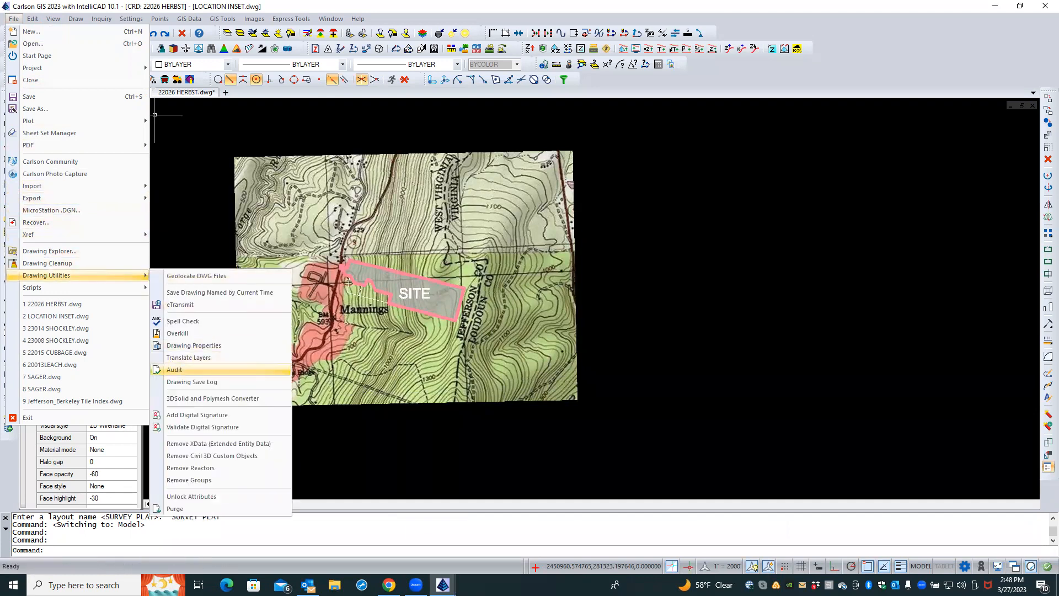
left_click(182, 369)
type("y")
key("Return")
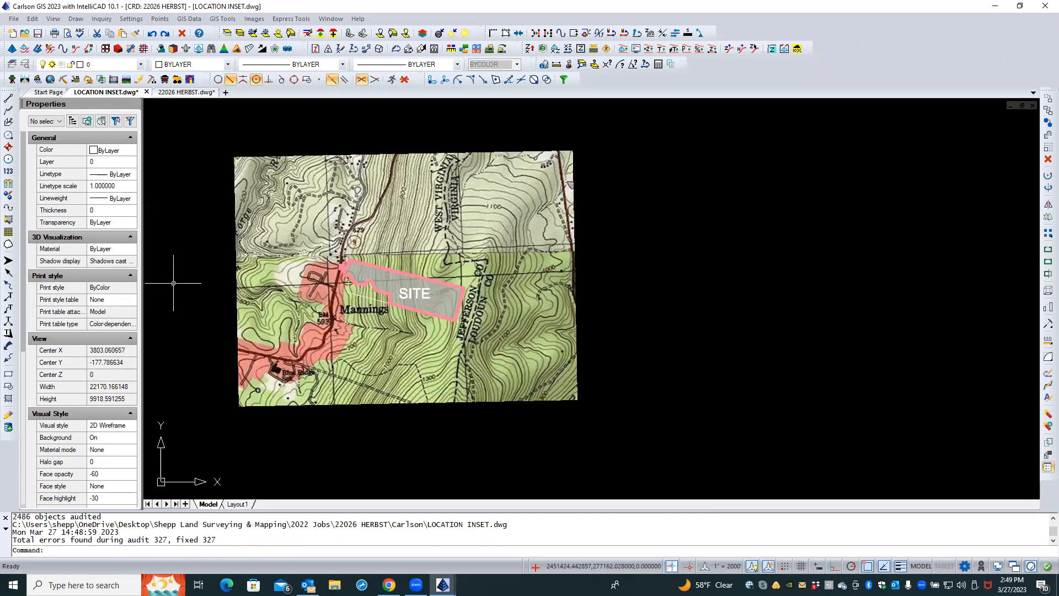
Purge all unused items from the LOCATION INSET drawing, including nested items and orphaned data
left_click(32, 19)
mouse_move(13, 19)
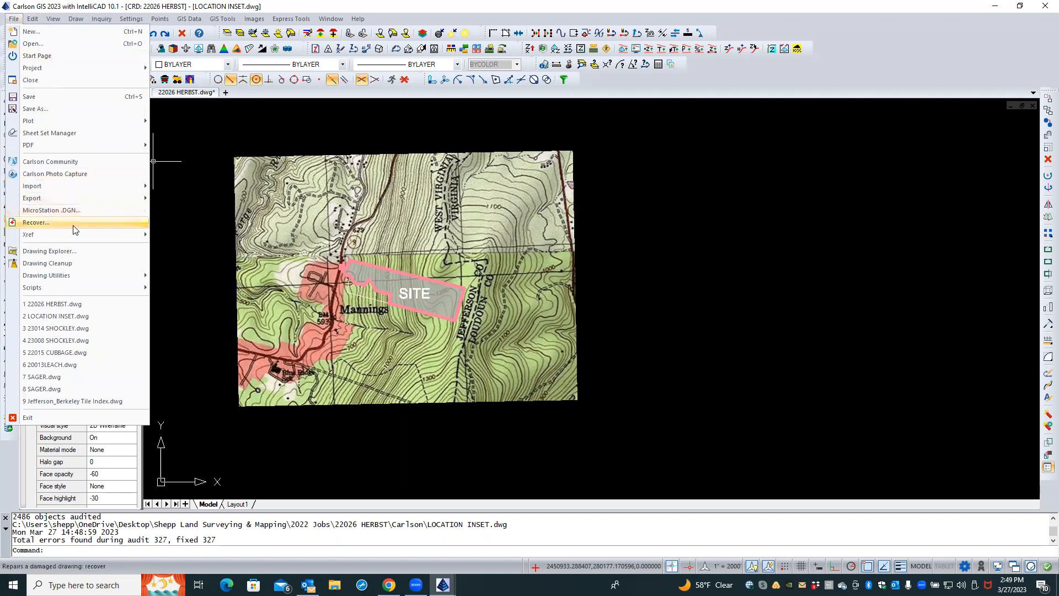
mouse_move(83, 274)
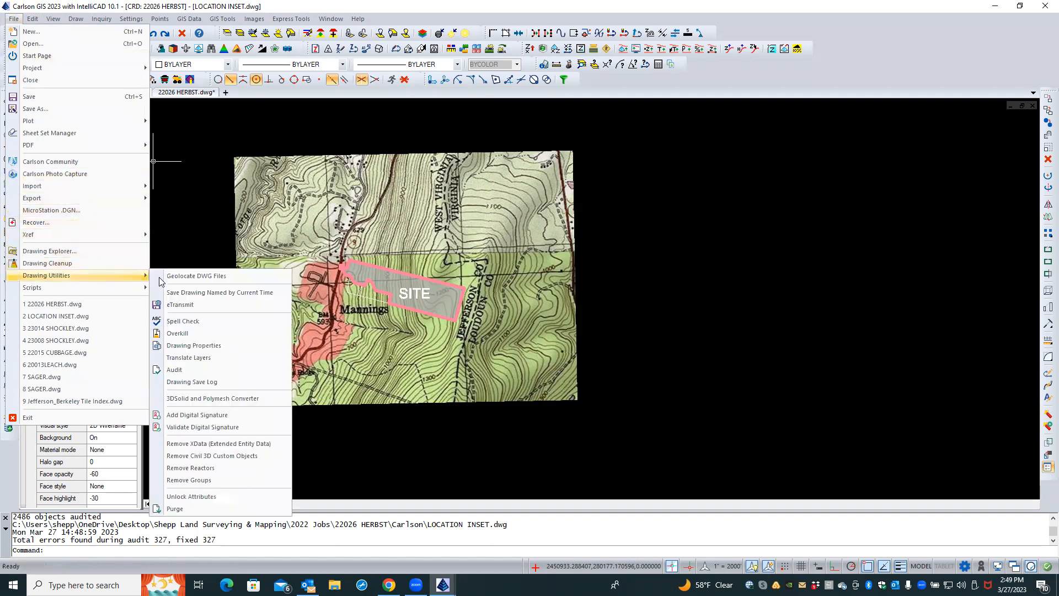
left_click(176, 508)
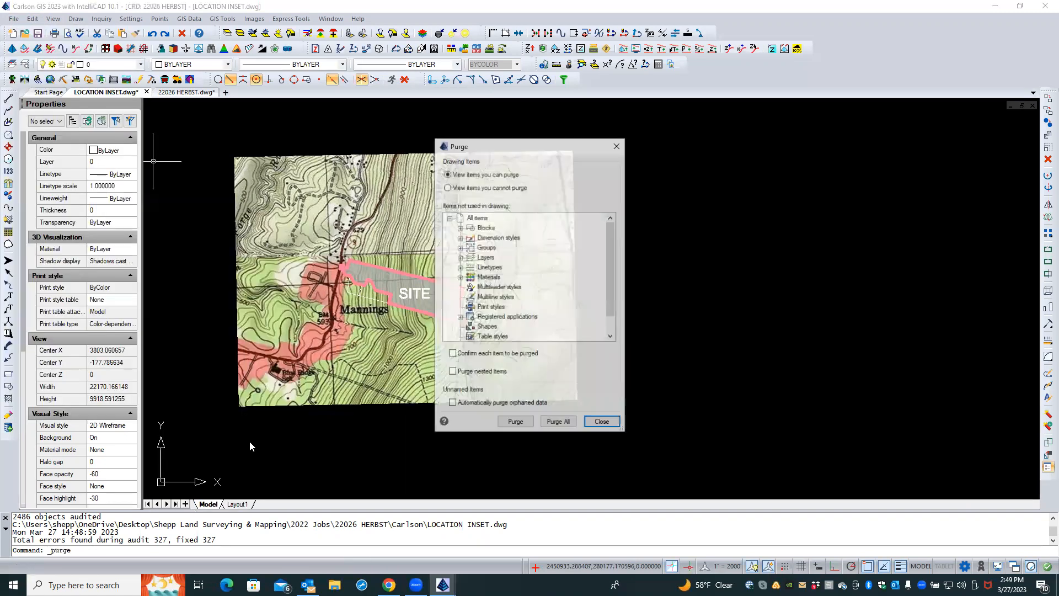
left_click(453, 372)
left_click(453, 404)
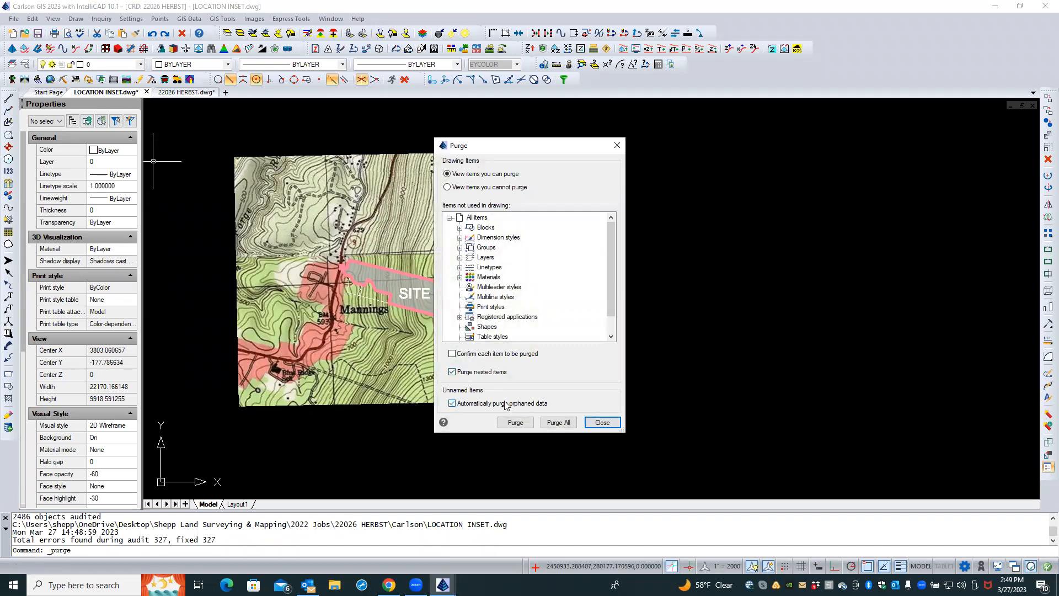
left_click(551, 423)
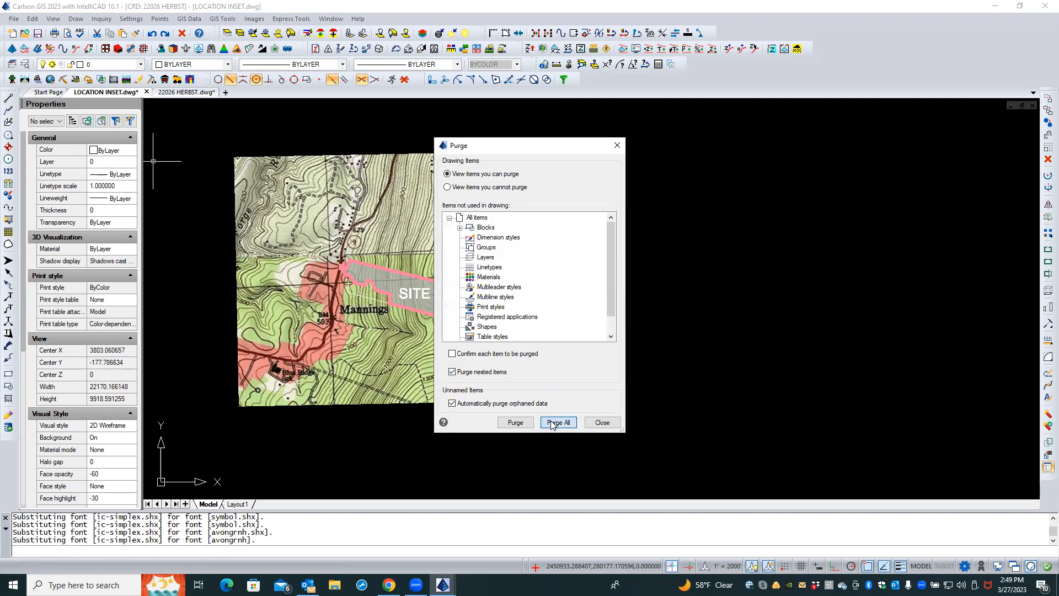
left_click(599, 423)
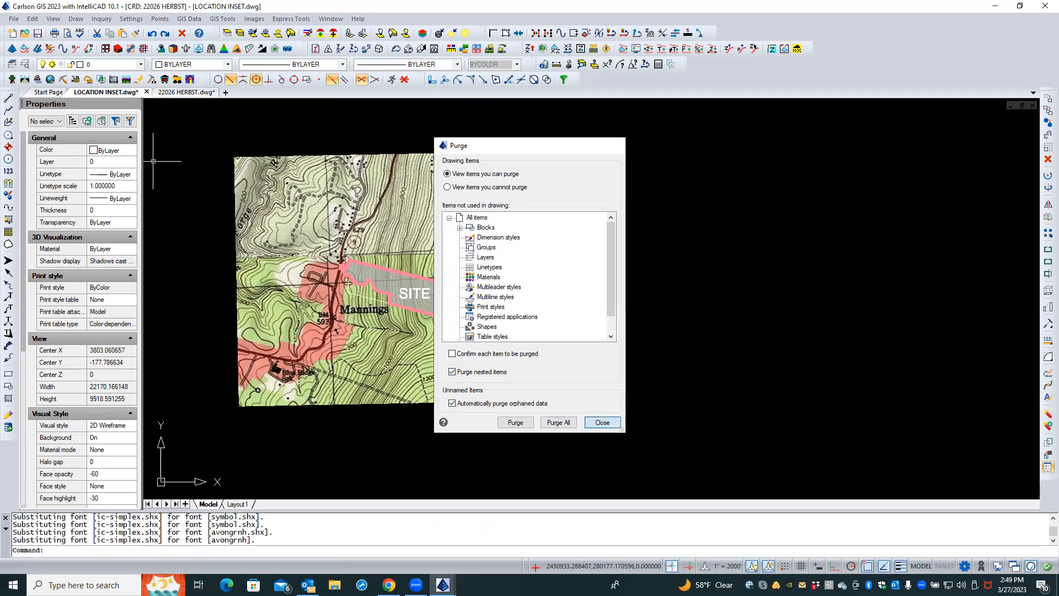
Save the LOCATION INSET drawing and close it
left_click(38, 33)
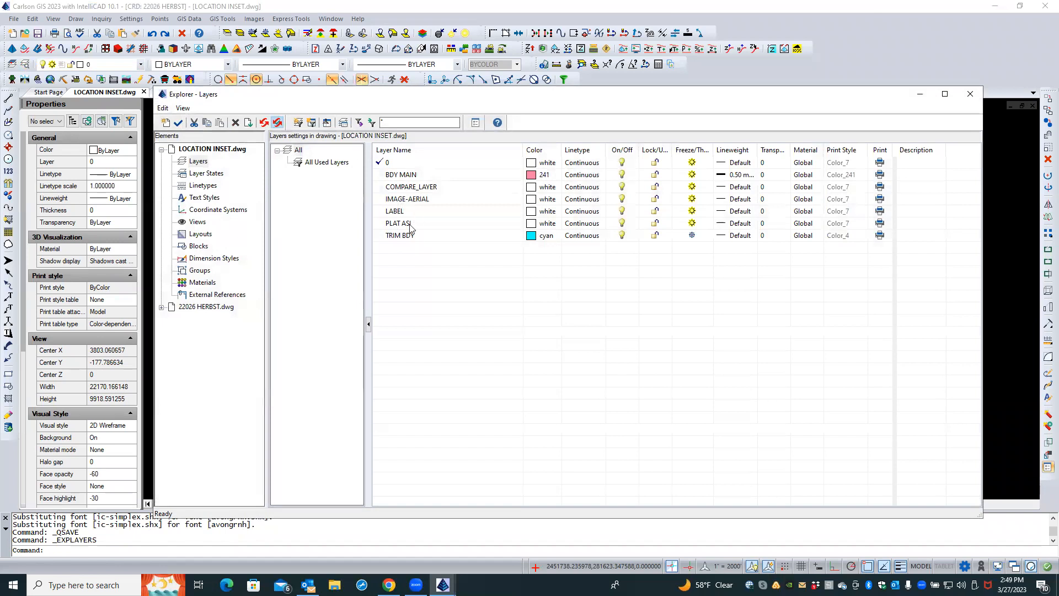
left_click(971, 95)
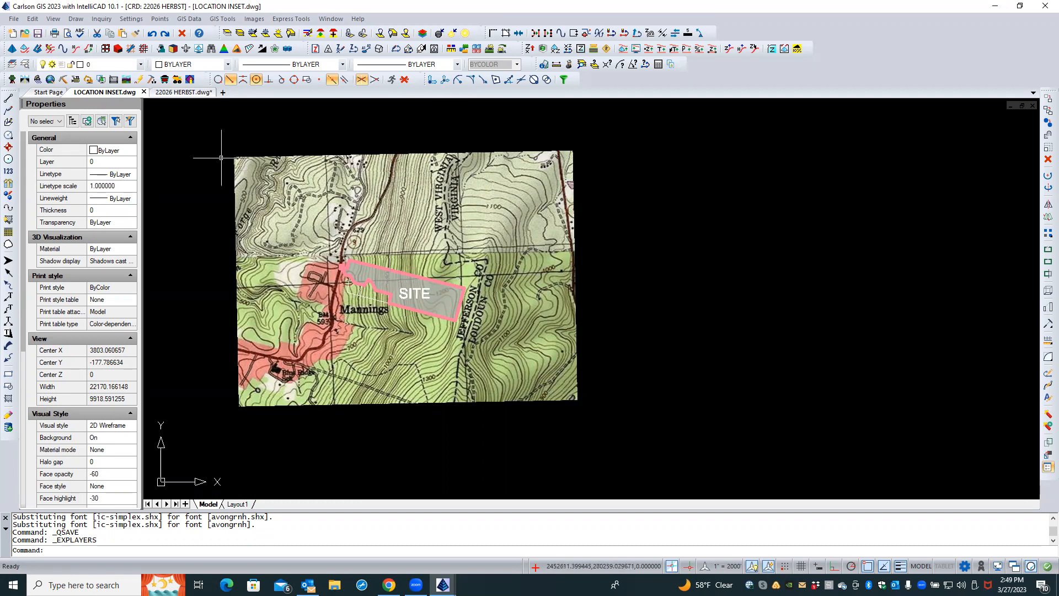
left_click(144, 92)
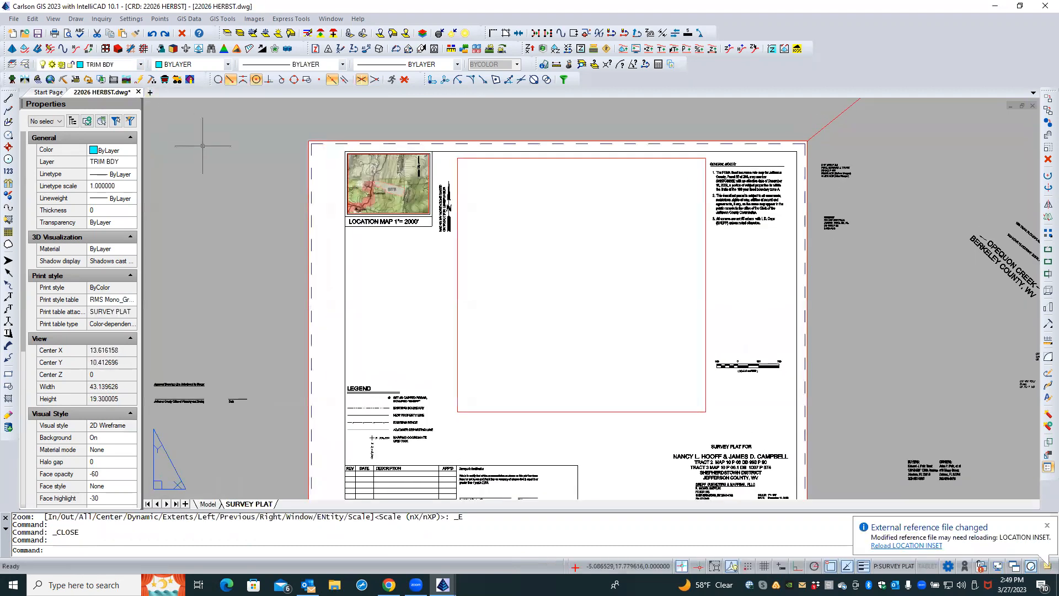
Save the HERBST plat drawing and close it
left_click(38, 33)
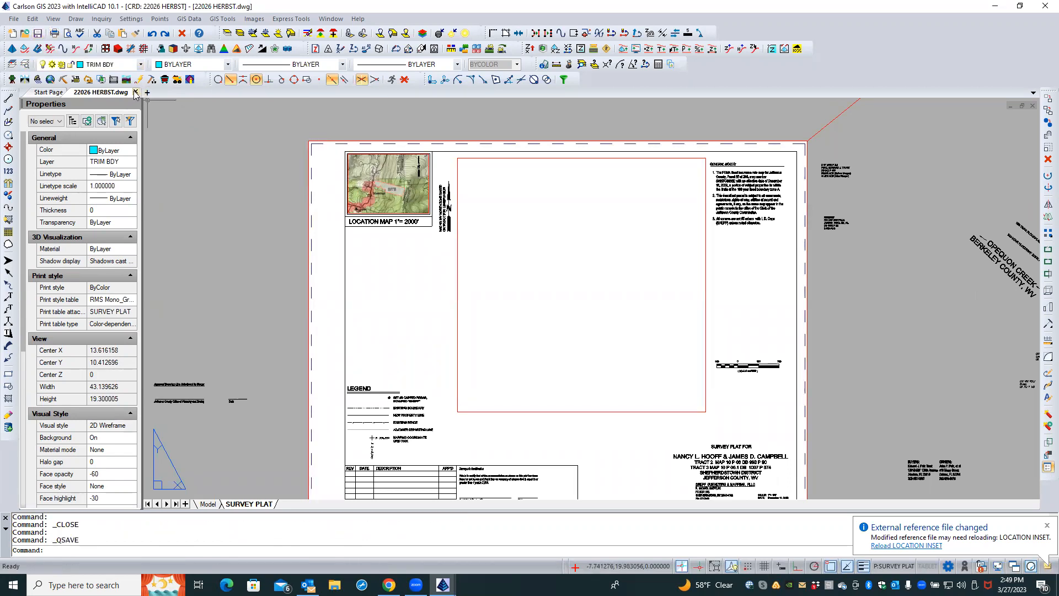
left_click(135, 92)
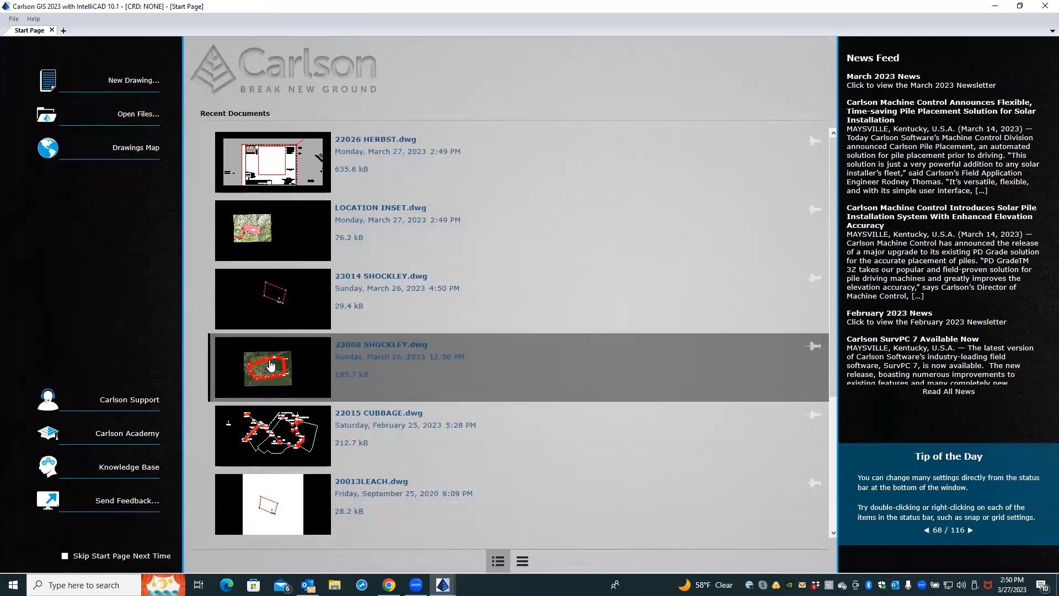
key("Caps_Lock")
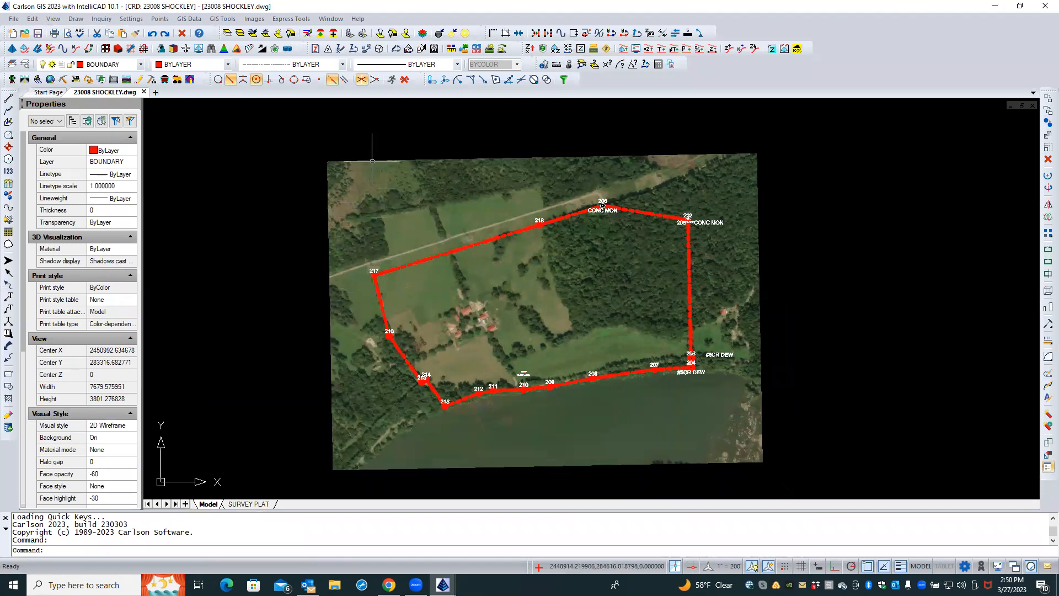
Freeze the aerial image layer in the SHOCKLEY drawing by picking the image
left_click(252, 34)
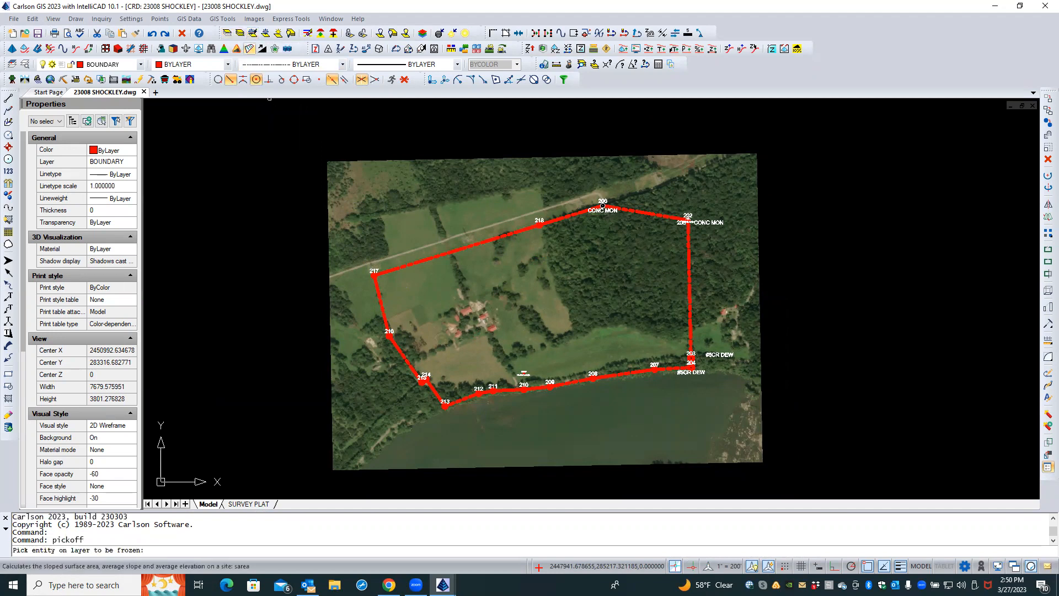
left_click(353, 160)
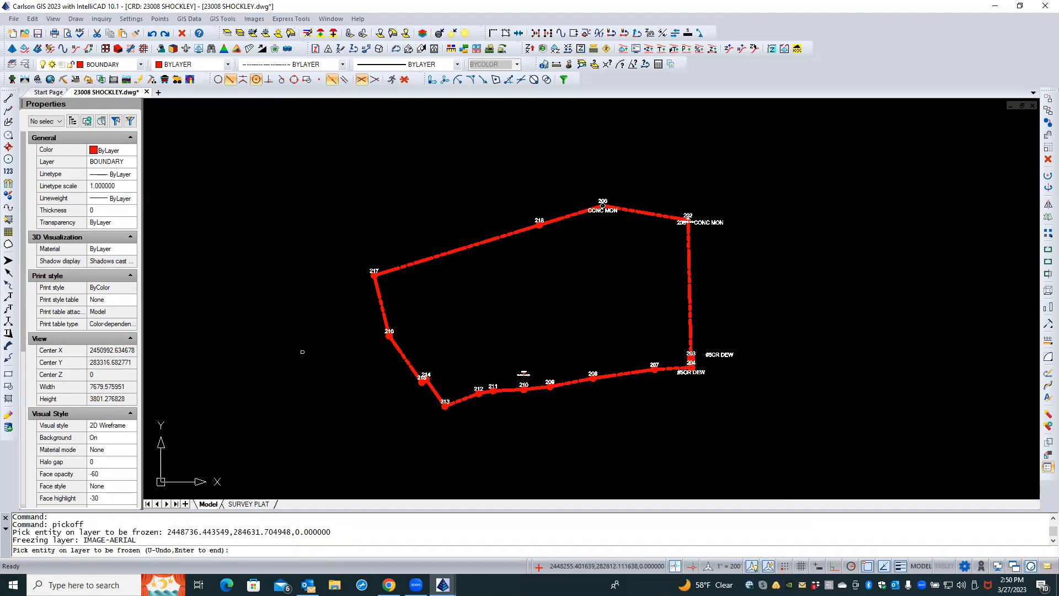
key("Escape")
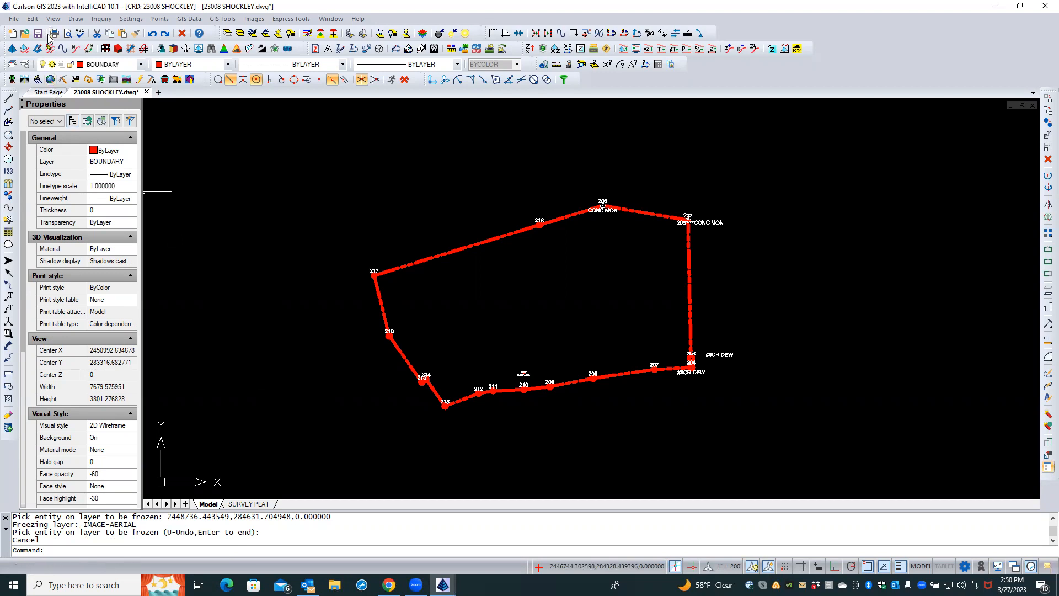
Open the recent LOCATION INSET drawing and save it as LOCATION INSET.dwg in the 2023 Jobs\23008 SHOCKLEY\Carlson folder
left_click(13, 19)
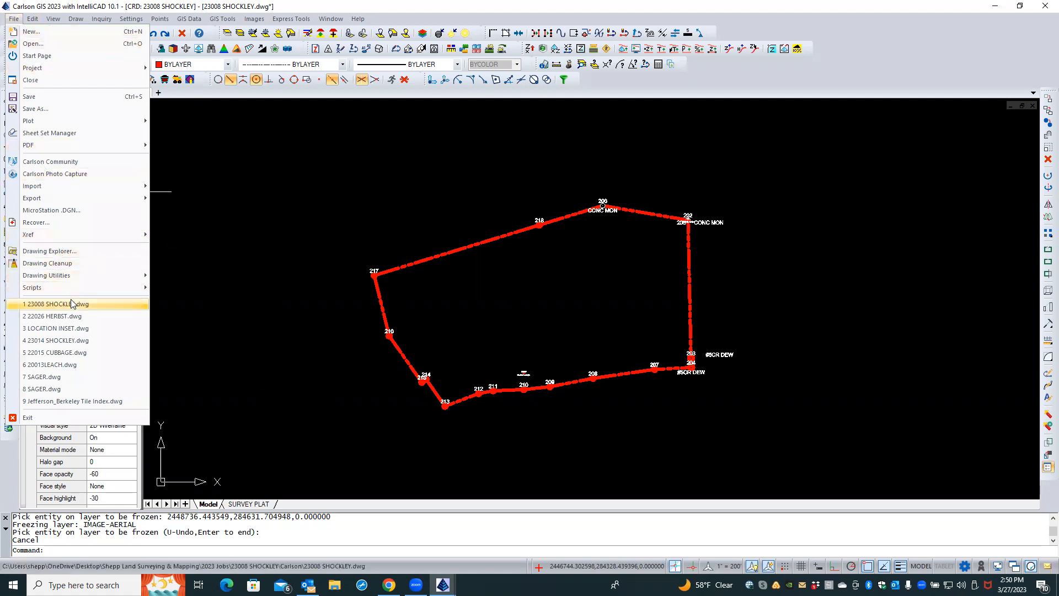
left_click(73, 329)
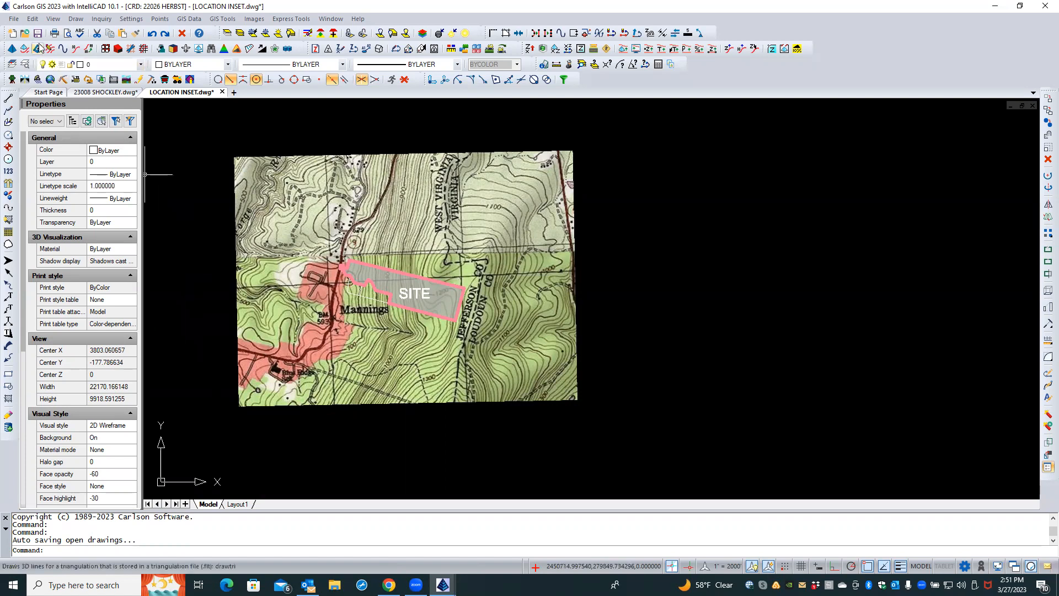
left_click(12, 20)
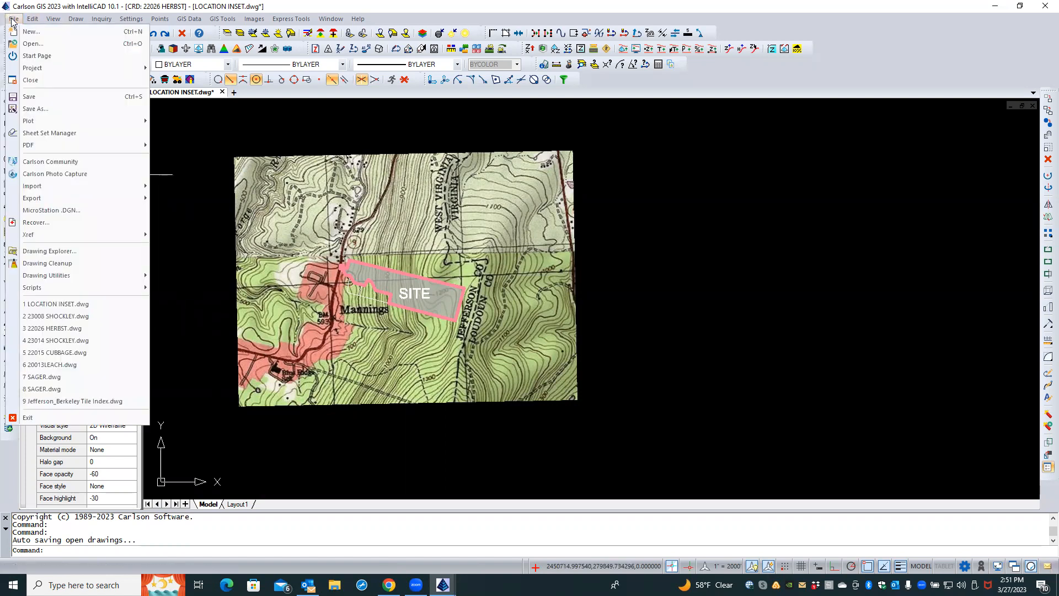
left_click(34, 110)
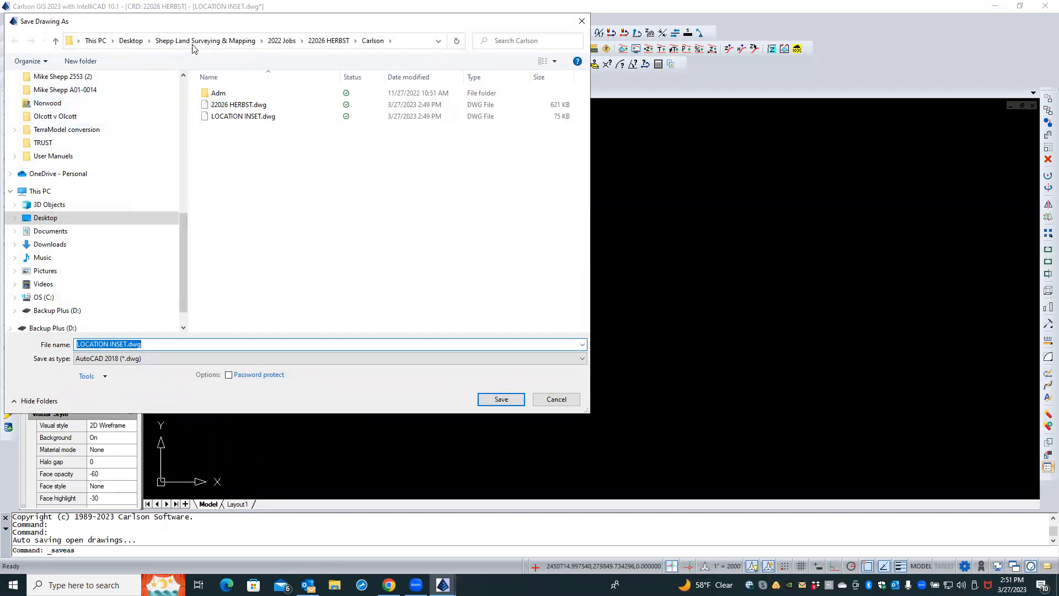
left_click(197, 41)
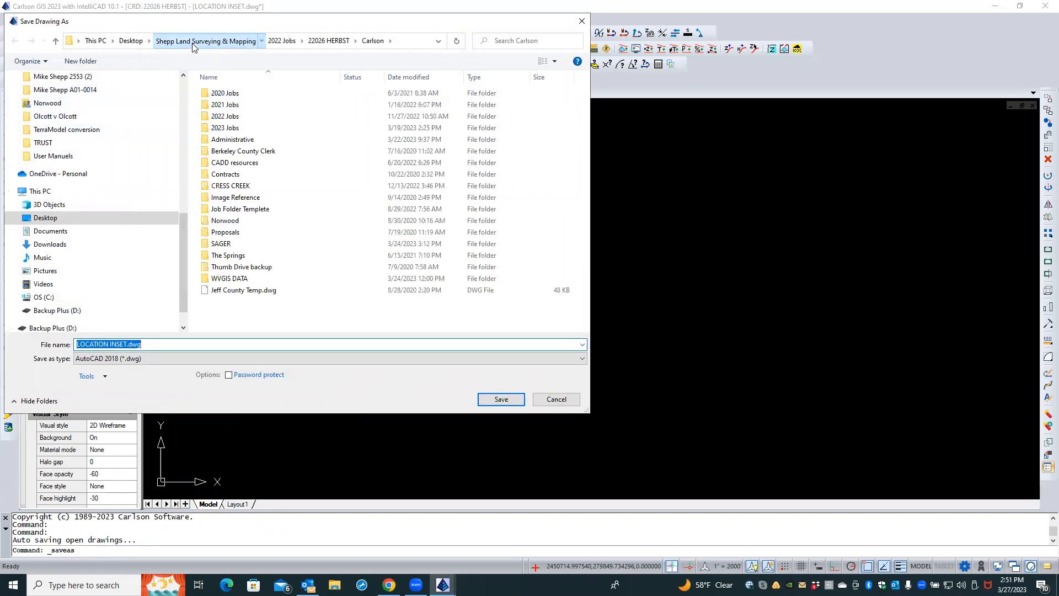
double_click(225, 129)
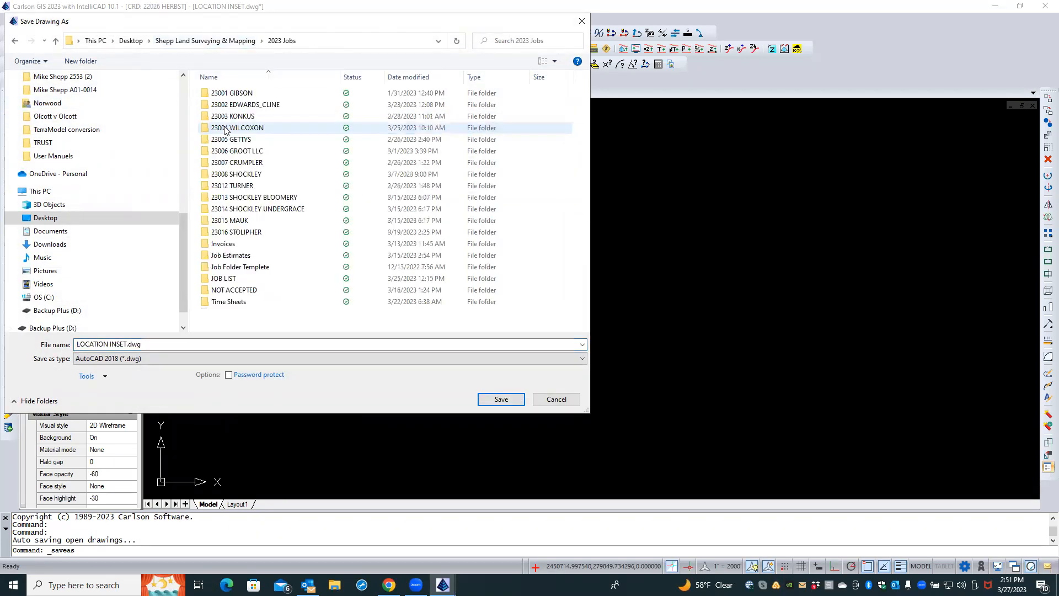
double_click(253, 197)
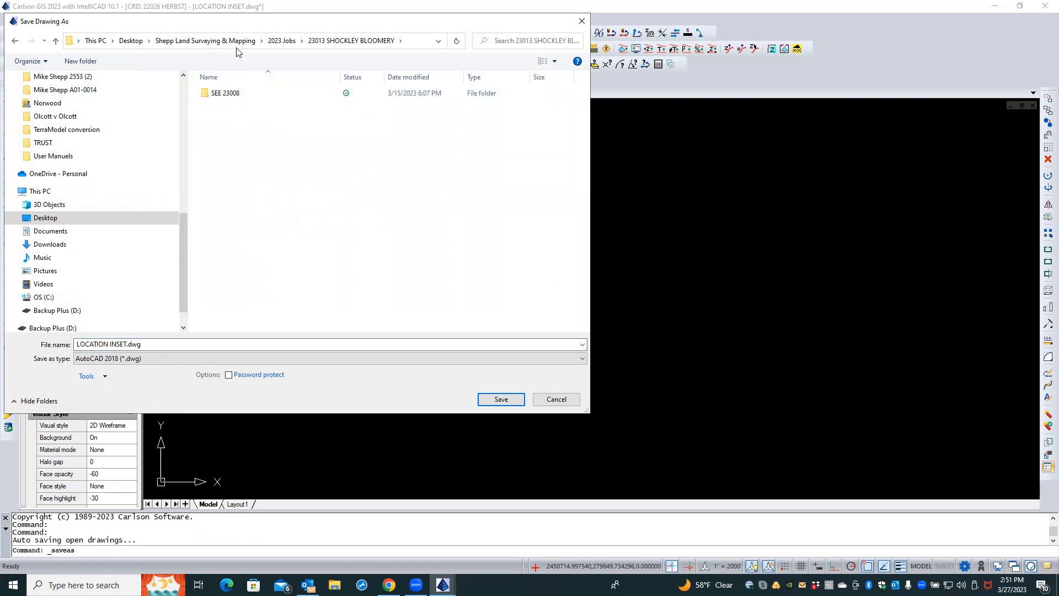
left_click(276, 43)
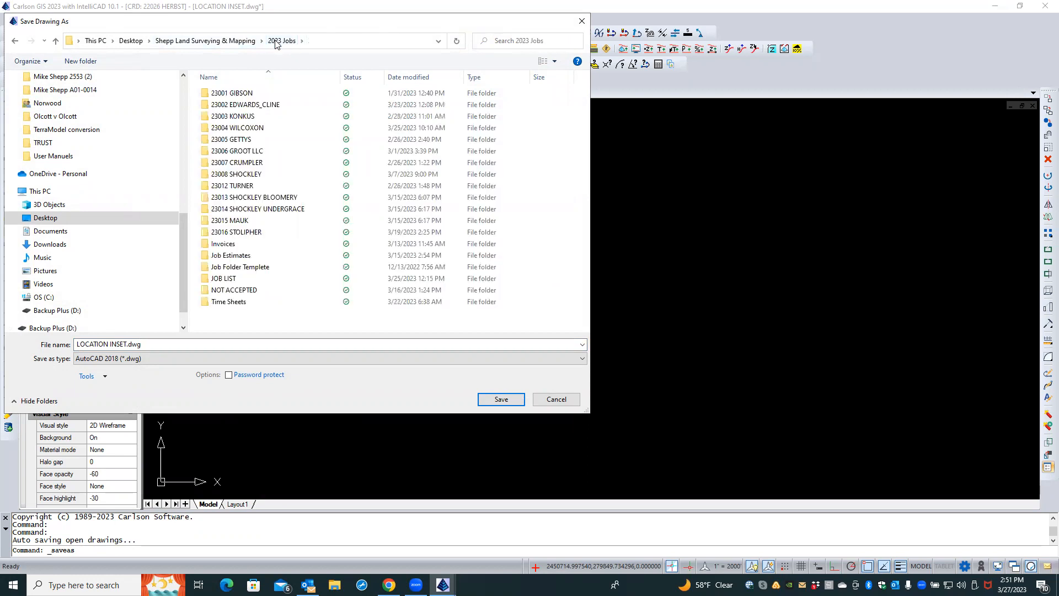
double_click(253, 174)
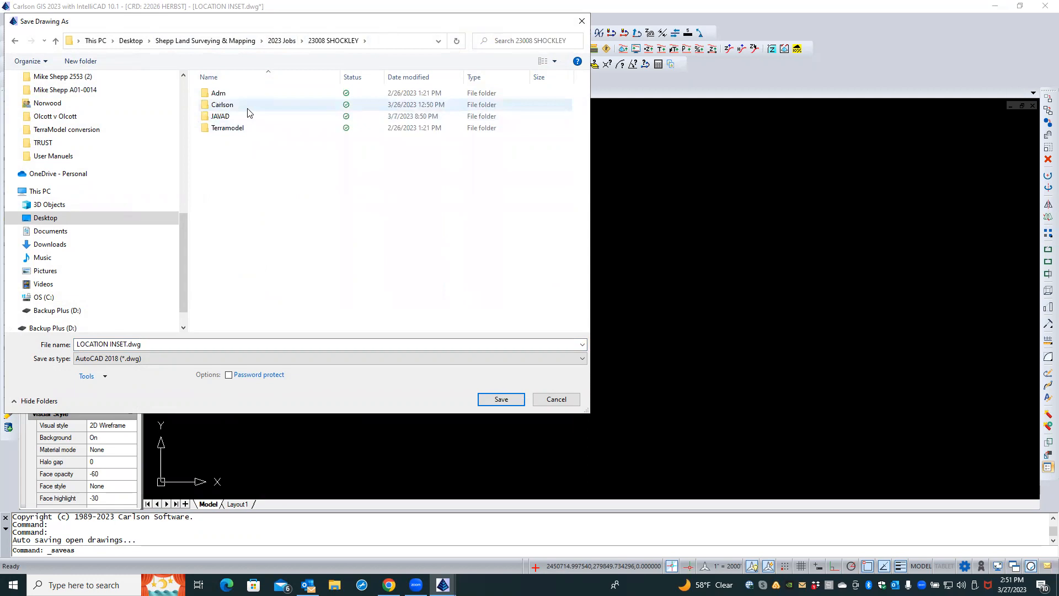
double_click(247, 107)
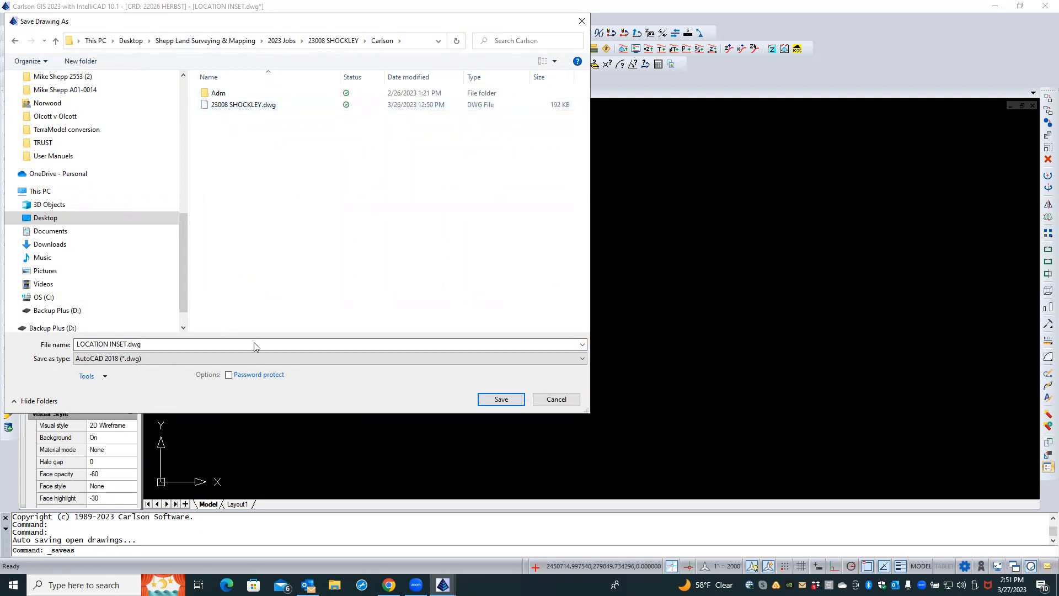
left_click(494, 399)
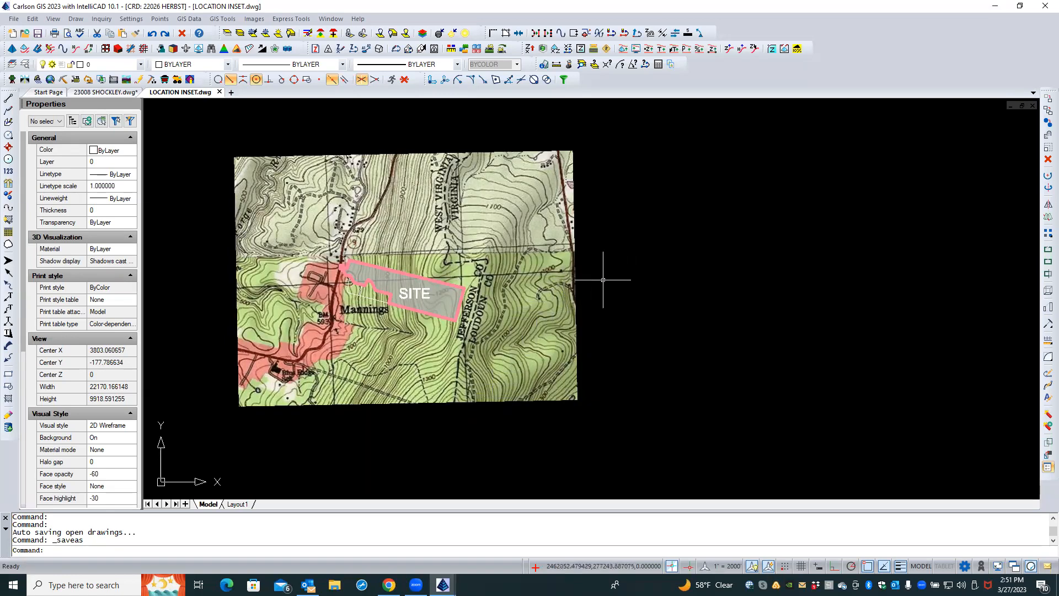
Delete the topographic map image from the LOCATION INSET drawing
left_click(577, 295)
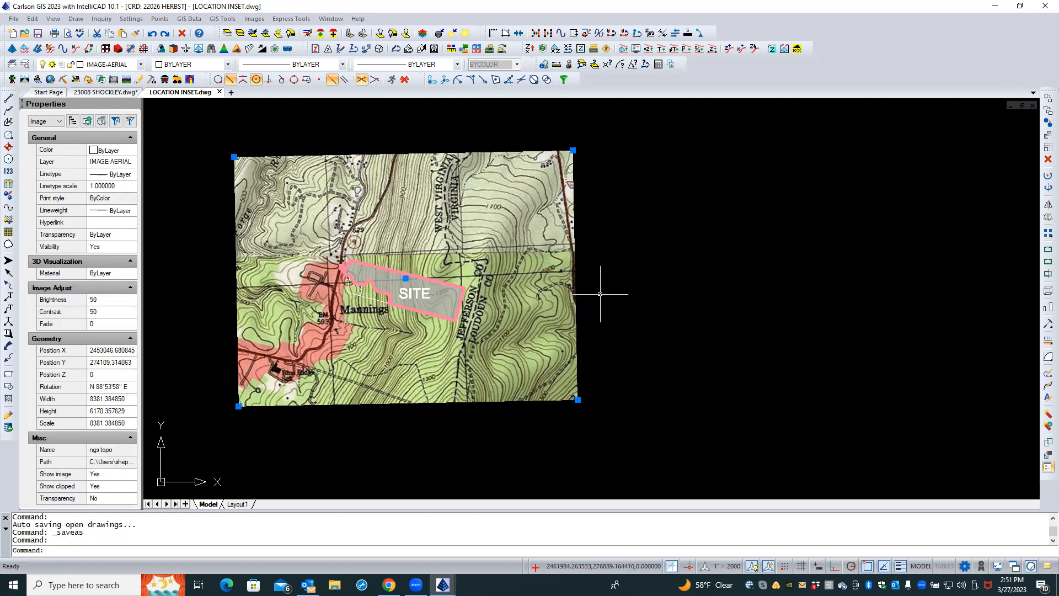
key("Escape")
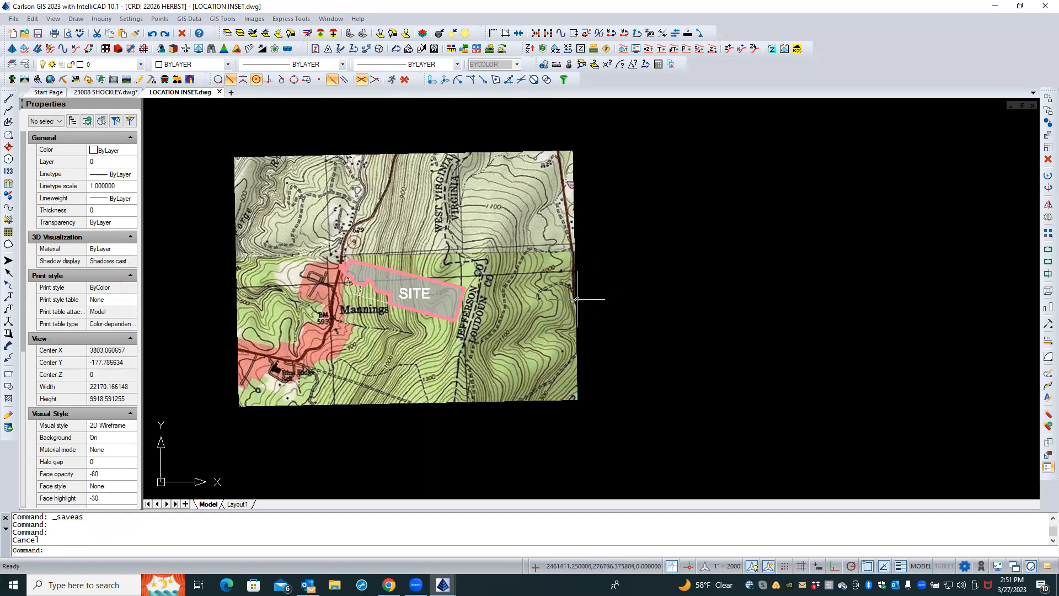
left_click(576, 299)
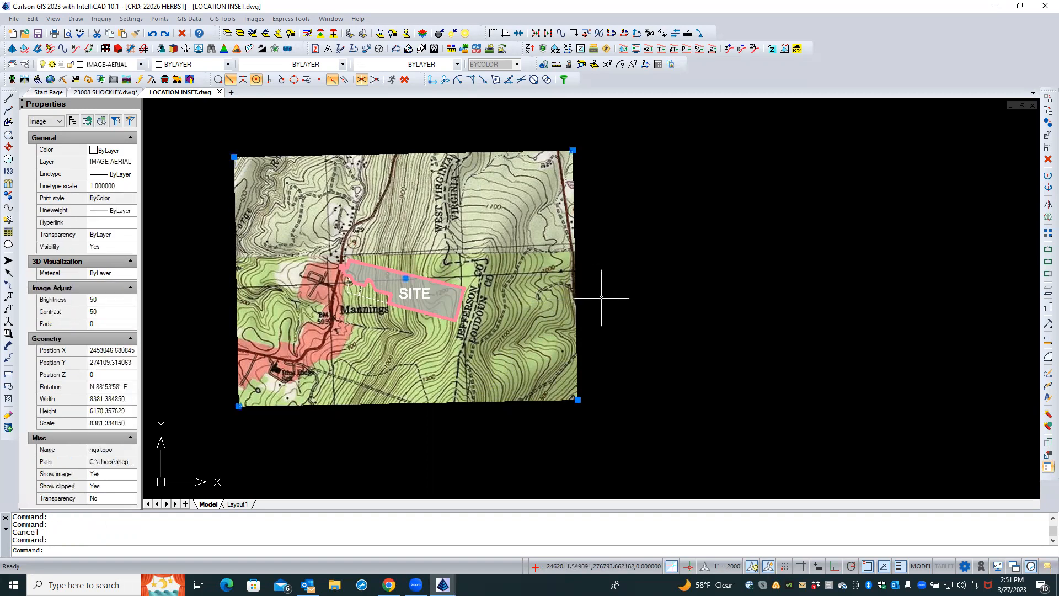
key("Delete")
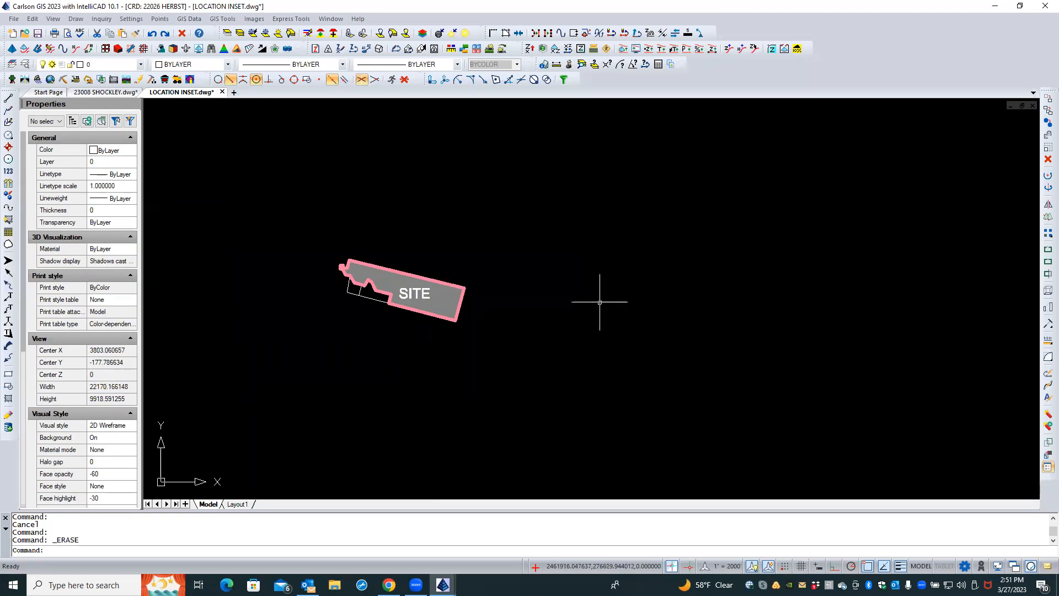
left_click(318, 347)
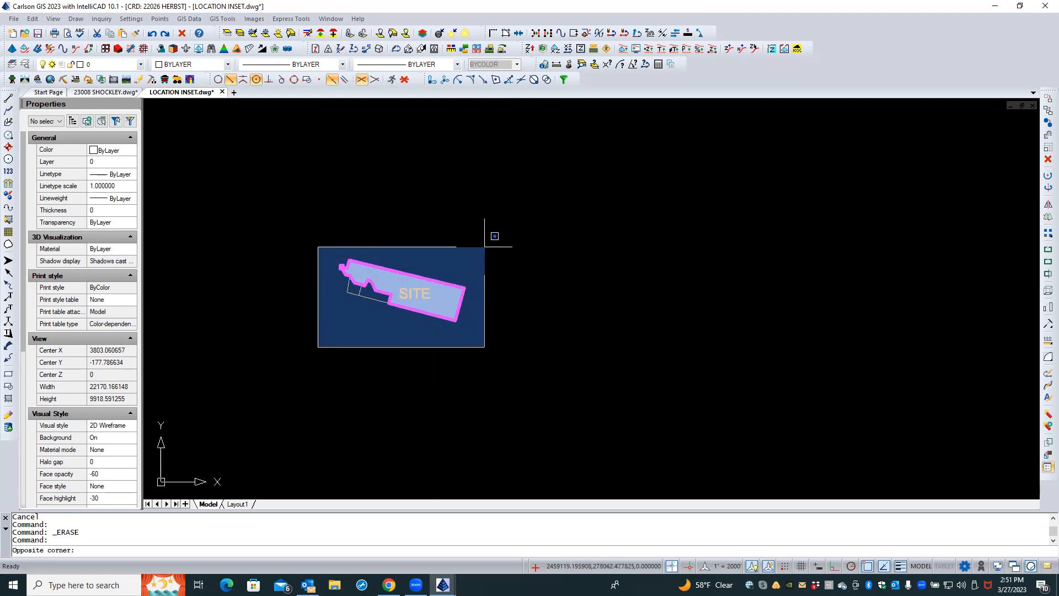
key("Escape")
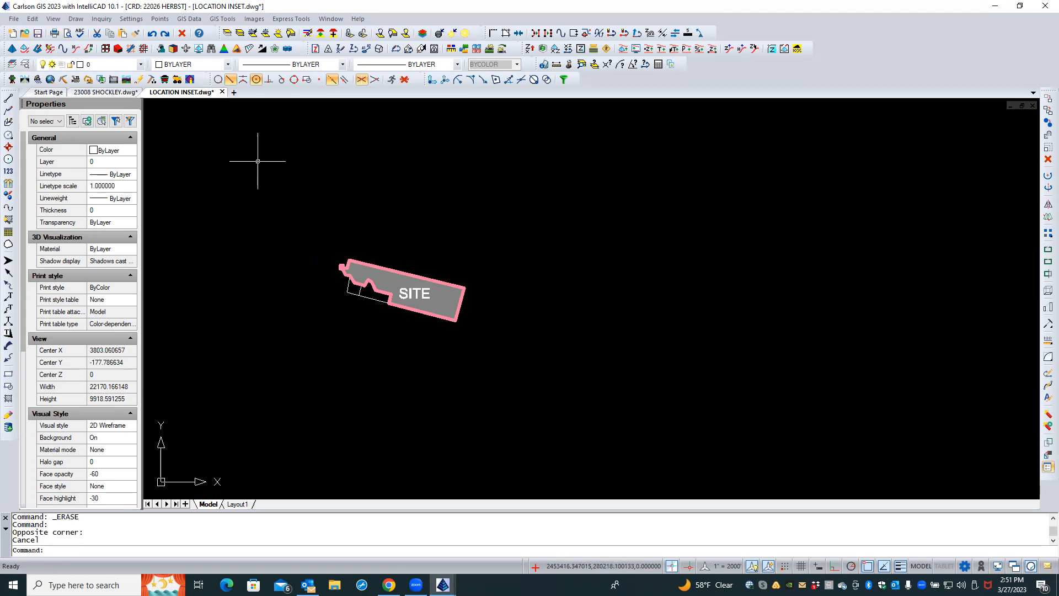
left_click(106, 92)
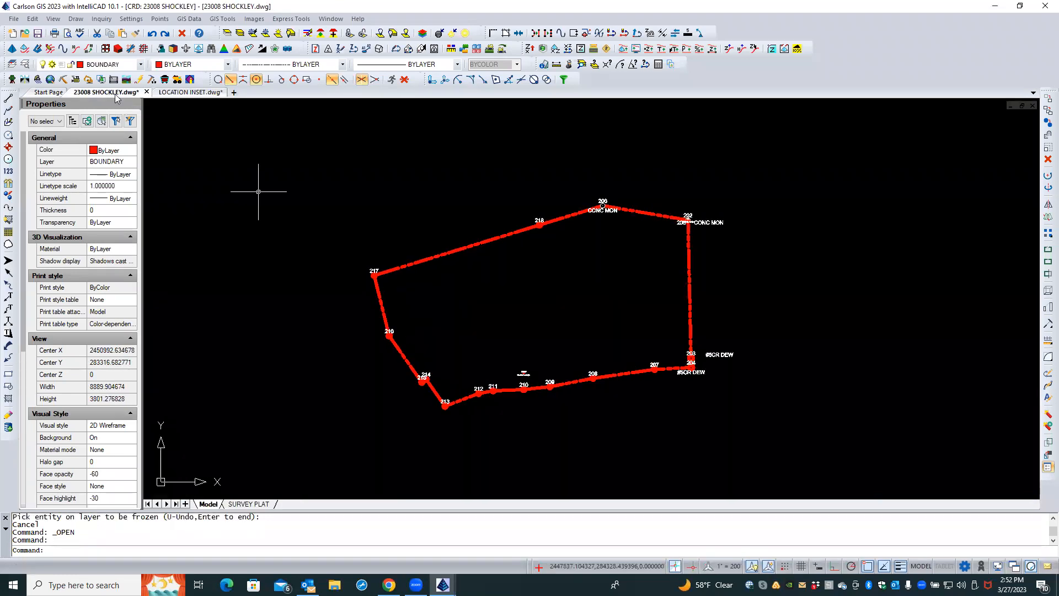
left_click(190, 92)
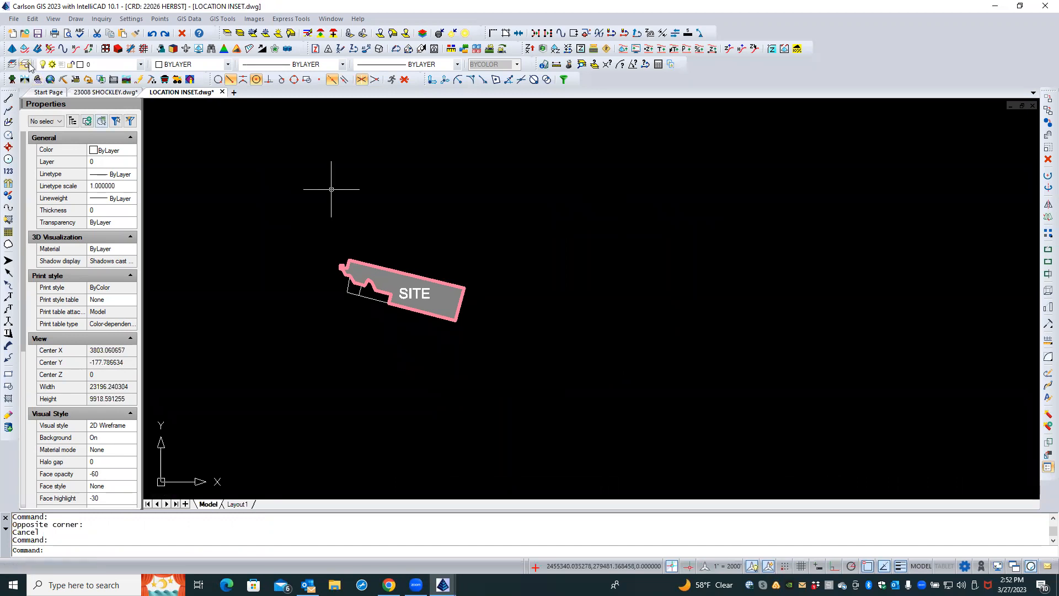
Thaw the TRIM BDY layer in the LOCATION INSET drawing using the layers explorer
left_click(38, 81)
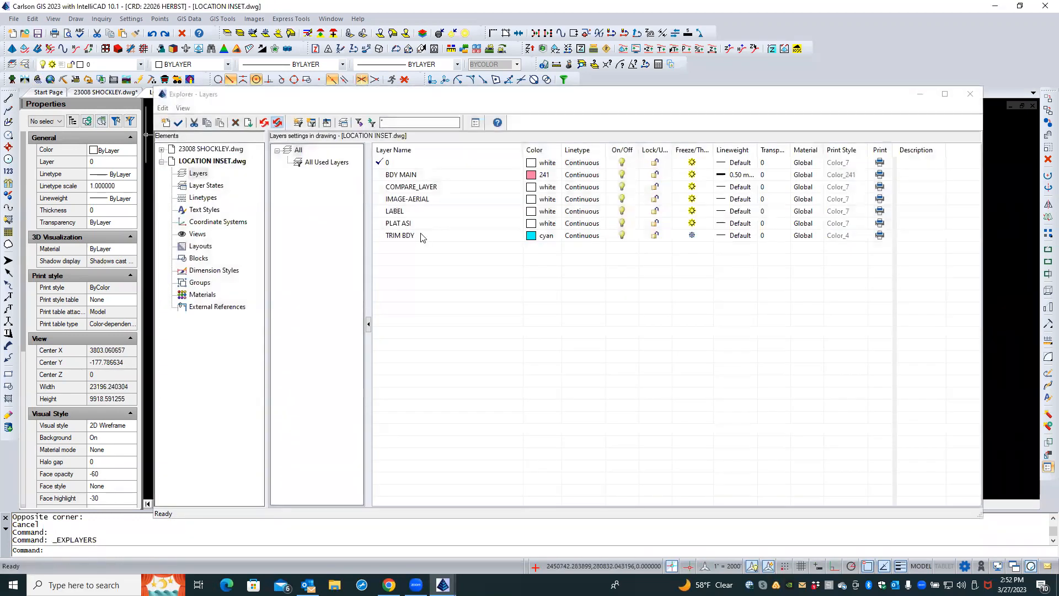
left_click(433, 237)
left_click(692, 236)
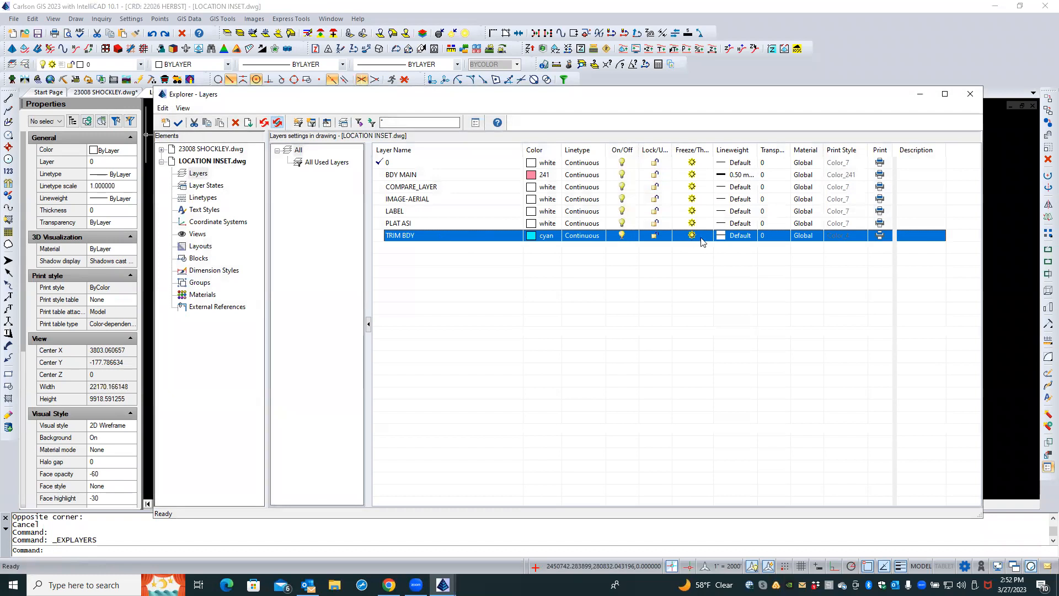
left_click(971, 95)
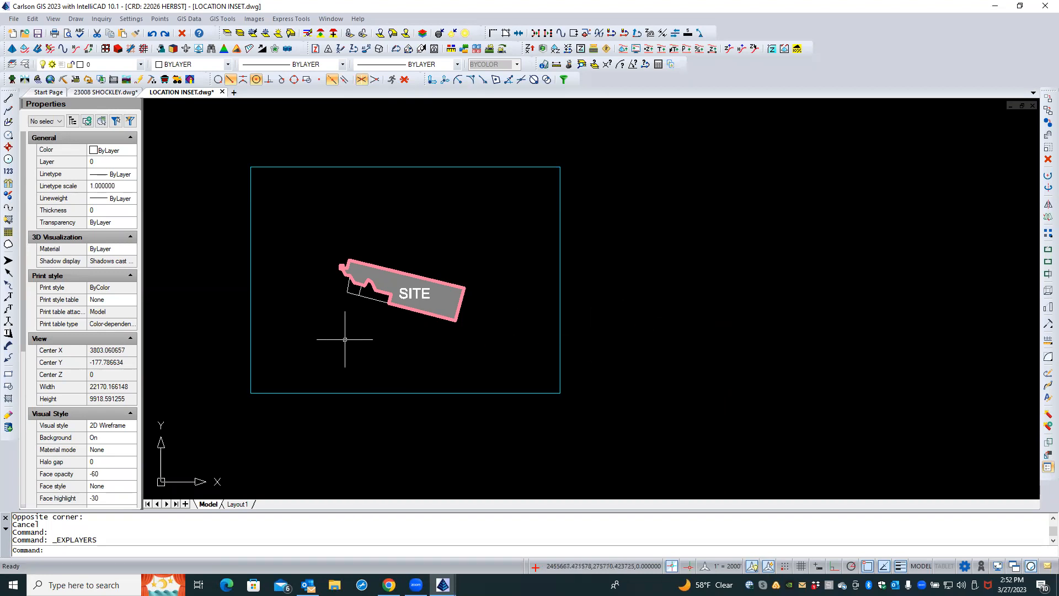
Select the SITE parcel outline, hatch and label and move them to the right
left_click(329, 333)
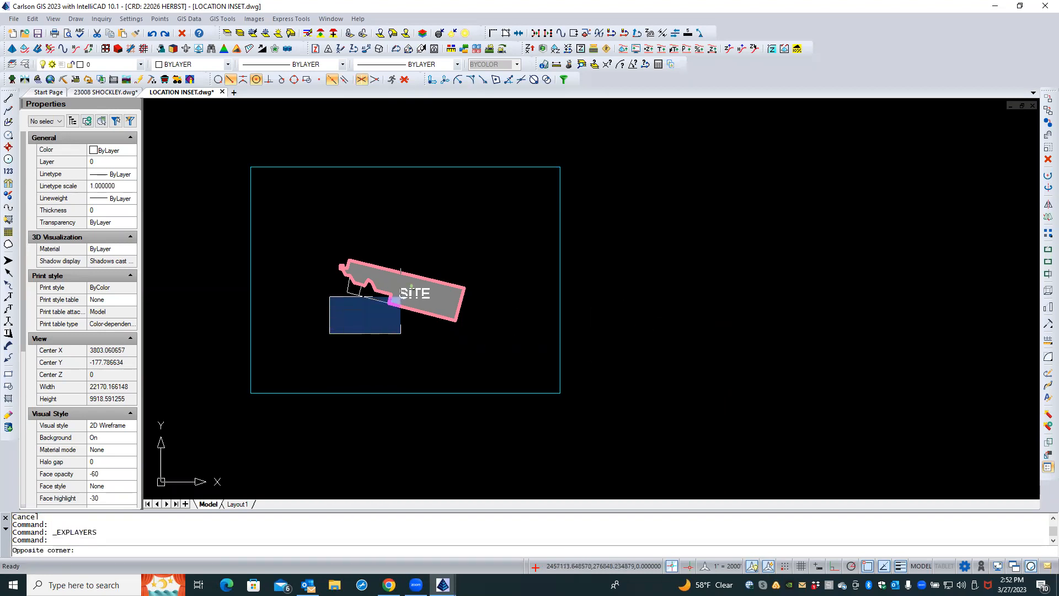
left_click(500, 225)
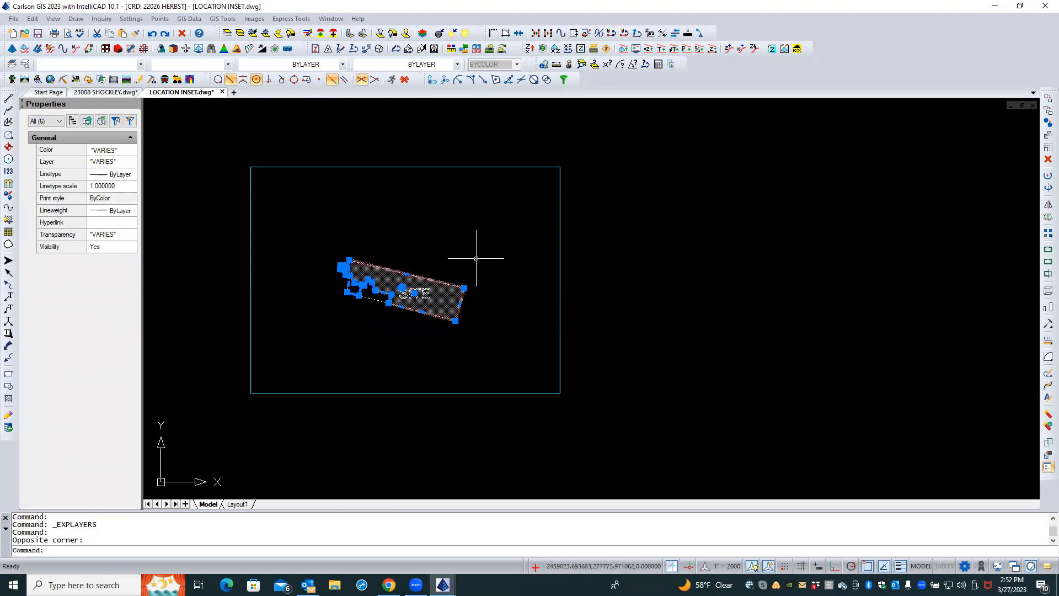
right_click(482, 256)
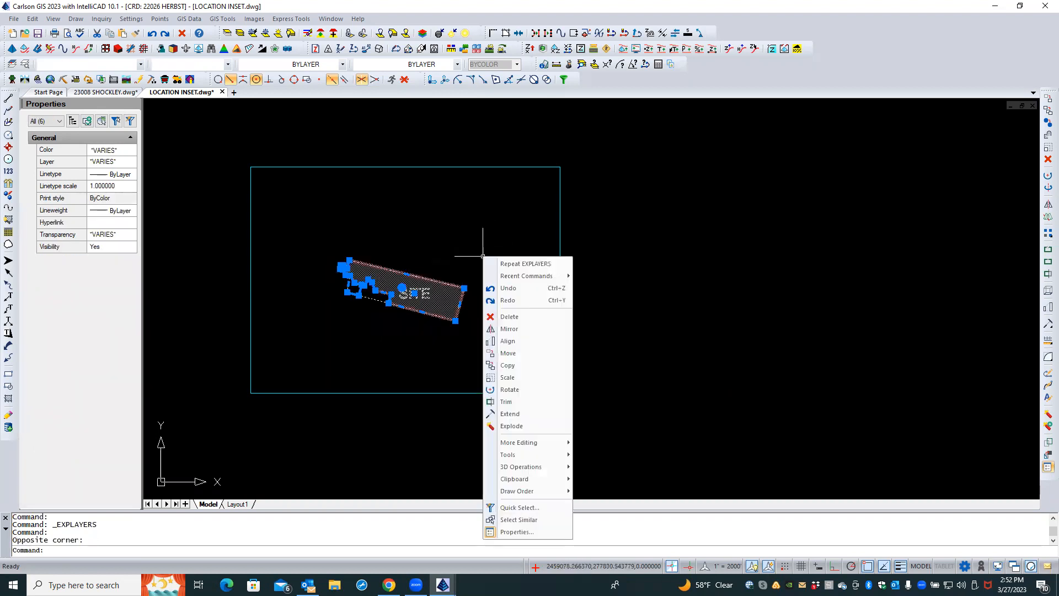
left_click(508, 353)
left_click(466, 366)
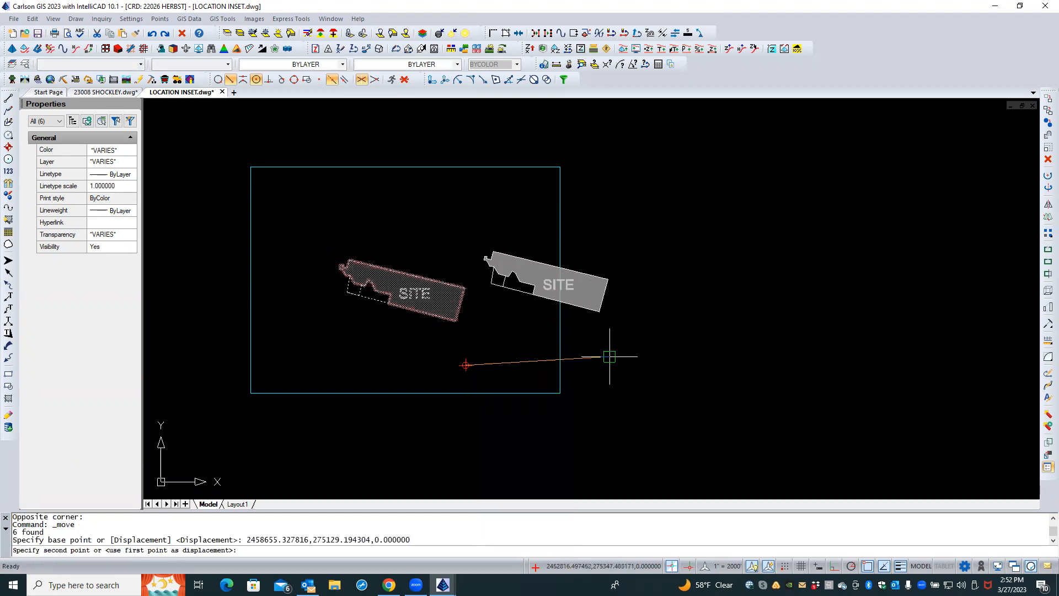
left_click(838, 351)
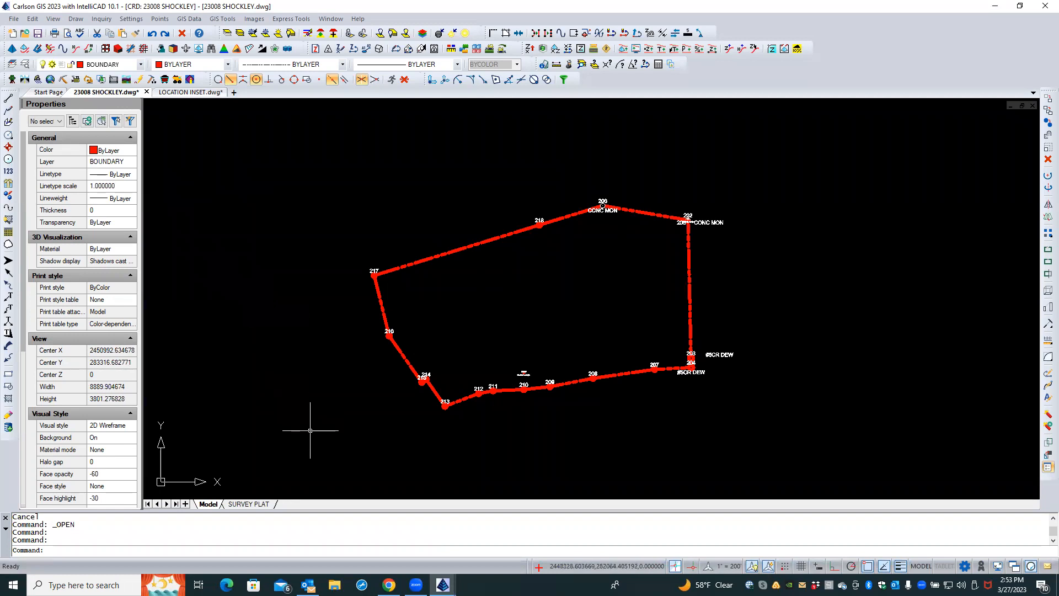
Copy the SHOCKLEY boundary polyline to the clipboard
left_click(429, 258)
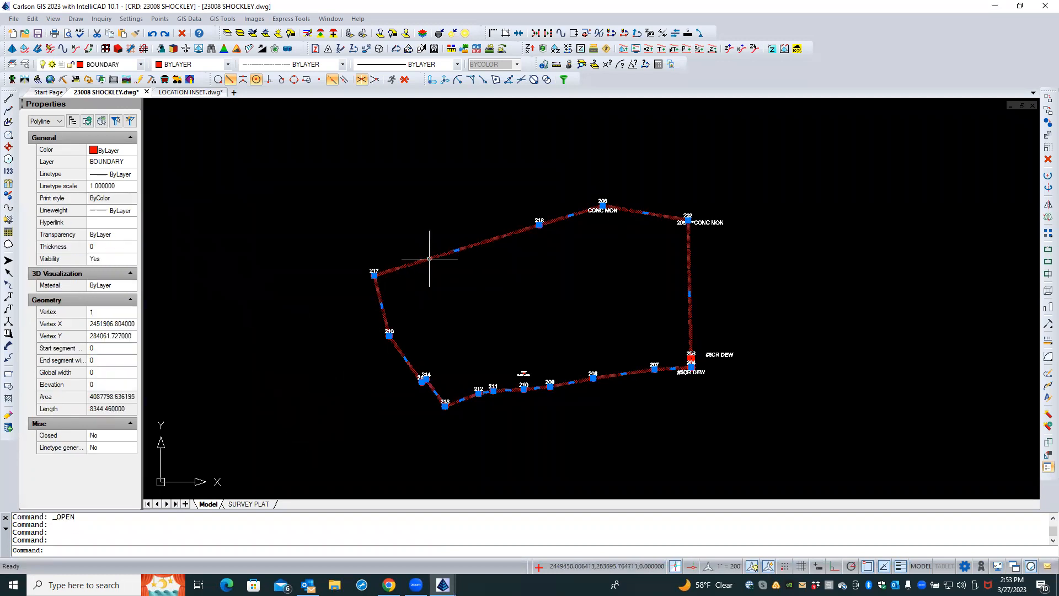
right_click(451, 294)
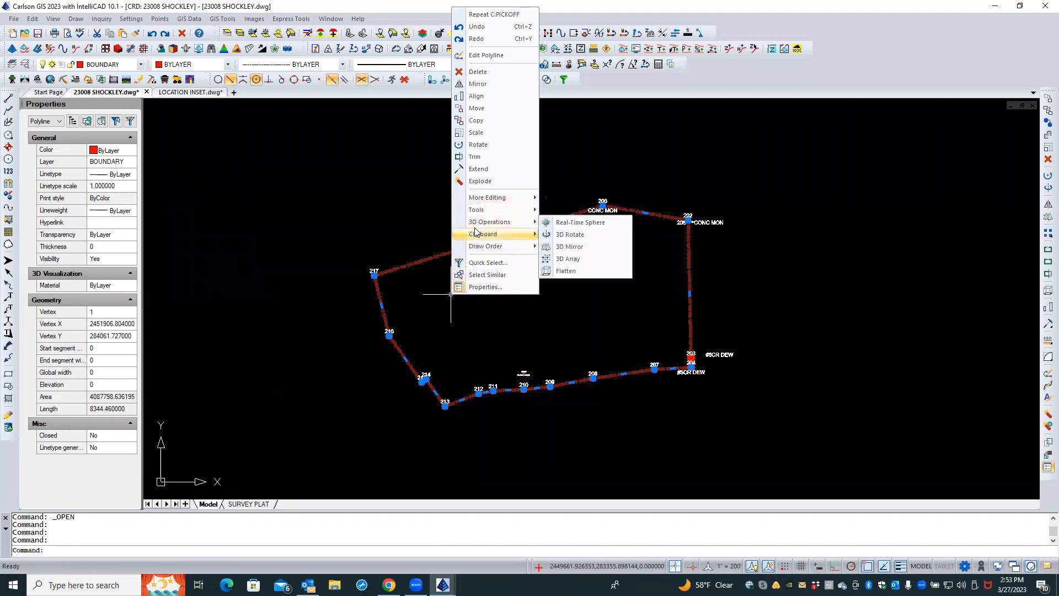
mouse_move(483, 234)
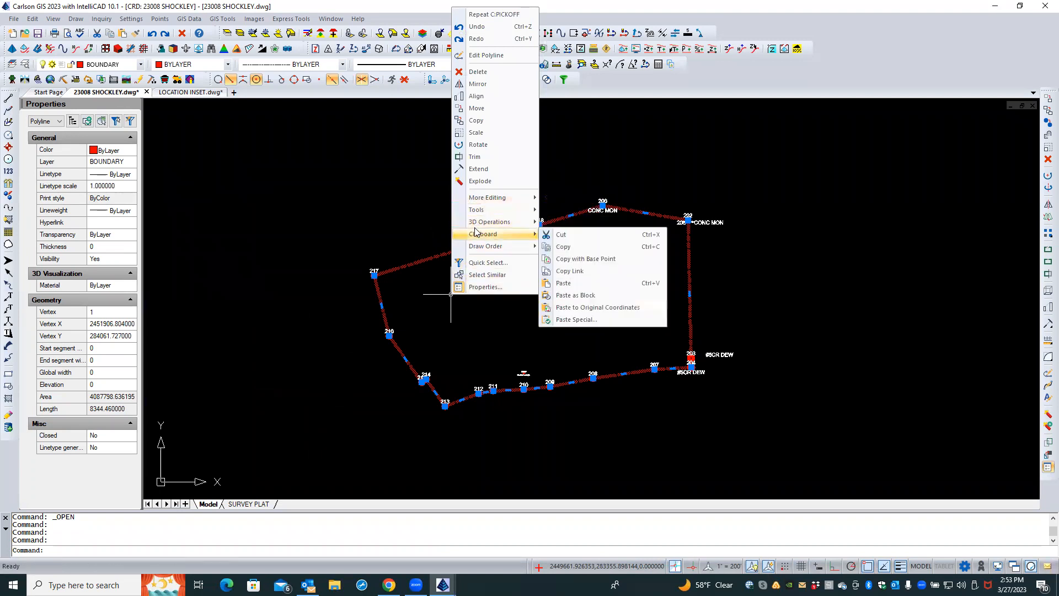
left_click(564, 248)
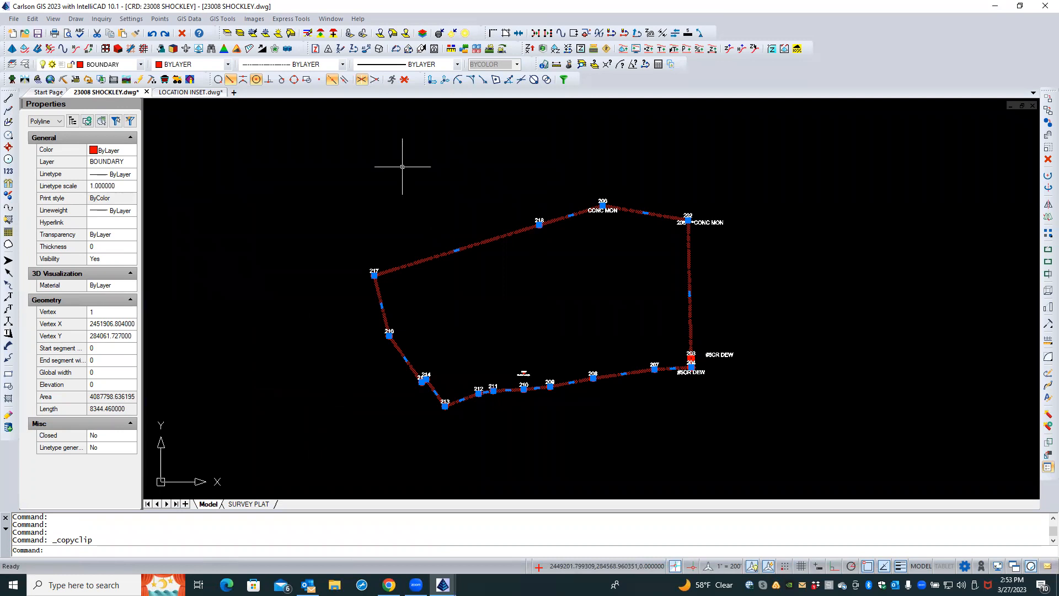
key("Escape")
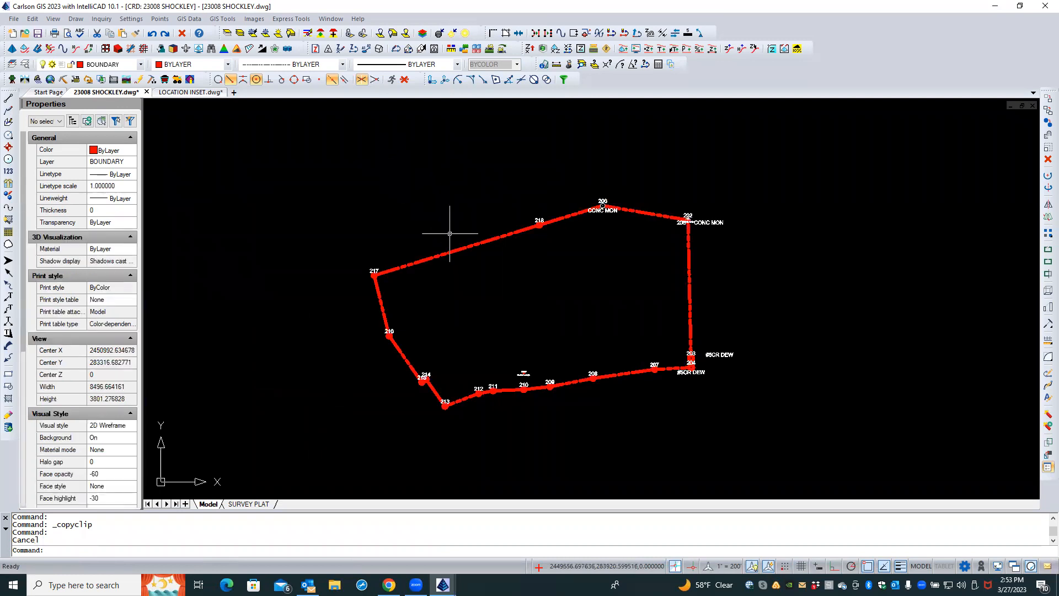
Copy the SHOCKLEY boundary polyline to the clipboard using base point 0,0
left_click(456, 249)
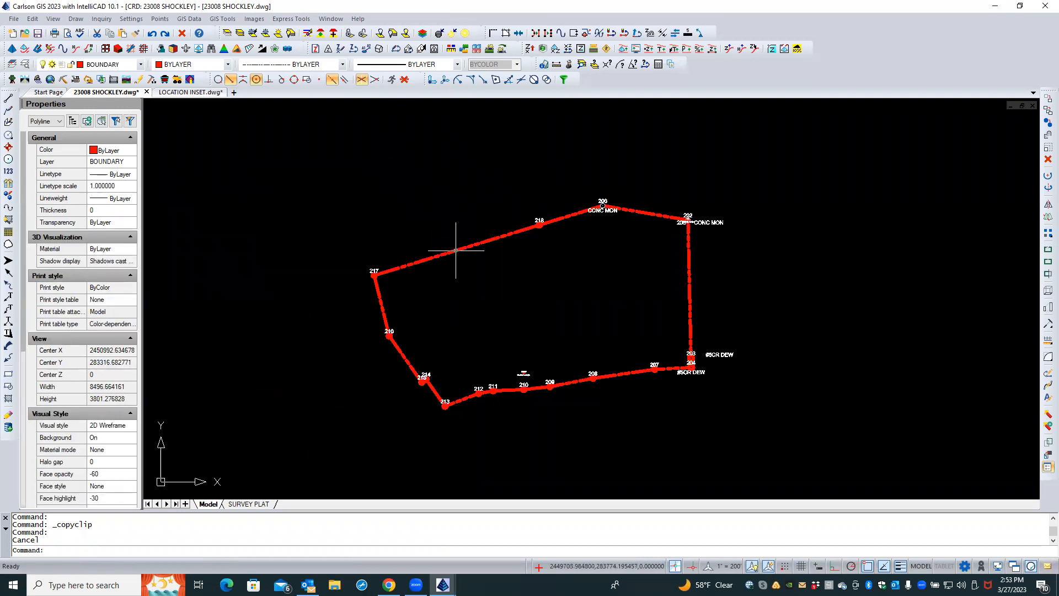
mouse_move(456, 249)
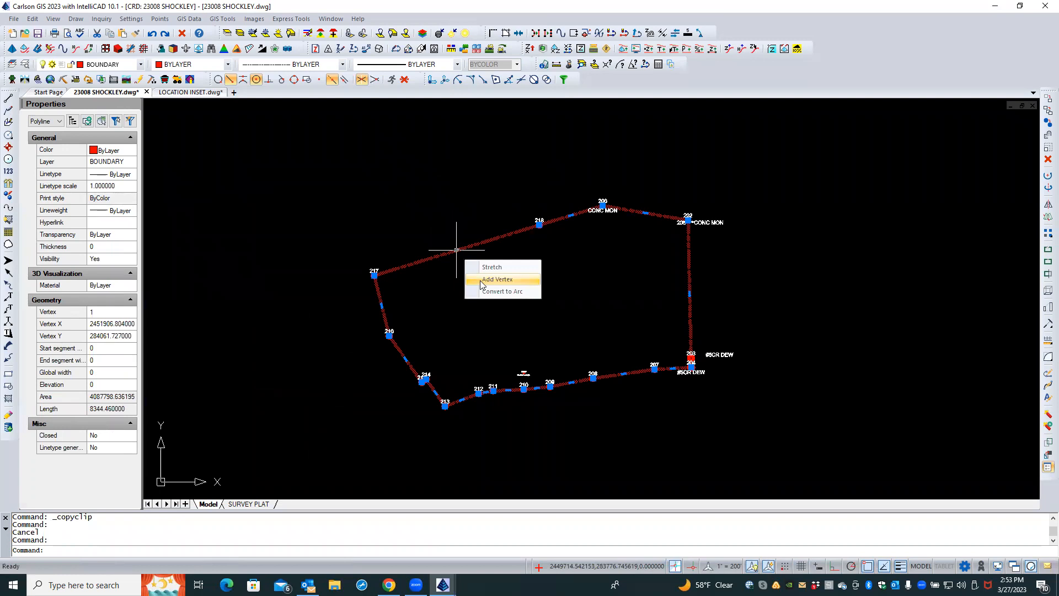
right_click(452, 282)
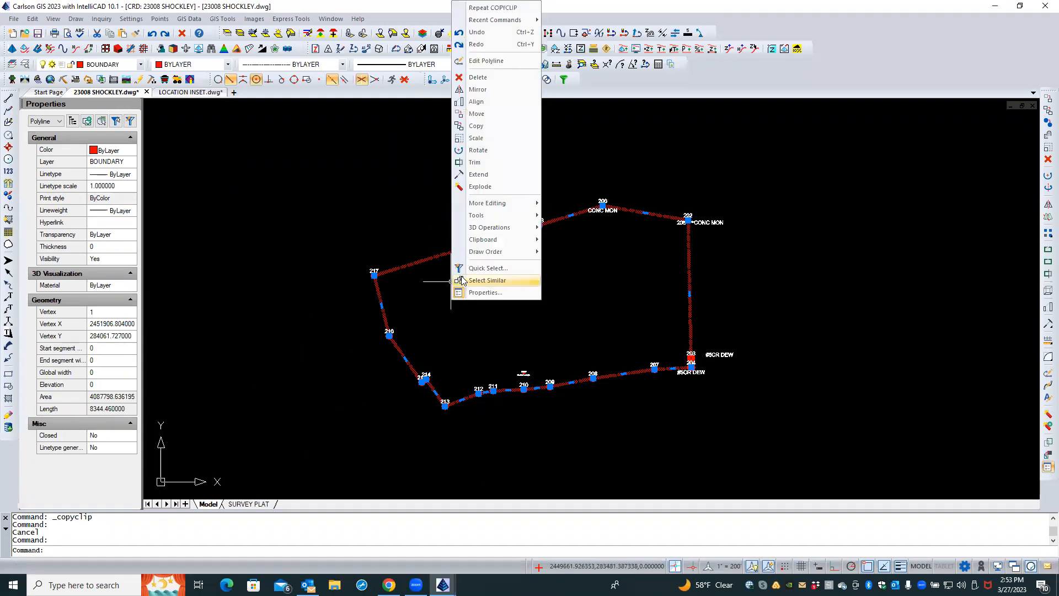
mouse_move(515, 245)
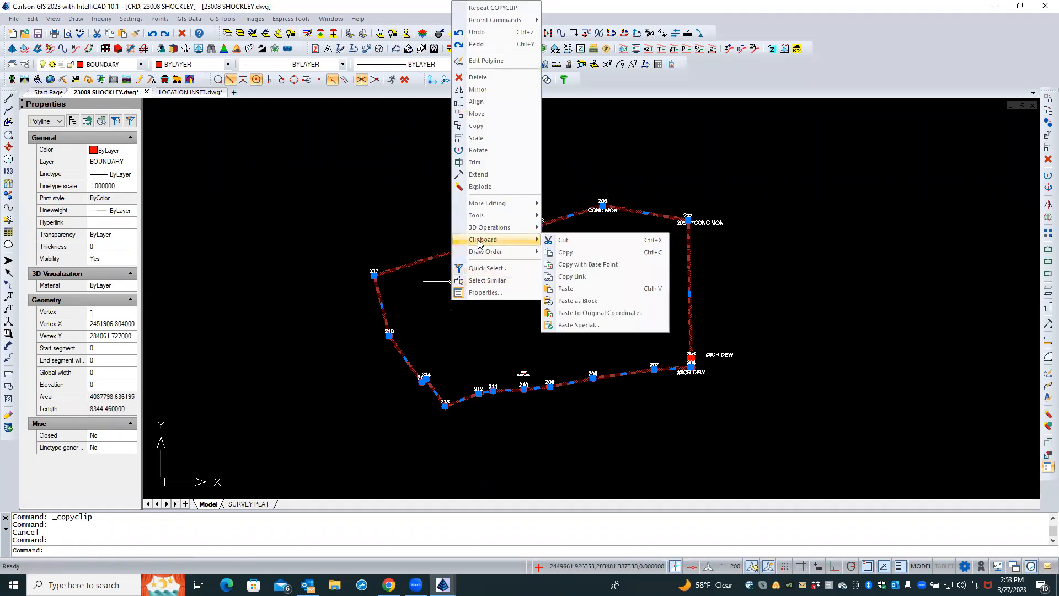
left_click(567, 269)
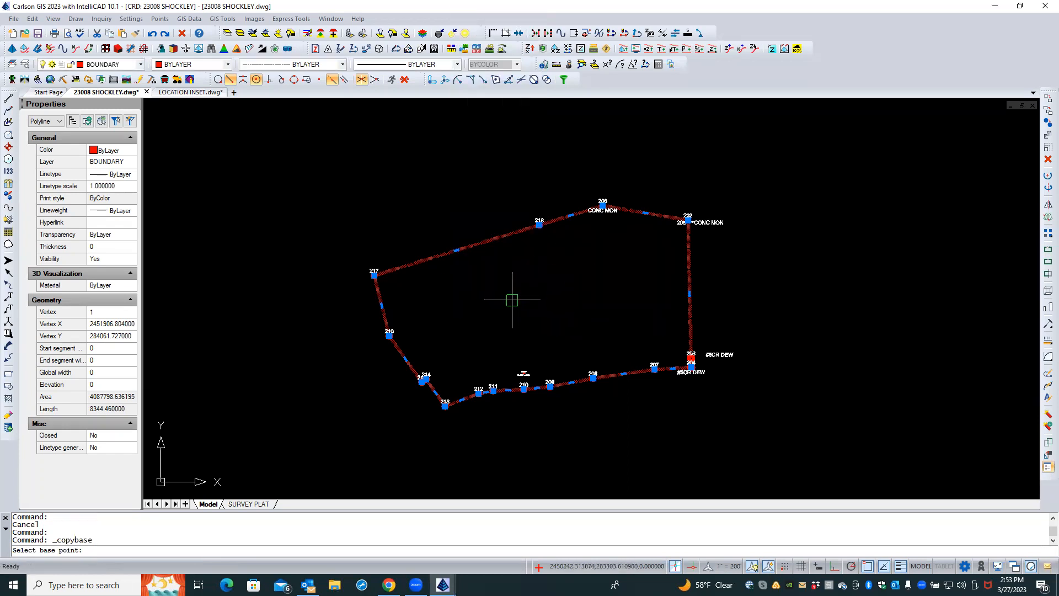
type("0,")
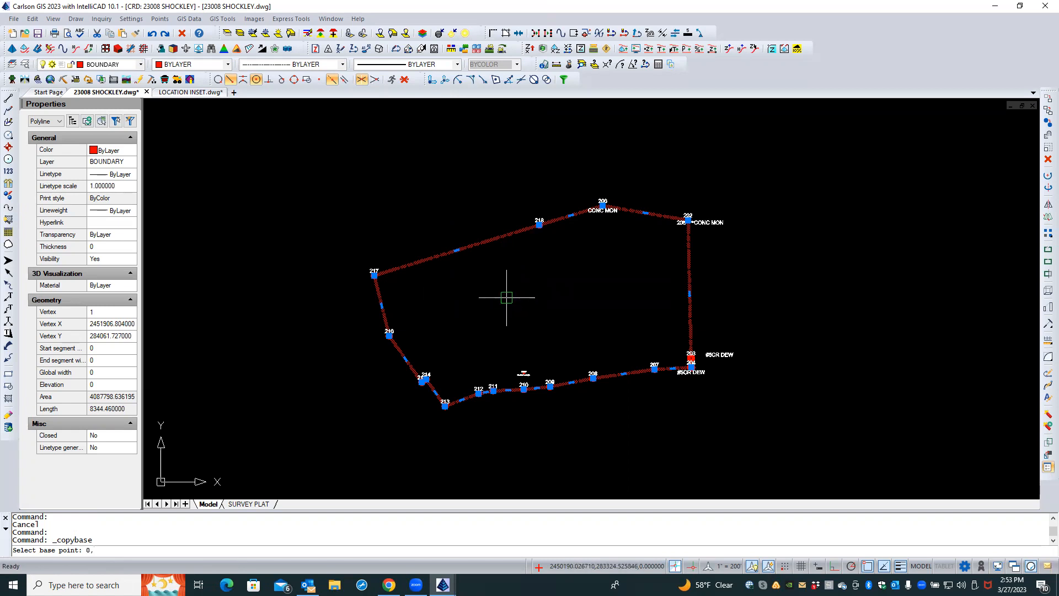
type("0")
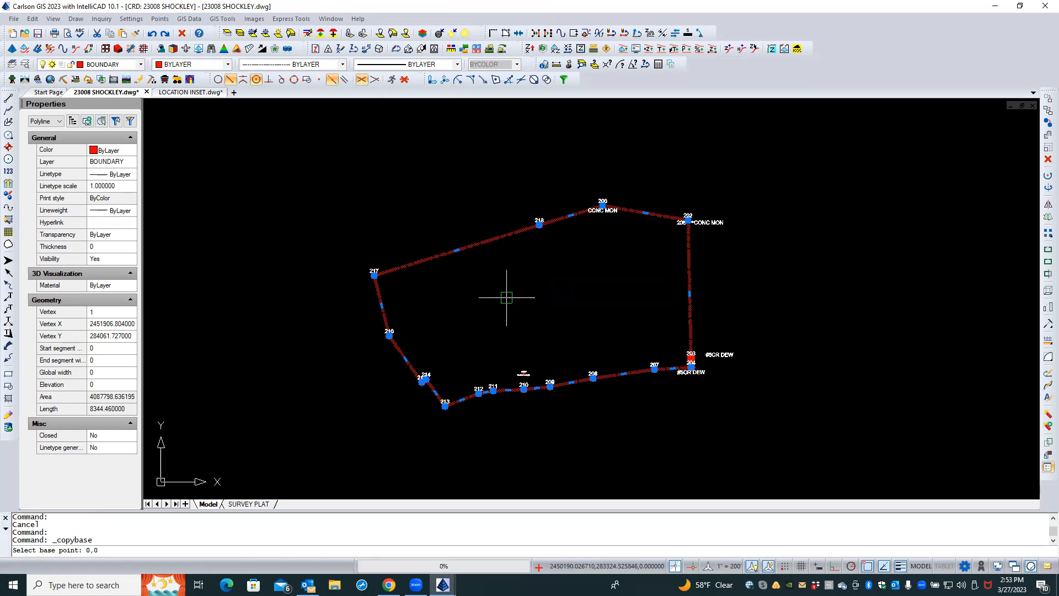
key("Return")
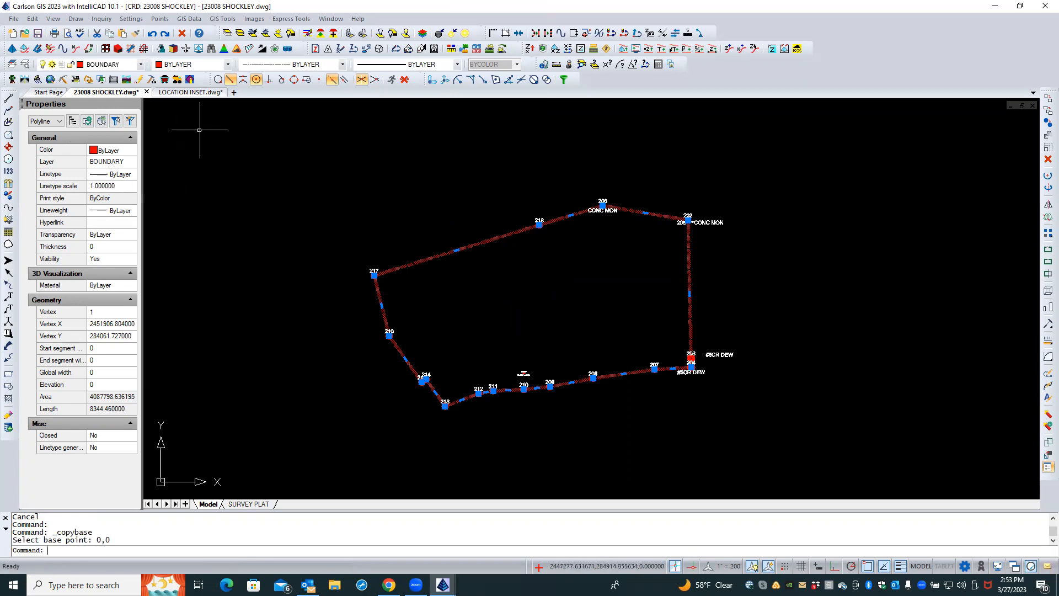
Switch to the LOCATION INSET drawing and paste the boundary at its original coordinates
left_click(187, 94)
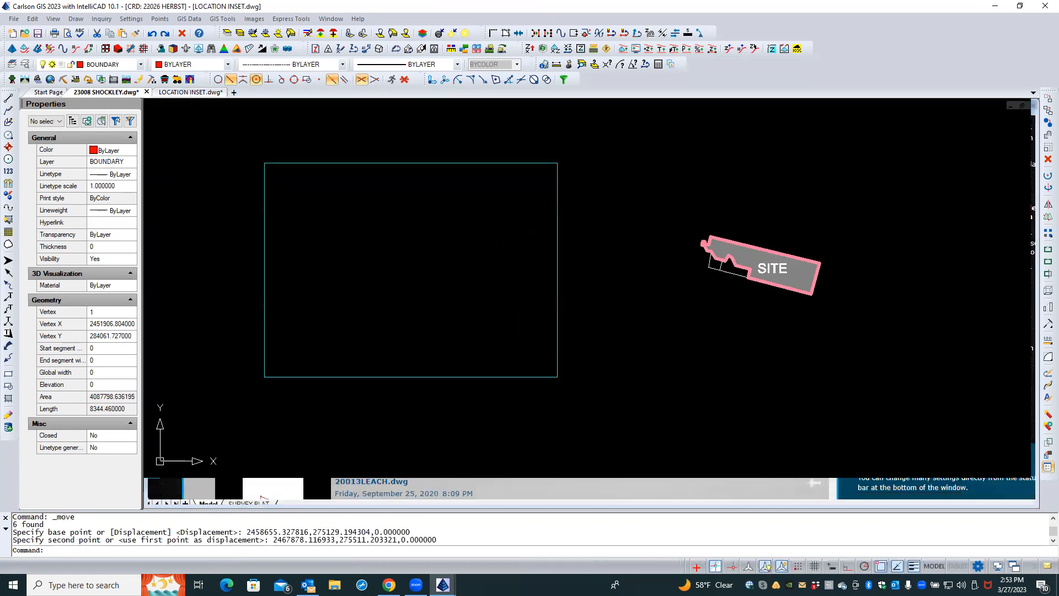
right_click(302, 265)
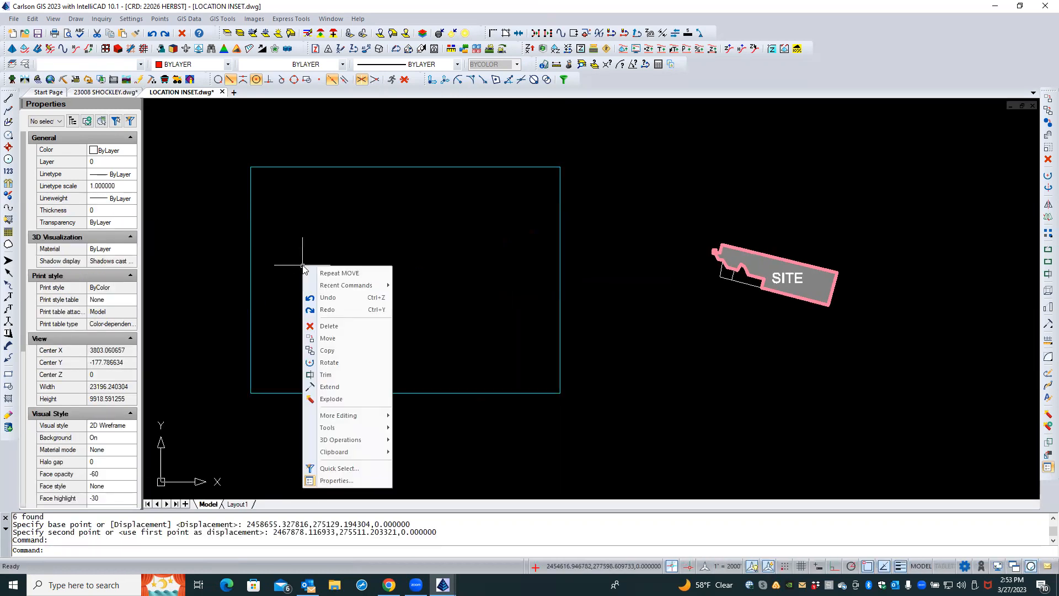
mouse_move(386, 452)
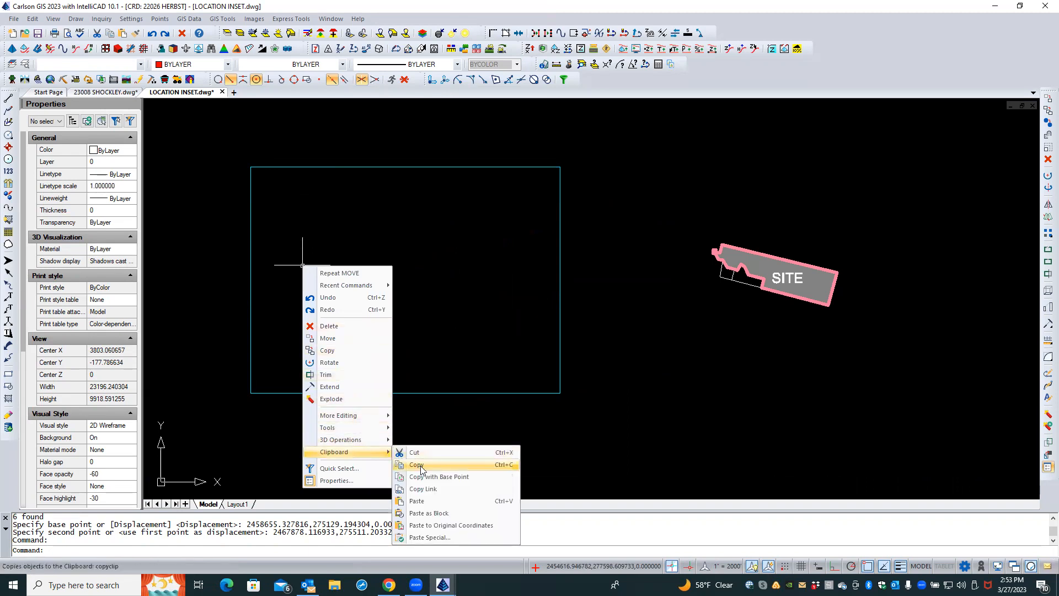
left_click(447, 527)
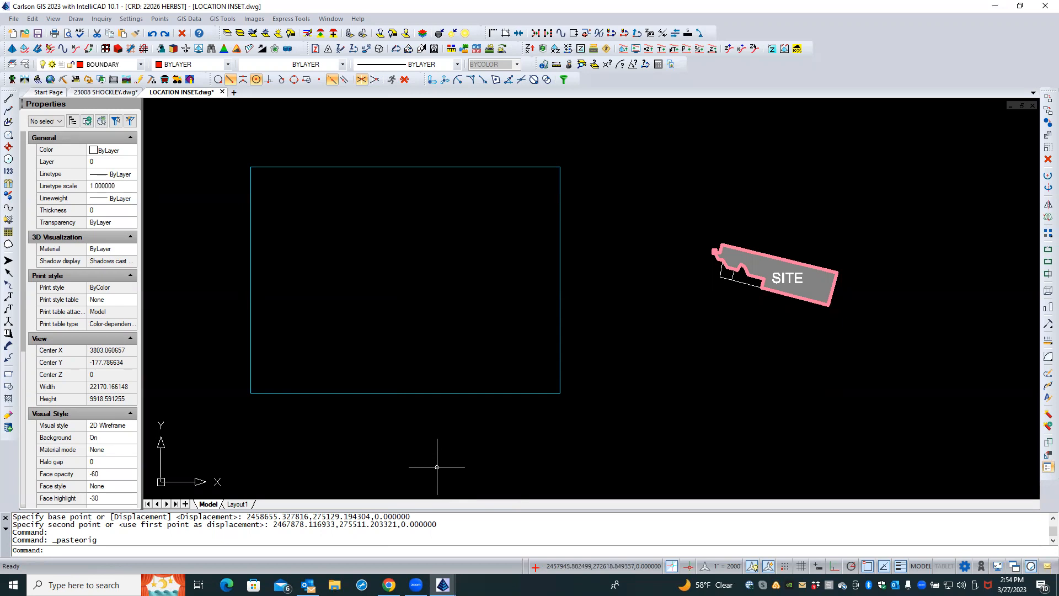
Move the TRIM BDY rectangle by its centre so it surrounds the pasted SHOCKLEY boundary
scroll(436, 467, "down", 1)
scroll(437, 467, "down", 1)
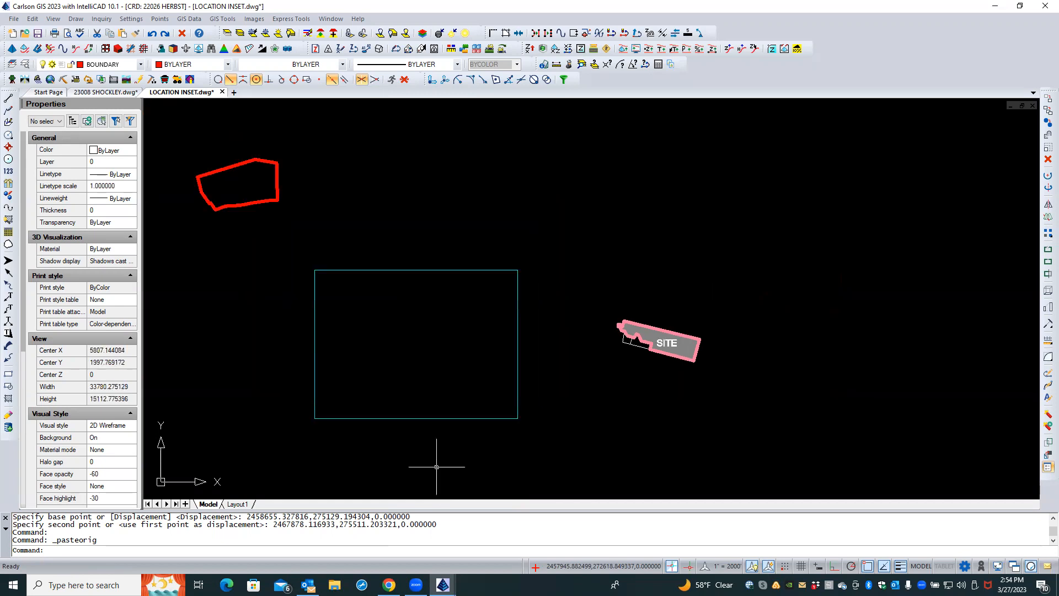
scroll(437, 467, "down", 1)
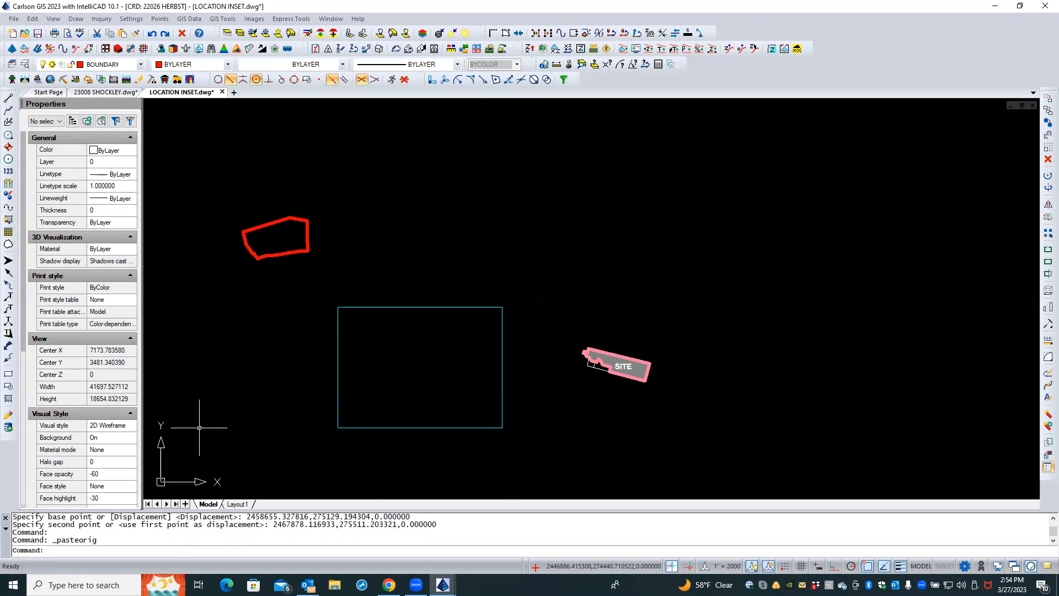
left_click(338, 413)
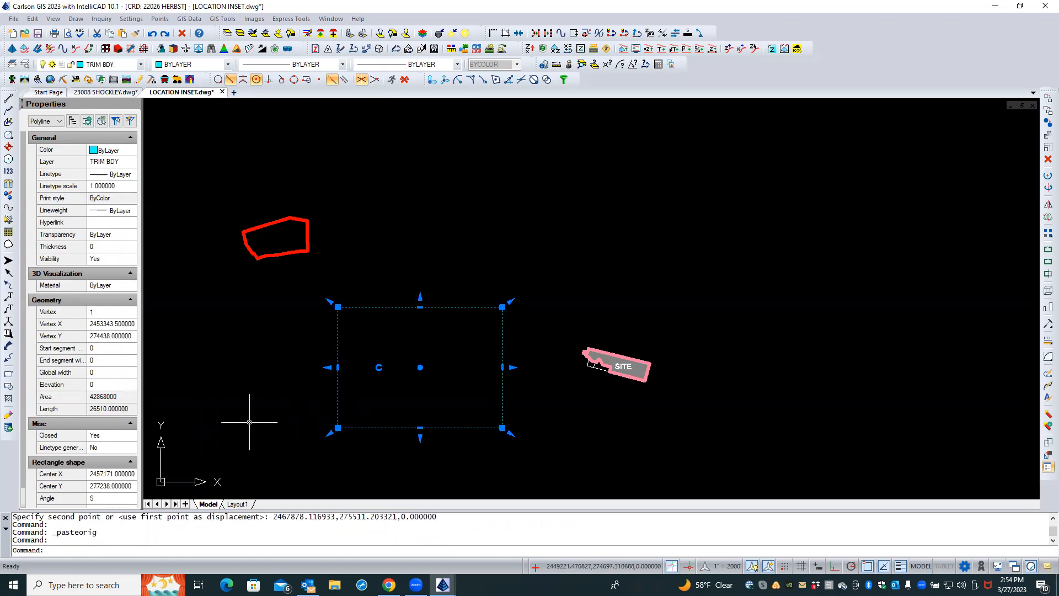
left_click(420, 367)
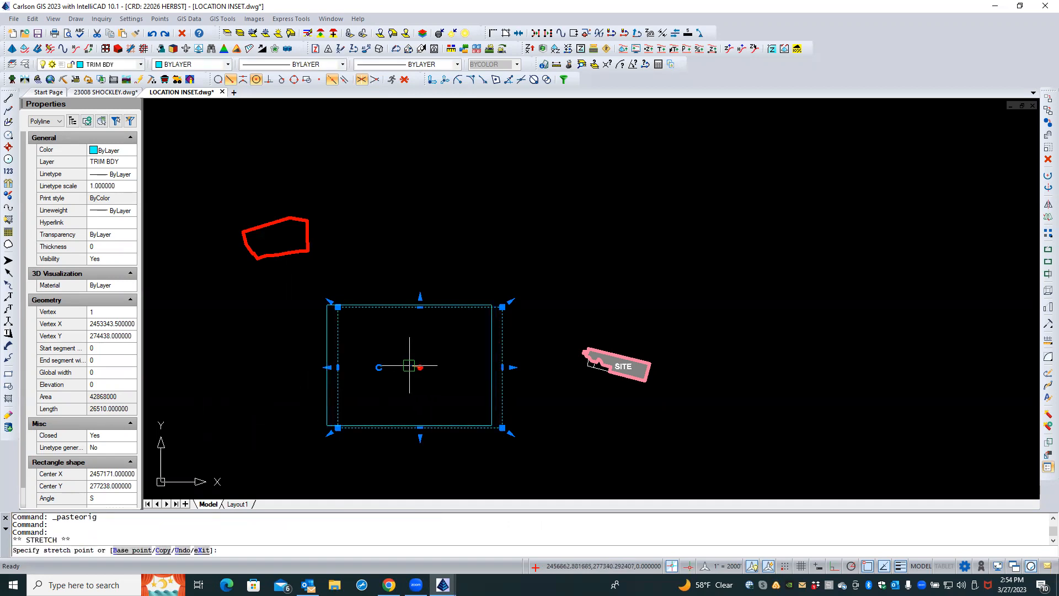
left_click(284, 240)
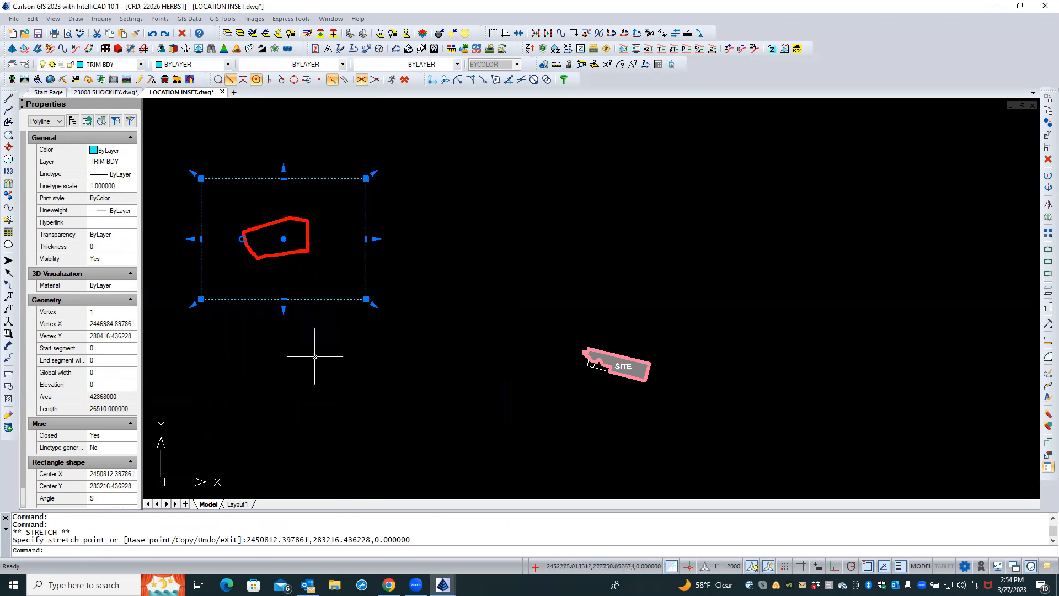
key("Escape")
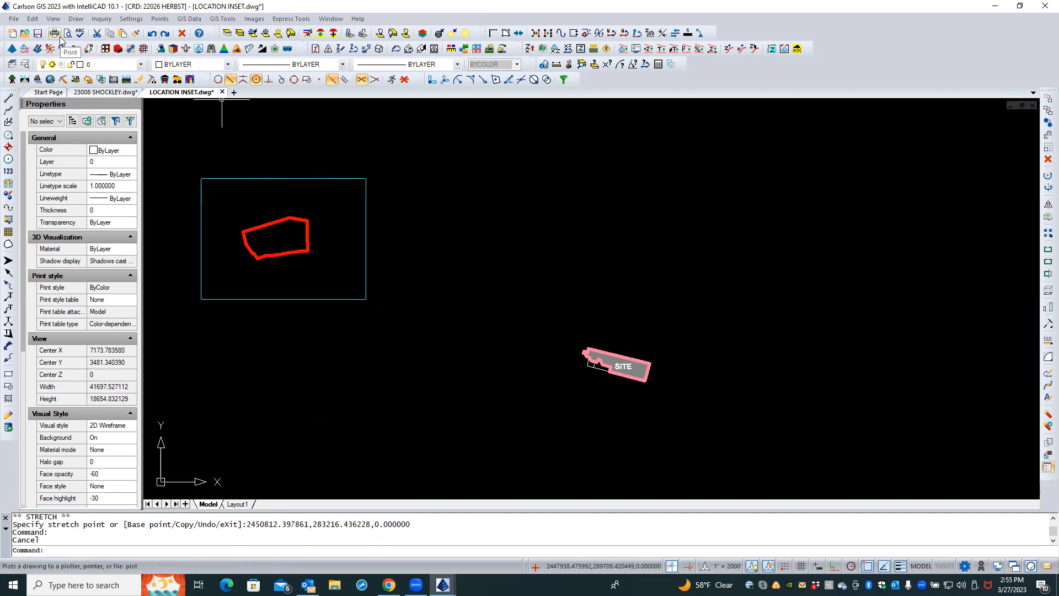
Apply the SITE parcel outline's properties to the pasted SHOCKLEY boundary with Match Properties
left_click(135, 36)
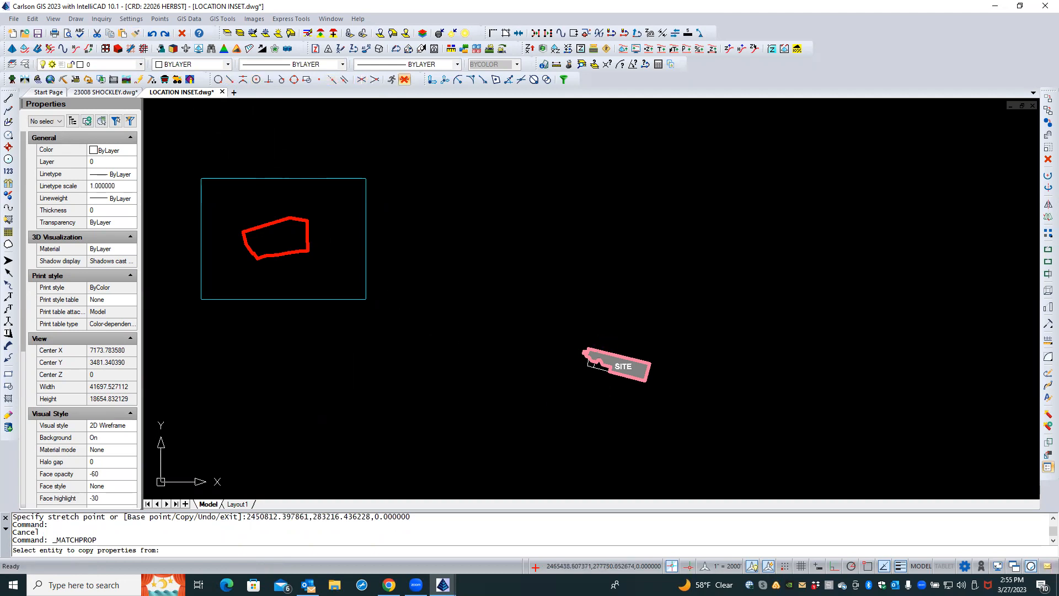
scroll(643, 338, "up", 2)
scroll(622, 360, "up", 1)
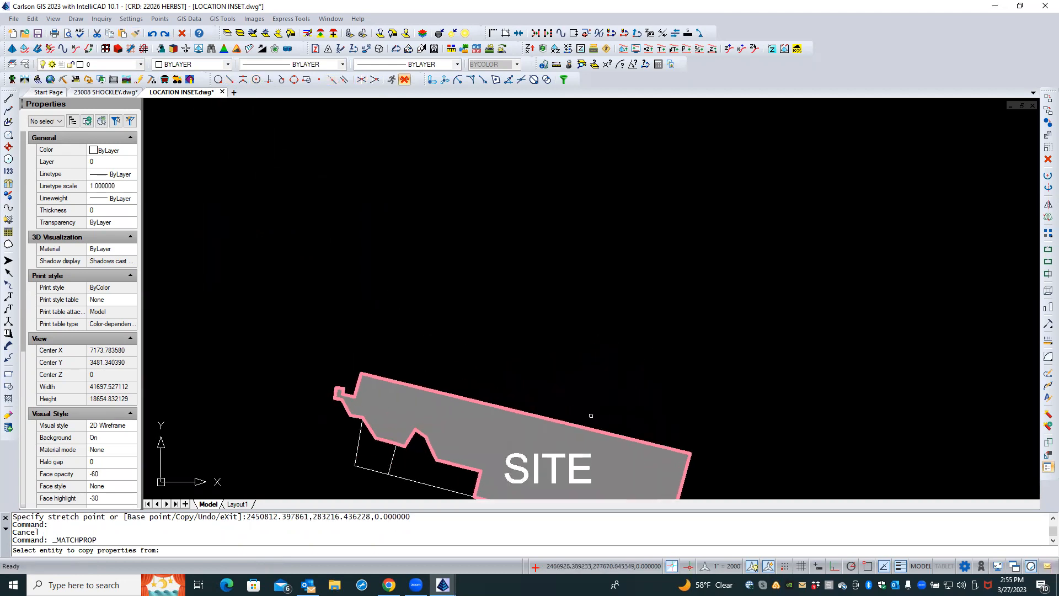
left_click(596, 444)
left_click(597, 447)
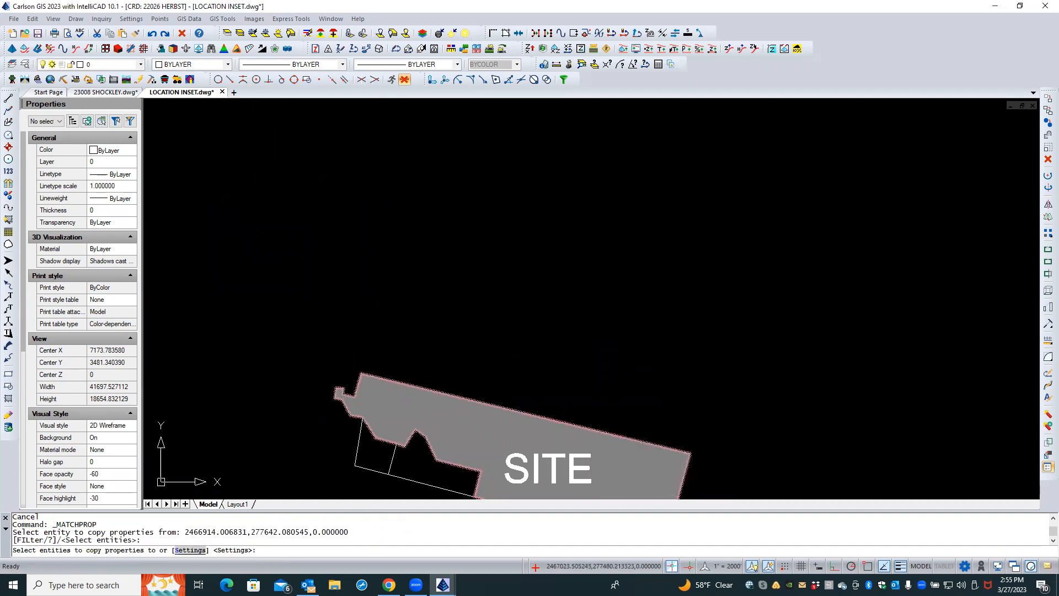
scroll(320, 315, "down", 2)
middle_click_drag(297, 320, 638, 380)
scroll(634, 381, "up", 1)
scroll(309, 315, "down", 3)
scroll(269, 303, "up", 1)
middle_click_drag(268, 303, 656, 397)
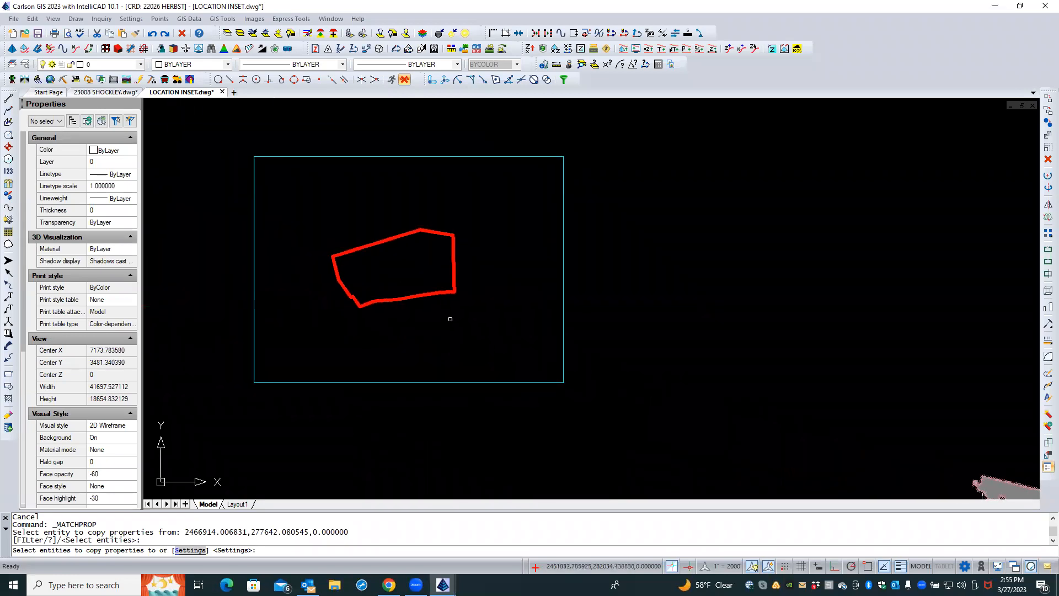
left_click(441, 292)
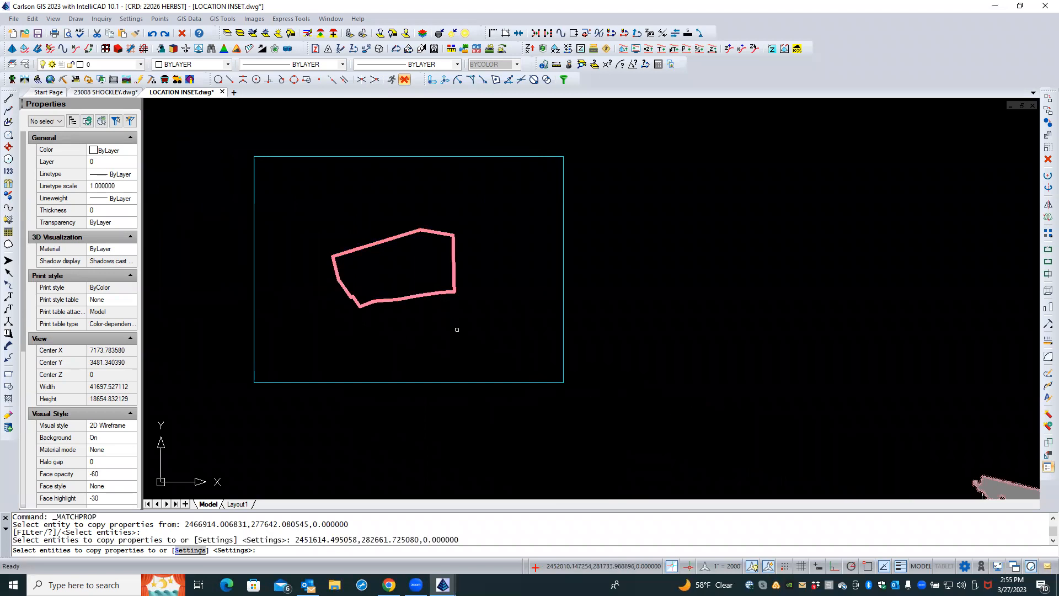
key("Return")
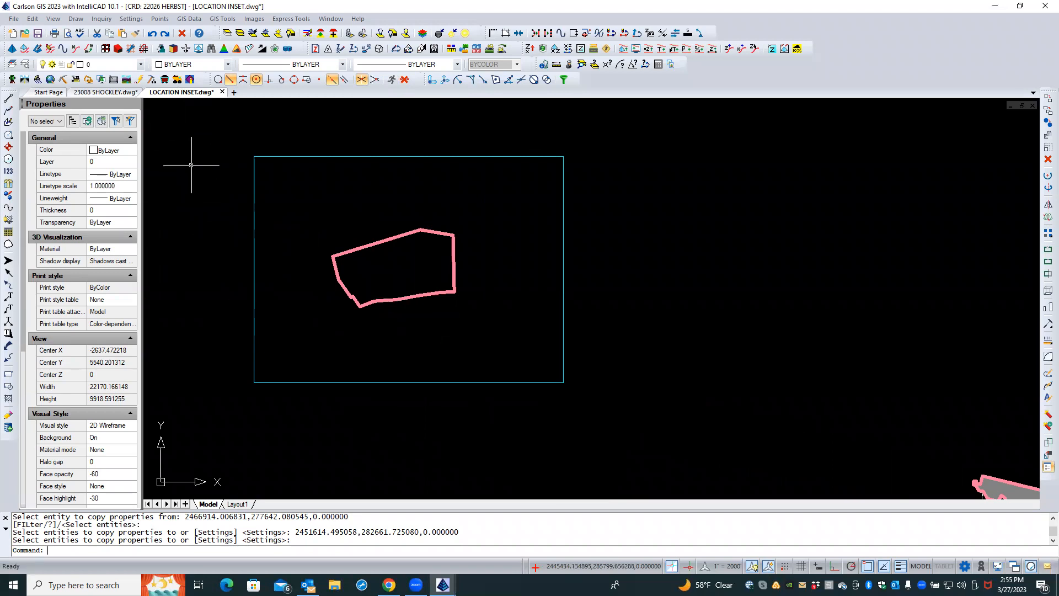
Open GIS Settings and browse for the GIS features file in the 23008 shockley Carlson folder
left_click(185, 21)
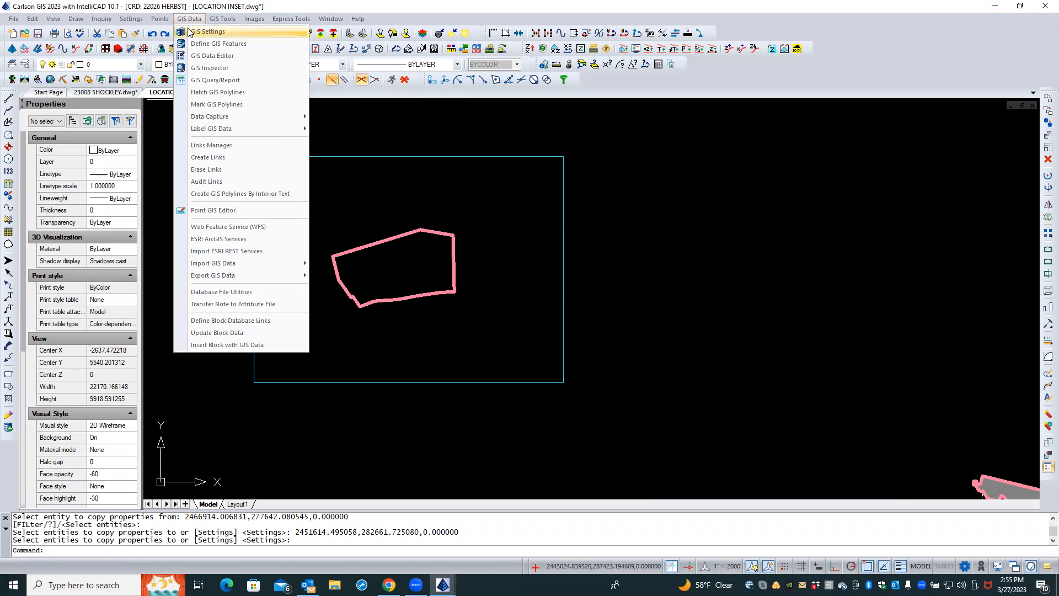
left_click(208, 32)
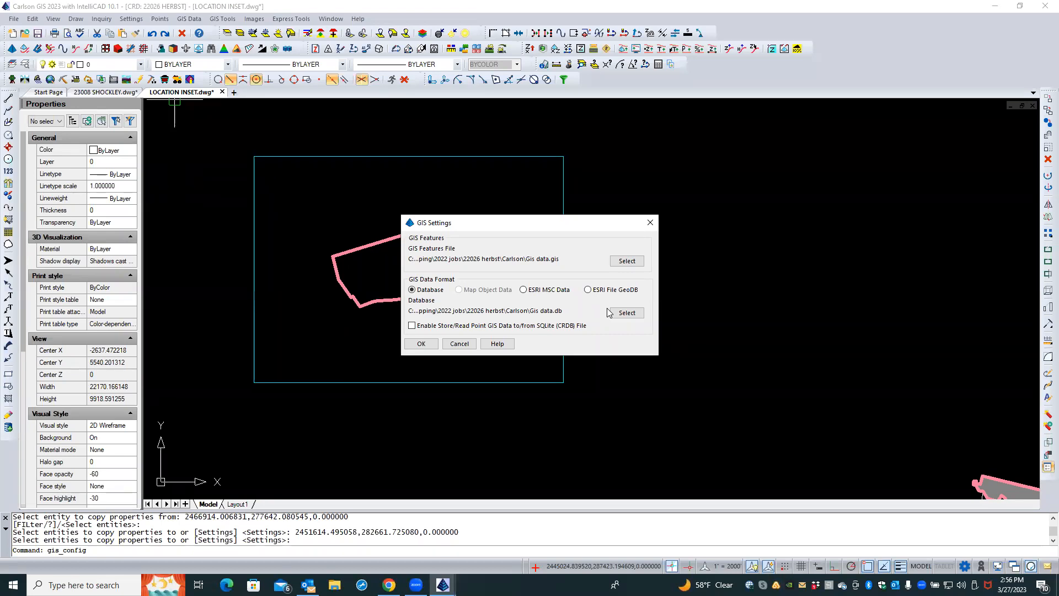
left_click(627, 261)
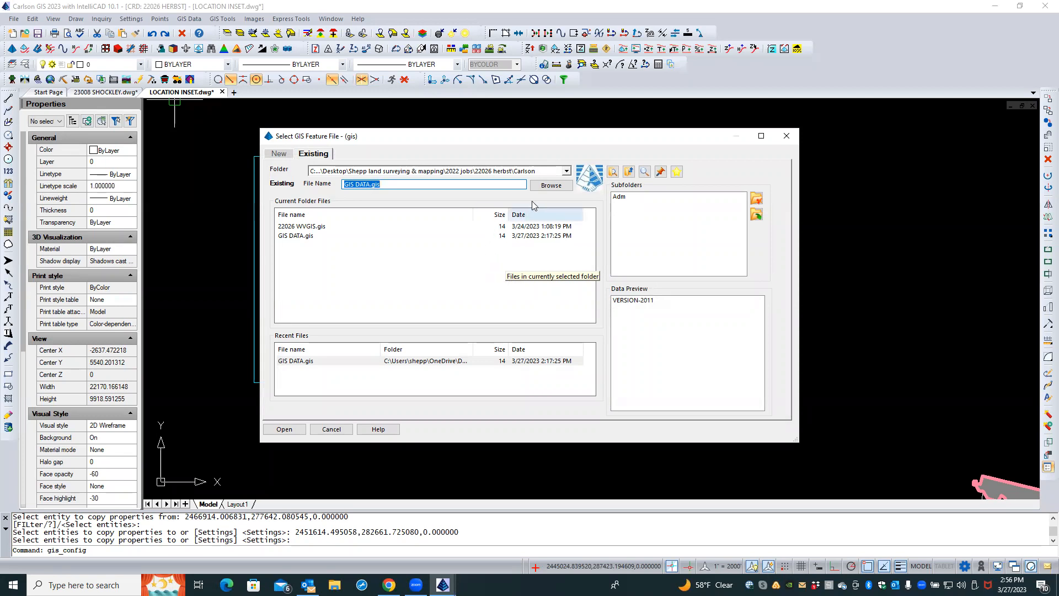
left_click(567, 172)
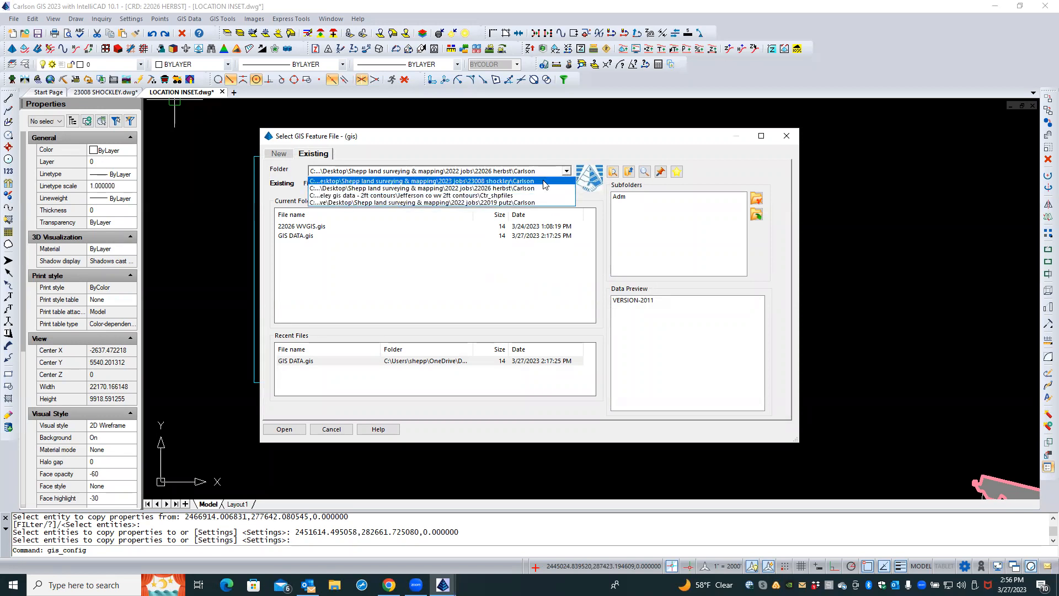
left_click(545, 182)
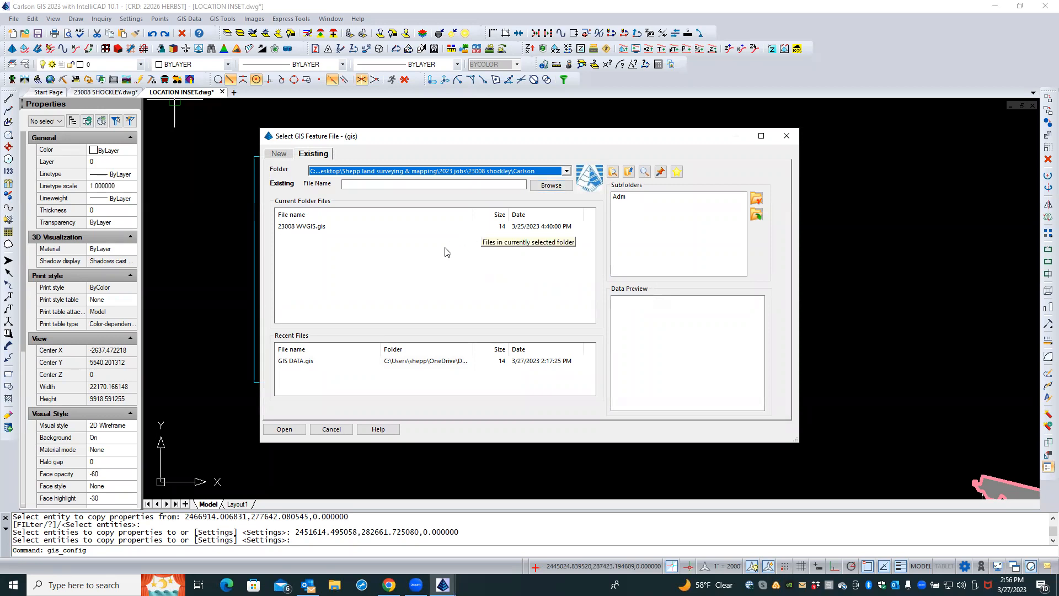
Create a new GIS features file named GIS DATA.gis in the 23008 shockley Carlson folder
left_click(279, 155)
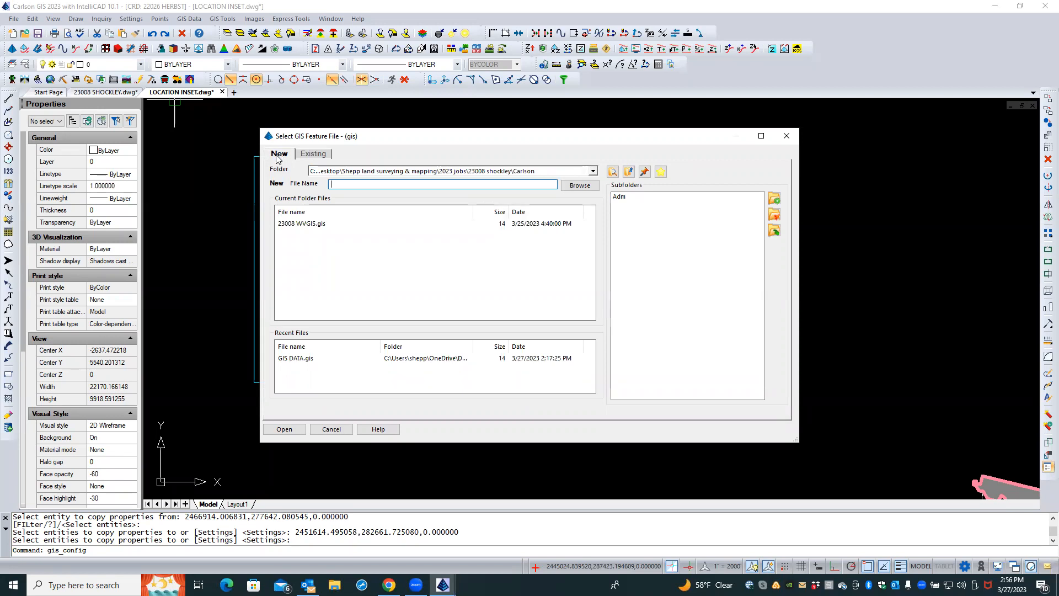
left_click(298, 359)
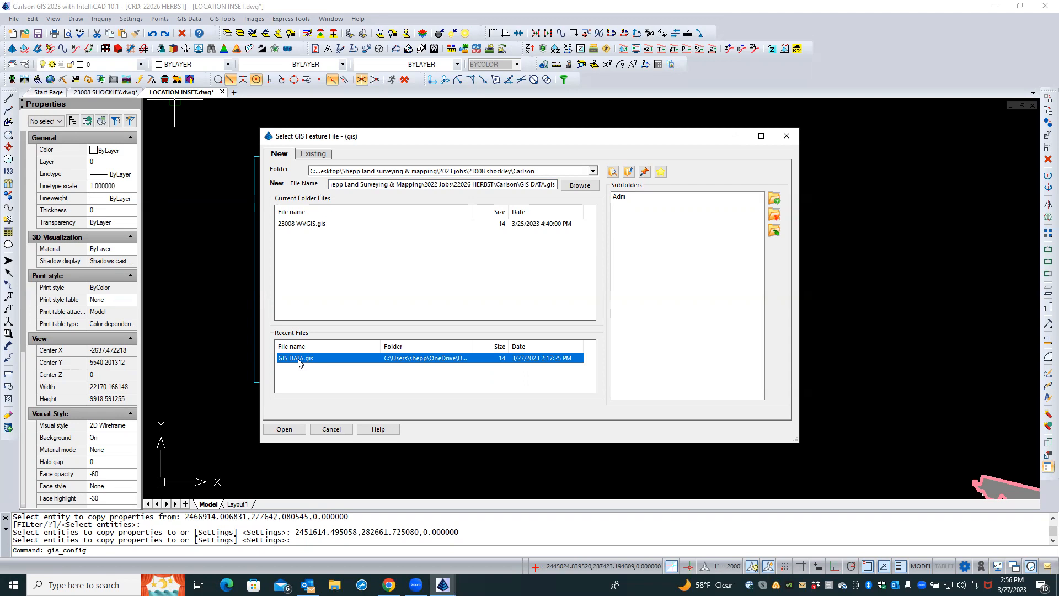
key("Caps_Lock")
left_click_drag(494, 185, 282, 178)
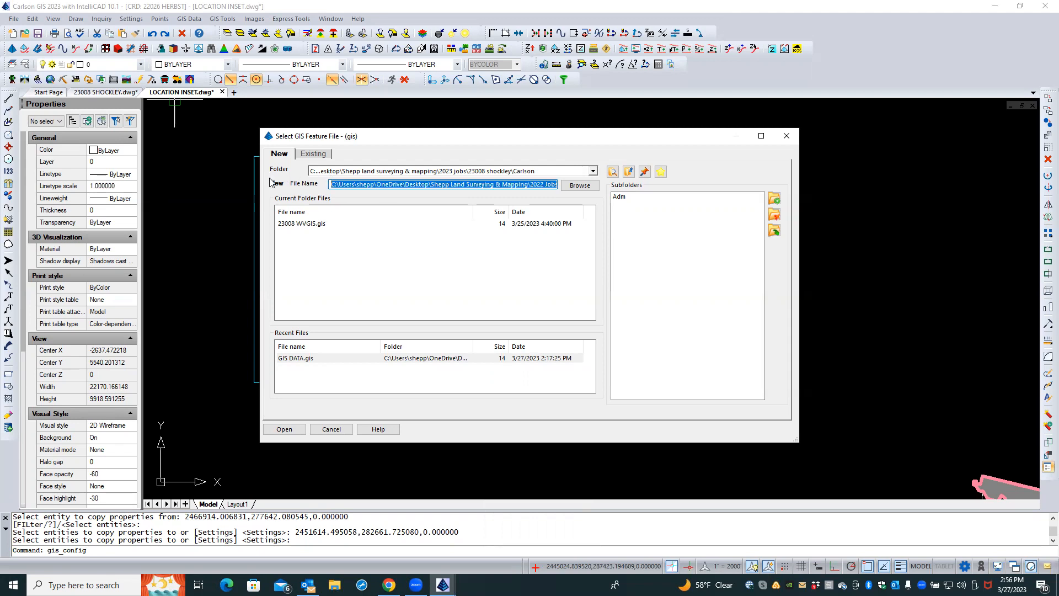
key("BackSpace")
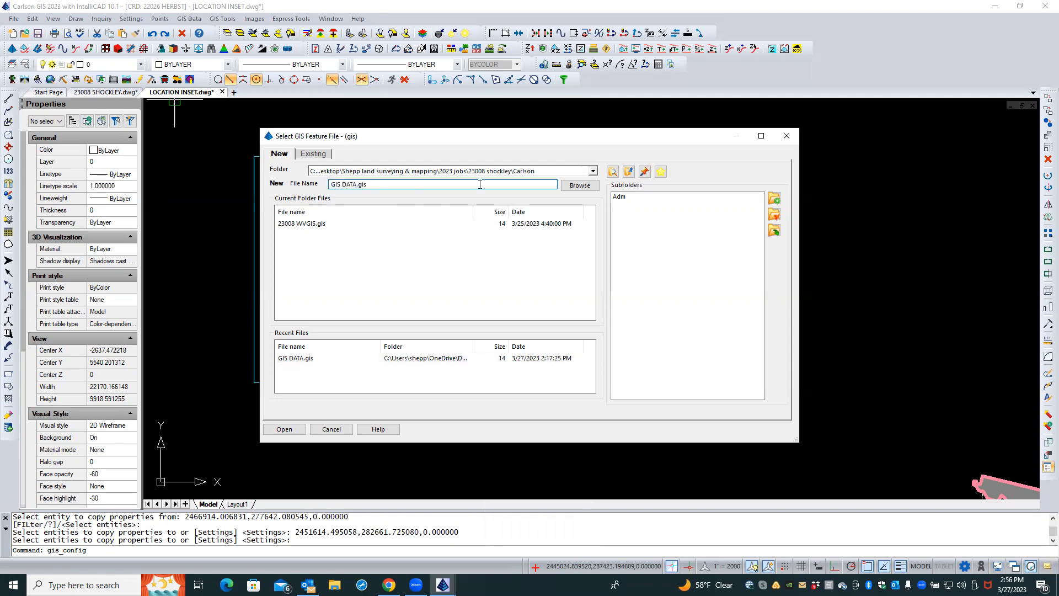
left_click(592, 172)
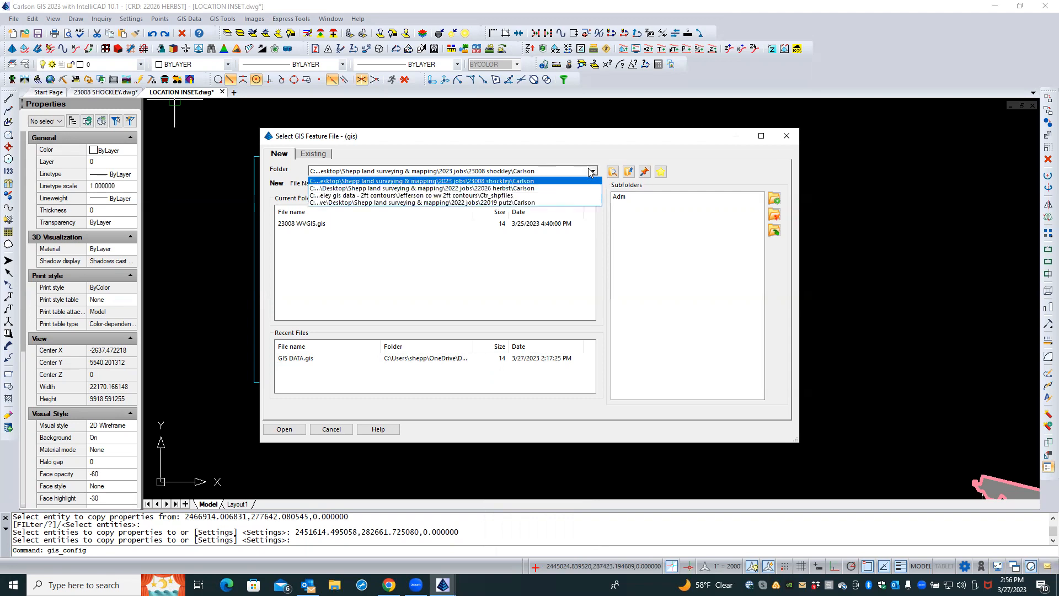
left_click(510, 182)
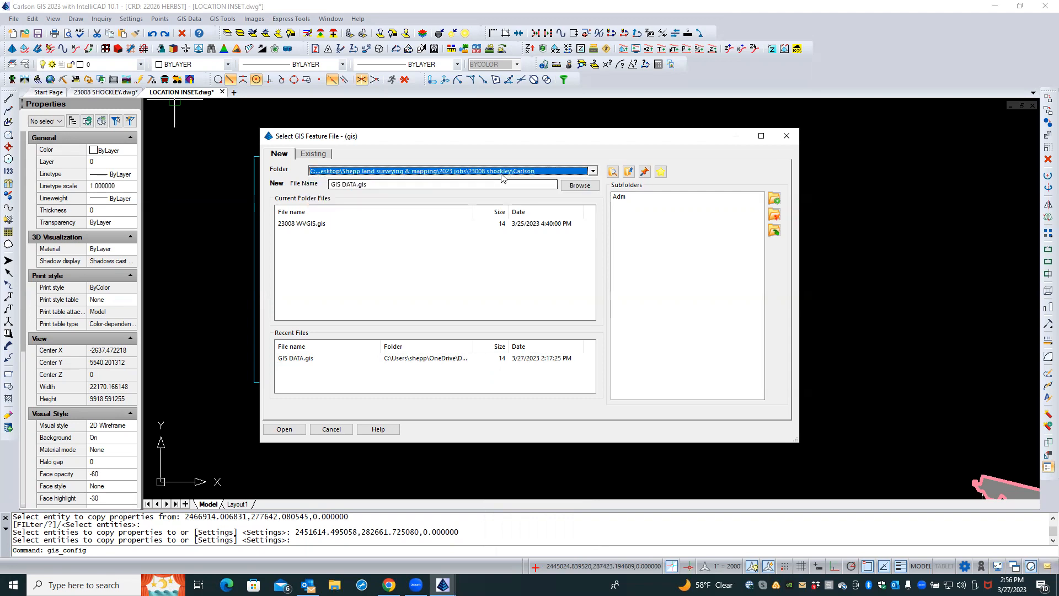
left_click(389, 184)
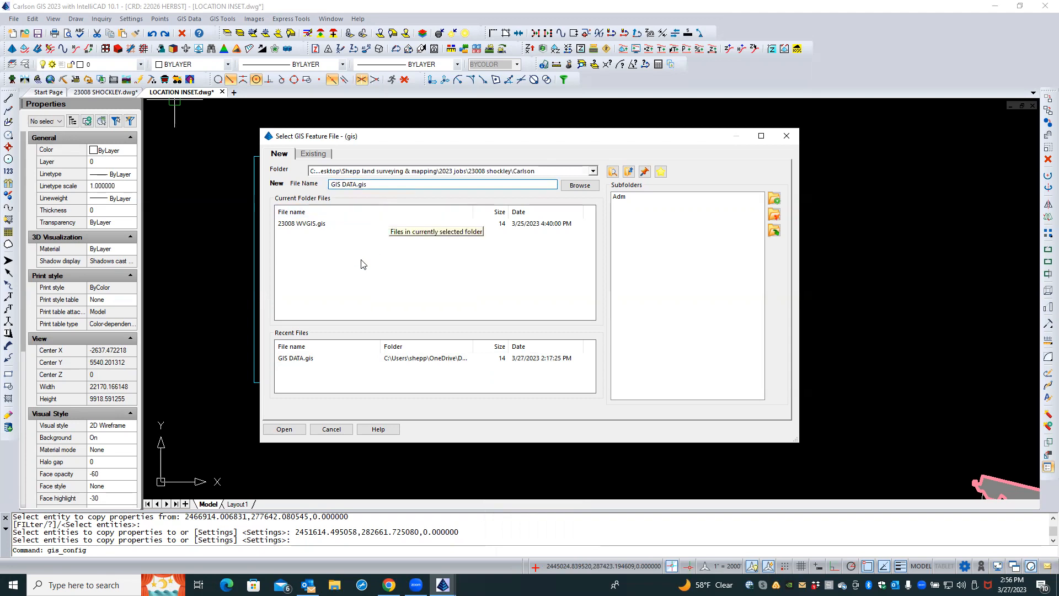
left_click(300, 427)
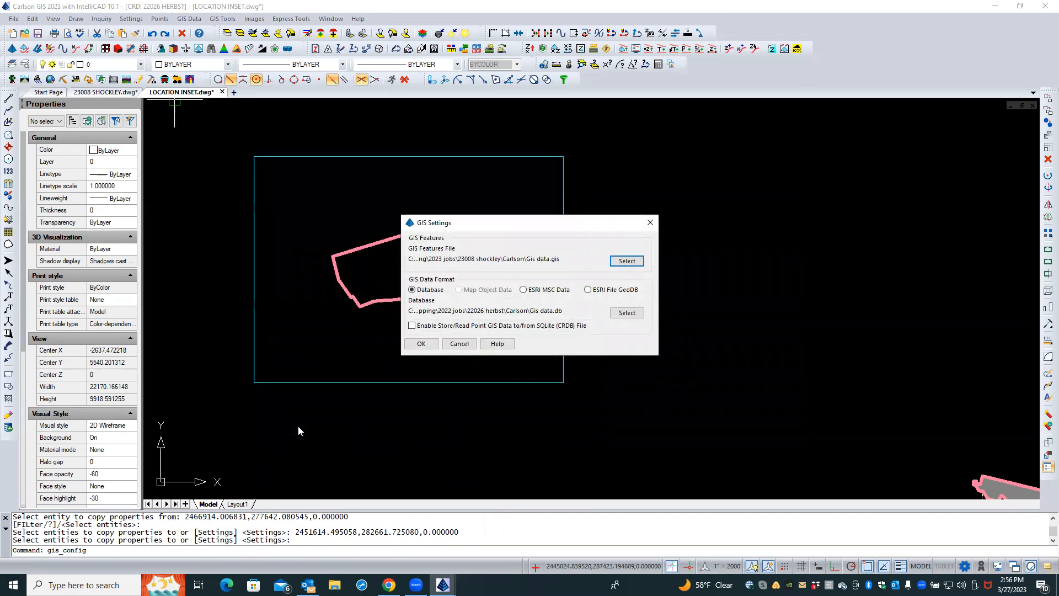
Reselect the new GIS features file GIS DATA.gis in the 23008 shockley Carlson folder
left_click(627, 261)
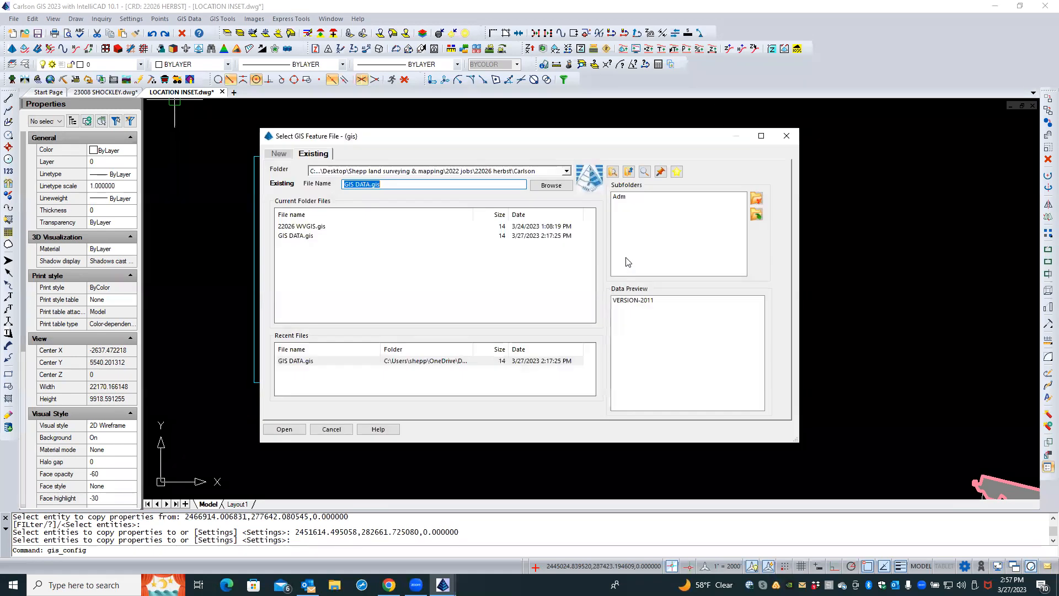
left_click(280, 154)
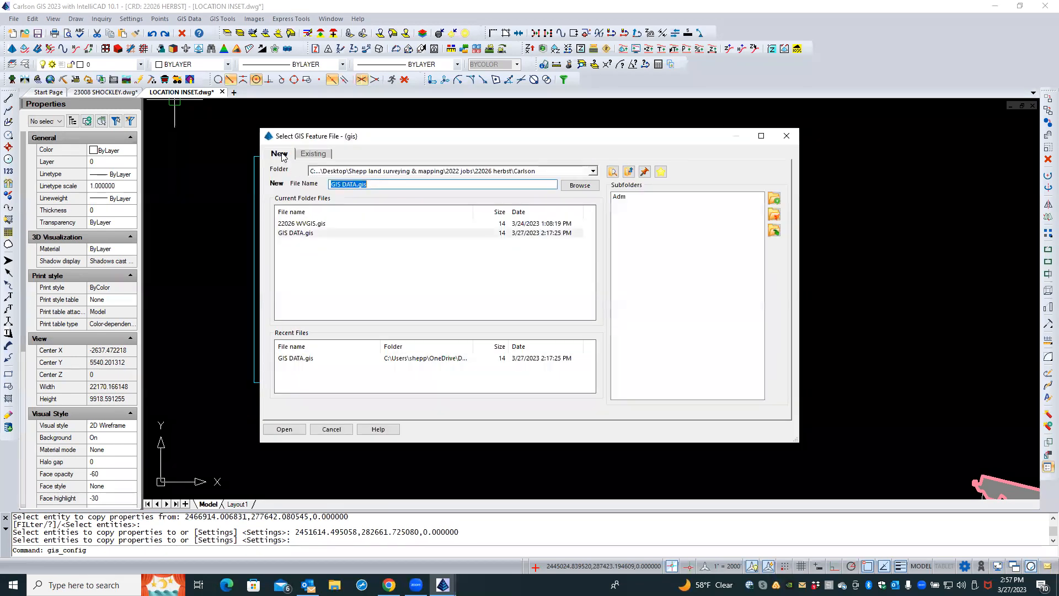
left_click(592, 171)
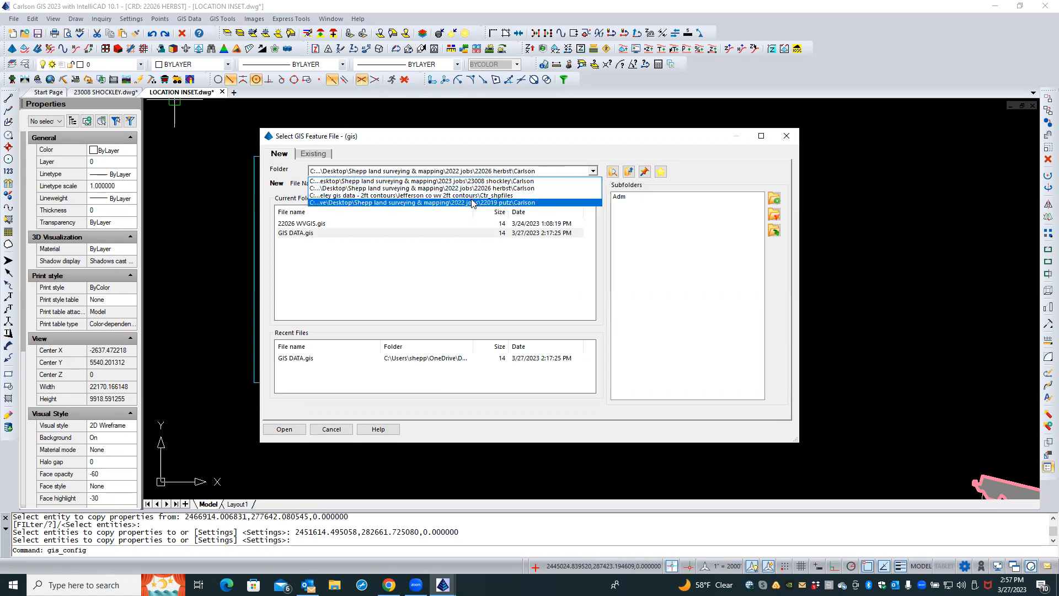
left_click(511, 181)
left_click(450, 185)
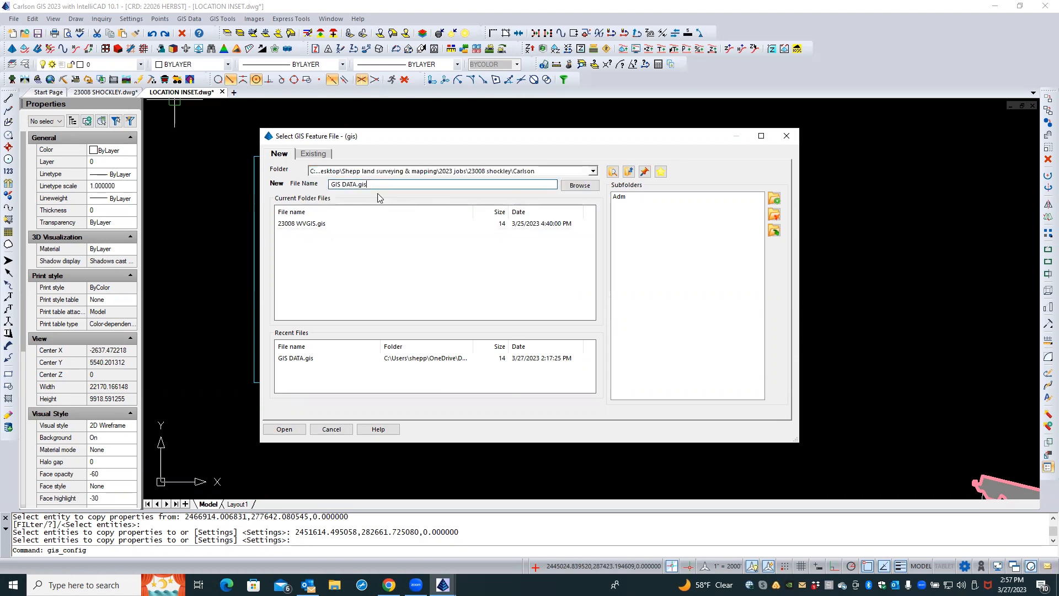
left_click(283, 429)
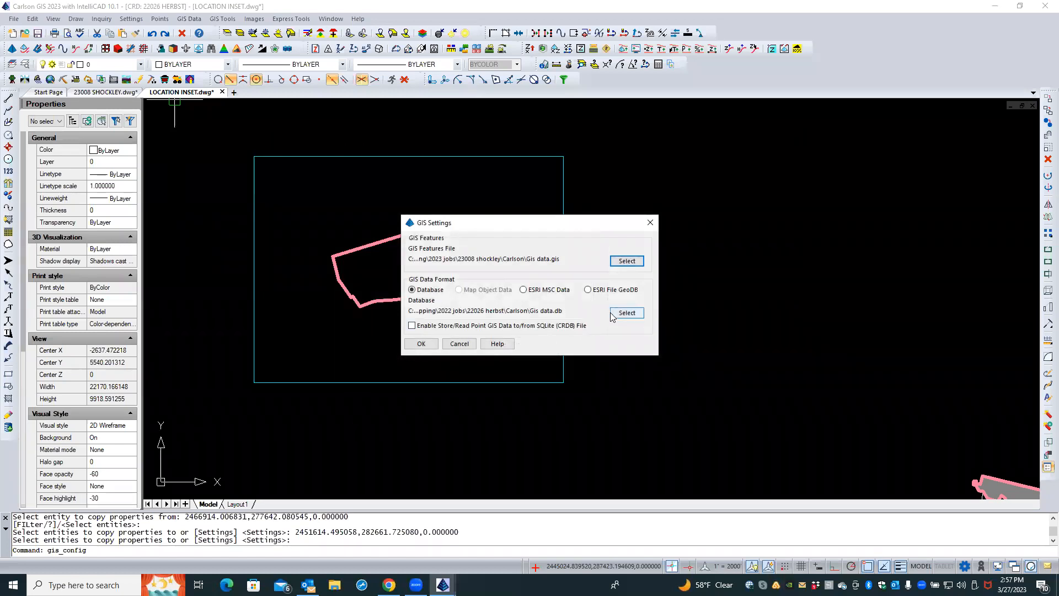
Create a new Carlson database named GIS DATA in the 23008 shockley Carlson folder and confirm the GIS settings
left_click(625, 315)
key("Caps_Lock")
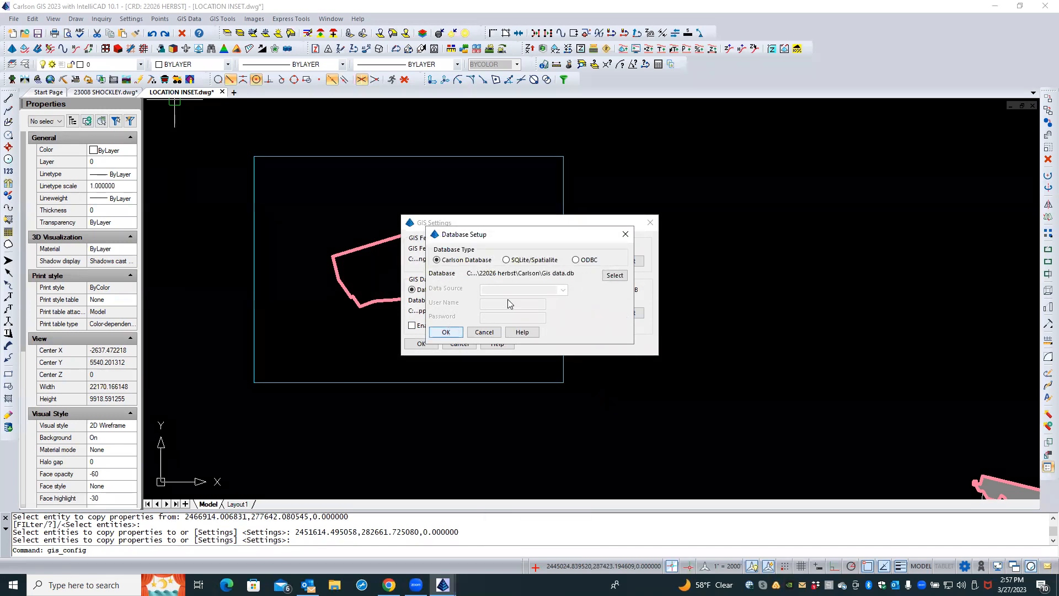
left_click(621, 276)
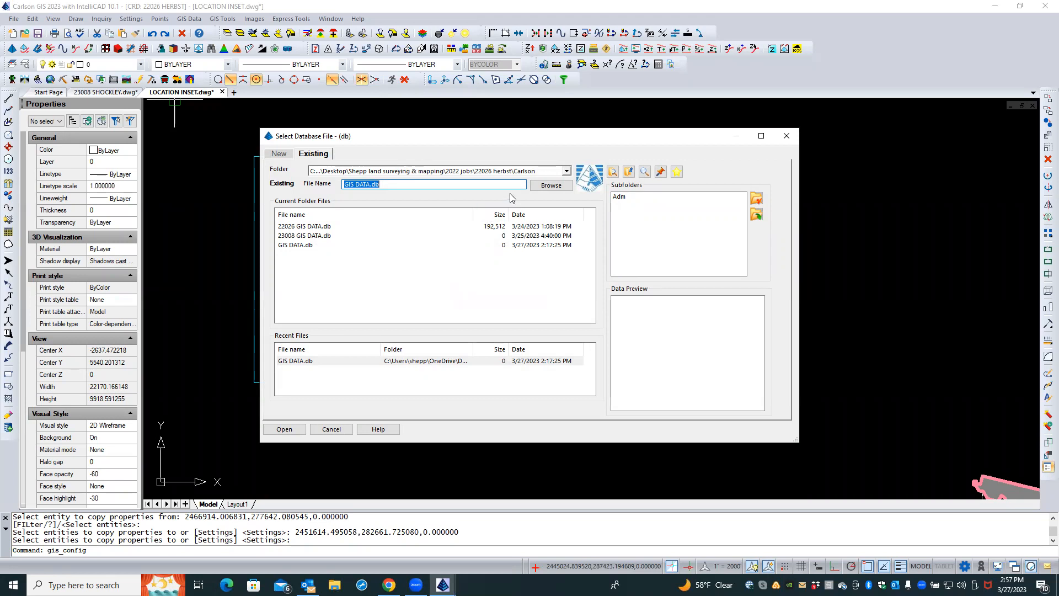
left_click(566, 171)
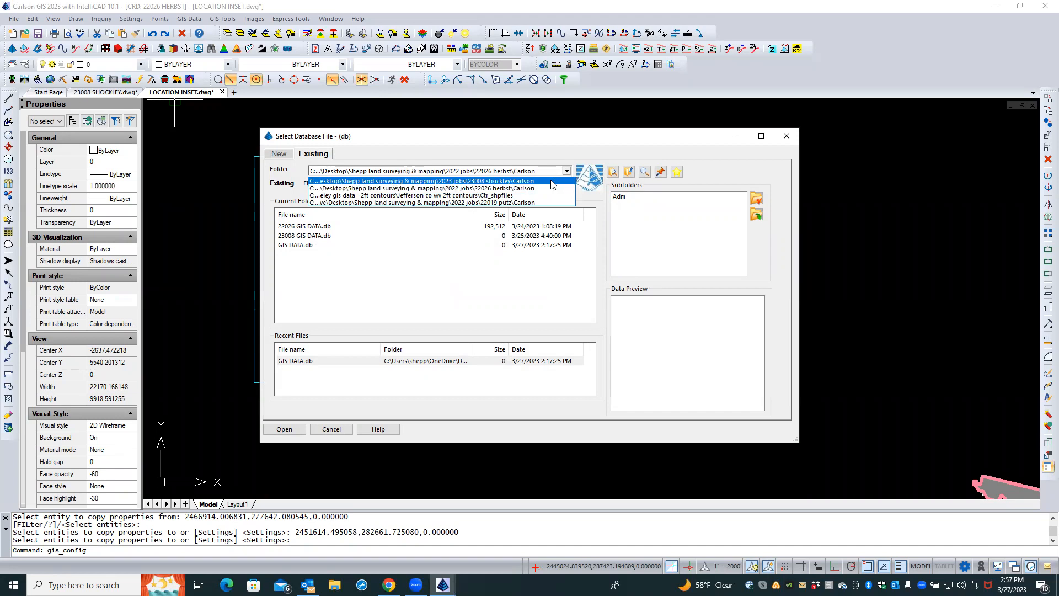
left_click(553, 181)
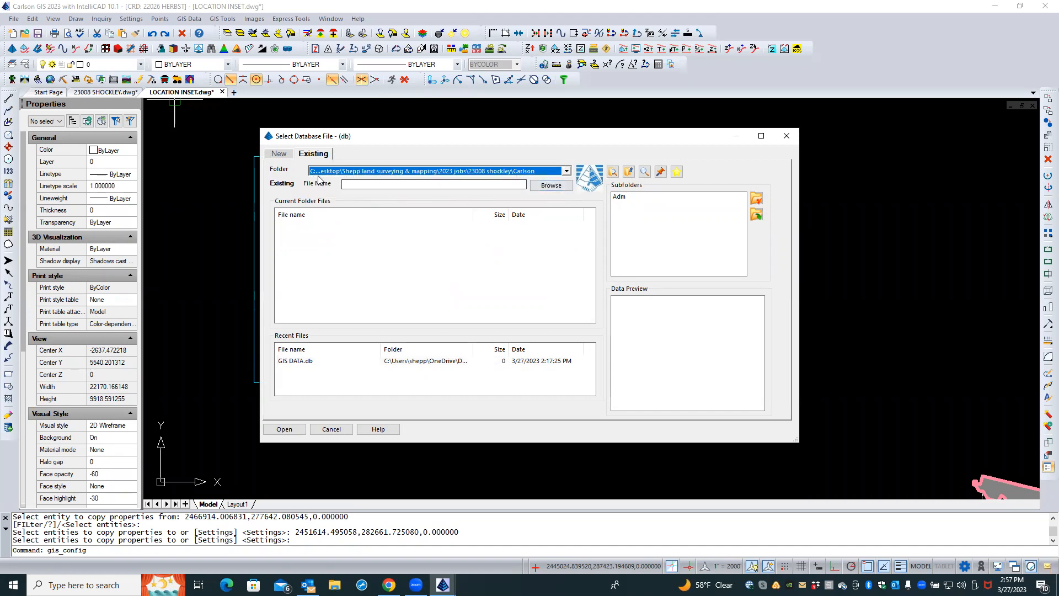
left_click(280, 155)
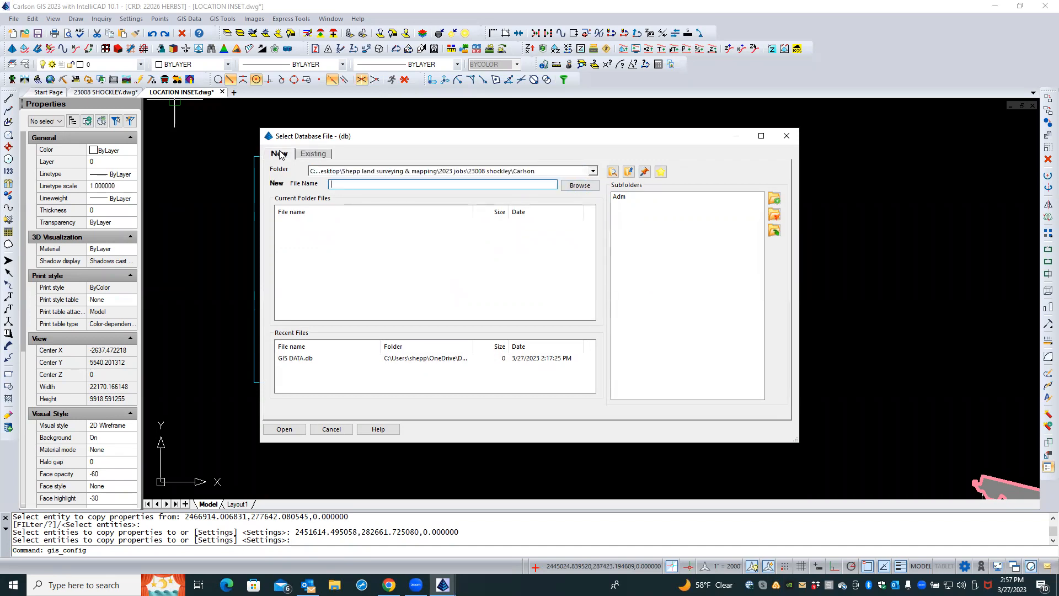
type("GIS DATA")
left_click(286, 428)
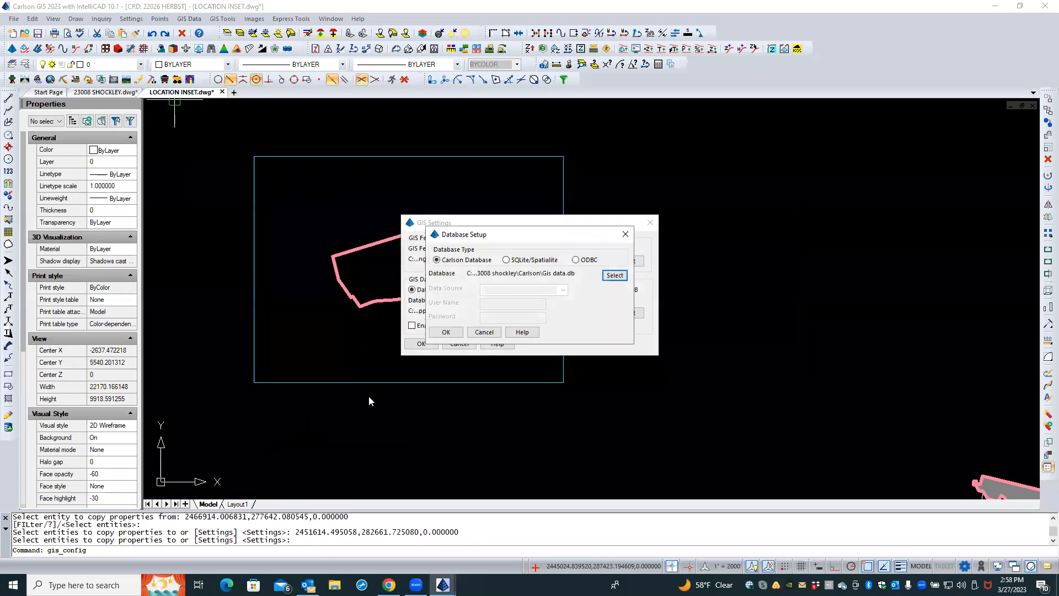
left_click(451, 334)
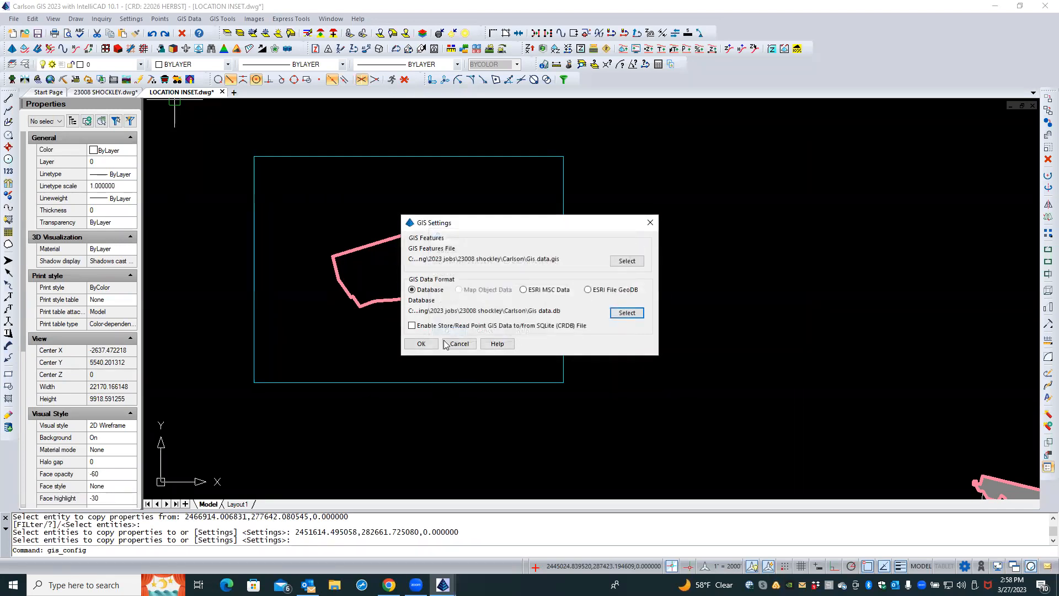
left_click(422, 344)
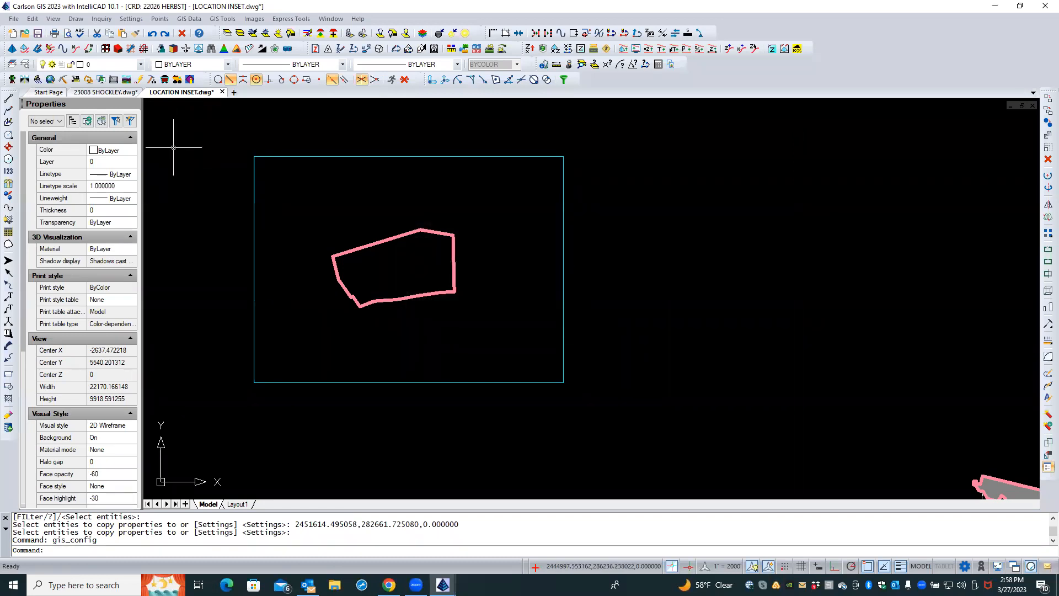
Place an NGS Topo US 2D ArcGIS map image in high resolution around the trim boundary, saving it as NGS TOPO
left_click(188, 20)
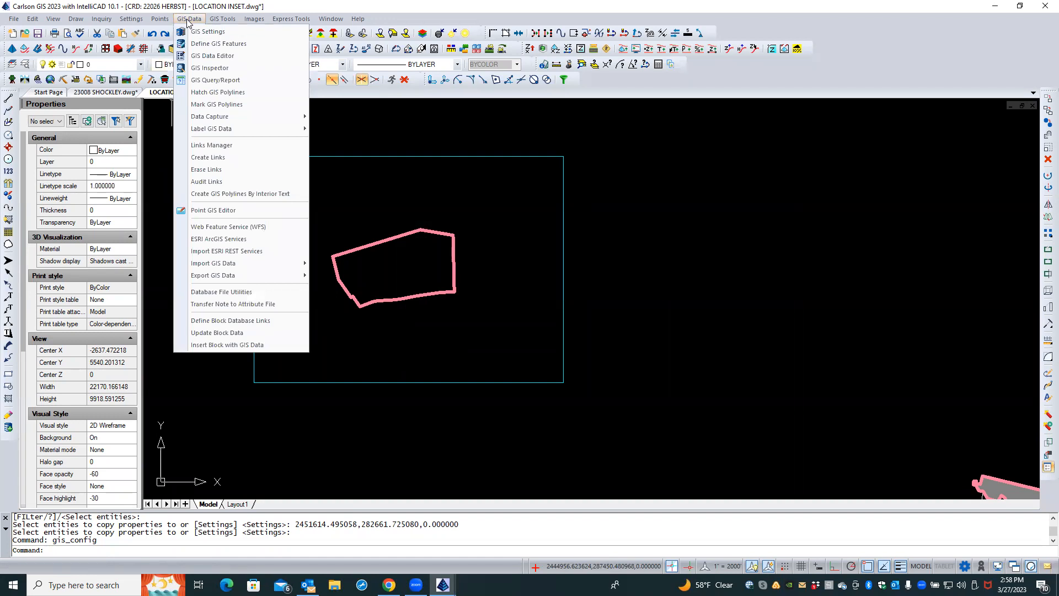
left_click(231, 240)
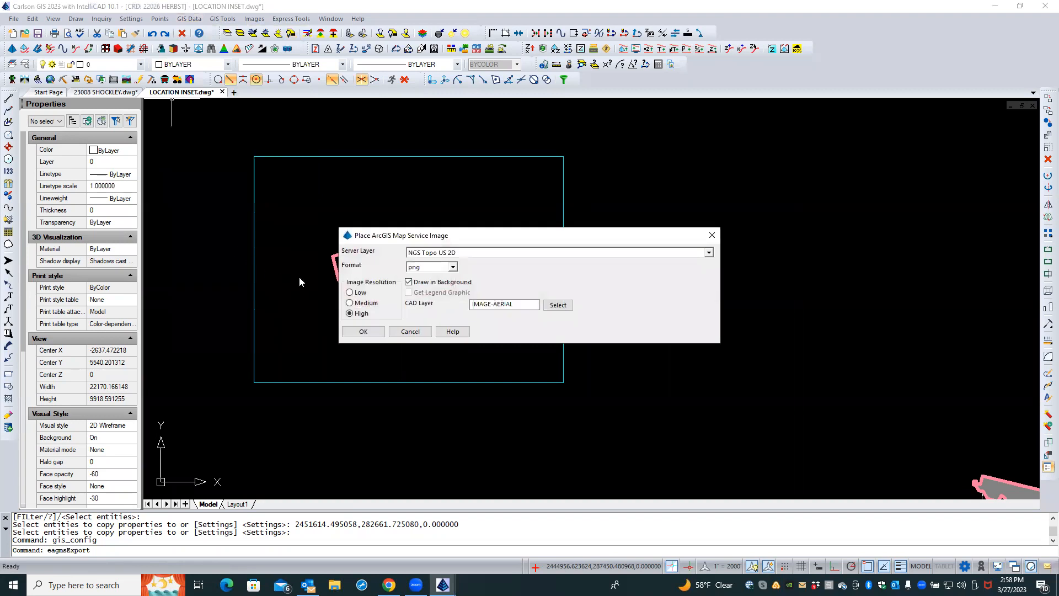
left_click(366, 332)
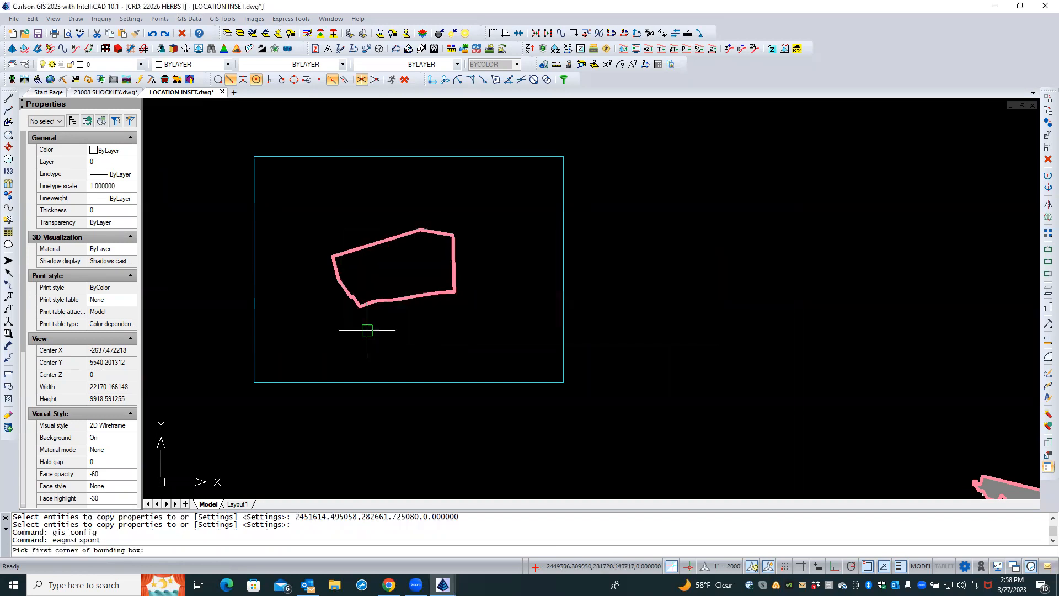
left_click(242, 391)
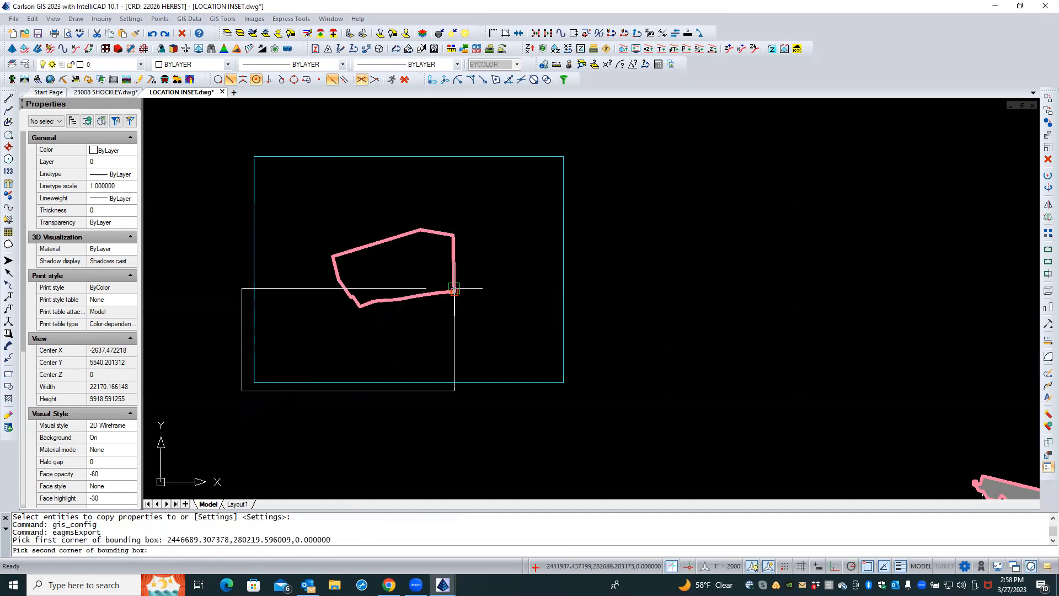
left_click(582, 140)
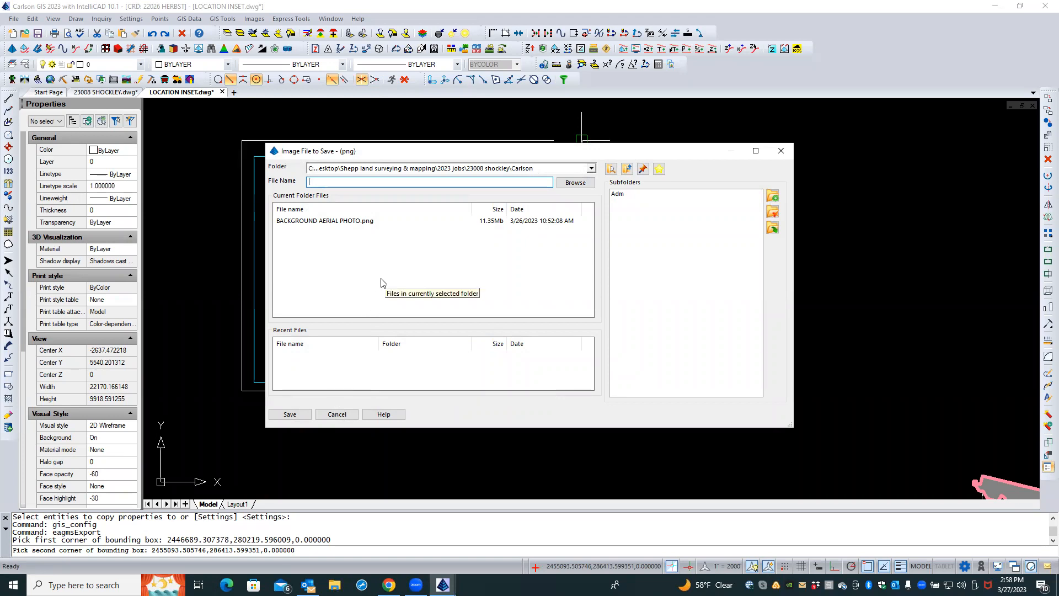
type("NGS TOPO")
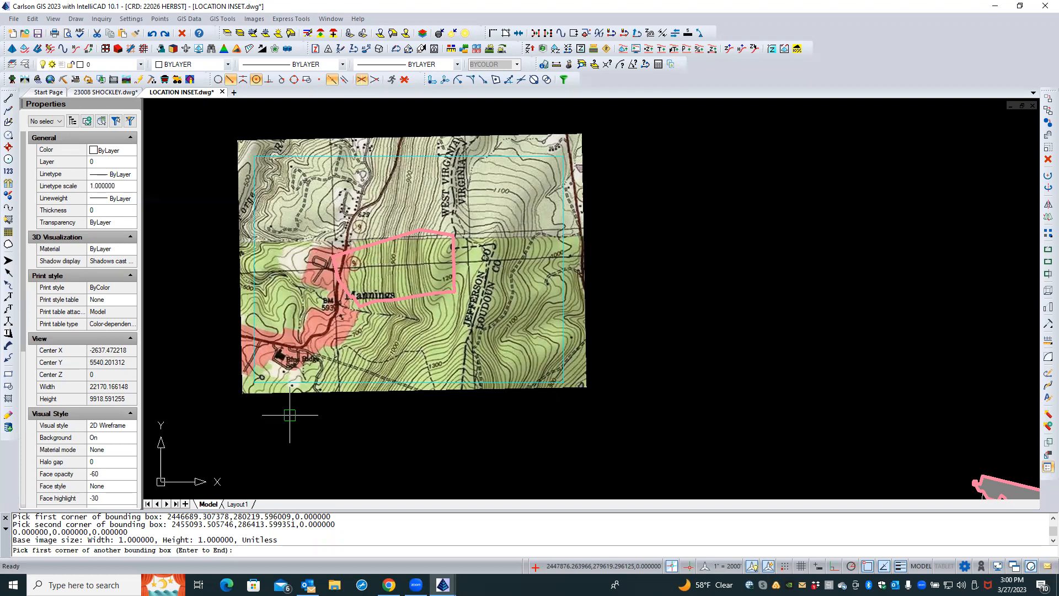
Cancel the second image bounding box and delete the placed NGS topo image
key("Caps_Lock")
left_click(367, 418)
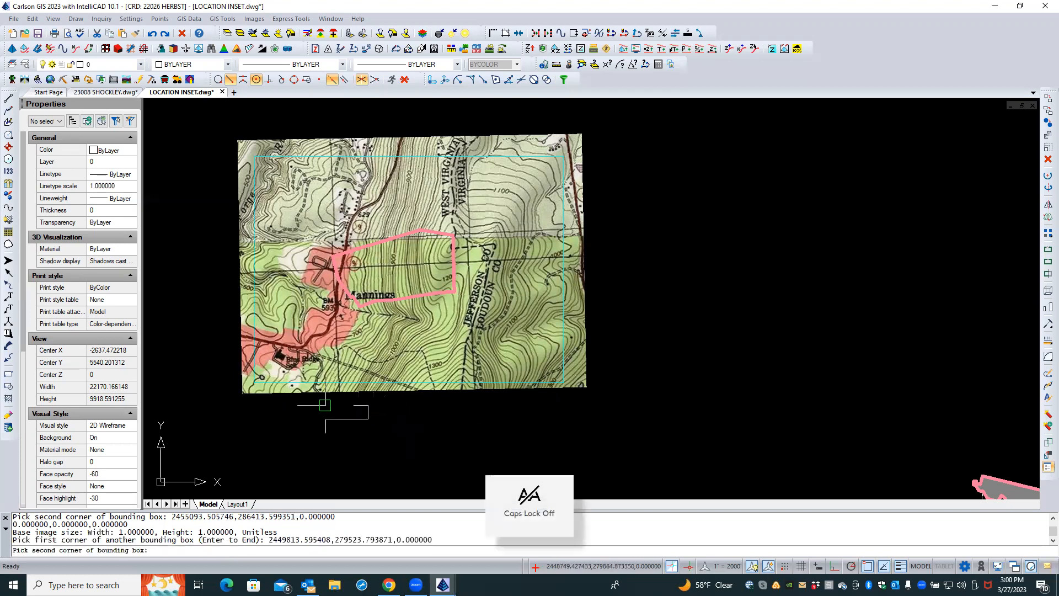
left_click(325, 404)
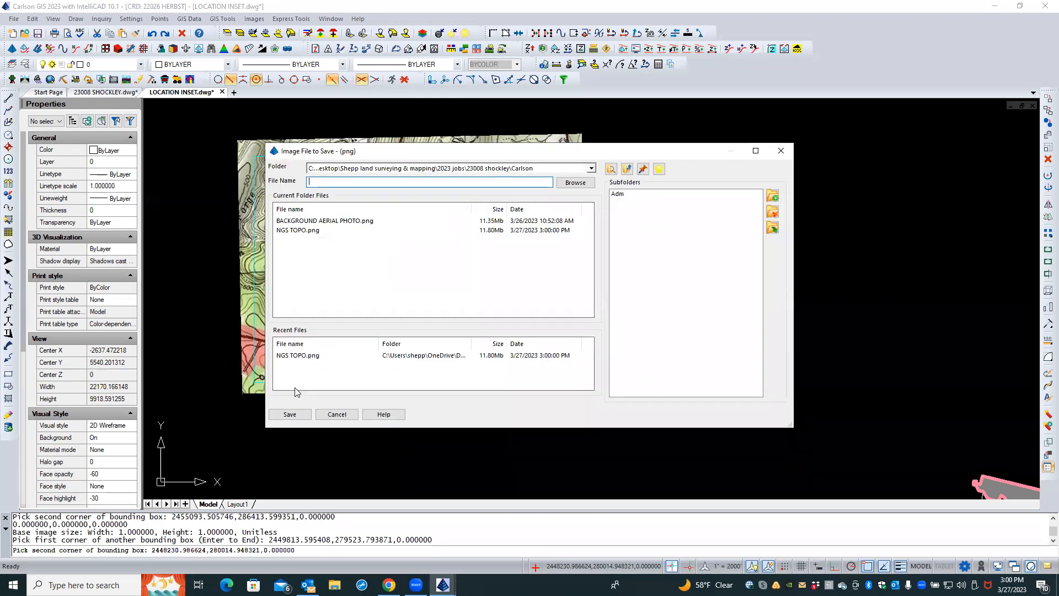
left_click(336, 414)
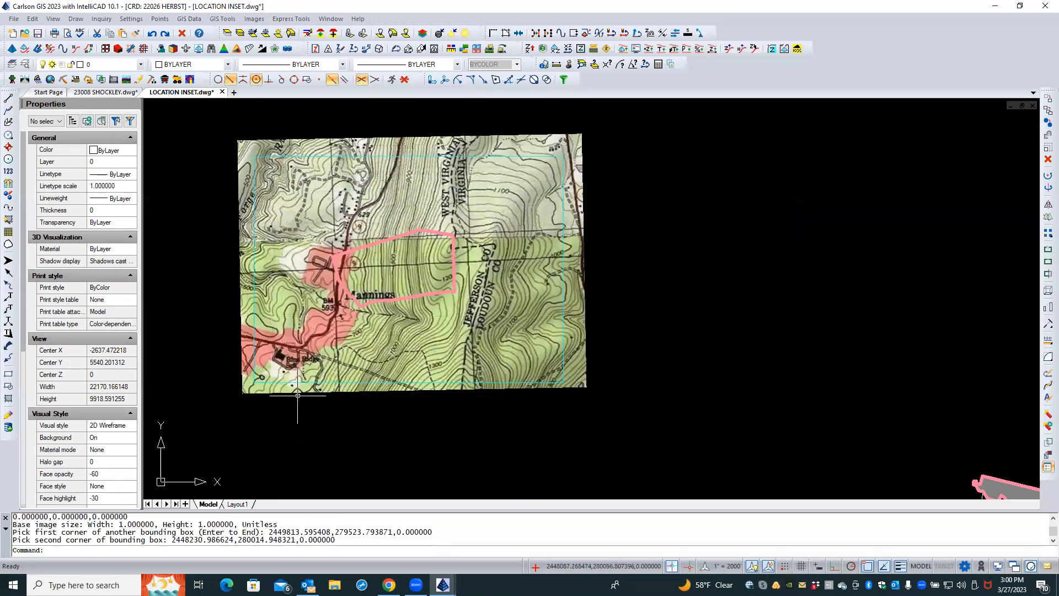
left_click(297, 393)
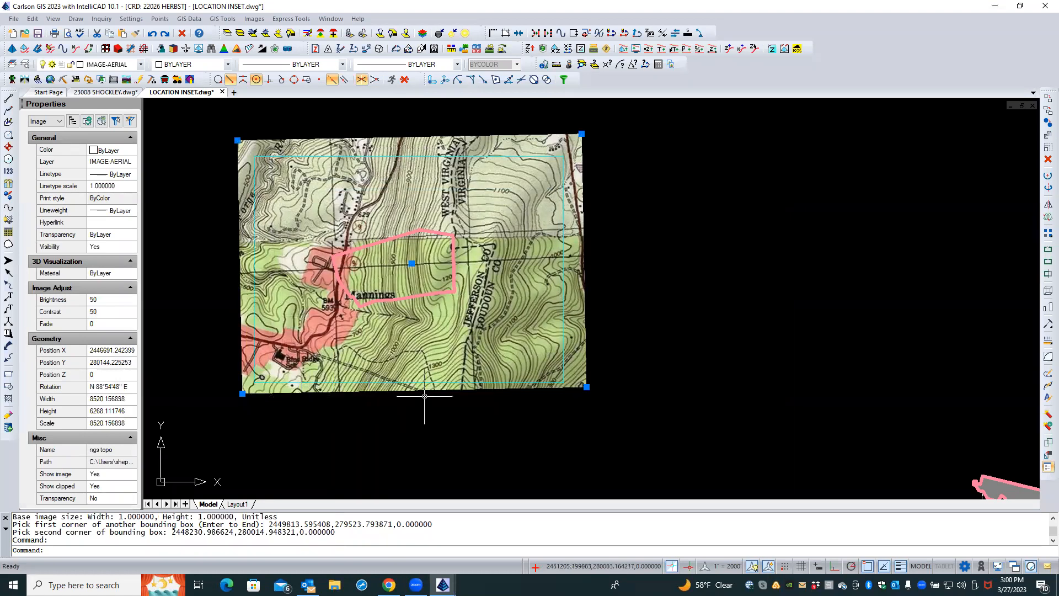
key("Delete")
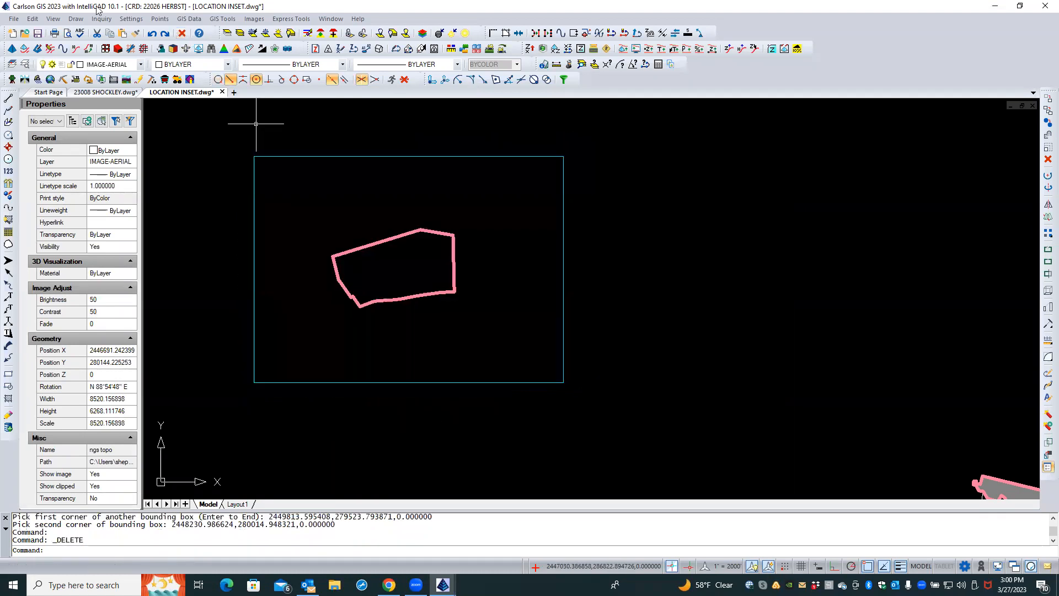
Try to set the Drawing Setup project name to SHOCKLEY and the job number to 23008
left_click(131, 18)
left_click(255, 124)
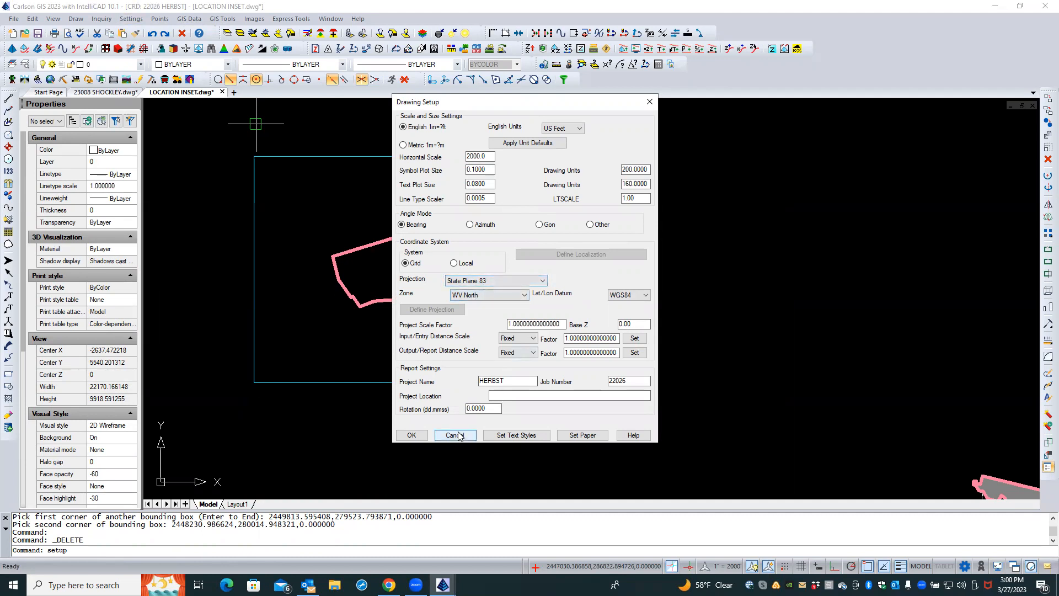
left_click_drag(504, 381, 459, 375)
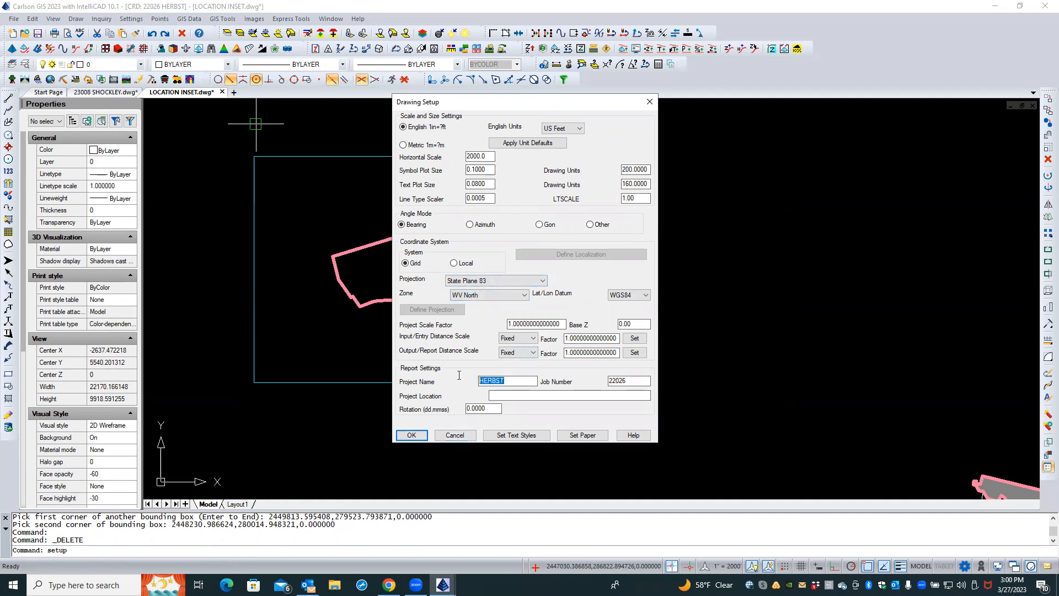
type("SC")
type("O")
type("CKLEY")
left_click_drag(622, 381, 597, 380)
type("23008")
left_click(455, 434)
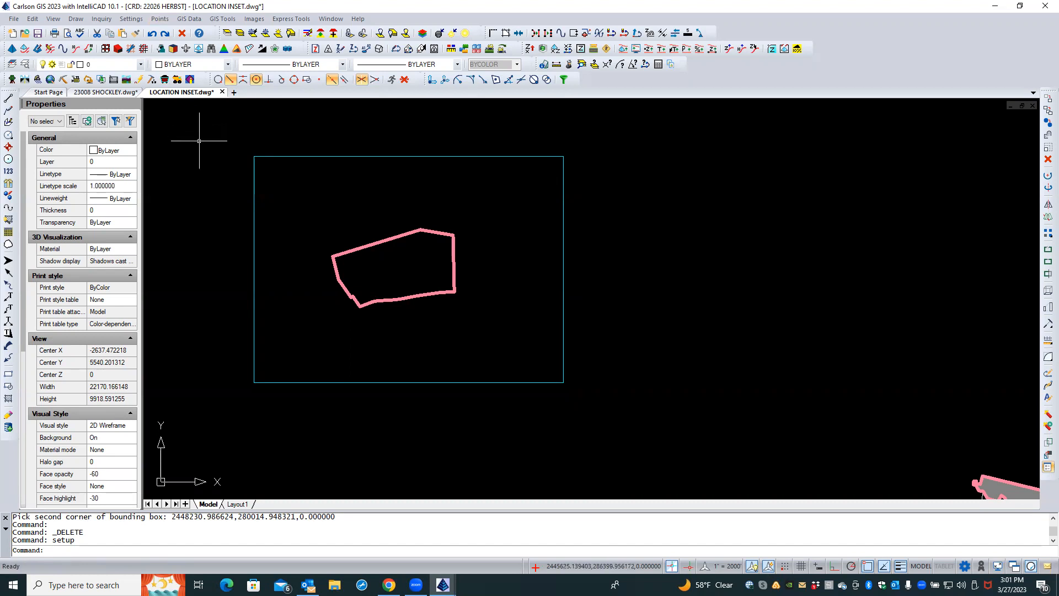
Set the Drawing Setup project name to SHOCKLEY and the job number to 23008, and apply it
left_click(131, 19)
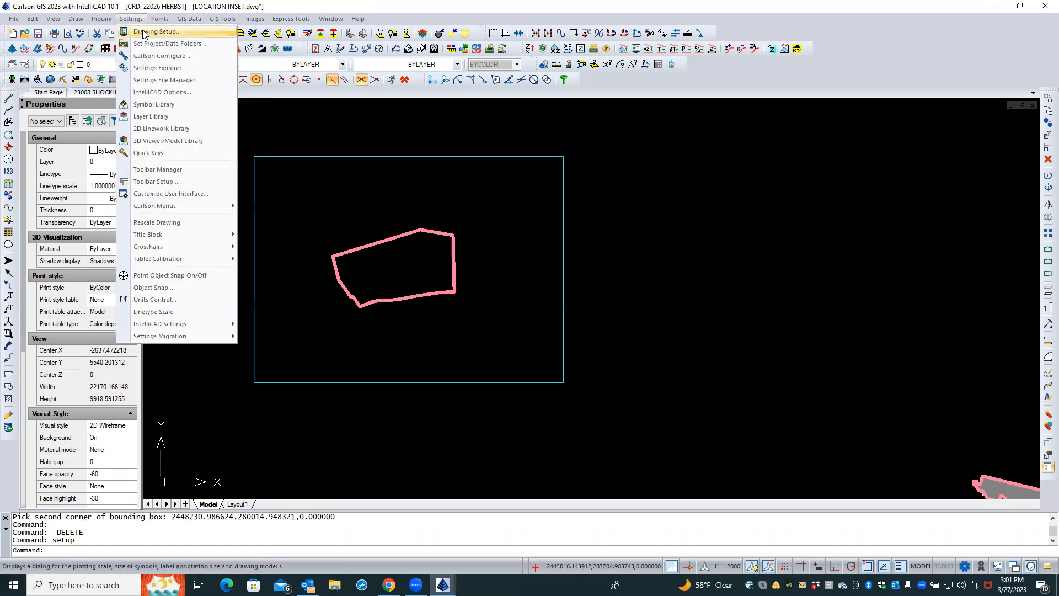
left_click(144, 33)
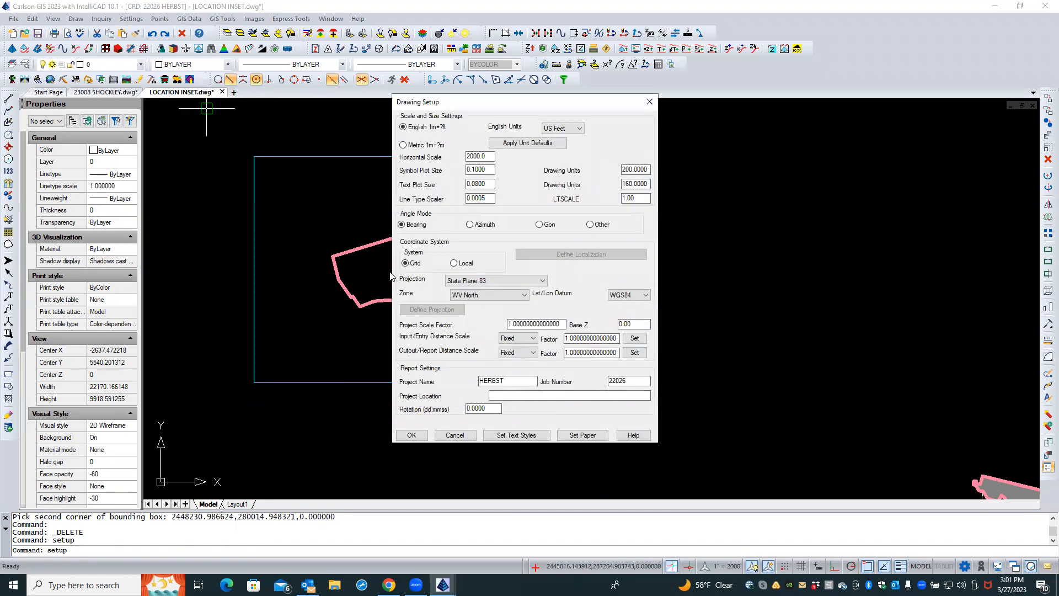
double_click(511, 383)
type("SHOCKLEY")
left_click_drag(629, 381, 592, 377)
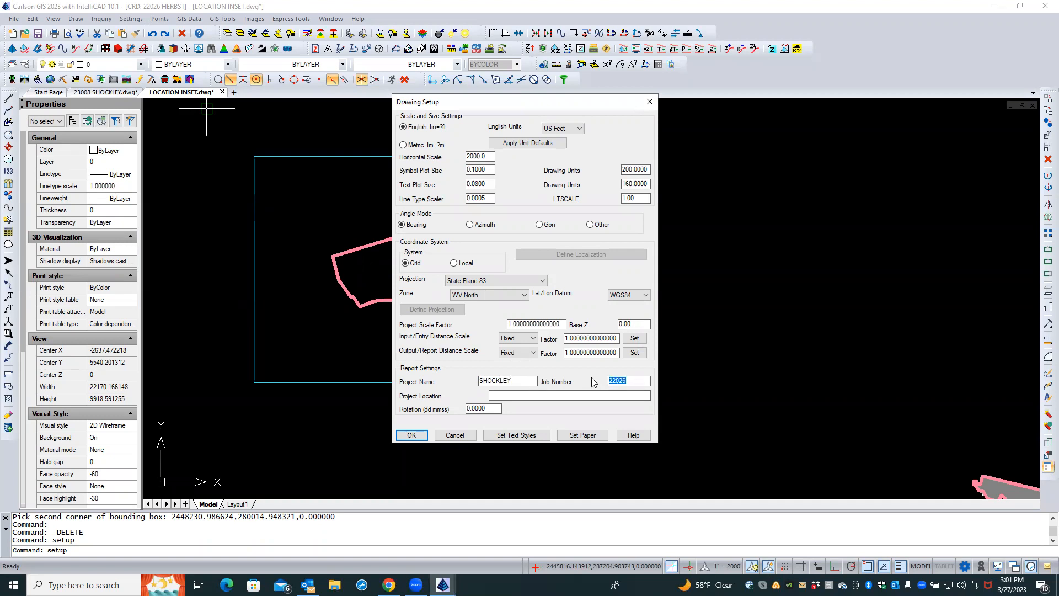
type("23008")
left_click(424, 435)
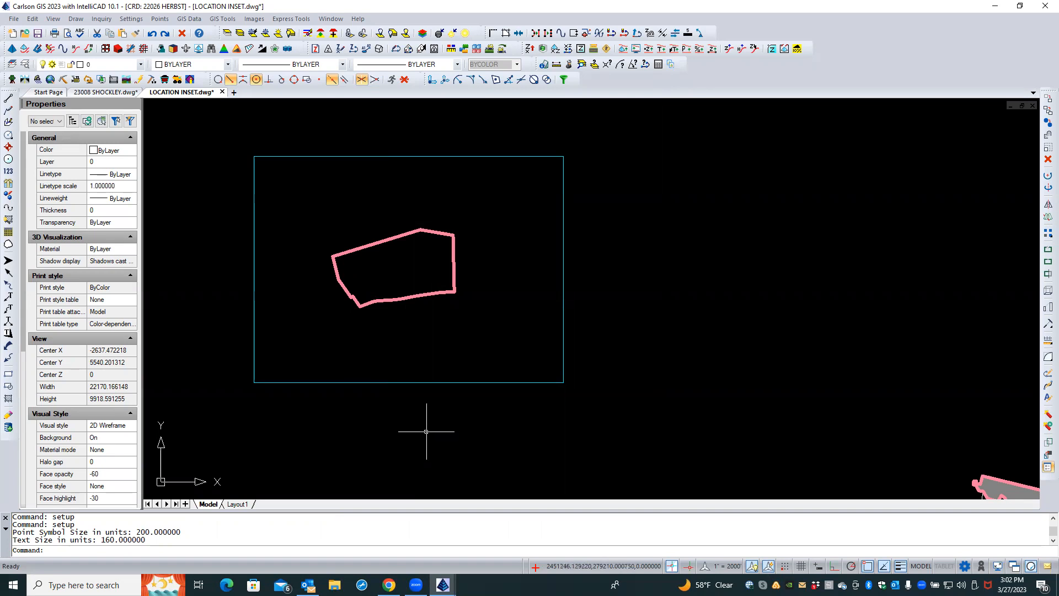
Compare the boundary polyline in 23008 SHOCKLEY with the site outline in LOCATION INSET
left_click(116, 93)
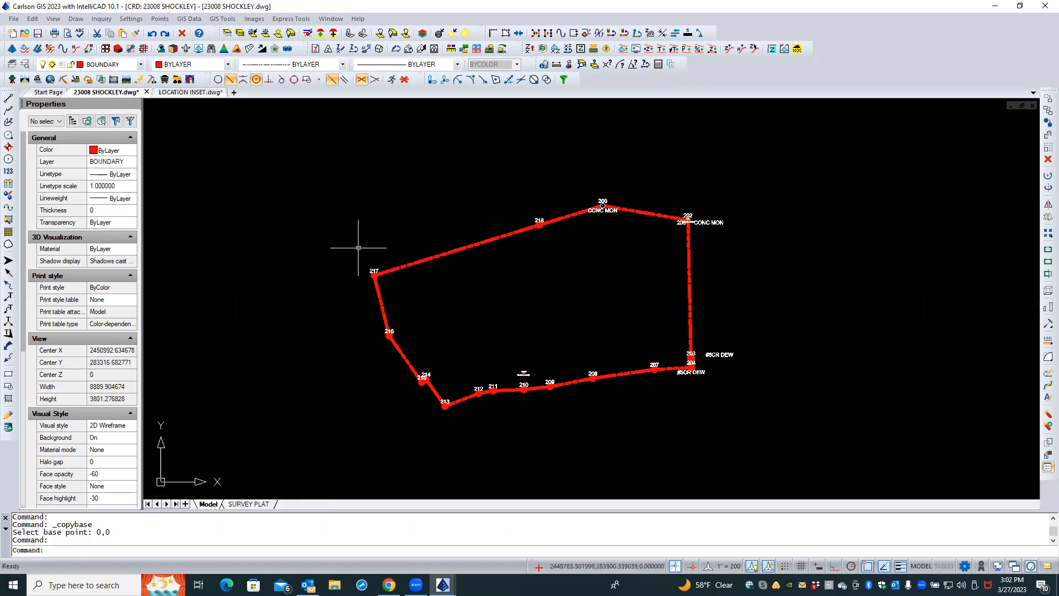
left_click(394, 271)
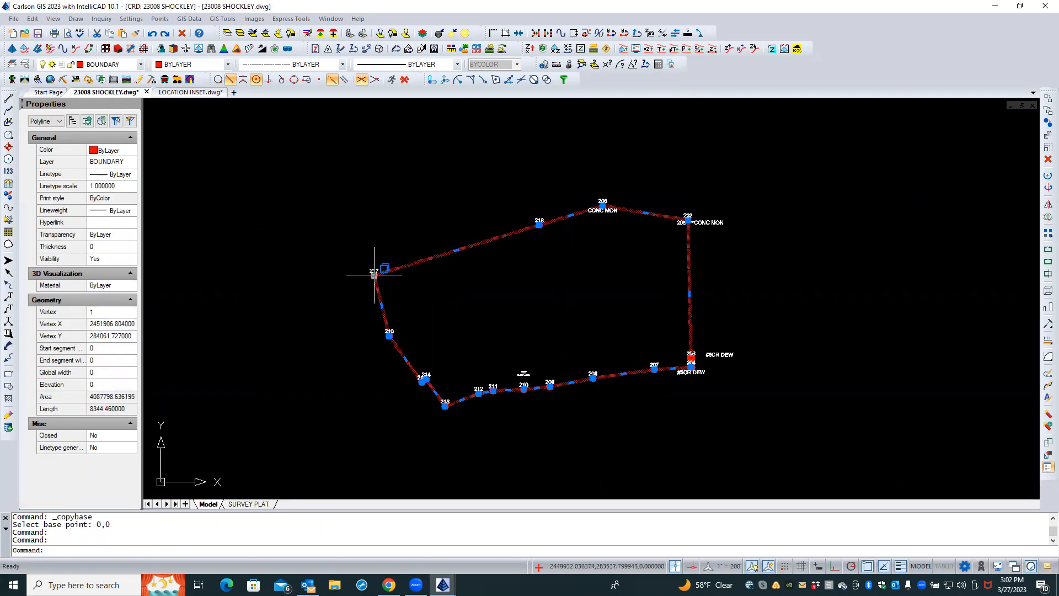
mouse_move(374, 274)
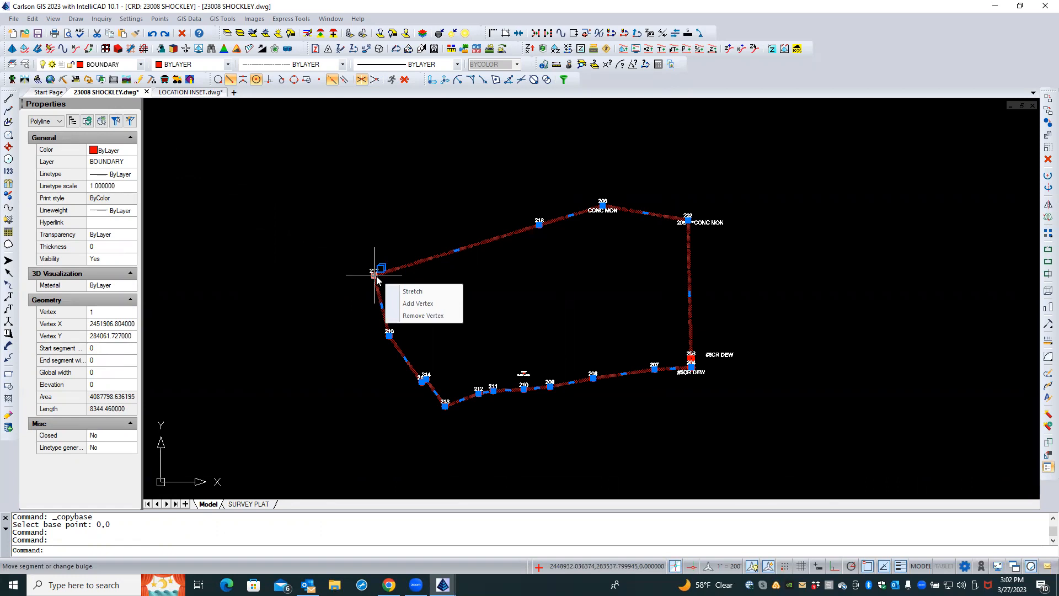
left_click(191, 92)
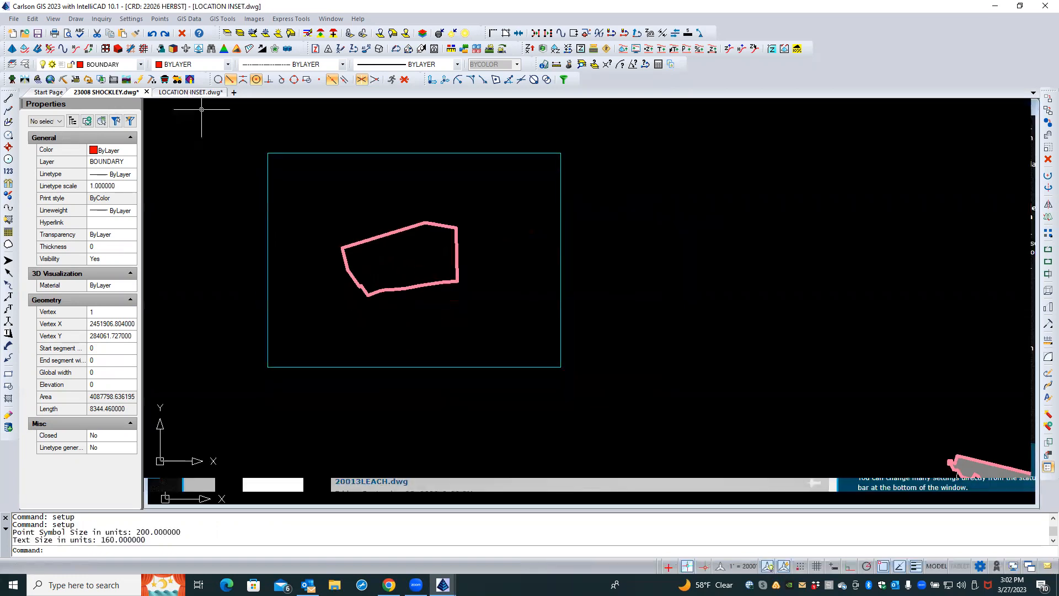
left_click(343, 253)
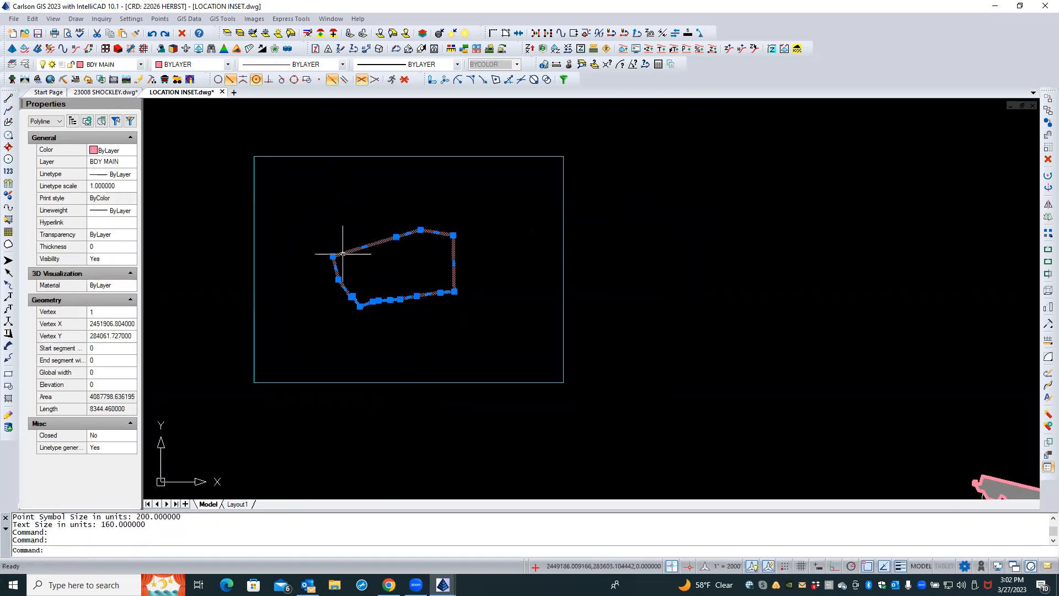
mouse_move(334, 257)
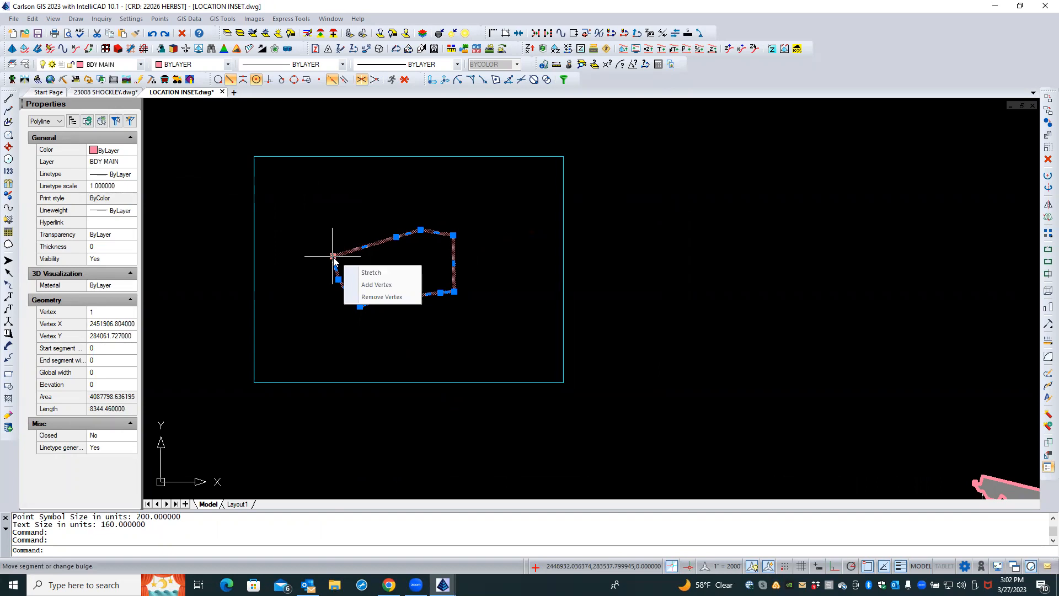
key("Escape")
key("Escape")
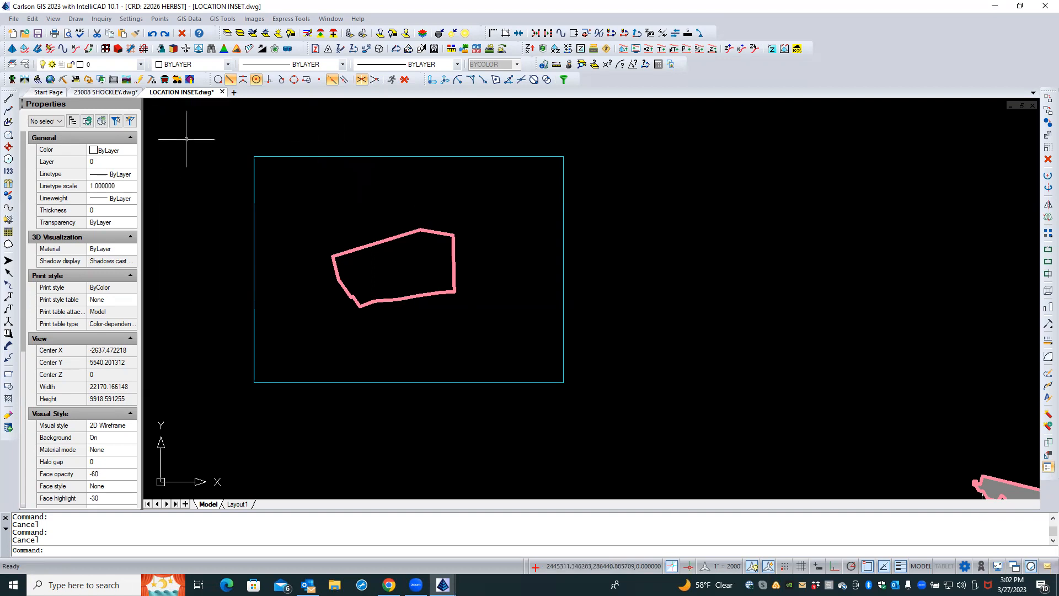
Set the drawing's coordinate file to a new file named EMPTY
left_click(160, 19)
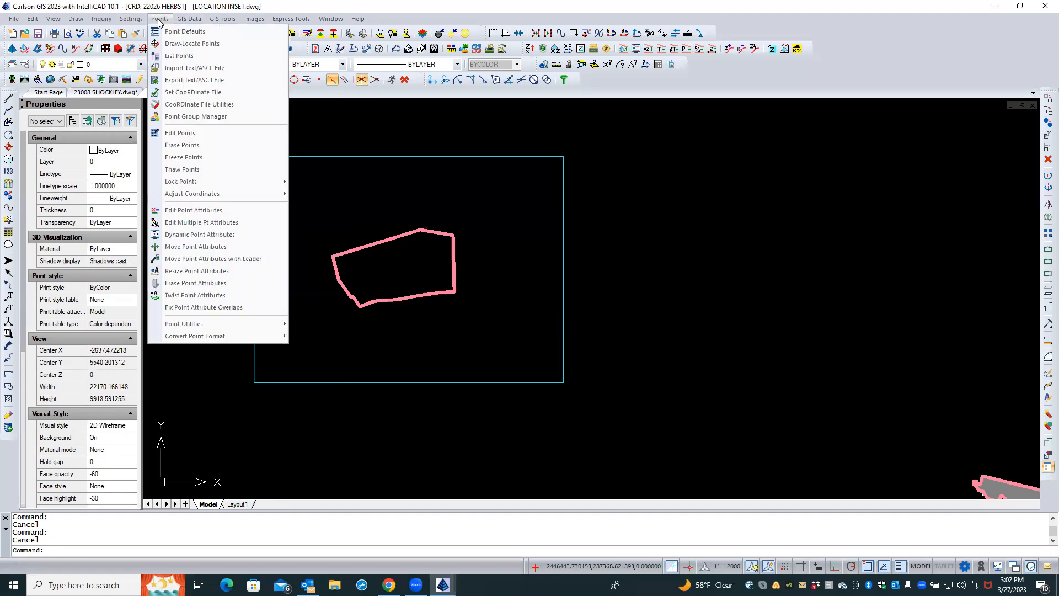
left_click(199, 92)
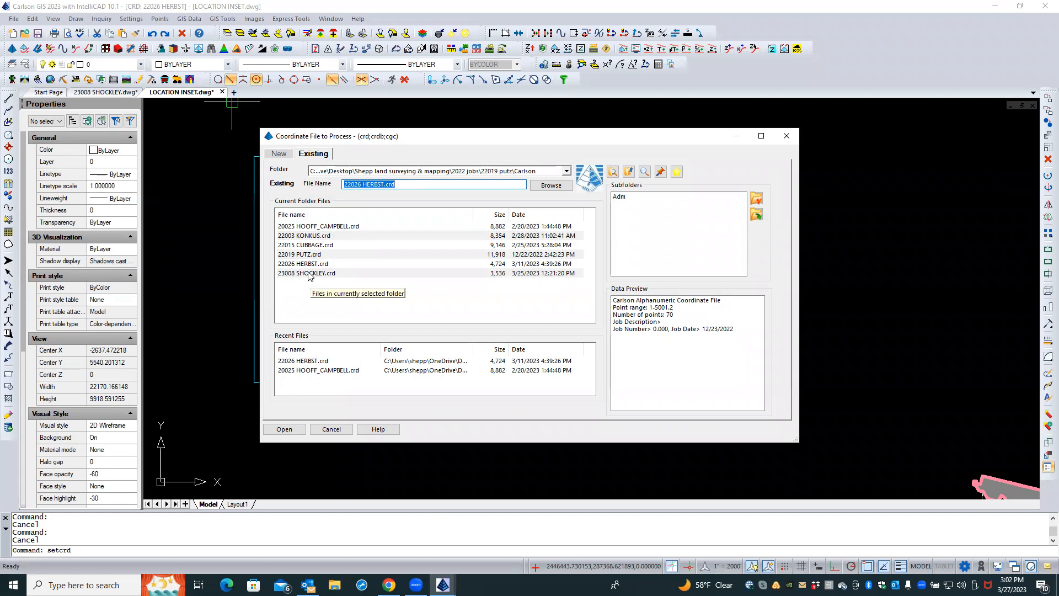
left_click(279, 154)
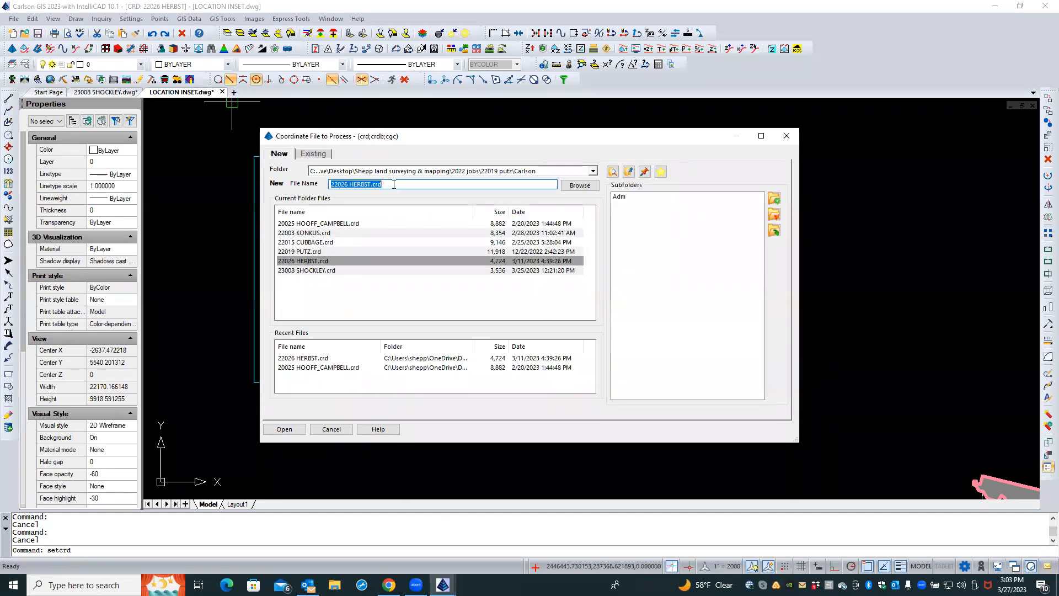
type("EMPTY")
key("Return")
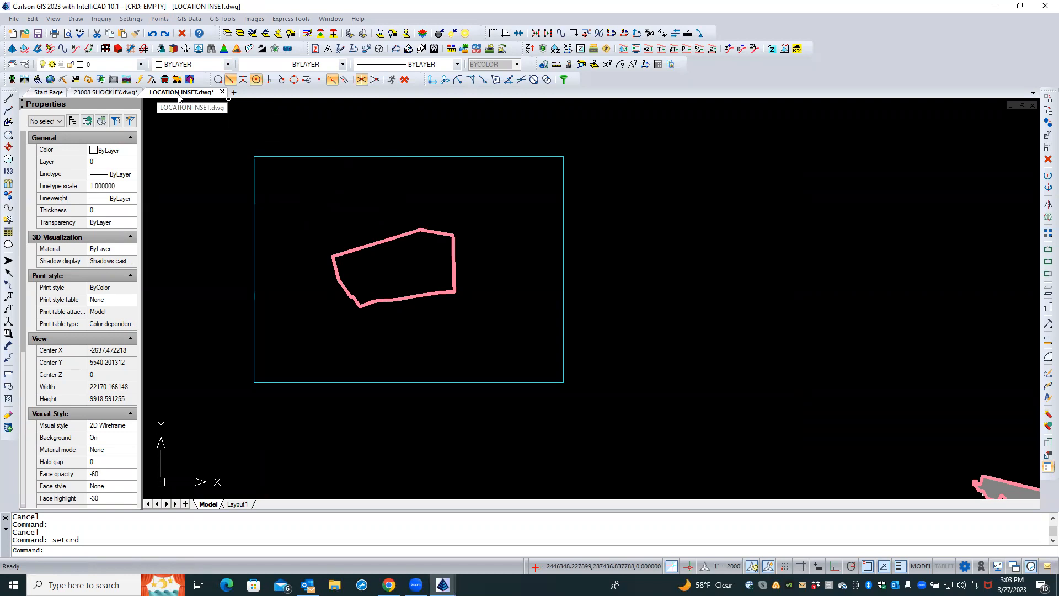
left_click(14, 20)
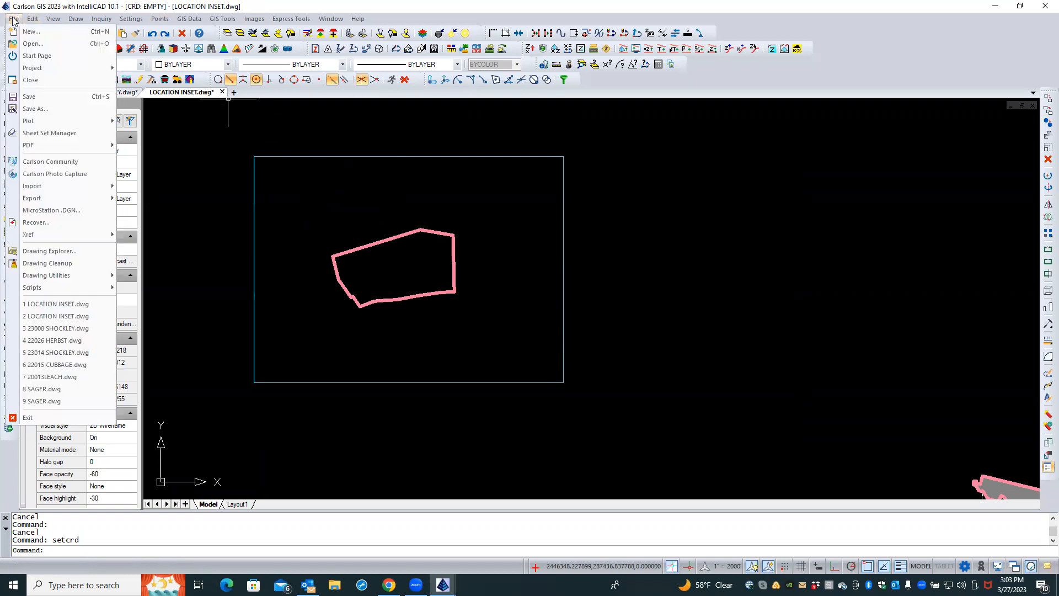
left_click(224, 158)
left_click(216, 164)
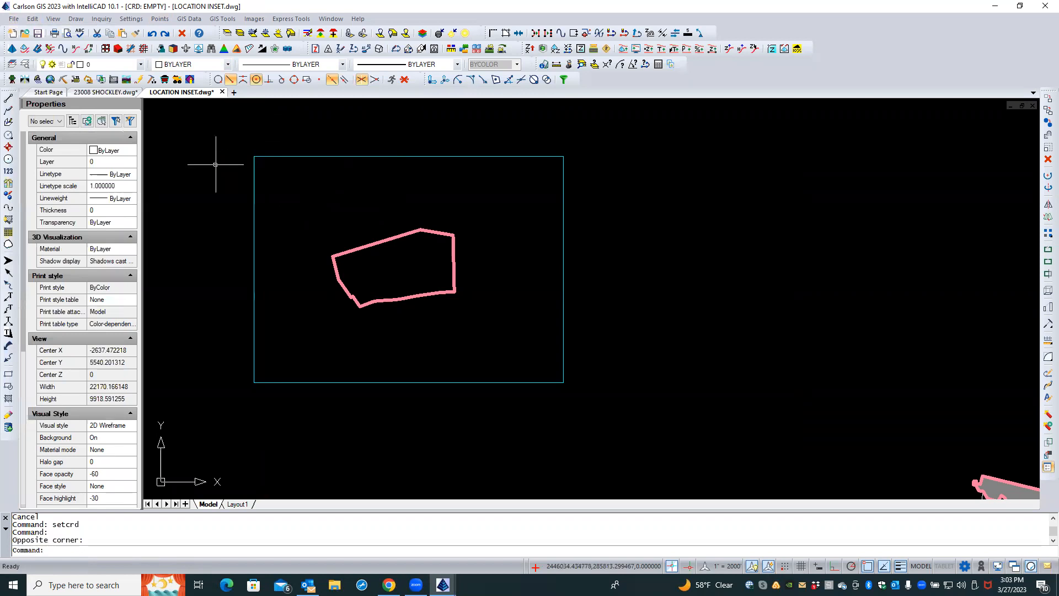
left_click(13, 19)
left_click(53, 114)
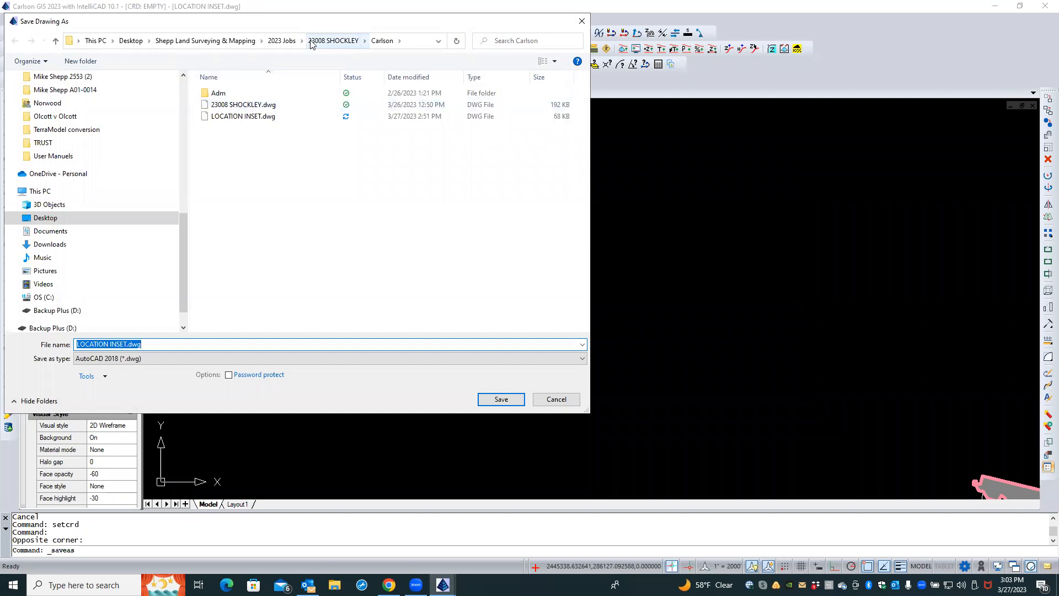
left_click(555, 400)
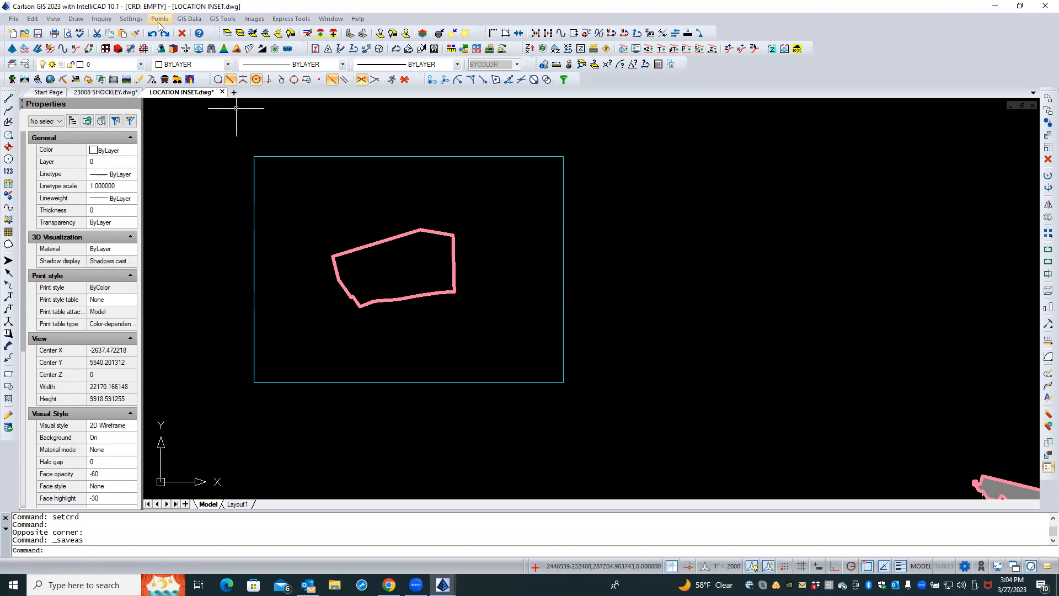
left_click(188, 20)
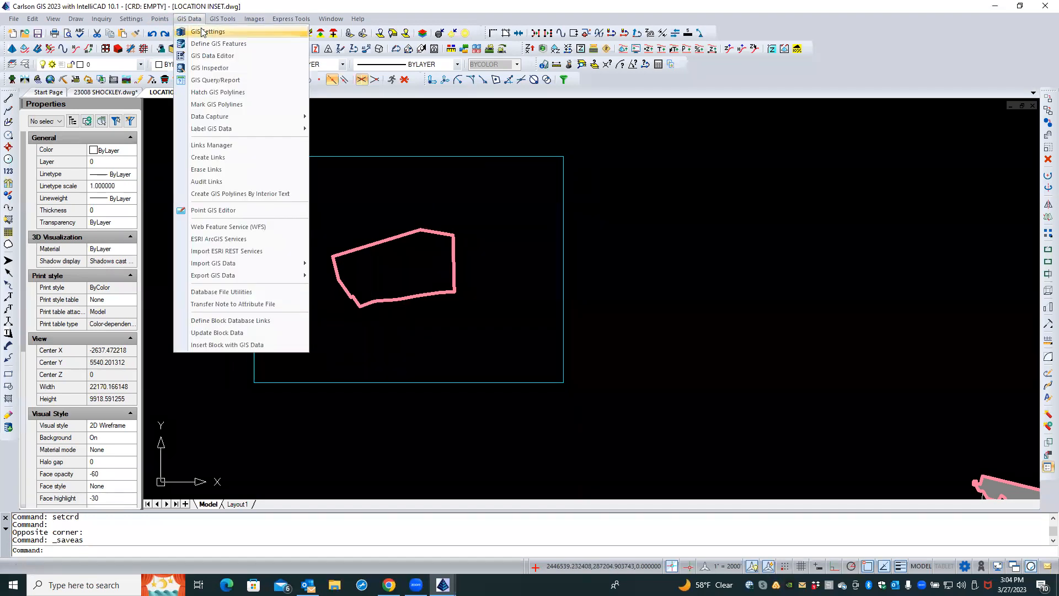
left_click(204, 32)
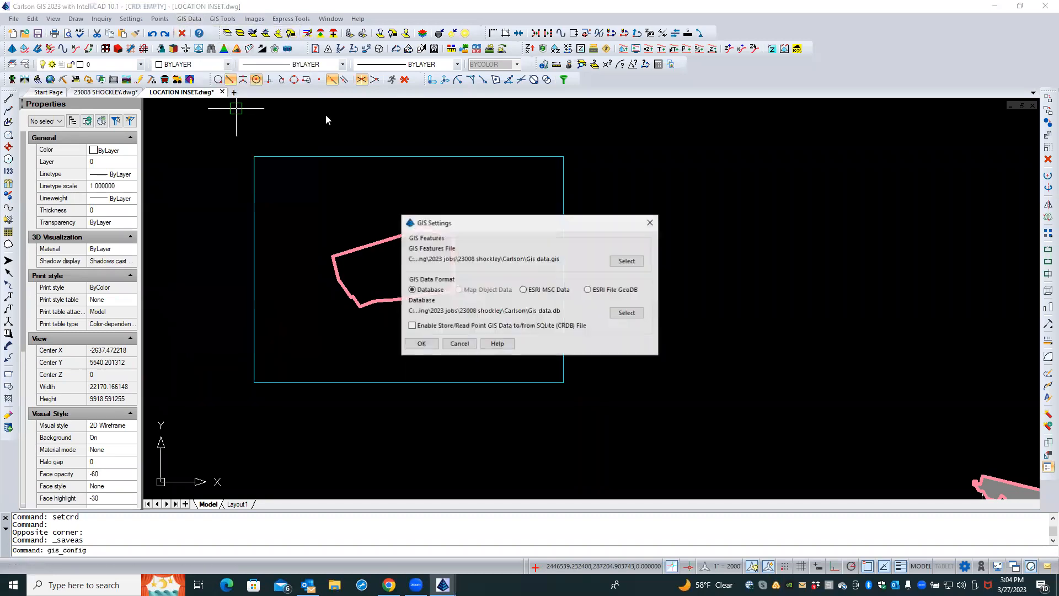
left_click(627, 261)
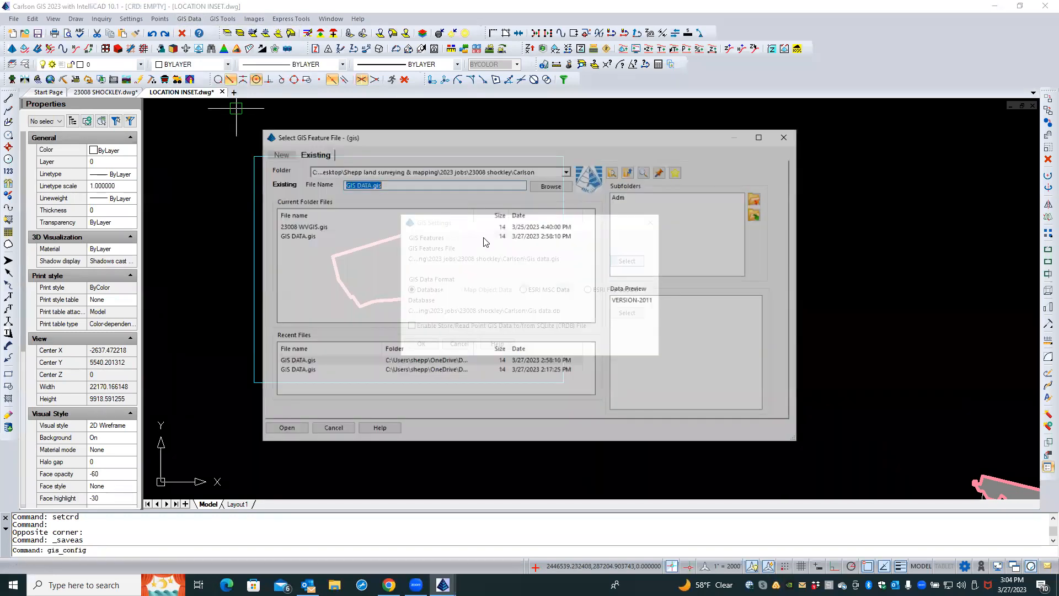
left_click(291, 155)
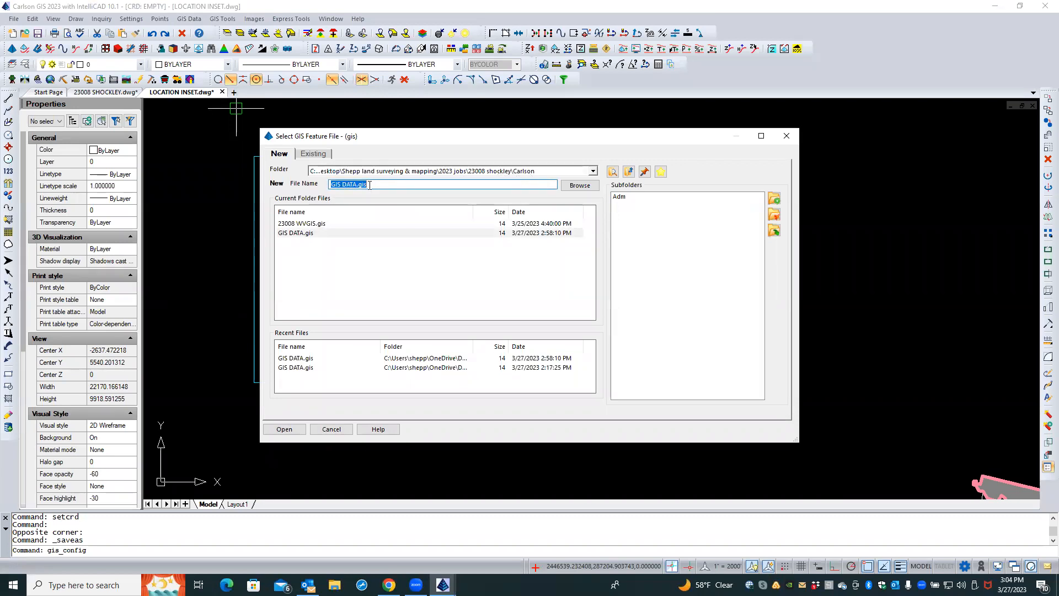
left_click(290, 428)
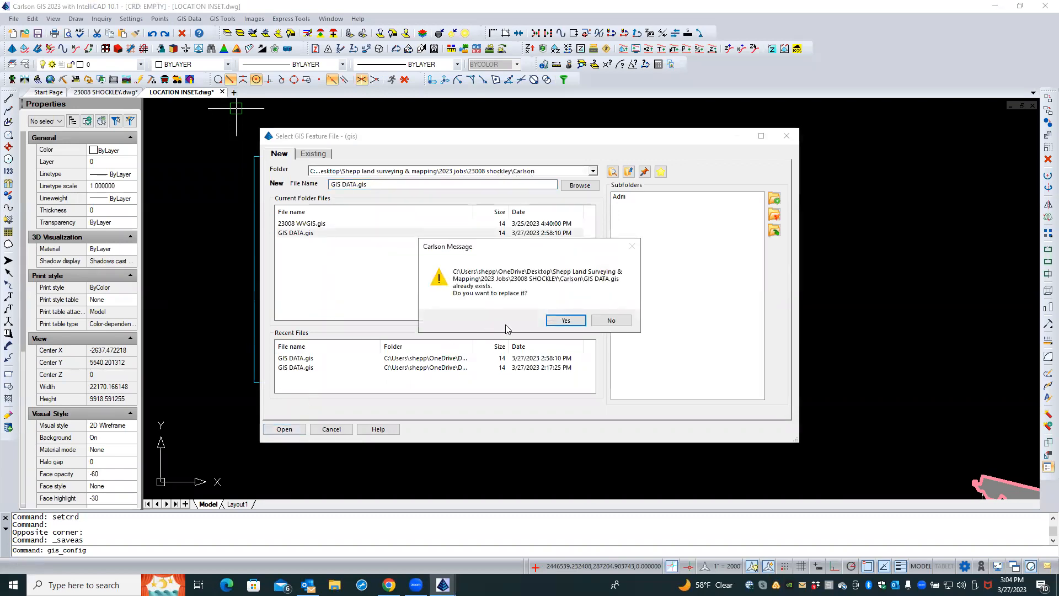
left_click(566, 321)
left_click(627, 312)
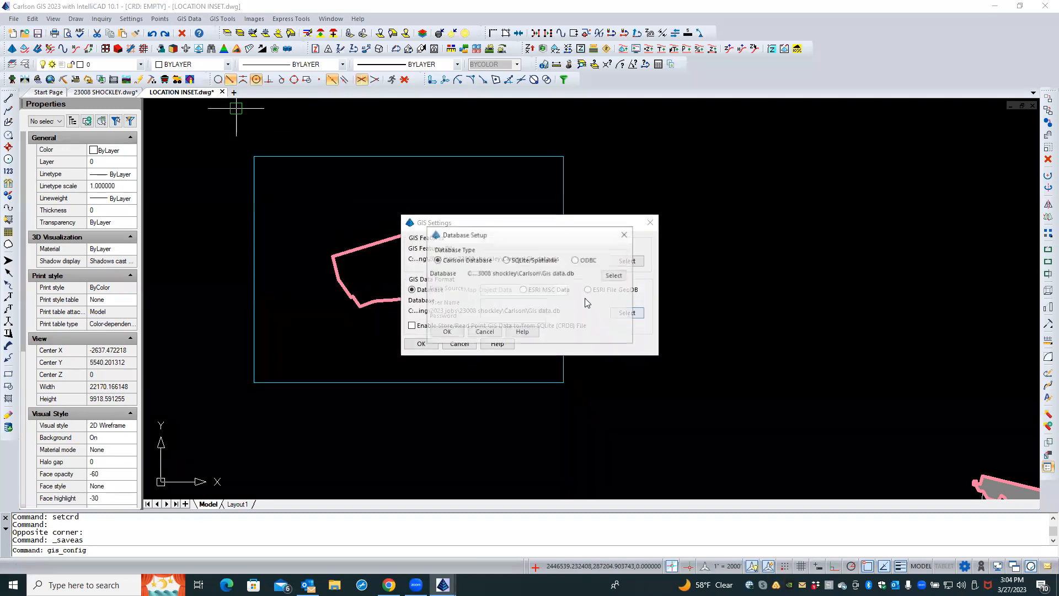
left_click(613, 275)
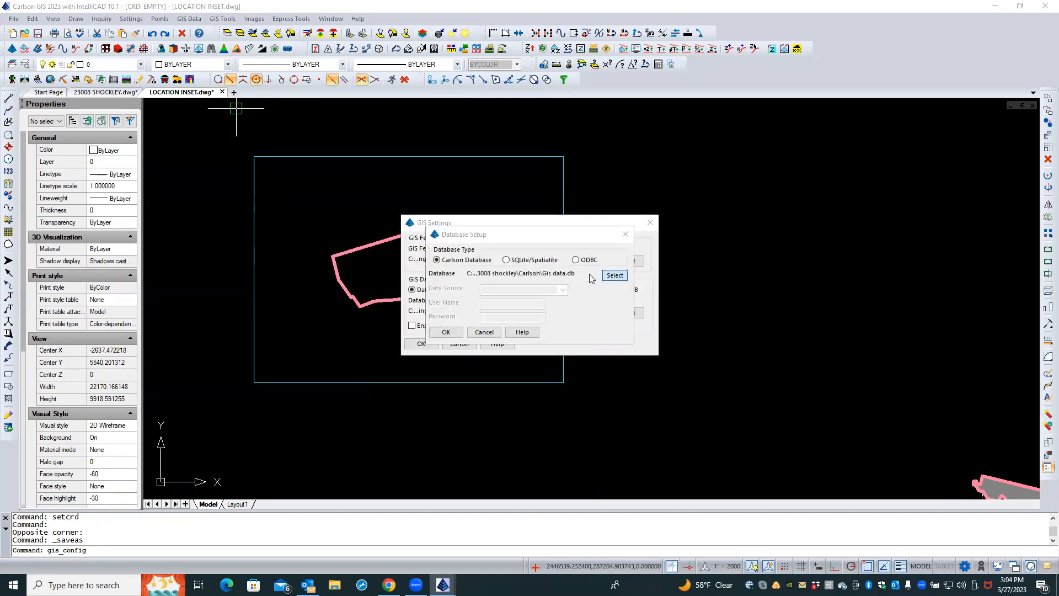
left_click(279, 154)
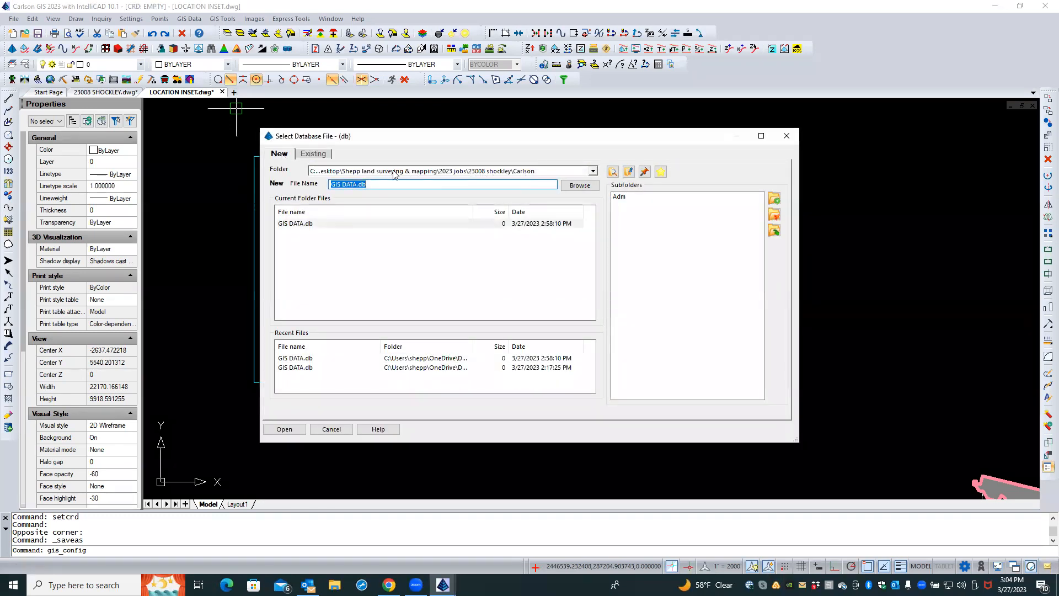
left_click(298, 429)
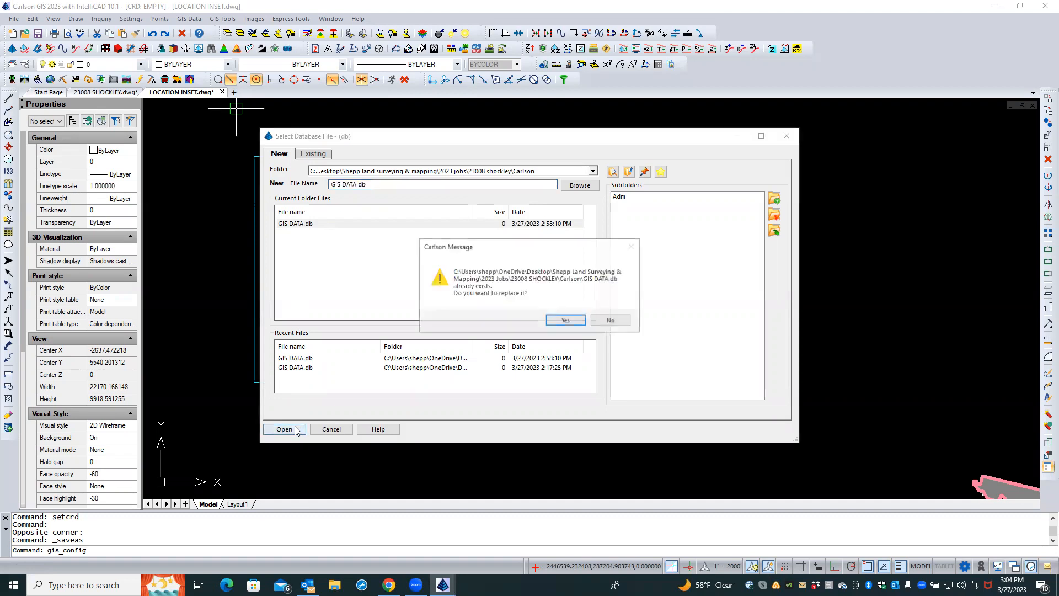
left_click(552, 319)
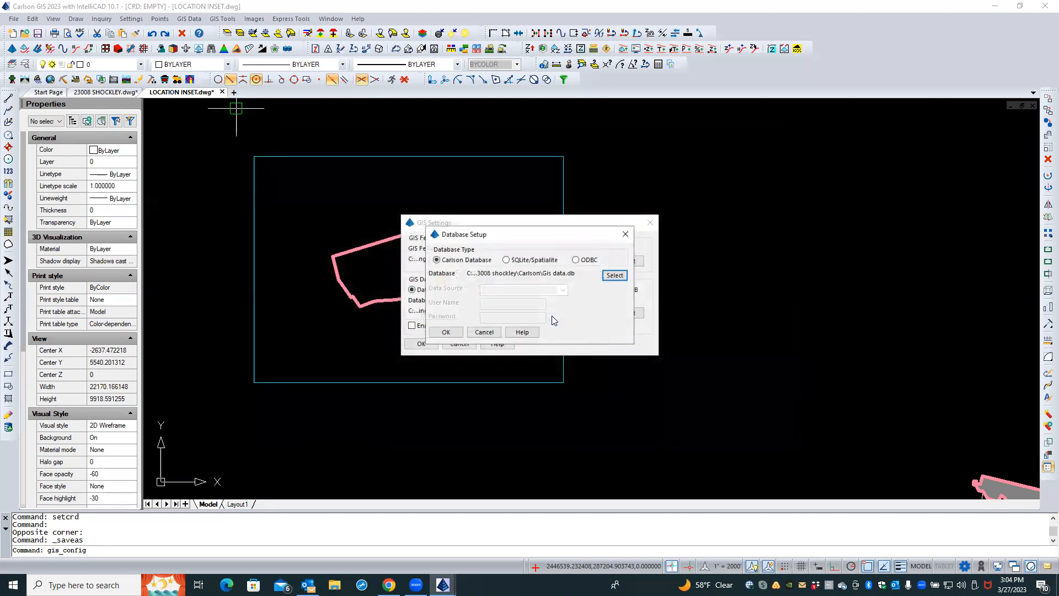
left_click(446, 332)
left_click(430, 345)
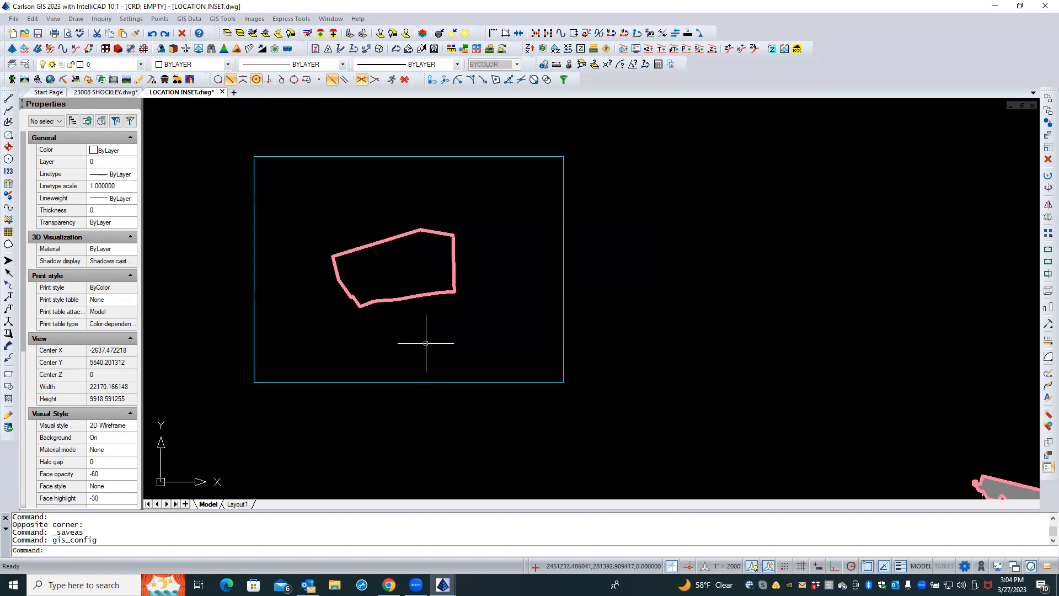
Place an NGS Topo US 2D map image over a box around the site outline, saving it over NGS TOPO.png
left_click(189, 18)
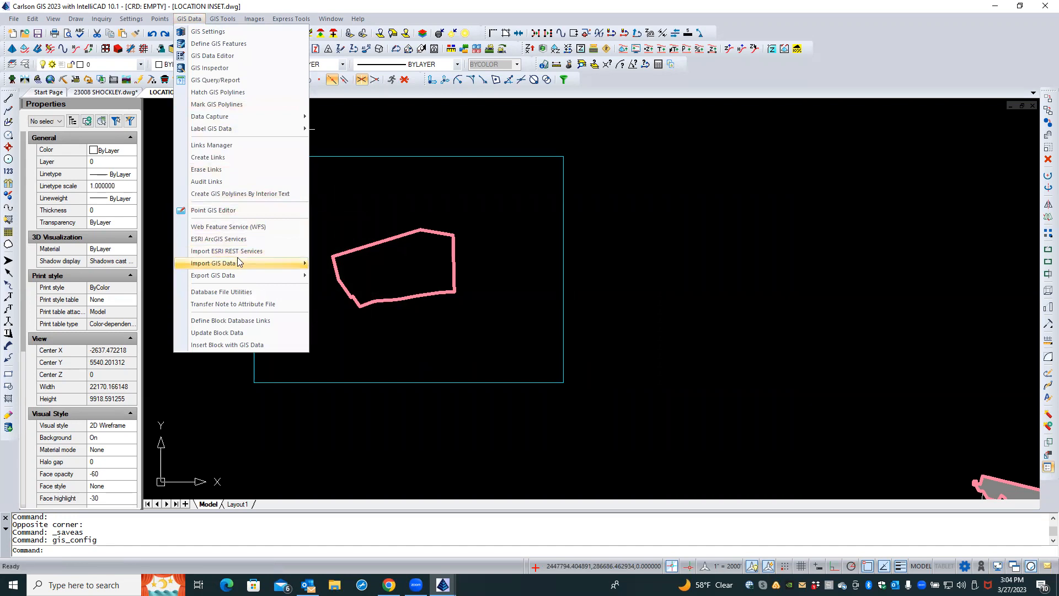
left_click(238, 240)
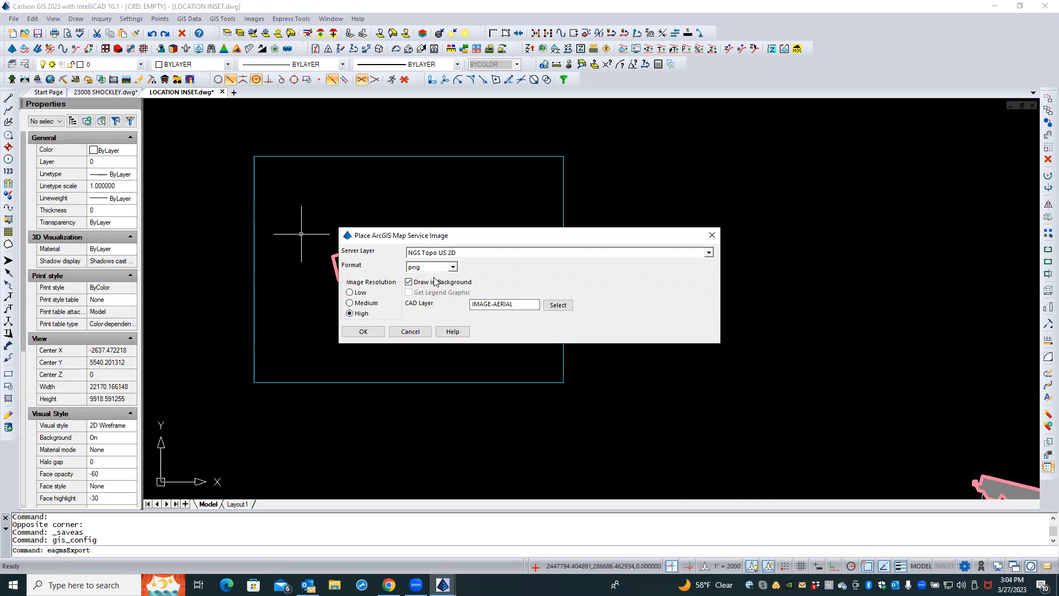
left_click(363, 331)
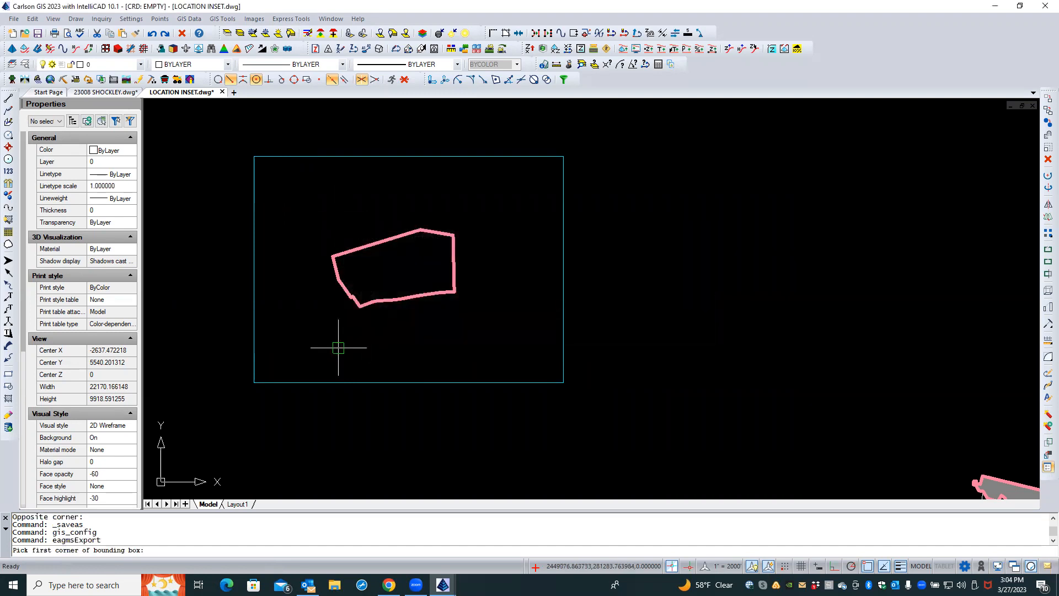
left_click(244, 391)
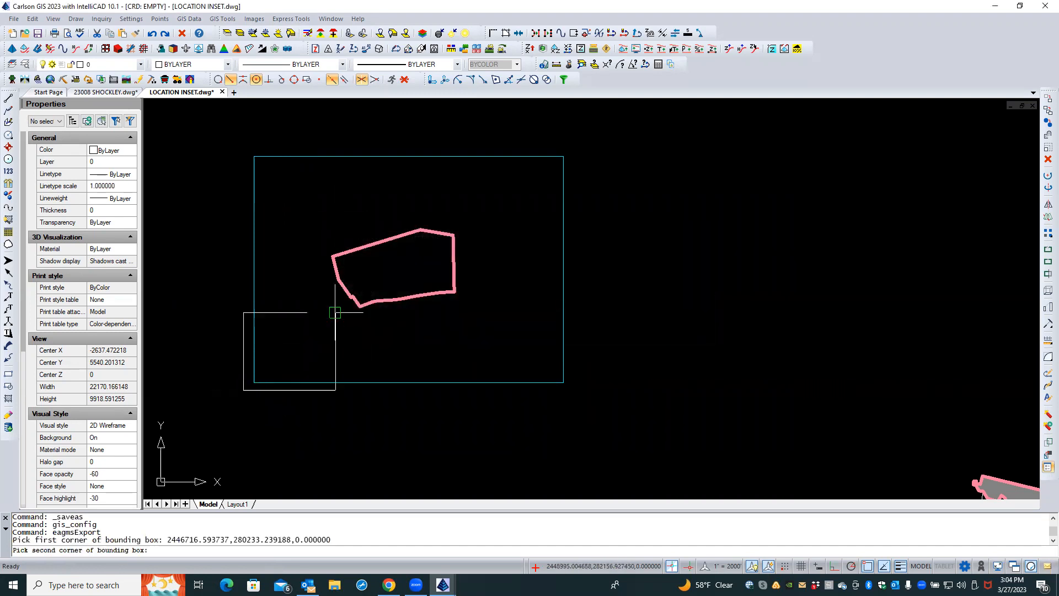
left_click(576, 142)
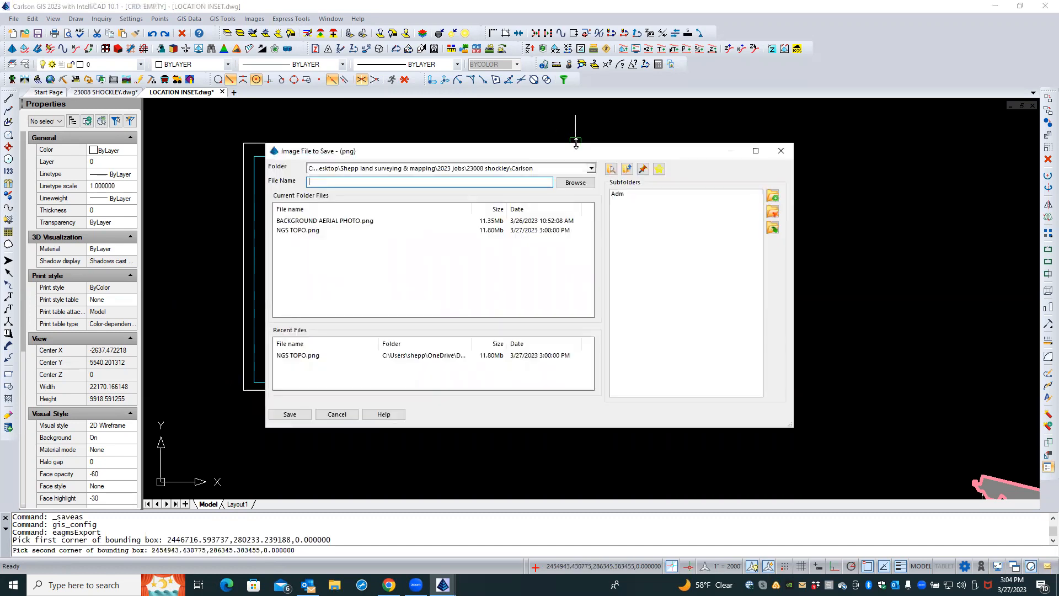
left_click(295, 231)
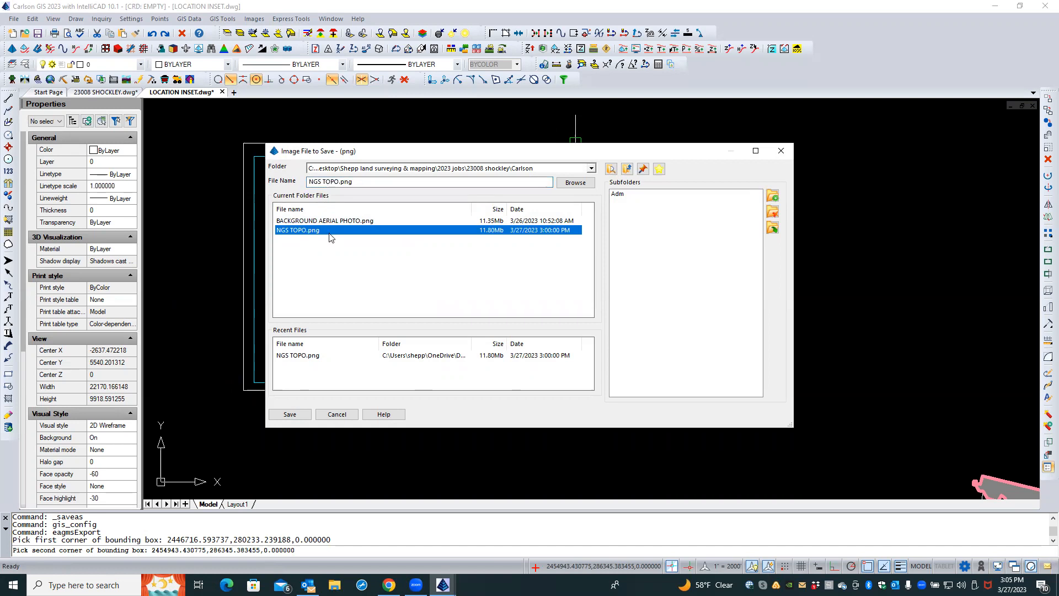
left_click(289, 414)
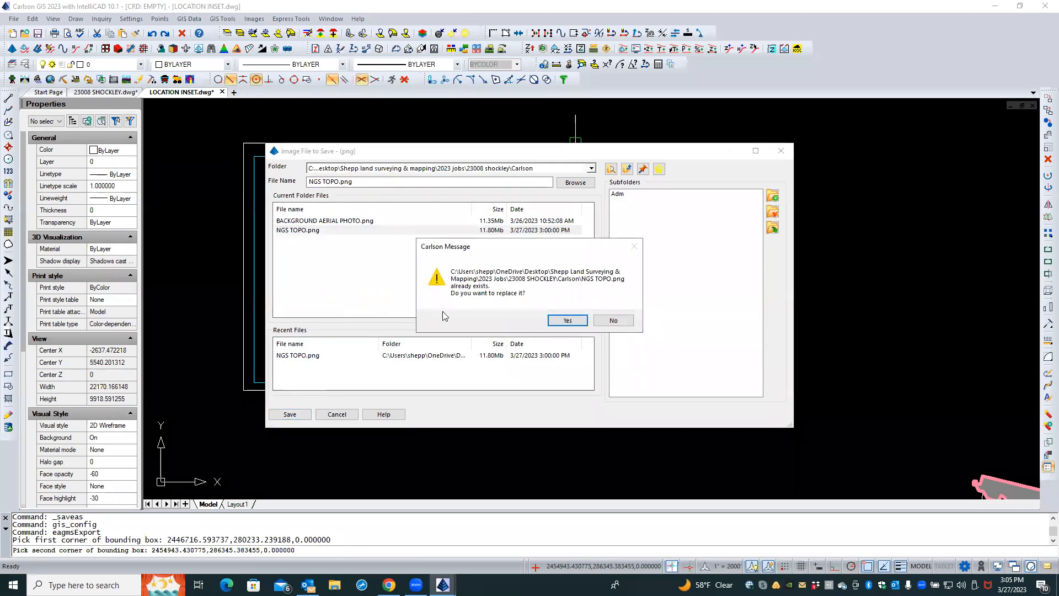
left_click(567, 320)
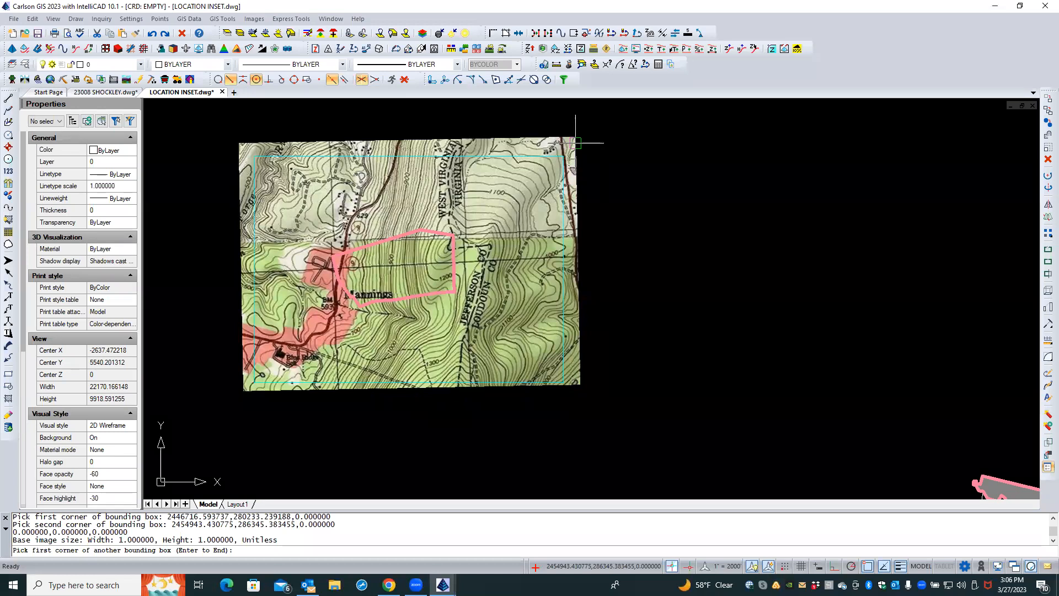
key("Return")
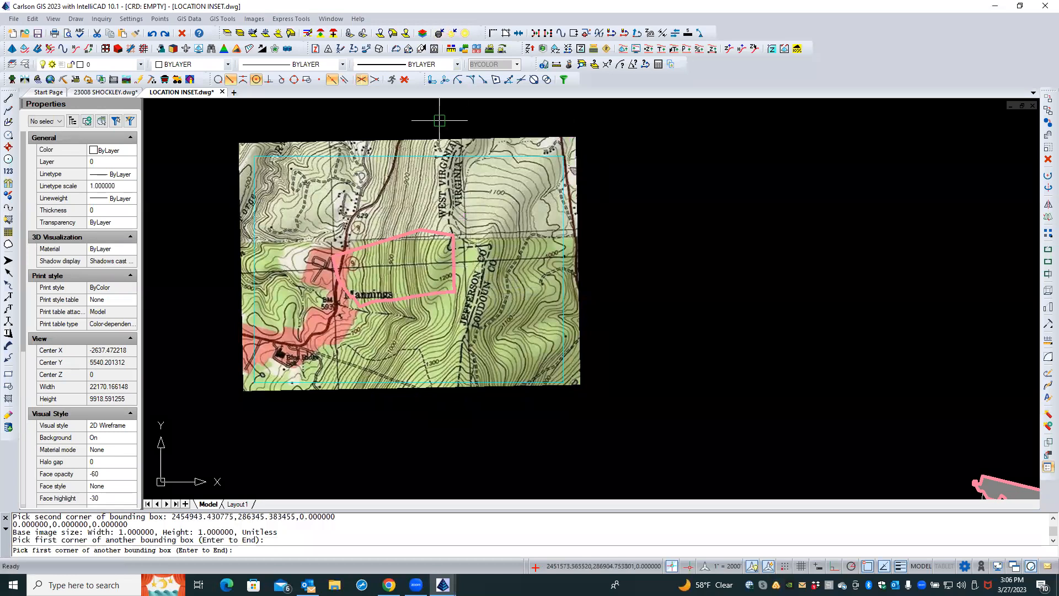
Delete the placed topo map image
left_click(446, 124)
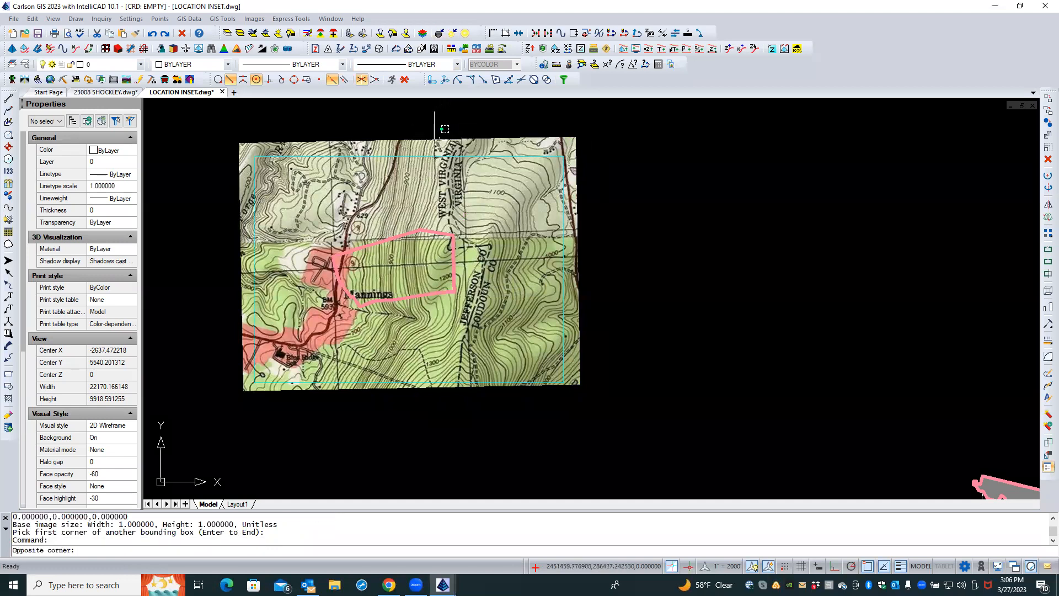
left_click(431, 140)
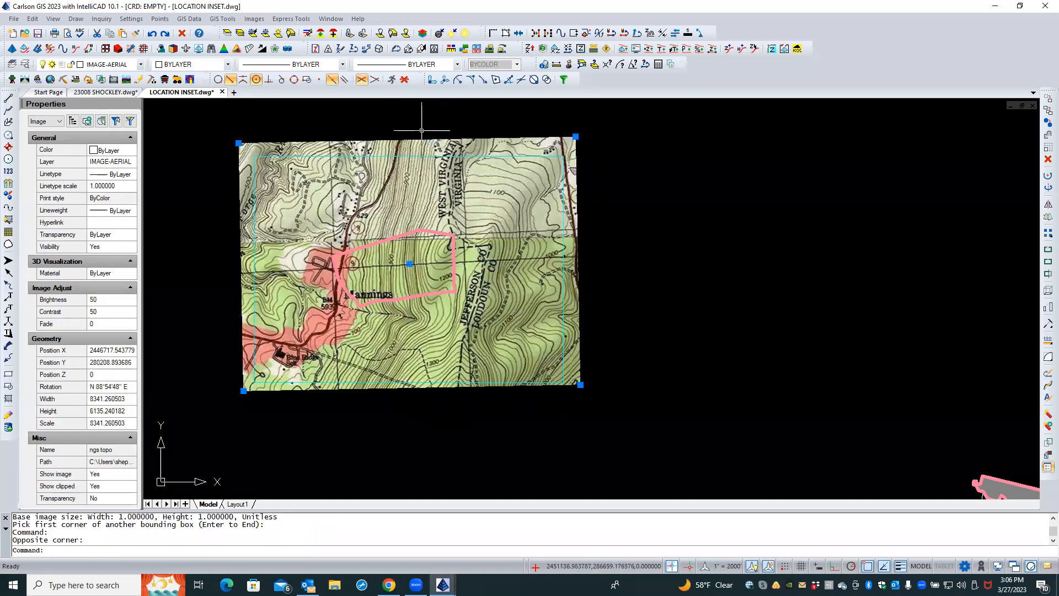
left_click(182, 33)
Place a World Imagery aerial image over a small box around the site outline, saving it as aerial temp.png
left_click(189, 18)
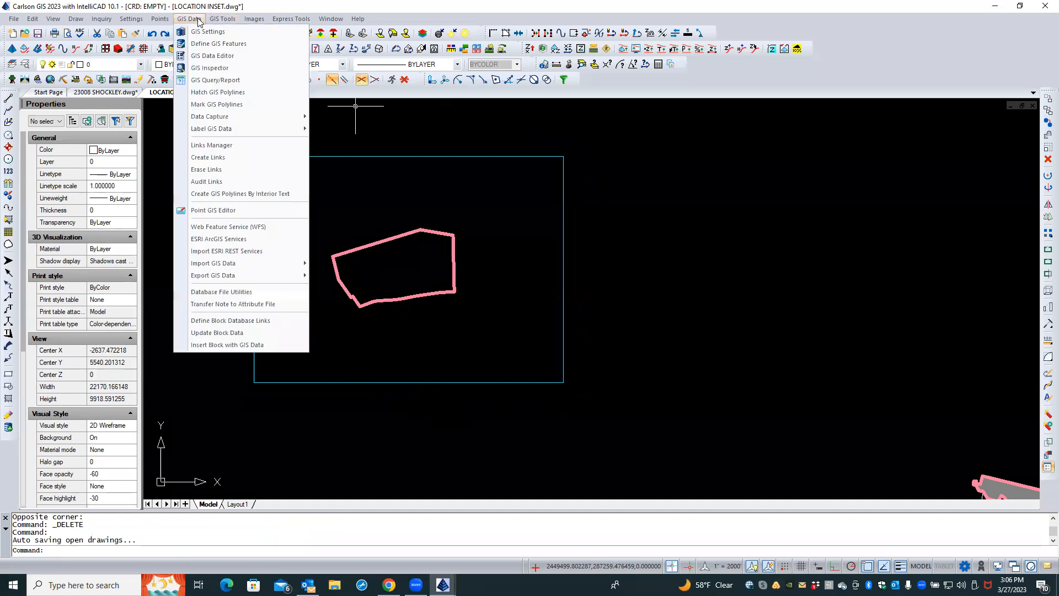
left_click(212, 239)
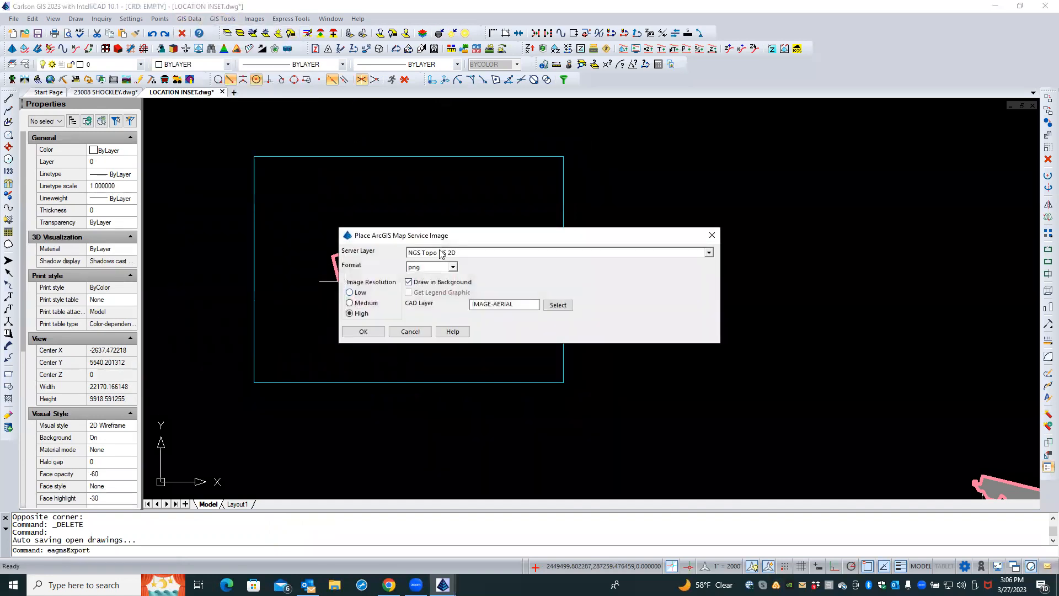
left_click(440, 254)
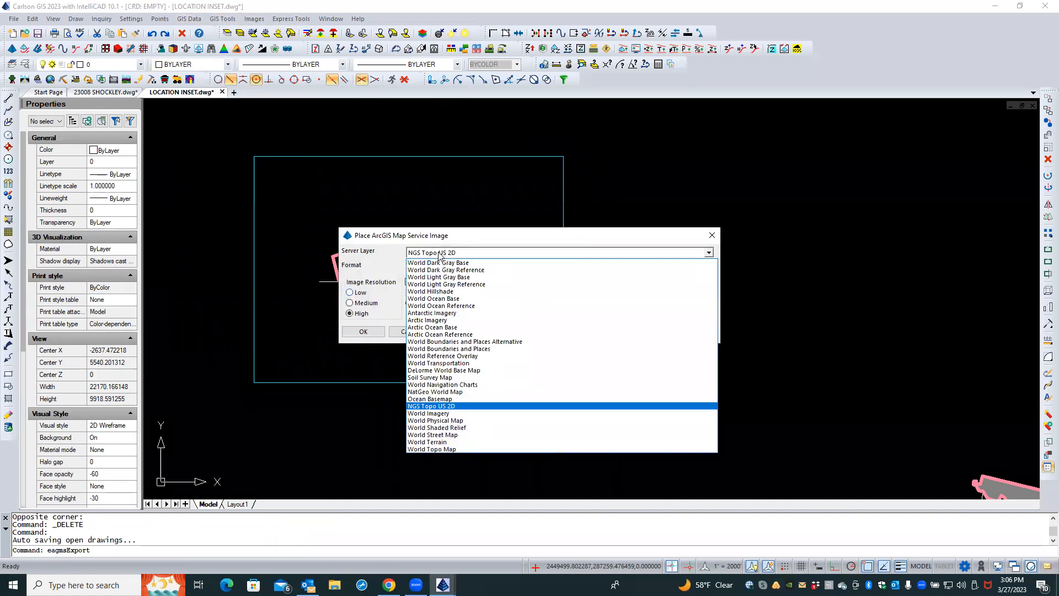
left_click(428, 414)
left_click(365, 332)
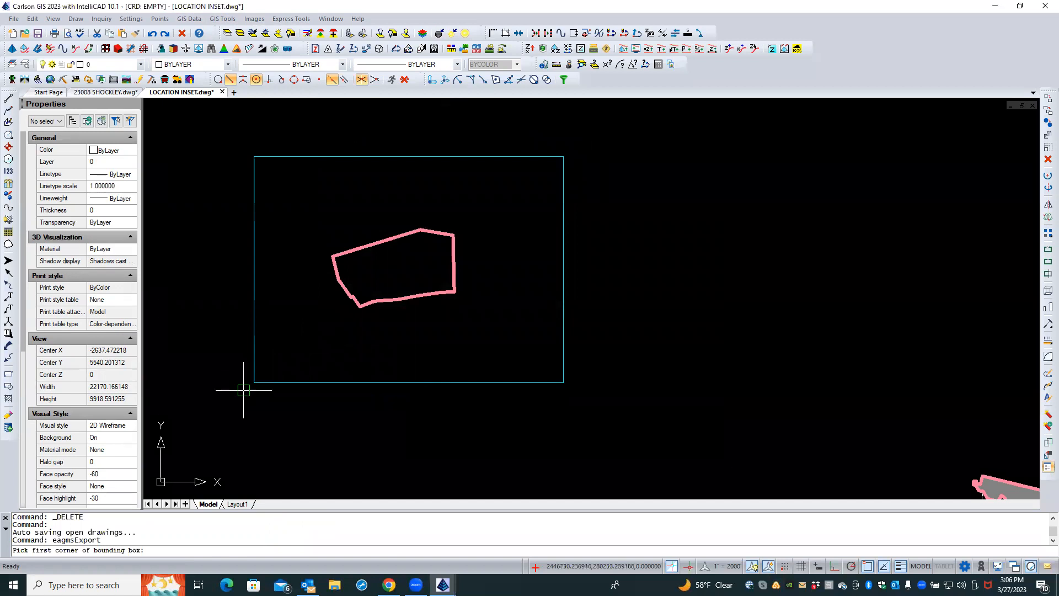
left_click(320, 323)
left_click(470, 221)
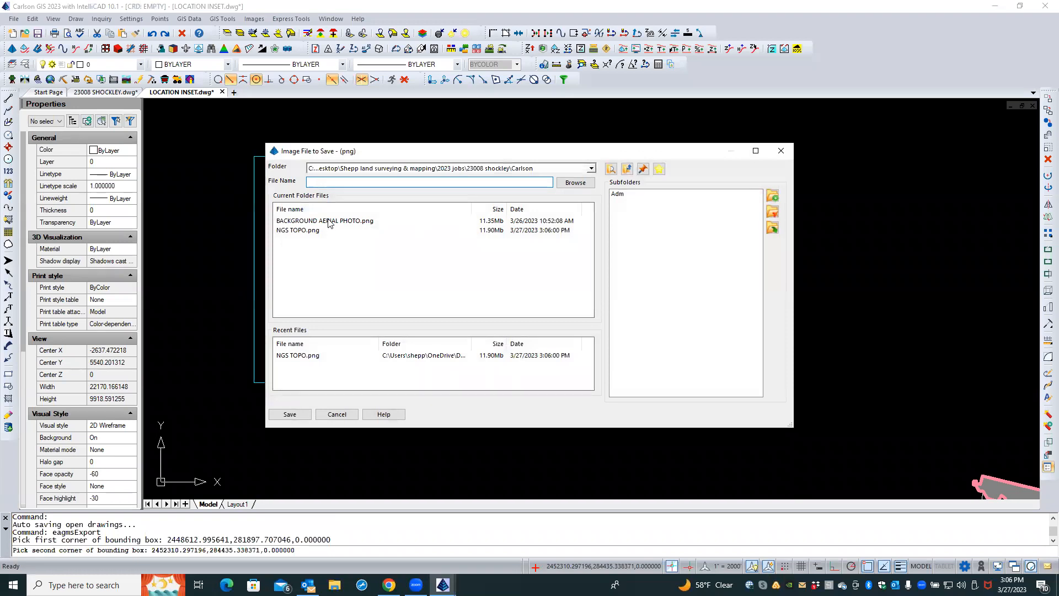
type("aerial tem")
key("Return")
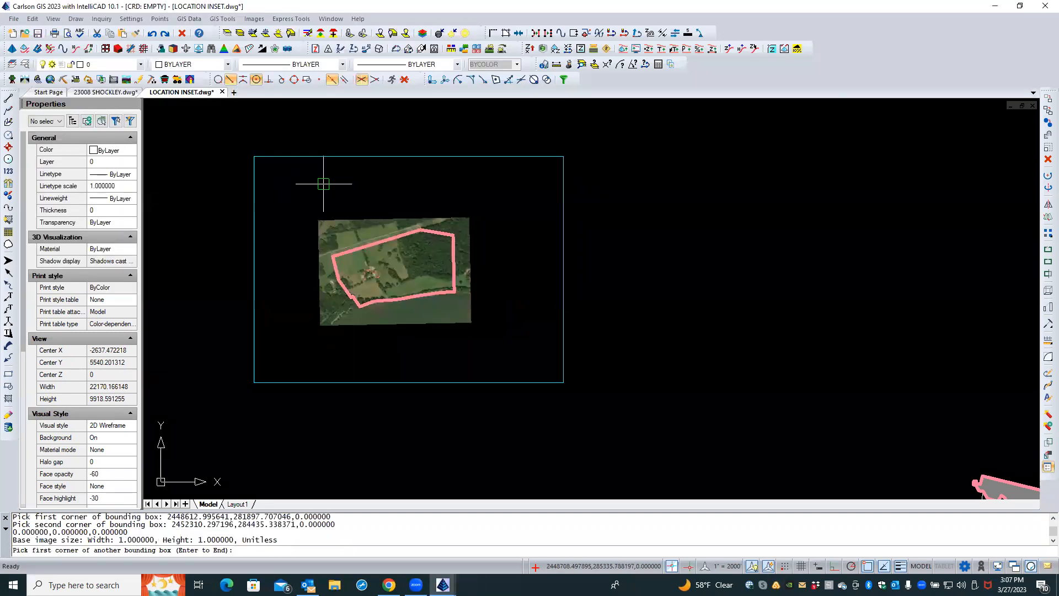
Inspect the aerial image around the site outline, then delete it
scroll(358, 265, "down", 1)
scroll(363, 272, "up", 4)
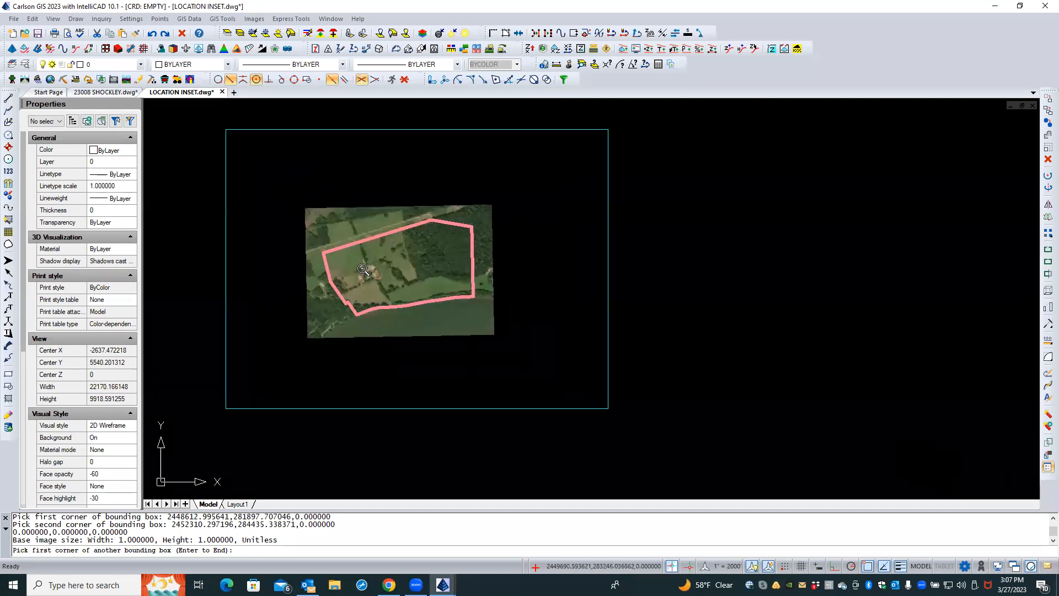
scroll(363, 271, "down", 3)
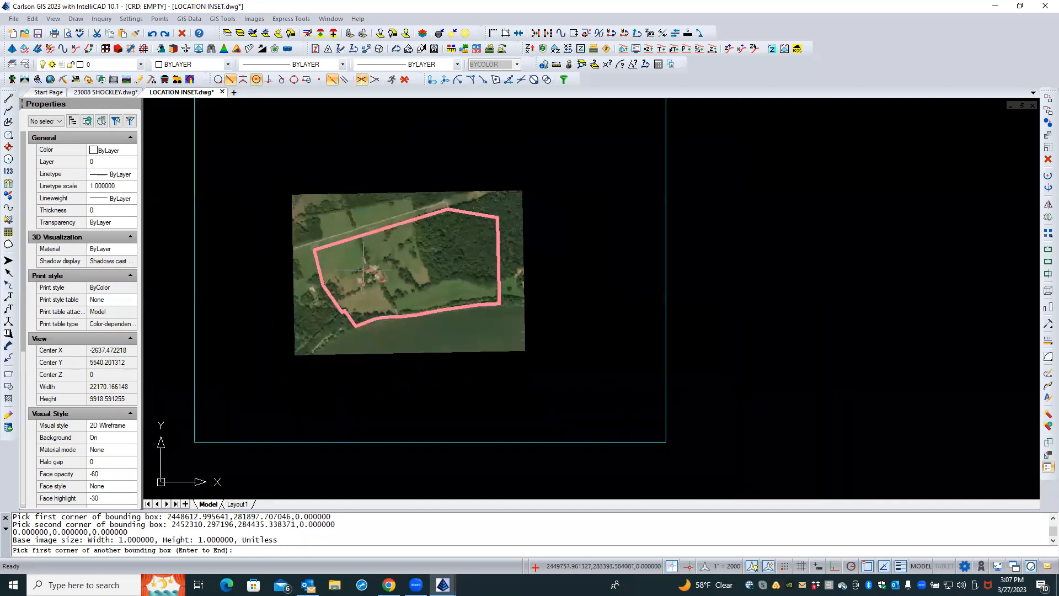
key("Return")
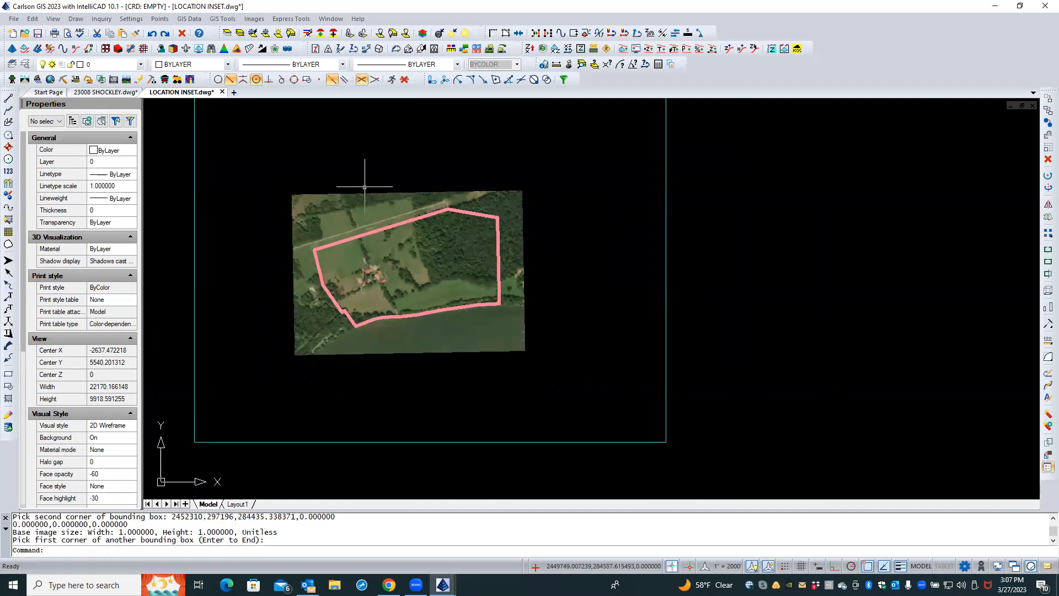
left_click(362, 192)
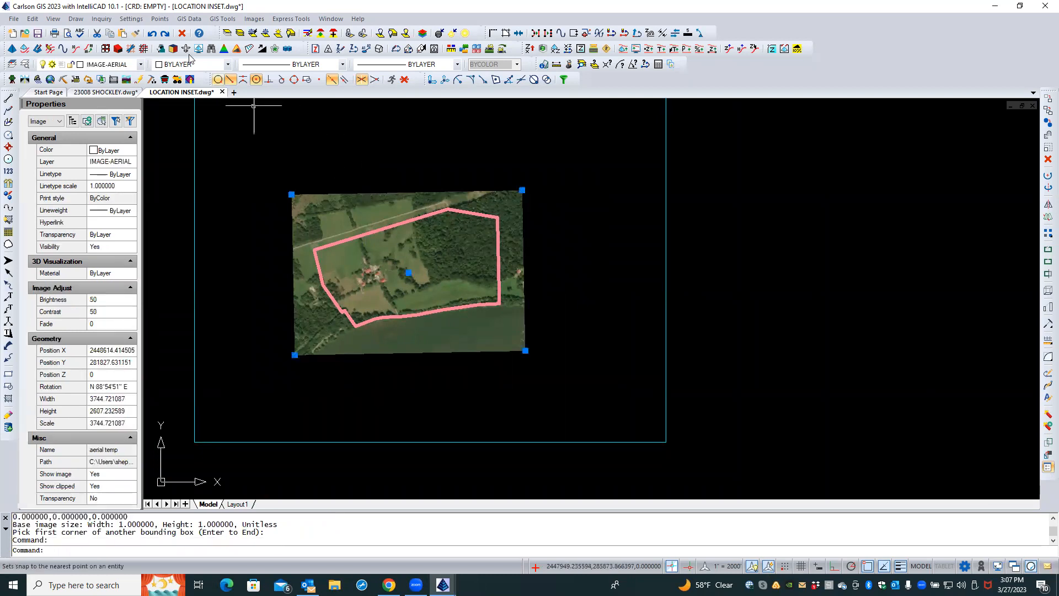
left_click(182, 34)
Place an NGS Topo US 2D map image over a box around the site outline, saving it as NGS TOPO-2.png
scroll(284, 181, "down", 1)
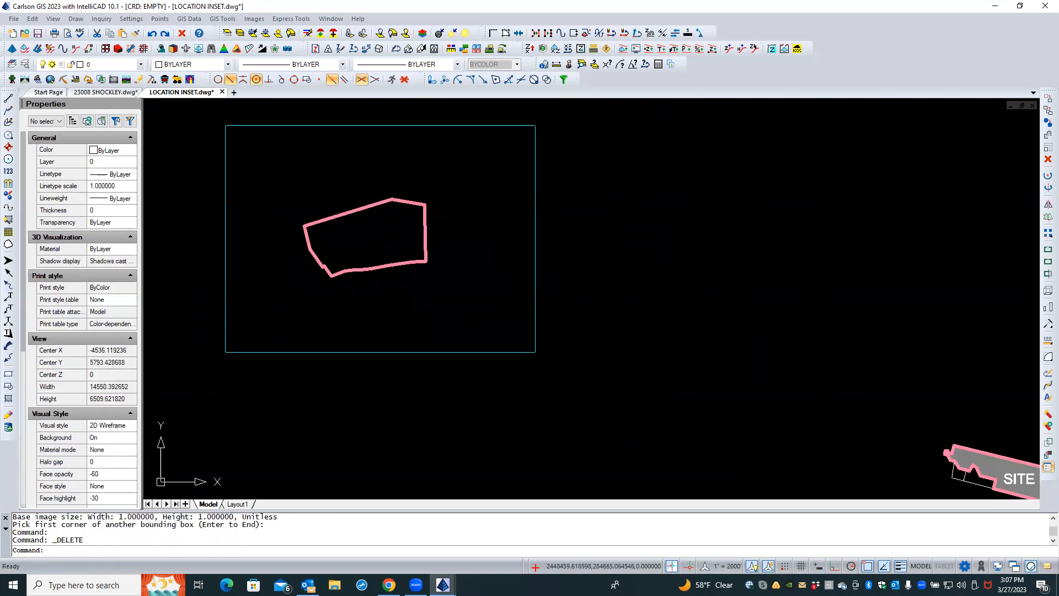
left_click(189, 18)
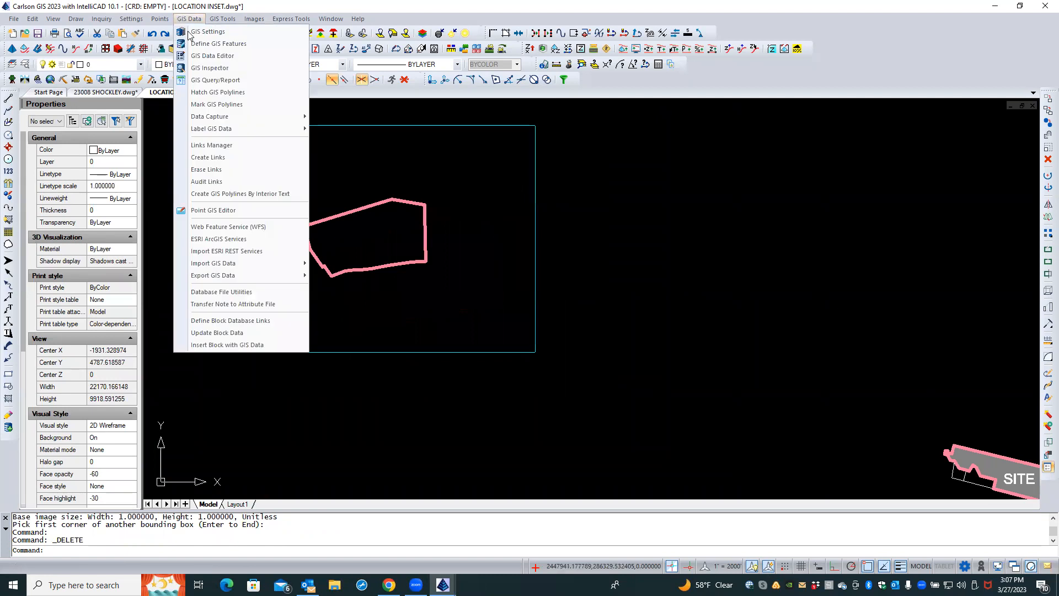
left_click(220, 239)
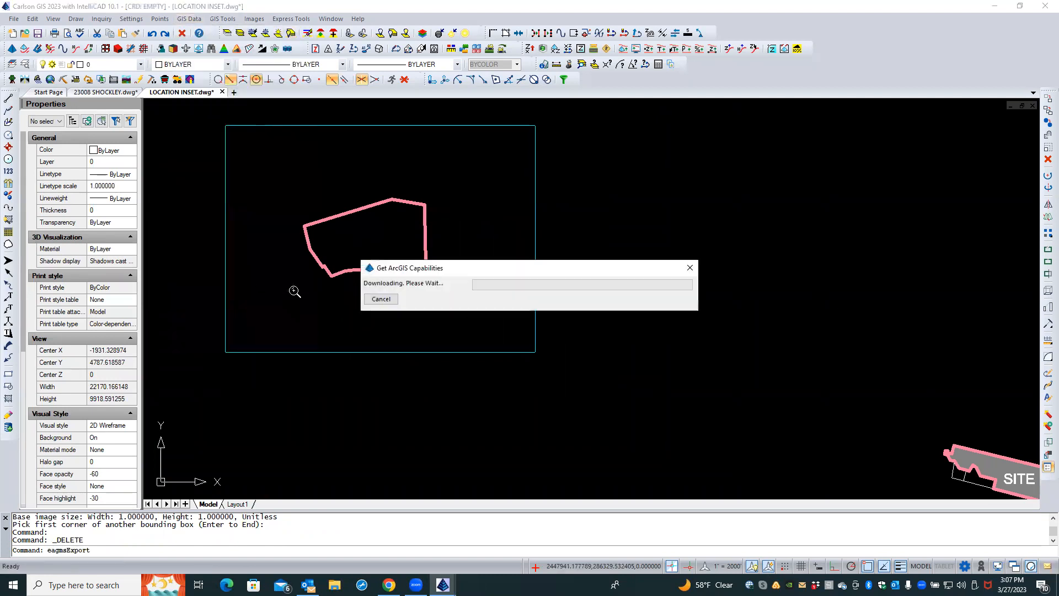
left_click(431, 253)
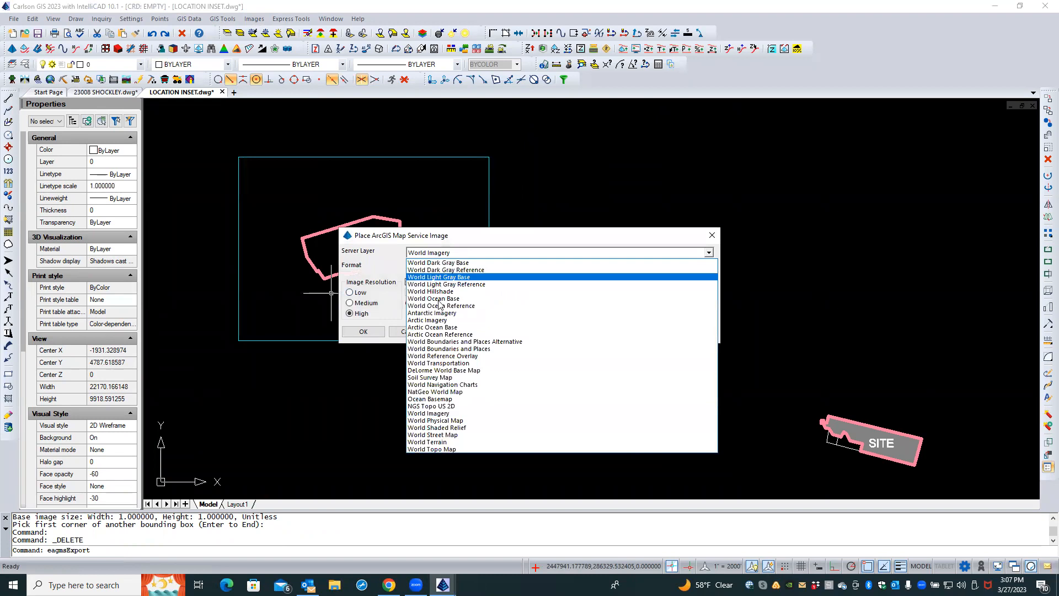
left_click(436, 406)
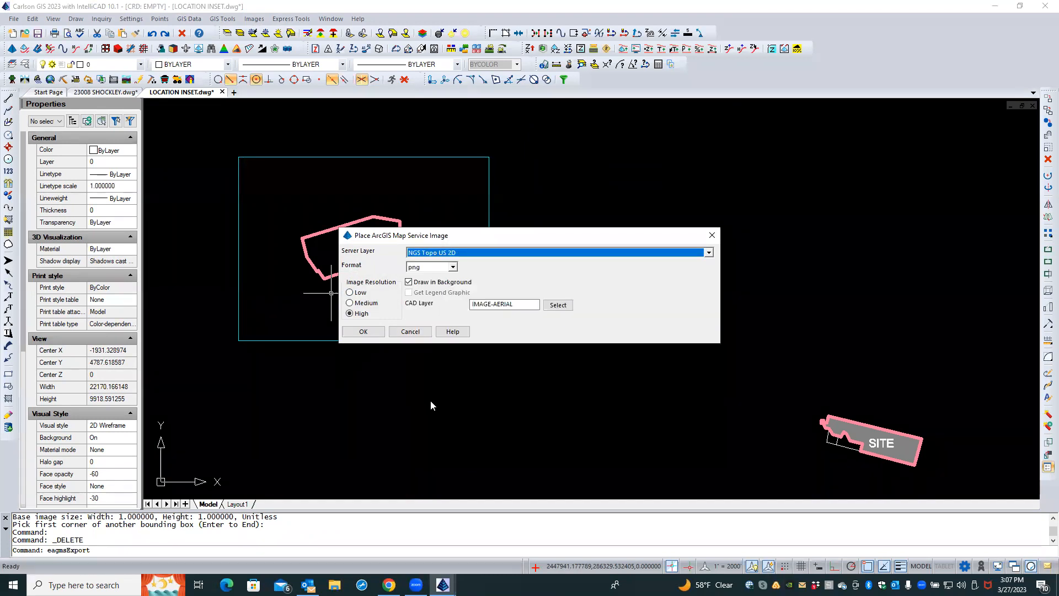
left_click(364, 332)
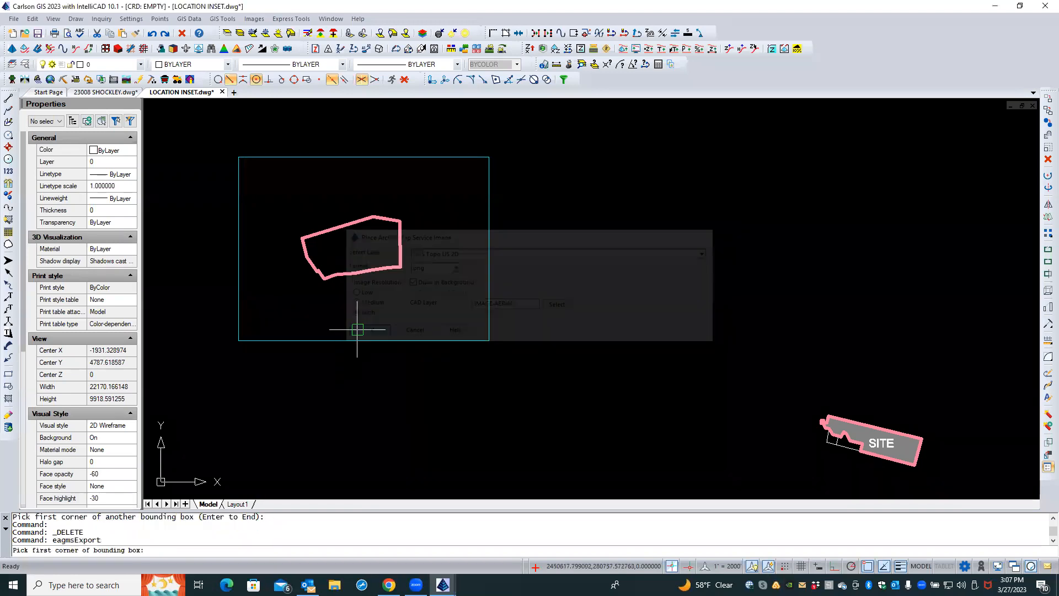
left_click(228, 353)
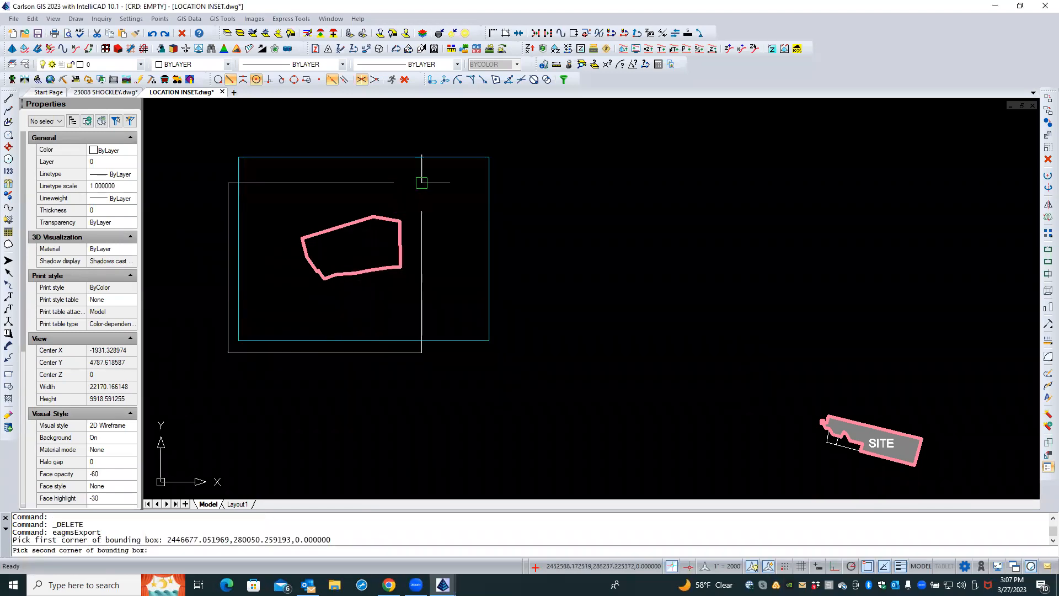
left_click(500, 147)
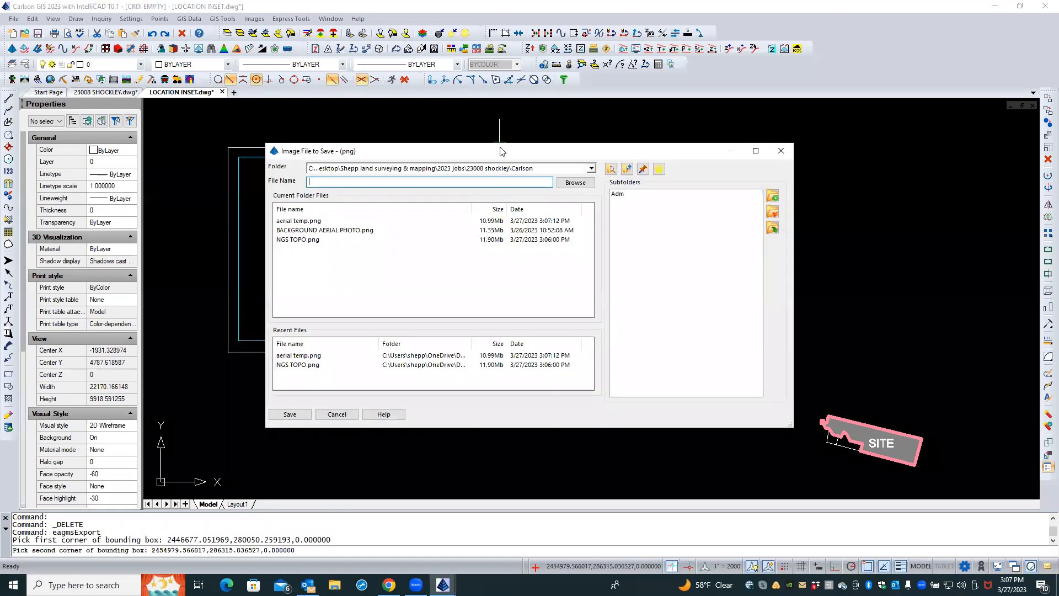
left_click(298, 239)
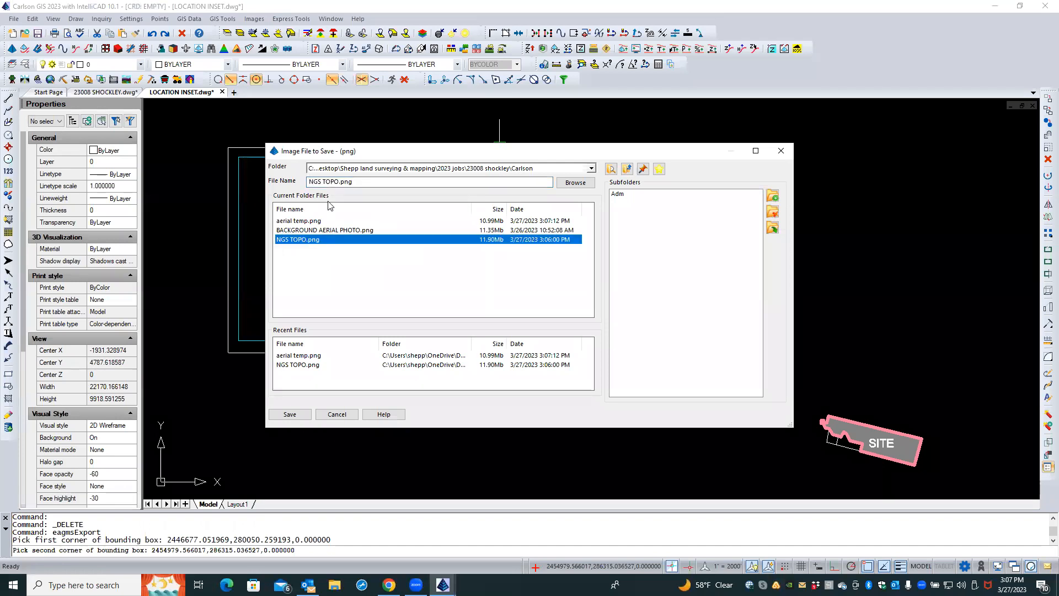
left_click(338, 183)
type("-")
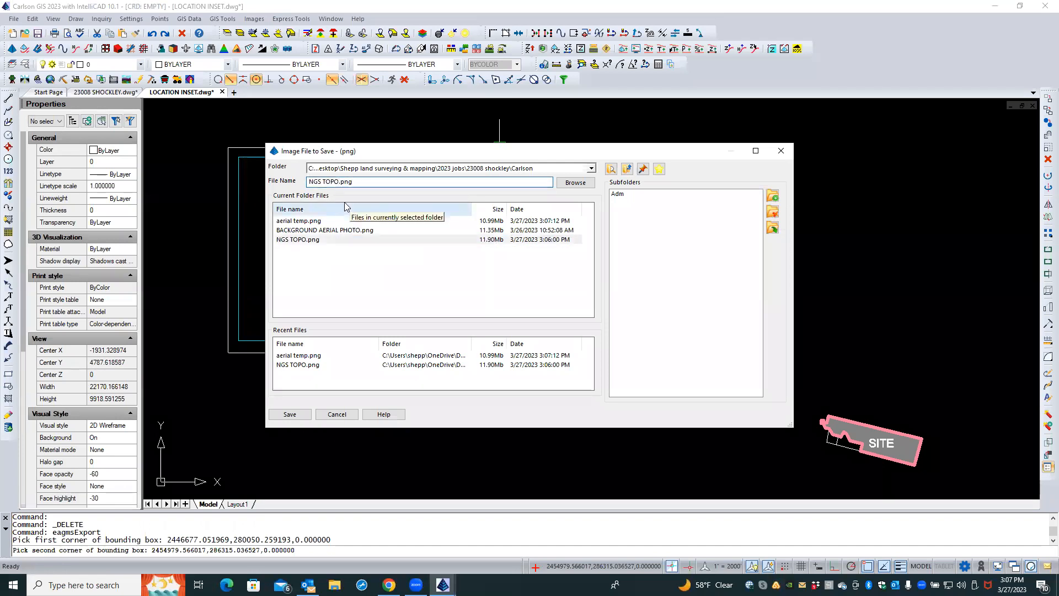
type("2")
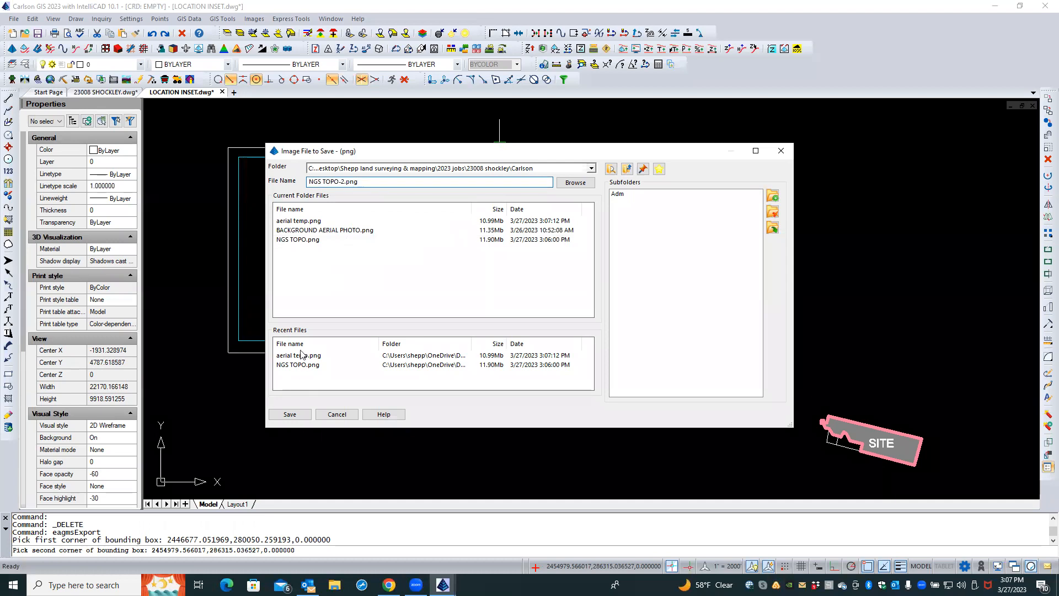
left_click(291, 414)
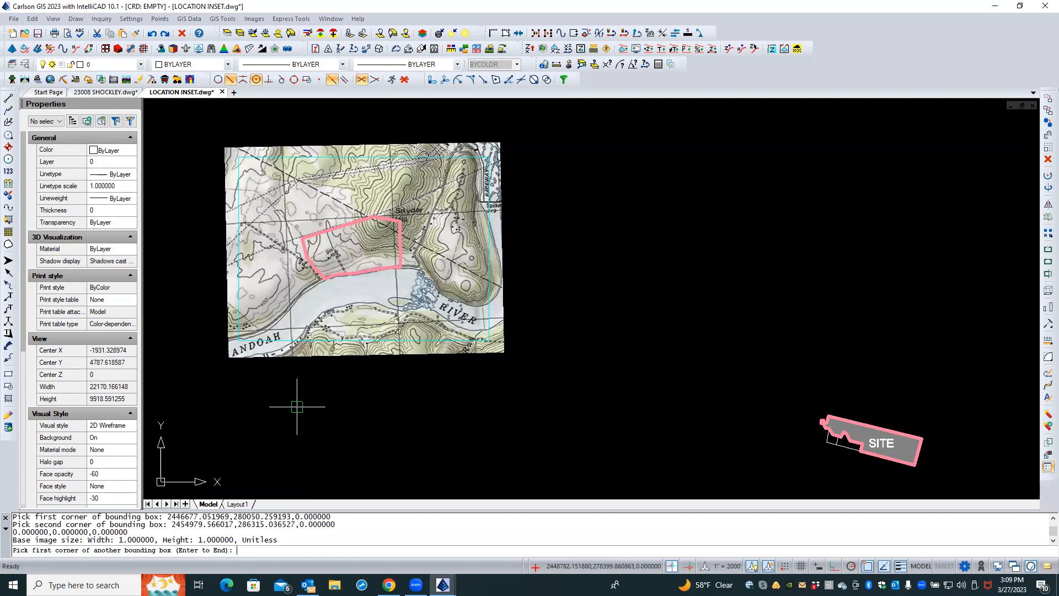
key("Return")
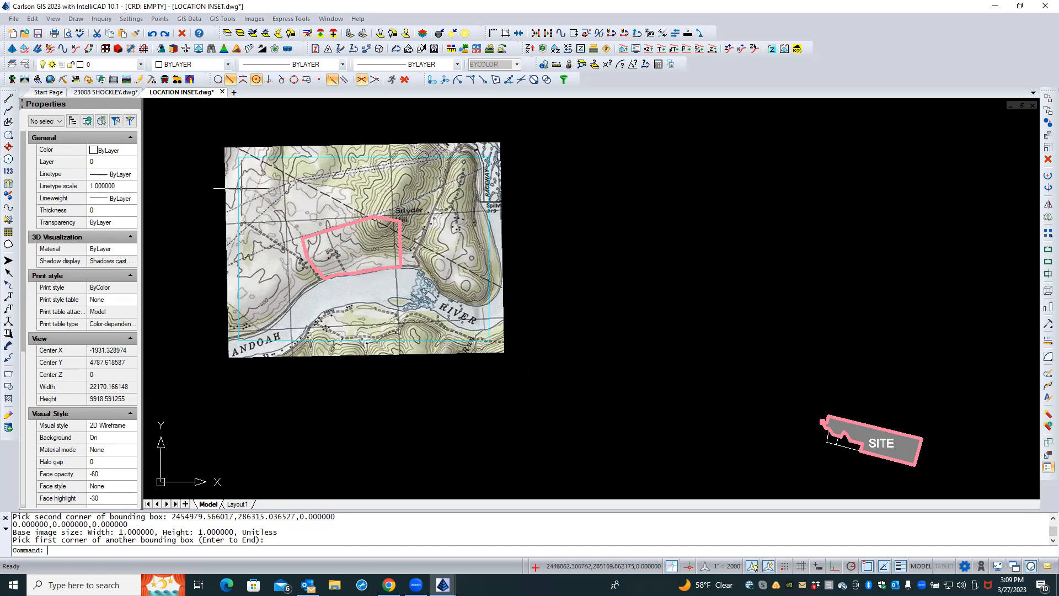
left_click(72, 20)
key("Caps_Lock")
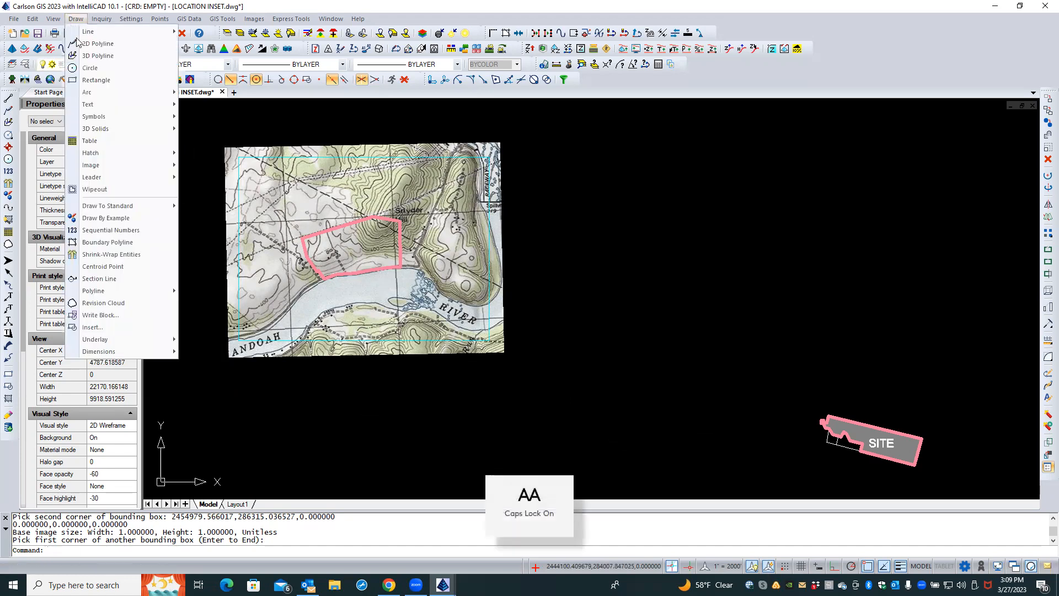
Try to hatch inside the site outline on the topo map, inheriting properties from the SITE label's hatch
mouse_move(103, 160)
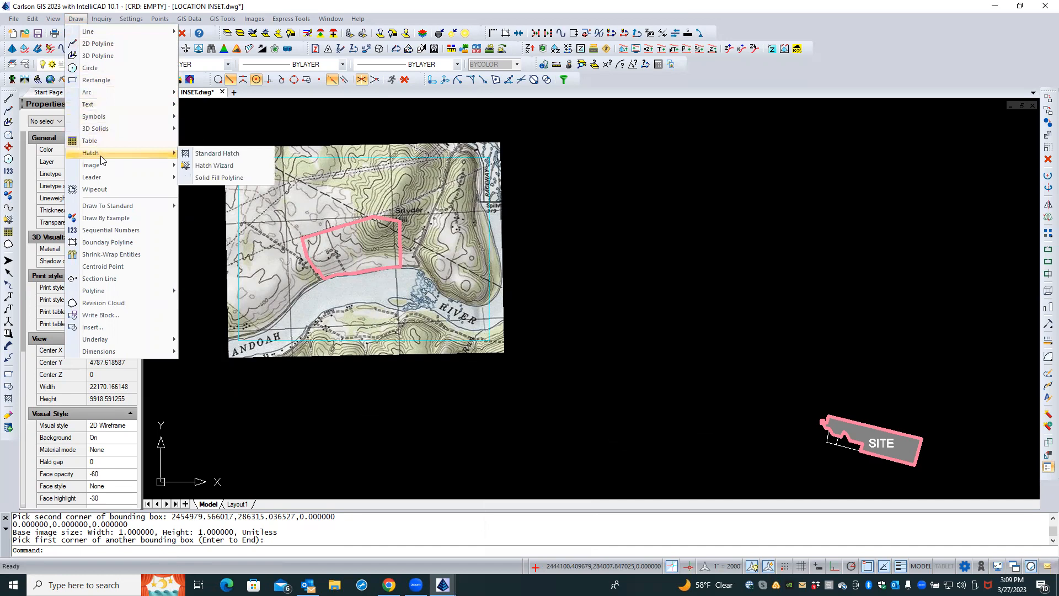
left_click(192, 155)
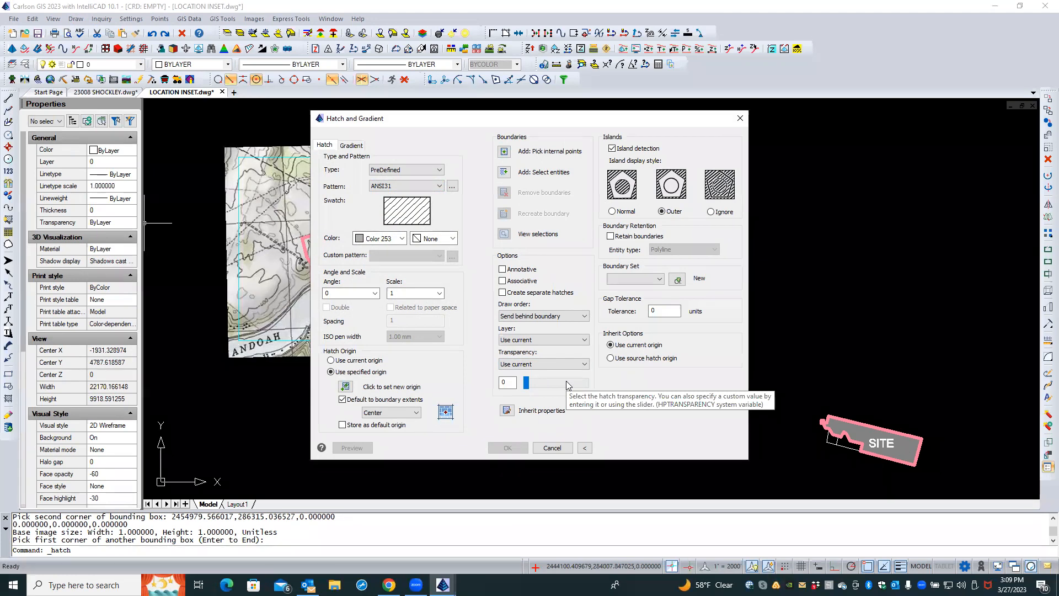
left_click(507, 411)
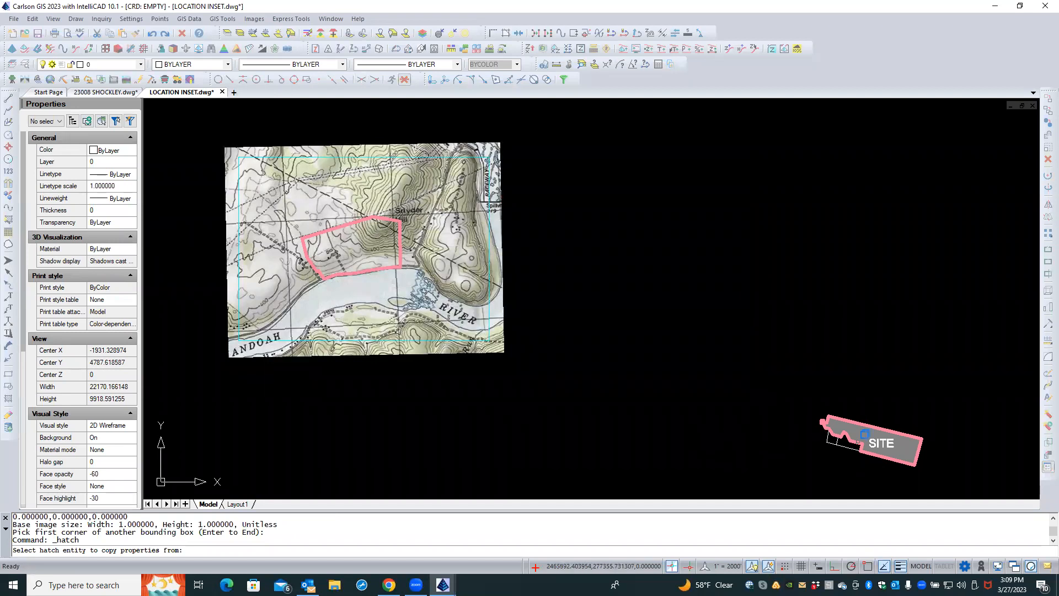
left_click(865, 434)
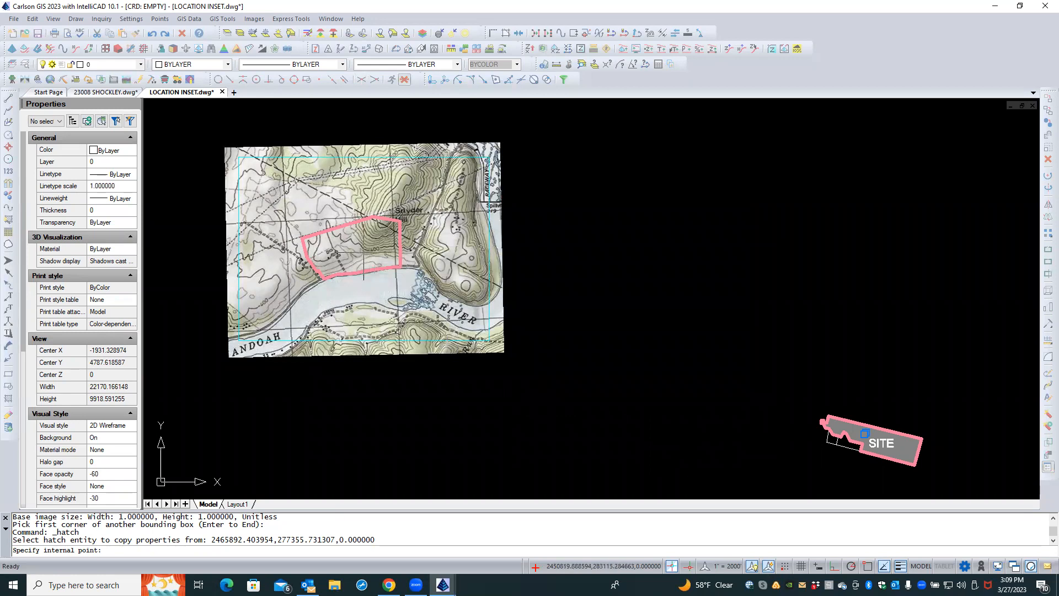
left_click(364, 252)
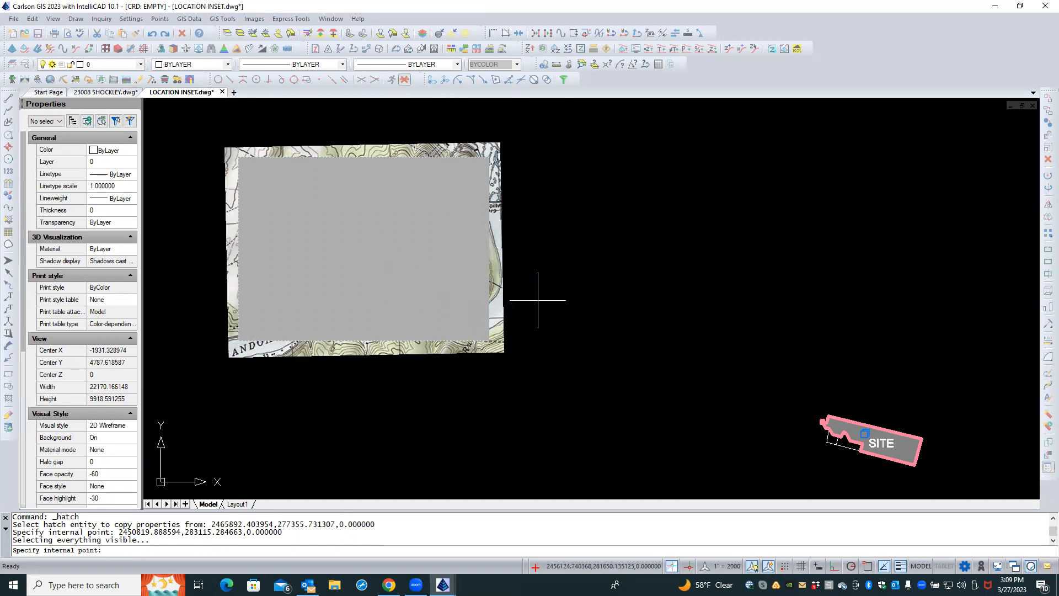
key("Escape")
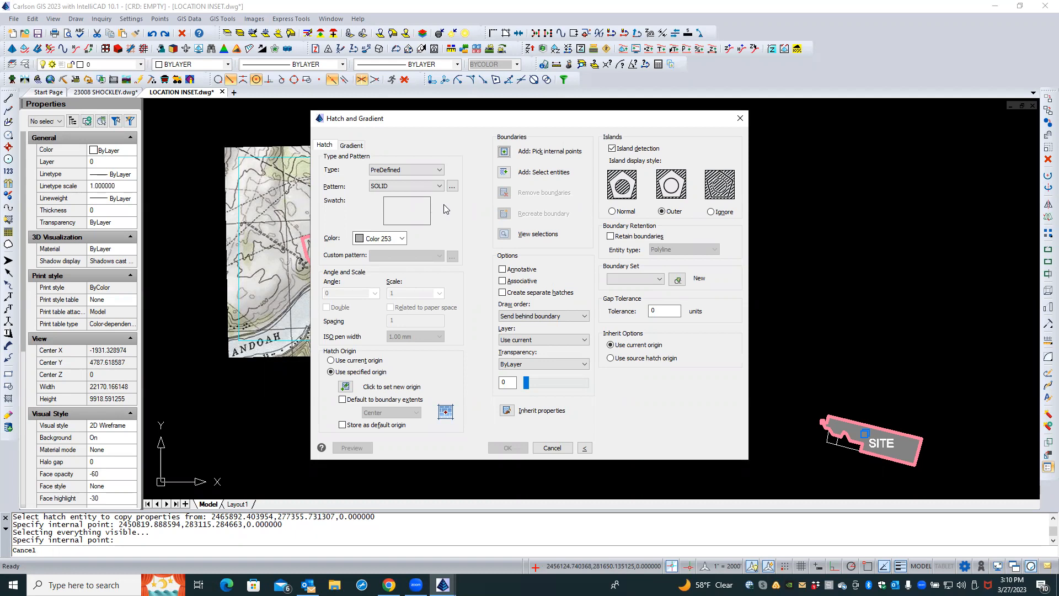
Set the hatch transparency to 25 and select the site outline as boundary before cancelling the hatch
left_click(506, 382)
key("Caps_Lock")
type("25")
left_click(502, 172)
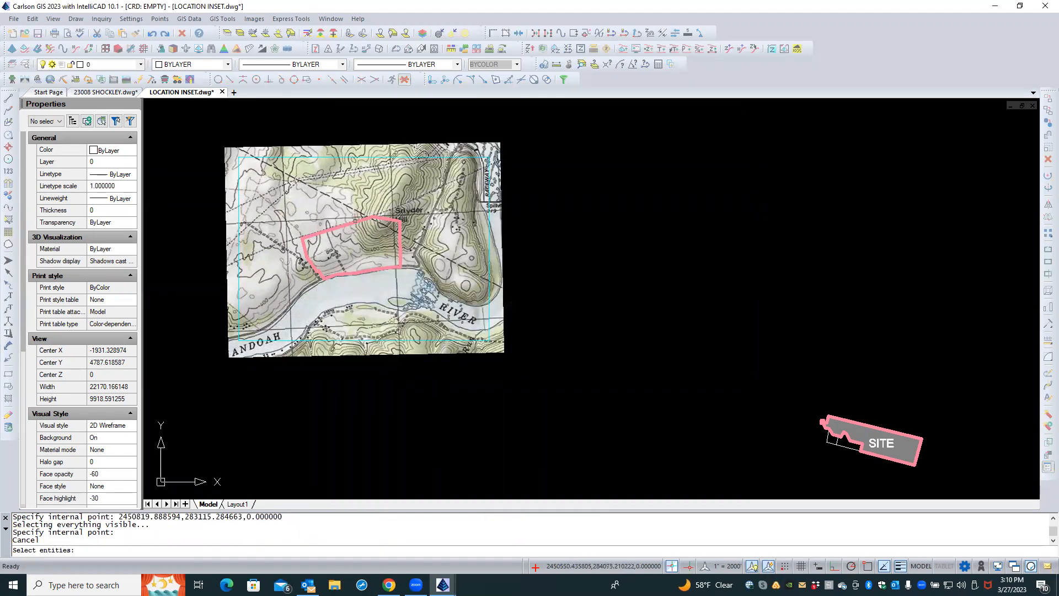
left_click(355, 222)
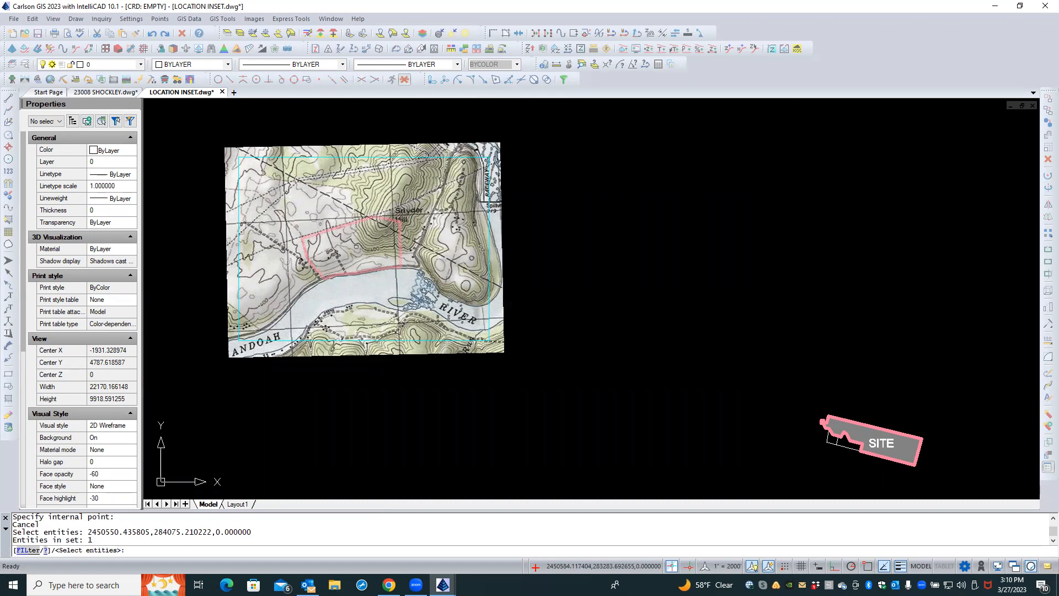
key("Return")
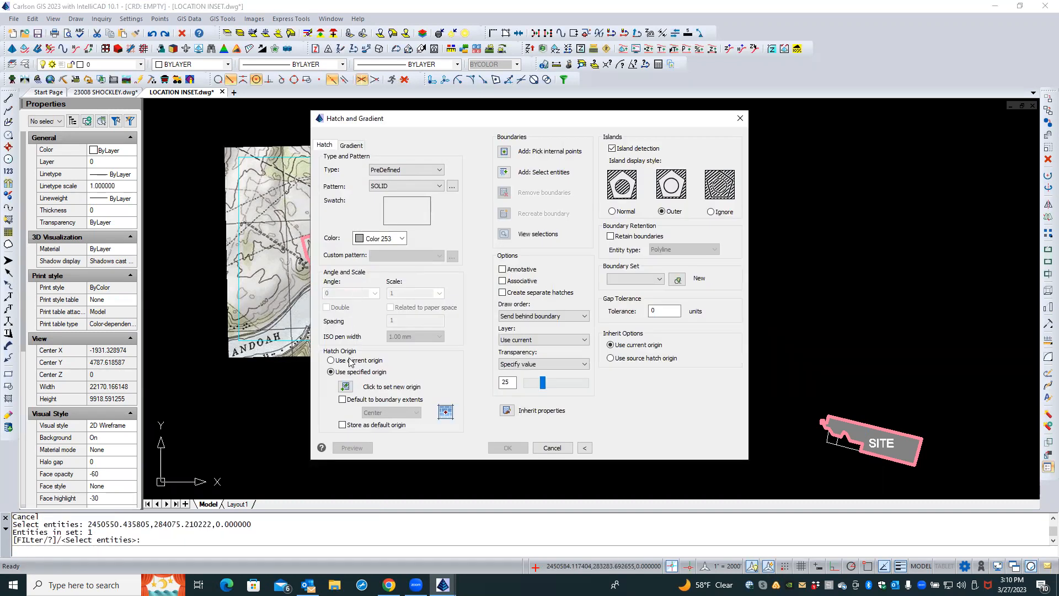
left_click(551, 448)
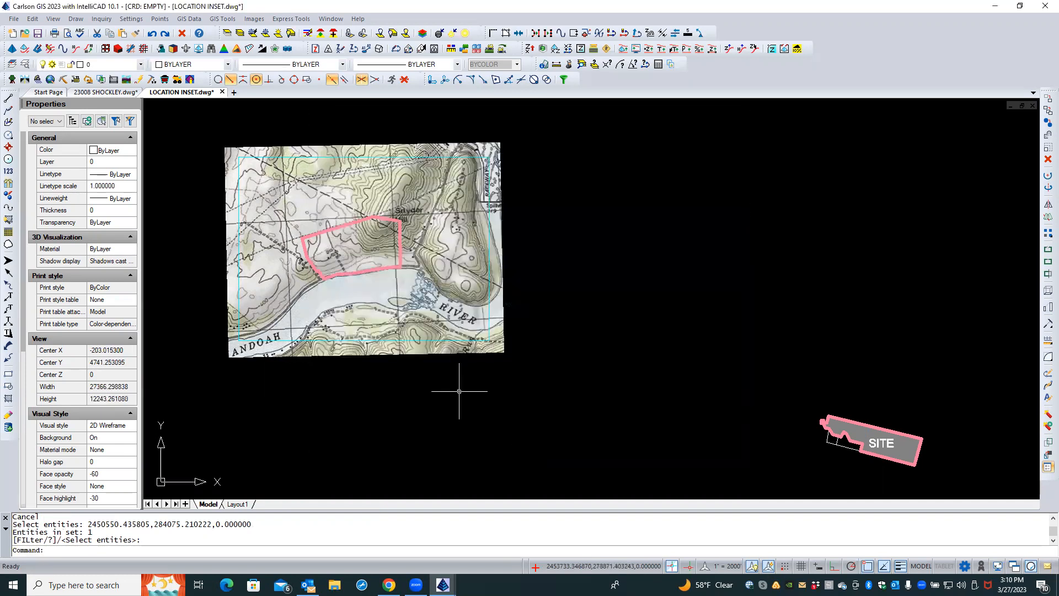
Make the site outline polyline on the topo map closed
left_click(364, 274)
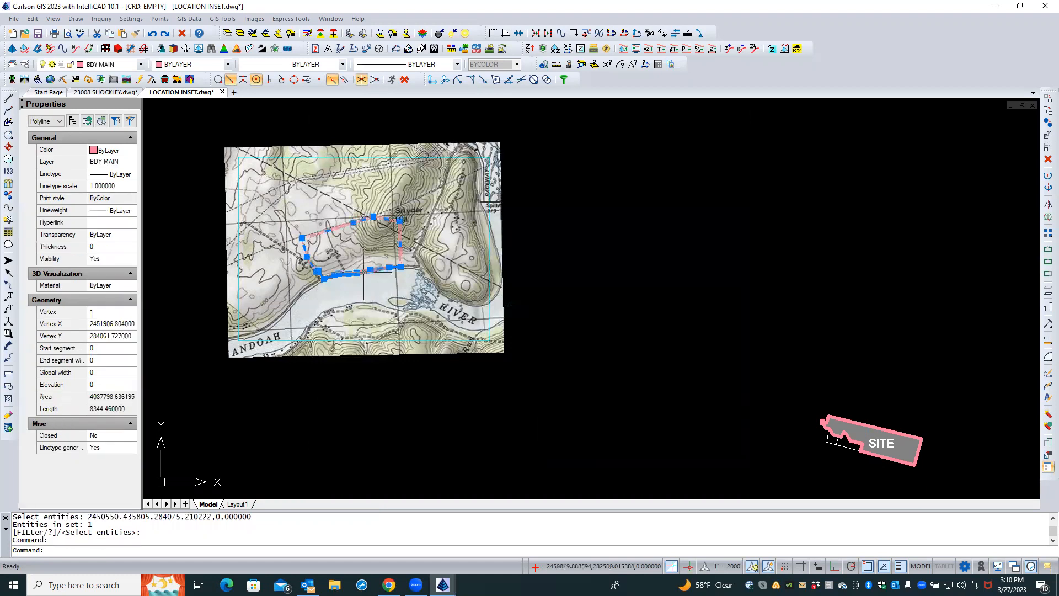
left_click(113, 437)
left_click(114, 438)
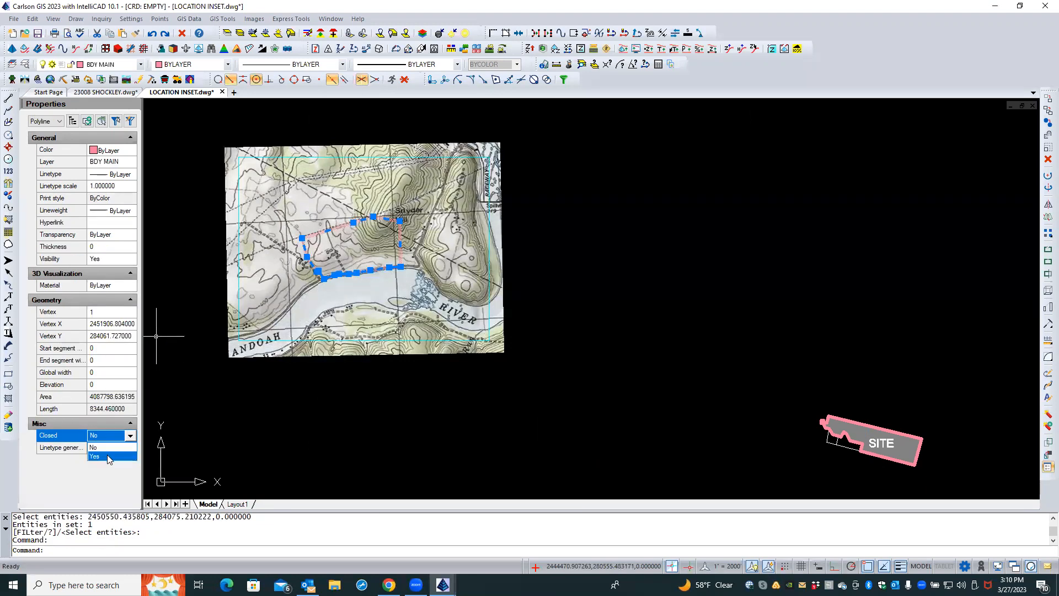
left_click(109, 457)
key("Escape")
key("Escape")
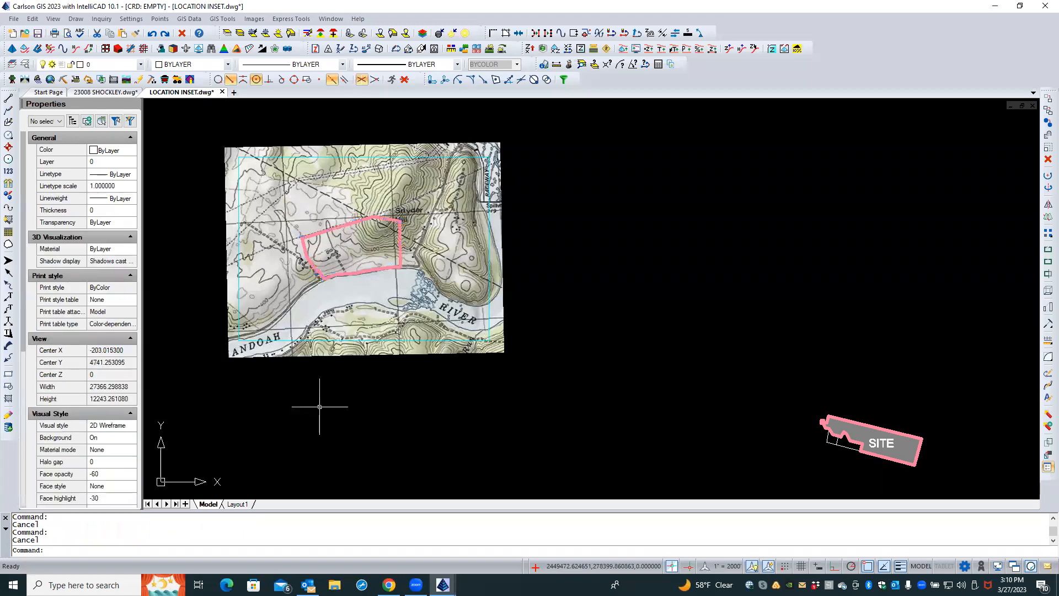
Hatch the site outline with the solid Color 253 fill at transparency 25
right_click(323, 406)
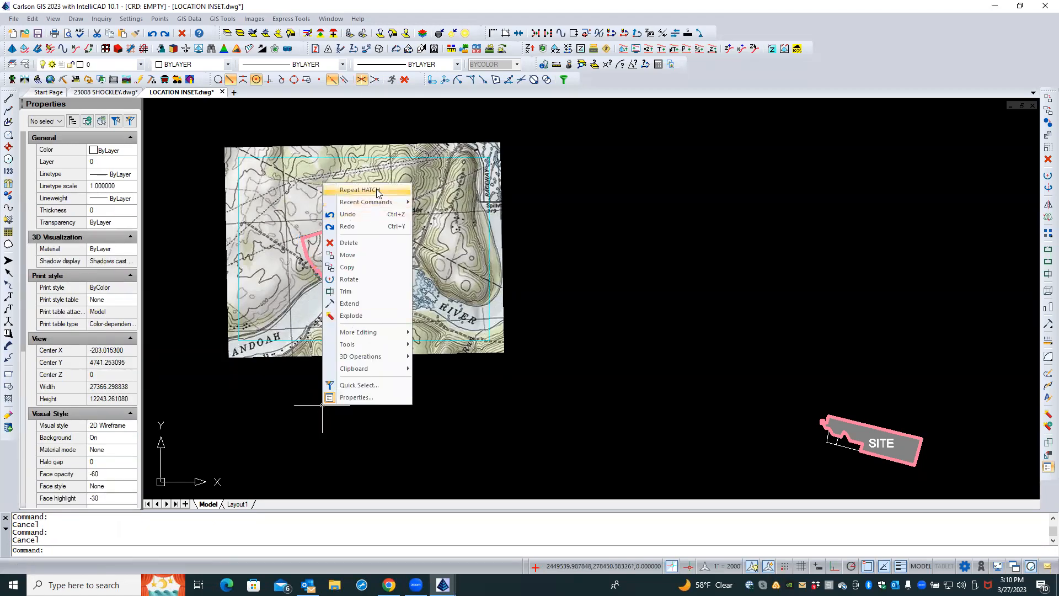
left_click(359, 190)
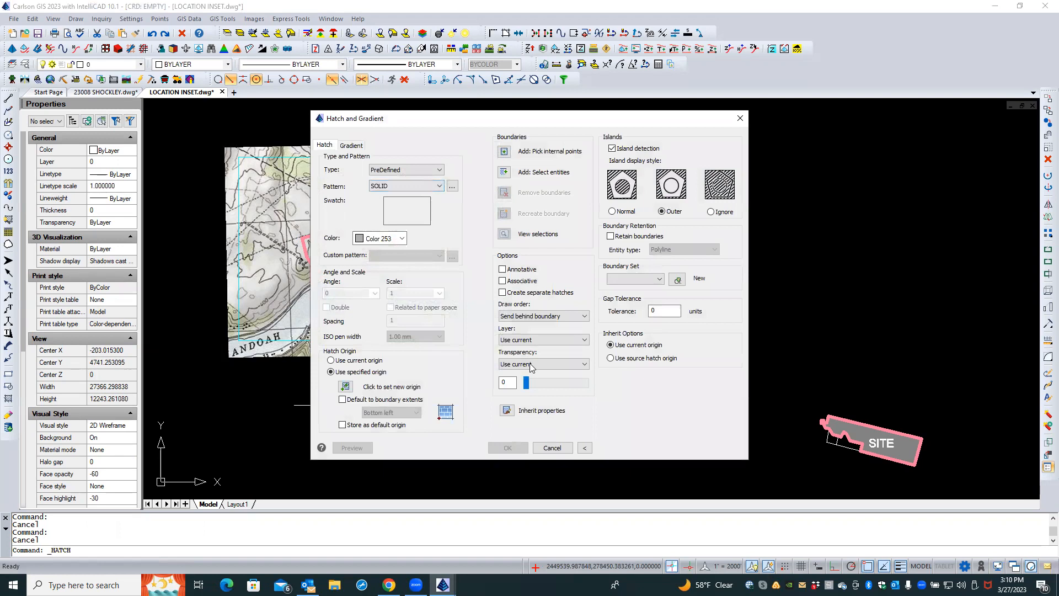
double_click(507, 383)
left_click(505, 172)
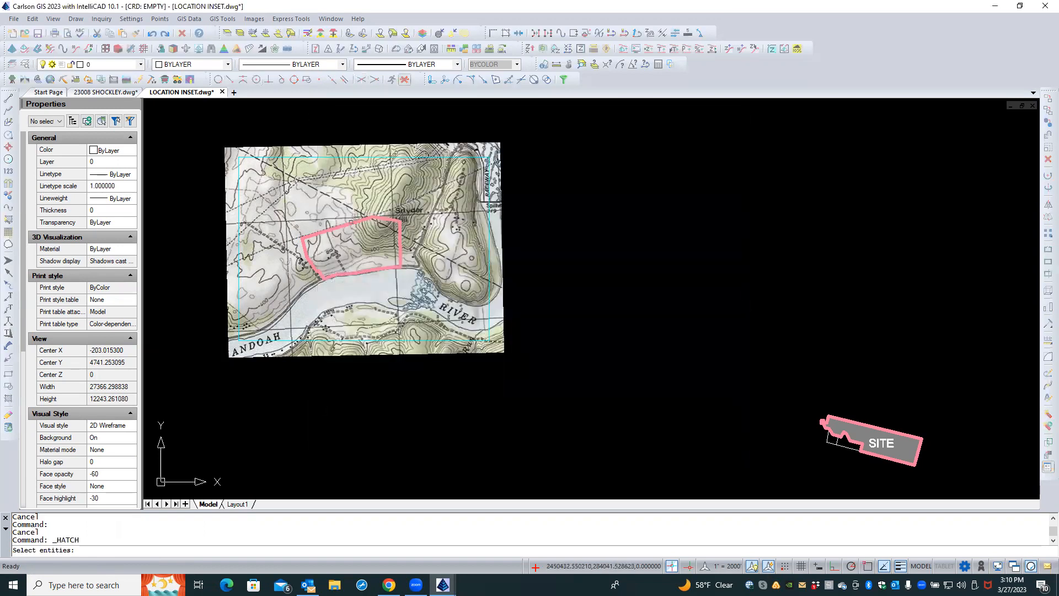
left_click(351, 223)
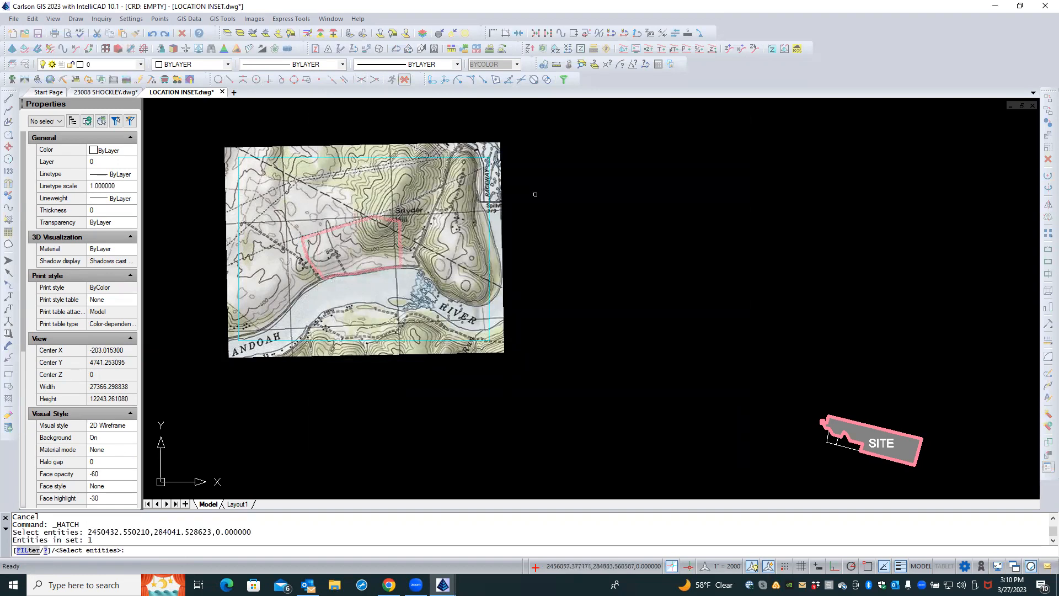
key("Return")
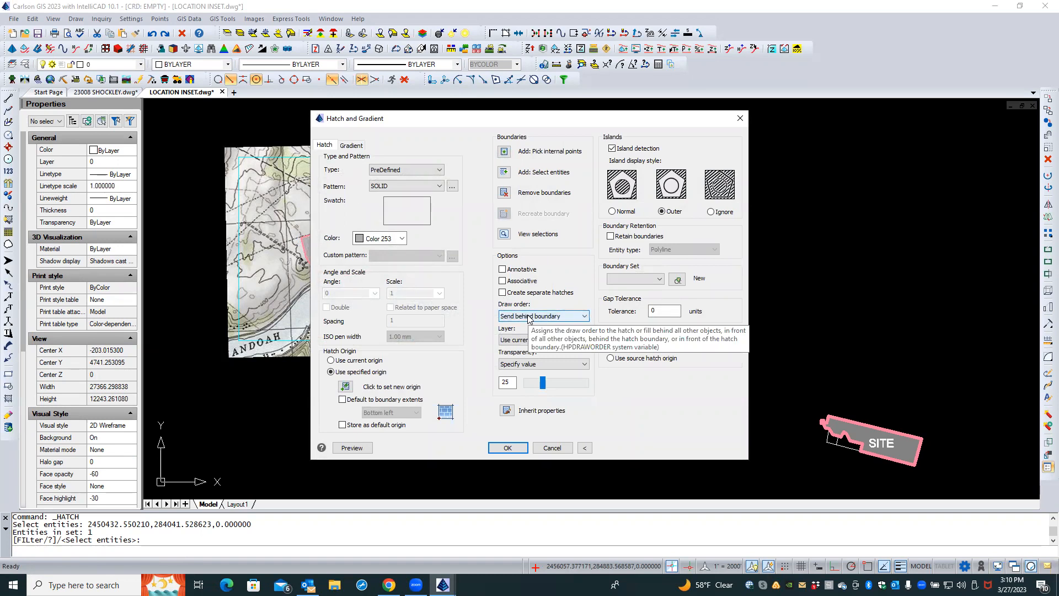
left_click(507, 448)
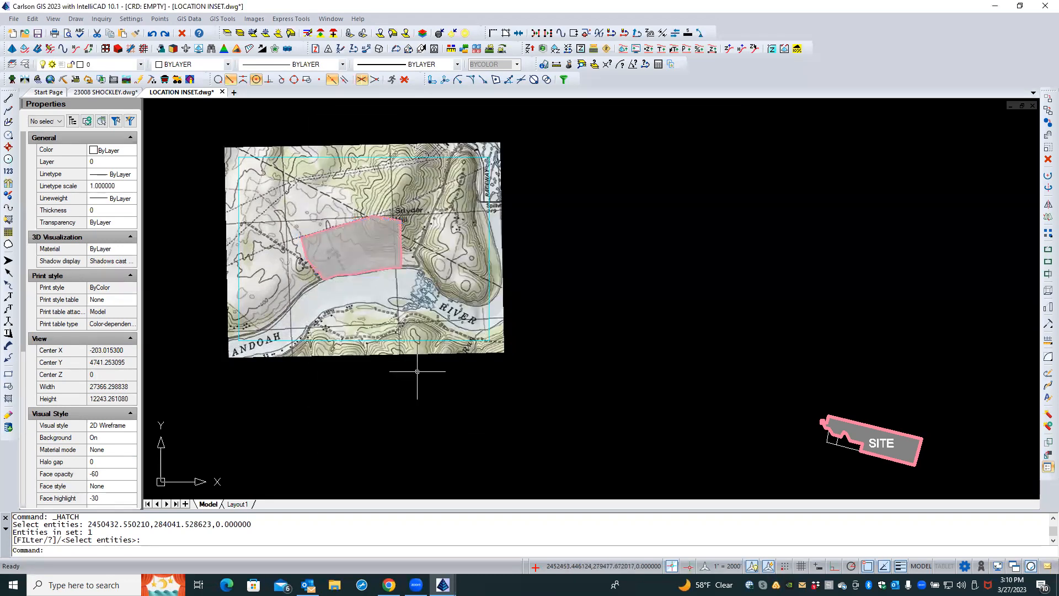
Bring the site outline polyline to the front of the draw order above its hatch
left_click(356, 221)
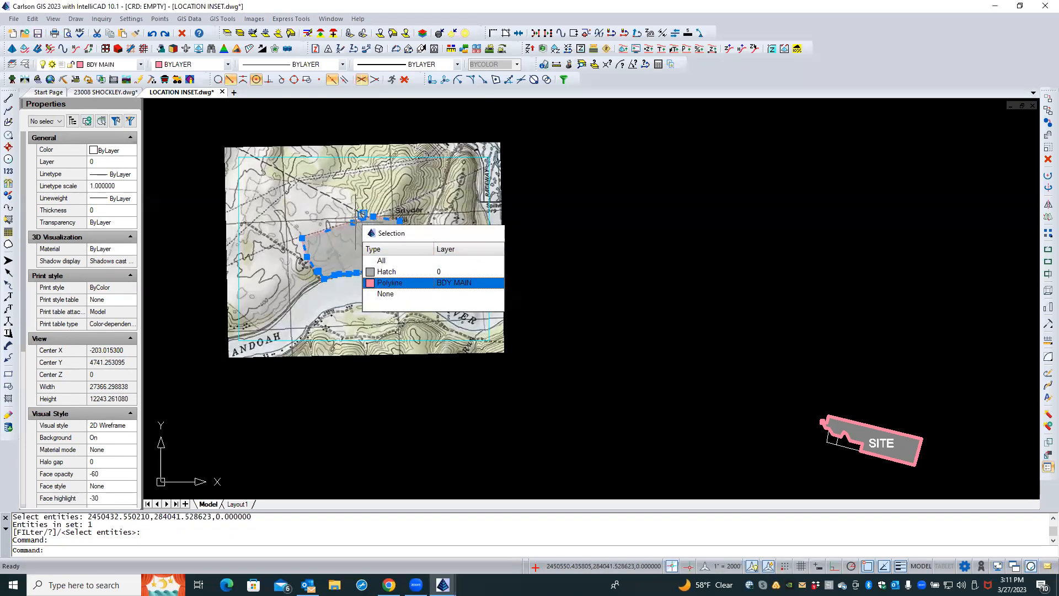
left_click(390, 283)
right_click(535, 210)
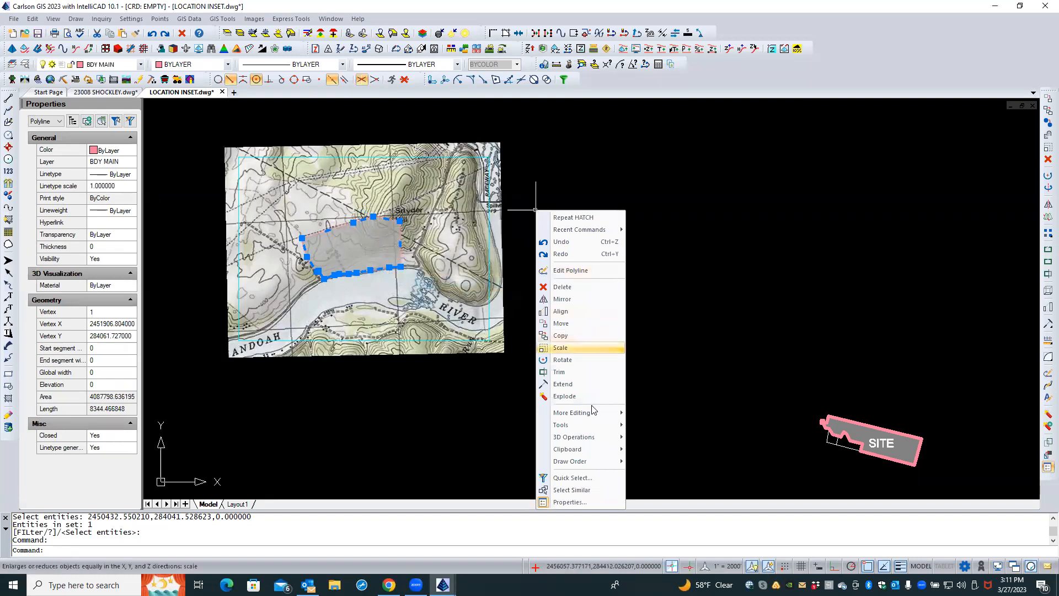
mouse_move(597, 467)
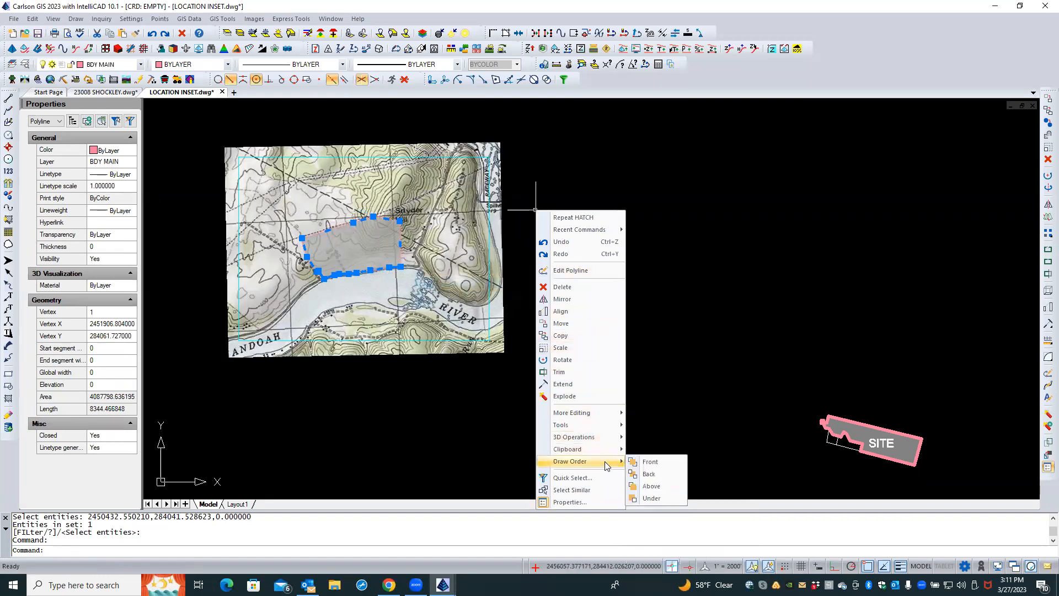
left_click(650, 462)
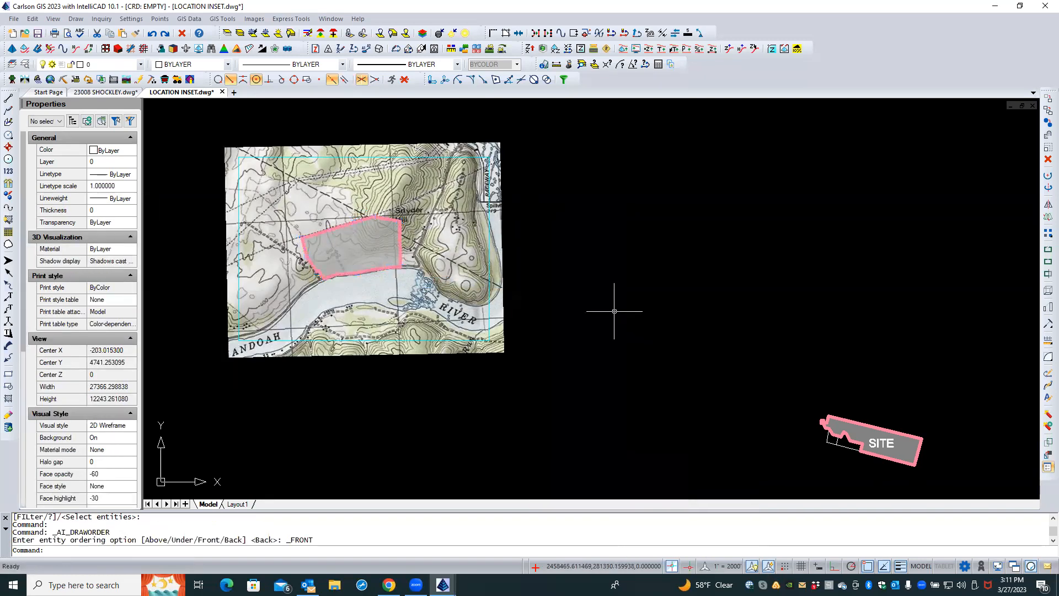
key("Escape")
key("Escape")
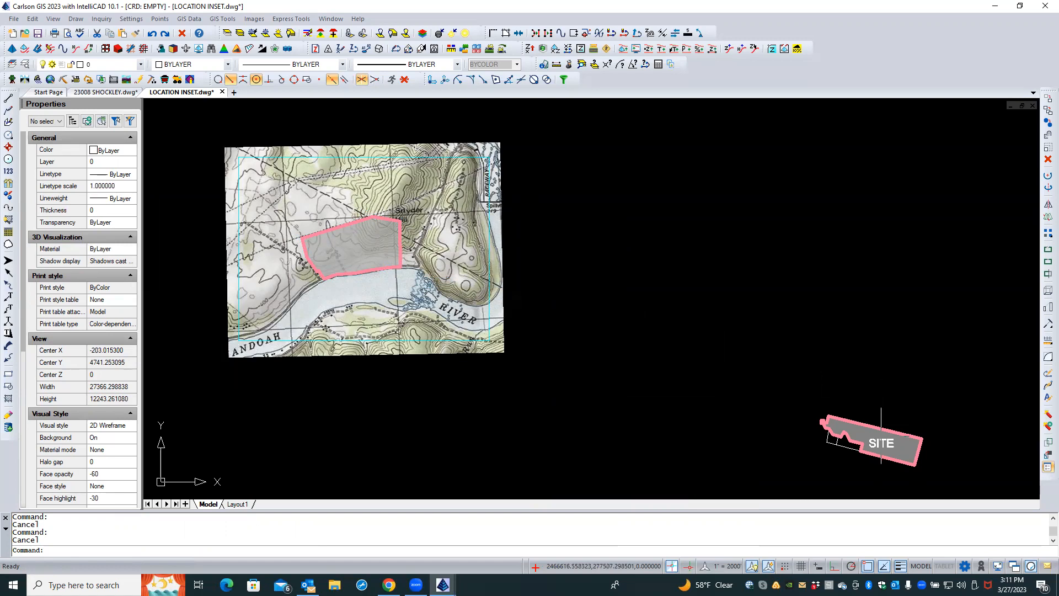
Inspect the hatch and text label making up the SITE marker
scroll(881, 436, "up", 1)
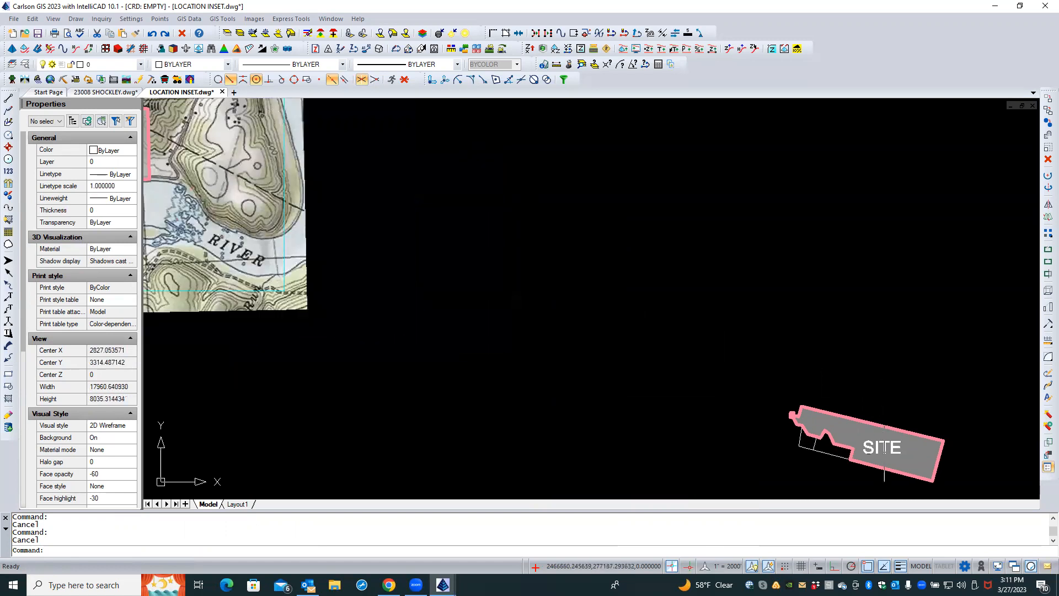
left_click(882, 446)
key("Caps_Lock")
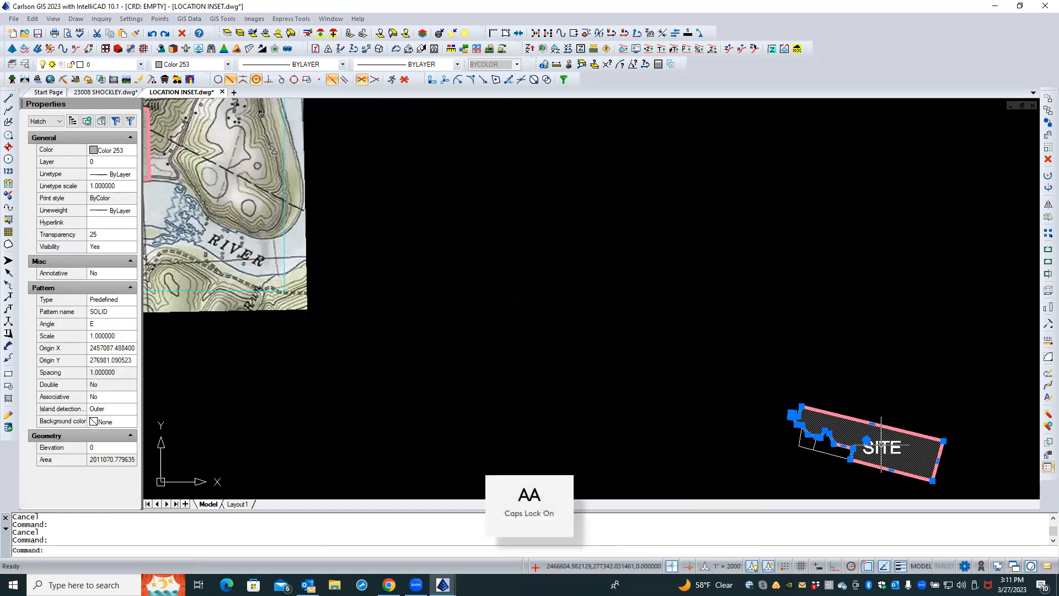
left_click(885, 446)
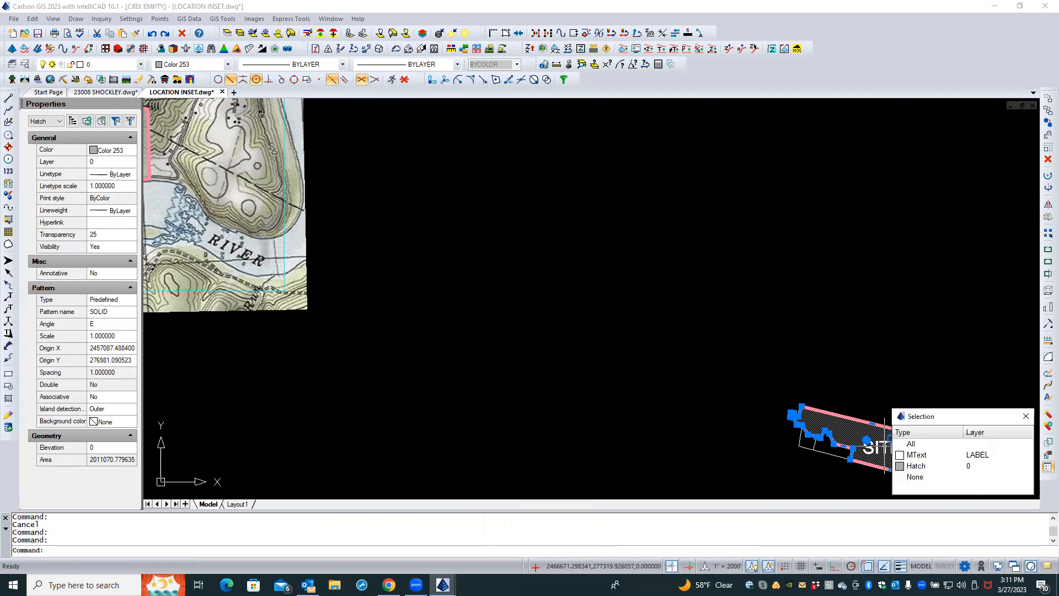
left_click(911, 443)
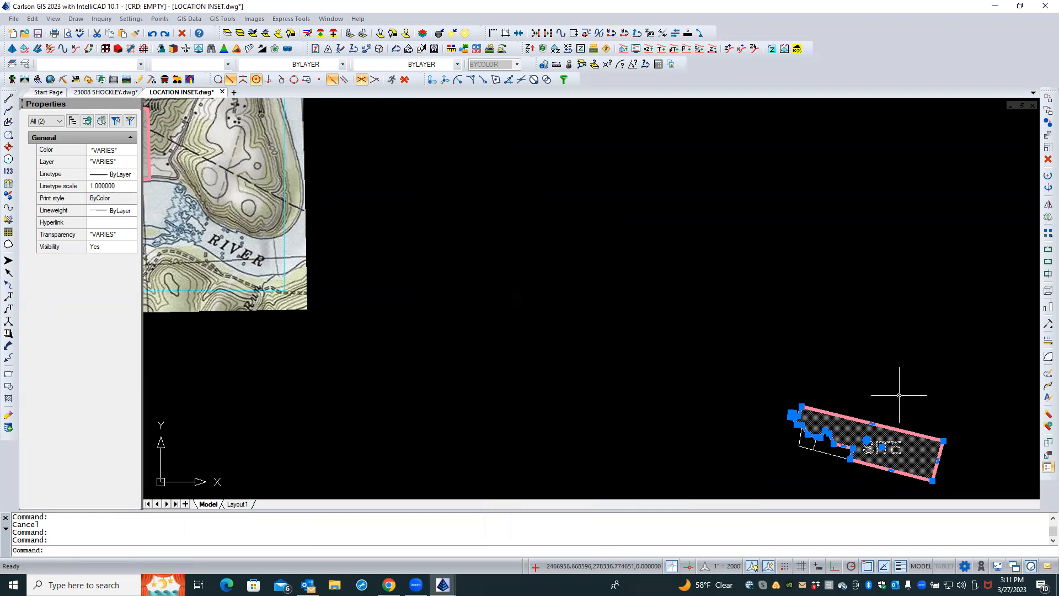
key("Escape")
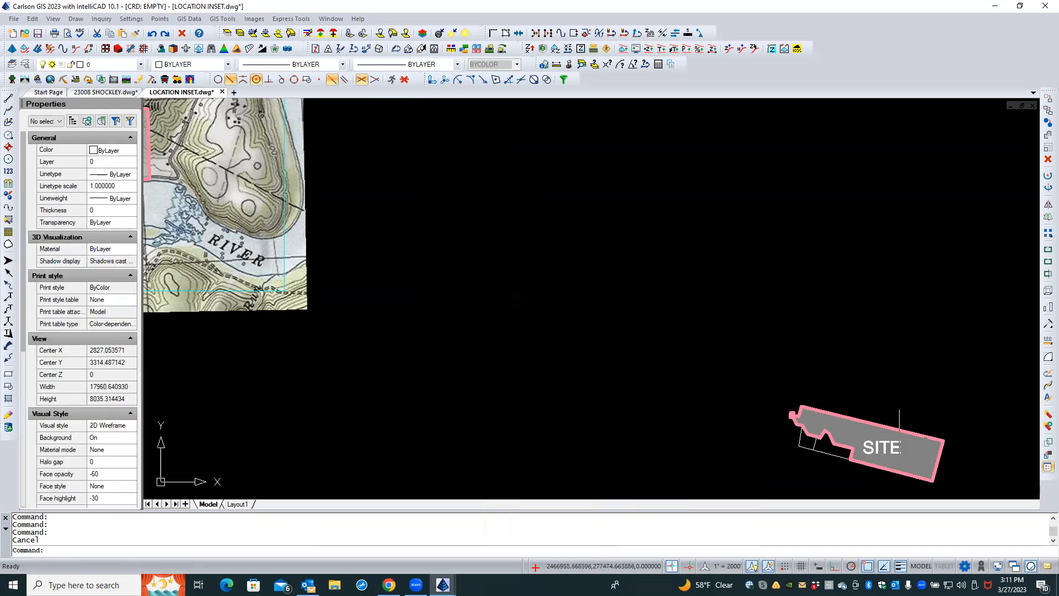
Move the SITE text label from the old marker over to the site outline on the topo map
scroll(888, 445, "up", 2)
scroll(885, 450, "up", 4)
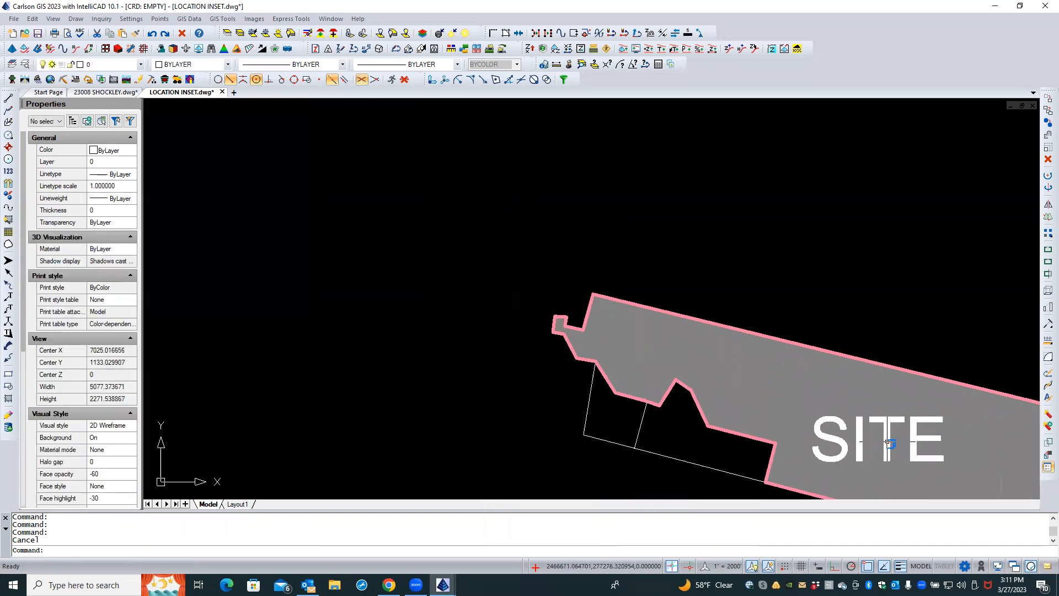
left_click(886, 426)
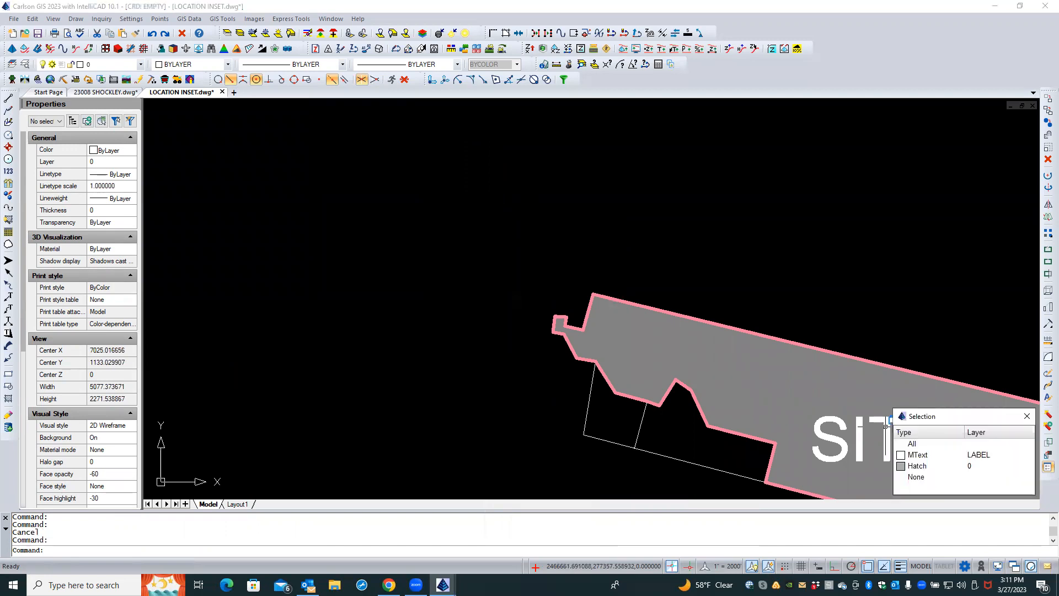
left_click(911, 455)
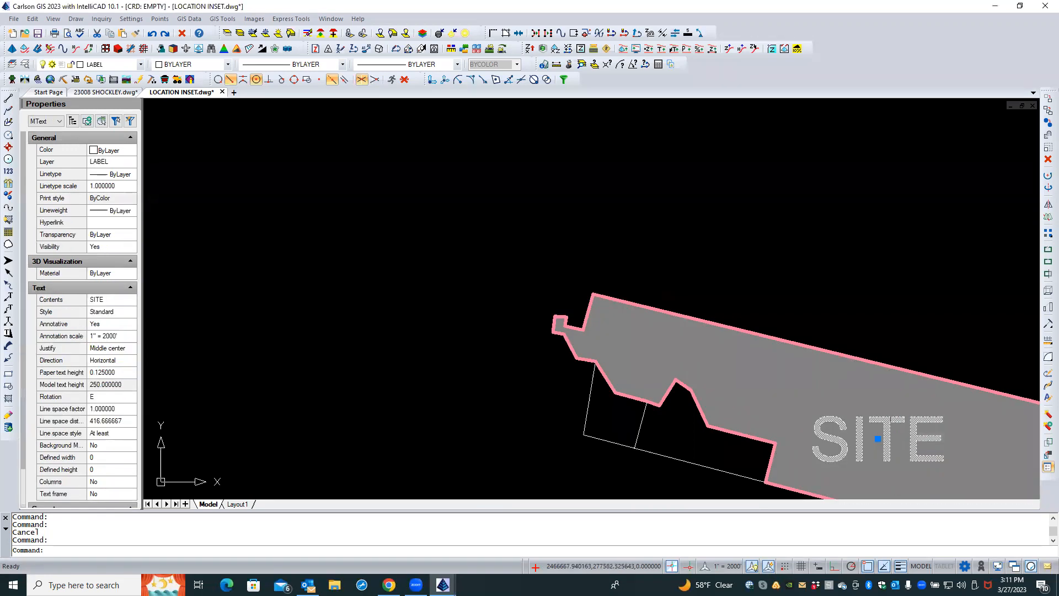
right_click(879, 324)
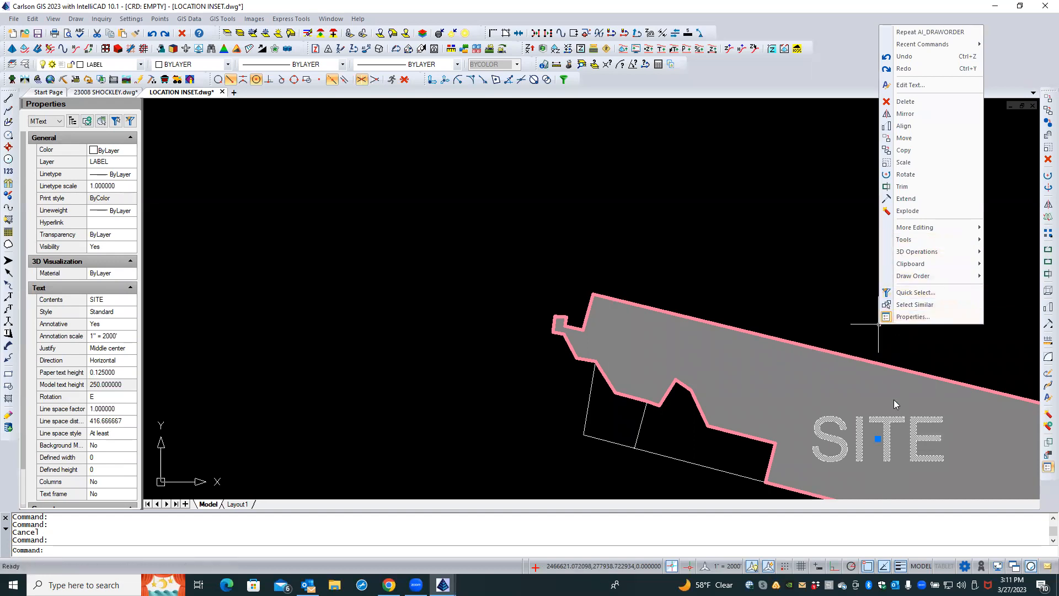
left_click(918, 138)
scroll(580, 220, "down", 8)
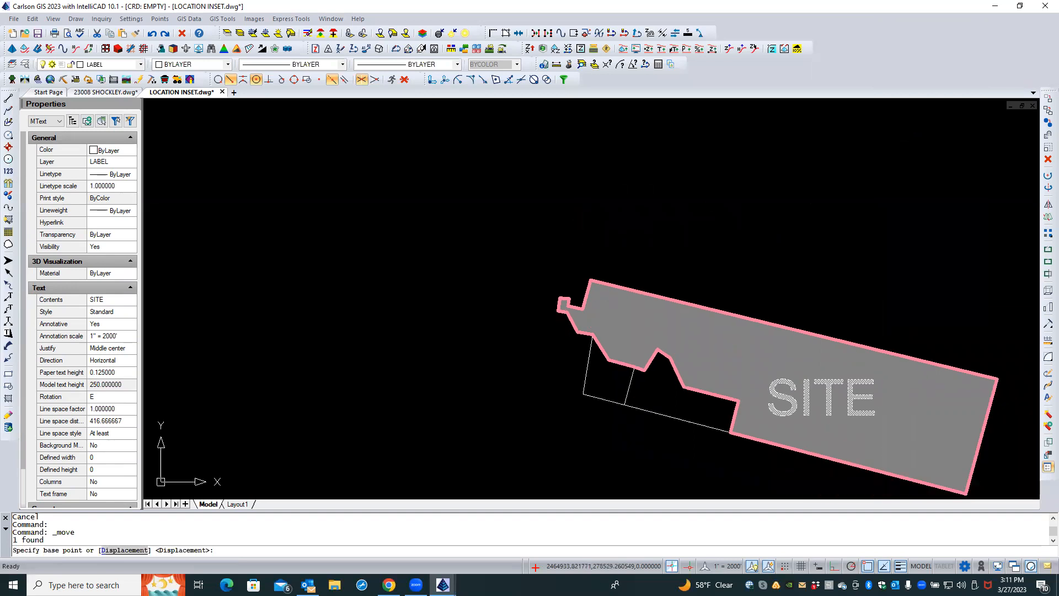
scroll(493, 303, "down", 1)
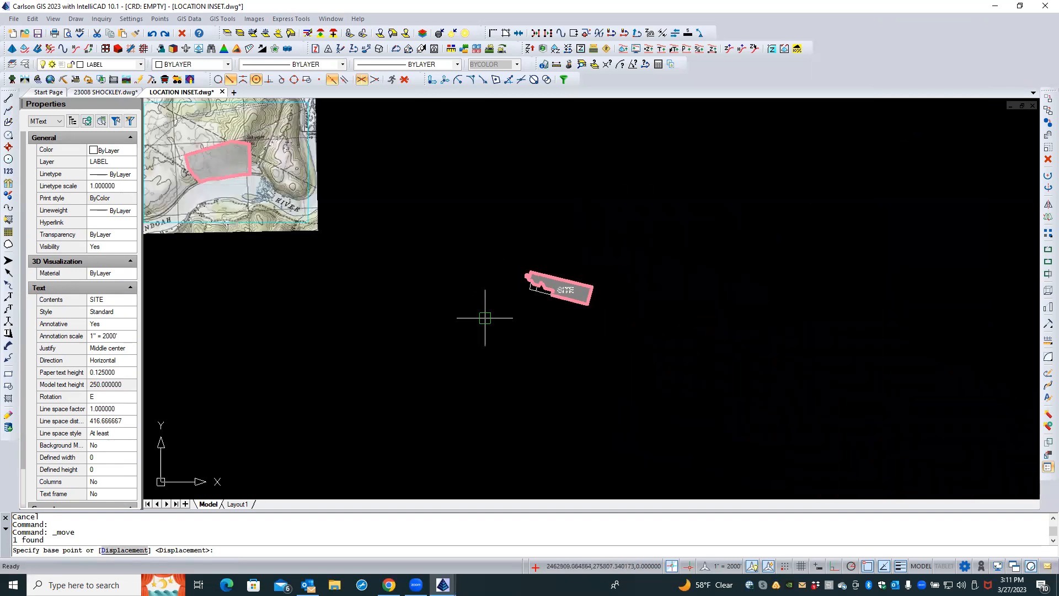
left_click(490, 330)
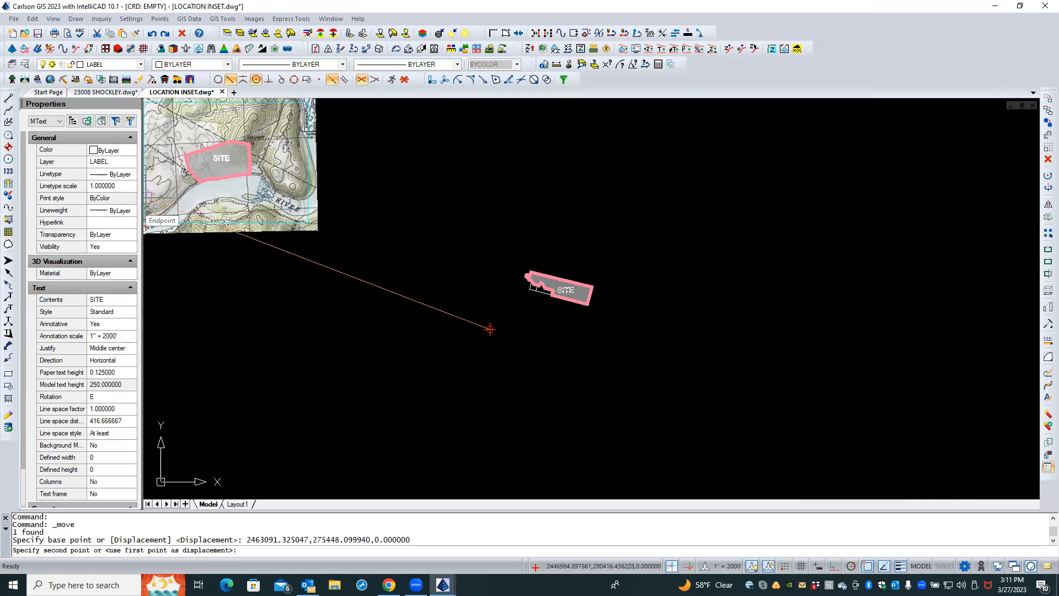
left_click(149, 196)
Reposition the SITE label to the center of the hatched site outline on the topo map
scroll(226, 224, "up", 2)
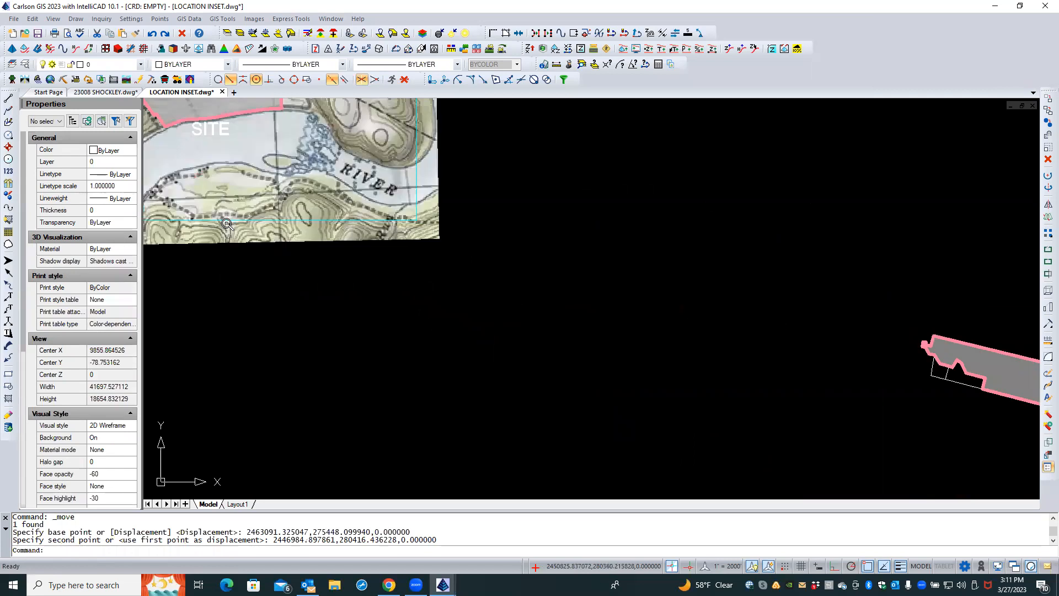
middle_click_drag(226, 214, 362, 364)
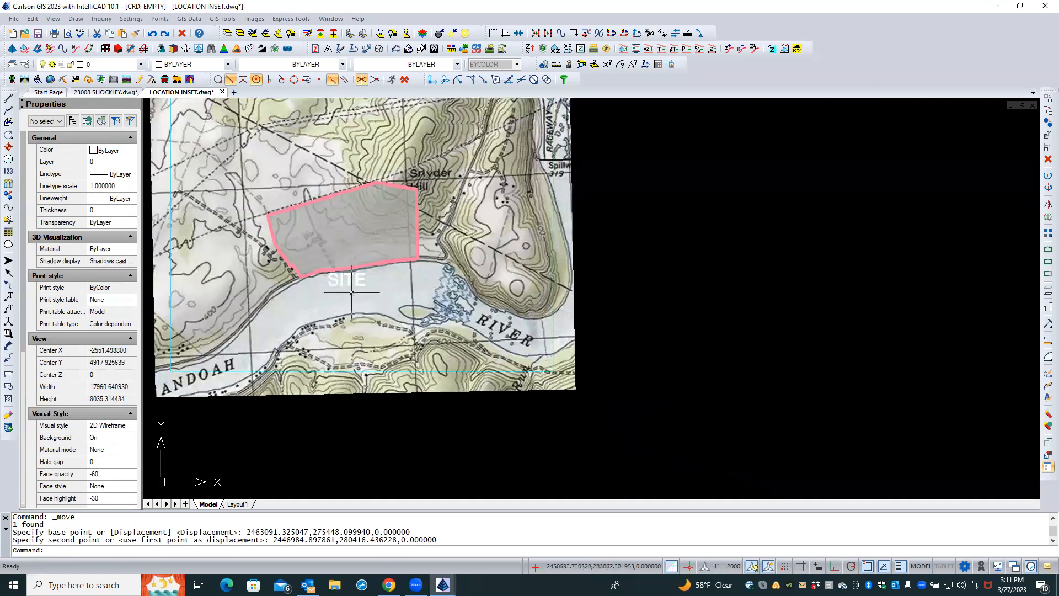
left_click(348, 279)
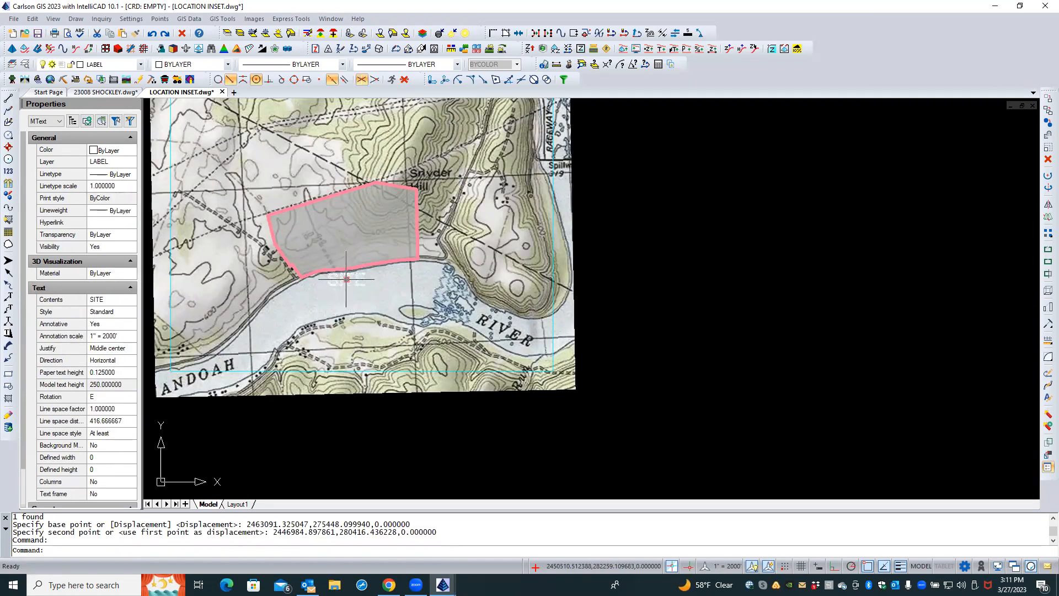
left_click(346, 279)
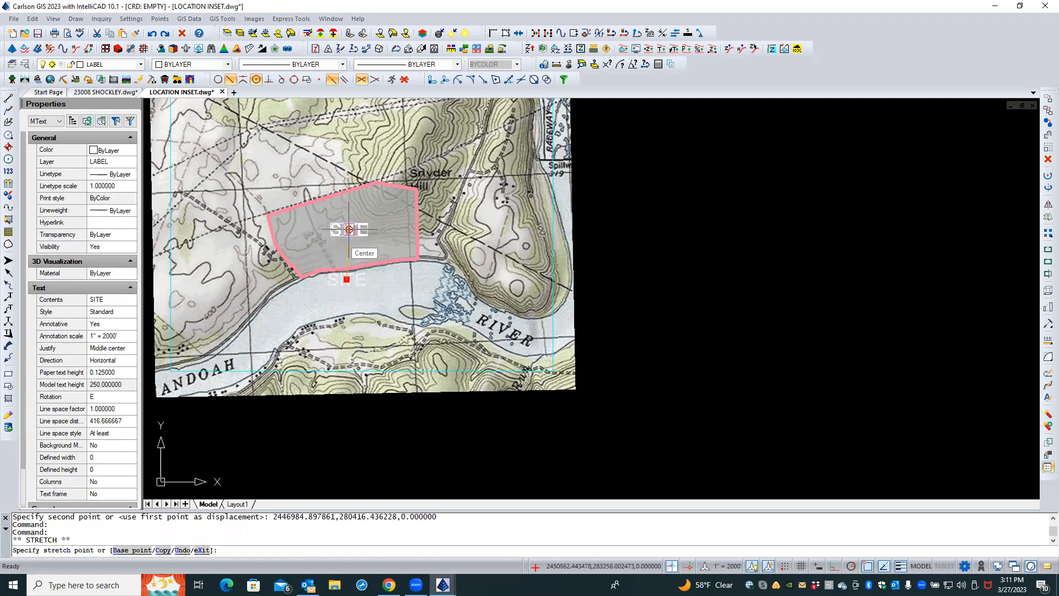
left_click(349, 229)
type("`")
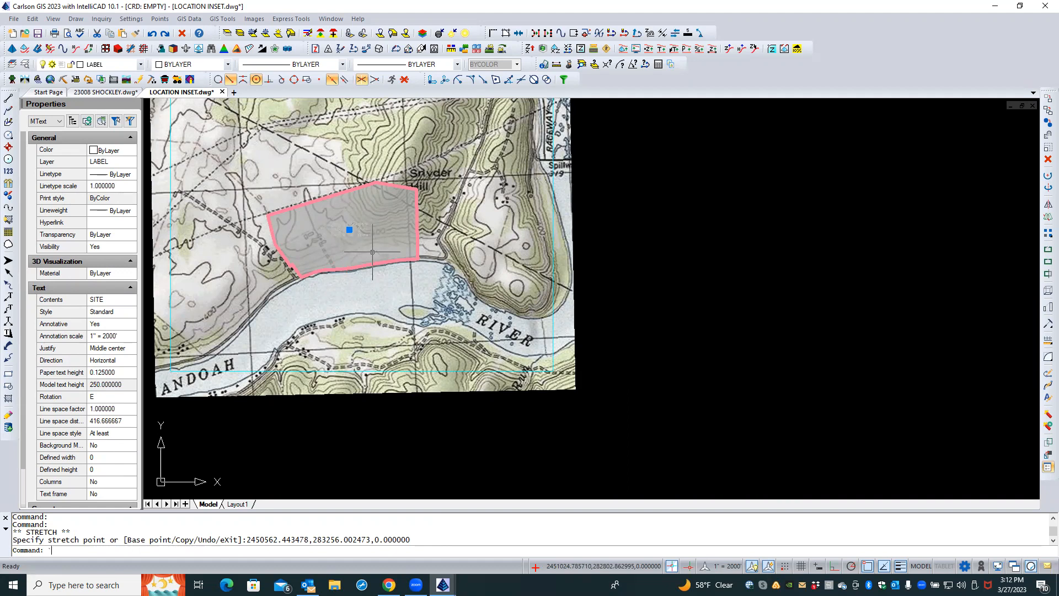
key("Escape")
key("Escape")
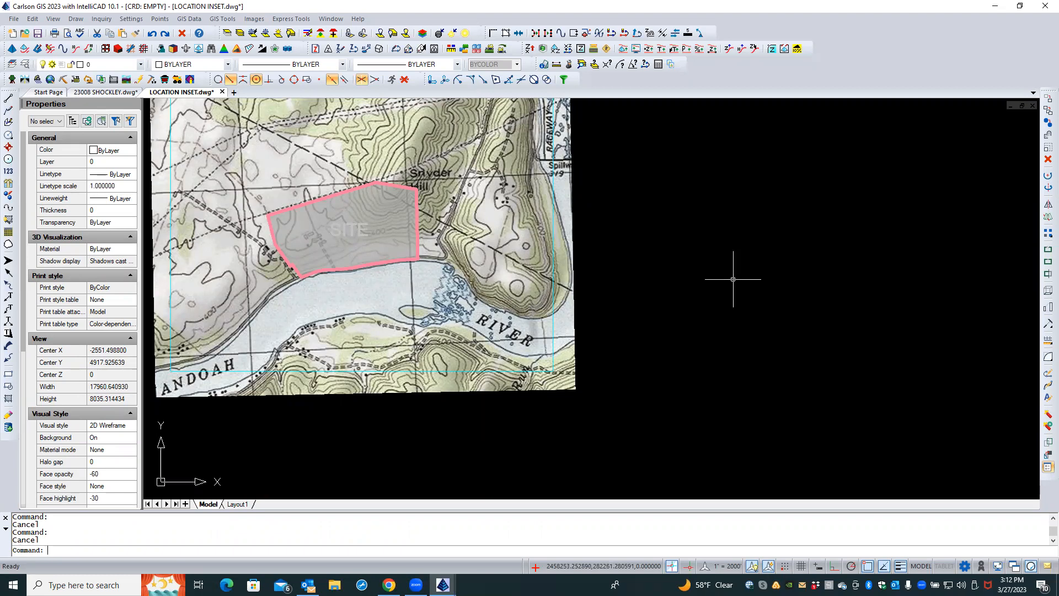
Bring the SITE text label to the front of the draw order above the site hatch
key("Caps_Lock")
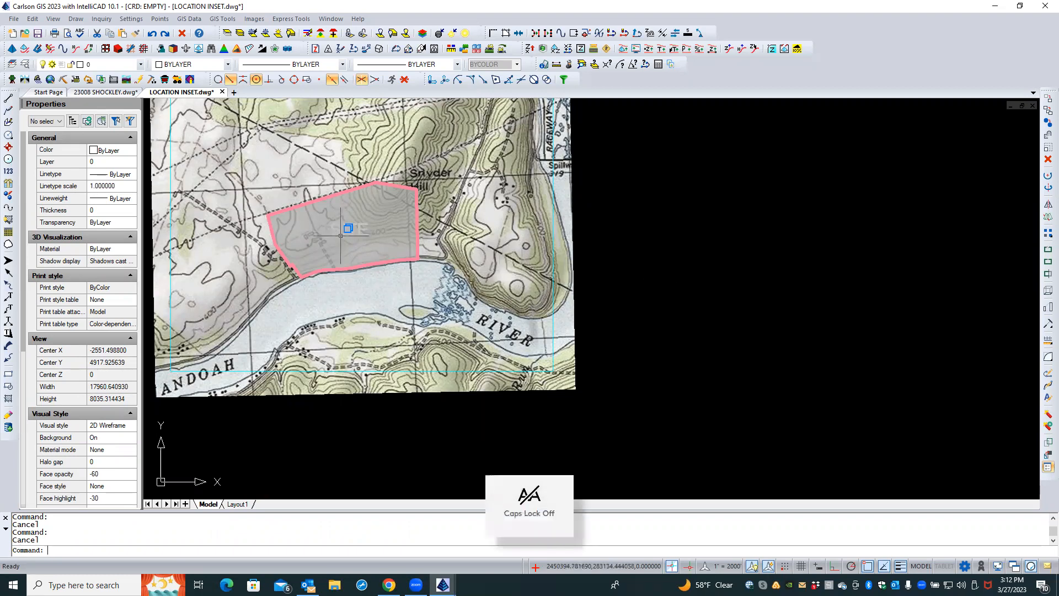
left_click(353, 229)
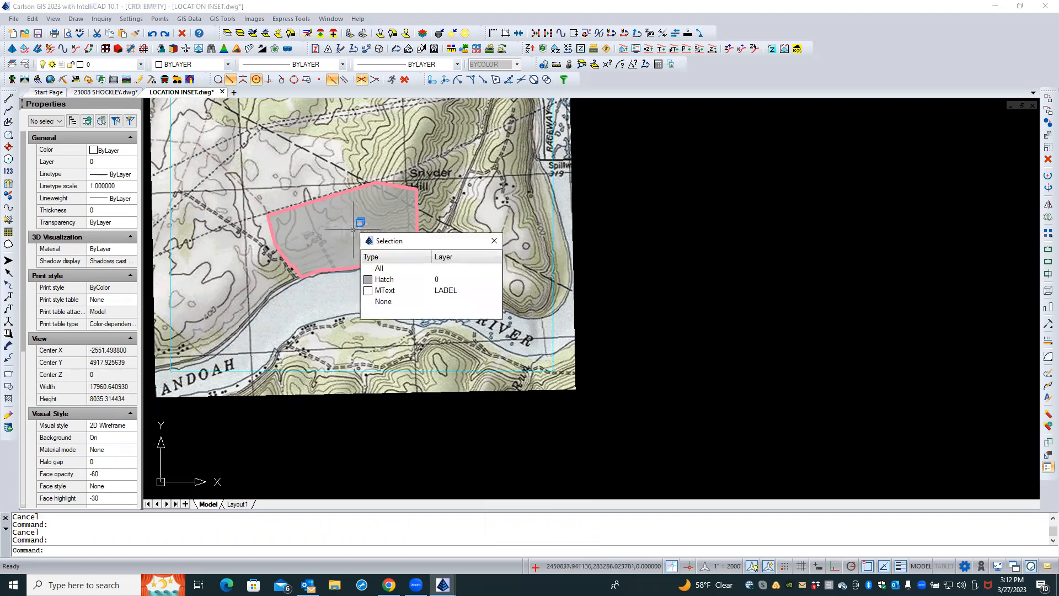
left_click(393, 291)
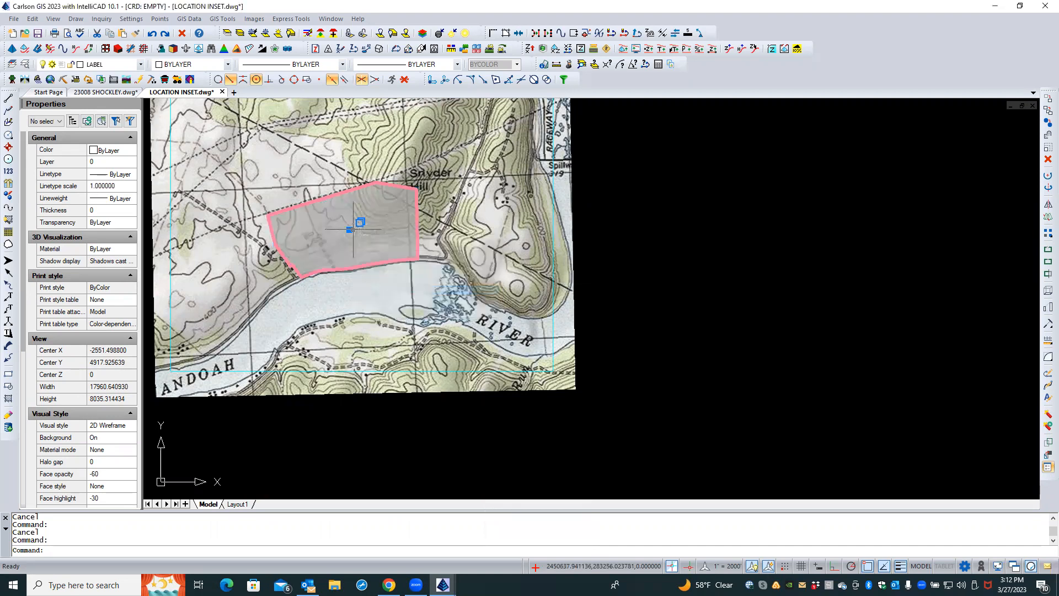
right_click(618, 212)
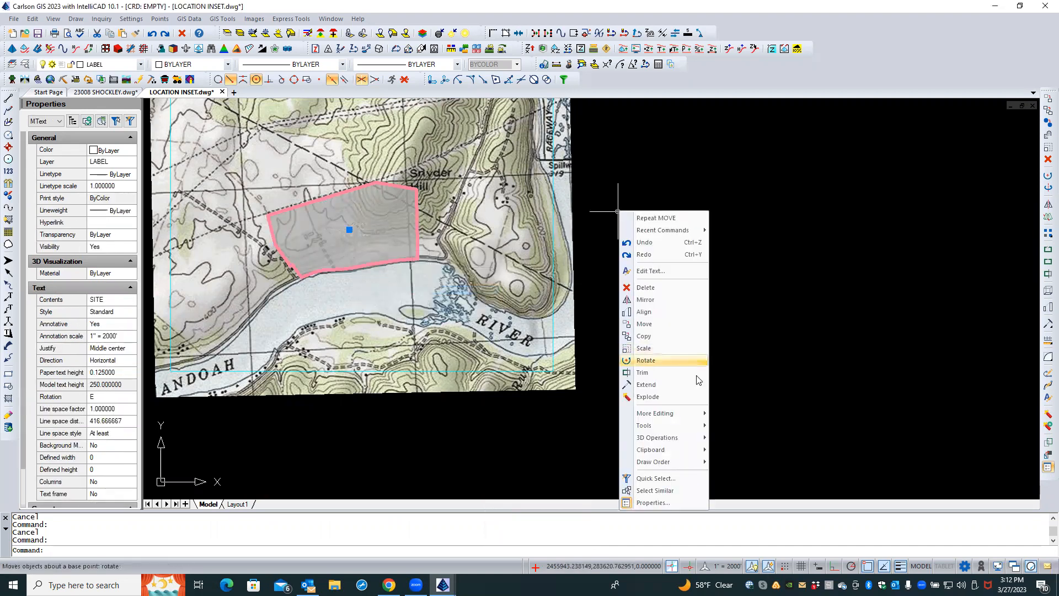
mouse_move(679, 466)
left_click(733, 463)
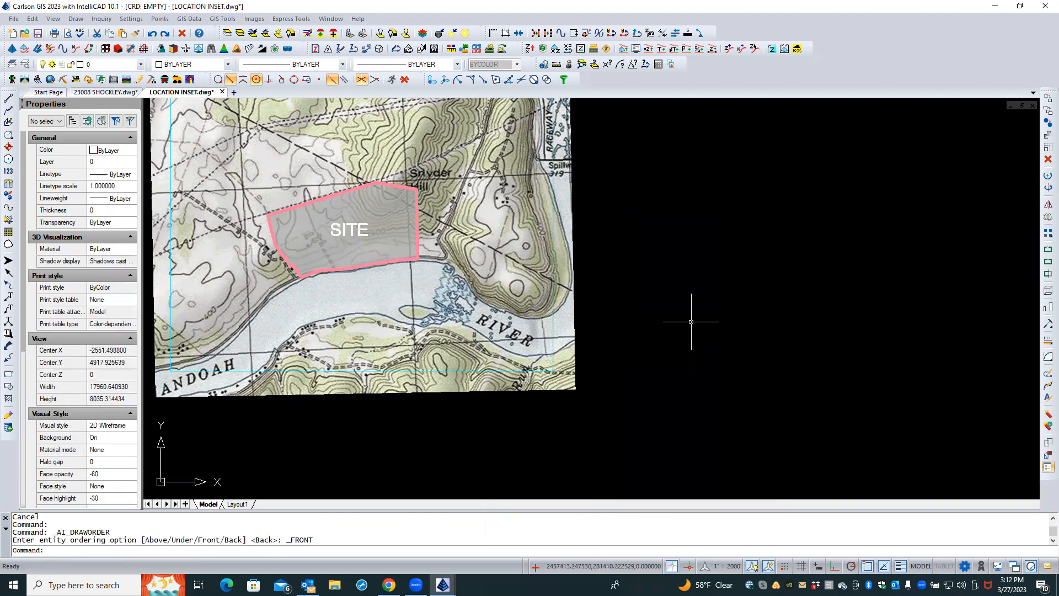
key("Escape")
key("Escape")
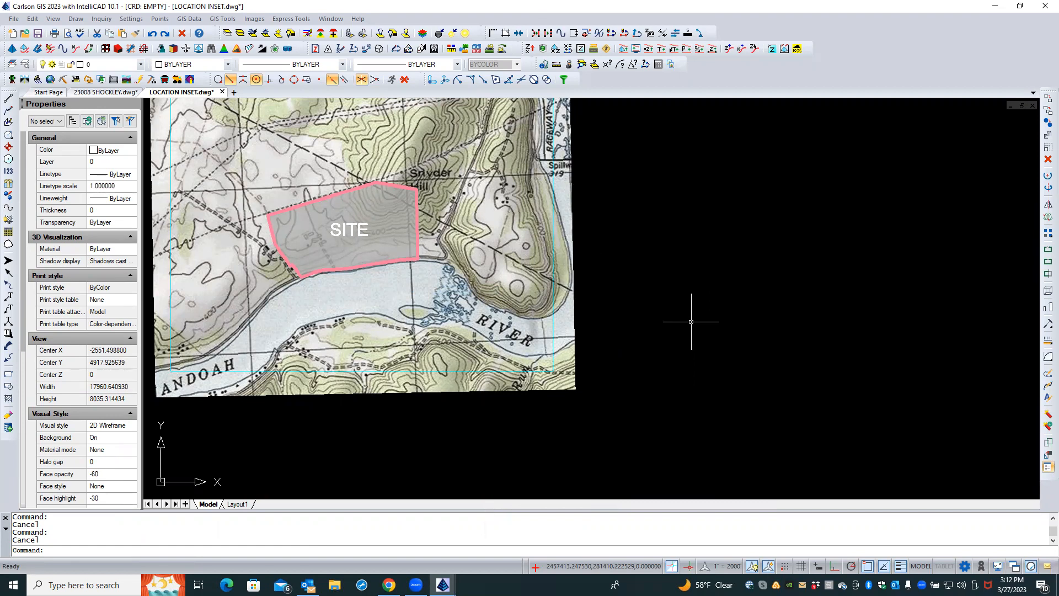
Delete the leftover old site outline and hatch lying outside the topo map
scroll(691, 322, "down", 1)
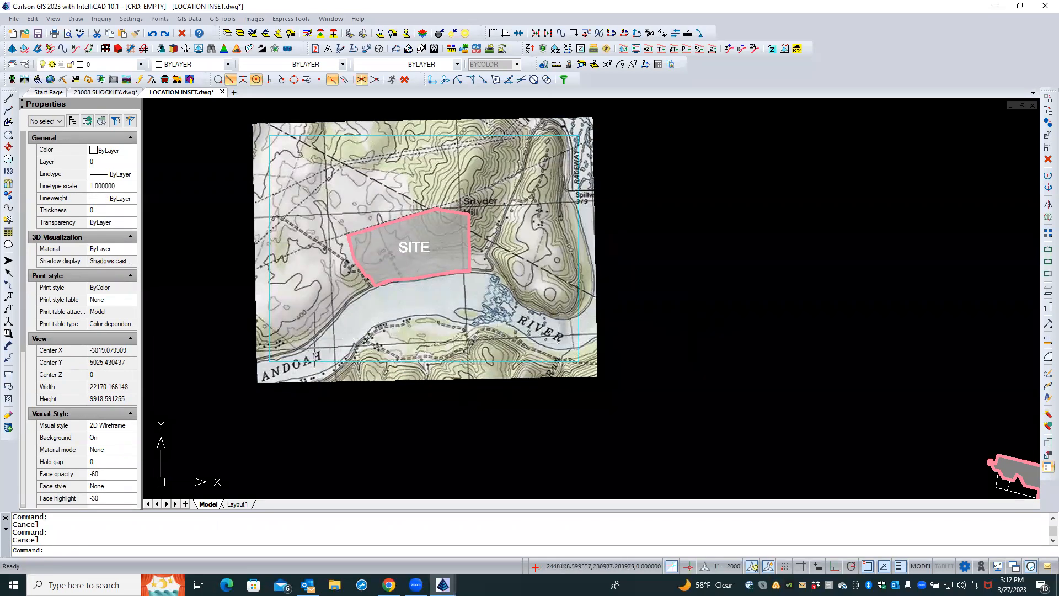
scroll(781, 418, "down", 2)
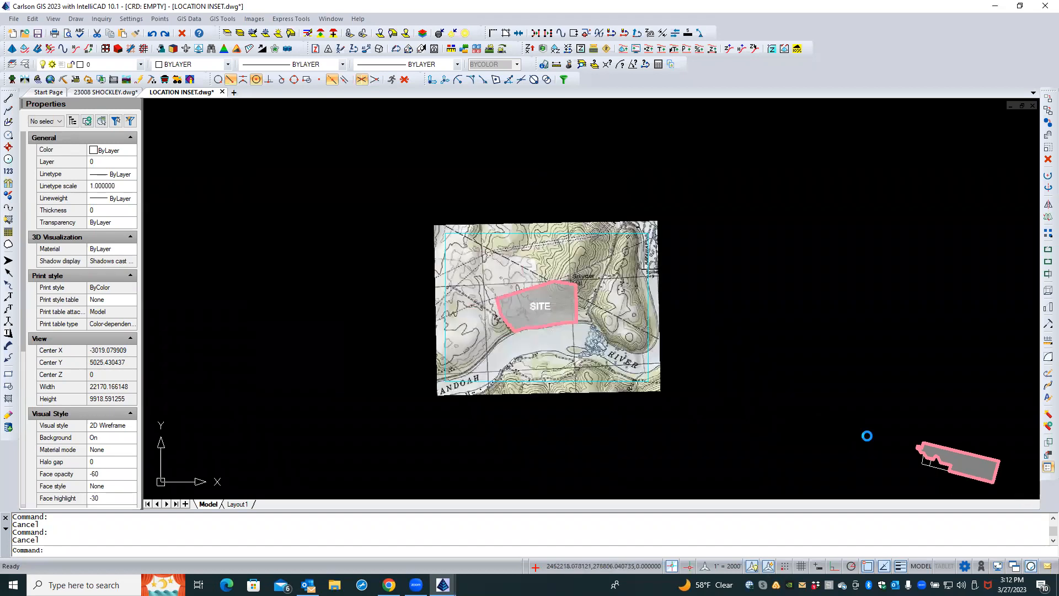
key("Caps_Lock")
left_click(911, 475)
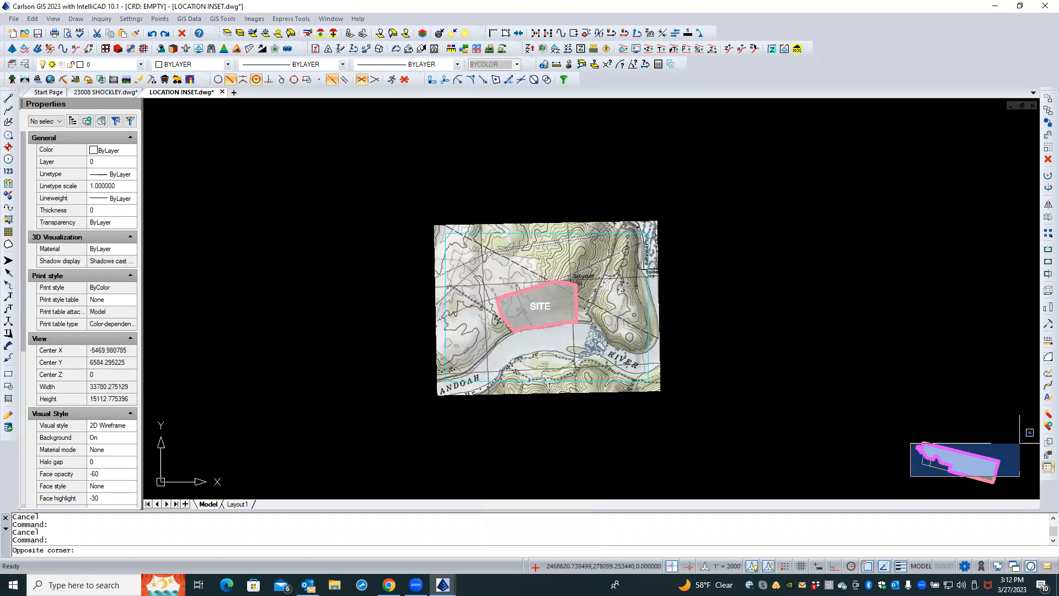
left_click(989, 452)
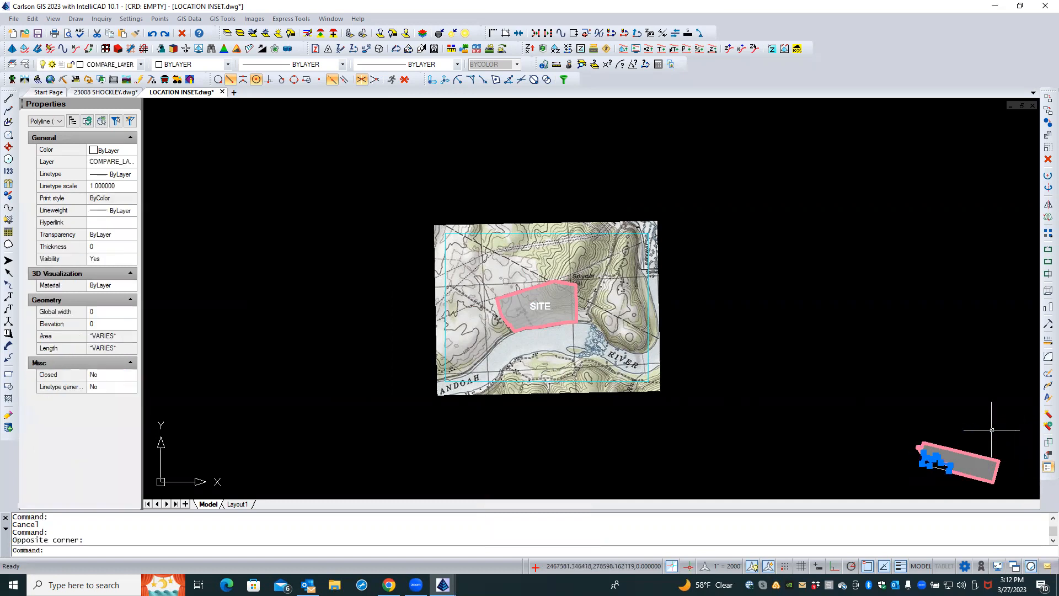
left_click(992, 430)
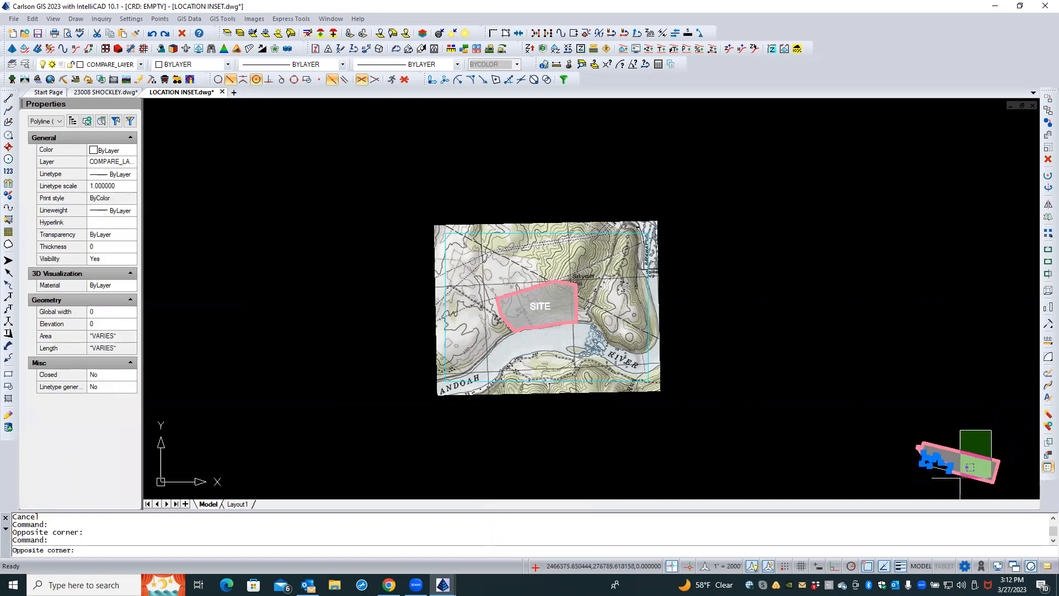
left_click(946, 484)
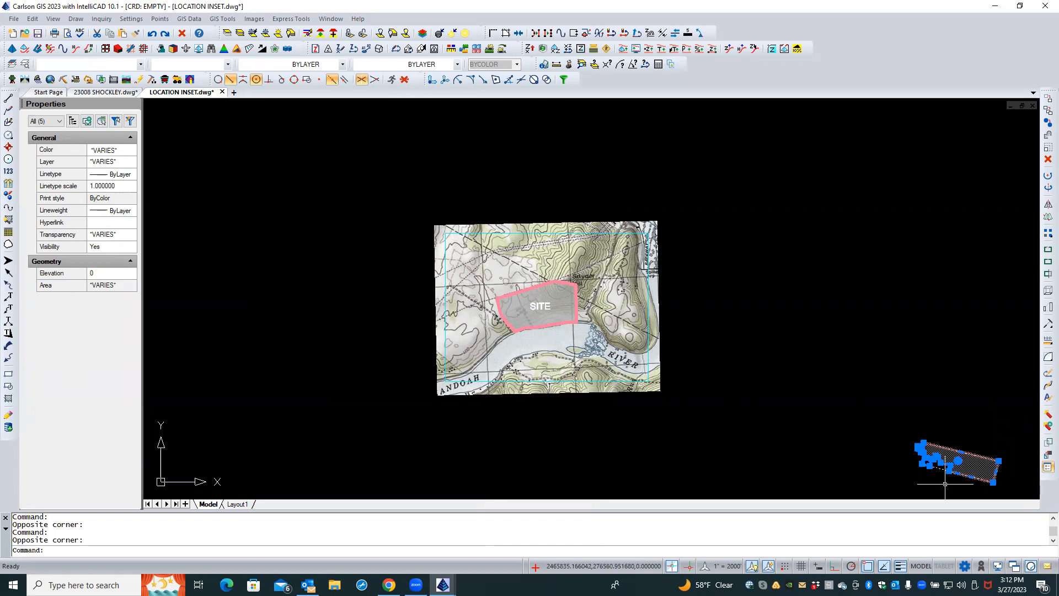
key("Delete")
Save the LOCATION INSET drawing
scroll(814, 456, "down", 1)
scroll(814, 457, "up", 3)
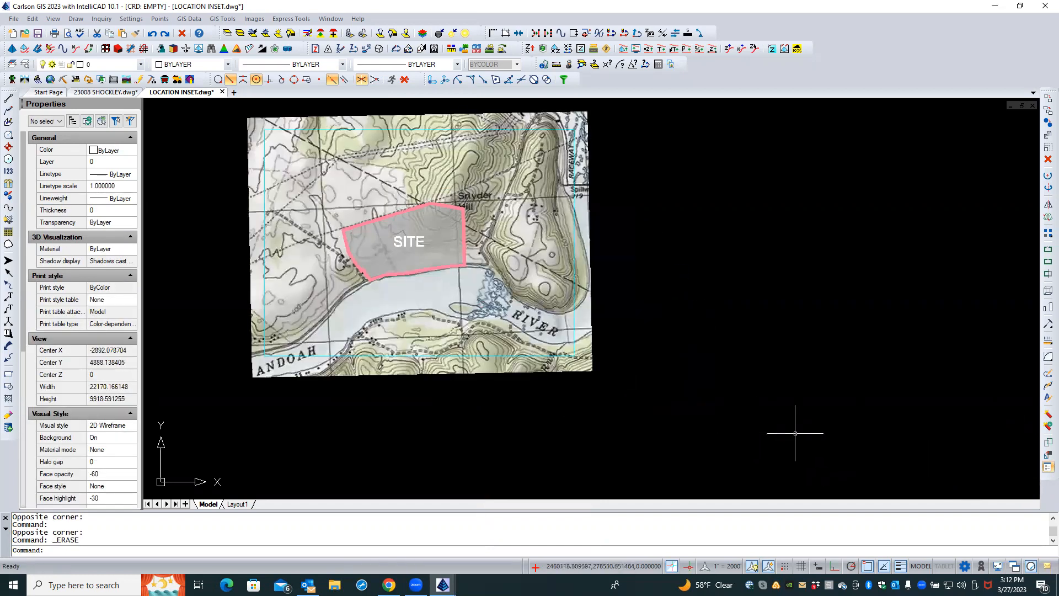
left_click(38, 33)
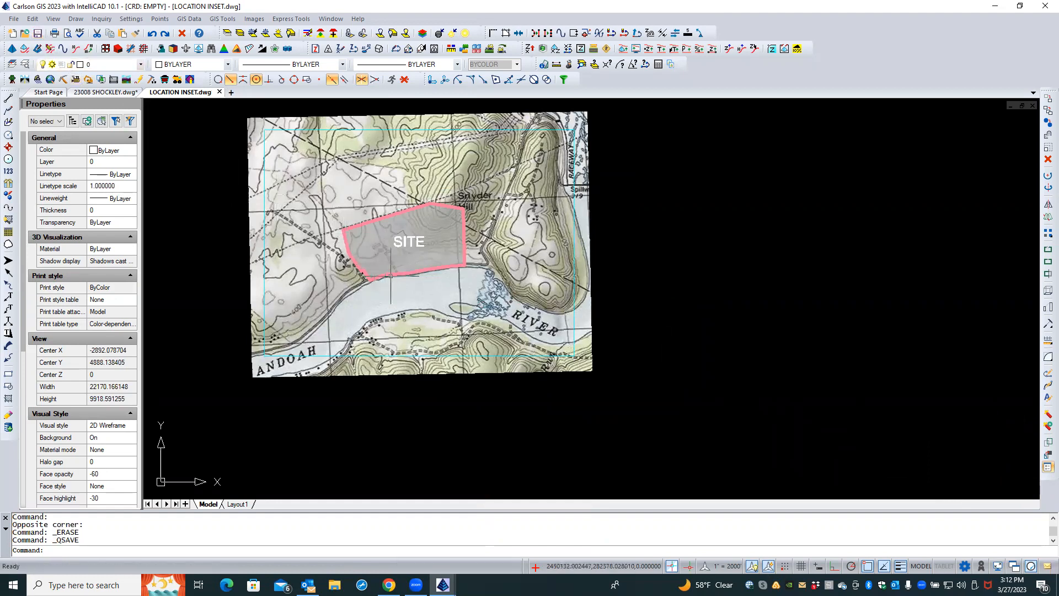
Switch to the 23008 SHOCKLEY drawing and view its SURVEY PLAT layout and model space boundary
left_click(99, 94)
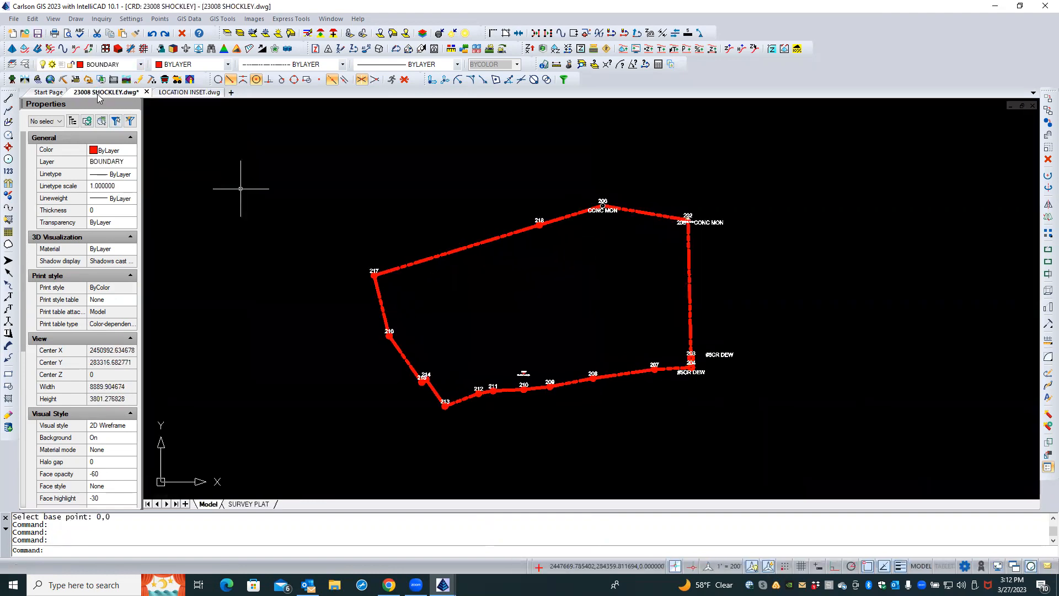
left_click(248, 505)
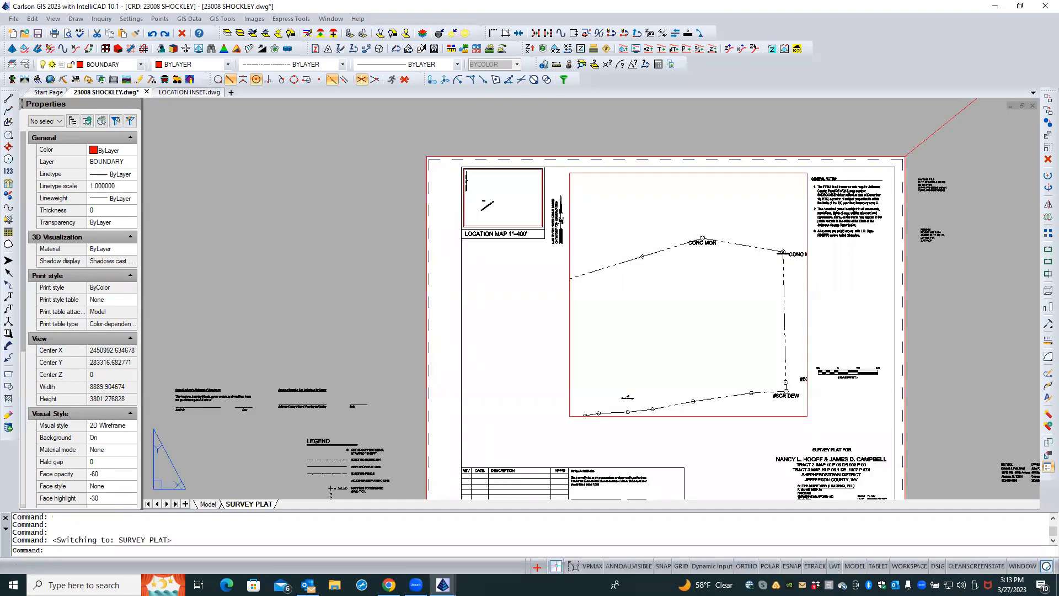
left_click(209, 505)
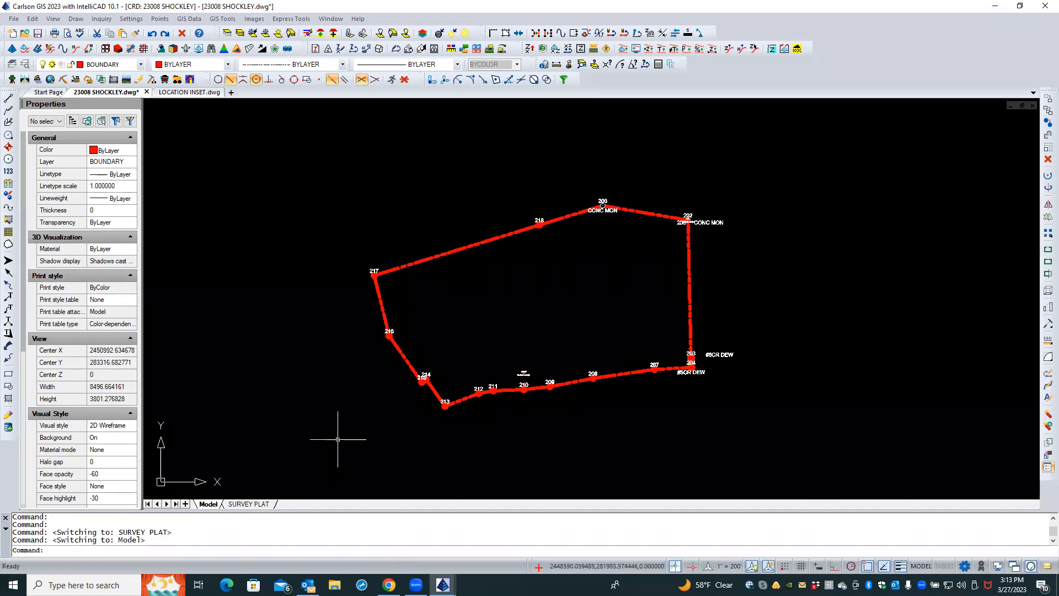
scroll(338, 437, "down", 3)
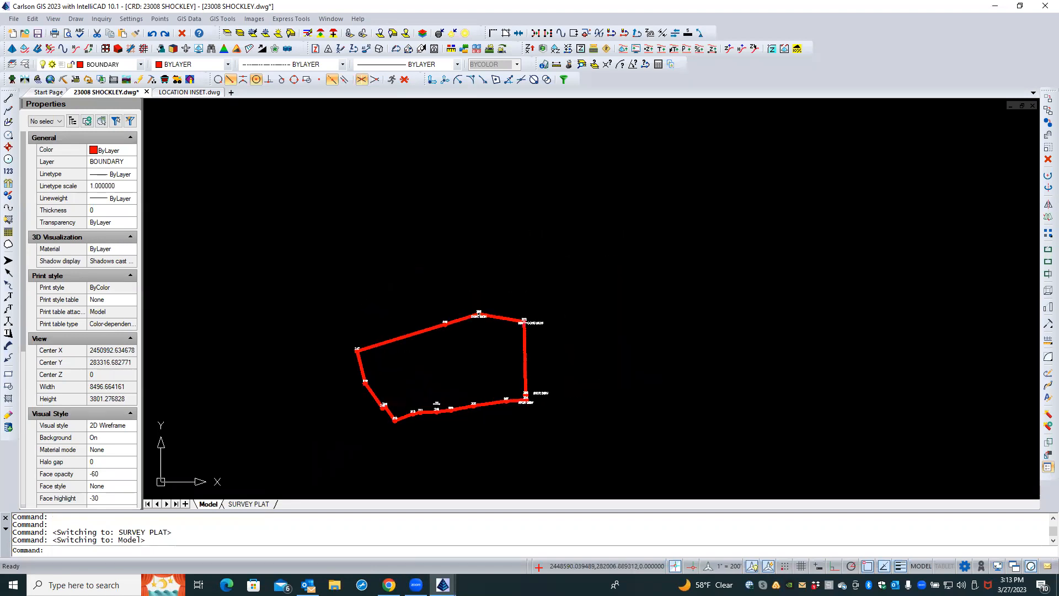
mouse_move(348, 426)
middle_mouse_down()
mouse_move(442, 446)
mouse_move(614, 460)
mouse_move(685, 423)
middle_mouse_up()
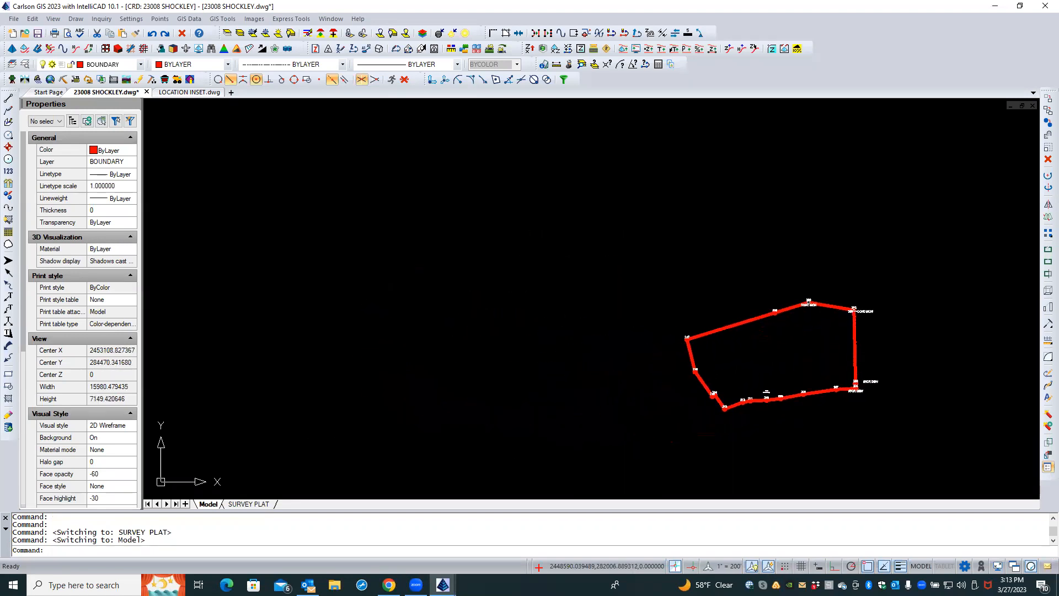
middle_click_drag(483, 368, 315, 332)
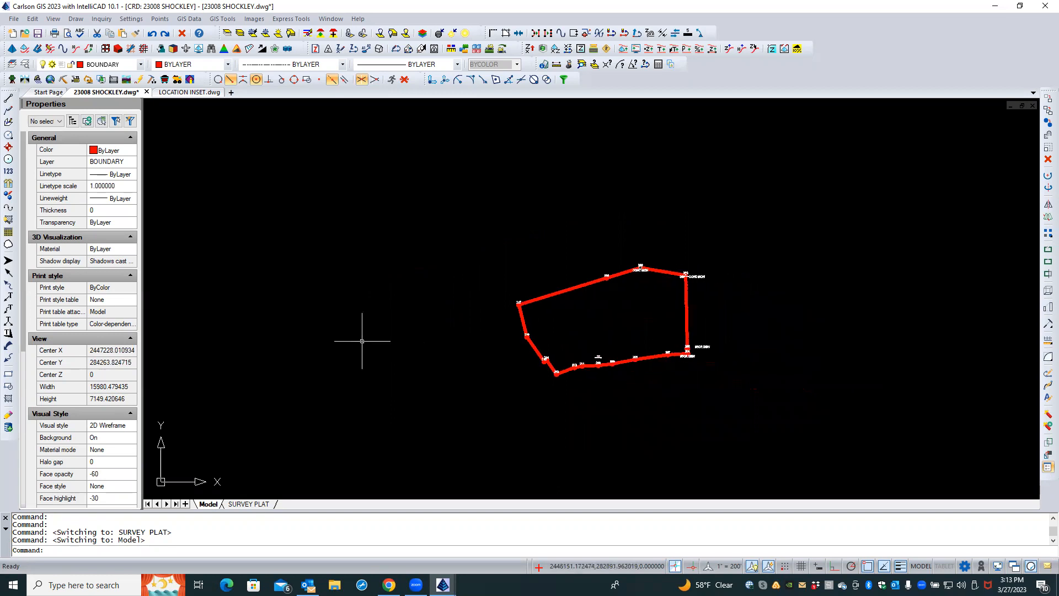
Detach the LOCATION INSET image reference from the drawing's external references
left_click(26, 64)
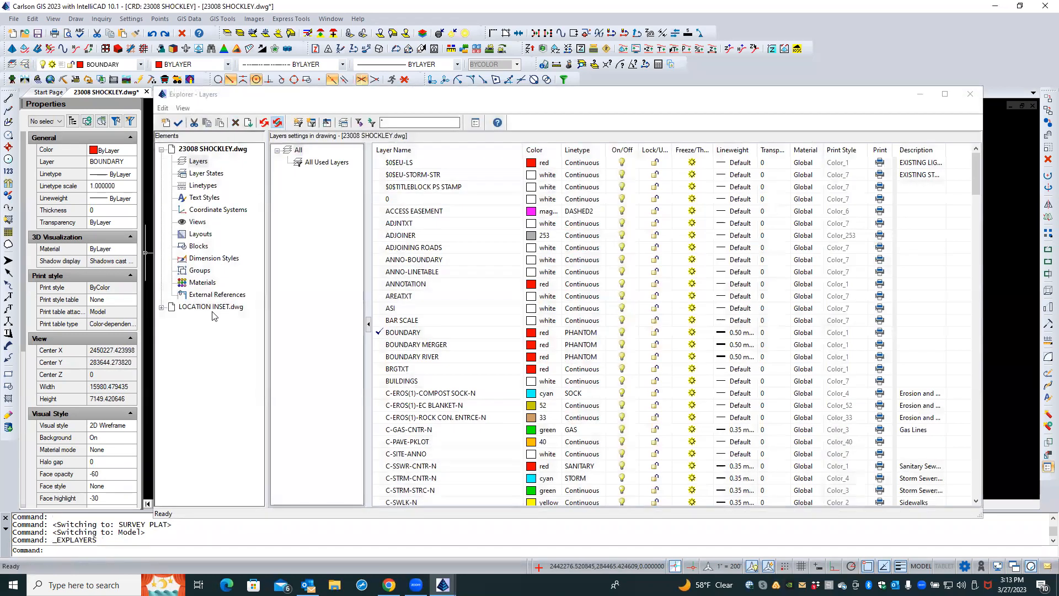
left_click(216, 296)
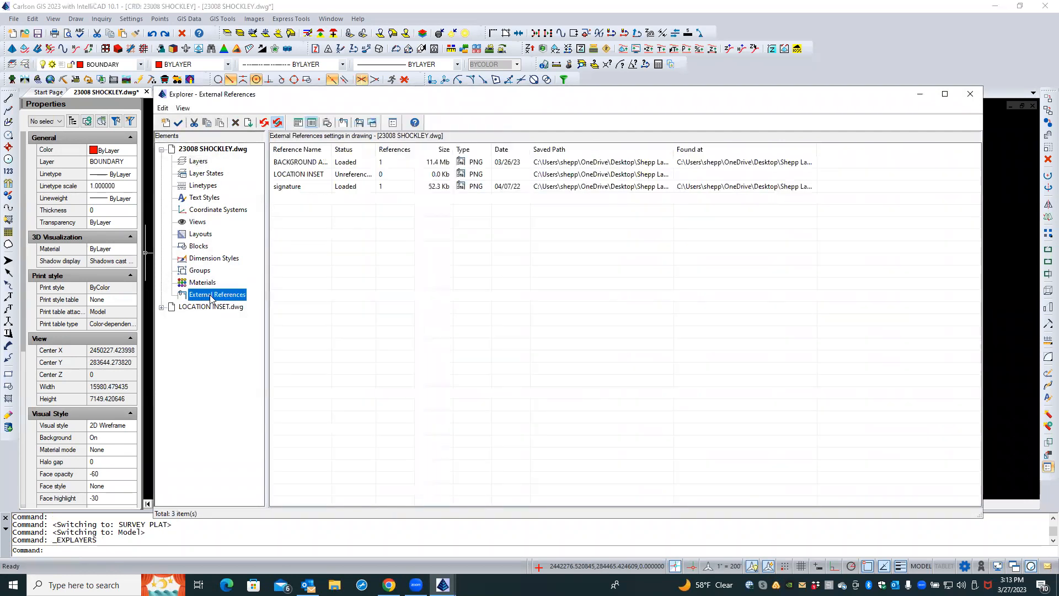
left_click(313, 176)
right_click(314, 178)
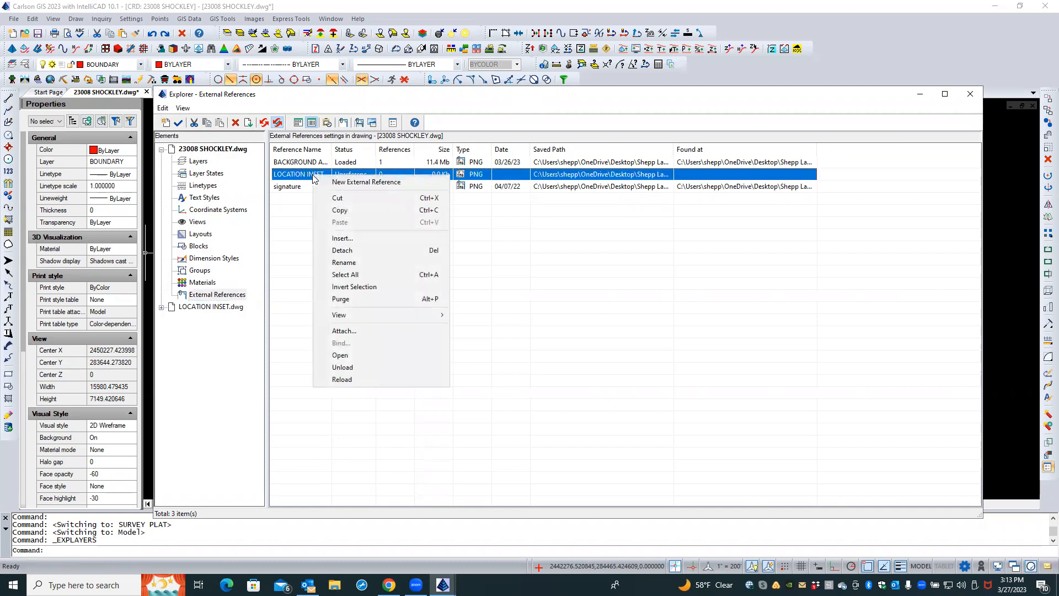
left_click(321, 252)
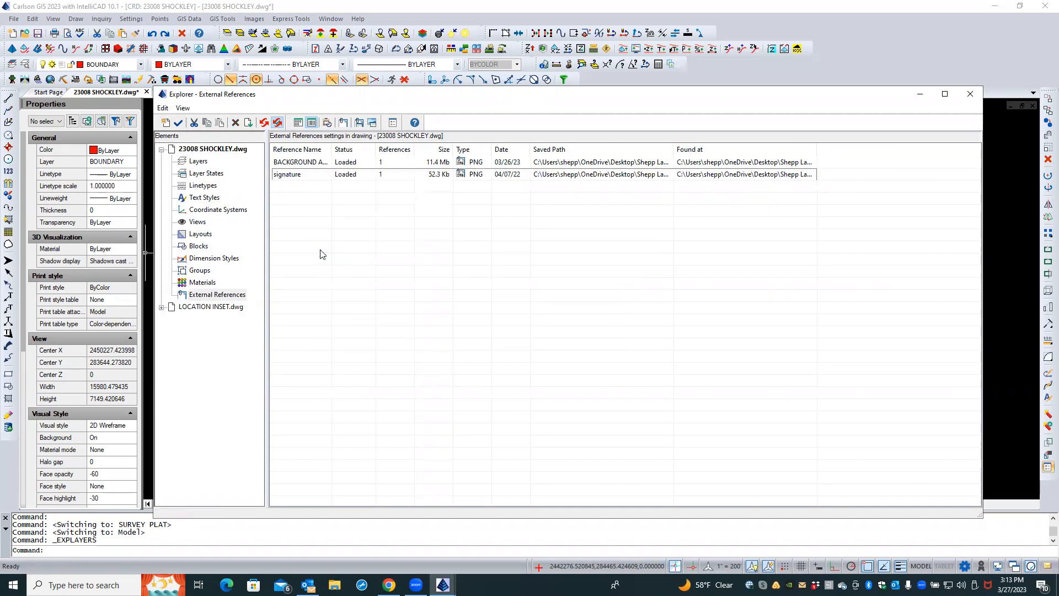
Attach LOCATION INSET.dwg from the 2023 Jobs\23008 SHOCKLEY\Carlson folder as an external reference
right_click(323, 254)
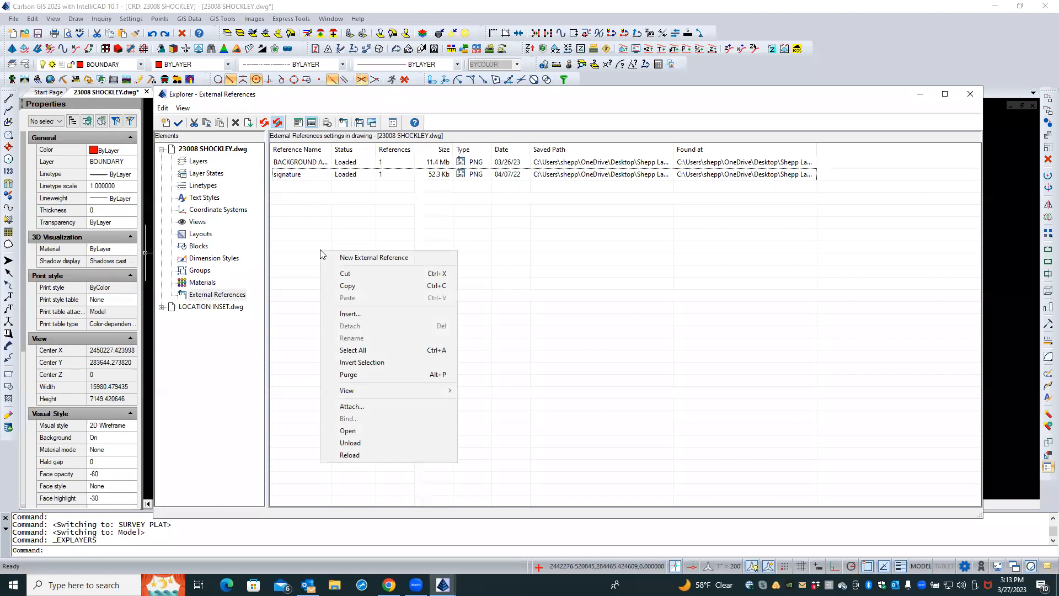
left_click(368, 406)
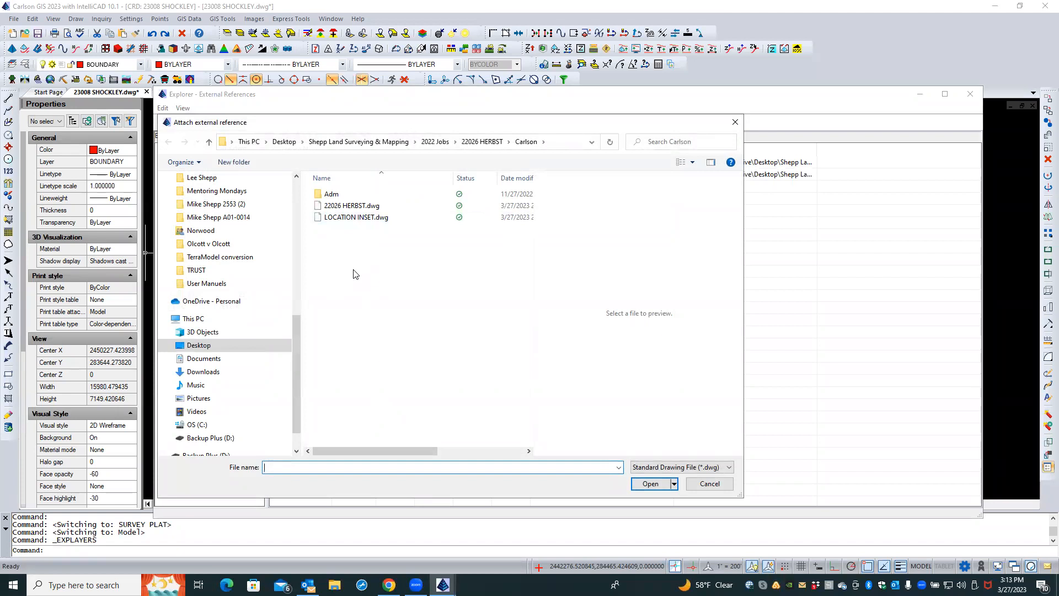
left_click(320, 144)
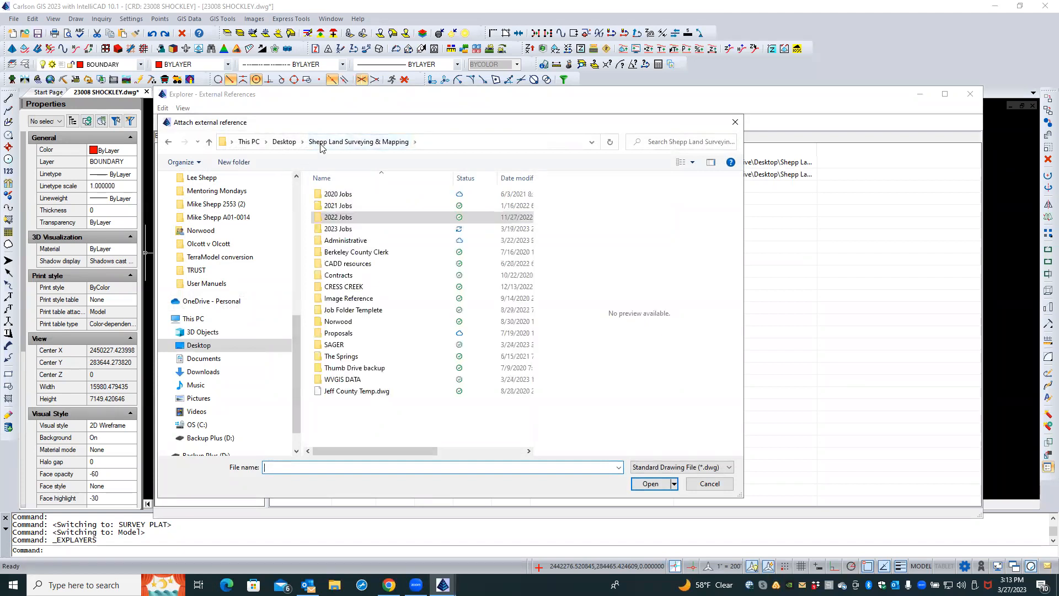
double_click(344, 229)
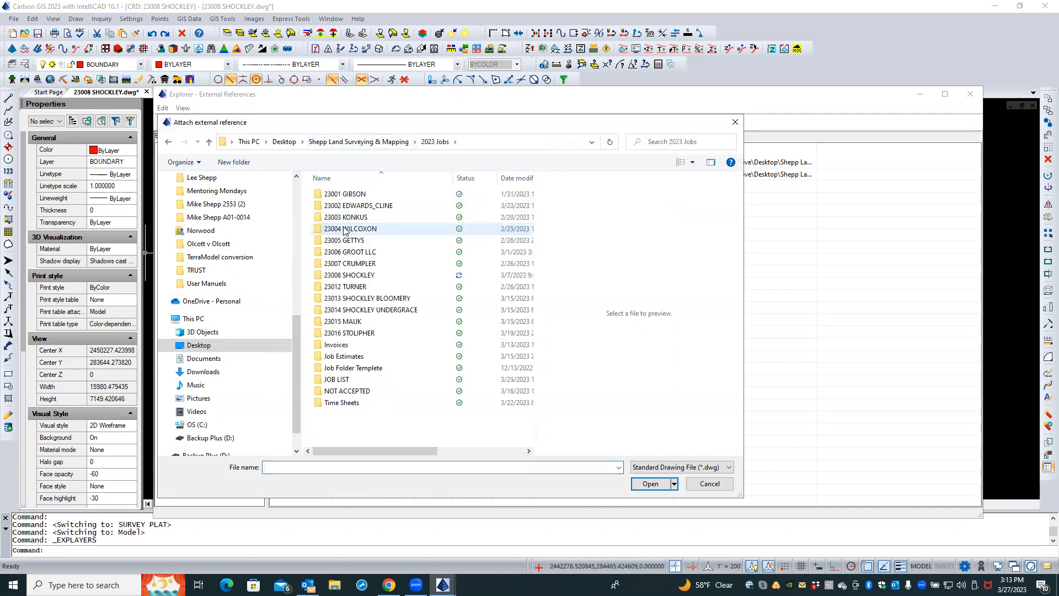
double_click(349, 276)
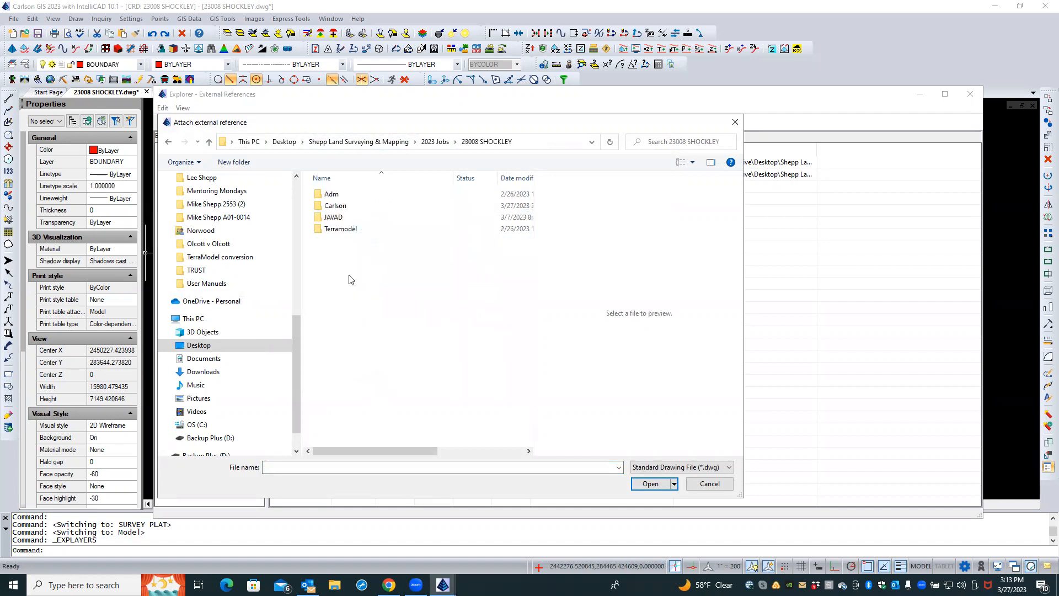
double_click(335, 206)
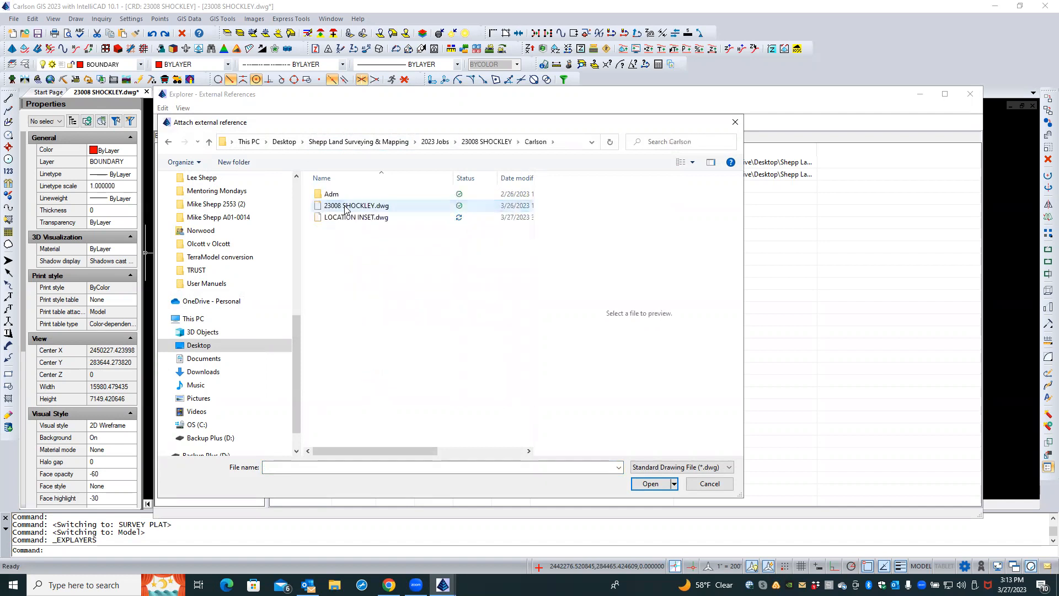
left_click(346, 216)
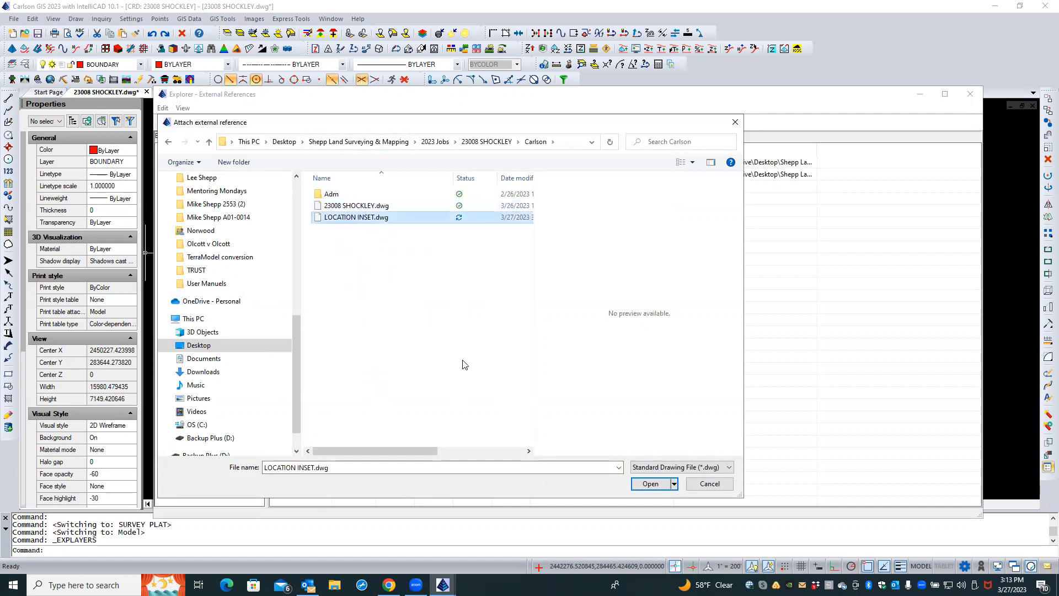
left_click(646, 484)
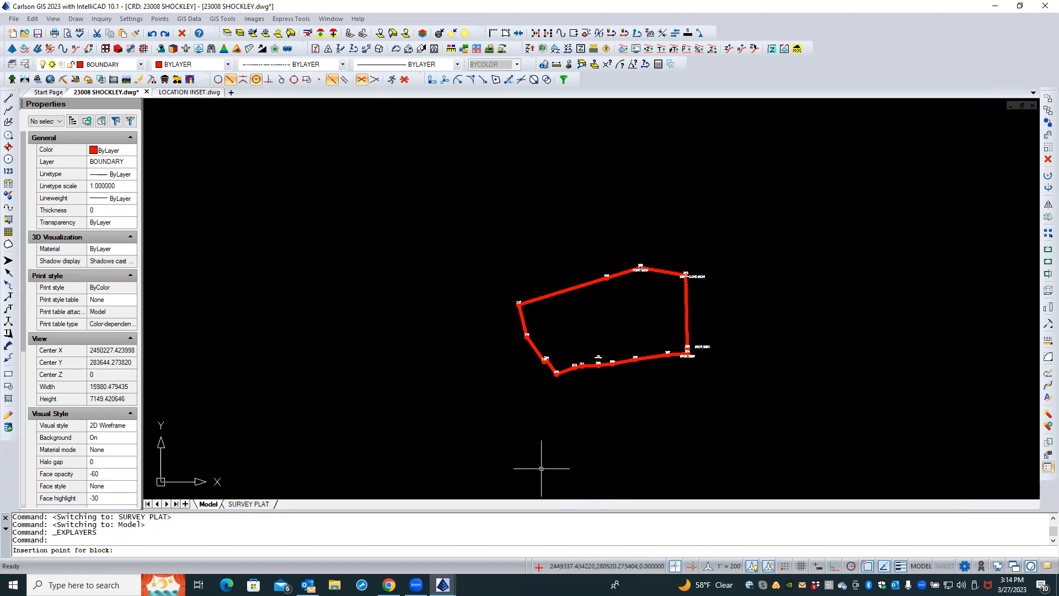
Place the reference at insertion point 0,0 with scale factor 1 and rotation 0, then close the explorer
type("0,0")
key("Return")
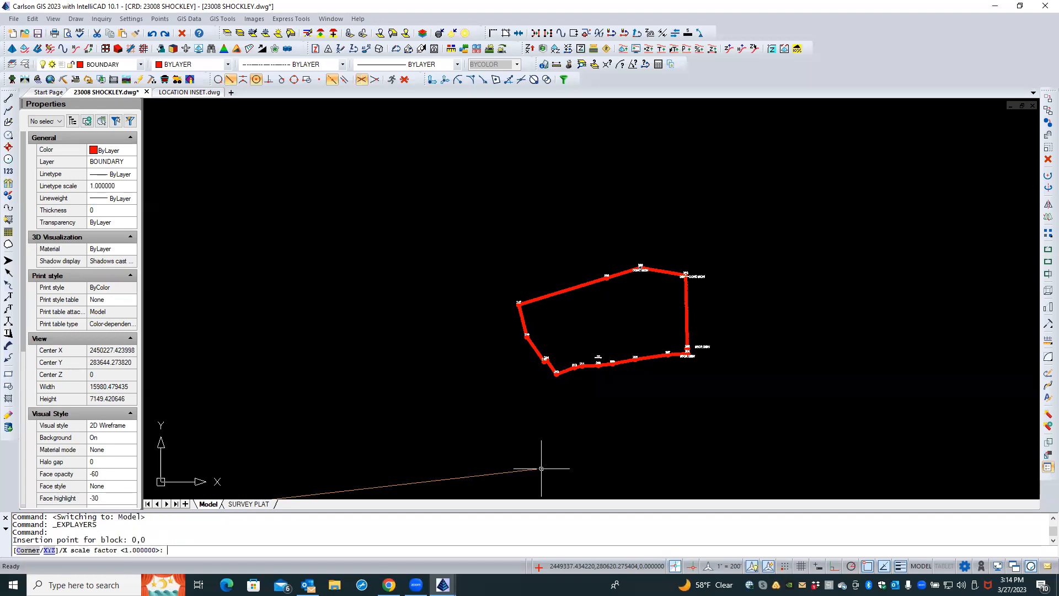
key("Return")
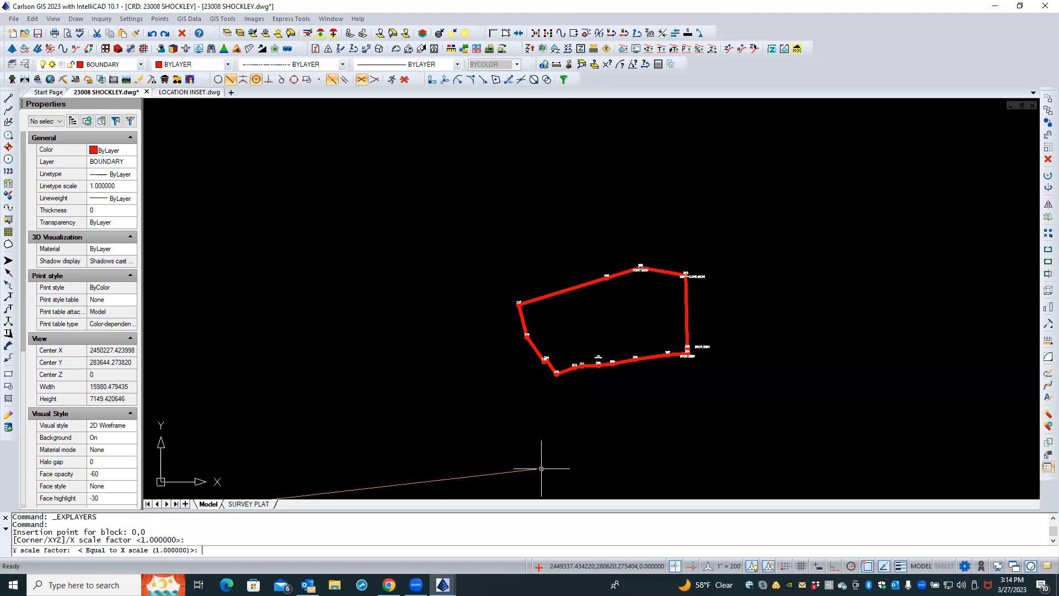
key("Return")
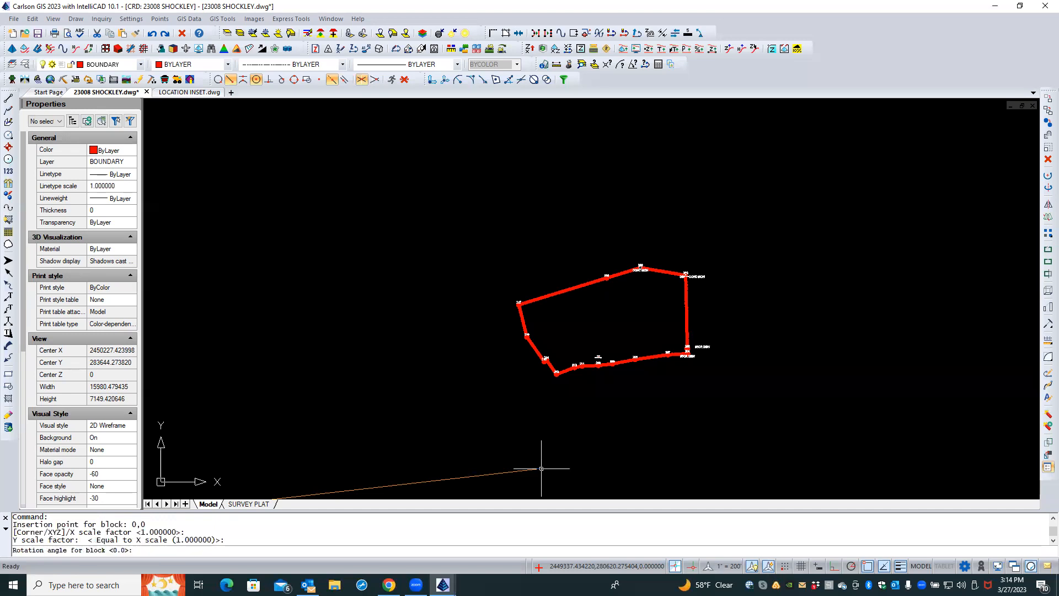
key("Return")
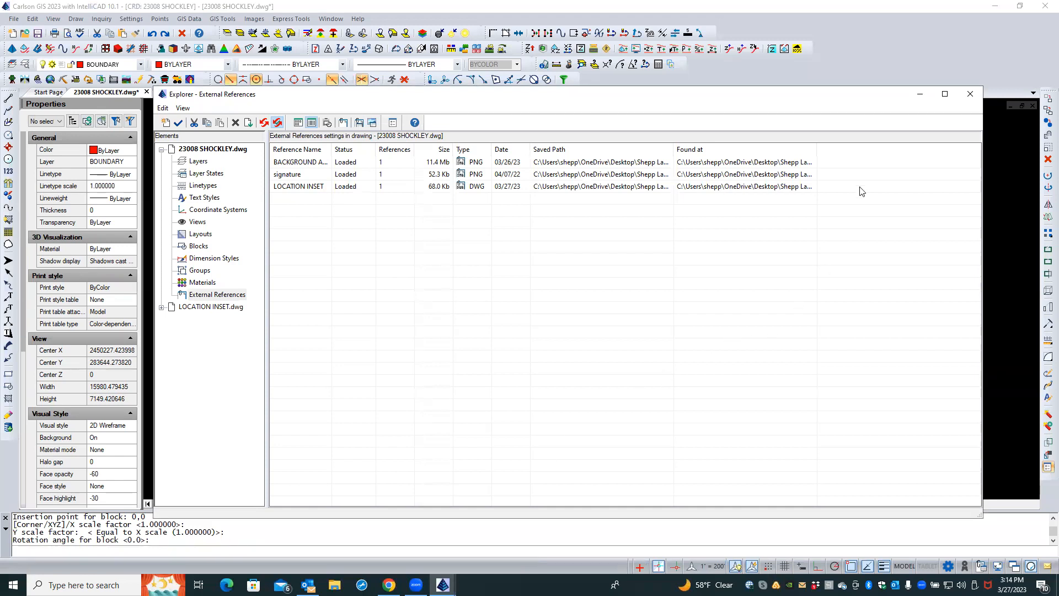
left_click(970, 94)
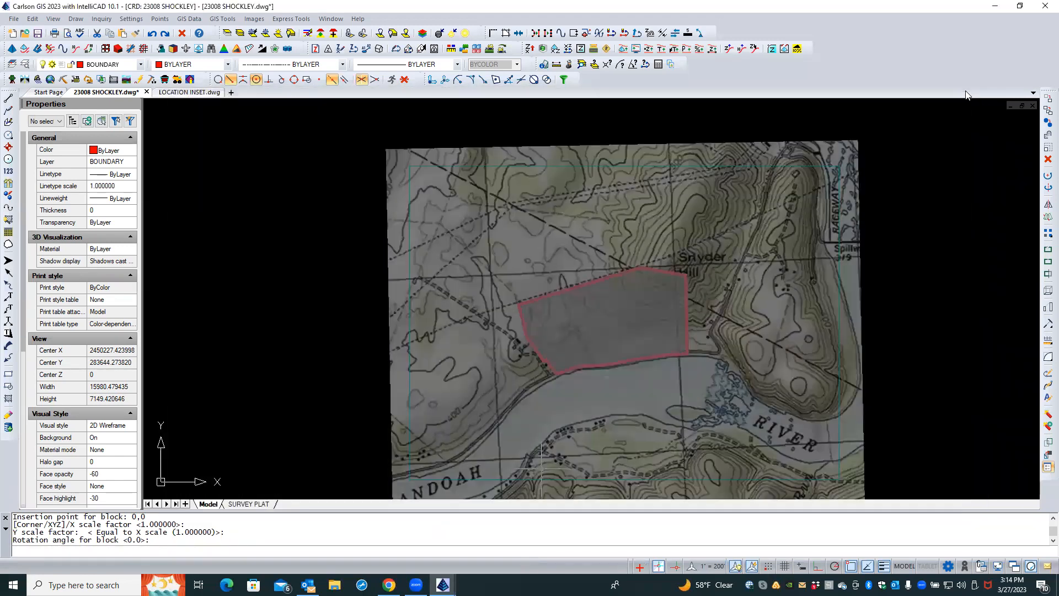
Move the LOCATION INSET reference off the property boundary to a point up and to the left
scroll(891, 258, "down", 3)
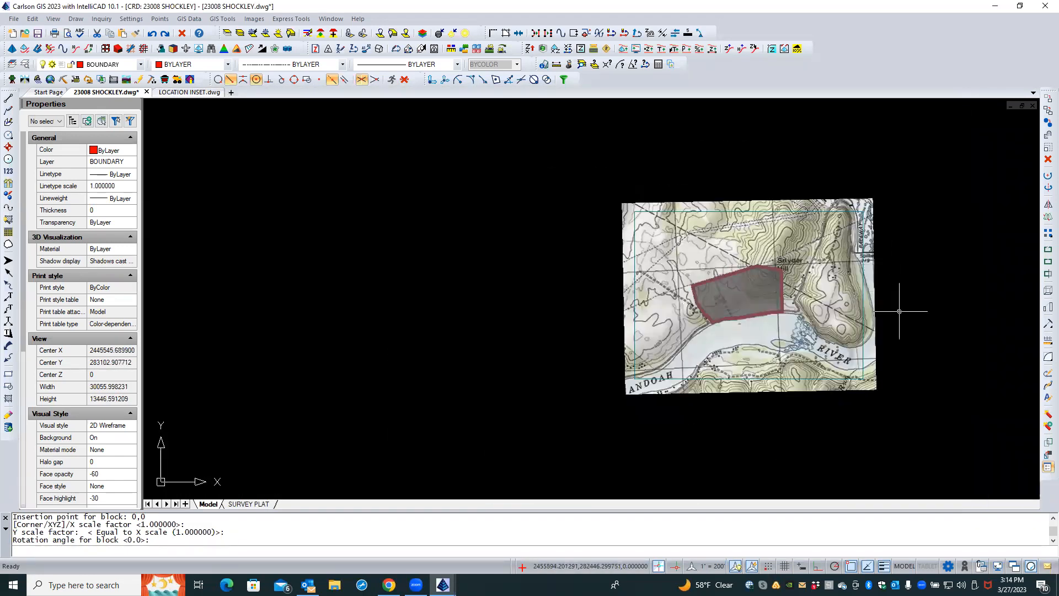
left_click(624, 364)
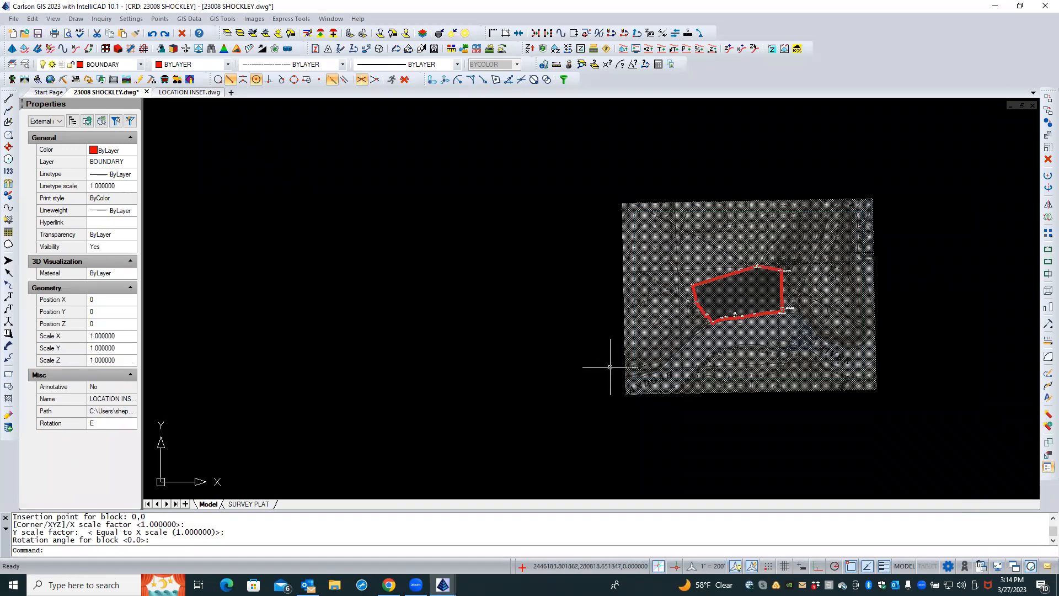
right_click(610, 366)
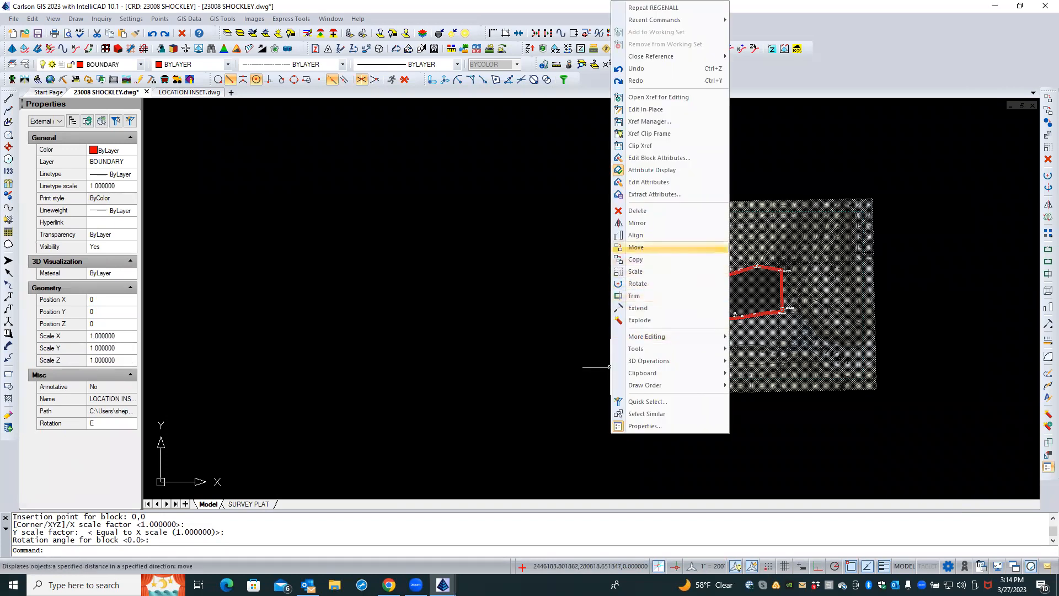
left_click(636, 248)
left_click(590, 287)
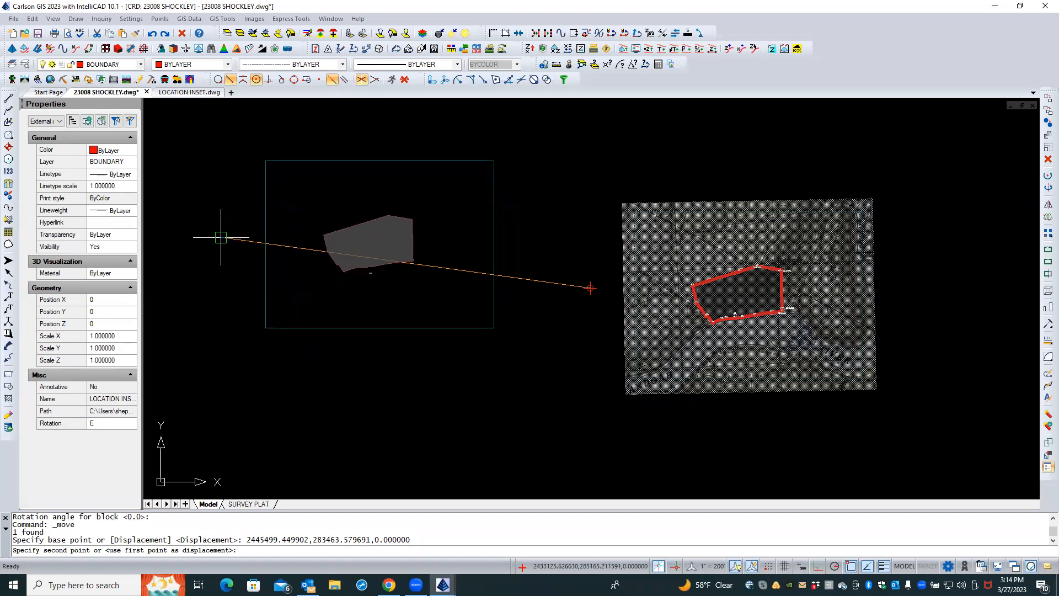
left_click(220, 238)
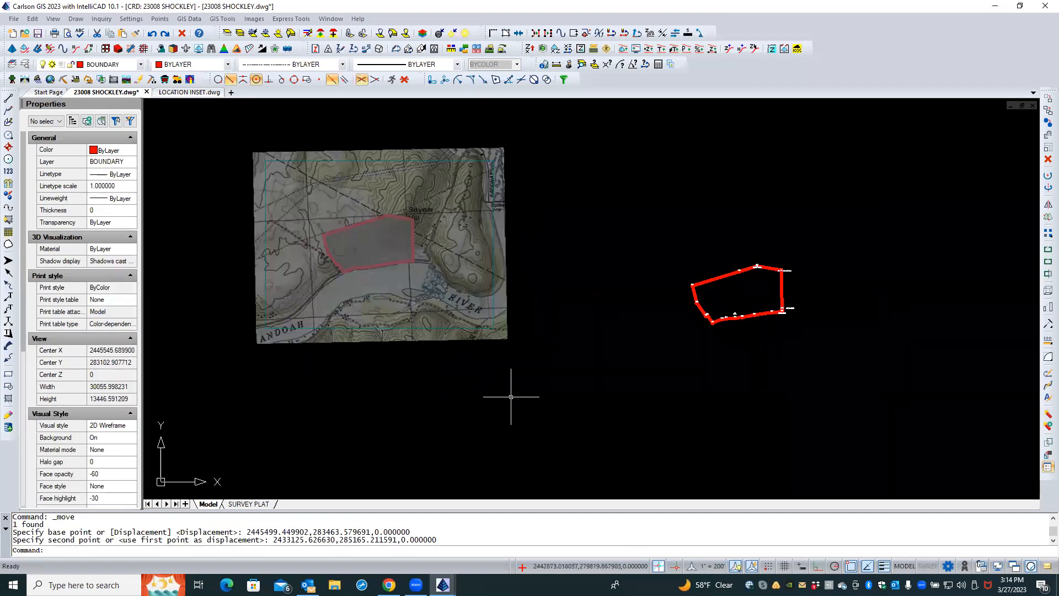
In the SURVEY PLAT layout, delete the TERRAPIN NECK ROAD and SITE labels from the location map inset
scroll(512, 395, "down", 2)
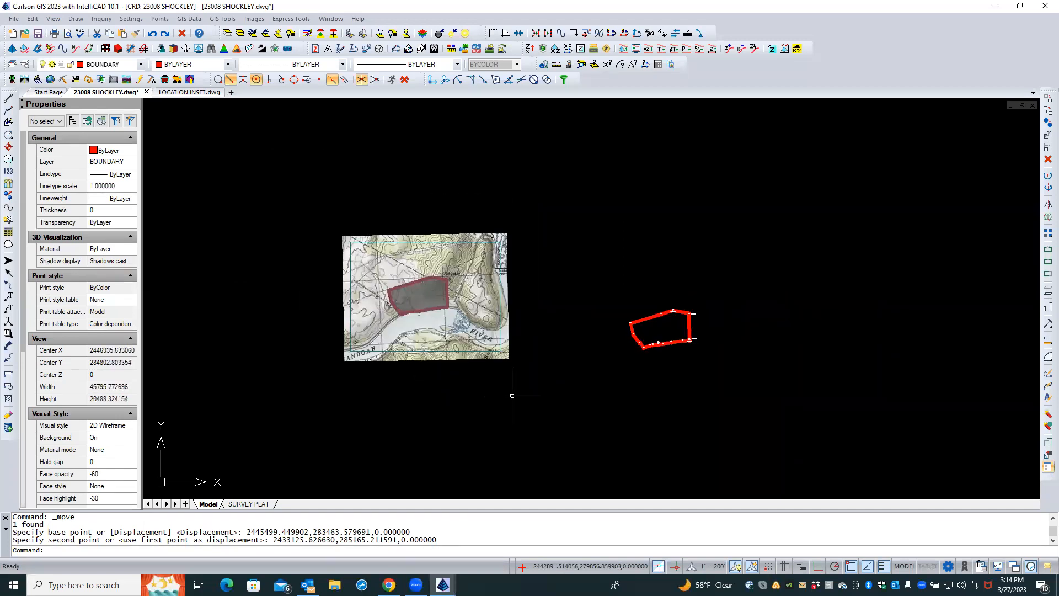
scroll(512, 396, "down", 1)
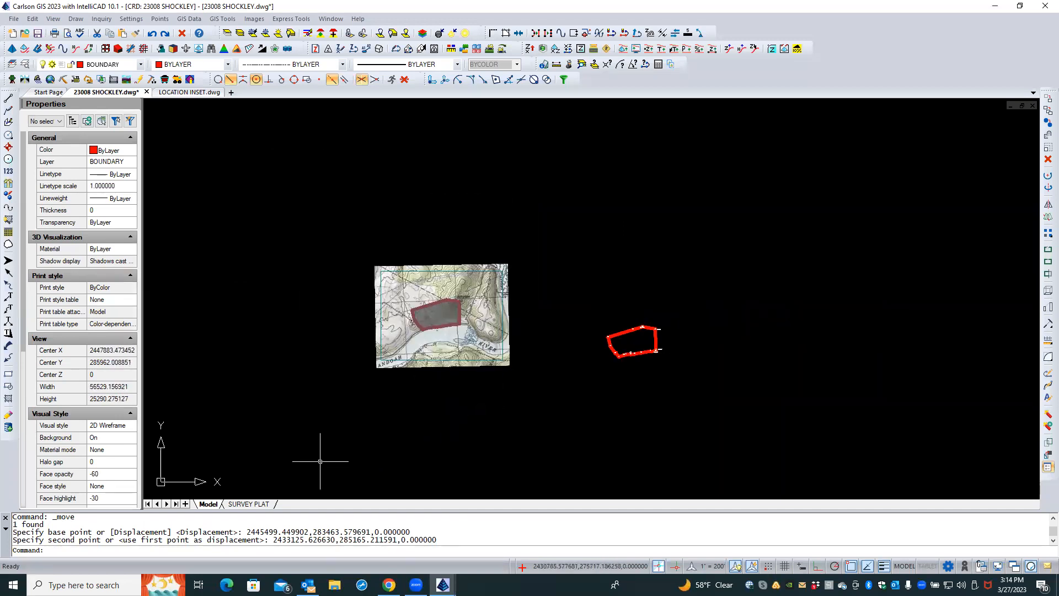
left_click(248, 503)
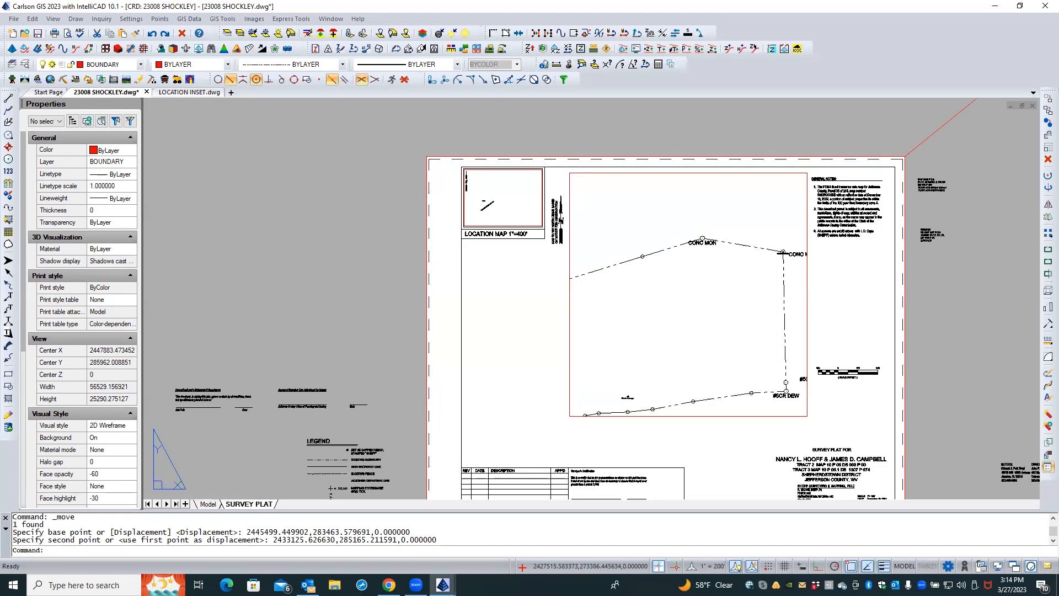
scroll(502, 272, "up", 5)
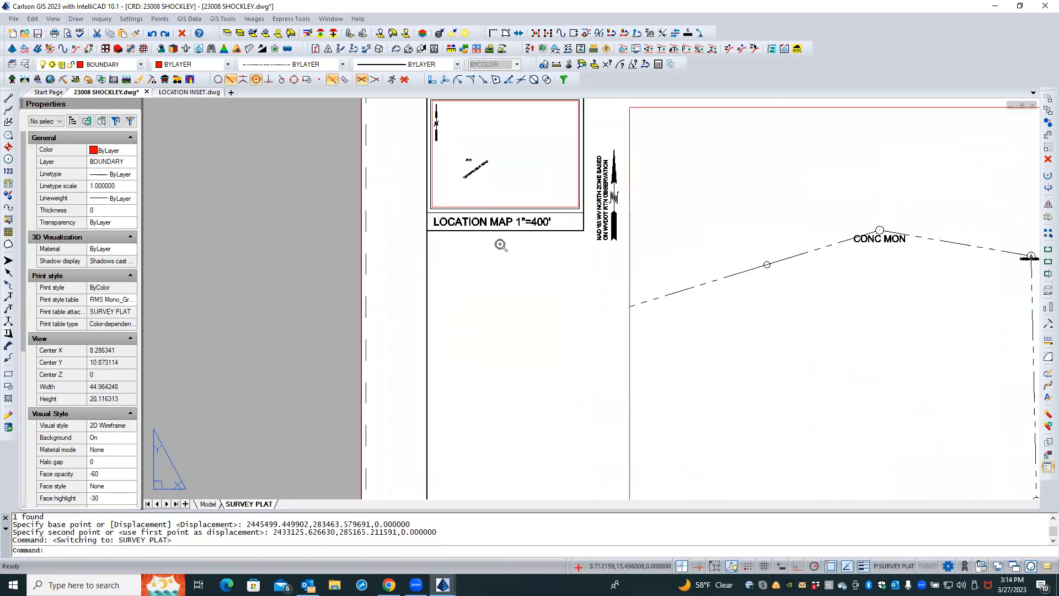
middle_click_drag(496, 255, 527, 390)
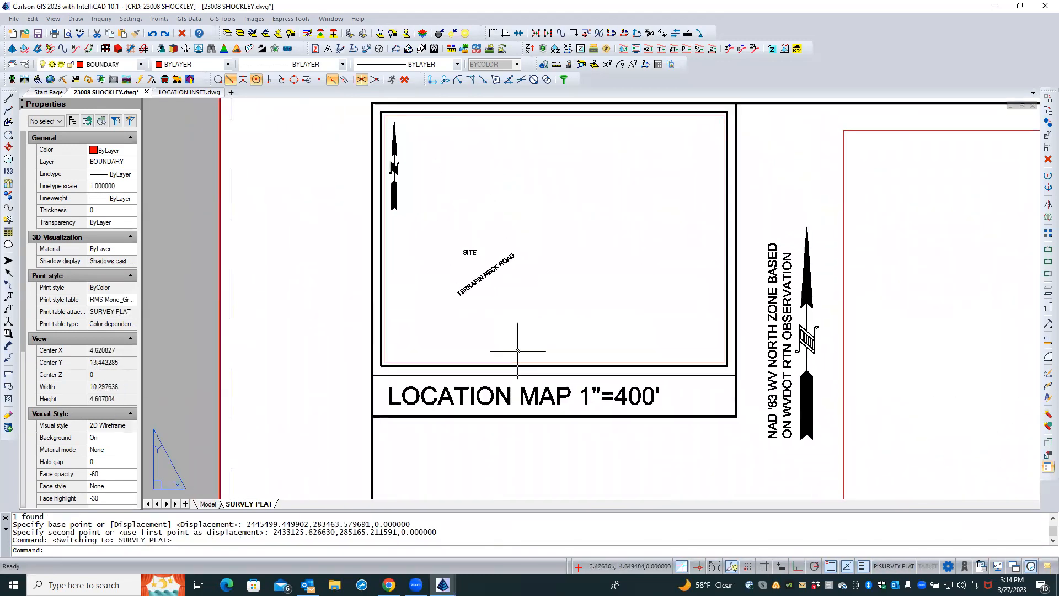
left_click(492, 272)
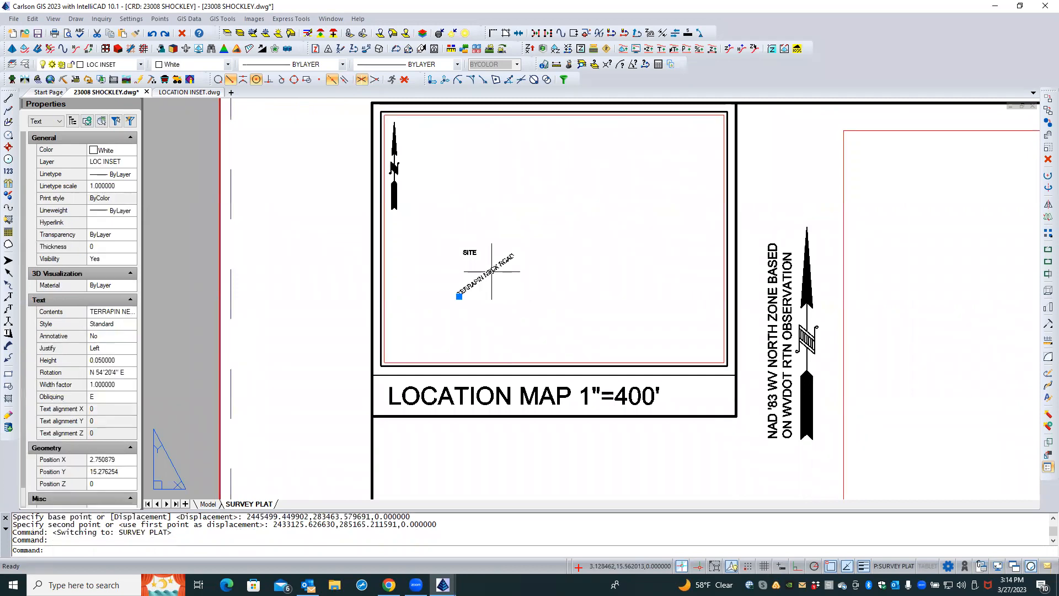
key("Delete")
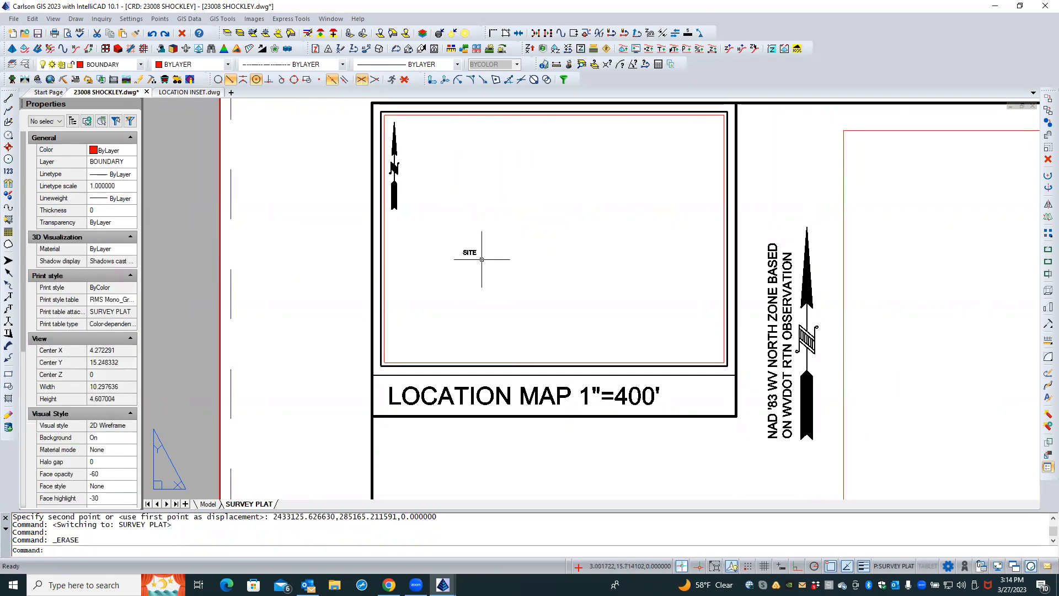
left_click(472, 264)
key("Delete")
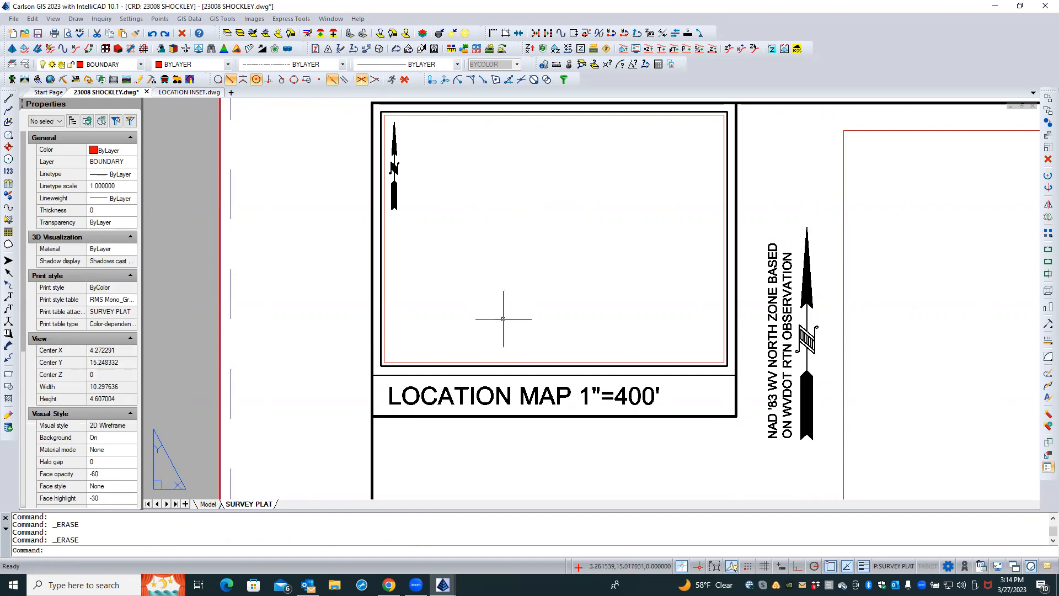
Edit the location map caption to read LOCATION MAP 1"=2000'
double_click(625, 399)
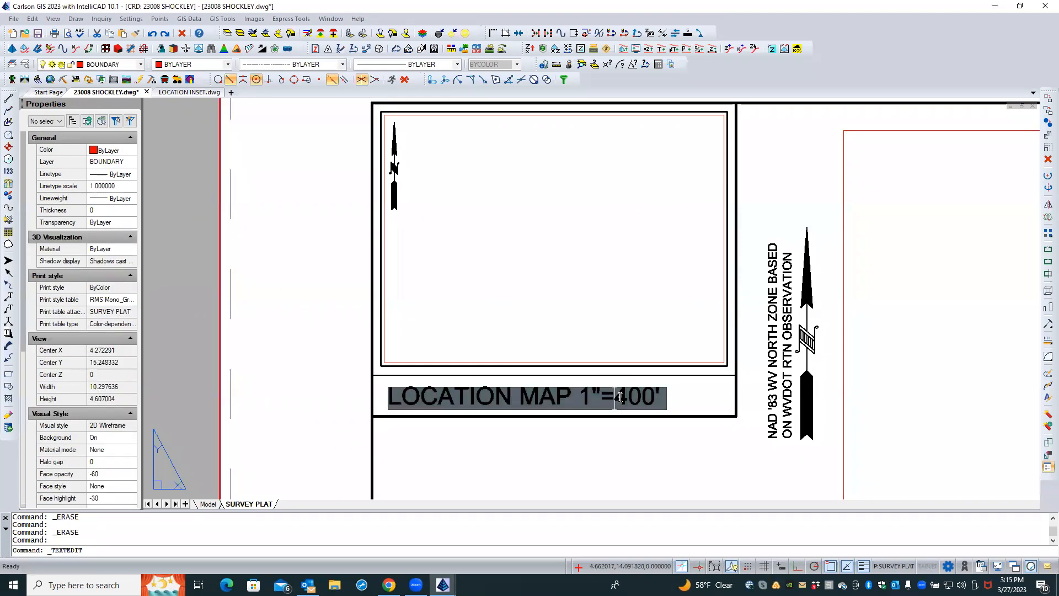
type("2000")
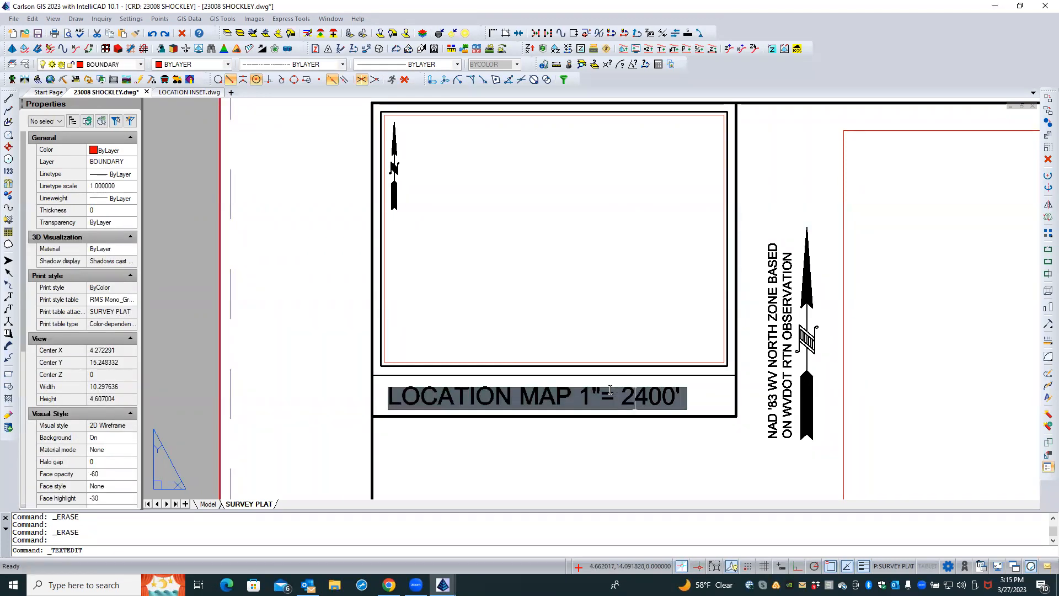
key("Delete")
key("Delete")
key("Delete")
key("Return")
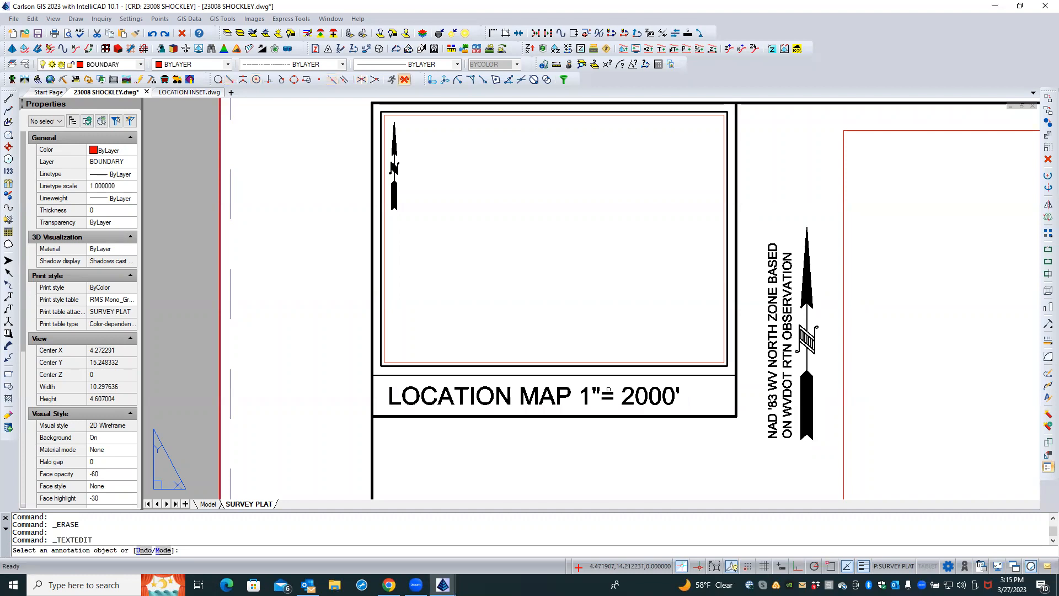
left_click(610, 391)
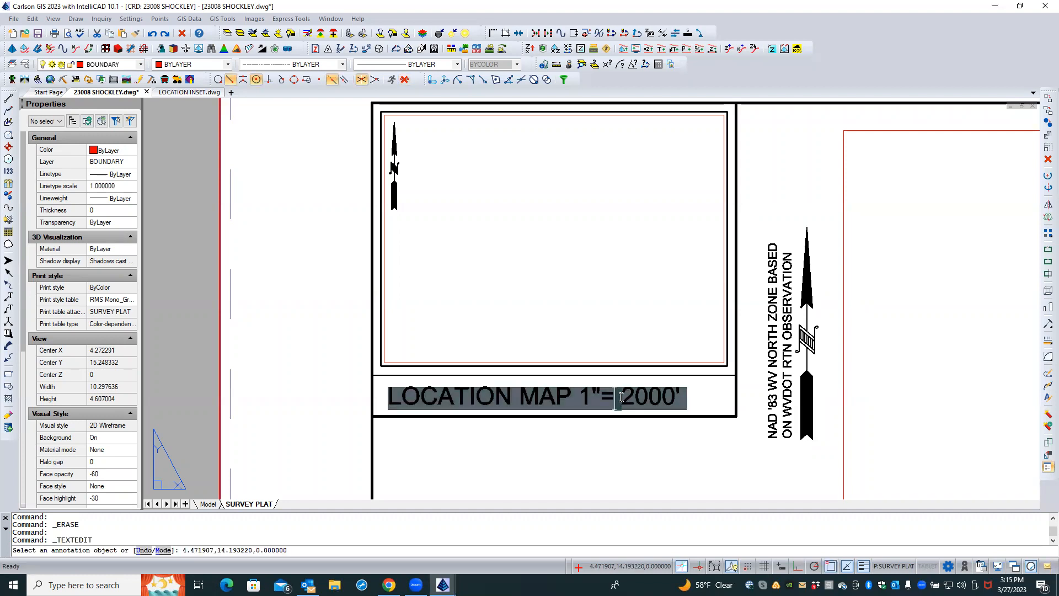
key("BackSpace")
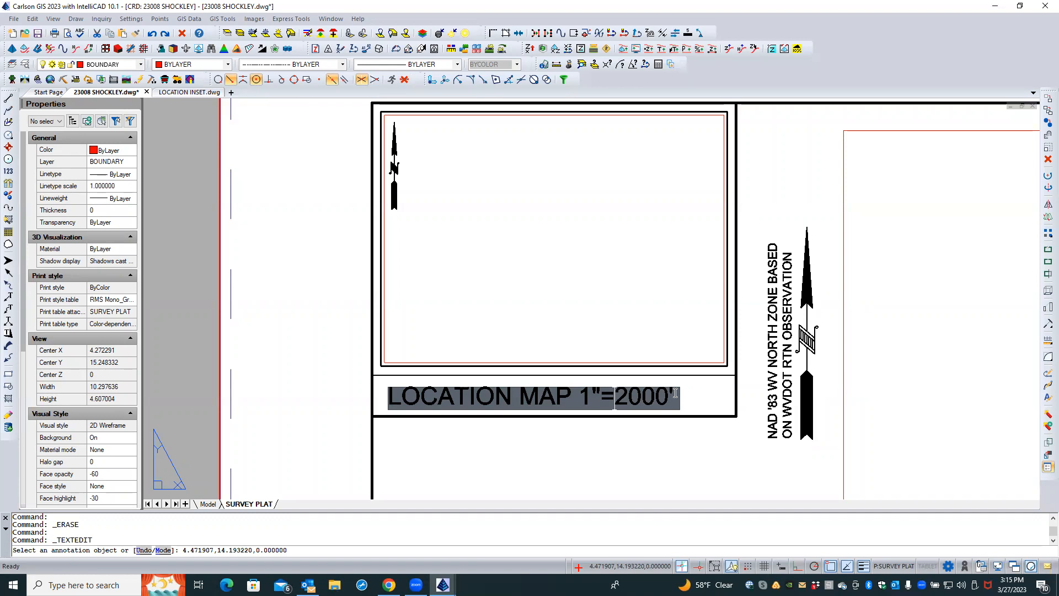
key("Return")
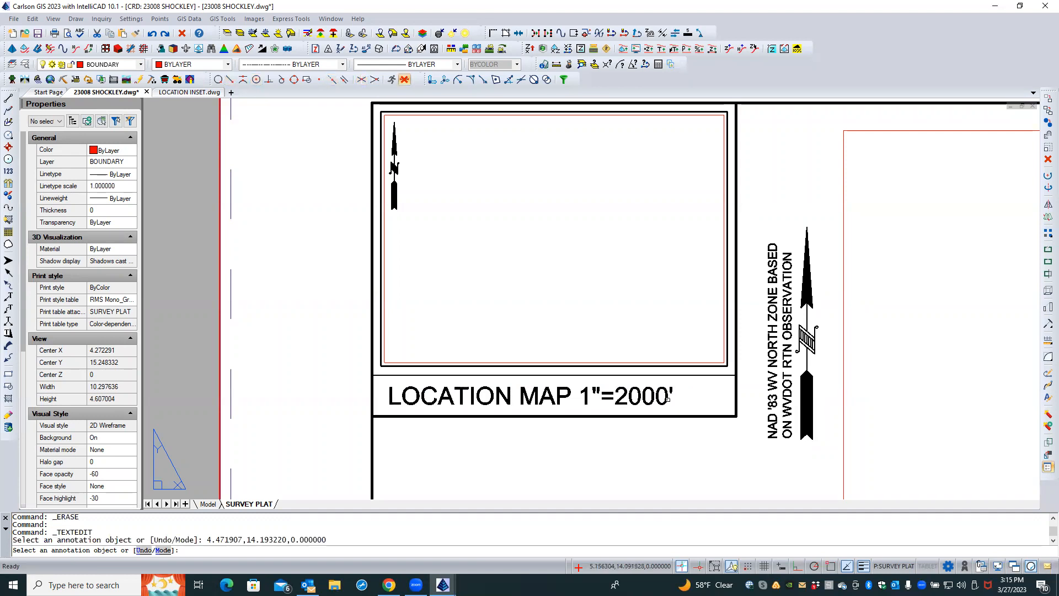
key("Return")
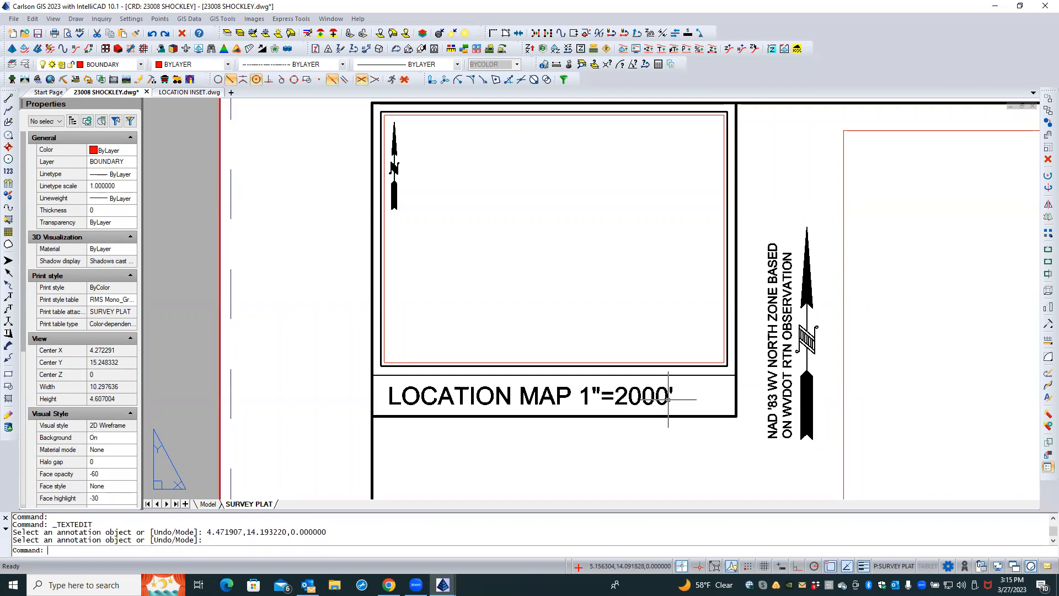
Select the location map viewport and set its Display locked property to No
left_click(492, 363)
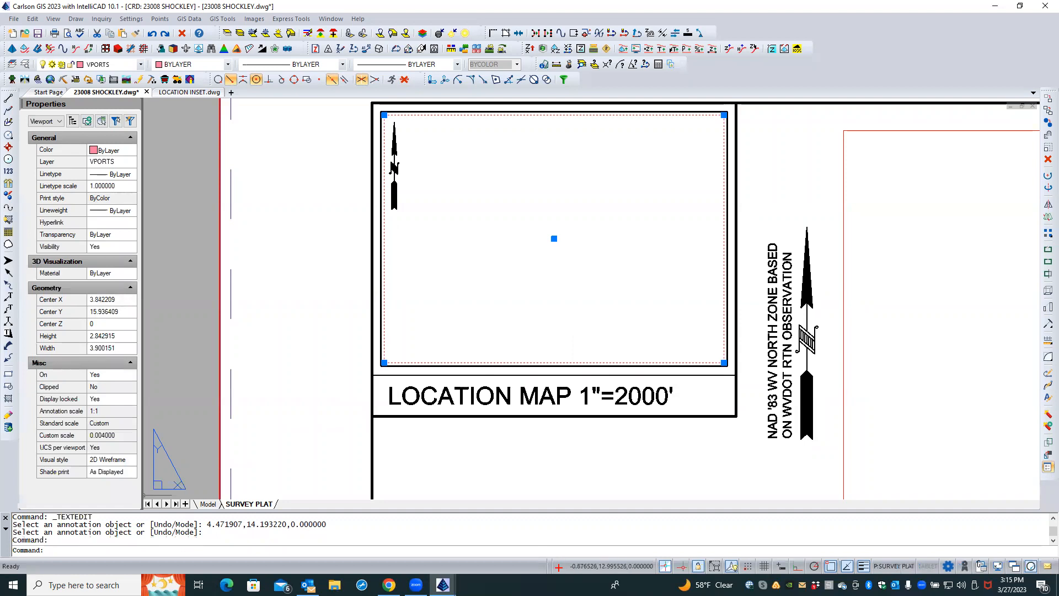
left_click(126, 401)
left_click(129, 399)
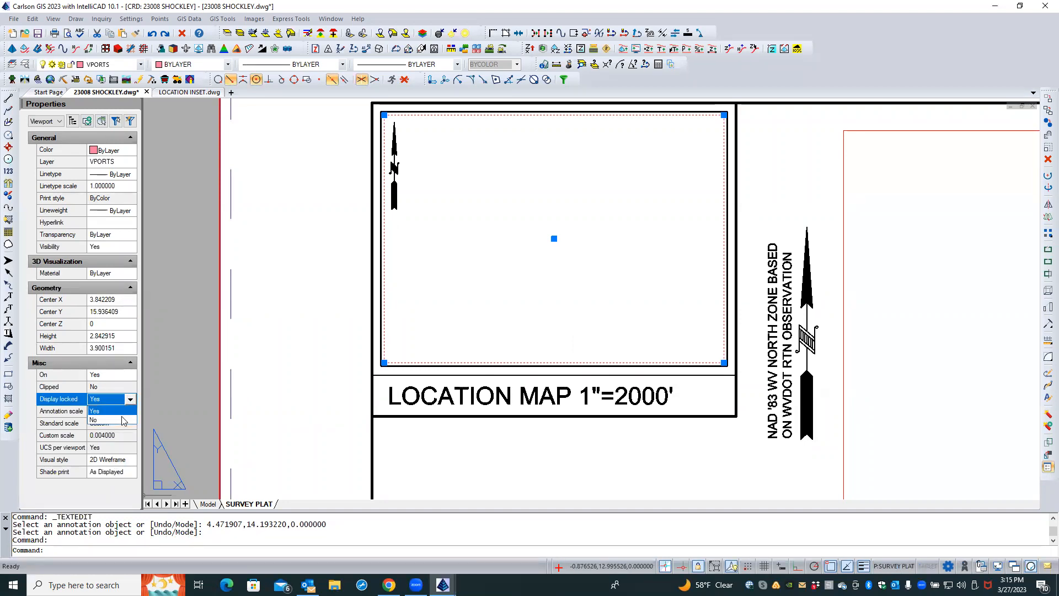
left_click(124, 422)
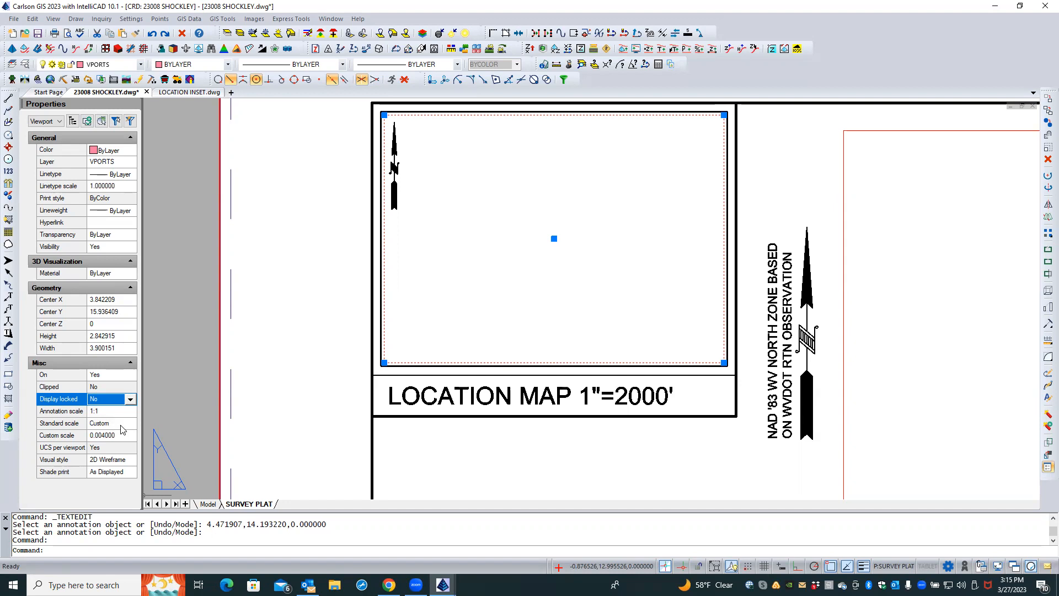
Activate the location map viewport and zoom to the extents of its model space
scroll(476, 307, "down", 1)
scroll(478, 307, "up", 1)
scroll(480, 303, "up", 2)
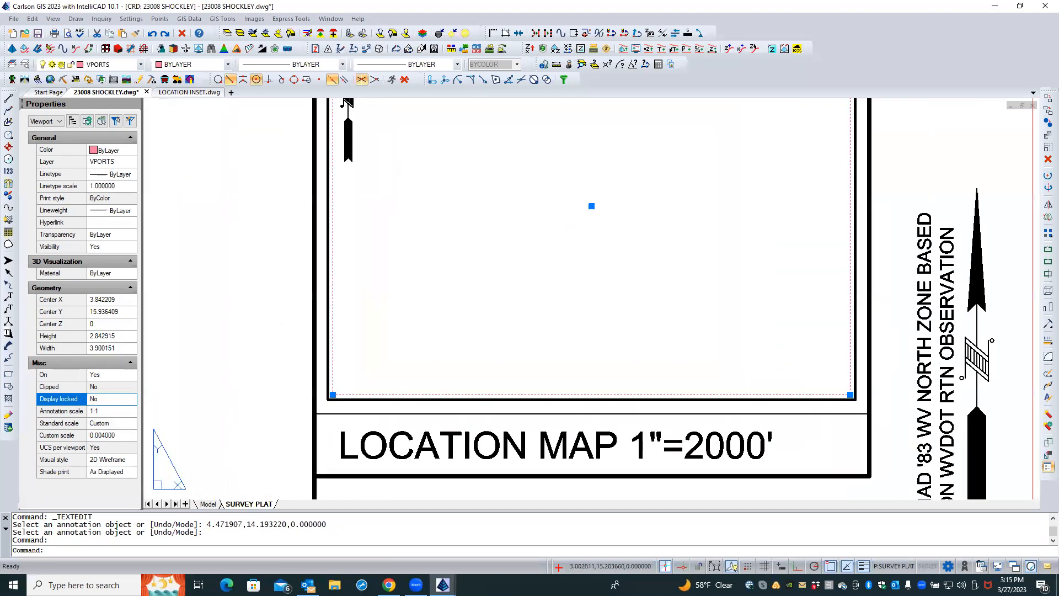
middle_click(480, 304)
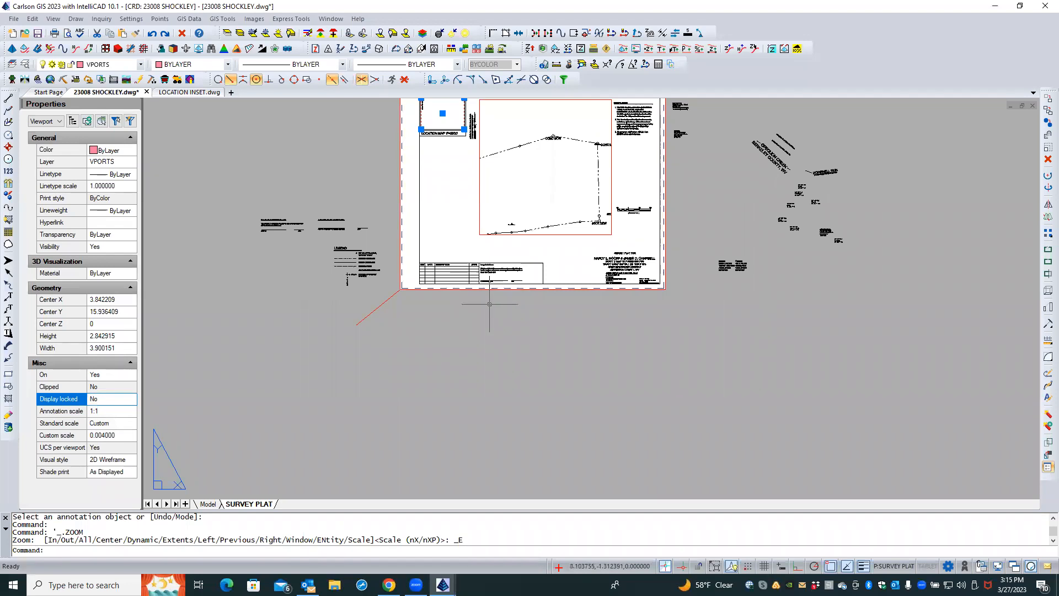
middle_click_drag(487, 222, 575, 462)
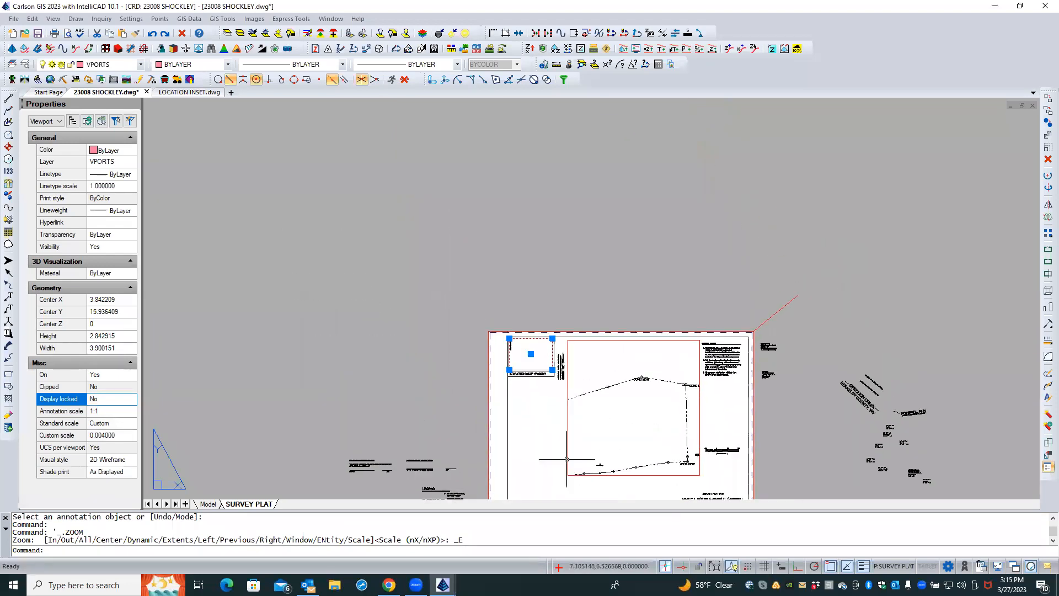
scroll(539, 366, "up", 7)
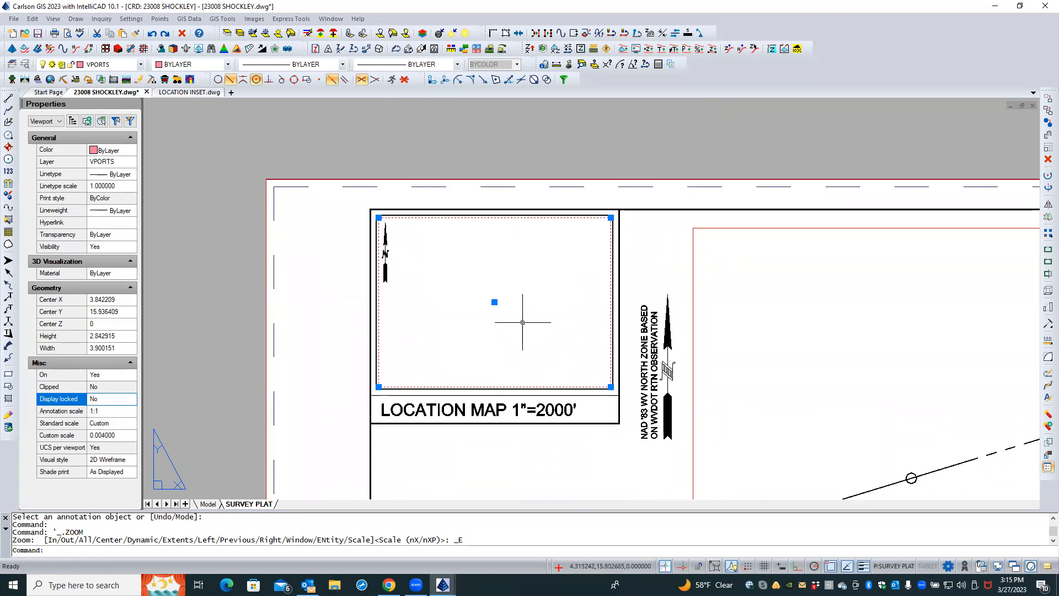
double_click(523, 322)
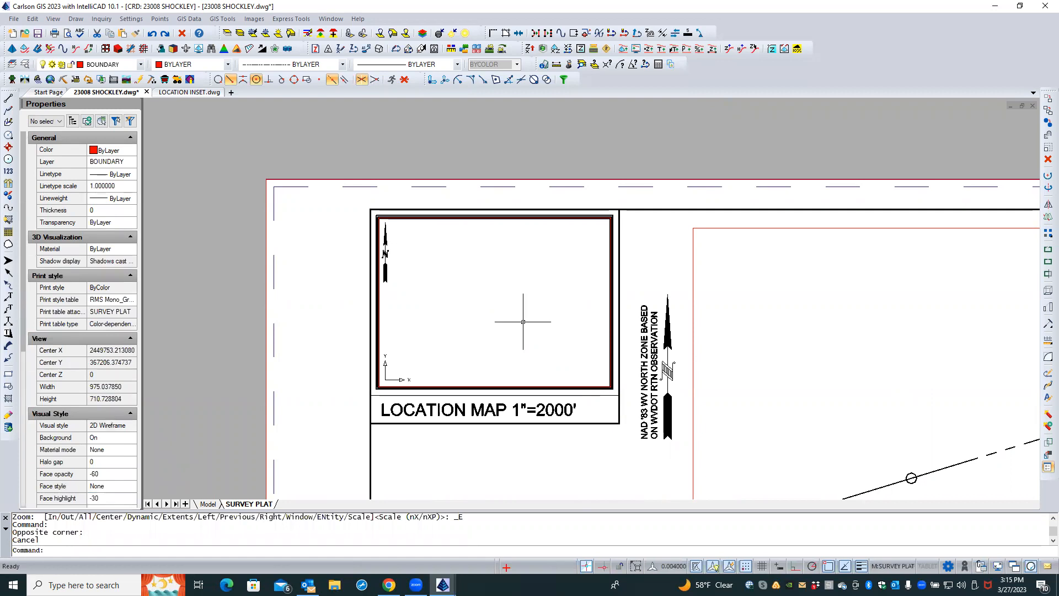
scroll(523, 322, "up", 1)
type("ZE")
key("Return")
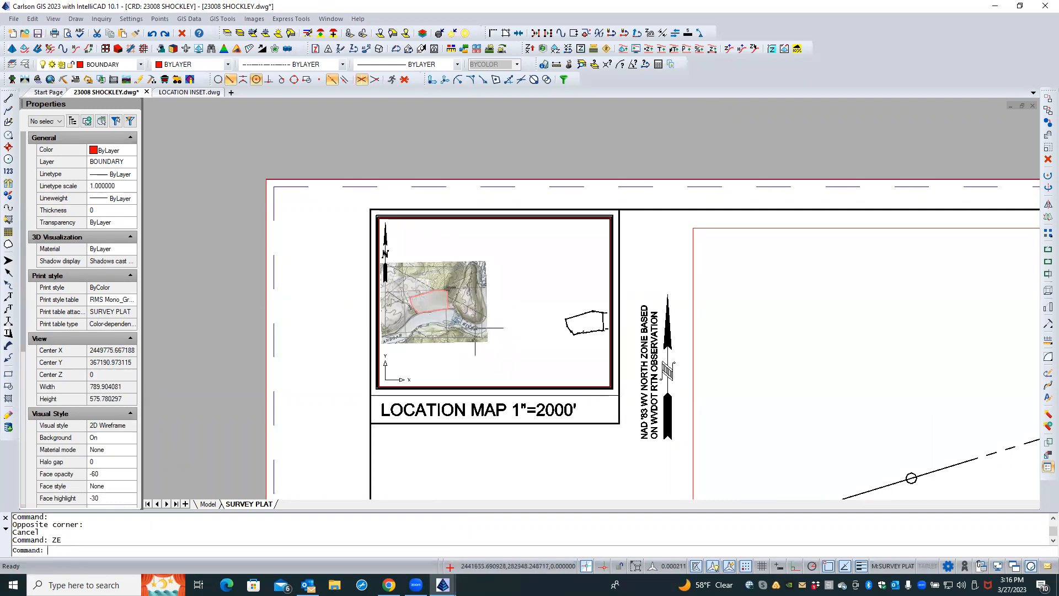
Move the LOCATION INSET reference toward the centre of the location map viewport
left_click(489, 321)
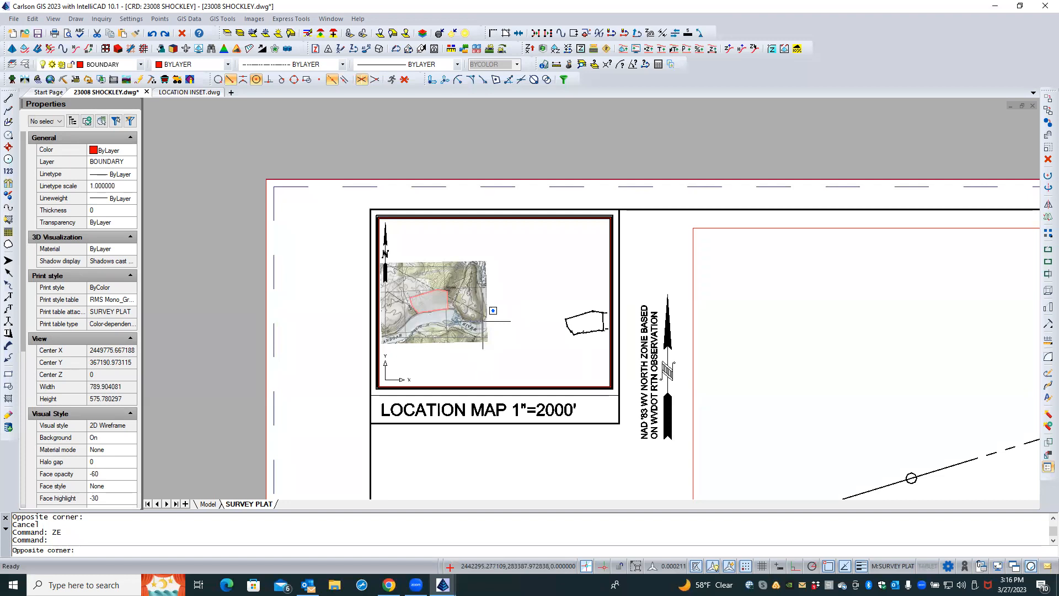
key("Escape")
left_click(484, 321)
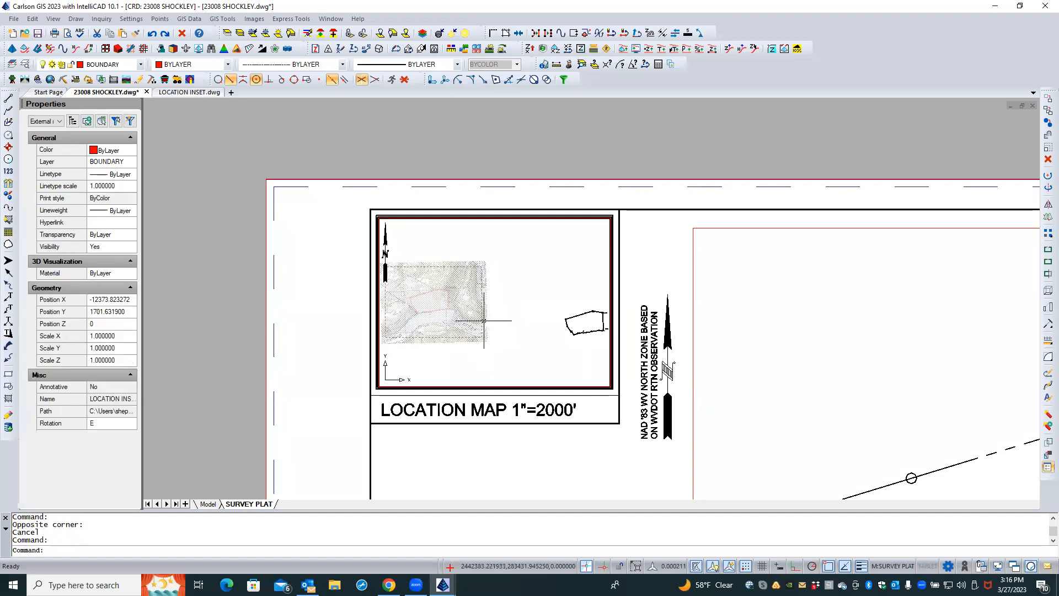
left_click(491, 320)
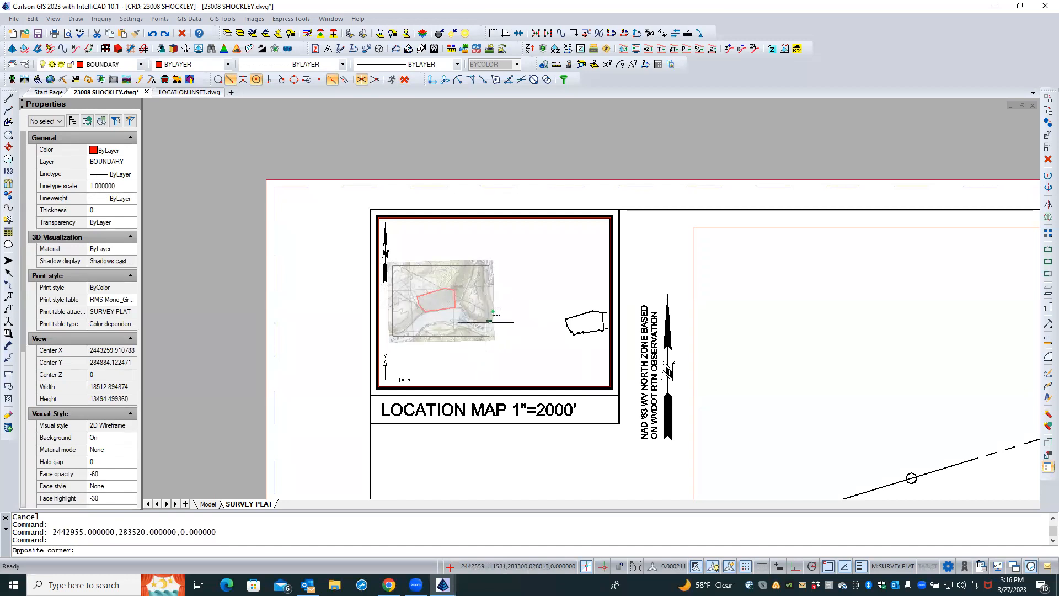
left_click(507, 321)
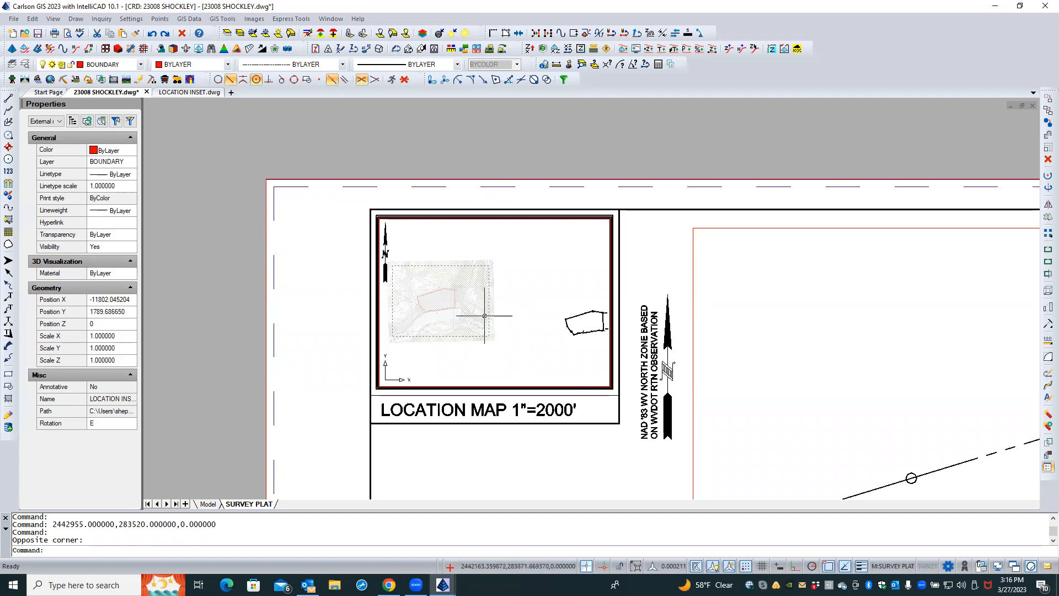
middle_click_drag(451, 314, 518, 324)
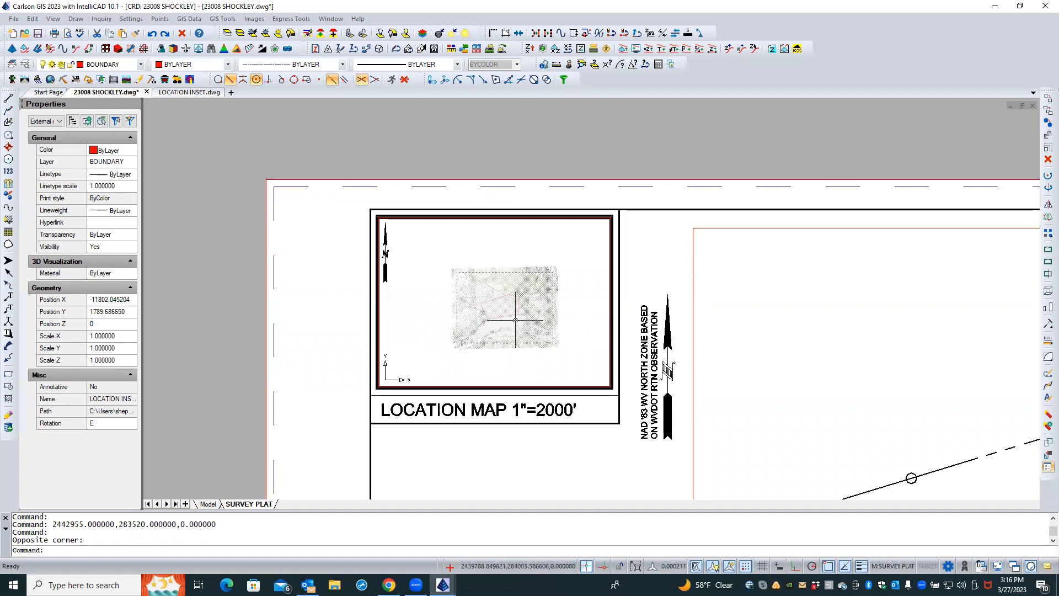
key("Escape")
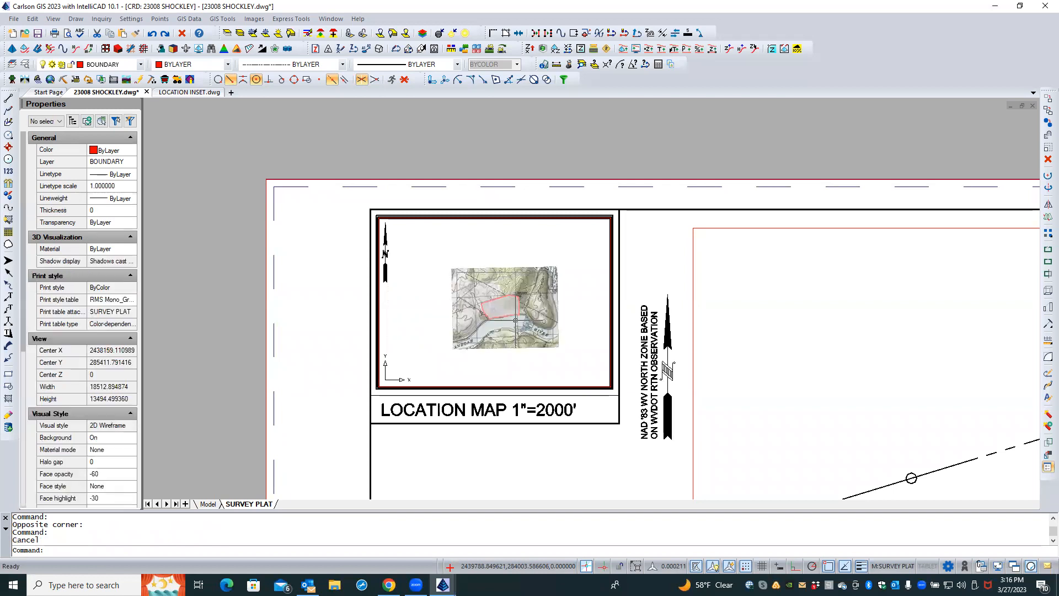
Set the location map viewport's annotation scale to 1" = 2000'_XREF
double_click(444, 475)
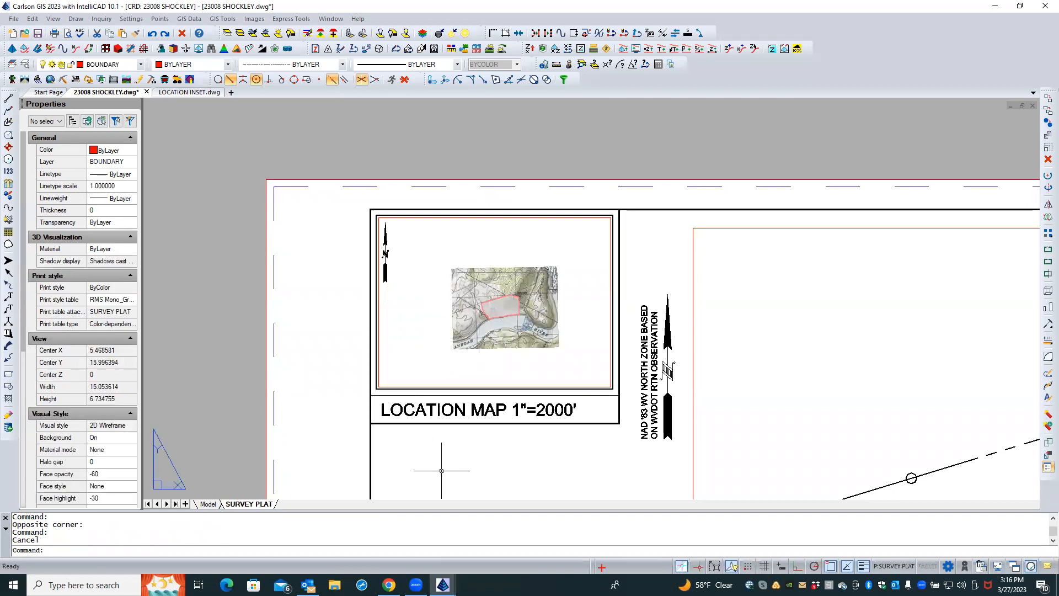
left_click(423, 388)
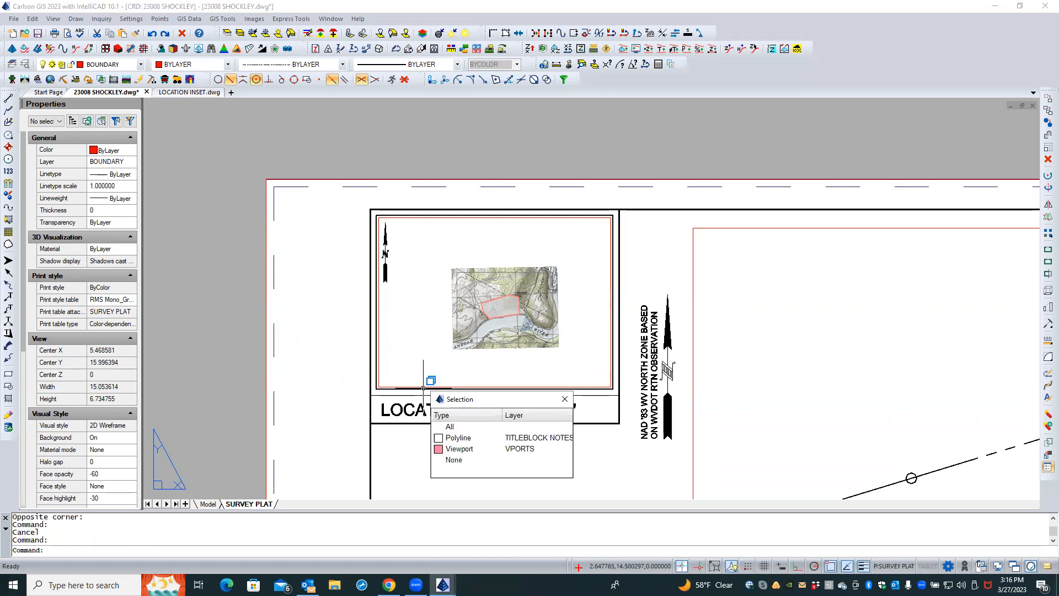
left_click(445, 450)
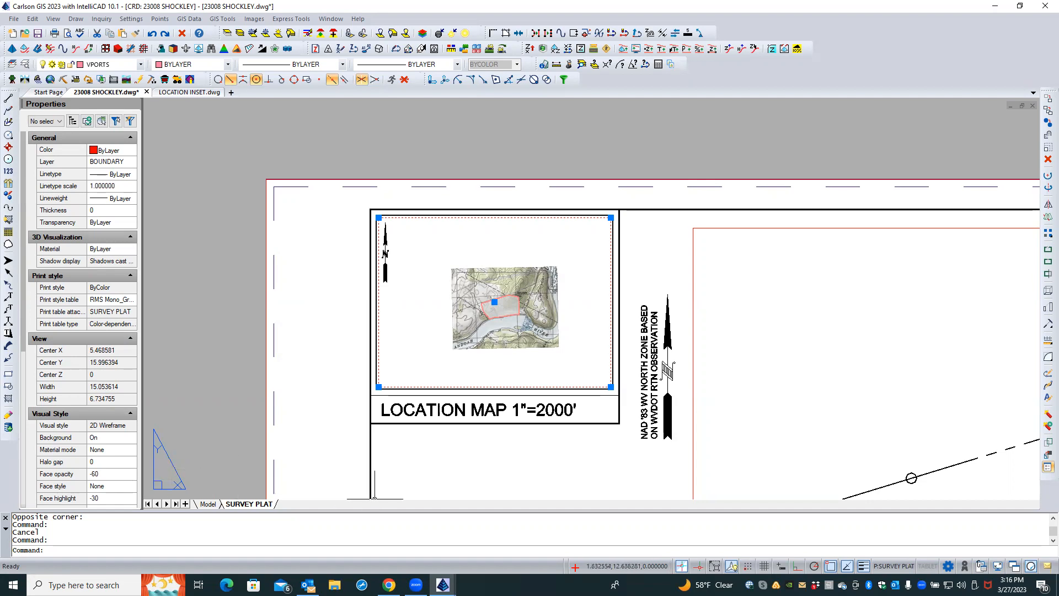
key("Escape")
scroll(418, 386, "up", 3)
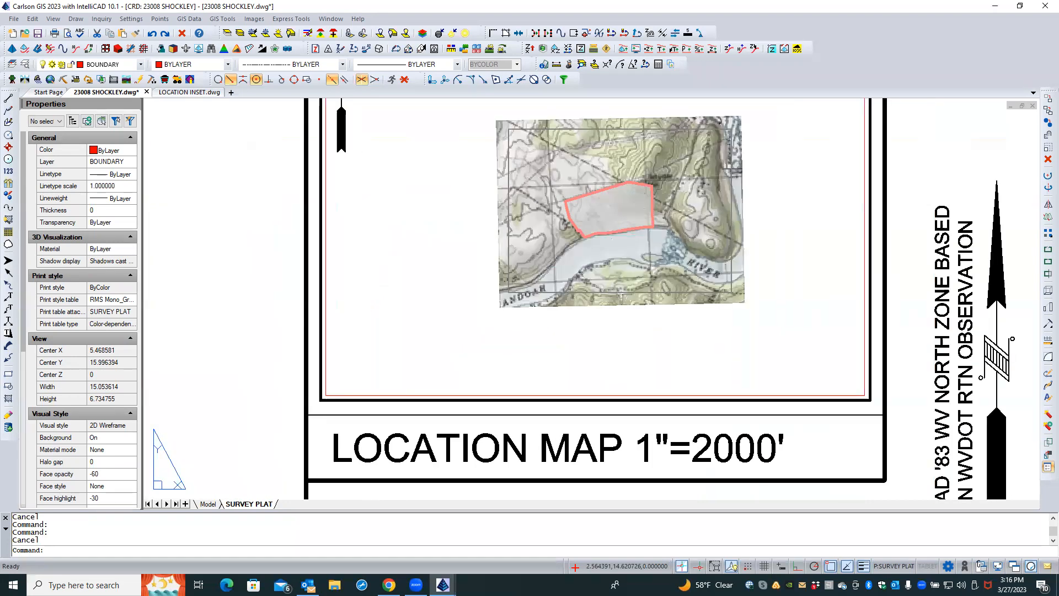
left_click(420, 394)
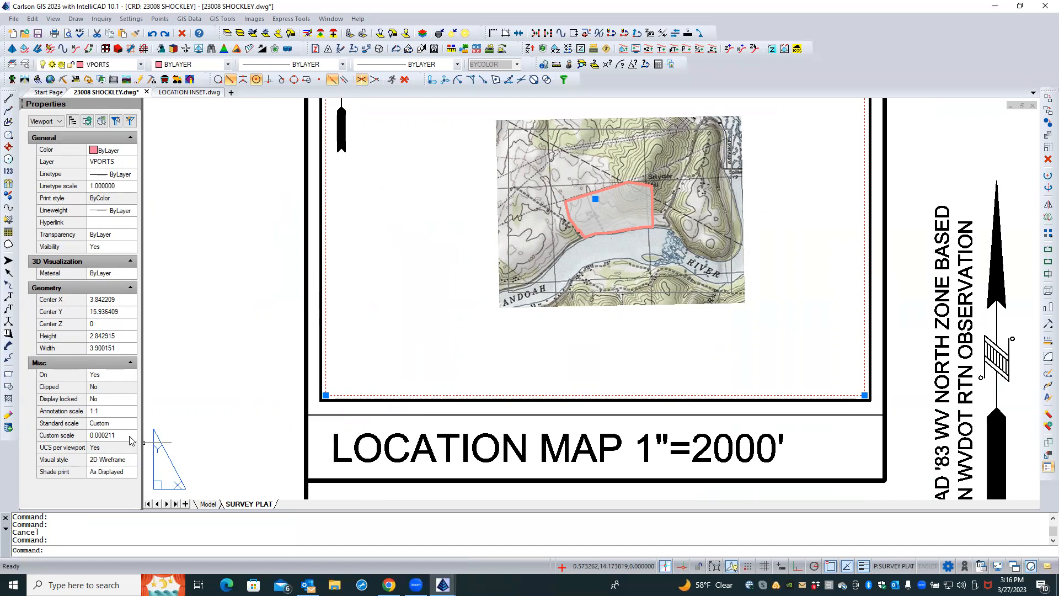
left_click(127, 413)
left_click(130, 411)
scroll(118, 440, "down", 3)
scroll(119, 440, "down", 5)
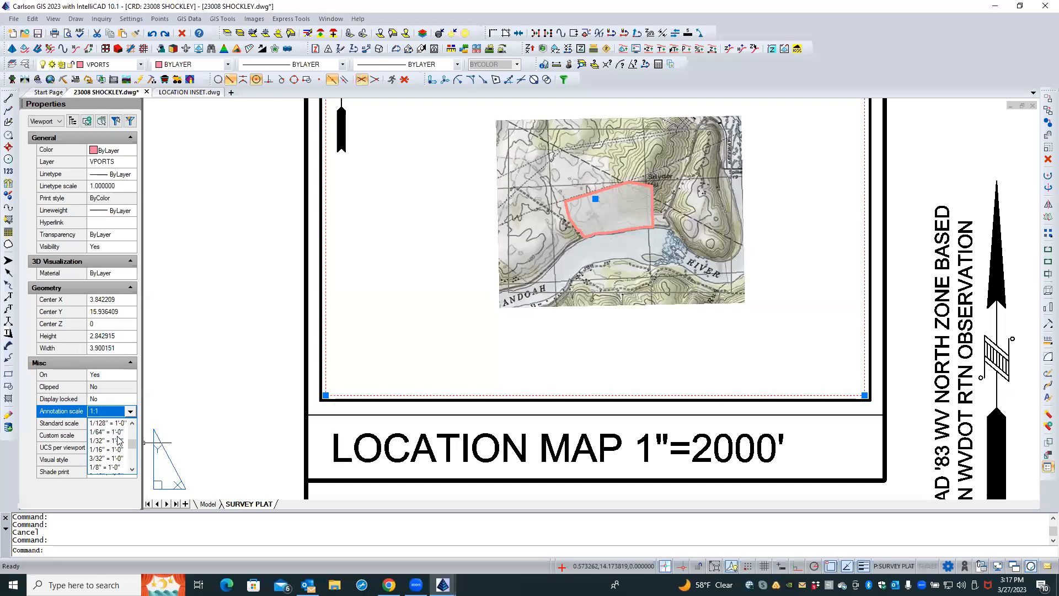
scroll(119, 440, "down", 5)
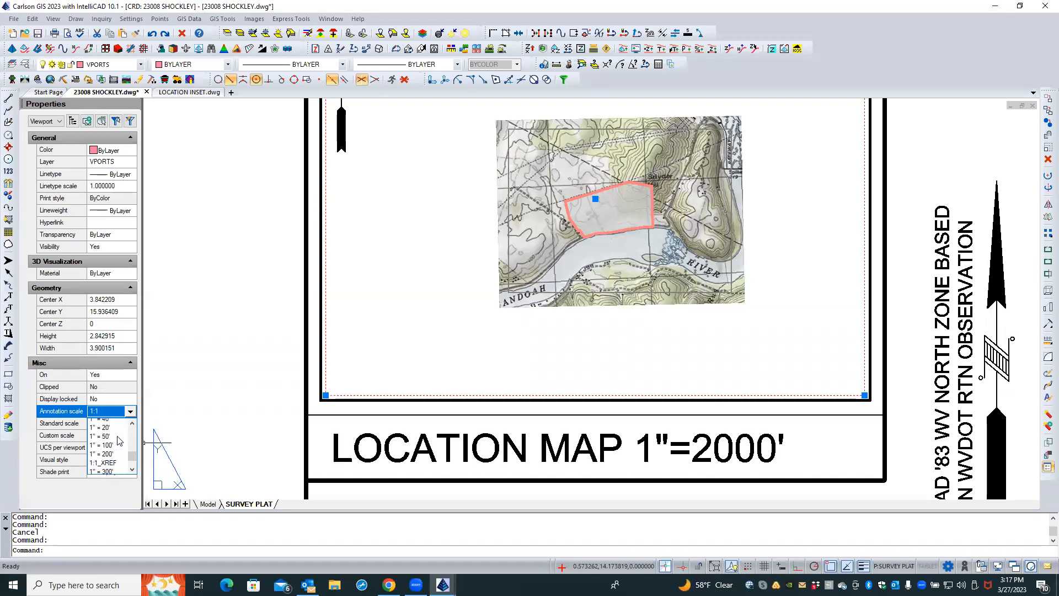
scroll(119, 440, "down", 1)
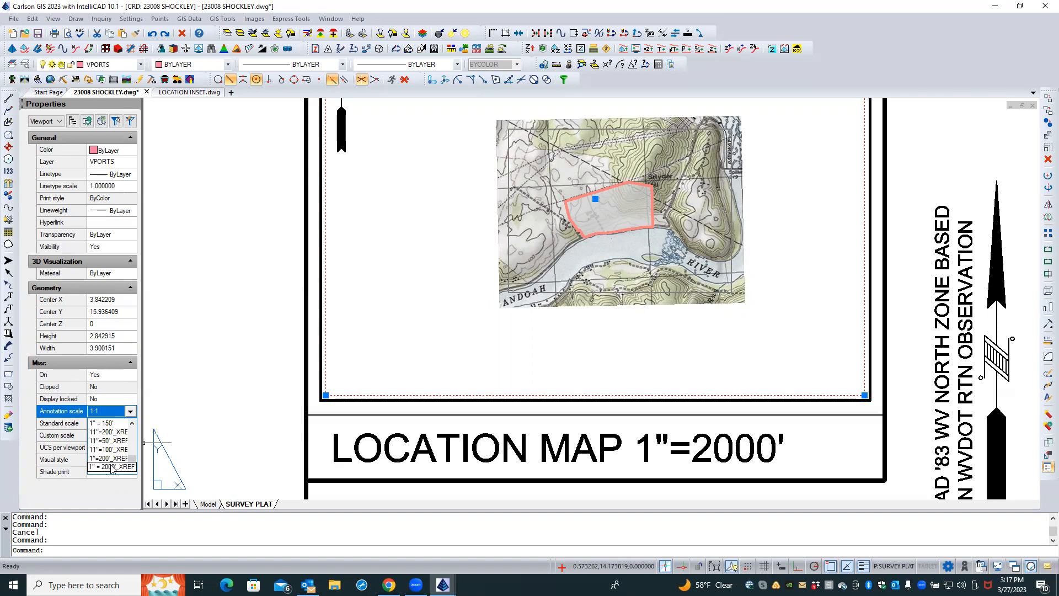
left_click(112, 467)
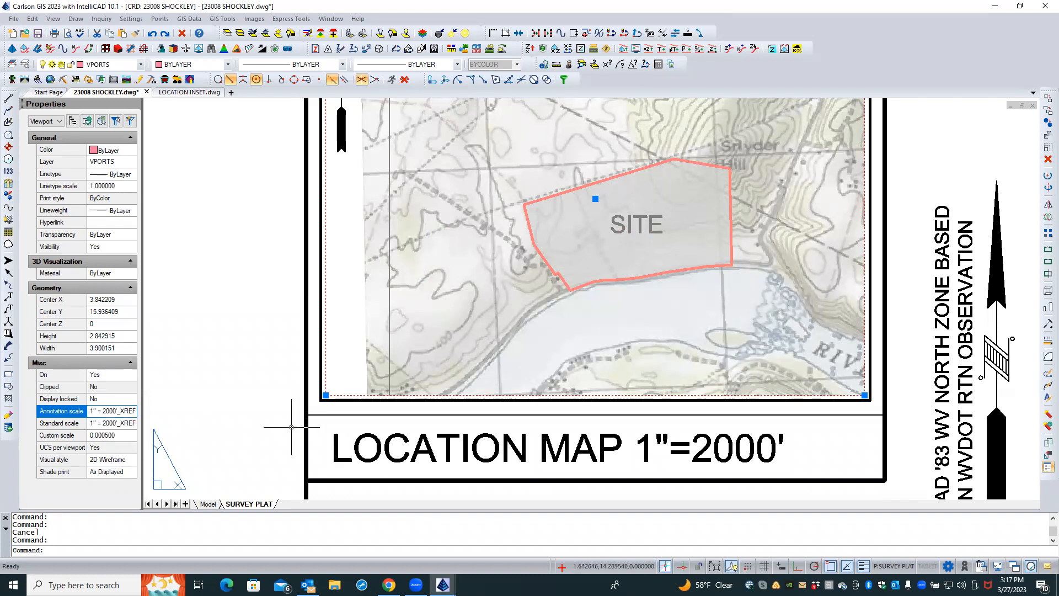
Pan the location map inside its viewport so the site sits centred in the frame
scroll(287, 428, "down", 4)
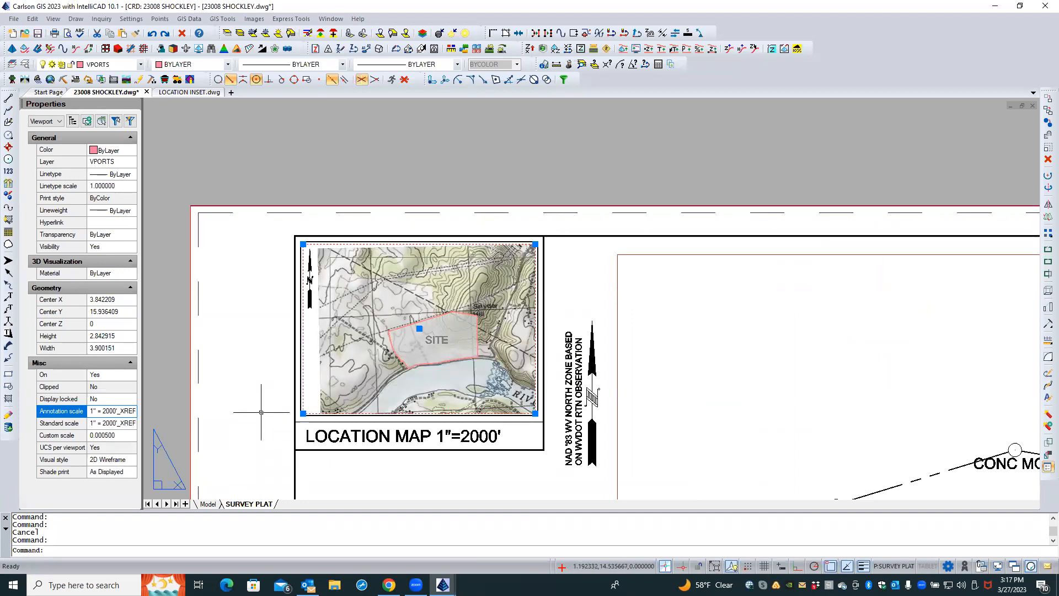
double_click(365, 378)
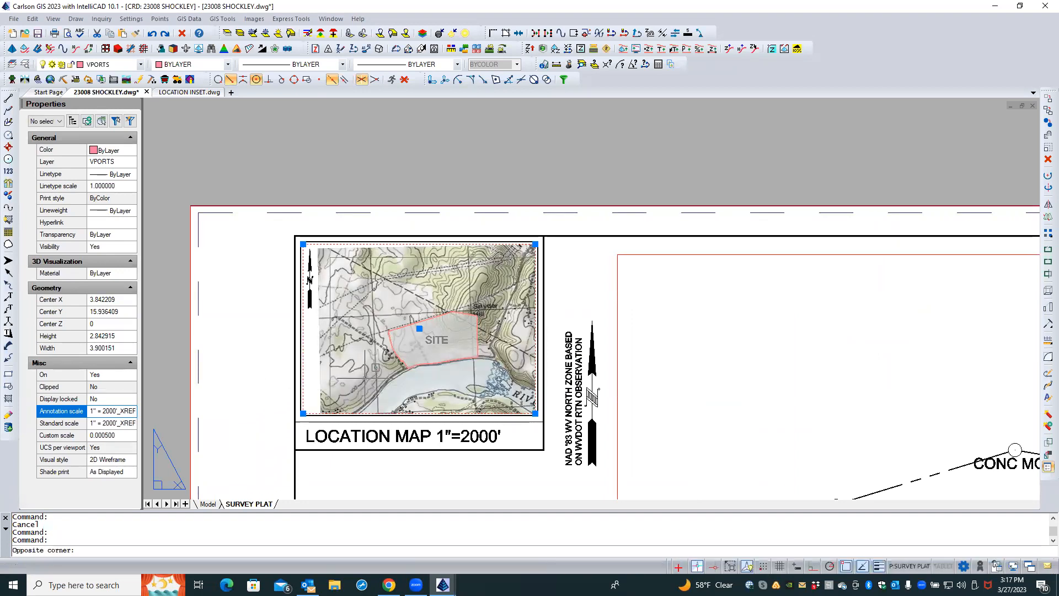
middle_click_drag(364, 379, 351, 383)
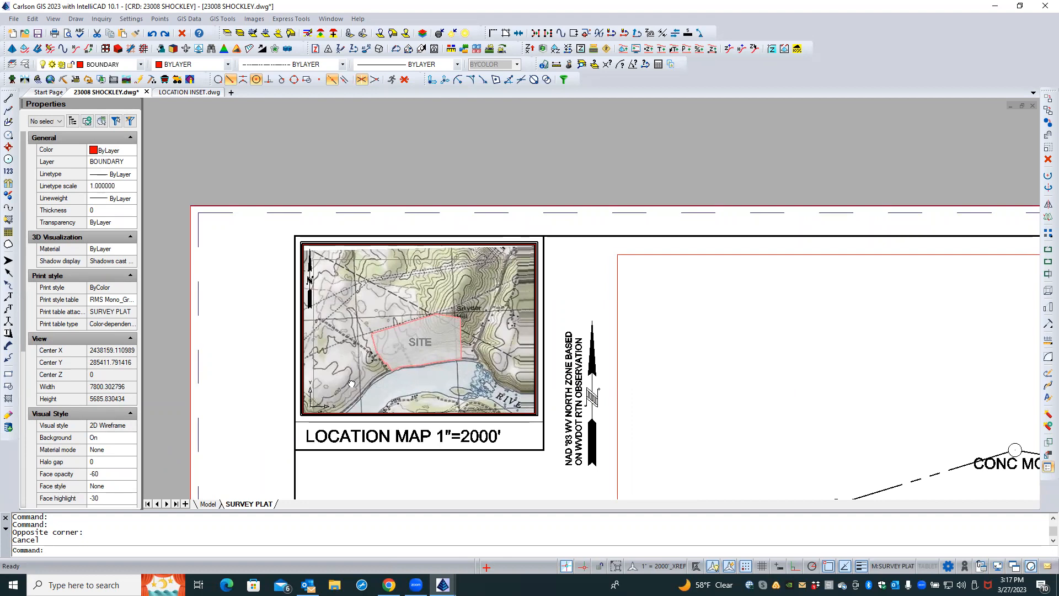
middle_click_drag(349, 385, 349, 377)
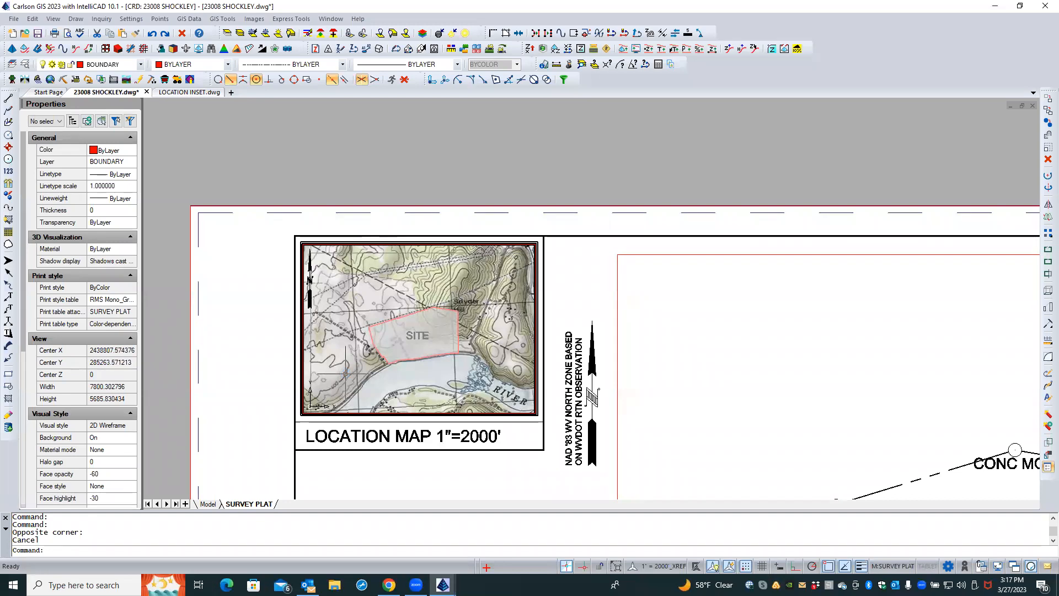
double_click(273, 427)
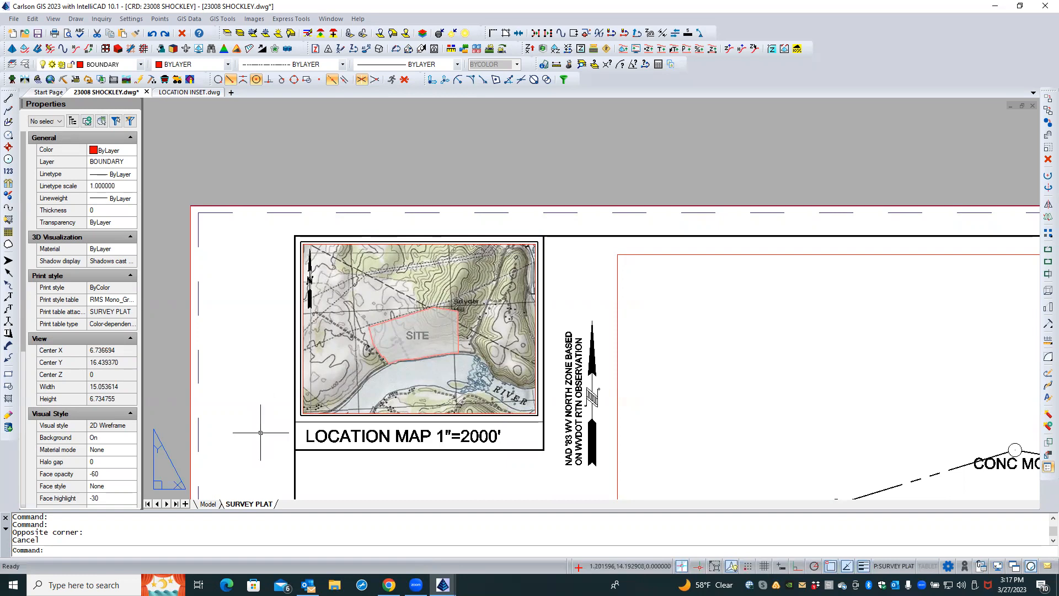
Select the location map viewport and set its Display locked property to Yes
scroll(287, 427, "up", 1)
scroll(287, 426, "up", 1)
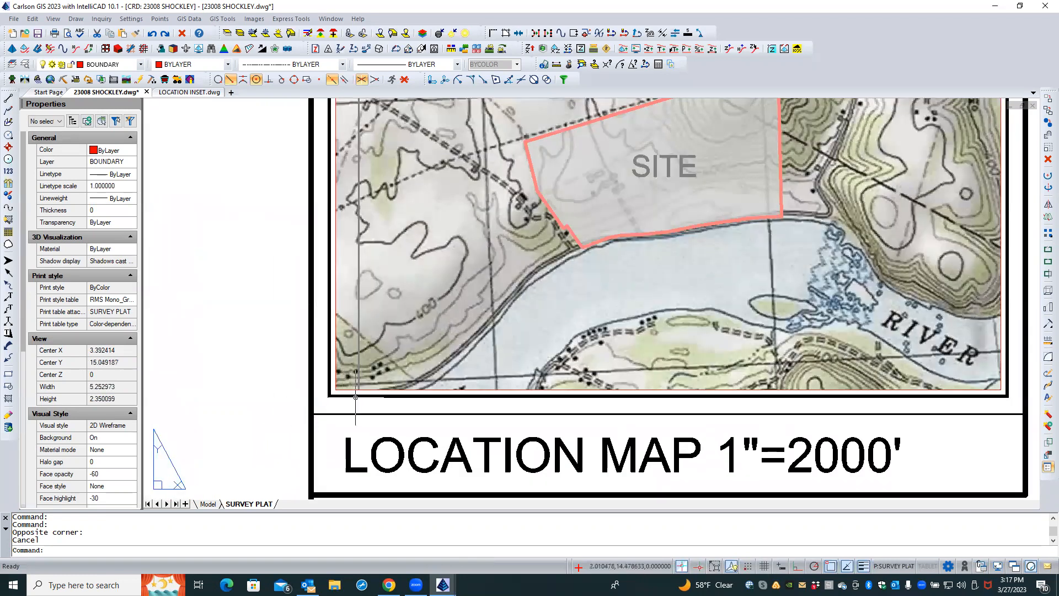
left_click(357, 390)
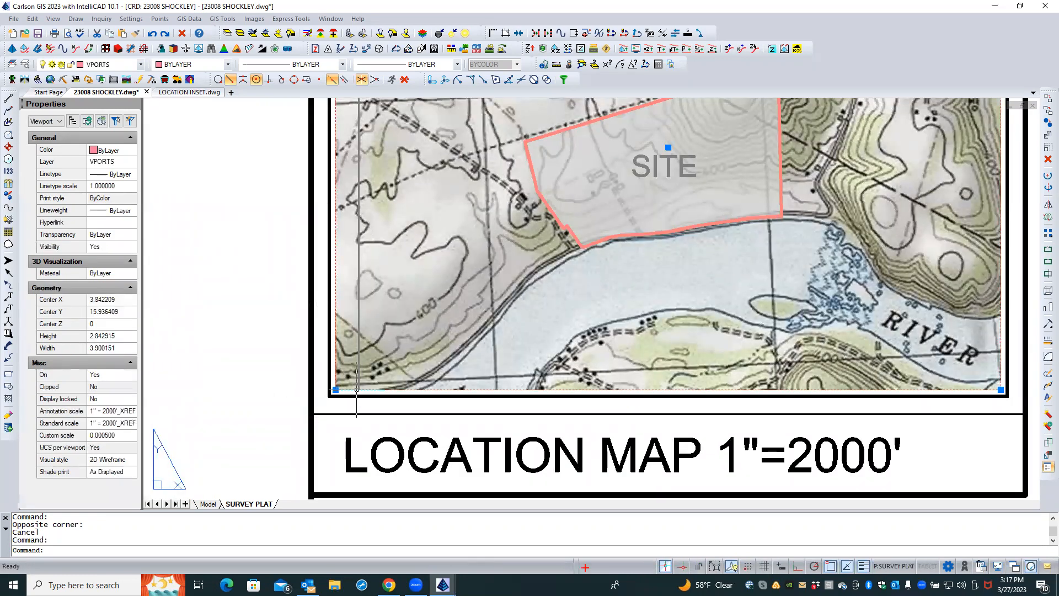
left_click(123, 400)
left_click(129, 399)
left_click(126, 411)
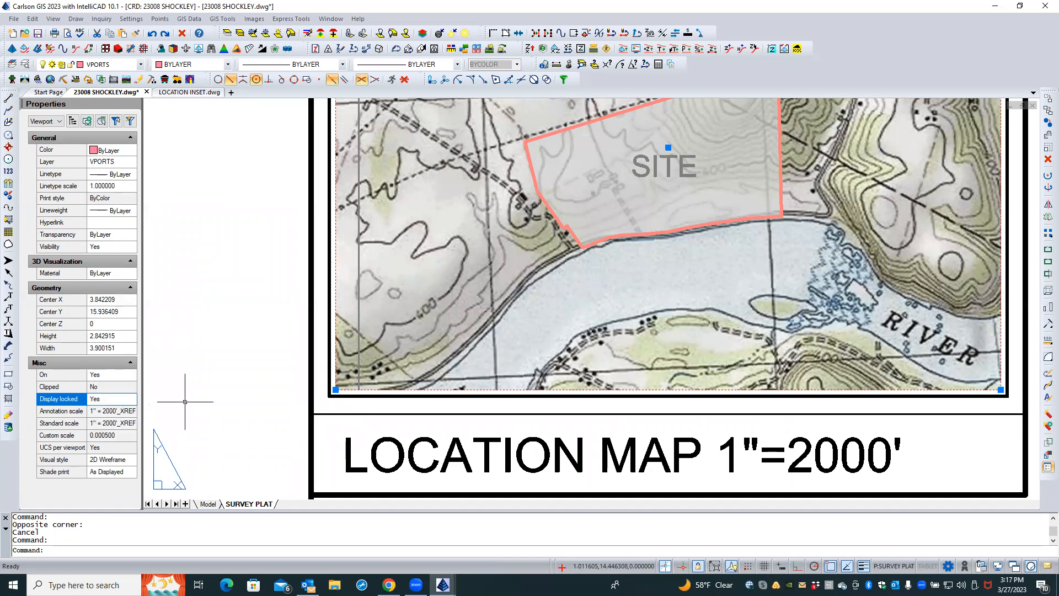
key("Escape")
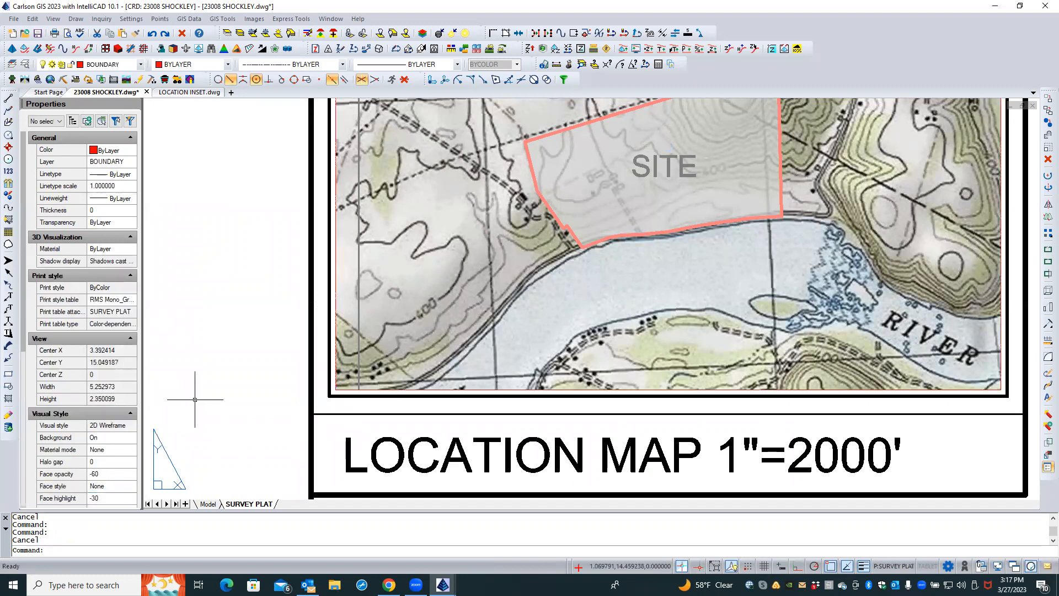
Examine the LOCATION INSET reference inside the location map viewport
scroll(229, 402, "down", 1)
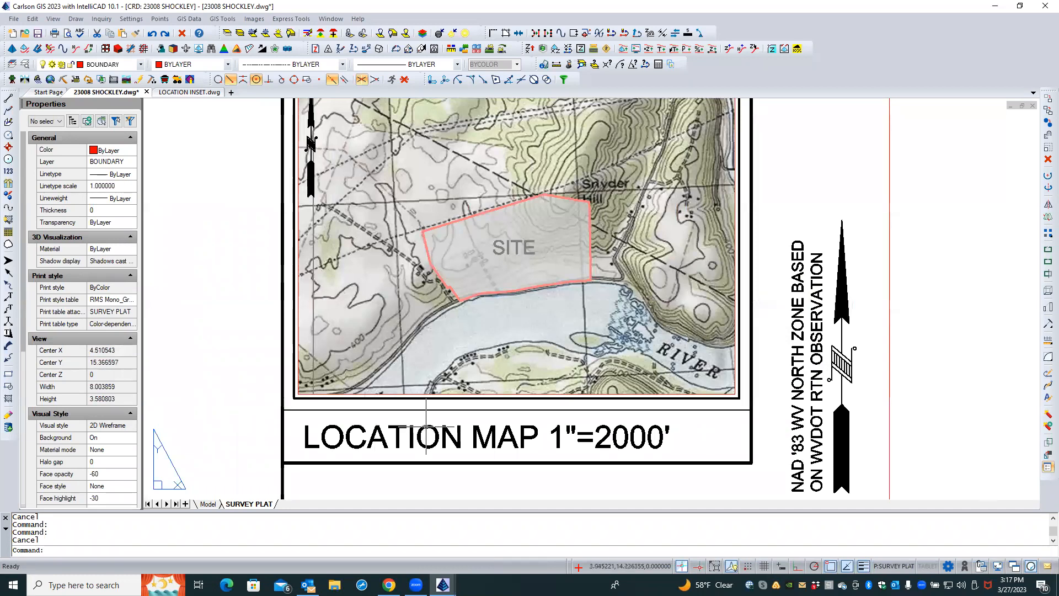
double_click(458, 340)
key("Caps_Lock")
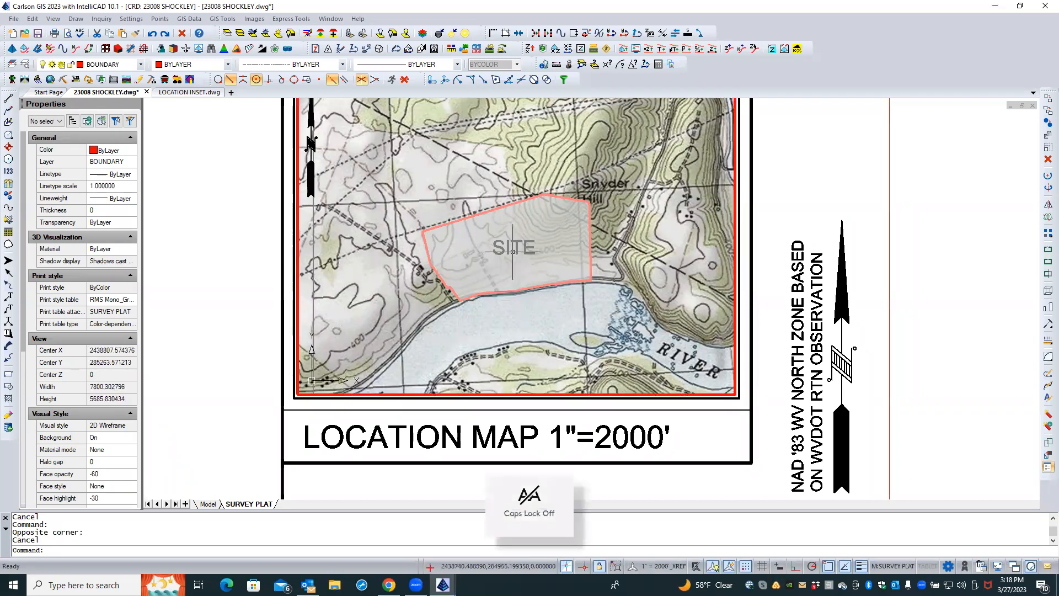
left_click(516, 249)
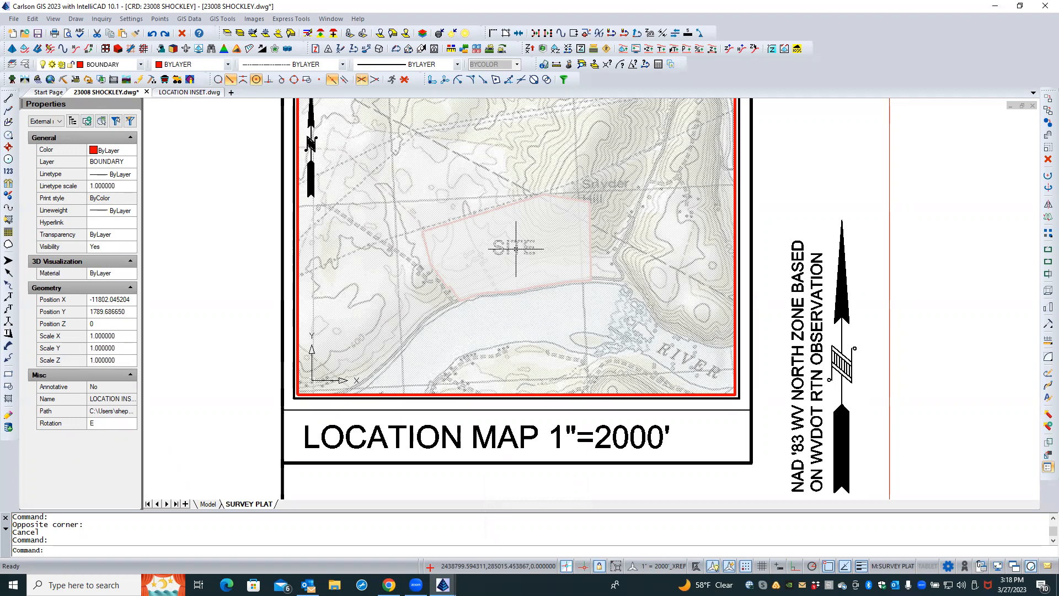
double_click(255, 304)
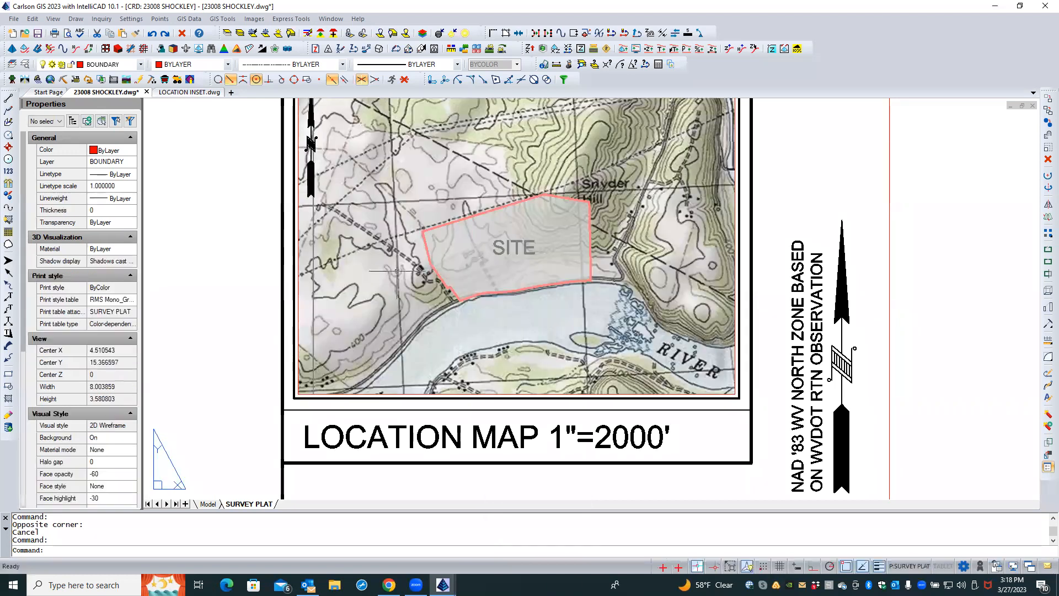
double_click(502, 244)
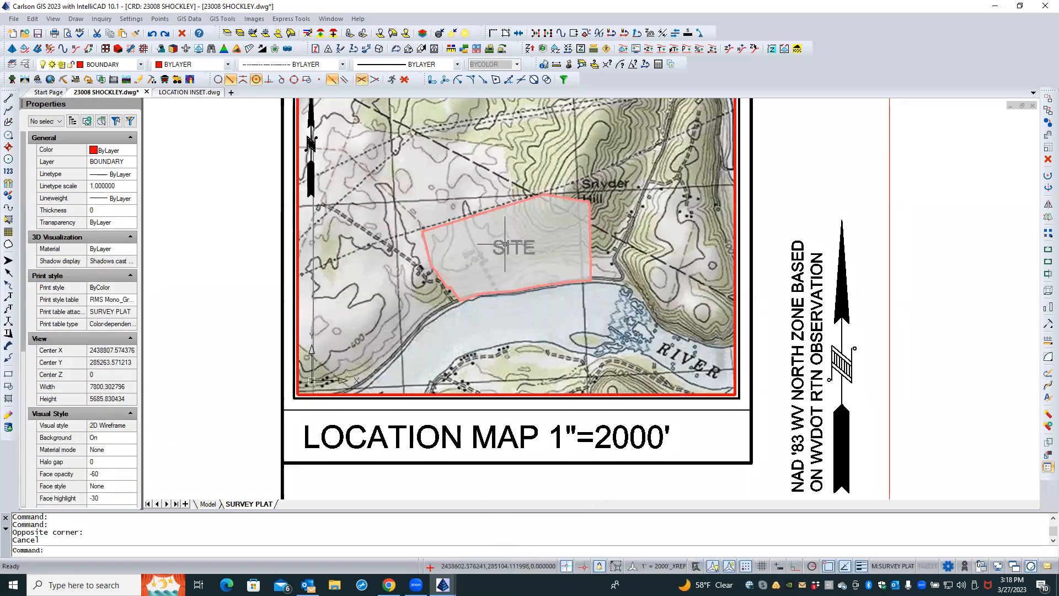
left_click(505, 248)
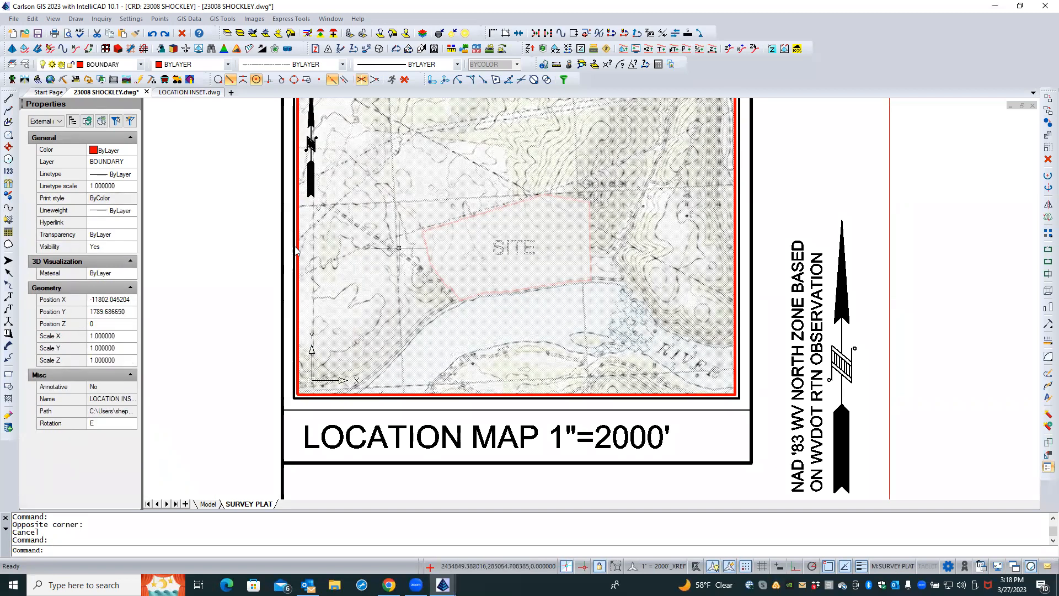
key("Escape")
double_click(193, 257)
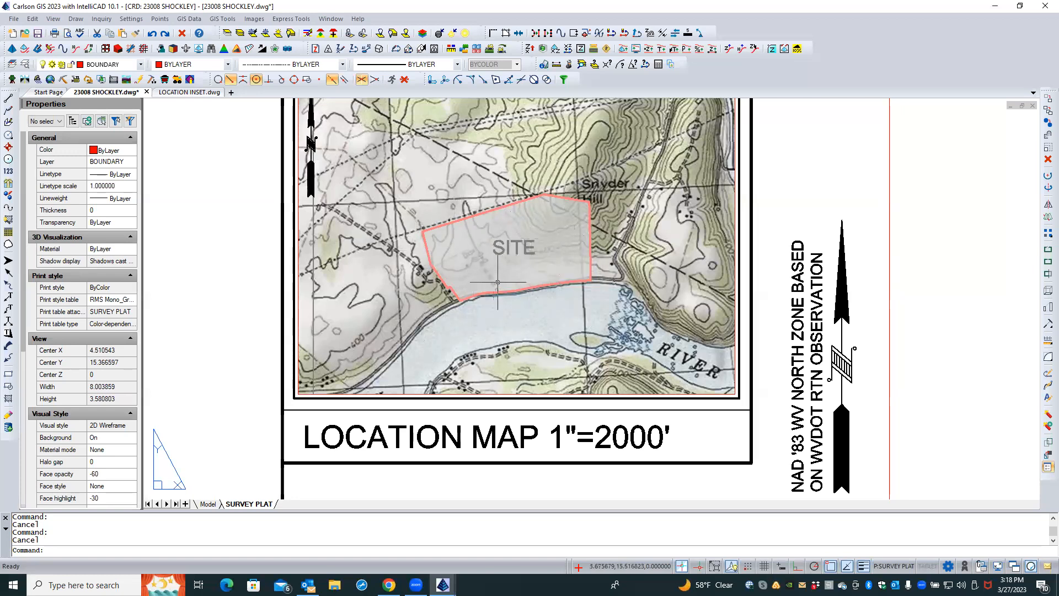
Switch to the LOCATION INSET drawing and draw a four-point 2D polyline along the river below the site on layer BDY-TEMP
left_click(195, 93)
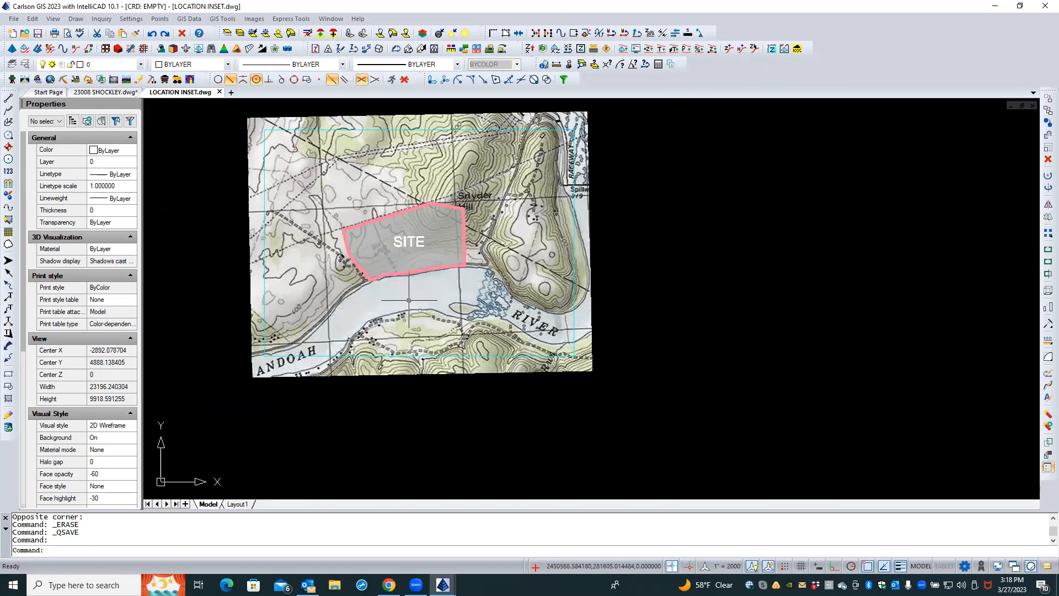
scroll(318, 346, "down", 1)
scroll(320, 343, "up", 3)
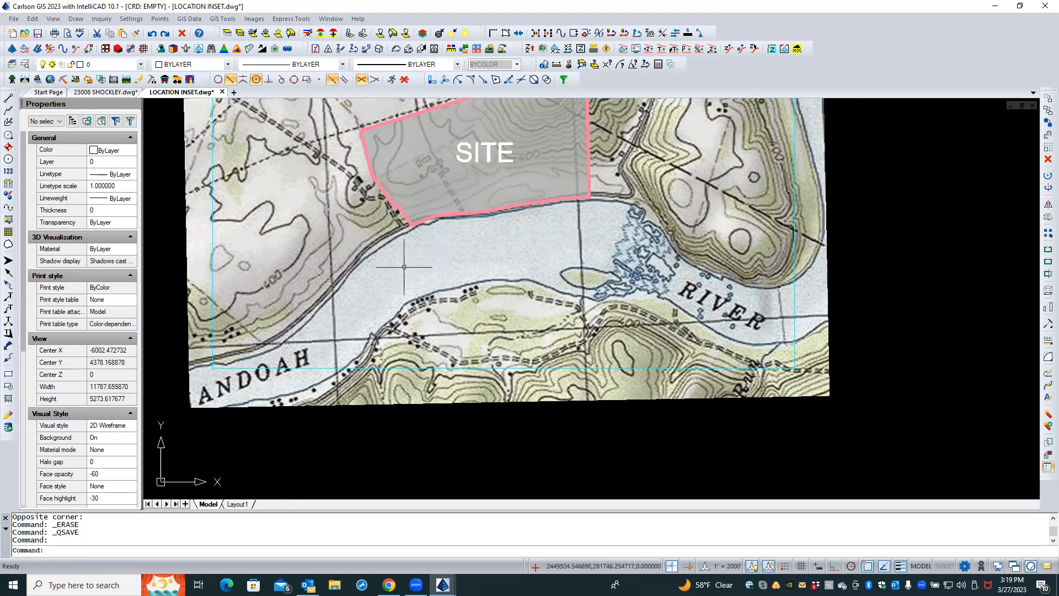
left_click(8, 110)
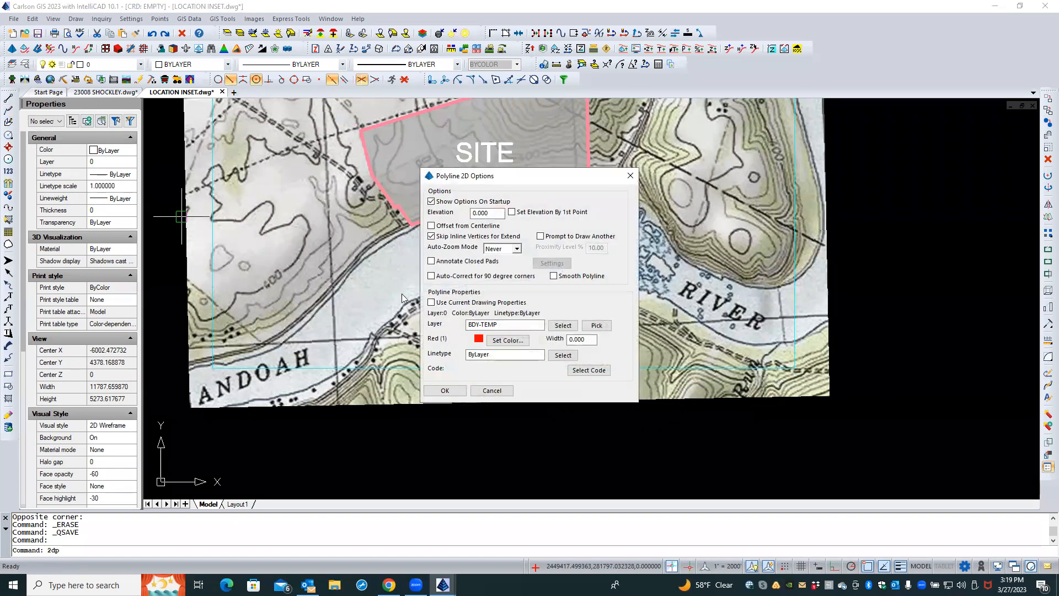
left_click(444, 390)
left_click(372, 304)
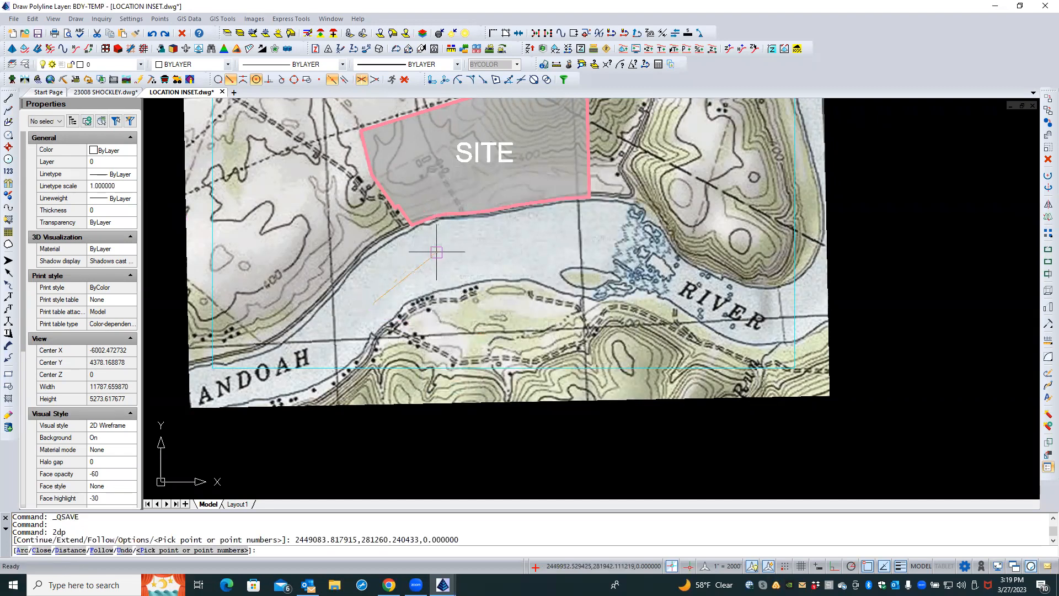
left_click(426, 260)
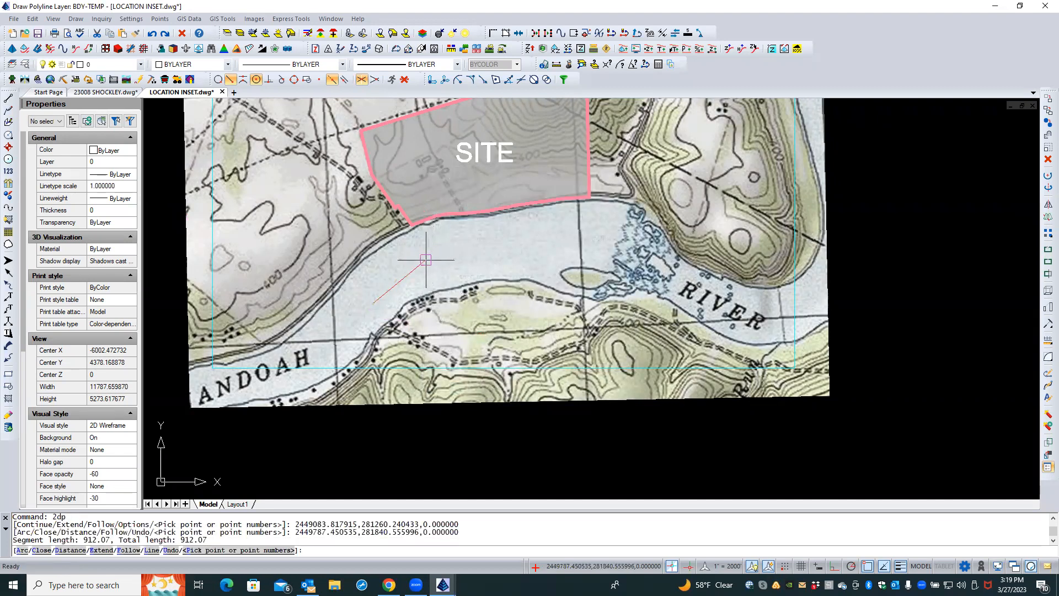
left_click(486, 243)
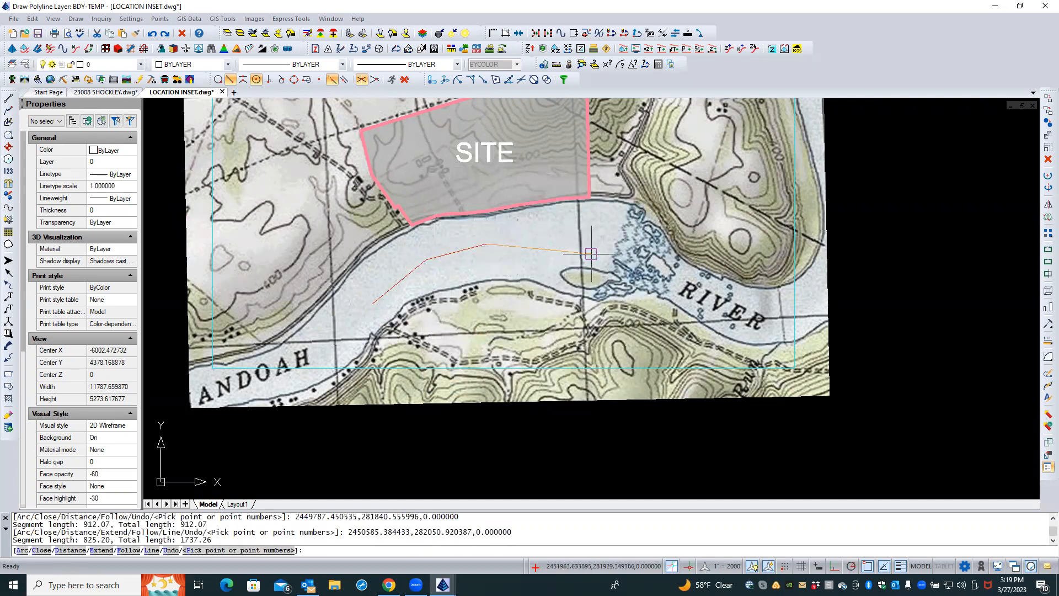
left_click(573, 256)
key("Return")
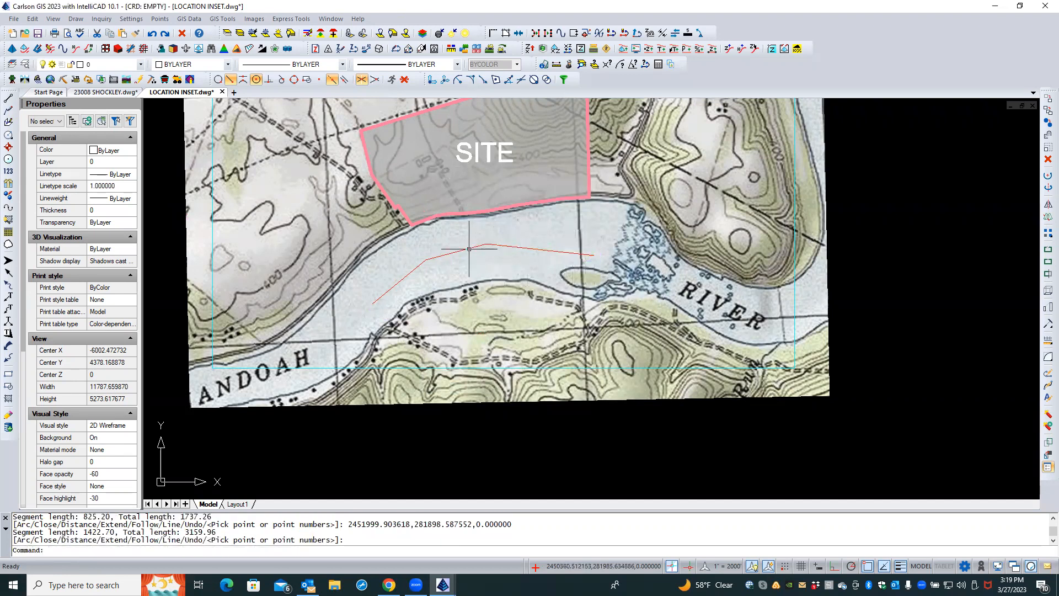
Convert the polyline's second segment into an arc bulging toward the river's north bank
left_click(459, 251)
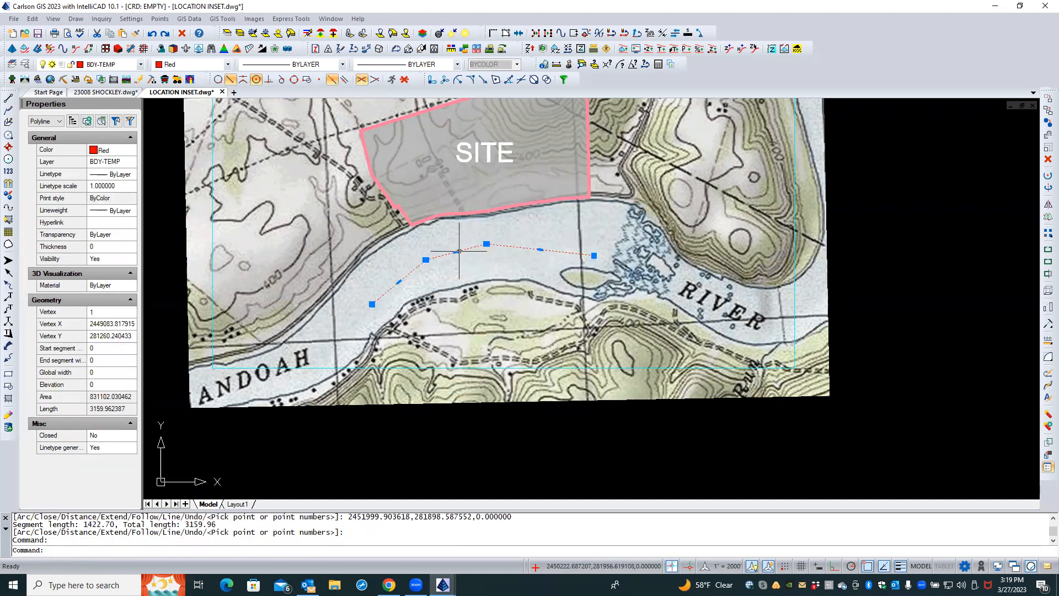
mouse_move(456, 251)
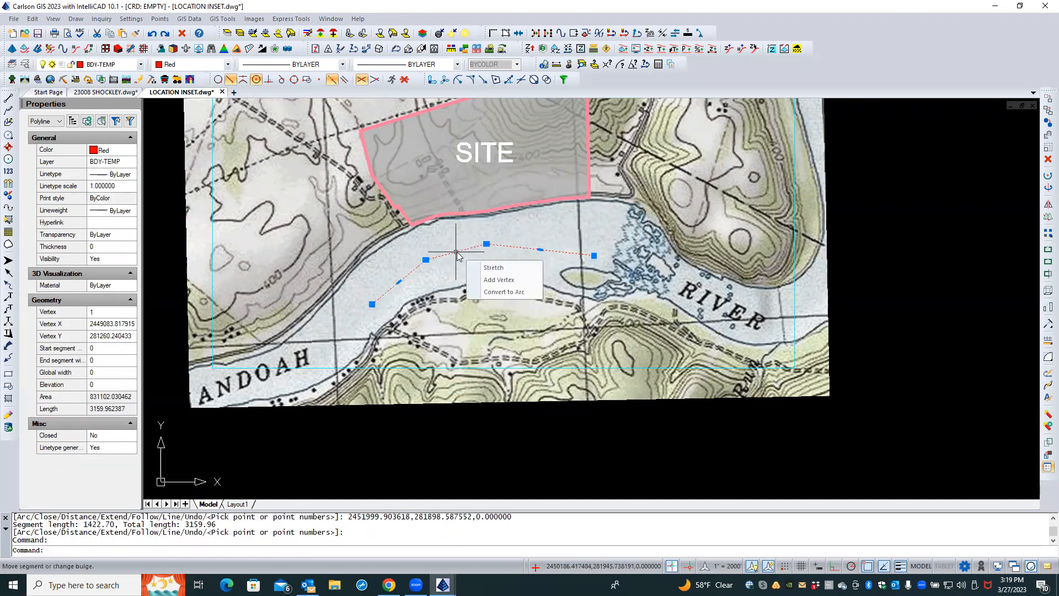
left_click(491, 293)
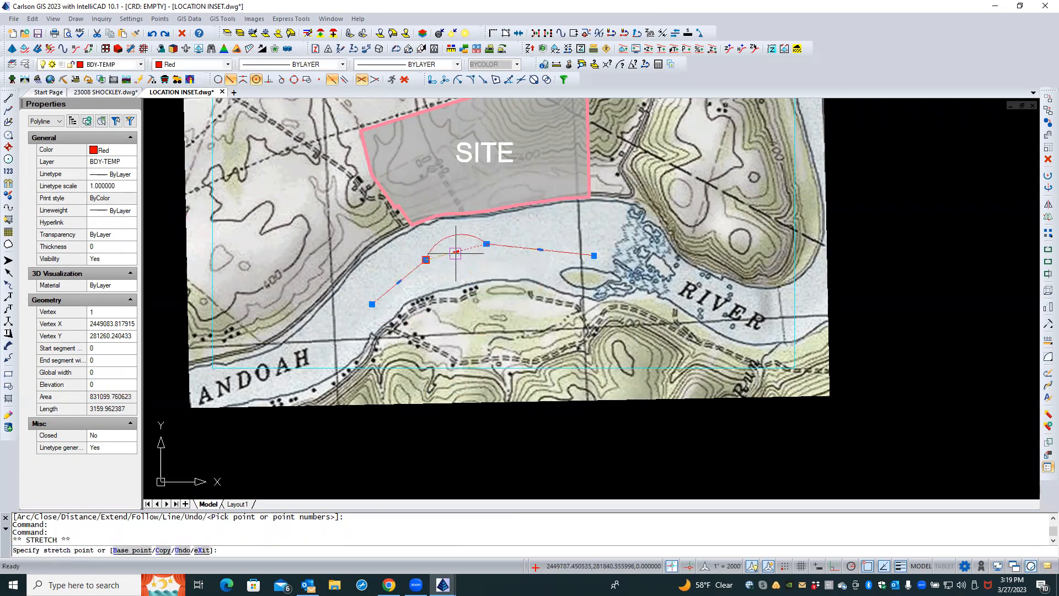
scroll(456, 252, "up", 5)
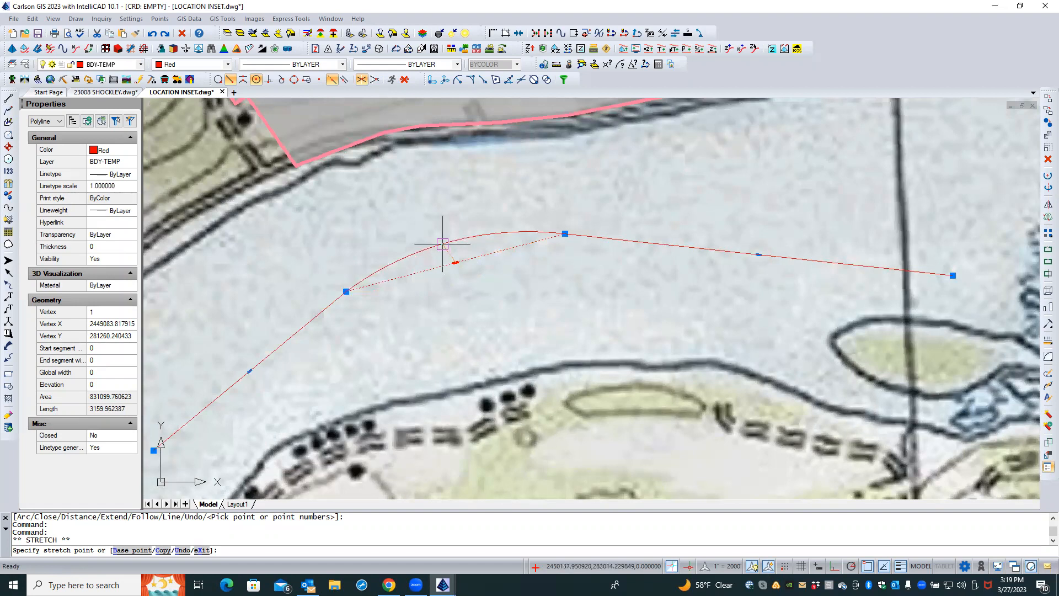
left_click(442, 244)
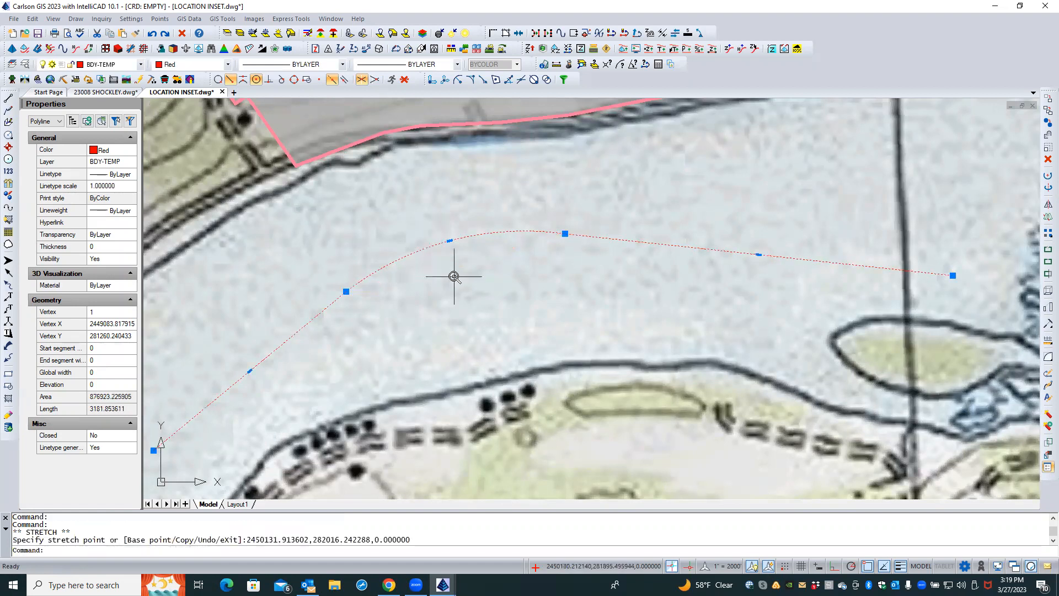
Reshape the river polyline by stretching its vertices and arc bulge to follow the river's curve
scroll(453, 276, "down", 3)
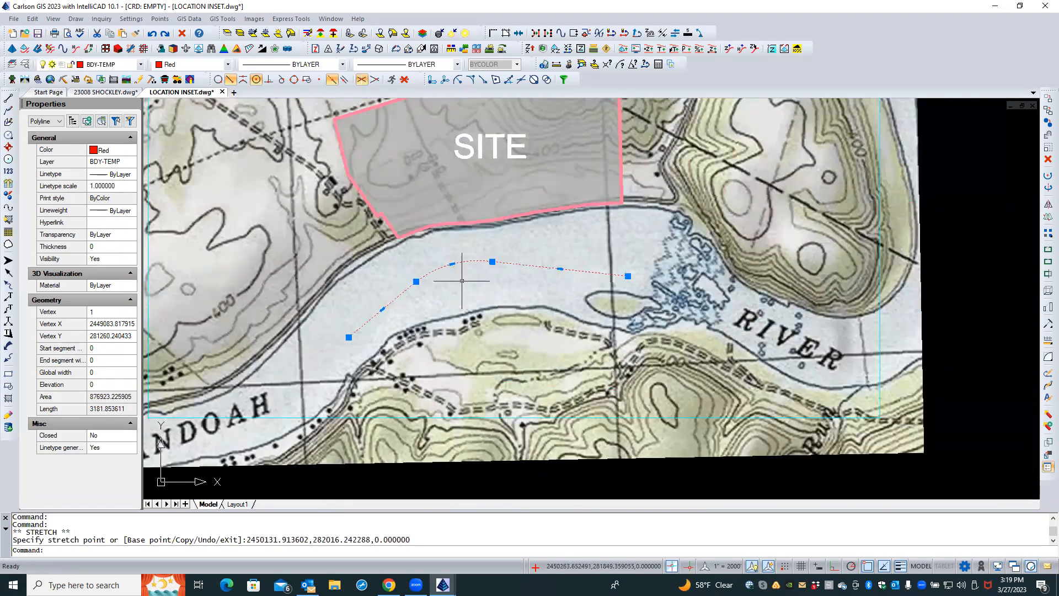
left_click(493, 262)
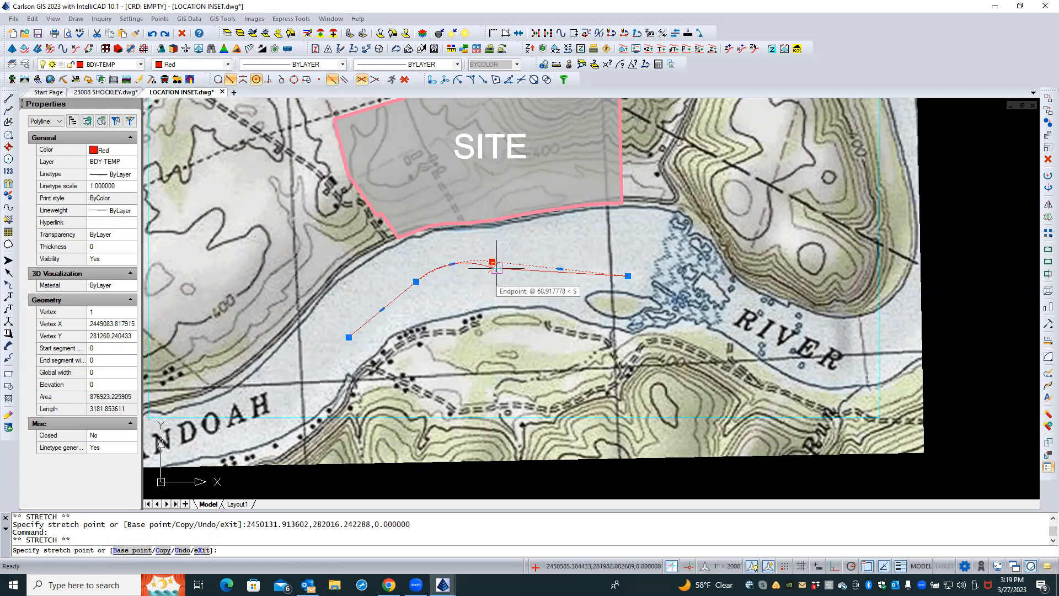
left_click(496, 269)
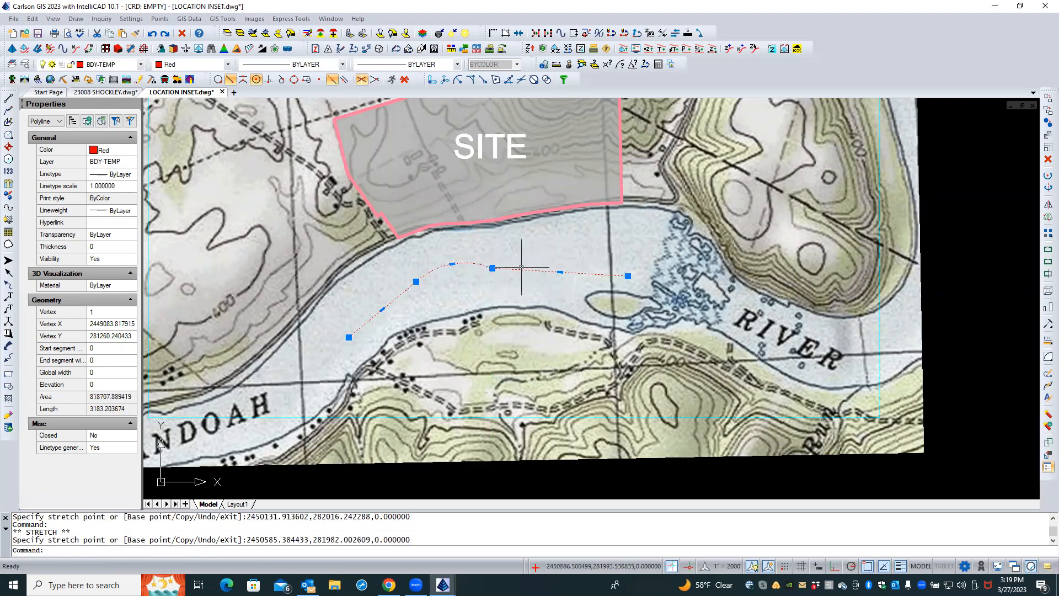
left_click(493, 268)
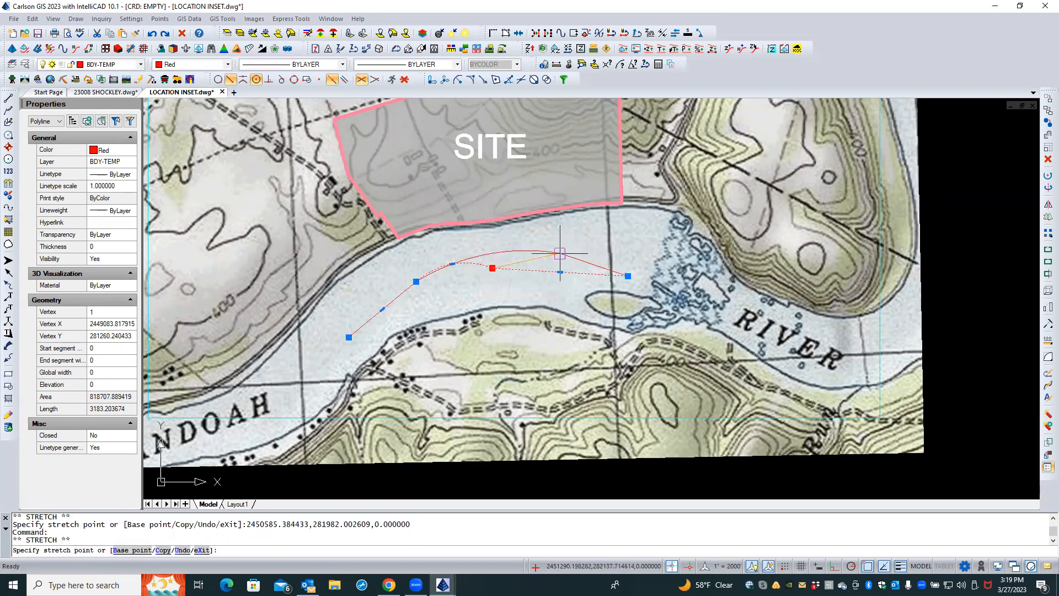
left_click(566, 258)
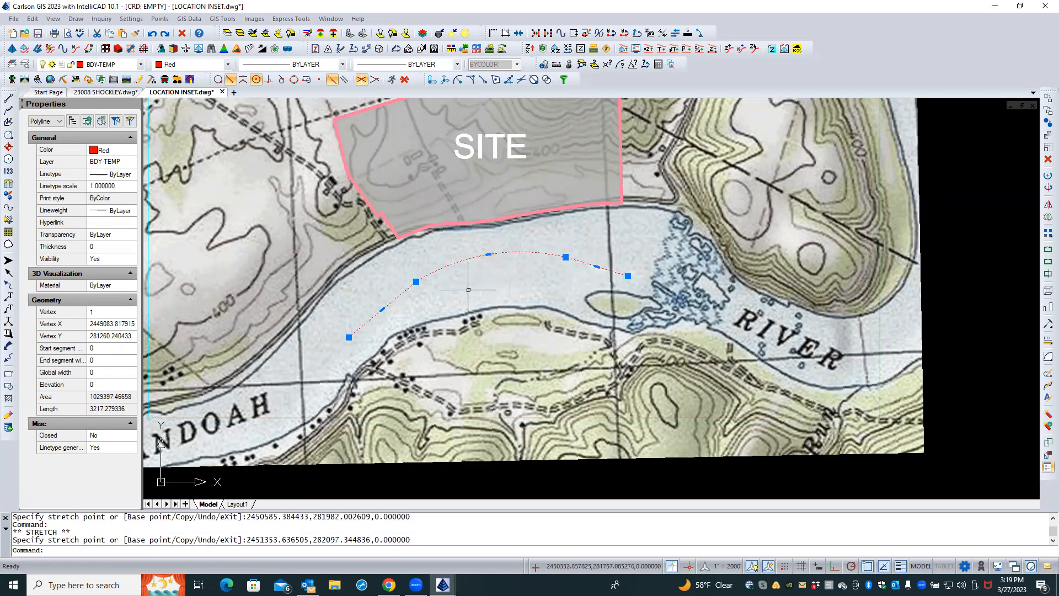
left_click(488, 255)
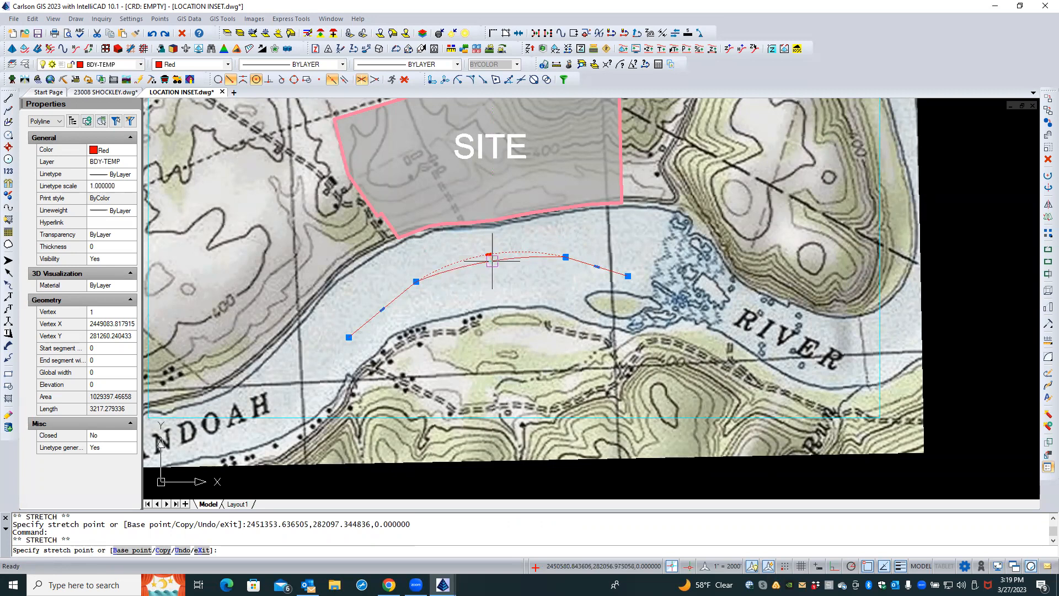
left_click(495, 259)
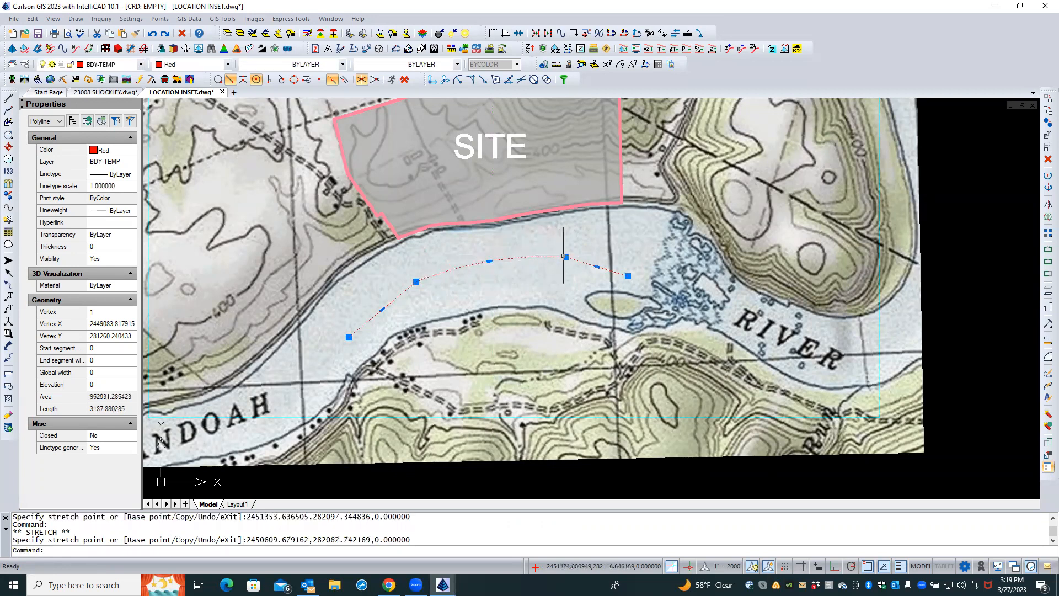
mouse_move(566, 257)
left_click(627, 272)
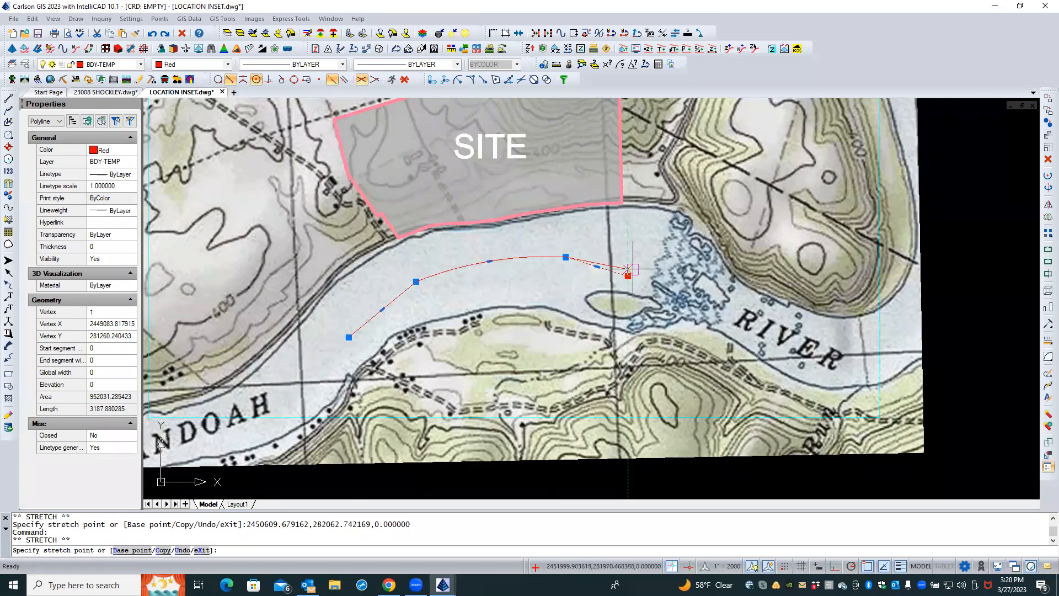
left_click(634, 268)
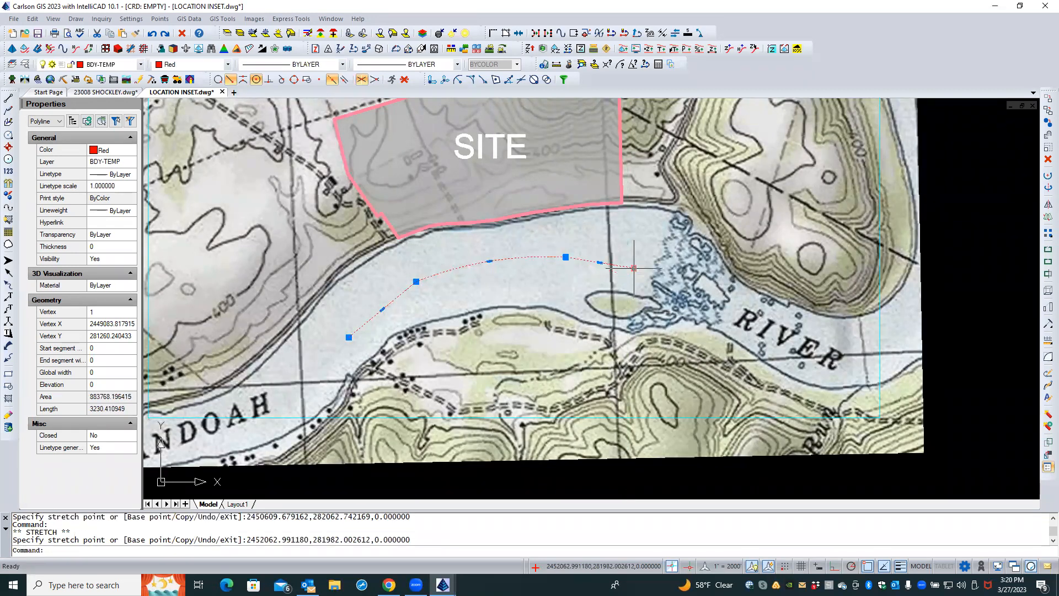
Fine-tune the polyline's second vertex and arc bulge so the curve runs smoothly along the river
left_click(416, 282)
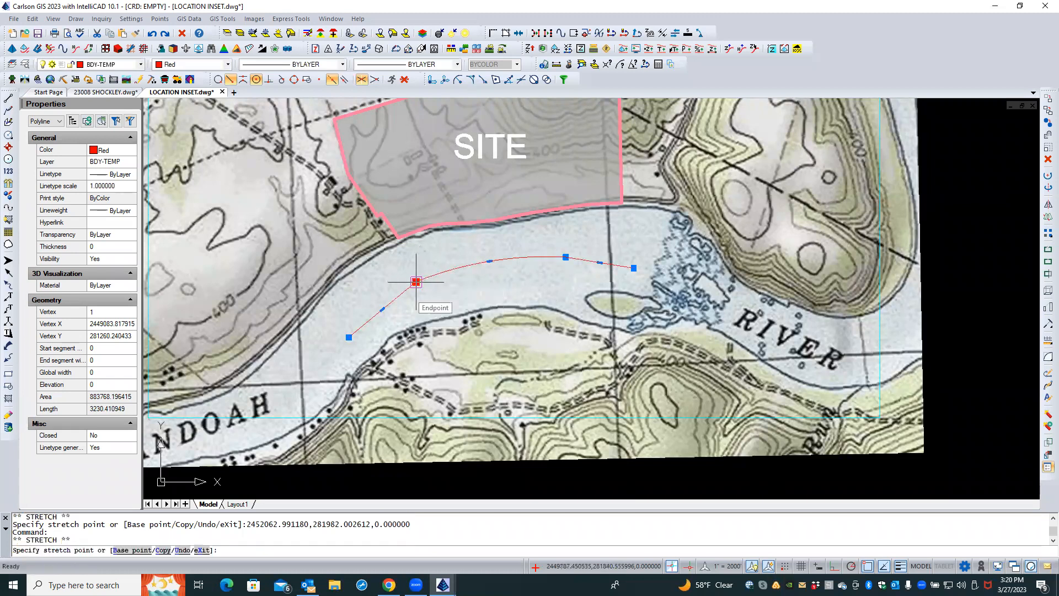
scroll(411, 280, "up", 3)
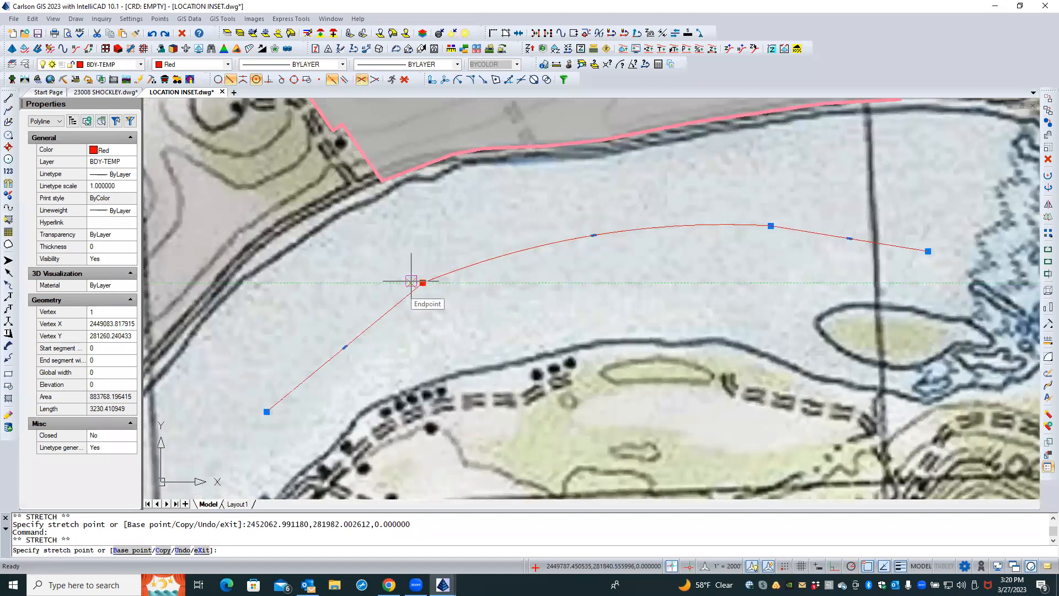
left_click(413, 279)
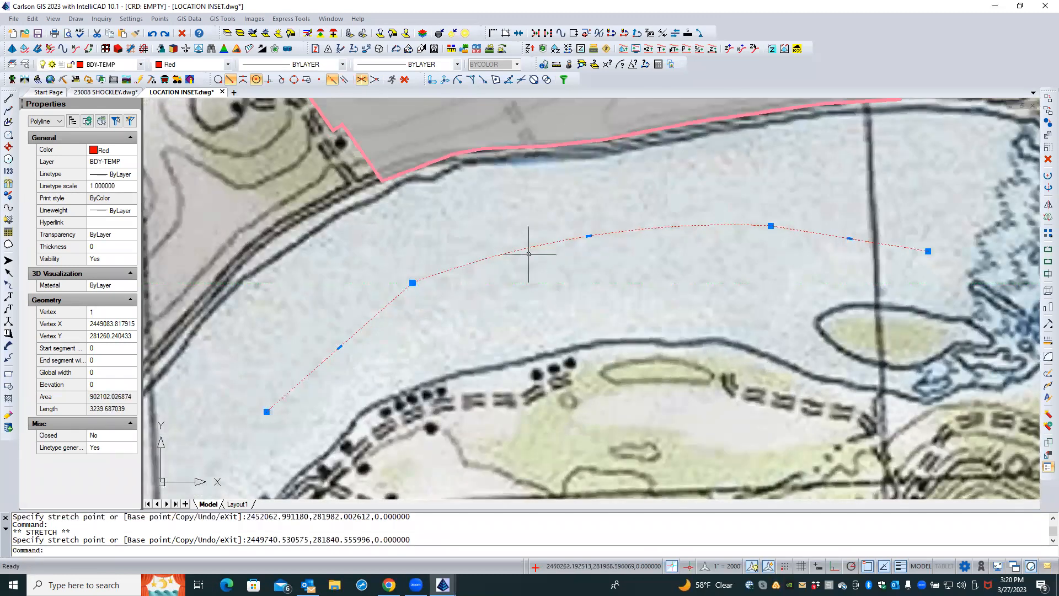
left_click(589, 236)
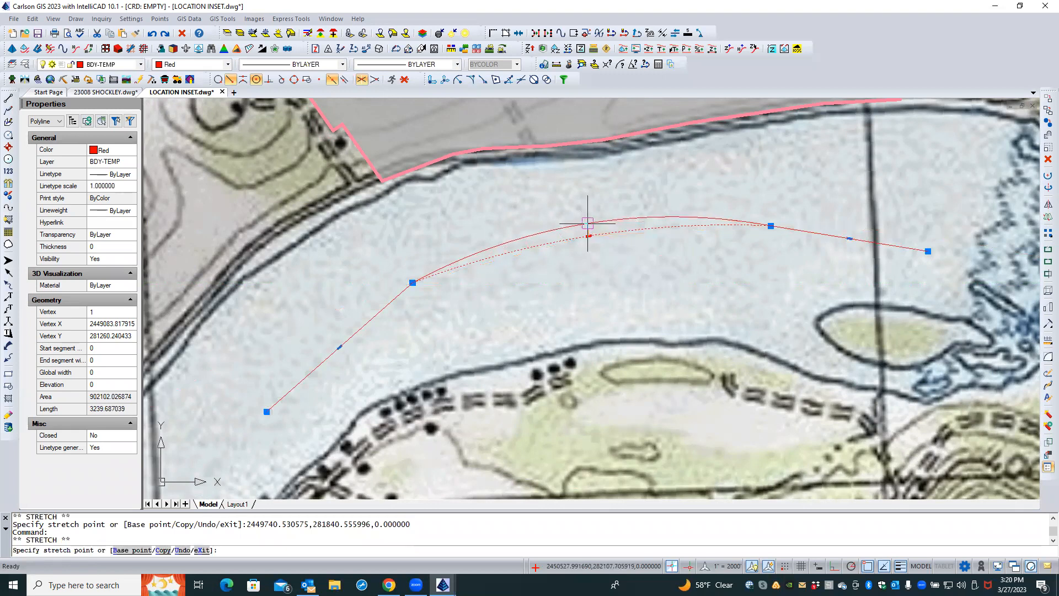
left_click(589, 224)
scroll(444, 294, "down", 2)
scroll(443, 294, "down", 1)
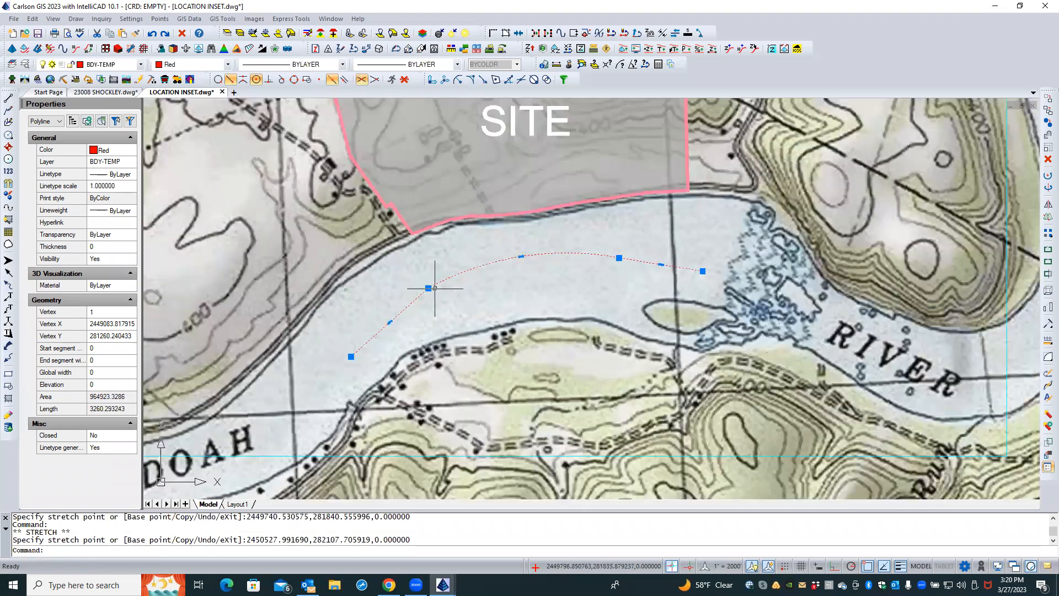
type("mm")
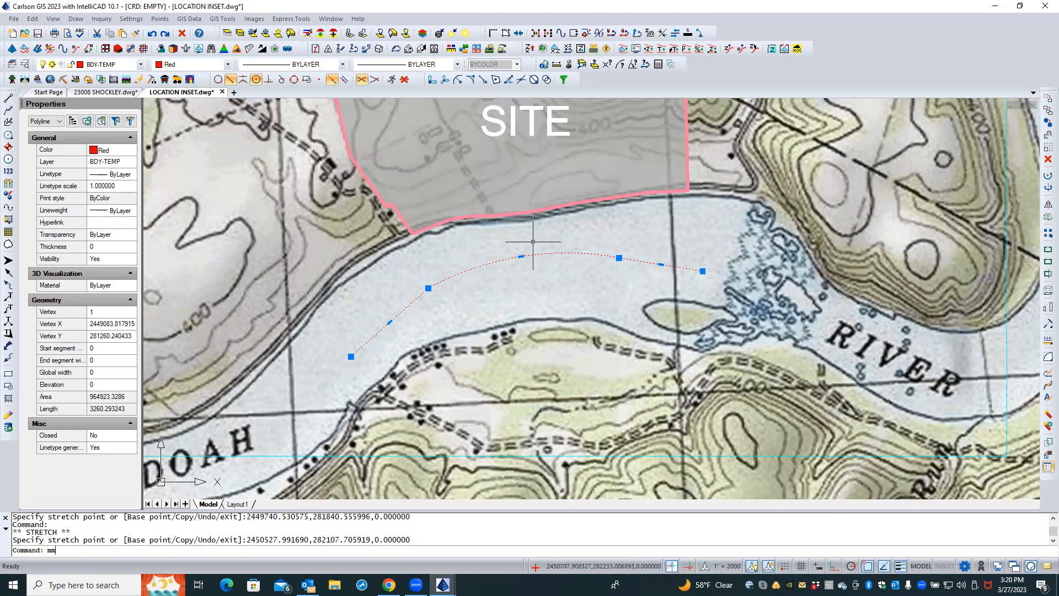
left_click(592, 230)
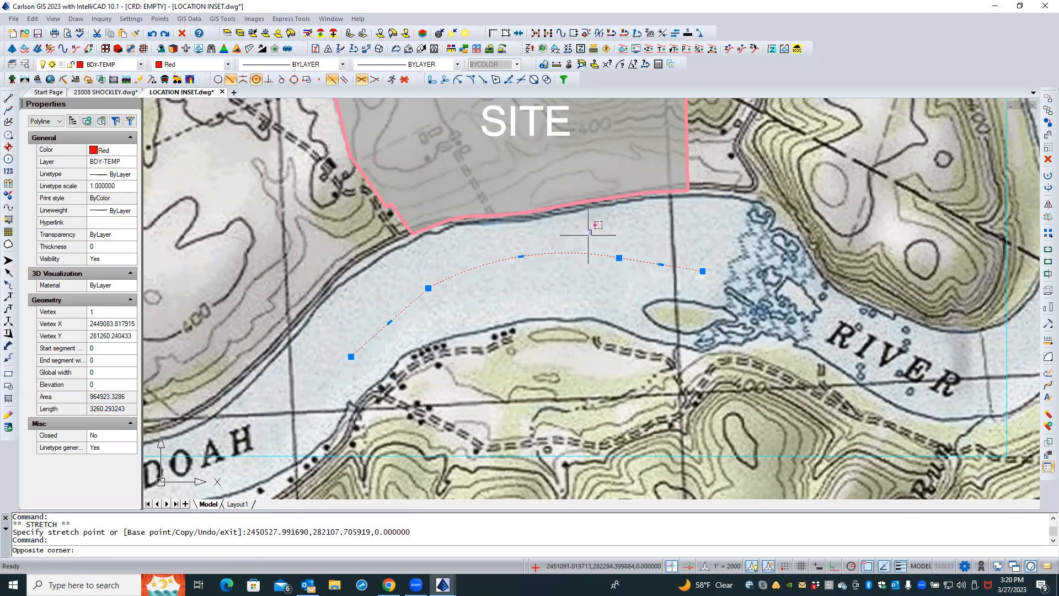
key("Escape")
key("Escape")
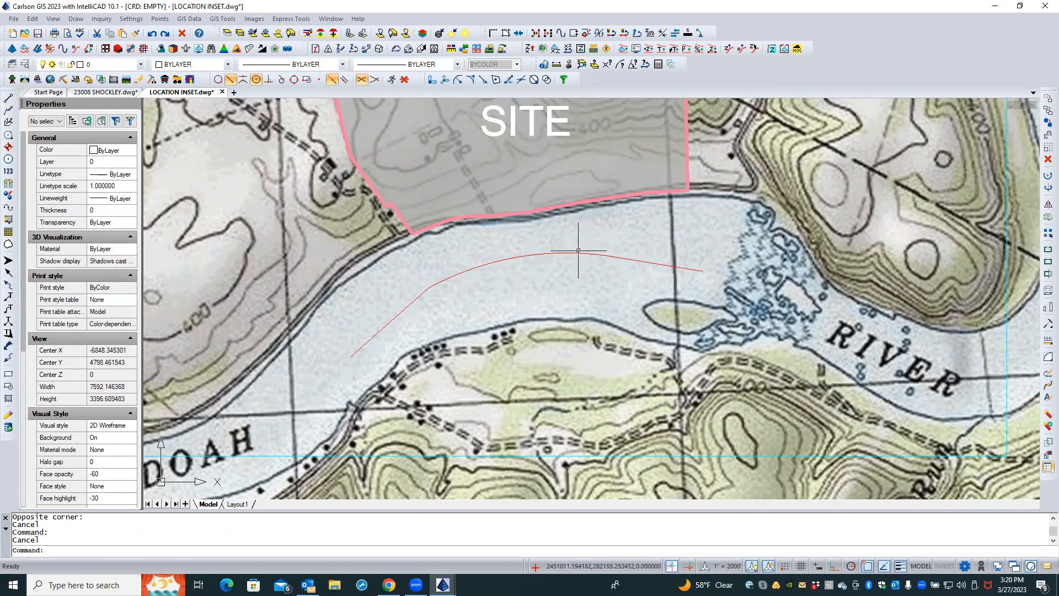
Move the river polyline a small distance to sit centred in the river channel
left_click(578, 251)
type("m")
key("Return")
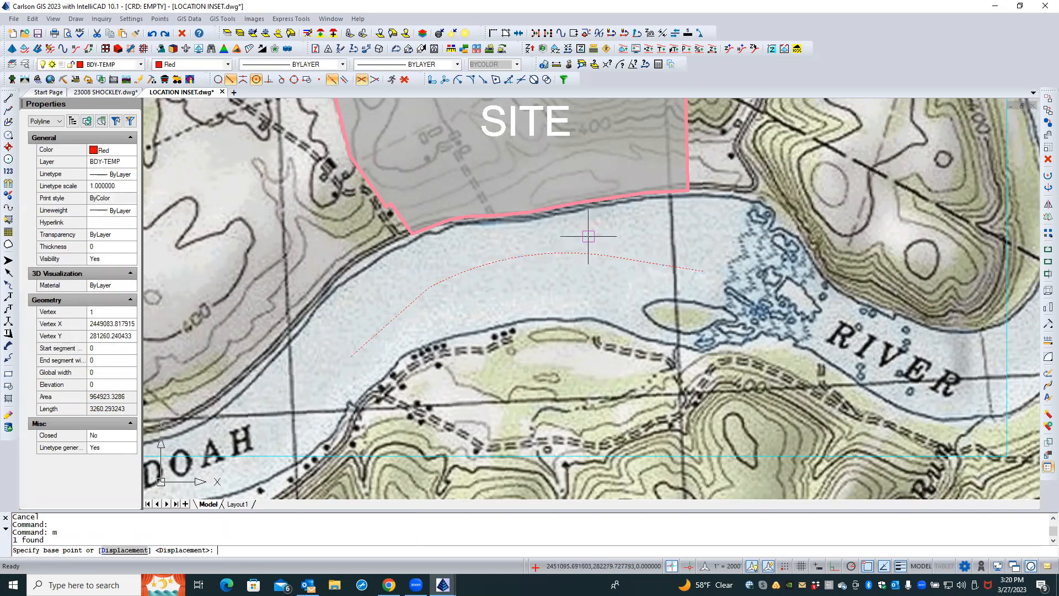
left_click(597, 229)
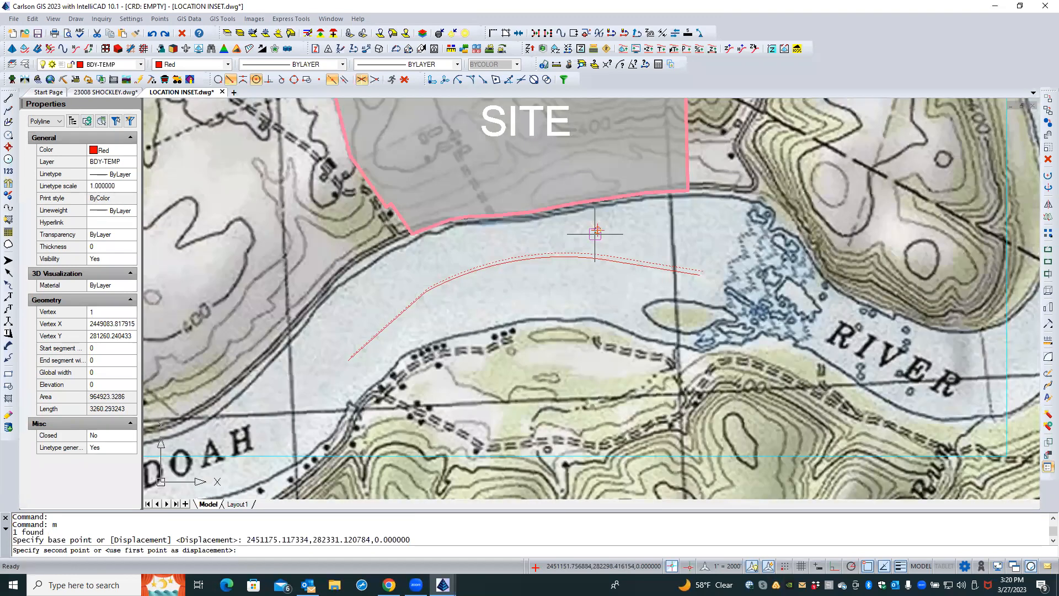
left_click(594, 232)
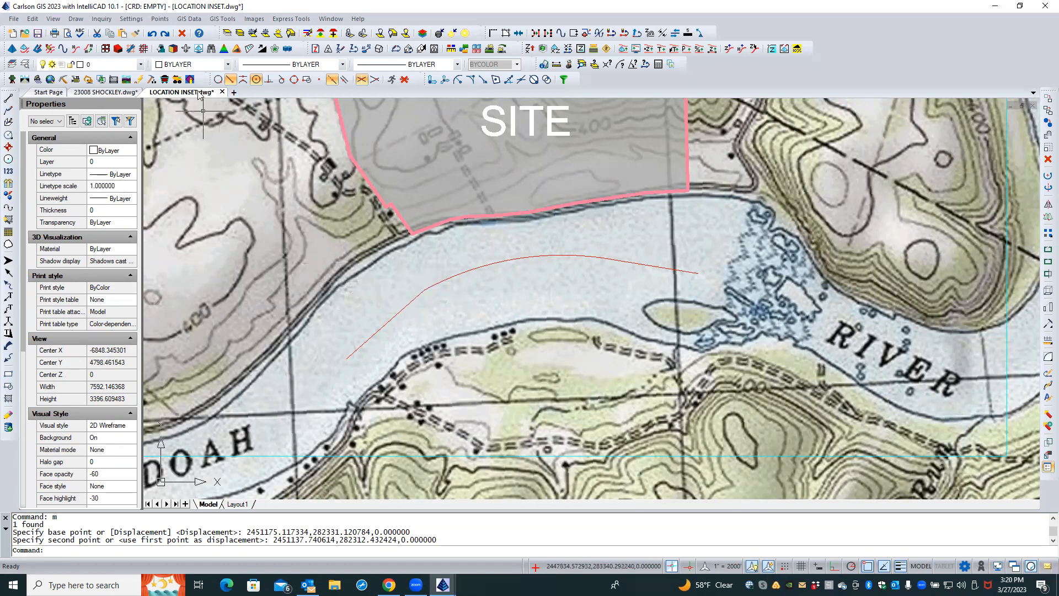
Start the Text on Polyline command and set the text string to SHENANDOAH
left_click(75, 19)
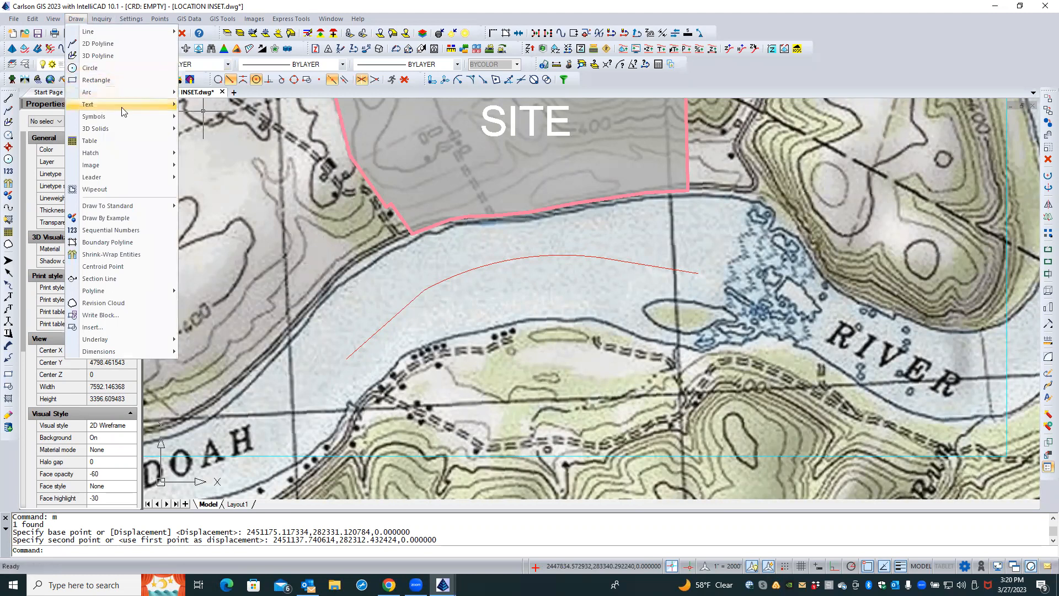
mouse_move(146, 106)
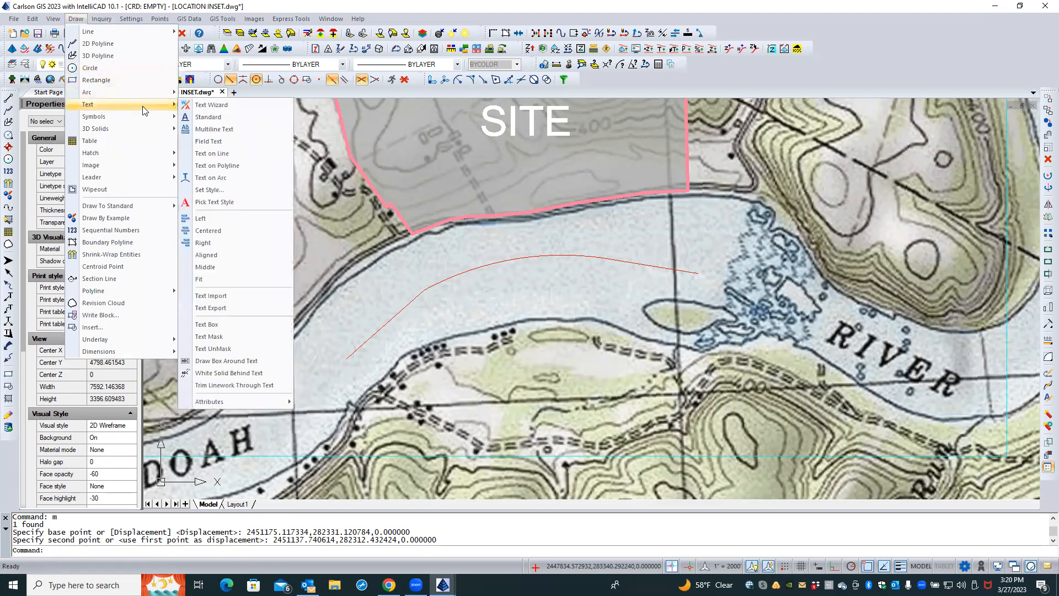
left_click(239, 168)
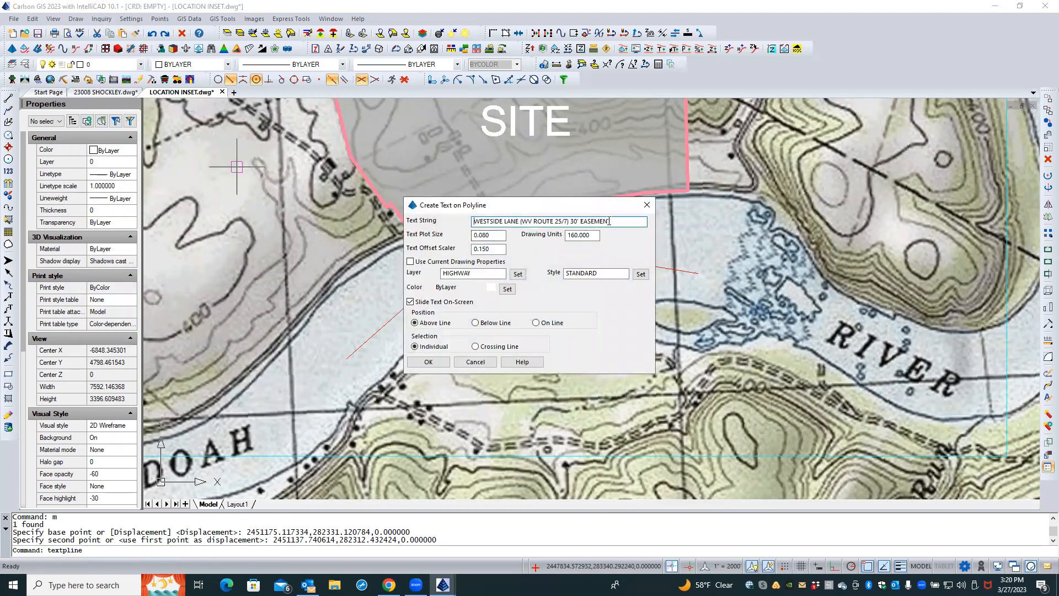
left_click_drag(610, 221, 419, 220)
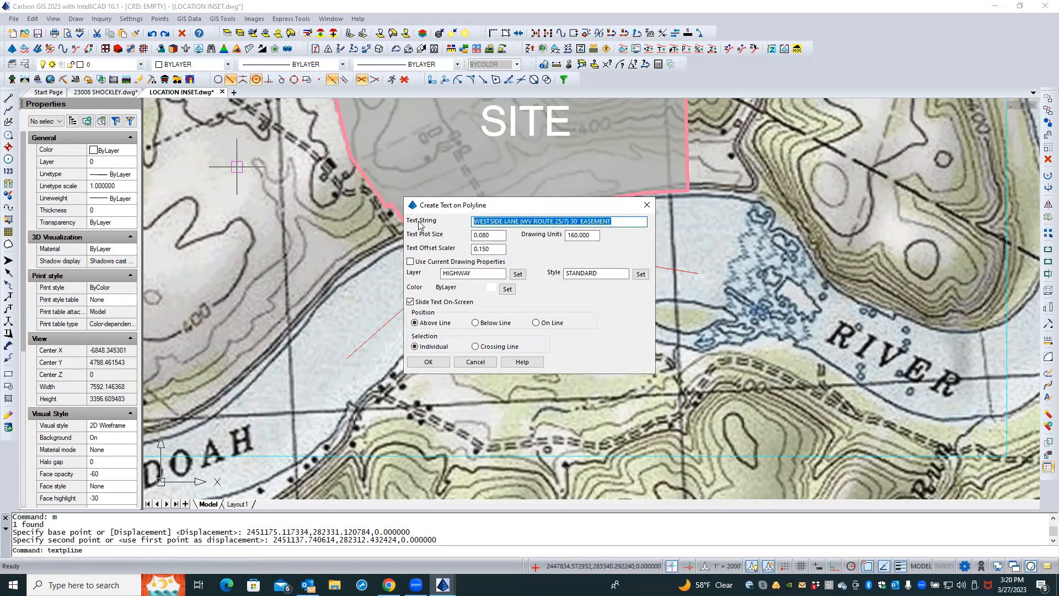
key("Caps_Lock")
type("SHENANDOAH")
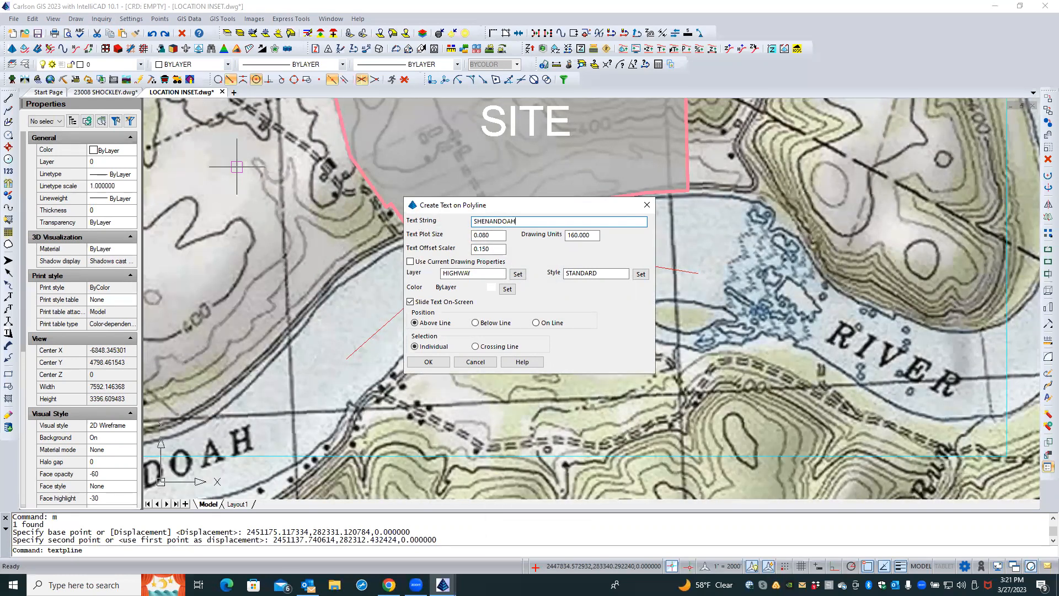
Set the text plot size to .15 and the text offset scaler to 0
double_click(493, 236)
type(".15")
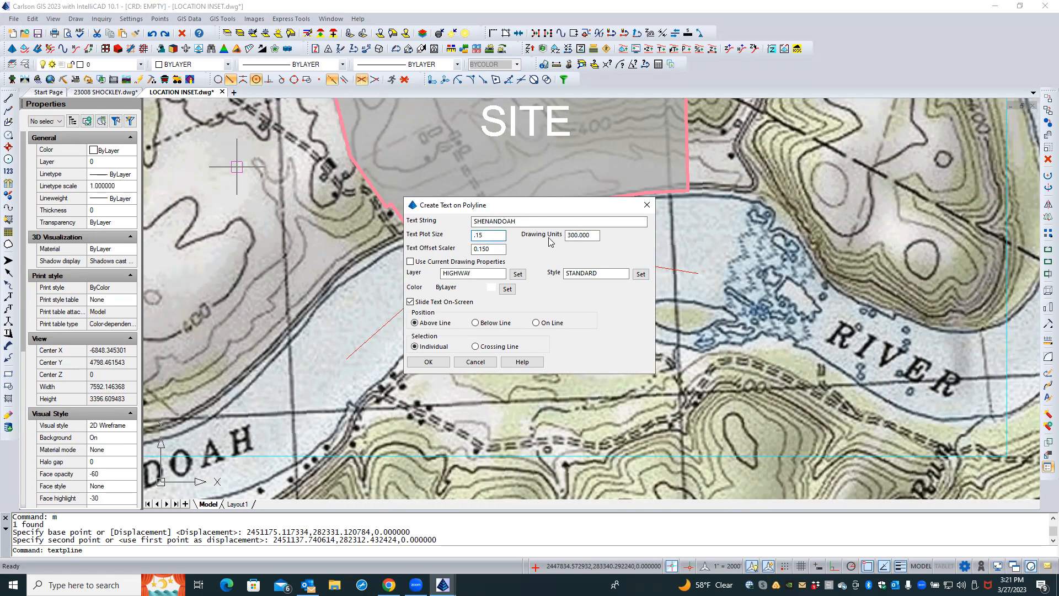
key("Tab")
left_click_drag(498, 249, 449, 242)
type("0")
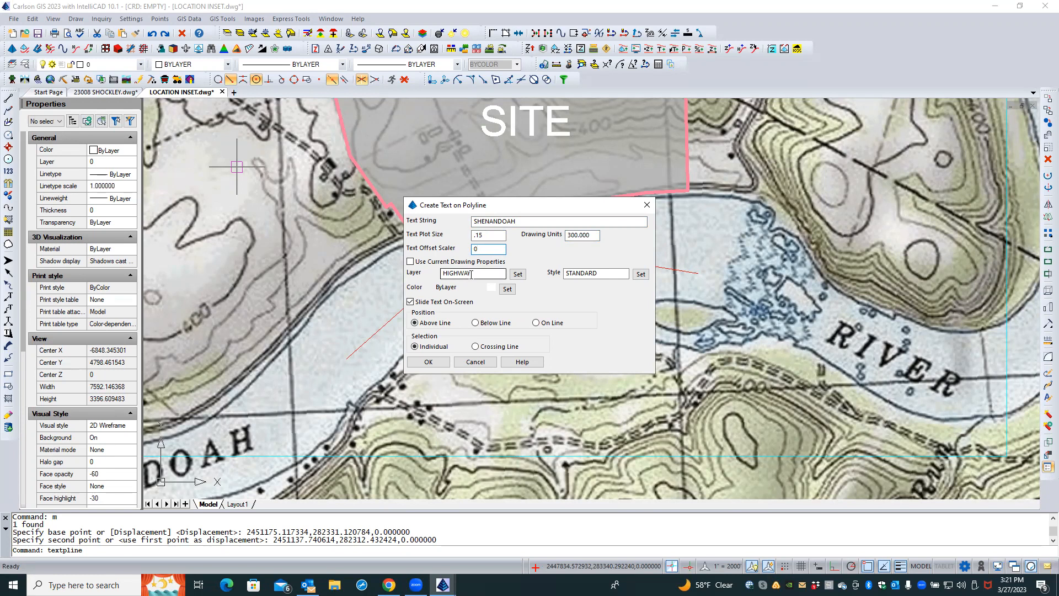
Set the text-on-polyline layer to LABEL and the text style to Standard
left_click(517, 274)
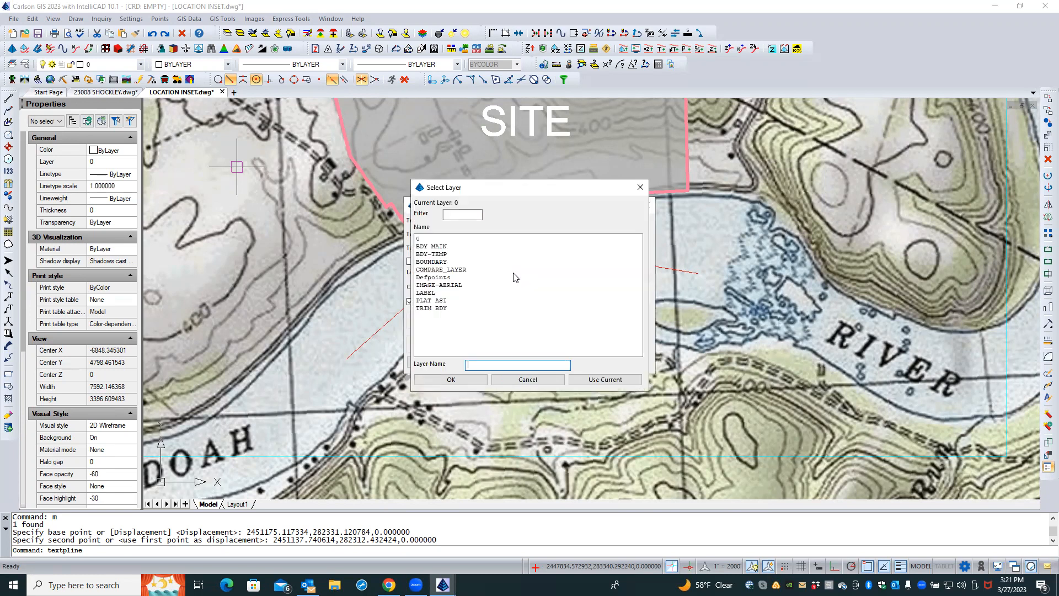
double_click(427, 293)
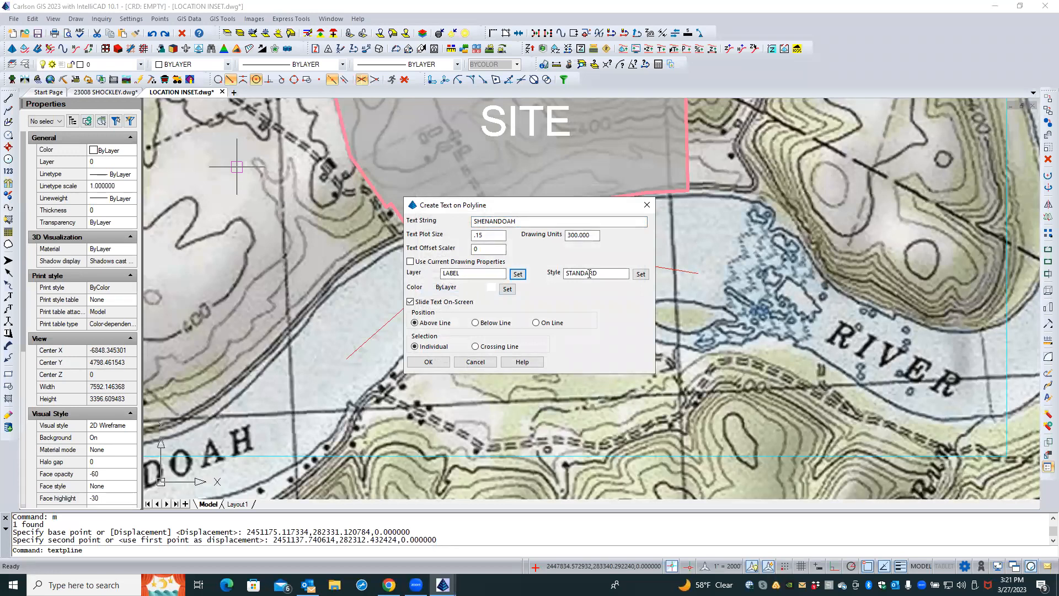
left_click(641, 274)
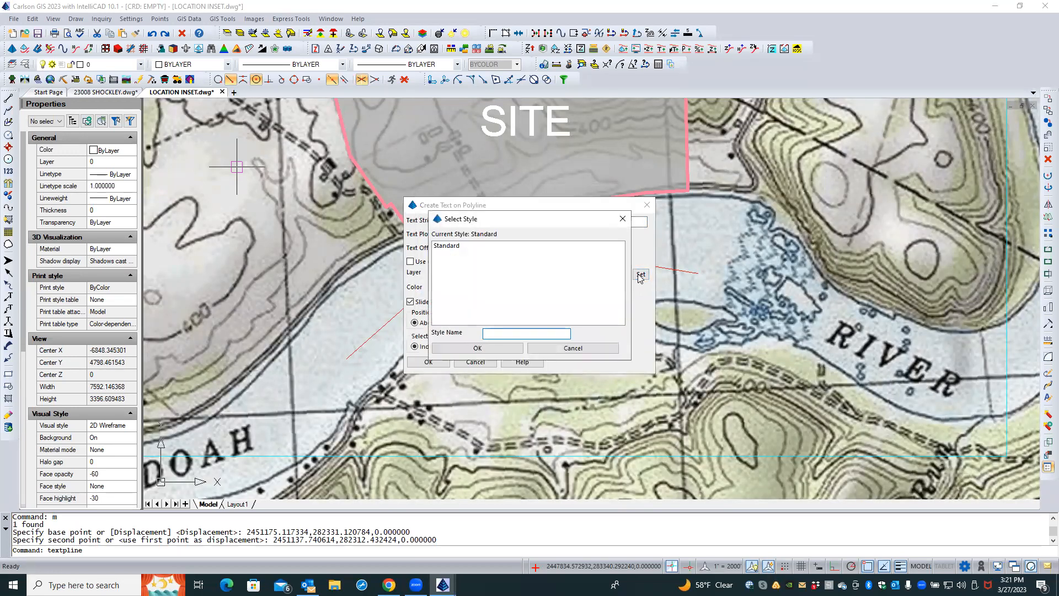
left_click(481, 348)
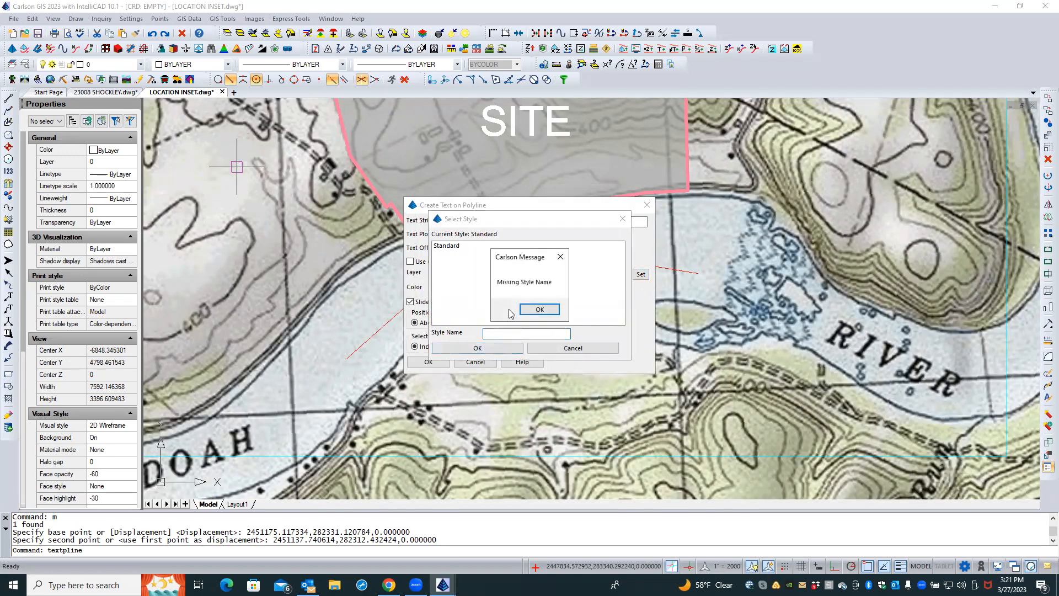
left_click(540, 309)
left_click(451, 247)
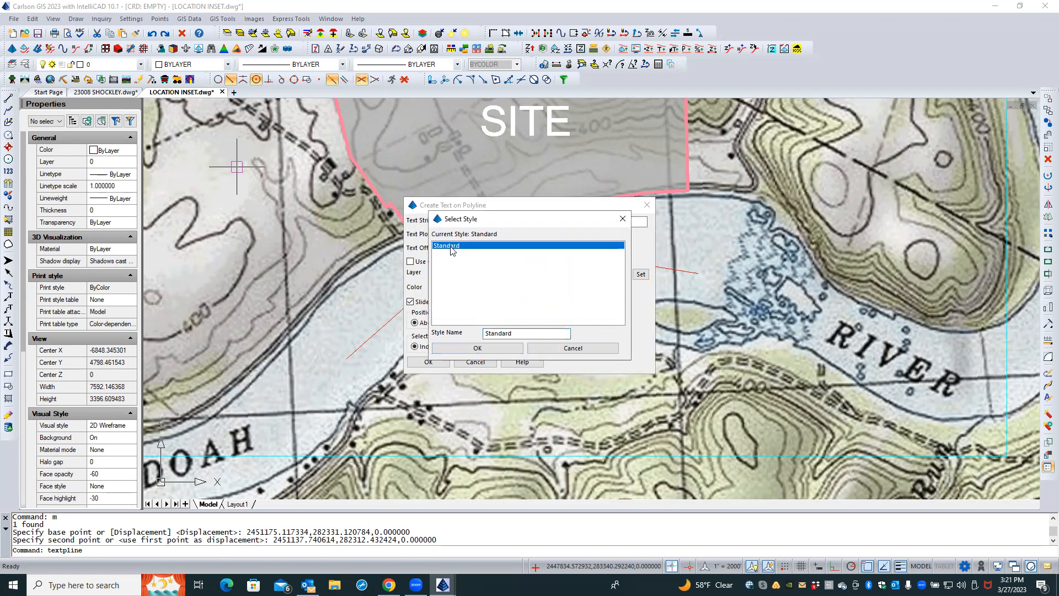
left_click(464, 348)
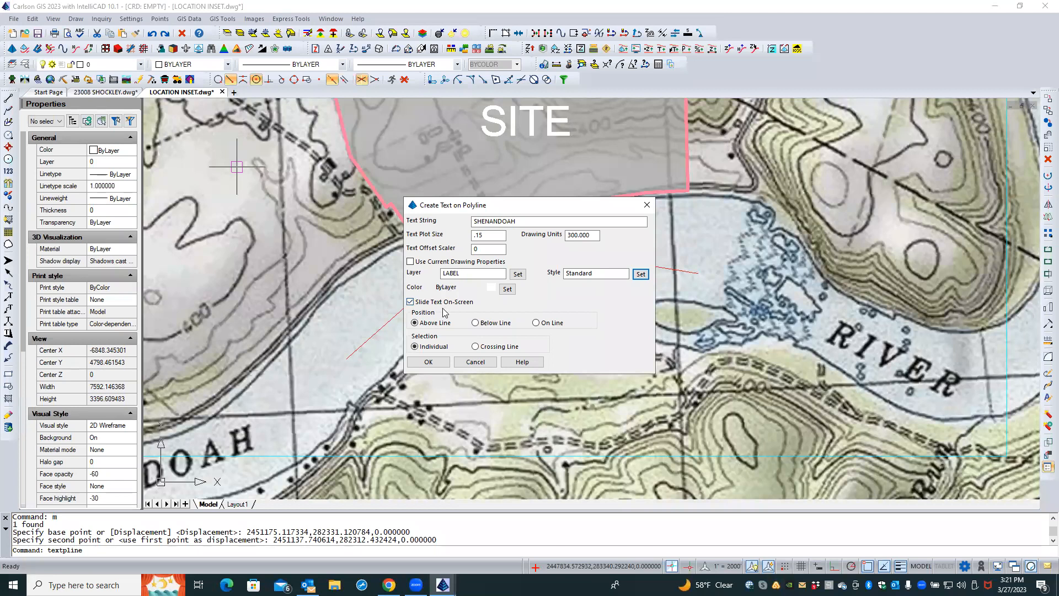
Place the SHENANDOAH text on the line along the river polyline, sliding it to start near the polyline's lower end
left_click(535, 323)
left_click(429, 362)
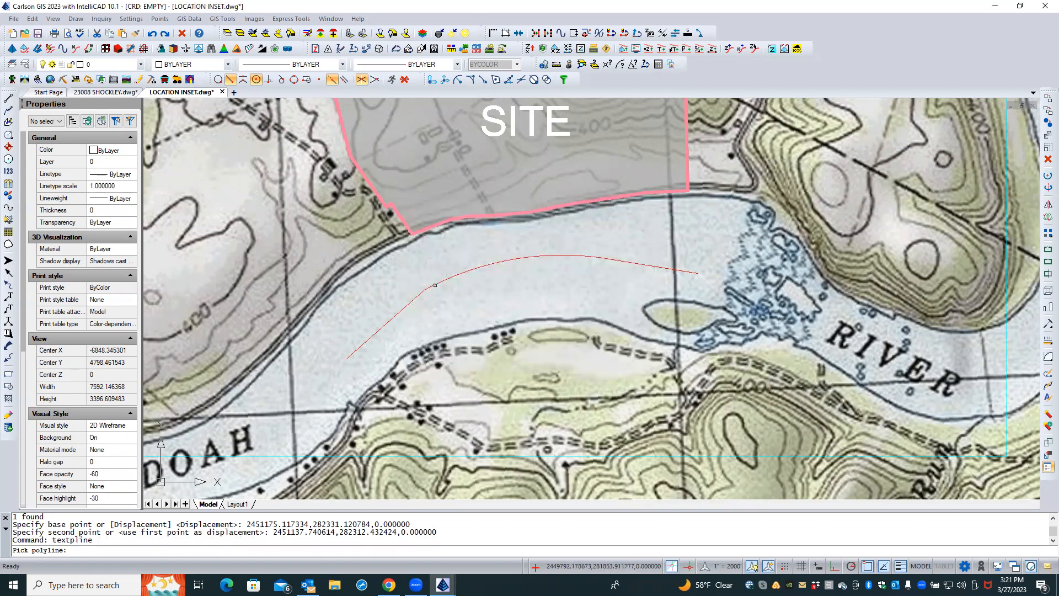
left_click(435, 285)
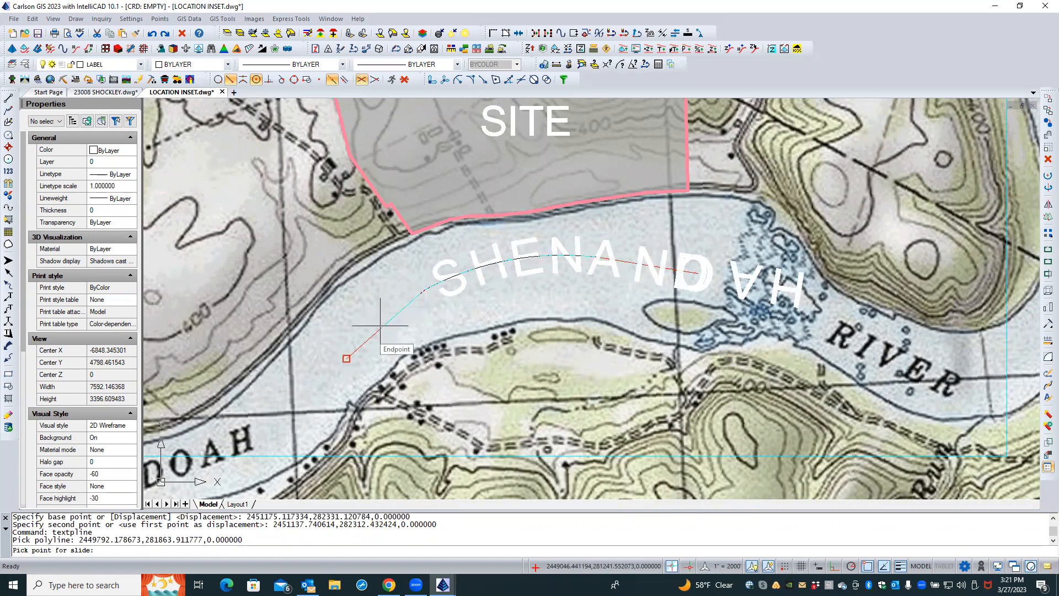
left_click(381, 326)
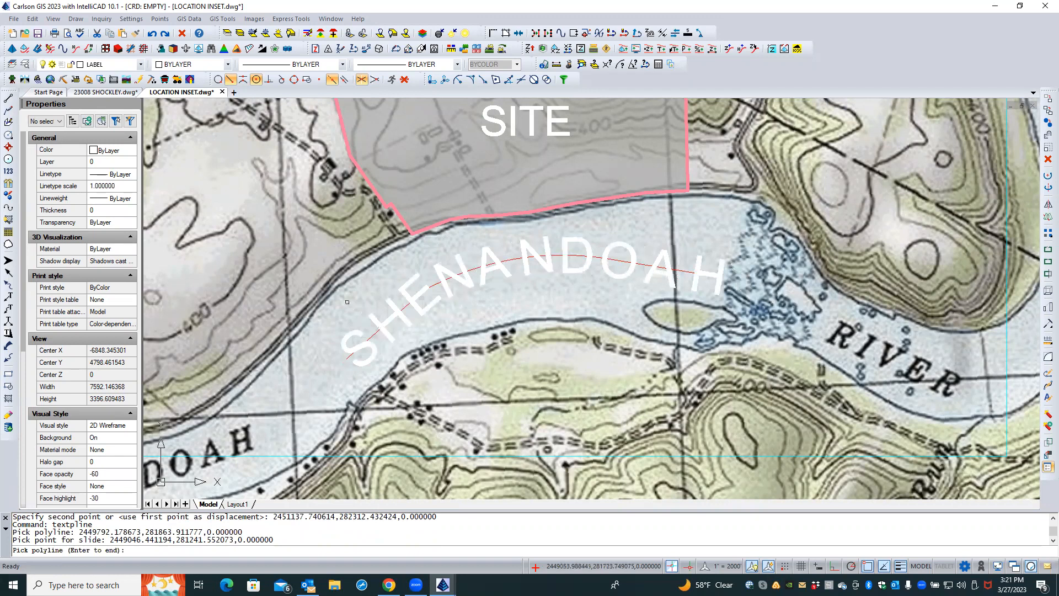
key("Return")
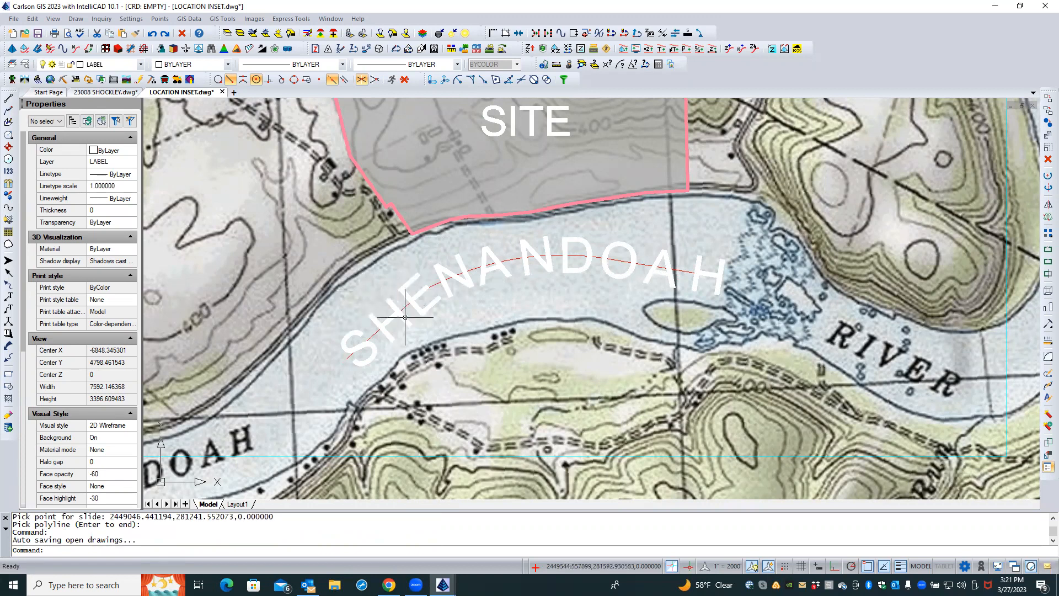
Create a new text style named RIVER
left_click(75, 18)
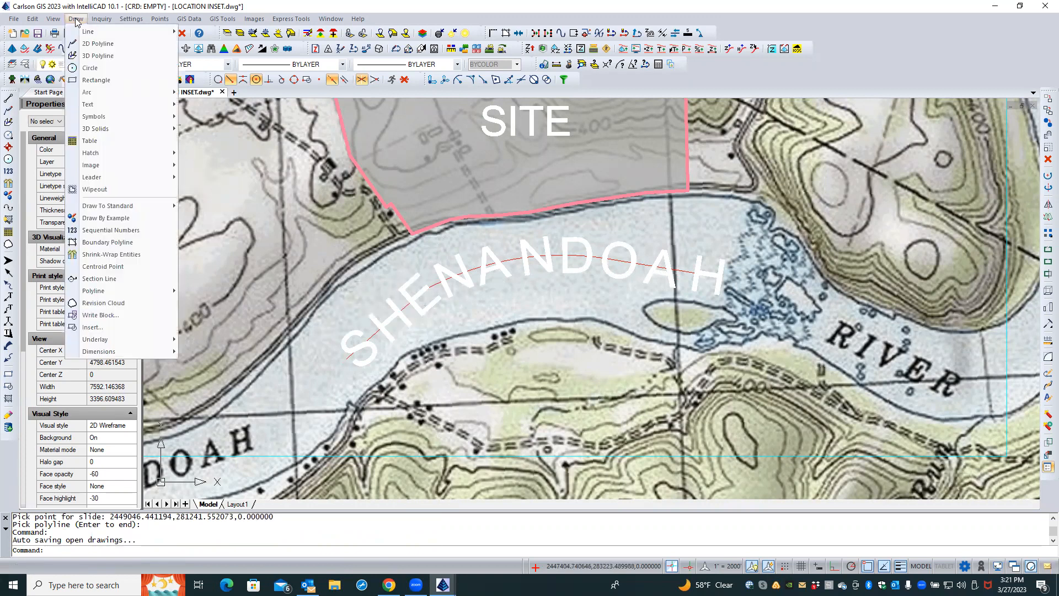
mouse_move(112, 99)
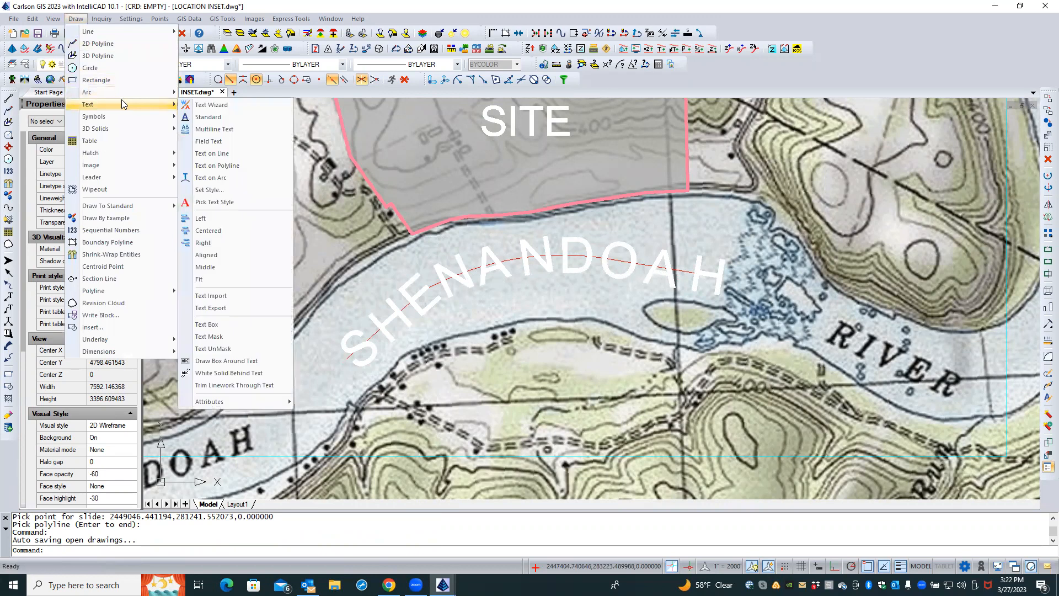
left_click(215, 191)
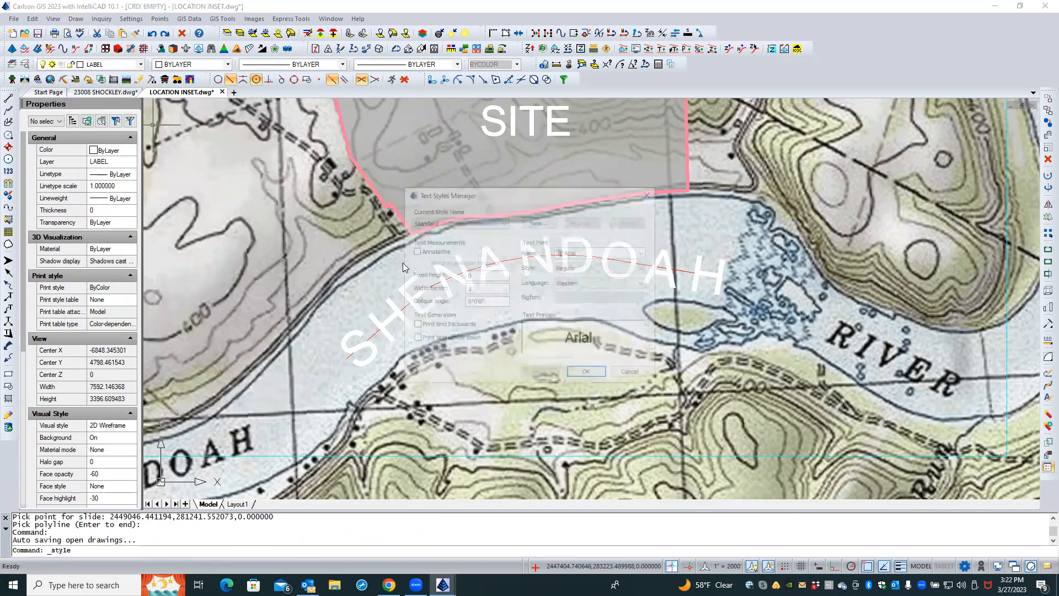
left_click(535, 222)
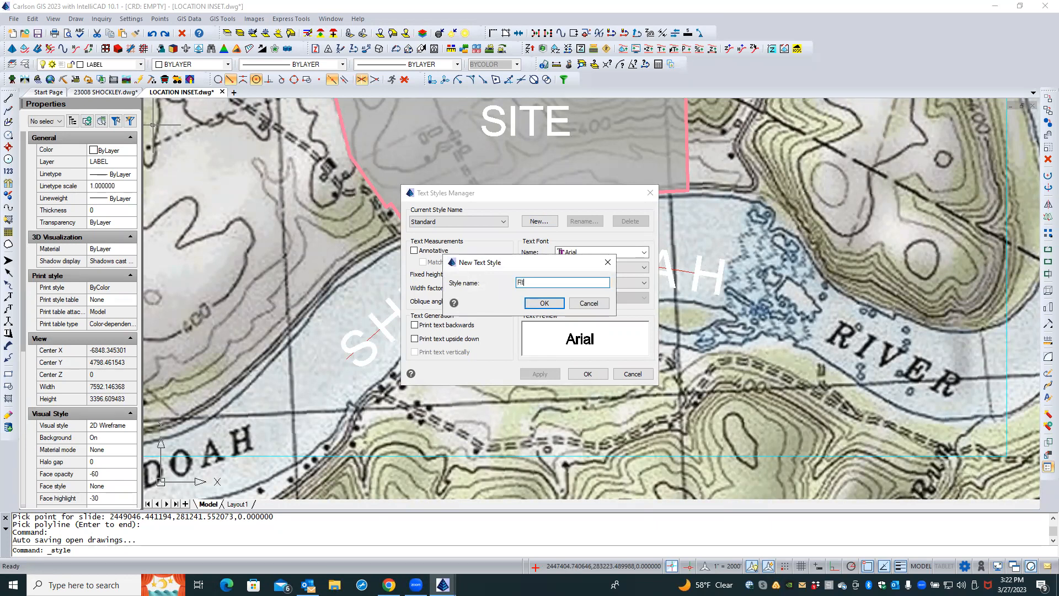
left_click(548, 303)
Set the RIVER style's font to Times New Roman with Italic style and apply it
left_click(556, 256)
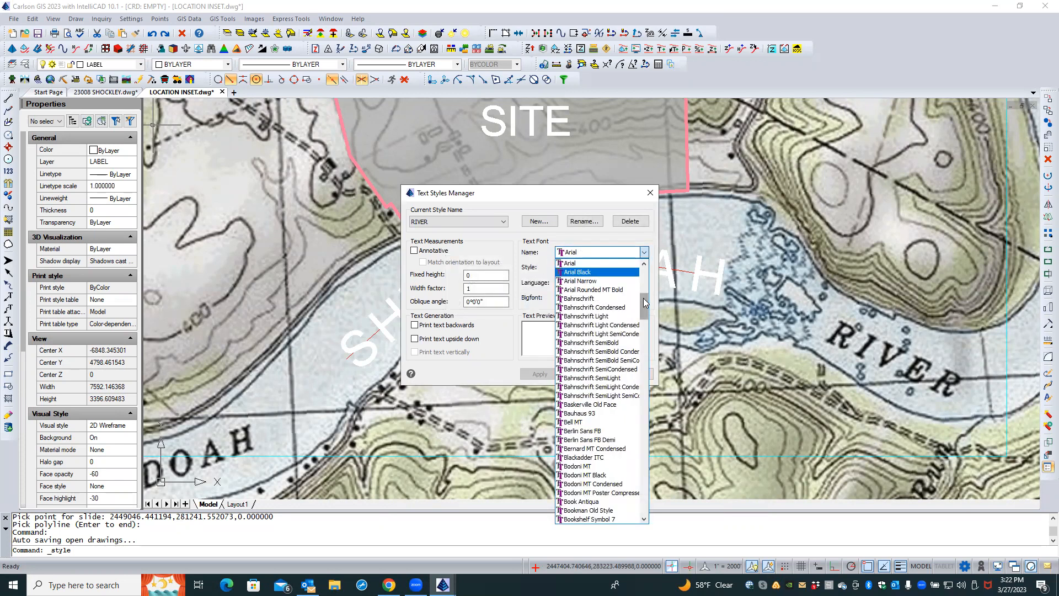
left_click_drag(645, 302, 644, 321)
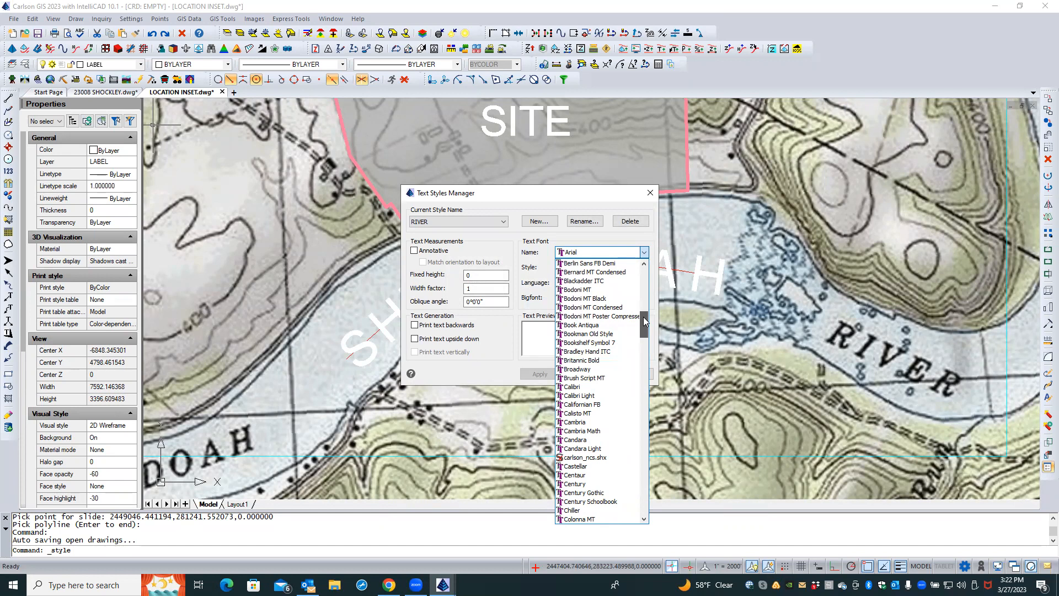
left_click_drag(645, 321, 632, 487)
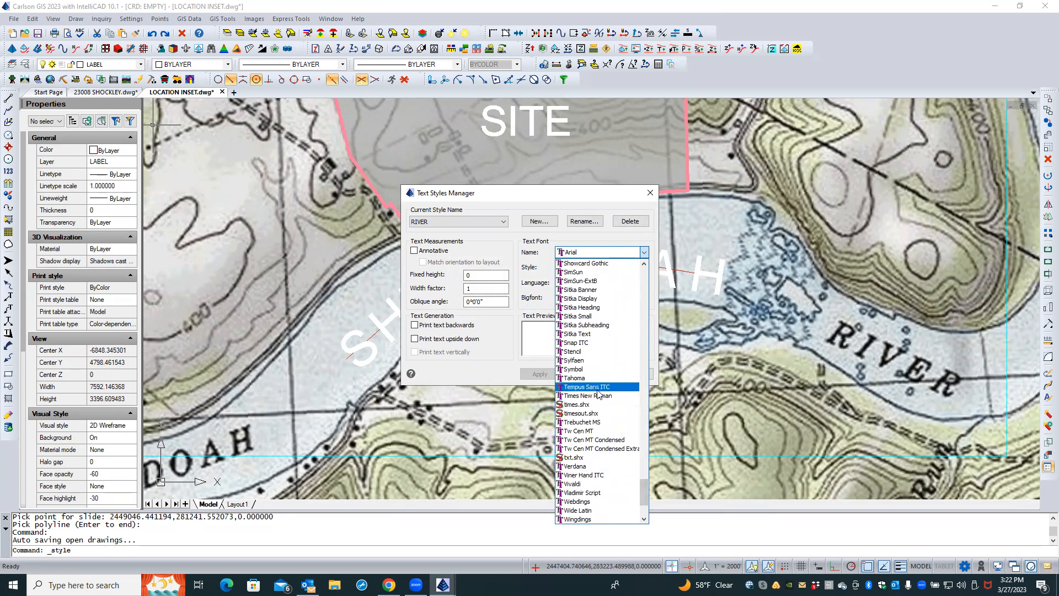
left_click(597, 397)
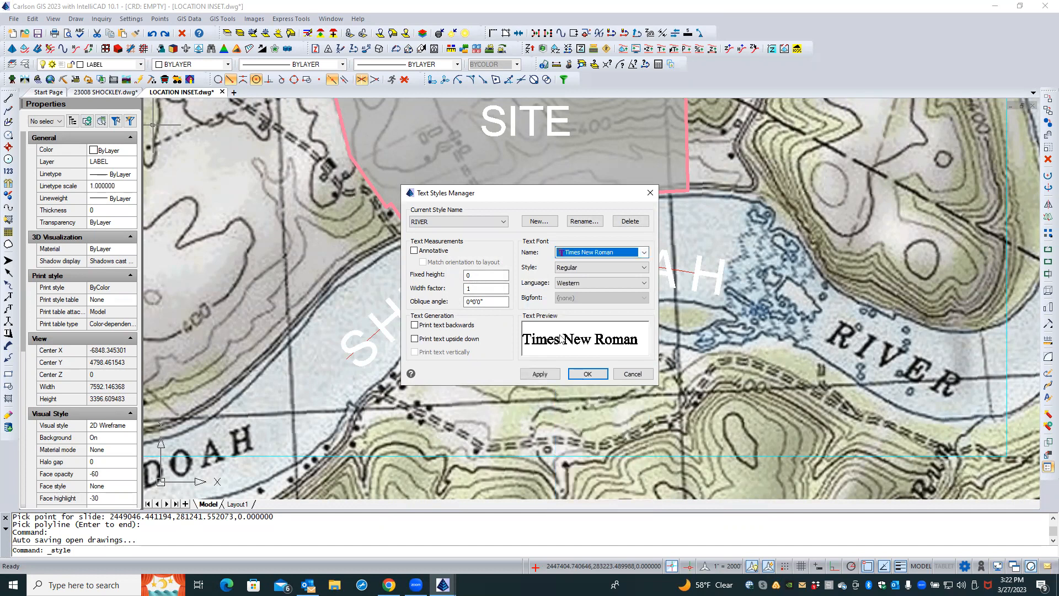
left_click(580, 268)
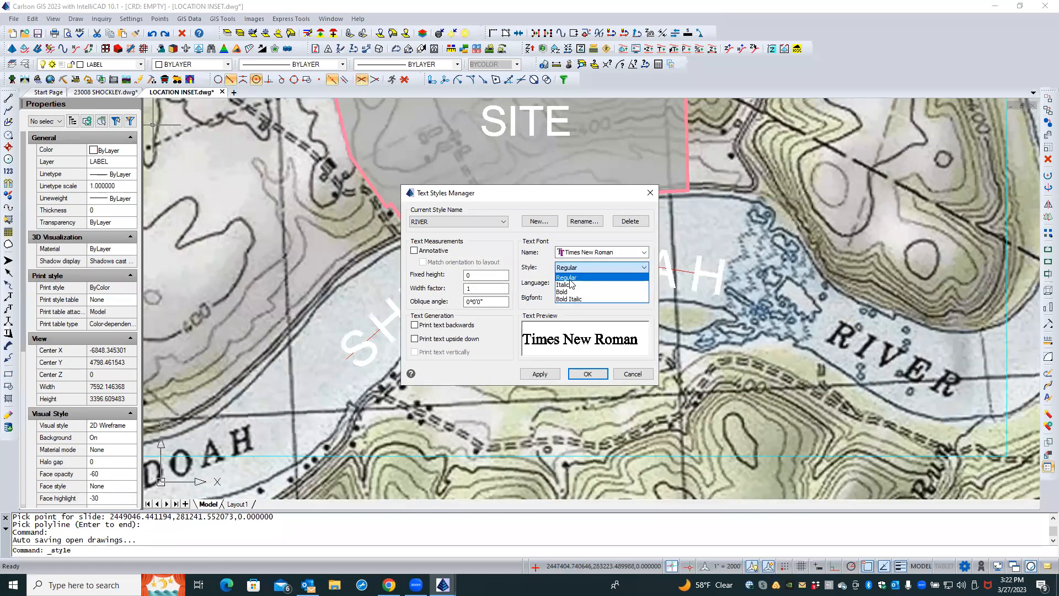
left_click(569, 285)
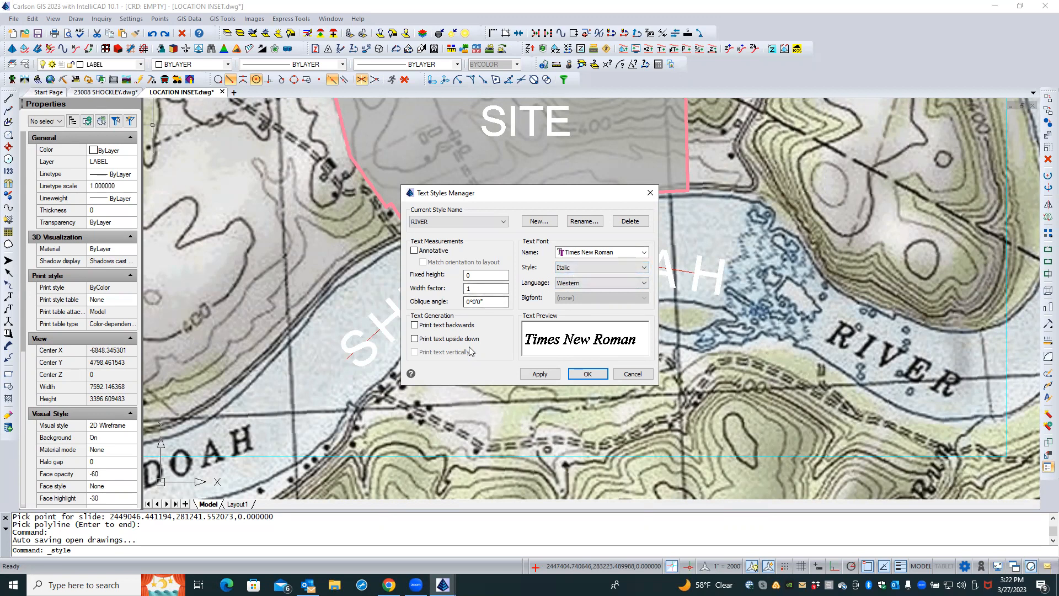
left_click(543, 374)
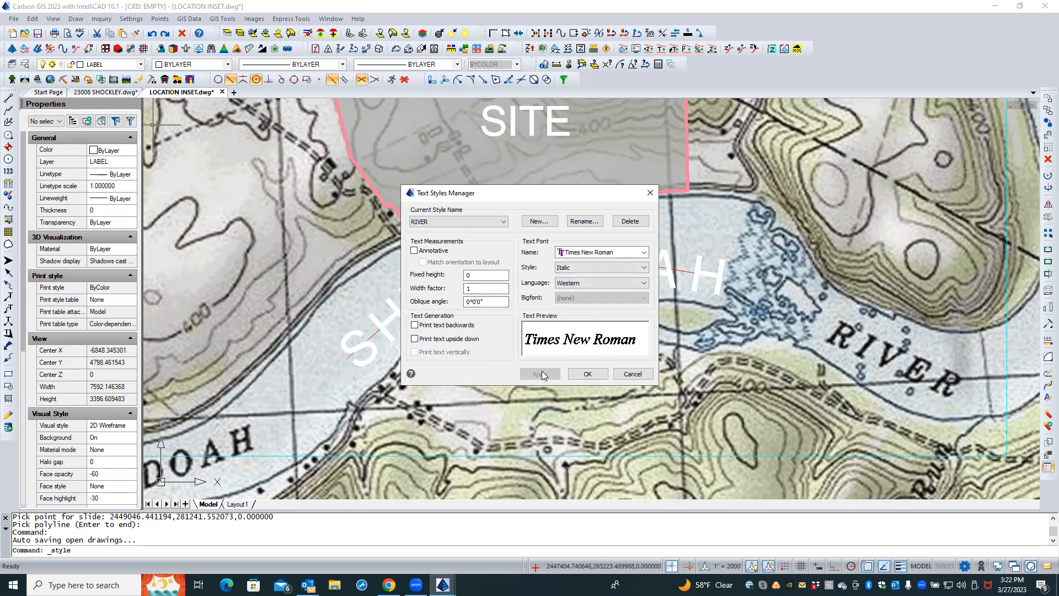
left_click(586, 375)
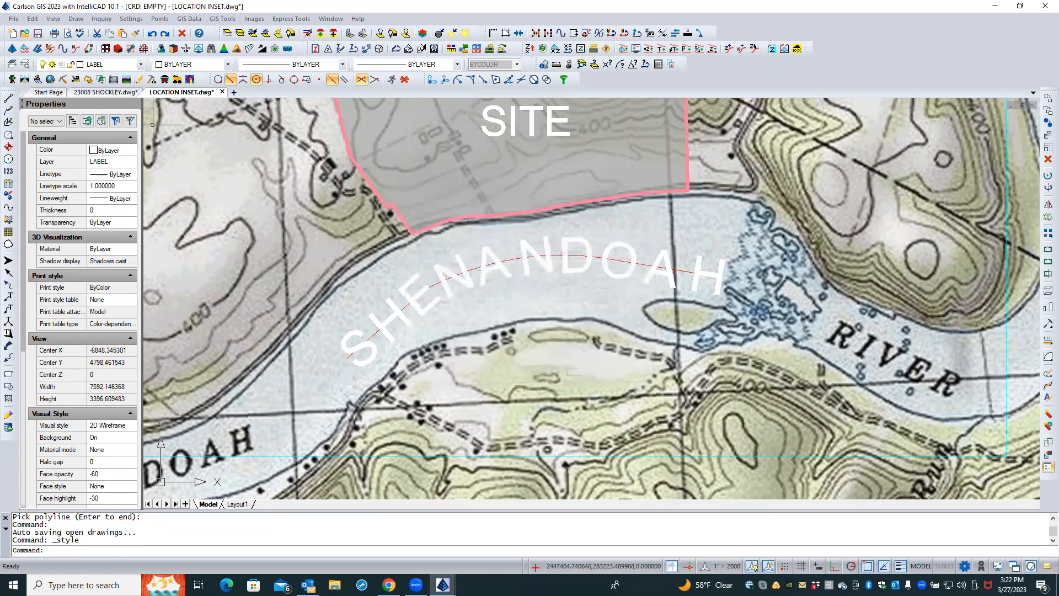
Try to edit the block definition of the SHENANDOAH river label
left_click(497, 279)
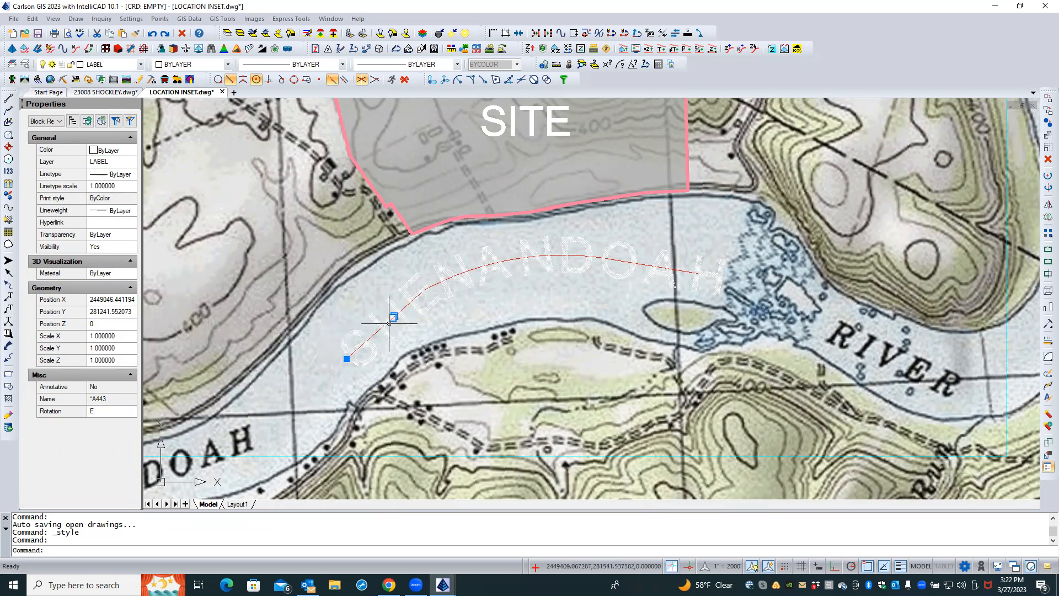
key("Escape")
key("Escape")
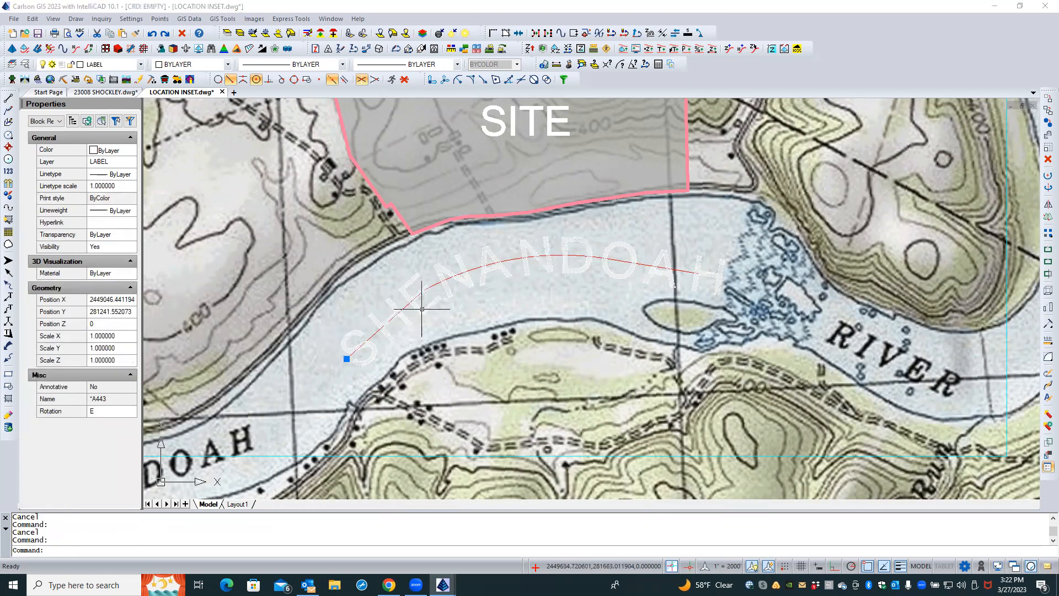
double_click(422, 309)
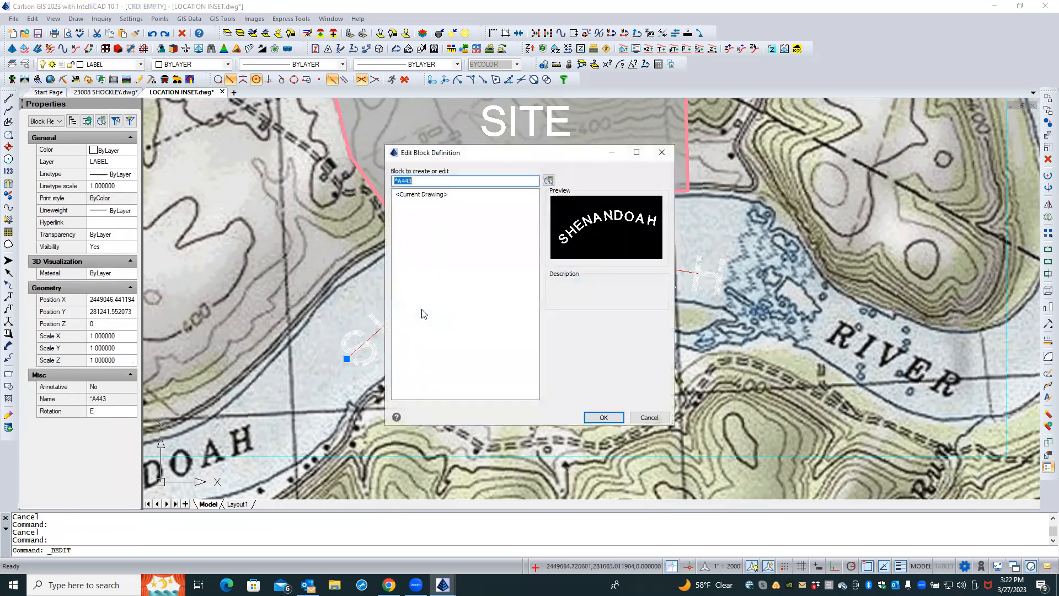
left_click(549, 181)
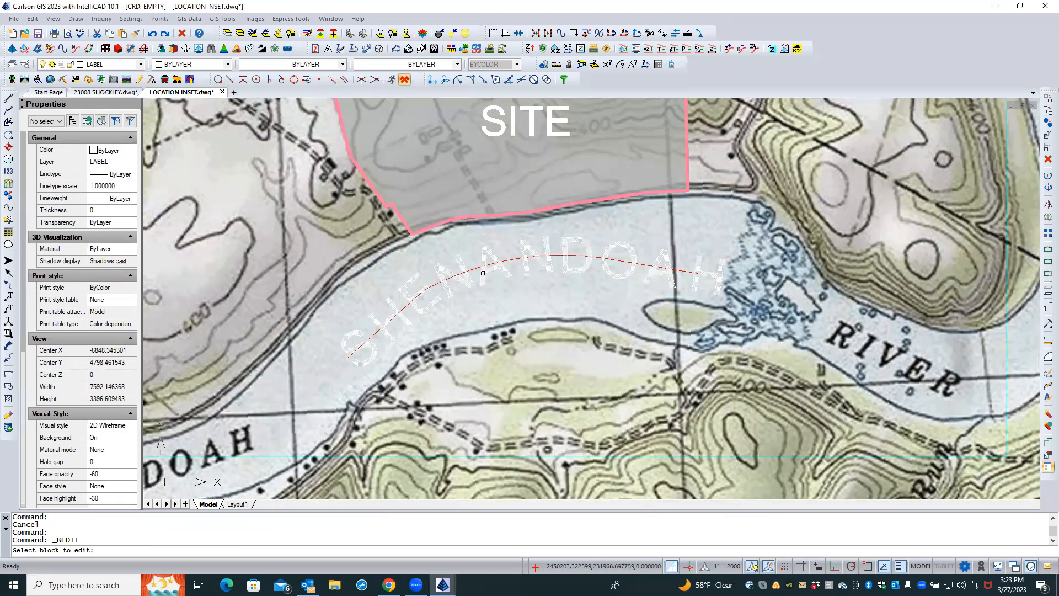
left_click(482, 272)
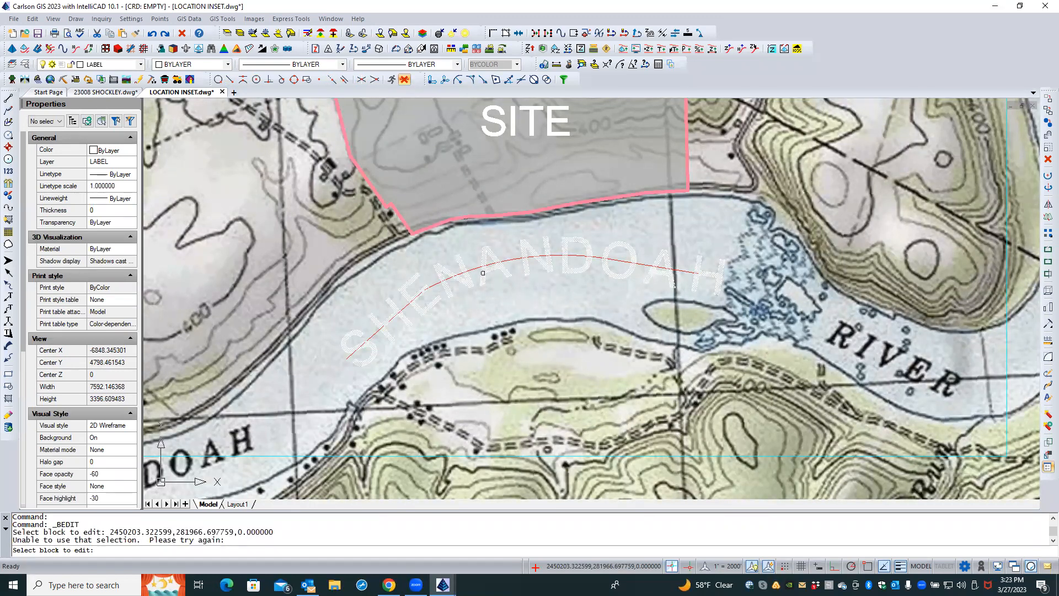
key("Escape")
key("Escape")
double_click(484, 275)
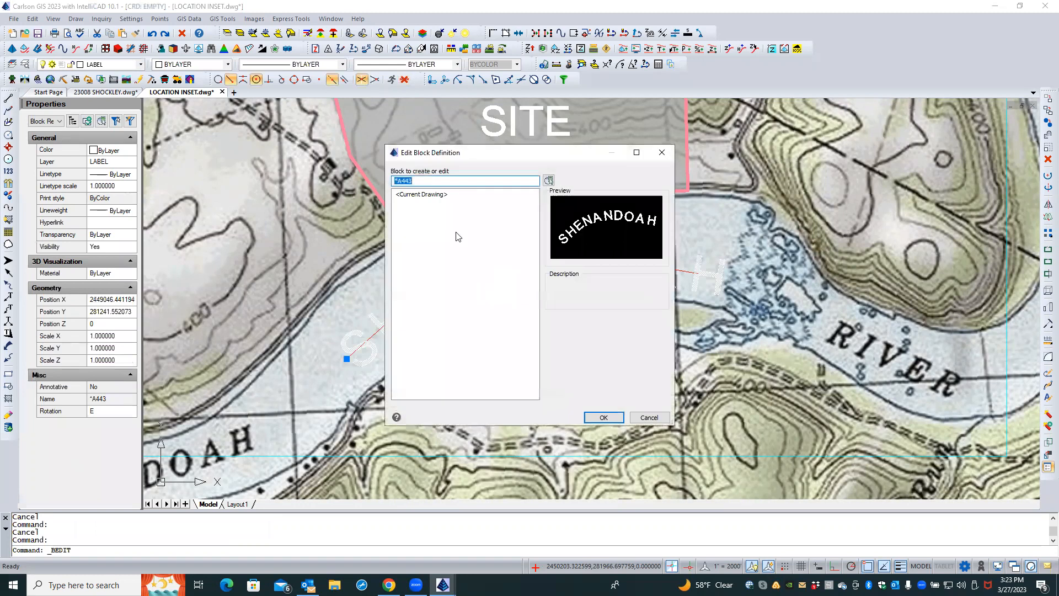
left_click(604, 418)
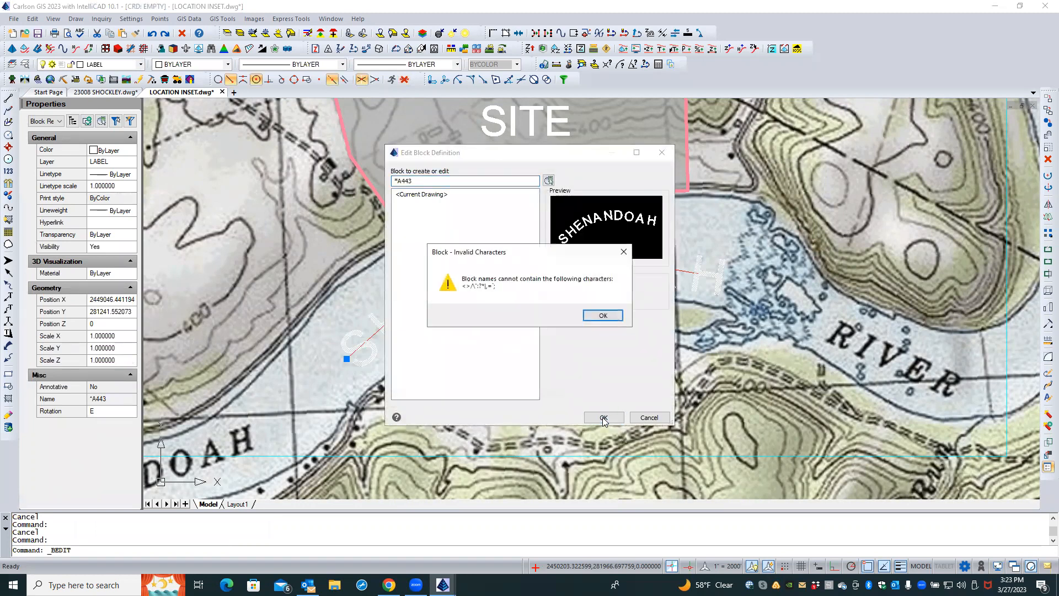
left_click(603, 315)
left_click(650, 416)
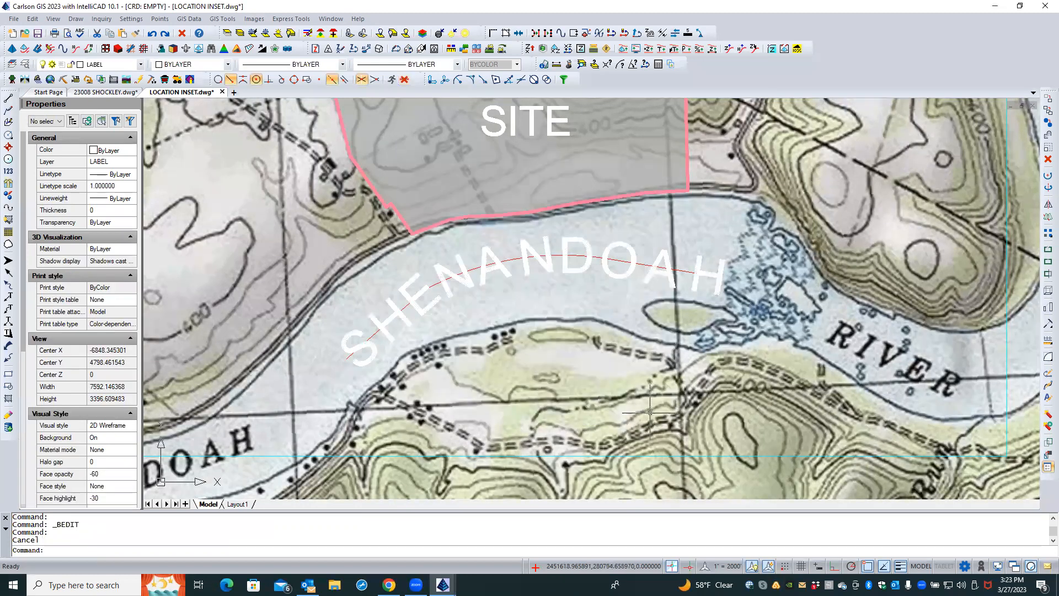
Delete the SHENANDOAH river label, keeping the polyline
left_click(447, 292)
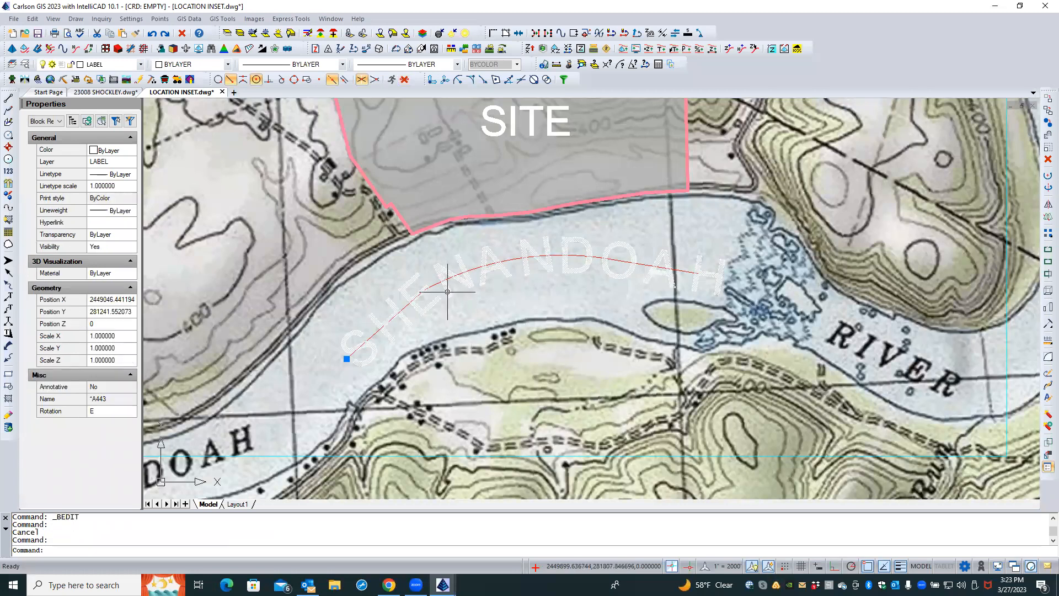
key("Delete")
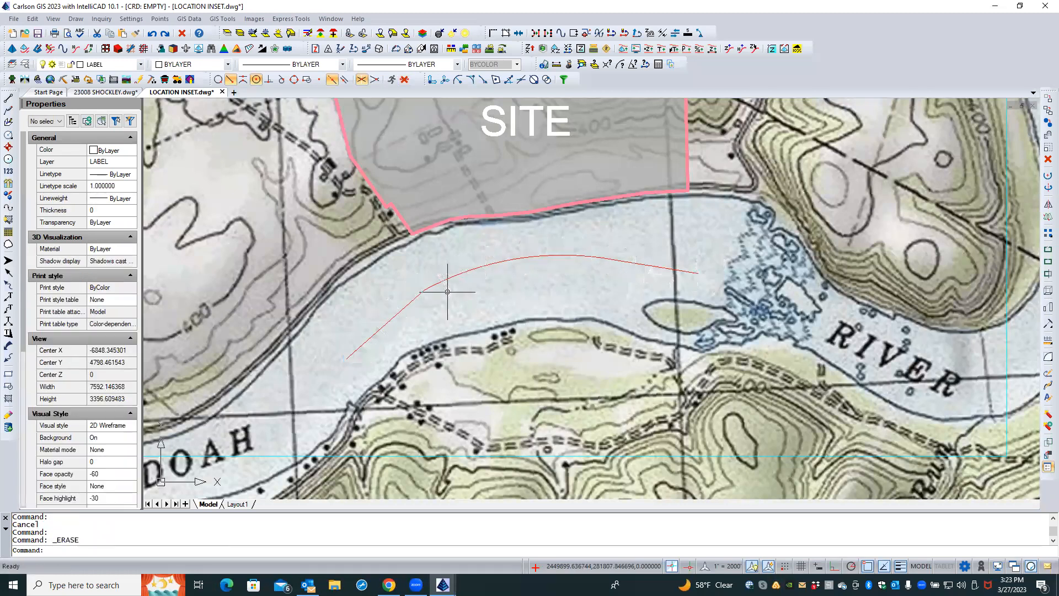
Restart Text on Polyline and set the text style to RIVER
left_click(75, 19)
mouse_move(118, 103)
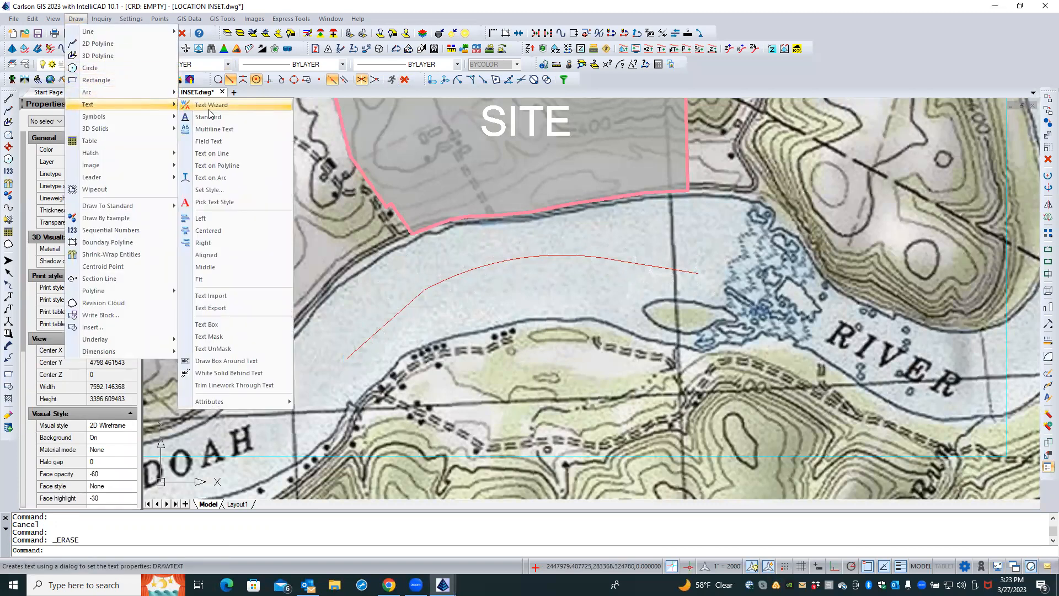
left_click(218, 166)
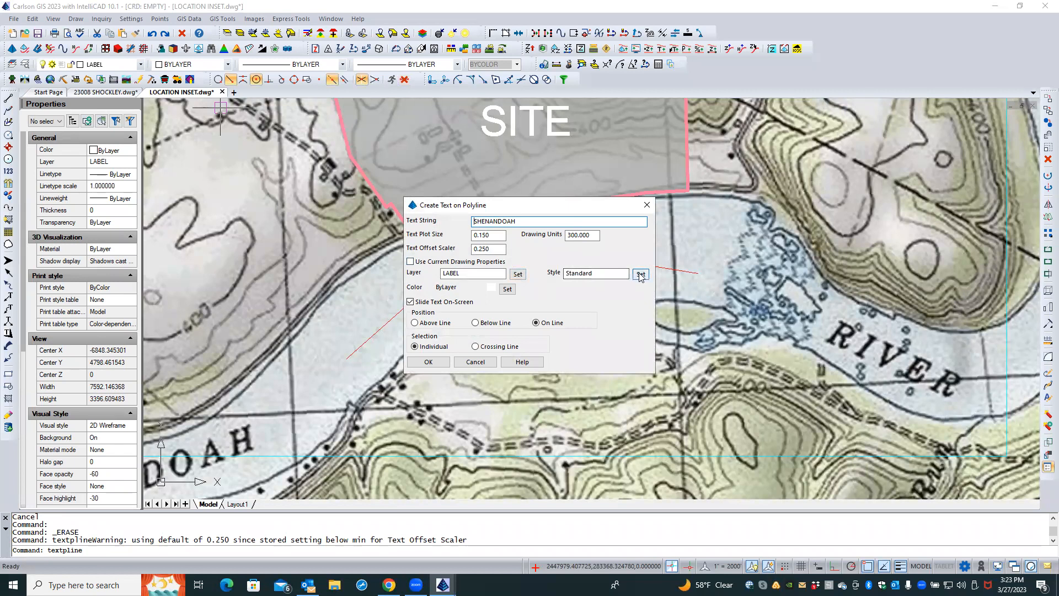
left_click(641, 274)
double_click(441, 246)
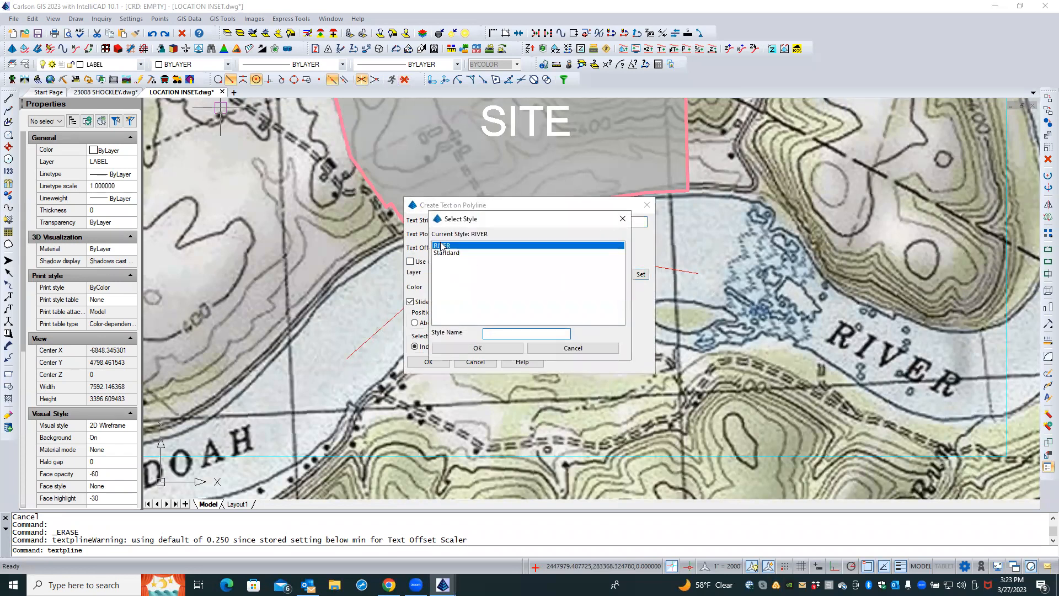
Place the SHENANDOAH label along the polyline in the RIVER style, then delete that label
left_click(428, 363)
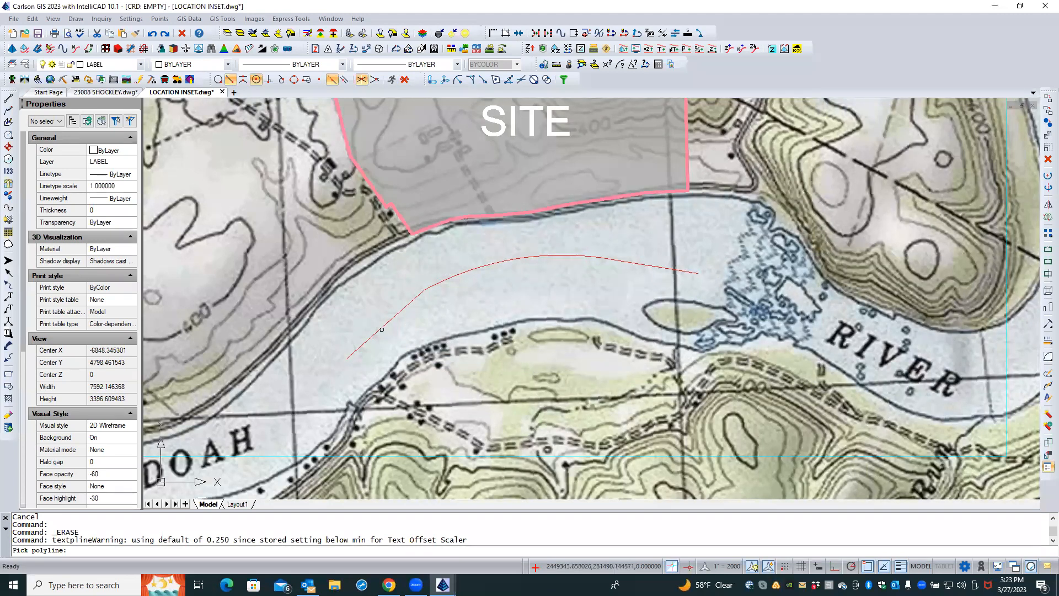
left_click(382, 330)
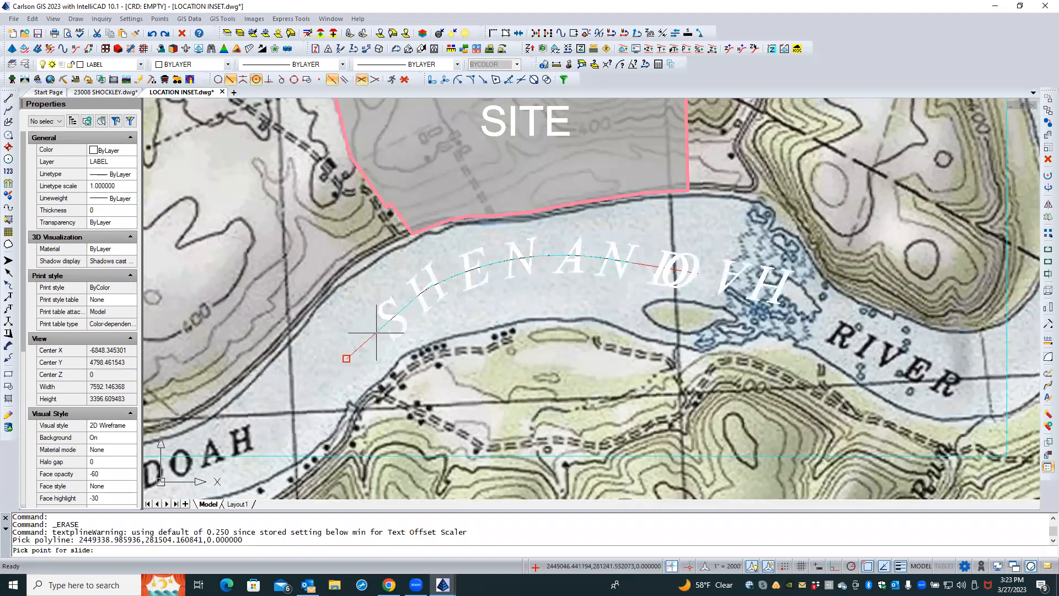
left_click(347, 359)
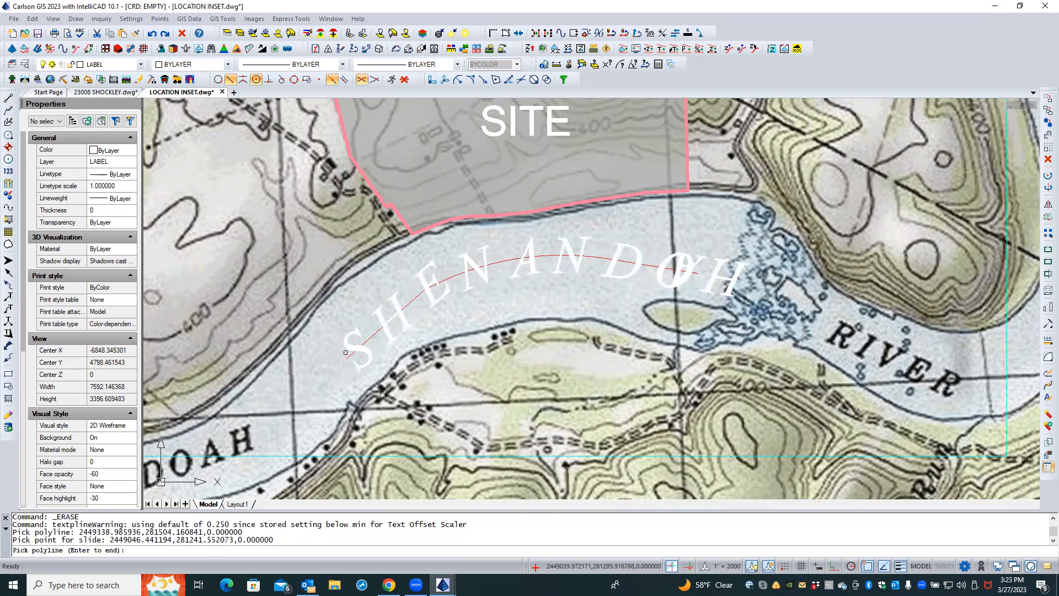
key("Return")
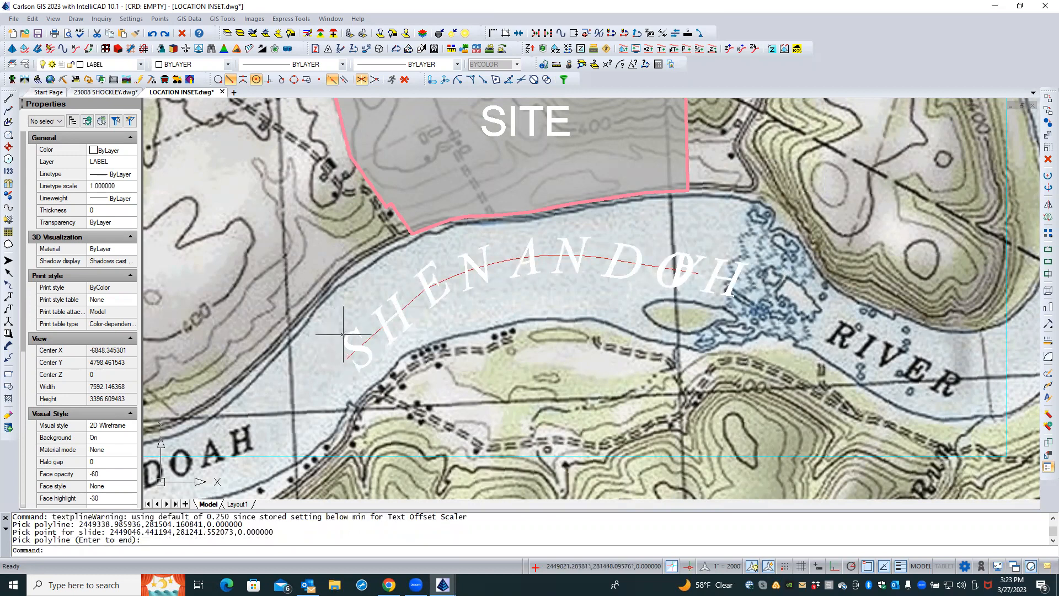
left_click(351, 334)
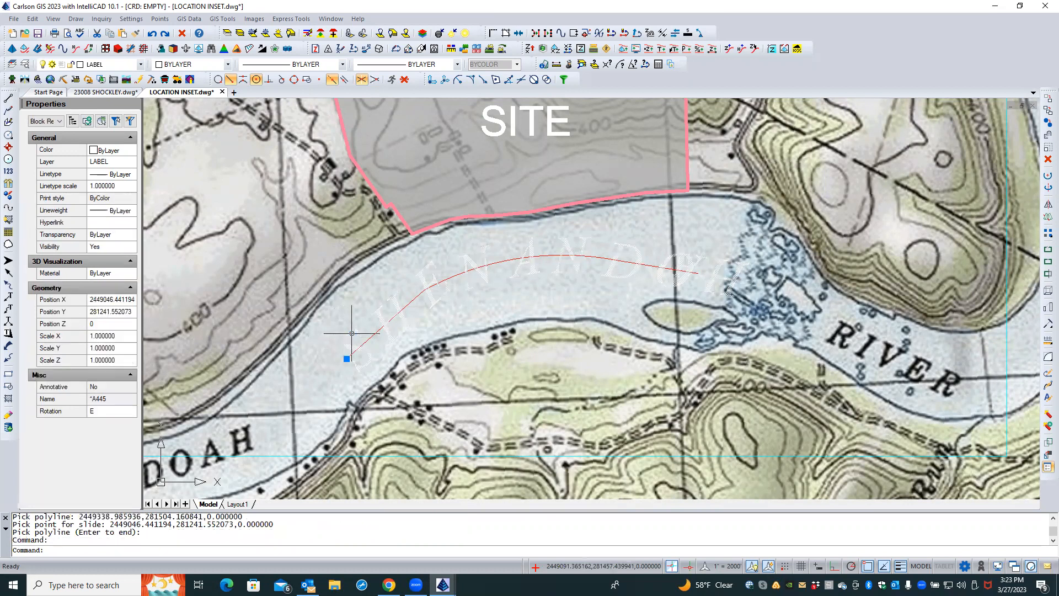
key("Delete")
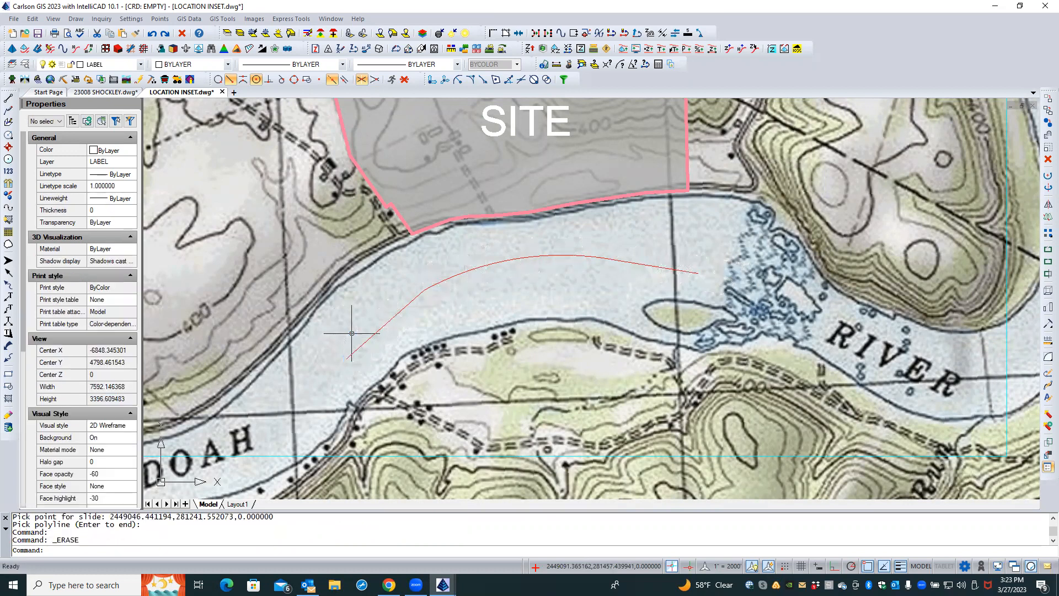
Relabel the polyline SHENANDOAH with text plot size 0.120 and offset scaler 0, then delete that label
key("Return")
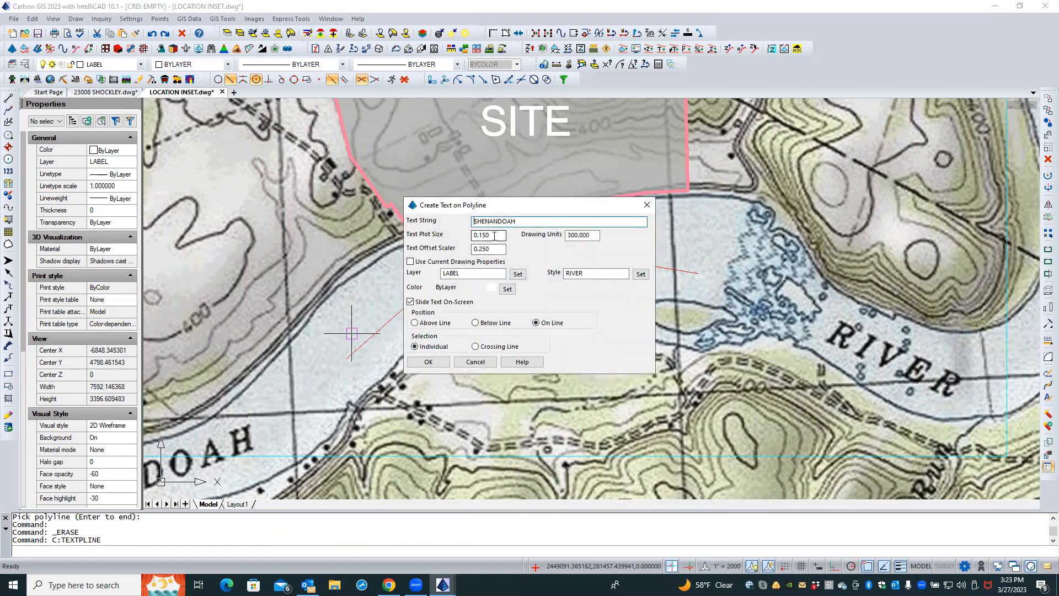
left_click(485, 236)
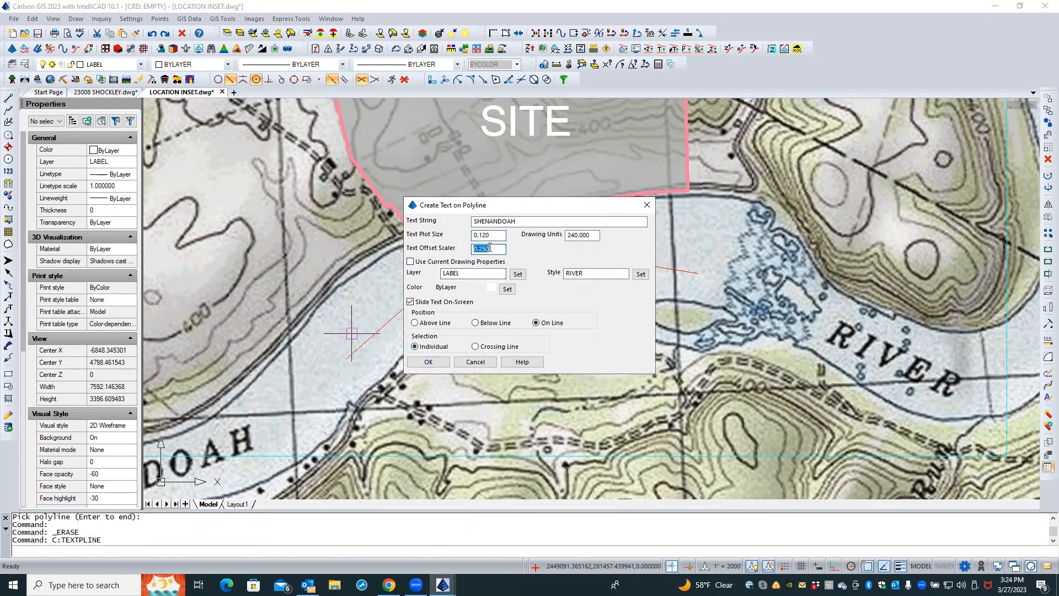
type("0")
left_click(428, 361)
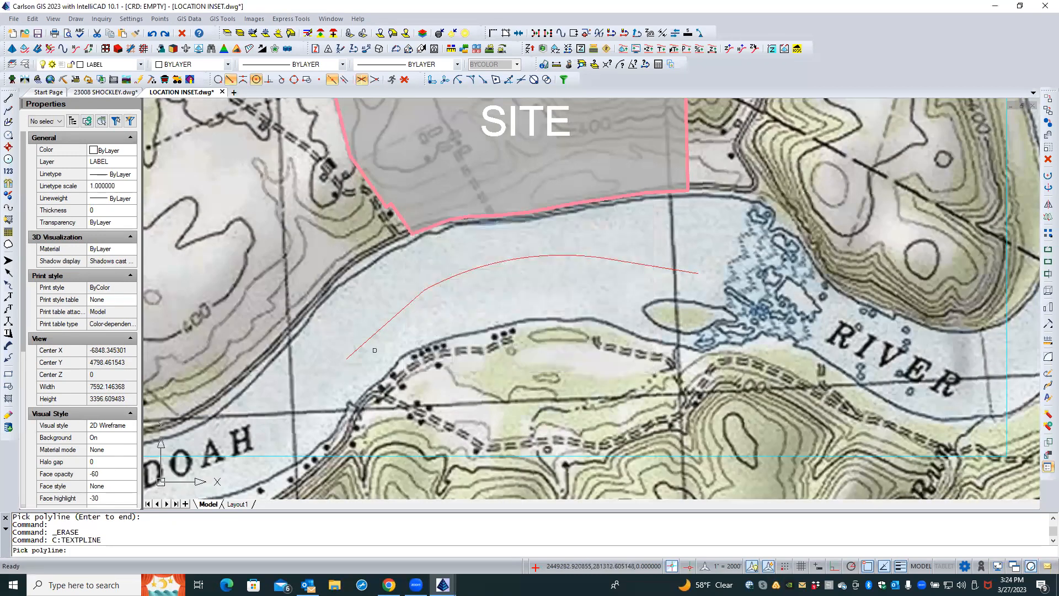
left_click(358, 346)
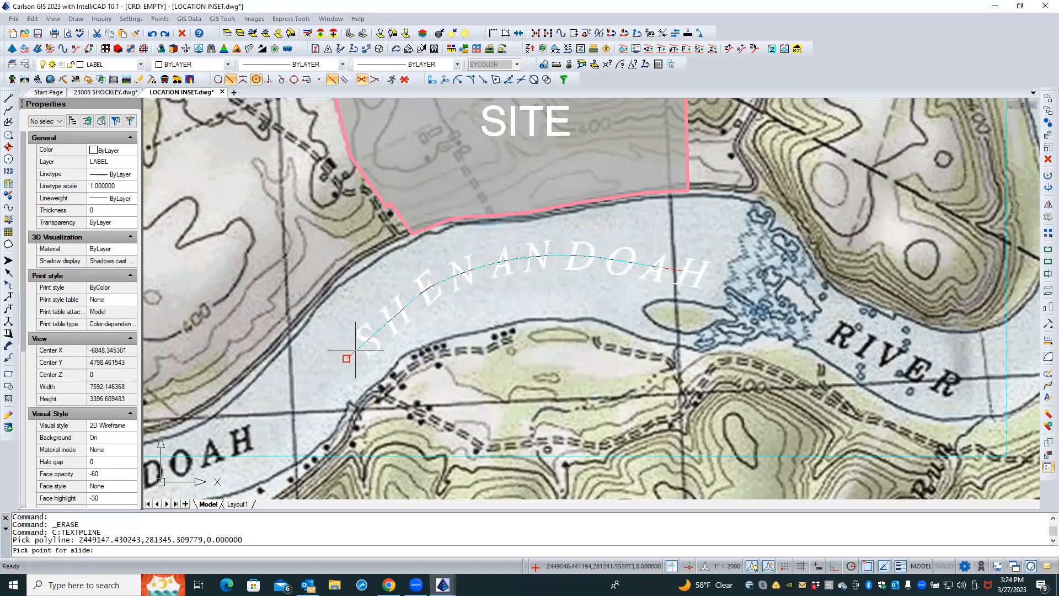
left_click(351, 353)
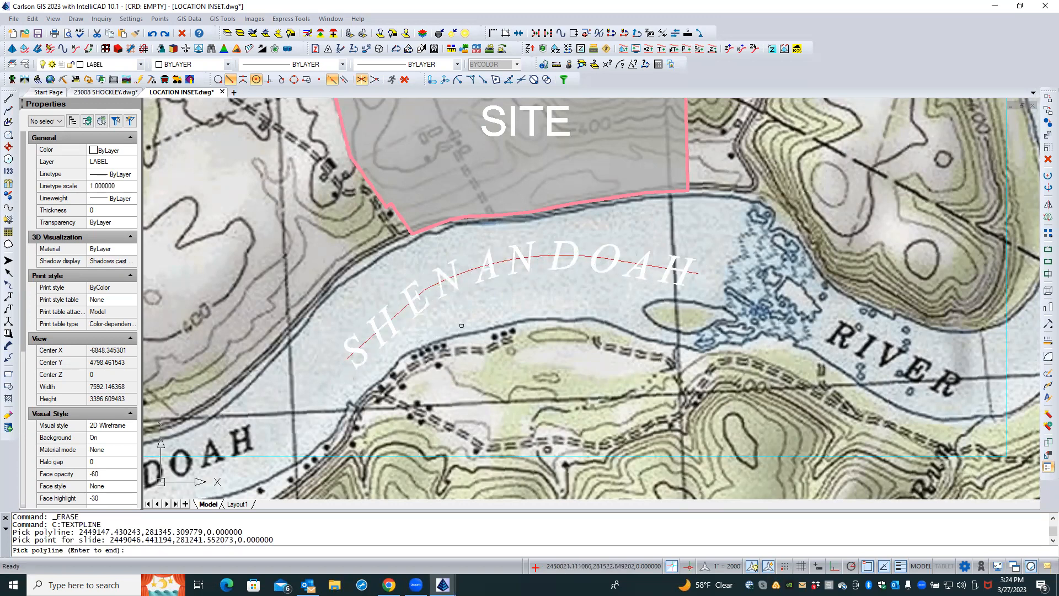
key("Return")
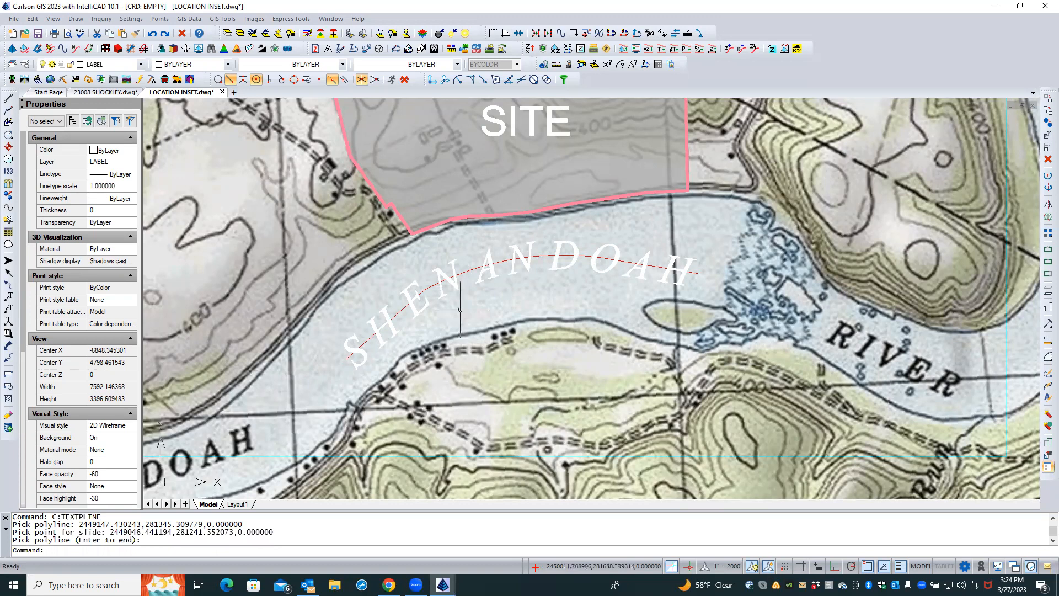
left_click(441, 293)
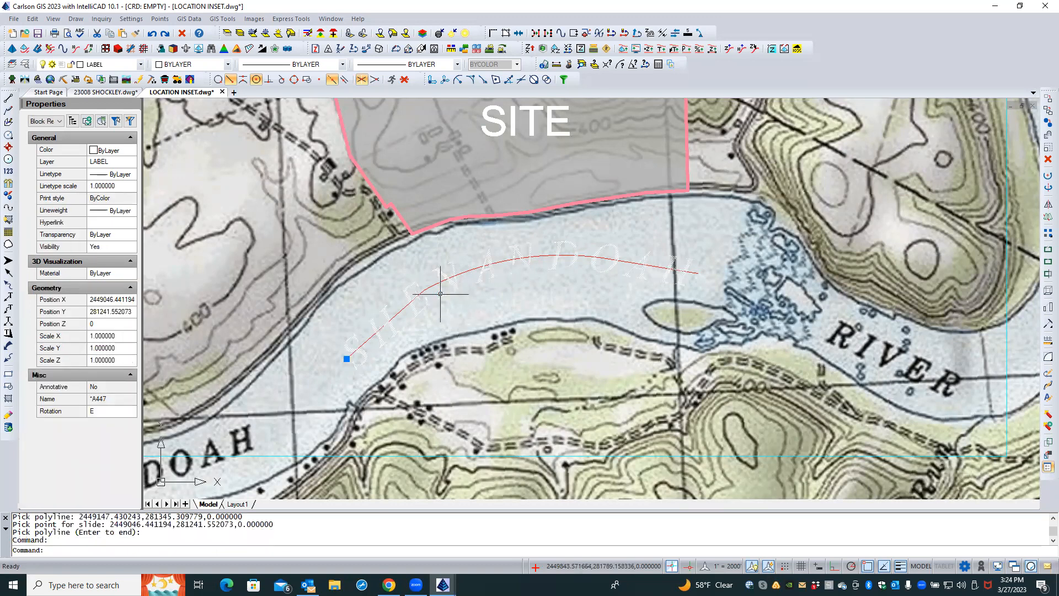
key("Delete")
Rerun Text on Polyline with text plot size 0.10 and place the SHENANDOAH label along the polyline
type("textpline")
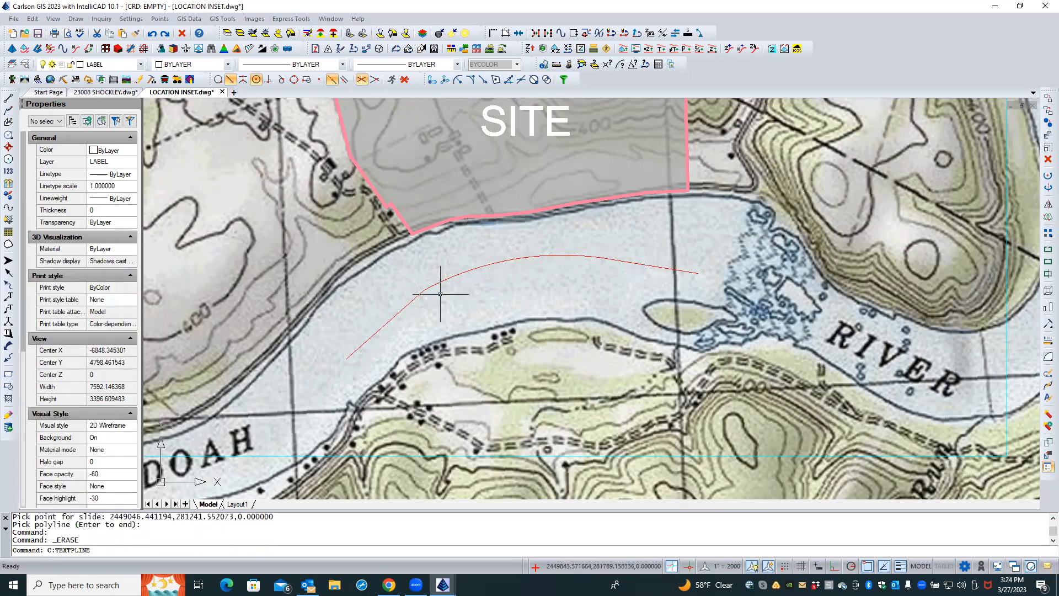
key("Return")
left_click(494, 249)
left_click(493, 236)
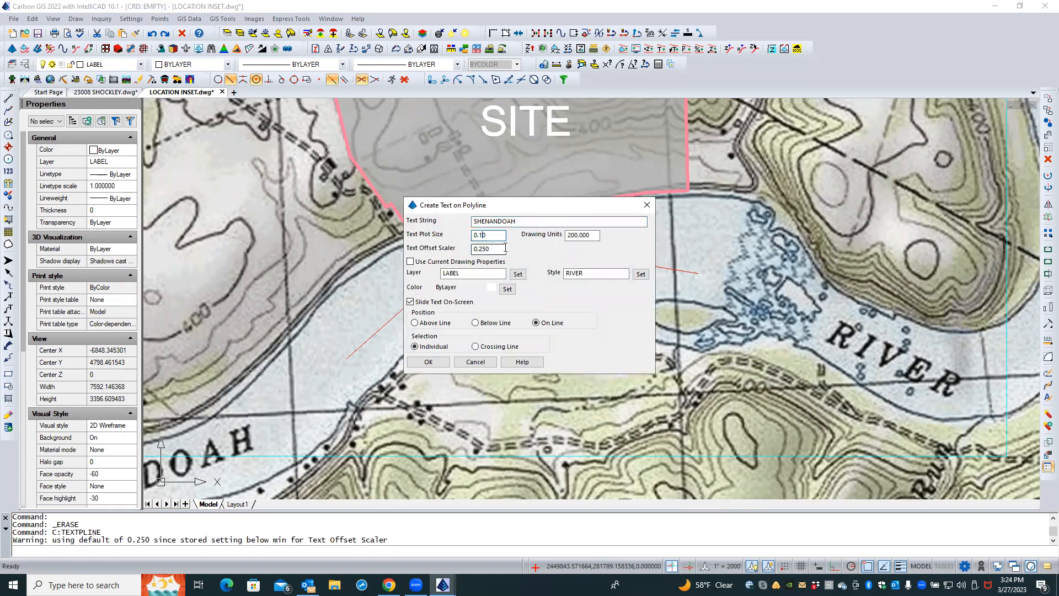
double_click(492, 248)
left_click(422, 361)
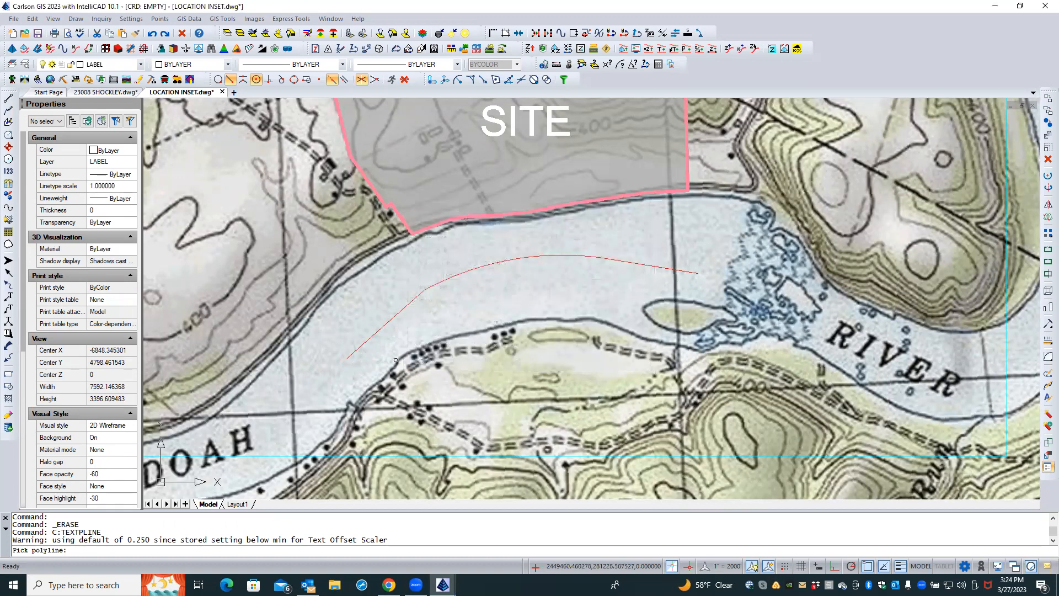
left_click(358, 348)
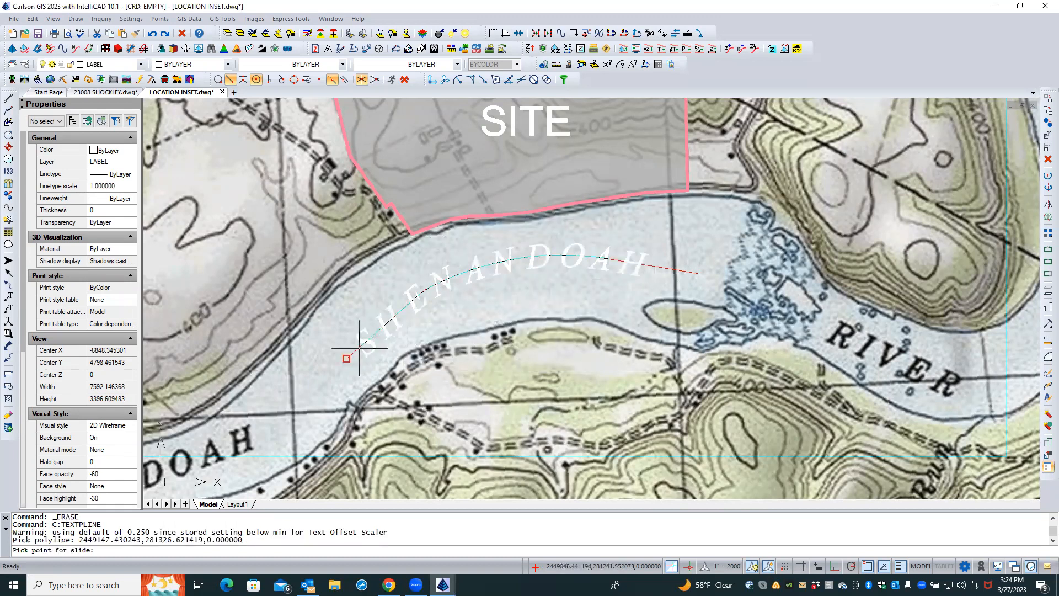
left_click(350, 356)
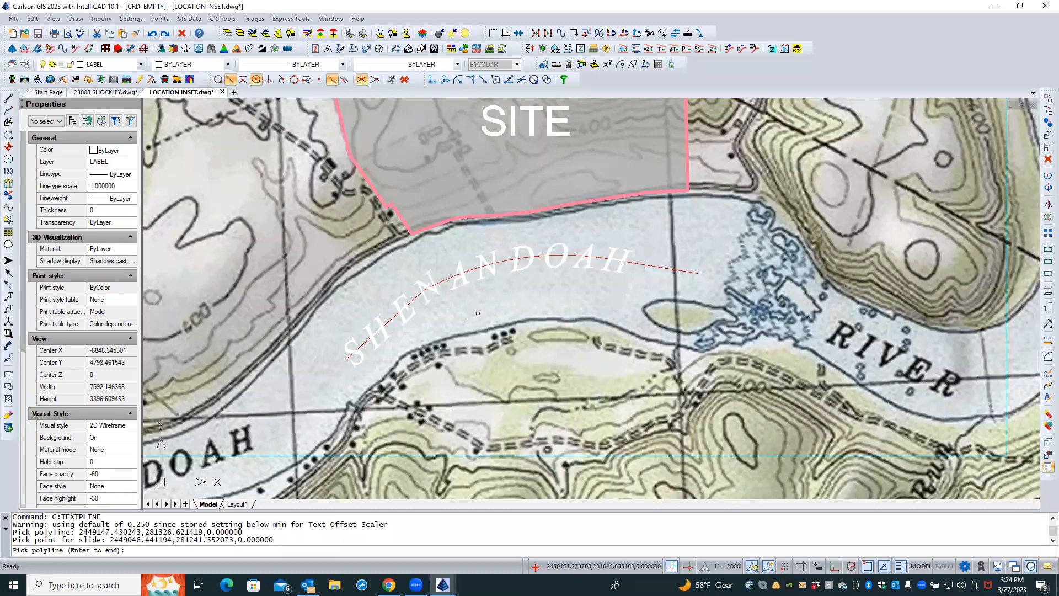
key("Return")
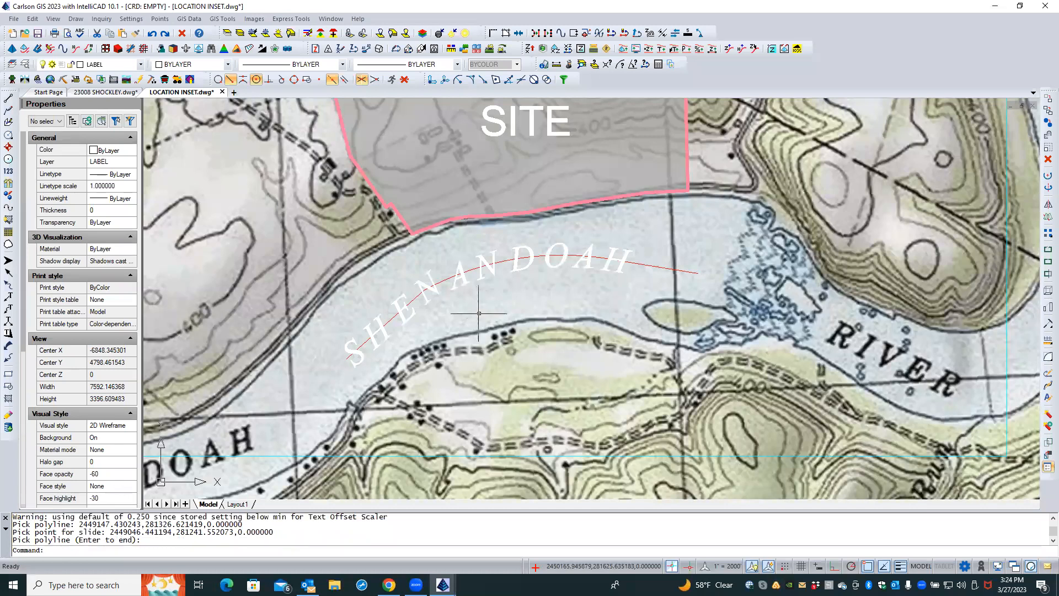
Delete the guide polyline beneath the SHENANDOAH label
left_click(639, 263)
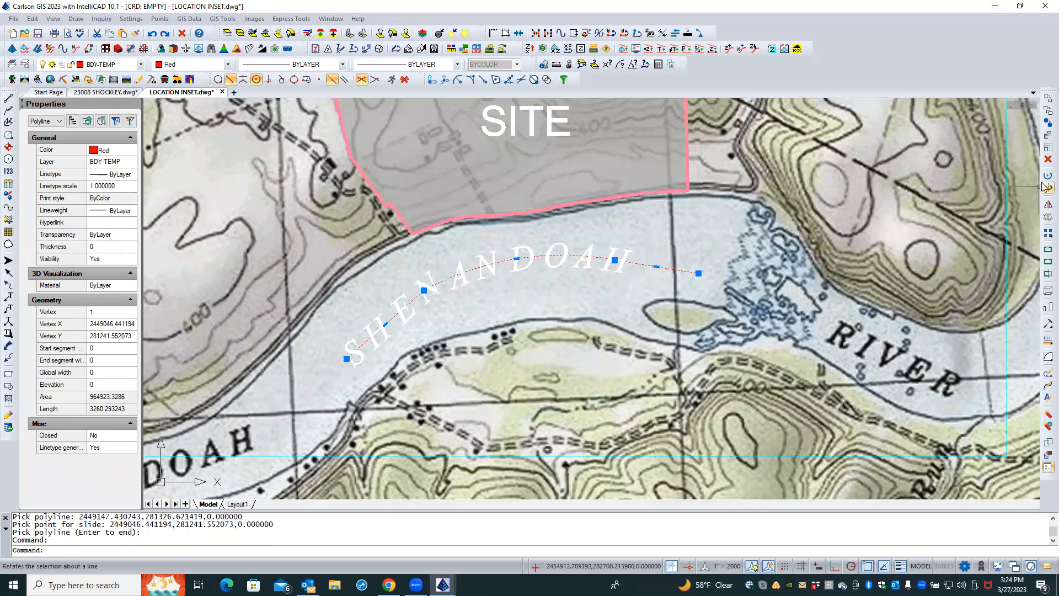
key("Delete")
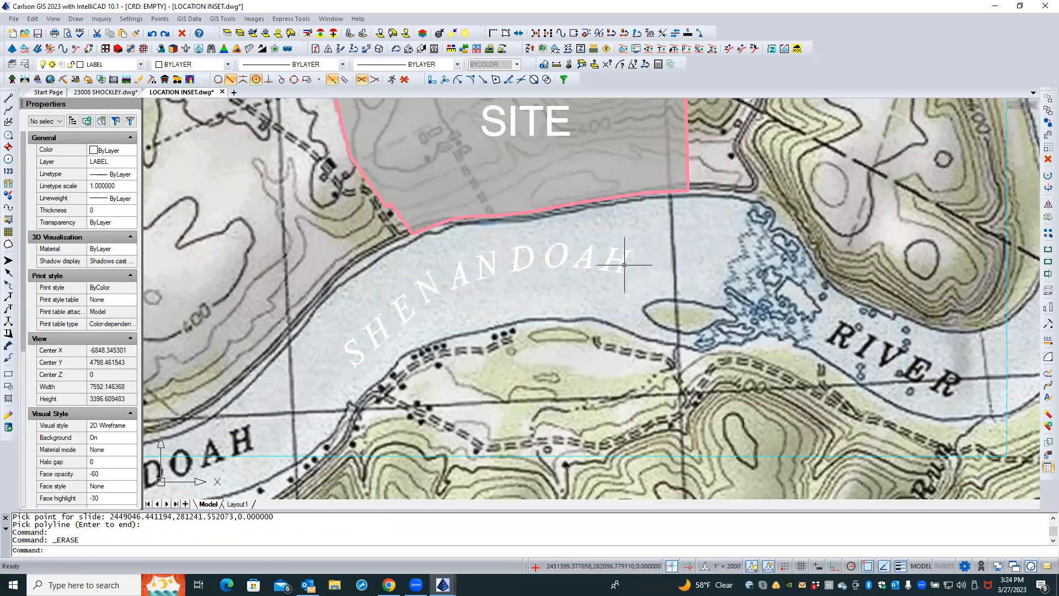
Move the SHENANDOAH label to the right along the river
left_click(642, 263)
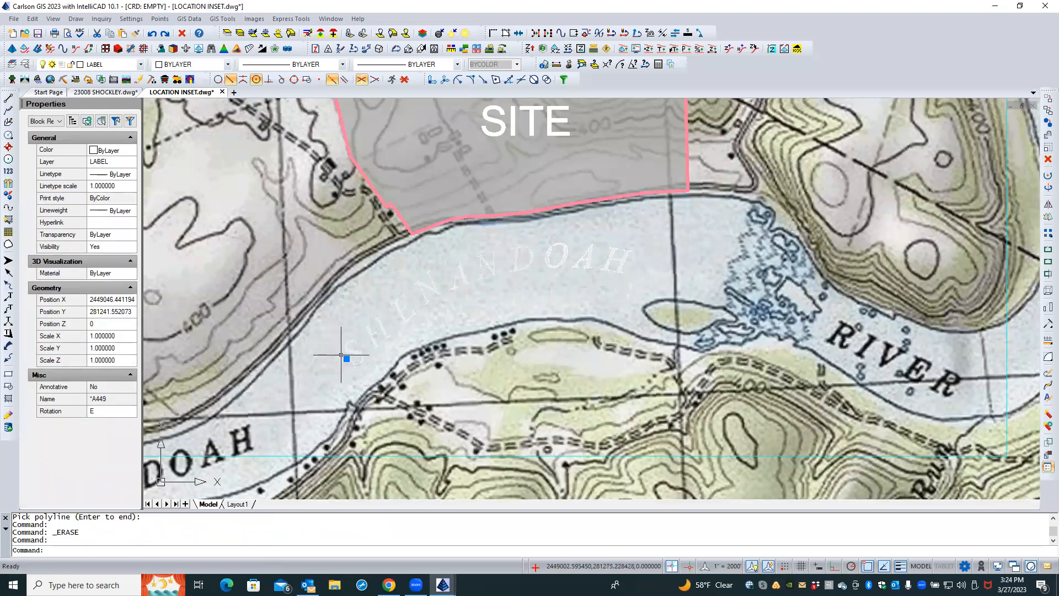
type("M")
key("Return")
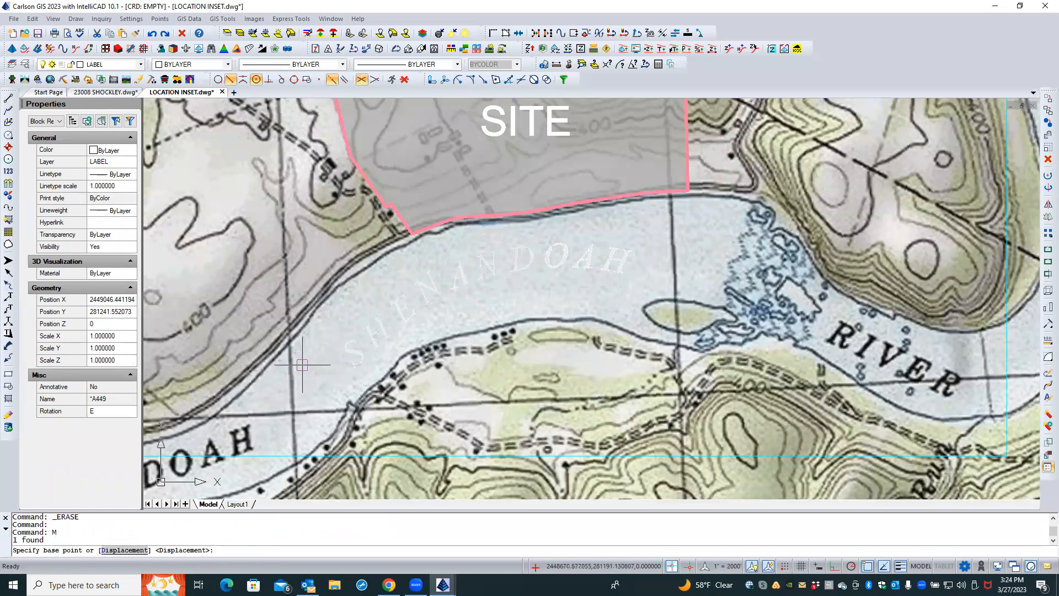
left_click(302, 366)
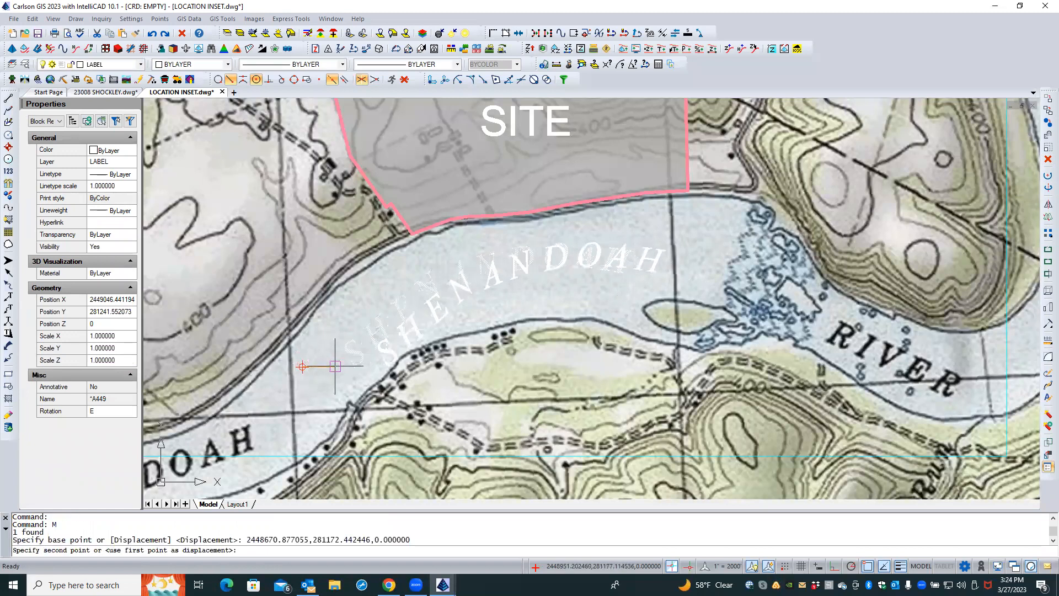
left_click(372, 365)
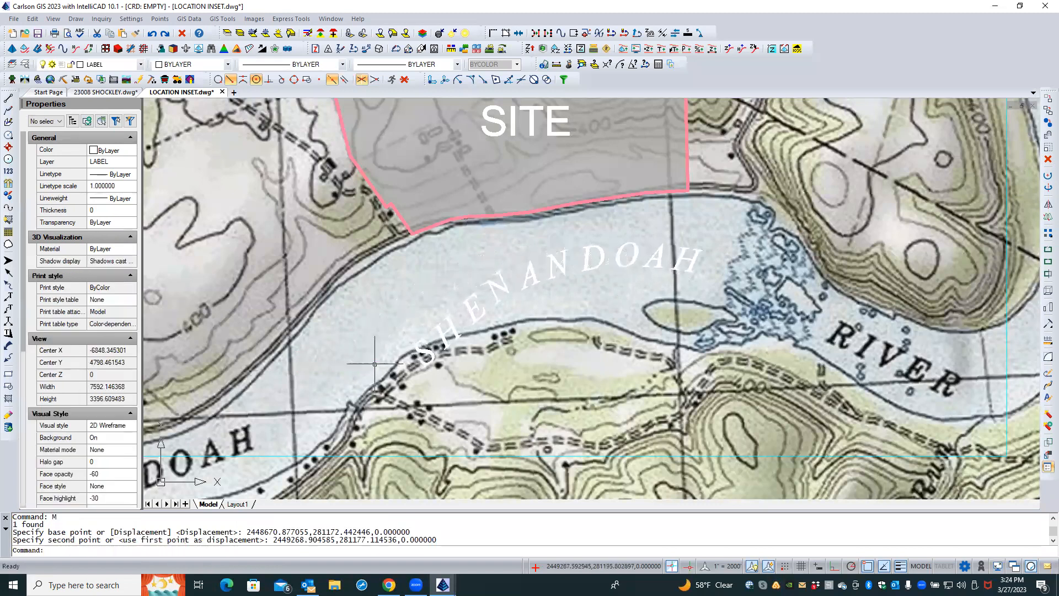
Rotate the SHENANDOAH label about its right end so it follows the river's curve
left_click(683, 258)
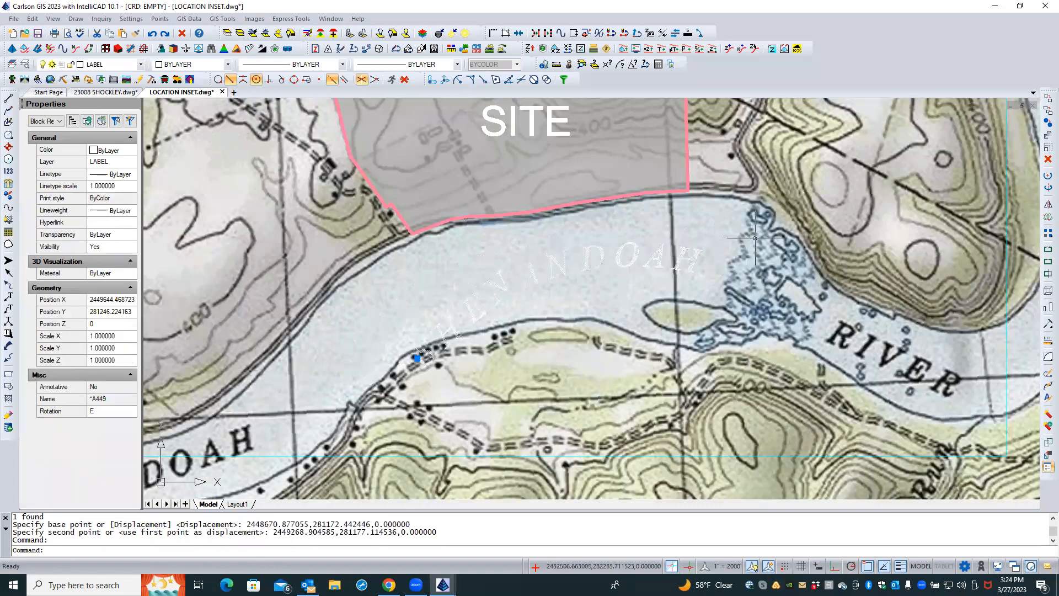
left_click(1047, 176)
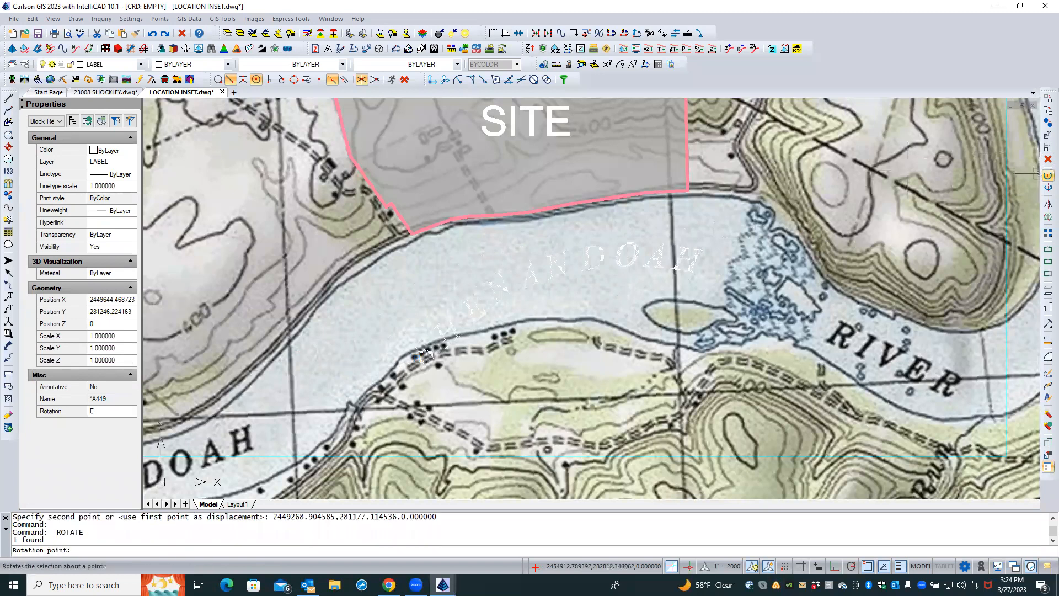
left_click(672, 263)
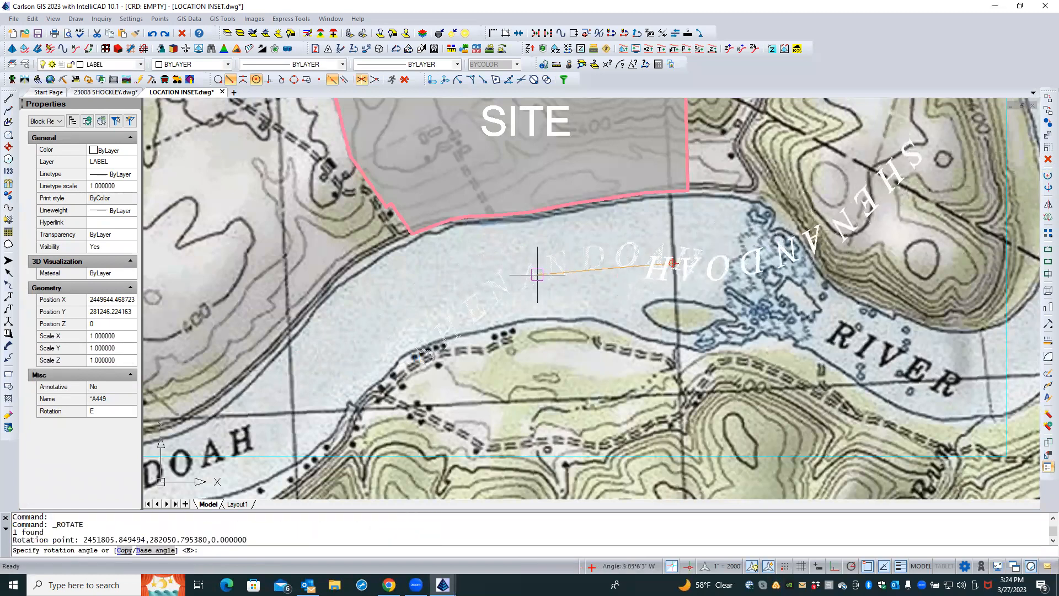
left_click(713, 270)
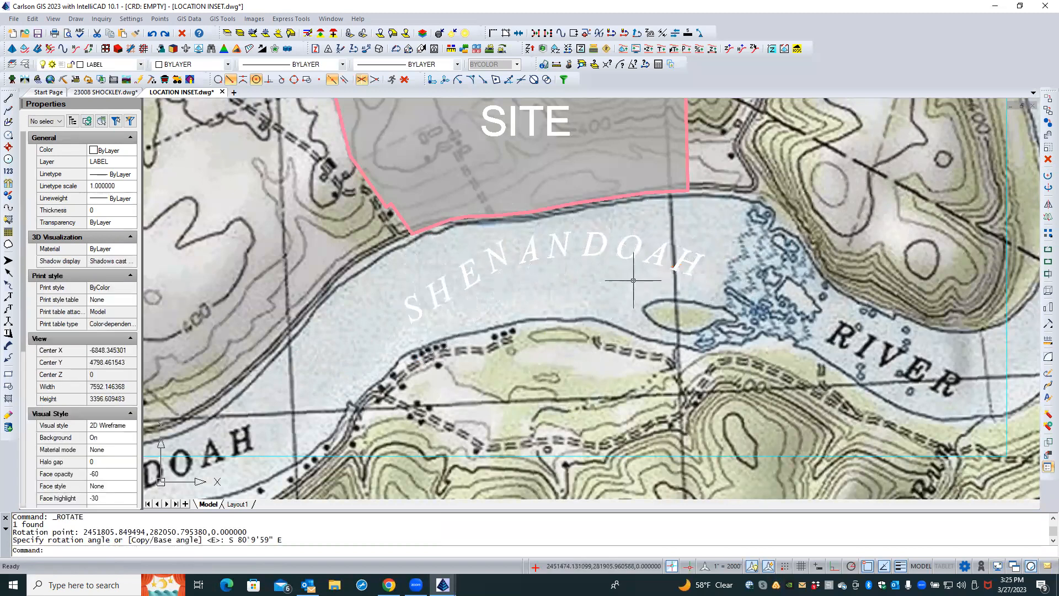
Move the SHENANDOAH label slightly down and left into the river channel
type("m")
key("Return")
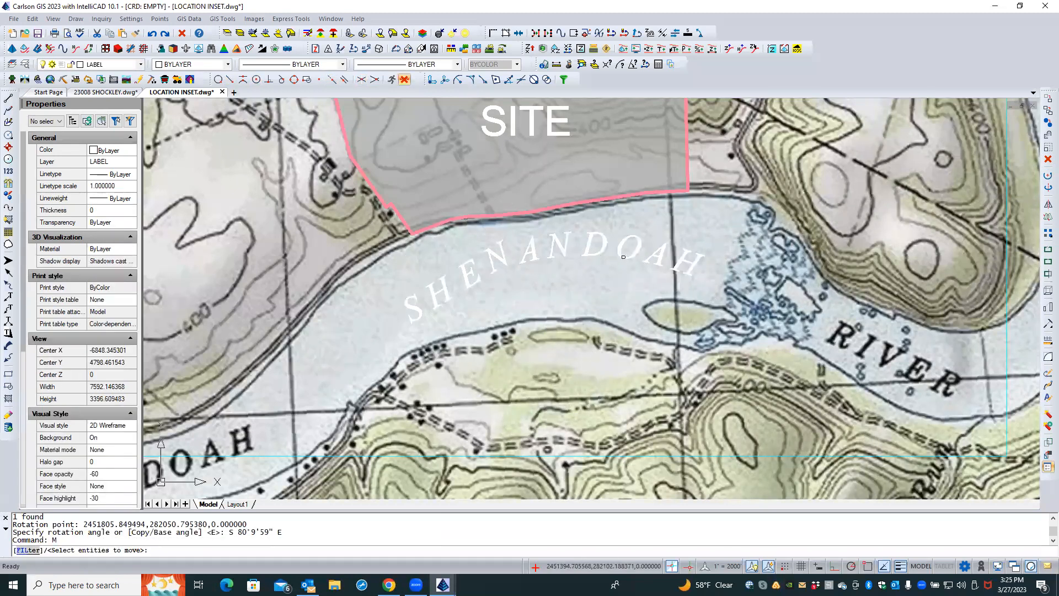
left_click(623, 257)
key("Return")
left_click(616, 263)
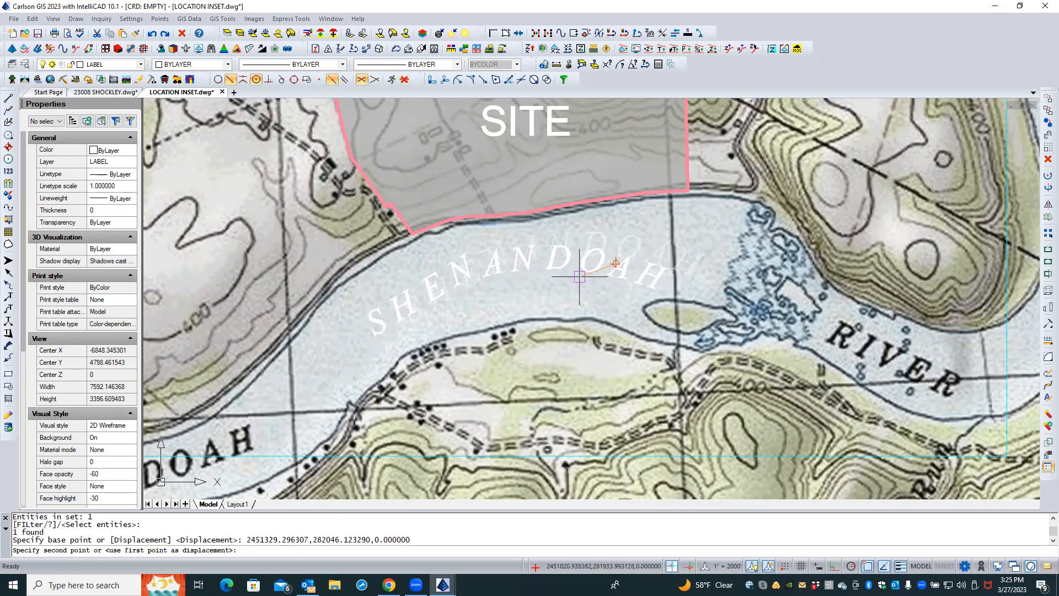
left_click(580, 276)
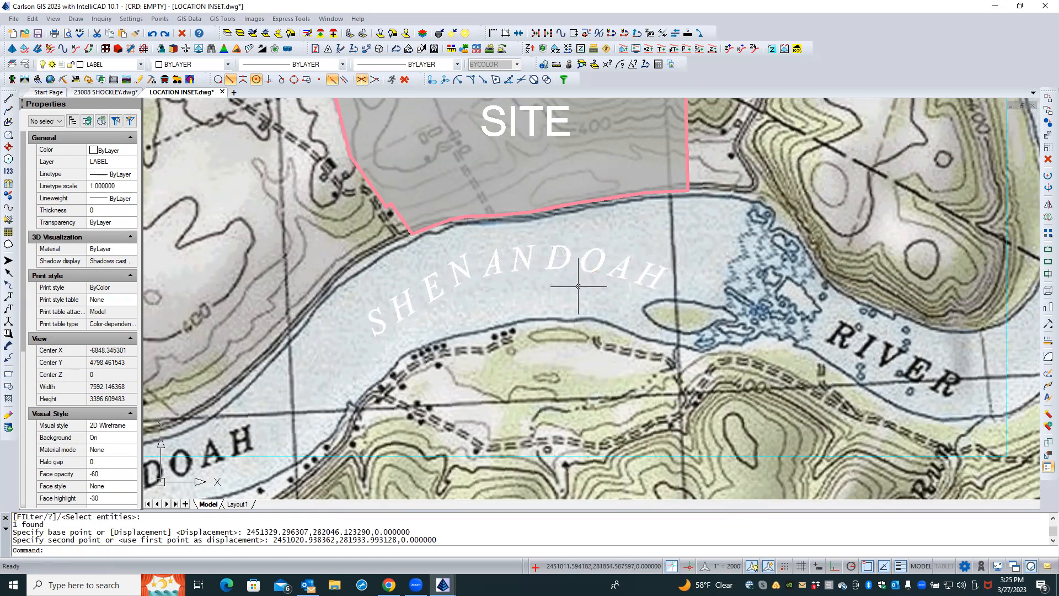
key("Escape")
key("Escape")
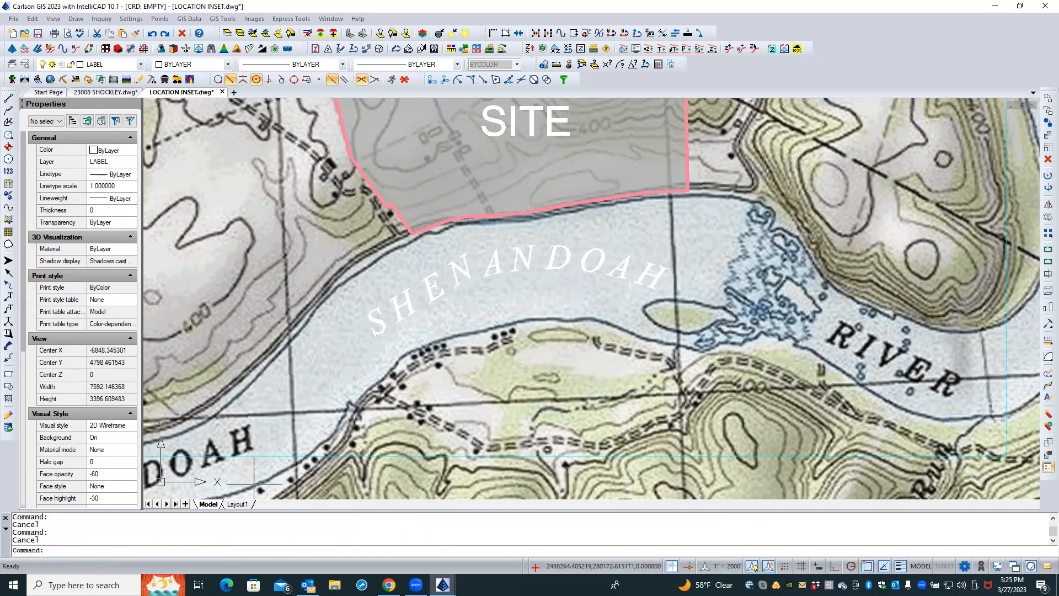
Check the Layout1 sheet and return to model space
left_click(241, 506)
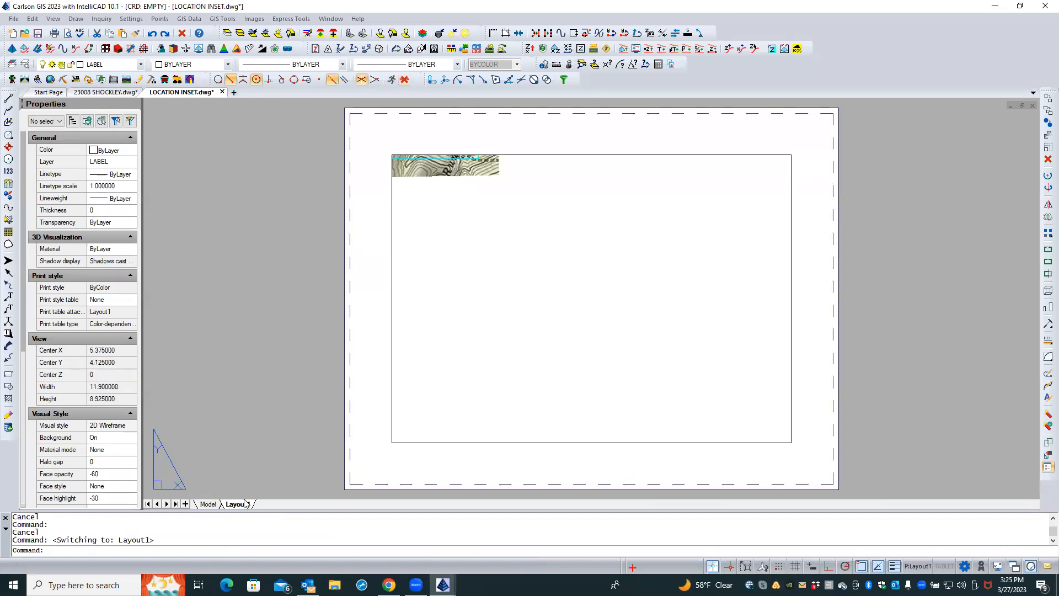
left_click(209, 504)
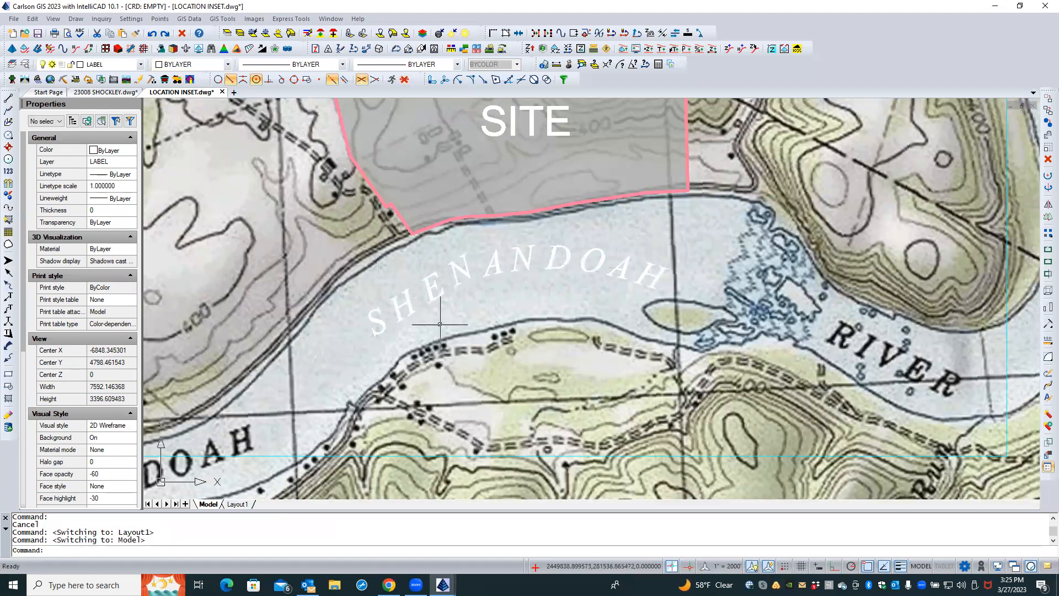
scroll(504, 323, "down", 3)
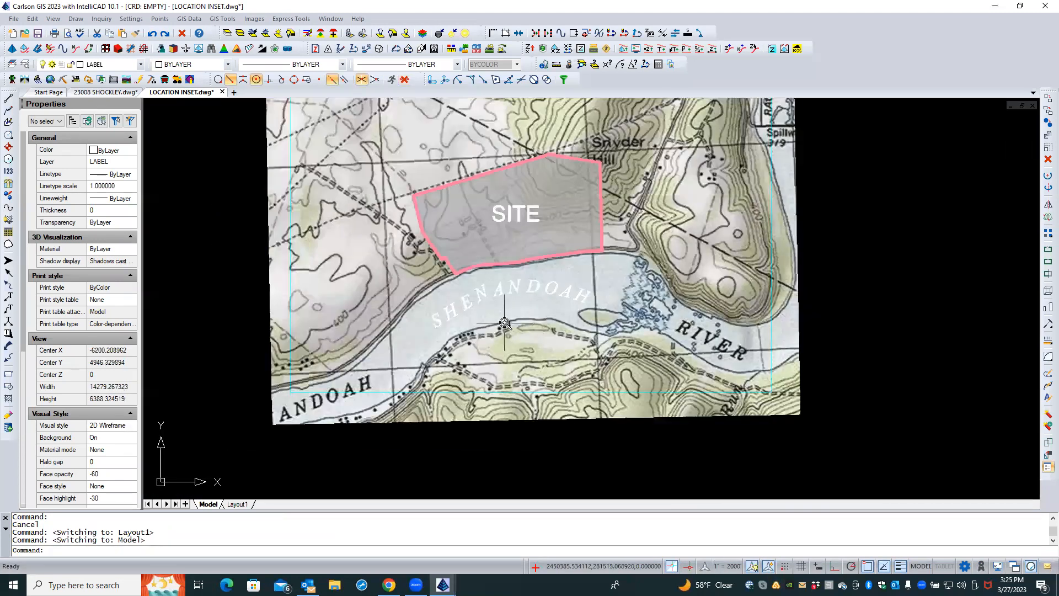
scroll(504, 323, "down", 2)
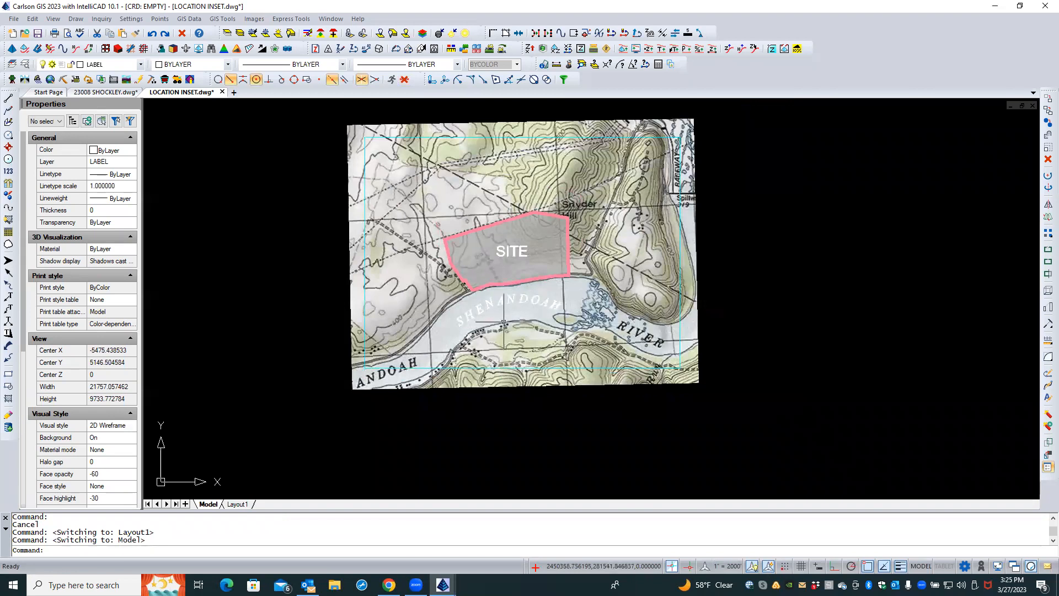
scroll(453, 284, "up", 1)
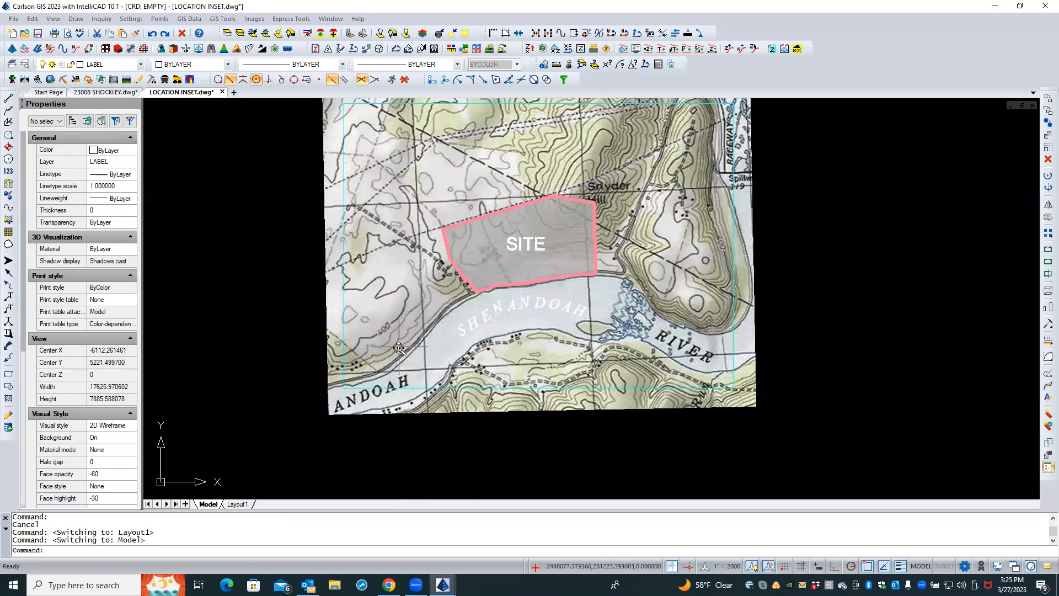
scroll(399, 348, "up", 4)
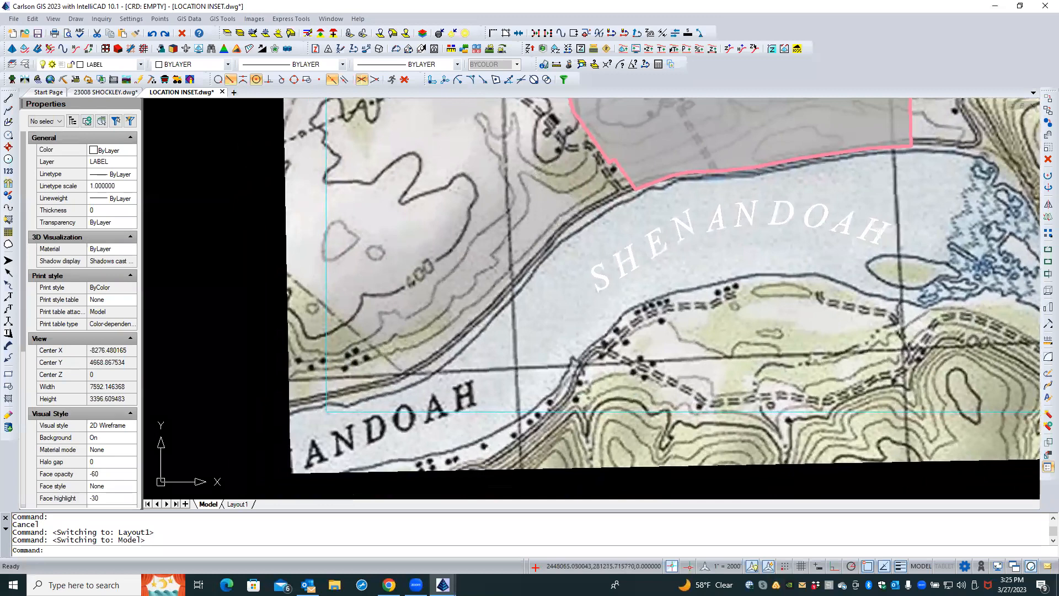
scroll(420, 347, "down", 1)
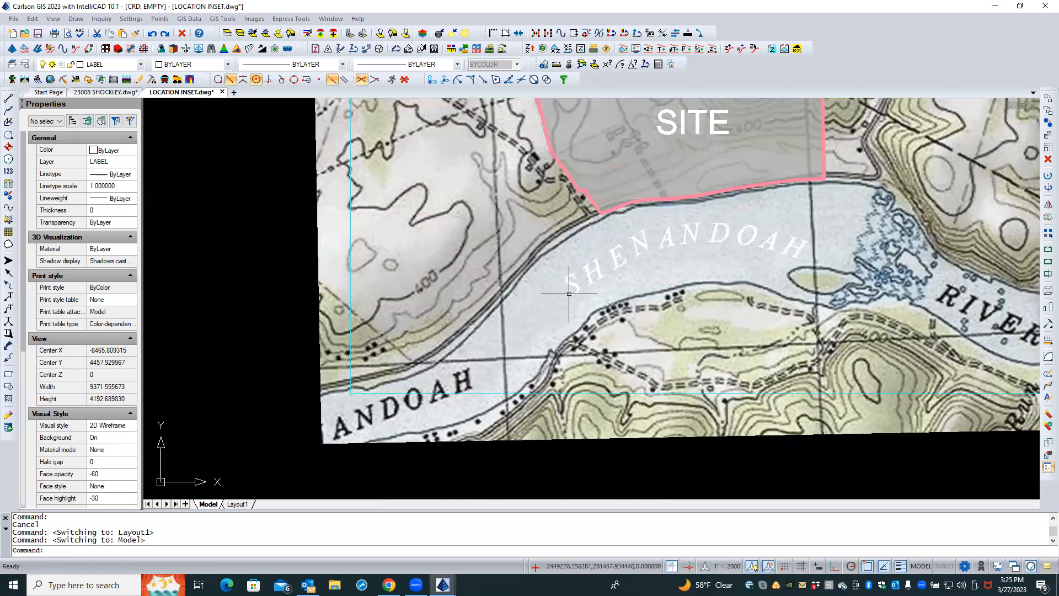
left_click(76, 21)
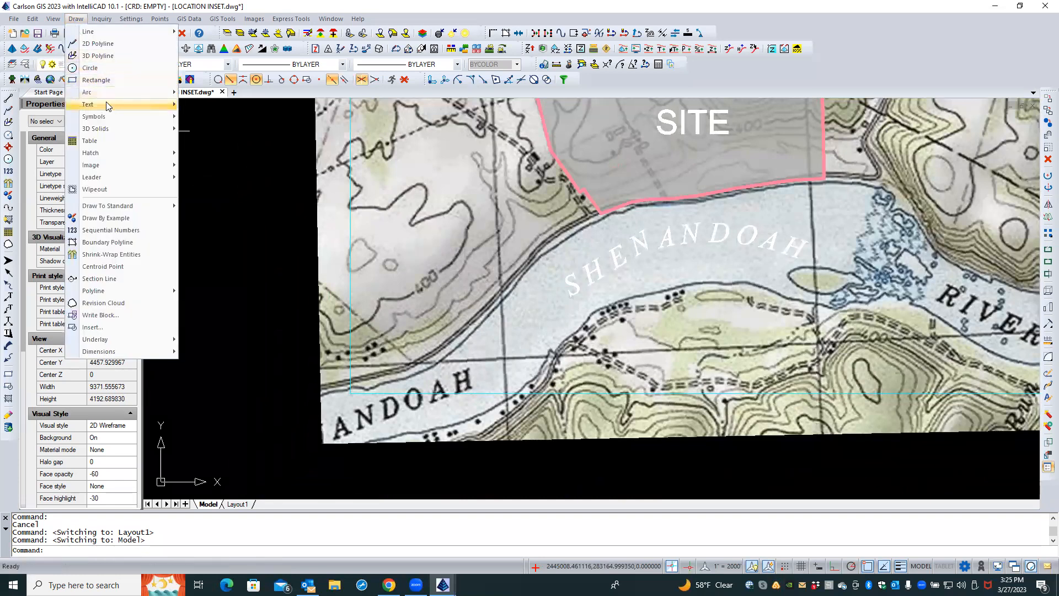
mouse_move(108, 106)
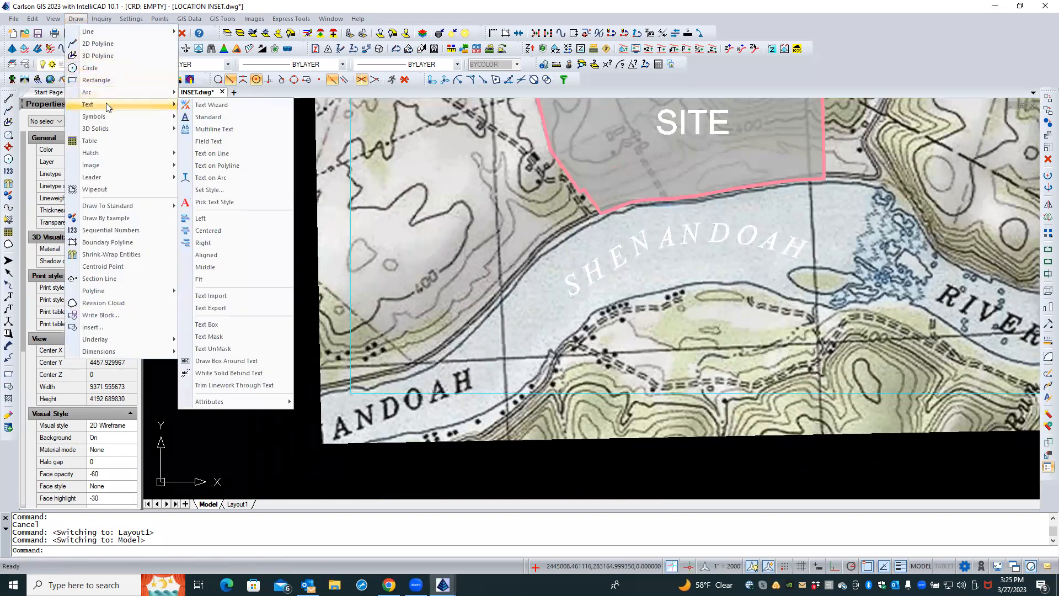
left_click(188, 119)
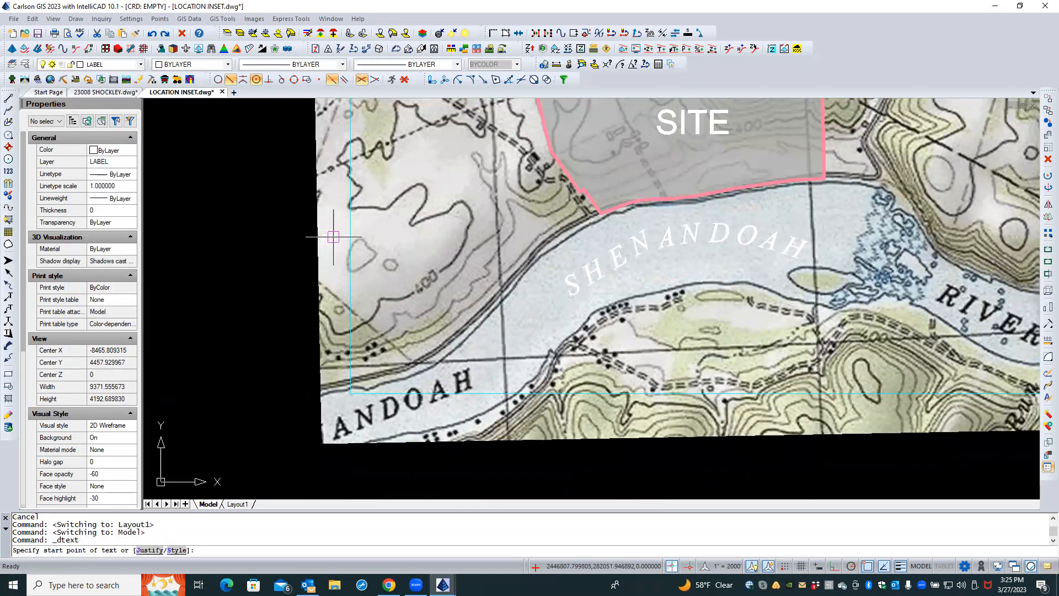
key("Escape")
key("Escape")
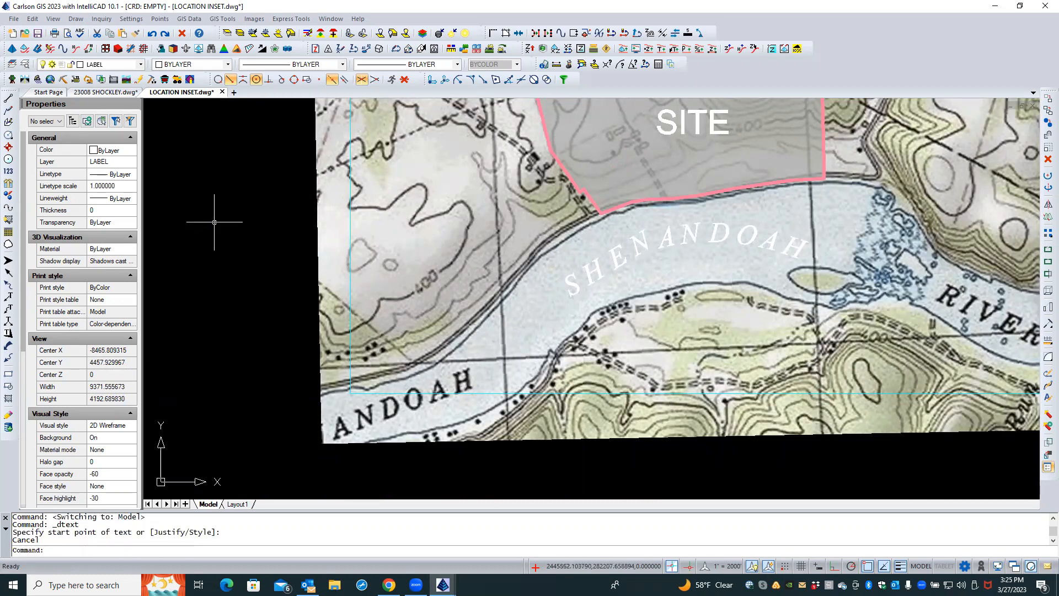
Set up a Text Wizard label reading BLOOMERY ROAD with Pick Angle rotation and a 0.08 text size scaler
left_click(77, 18)
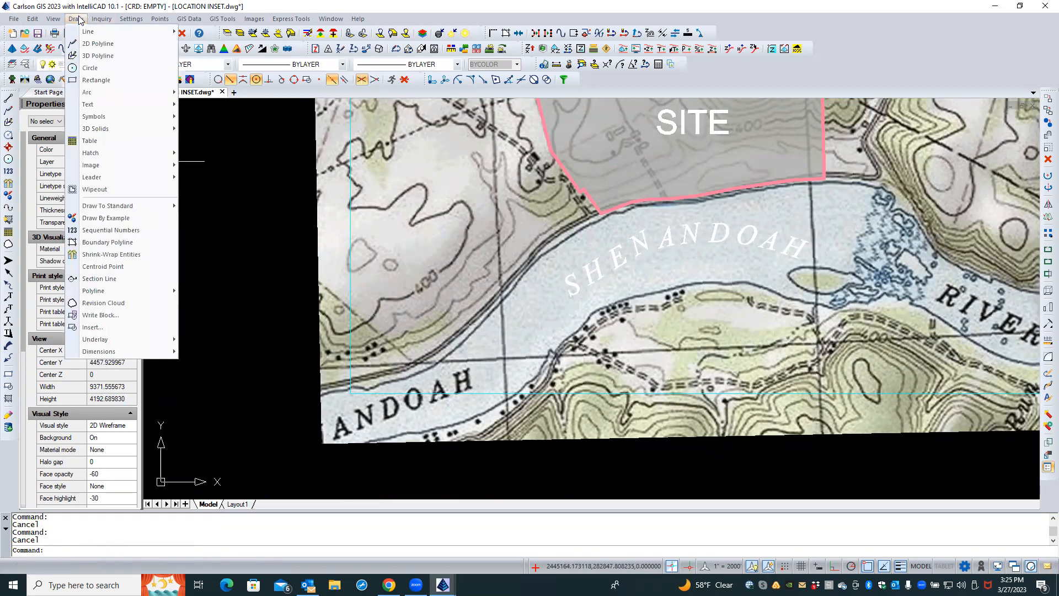
mouse_move(134, 111)
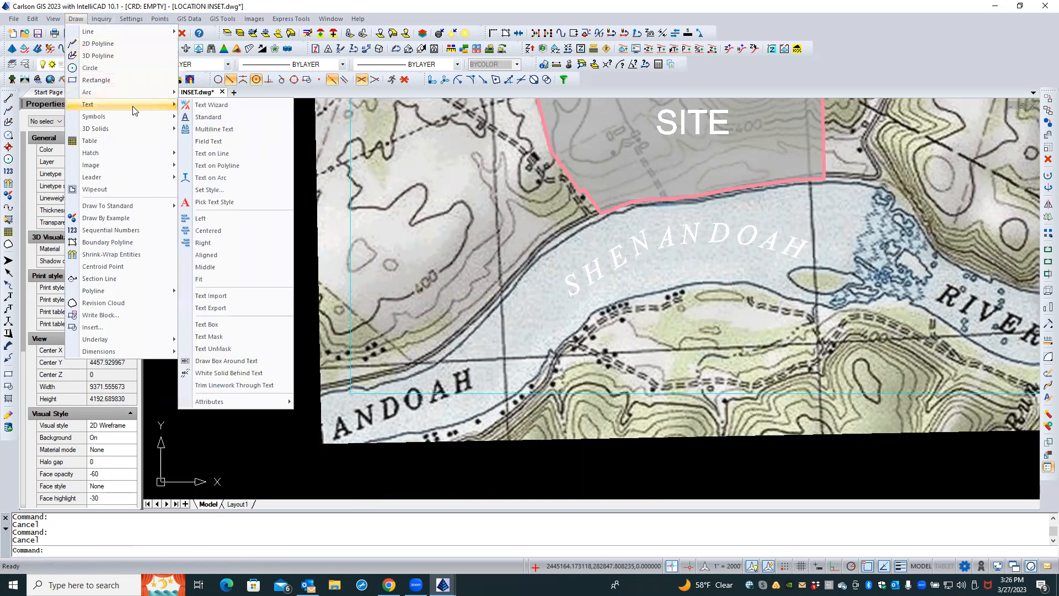
left_click(201, 106)
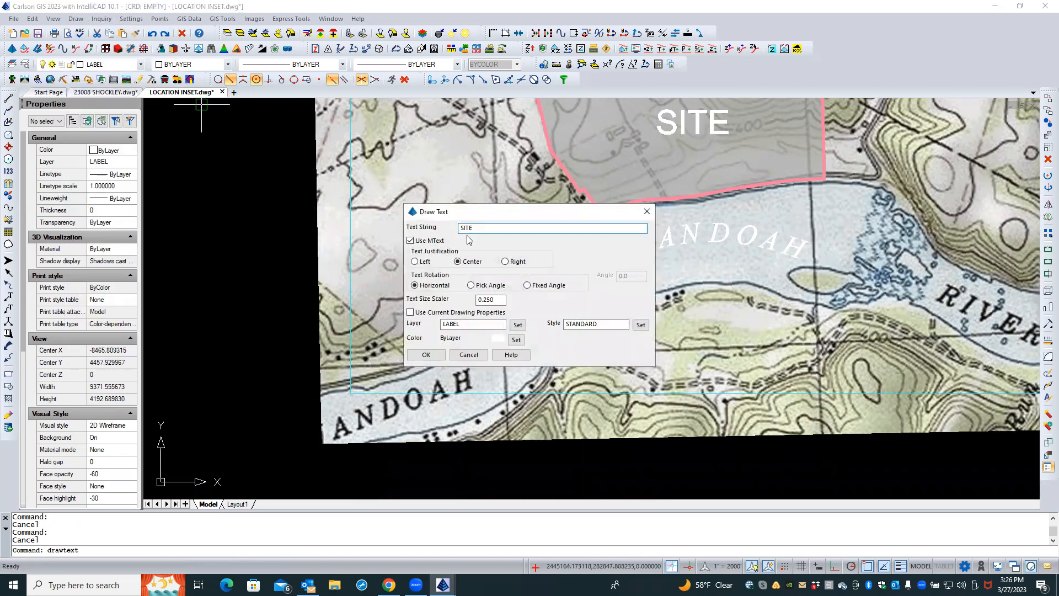
double_click(476, 227)
type("BLOOMERY ROAD")
left_click(489, 287)
key("Tab")
type(".")
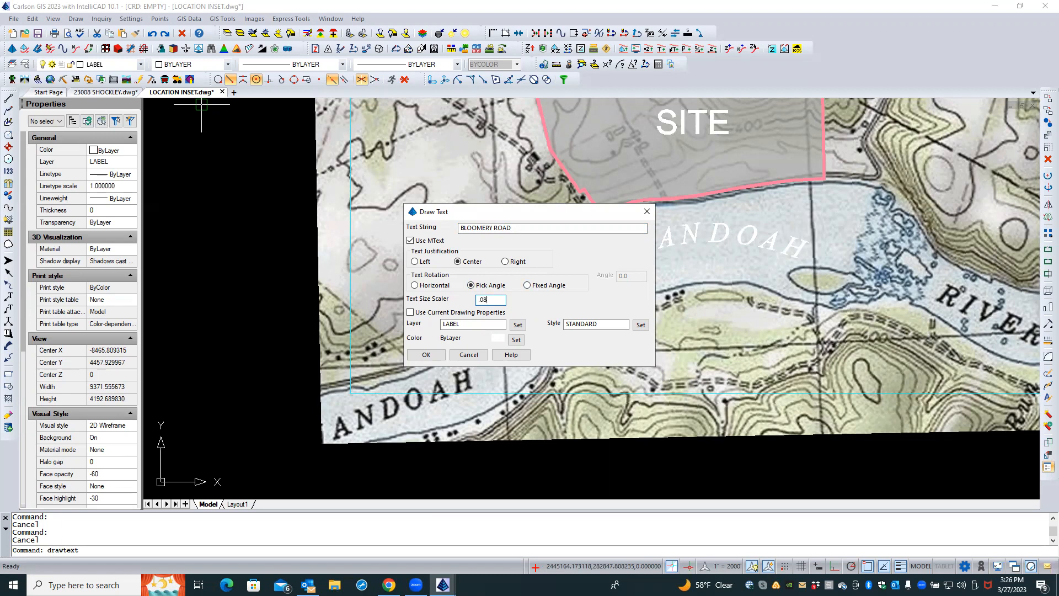
left_click(426, 355)
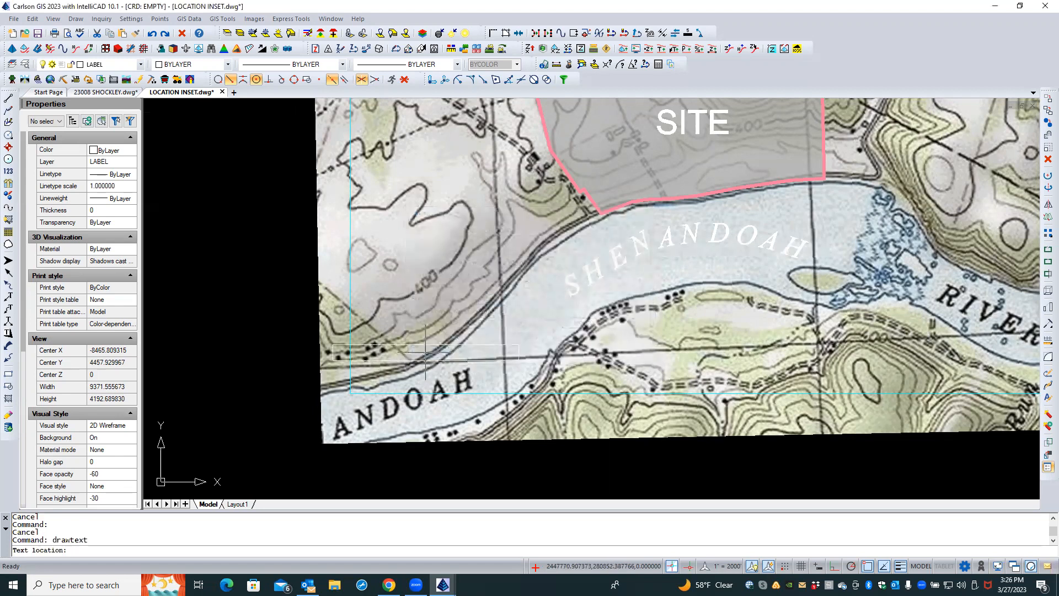
Place the BLOOMERY ROAD label along the road west of the river, picking its location and rotation angle
left_click(465, 315)
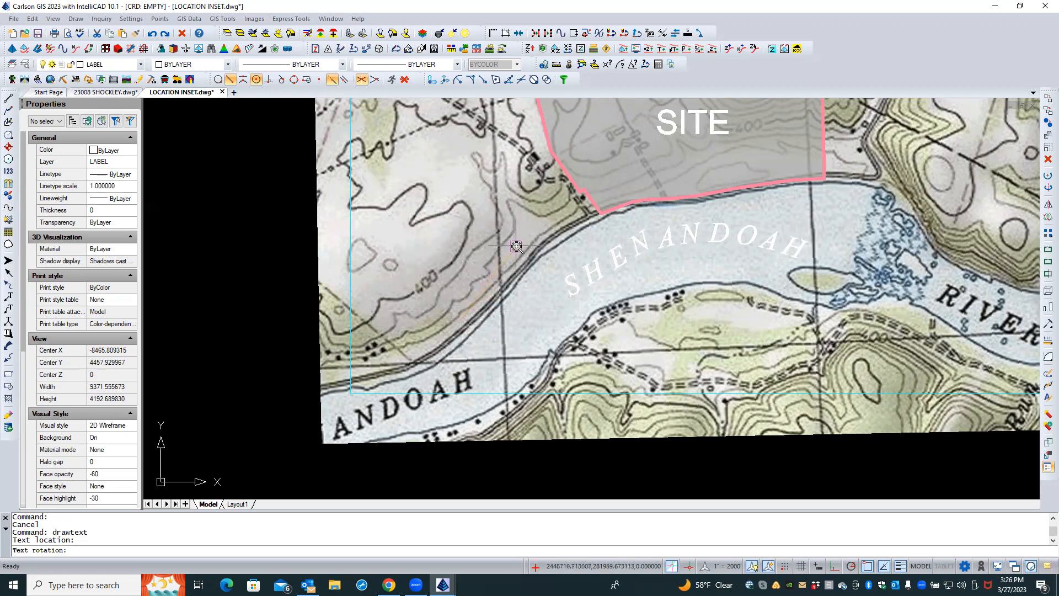
scroll(517, 247, "up", 2)
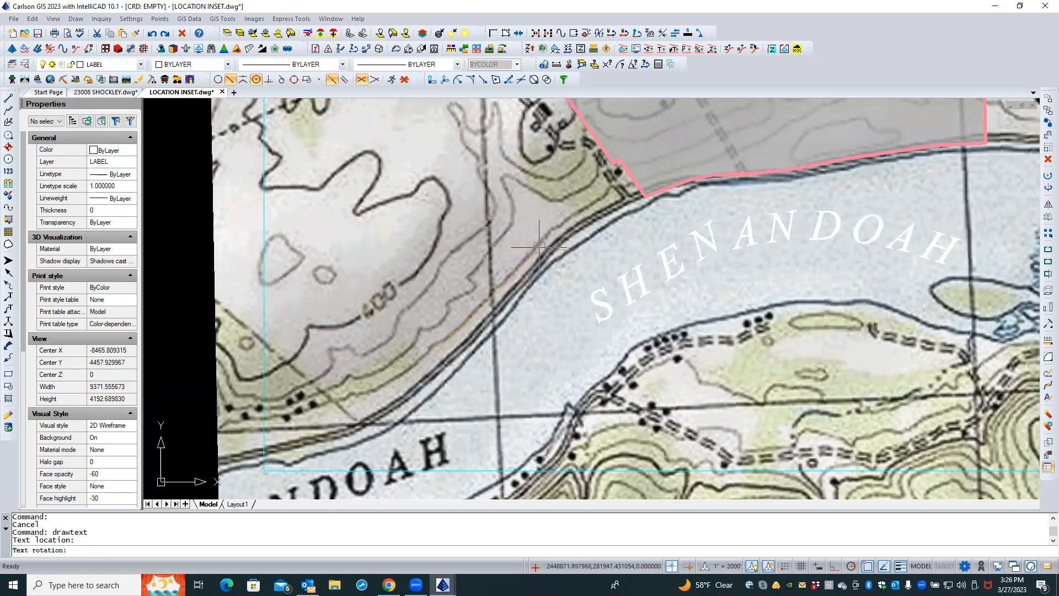
left_click(539, 246)
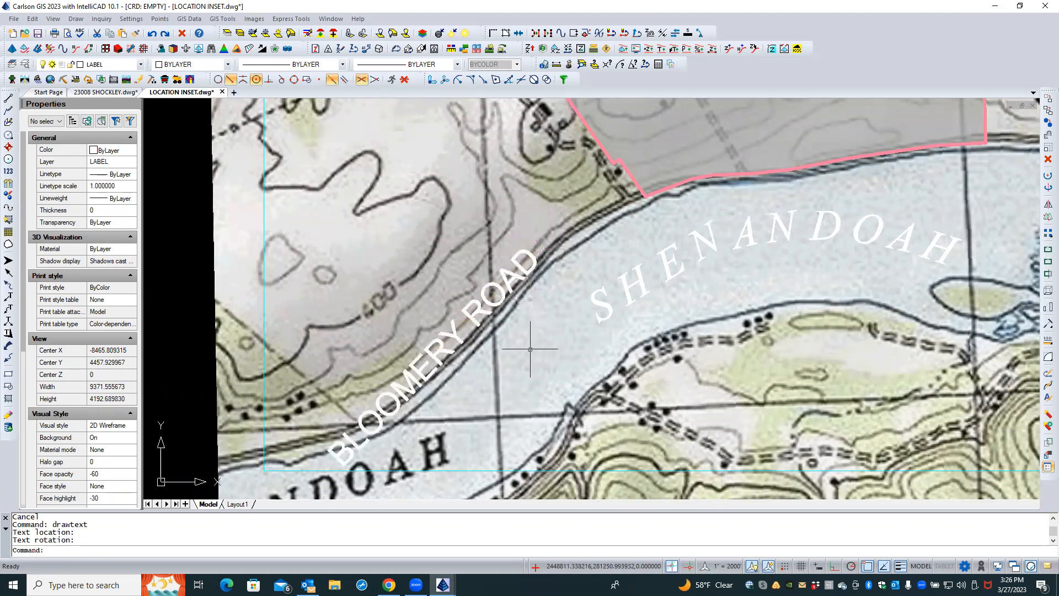
Set the BLOOMERY ROAD label's paper text height to 0.06
scroll(530, 351, "down", 2)
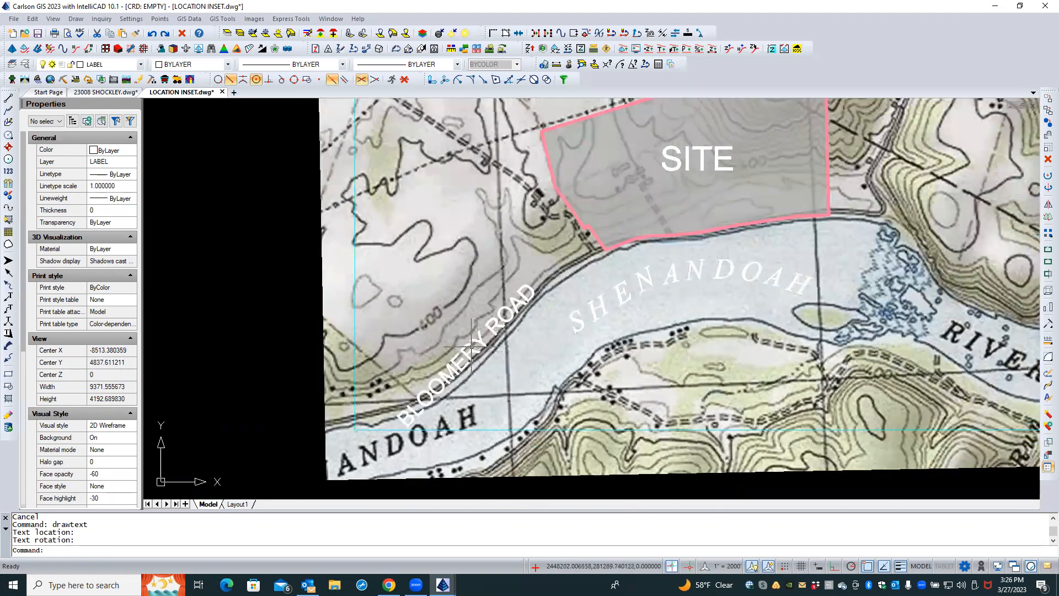
left_click(466, 351)
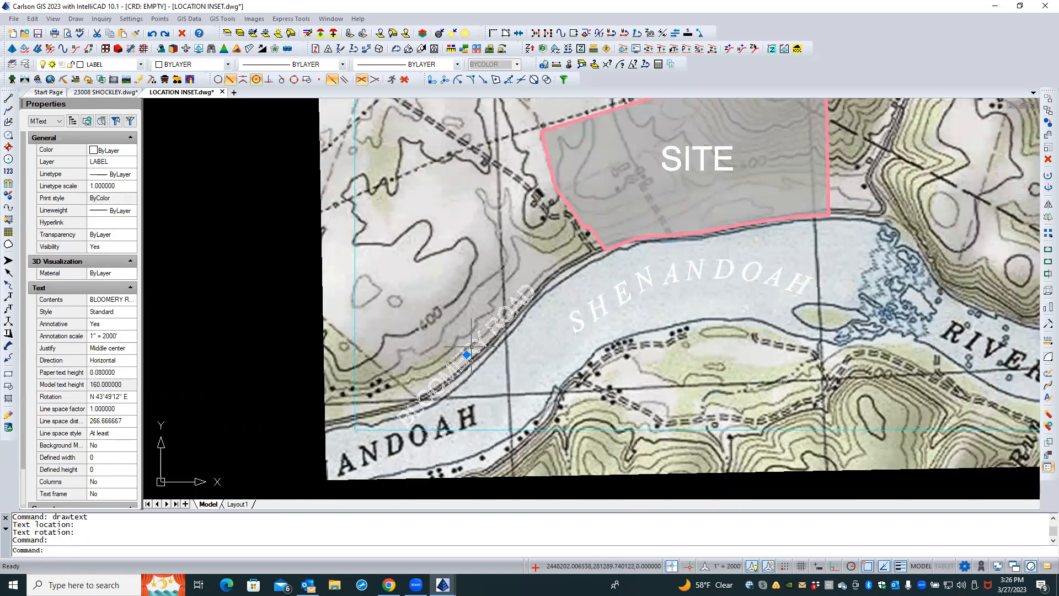
left_click(117, 374)
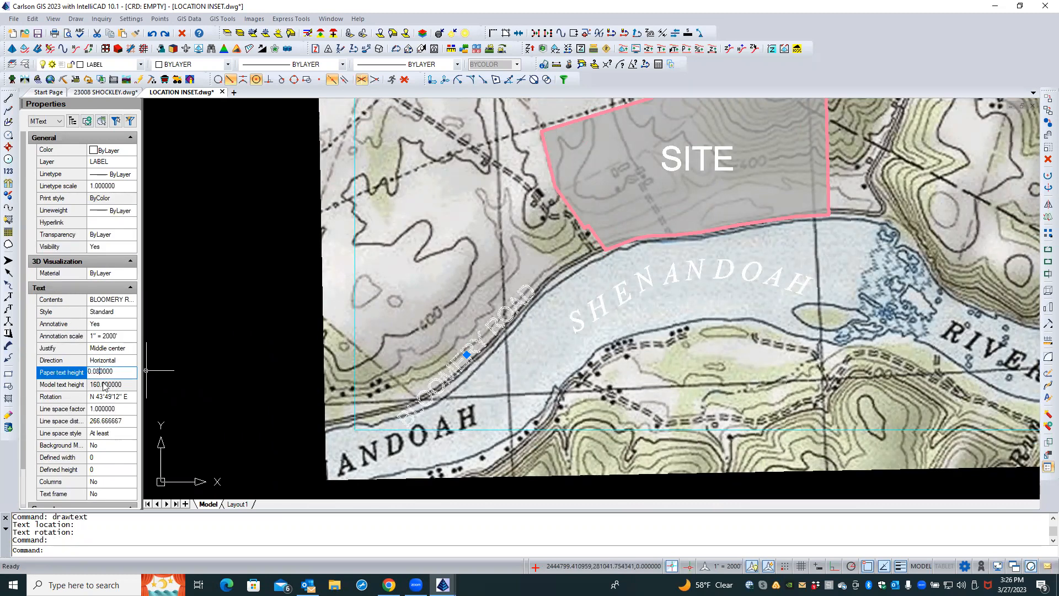
type("6")
left_click(104, 386)
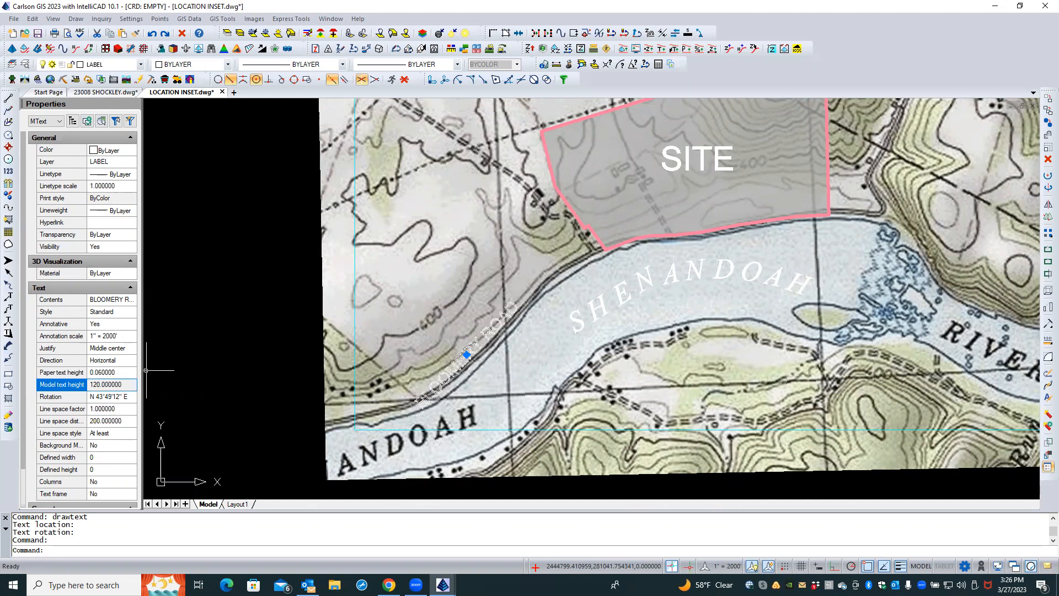
Move the BLOOMERY ROAD label up and right along the road
left_click(466, 354)
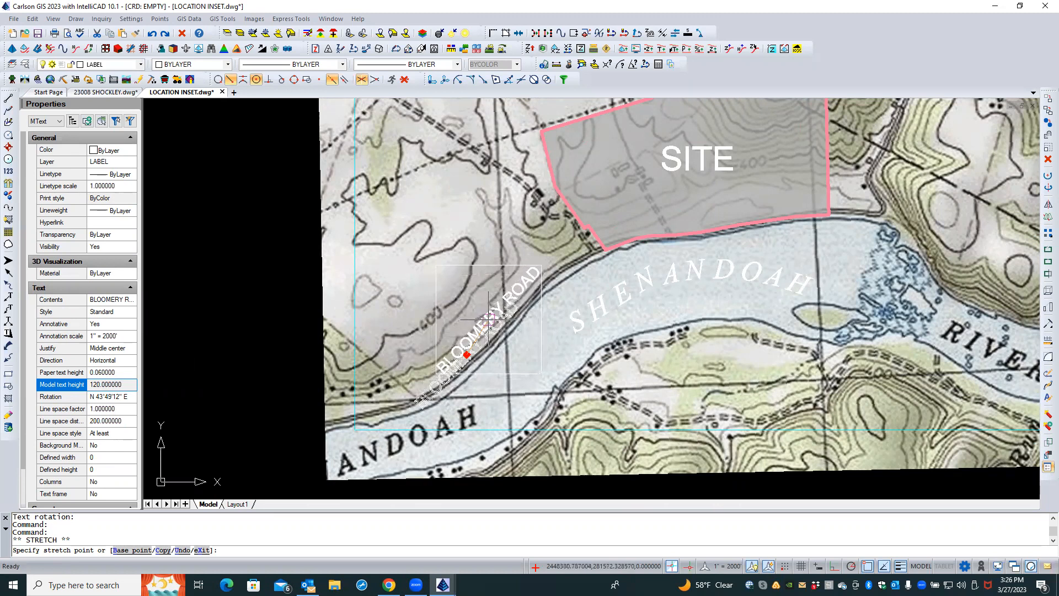
left_click(490, 320)
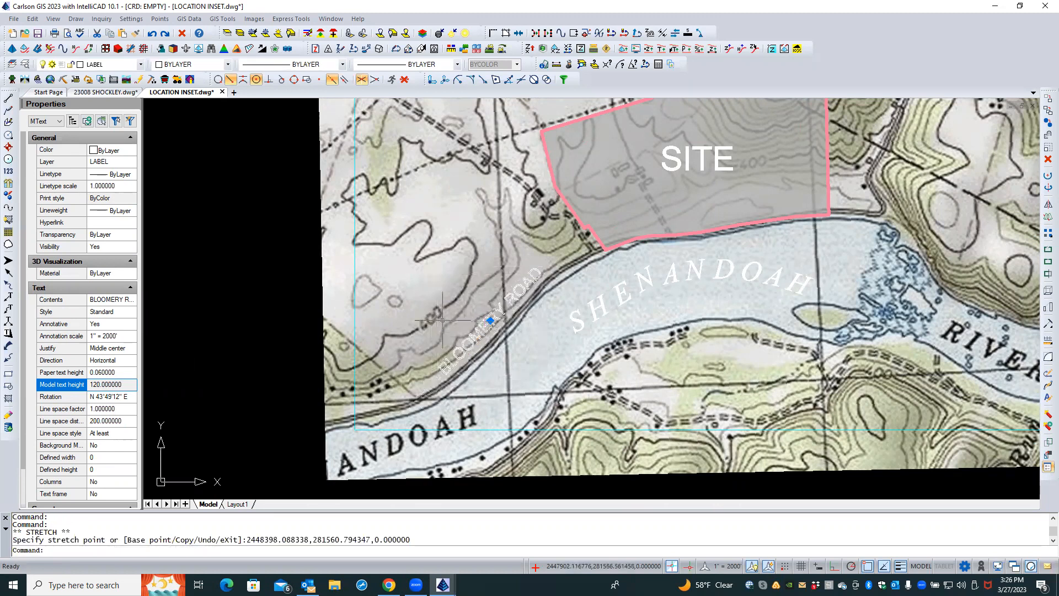
key("Escape")
key("Escape")
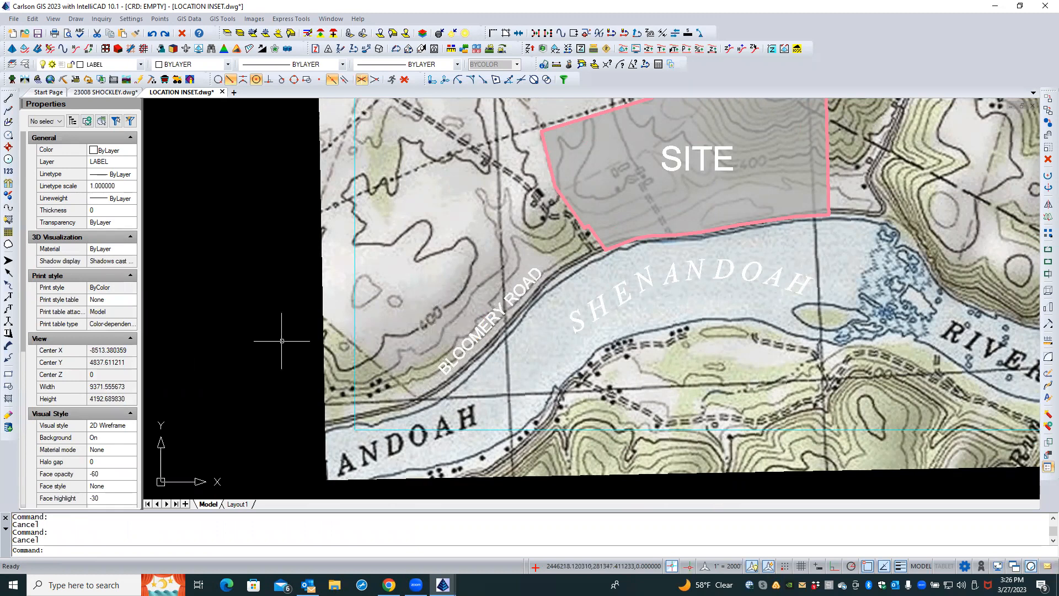
scroll(270, 345, "down", 2)
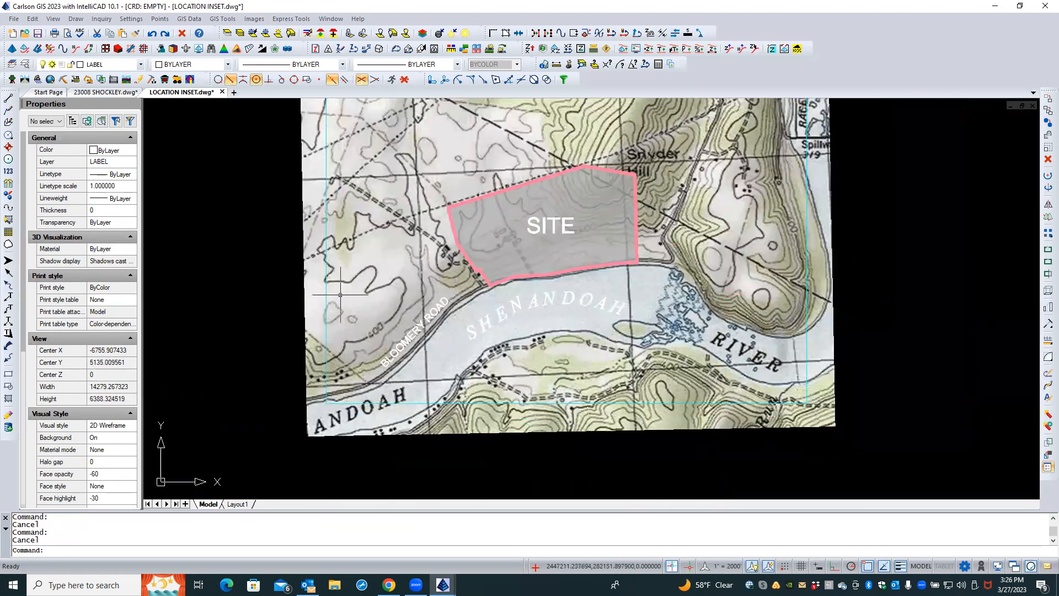
scroll(371, 315, "down", 2)
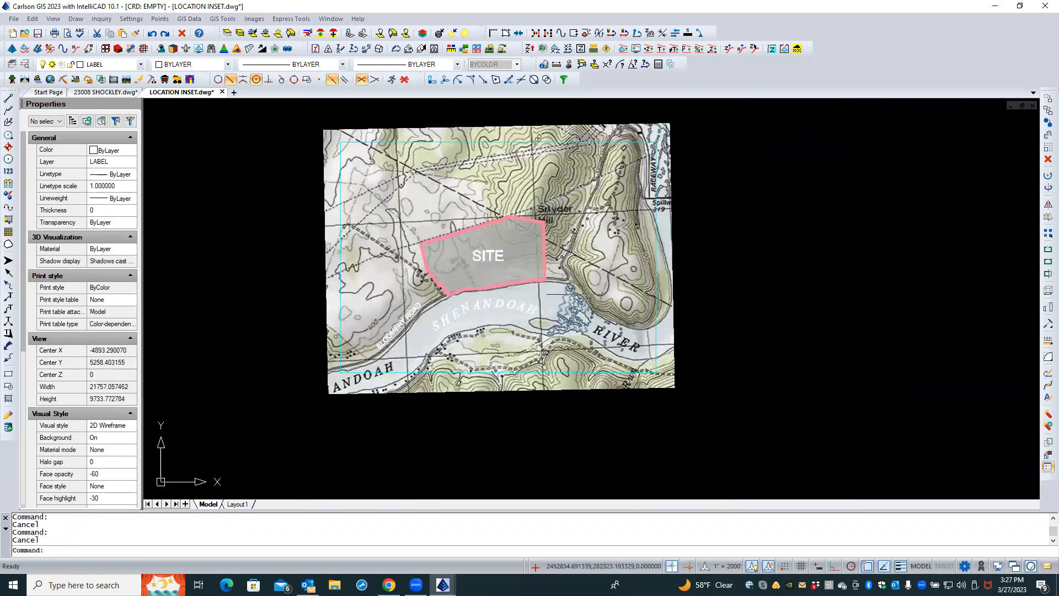
scroll(575, 315, "down", 1)
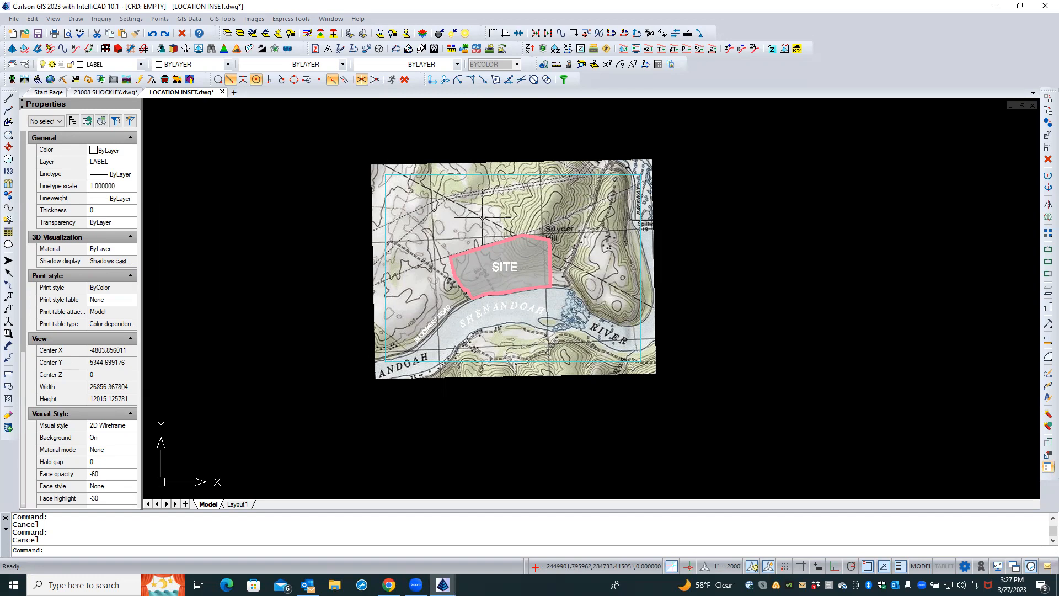
Save the location inset drawing
left_click(328, 250)
left_click(300, 231)
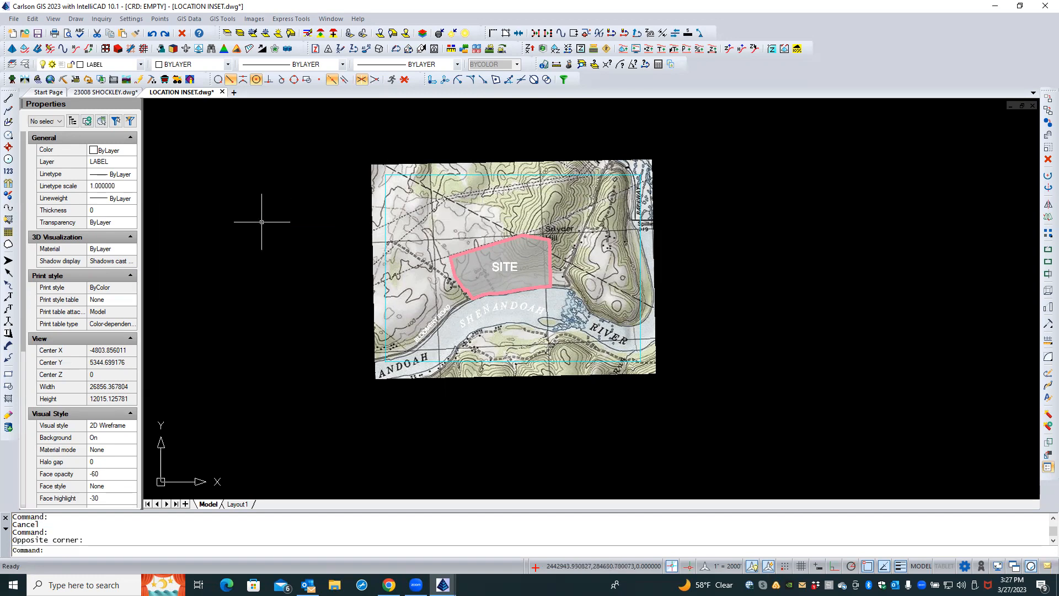
left_click(37, 35)
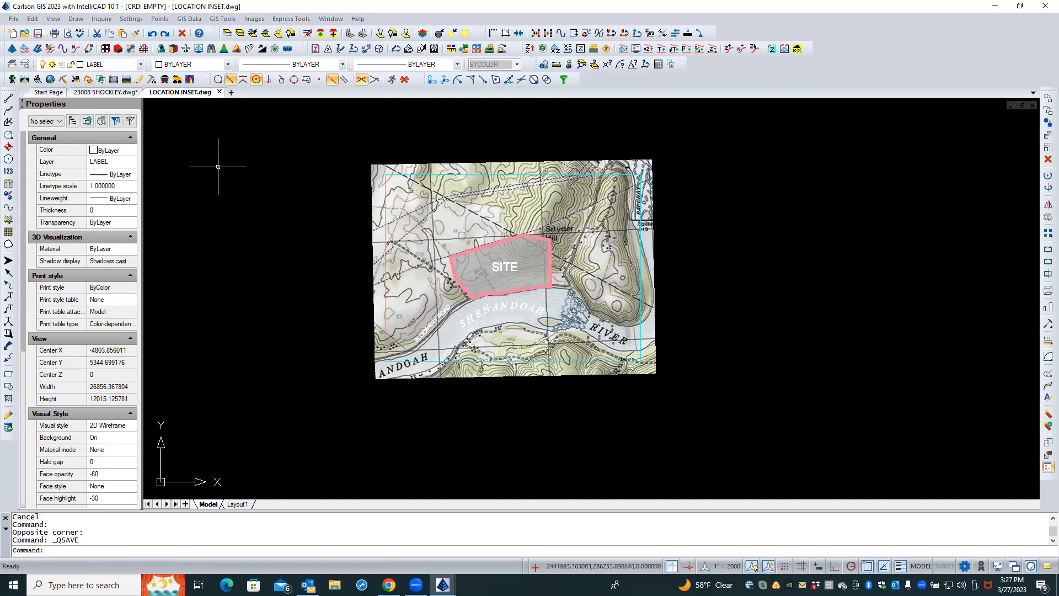
Switch to the 23008 SHOCKLEY drawing and reload the LOCATION INSET external reference
left_click(105, 92)
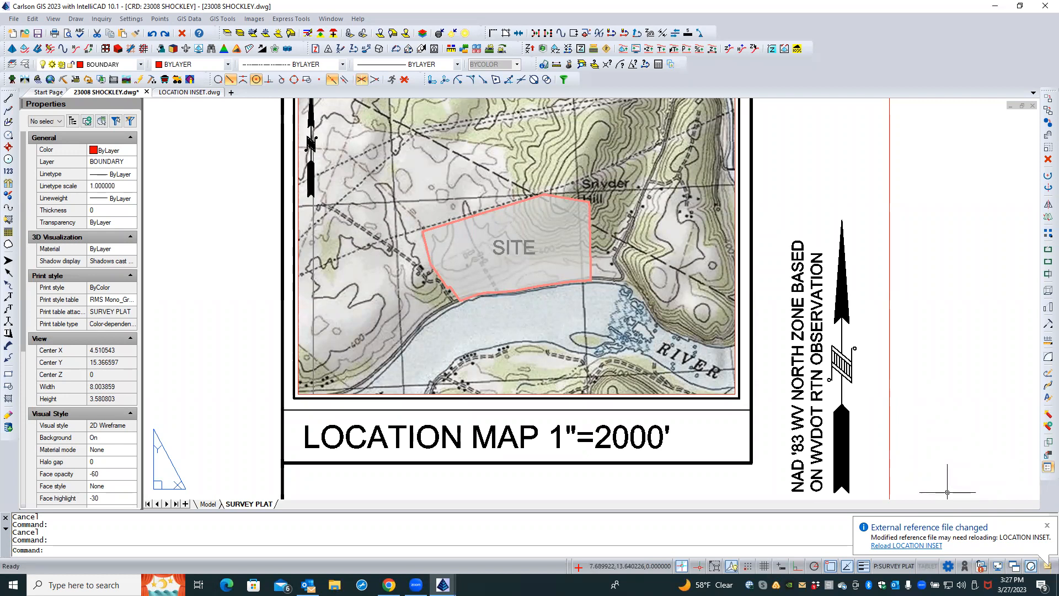
left_click(889, 545)
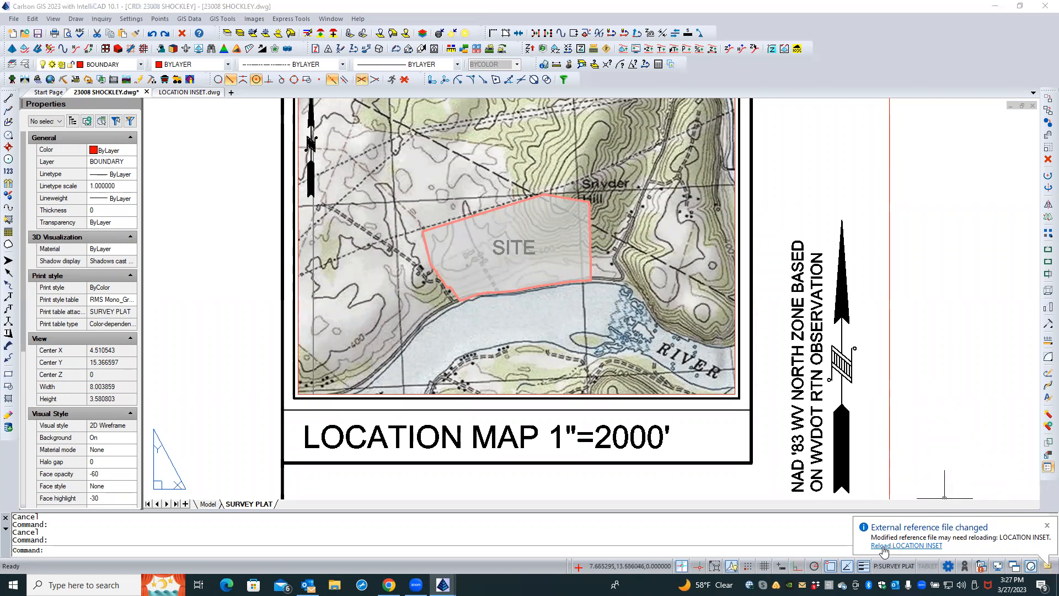
left_click(882, 546)
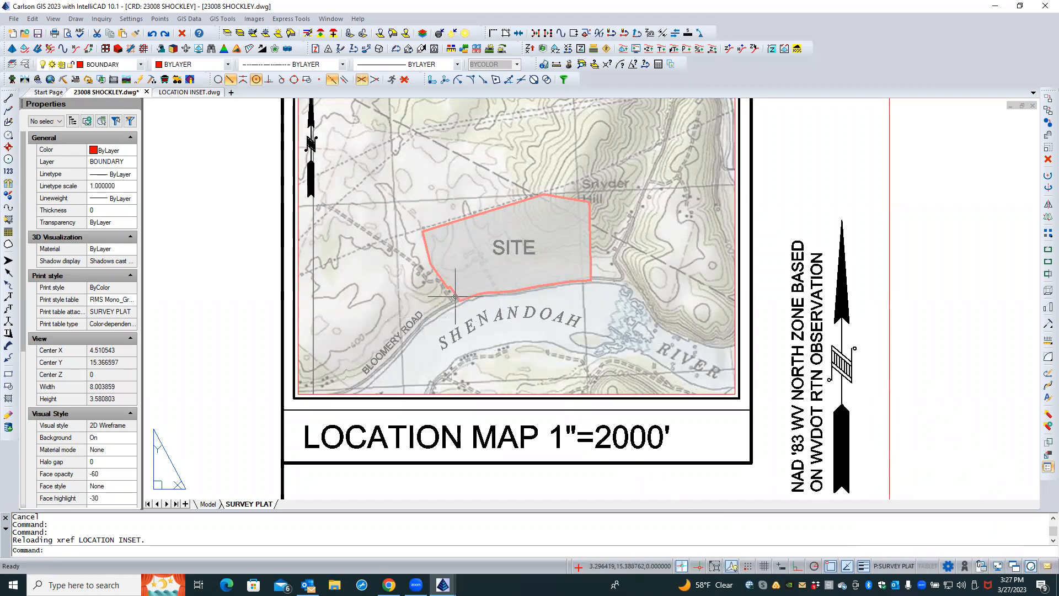
Zoom out over the survey plat layout and select the main plat viewport to inspect its properties
left_click(237, 320)
left_click(225, 329)
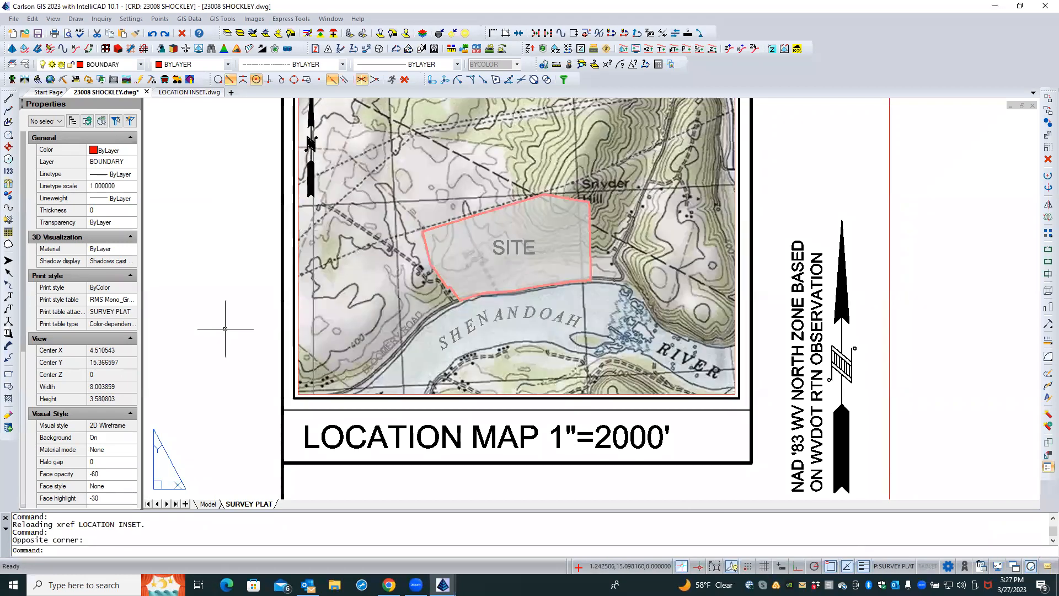
middle_click(225, 329)
middle_click(225, 329)
scroll(445, 124, "up", 4)
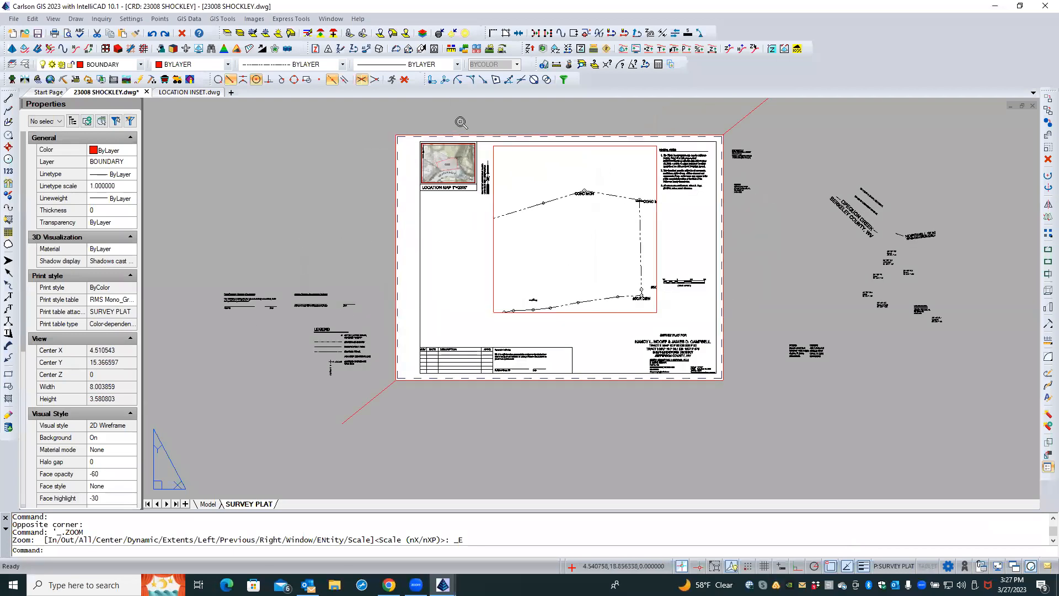
mouse_move(486, 102)
middle_mouse_down()
mouse_move(451, 135)
mouse_move(397, 129)
middle_mouse_up()
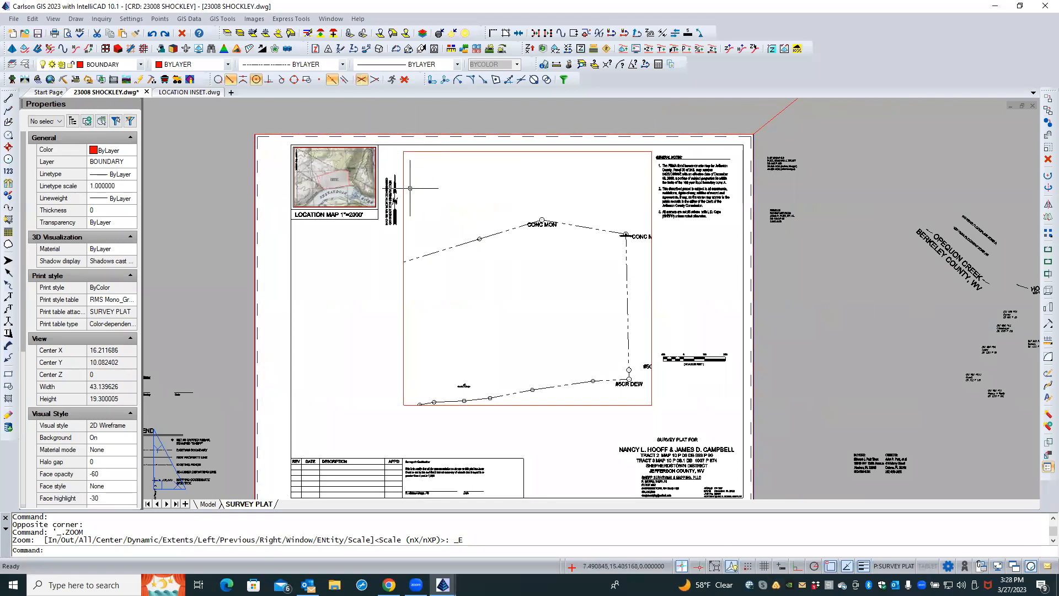
left_click(404, 223)
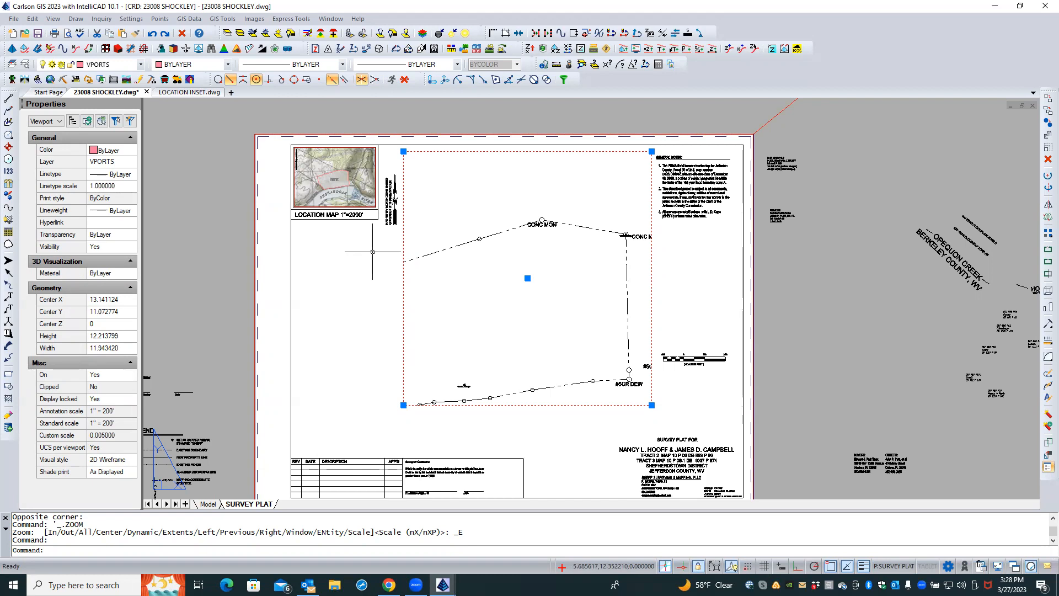
left_click(367, 297)
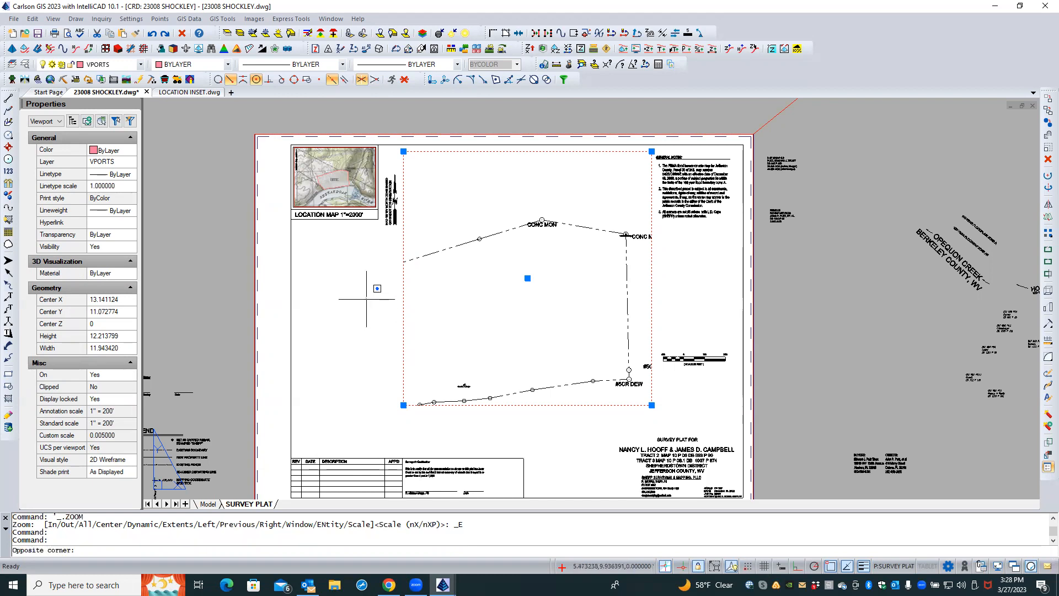
left_click(398, 392)
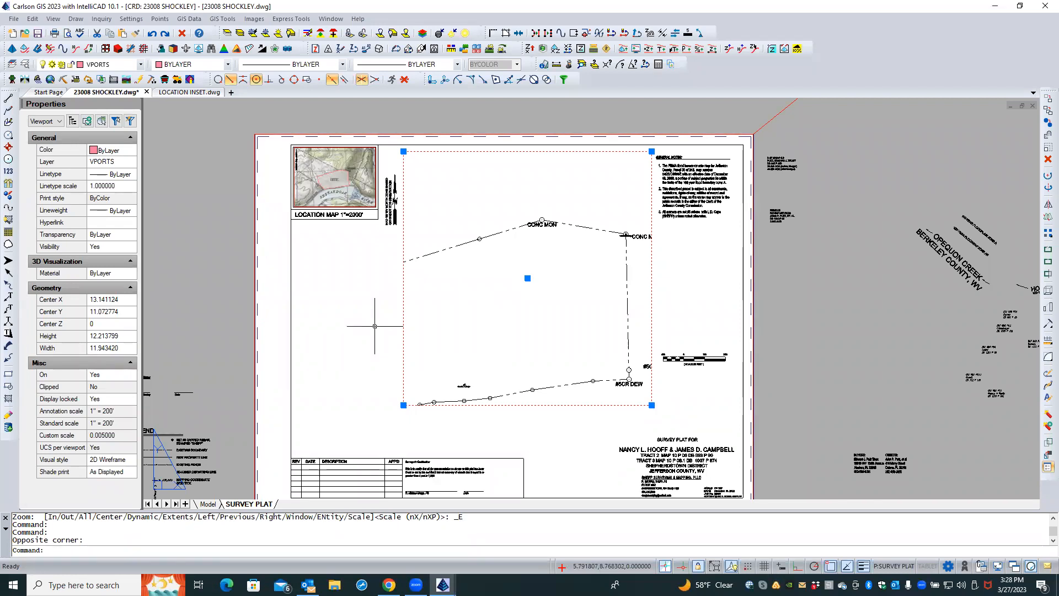
key("Escape")
key("Escape")
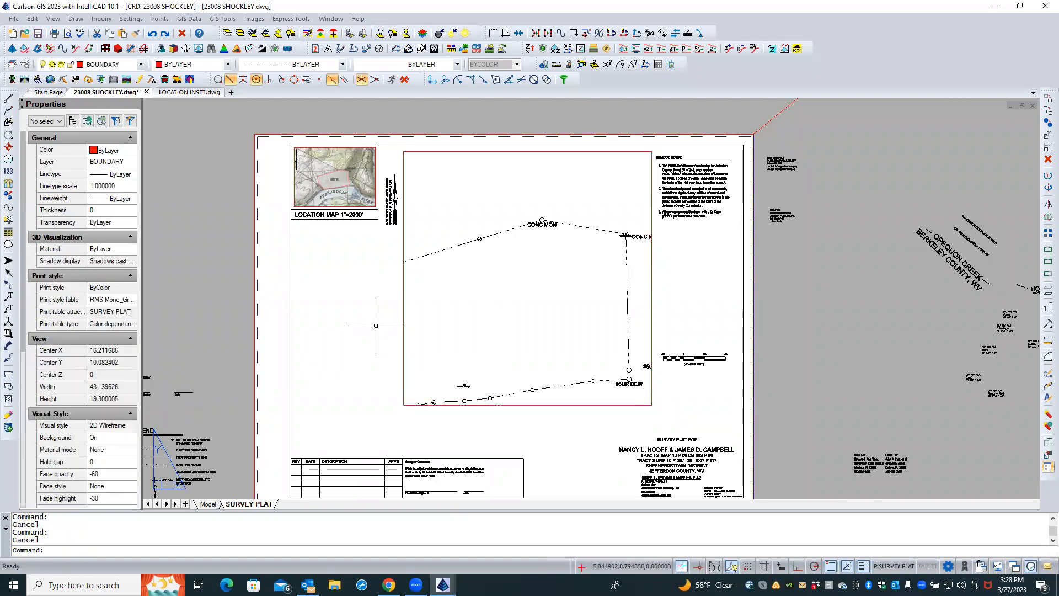
Reselect the main viewport and check which layer it sits on
left_click(404, 303)
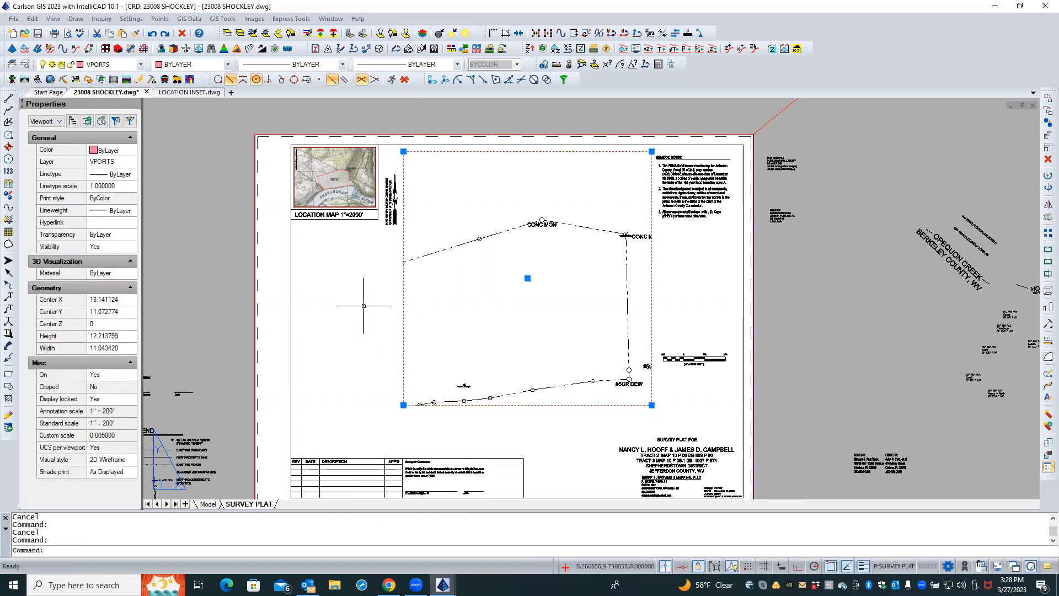
key("Escape")
key("Escape")
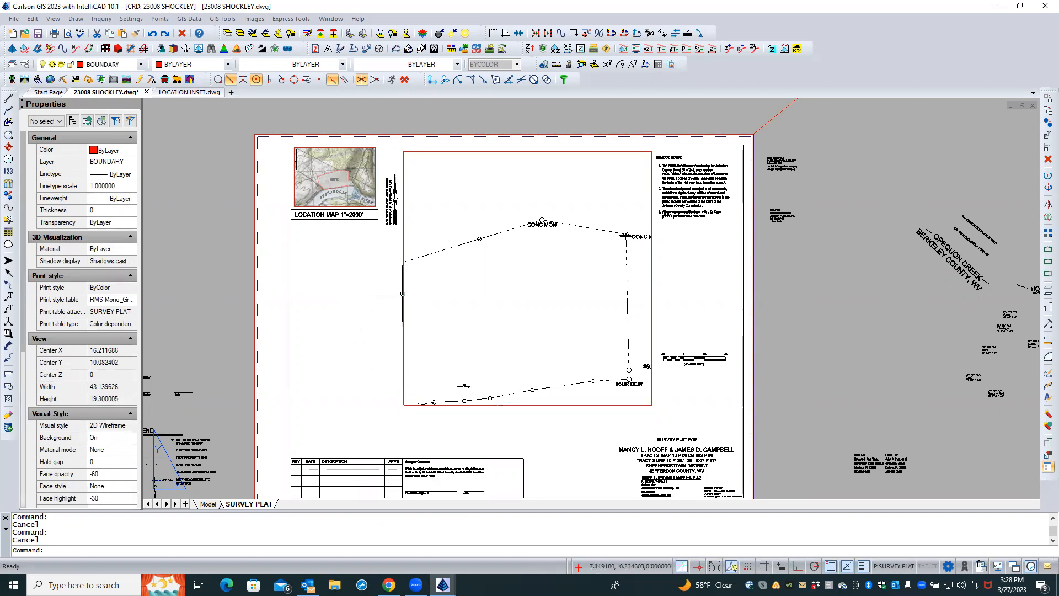
left_click(403, 294)
left_click(115, 164)
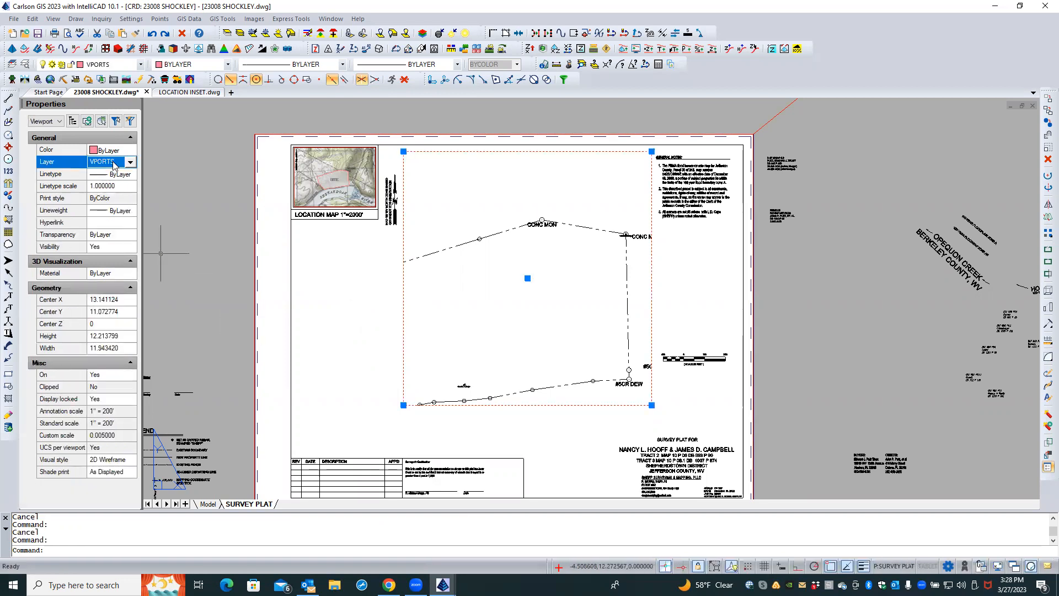
left_click(359, 284)
key("Escape")
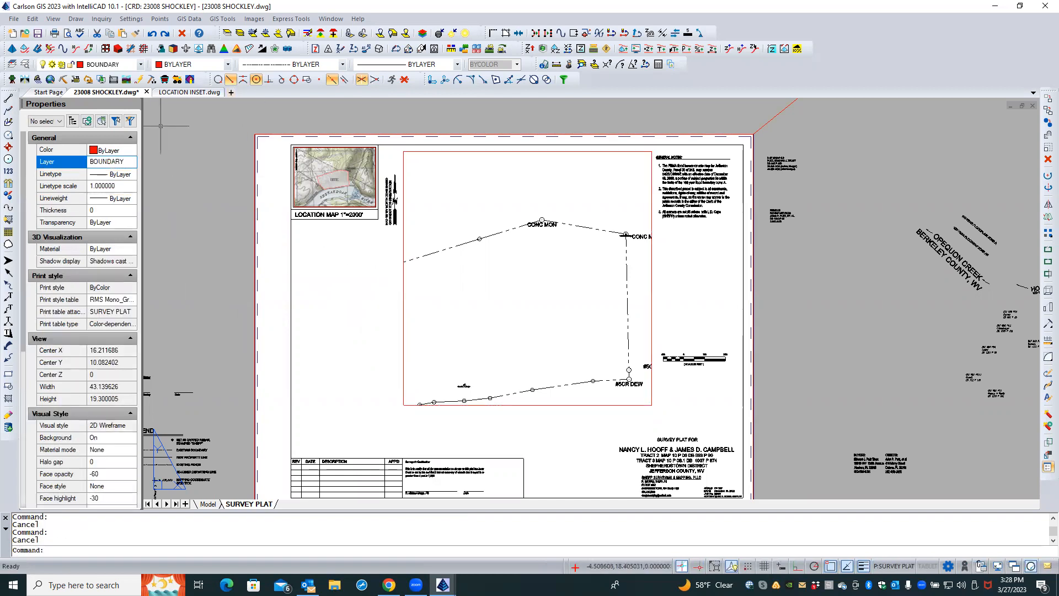
Set the current layer to VPORTS
left_click(131, 163)
left_click_drag(132, 219, 135, 391)
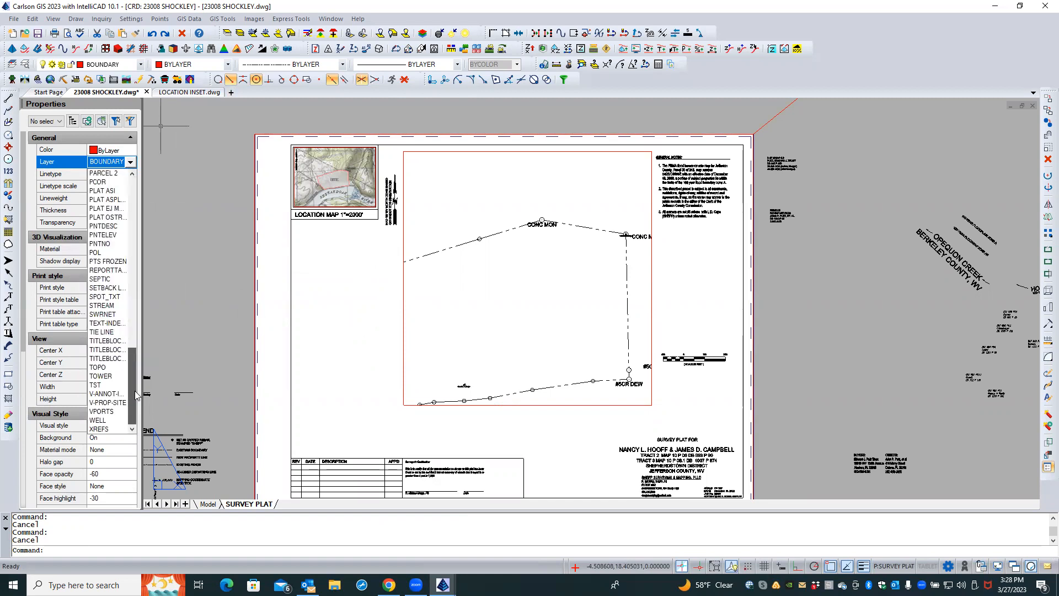
left_click(101, 412)
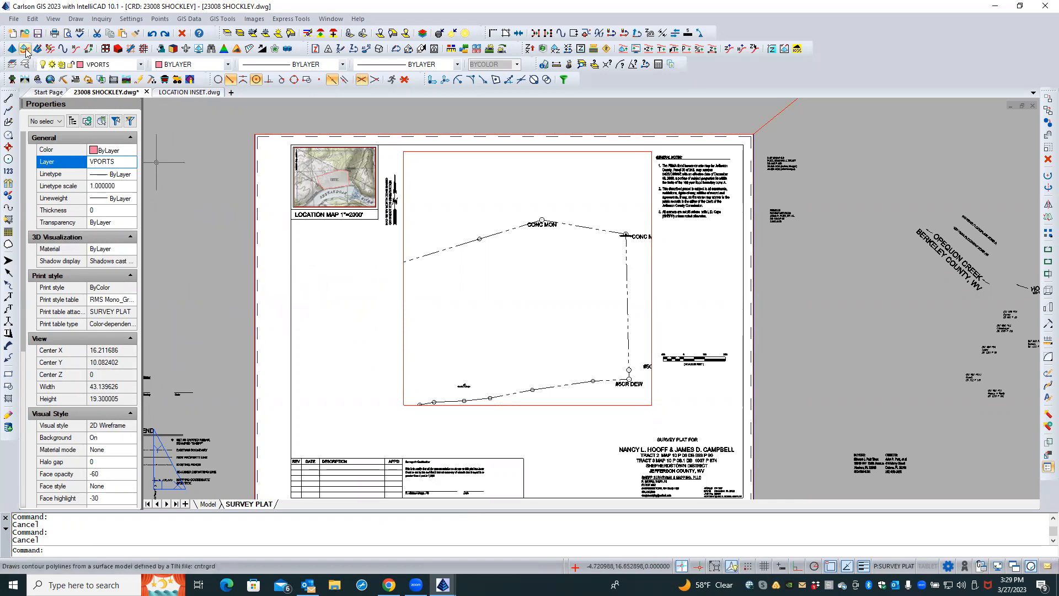
Start the 2D polyline command and set its options to use the current drawing properties
type("2dp")
key("Return")
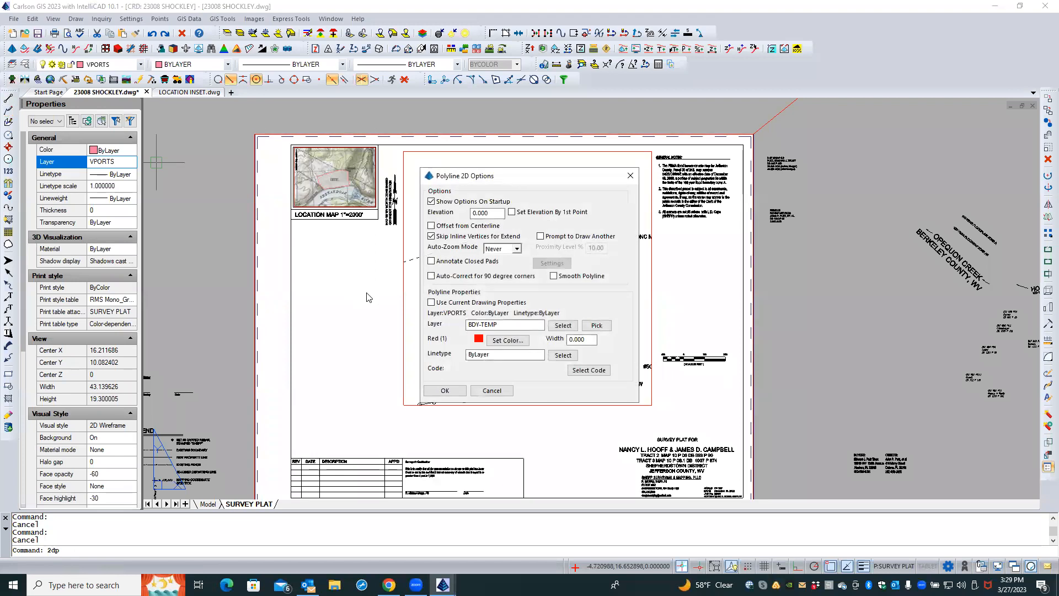
left_click(432, 302)
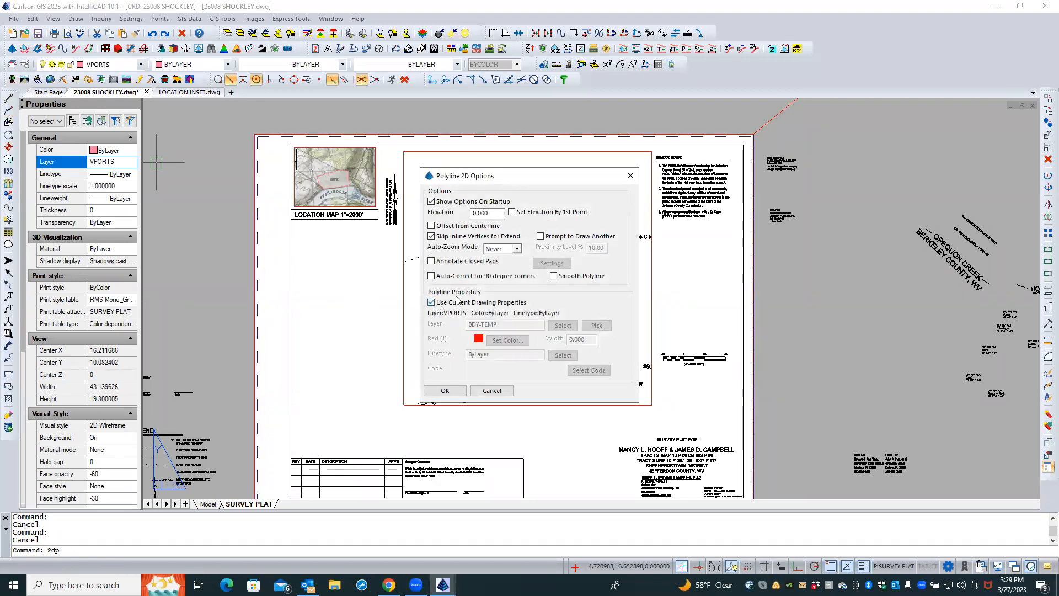
left_click(444, 390)
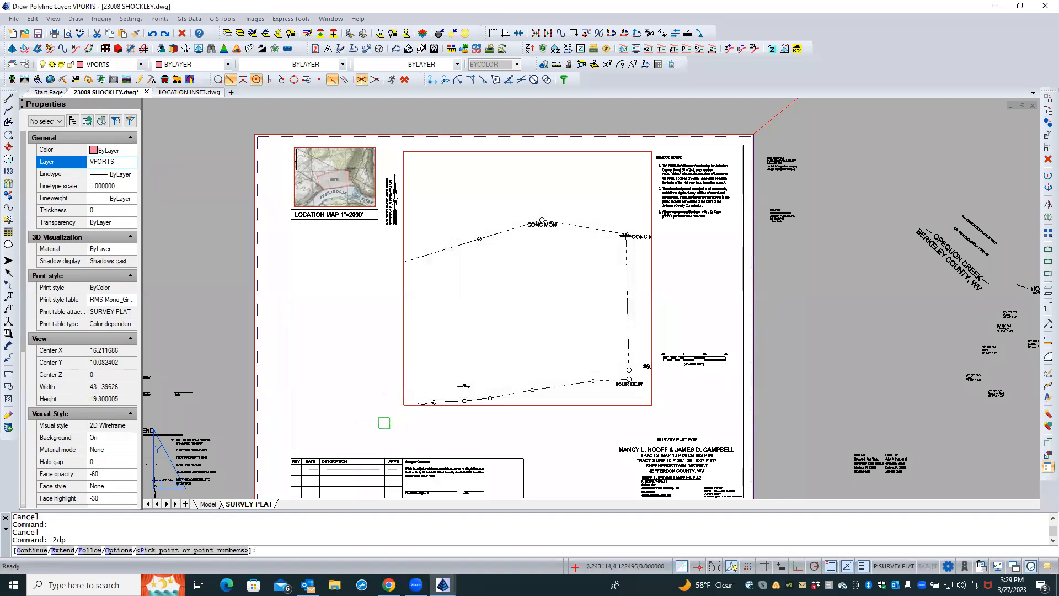
Draw a closed polyline outlining an enlarged irregular area around the main viewport, snapping its last vertex to the nearest point
left_click(652, 405)
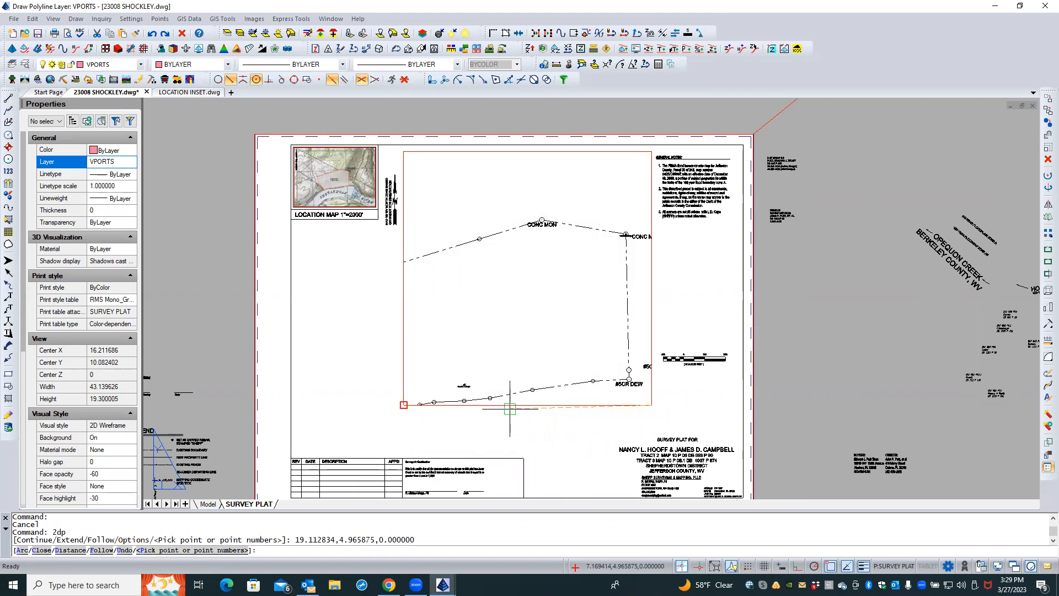
left_click(488, 419)
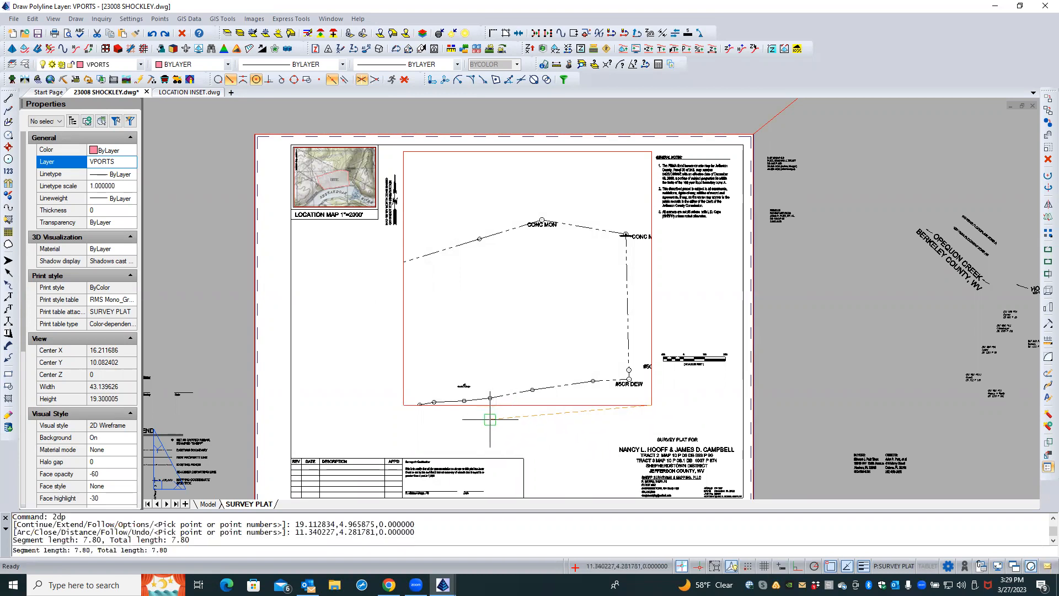
left_click(366, 436)
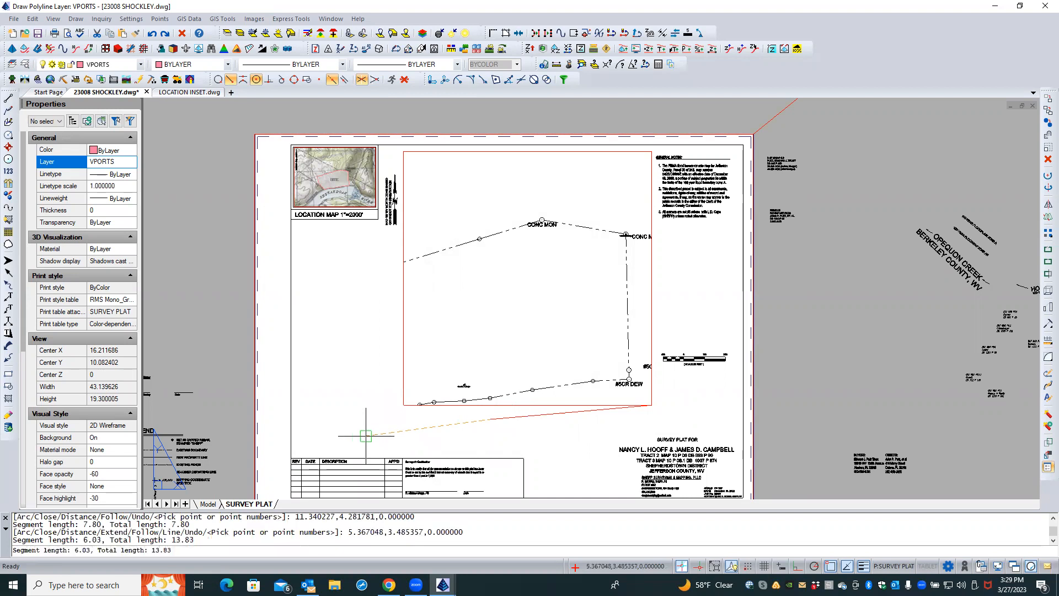
left_click(315, 436)
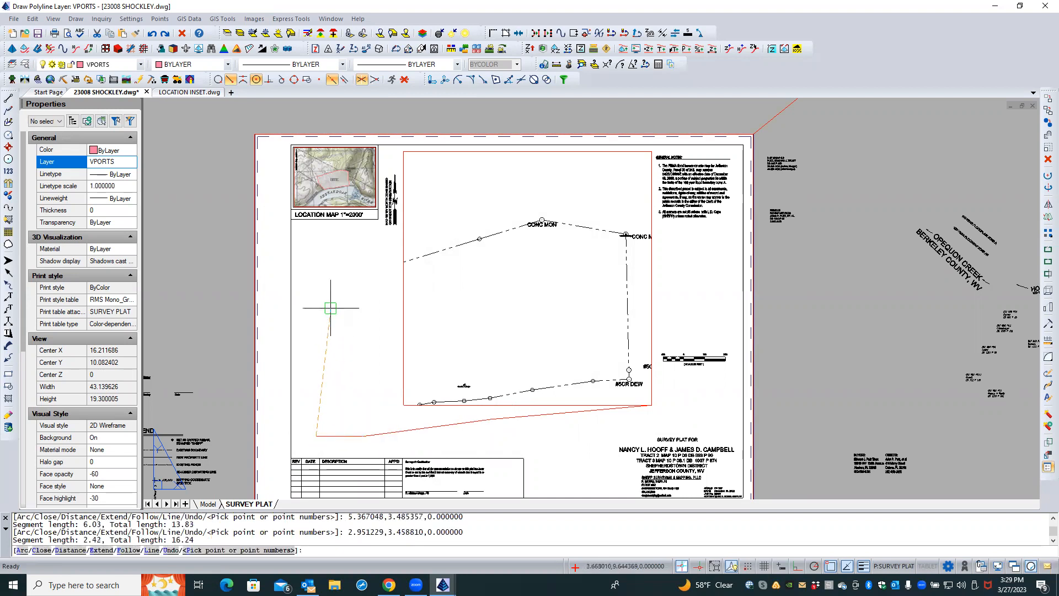
left_click(316, 265)
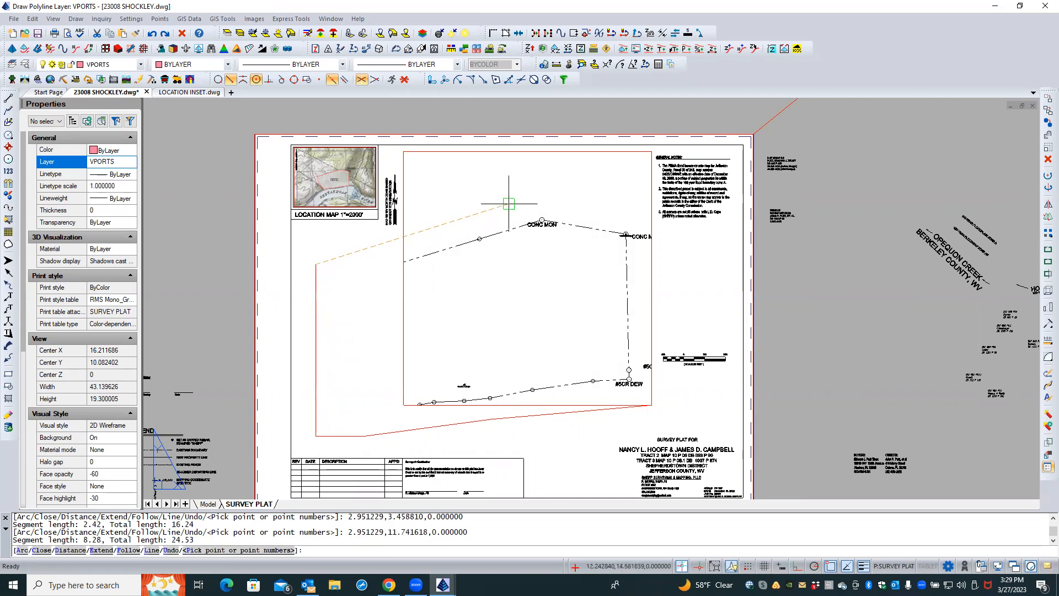
left_click(540, 196)
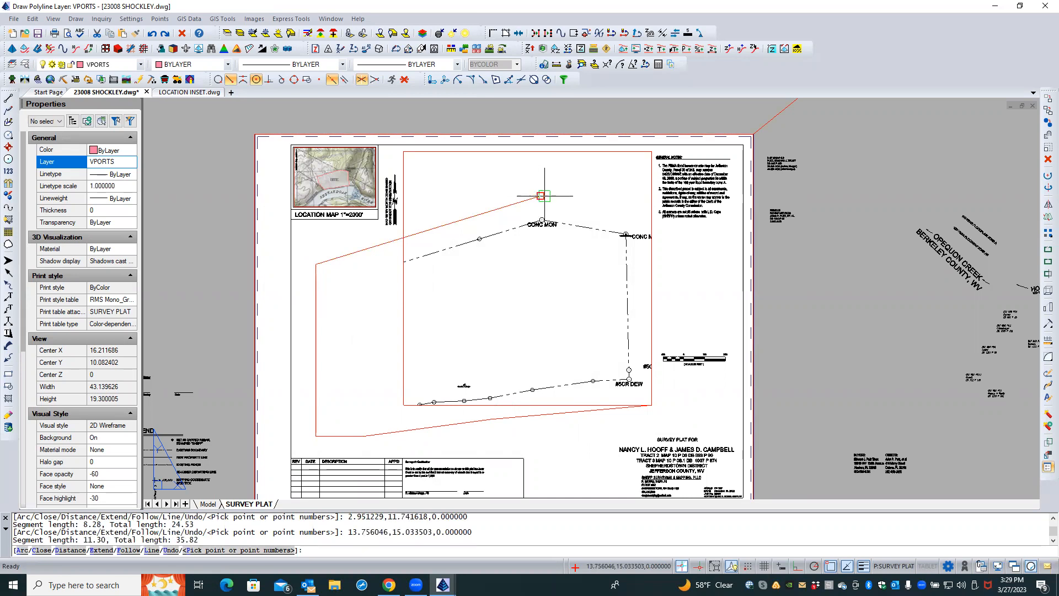
right_click(632, 217, "shift")
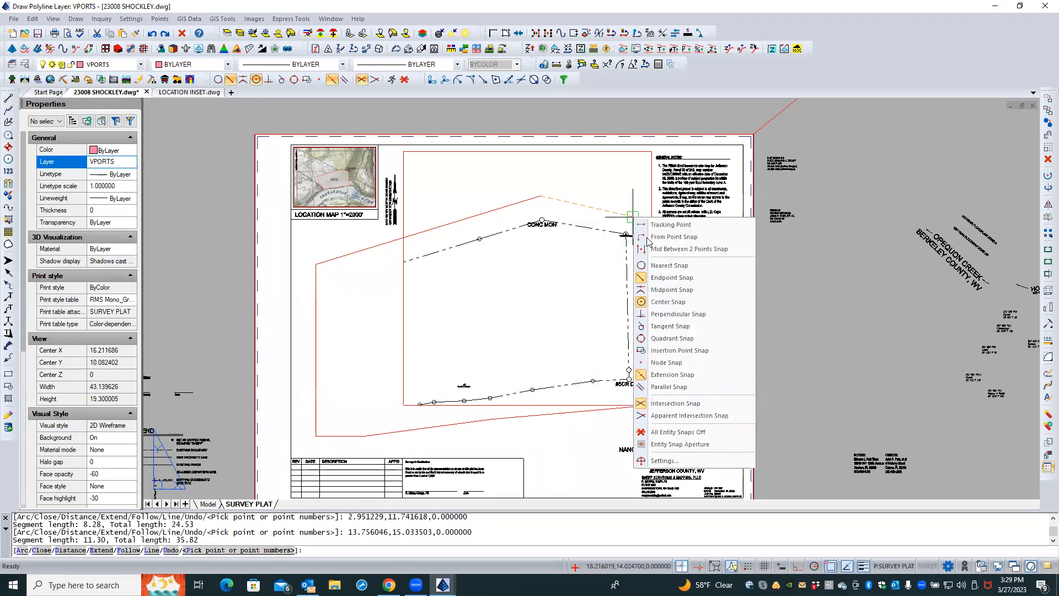
left_click(687, 267)
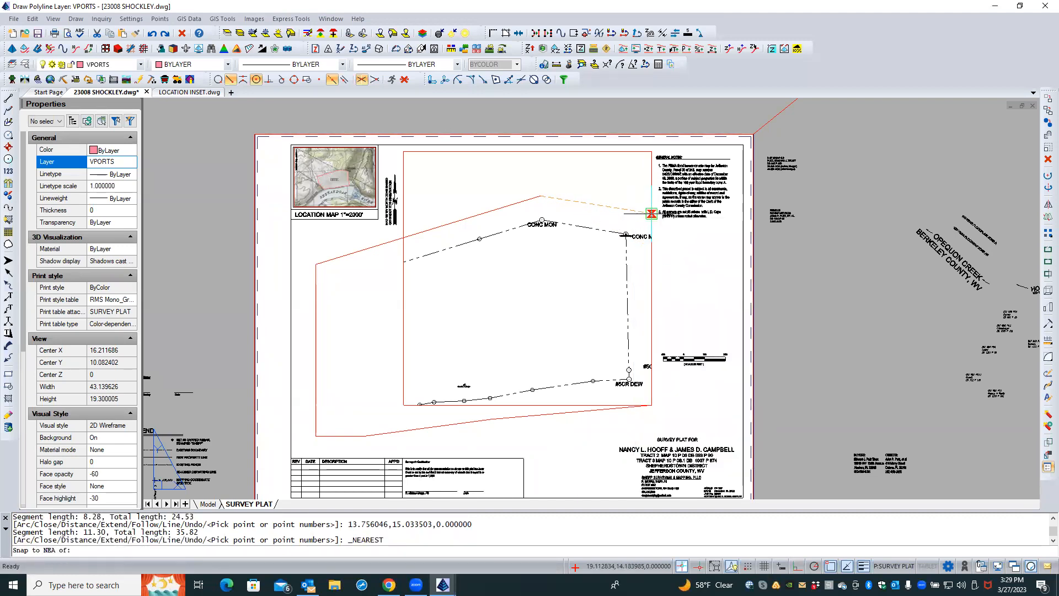
left_click(651, 213)
type("C")
key("Return")
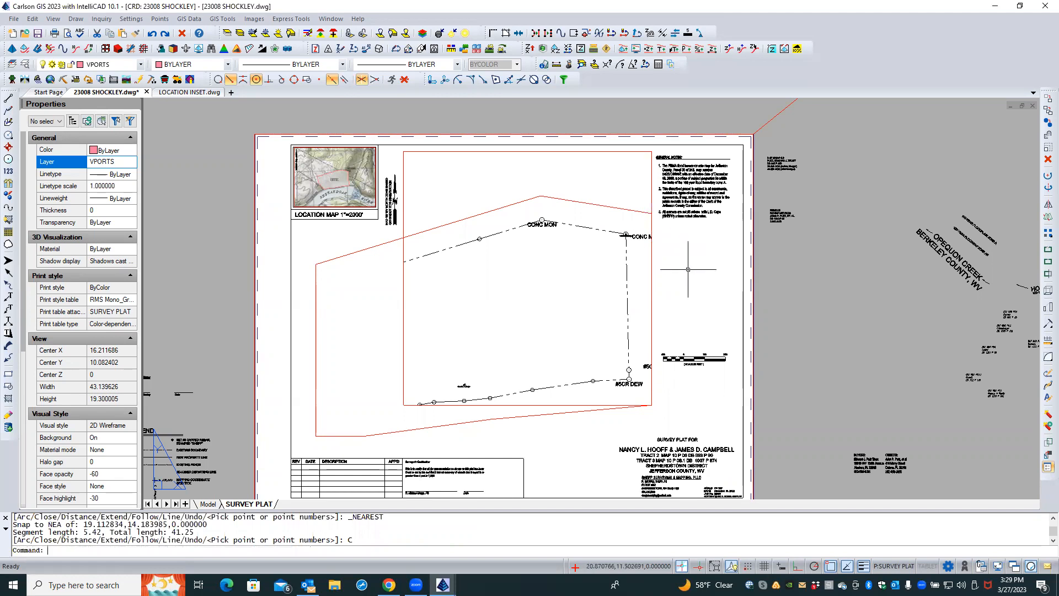
Select the new polyline and then the main viewport to compare their outlines
left_click(536, 414)
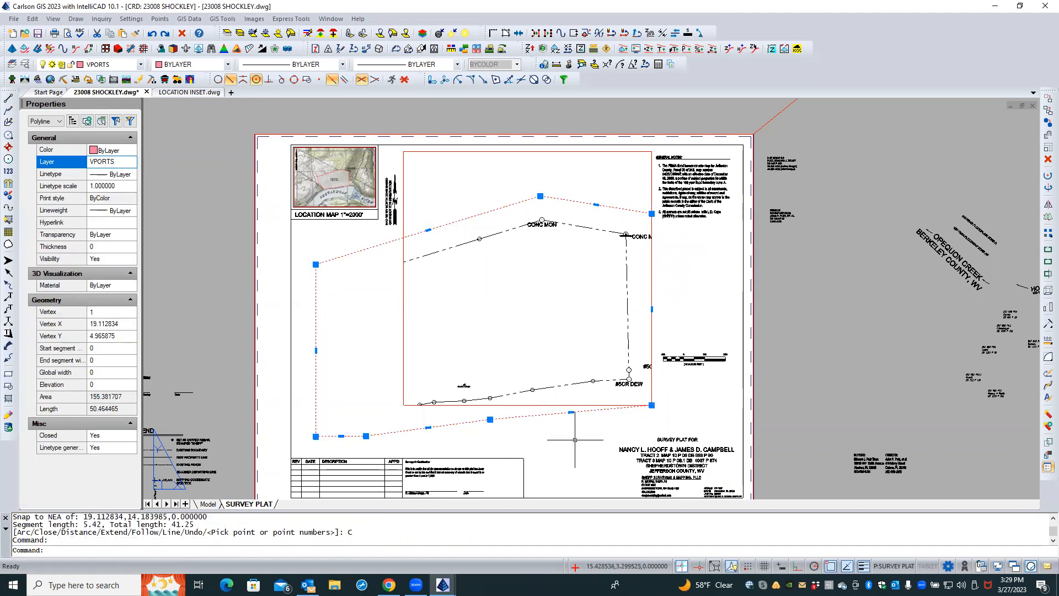
key("Escape")
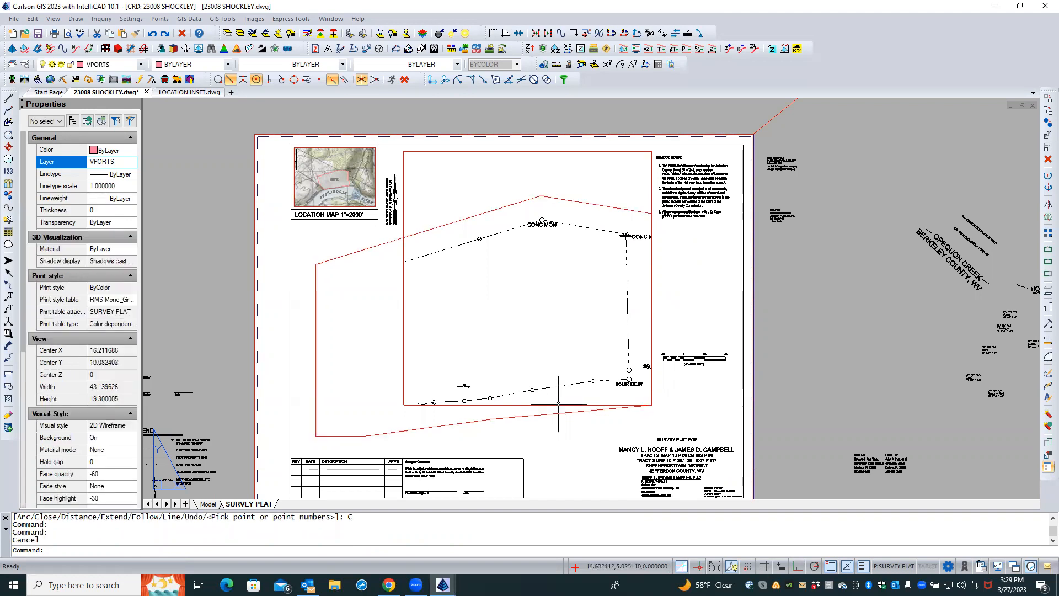
left_click(557, 405)
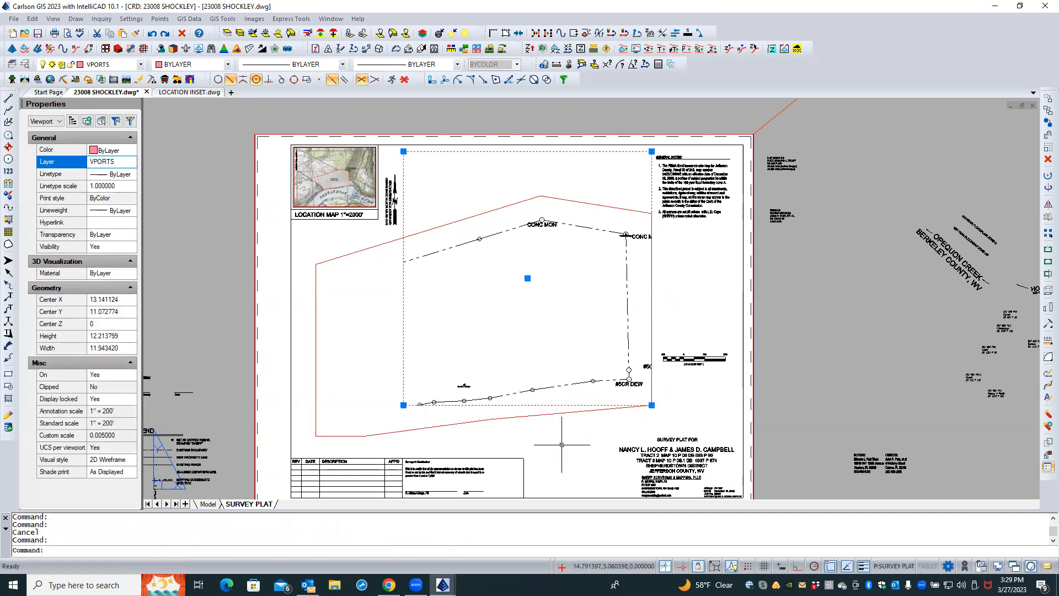
key("Escape")
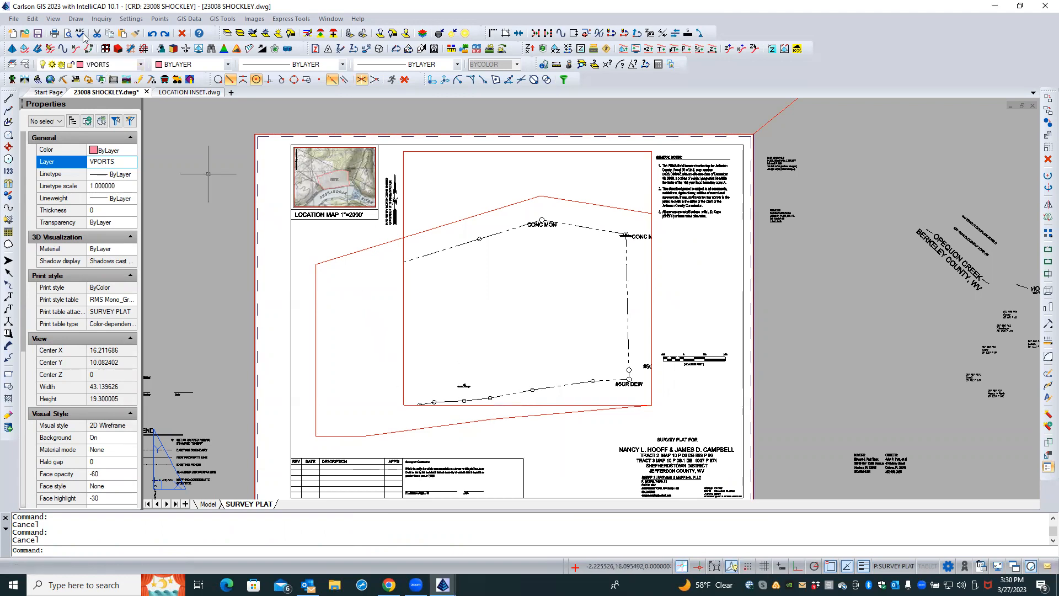
Convert the new closed polyline into a viewport using the Create Model View command's Entity option
left_click(54, 20)
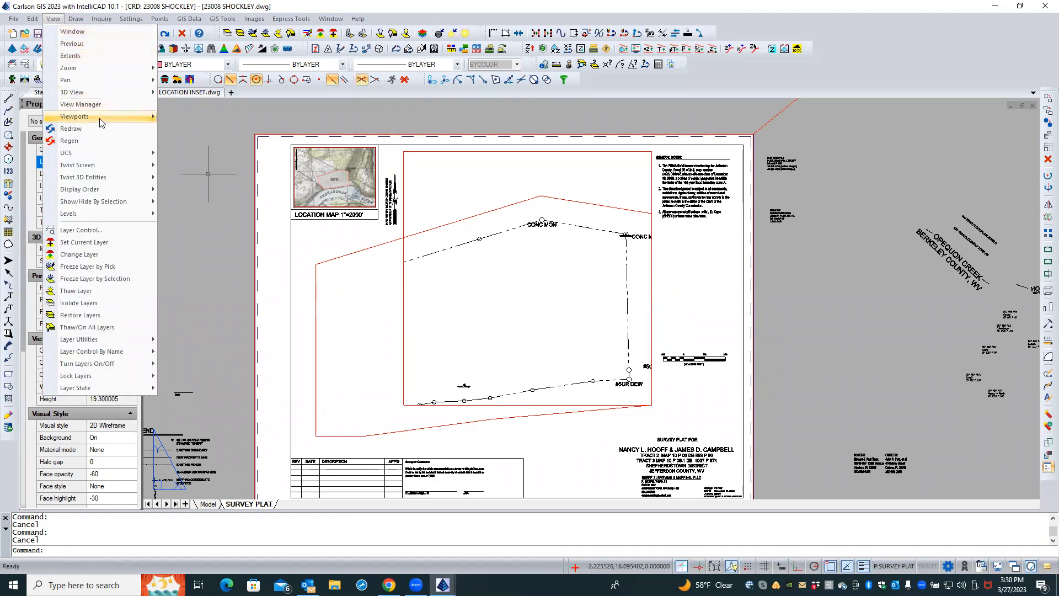
mouse_move(99, 118)
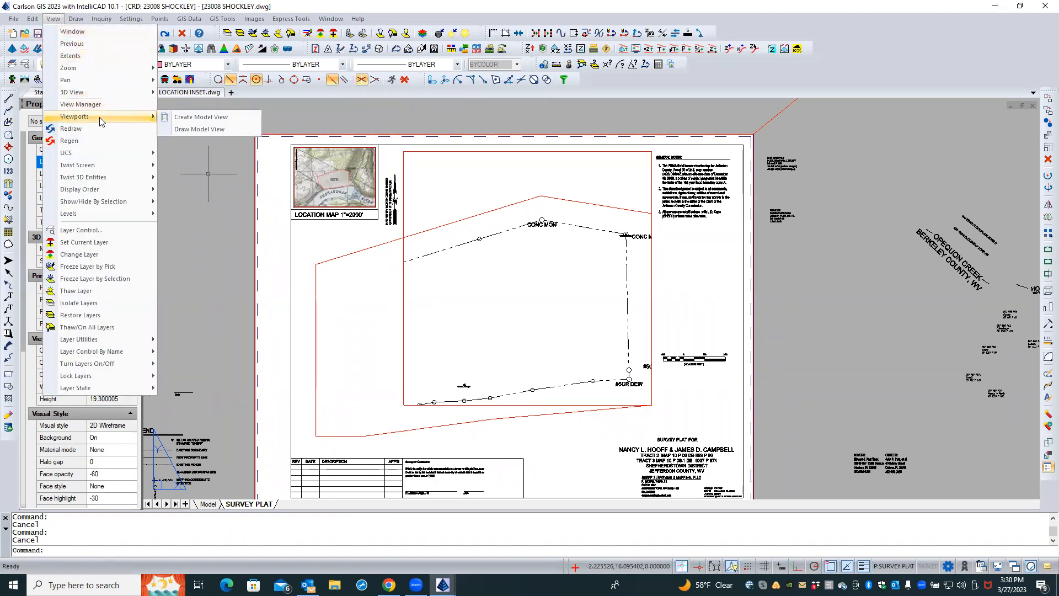
left_click(211, 118)
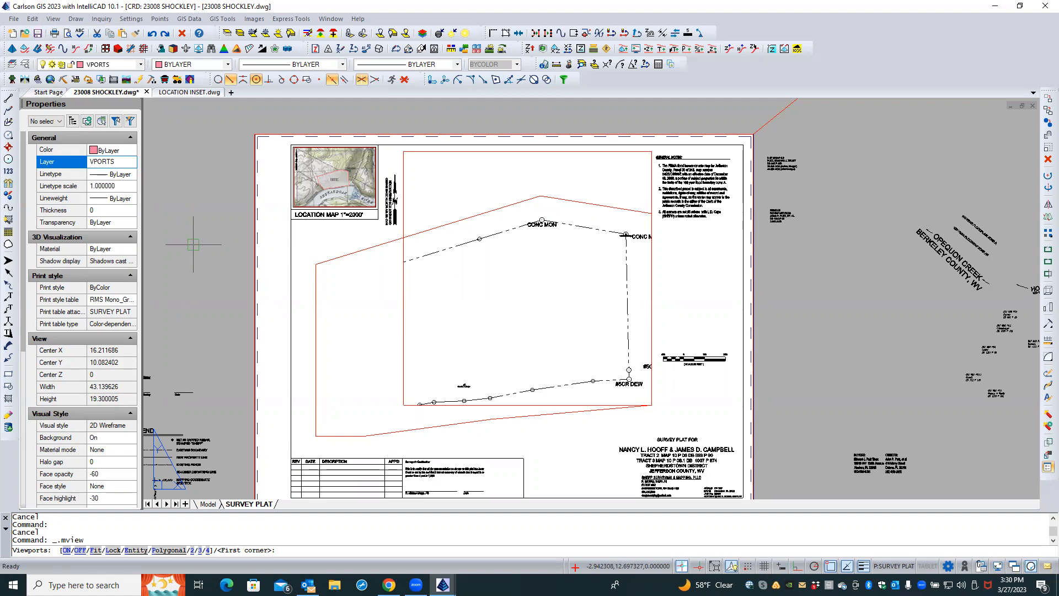
type("E")
key("Return")
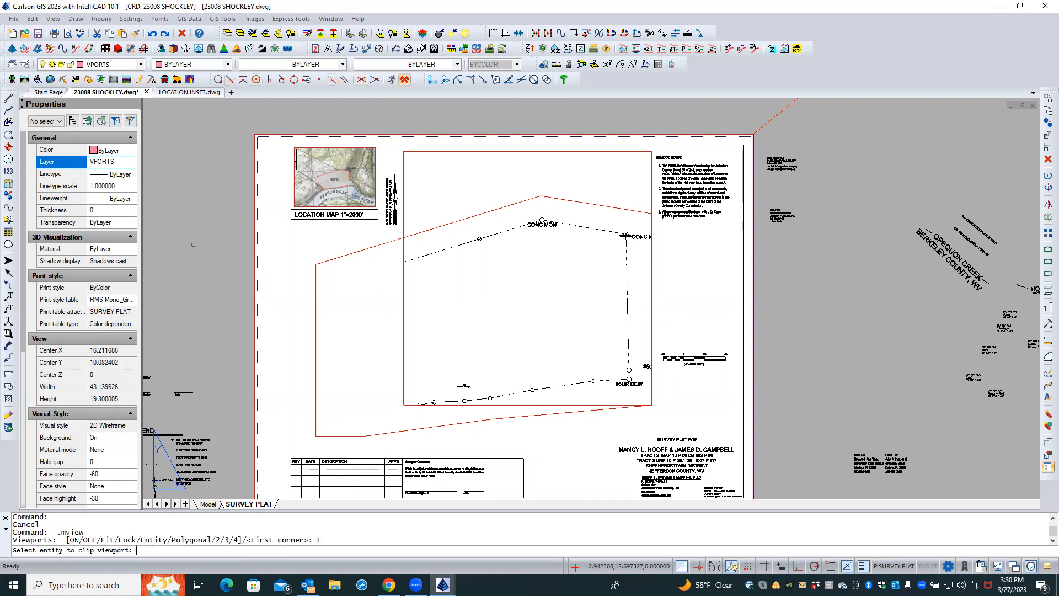
left_click(316, 401)
key("Return")
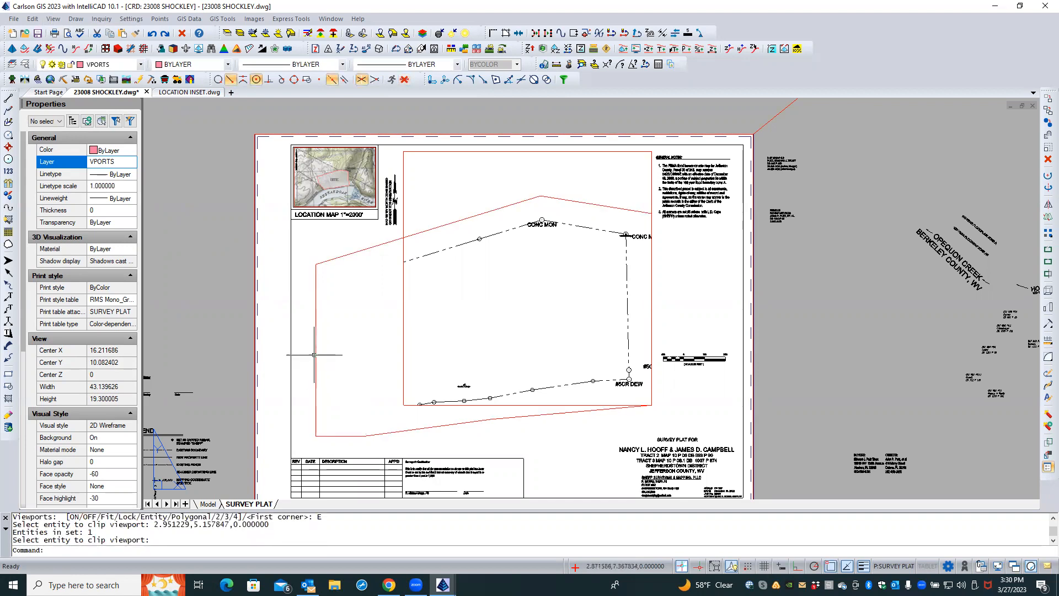
Select the new polyline viewport and the original rectangular viewport to inspect their properties
left_click(315, 354)
left_click(314, 355)
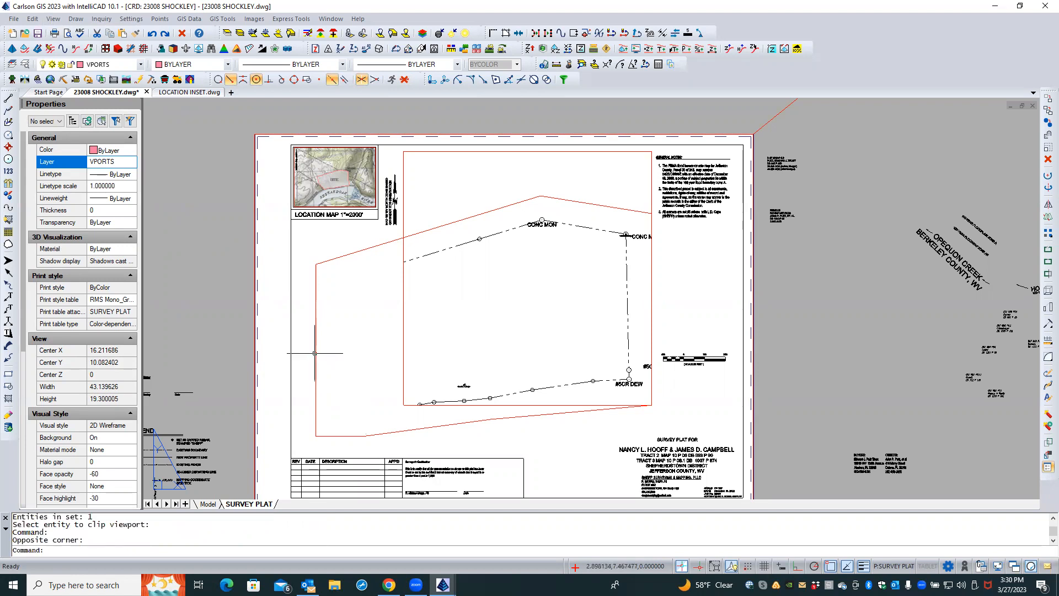
left_click(316, 350)
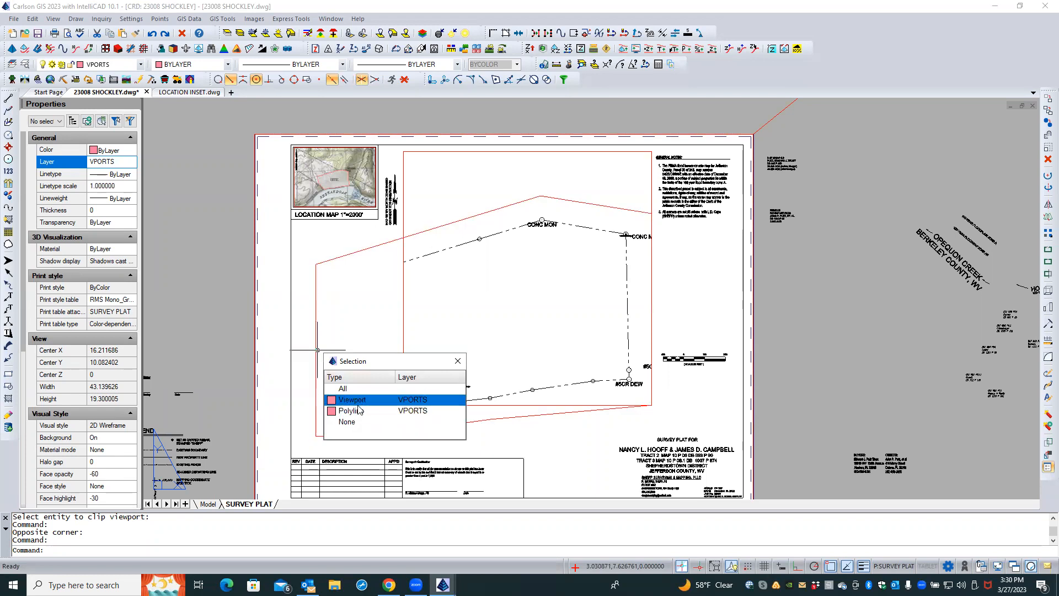
key("Escape")
key("Escape")
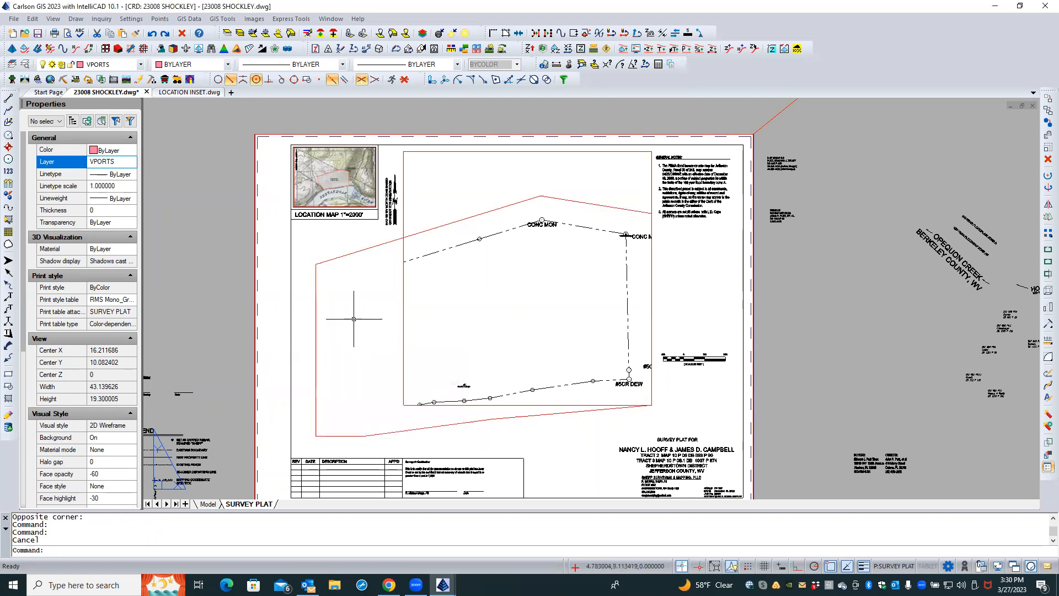
left_click(403, 302)
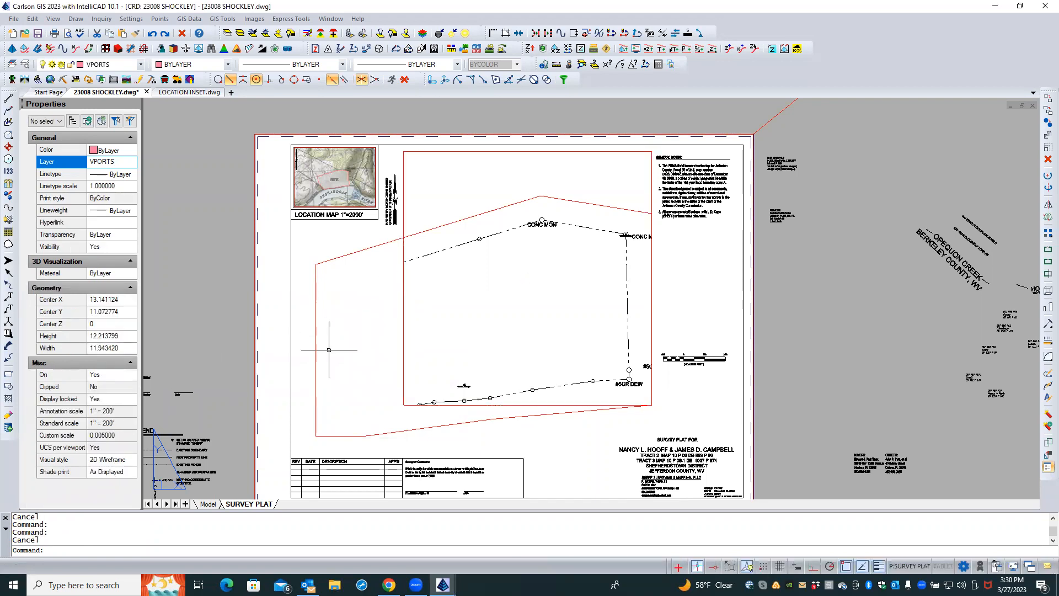
key("Escape")
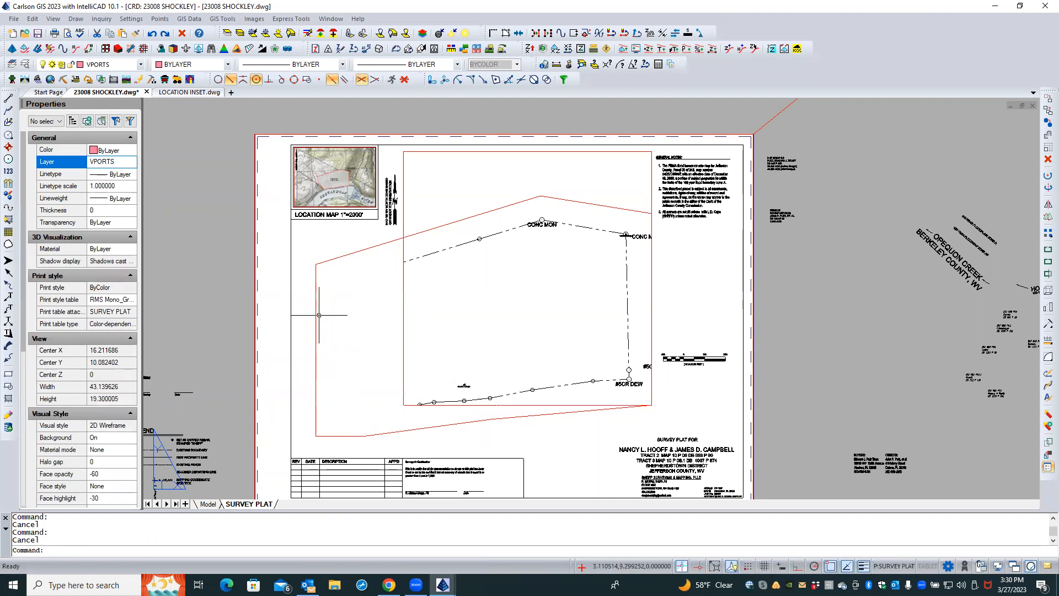
Match the properties of the original rectangular viewport onto the new polyline viewport
left_click(140, 36)
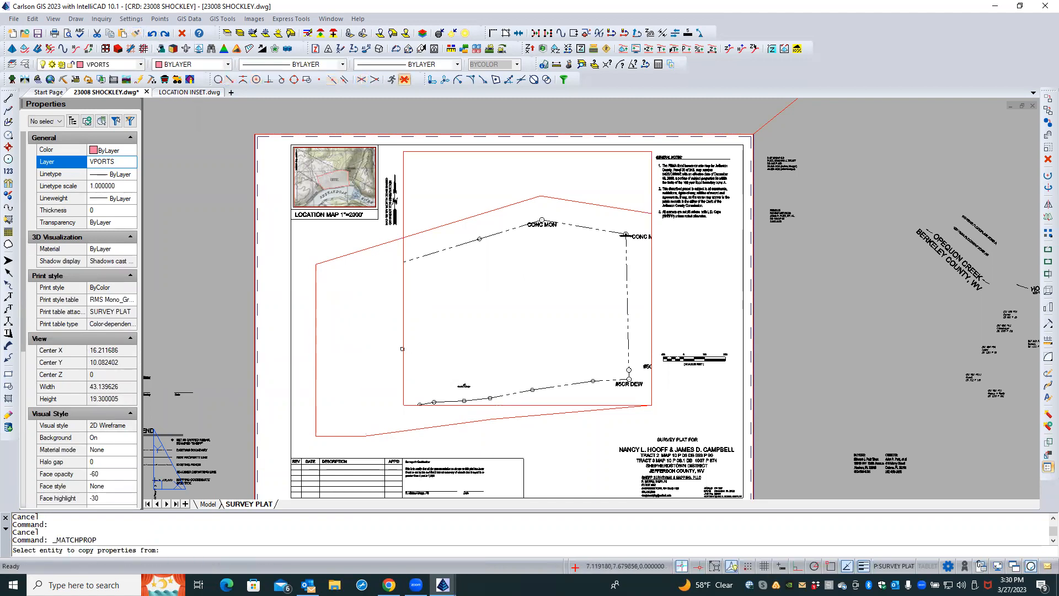
left_click(403, 348)
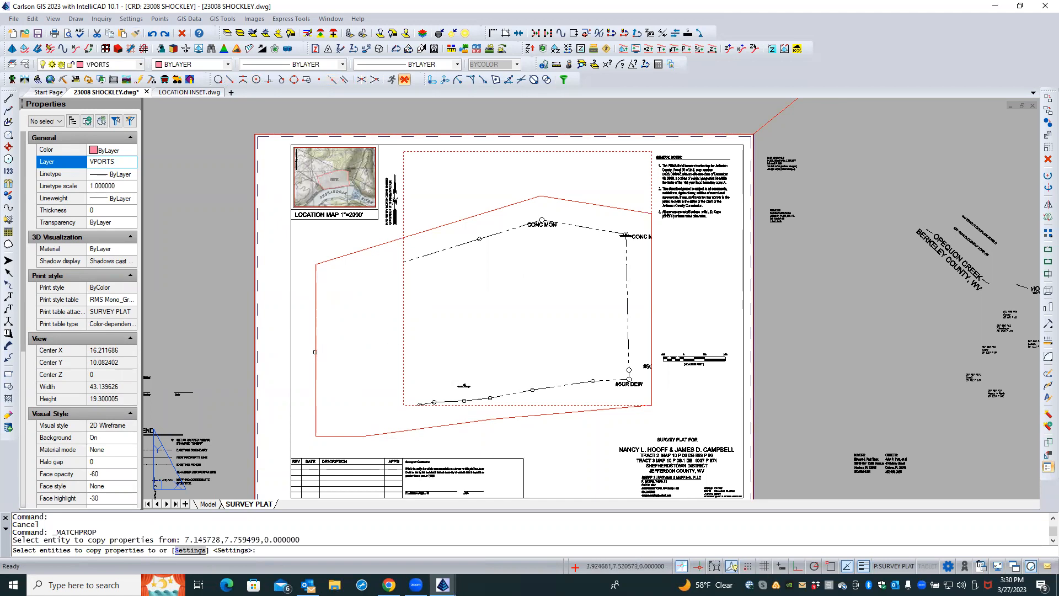
left_click(315, 351)
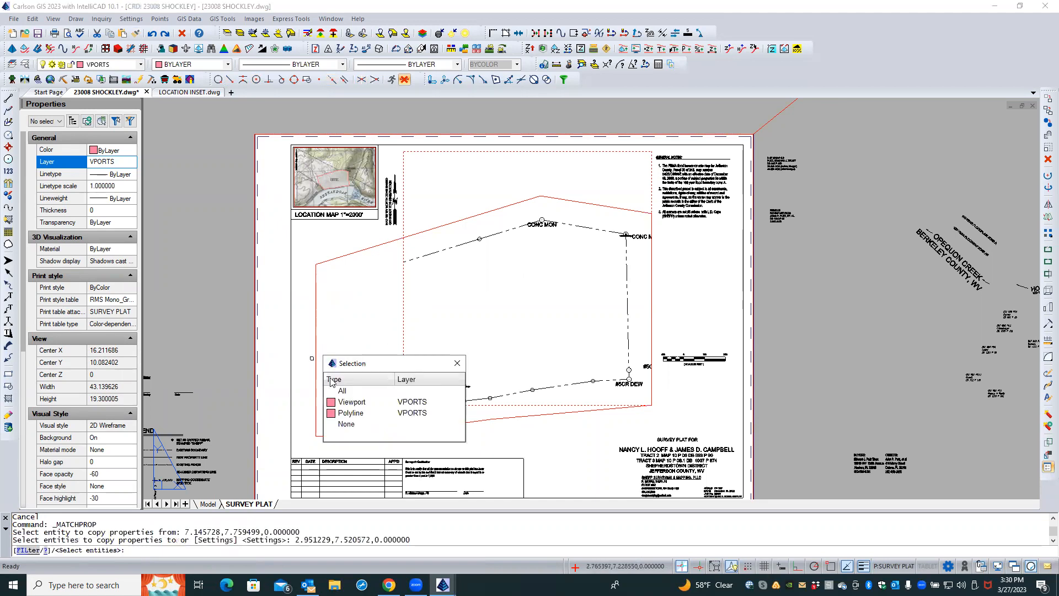
left_click(353, 403)
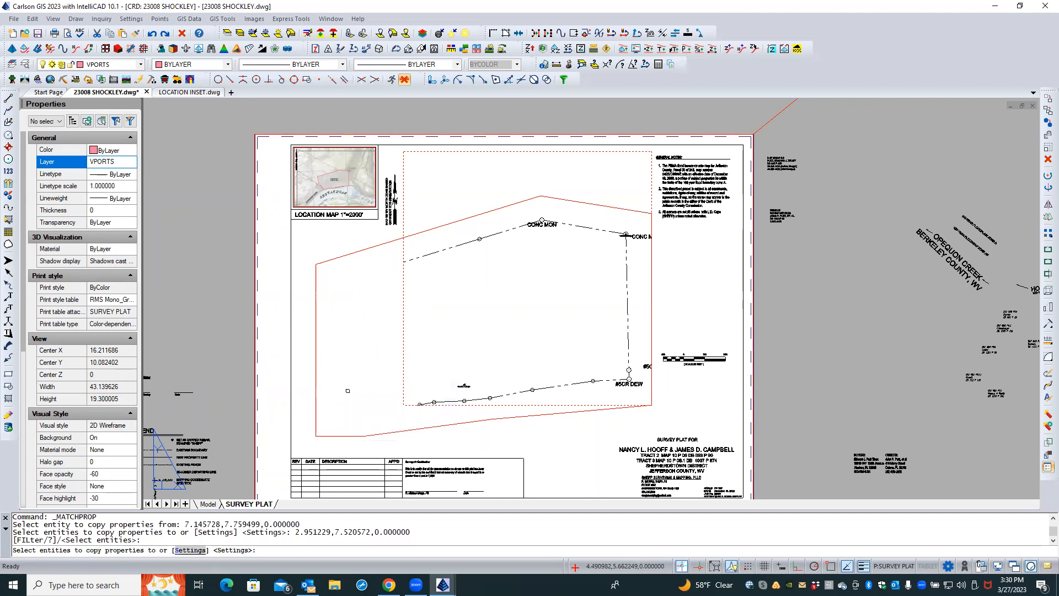
left_click(348, 391)
left_click(339, 394)
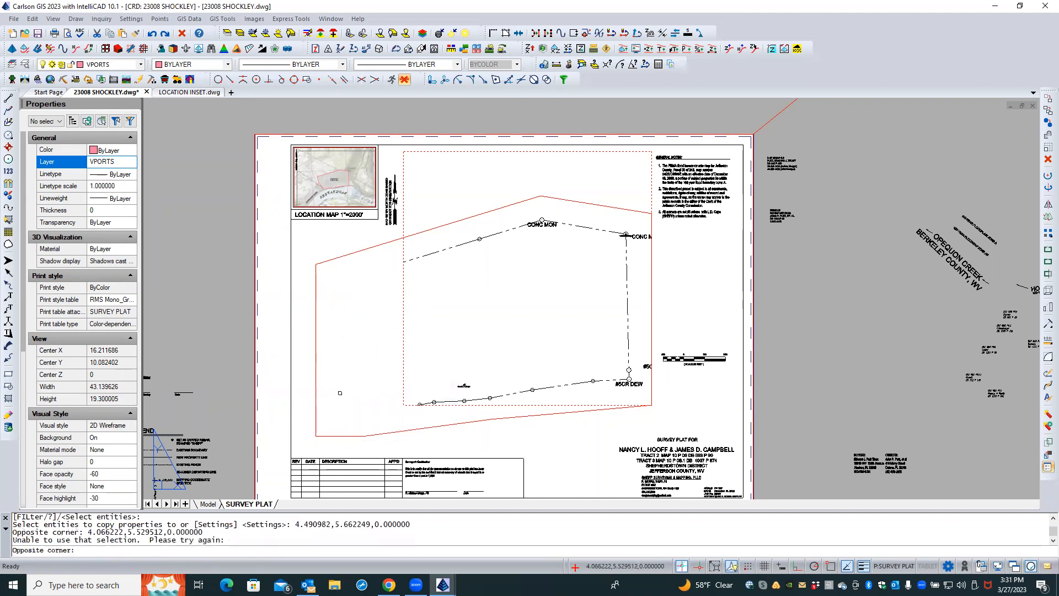
key("Escape")
key("Escape")
key("Escape")
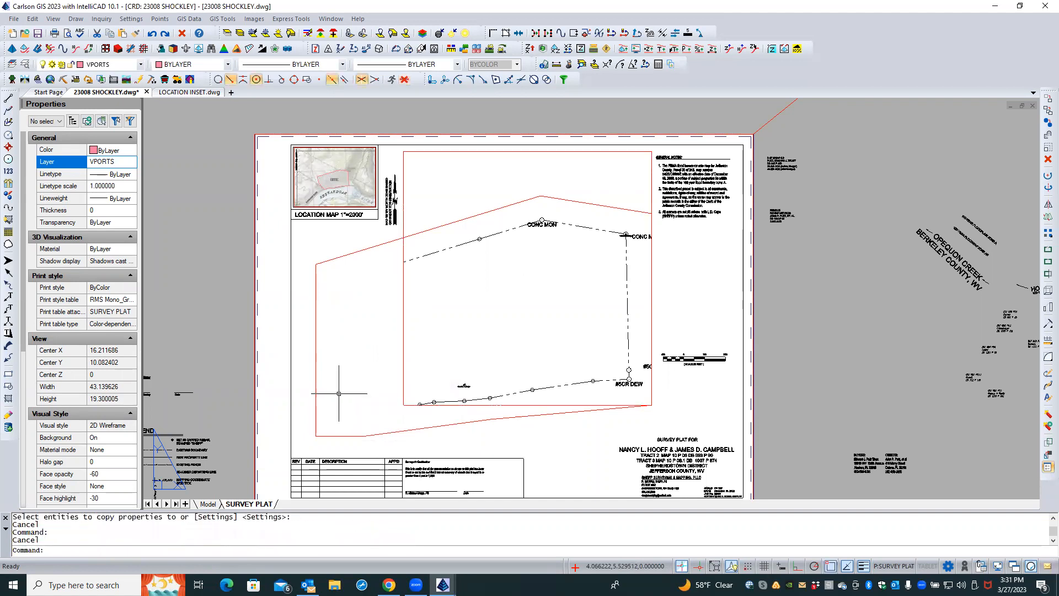
Reselect the new viewport from the overlapping objects, then zoom in on the location map inset
left_click(315, 359)
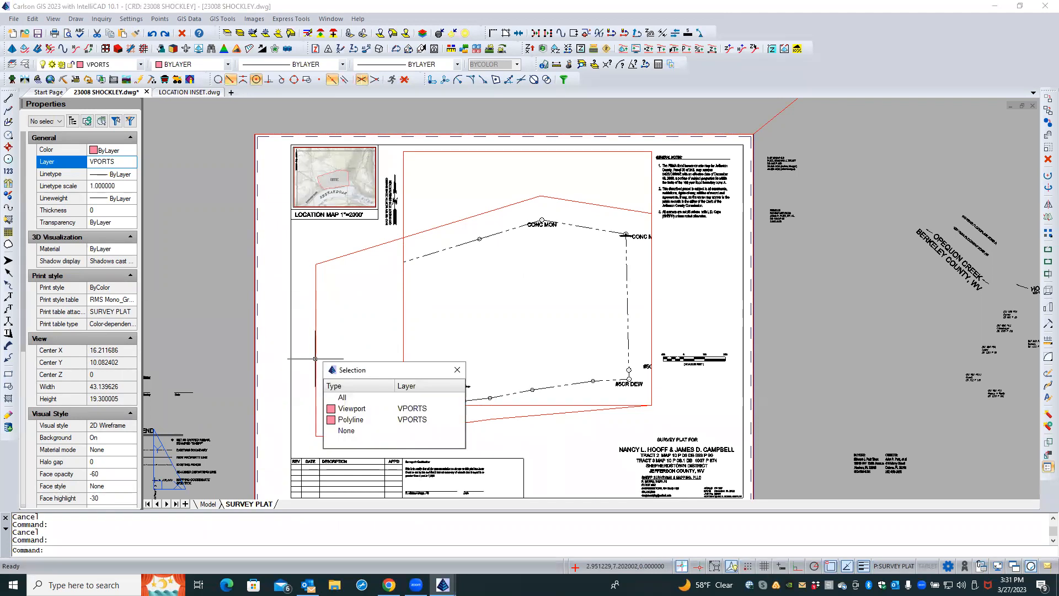
left_click(363, 410)
key("Escape")
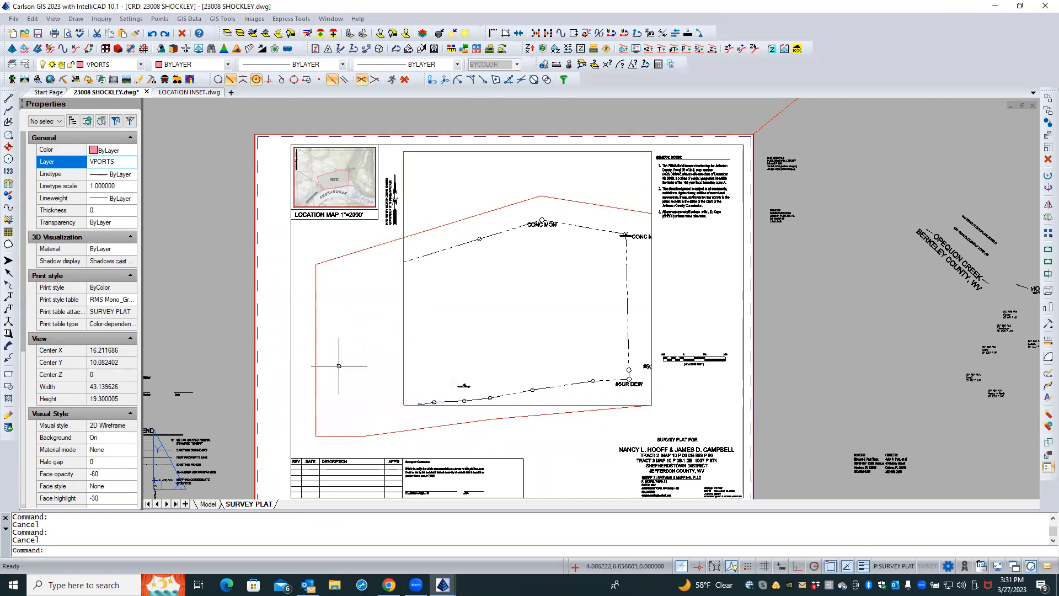
scroll(299, 162, "up", 1)
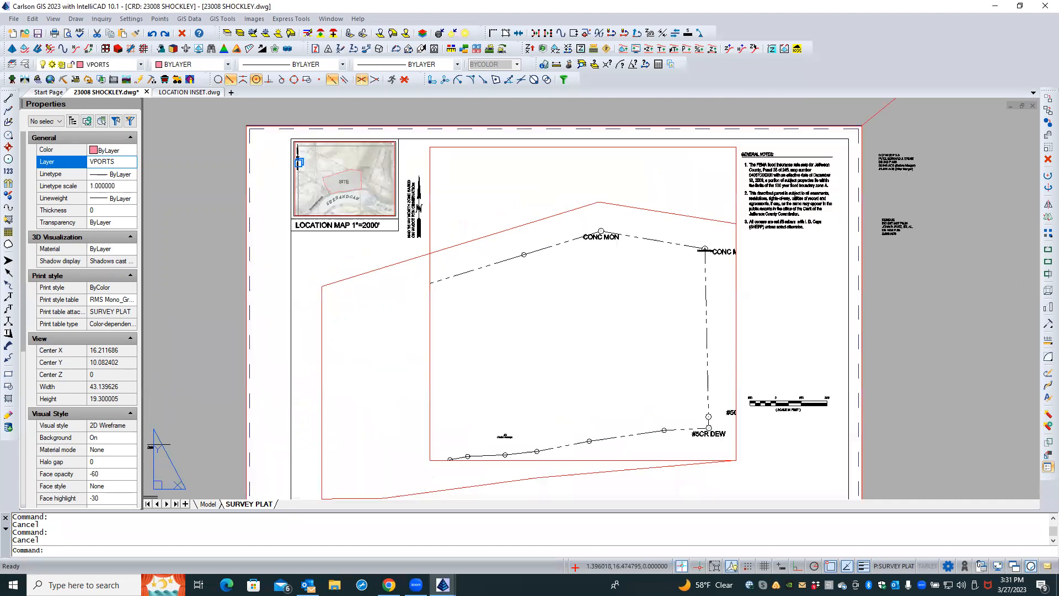
scroll(299, 162, "up", 4)
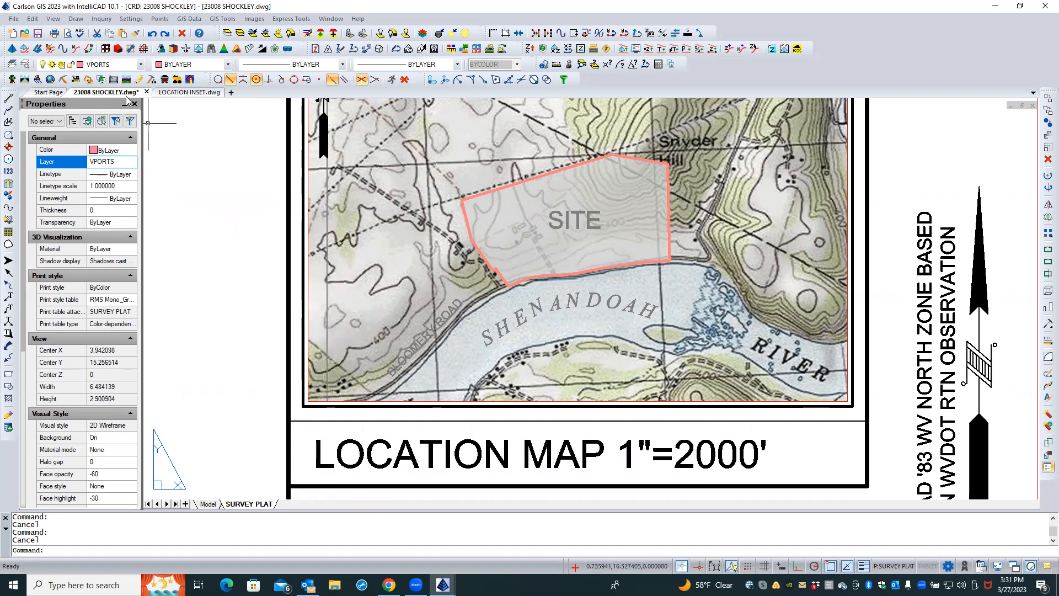
Switch to the LOCATION INSET drawing and back, then activate the location map viewport
left_click(178, 94)
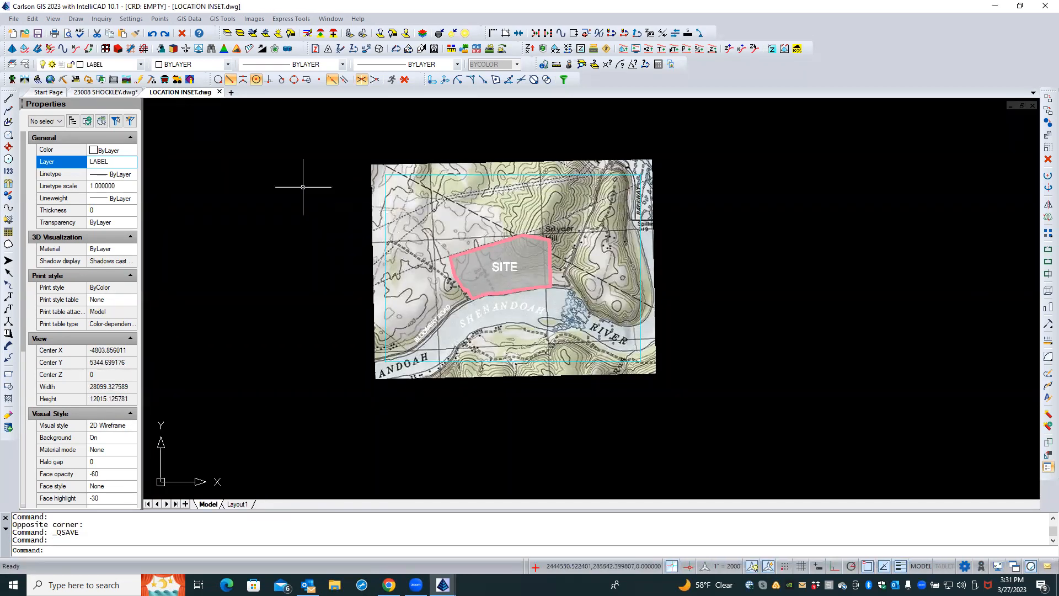
left_click(109, 92)
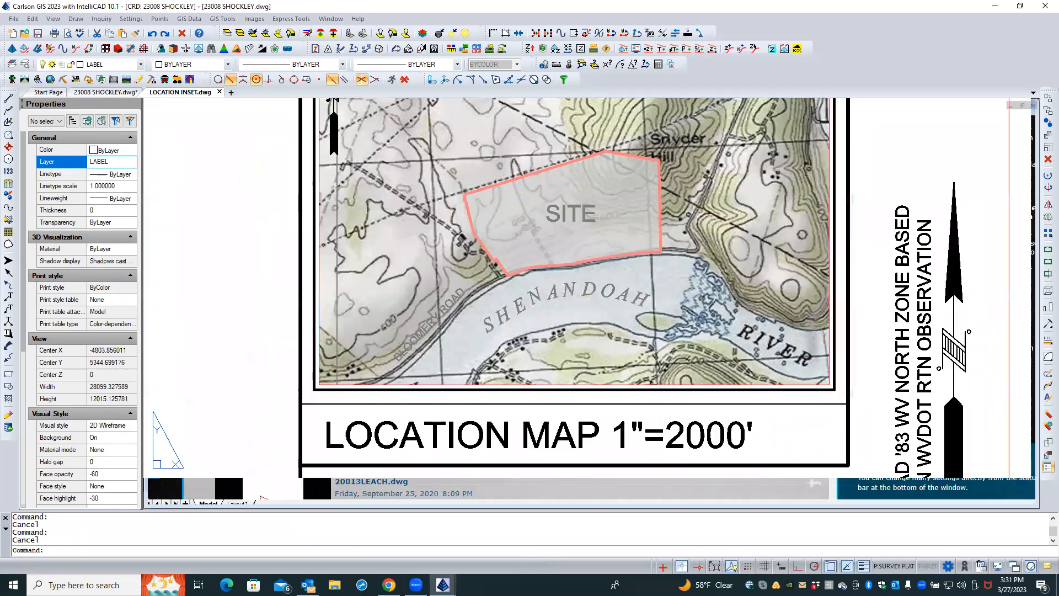
double_click(397, 251)
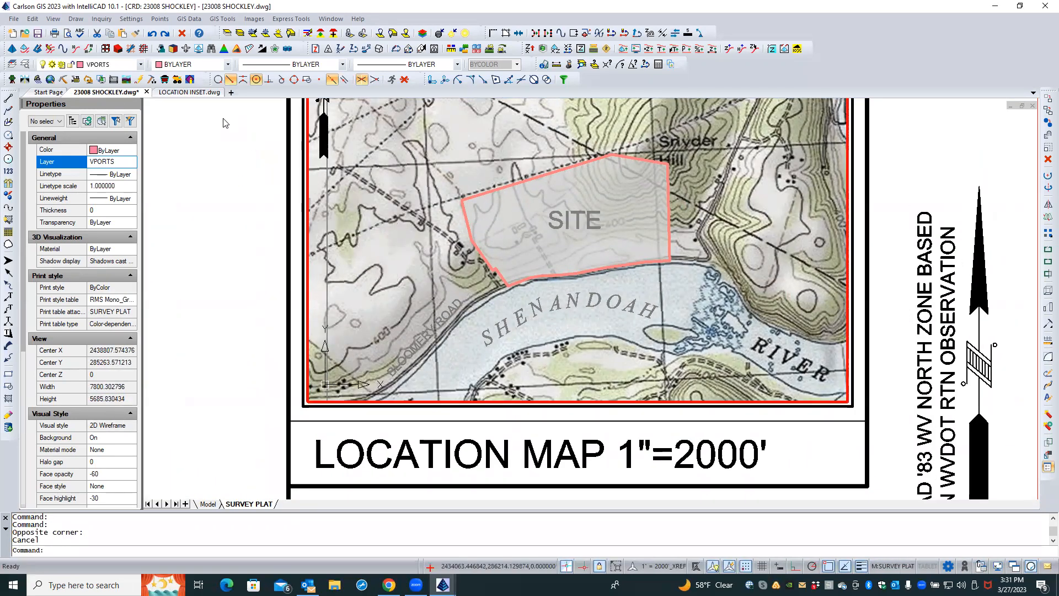
Open the layer explorer, browse the layer list, and filter layer names by CLIP*
left_click(26, 64)
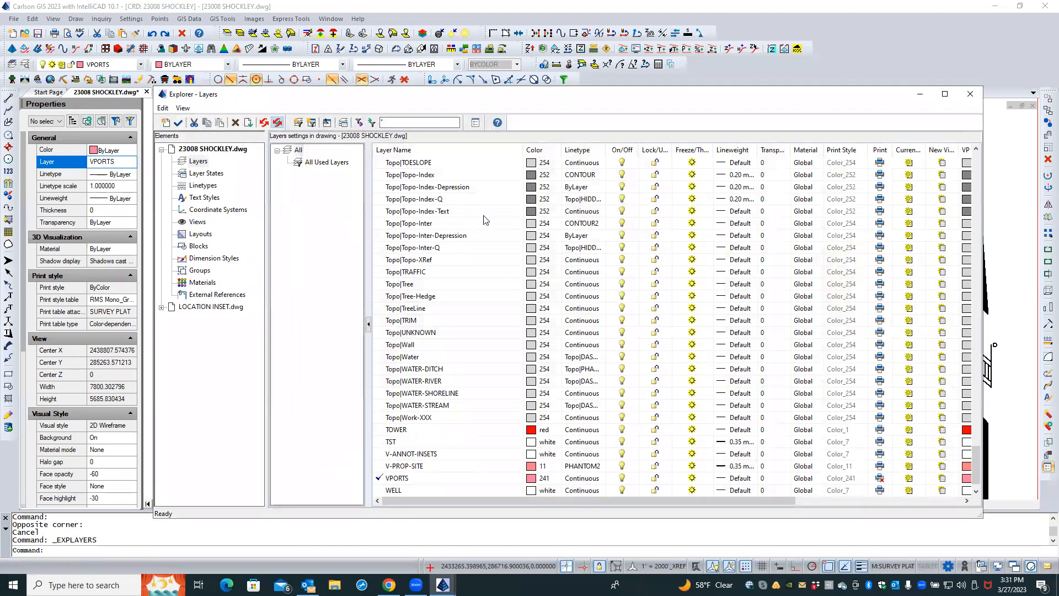
scroll(427, 374, "up", 20)
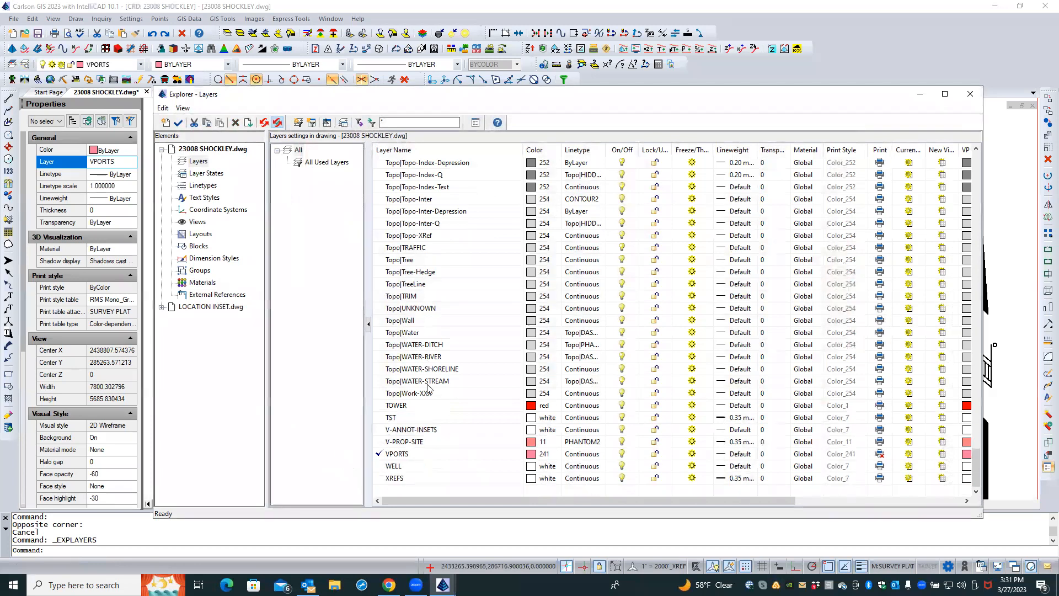
scroll(428, 374, "up", 20)
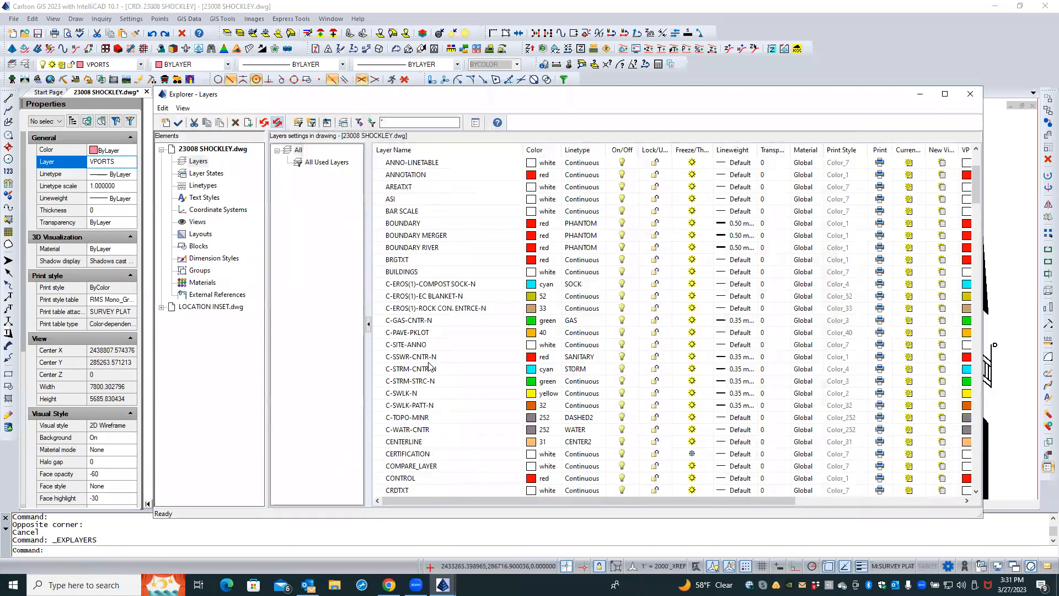
scroll(428, 366, "down", 3)
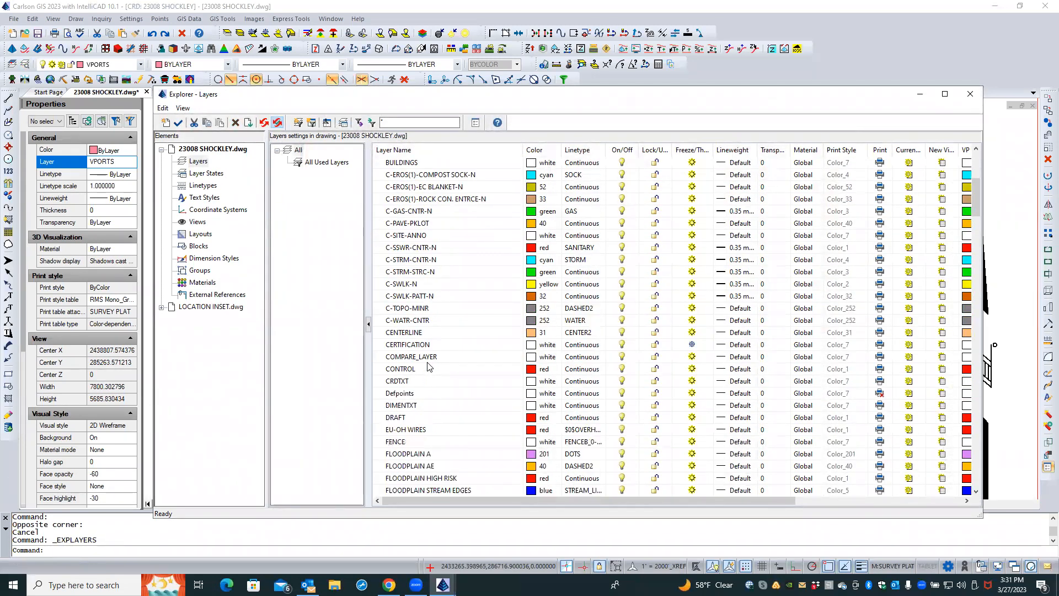
scroll(429, 366, "down", 15)
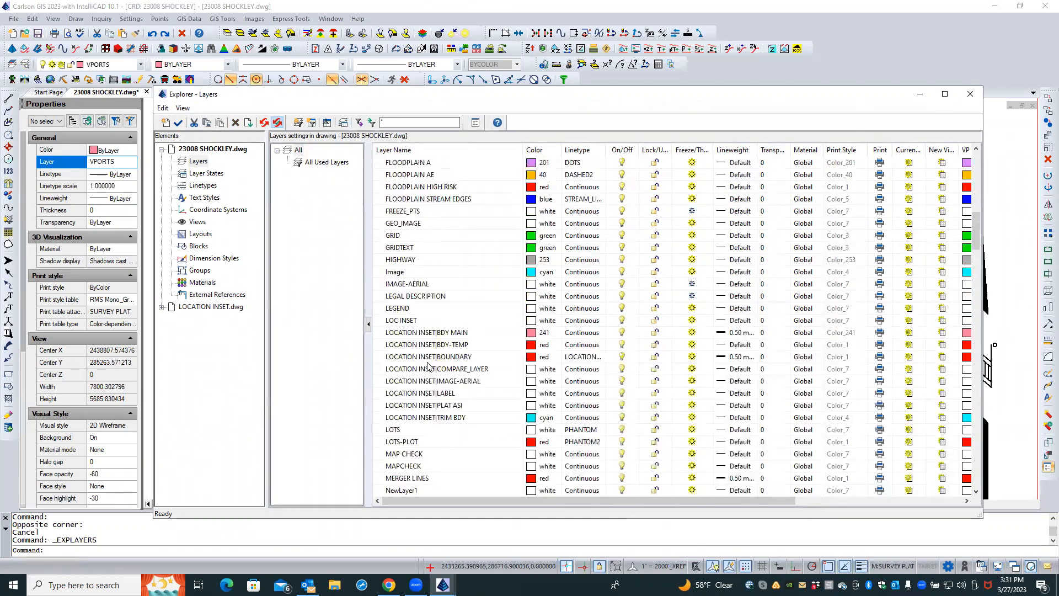
scroll(429, 366, "up", 20)
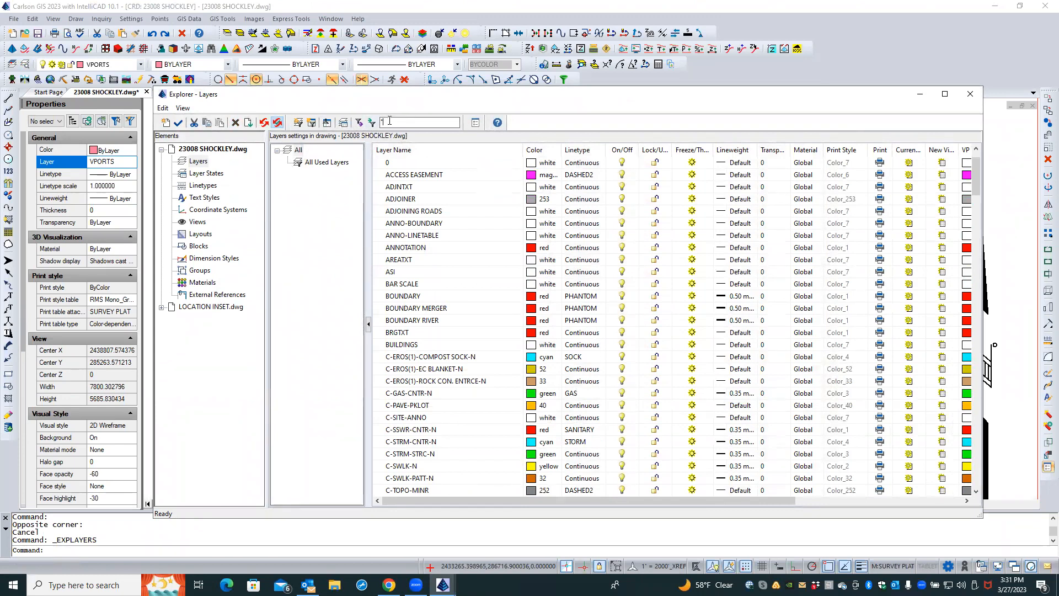
type("CLIP*")
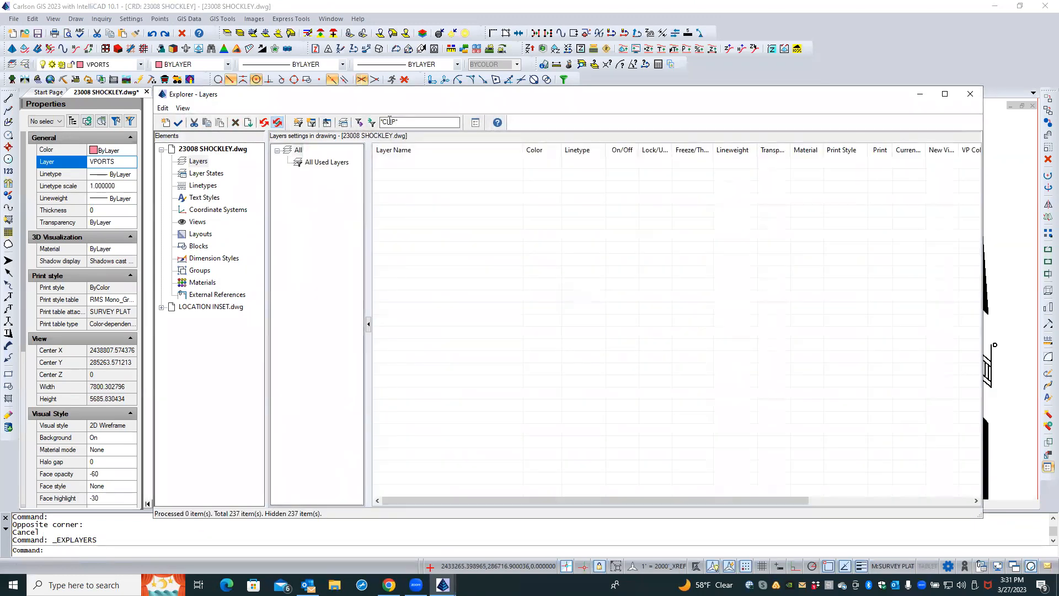
left_click(309, 163)
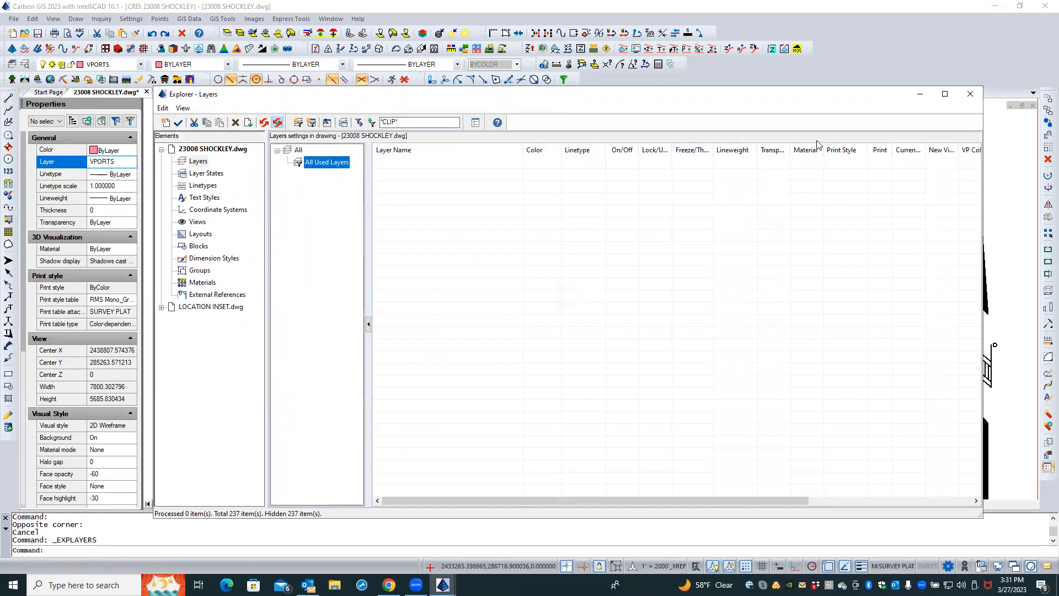
left_click(967, 96)
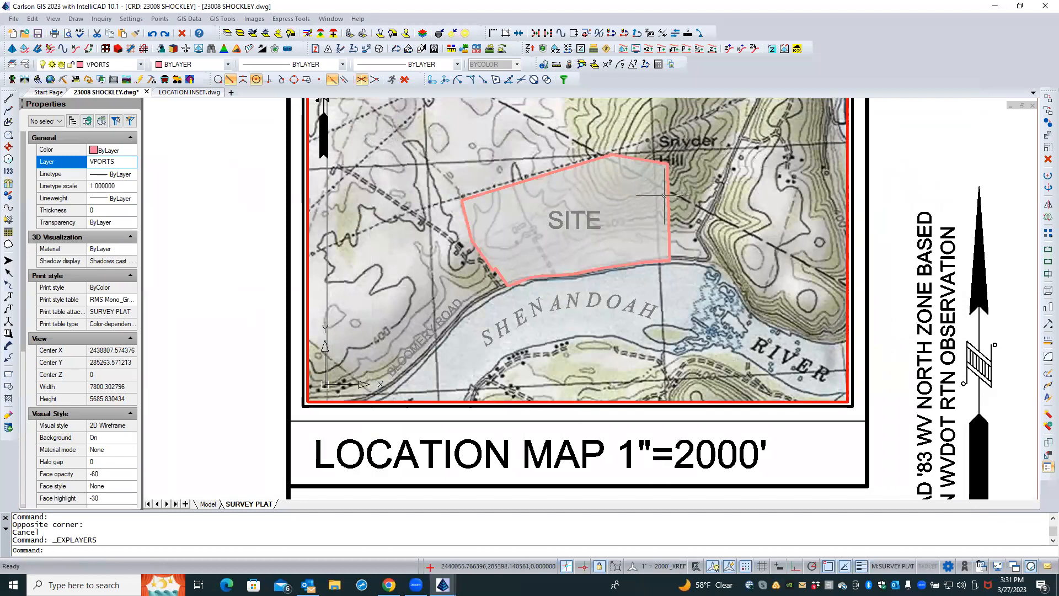
Switch to model space and zoom in on the location map image around the site
scroll(339, 295, "down", 1)
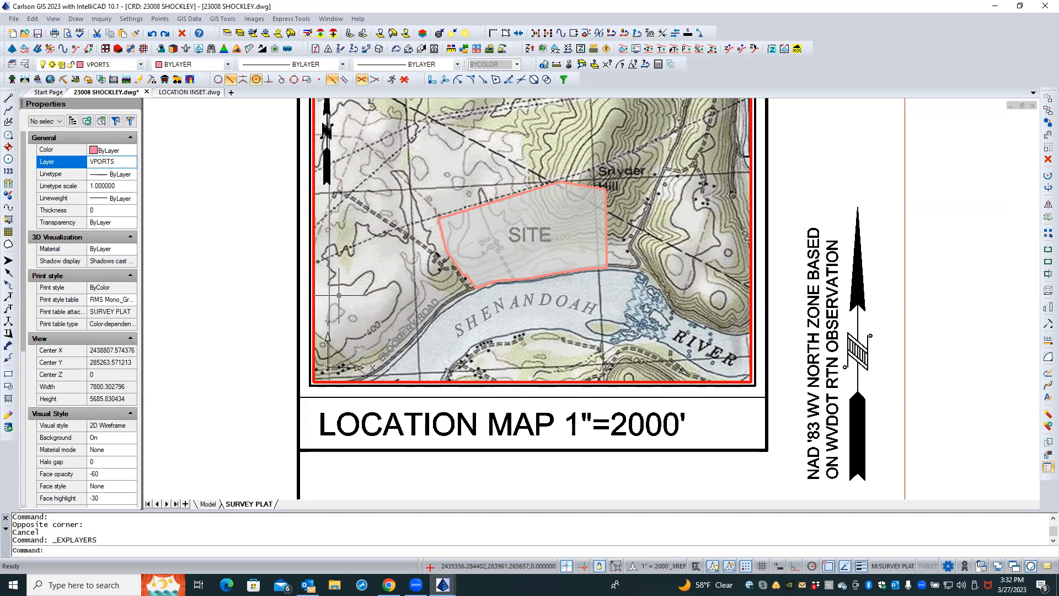
left_click(208, 504)
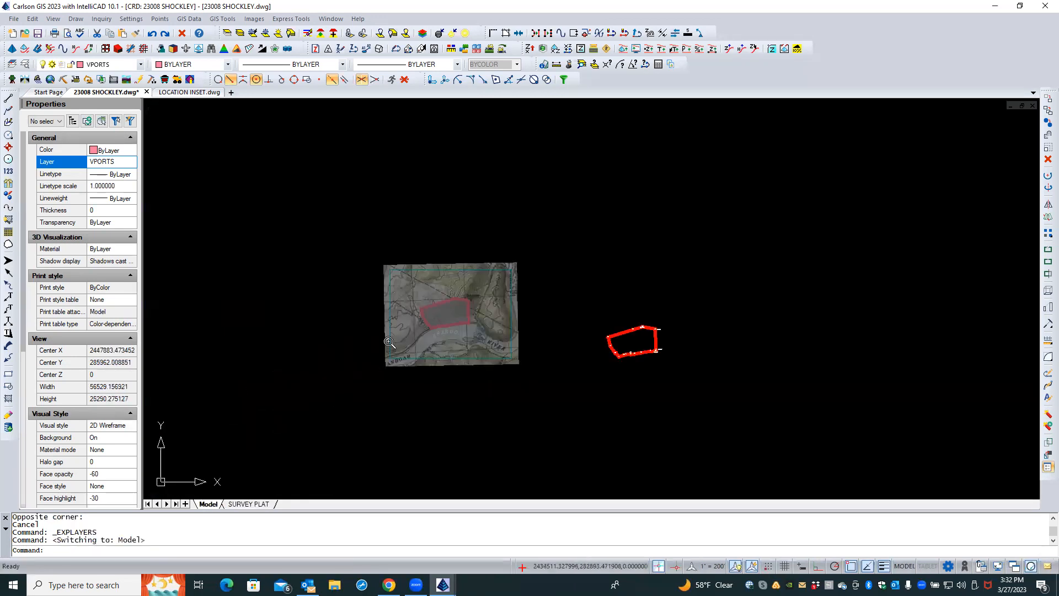
scroll(405, 306, "up", 5)
scroll(424, 164, "up", 2)
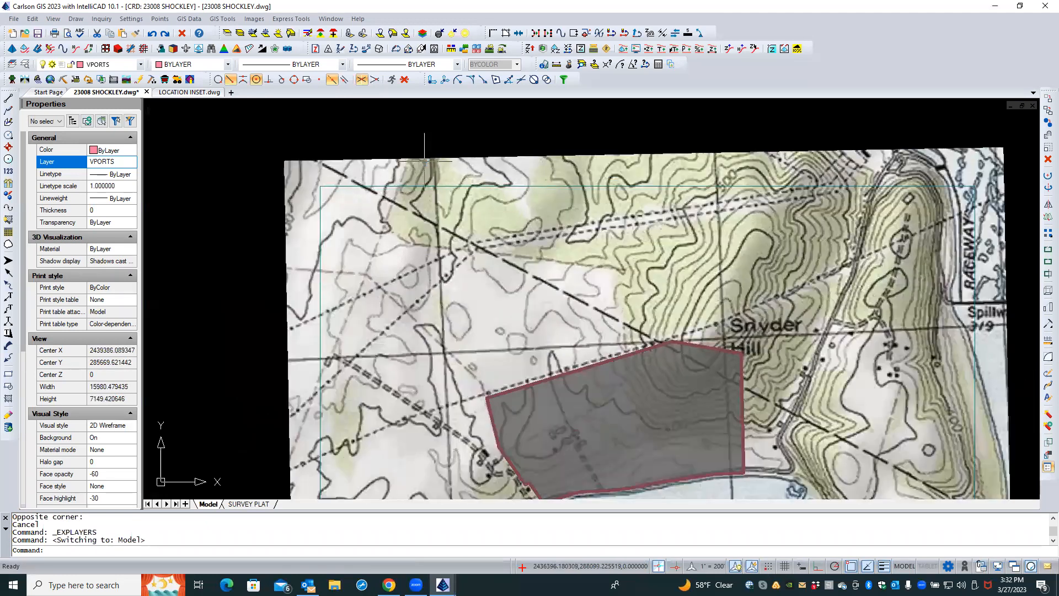
List the properties of the nested xref entity forming the location map's trim boundary
type("XLIST")
key("Return")
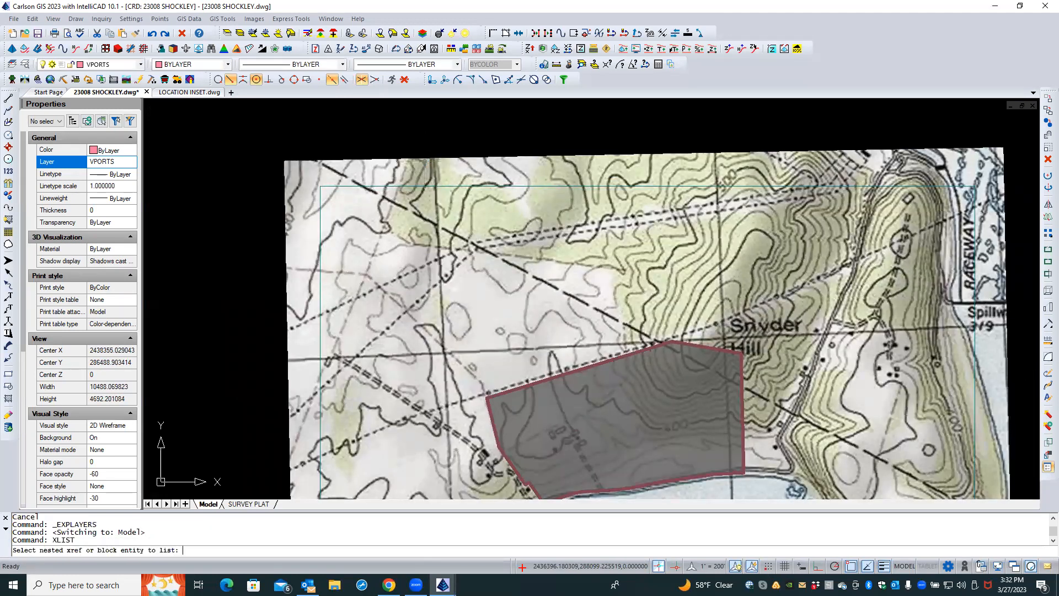
left_click(343, 186)
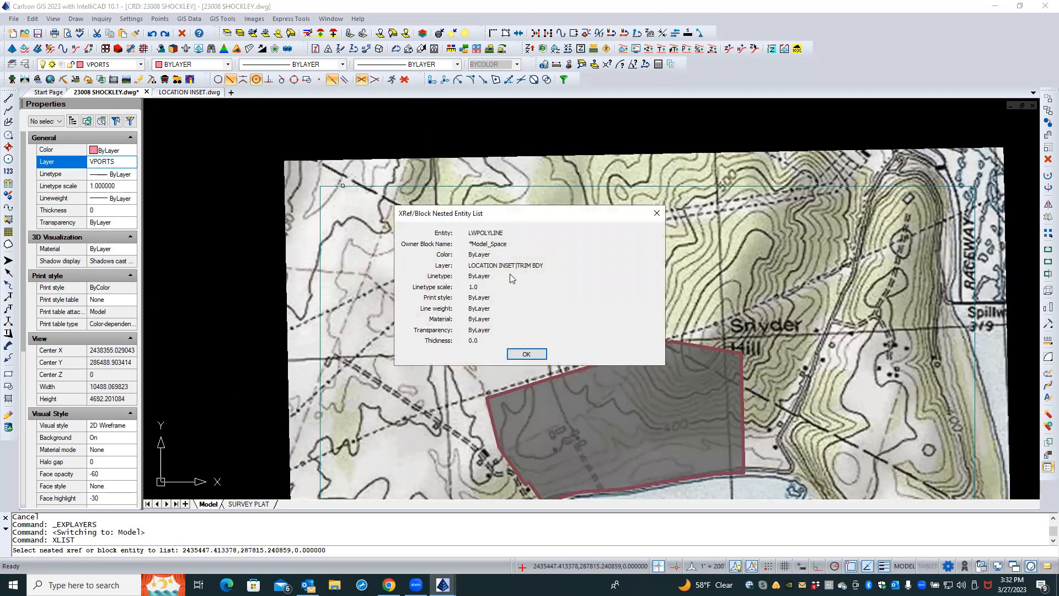
key("Return")
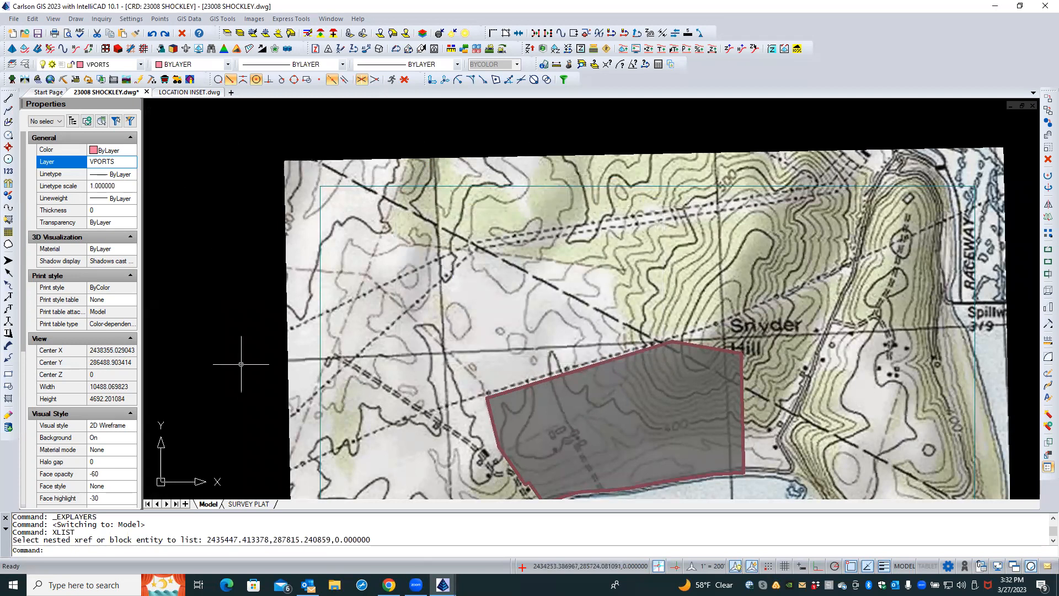
Back in the SURVEY PLAT layout, filter layers by TRIM* and freeze the LOCATION INSET|TRIM BDY layer
left_click(248, 504)
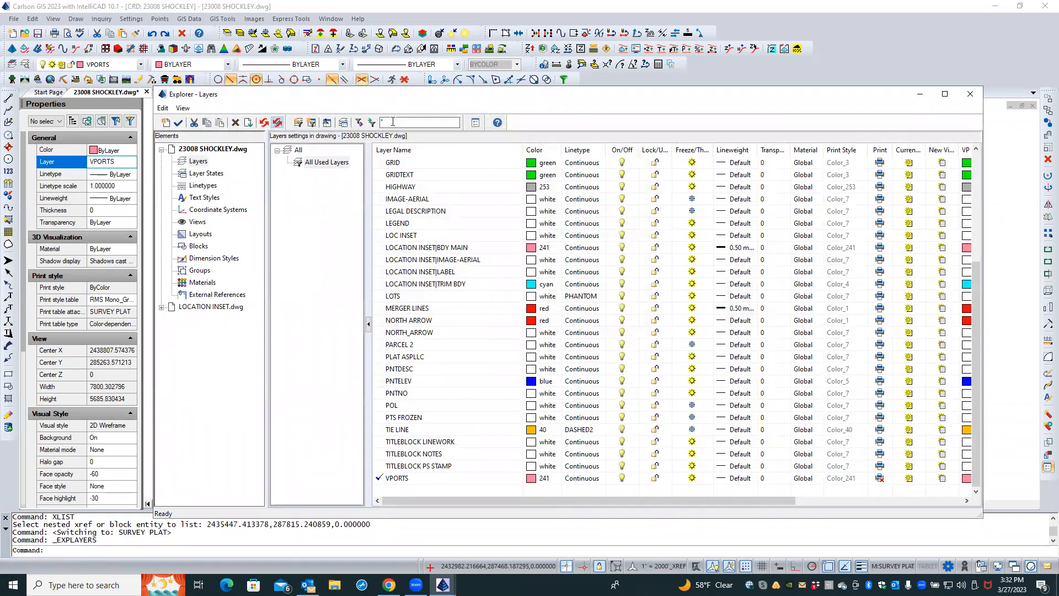
type("TRIM*")
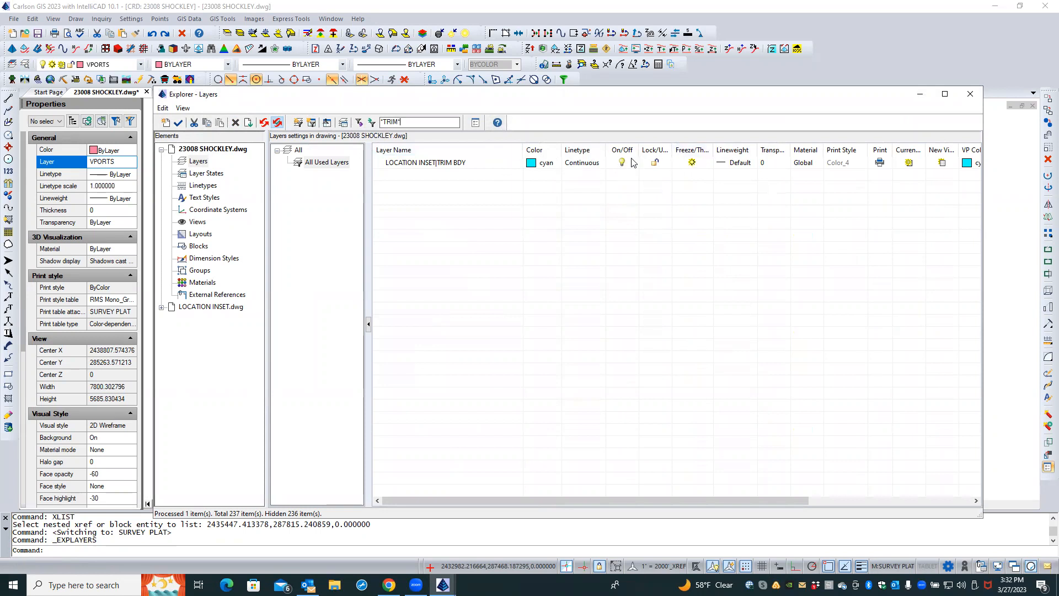
left_click(692, 163)
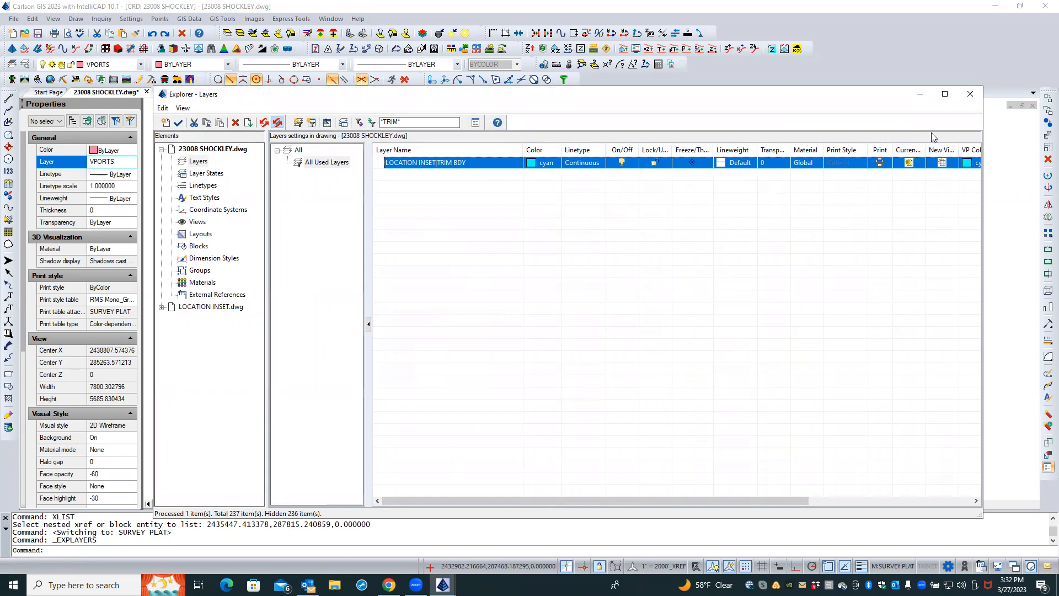
left_click(971, 93)
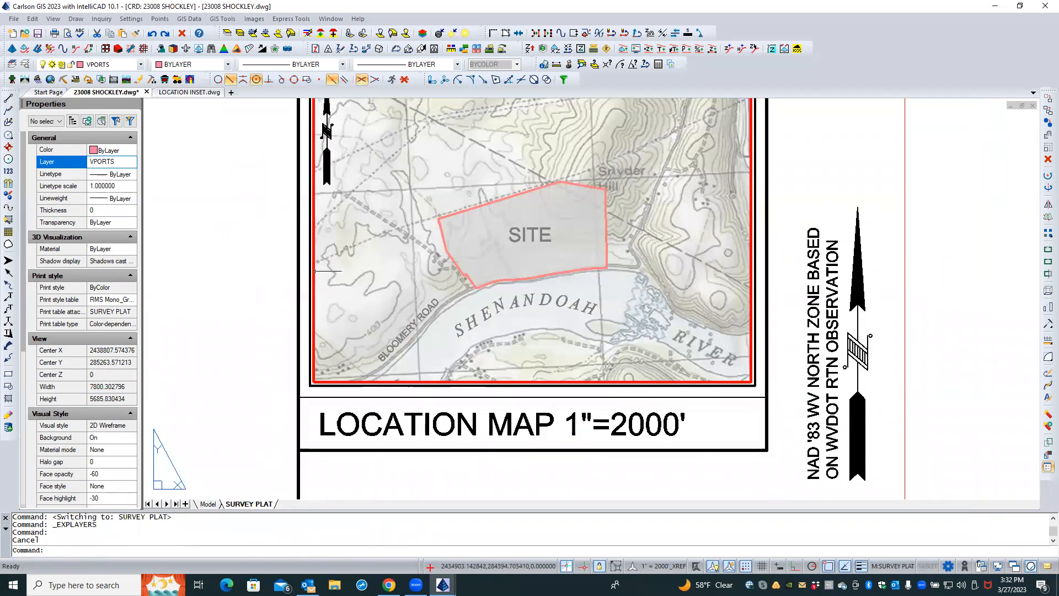
Return to paper space, view the LOCATION INSET drawing, and zoom out to the whole survey plat sheet
double_click(247, 278)
scroll(240, 209, "down", 3)
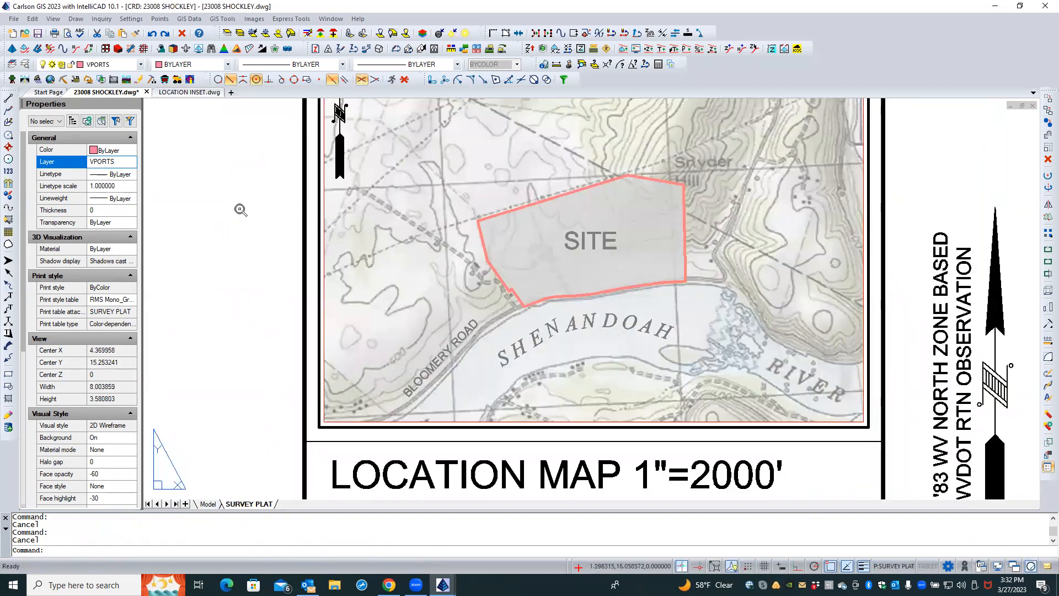
scroll(240, 210, "down", 3)
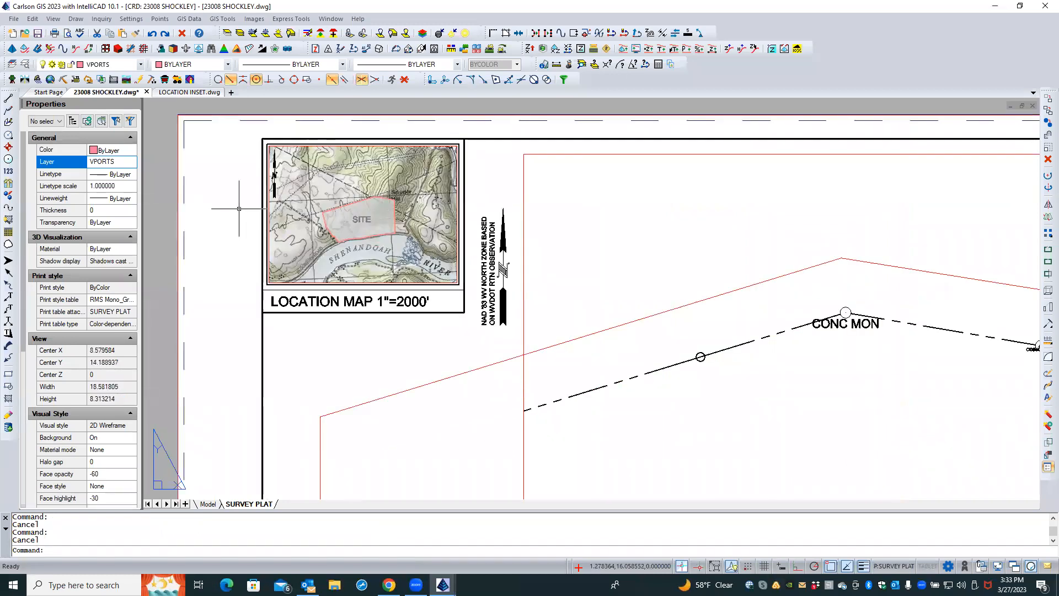
left_click(193, 93)
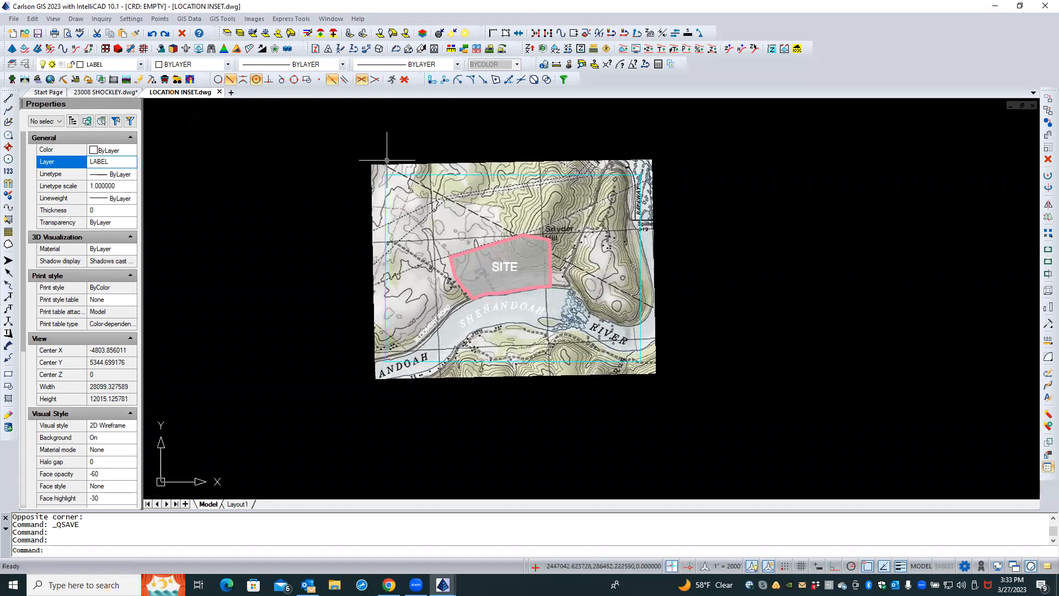
left_click(105, 92)
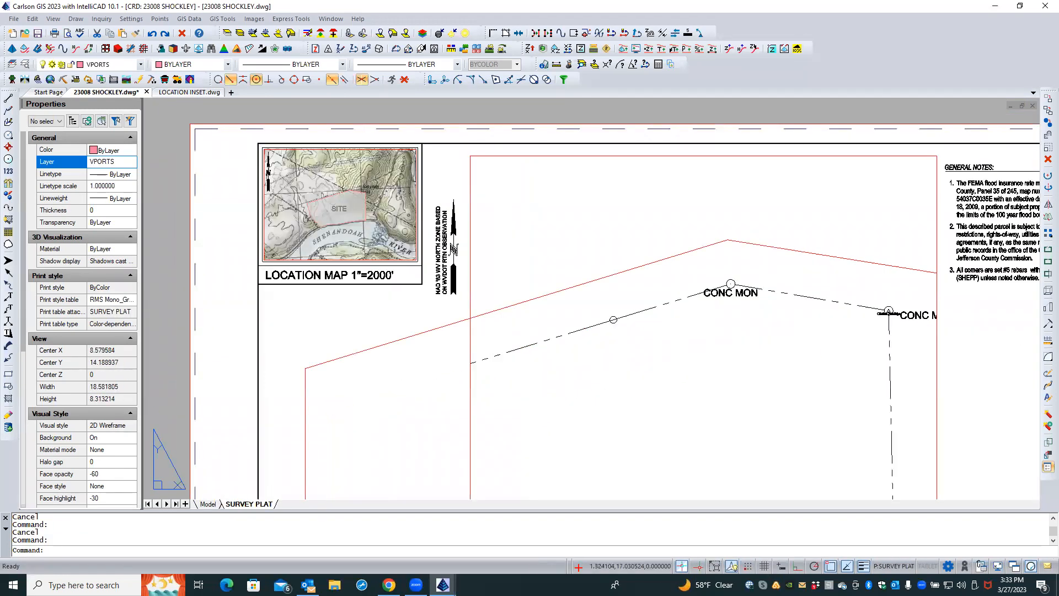
scroll(238, 169, "down", 2)
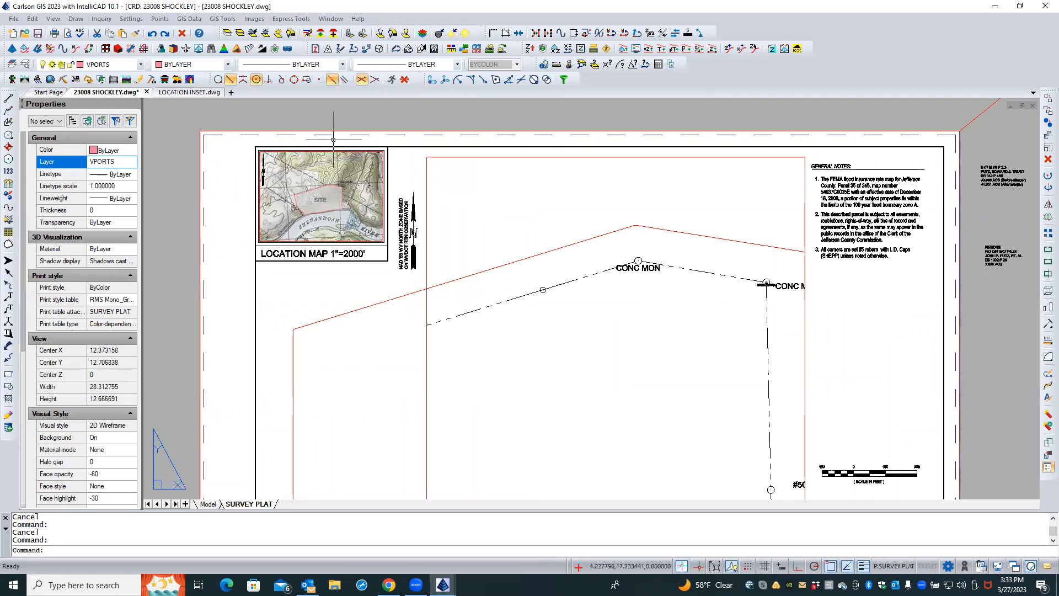
scroll(328, 140, "down", 2)
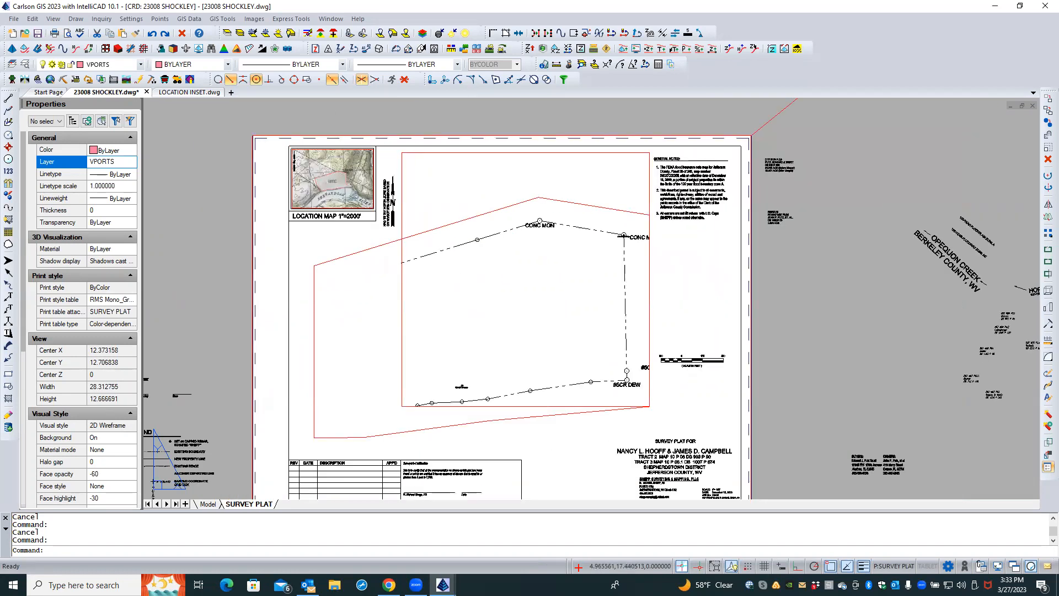
Pick the new viewport among the overlapping objects and enter and leave it once
left_click(363, 253)
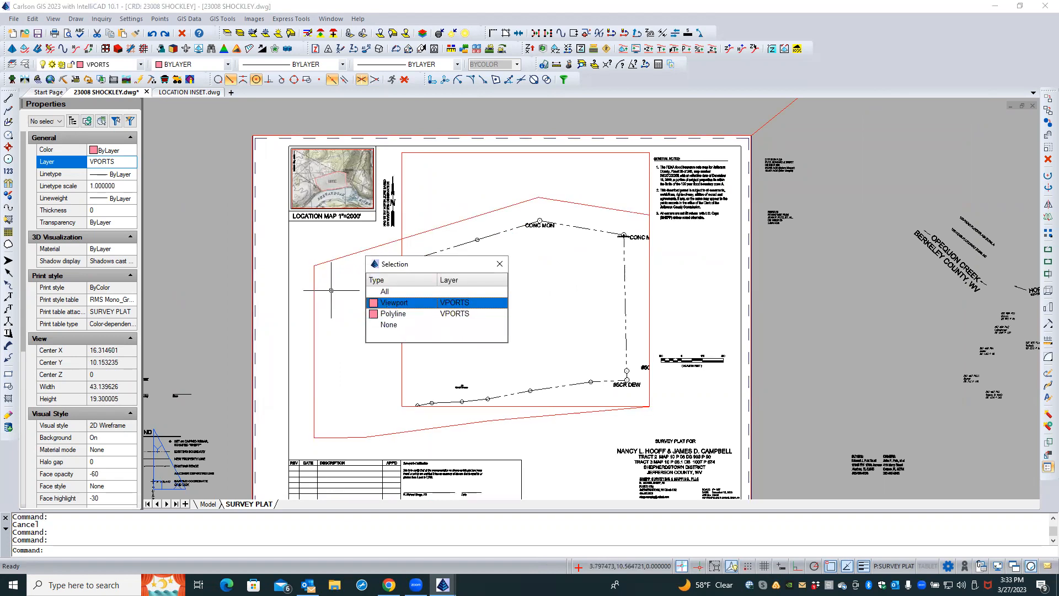
left_click(386, 306)
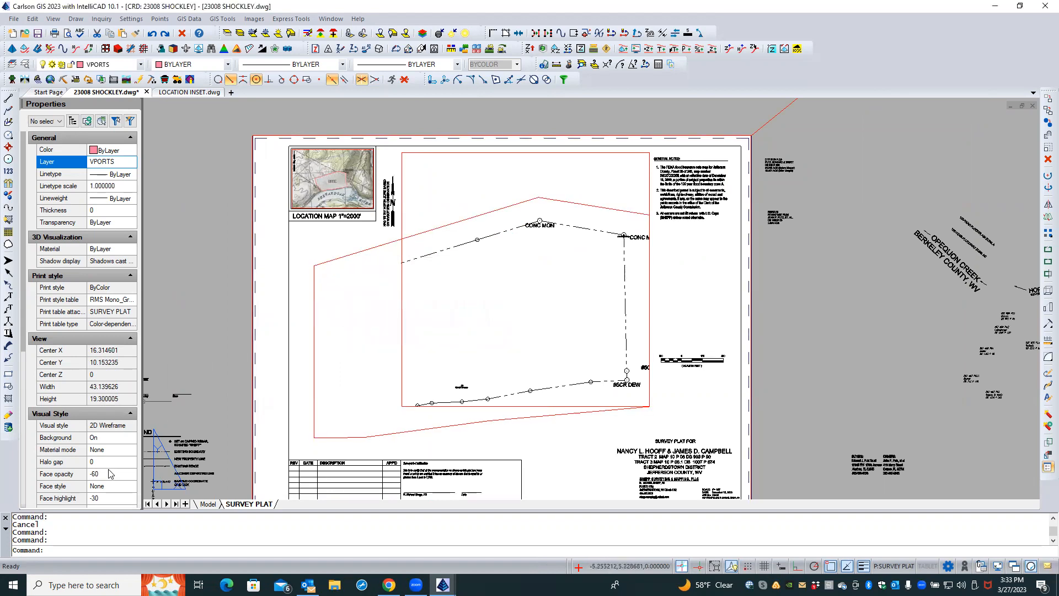
key("Escape")
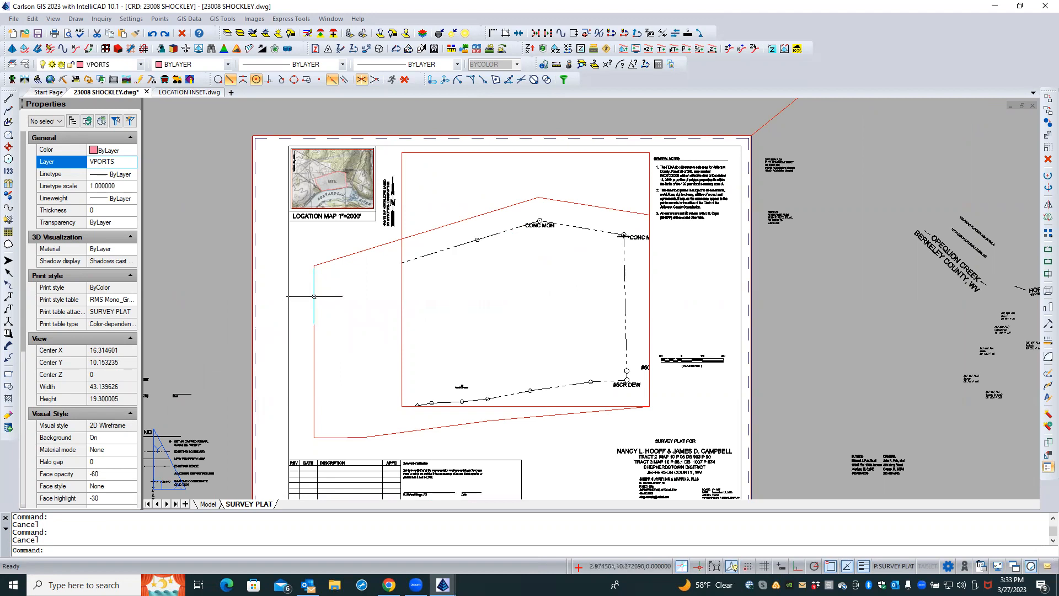
left_click(314, 296)
key("Escape")
left_click(313, 341)
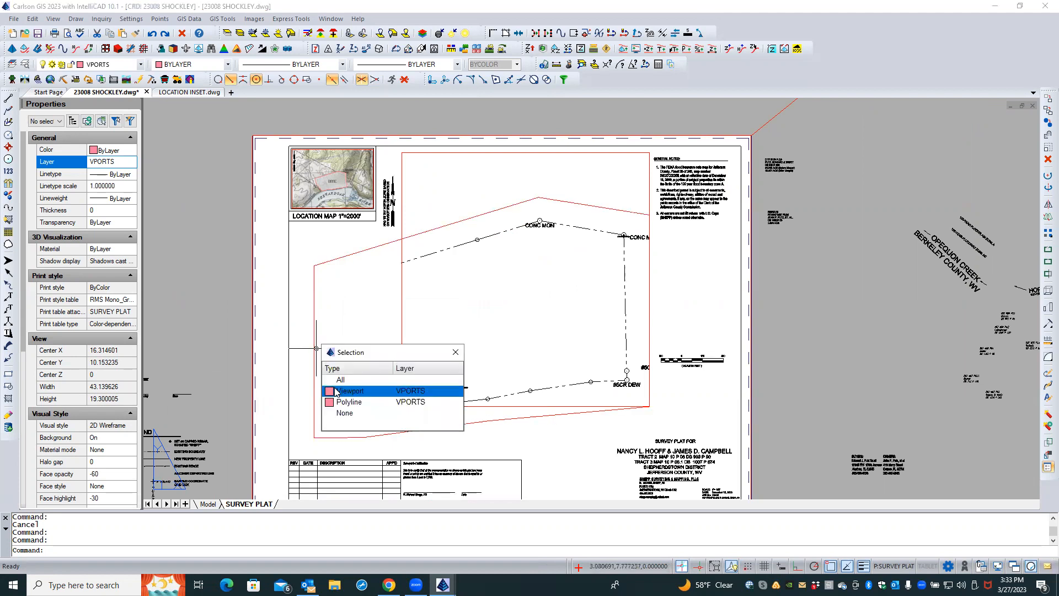
key("Escape")
double_click(345, 333)
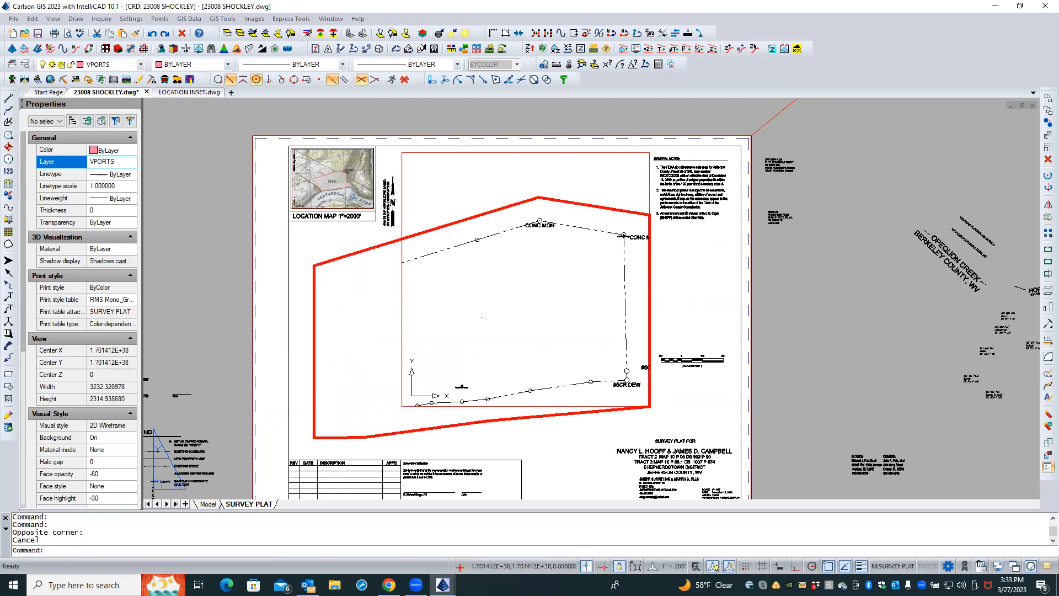
double_click(306, 343)
Select the new polyline viewport and review its properties
left_click(314, 333)
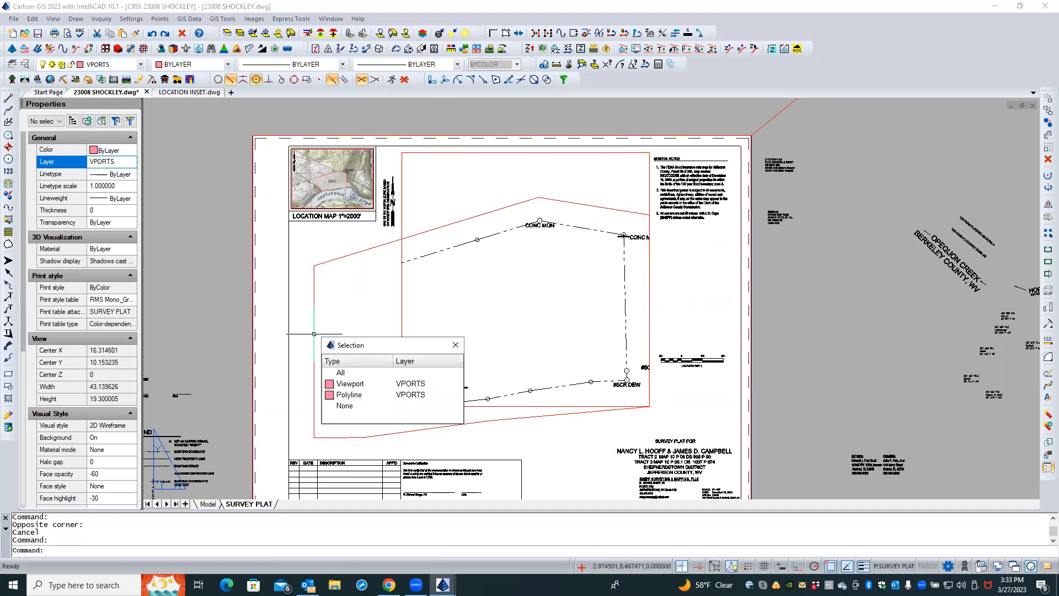
left_click(341, 383)
key("Escape")
left_click(319, 303)
left_click(302, 309)
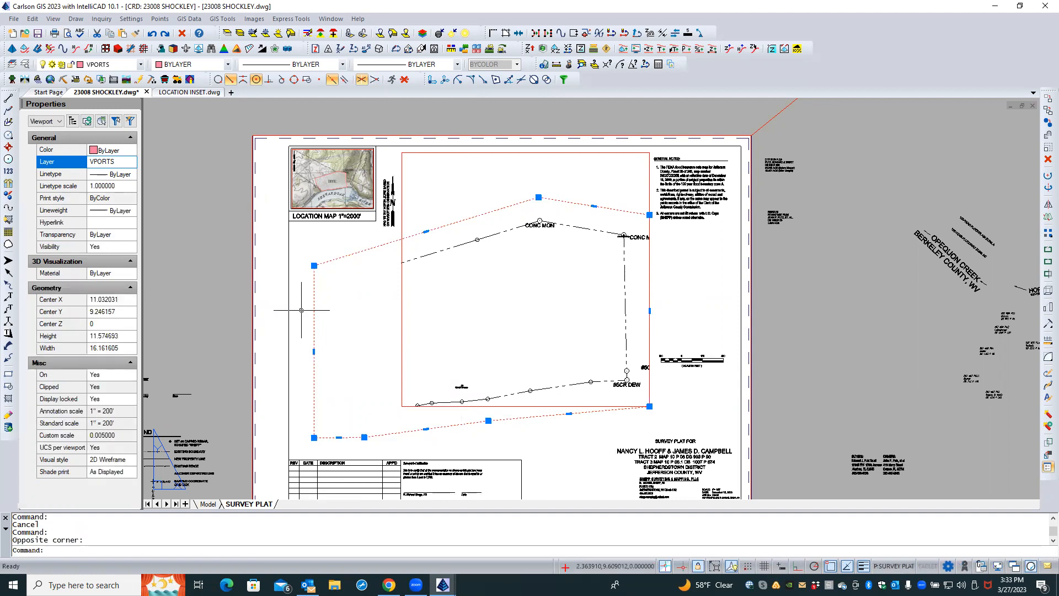
left_click(48, 122)
left_click(55, 139)
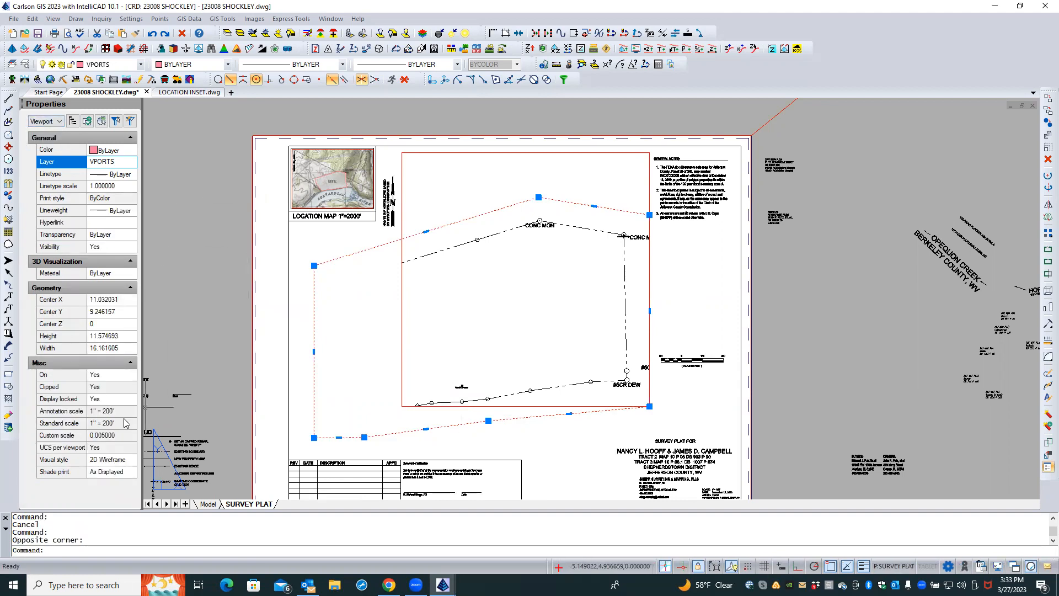
key("Escape")
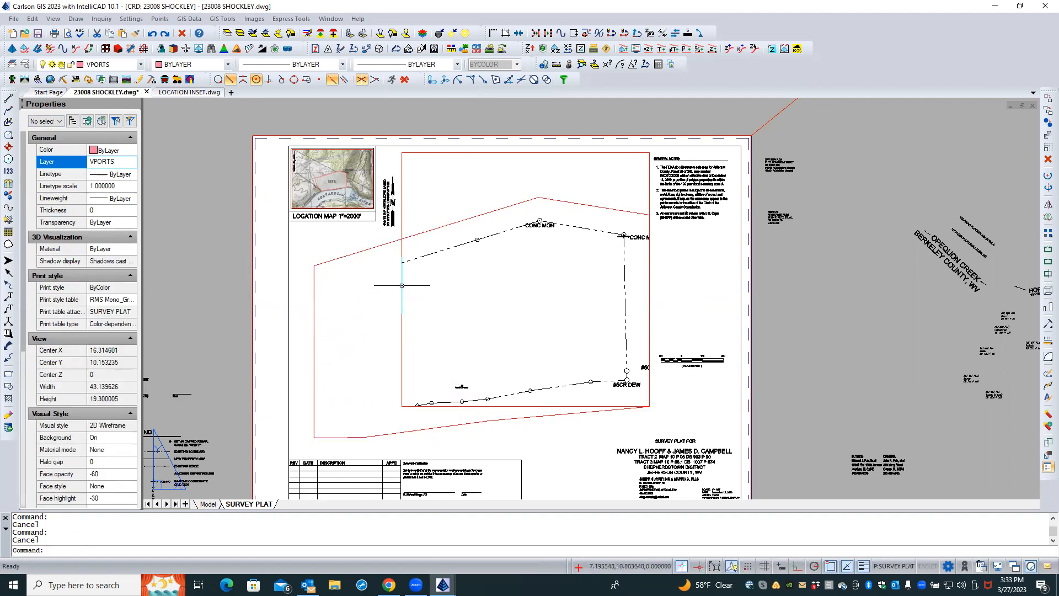
Select the new viewport and set its Display locked property to No
left_click(370, 288)
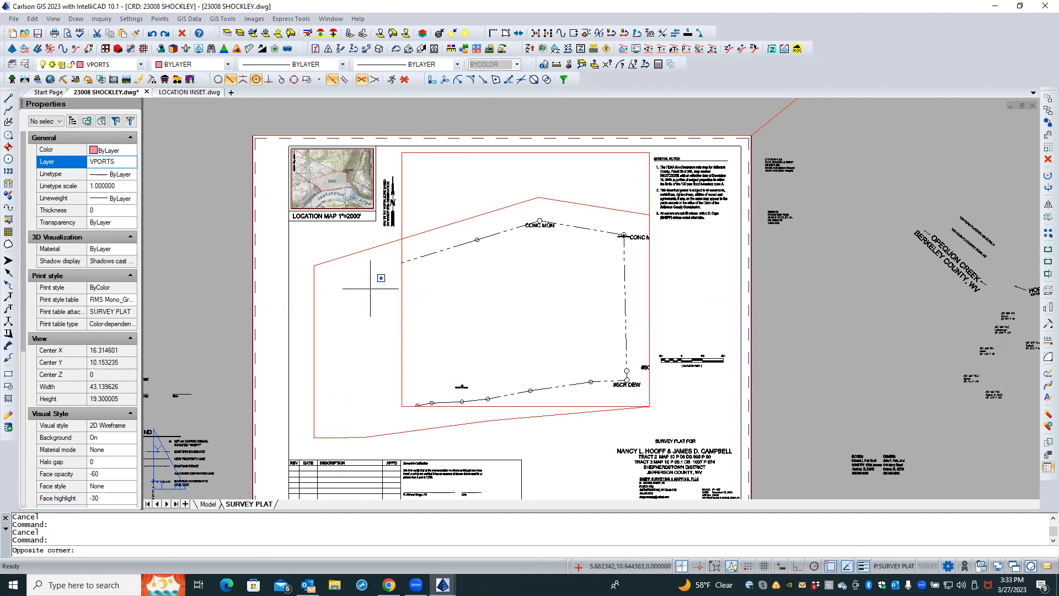
double_click(370, 288)
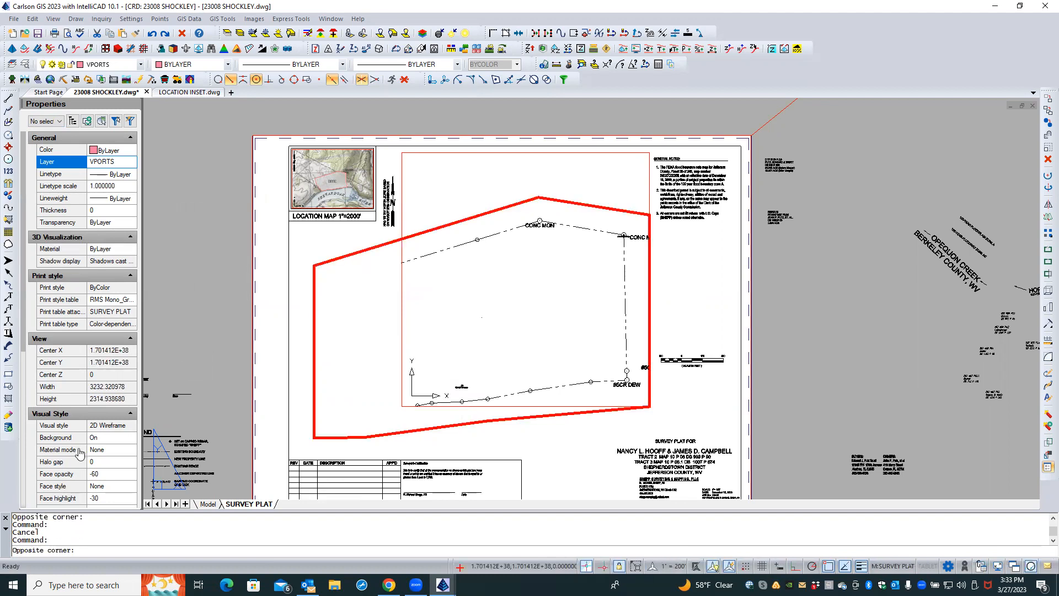
double_click(298, 305)
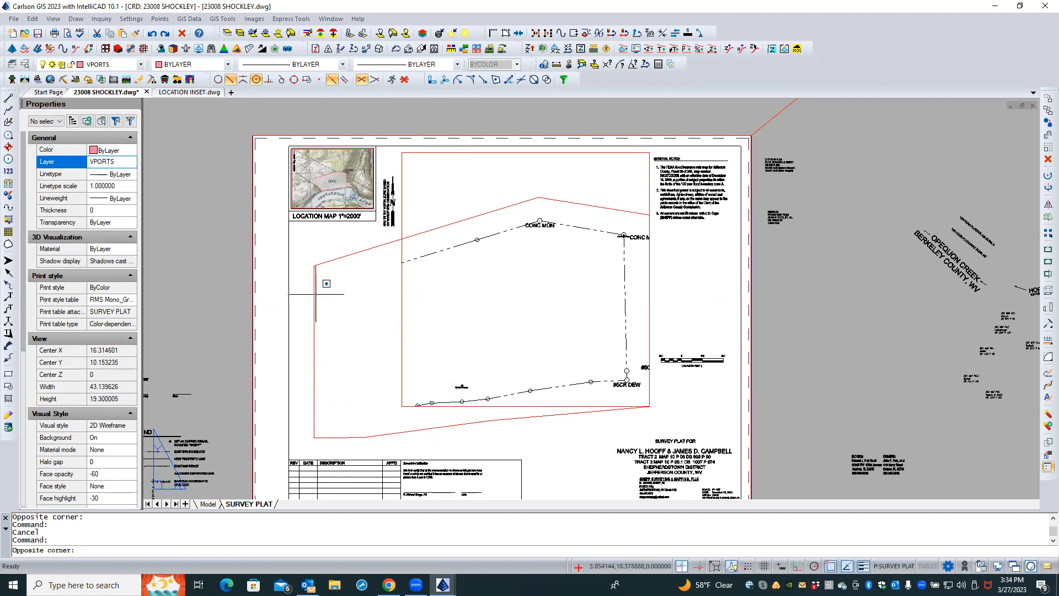
left_click(306, 298)
key("Escape")
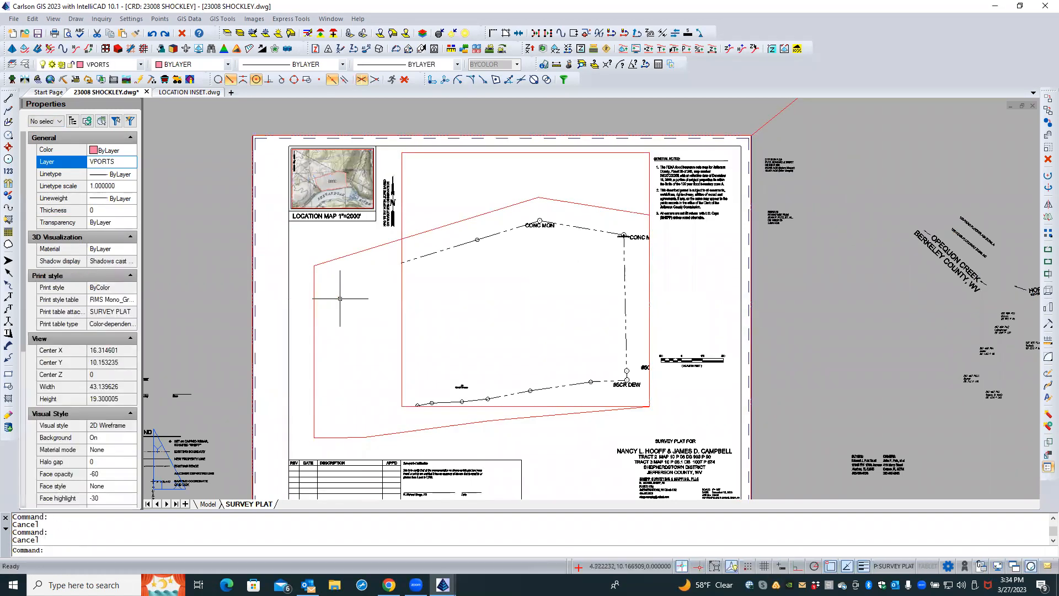
left_click(333, 291)
left_click(302, 305)
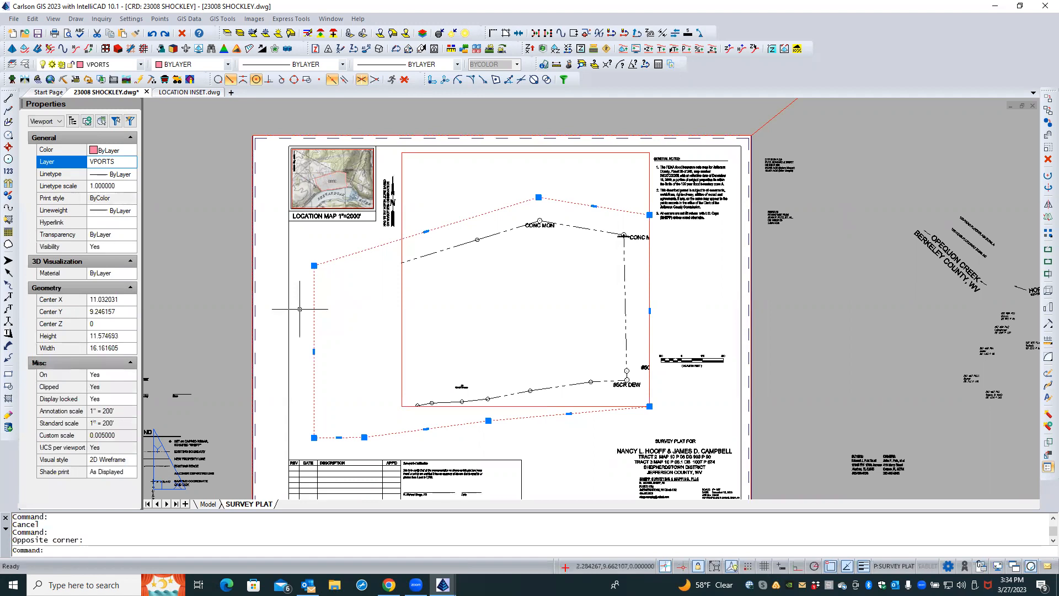
left_click(113, 399)
left_click(113, 400)
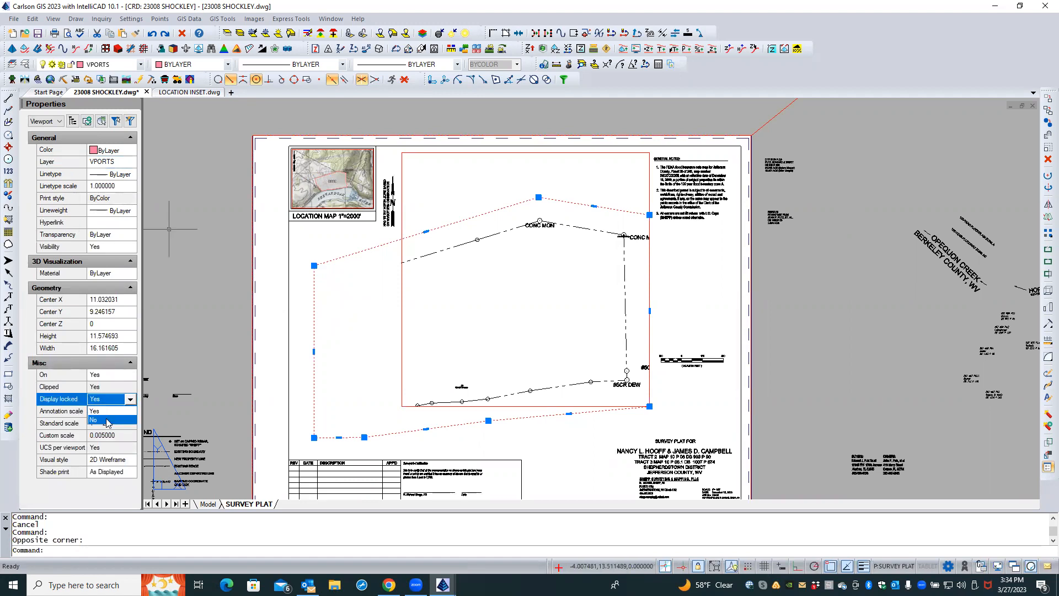
left_click(108, 422)
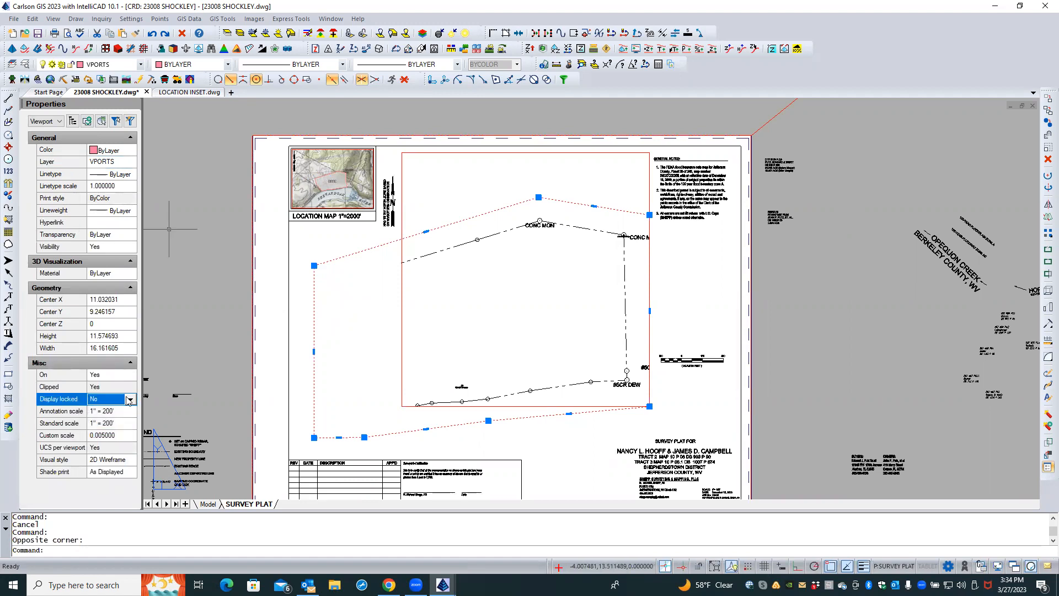
Activate the new viewport and zoom to extents inside it, then switch to the Model tab
double_click(335, 314)
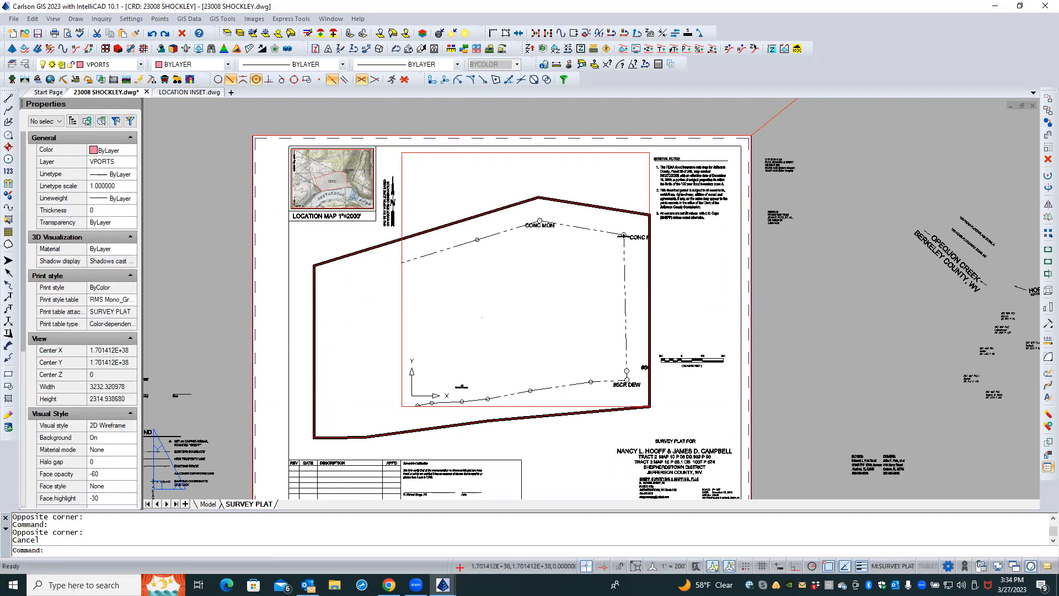
type("Z")
key("Return")
type("E")
key("Return")
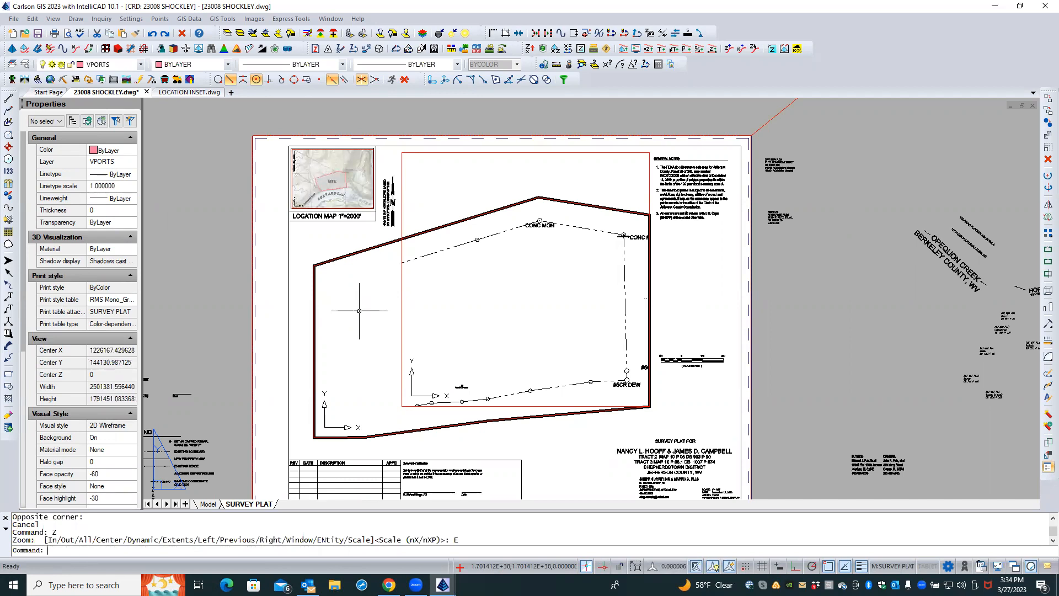
scroll(429, 310, "up", 3)
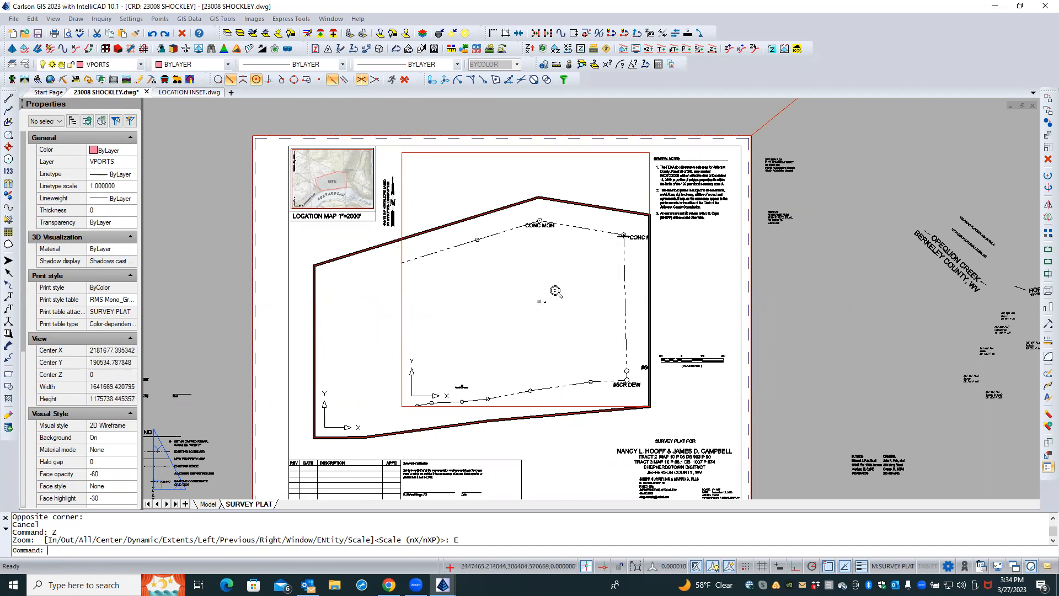
scroll(554, 298, "up", 8)
scroll(530, 321, "up", 5)
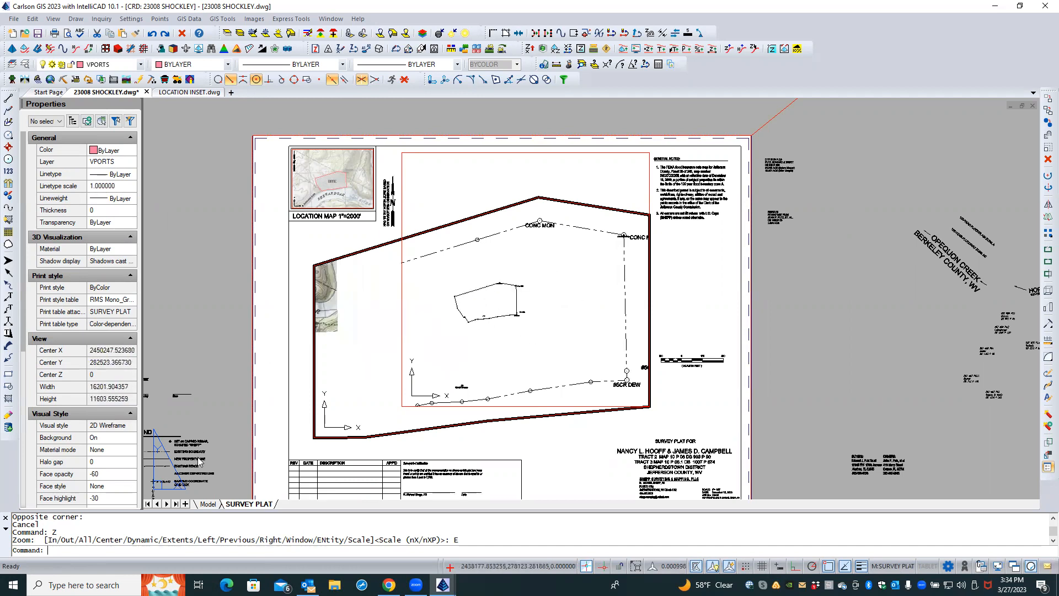
left_click(208, 504)
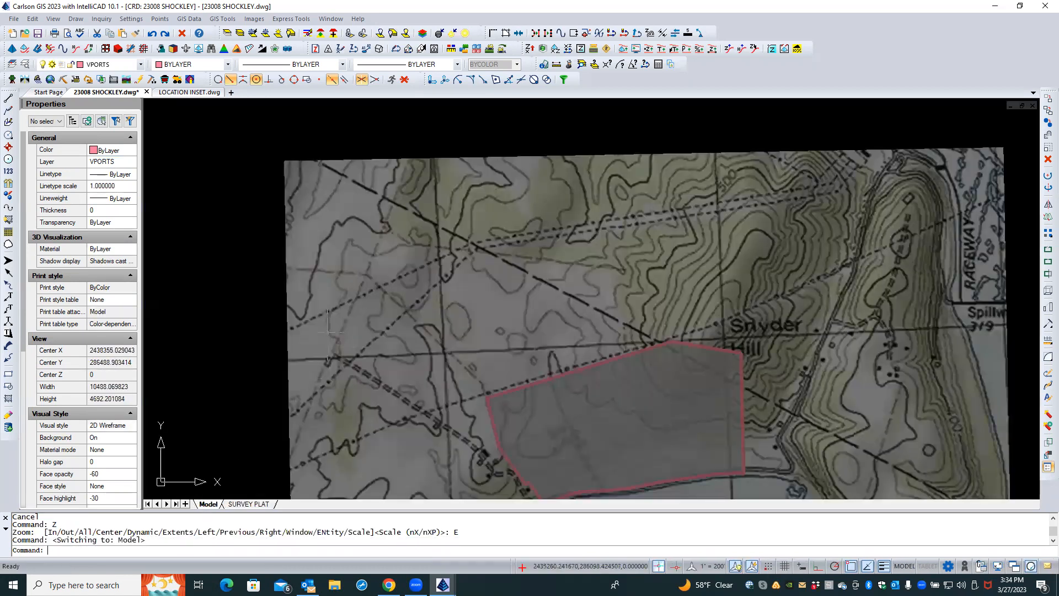
Zoom to the model extents and return to the SURVEY PLAT layout
scroll(333, 243, "down", 4)
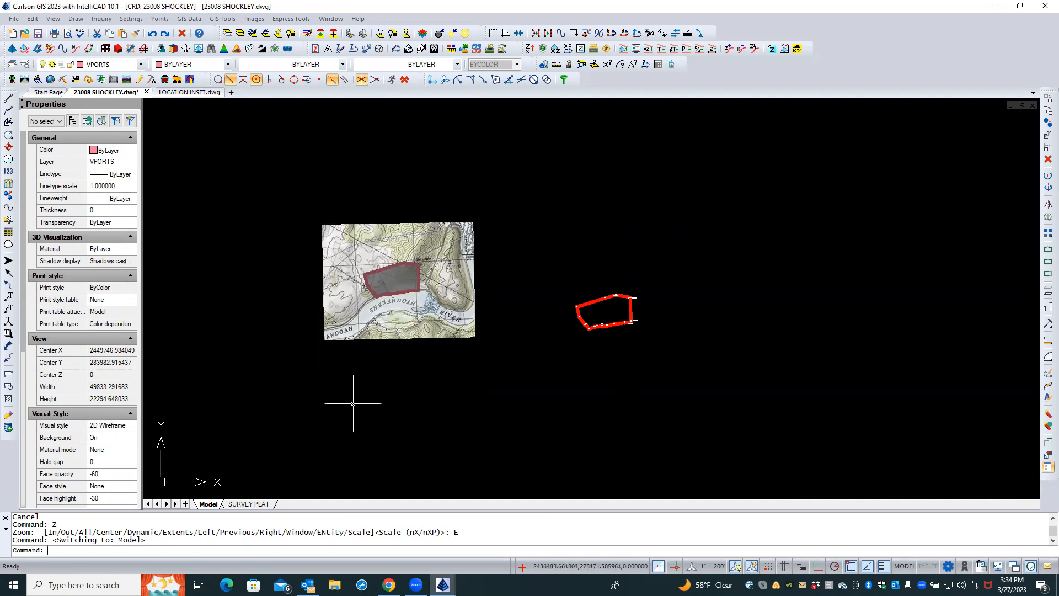
middle_click(457, 172)
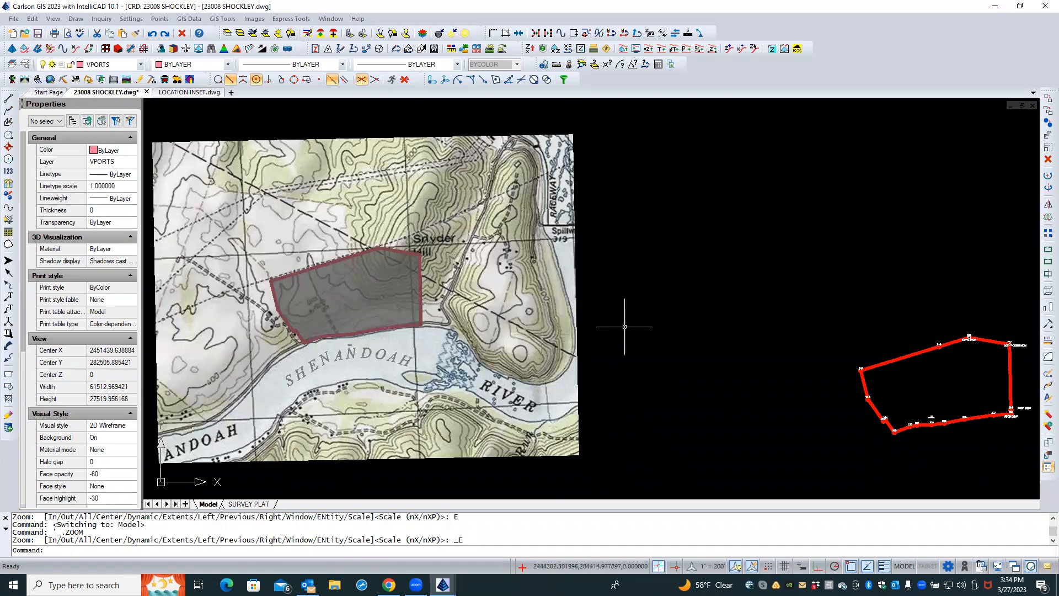
left_click(186, 93)
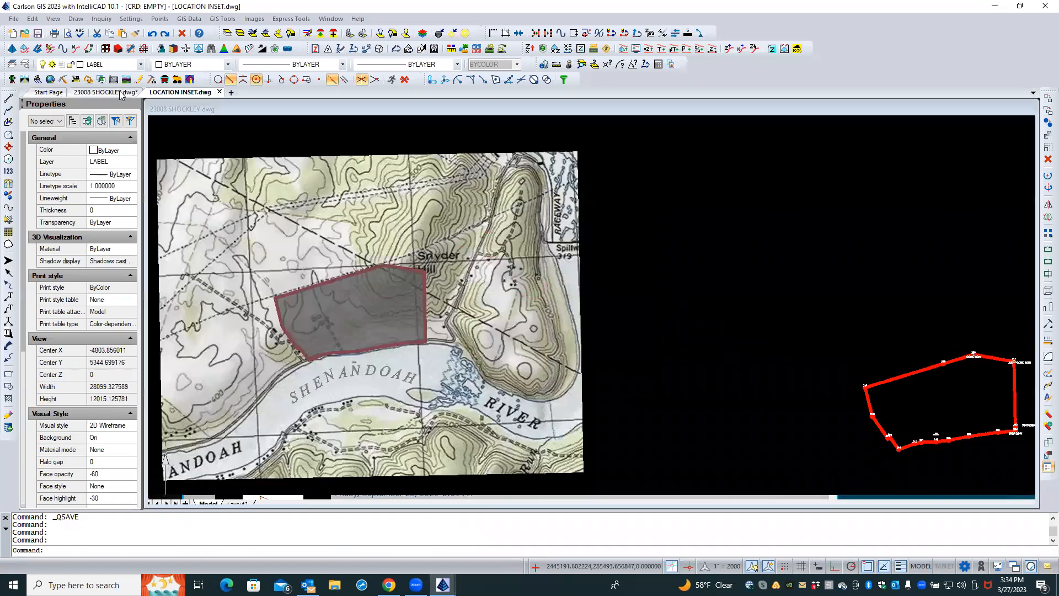
left_click(243, 503)
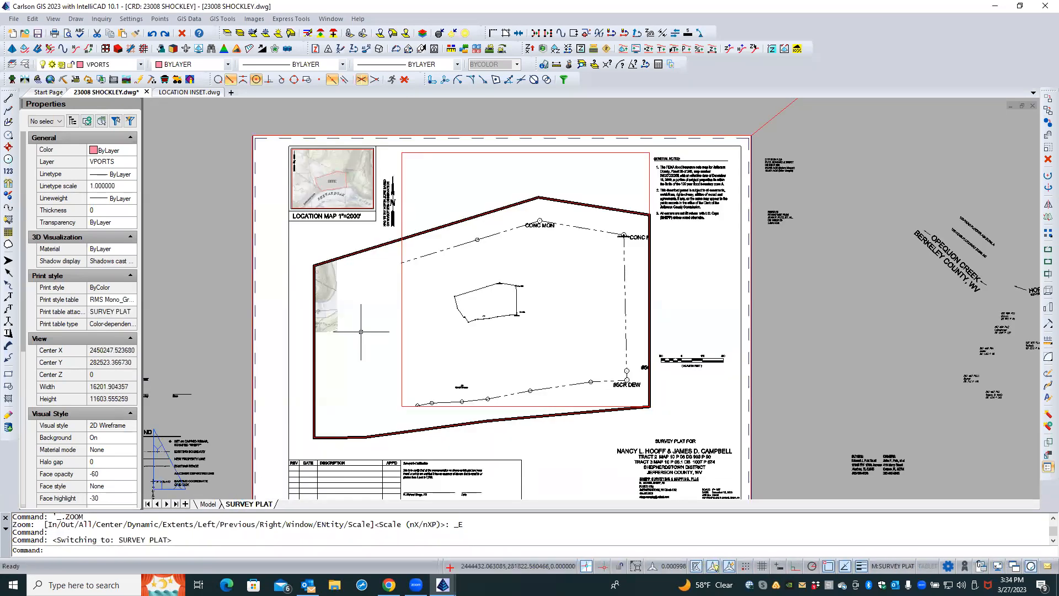
Select the new polyline viewport and set both its annotation scale and standard scale to 1" = 200'
mouse_move(365, 321)
middle_mouse_down()
mouse_move(394, 300)
mouse_move(380, 332)
middle_mouse_up()
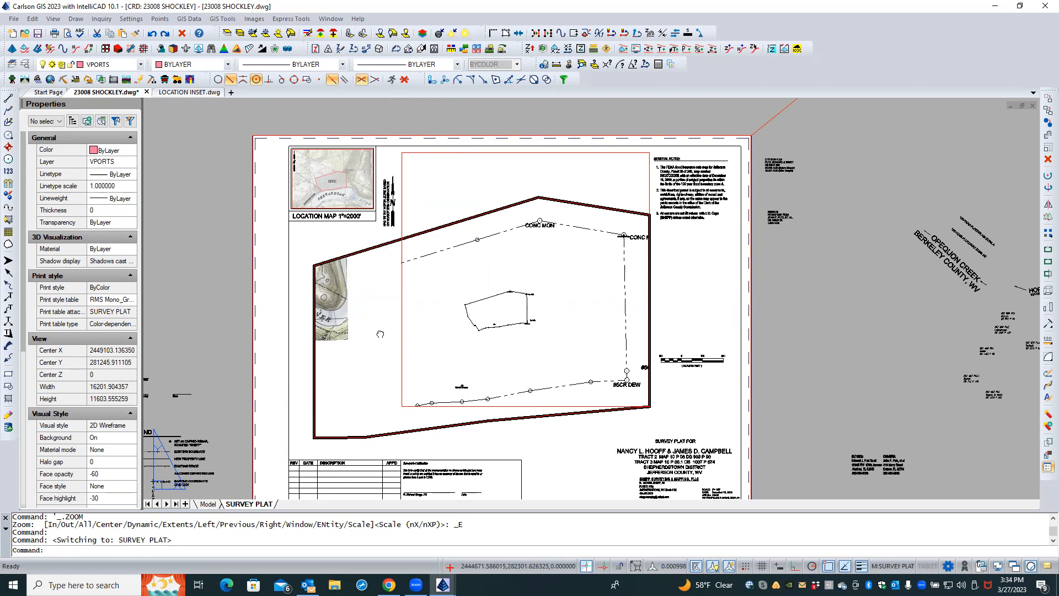
double_click(332, 240)
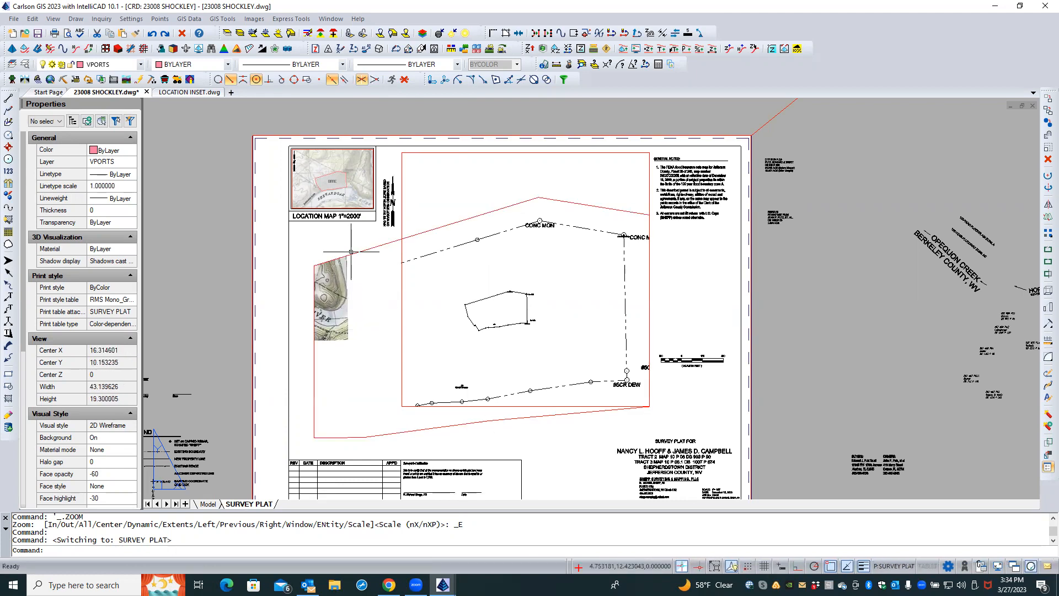
left_click(329, 260)
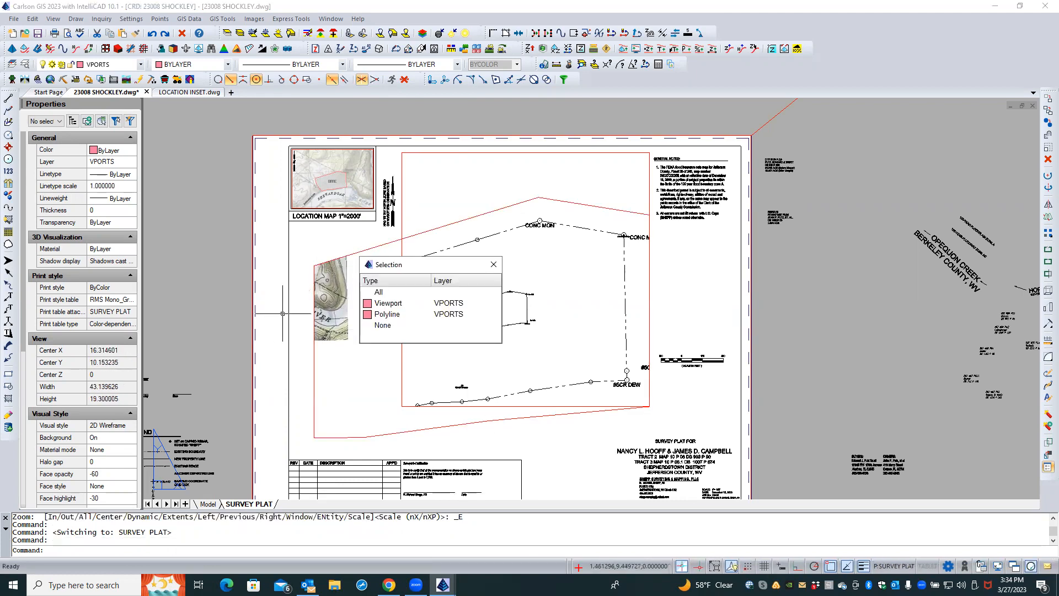
left_click(381, 304)
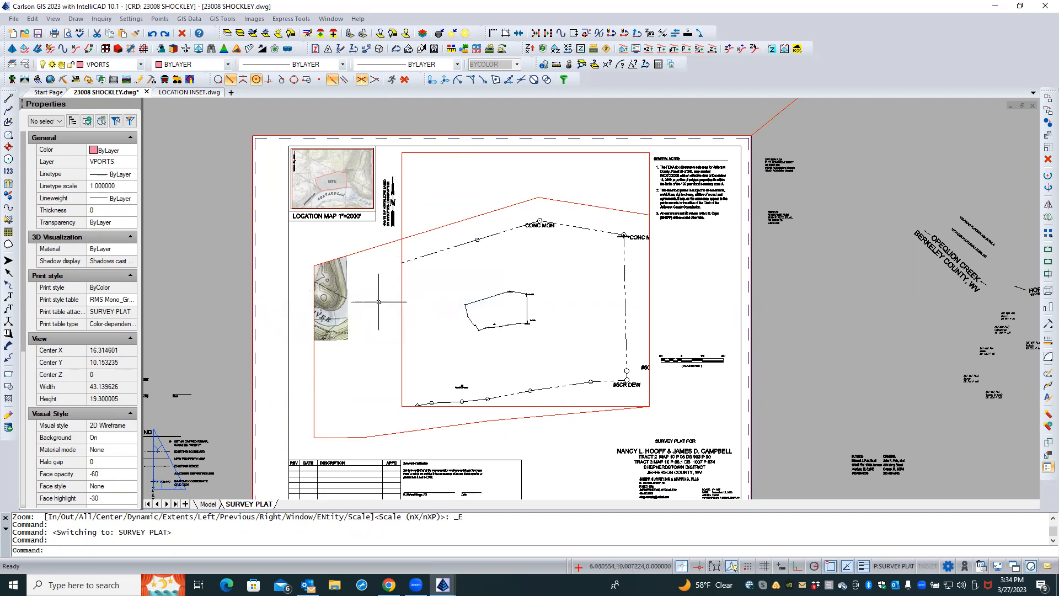
left_click(328, 365)
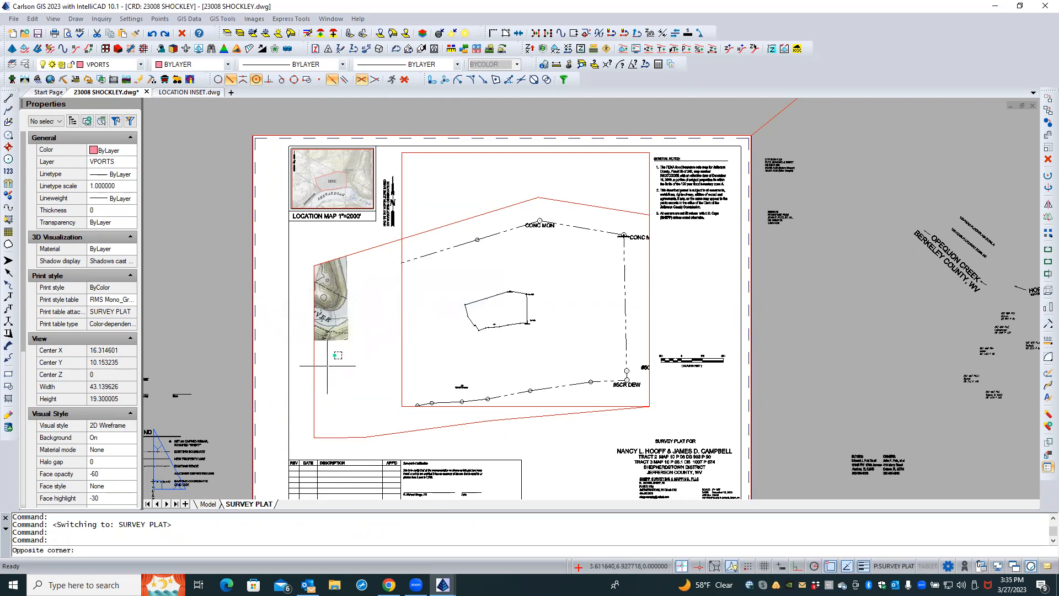
left_click(302, 383)
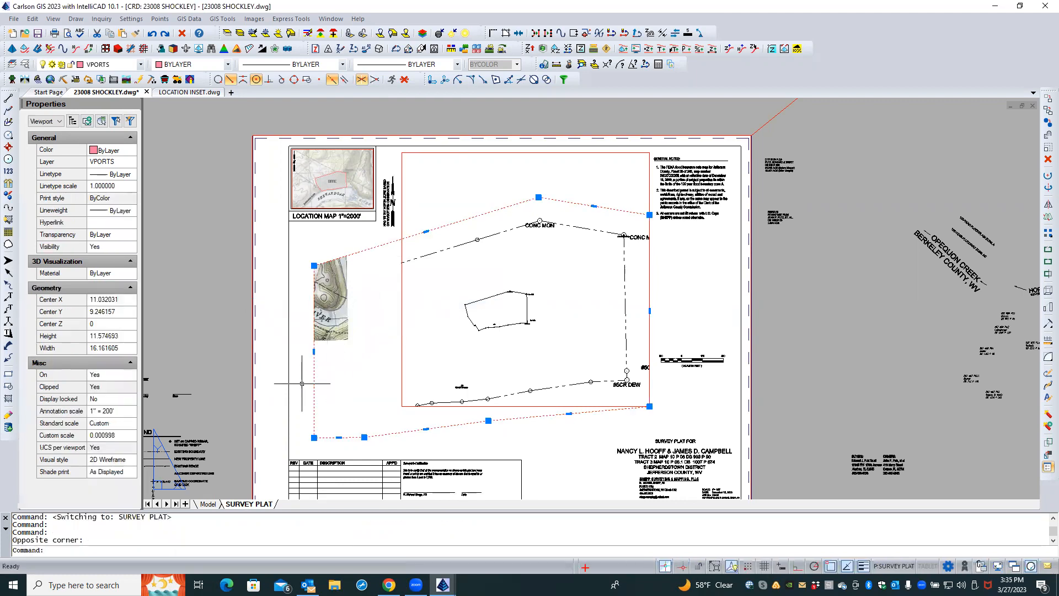
left_click(114, 417)
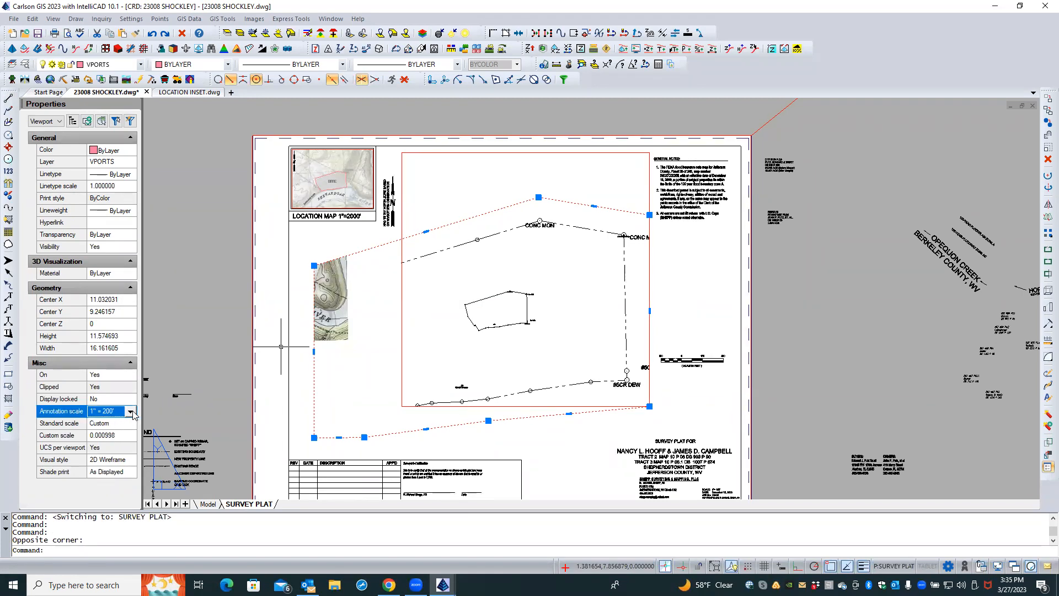
left_click(132, 412)
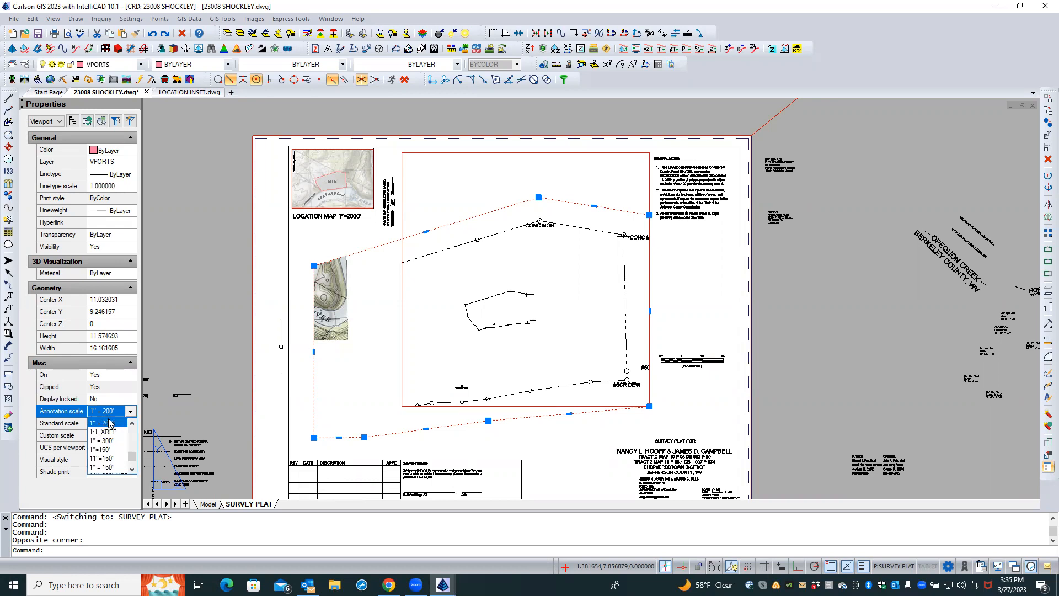
left_click(110, 423)
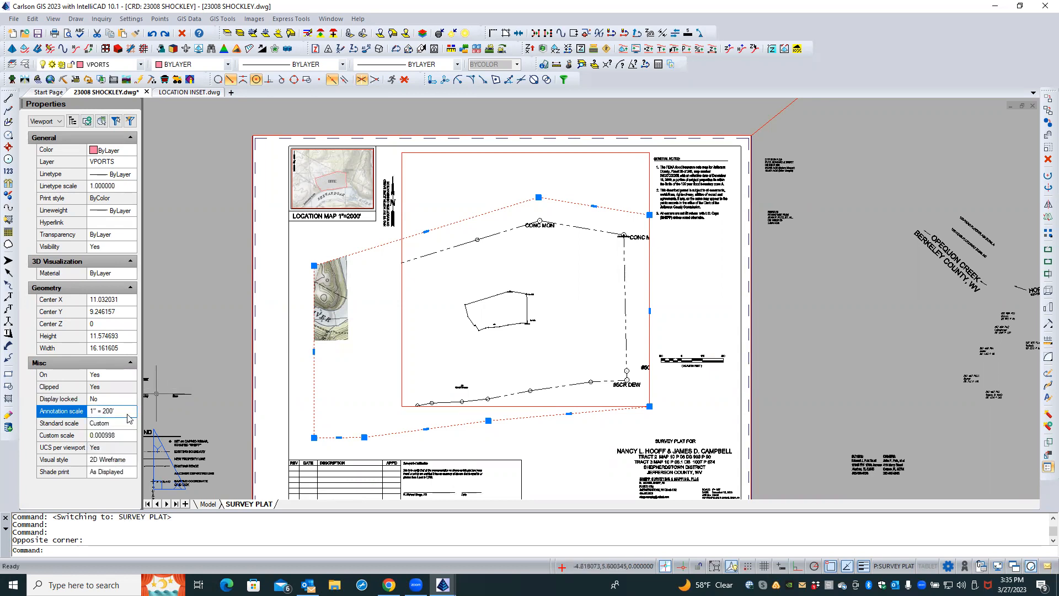
left_click(123, 426)
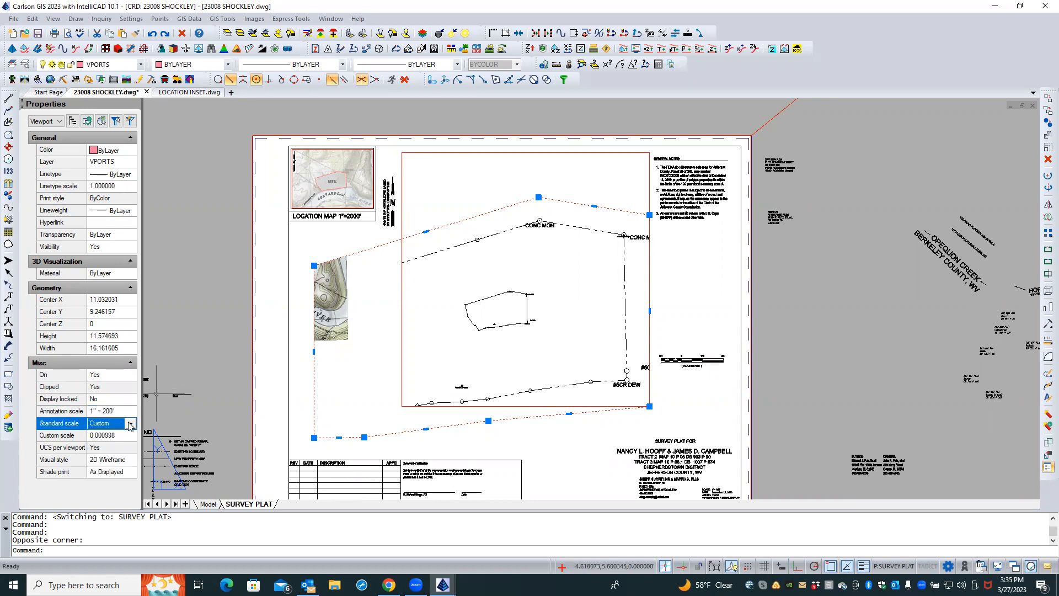
left_click(130, 424)
mouse_move(132, 448)
left_mouse_down()
mouse_move(133, 478)
mouse_move(133, 469)
left_mouse_up()
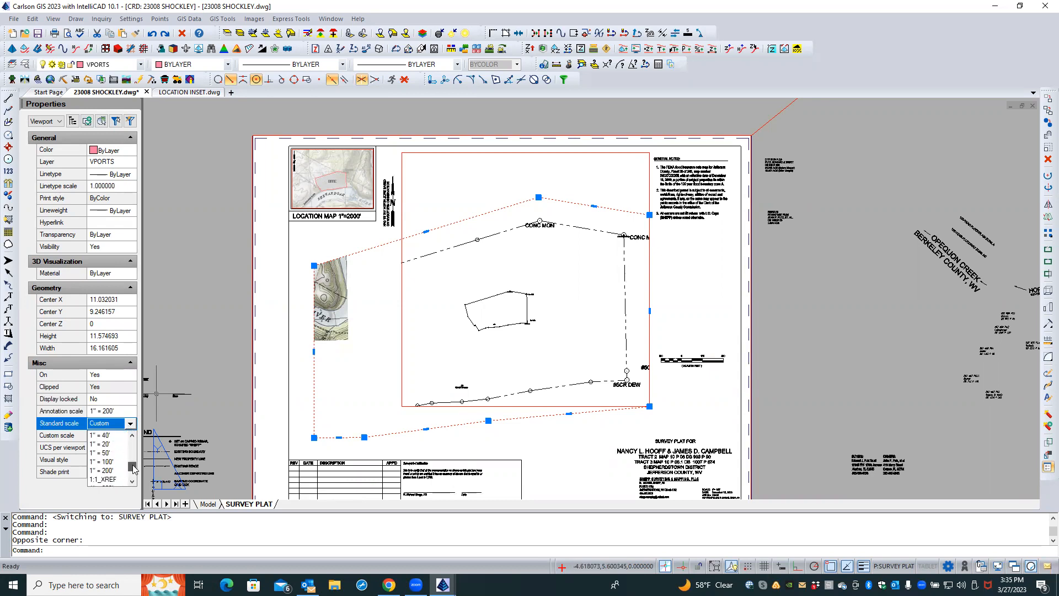
left_click(105, 470)
Reposition the survey boundary inside the new viewport and return to paper space
double_click(511, 259)
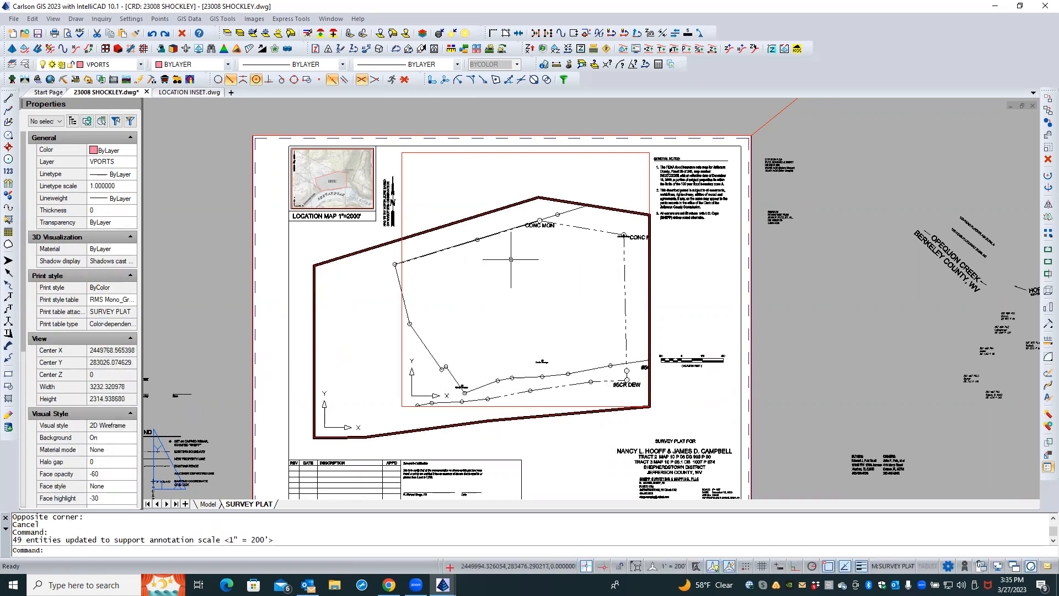
middle_click_drag(544, 255, 459, 283)
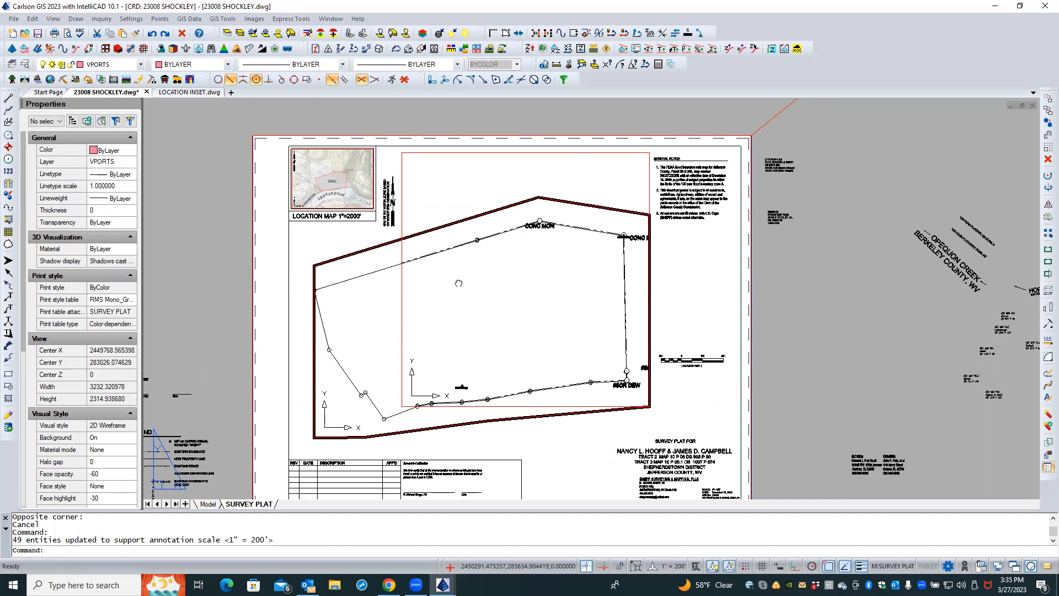
double_click(331, 240)
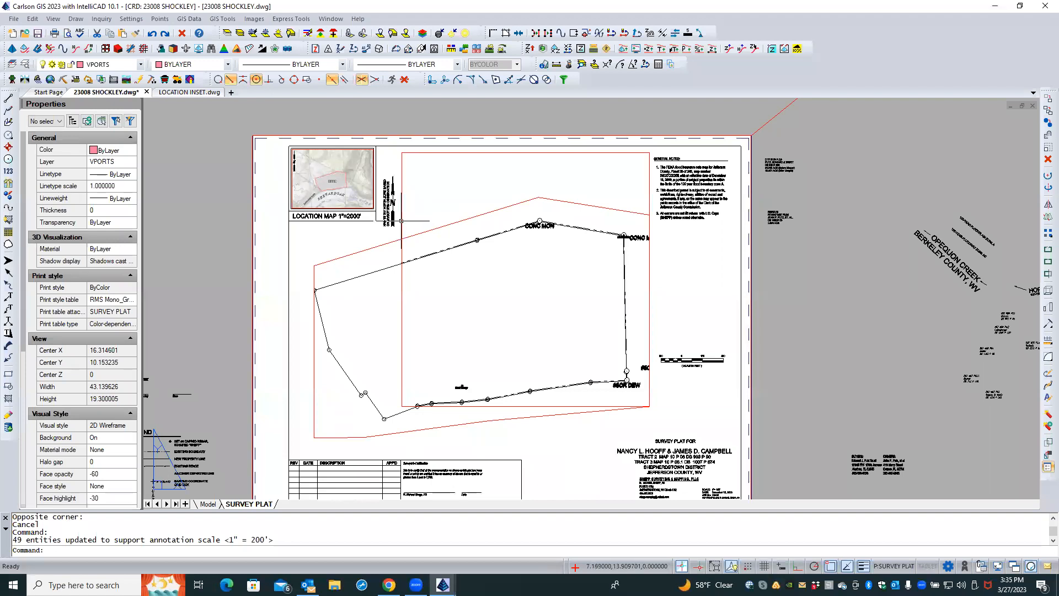
Delete the old rectangular viewport
left_click(402, 220)
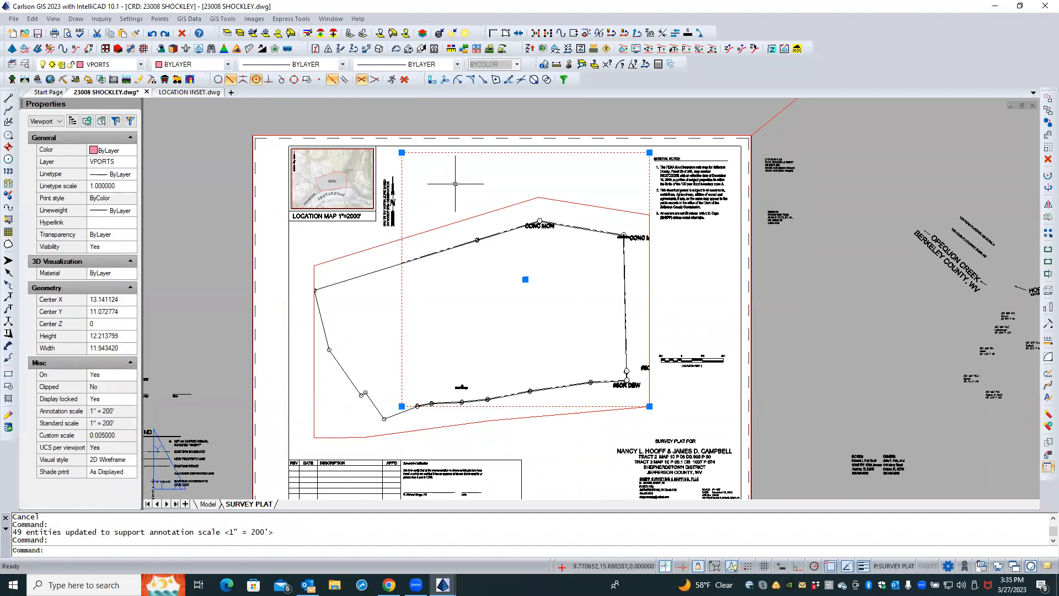
key("Delete")
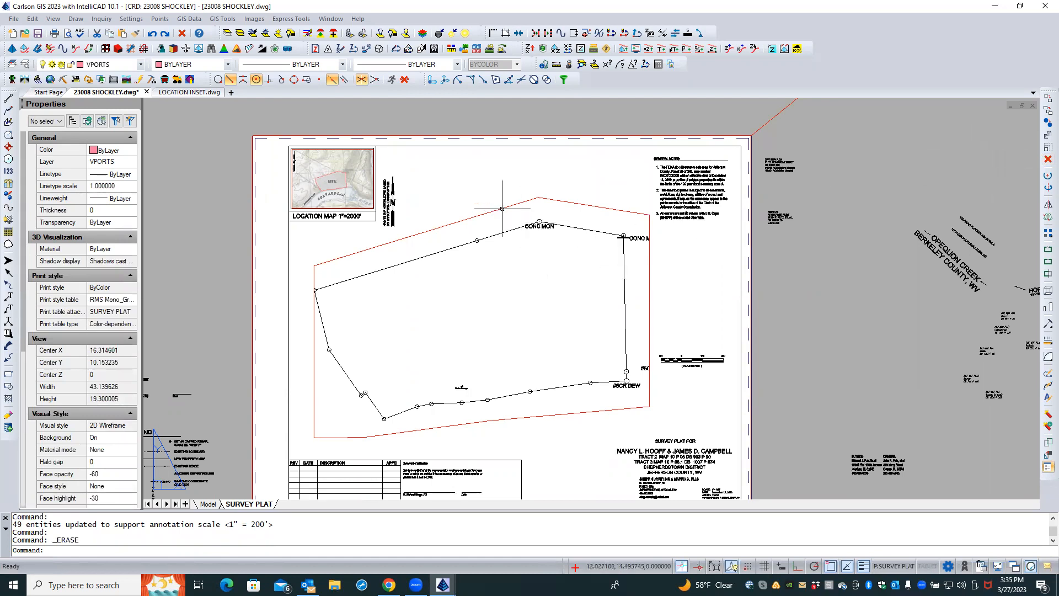
Select the new viewport and move it slightly up and to the right
left_click(502, 208)
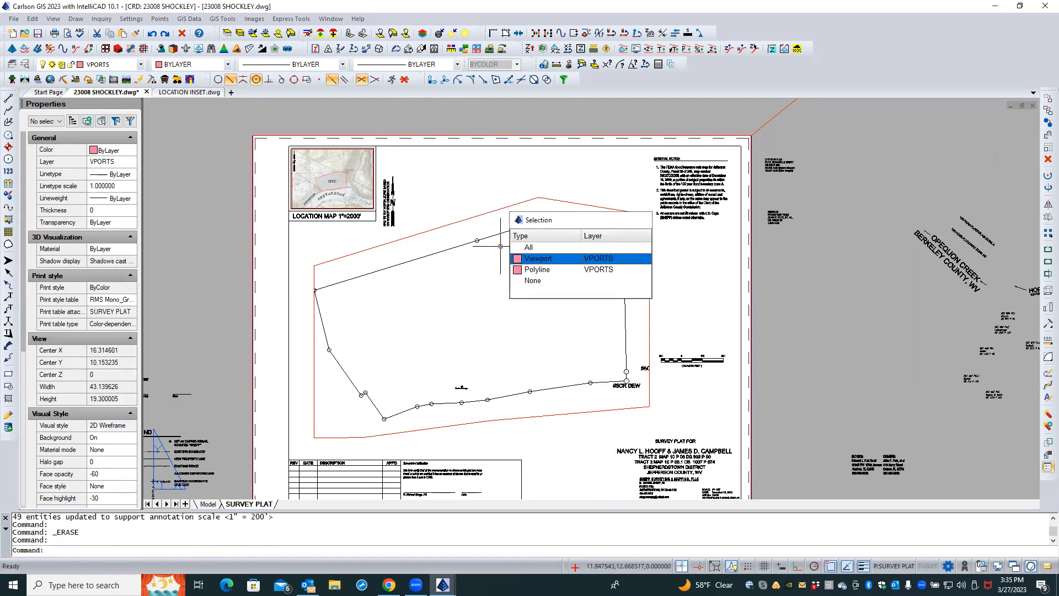
left_click(500, 216)
left_click(477, 208)
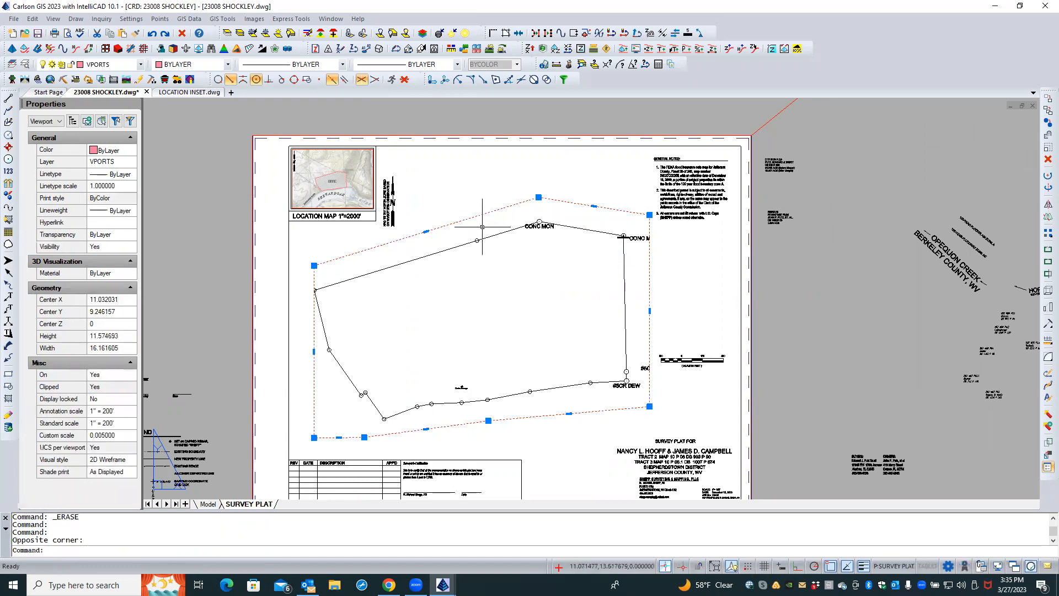
type("M")
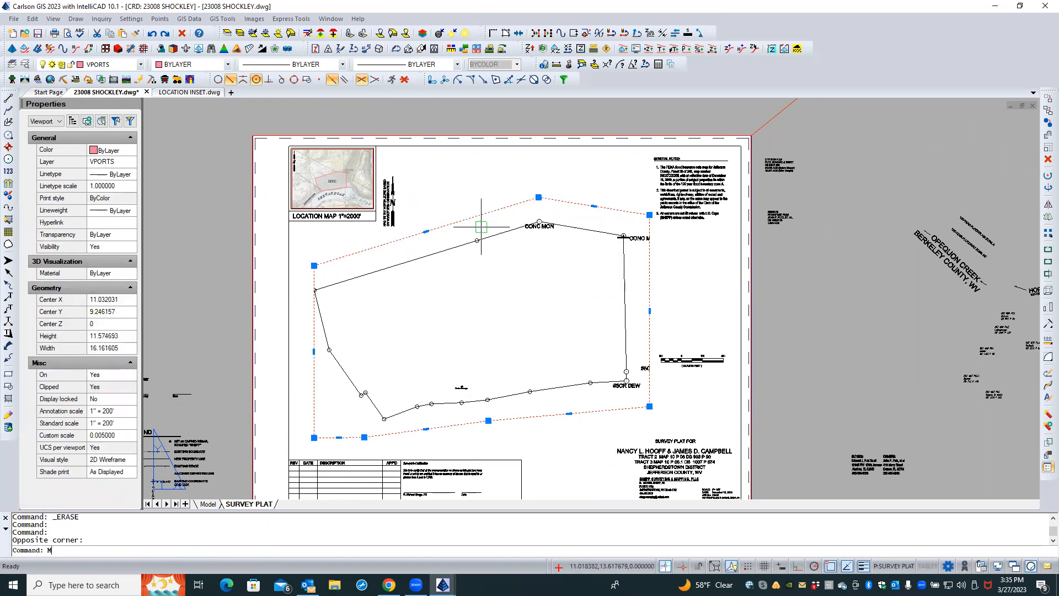
key("Return")
left_click(483, 306)
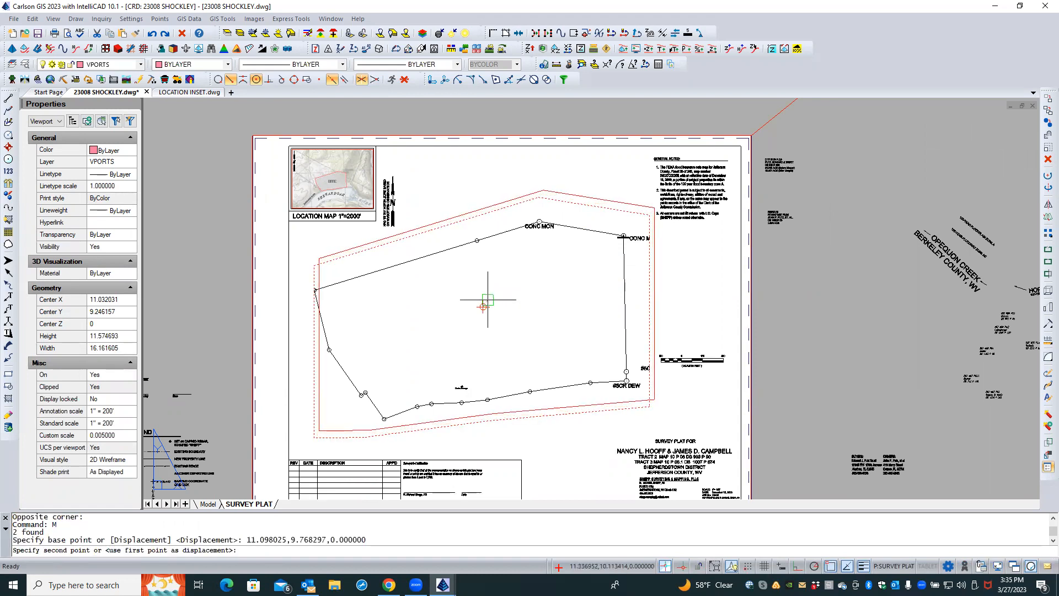
left_click(488, 299)
Select the viewport's boundary polyline and stretch its lower-left corner to cut it diagonally
left_click(315, 311)
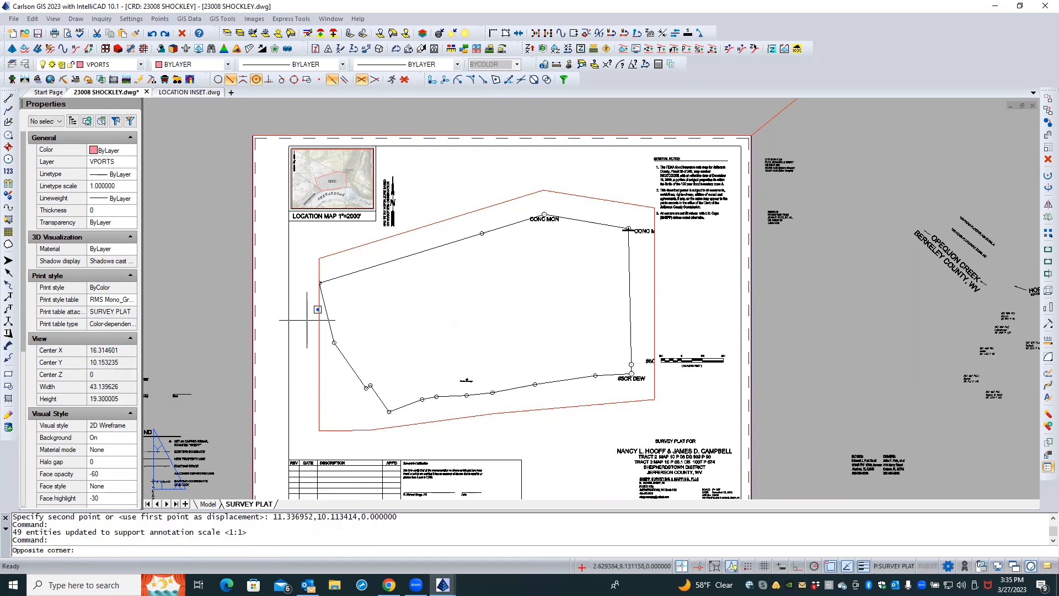
left_click(306, 320)
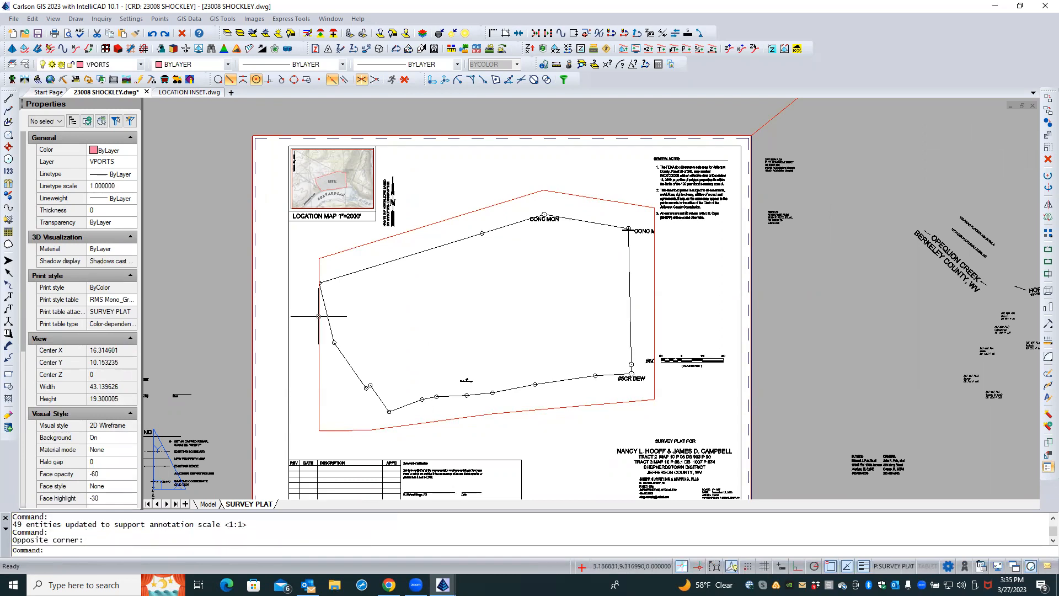
left_click(318, 316)
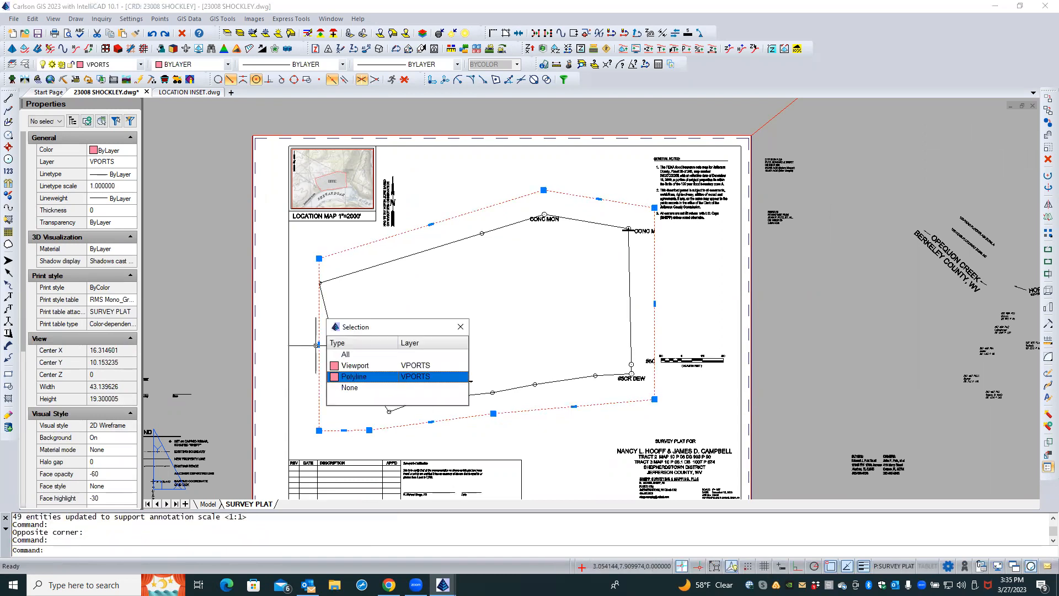
left_click(346, 377)
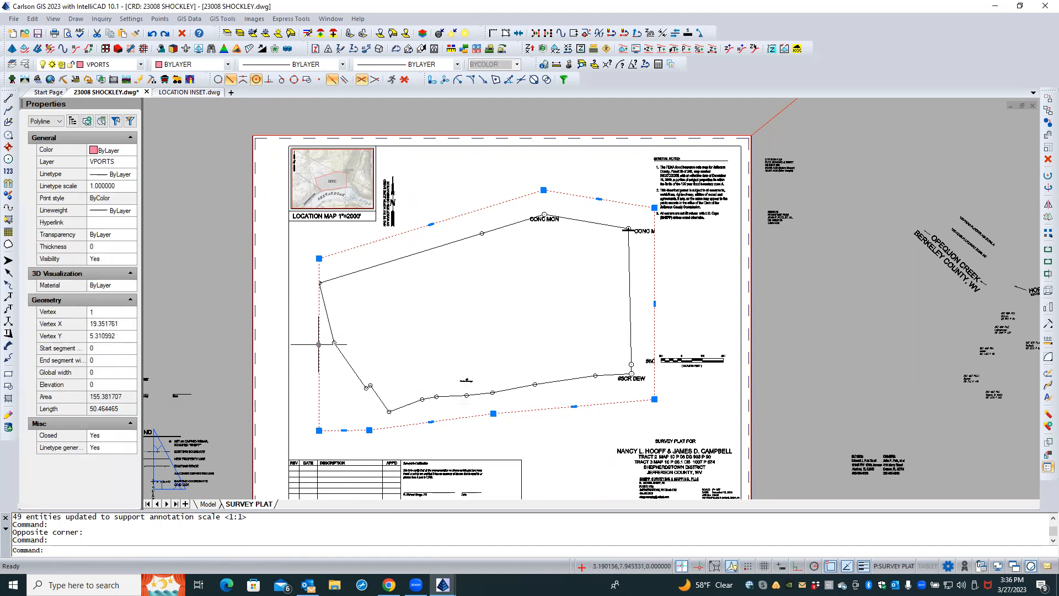
mouse_move(318, 344)
left_click(354, 358)
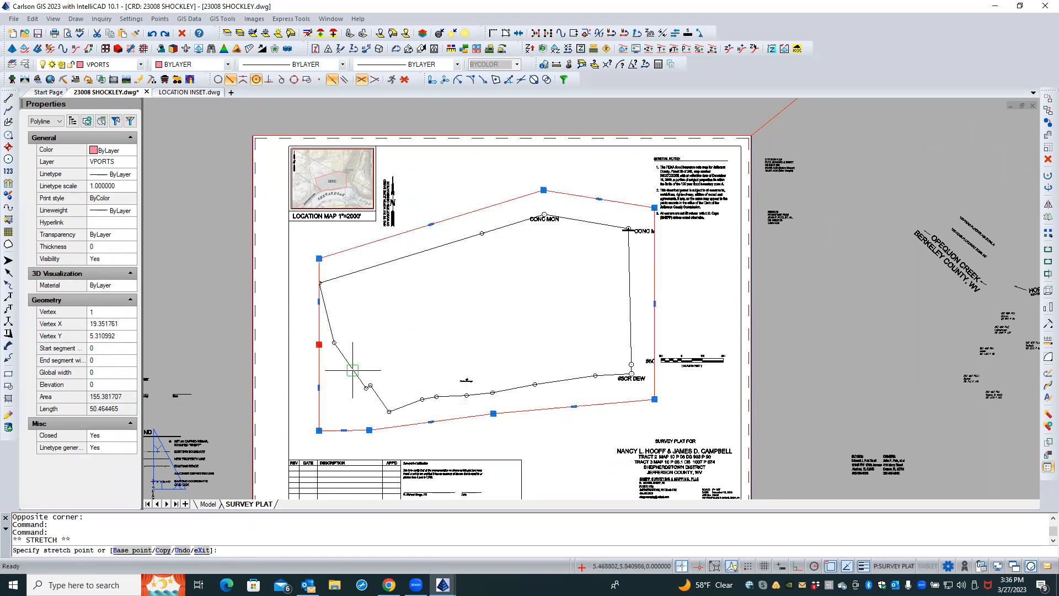
left_click(318, 346)
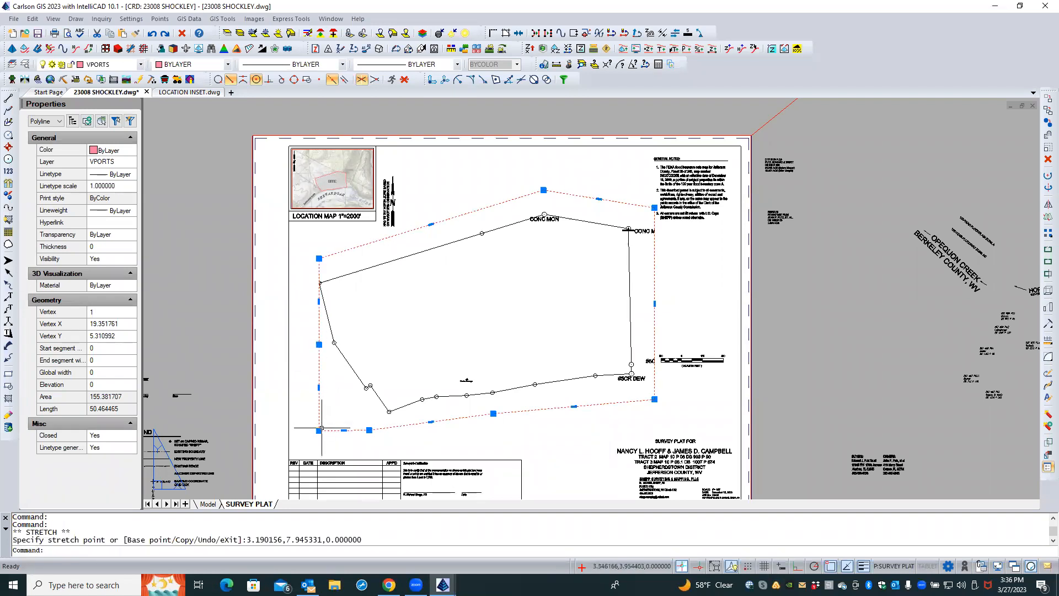
mouse_move(320, 432)
left_click(364, 470)
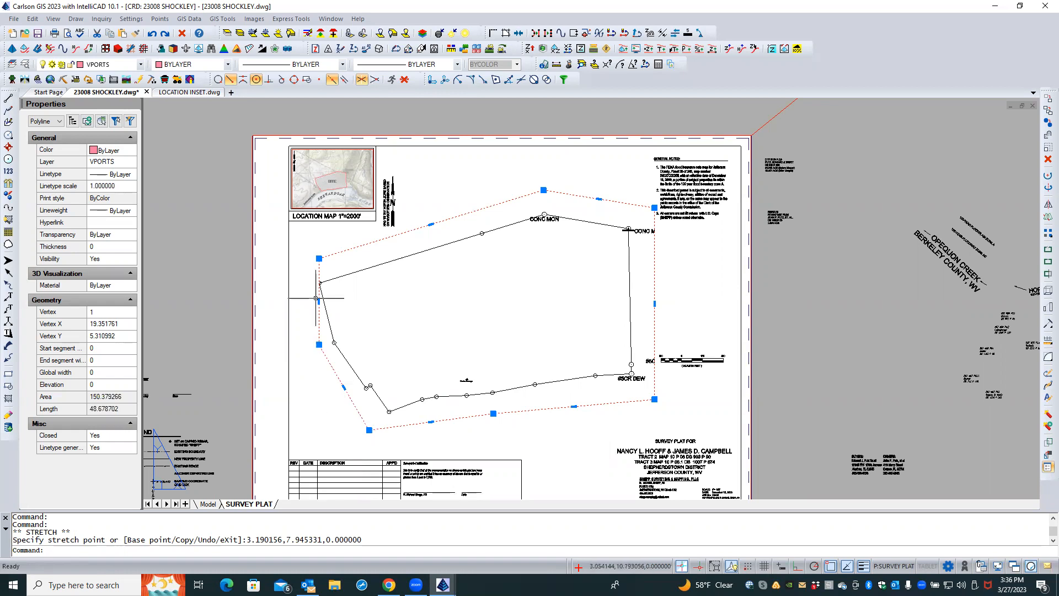
Stretch the viewport boundary's upper-left vertex outward to the left
mouse_move(318, 302)
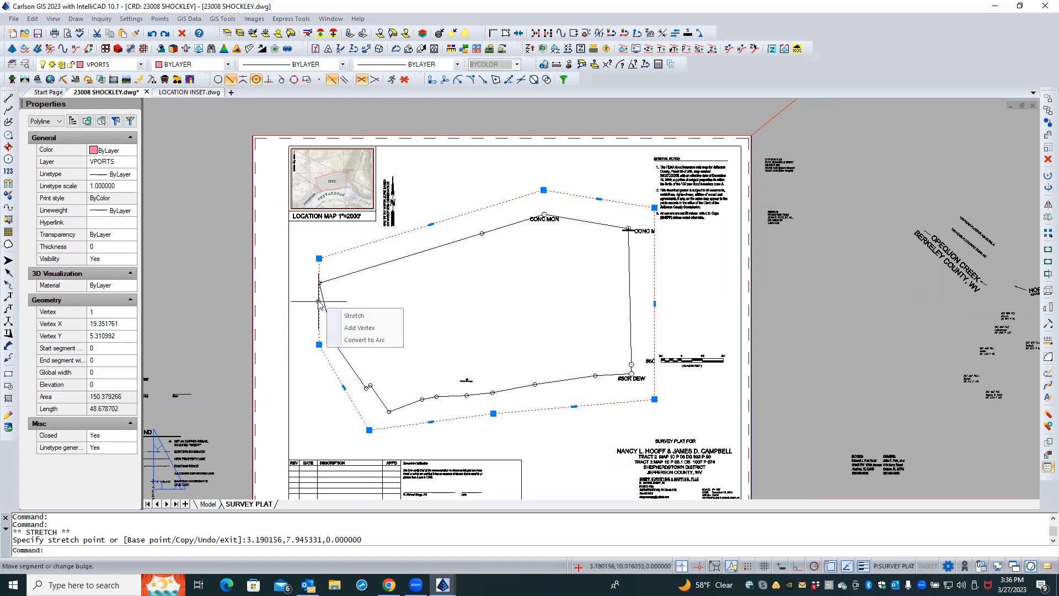
left_click(353, 316)
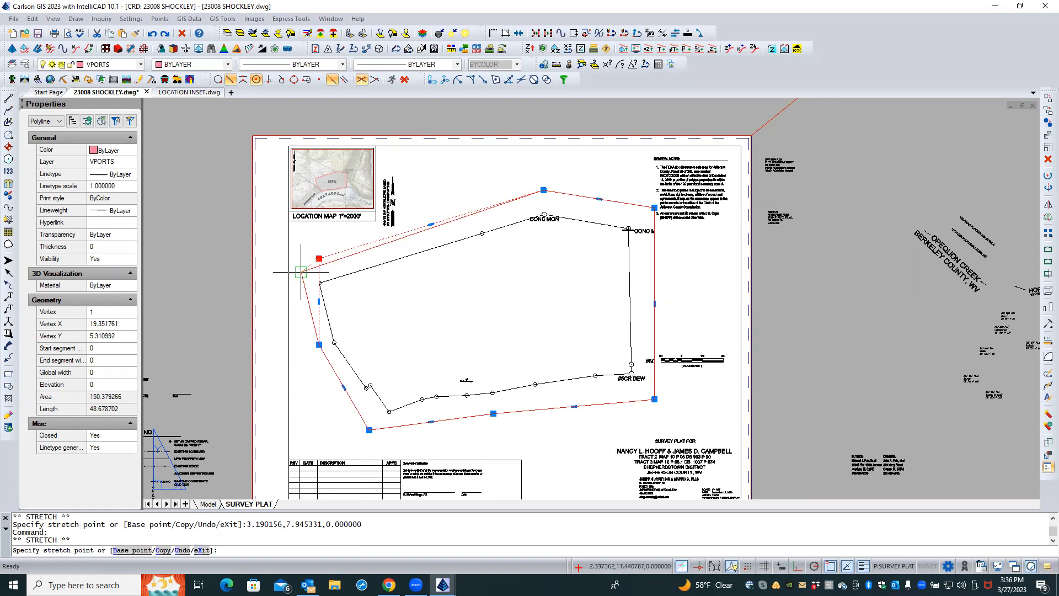
left_click(299, 272)
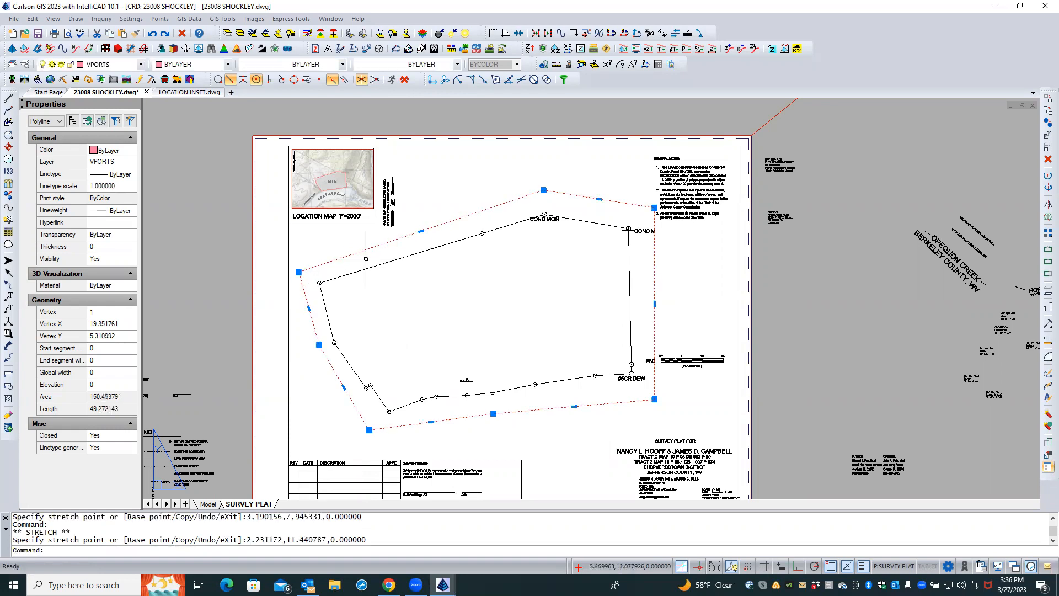
Stretch the viewport boundary's top vertex slightly downward toward the CONC MON corner
left_click(544, 191)
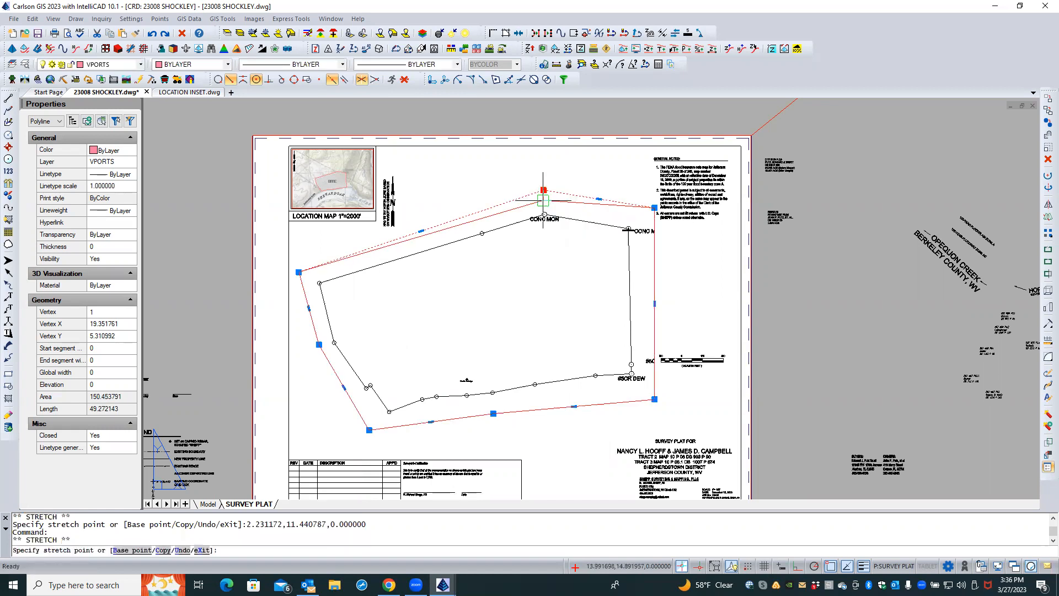
left_click(543, 201)
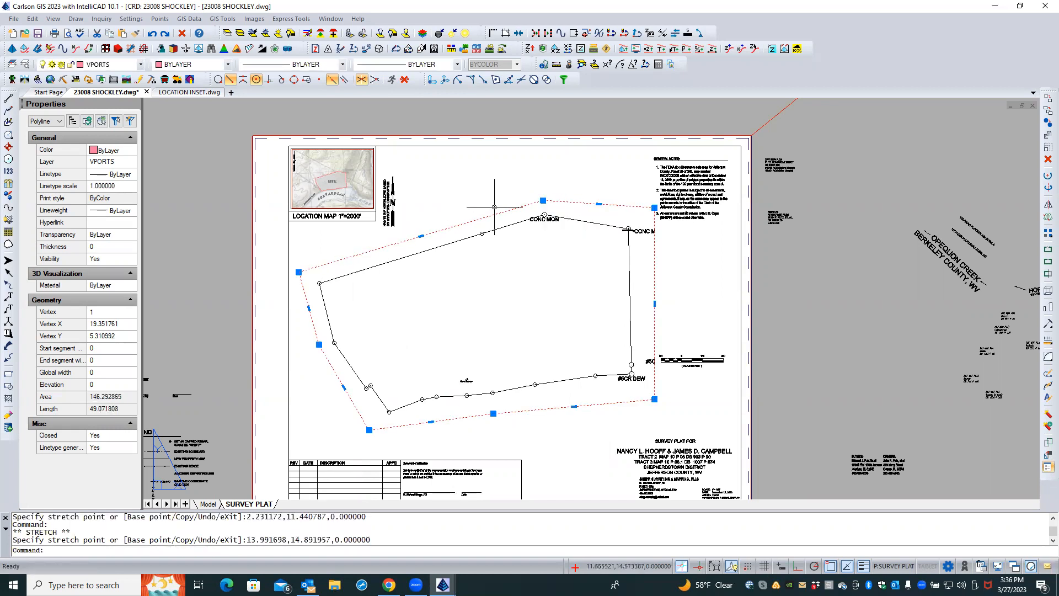
left_click(544, 201)
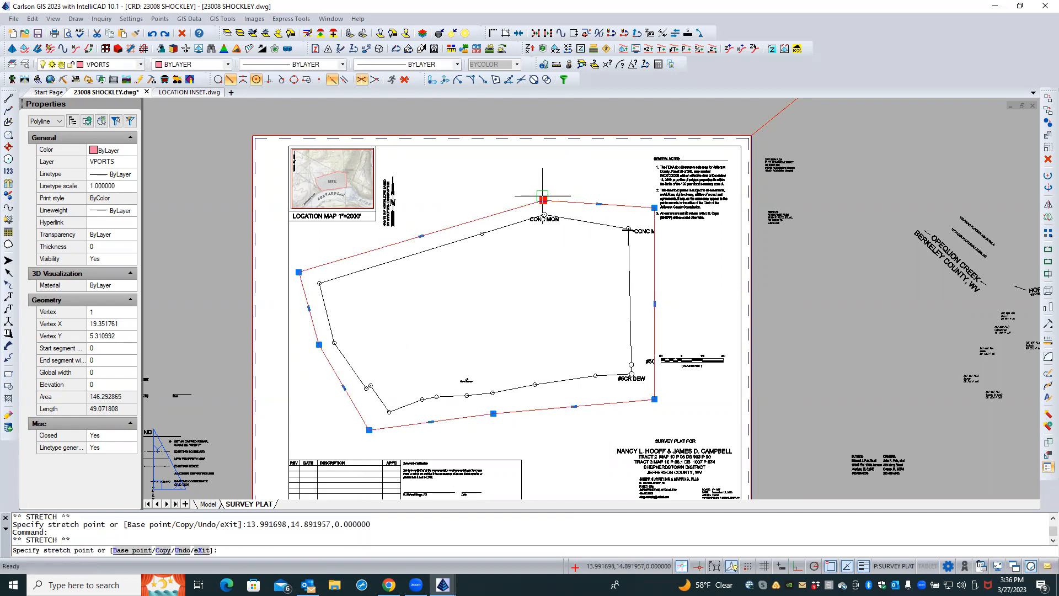
scroll(543, 196, "up", 2)
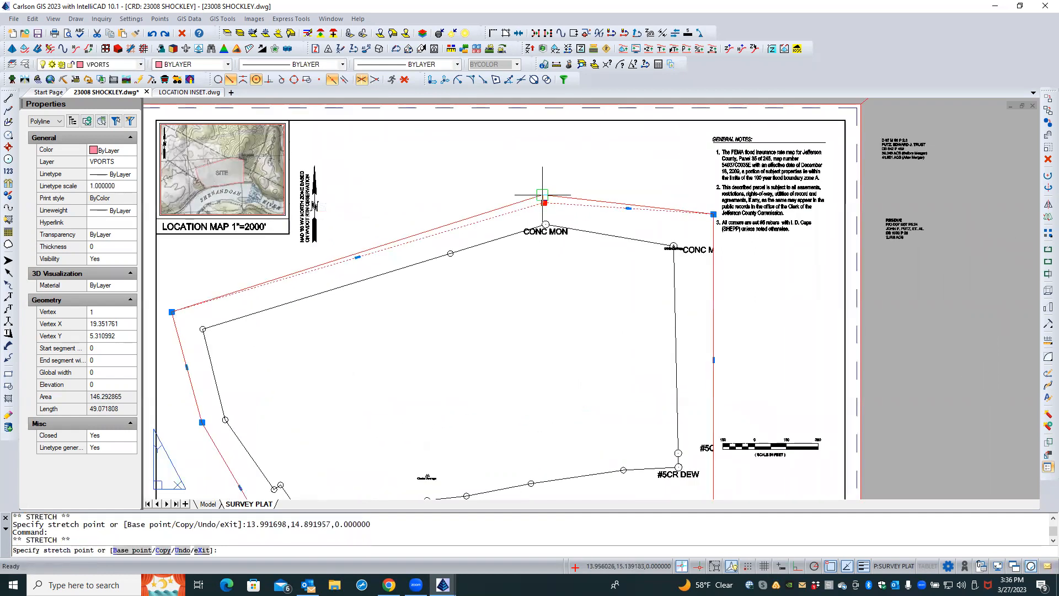
left_click(544, 195)
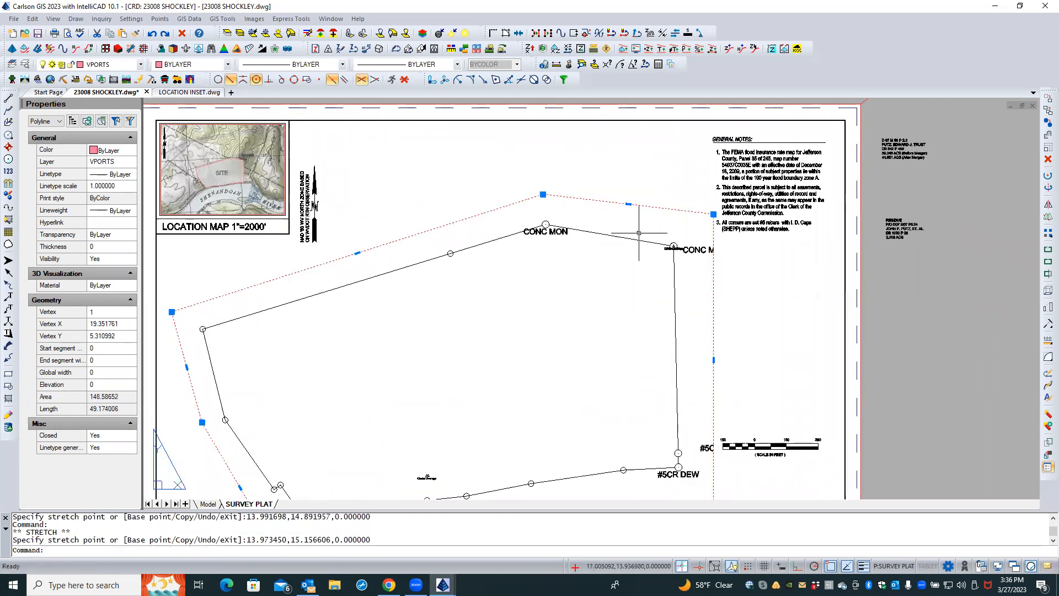
Try to move point 205 inside the viewport and undo that grip edit
double_click(691, 260)
left_click(697, 252)
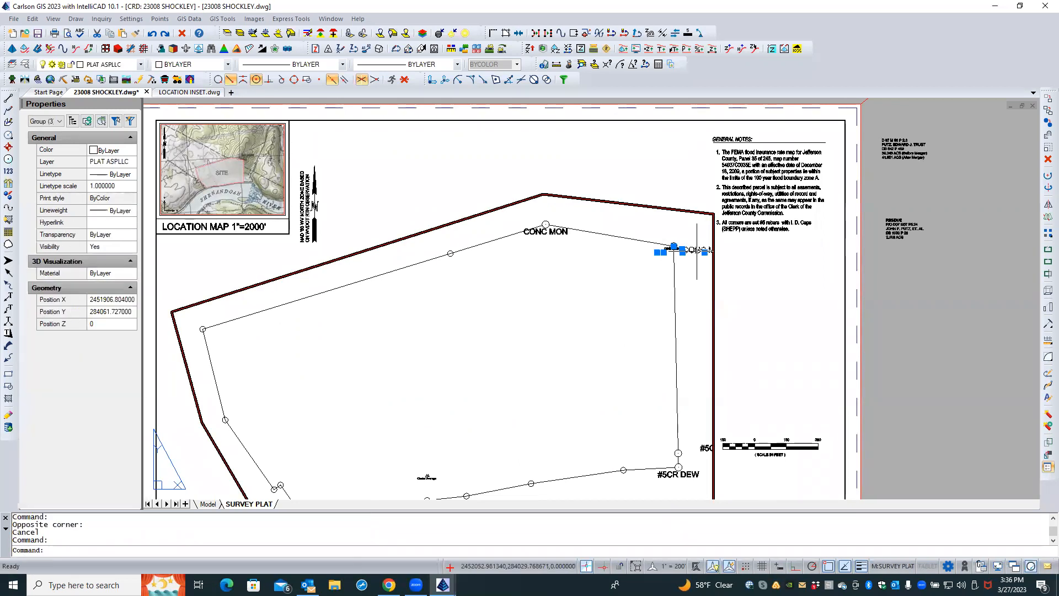
left_click(674, 246)
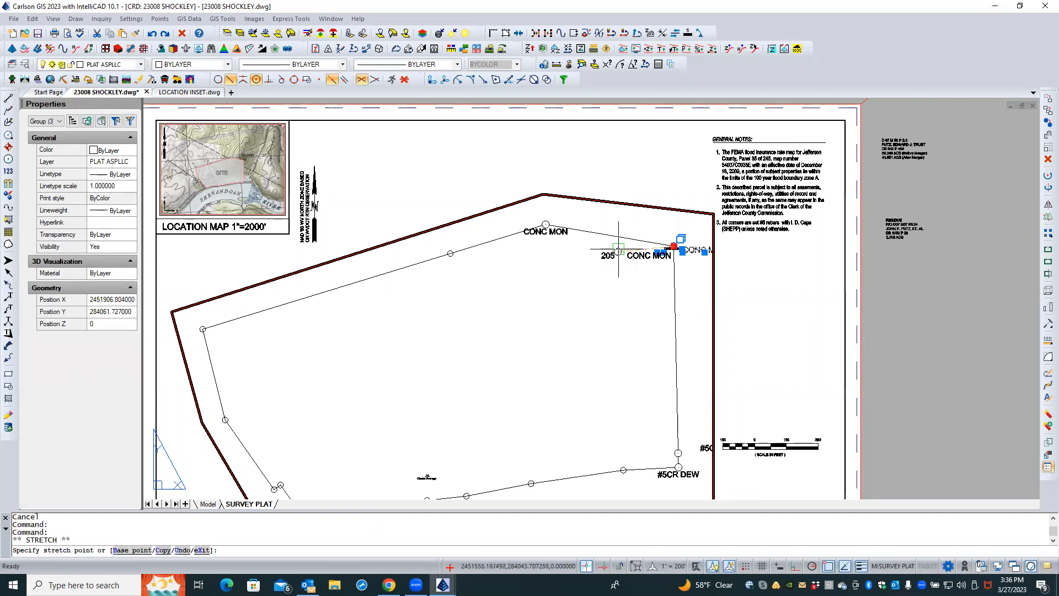
left_click(617, 253)
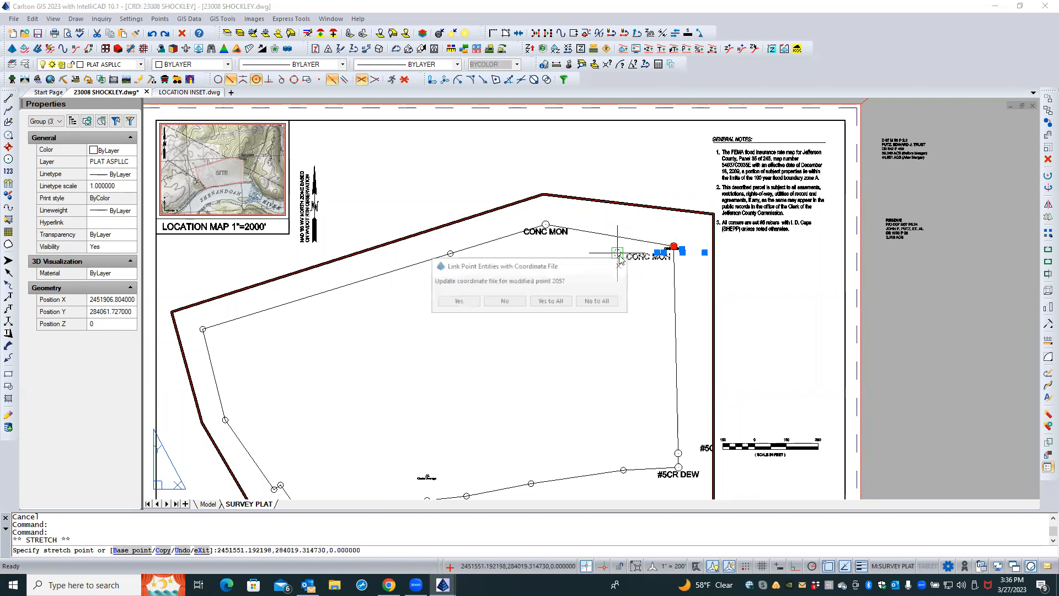
left_click(506, 301)
type("U")
key("Return")
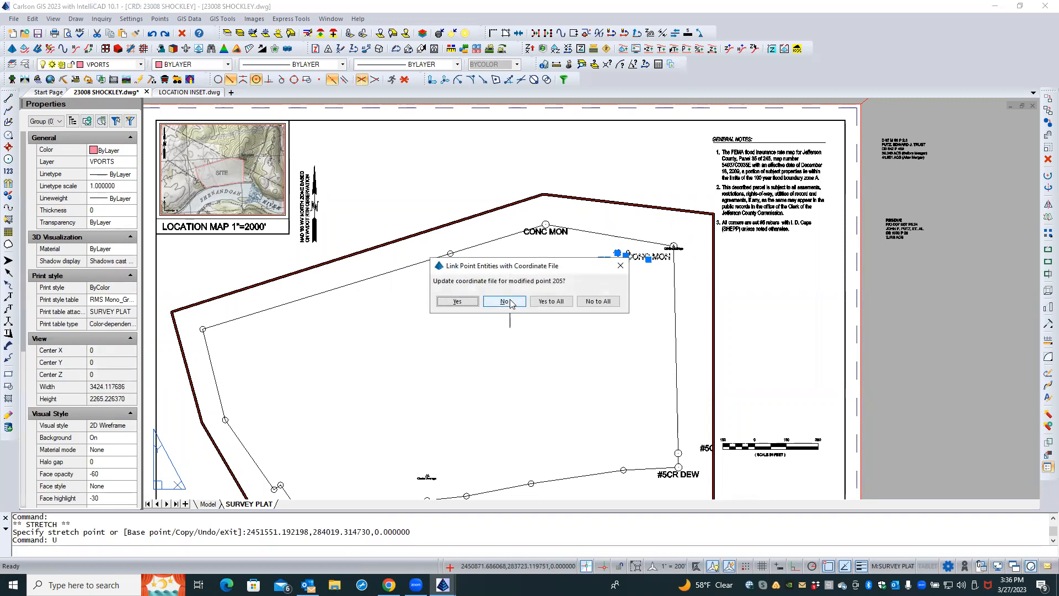
left_click(509, 301)
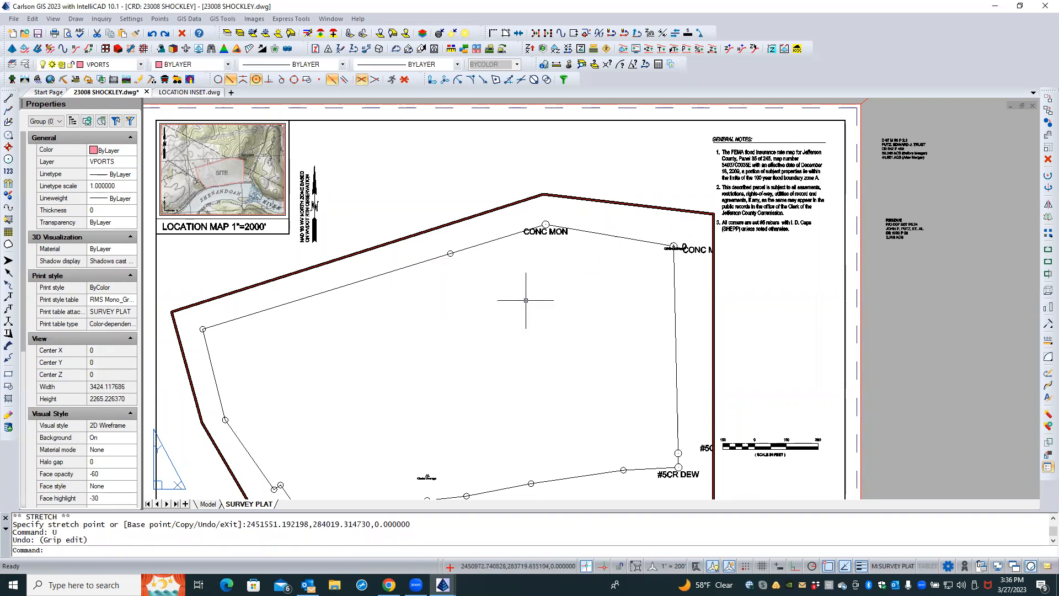
Undo the zoom change inside the viewport and return to paper space
key("Escape")
key("Escape")
scroll(702, 246, "up", 3)
scroll(702, 247, "down", 3)
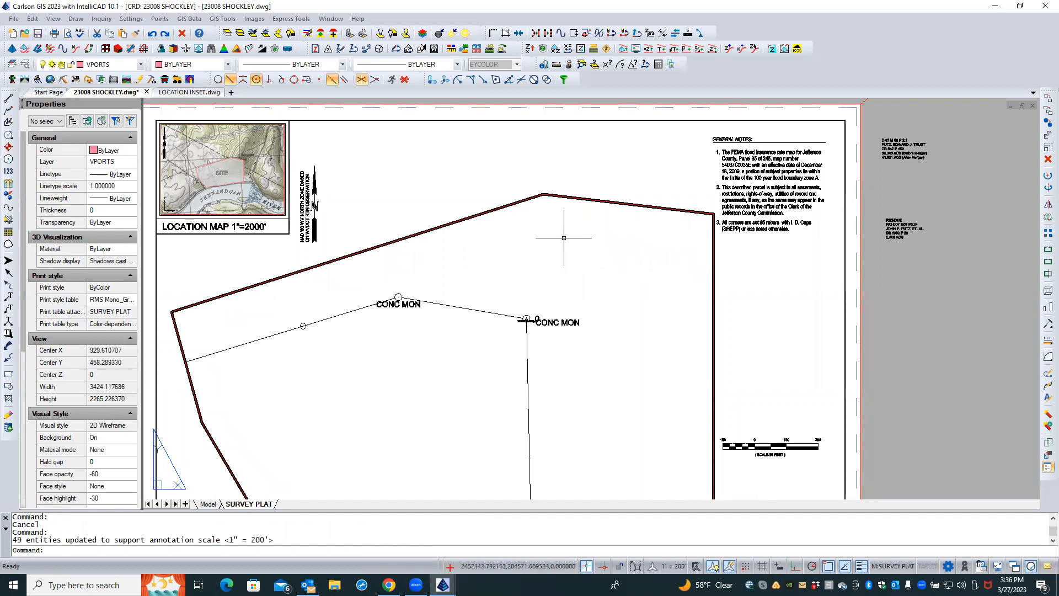
key("ctrl+z")
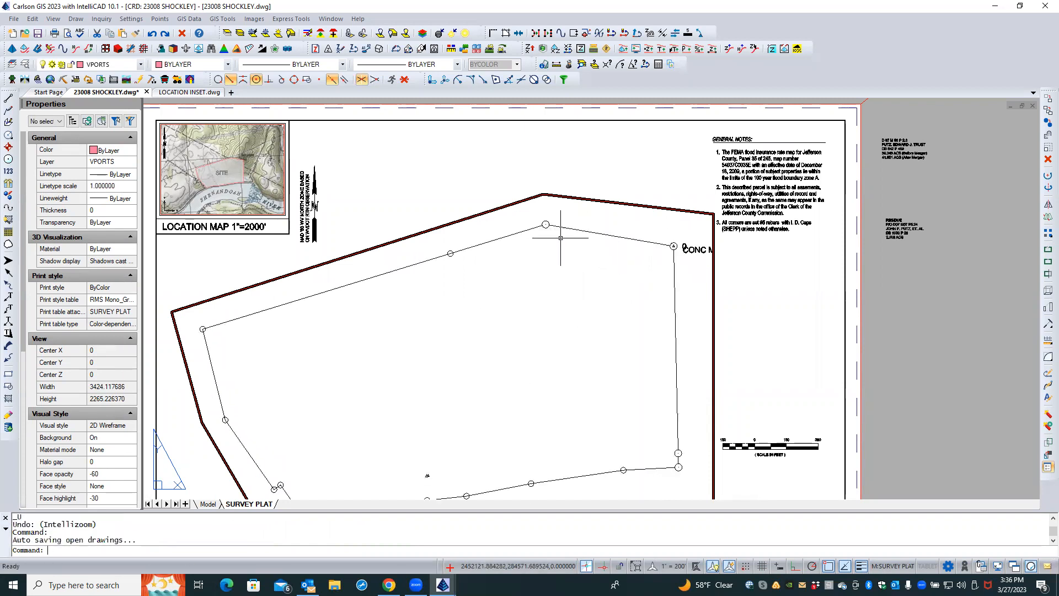
double_click(455, 205)
Select the viewport and open its Display locked setting
left_click(446, 226)
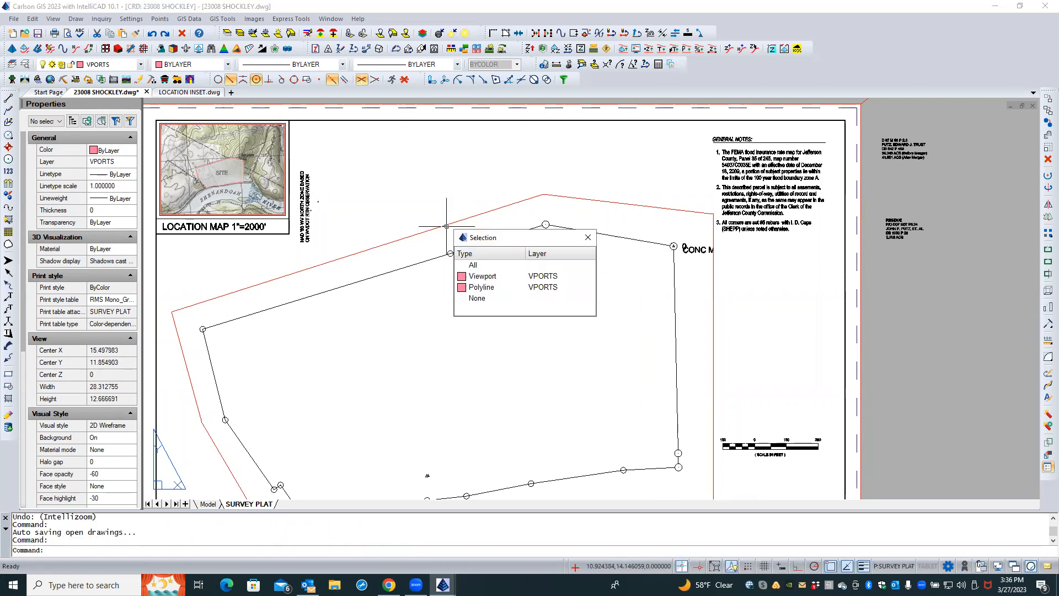
key("Escape")
left_click(433, 235)
left_click(397, 225)
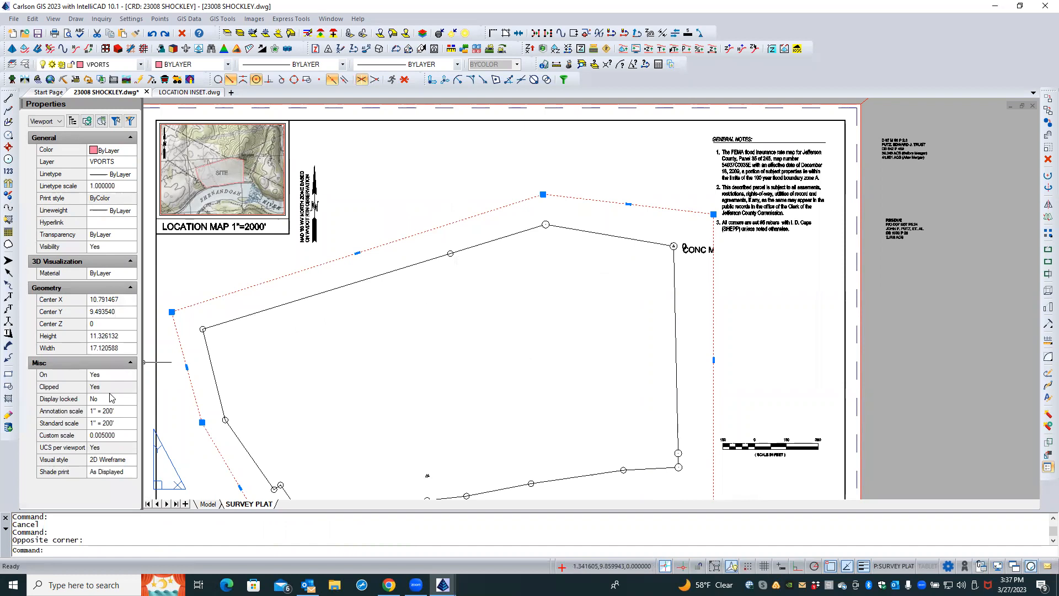
left_click(112, 403)
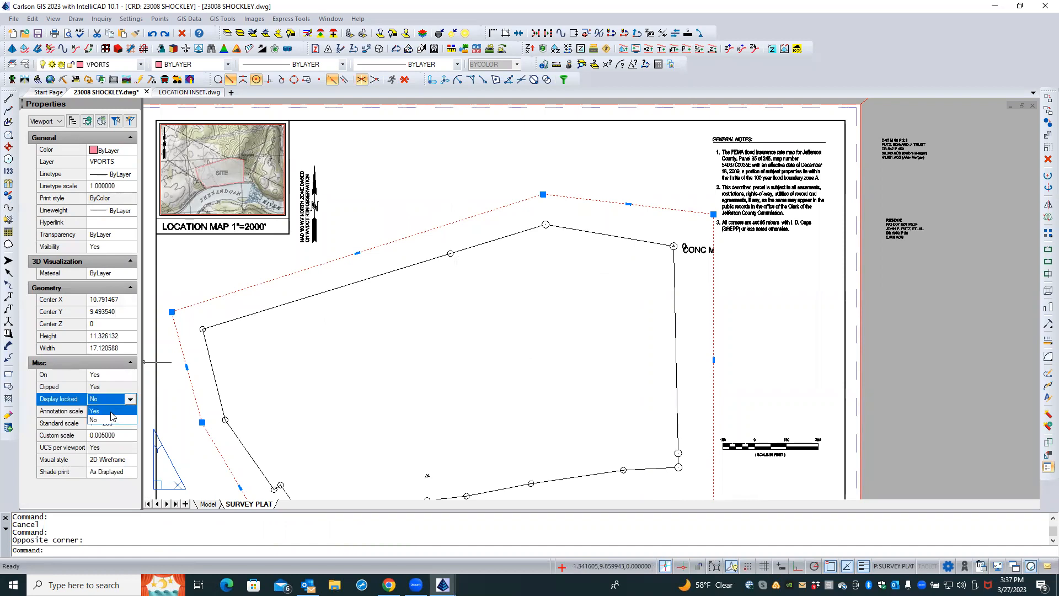
key("Escape")
key("Escape")
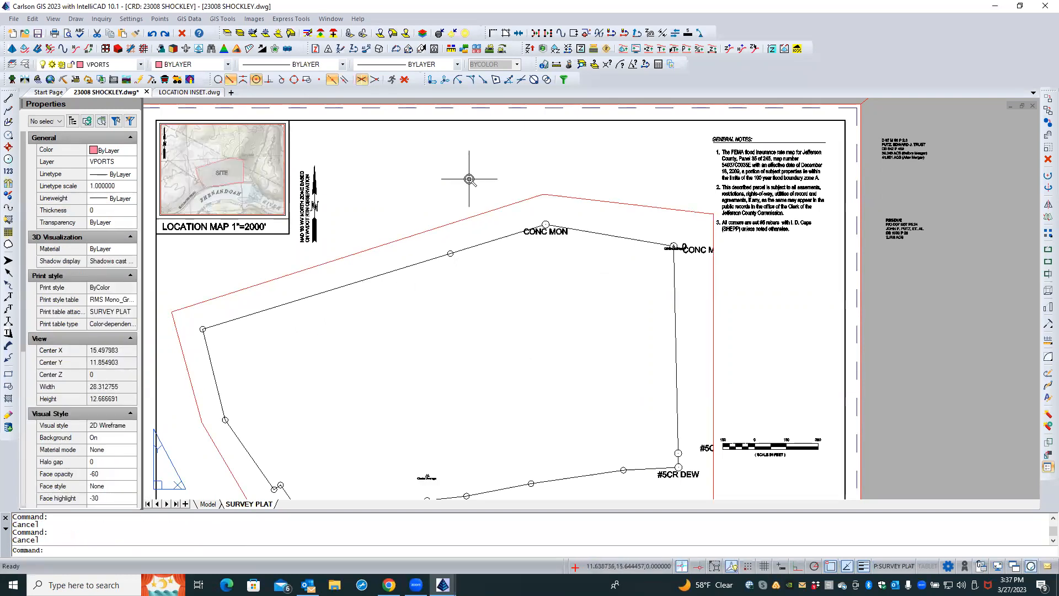
Reselect the viewport boundary and nudge its lower-left vertex slightly outward
scroll(470, 179, "down", 2)
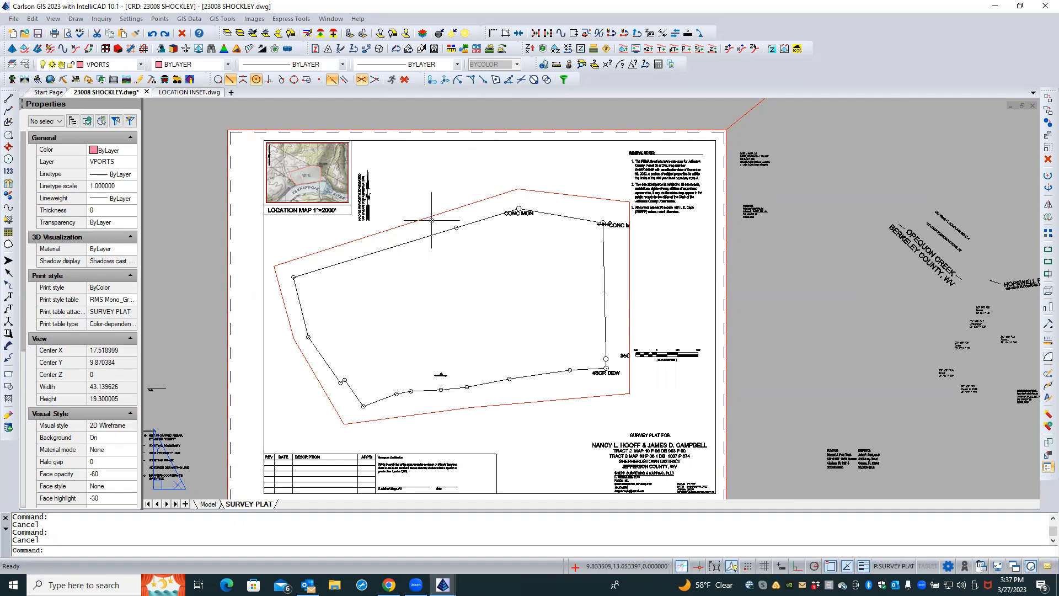
left_click(450, 215)
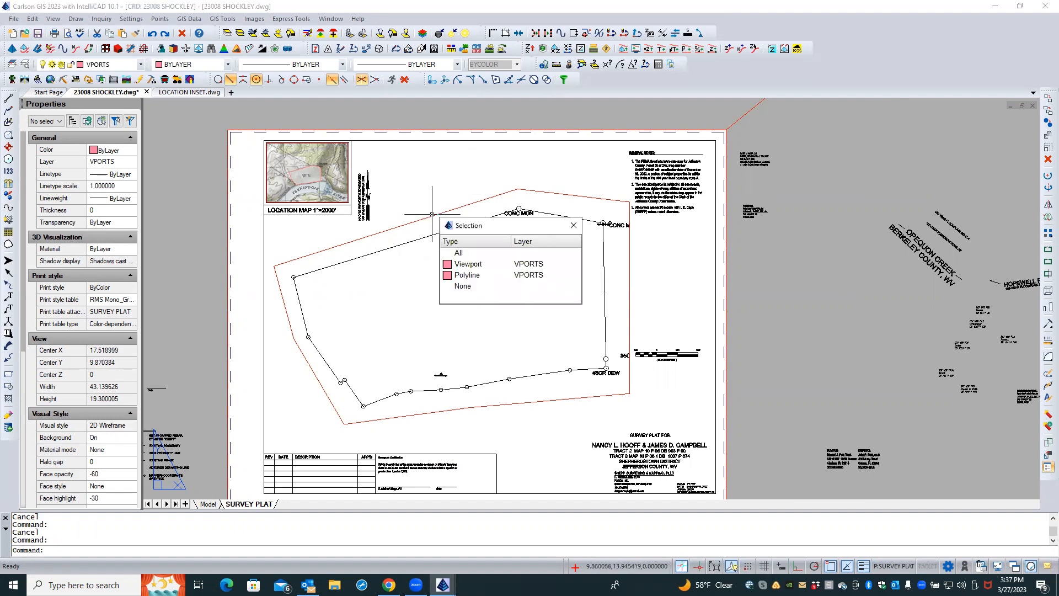
left_click(474, 266)
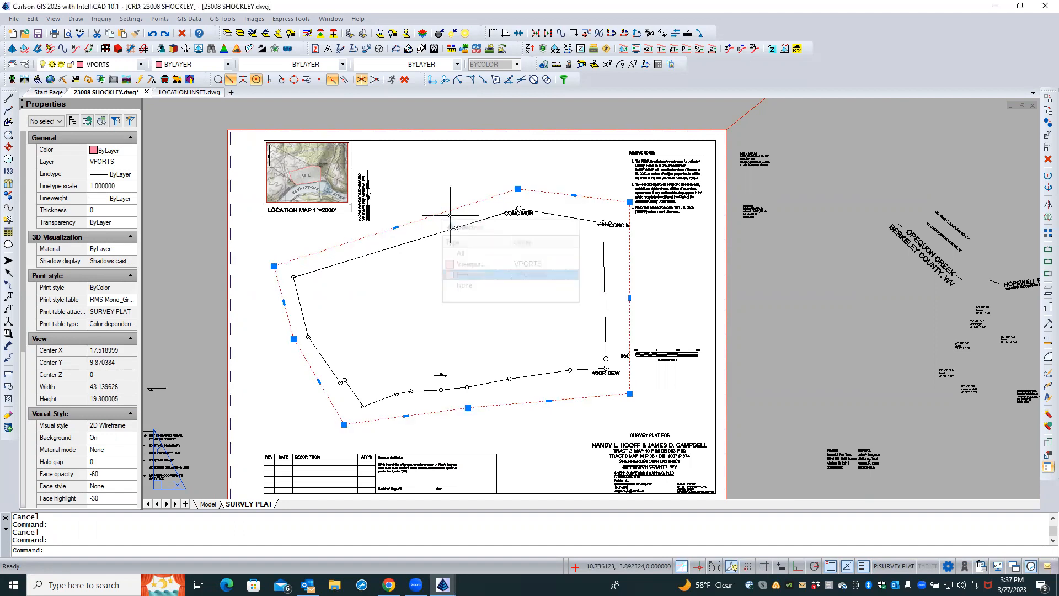
left_click(294, 338)
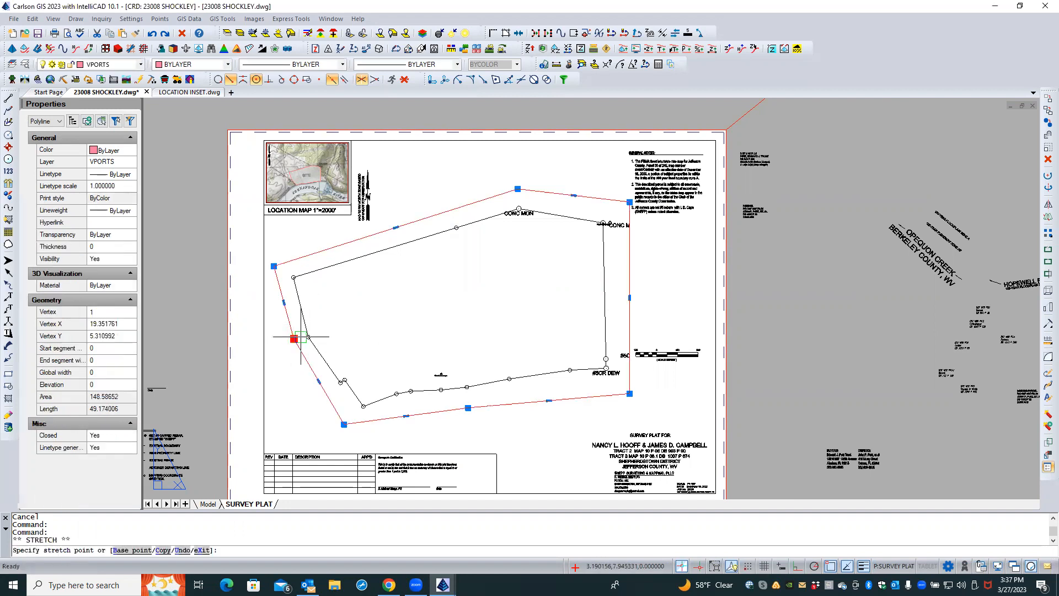
left_click(347, 319)
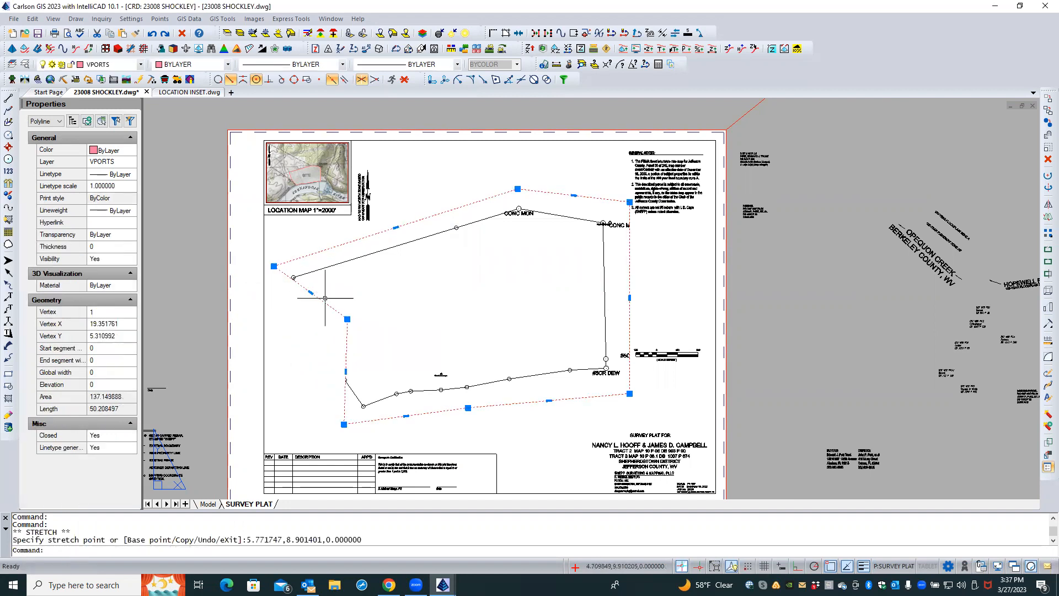
left_click(348, 319)
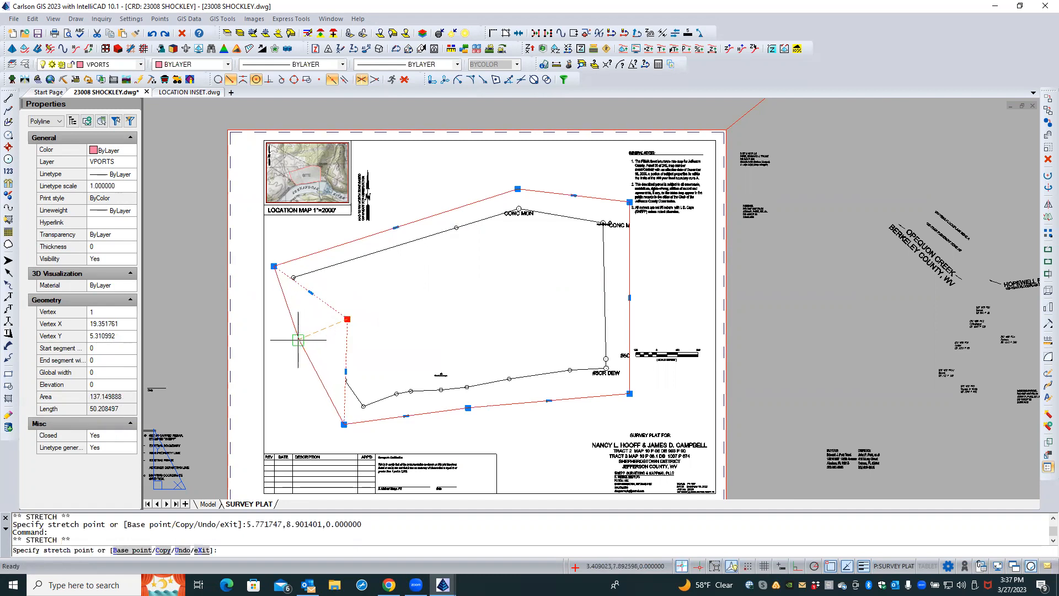
left_click(294, 342)
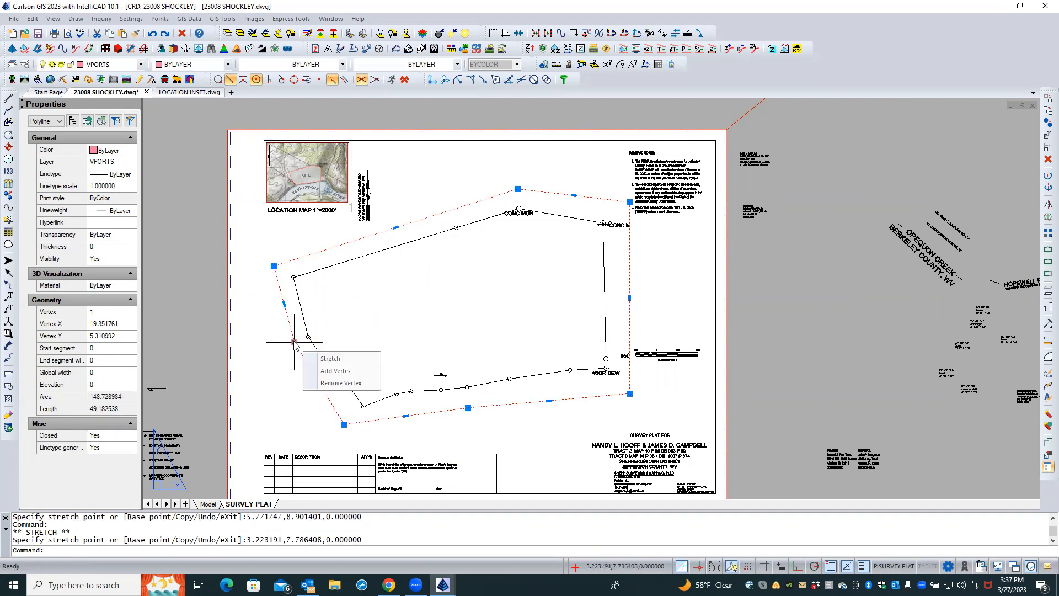
left_click(294, 342)
left_click(286, 340)
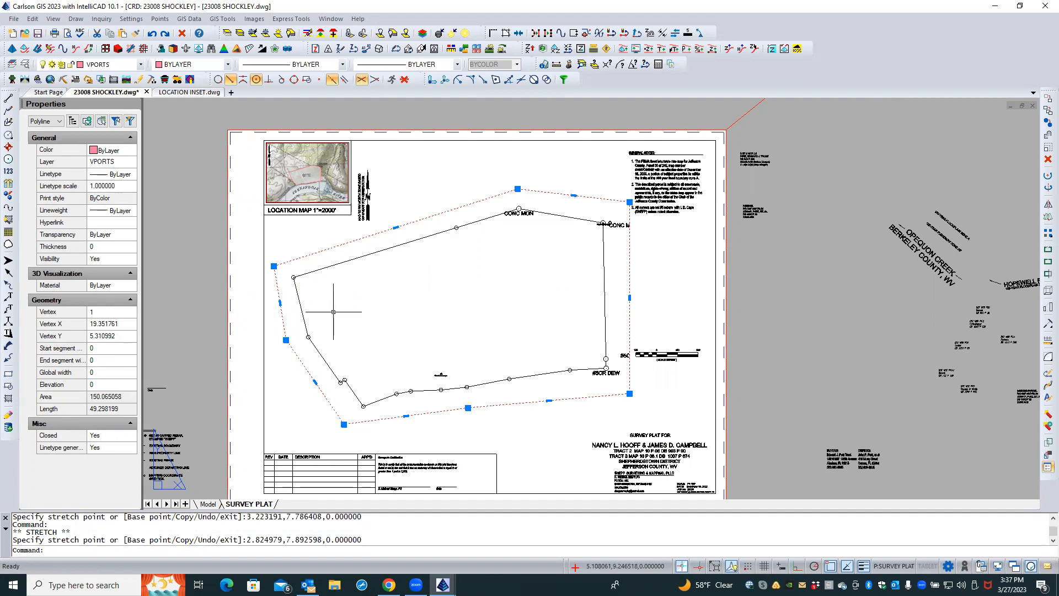
key("Escape")
key("Escape")
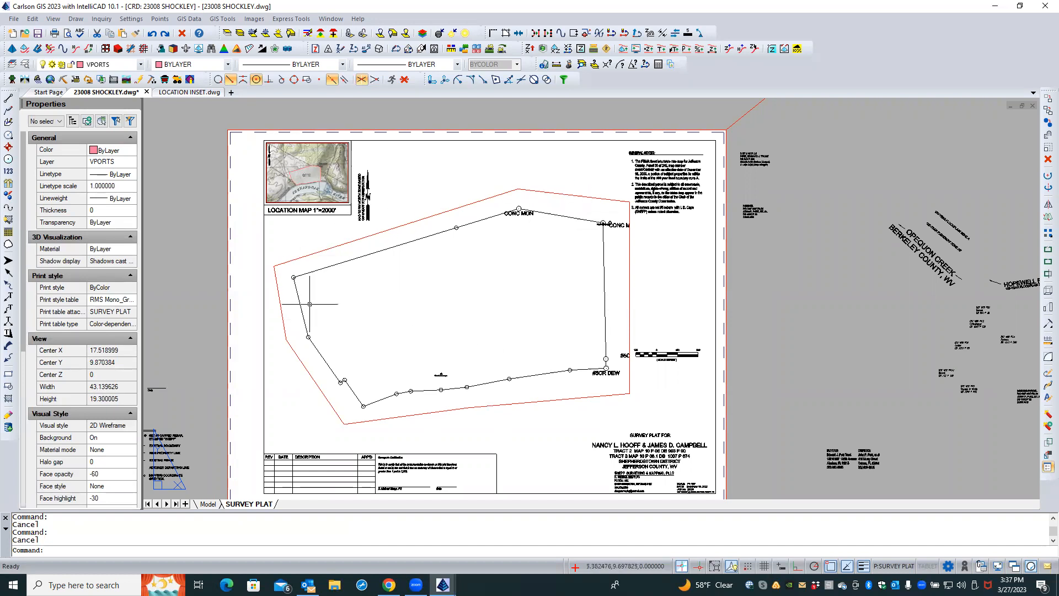
left_click(1048, 134)
type("T")
key("Return")
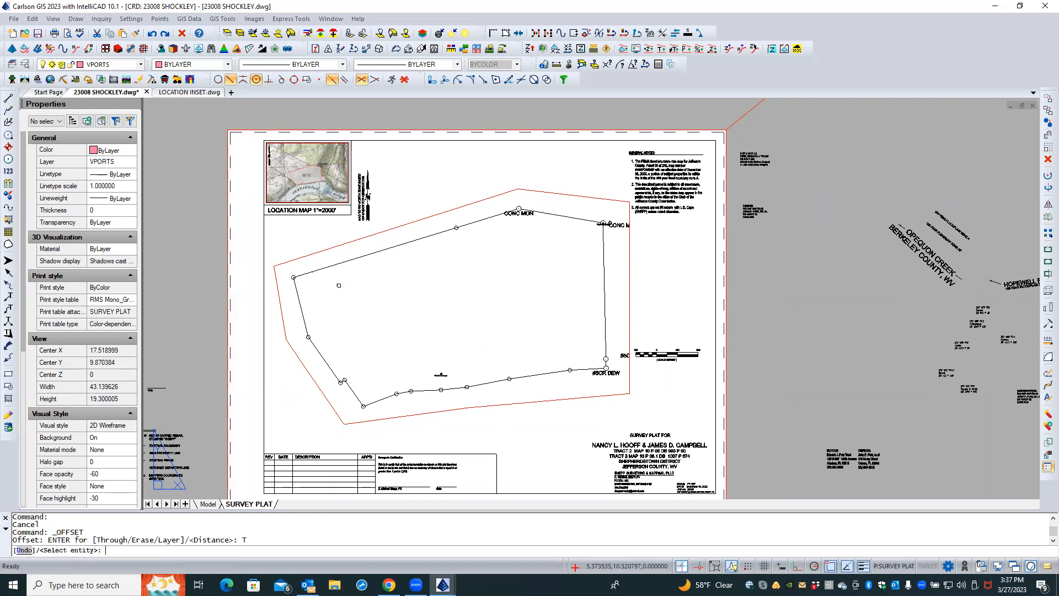
key("Escape")
Inside the viewport, offset the survey boundary's west line through the viewport's lower-left corner, then return to paper space
double_click(339, 286)
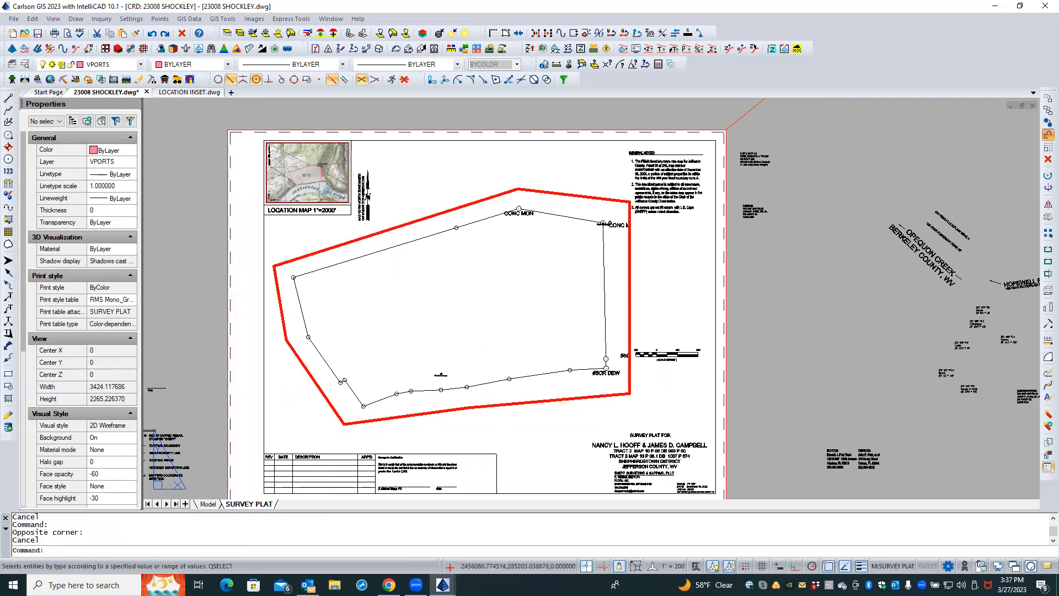
left_click(1049, 135)
type("T")
key("Return")
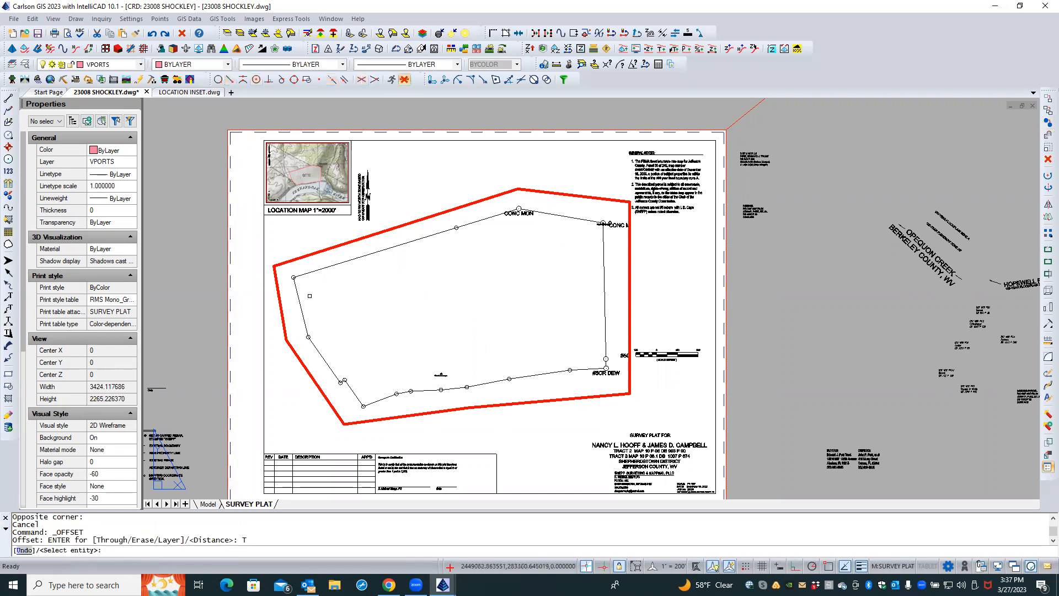
left_click(302, 313)
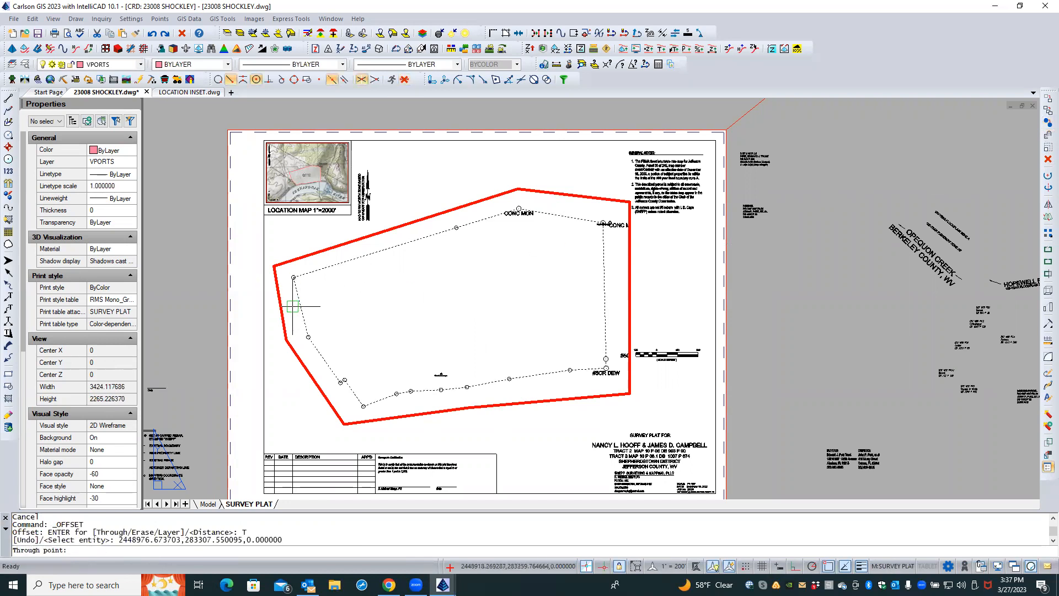
scroll(288, 309, "up", 5)
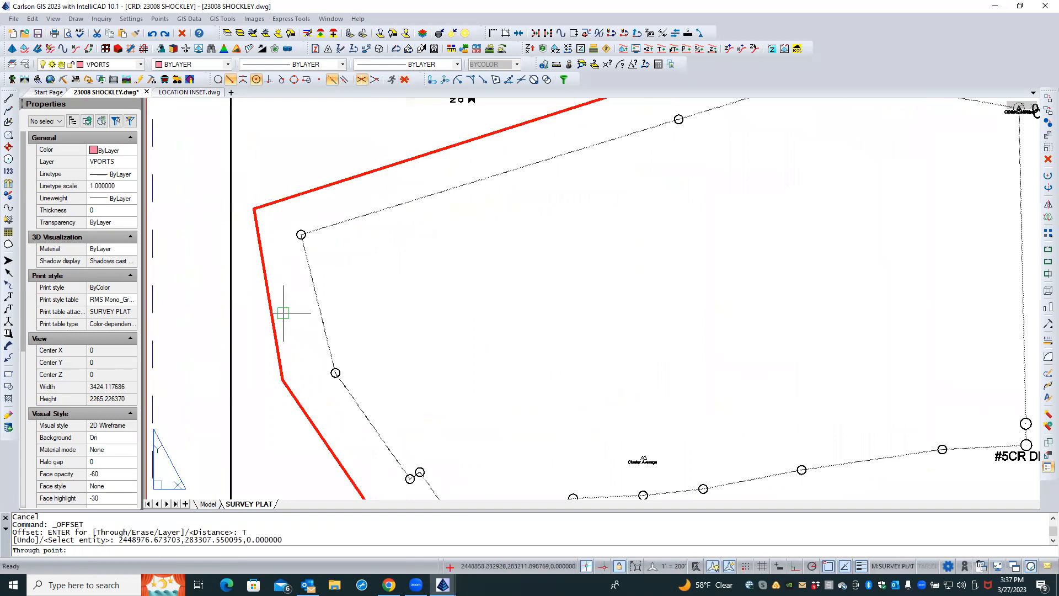
left_click(289, 376)
key("Escape")
key("Escape")
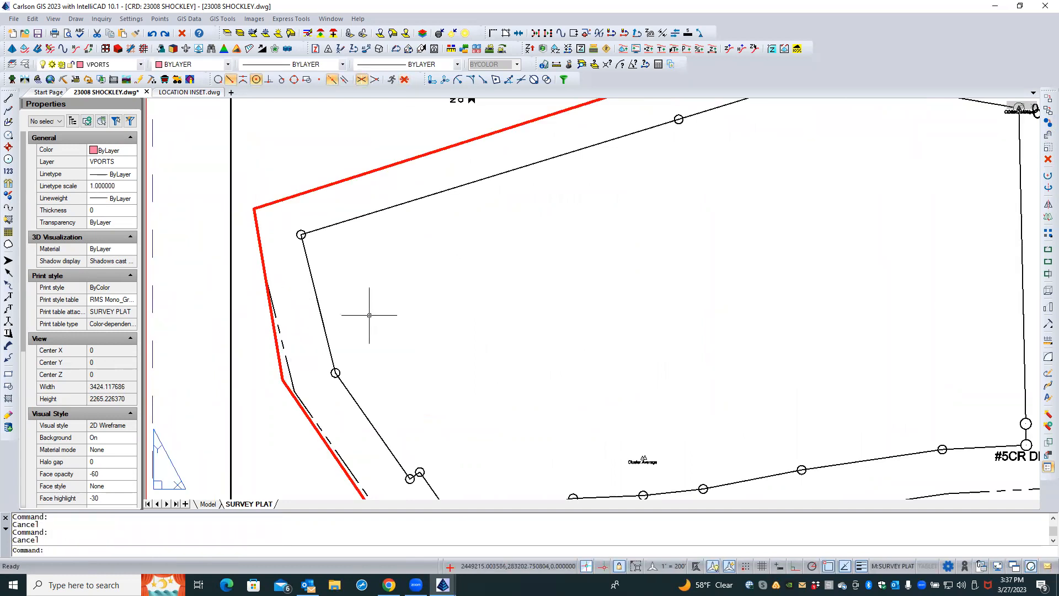
double_click(265, 364)
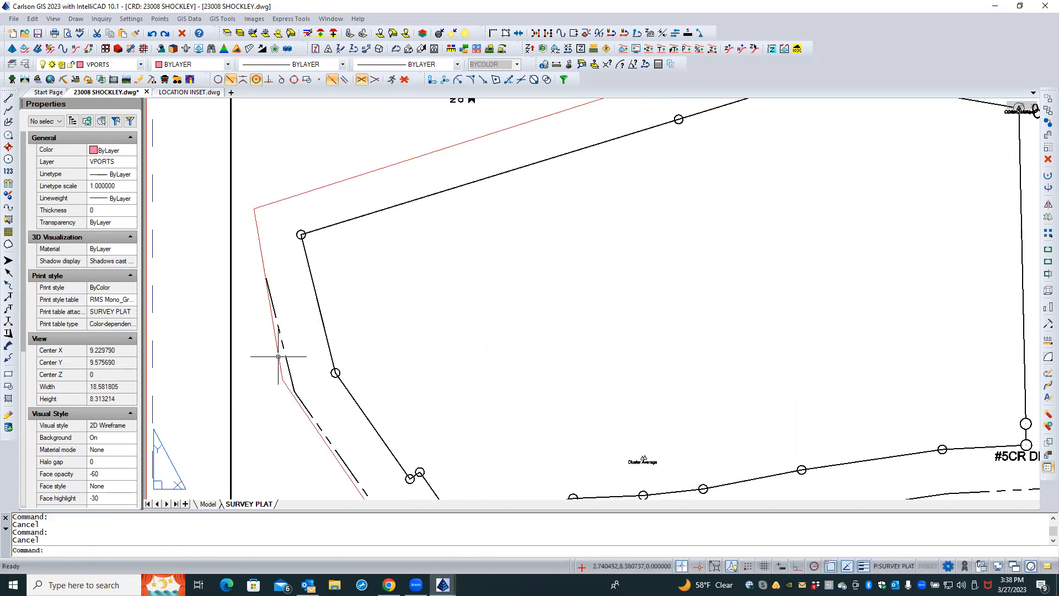
Activate the main viewport's model space and review the plat boundary on the Model and SURVEY PLAT layouts
left_click(277, 337)
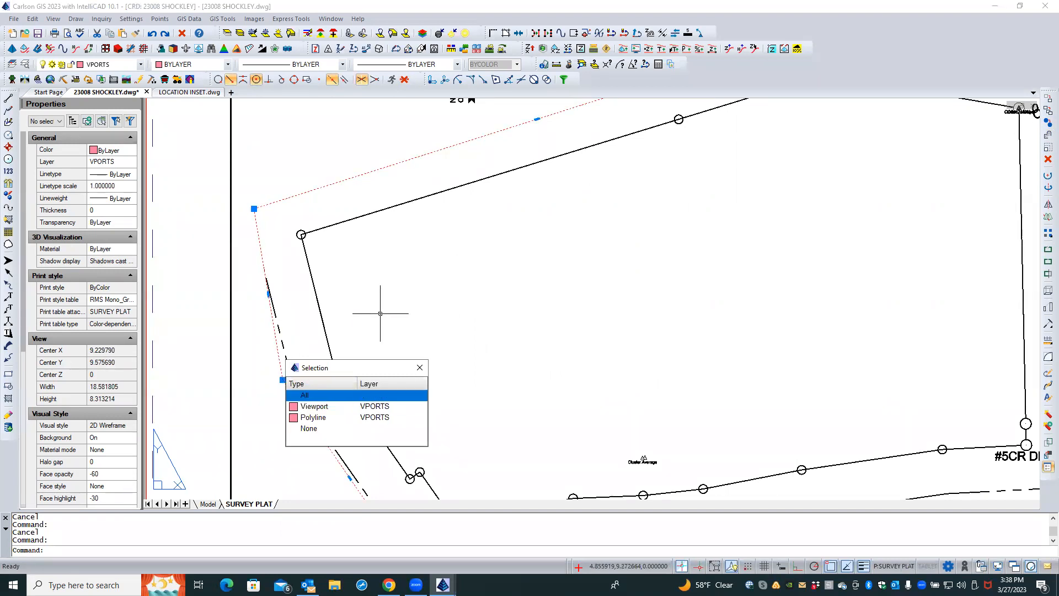
left_click(343, 320)
double_click(301, 358)
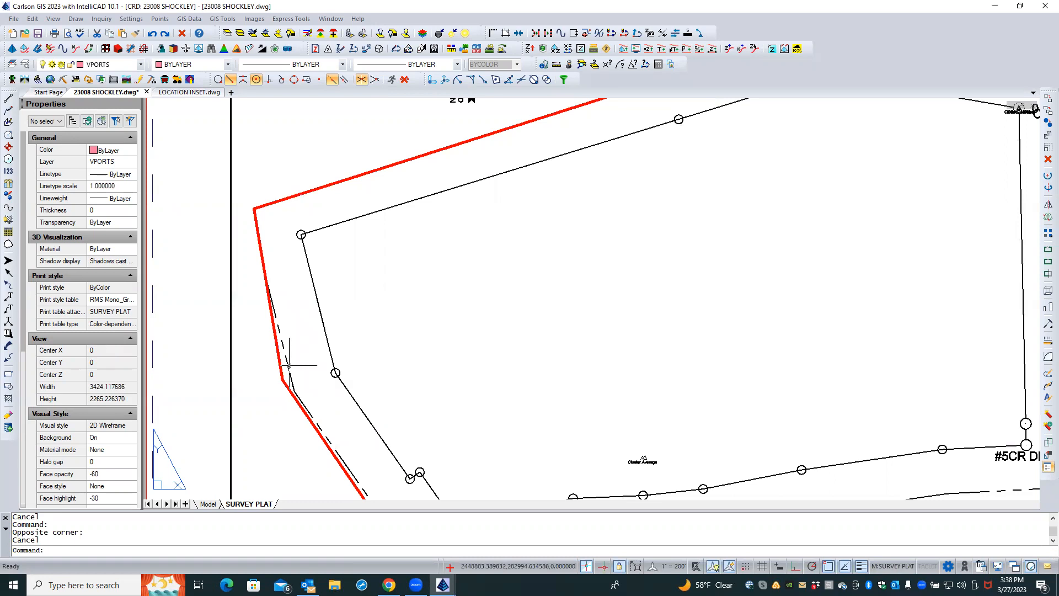
key("Escape")
left_click(208, 504)
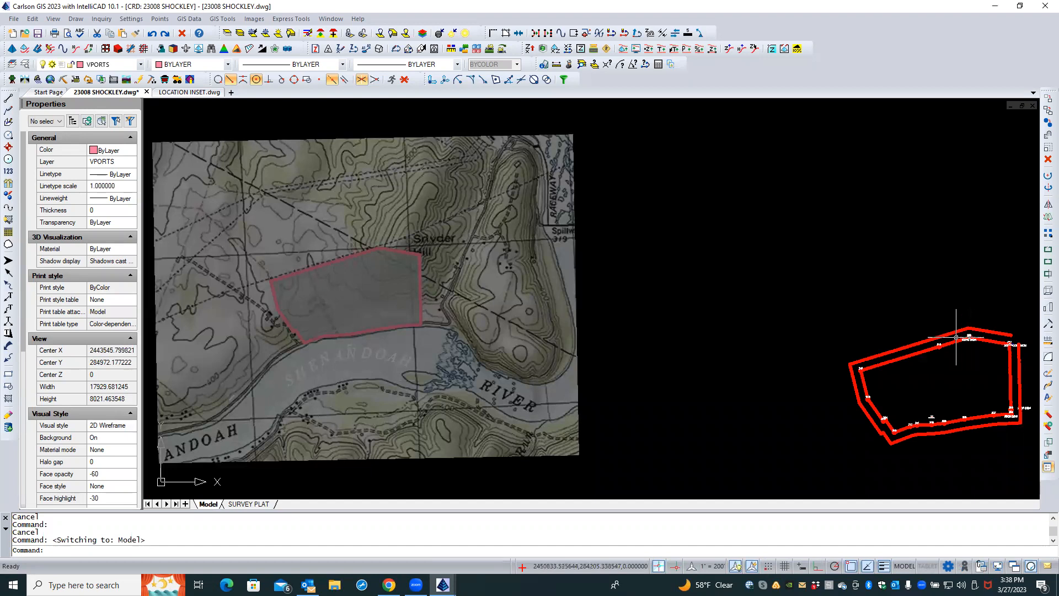
left_click(257, 503)
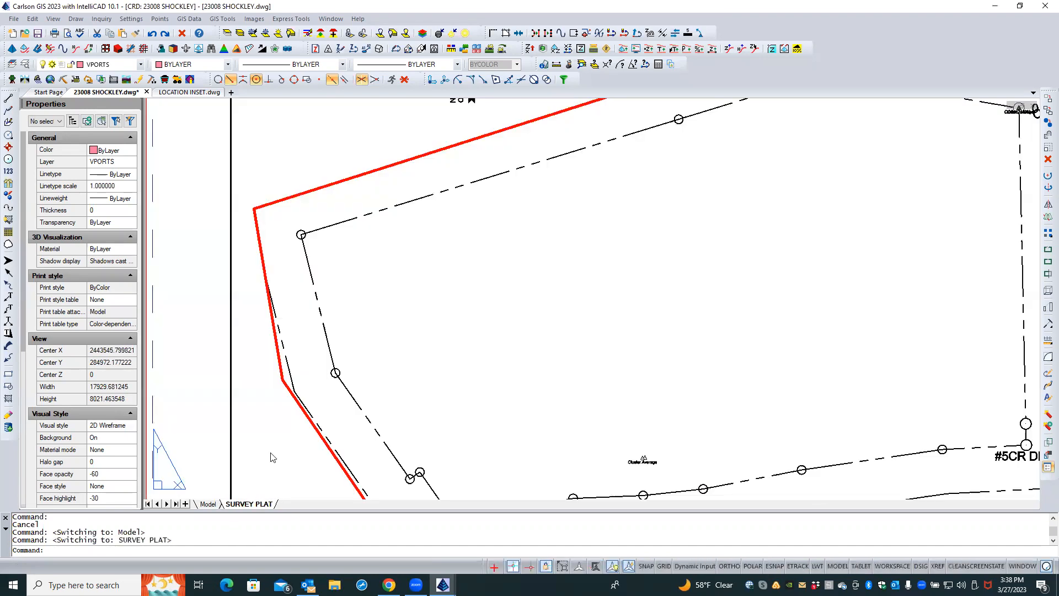
scroll(255, 189, "down", 3)
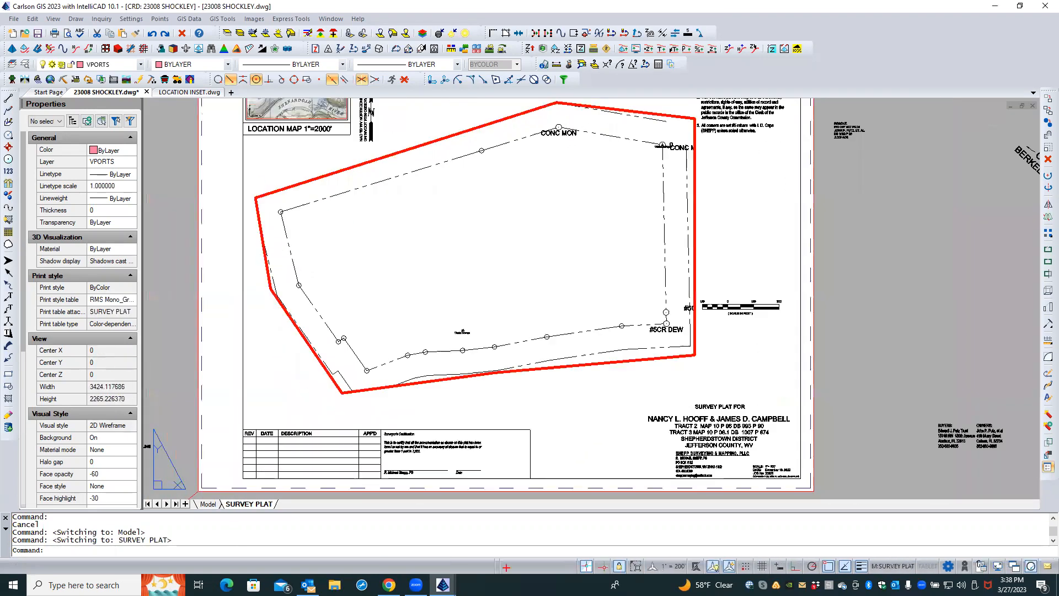
Try to join the offset boundary lines at the north-east corner with Join Nearest, picking the separation distance from two points
left_click(652, 123)
left_click(652, 123)
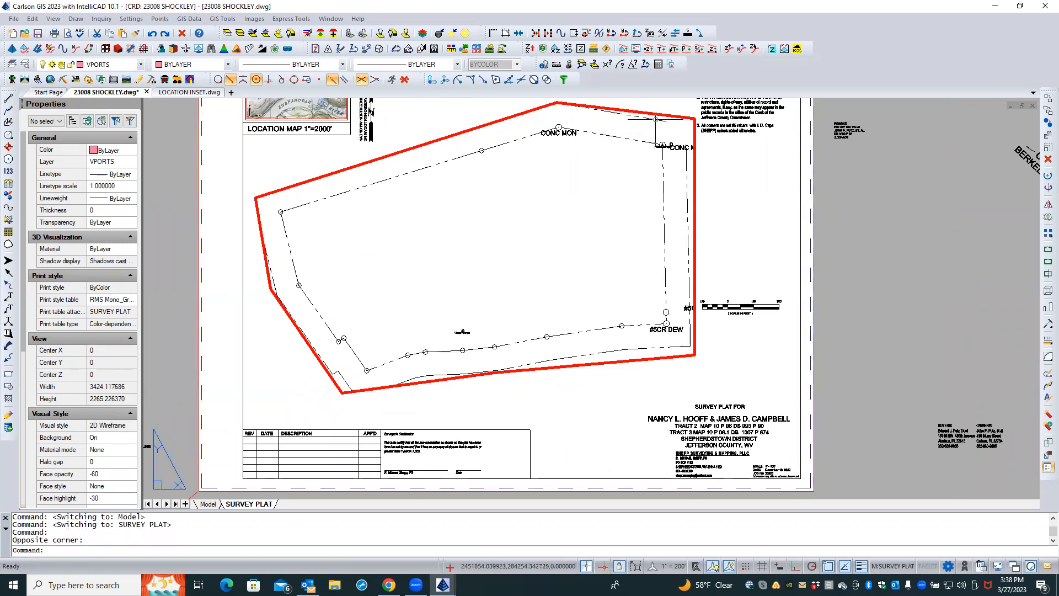
left_click(655, 120)
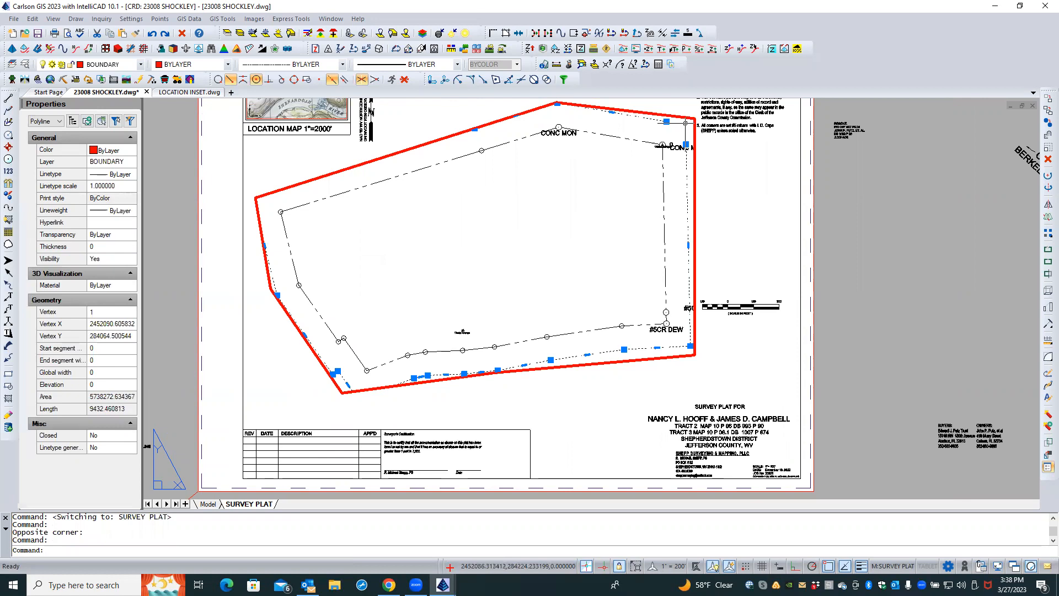
left_click(519, 33)
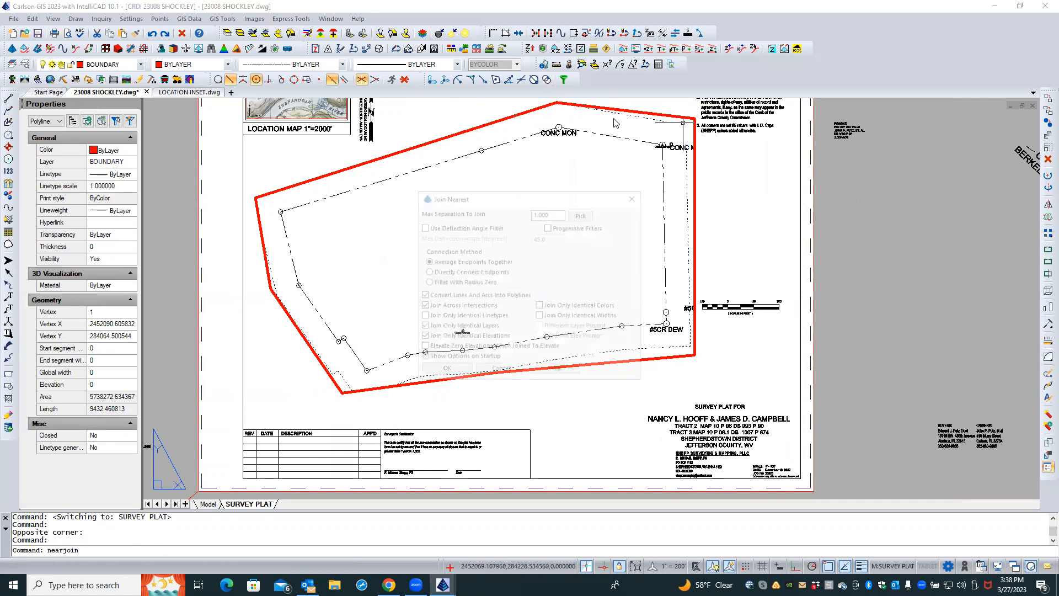
left_click(582, 213)
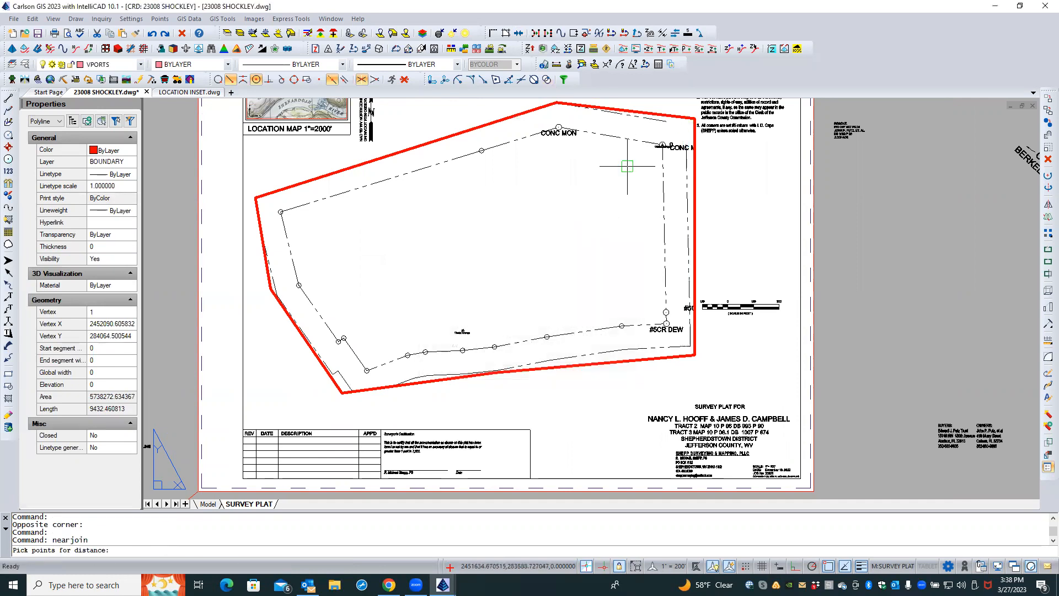
left_click(653, 121)
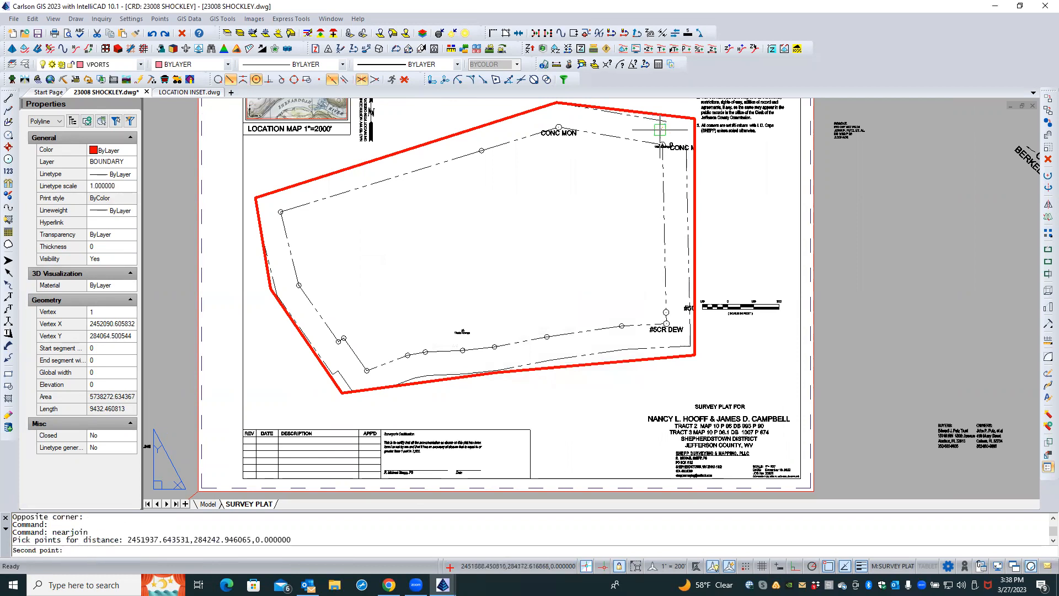
left_click(676, 164)
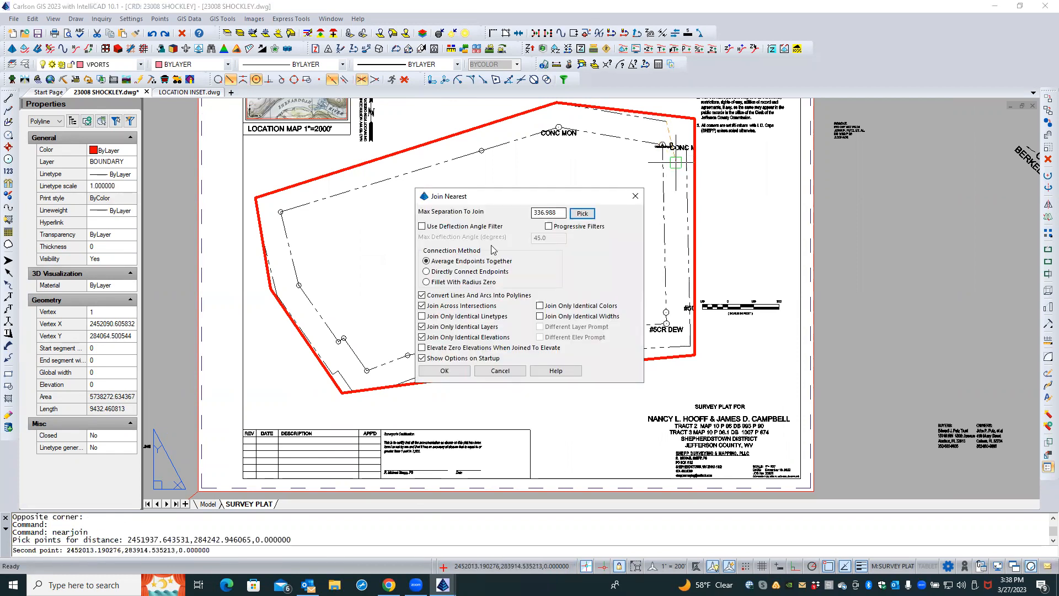
left_click(448, 371)
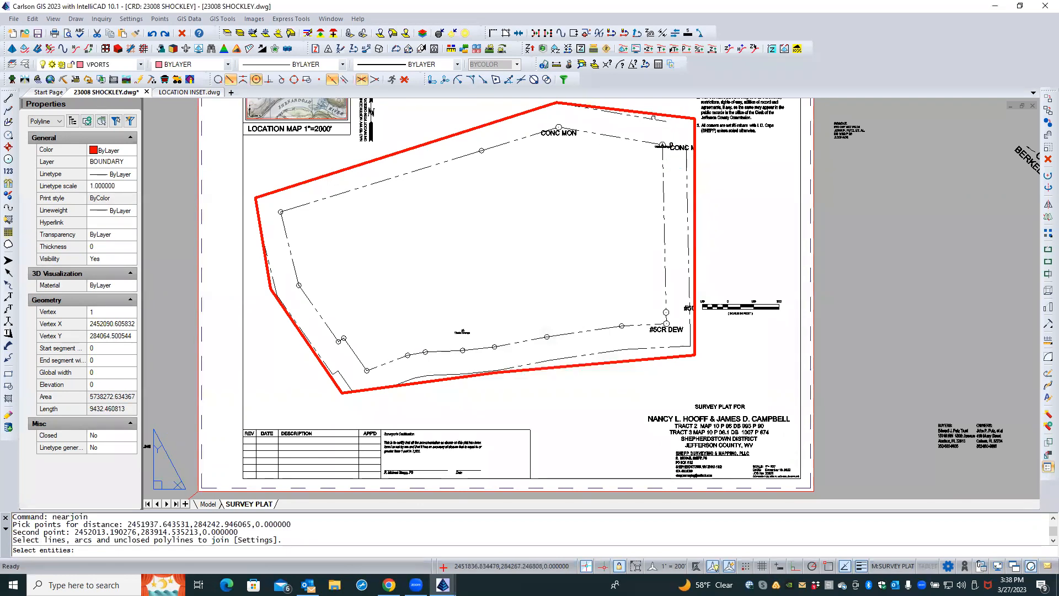
left_click(642, 117)
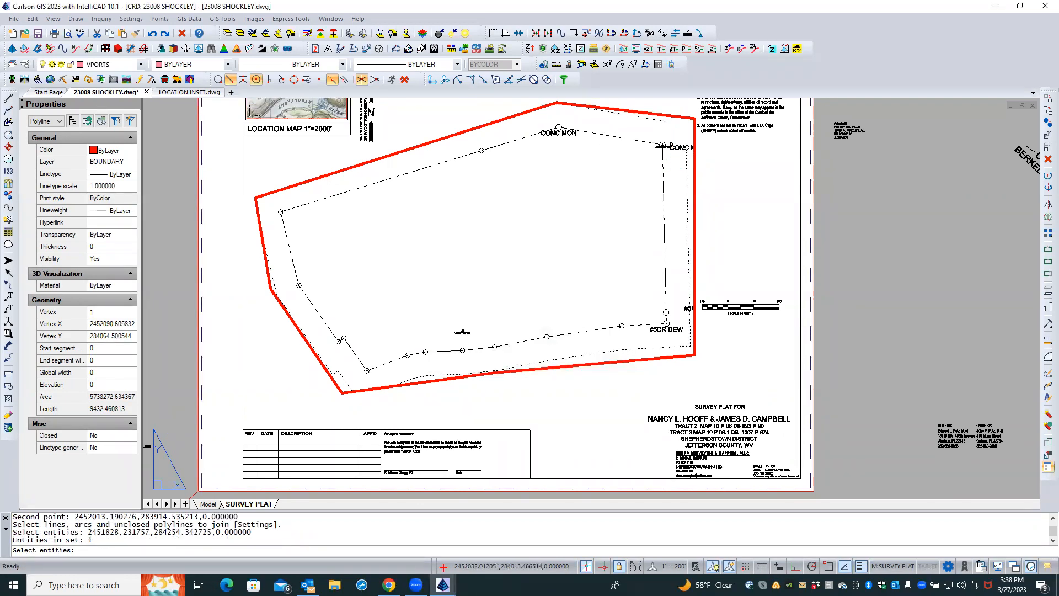
left_click(686, 157)
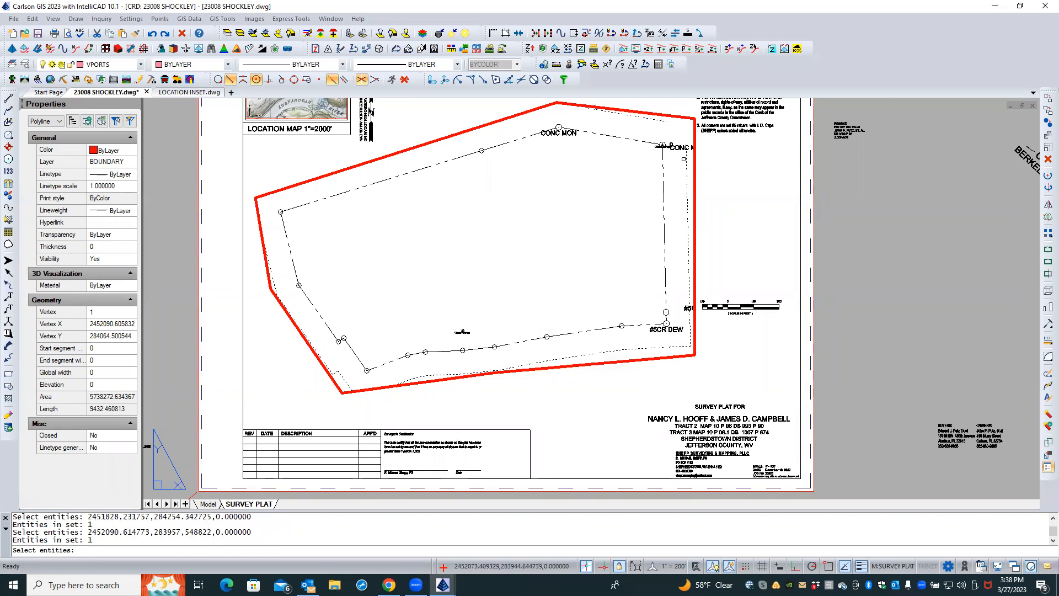
key("Return")
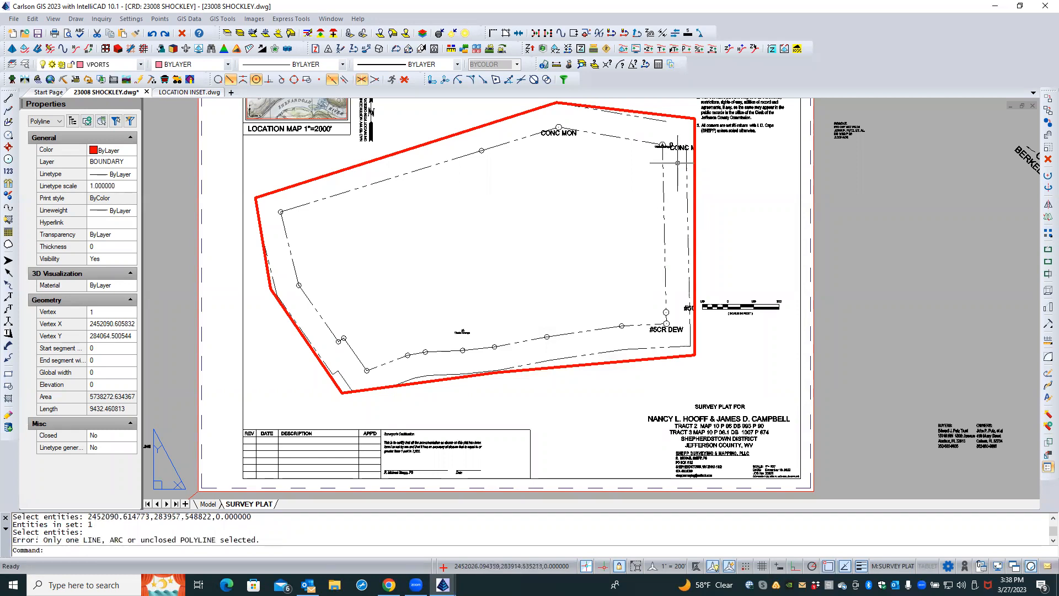
Fillet the offset boundary's north and east lines at the north-east corner with a radius of 0
left_click(1047, 357)
type("R")
key("Return")
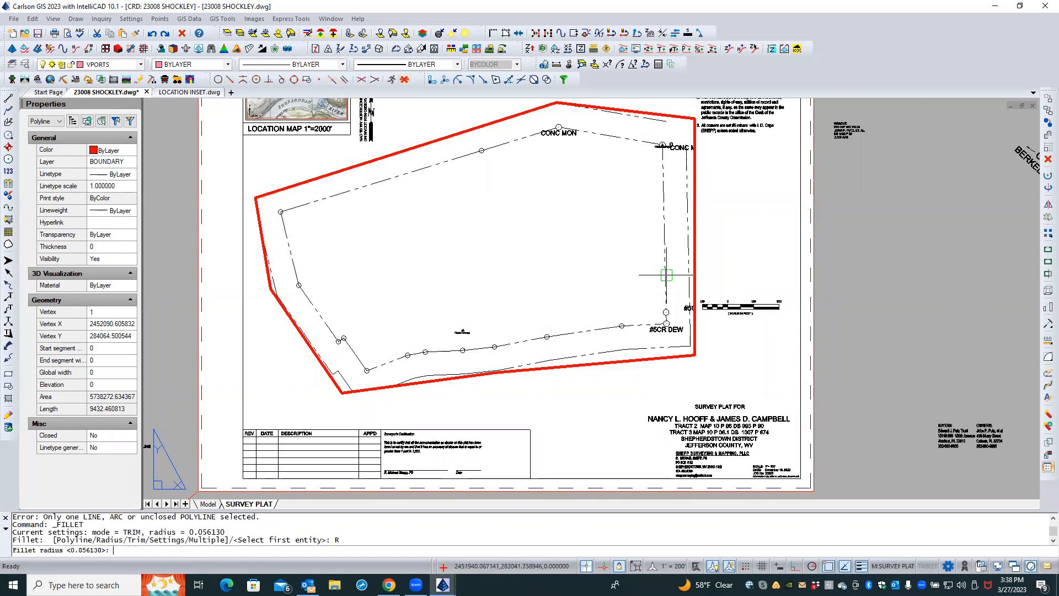
type("0")
key("Return")
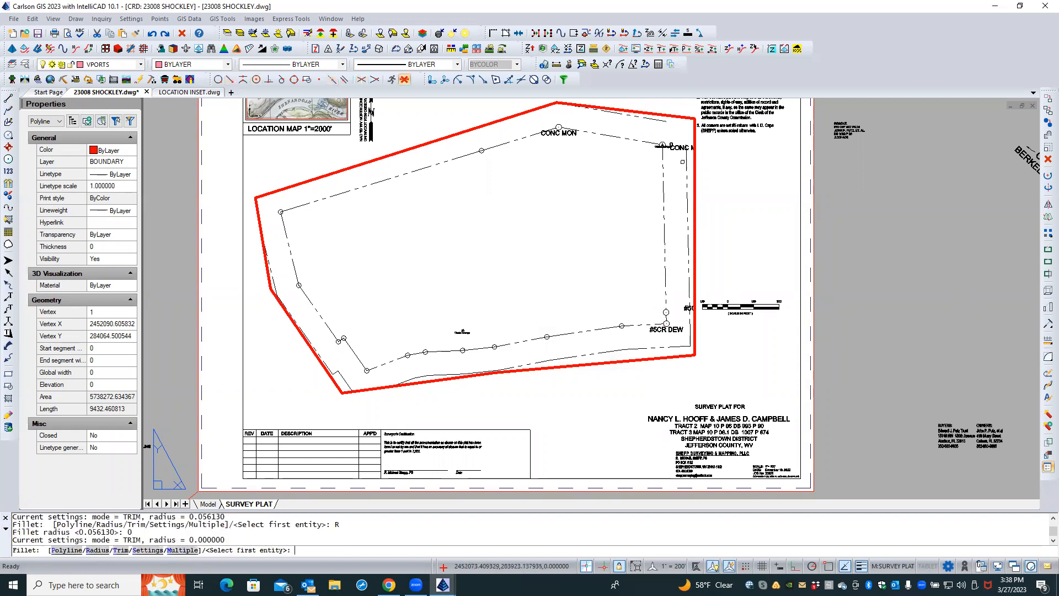
left_click(684, 159)
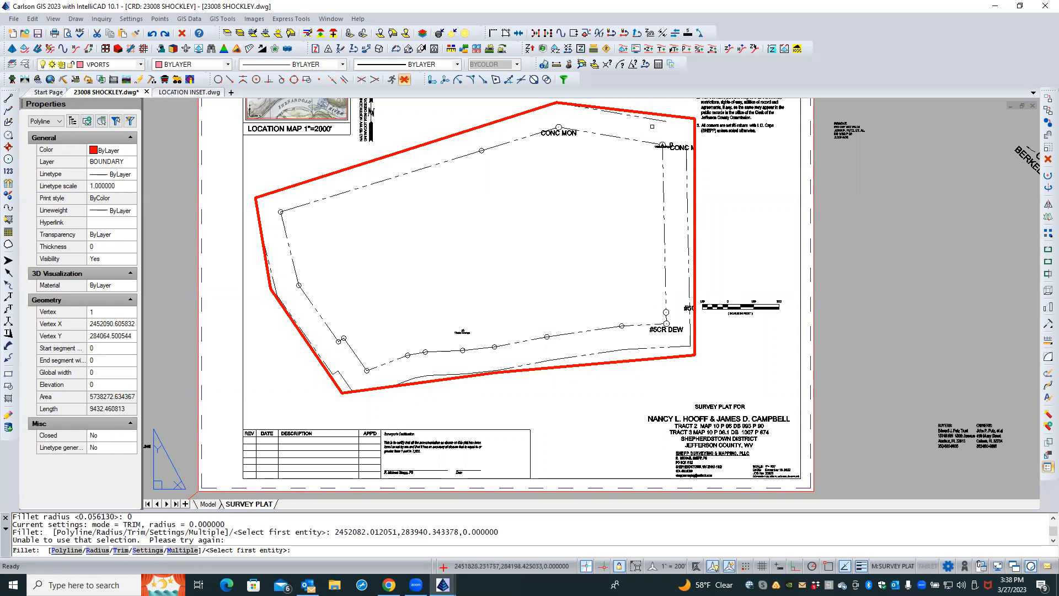
left_click(650, 119)
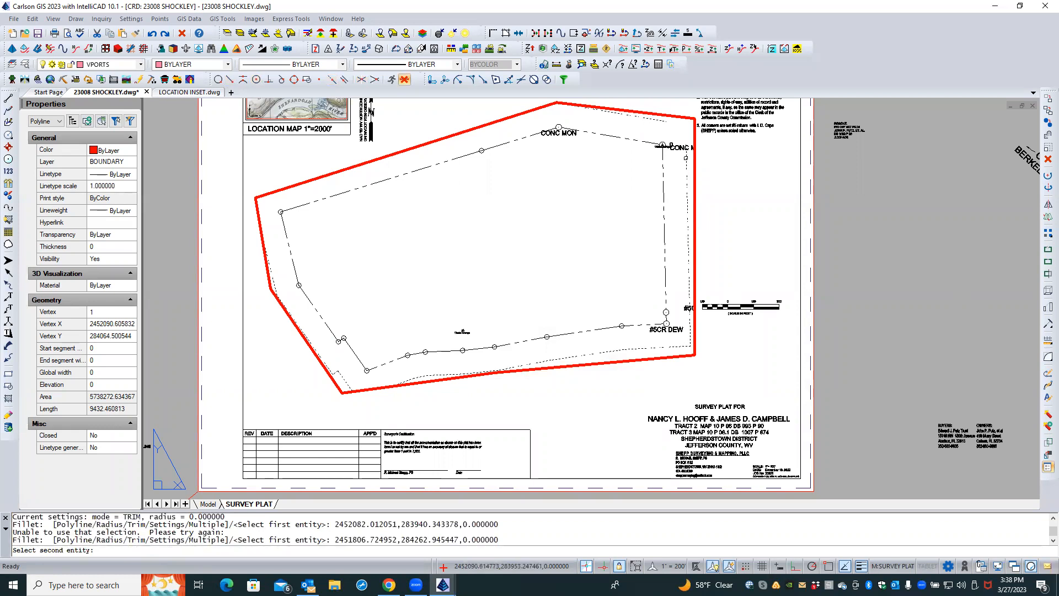
left_click(688, 157)
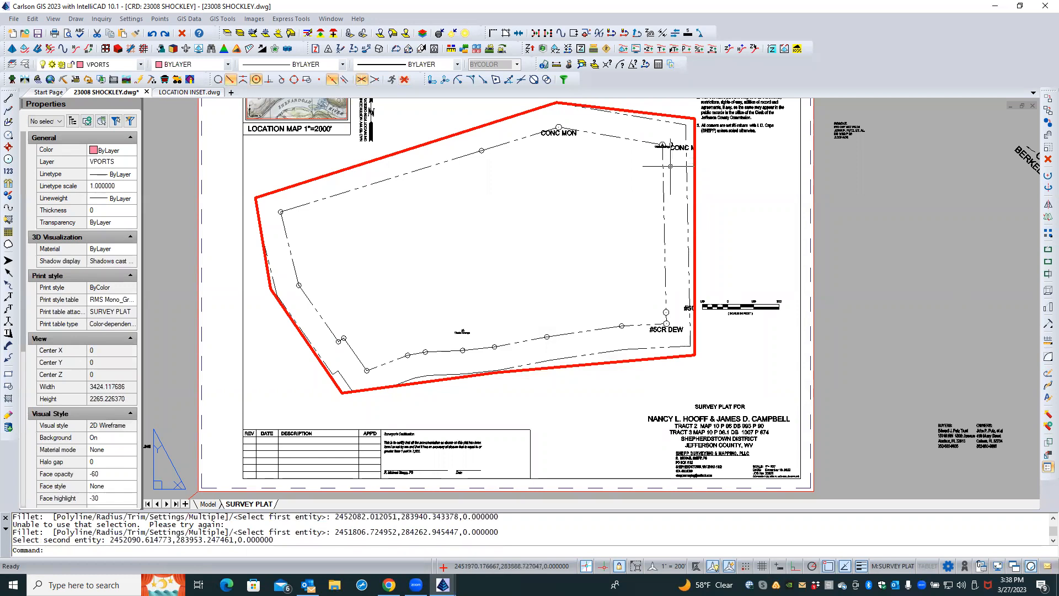
key("Escape")
key("Escape")
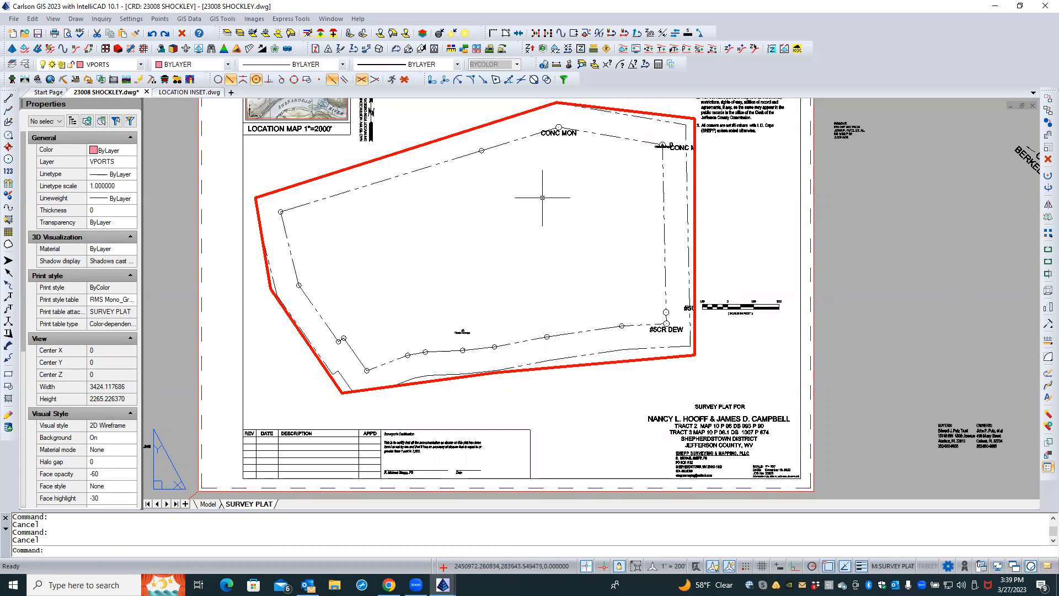
Move the offset boundary polyline from model space into paper space with CHSPACE through the main viewport
type("CHSPACE")
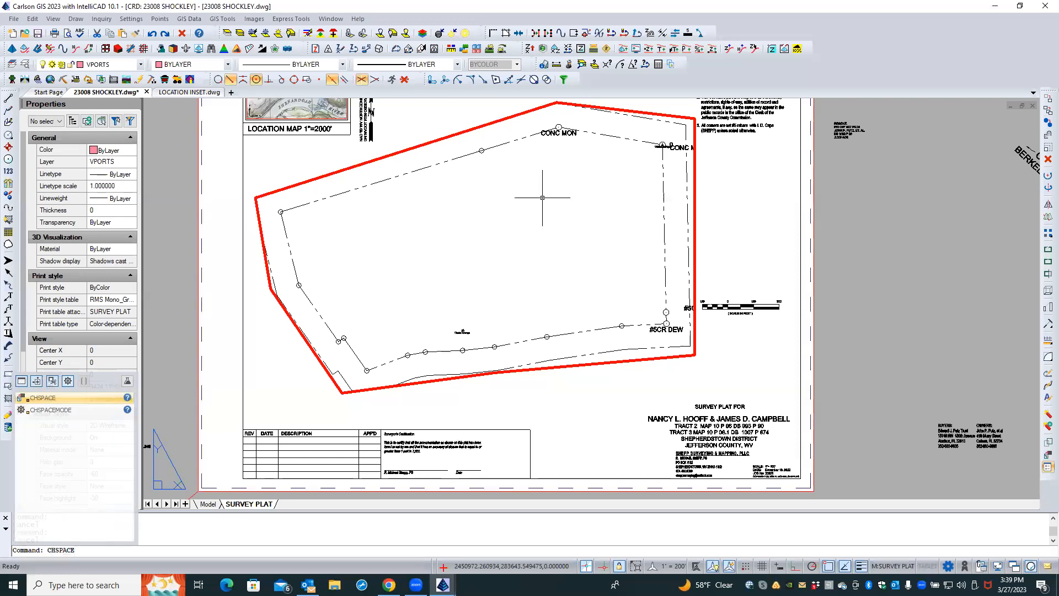
key("Return")
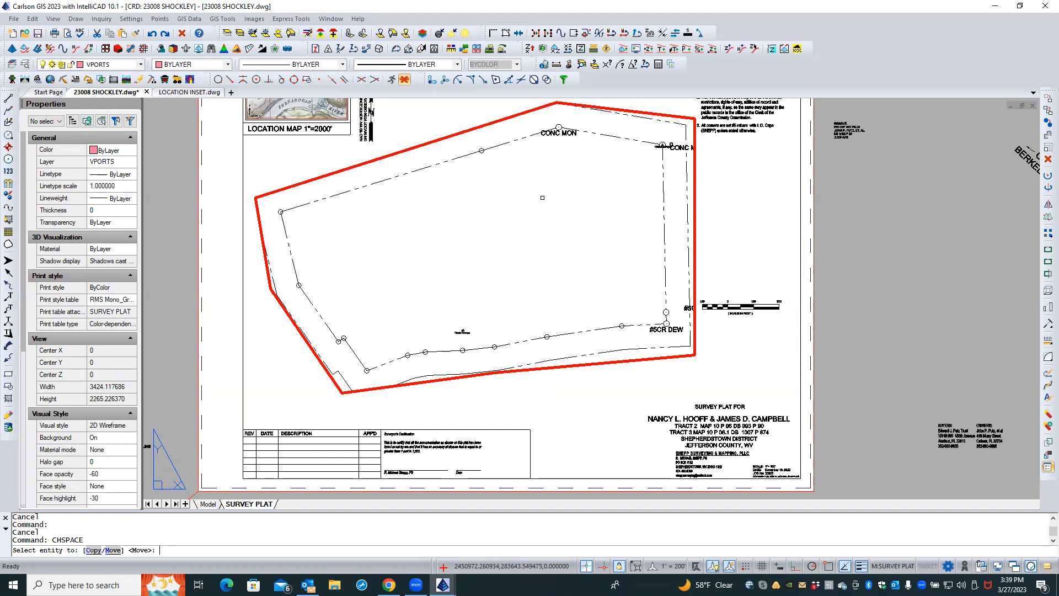
key("Return")
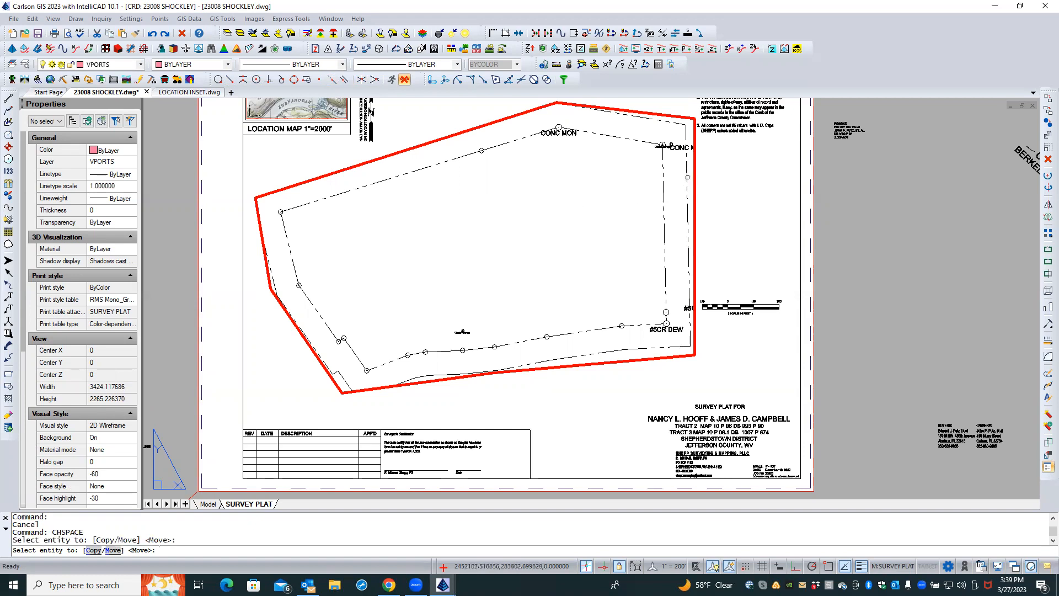
left_click(688, 177)
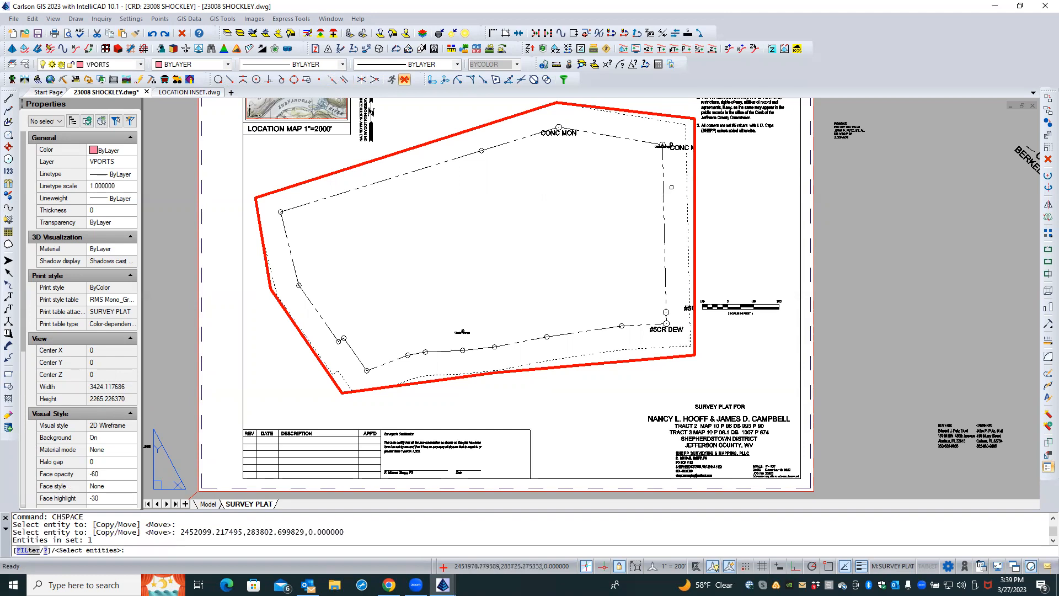
key("Return")
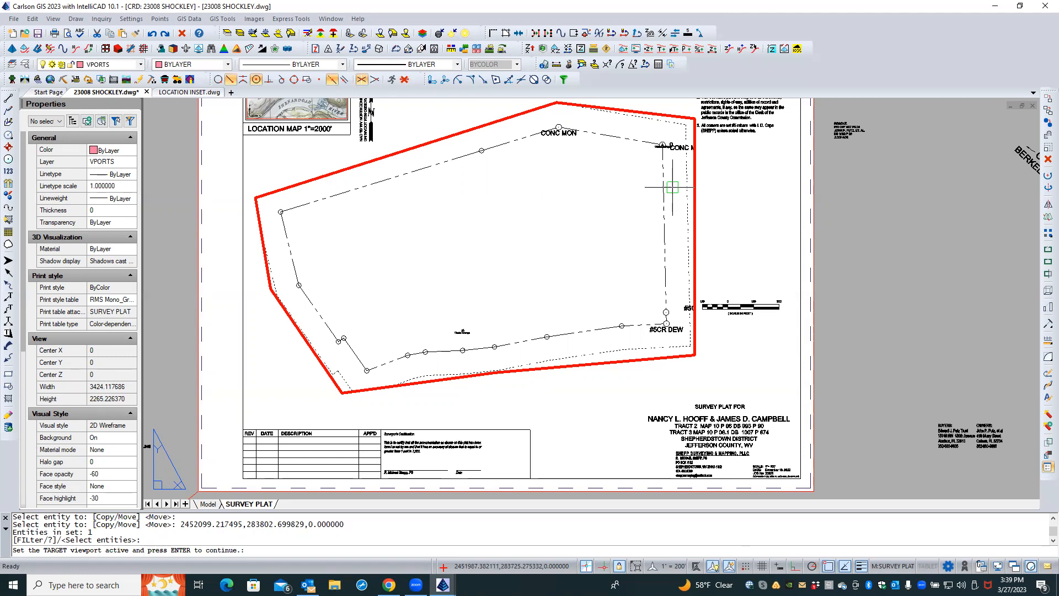
left_click(746, 192)
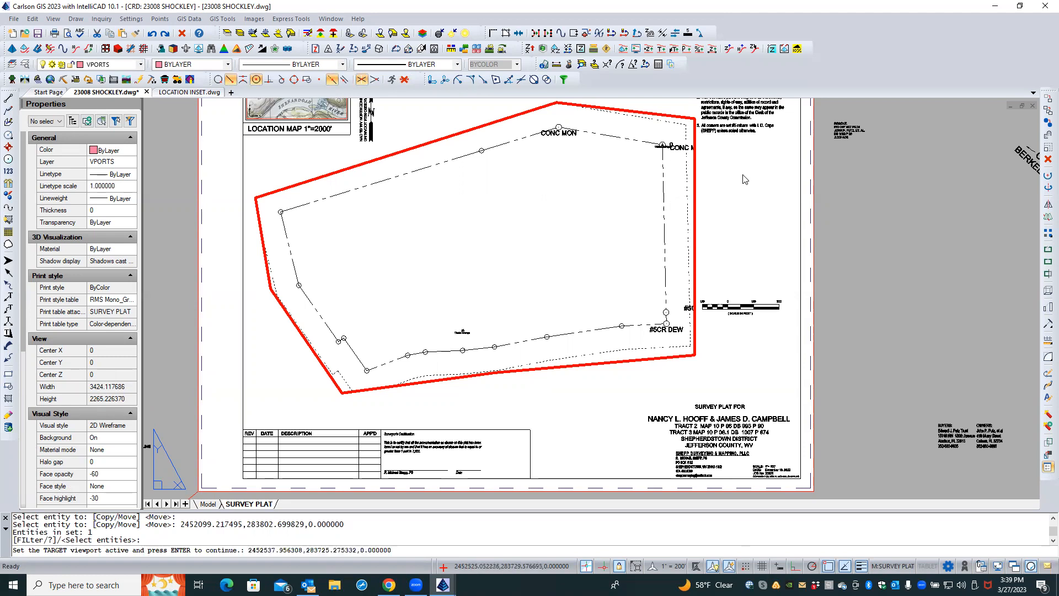
key("Return")
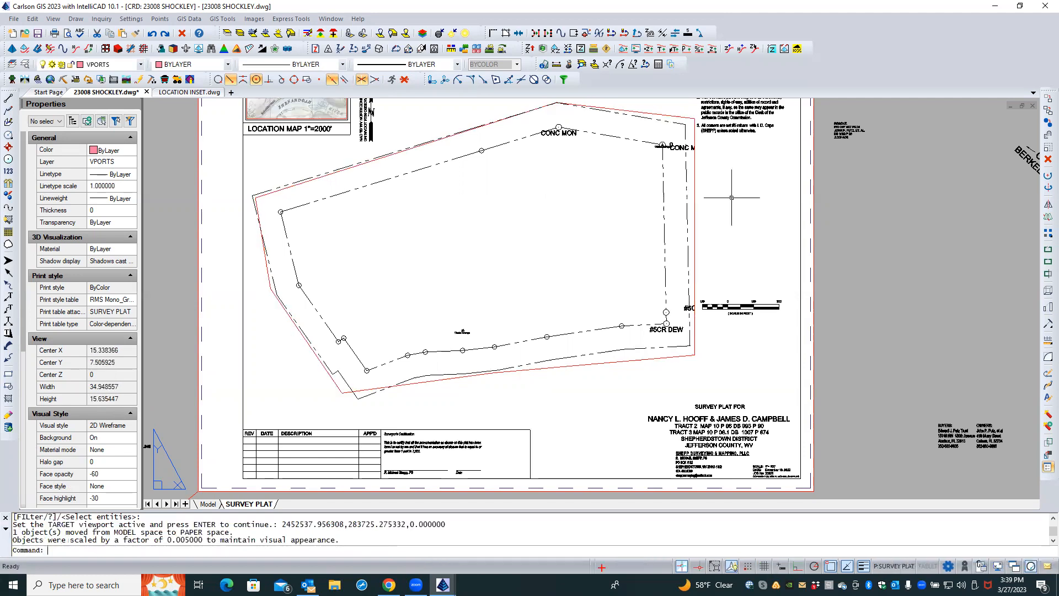
Erase the boundary polyline moved into paper space
left_click(366, 391)
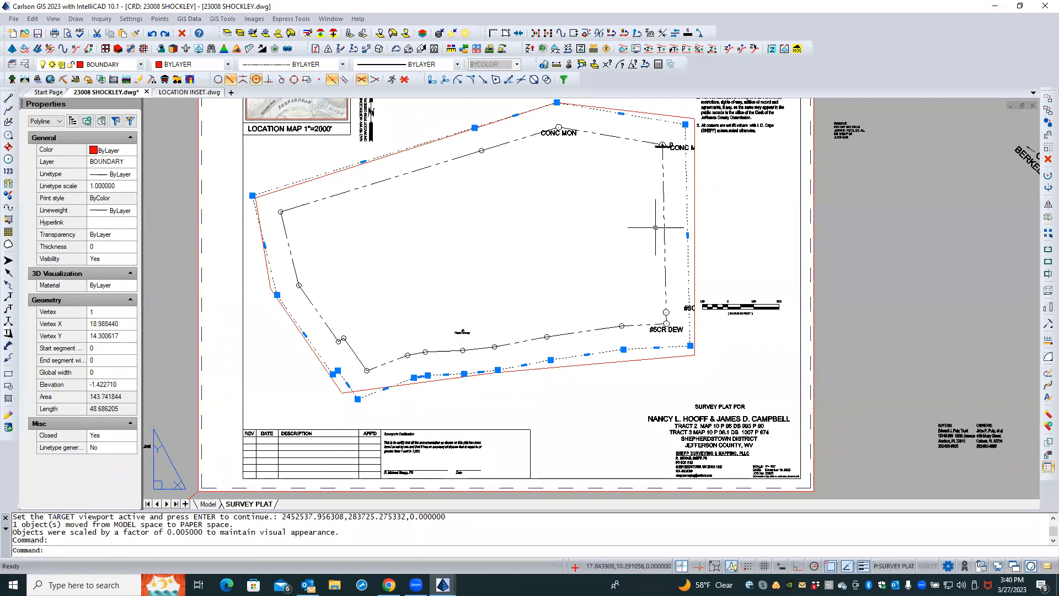
left_click(1047, 160)
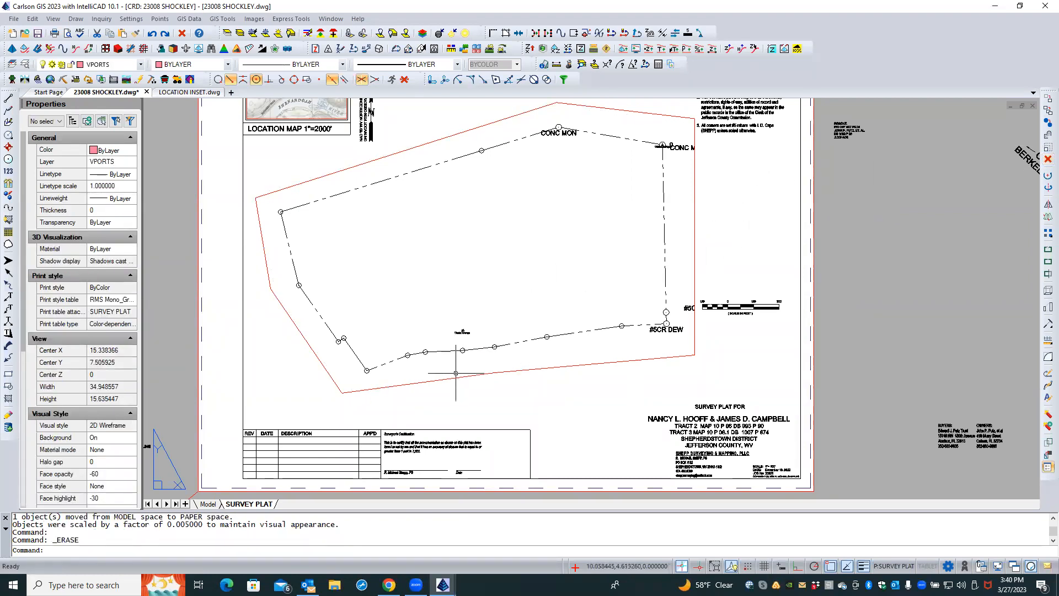
Select the viewport's polyline boundary and stretch its lower-left vertex slightly down and to the right
left_click(455, 378)
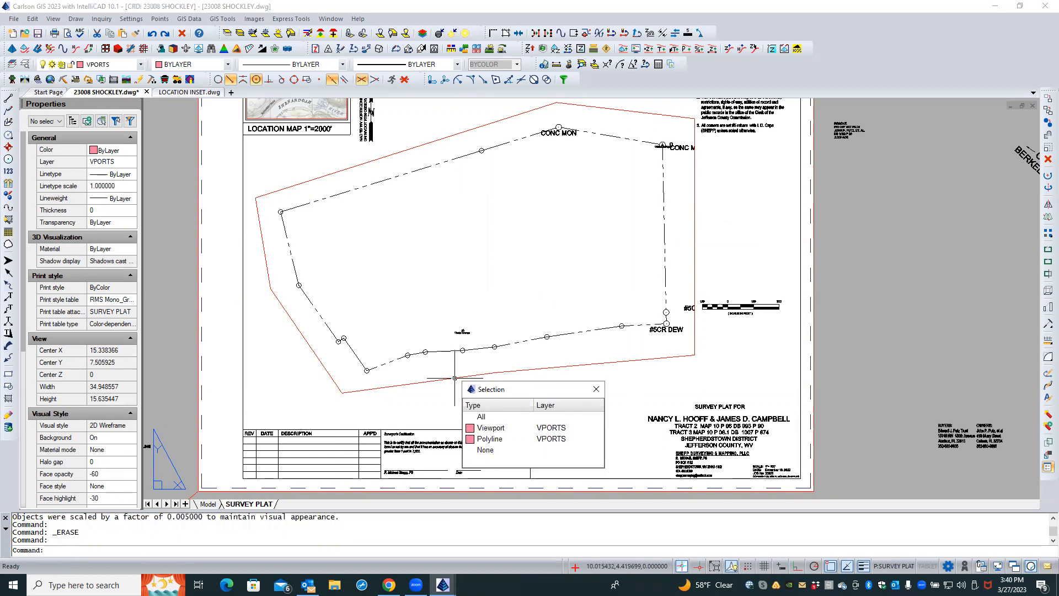
left_click(489, 439)
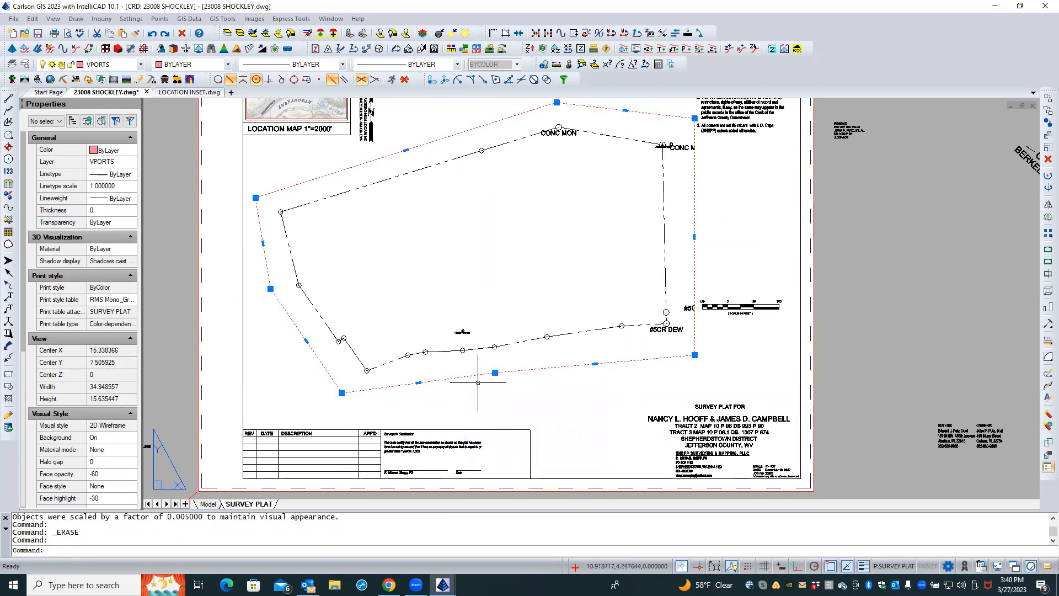
left_click(342, 393)
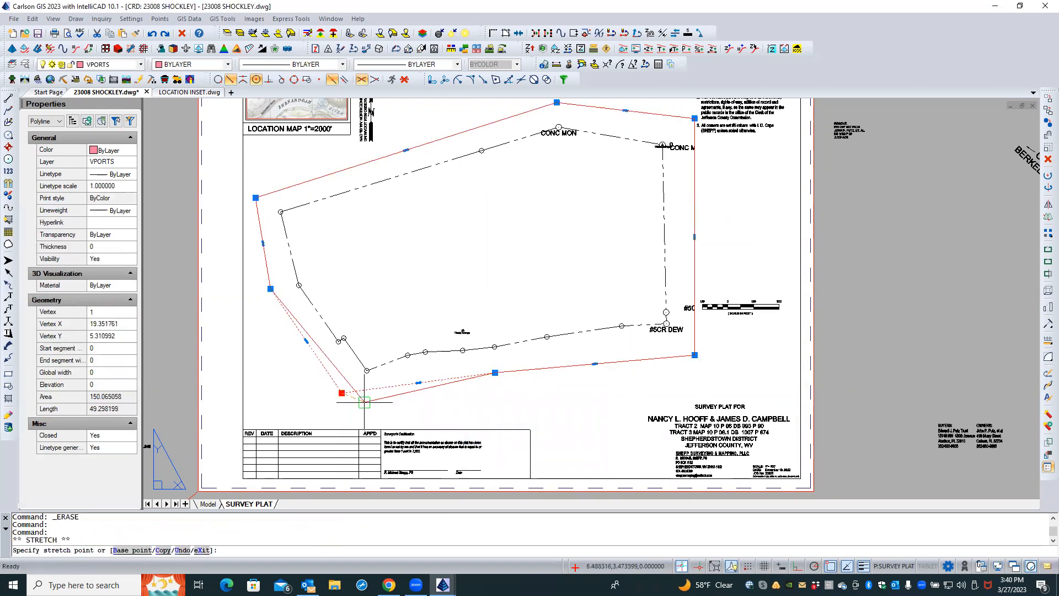
left_click(353, 403)
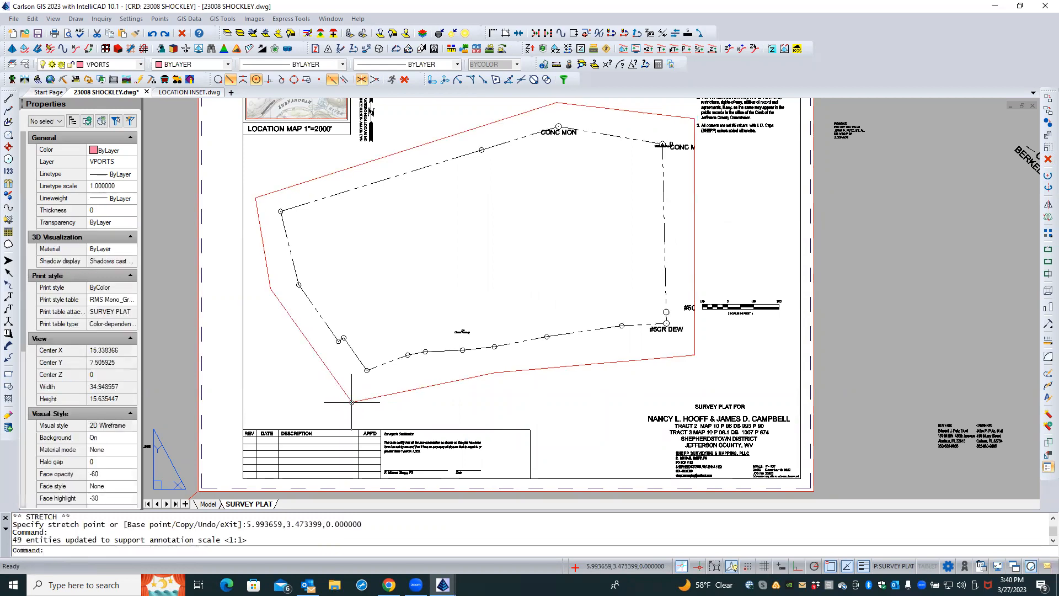
Select the viewport's polyline boundary and add a new vertex at the middle of its south edge
left_click(482, 375)
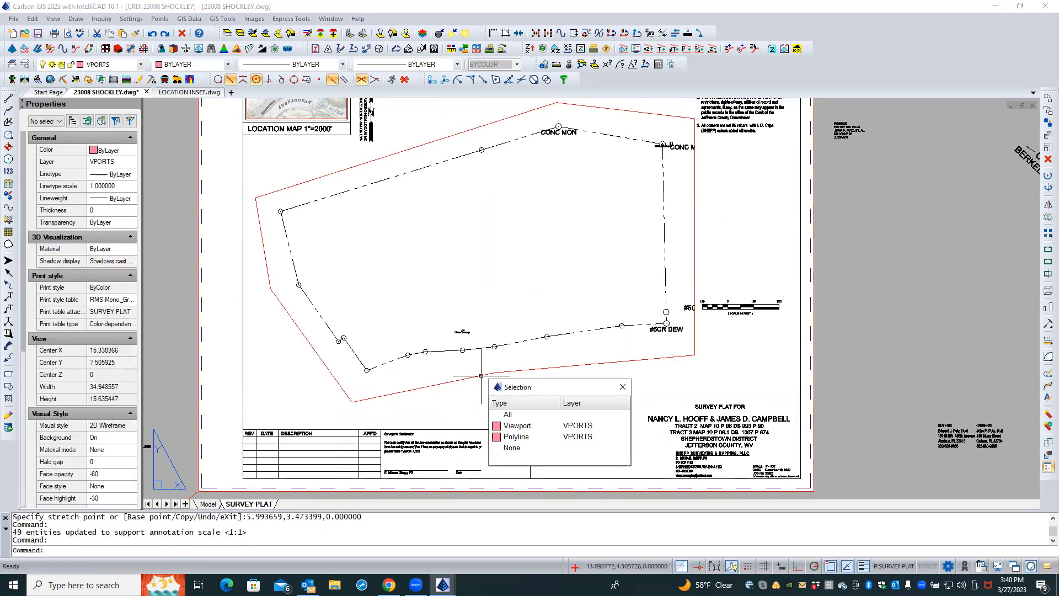
left_click(516, 437)
left_click(494, 372)
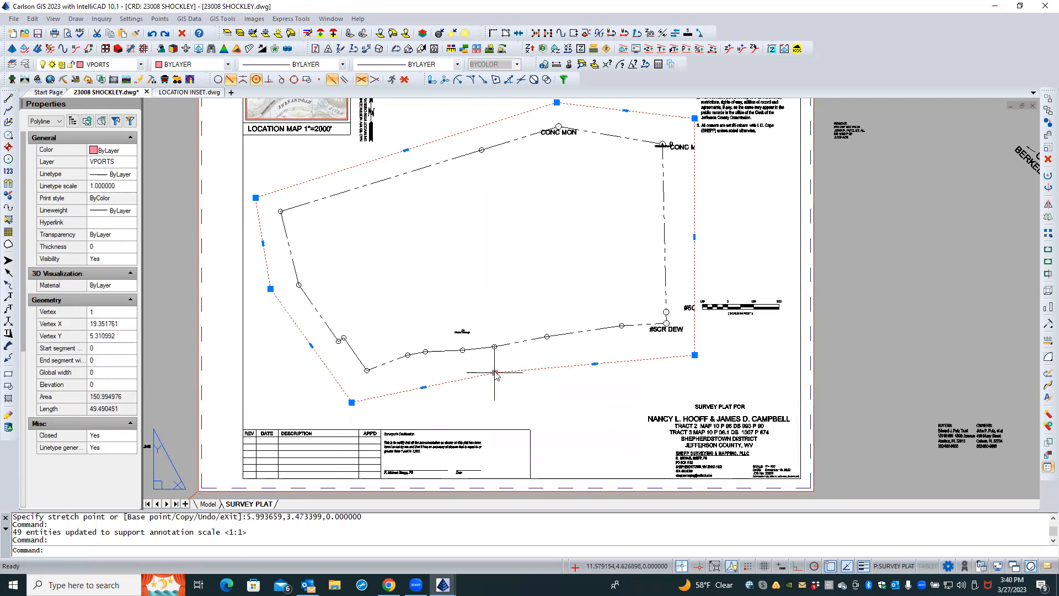
left_click(481, 370)
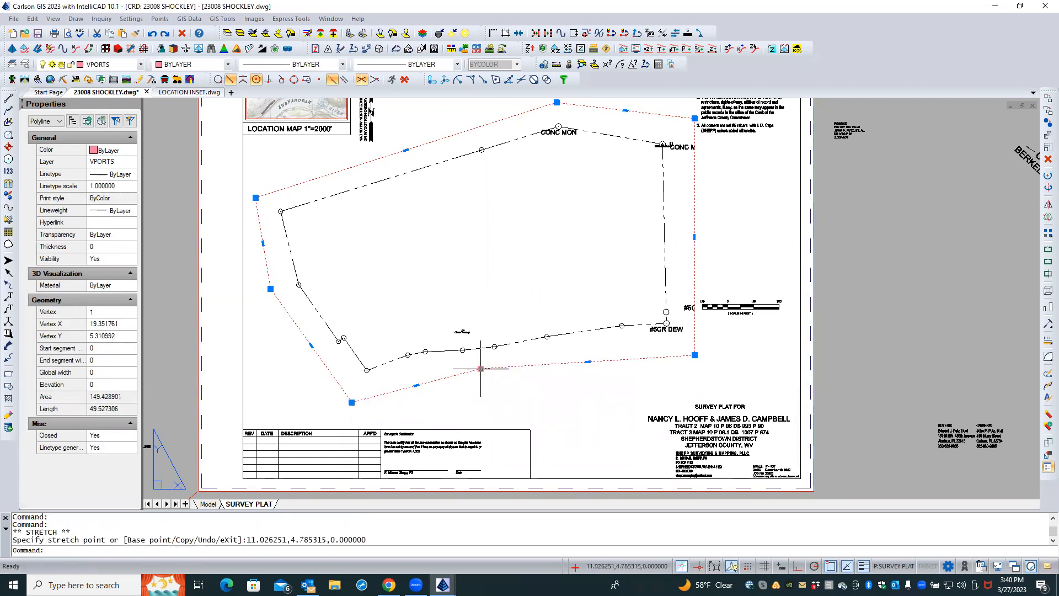
left_click(481, 368)
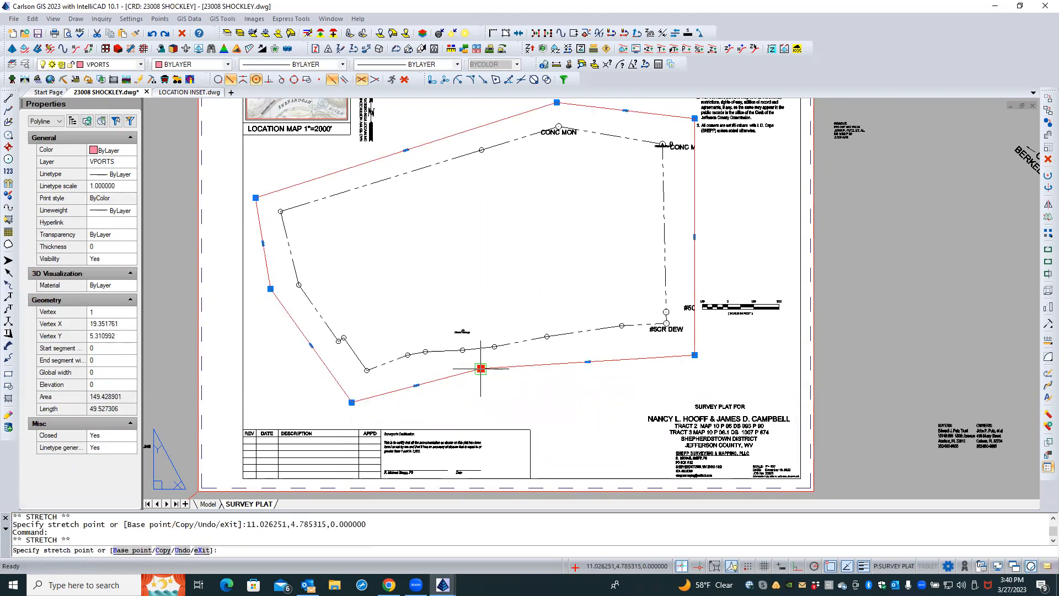
left_click(481, 368)
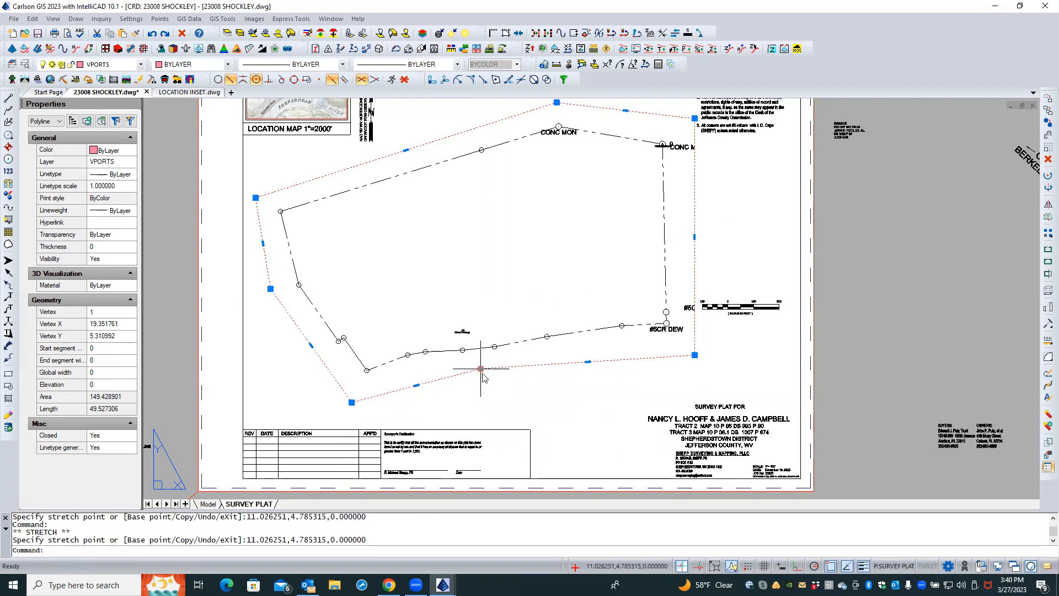
mouse_move(481, 368)
left_click(515, 386)
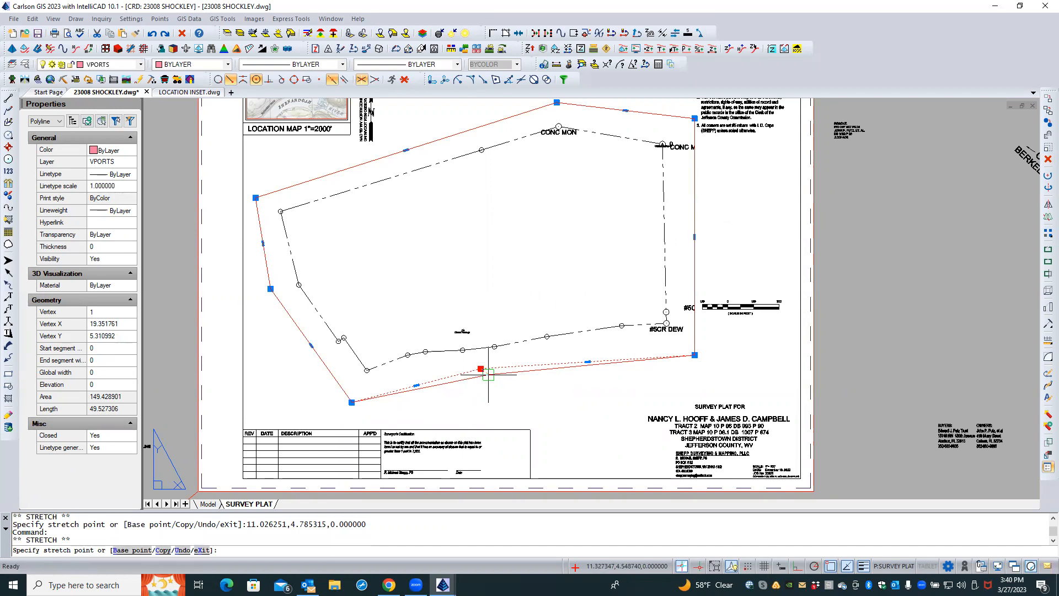
Turn off entity snaps and move the new south-edge vertex slightly to the right and down
scroll(488, 375, "up", 2)
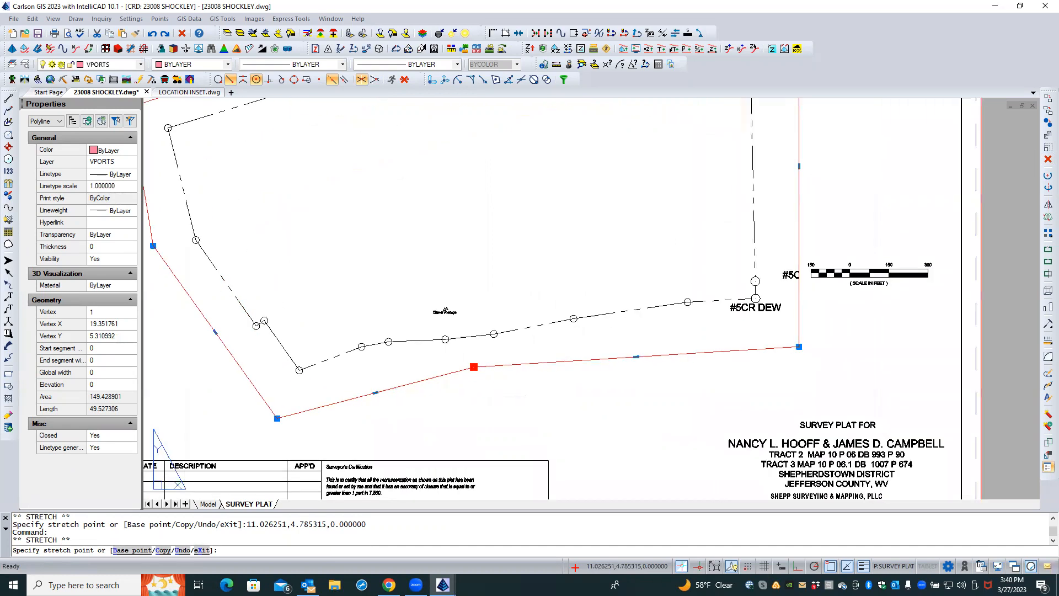
scroll(493, 371, "up", 2)
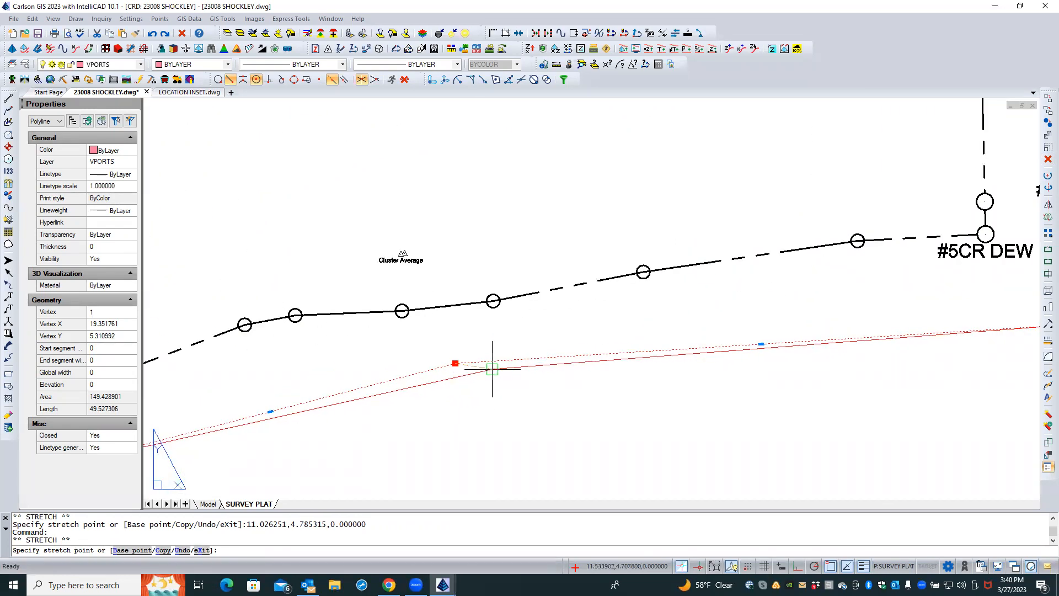
left_click(492, 368)
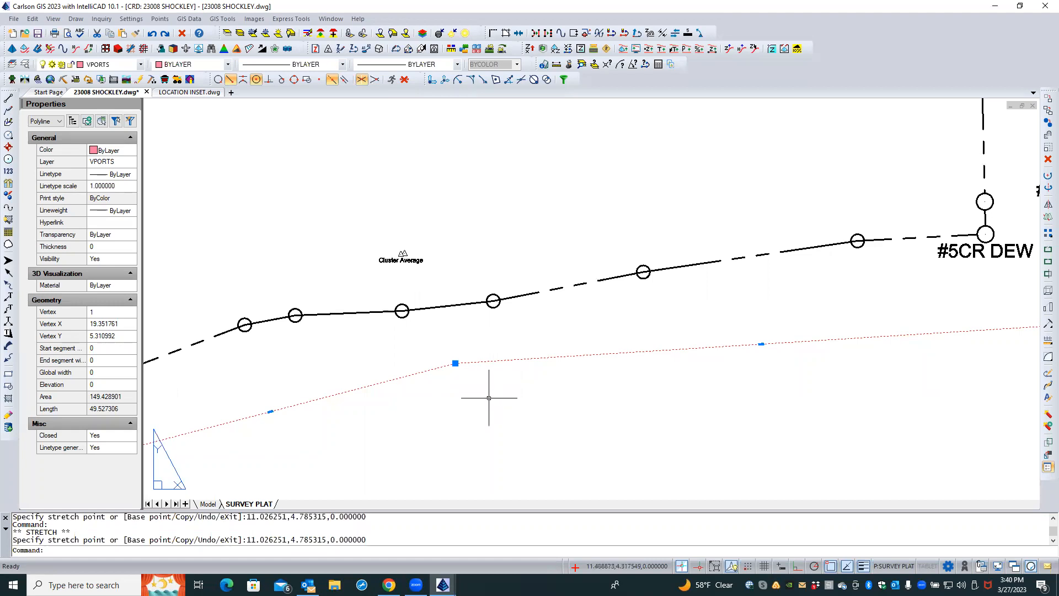
left_click(456, 363)
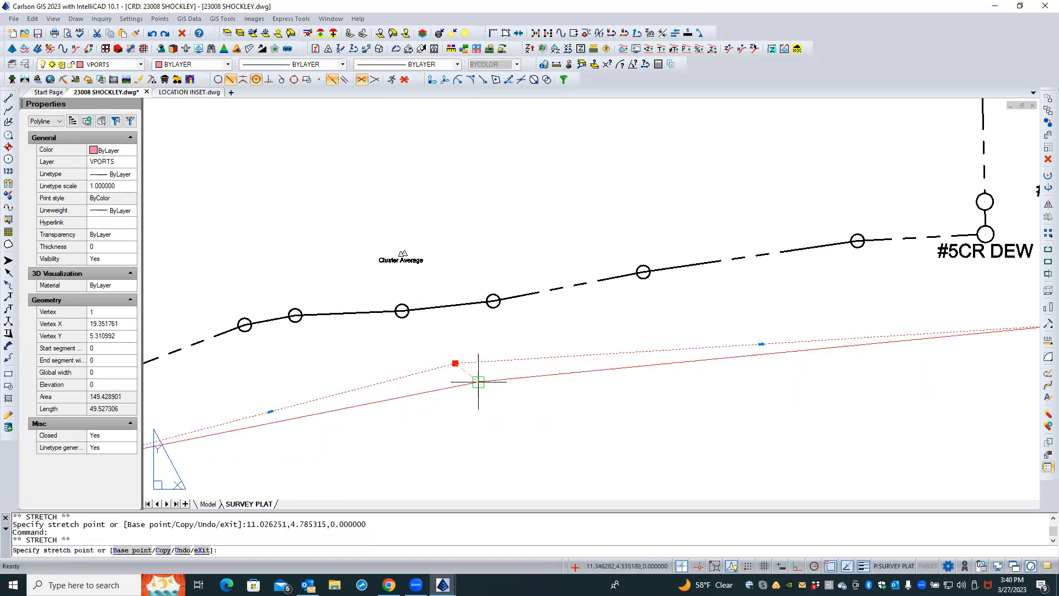
right_click(481, 393, "shift")
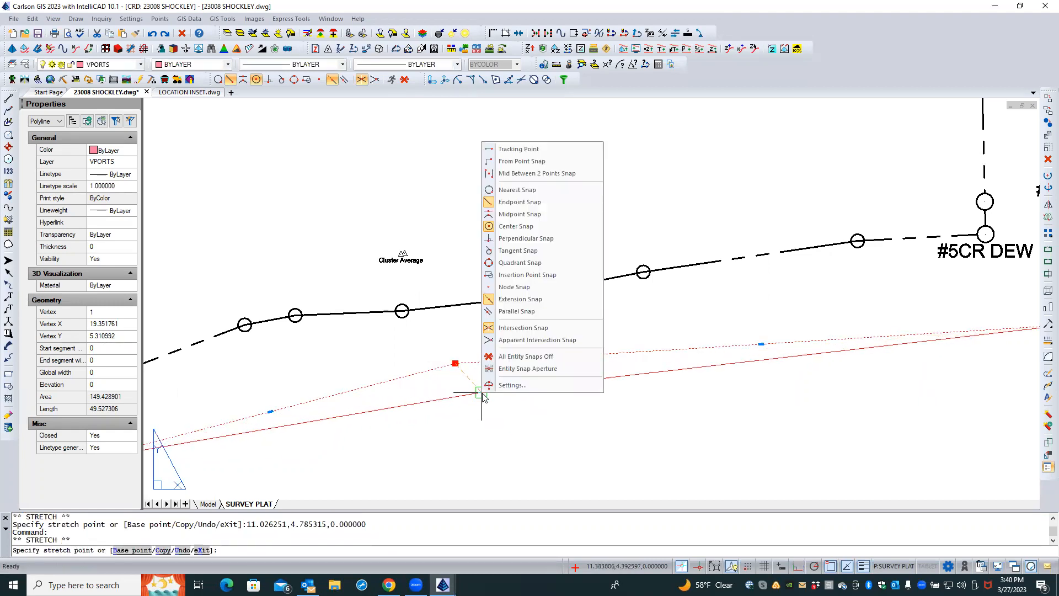
left_click(504, 357)
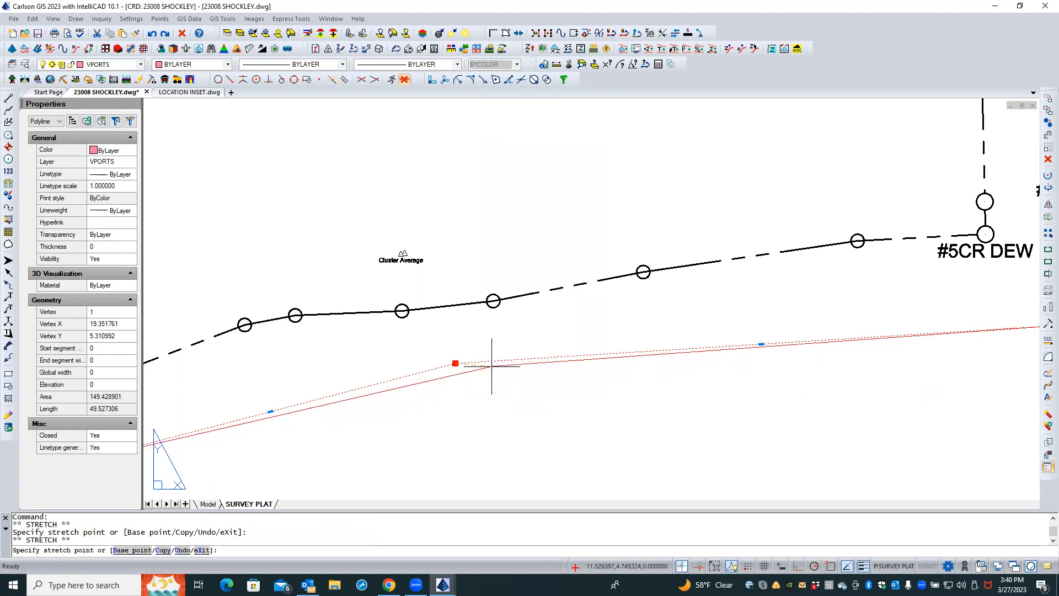
left_click(491, 366)
key("Escape")
scroll(476, 407, "down", 8)
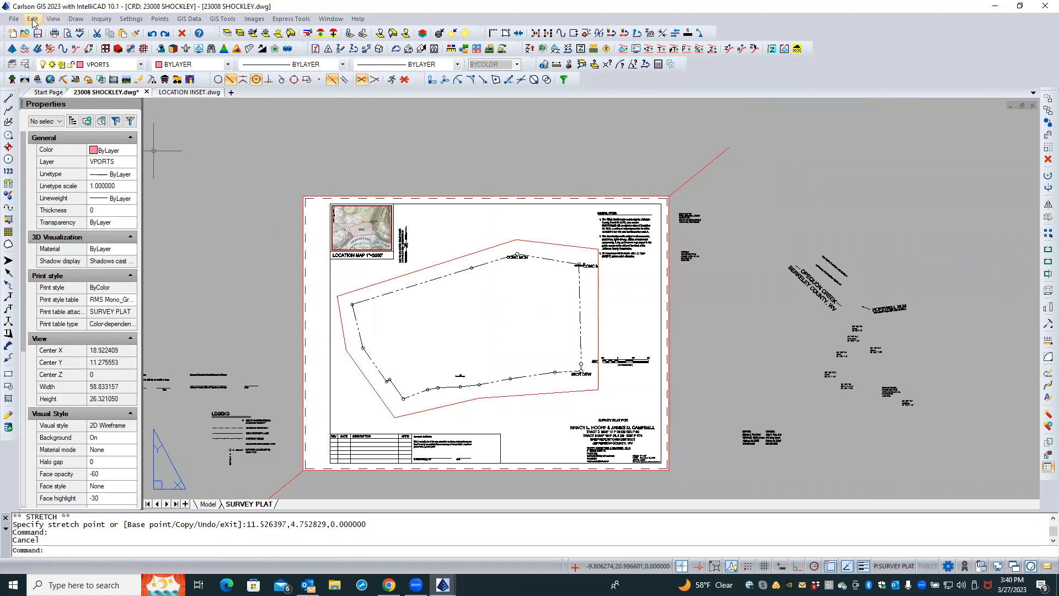
left_click(53, 20)
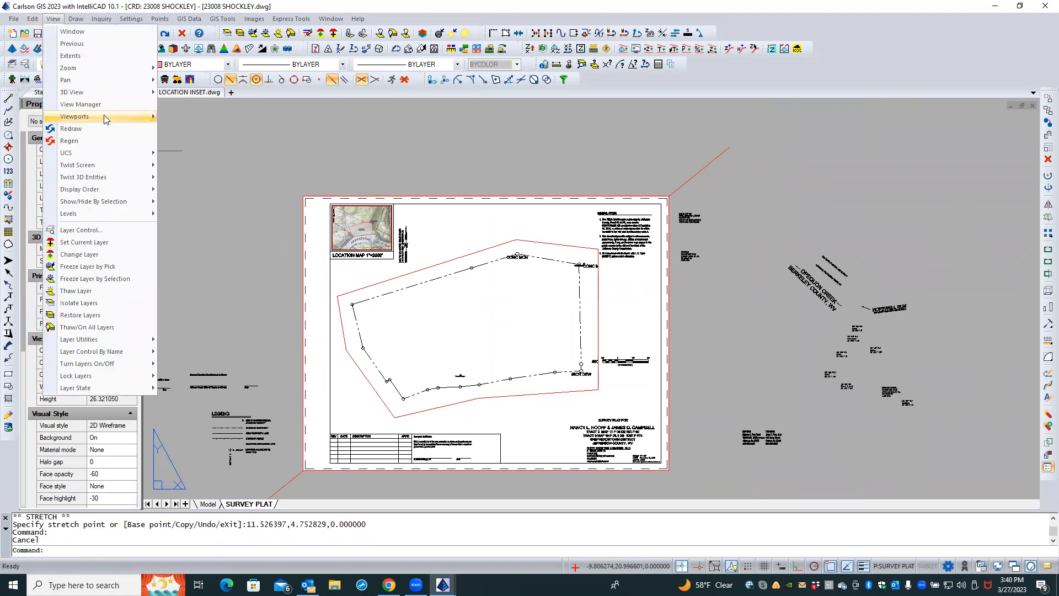
mouse_move(103, 116)
left_click(217, 118)
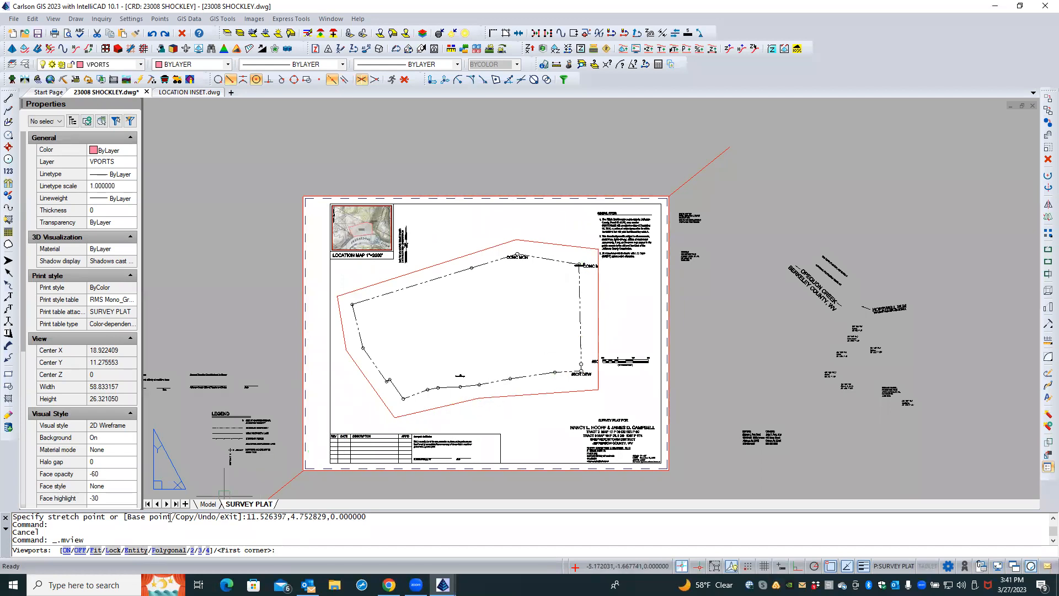
left_click(350, 402)
left_click(346, 403)
key("Escape")
key("Escape")
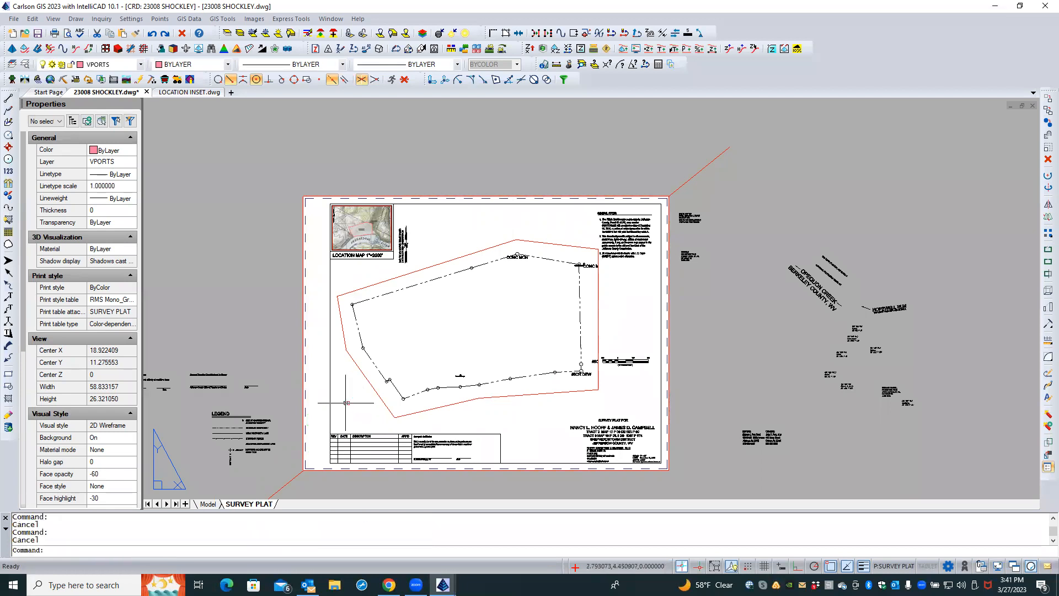
right_click(348, 396)
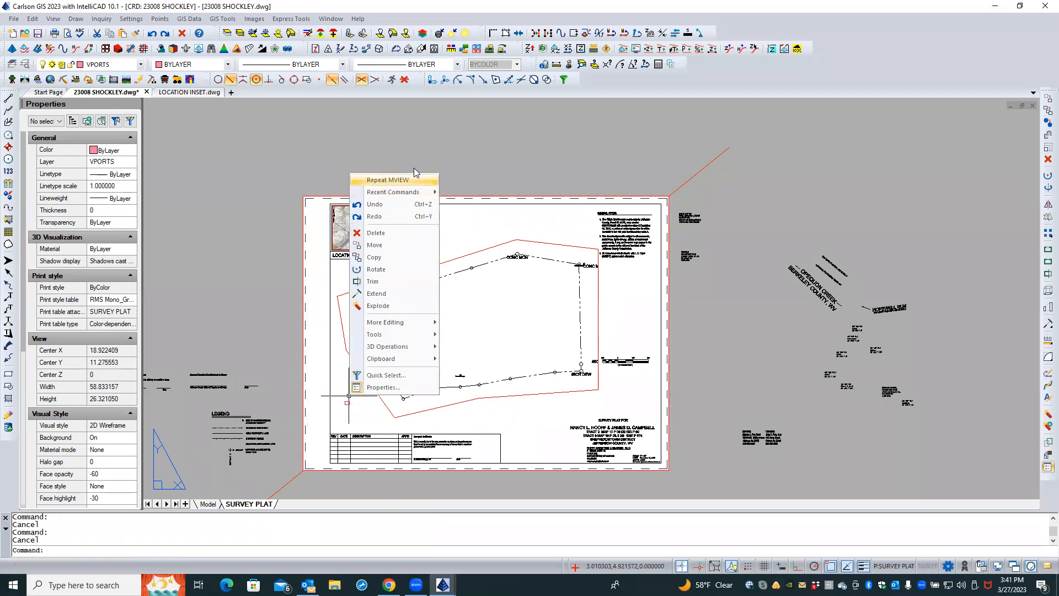
mouse_move(428, 193)
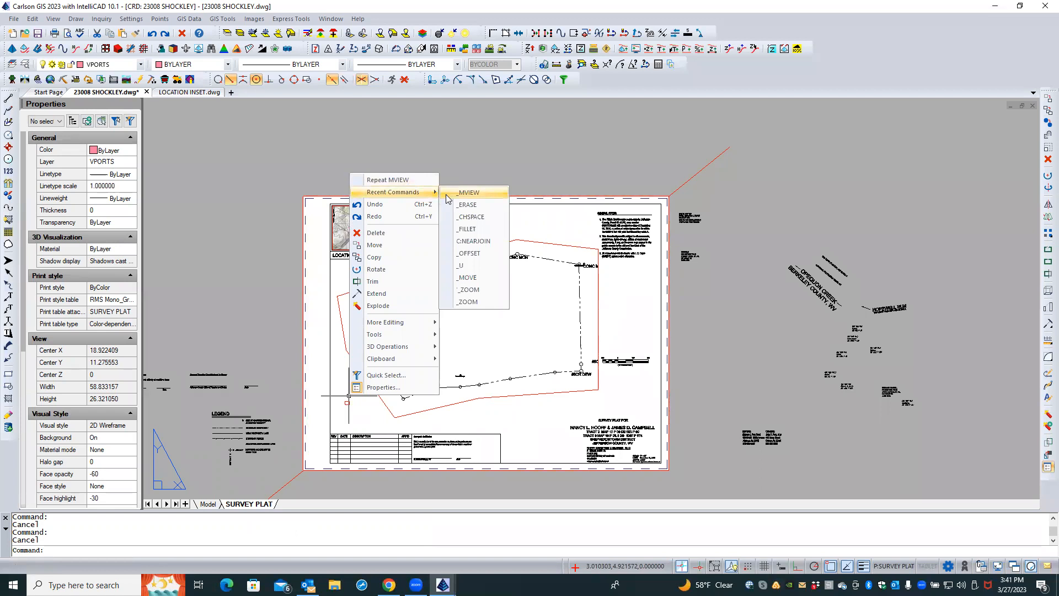
left_click(271, 123)
key("Escape")
key("Escape")
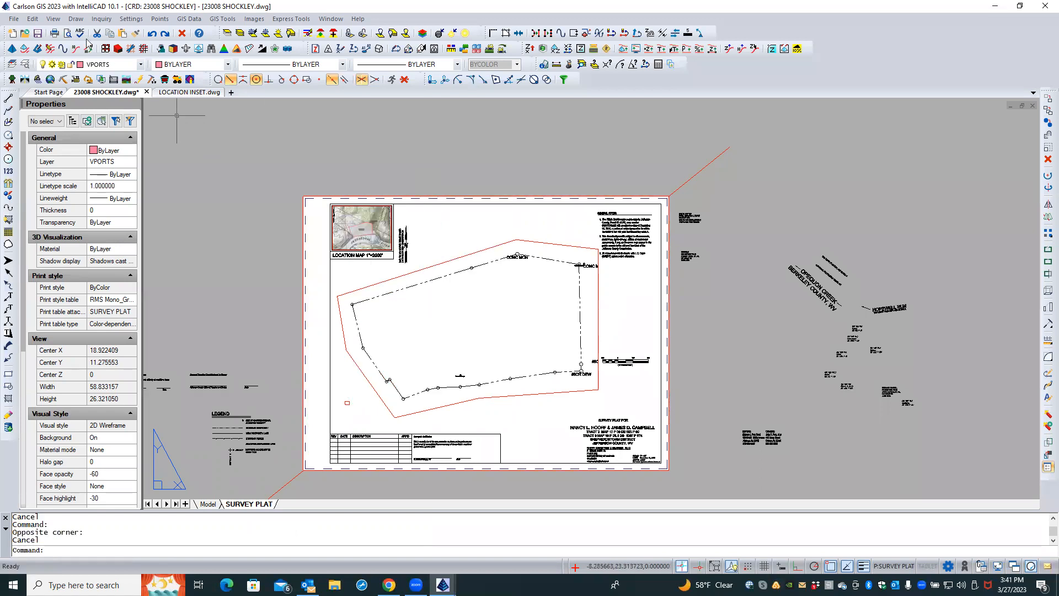
Create a polygonal viewport with MVIEW, outlining a five-point polygon over the plat and closing it
left_click(53, 19)
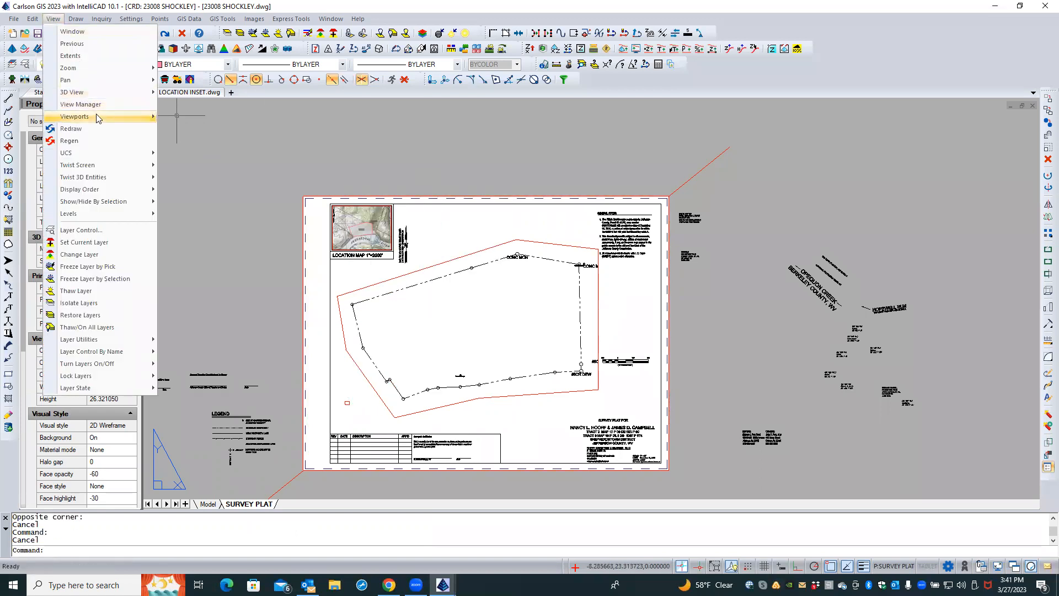
mouse_move(96, 115)
left_click(178, 117)
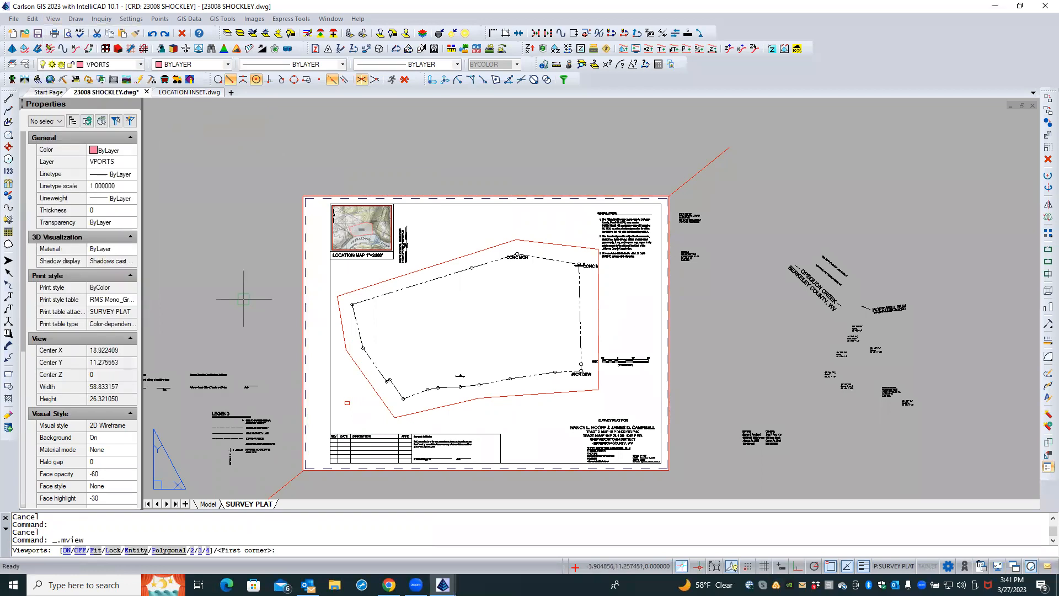
type("P")
key("Return")
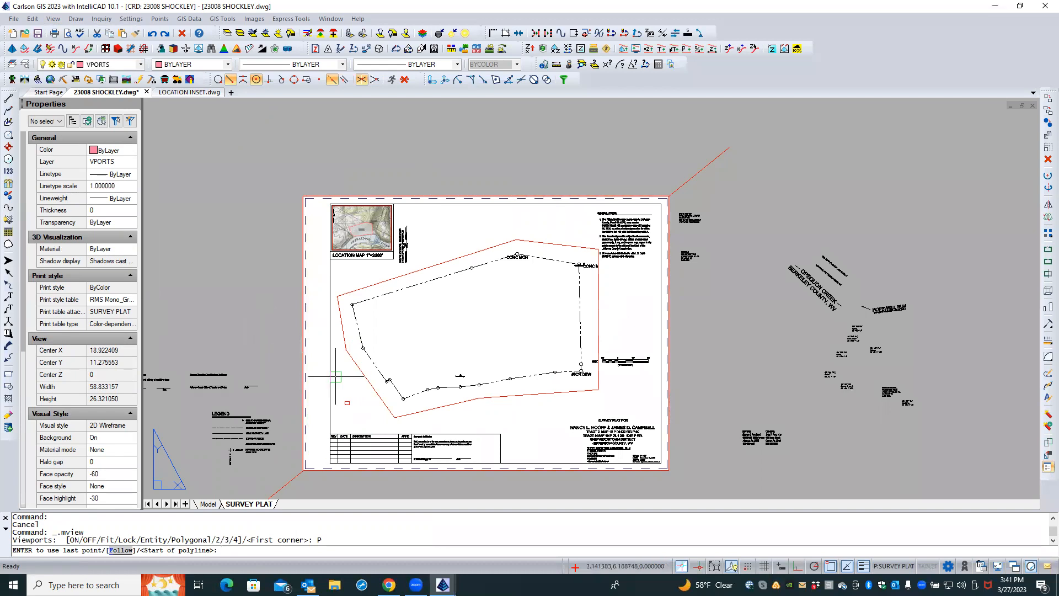
left_click(352, 388)
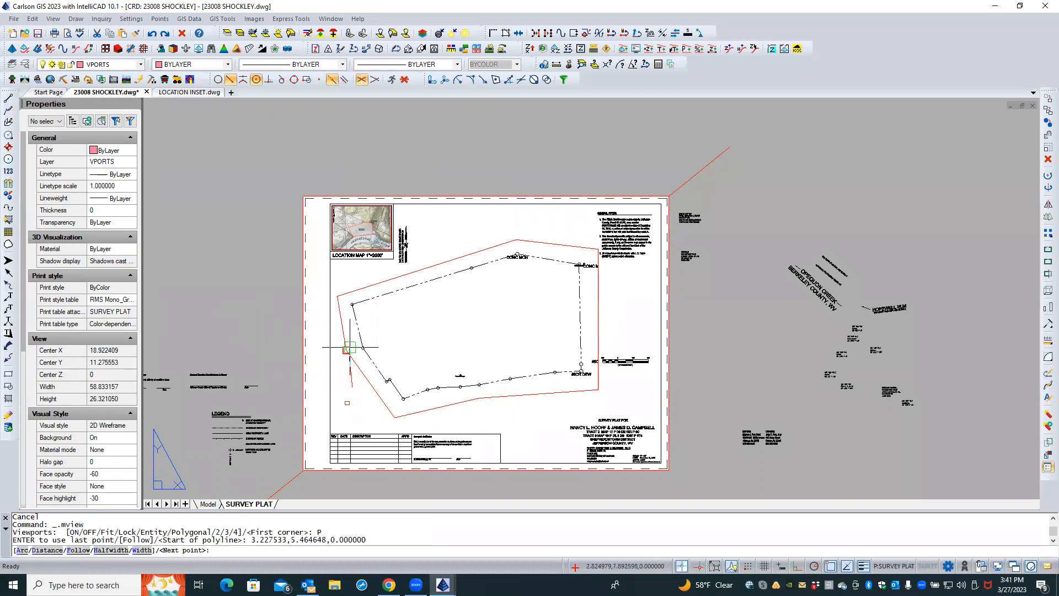
left_click(361, 271)
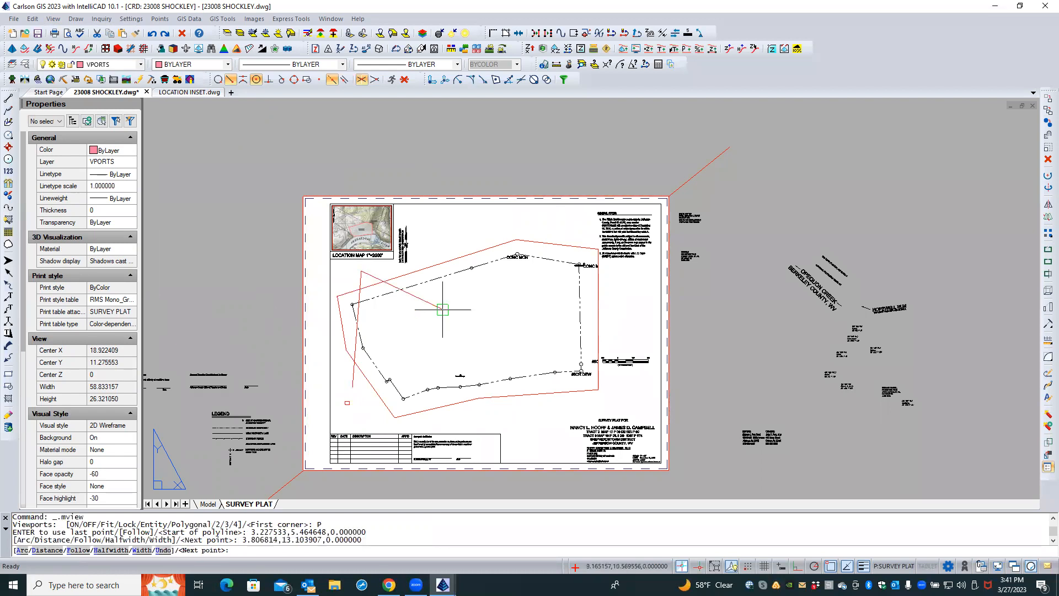
left_click(464, 313)
left_click(550, 280)
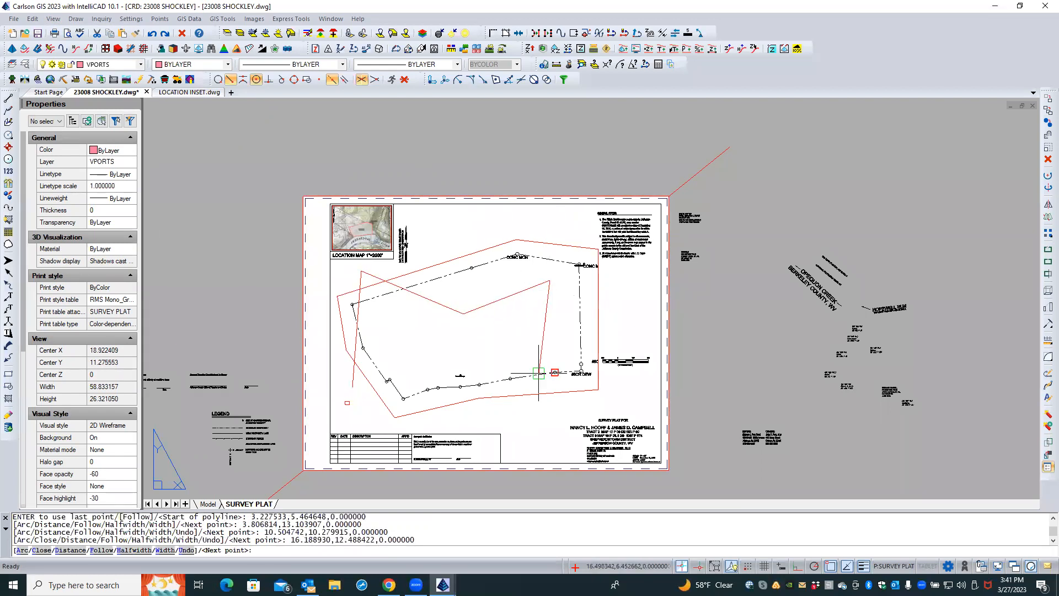
left_click(549, 408)
type("C")
key("Return")
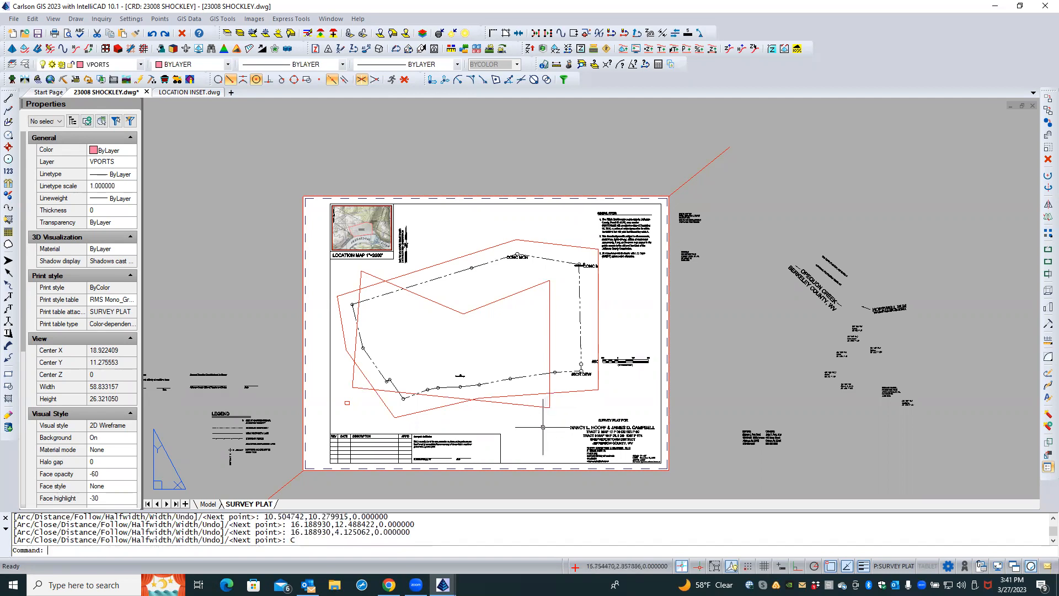
key("Escape")
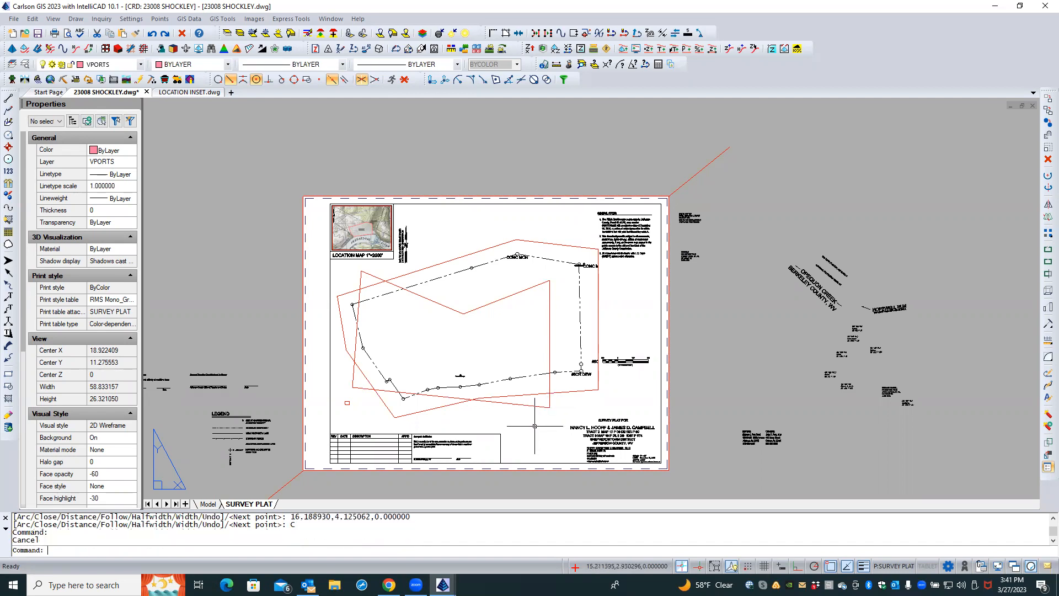
Reshape the new polygonal viewport by moving its interior vertex upward toward the plat's north line
key("Escape")
left_click(534, 398)
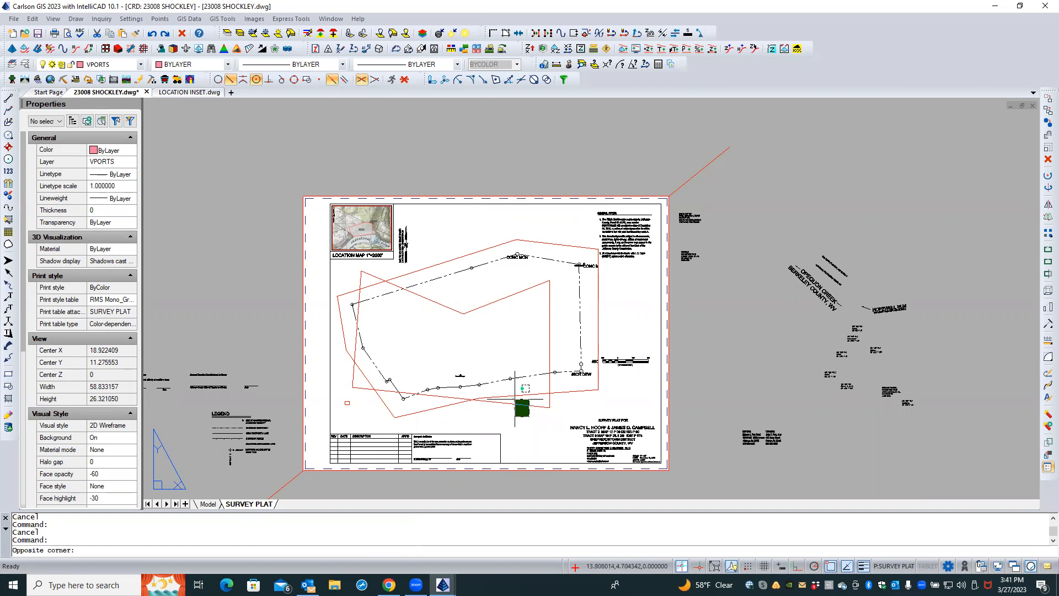
left_click(516, 401)
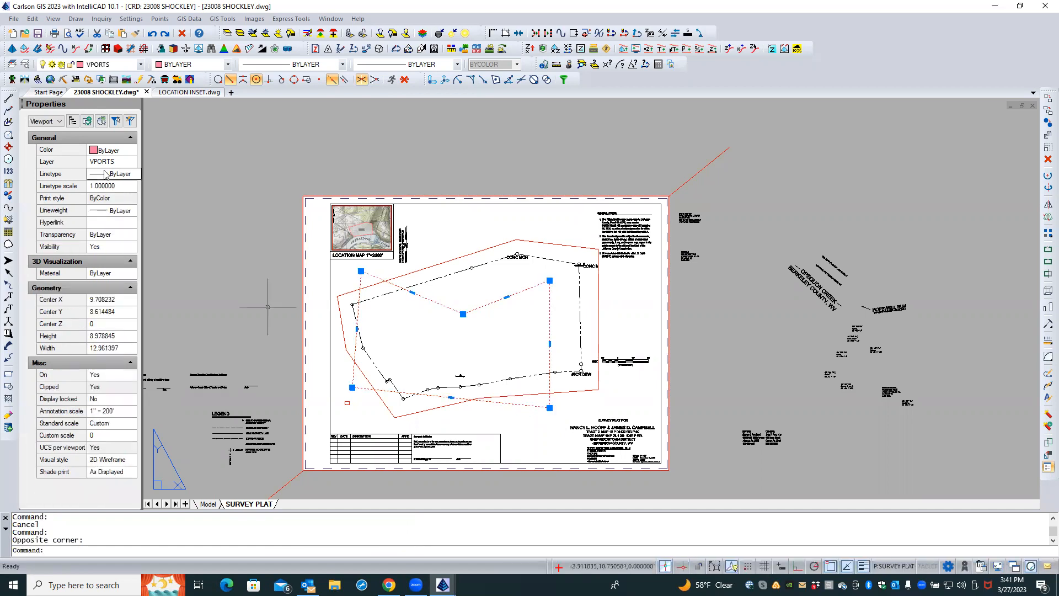
key("Escape")
key("Escape")
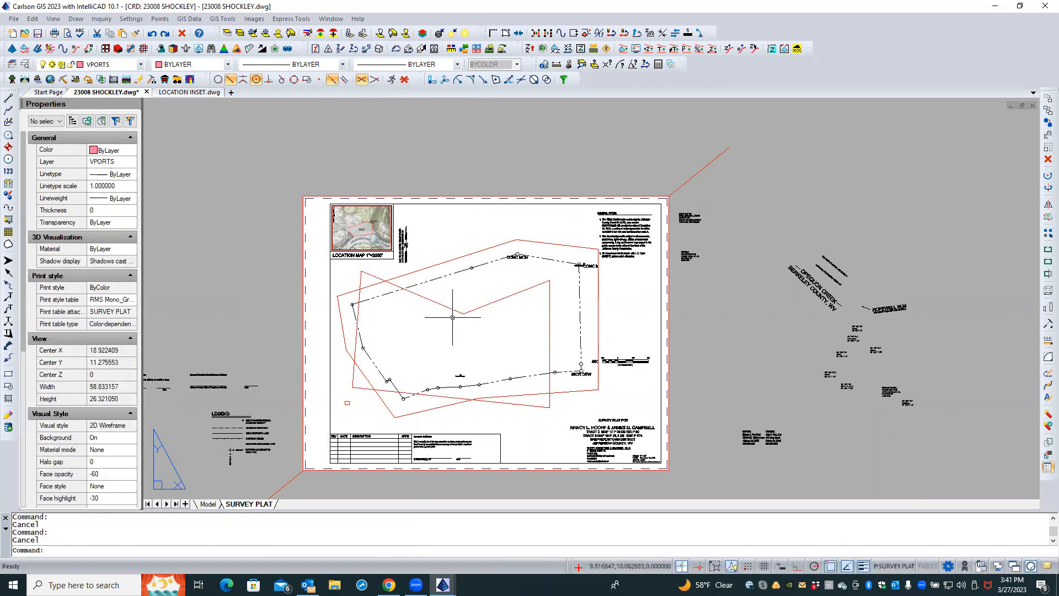
left_click(451, 309)
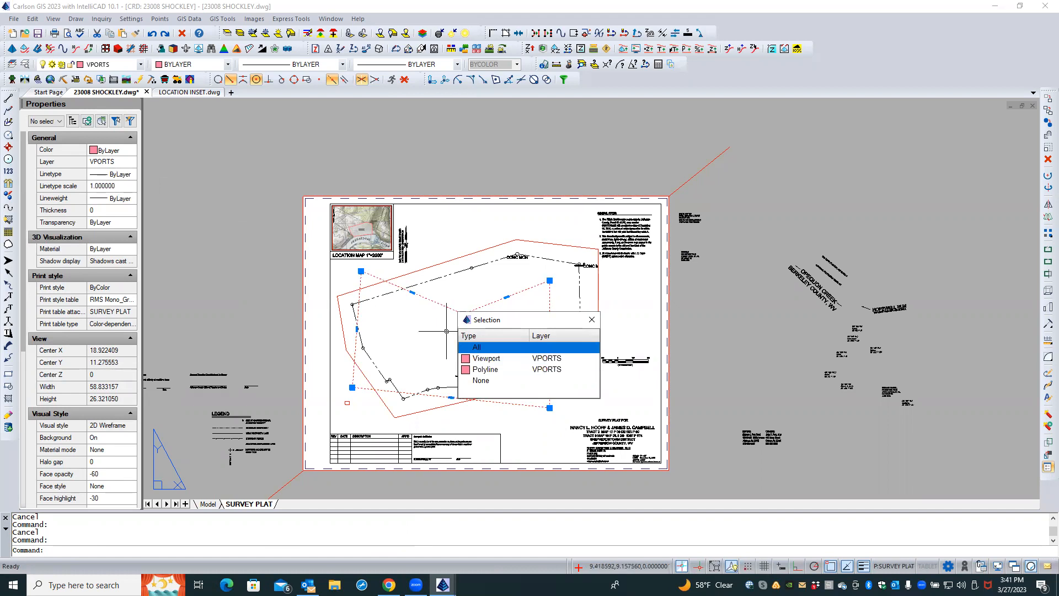
key("Escape")
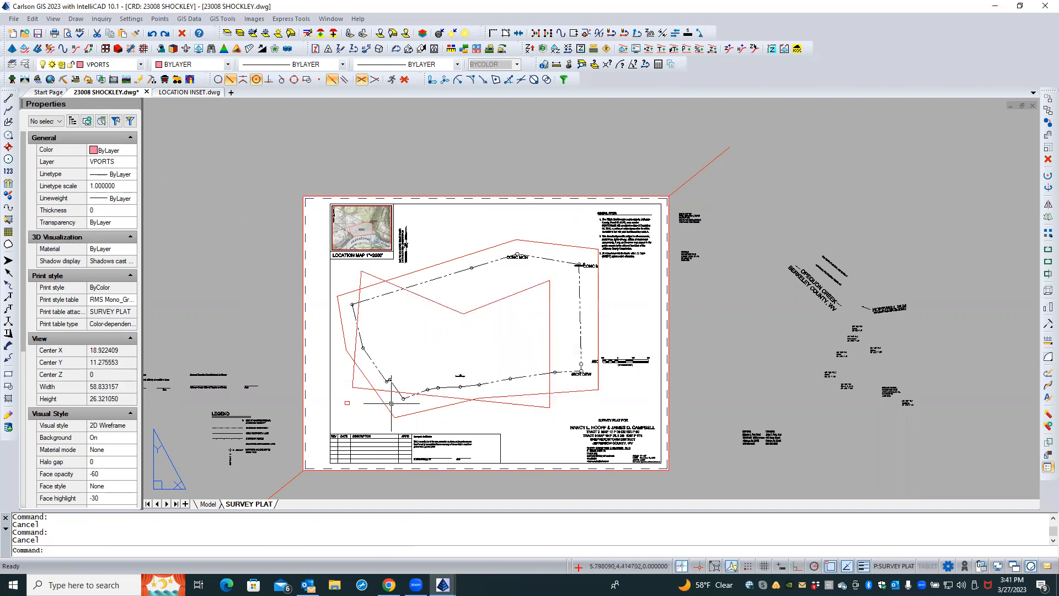
left_click(425, 298)
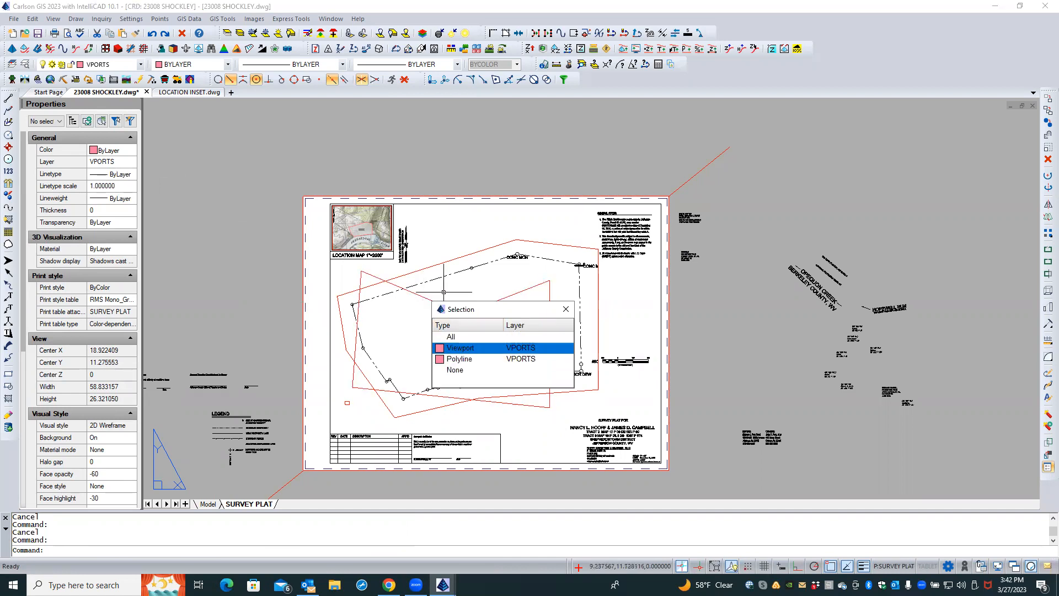
key("Escape")
left_click(428, 300)
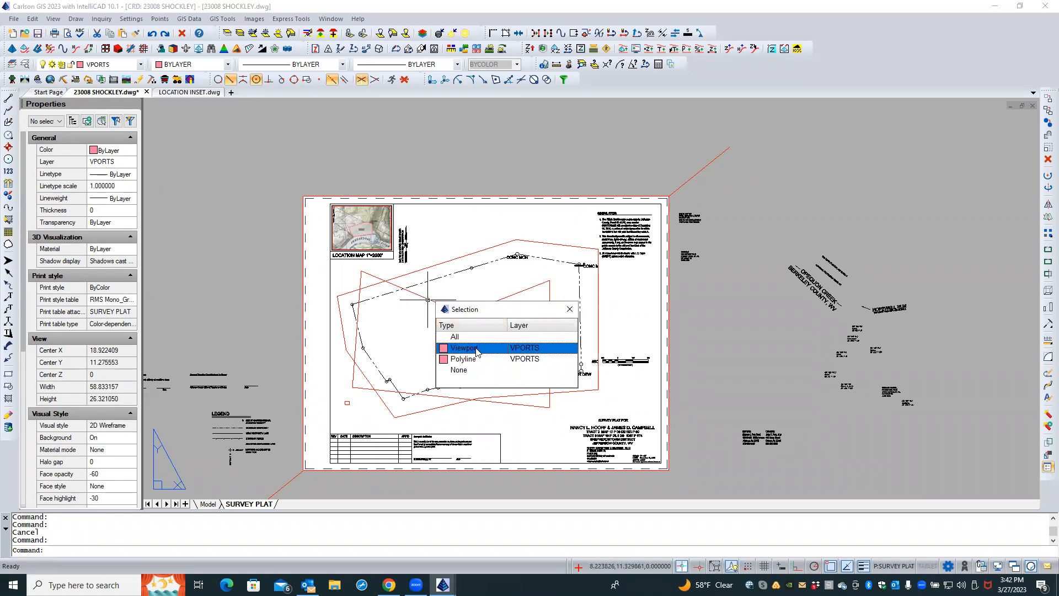
left_click(477, 349)
left_click(447, 292)
left_click(416, 309)
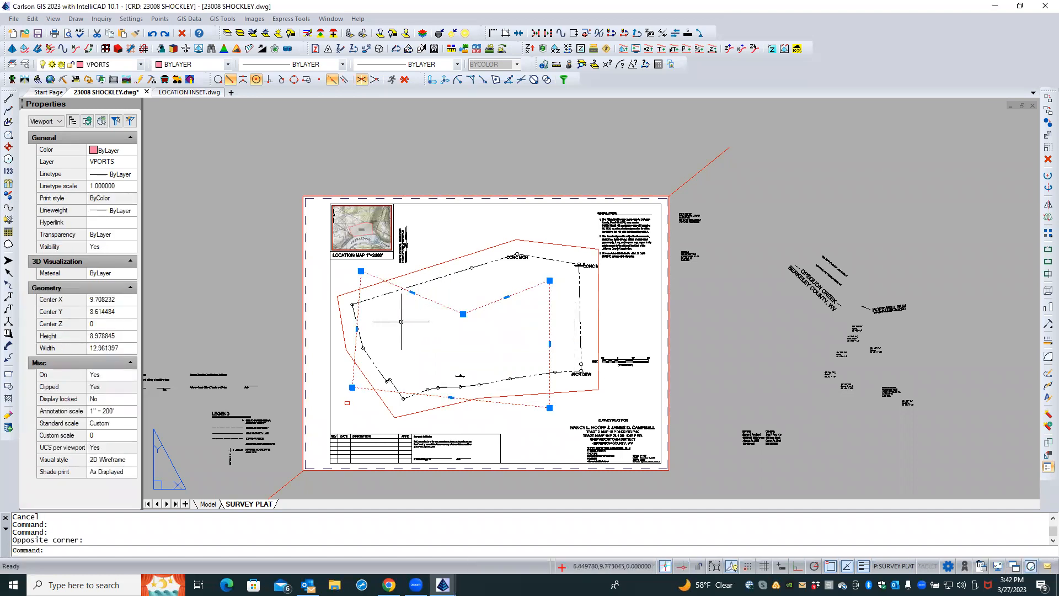
key("Escape")
key("Escape")
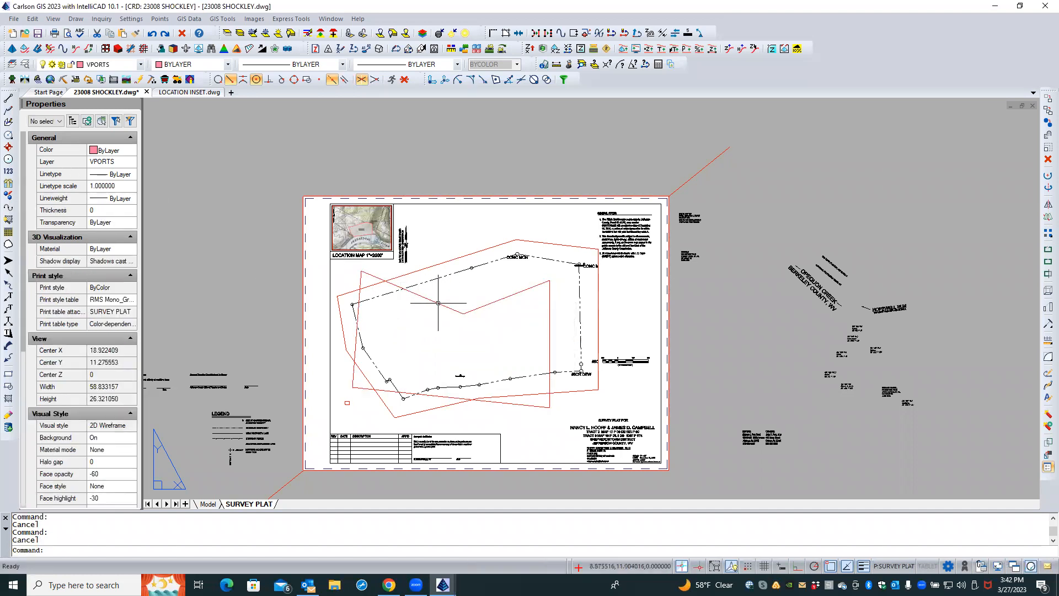
left_click(439, 305)
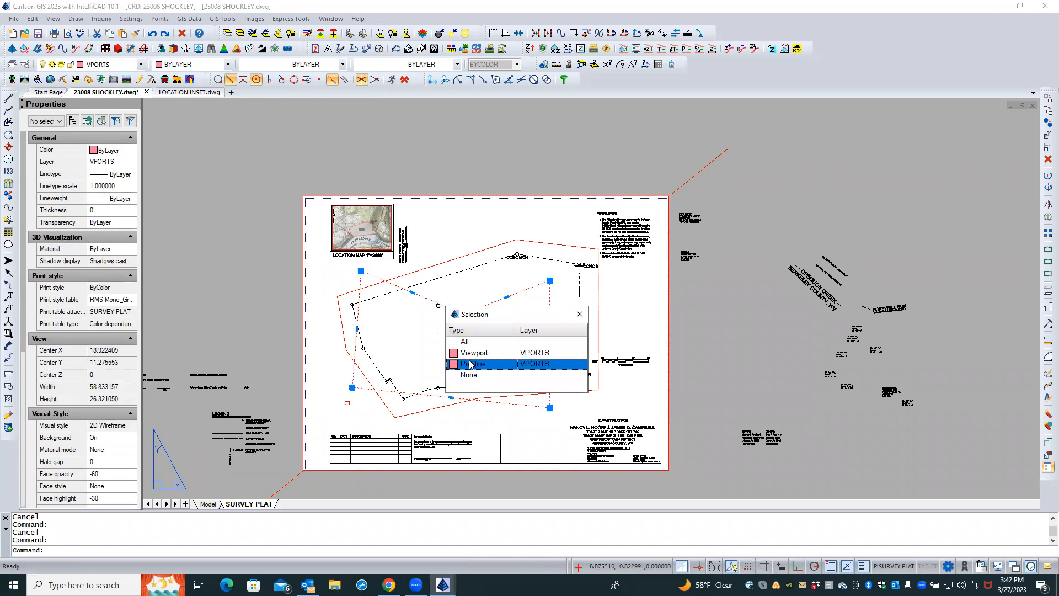
left_click(471, 364)
left_click(463, 314)
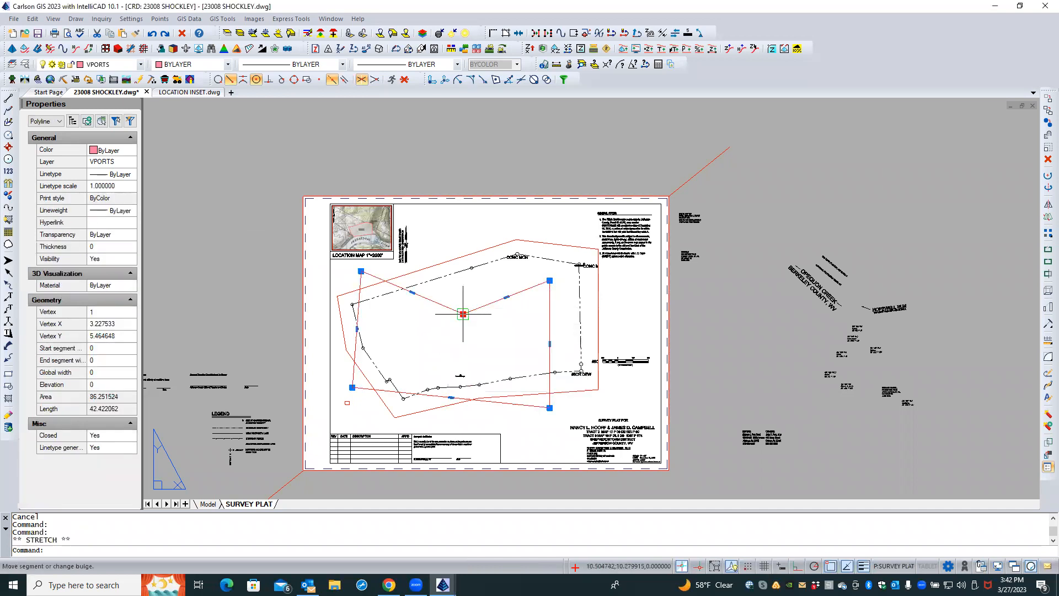
left_click(465, 292)
key("Escape")
key("Escape")
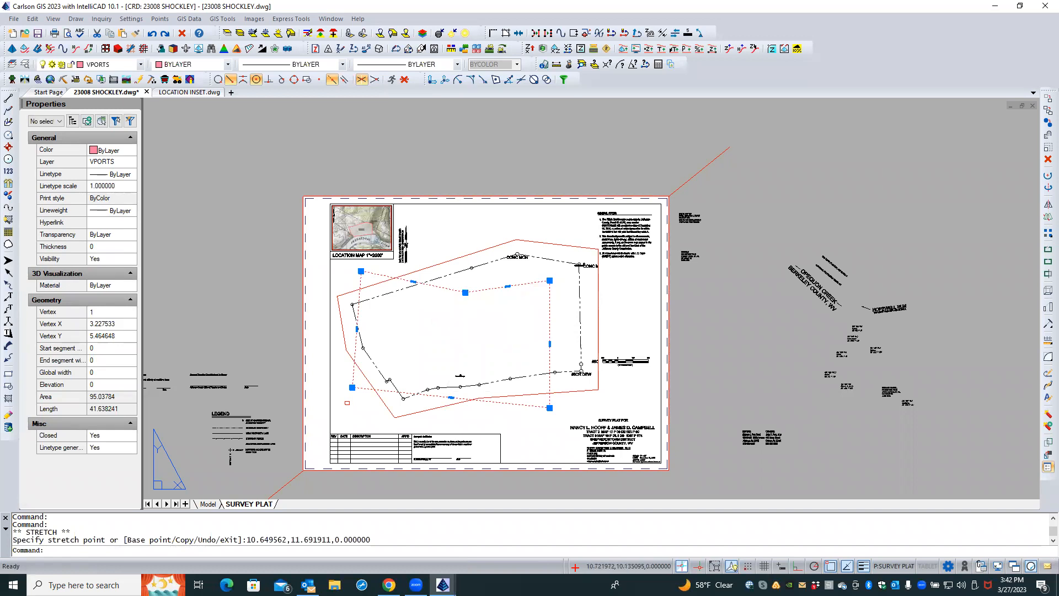
Delete the newly created polygonal viewport and its boundary
left_click(463, 292)
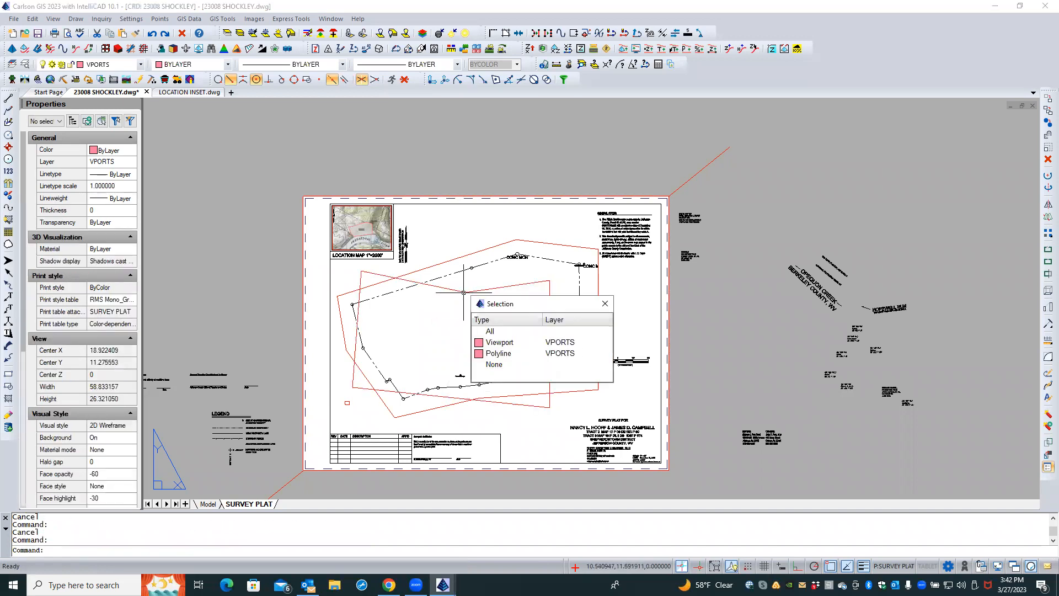
left_click(521, 354)
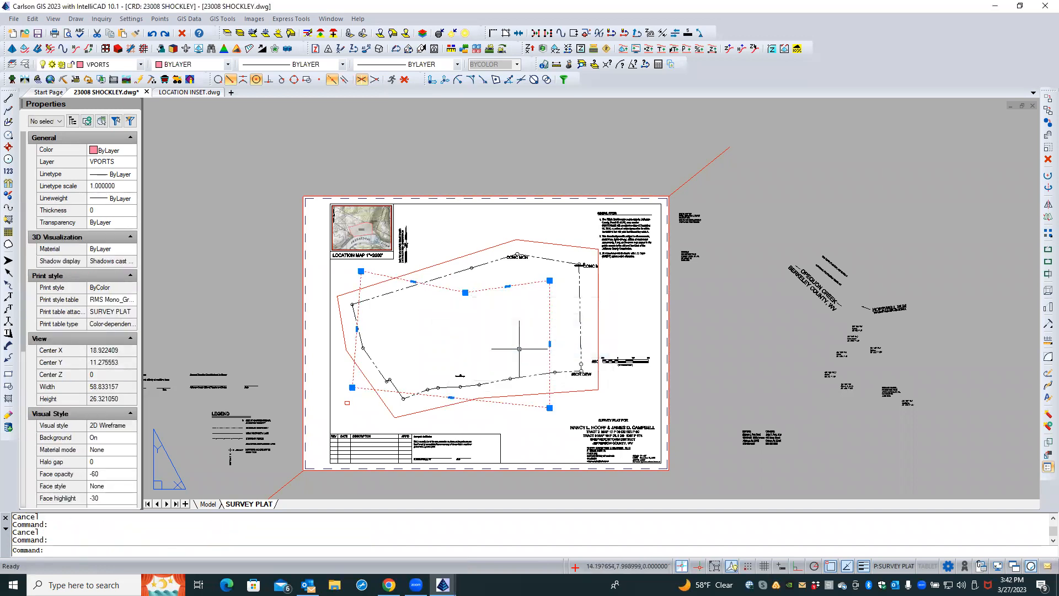
key("Escape")
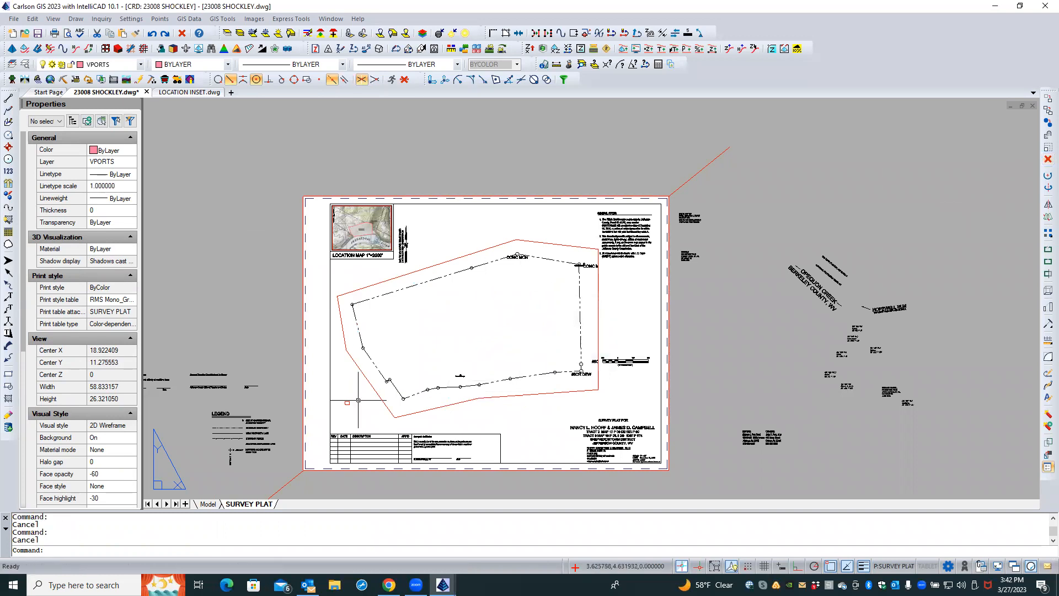
Move the CONC MON label at the plat's northeast corner up and left, above its monument
scroll(342, 408, "up", 5)
scroll(341, 409, "down", 2)
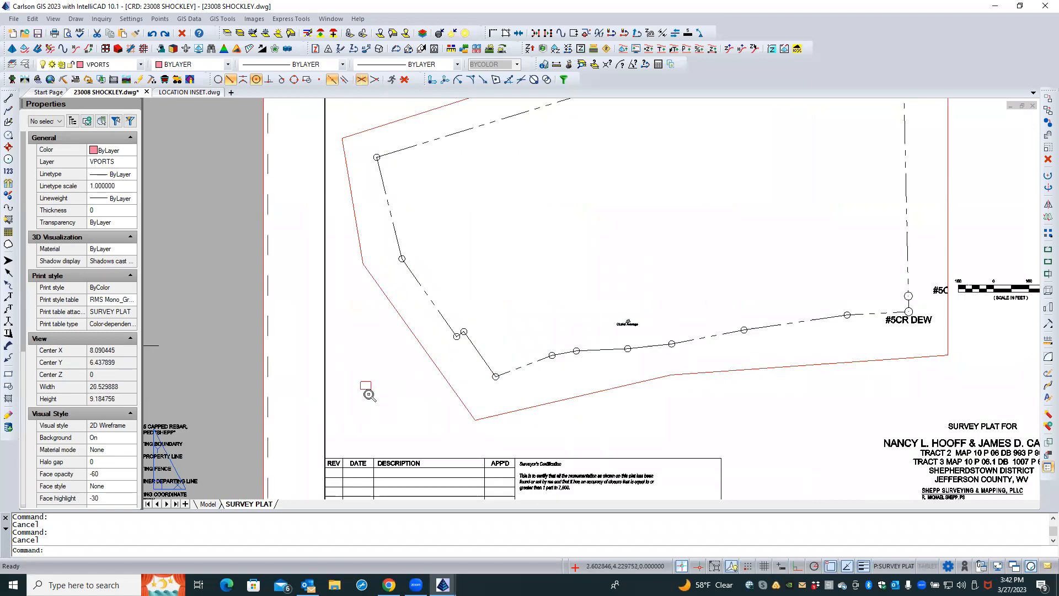
scroll(356, 402, "down", 4)
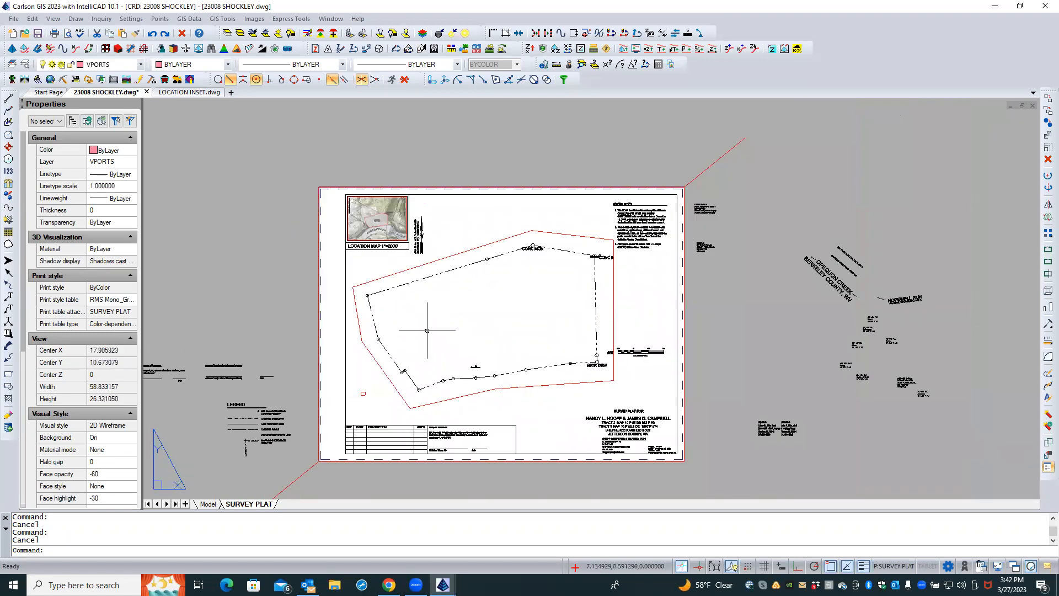
middle_click_drag(428, 330, 443, 306)
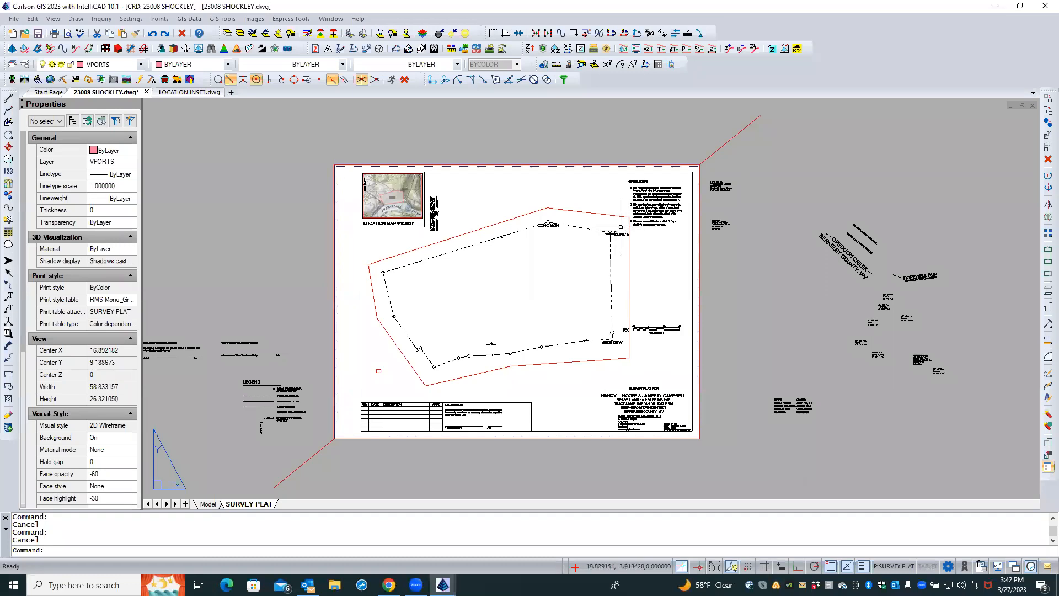
scroll(628, 234, "up", 3)
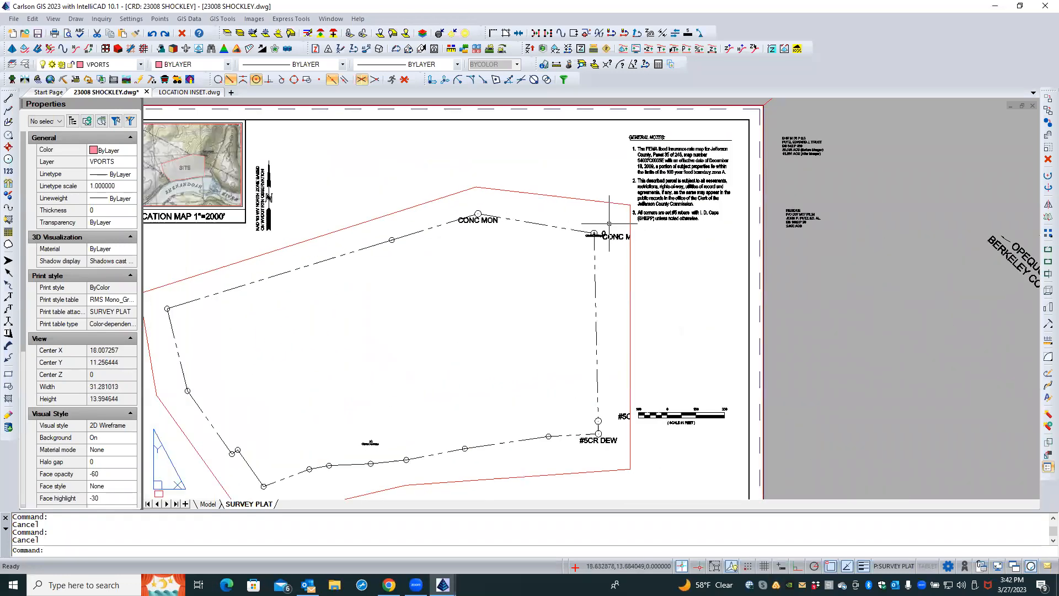
scroll(613, 229, "up", 5)
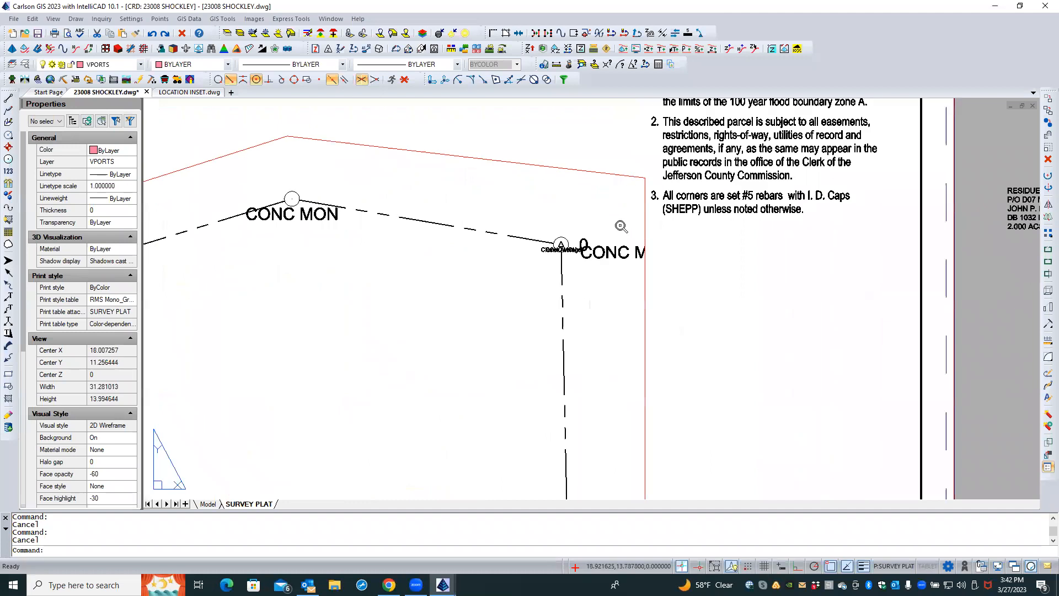
scroll(578, 273, "up", 1)
double_click(577, 277)
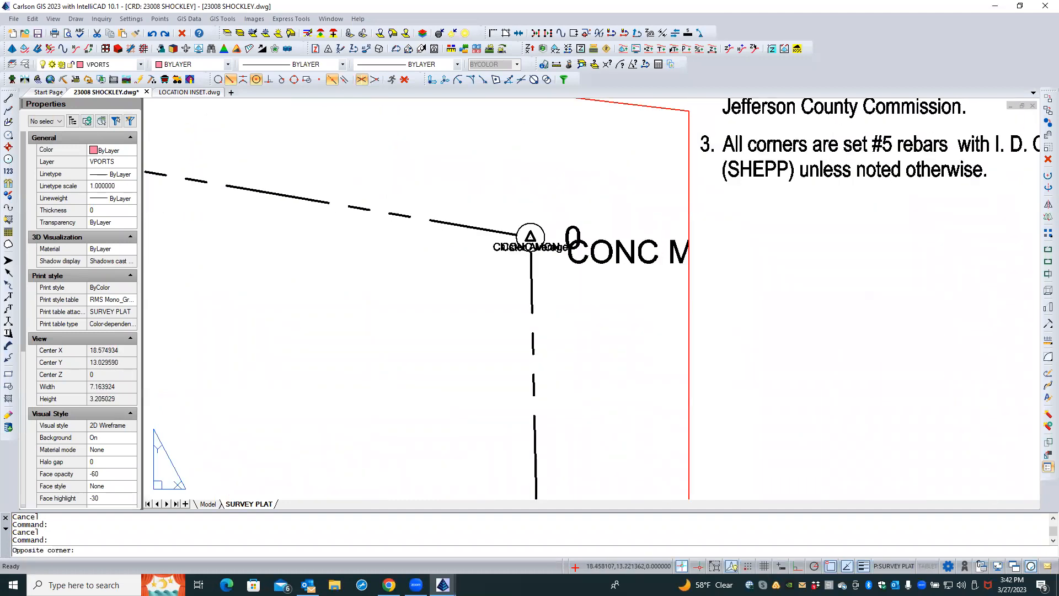
left_click(578, 262)
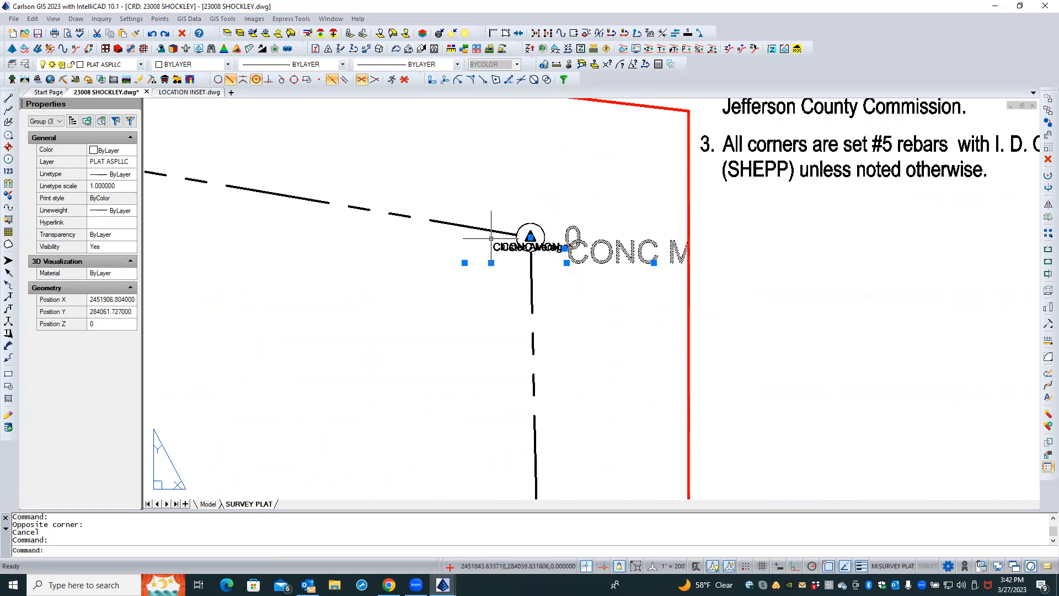
left_click(567, 263)
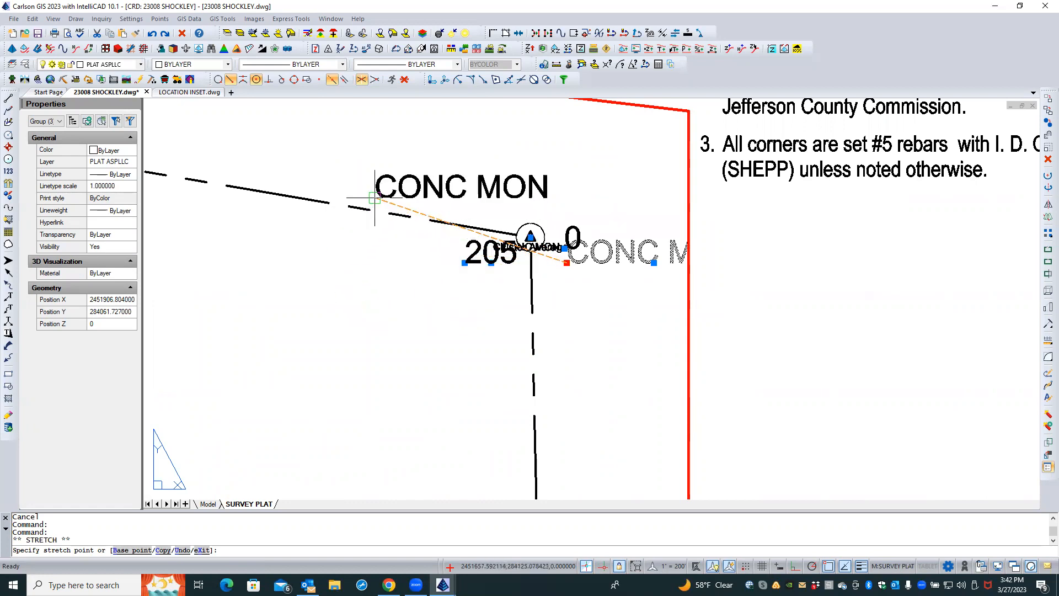
left_click(451, 201)
key("Escape")
key("Escape")
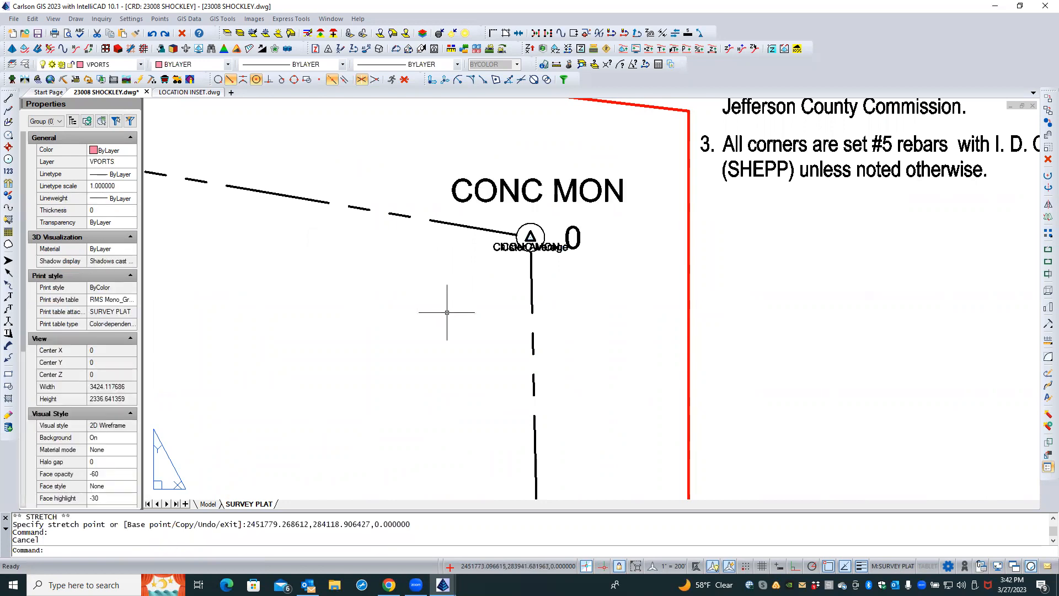
Move the CONC MON label at the north corner up and to the right, above its monument
scroll(562, 208, "down", 1)
double_click(566, 198)
left_click(565, 198)
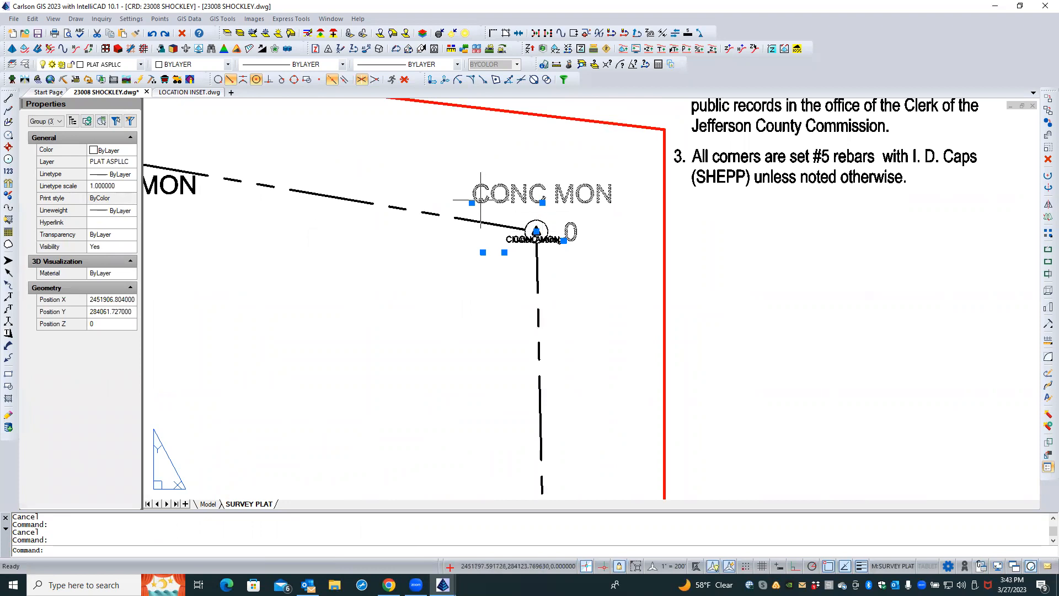
scroll(546, 224, "down", 3)
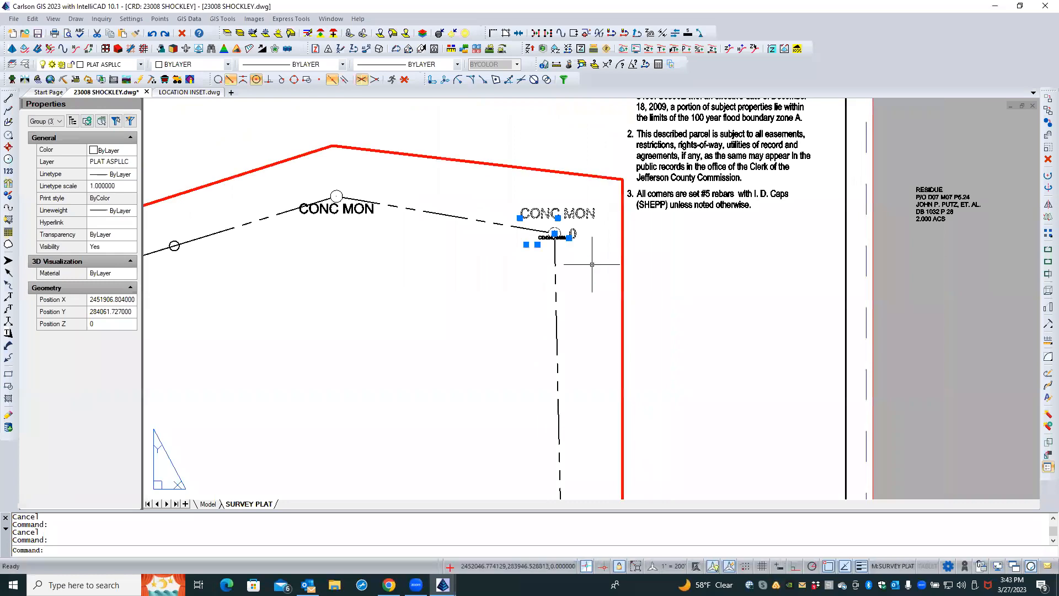
key("Escape")
left_click(358, 213)
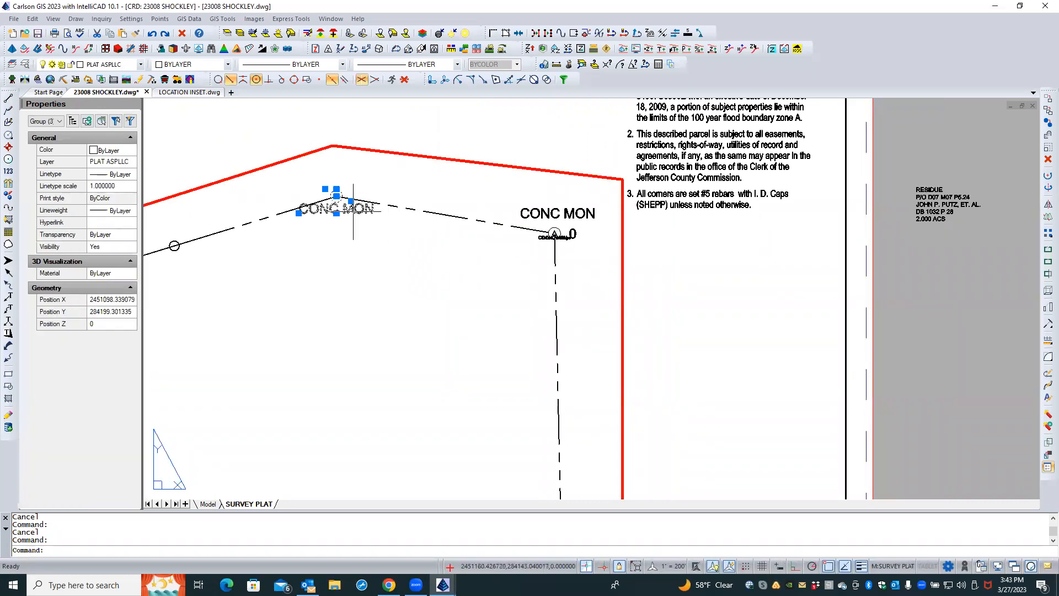
left_click(337, 213)
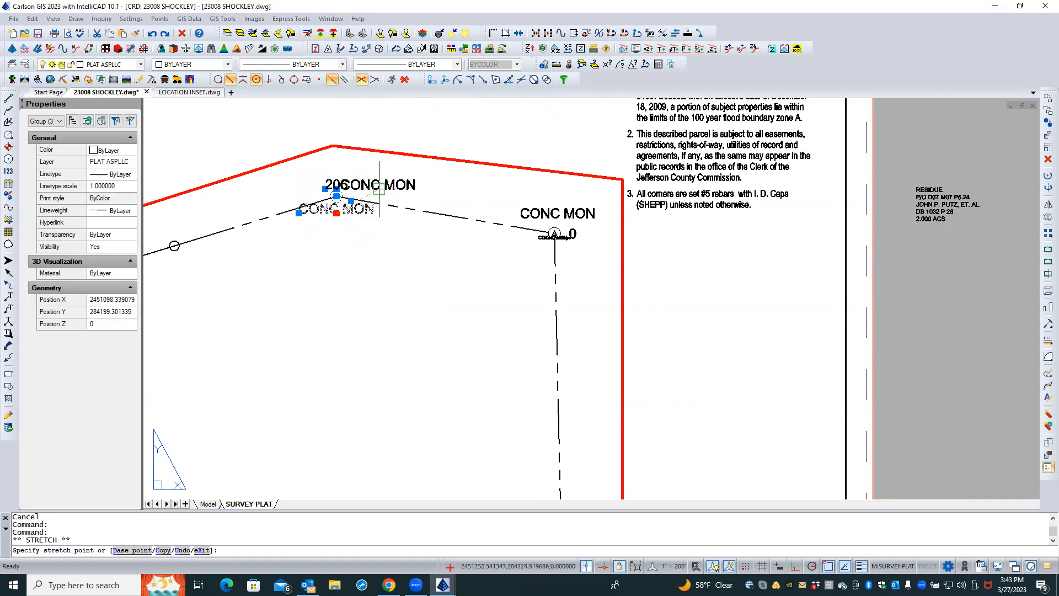
key("Escape")
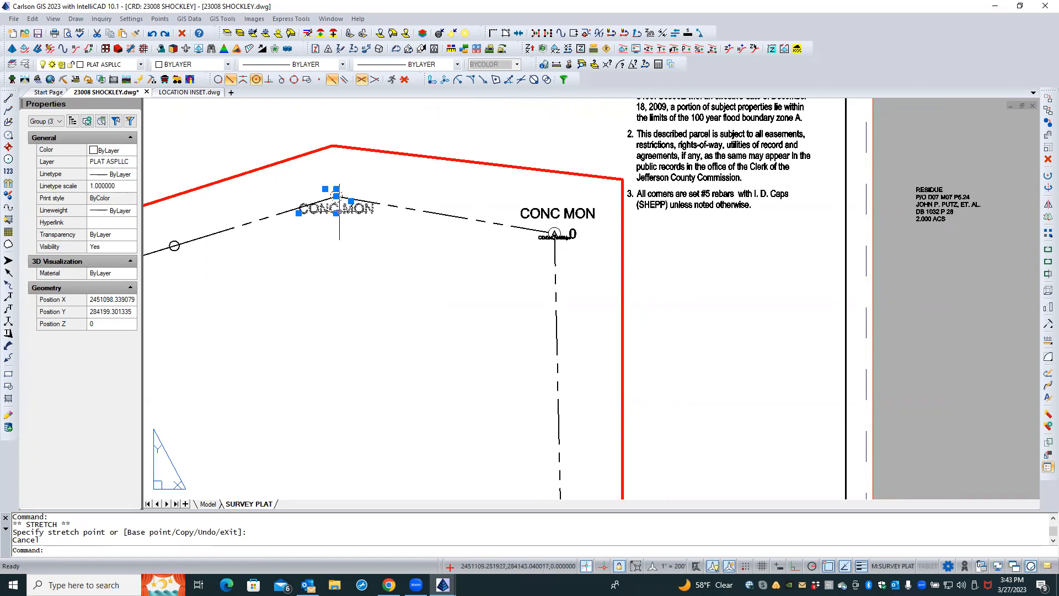
left_click(299, 213)
scroll(354, 191, "up", 2)
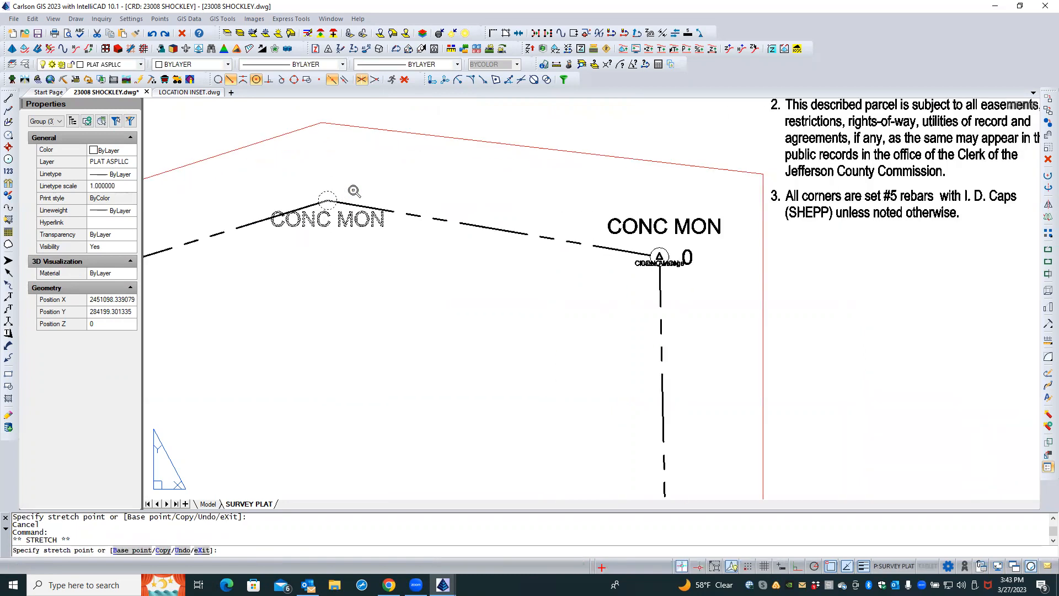
scroll(354, 191, "up", 2)
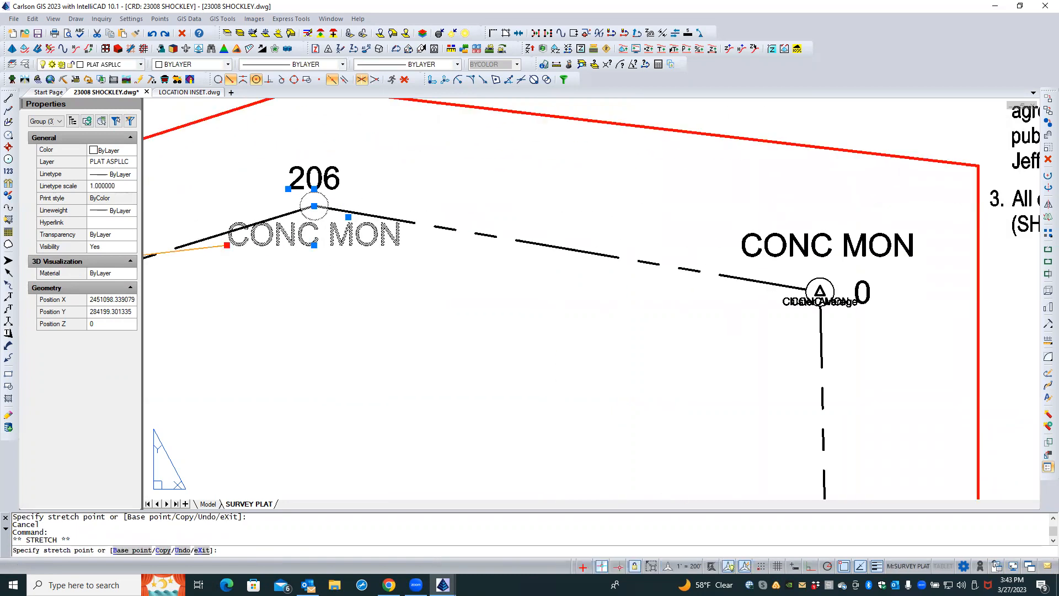
left_click(345, 195)
key("Escape")
key("Escape")
scroll(298, 286, "down", 1)
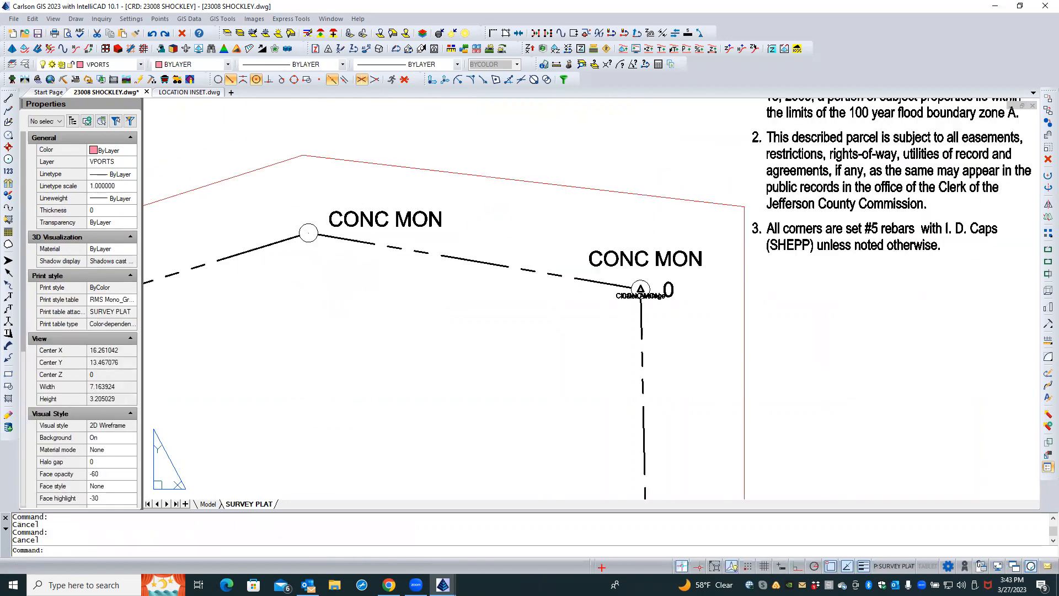
scroll(547, 234, "down", 3)
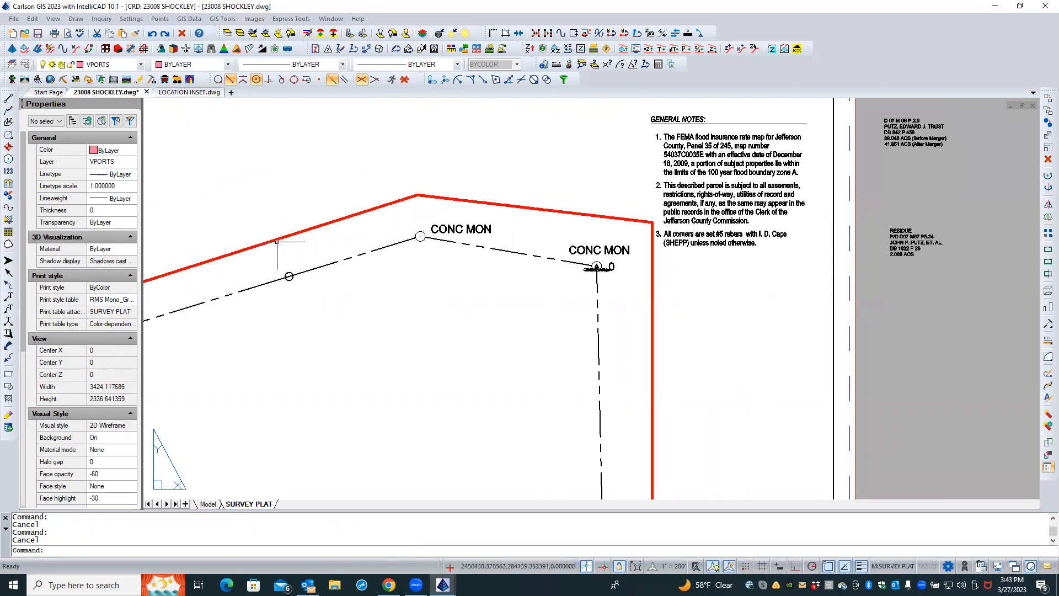
scroll(281, 267, "up", 3)
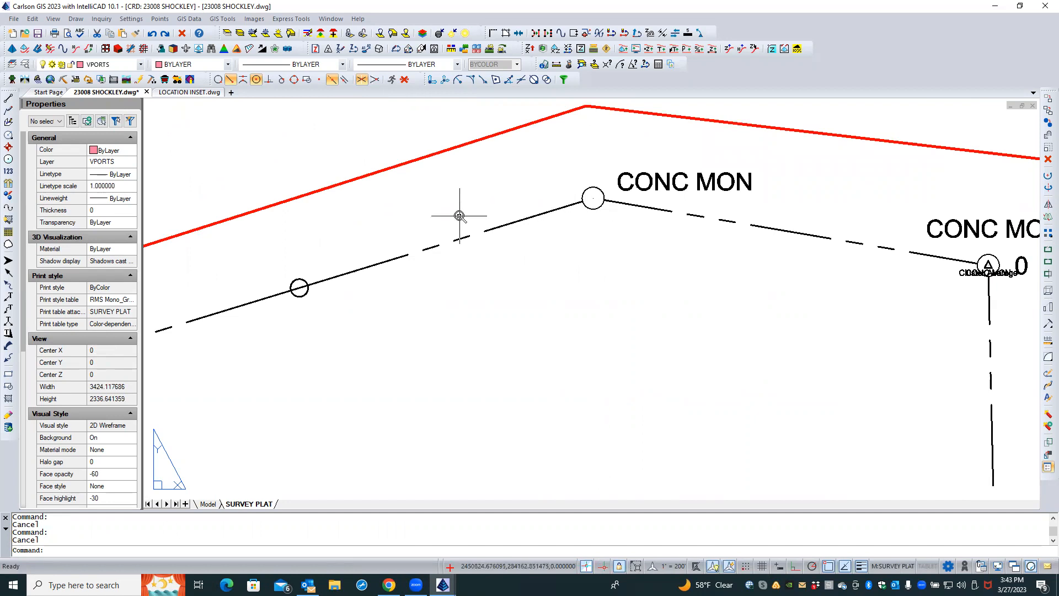
scroll(458, 213, "down", 5)
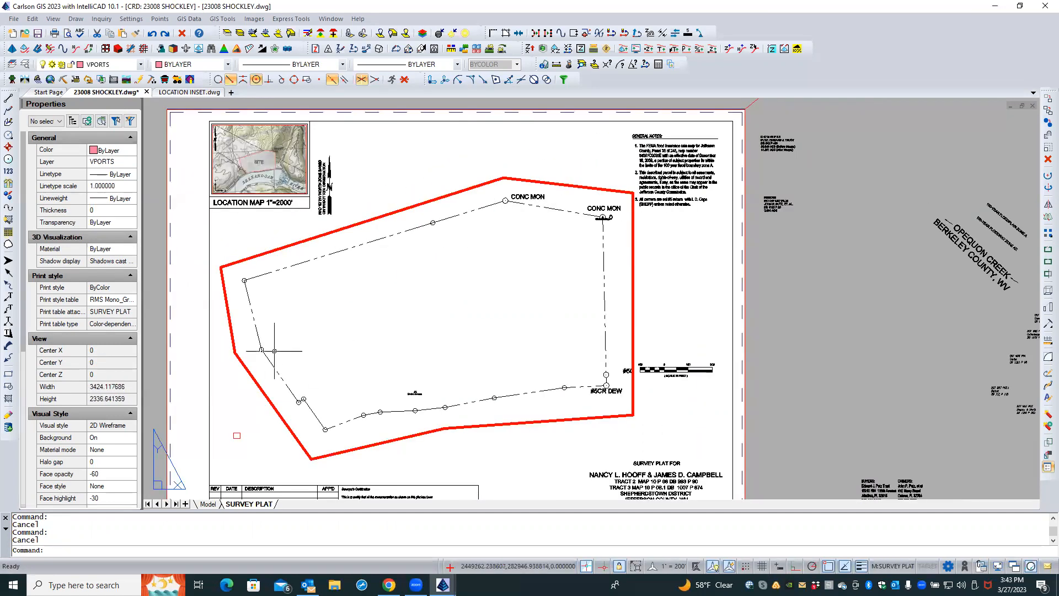
Edit the bar scale's attributes, setting its first dimension label to 200
scroll(701, 398, "up", 5)
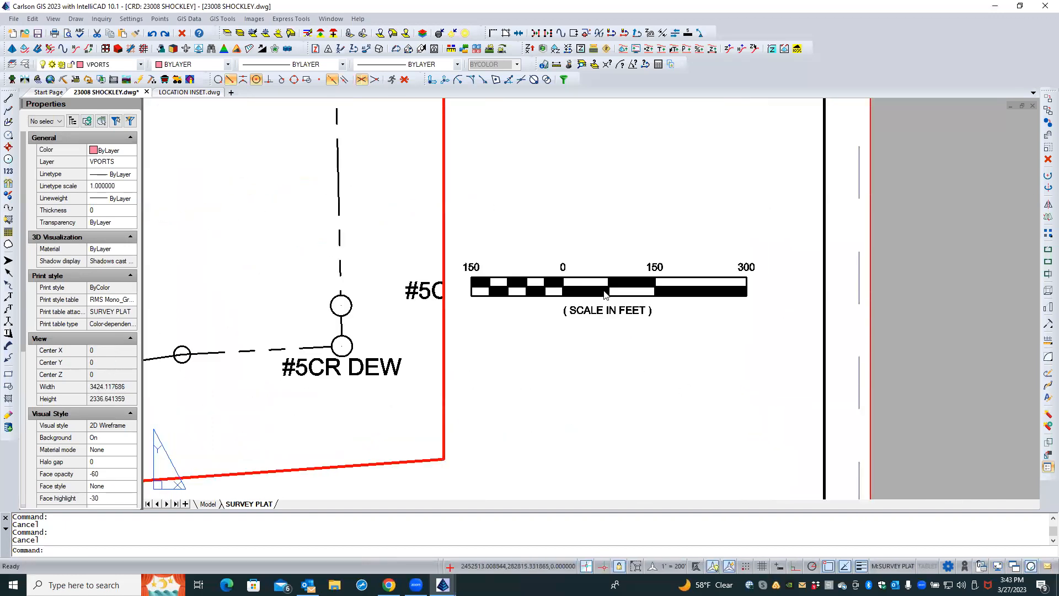
double_click(609, 284)
double_click(609, 283)
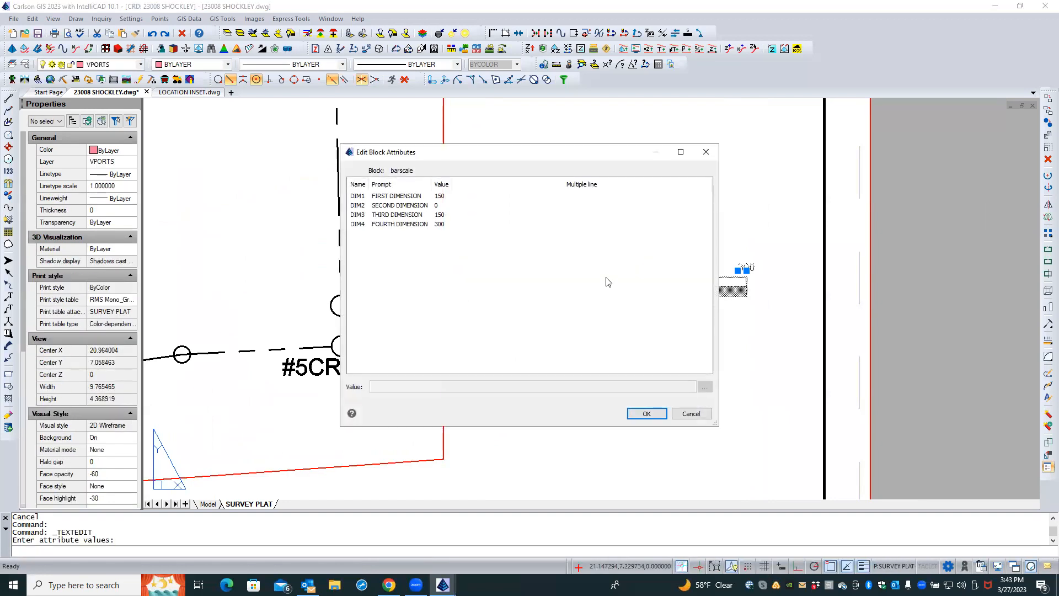
left_click(409, 196)
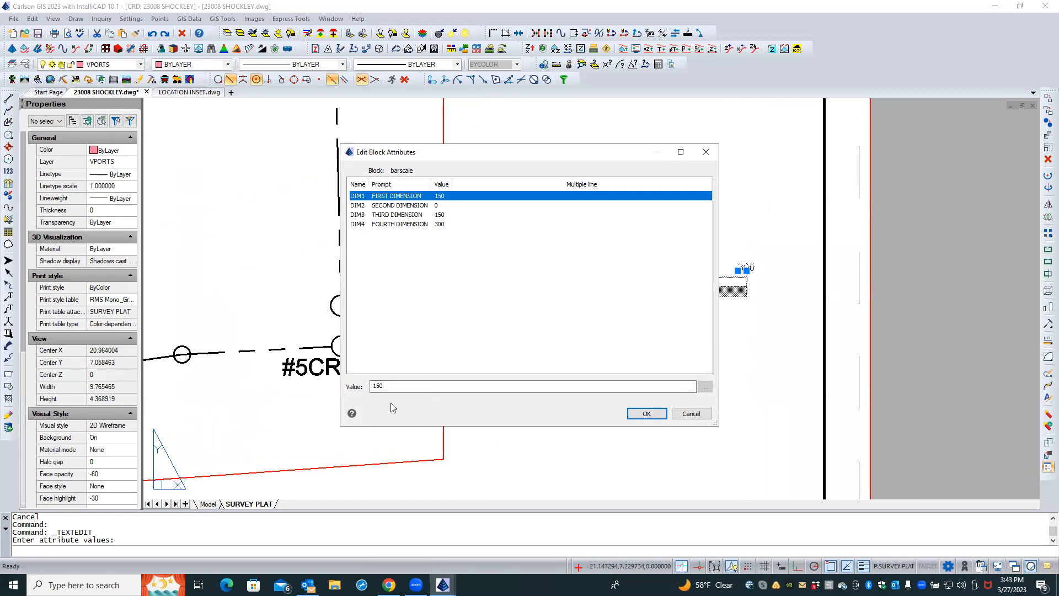
left_click(392, 386)
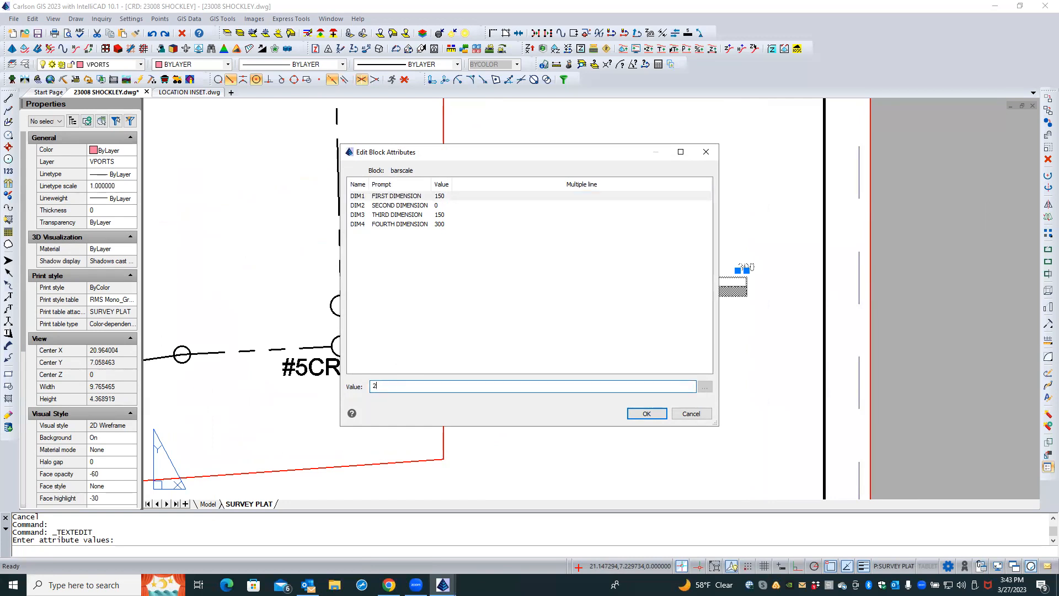
left_click(647, 417)
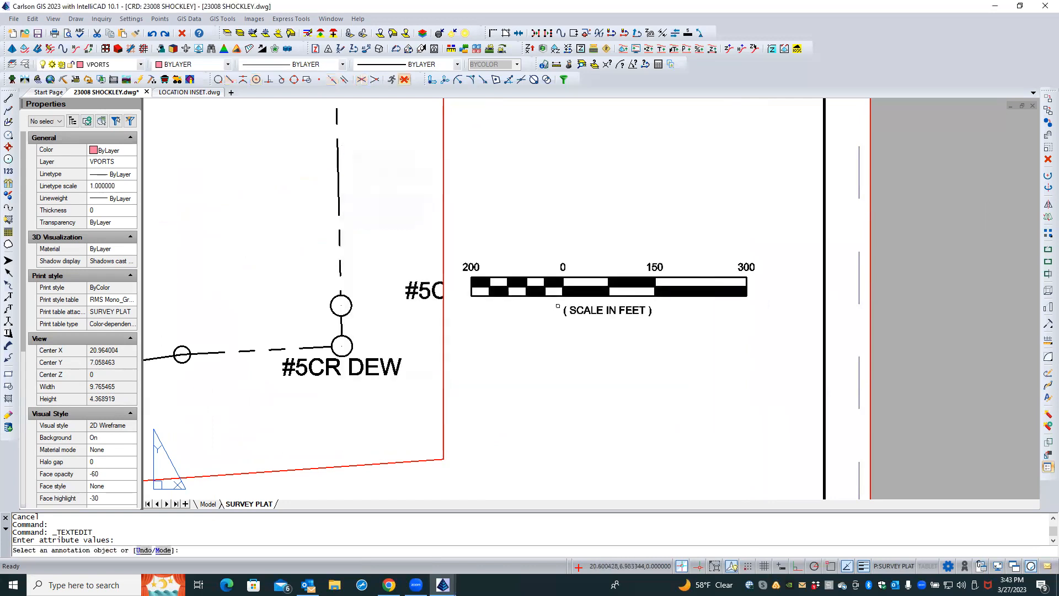
left_click(558, 298)
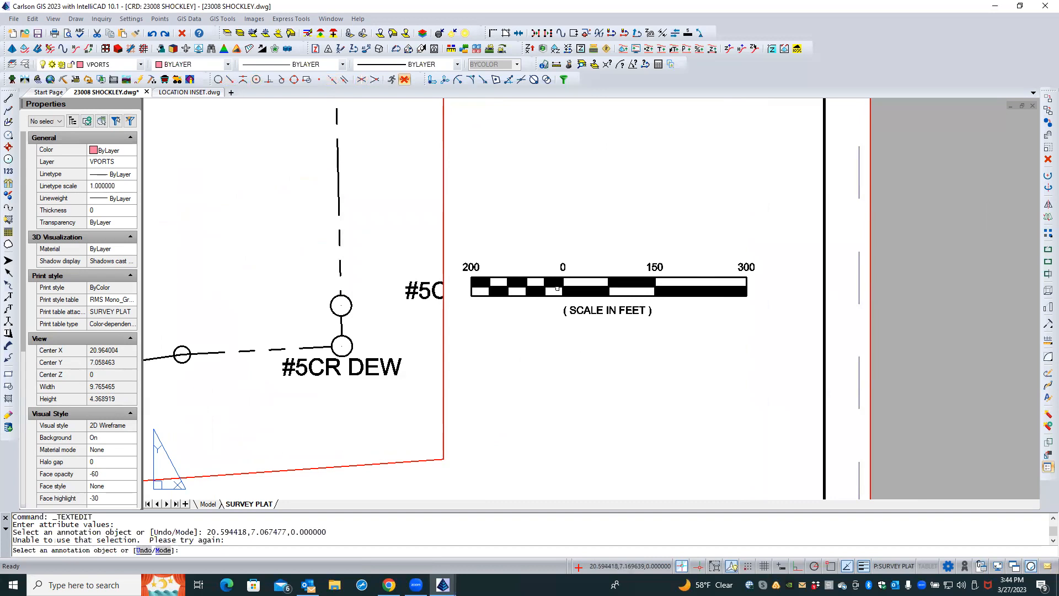
left_click(557, 289)
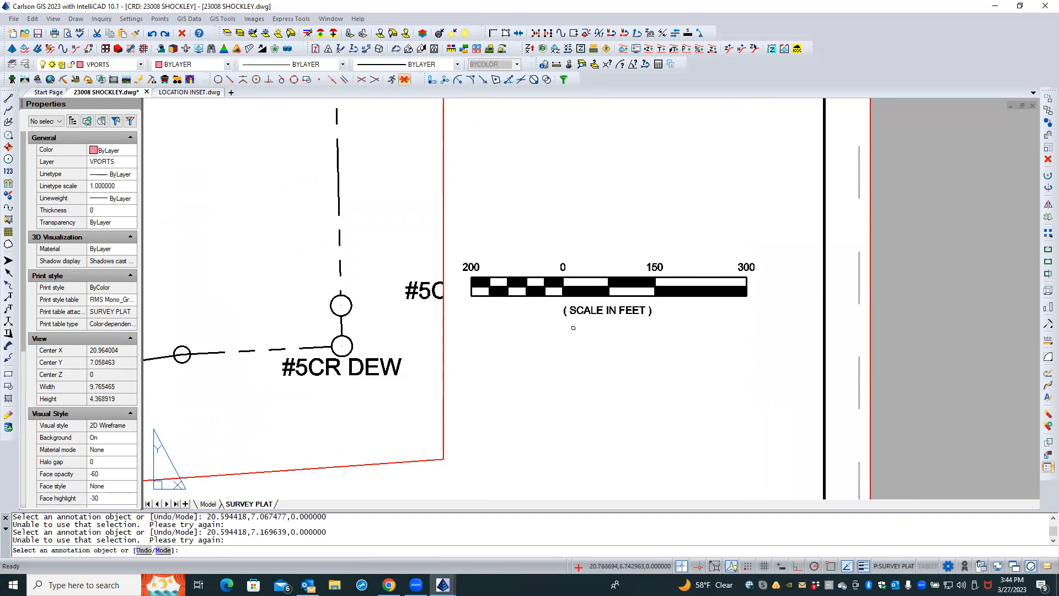
key("Escape")
Reopen the bar scale's attributes and set the third and fourth dimension labels to 200' and 400'
double_click(585, 297)
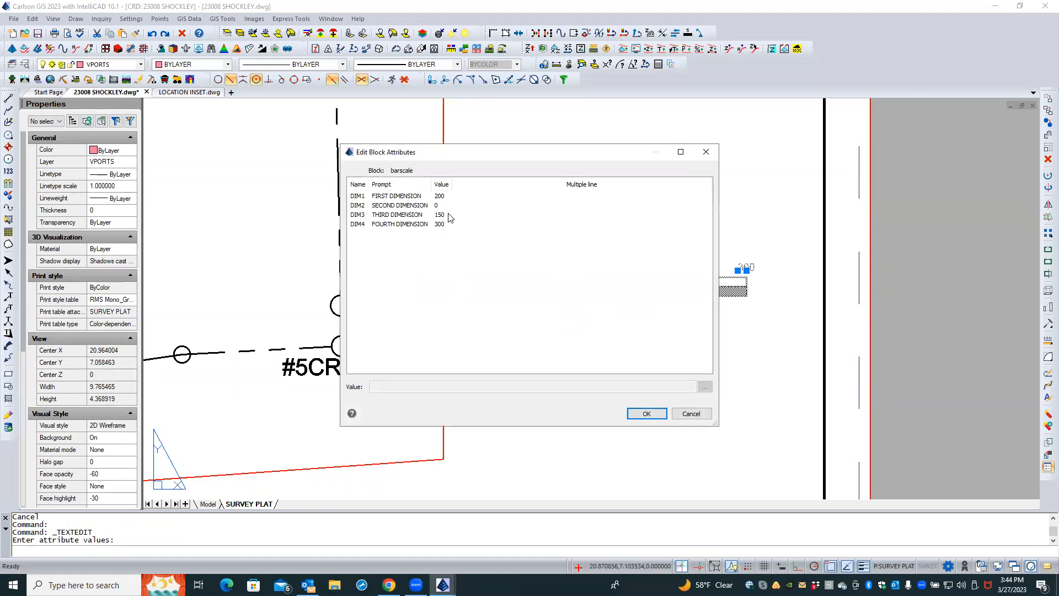
left_click(449, 217)
left_click(378, 386)
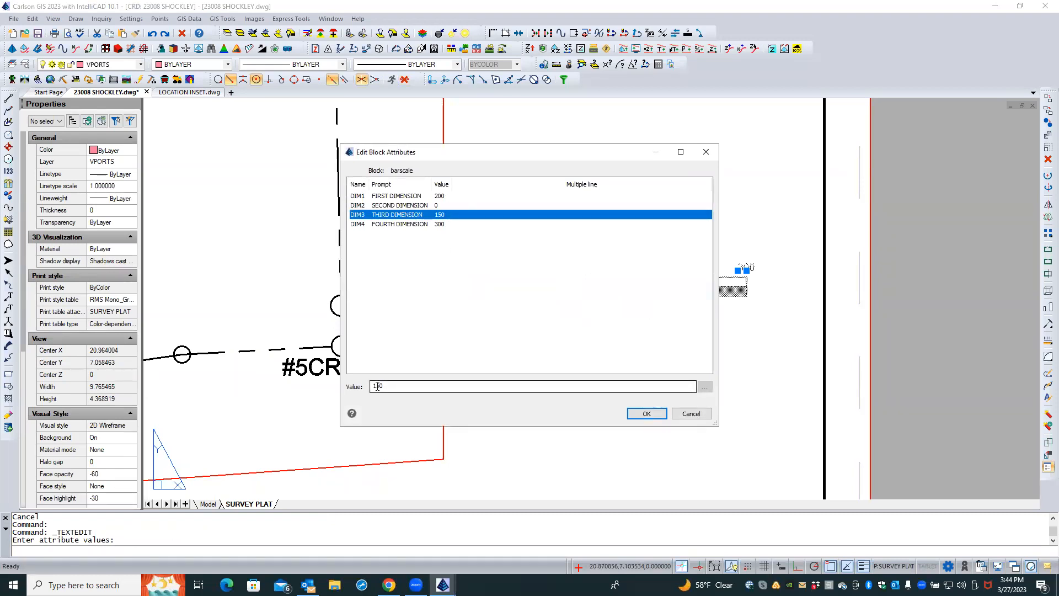
double_click(378, 386)
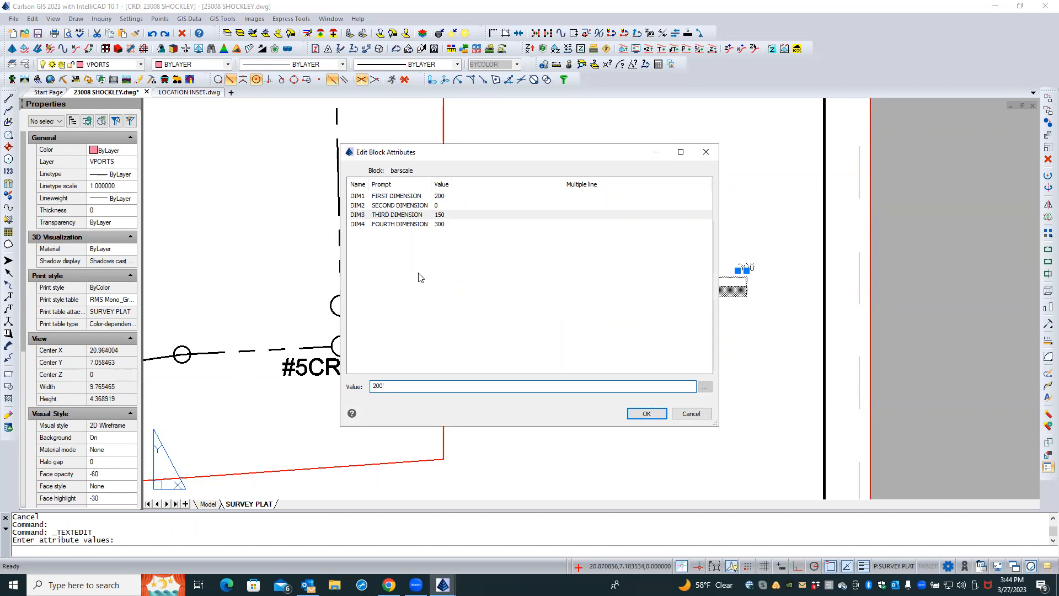
left_click(427, 224)
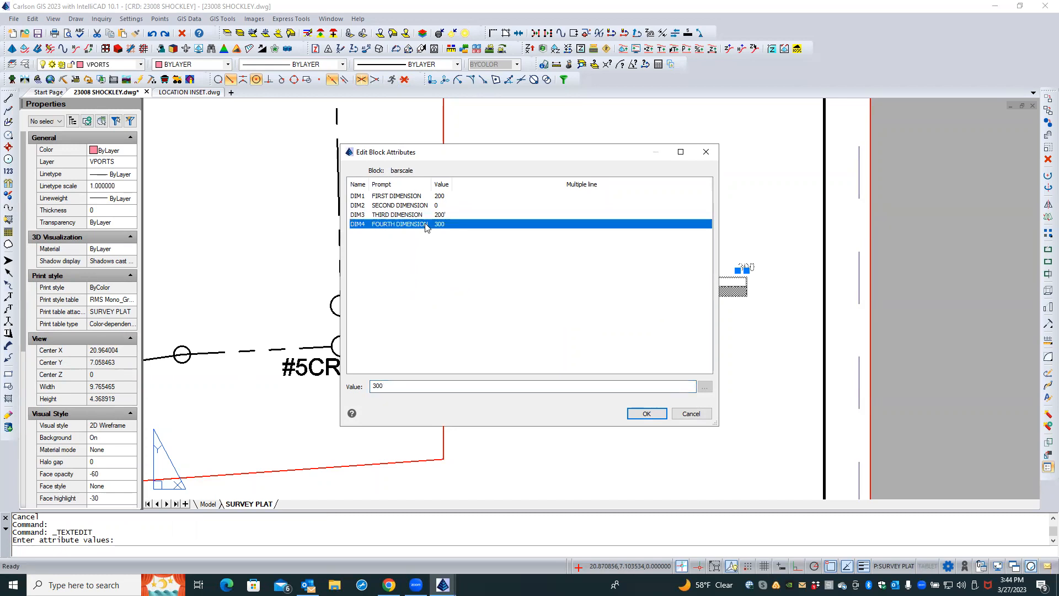
double_click(381, 386)
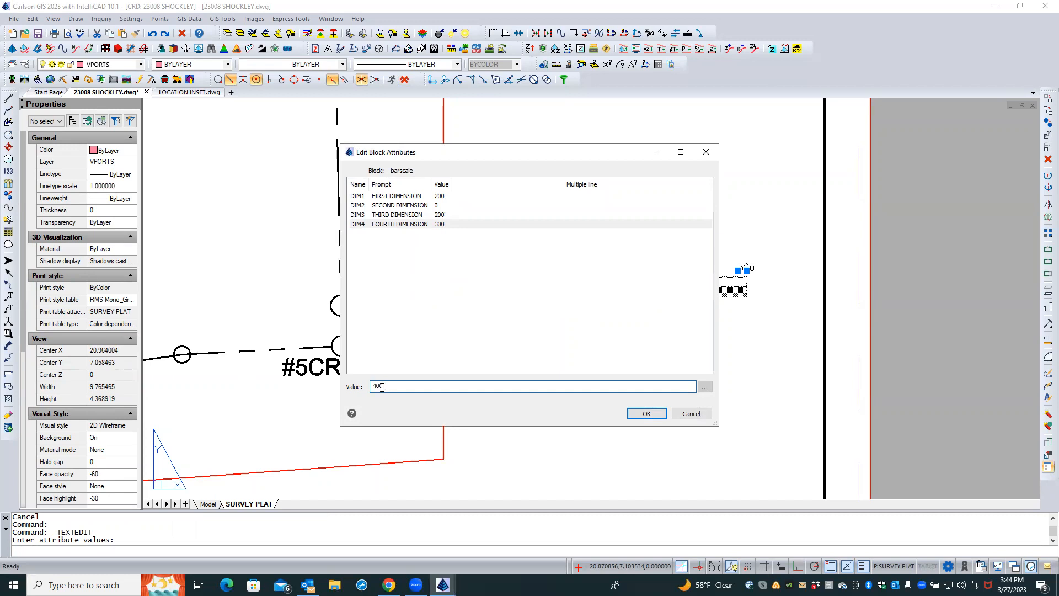
Set the bar scale's first dimension label to 200' and apply the attribute changes
left_click(411, 197)
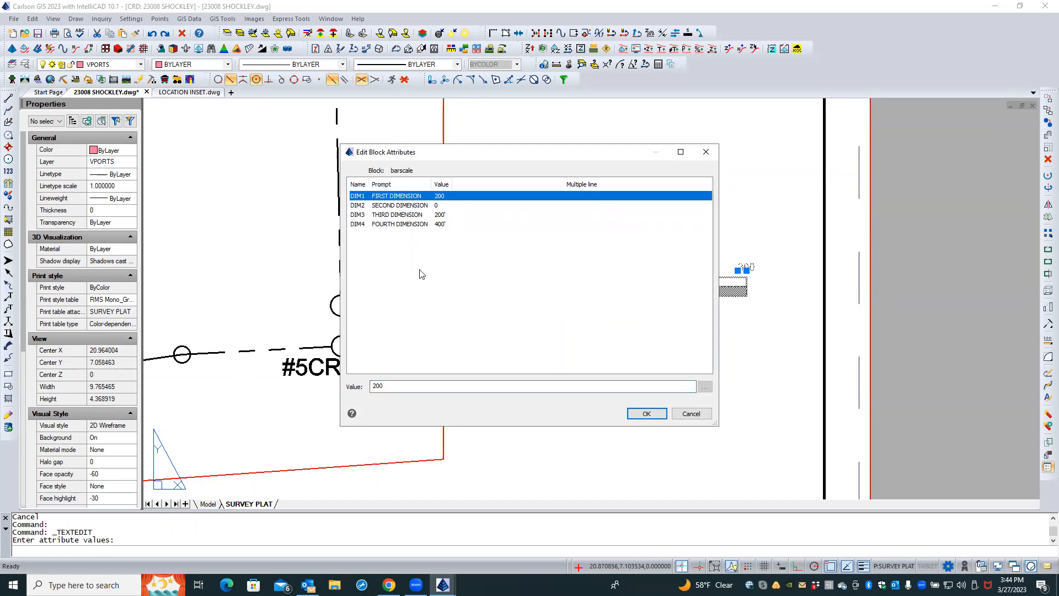
left_click(406, 387)
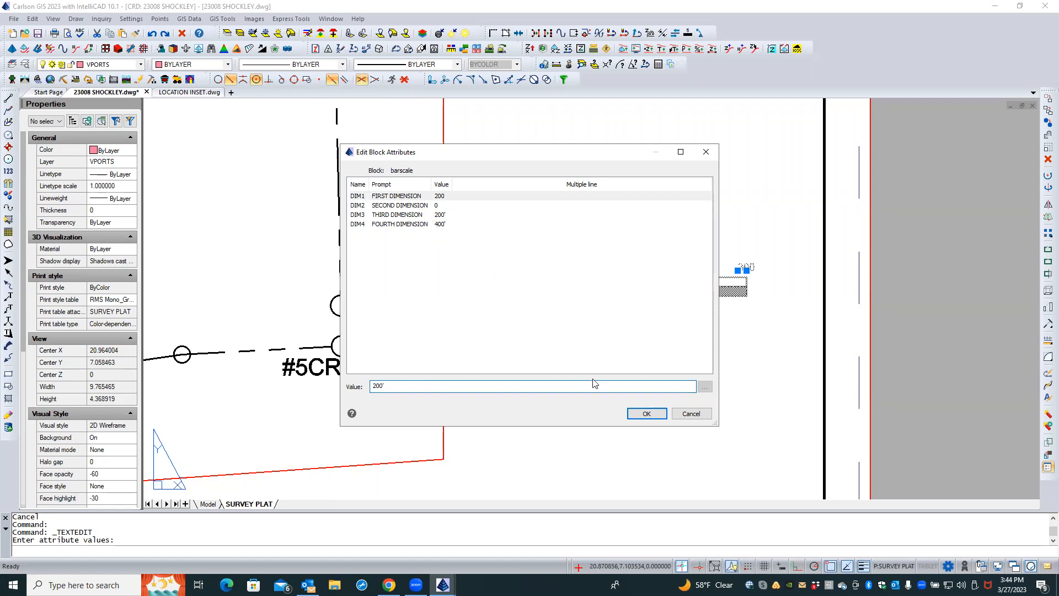
left_click(640, 418)
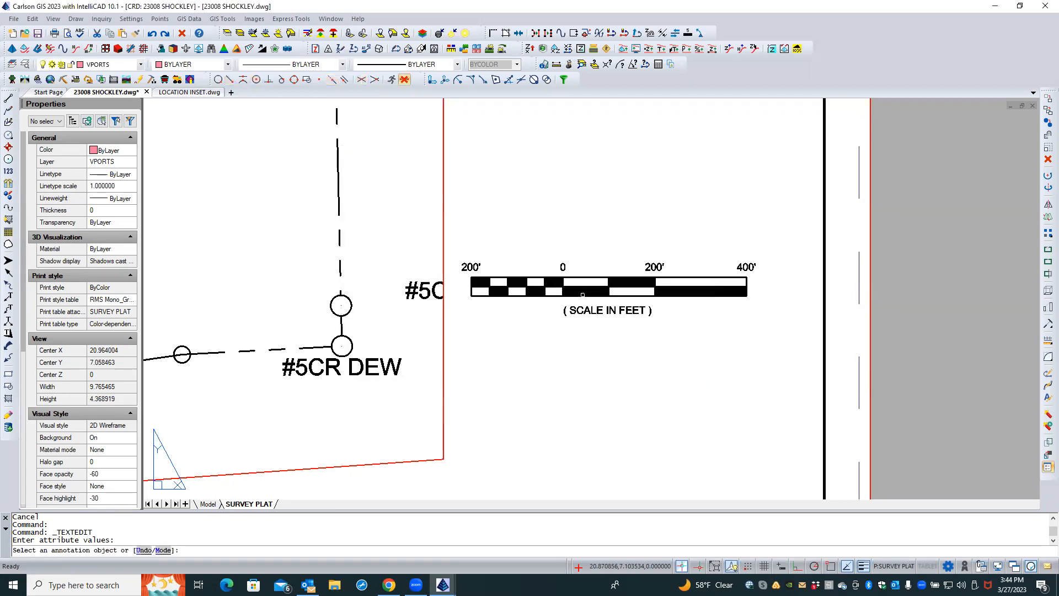
Save the drawing
scroll(583, 295, "down", 5)
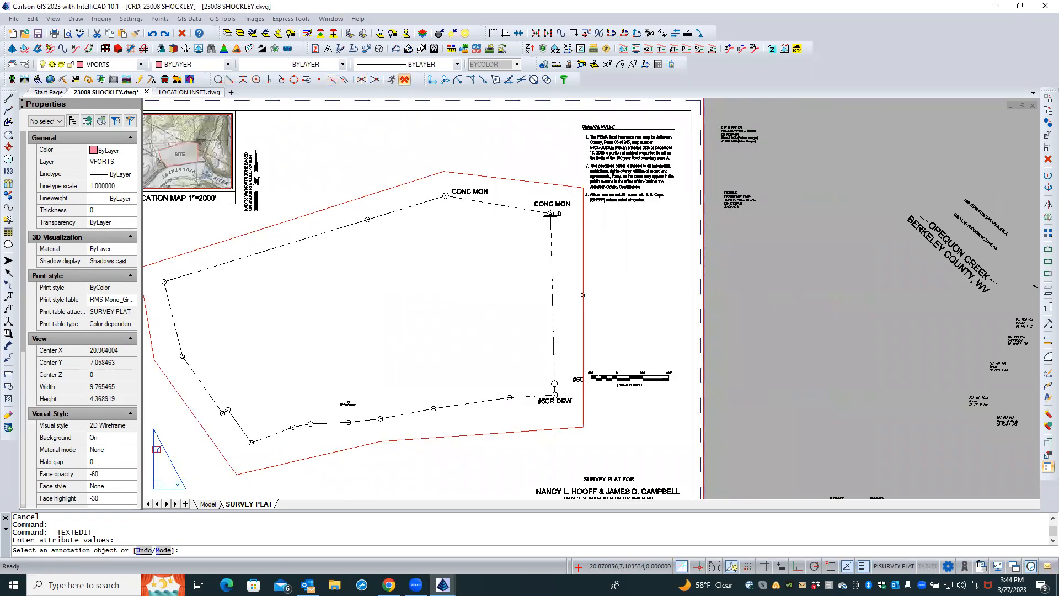
scroll(634, 423, "down", 2)
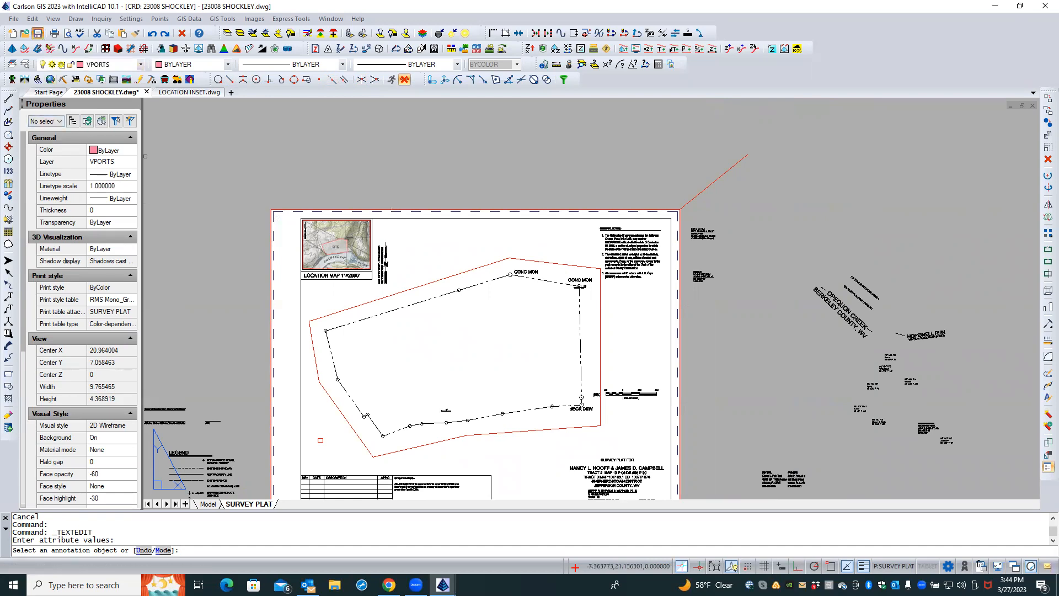
left_click(38, 33)
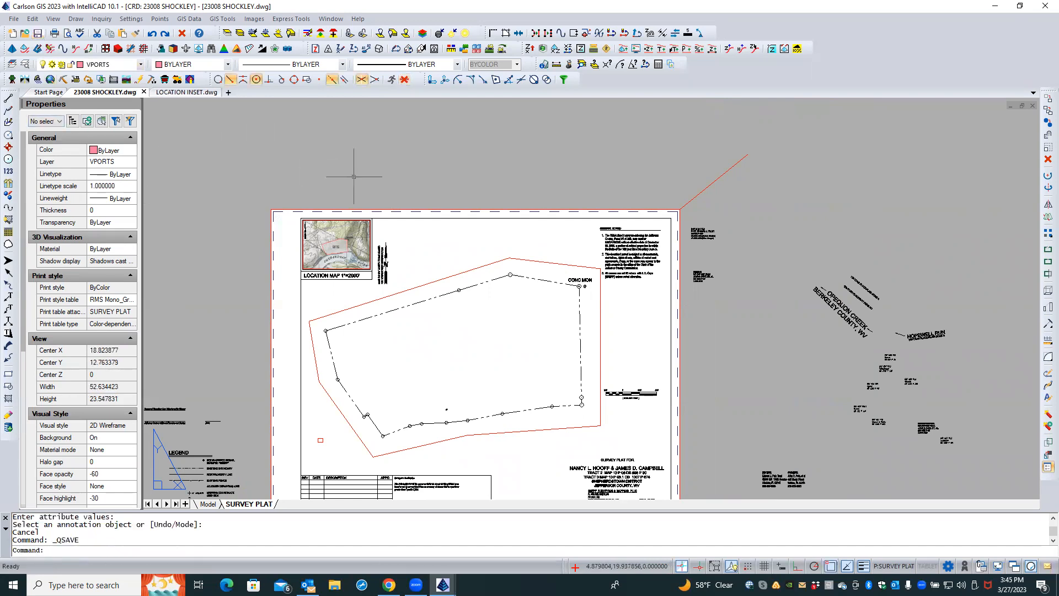